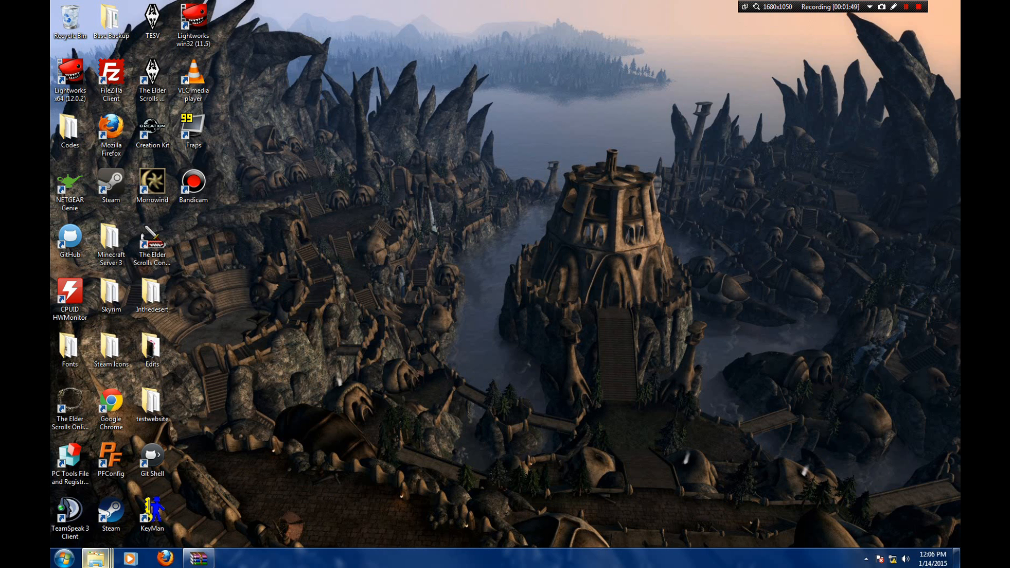
# Step: Look through the Morrowind installation folder on Iomega HDD (H:) and minimize its window
pyautogui.moveTo(96, 559)
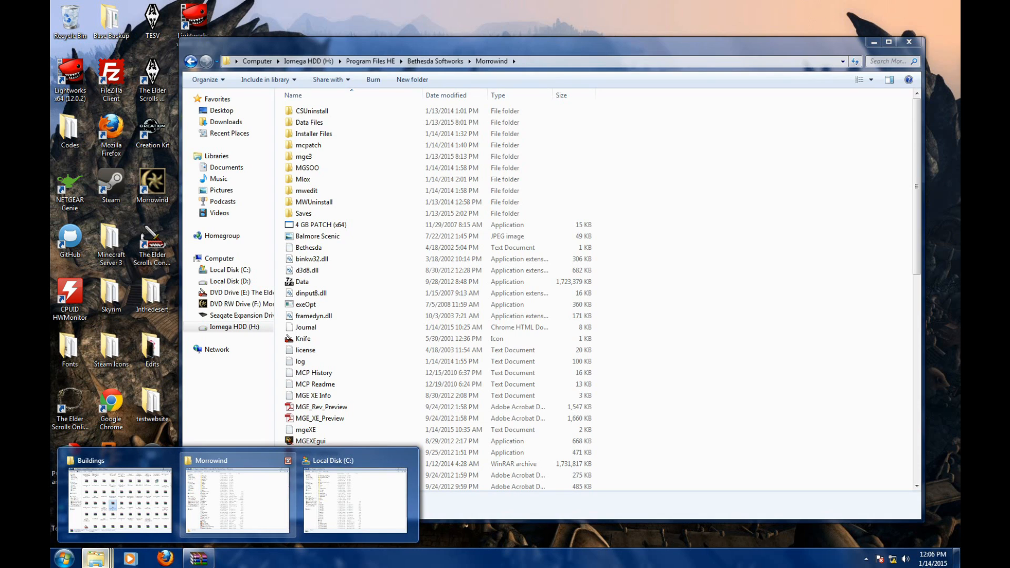
pyautogui.click(237, 500)
pyautogui.scroll(-13, 386, 481)
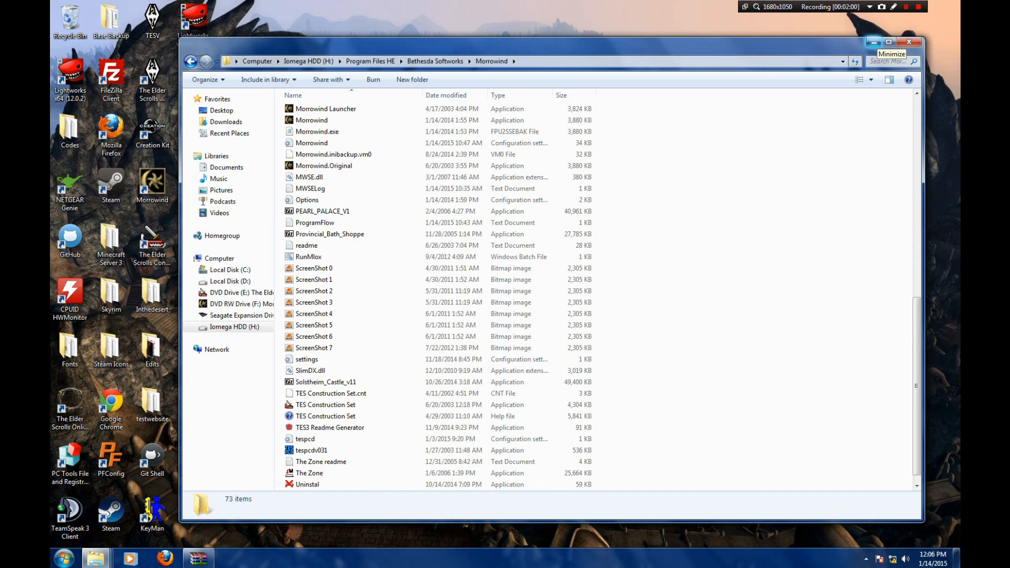
pyautogui.click(874, 42)
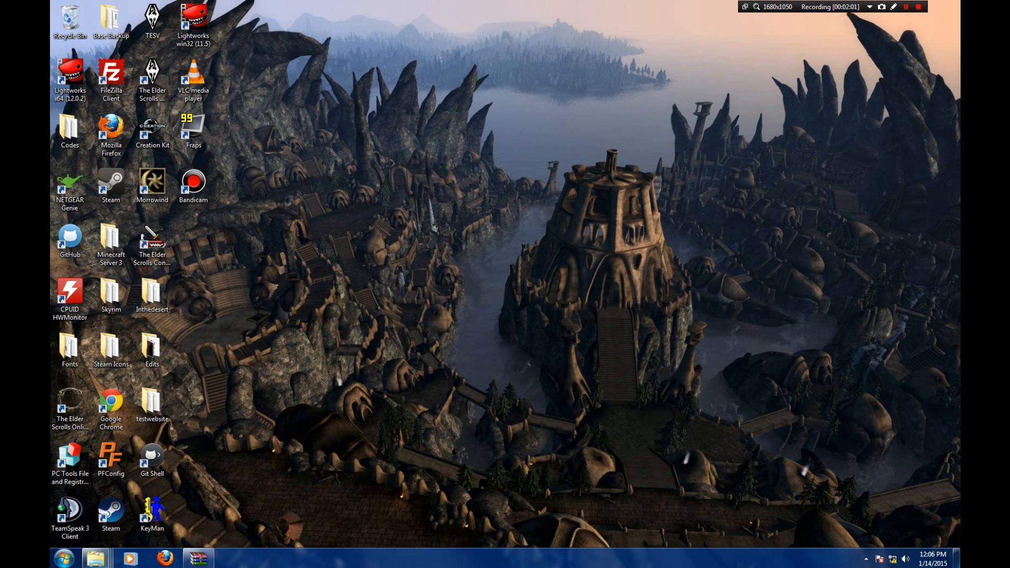
# Step: Open the Steam Morrowind folder at Program Files\Steam\steamapps\common\Morrowind on Local Disk (C:)
pyautogui.moveTo(95, 557)
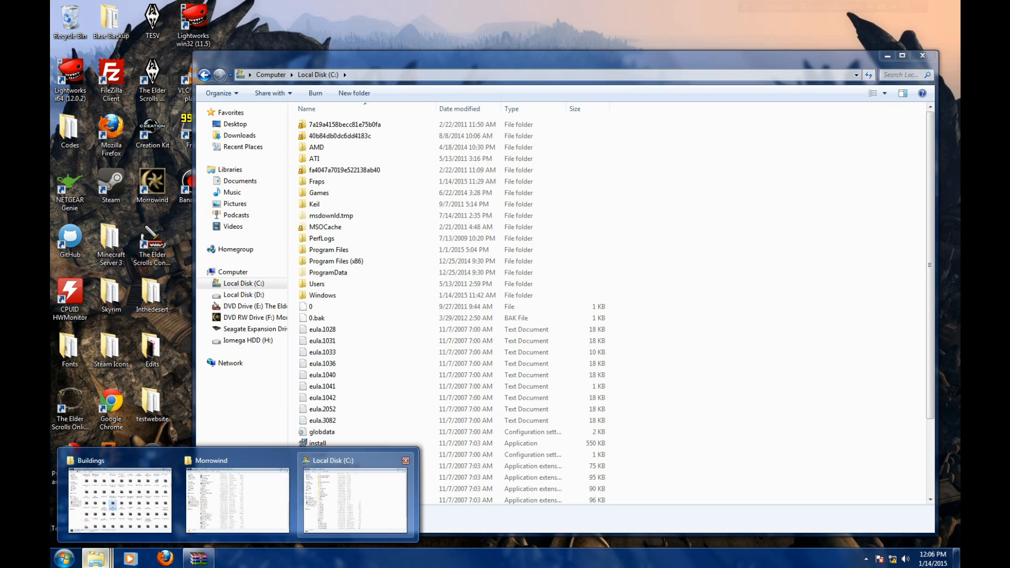
pyautogui.click(355, 500)
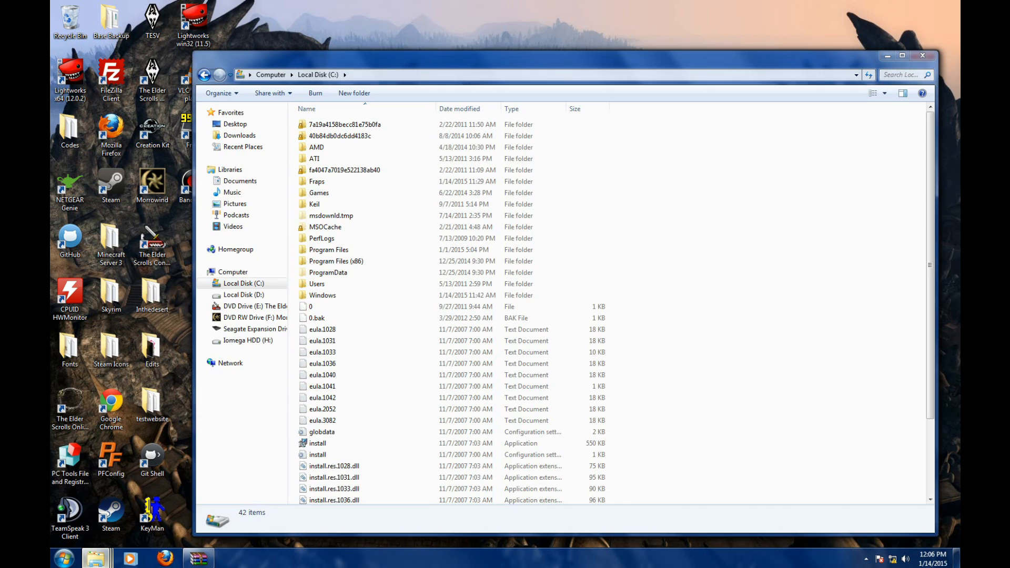
pyautogui.doubleClick(329, 250)
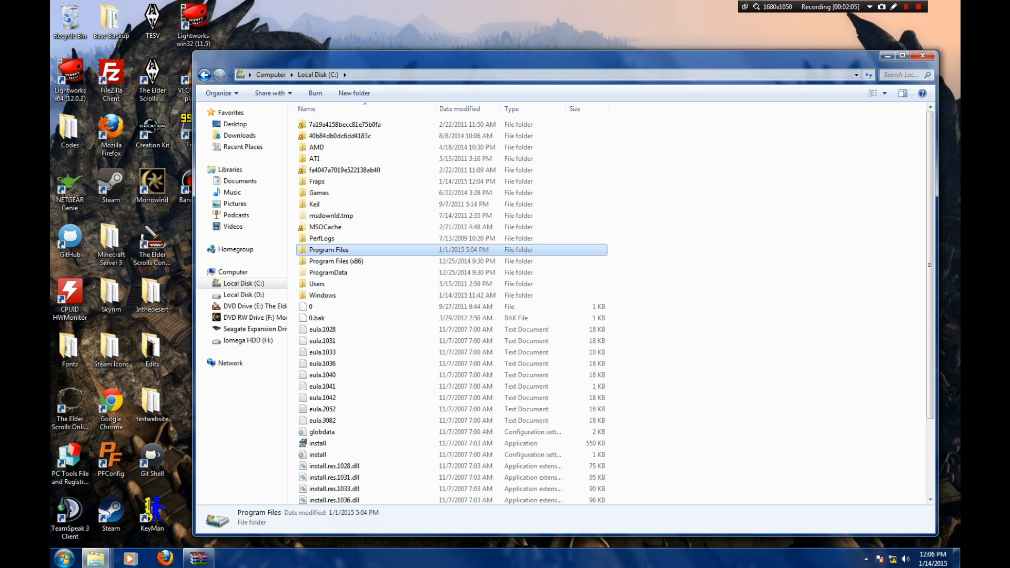
pyautogui.scroll(-1, 453, 398)
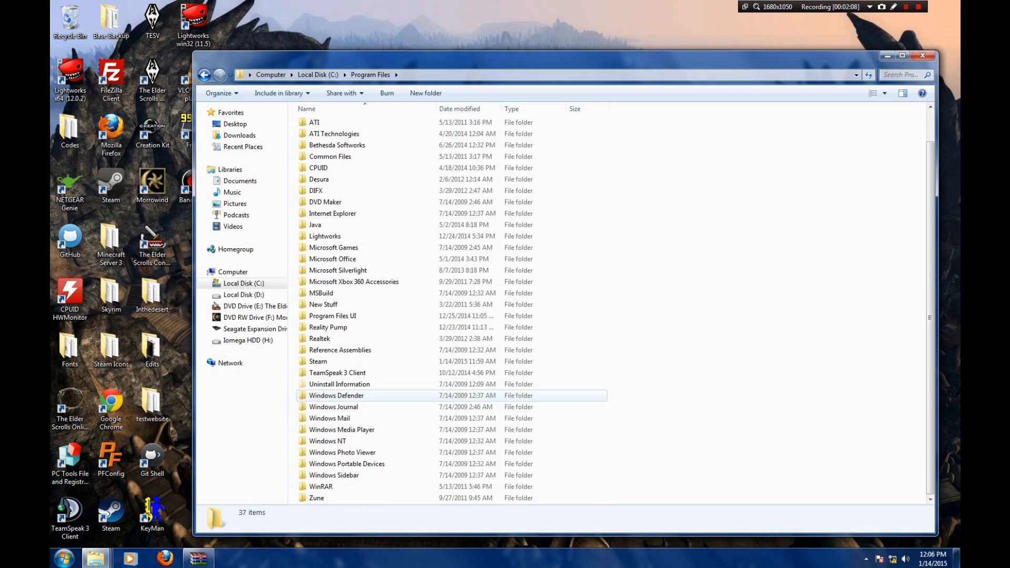
pyautogui.doubleClick(318, 362)
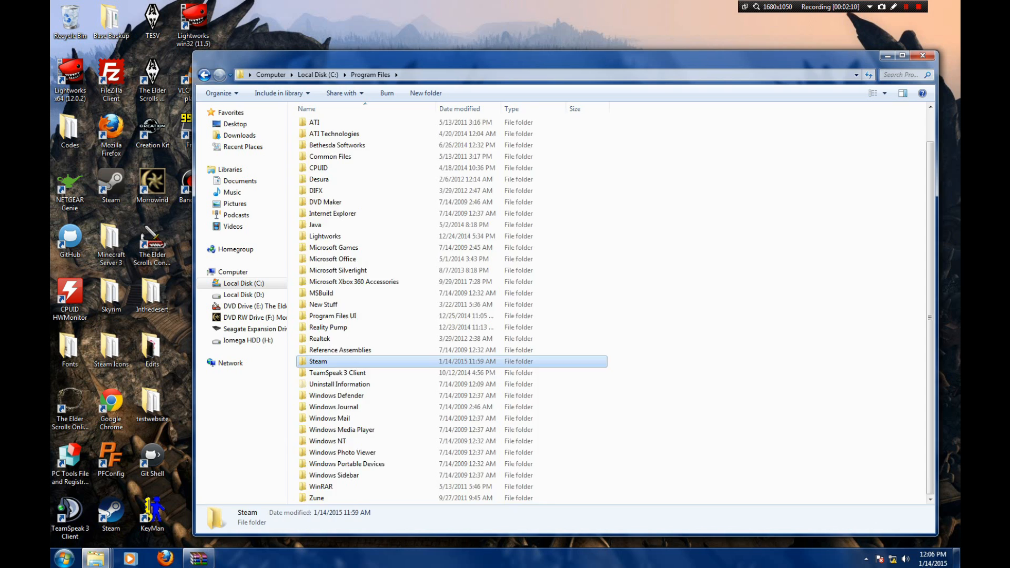
pyautogui.doubleClick(325, 352)
pyautogui.doubleClick(322, 124)
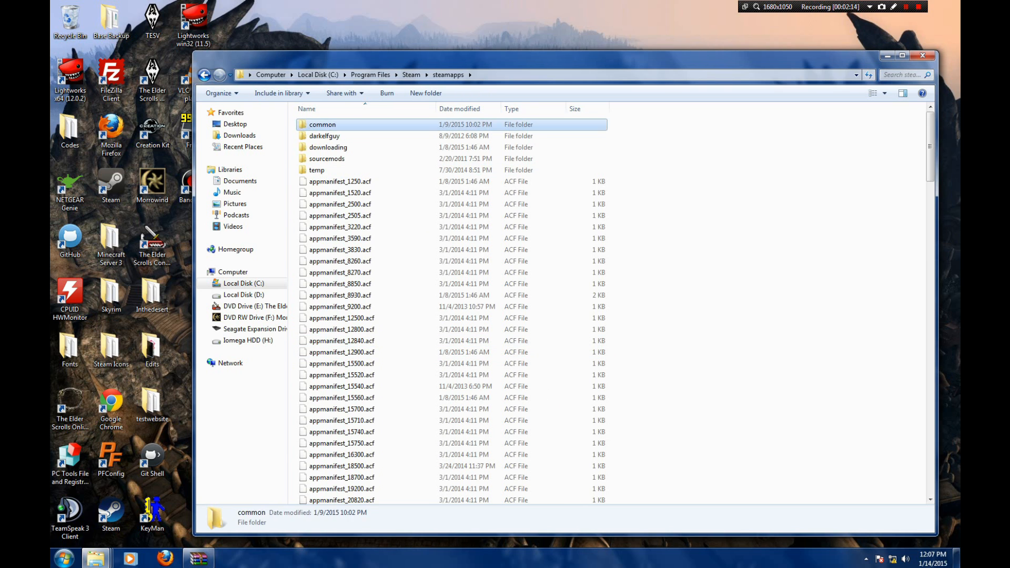
pyautogui.scroll(-20, 368, 344)
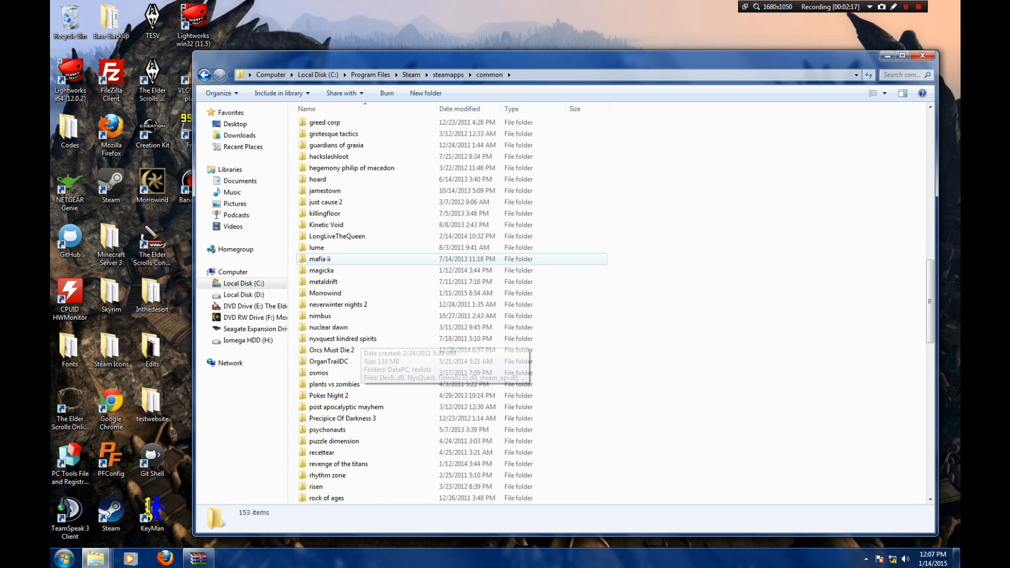
pyautogui.doubleClick(325, 293)
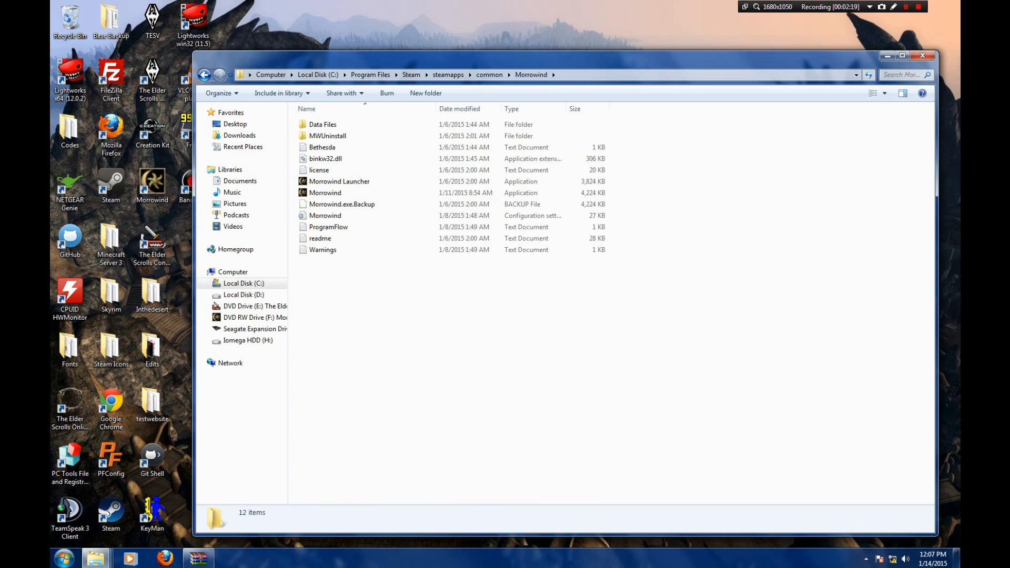
# Step: Extract everything in the TESC fixed for Morrowind Steam GOTY edition archive into the Morrowind folder, merging Data Files, and close WinRAR
pyautogui.click(199, 558)
pyautogui.moveTo(290, 162); pyautogui.dragTo(240, 149)
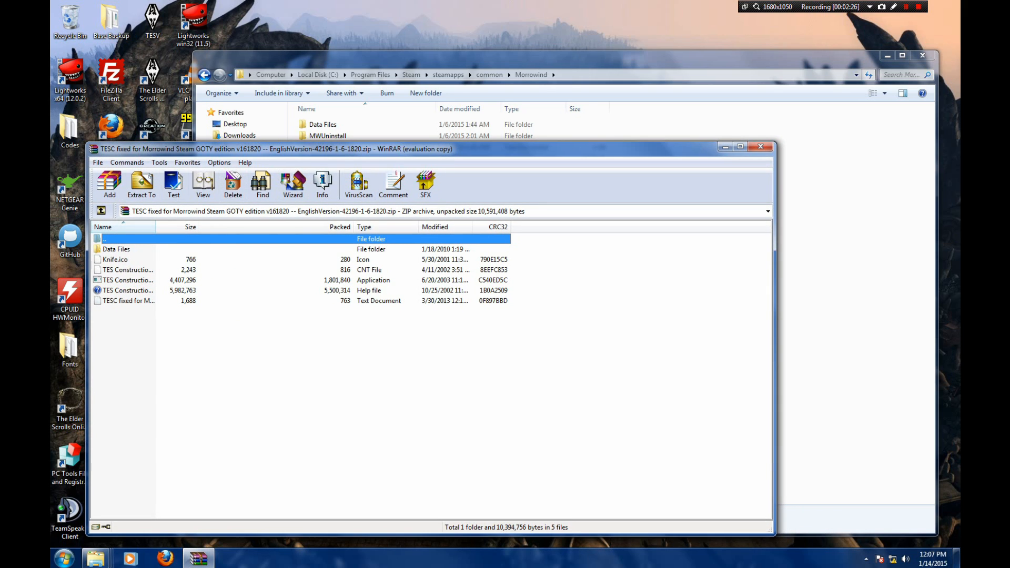
pyautogui.moveTo(174, 368); pyautogui.dragTo(842, 295)
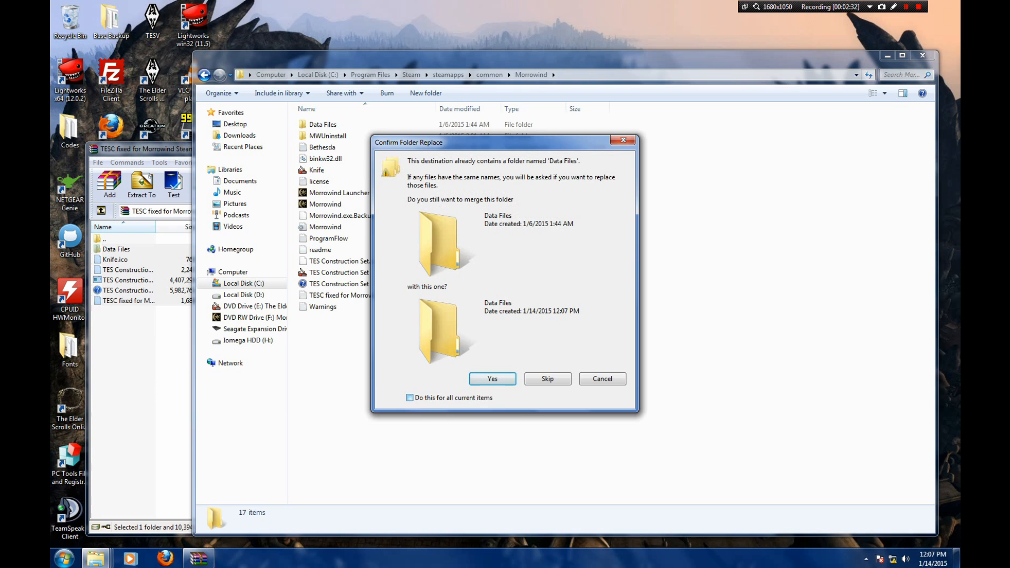
pyautogui.click(493, 378)
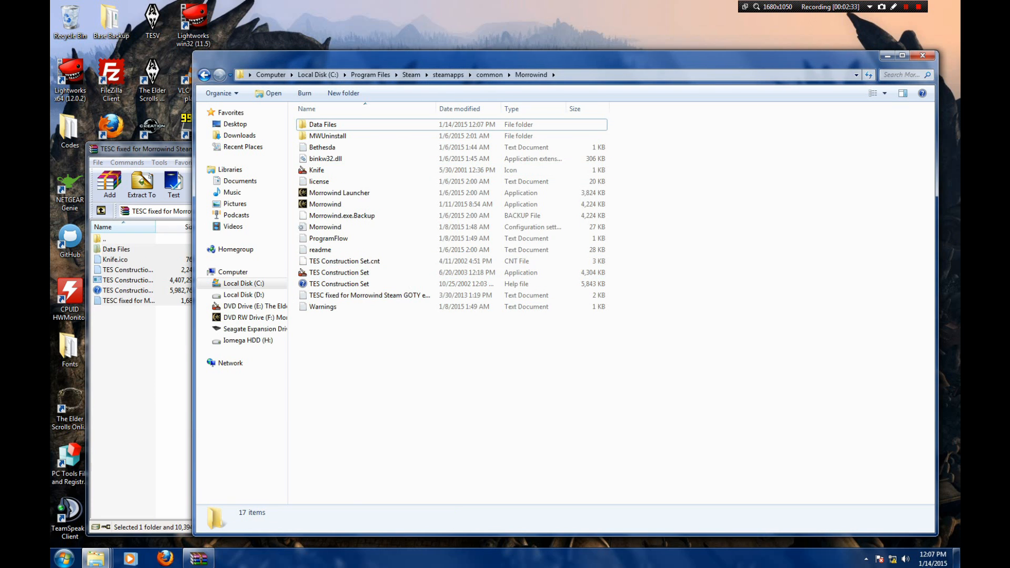
pyautogui.click(163, 149)
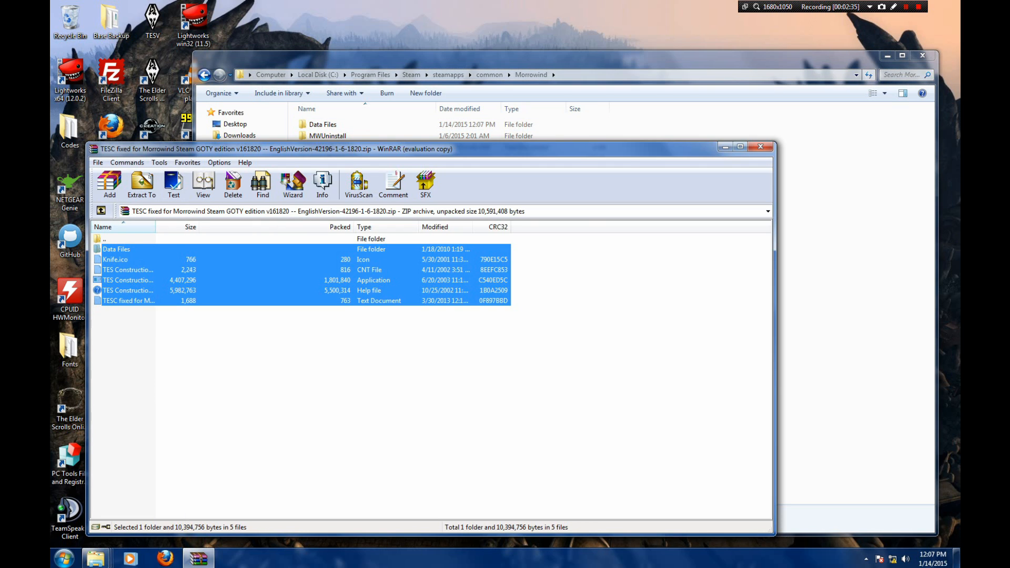
pyautogui.click(760, 147)
# Step: Launch TES Construction Set from the Steam Morrowind folder, check its available data files, and close it without loading any
pyautogui.click(339, 272)
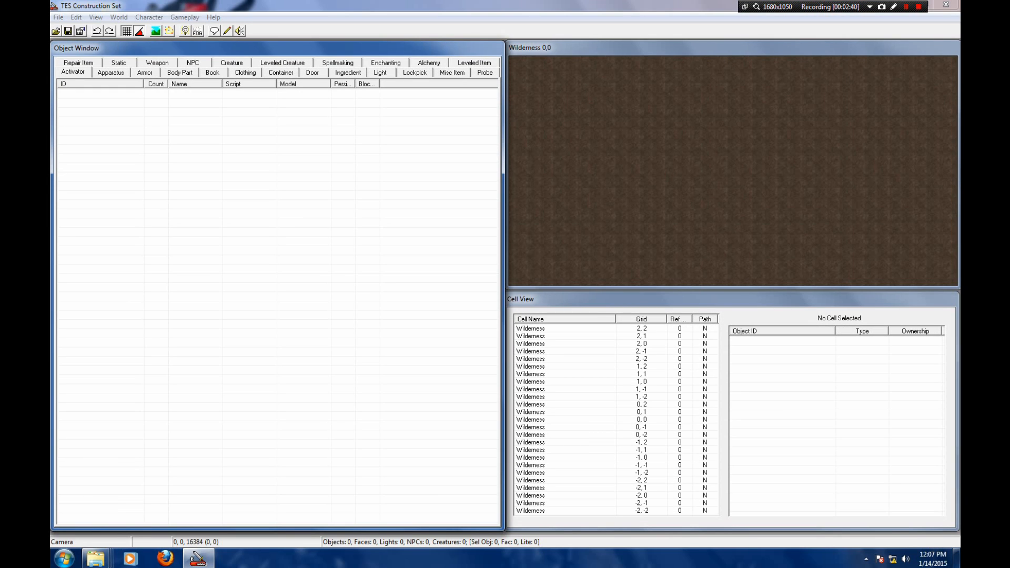
pyautogui.click(58, 17)
pyautogui.click(84, 29)
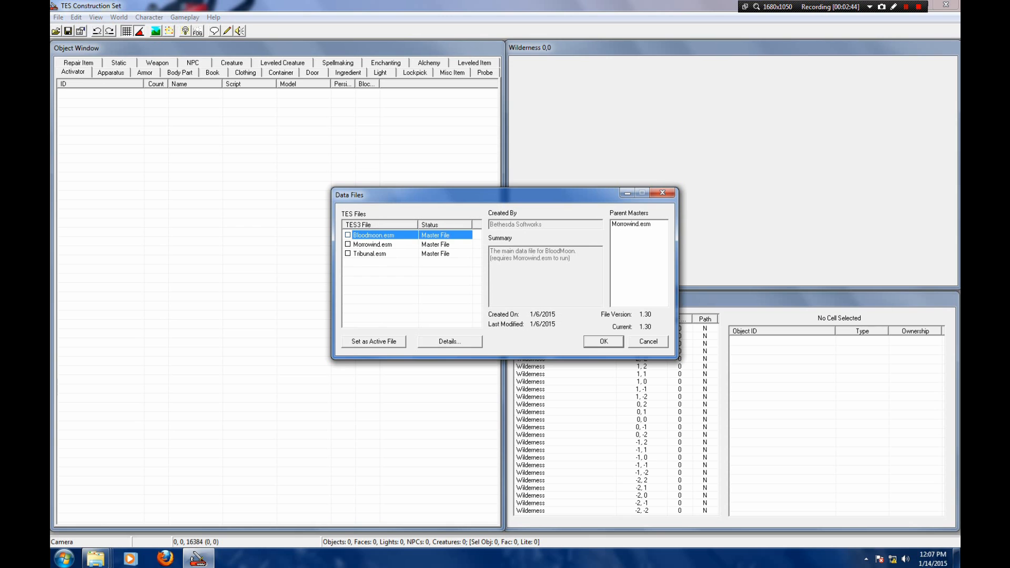
pyautogui.click(648, 342)
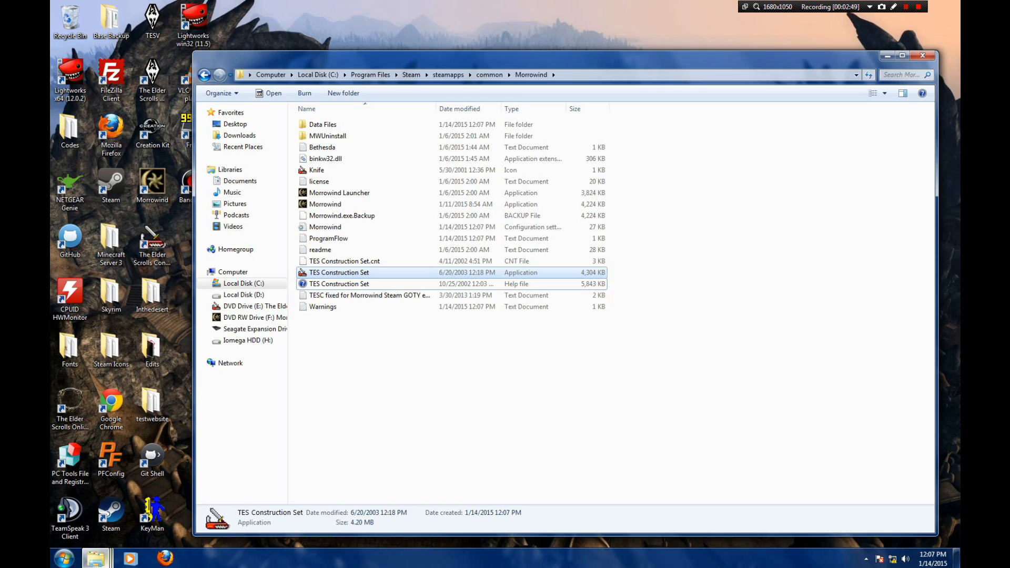
# Step: Launch TES Construction Set from the Bethesda Softworks Morrowind folder on Iomega HDD (H:)
pyautogui.click(96, 559)
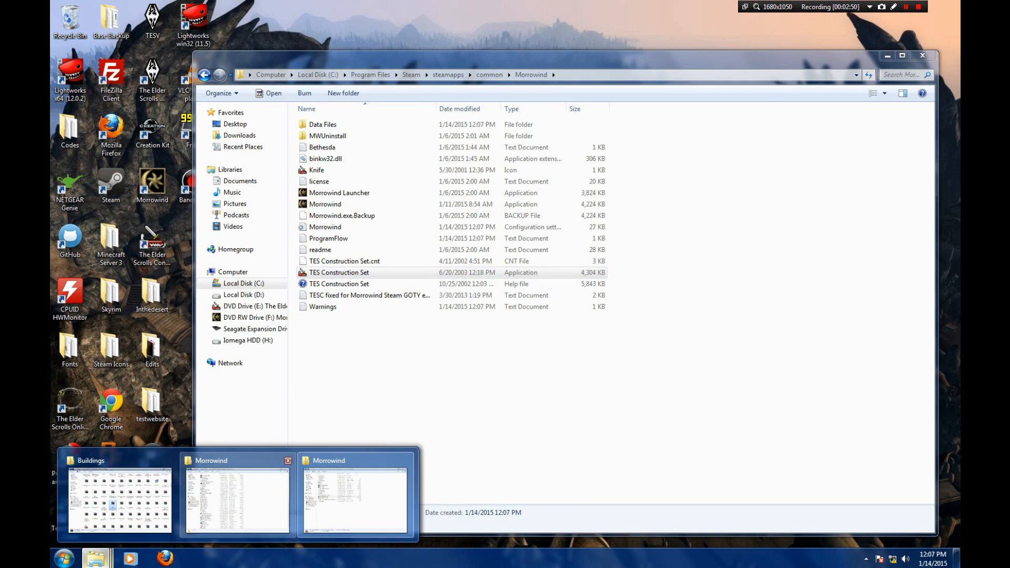
pyautogui.click(238, 497)
pyautogui.scroll(-1, 390, 379)
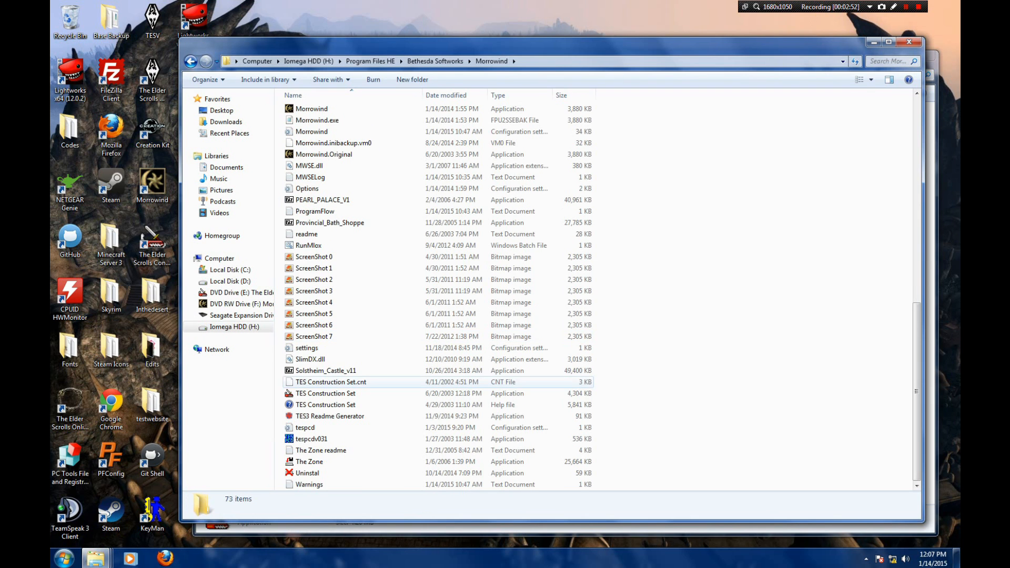
pyautogui.click(389, 393)
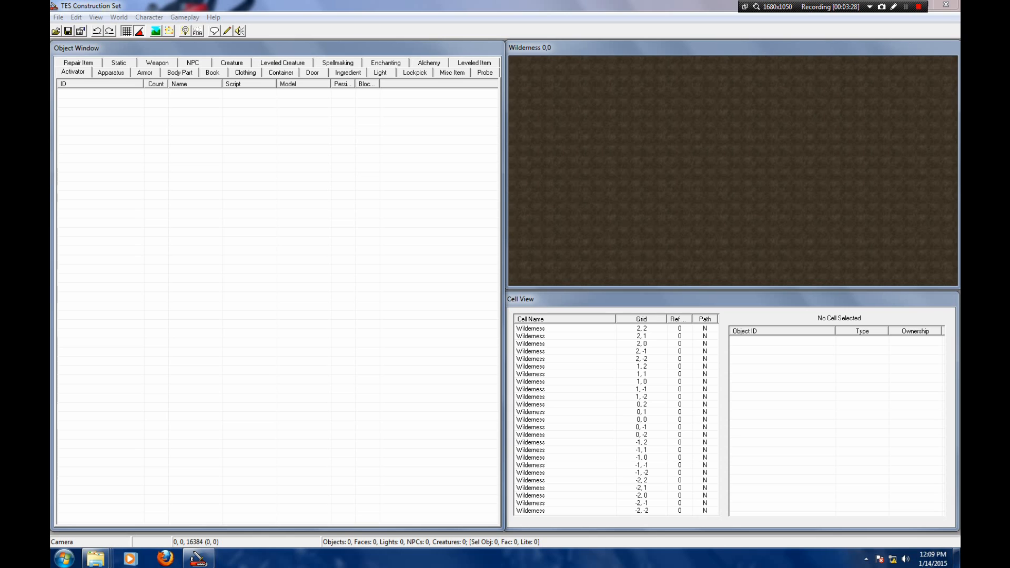
pyautogui.click(547, 366)
pyautogui.click(547, 344)
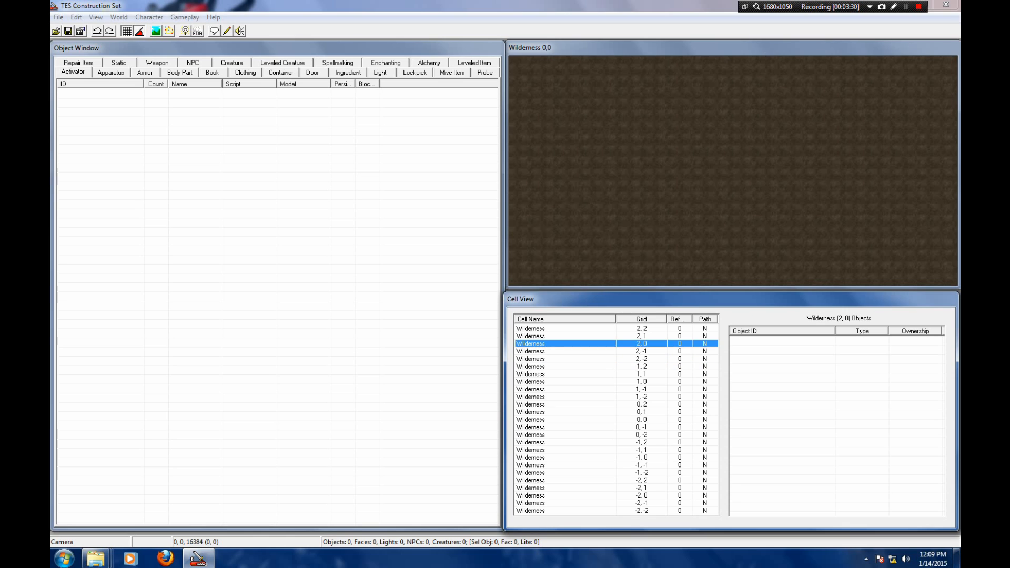
pyautogui.click(548, 396)
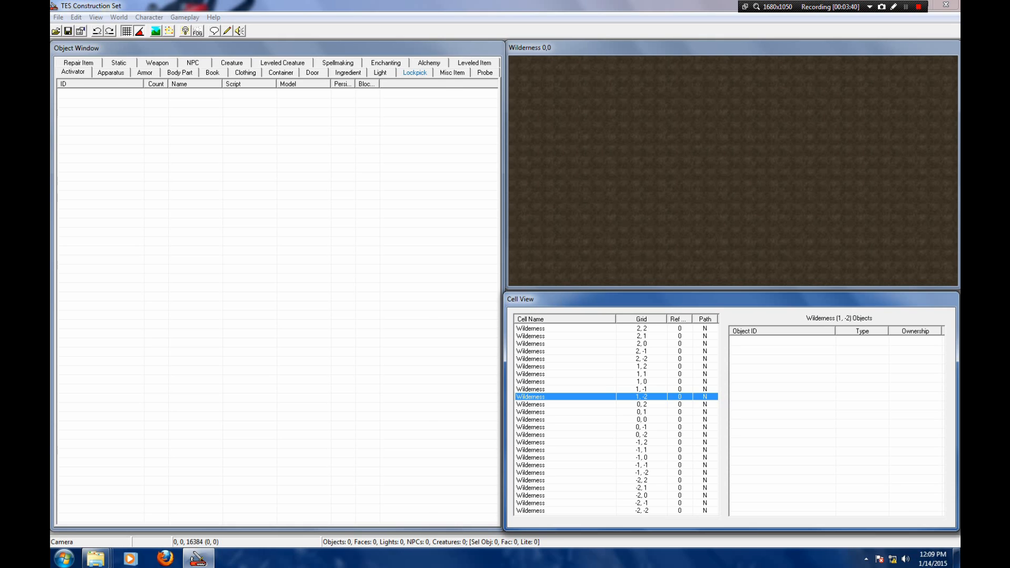
pyautogui.click(414, 72)
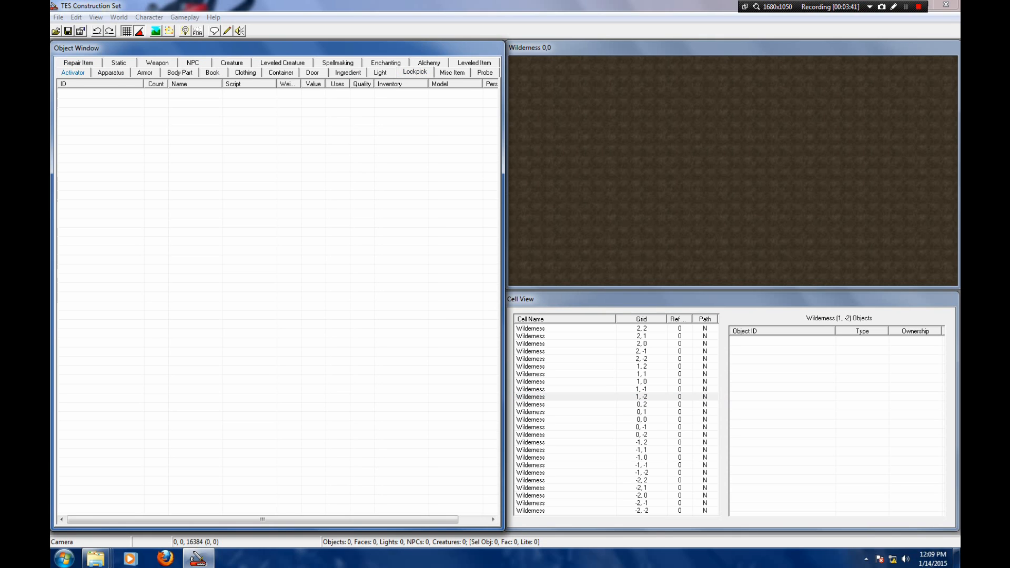
pyautogui.click(73, 72)
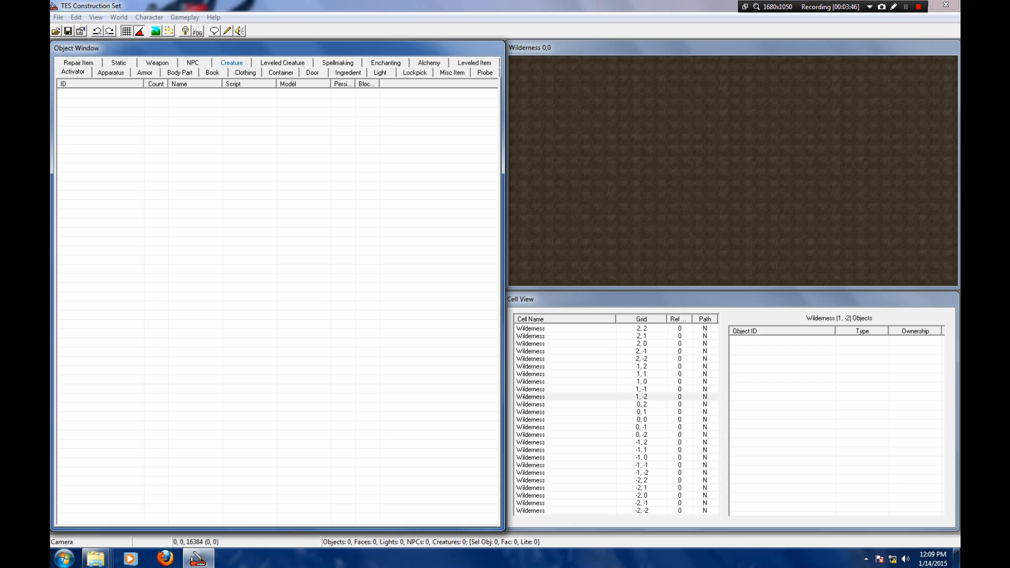
# Step: Load the Morrowind.esm master file from the data files list
pyautogui.hotkey('alt', 'f')
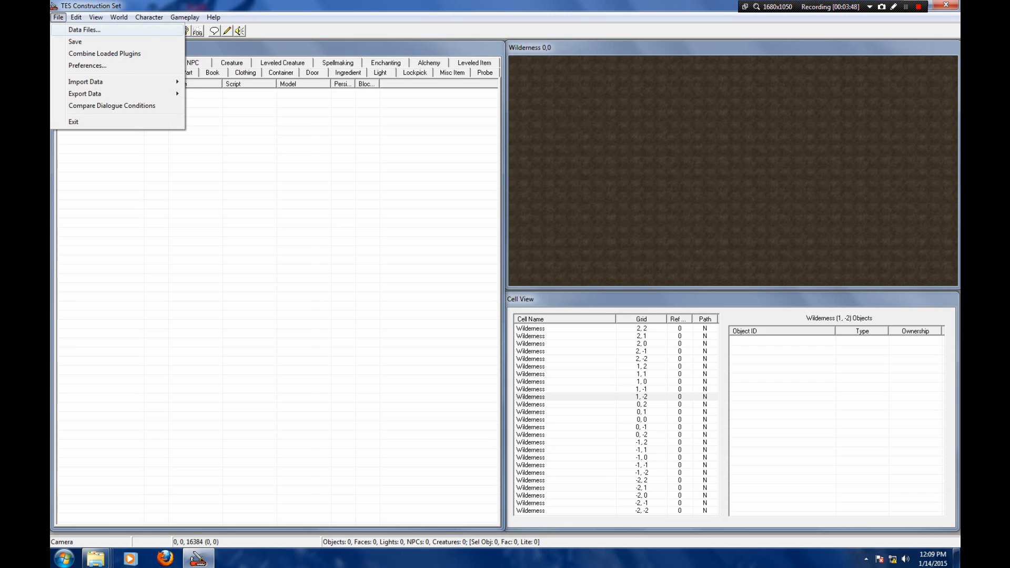
pyautogui.press('Return')
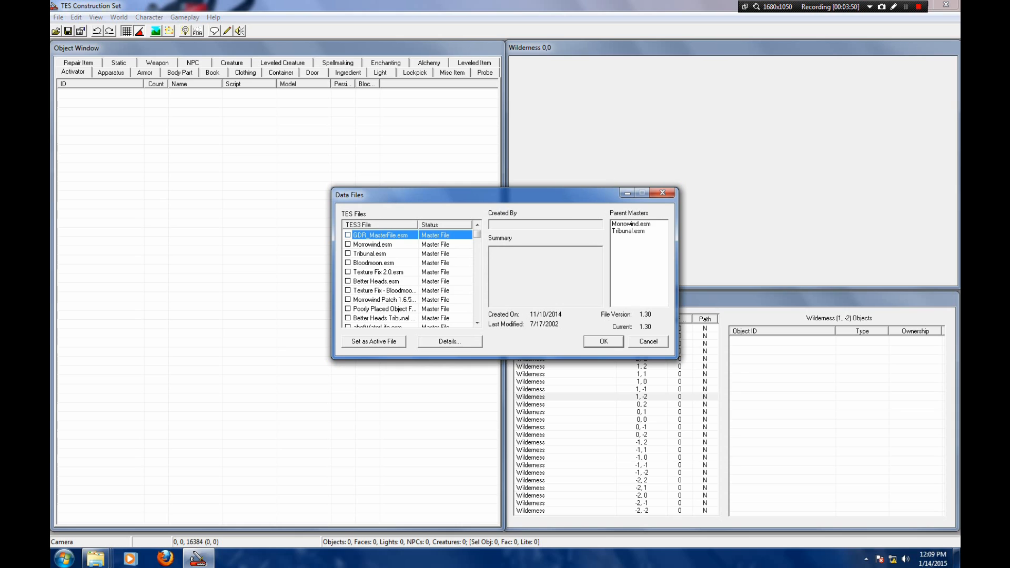
pyautogui.press('Down')
pyautogui.press('space')
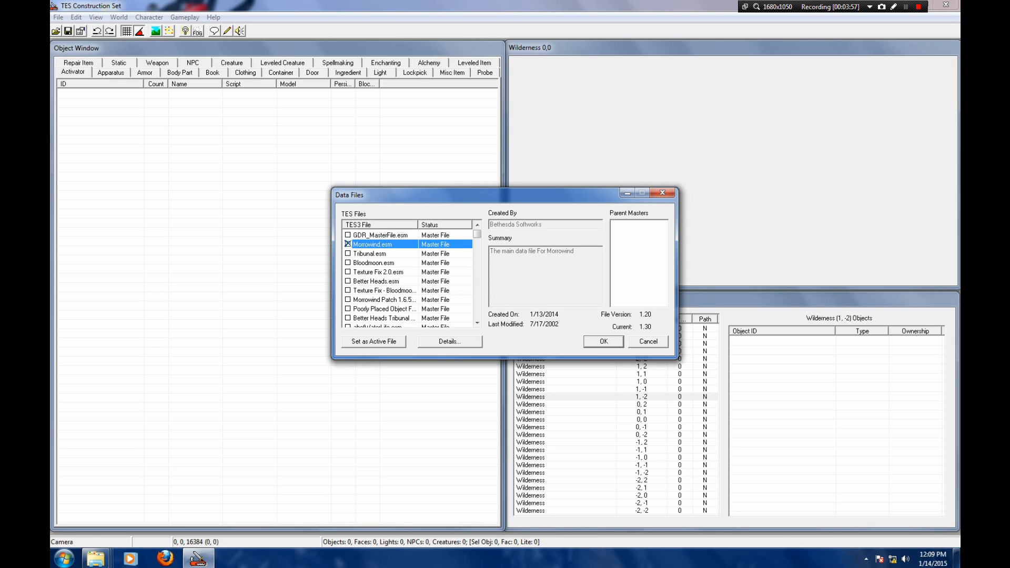
pyautogui.press('Return')
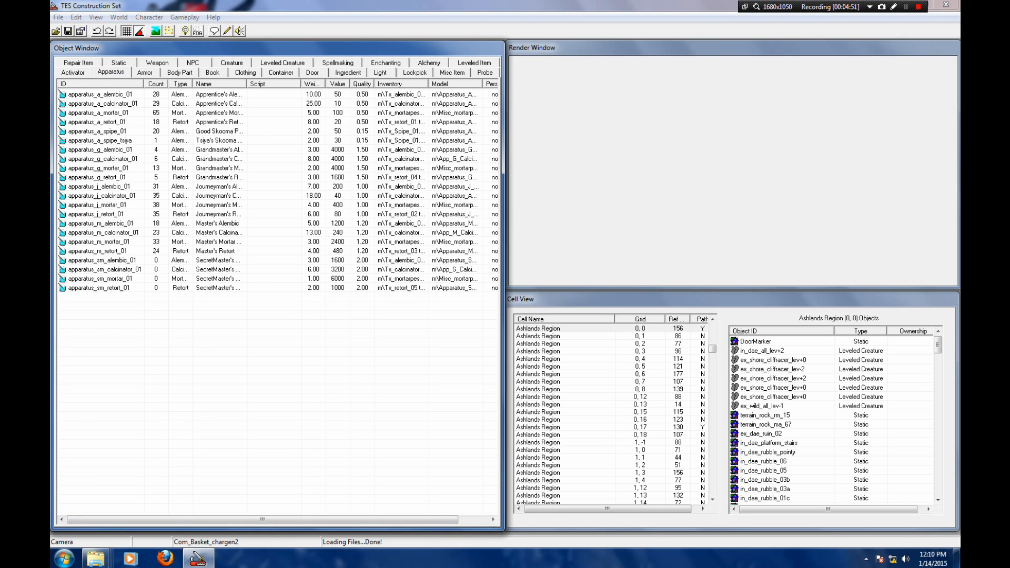
# Step: Examine the Armor, Book and Container object lists, browsing the containers down to the flora entries around flora_bc_mushroom_08
pyautogui.click(145, 72)
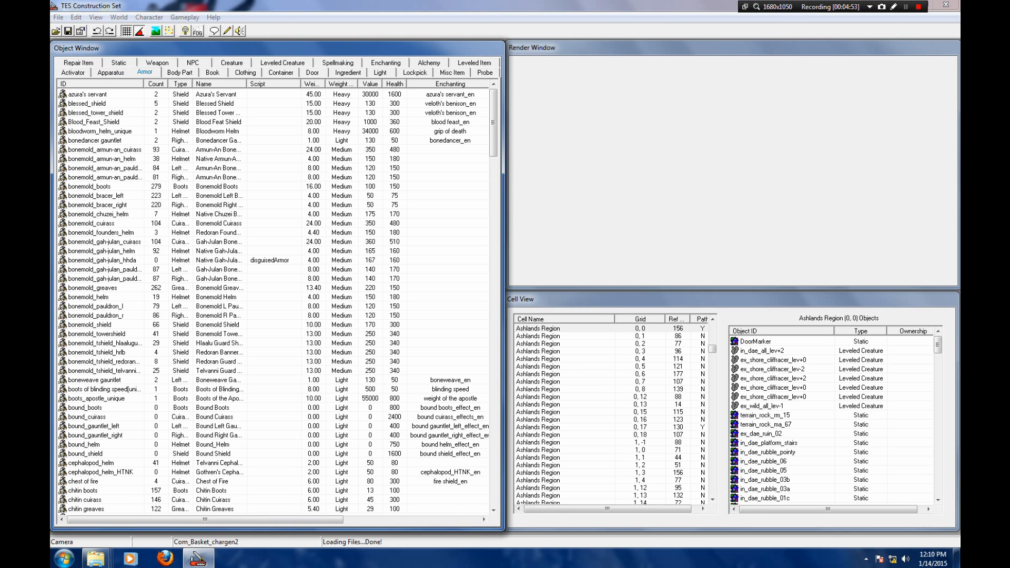
pyautogui.click(212, 72)
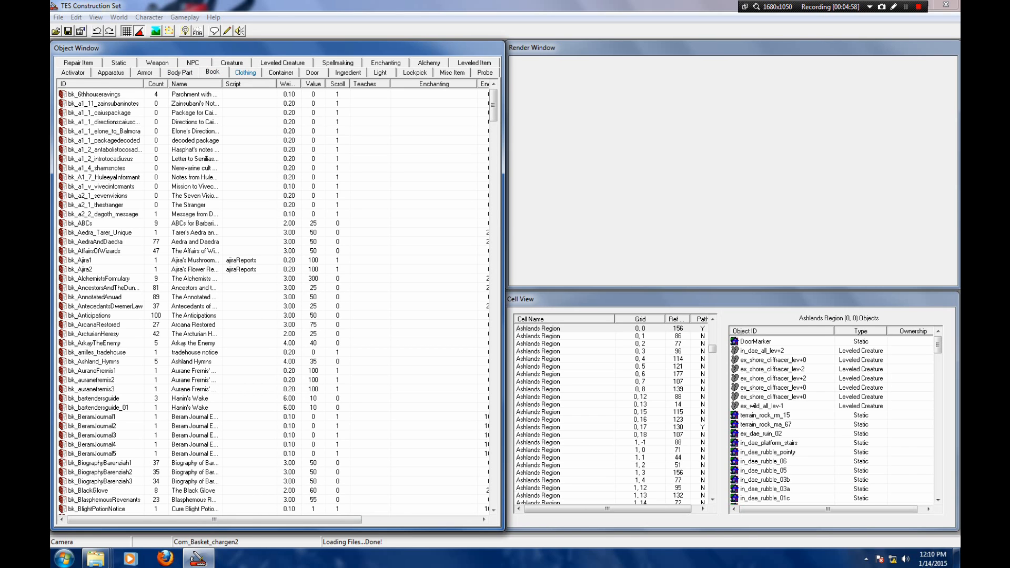
pyautogui.click(281, 72)
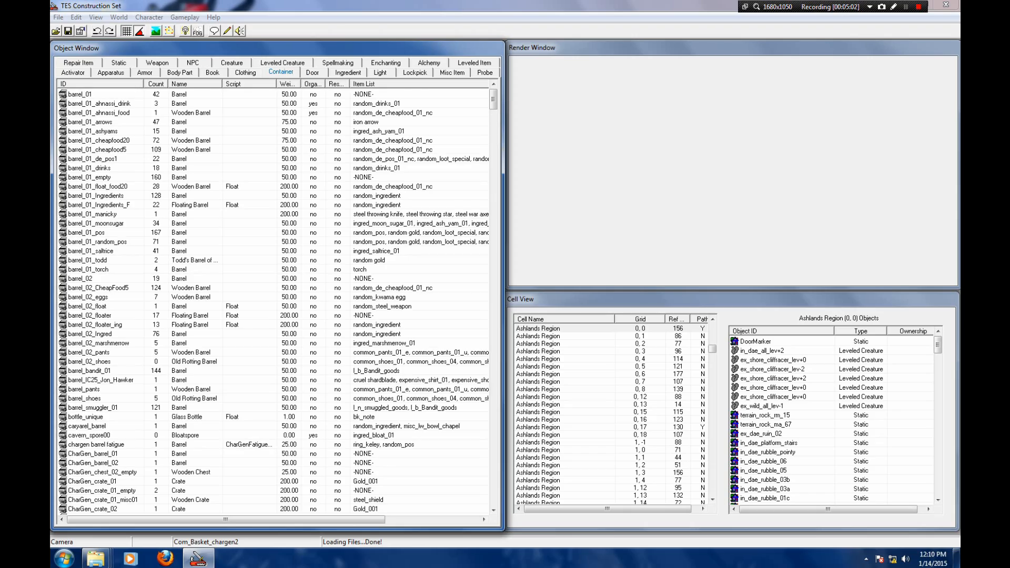
pyautogui.scroll(-20, 278, 300)
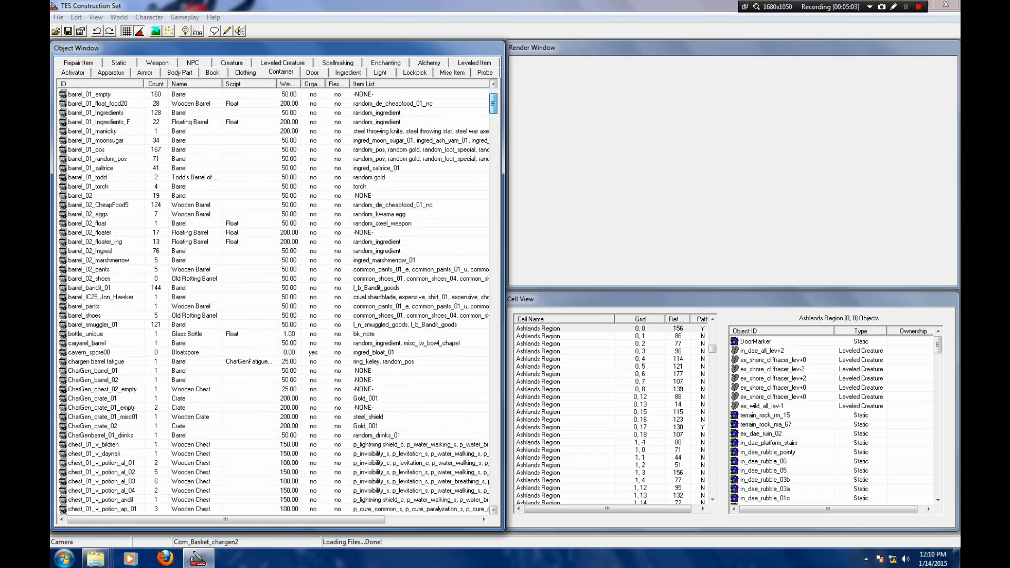
pyautogui.moveTo(493, 150); pyautogui.dragTo(493, 442)
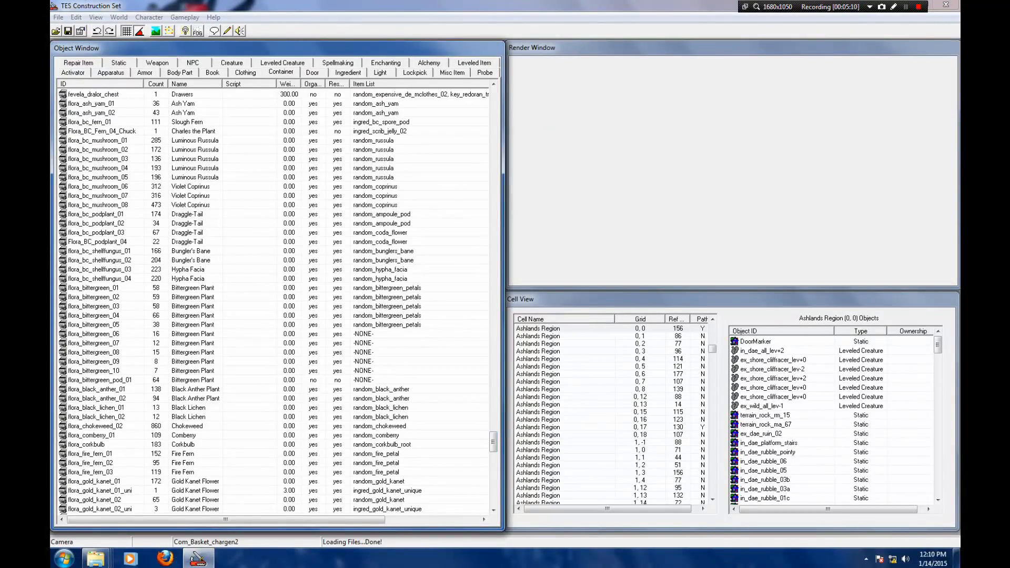
pyautogui.click(190, 205)
pyautogui.scroll(-3, 191, 206)
pyautogui.scroll(5, 190, 205)
pyautogui.scroll(-5, 191, 205)
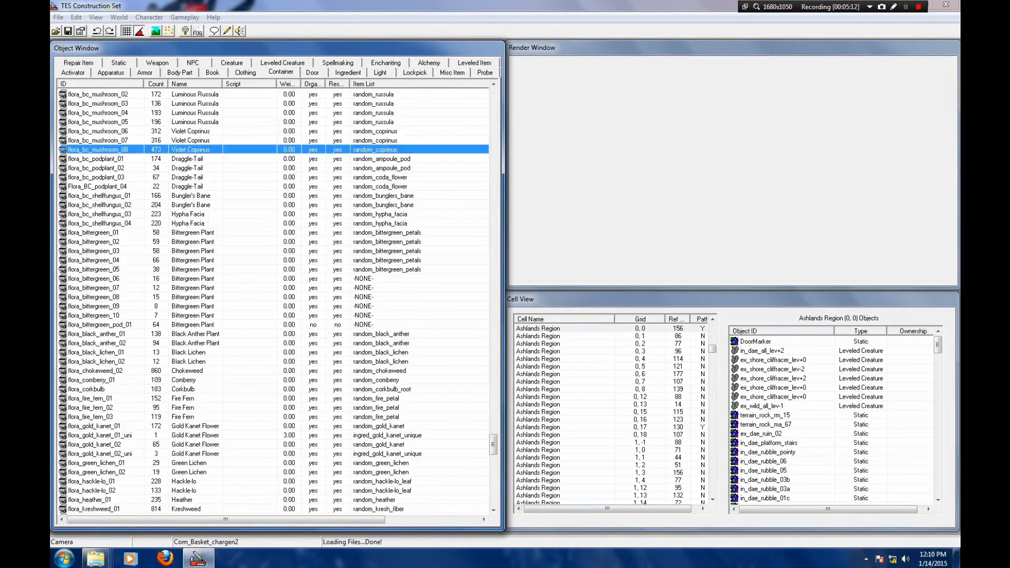
# Step: Look back through the container entries, and check the Ingredient and Light object lists
pyautogui.scroll(-3, 191, 205)
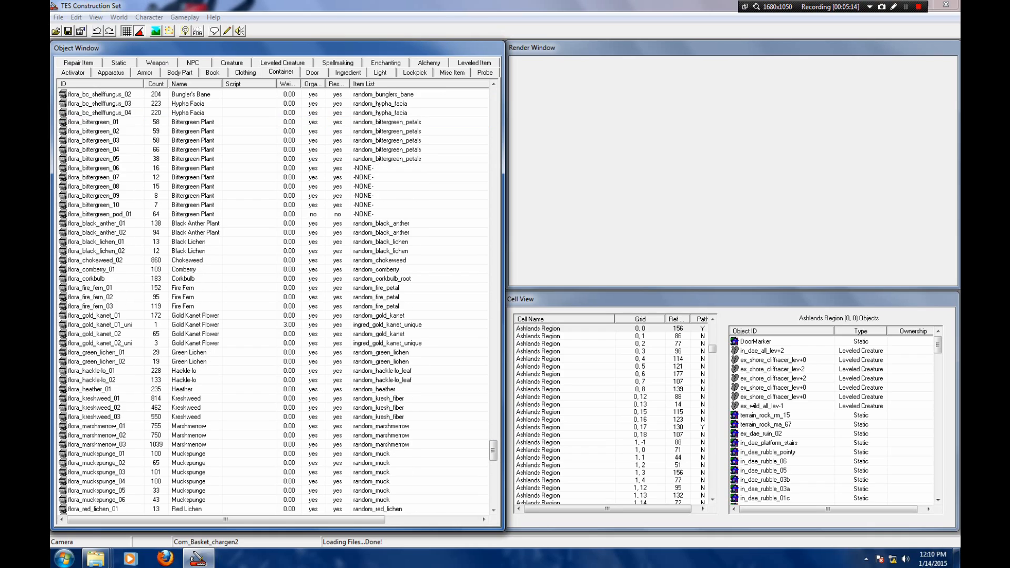
pyautogui.scroll(15, 190, 206)
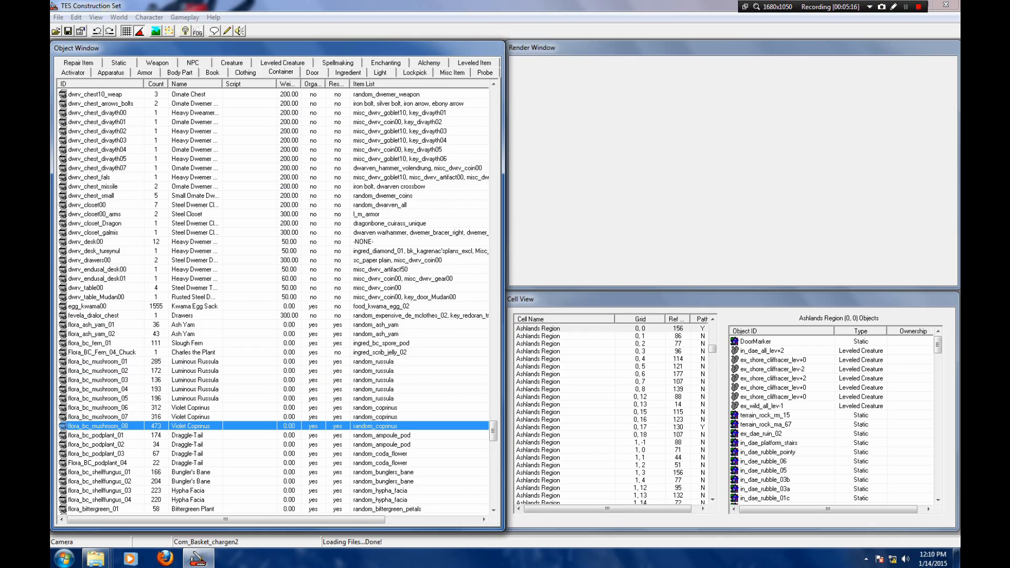
pyautogui.scroll(14, 190, 205)
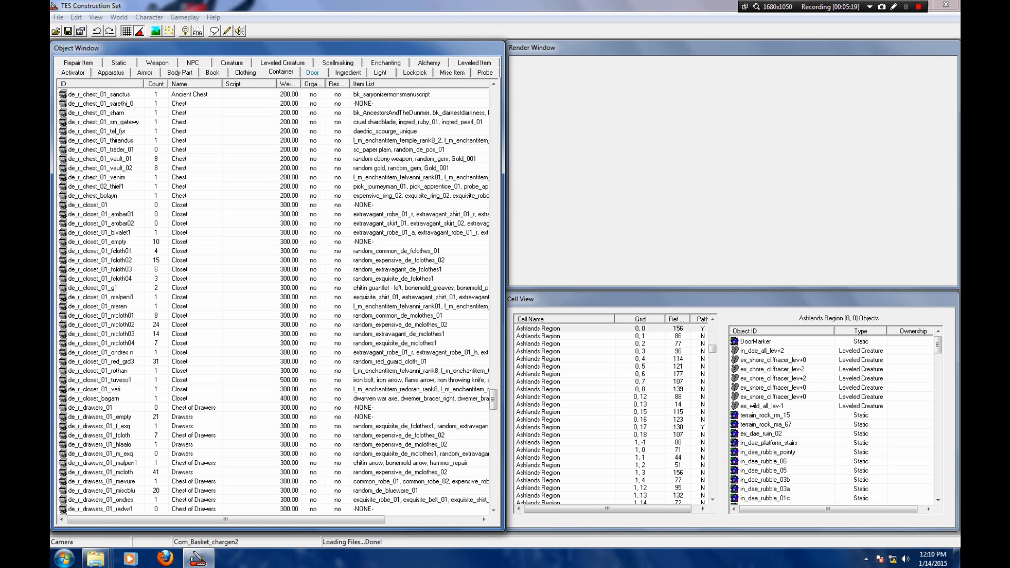
pyautogui.click(313, 72)
pyautogui.click(349, 72)
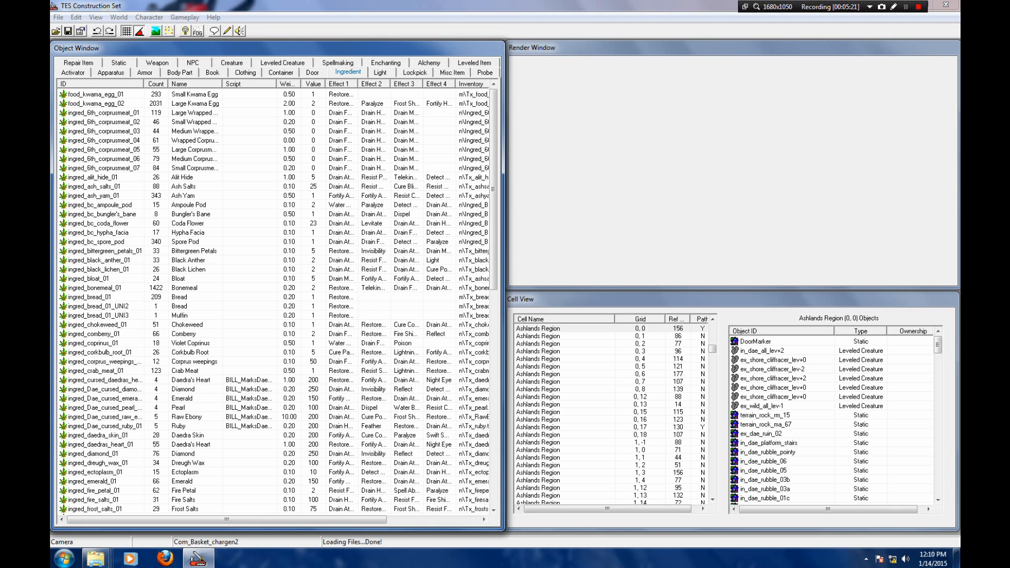
pyautogui.click(380, 72)
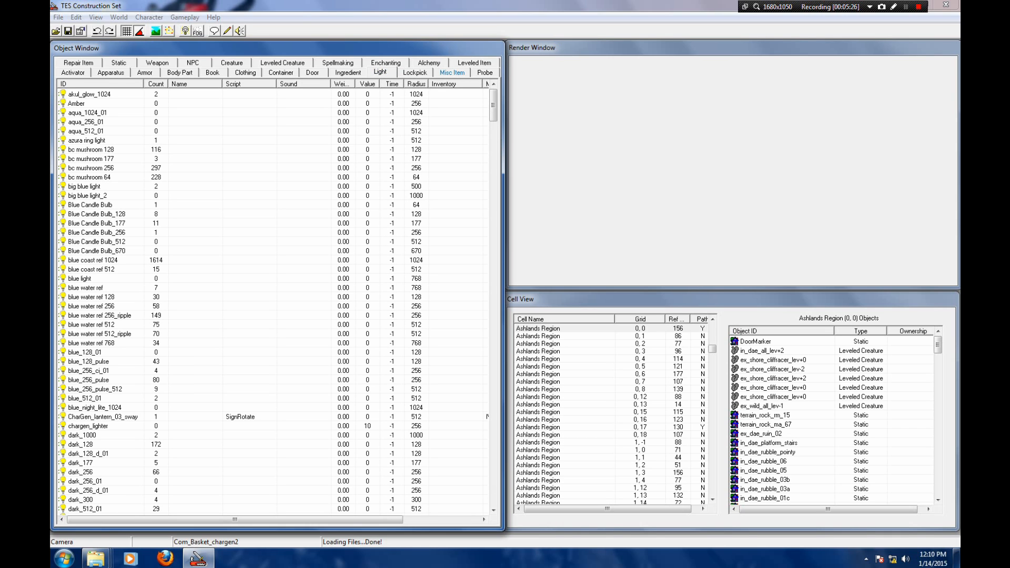
# Step: Examine the Enchanting and Spellmaking object lists
pyautogui.click(386, 63)
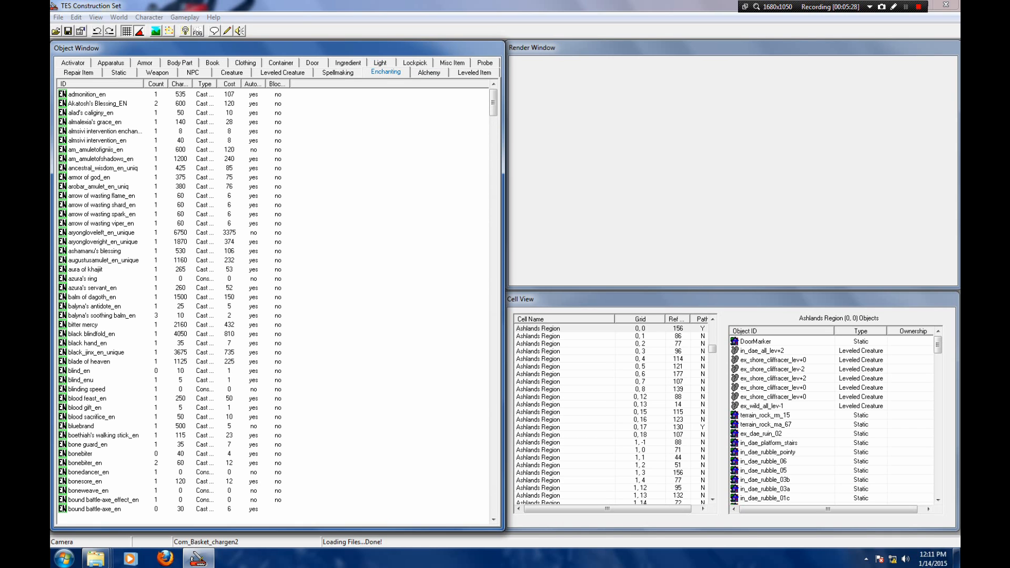
pyautogui.moveTo(494, 103)
pyautogui.mouseDown()
pyautogui.moveTo(494, 182)
pyautogui.moveTo(493, 115)
pyautogui.mouseUp()
pyautogui.click(337, 72)
pyautogui.moveTo(494, 99)
pyautogui.mouseDown()
pyautogui.moveTo(494, 316)
pyautogui.moveTo(493, 102)
pyautogui.mouseUp()
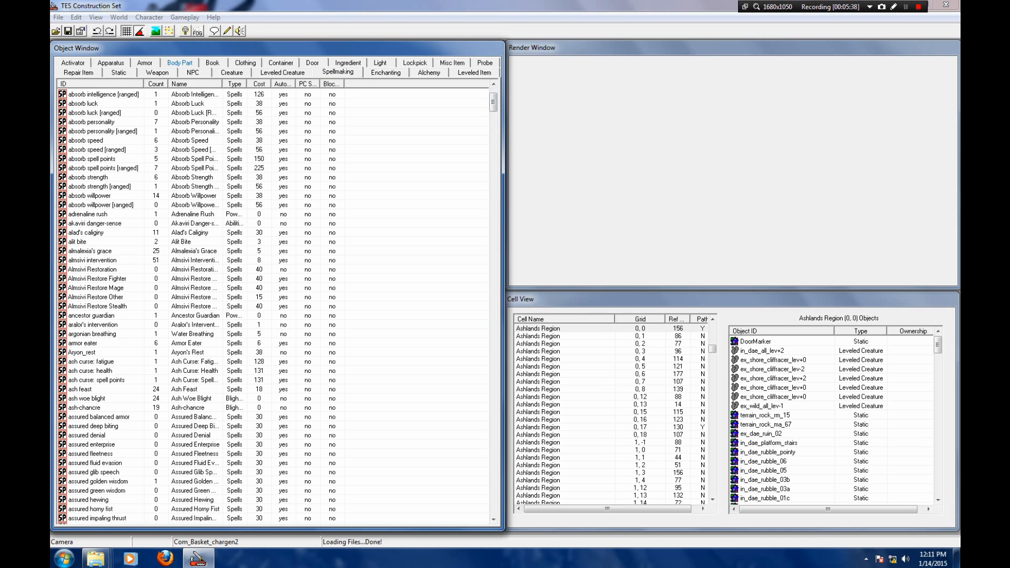
# Step: Examine the exterior building pieces among the Static objects, from ex_c_chimney_tall_02 through the ex_common houses to ex_de_shack_05
pyautogui.click(119, 72)
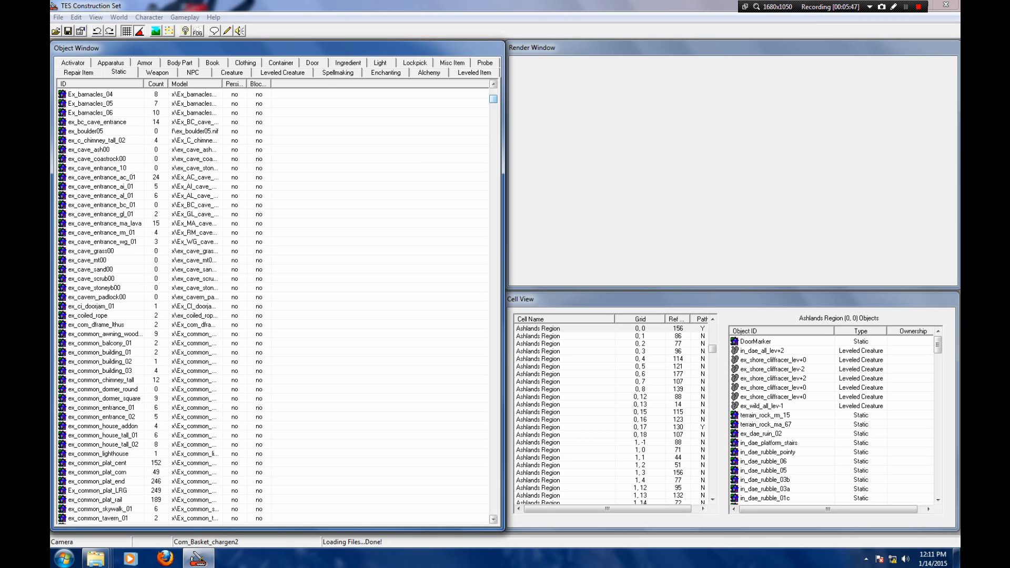
pyautogui.click(96, 140)
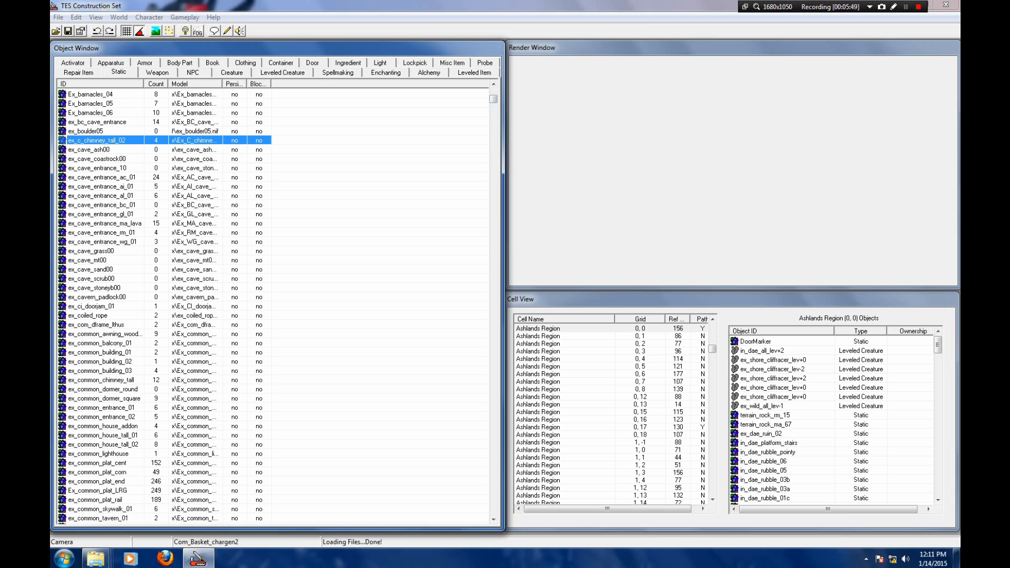
pyautogui.scroll(-13, 274, 305)
pyautogui.scroll(11, 274, 305)
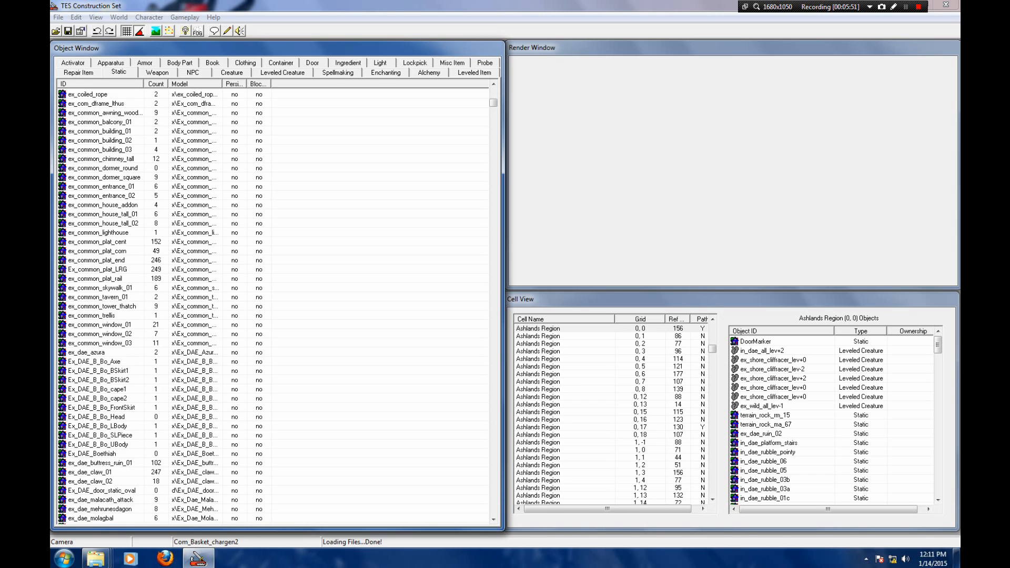
pyautogui.scroll(-13, 274, 305)
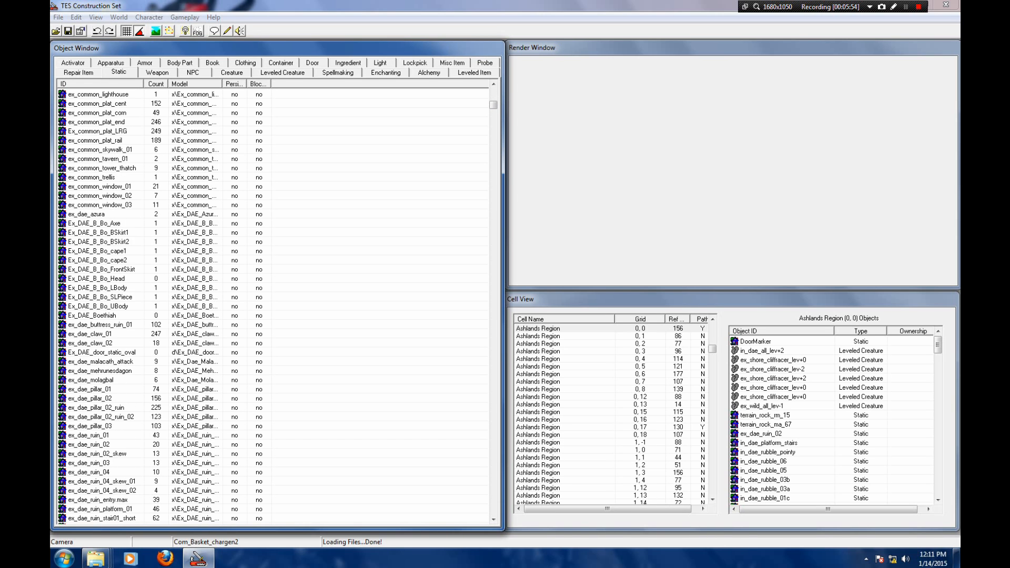
pyautogui.scroll(9, 273, 306)
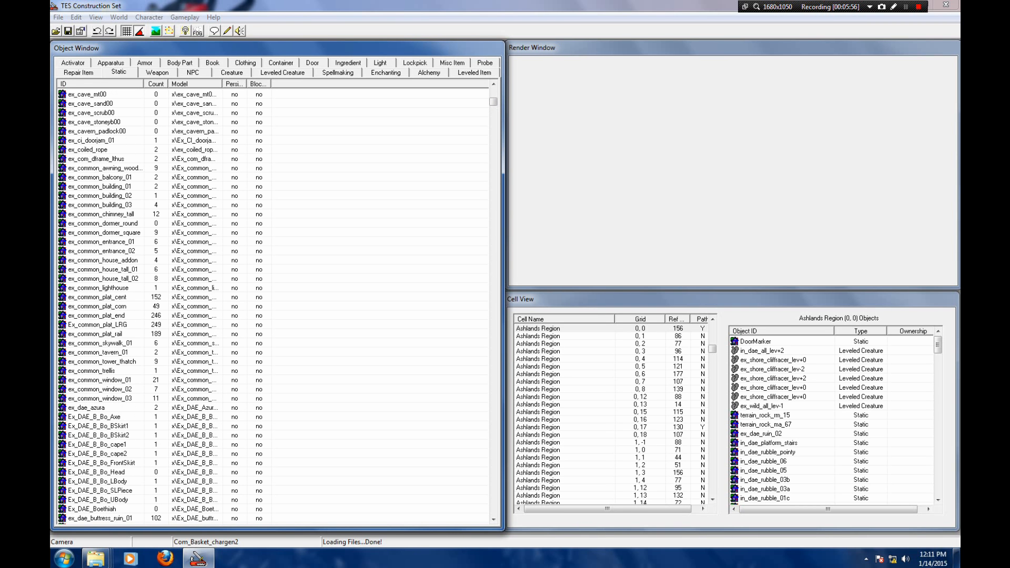
pyautogui.scroll(-19, 273, 305)
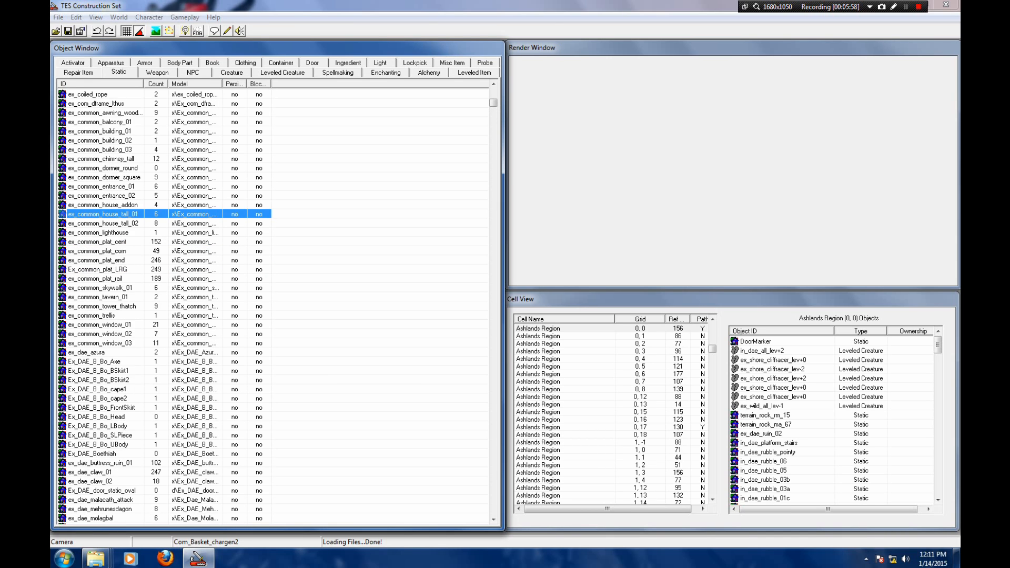
pyautogui.scroll(-20, 274, 305)
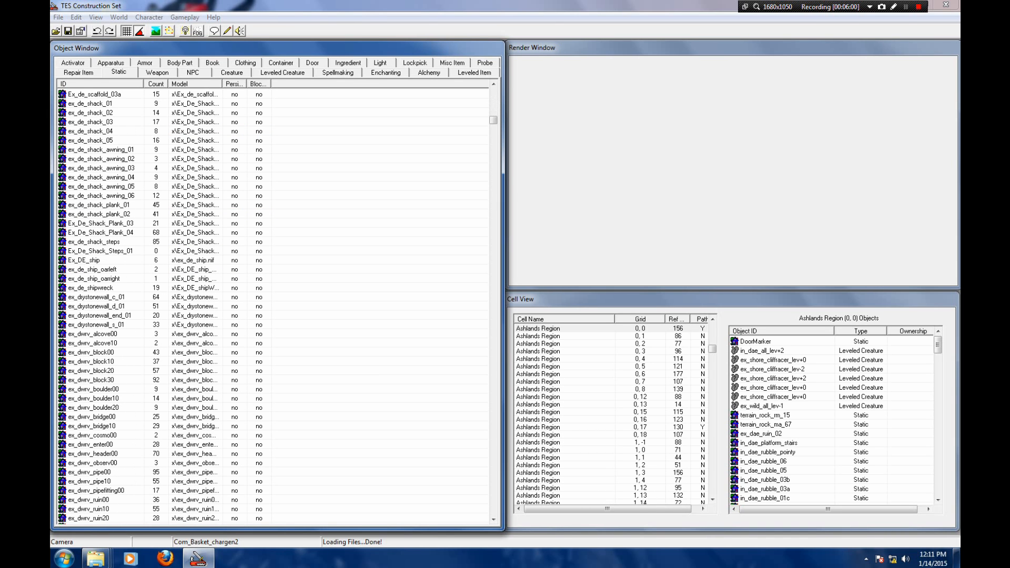
pyautogui.click(90, 140)
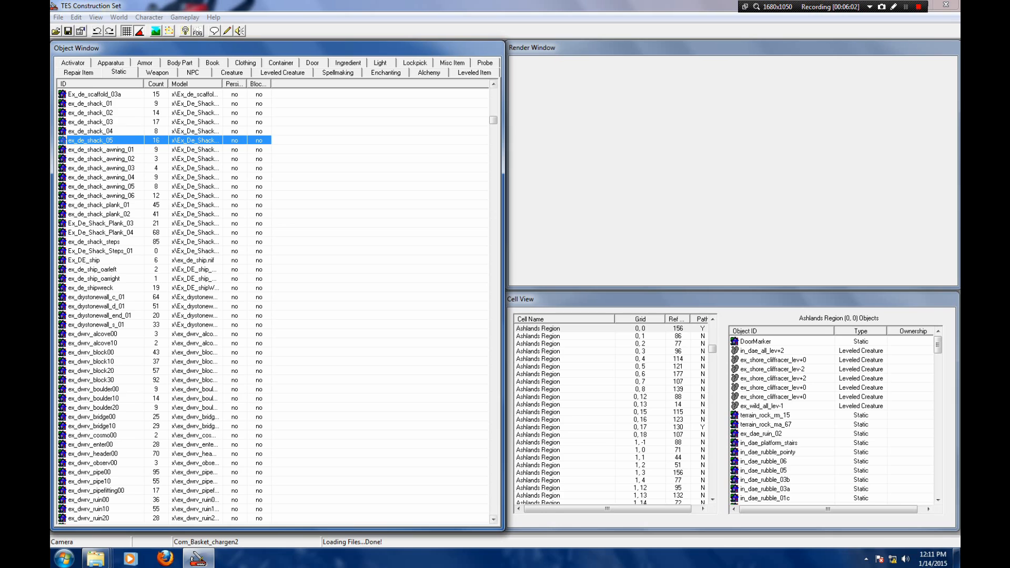
# Step: Look over the interior pieces in the Static list, including the in_dae_rubble entries and in_de_shack_05
pyautogui.moveTo(494, 121); pyautogui.dragTo(493, 304)
pyautogui.click(95, 371)
pyautogui.scroll(-2, 94, 371)
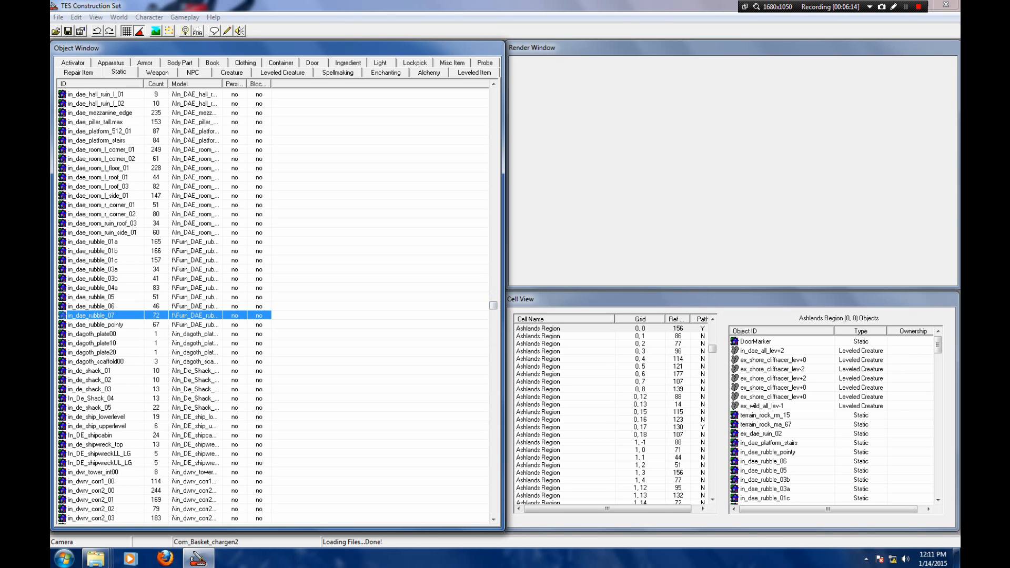
pyautogui.click(90, 408)
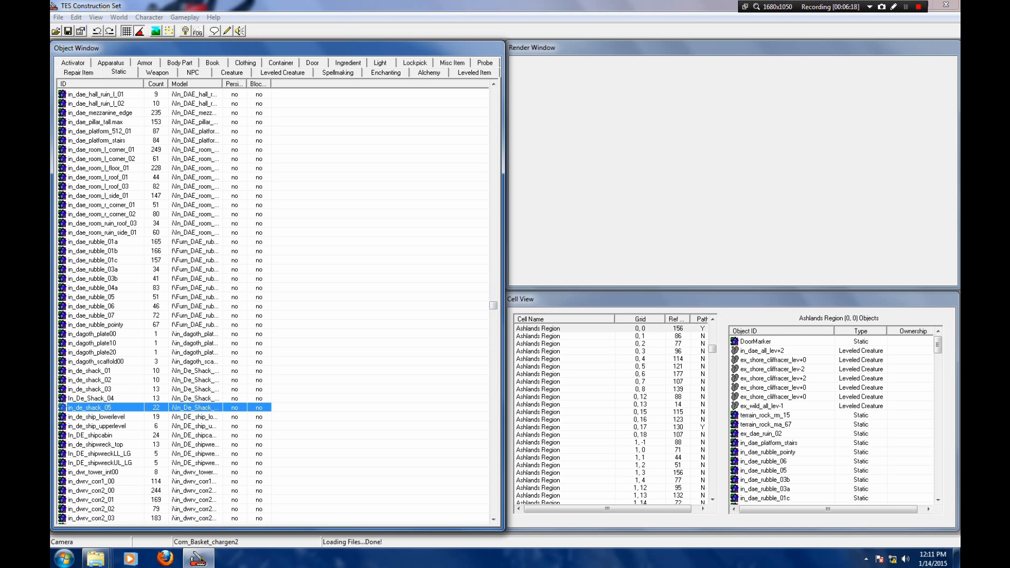
# Step: Find the common furniture entries in the Static list and select furn_com_r_bookshelf_01
pyautogui.moveTo(493, 305); pyautogui.dragTo(493, 242)
pyautogui.click(95, 150)
pyautogui.scroll(5, 95, 150)
pyautogui.scroll(13, 95, 149)
pyautogui.scroll(20, 95, 150)
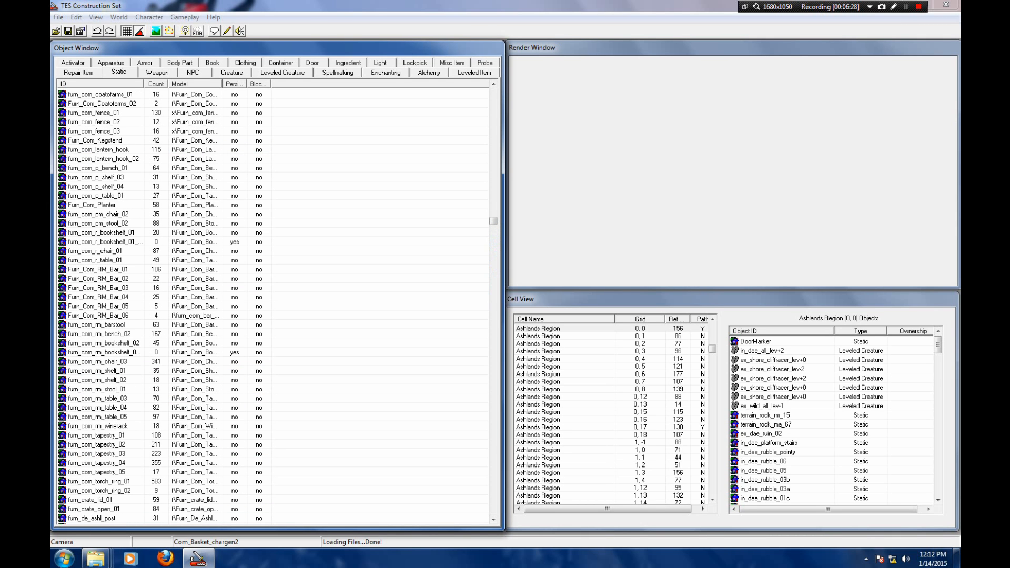
pyautogui.click(101, 233)
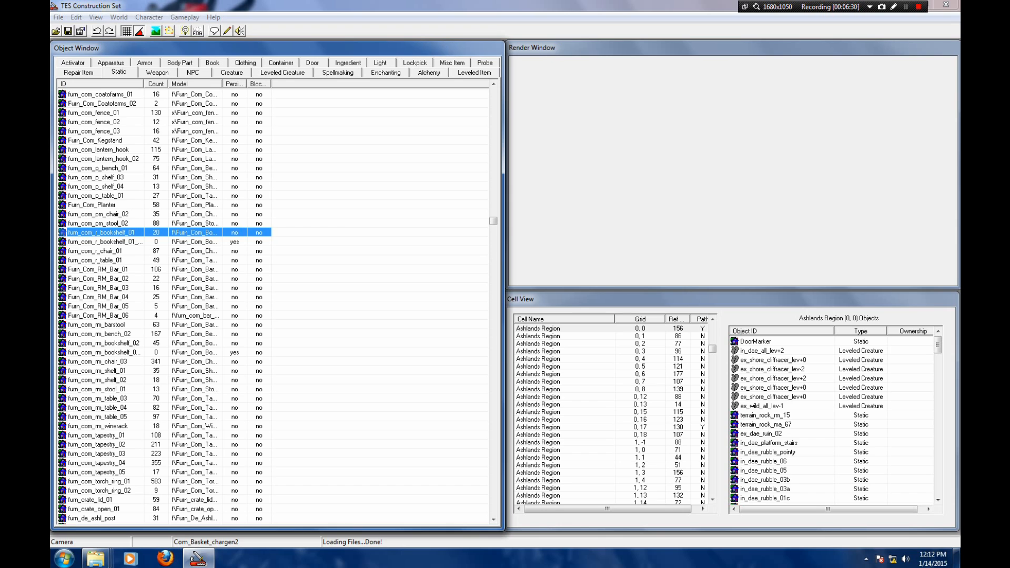
# Step: Browse the furn_de furniture entries in the Static list, selecting furn_de_ex_stool_02 and furn_de_p_shelf_02
pyautogui.scroll(-19, 101, 232)
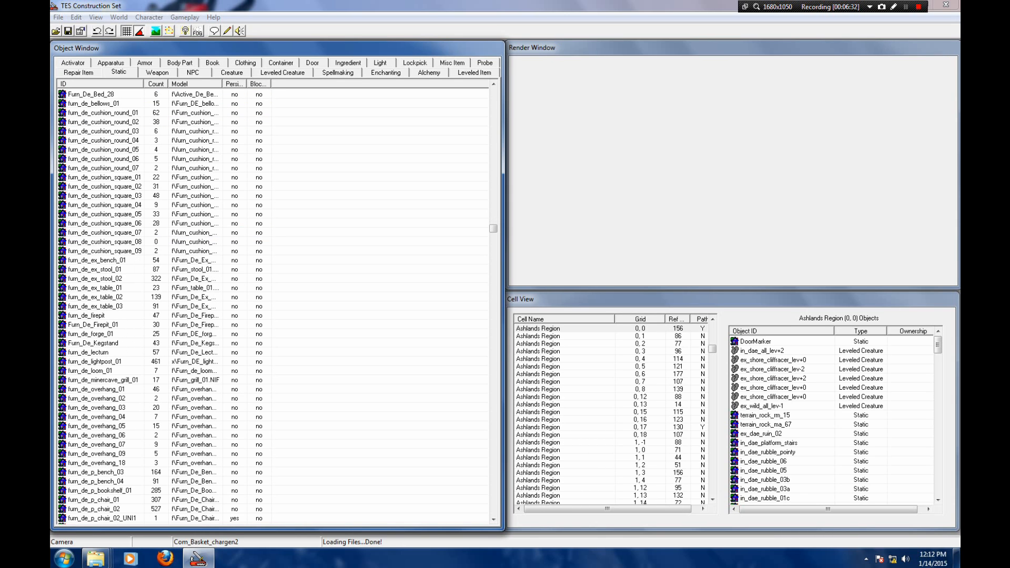
pyautogui.click(101, 278)
pyautogui.scroll(-6, 101, 278)
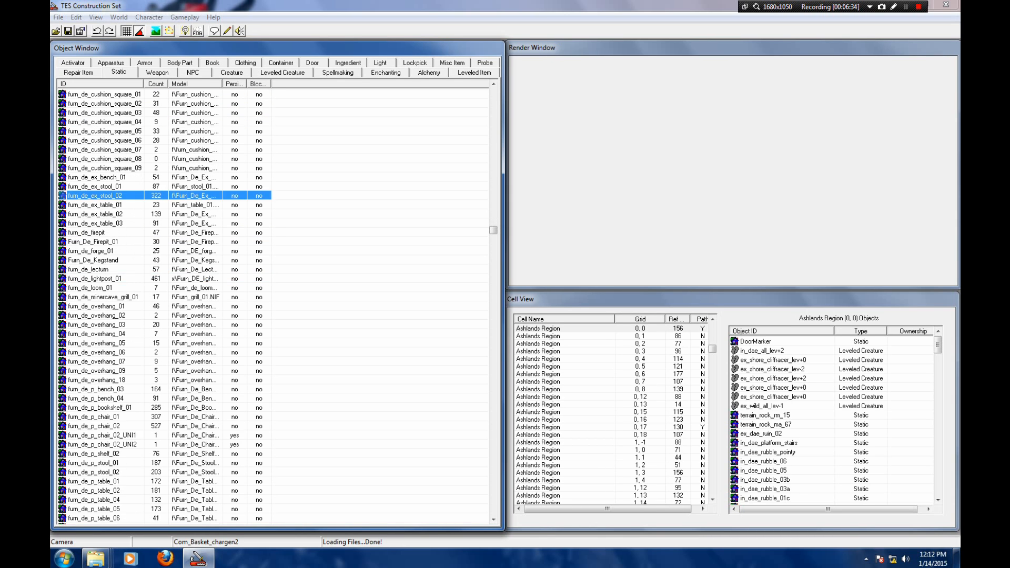
pyautogui.scroll(-2, 101, 279)
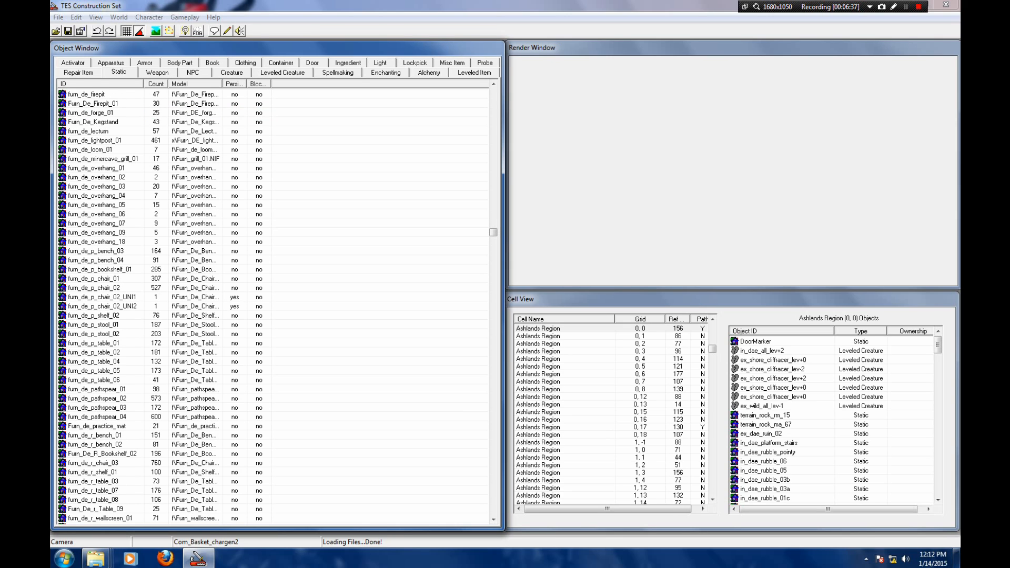
pyautogui.scroll(-2, 101, 264)
pyautogui.click(101, 260)
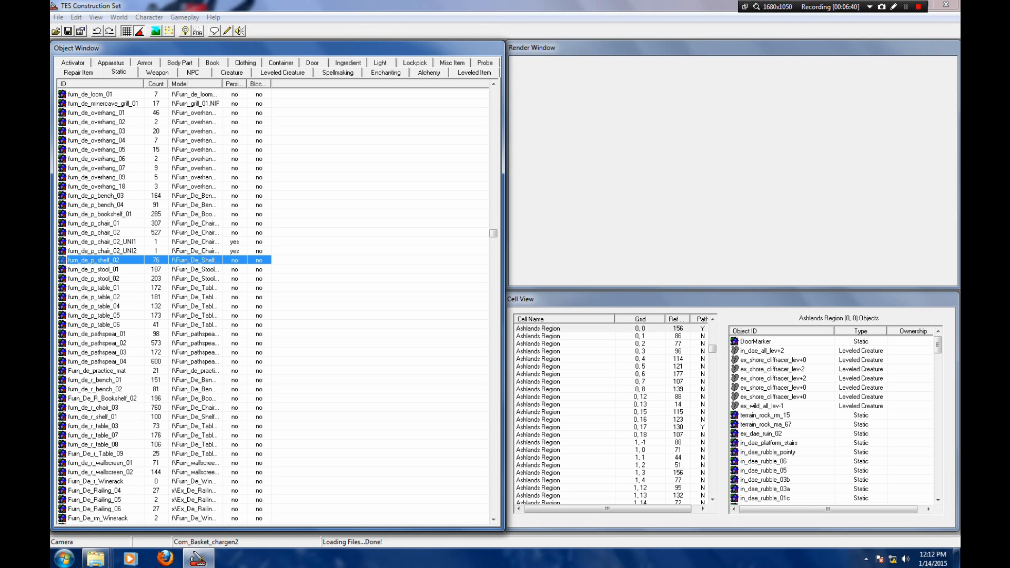
# Step: Return to the common furniture statics and look at the Furn_Com_RM_Bar pieces and furn_com_p_shelf_03
pyautogui.scroll(-3, 101, 260)
pyautogui.scroll(18, 101, 260)
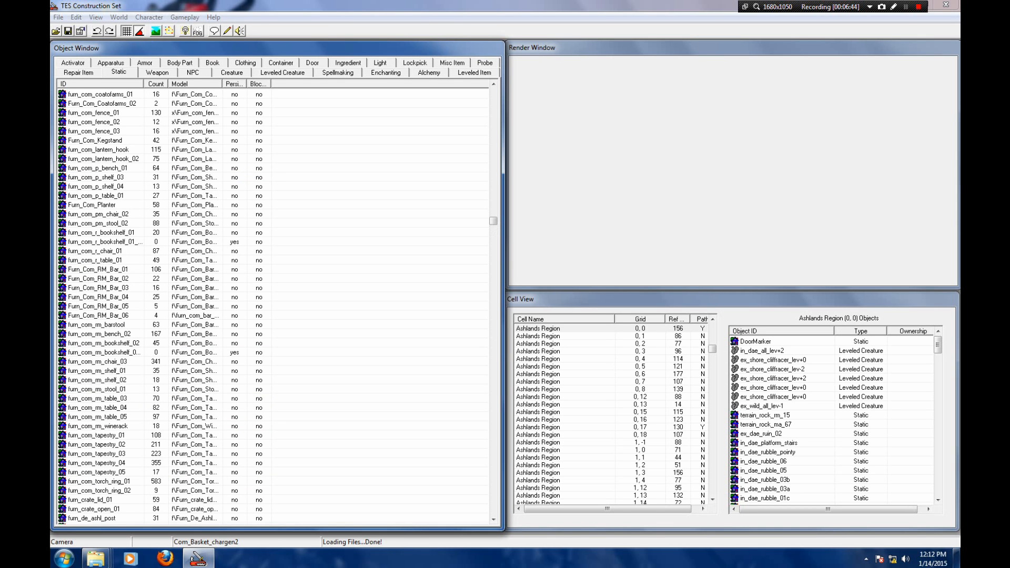
pyautogui.click(98, 279)
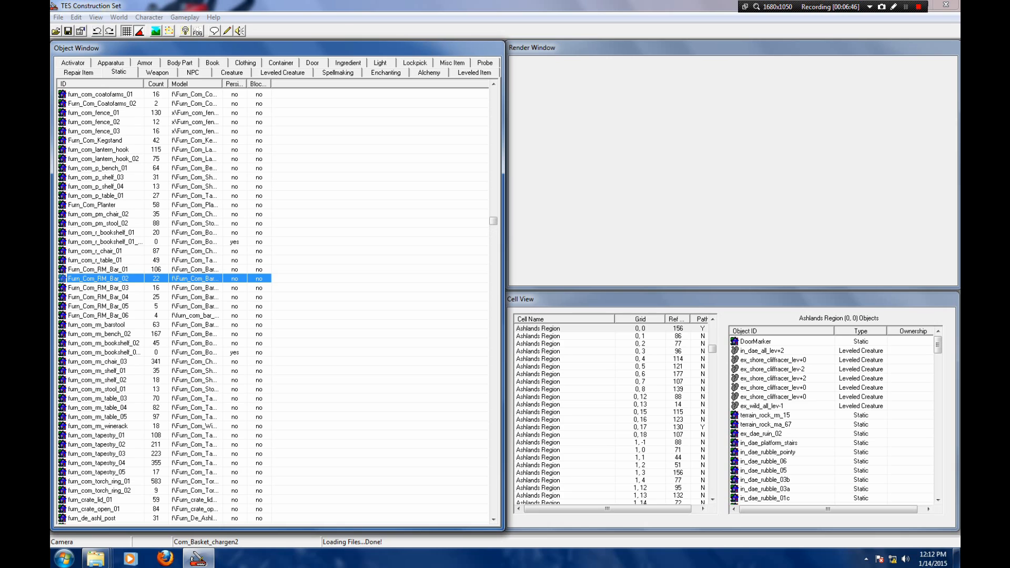
pyautogui.click(96, 177)
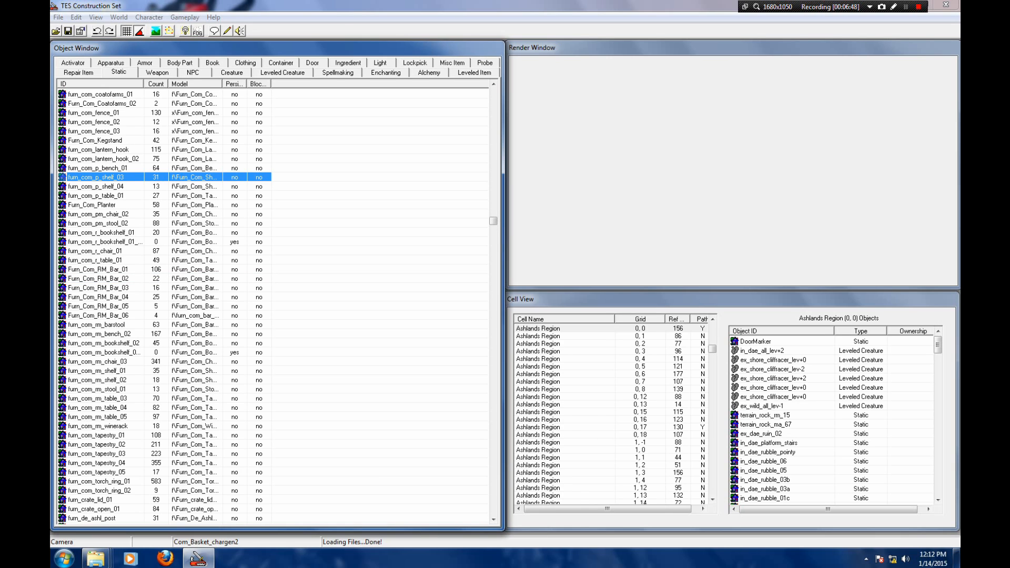
pyautogui.click(98, 288)
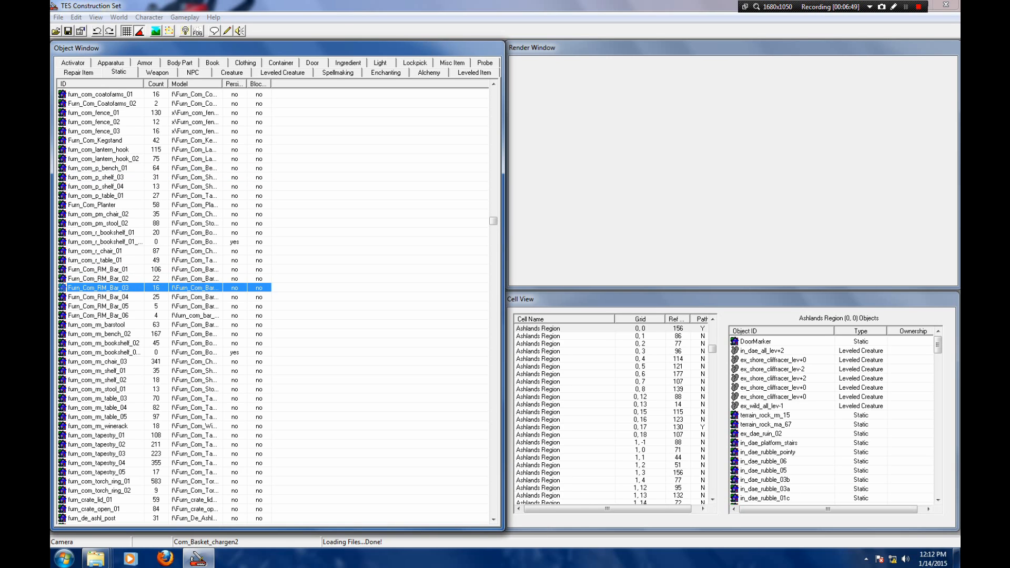
# Step: Examine the flora statics around flora_t_podbud_02 and the flora_tree entries, selecting flora_tree_gl_01
pyautogui.scroll(3, 274, 305)
pyautogui.scroll(20, 273, 305)
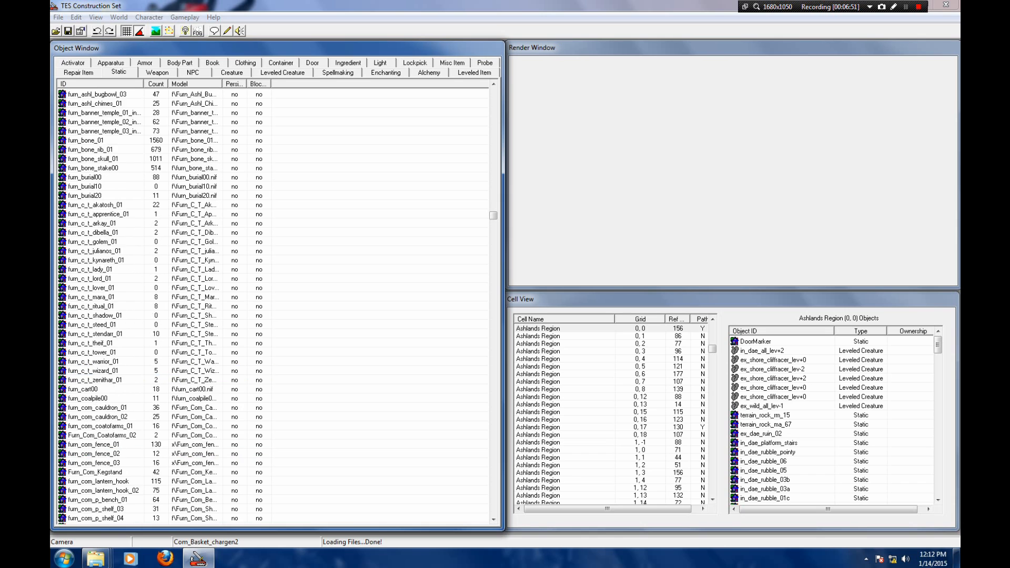
pyautogui.click(92, 177)
pyautogui.scroll(1, 92, 178)
pyautogui.scroll(-1, 93, 178)
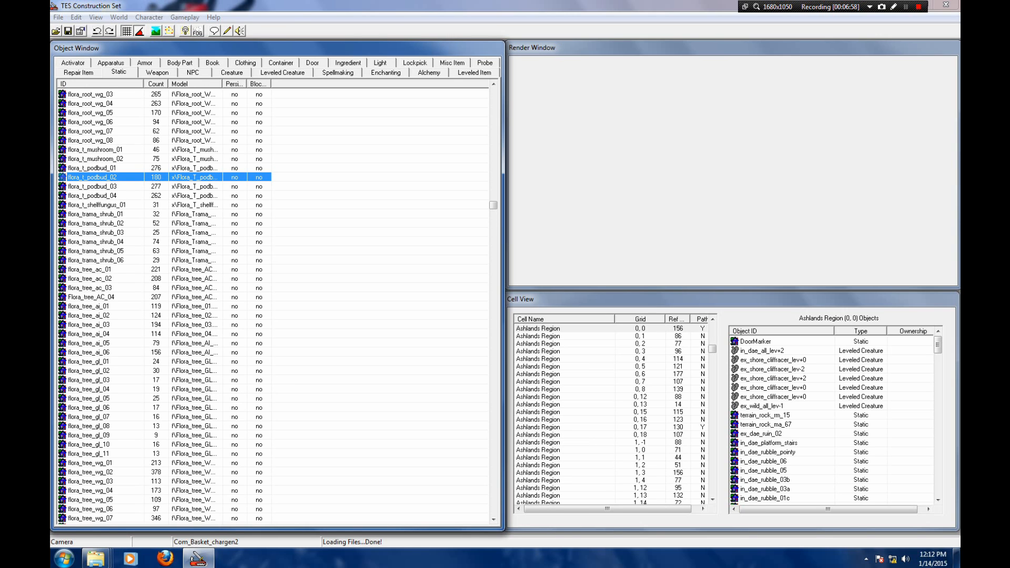
pyautogui.scroll(-3, 273, 305)
pyautogui.scroll(3, 274, 305)
pyautogui.scroll(1, 273, 305)
pyautogui.scroll(-3, 274, 306)
pyautogui.scroll(-1, 89, 279)
pyautogui.click(89, 279)
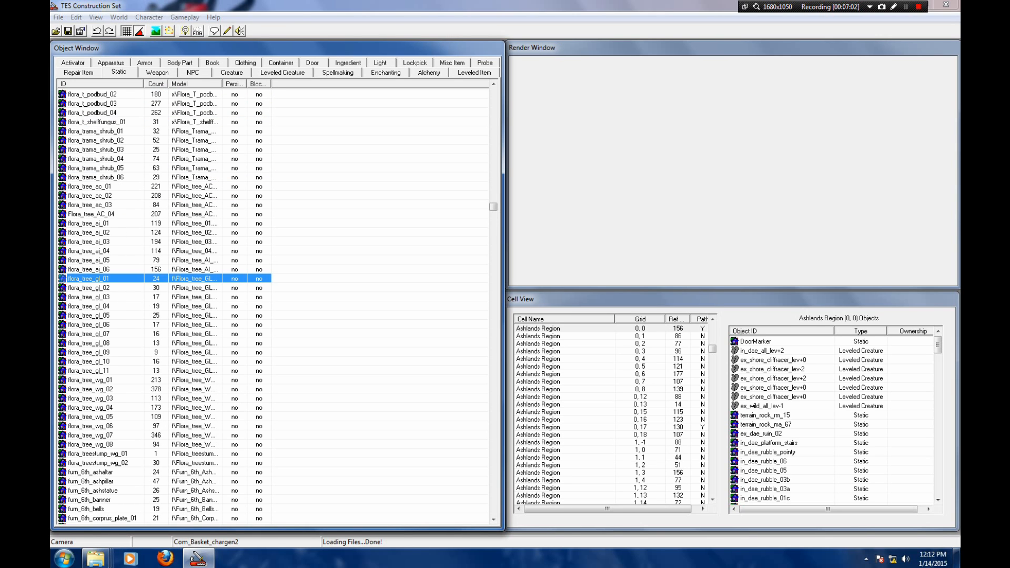
# Step: Browse the Static list back through the flora_bc plants to the ash trees and select flora_ashtree_06
pyautogui.scroll(14, 158, 305)
pyautogui.scroll(13, 274, 306)
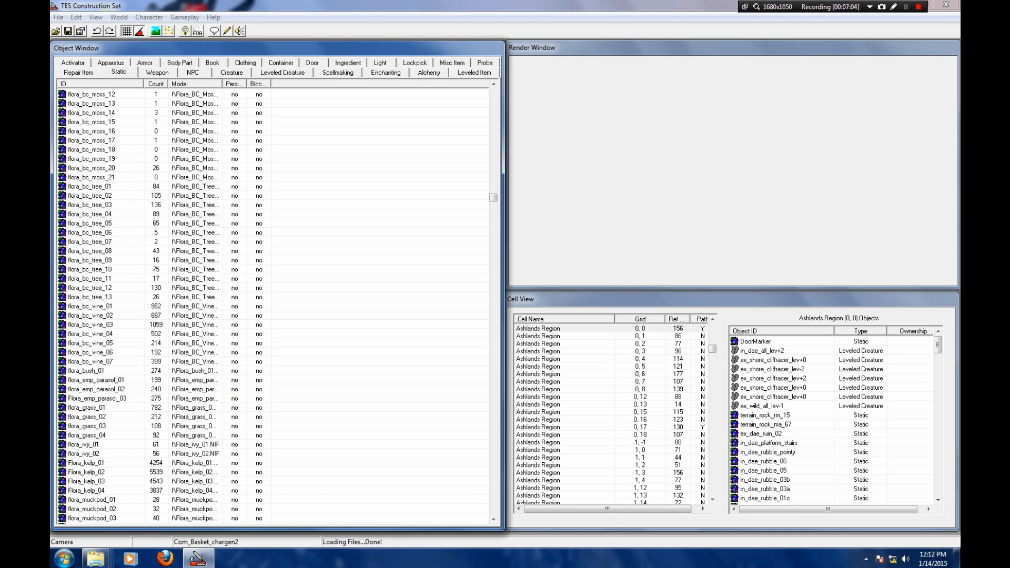
pyautogui.scroll(5, 274, 305)
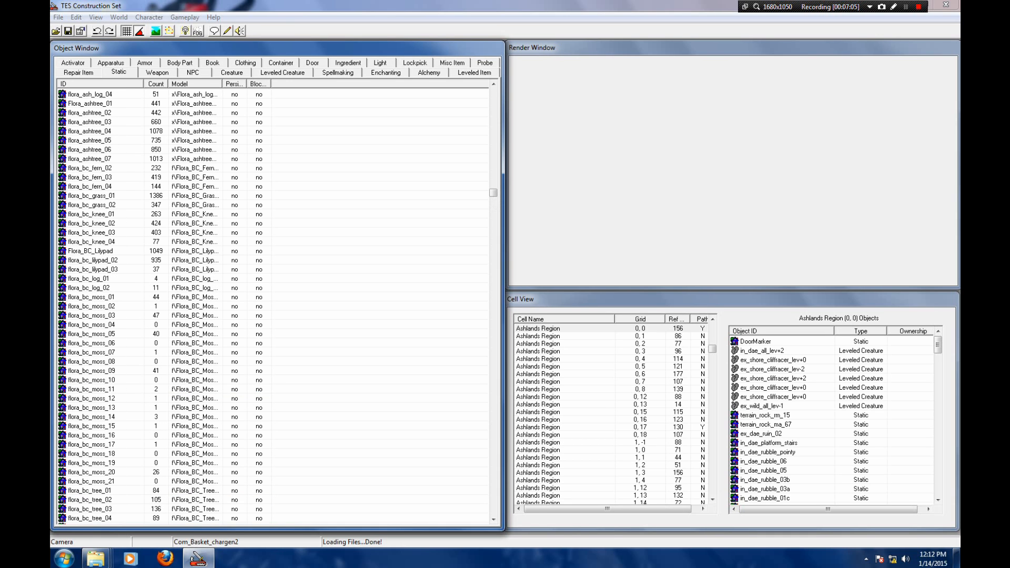
pyautogui.scroll(-1, 273, 306)
pyautogui.scroll(4, 274, 306)
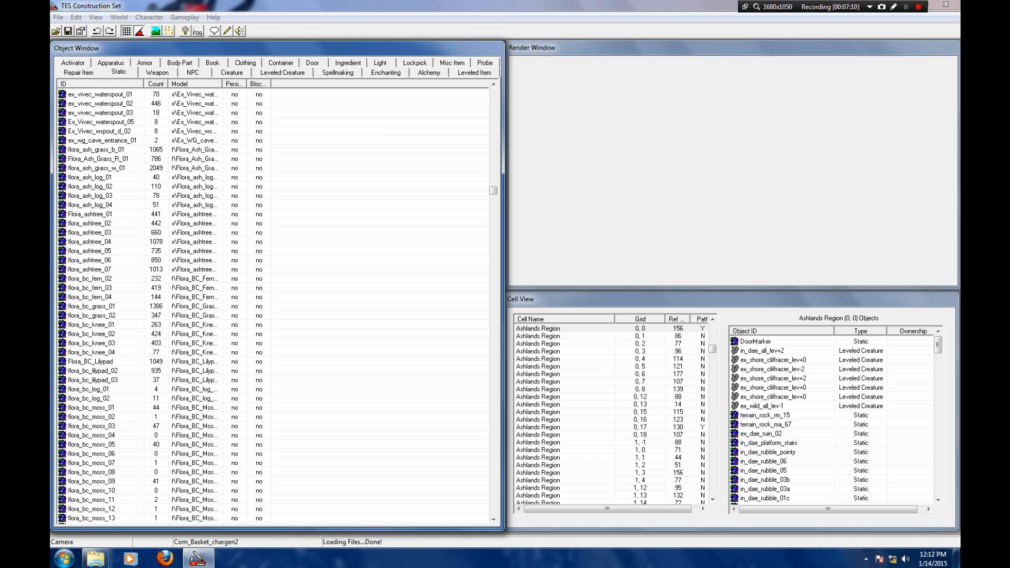
pyautogui.click(89, 261)
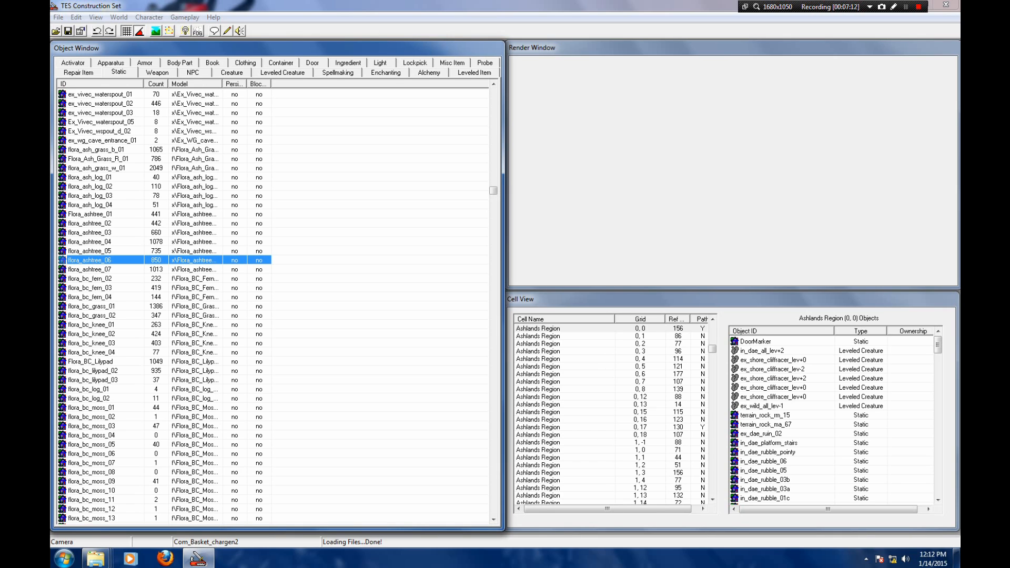
# Step: Load the Seyda Neen exterior cell at grid -2, -9 and look over the town from above
pyautogui.moveTo(713, 348); pyautogui.dragTo(713, 443)
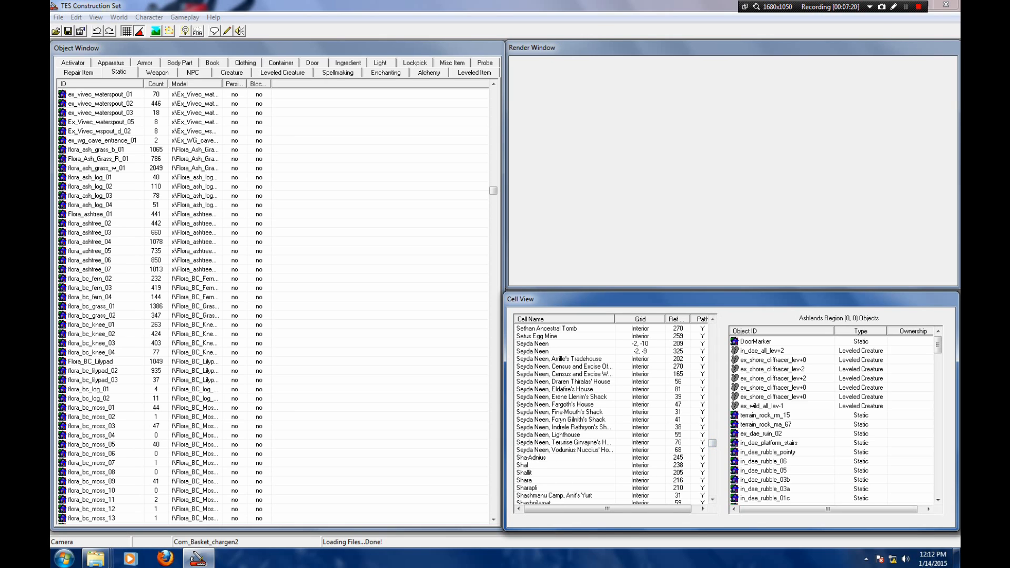
pyautogui.click(532, 352)
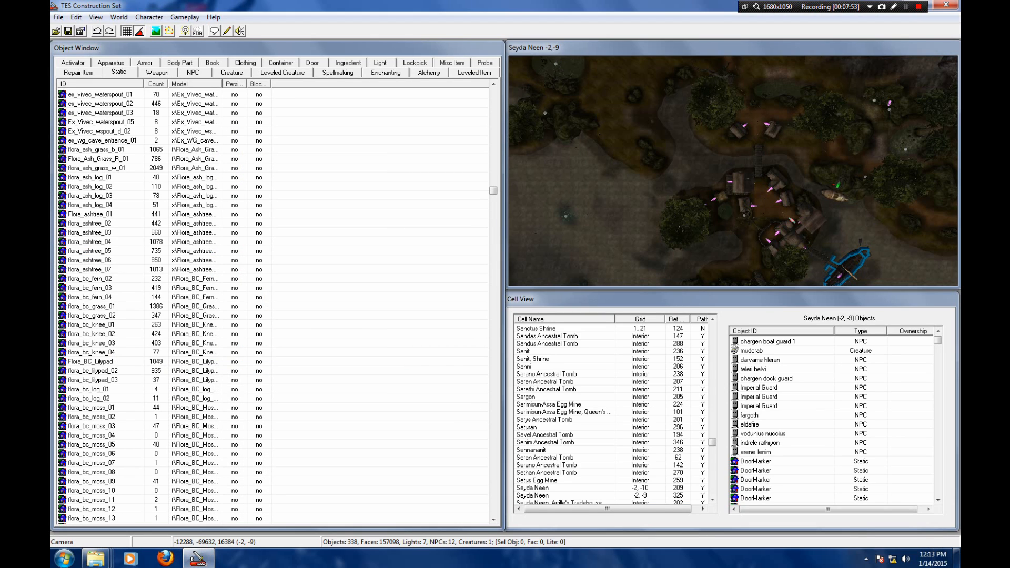
pyautogui.click(734, 171)
pyautogui.moveTo(733, 171); pyautogui.dragTo(675, 147, button='middle')
pyautogui.scroll(3, 675, 146)
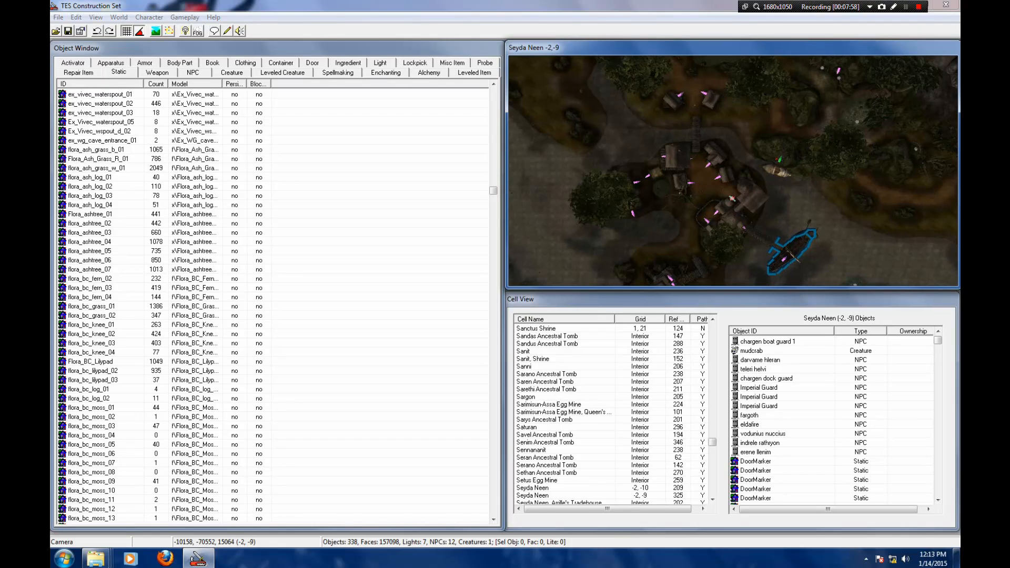
# Step: Select the ex_common_house_tall_02 building in Seyda Neen and view the surrounding town from several angles
pyautogui.click(754, 199)
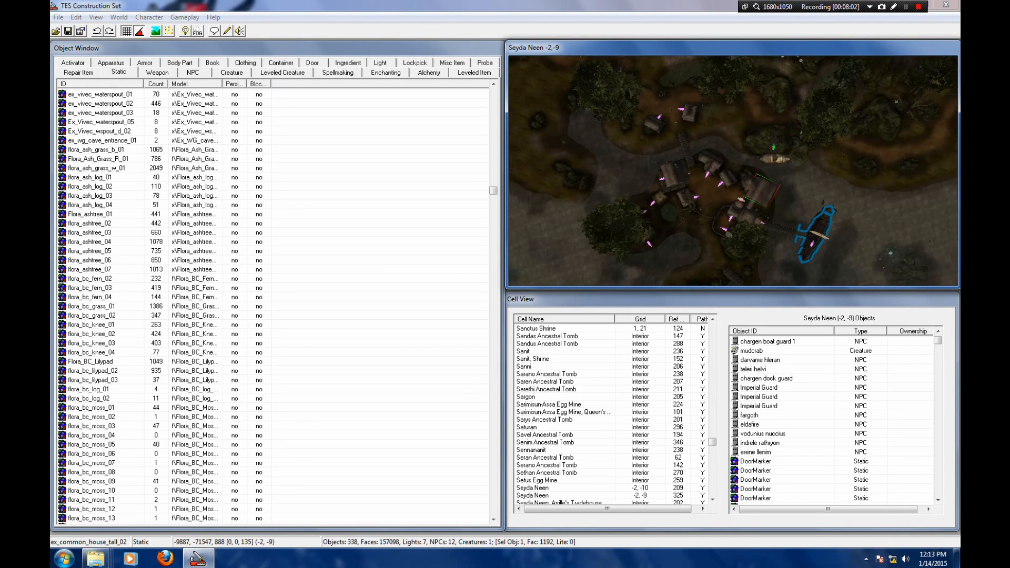
pyautogui.keyDown('shift'); pyautogui.moveTo(754, 198); pyautogui.dragTo(779, 189, button='middle'); pyautogui.keyUp('shift')
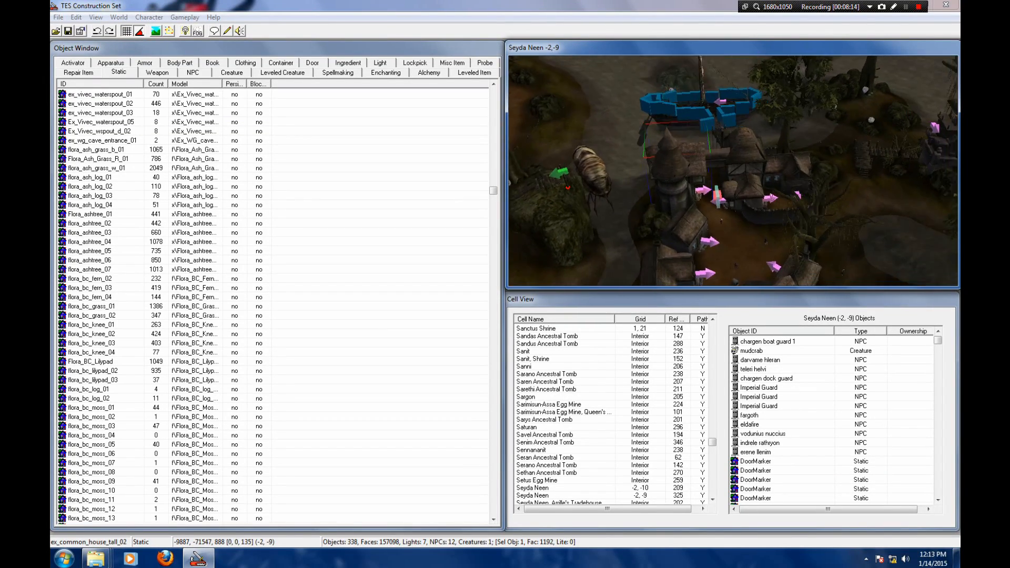
pyautogui.keyDown('shift'); pyautogui.moveTo(737, 168); pyautogui.dragTo(700, 189, button='middle'); pyautogui.keyUp('shift')
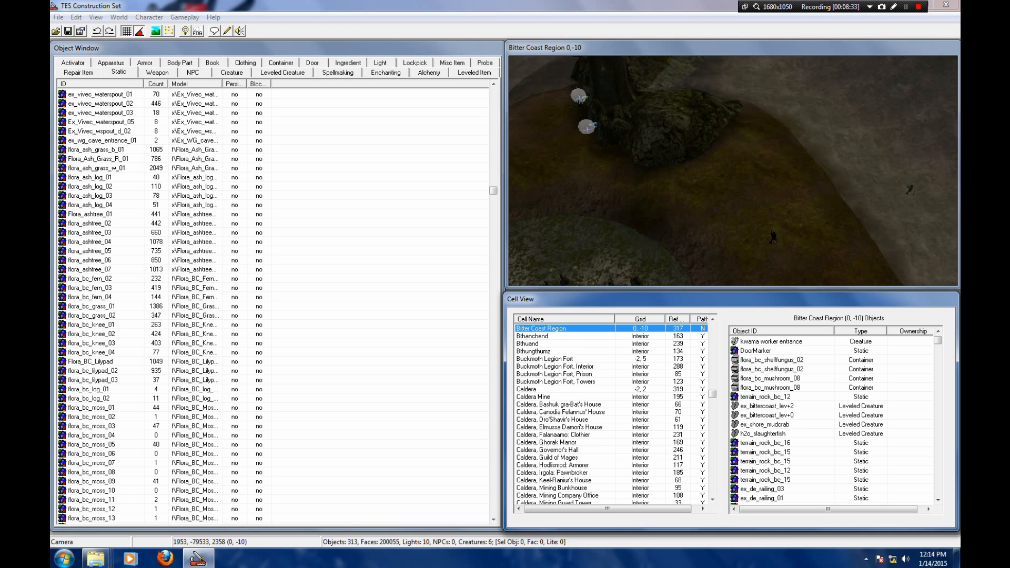
# Step: Select terrain_rock_bc_18 in the Bitter Coast Region and examine the open shoreline around it as a building site
pyautogui.click(678, 132)
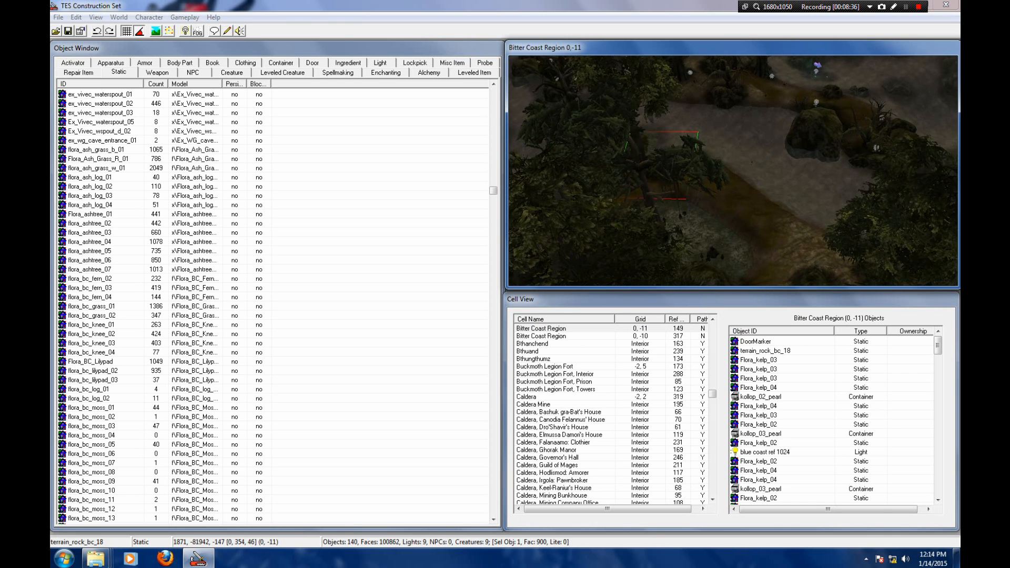
pyautogui.scroll(6, 733, 171)
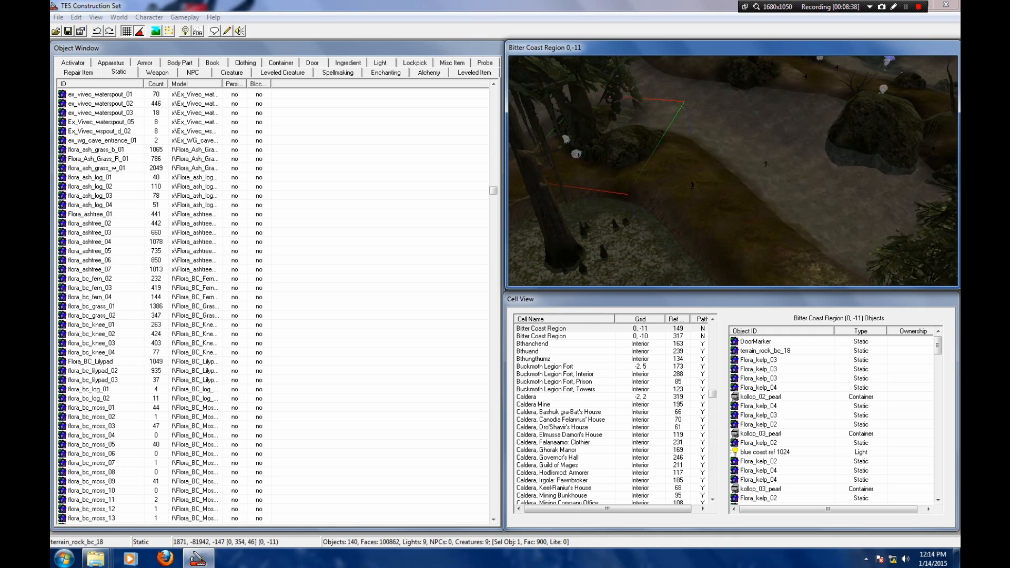
pyautogui.scroll(-6, 733, 171)
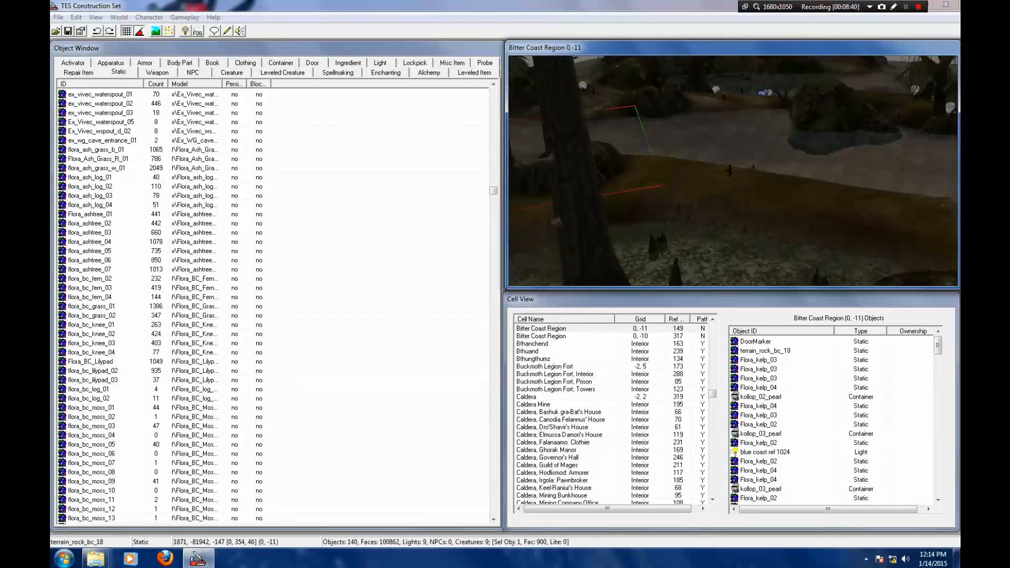
pyautogui.scroll(3, 733, 171)
pyautogui.scroll(-10, 733, 171)
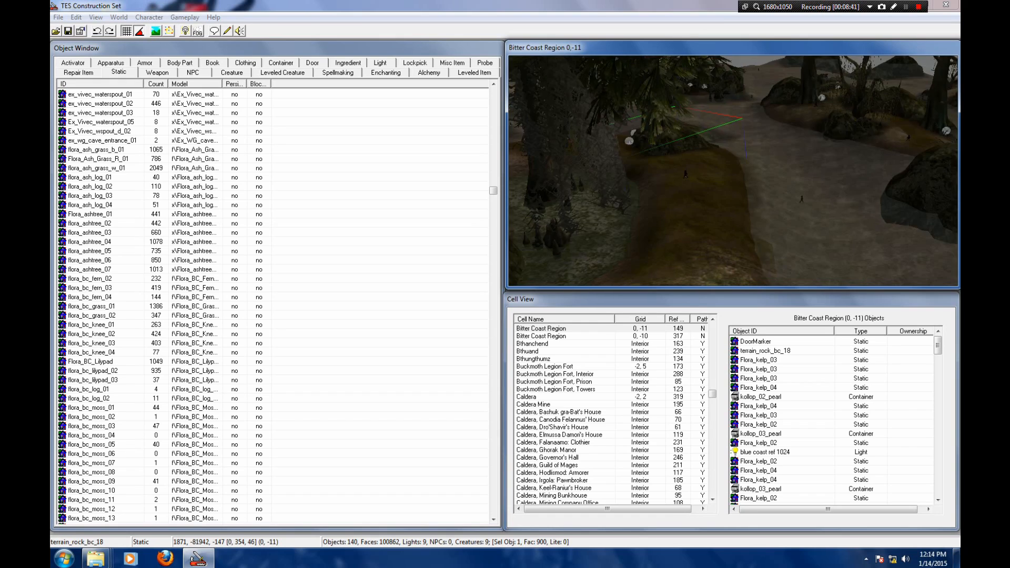
pyautogui.press('shift')
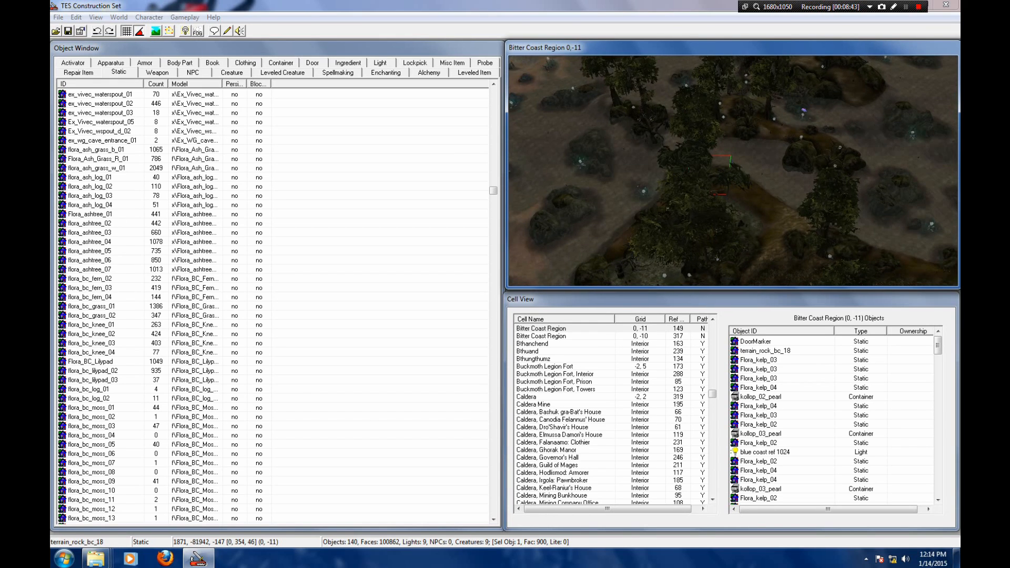
pyautogui.scroll(10, 733, 171)
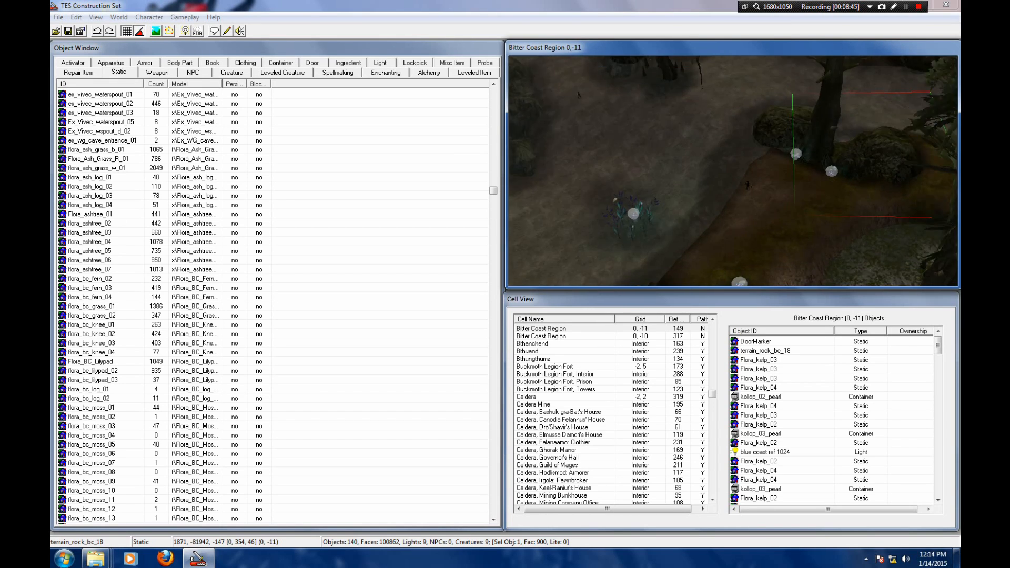
pyautogui.scroll(4, 733, 171)
pyautogui.press('shift')
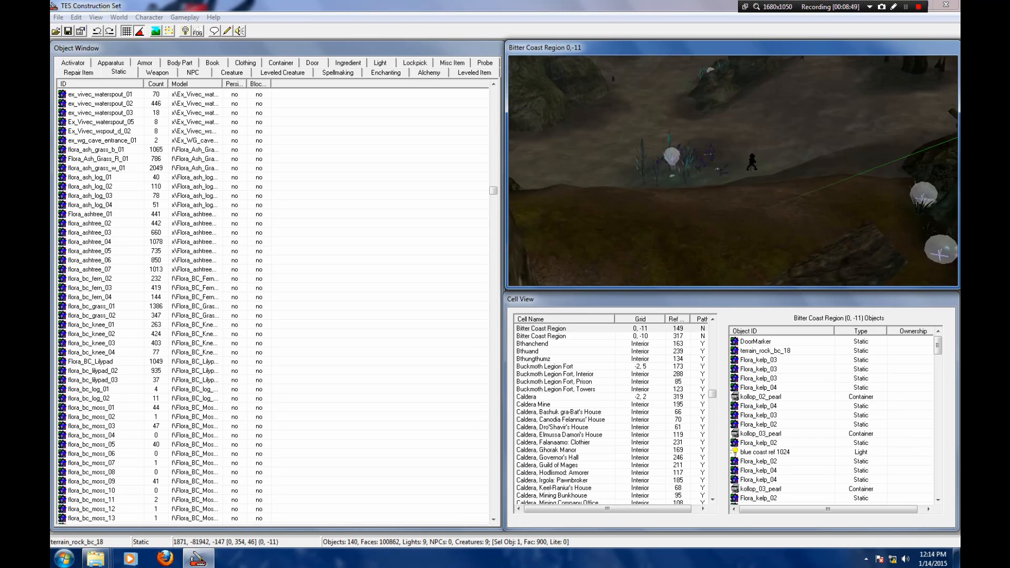
pyautogui.press('shift')
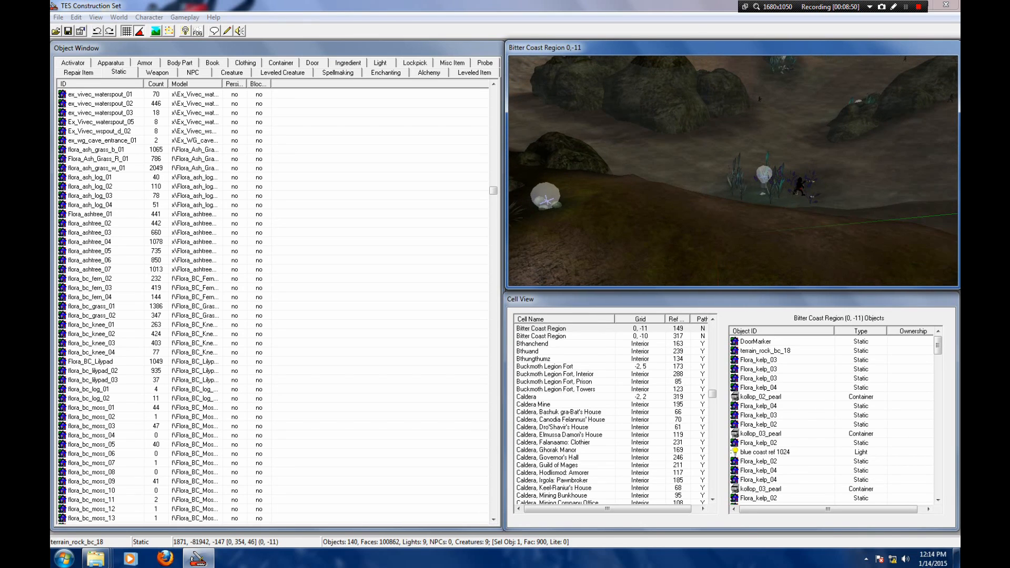
# Step: Place the ex_nord_house_01 static on the Bitter Coast shoreline in cell 0, -11 and rotate it to 315 degrees
pyautogui.moveTo(494, 192); pyautogui.dragTo(494, 146)
pyautogui.click(95, 307)
pyautogui.scroll(6, 94, 306)
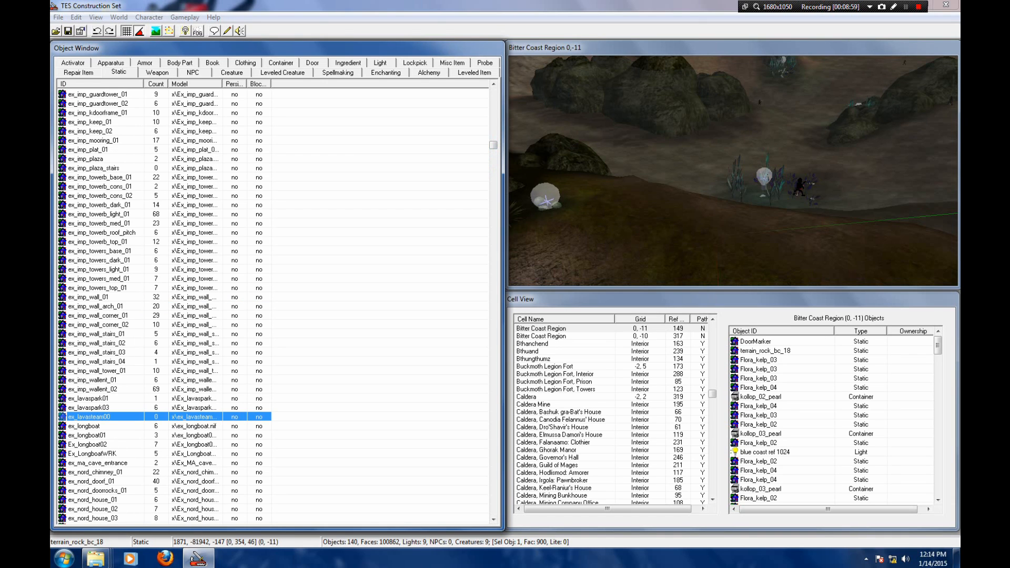
pyautogui.scroll(-11, 95, 306)
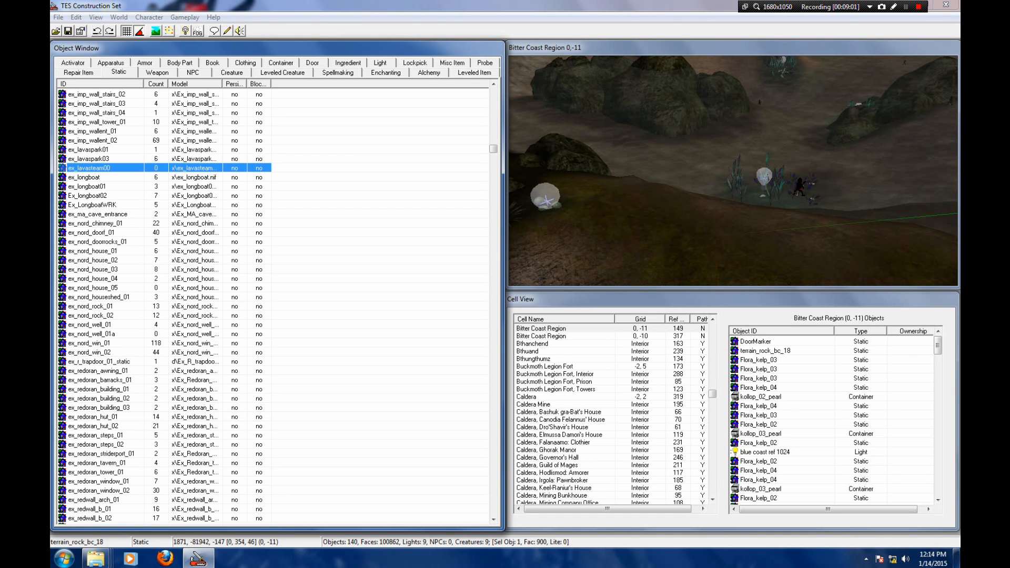
pyautogui.click(94, 251)
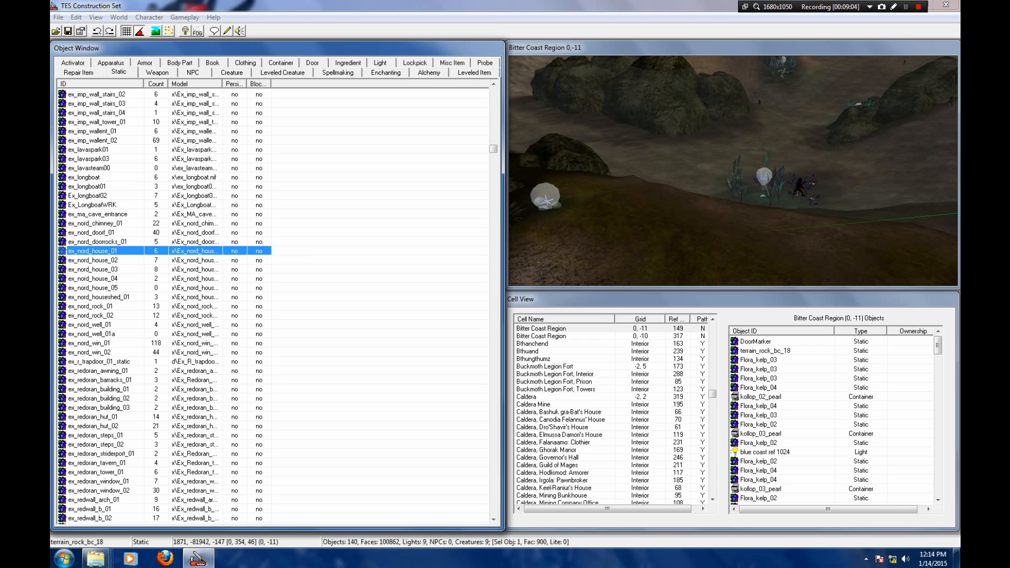
pyautogui.moveTo(94, 251); pyautogui.dragTo(715, 226)
pyautogui.moveTo(716, 200); pyautogui.dragTo(779, 200, button='right')
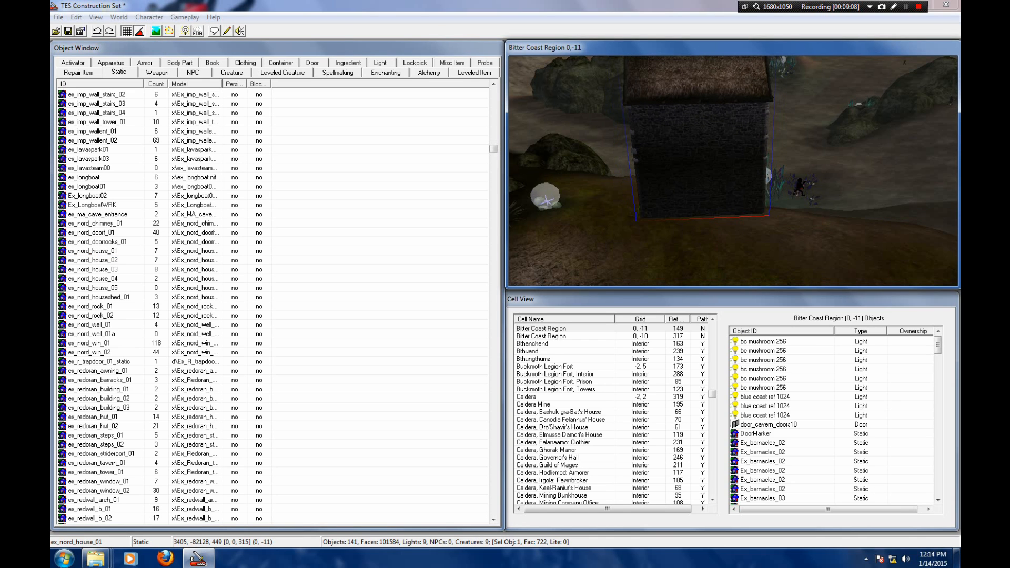
# Step: Lower the Nord house onto the shore to a height of about 112 and rotate it to 330 degrees
pyautogui.moveTo(703, 178); pyautogui.dragTo(700, 161)
pyautogui.moveTo(700, 160); pyautogui.dragTo(679, 160, button='right')
pyautogui.moveTo(699, 158)
pyautogui.mouseDown()
pyautogui.moveTo(716, 148)
pyautogui.moveTo(711, 140)
pyautogui.moveTo(711, 185)
pyautogui.moveTo(703, 169)
pyautogui.moveTo(697, 174)
pyautogui.mouseUp()
pyautogui.moveTo(698, 175)
pyautogui.keyDown('shift'); pyautogui.mouseDown(button='middle')
pyautogui.moveTo(668, 187)
pyautogui.moveTo(698, 179)
pyautogui.mouseUp(button='middle'); pyautogui.keyUp('shift')
pyautogui.moveTo(690, 168); pyautogui.dragTo(688, 174)
pyautogui.scroll(3, 689, 174)
pyautogui.moveTo(688, 174)
pyautogui.keyDown('shift'); pyautogui.mouseDown(button='middle')
pyautogui.moveTo(671, 178)
pyautogui.moveTo(695, 192)
pyautogui.moveTo(692, 172)
pyautogui.mouseUp(button='middle'); pyautogui.keyUp('shift')
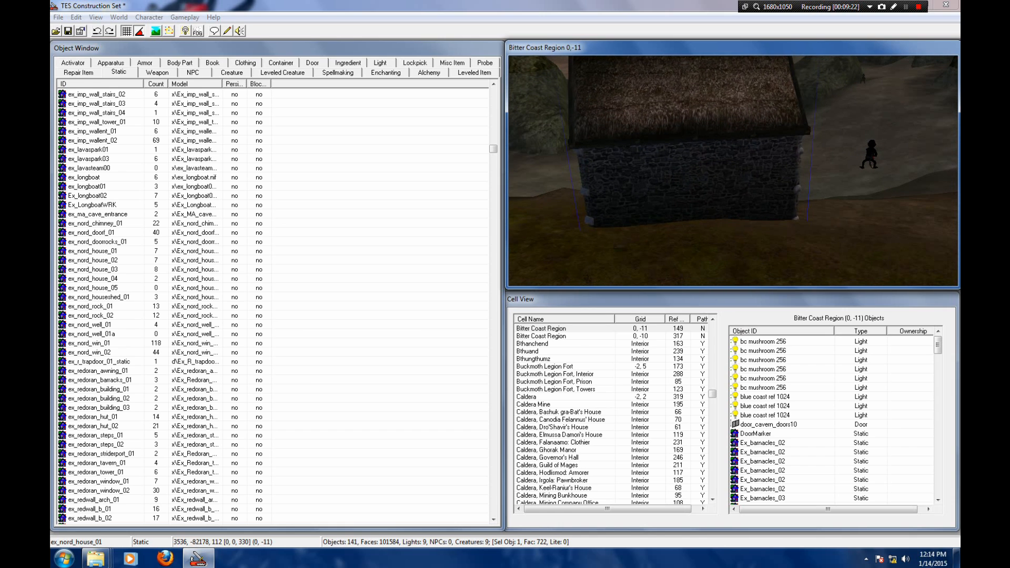
# Step: Rotate the Nord house to 345 degrees and settle it on the ground at about 3537, -82129, 132
pyautogui.moveTo(692, 172); pyautogui.dragTo(702, 173, button='right')
pyautogui.moveTo(694, 173); pyautogui.dragTo(671, 174)
pyautogui.keyDown('shift'); pyautogui.moveTo(671, 173); pyautogui.dragTo(671, 161, button='middle'); pyautogui.keyUp('shift')
pyautogui.moveTo(671, 161); pyautogui.dragTo(671, 150)
pyautogui.moveTo(671, 151)
pyautogui.keyDown('shift'); pyautogui.mouseDown(button='middle')
pyautogui.moveTo(664, 171)
pyautogui.moveTo(649, 174)
pyautogui.moveTo(676, 156)
pyautogui.mouseUp(button='middle'); pyautogui.keyUp('shift')
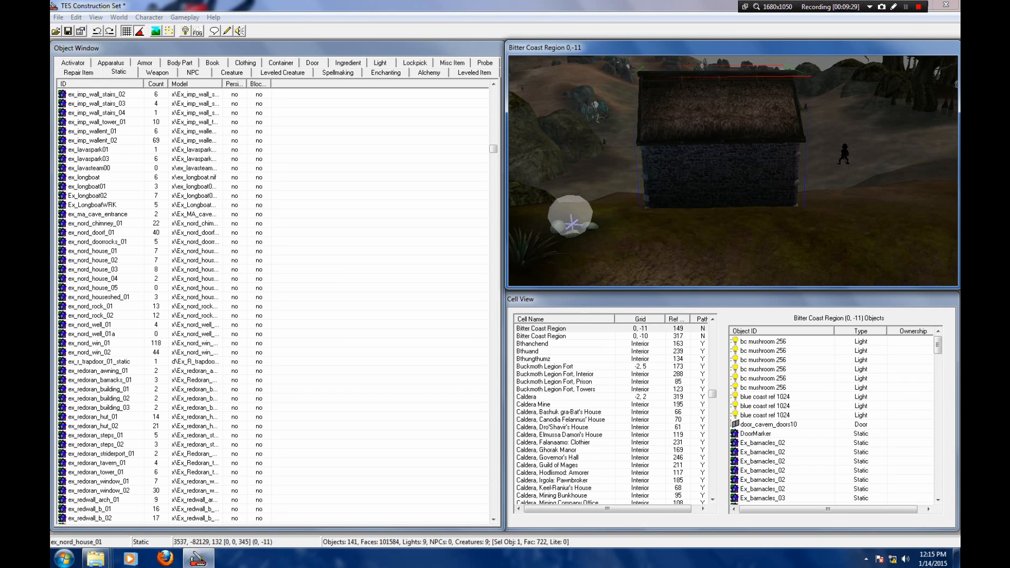
# Step: Place the ex_nord_doorf_01 door frame static in front of the Nord house and rotate it to 165 degrees
pyautogui.click(99, 407)
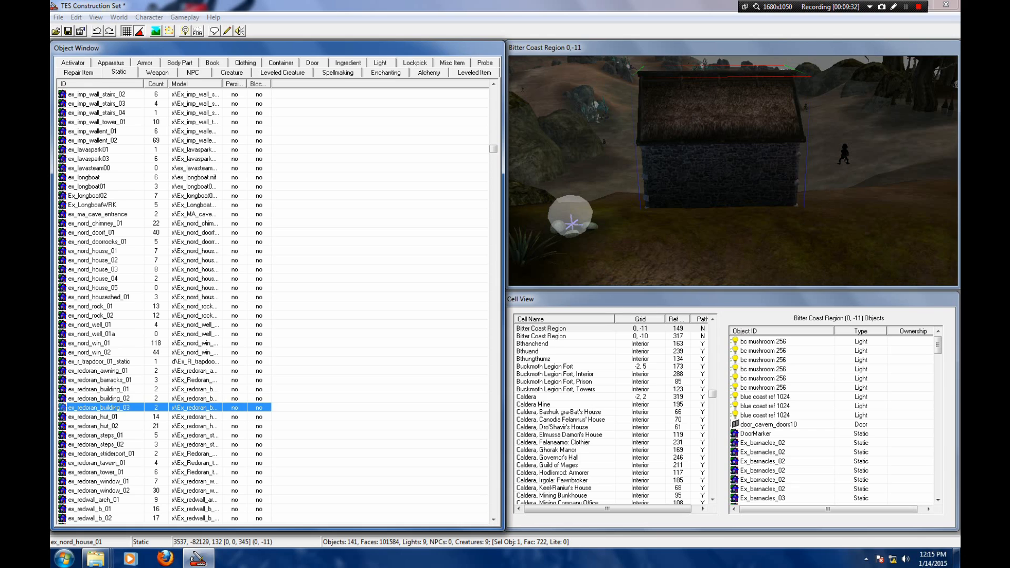
pyautogui.scroll(-2, 165, 306)
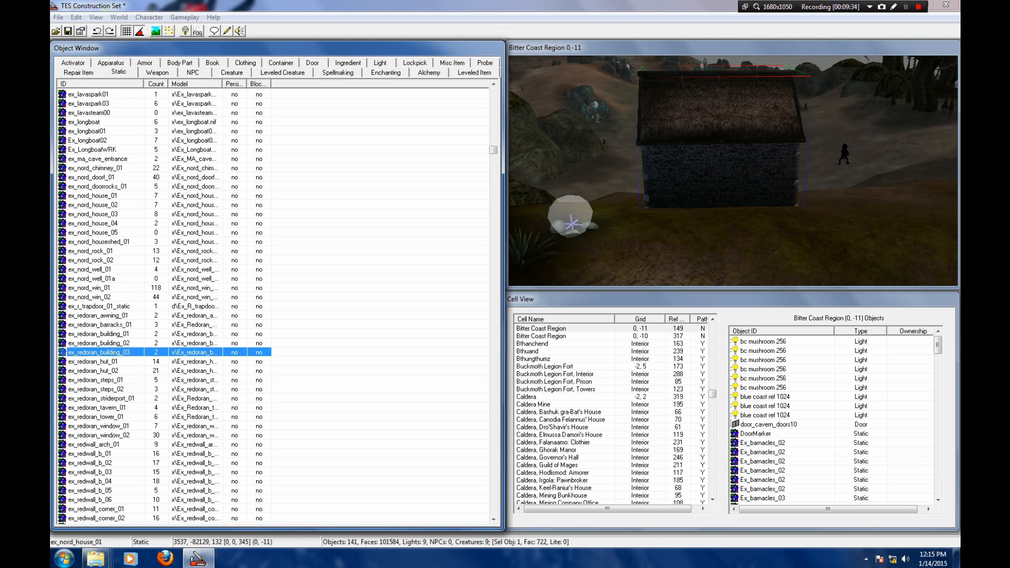
pyautogui.scroll(-1, 164, 307)
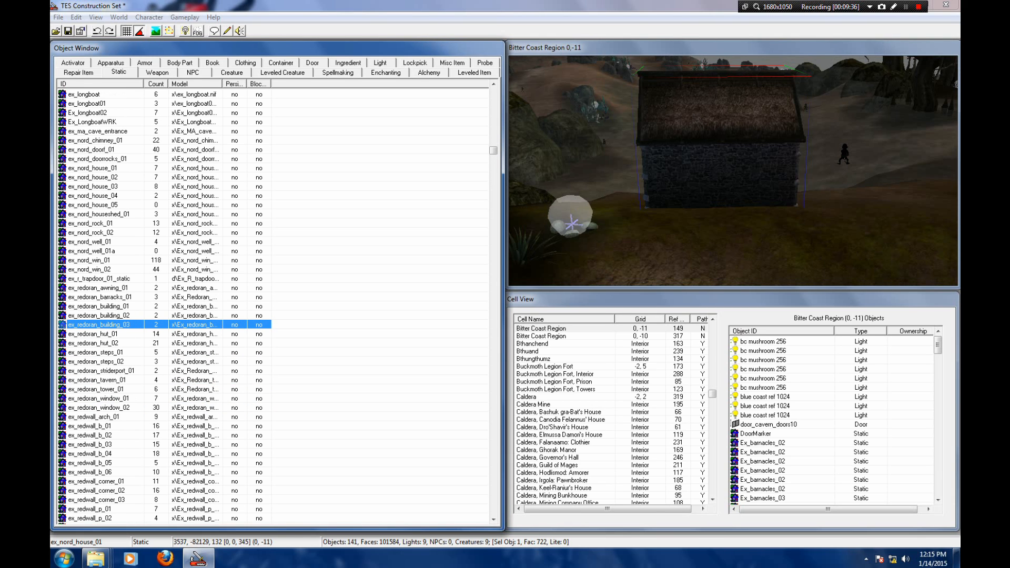
pyautogui.scroll(-1, 165, 307)
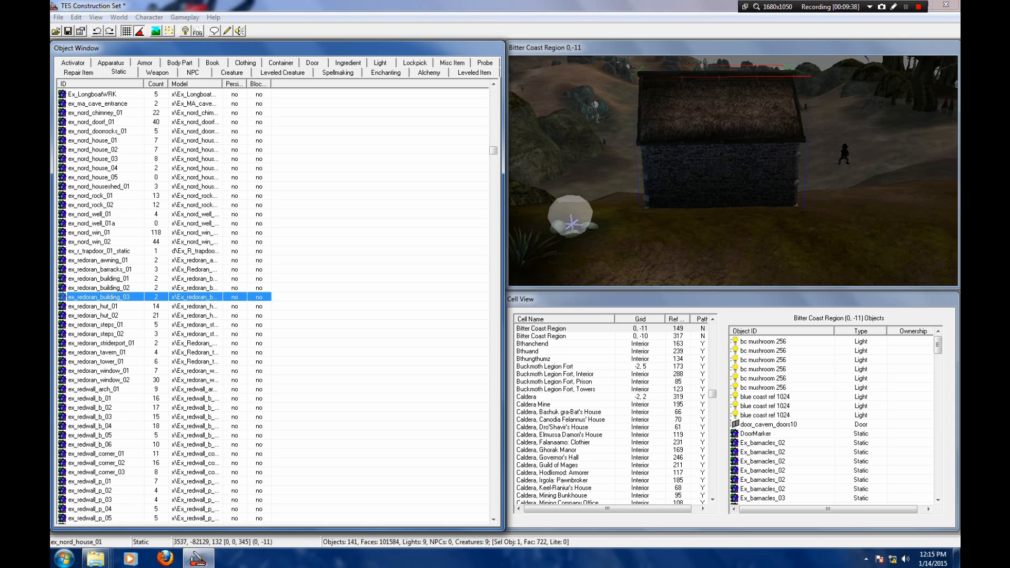
pyautogui.scroll(2, 165, 307)
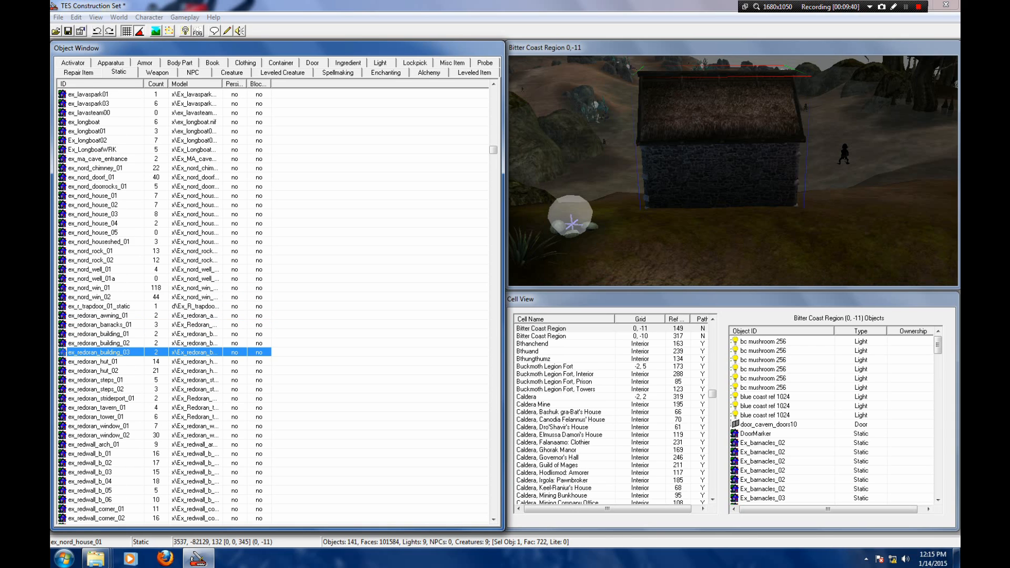
pyautogui.click(99, 242)
pyautogui.click(99, 177)
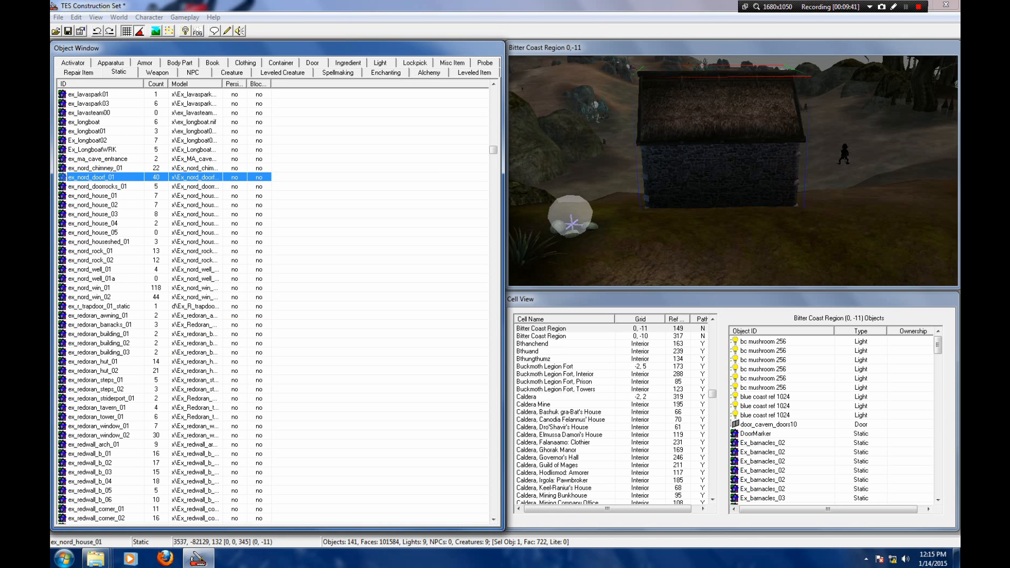
pyautogui.moveTo(98, 177); pyautogui.dragTo(720, 231)
pyautogui.moveTo(720, 231); pyautogui.dragTo(771, 232, button='right')
pyautogui.moveTo(725, 237); pyautogui.dragTo(722, 188)
pyautogui.moveTo(721, 189); pyautogui.dragTo(714, 188, button='right')
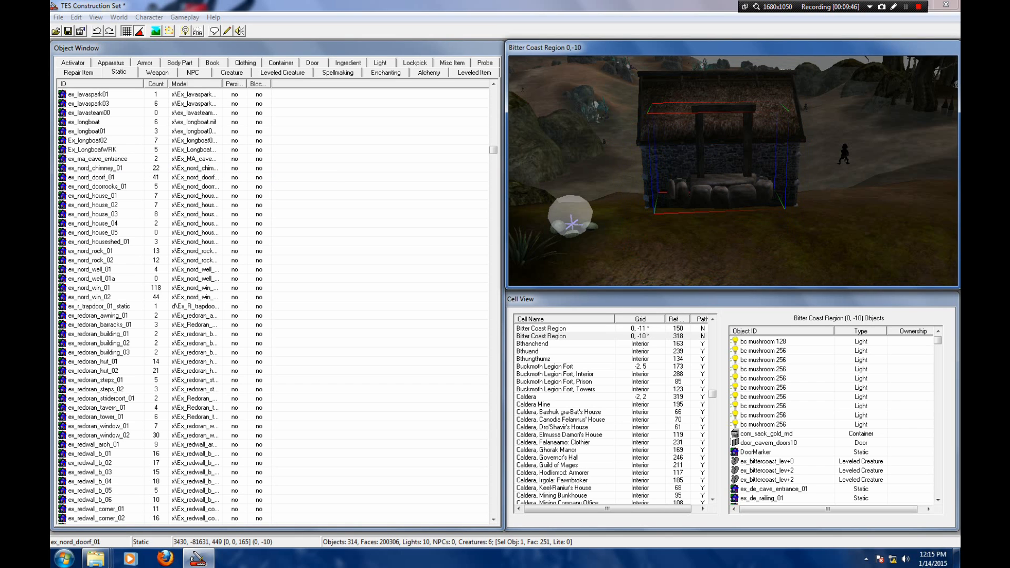
# Step: Move the door frame flush against the Nord house's front wall, at about 3497, -81899, 261
pyautogui.moveTo(714, 189); pyautogui.dragTo(718, 228)
pyautogui.scroll(3, 718, 205)
pyautogui.scroll(3, 718, 229)
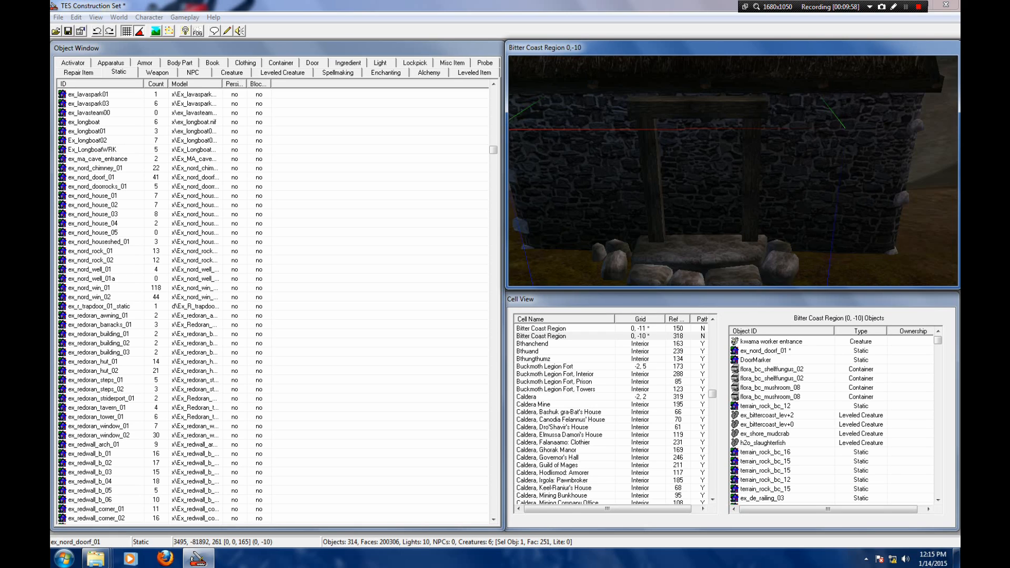
pyautogui.keyDown('shift'); pyautogui.moveTo(719, 228); pyautogui.dragTo(718, 239, button='middle'); pyautogui.keyUp('shift')
pyautogui.moveTo(719, 239); pyautogui.dragTo(719, 236)
pyautogui.keyDown('shift'); pyautogui.moveTo(719, 237); pyautogui.dragTo(719, 227, button='middle'); pyautogui.keyUp('shift')
pyautogui.scroll(-3, 723, 229)
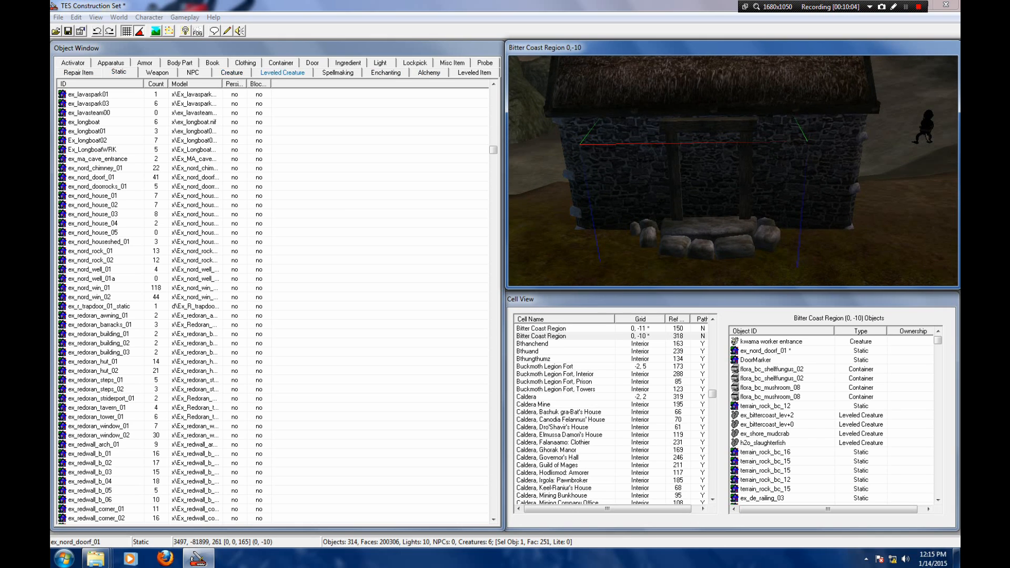
# Step: Place the ex_nord_door_01 wooden door from the Door objects in front of the house, rotated to 165 degrees
pyautogui.click(313, 62)
pyautogui.moveTo(493, 160); pyautogui.dragTo(494, 208)
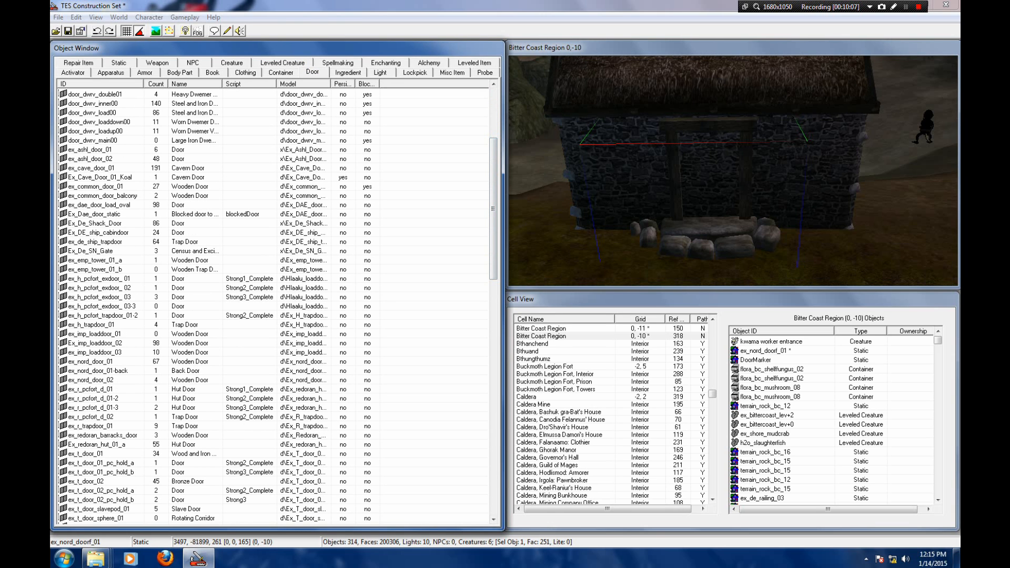
pyautogui.moveTo(715, 171); pyautogui.dragTo(740, 138, button='middle')
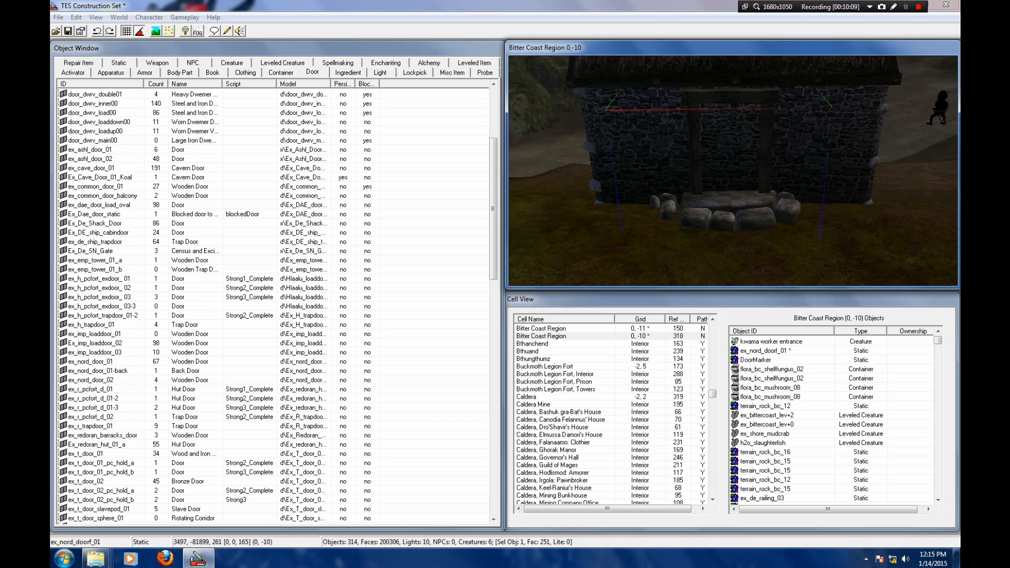
pyautogui.click(232, 241)
pyautogui.scroll(-4, 231, 241)
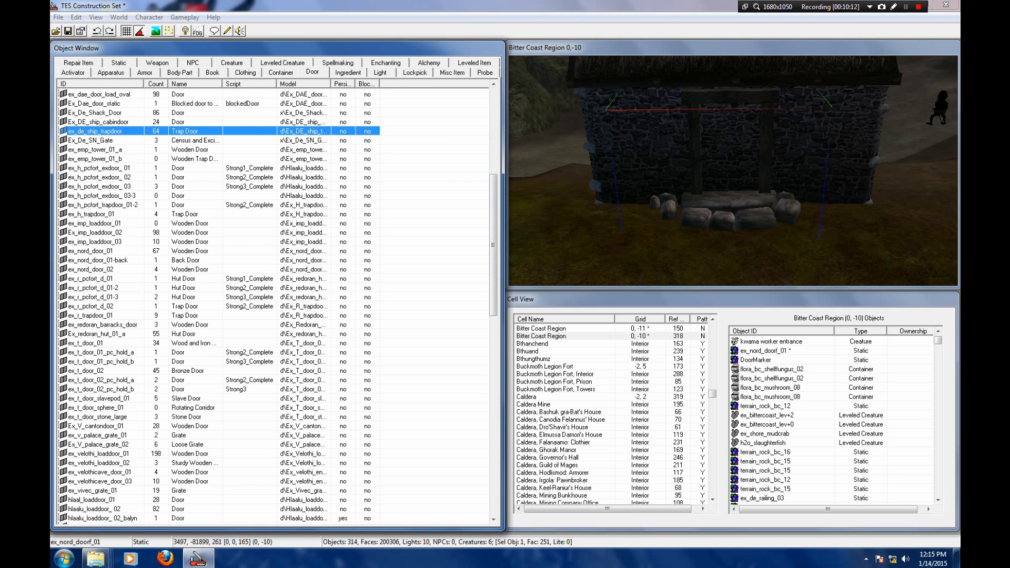
pyautogui.click(90, 251)
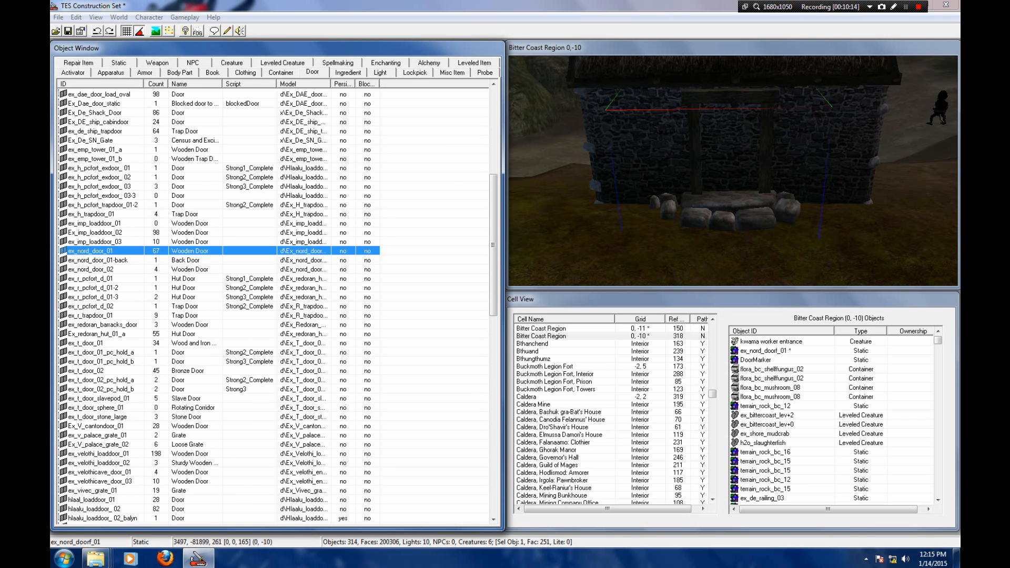
pyautogui.moveTo(90, 251); pyautogui.dragTo(729, 236)
pyautogui.moveTo(728, 210); pyautogui.dragTo(792, 211, button='right')
# Step: Fit the wooden door into the stone-stepped door frame at about 3505, -81920, 295 and check the house front
pyautogui.moveTo(747, 158); pyautogui.dragTo(733, 124)
pyautogui.scroll(4, 732, 121)
pyautogui.press('f')
pyautogui.moveTo(733, 124); pyautogui.dragTo(740, 253, button='middle')
pyautogui.scroll(-4, 734, 171)
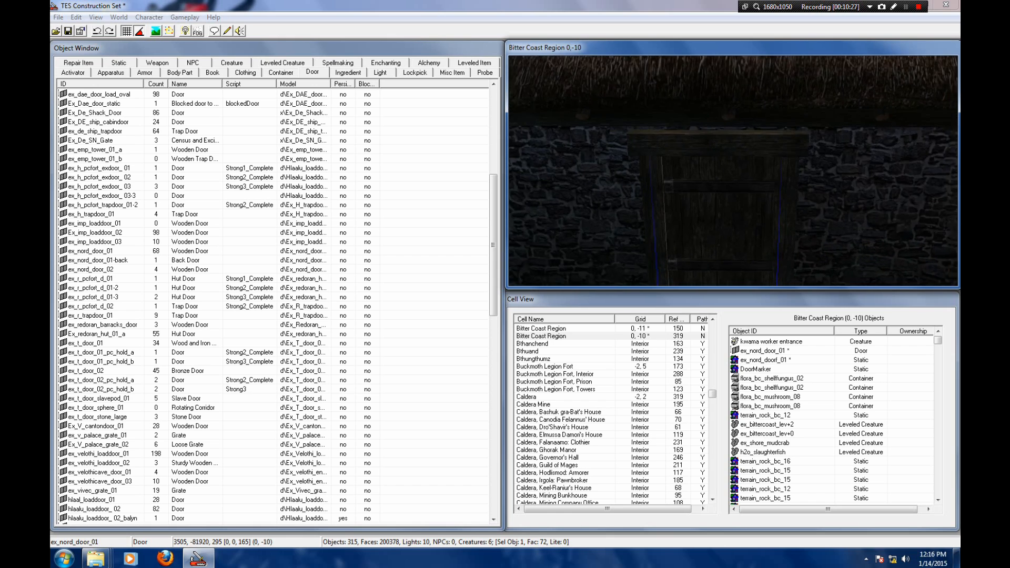
pyautogui.scroll(-4, 733, 171)
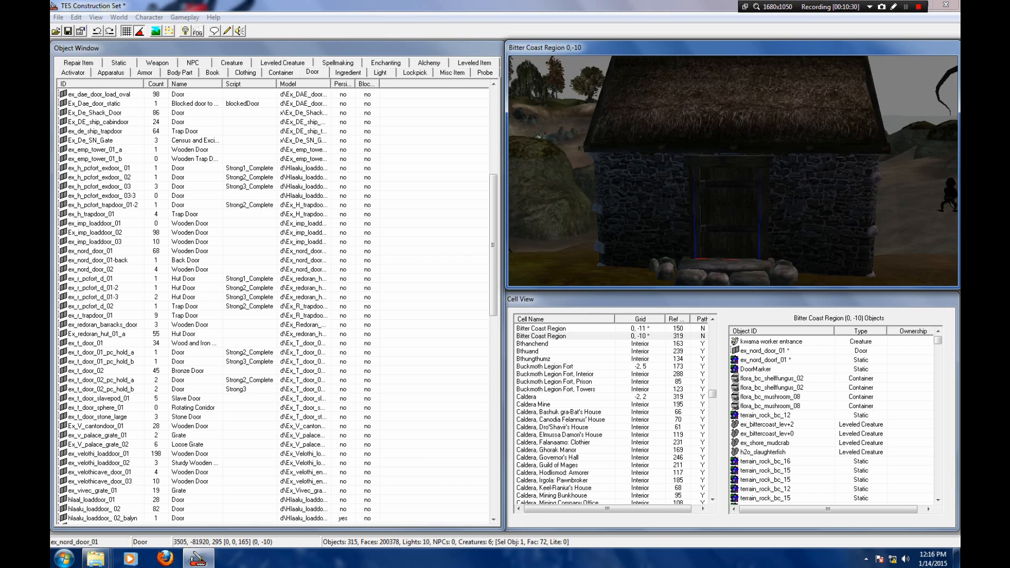
# Step: Place the ex_nord_win_01 static window on the house's front wall beside the door, rotated to 165 degrees, at about 3336, -81989, 305
pyautogui.scroll(-4, 733, 171)
pyautogui.moveTo(733, 170)
pyautogui.keyDown('shift'); pyautogui.mouseDown(button='middle')
pyautogui.moveTo(794, 171)
pyautogui.moveTo(742, 181)
pyautogui.mouseUp(button='middle'); pyautogui.keyUp('shift')
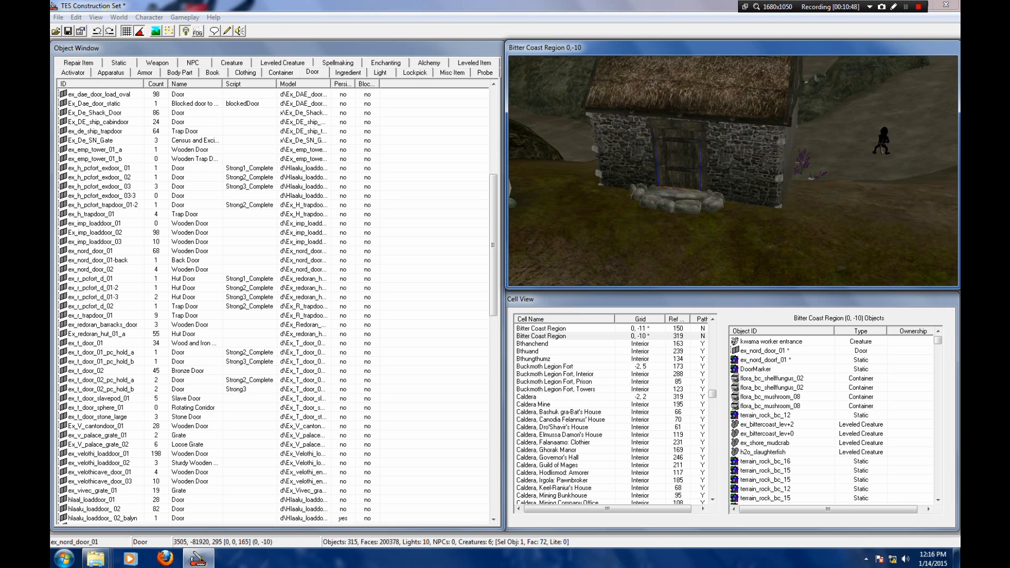
pyautogui.keyDown('shift'); pyautogui.moveTo(733, 171); pyautogui.dragTo(710, 175, button='middle'); pyautogui.keyUp('shift')
pyautogui.keyDown('shift'); pyautogui.moveTo(556, 184); pyautogui.dragTo(699, 202, button='middle'); pyautogui.keyUp('shift')
pyautogui.scroll(4, 733, 171)
pyautogui.moveTo(733, 171); pyautogui.dragTo(740, 145, button='middle')
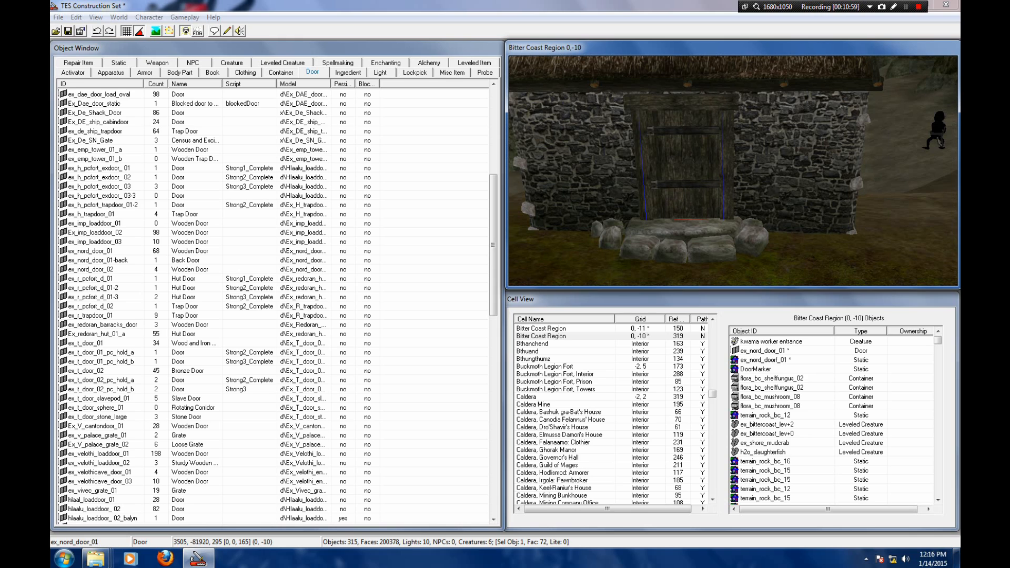
pyautogui.click(119, 62)
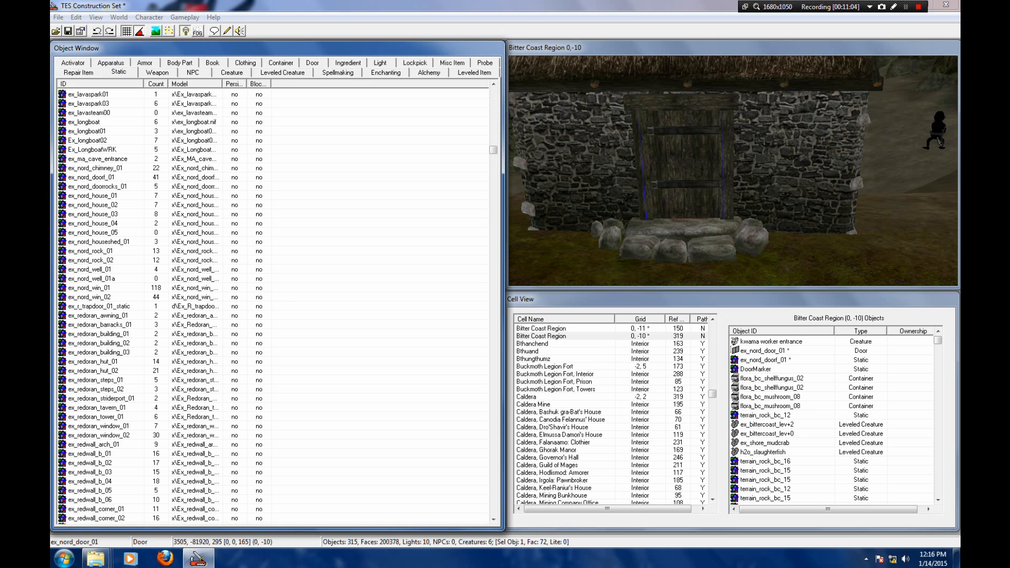
pyautogui.click(89, 287)
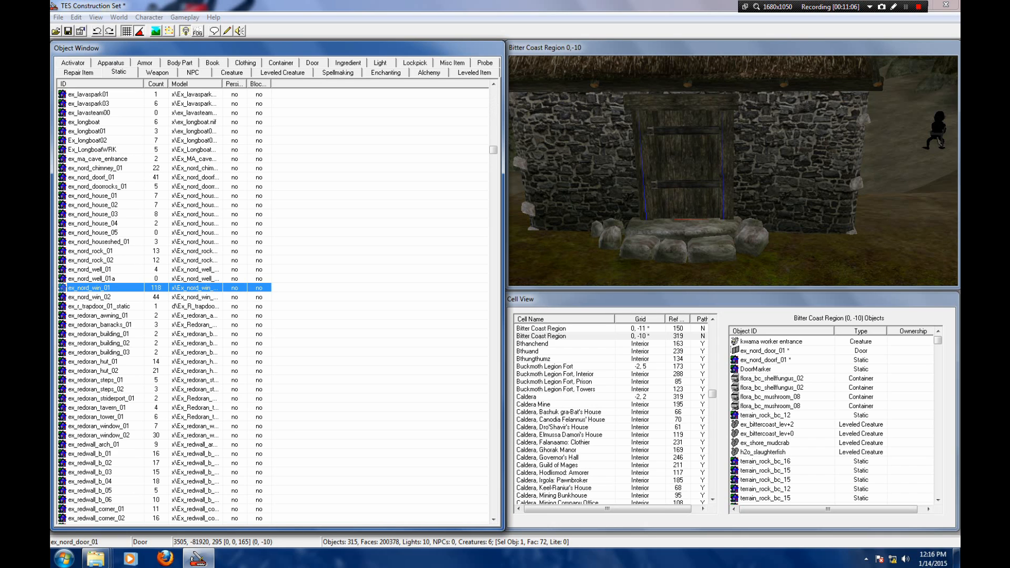
pyautogui.moveTo(89, 288); pyautogui.dragTo(777, 172)
pyautogui.moveTo(776, 173); pyautogui.dragTo(826, 172, button='right')
pyautogui.moveTo(826, 173); pyautogui.dragTo(801, 149)
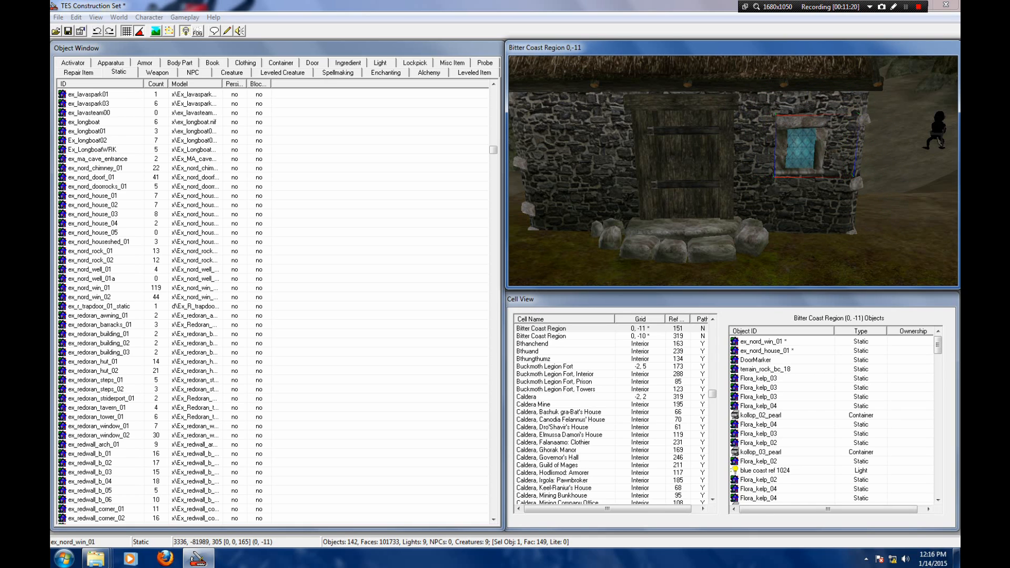
# Step: Duplicate the window and move the copy to the other side of the door, at about 3646, -81903, 305
pyautogui.click(76, 17)
pyautogui.click(105, 70)
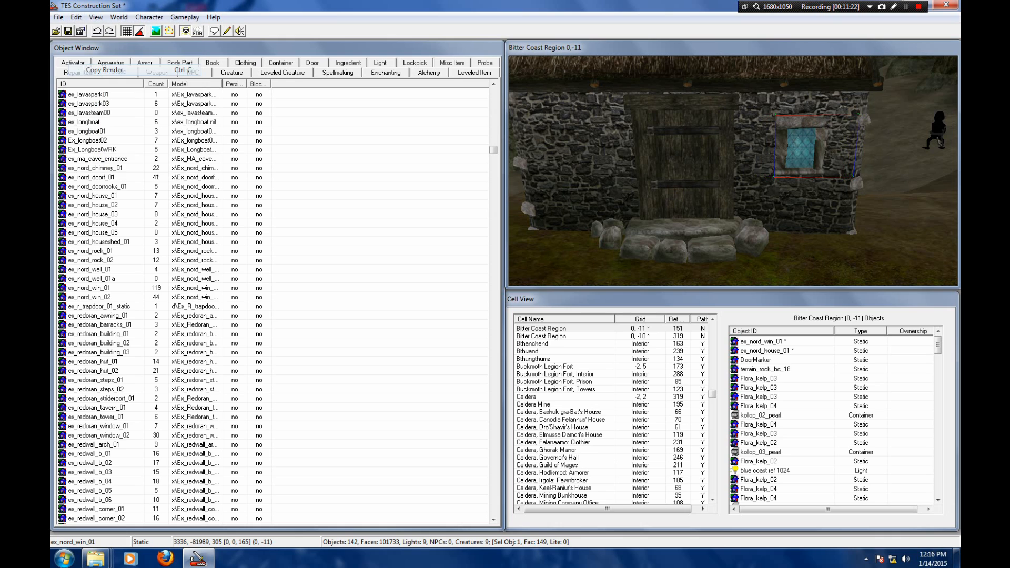
pyautogui.click(76, 18)
pyautogui.click(104, 81)
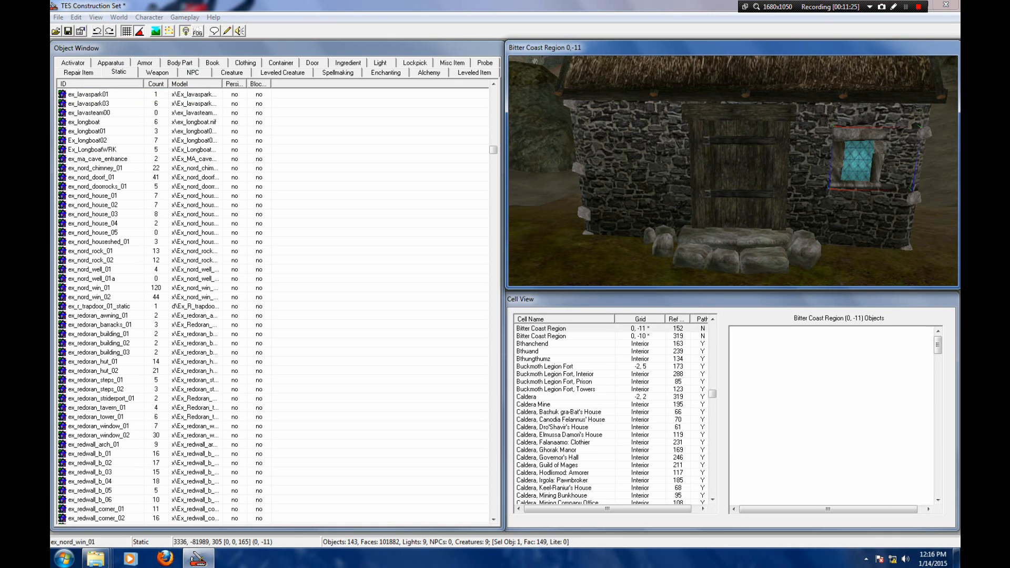
pyautogui.moveTo(857, 160); pyautogui.dragTo(634, 161)
pyautogui.press('shift')
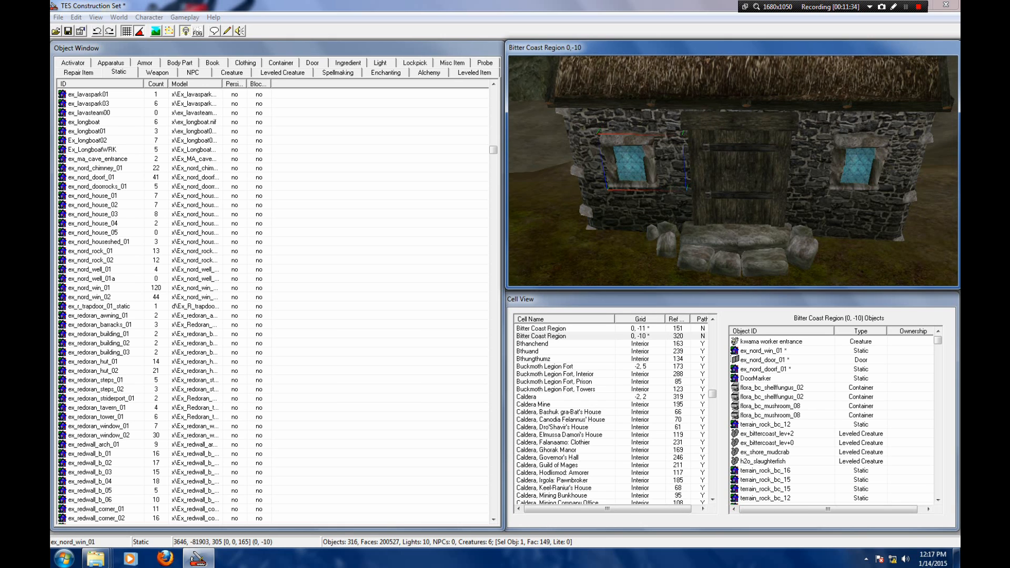
# Step: Place the ex_nord_chimney_01 static on the roof's gable end, rotated to 345 degrees and lowered to about 3730, -82073, 580
pyautogui.scroll(-6, 620, 209)
pyautogui.press('shift')
pyautogui.scroll(5, 733, 171)
pyautogui.press('shift')
pyautogui.press('shift')
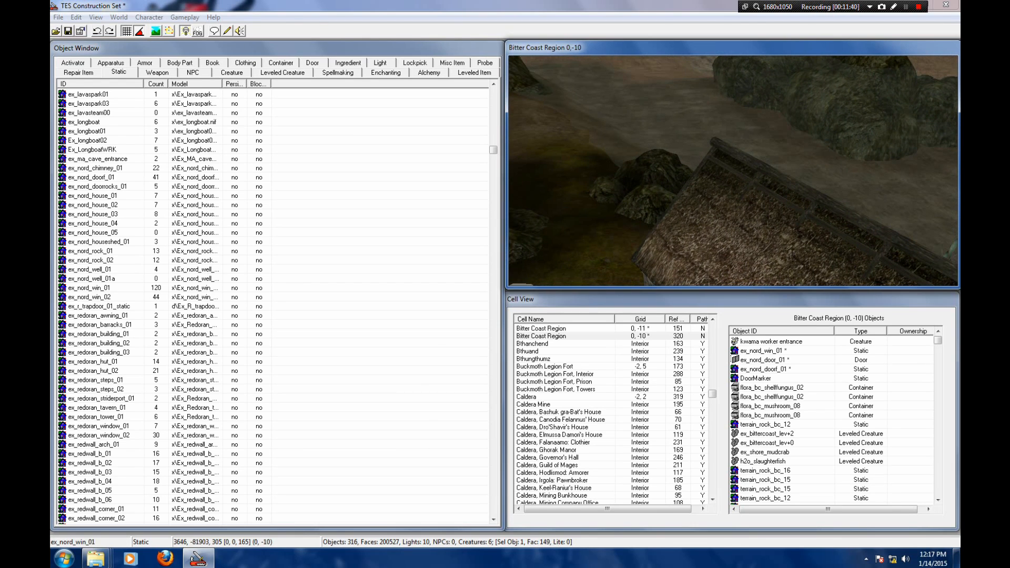
pyautogui.click(95, 168)
pyautogui.moveTo(95, 169); pyautogui.dragTo(742, 173)
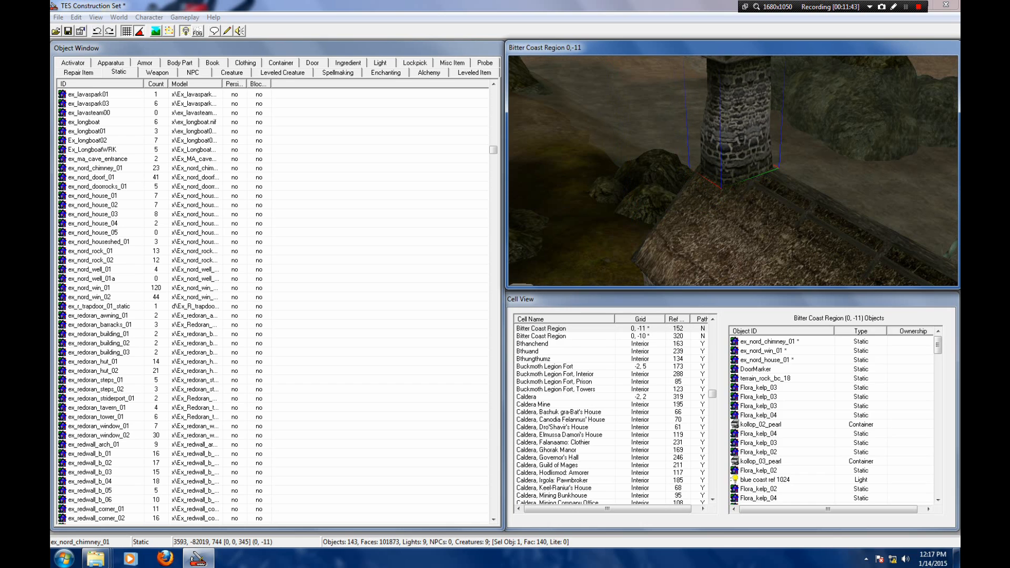
pyautogui.moveTo(738, 184); pyautogui.dragTo(738, 198)
pyautogui.press('shift')
pyautogui.press('shift')
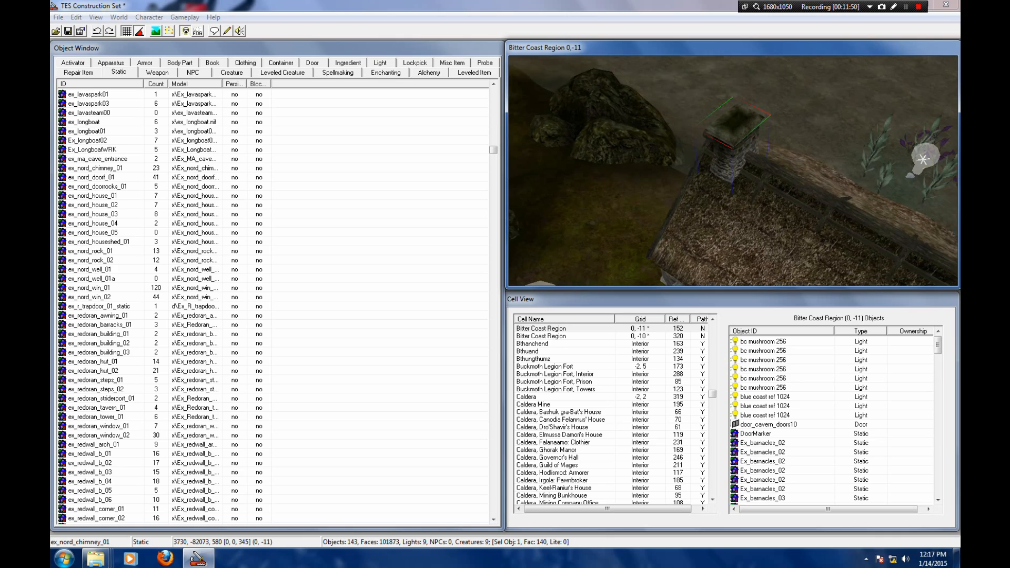
pyautogui.press('shift')
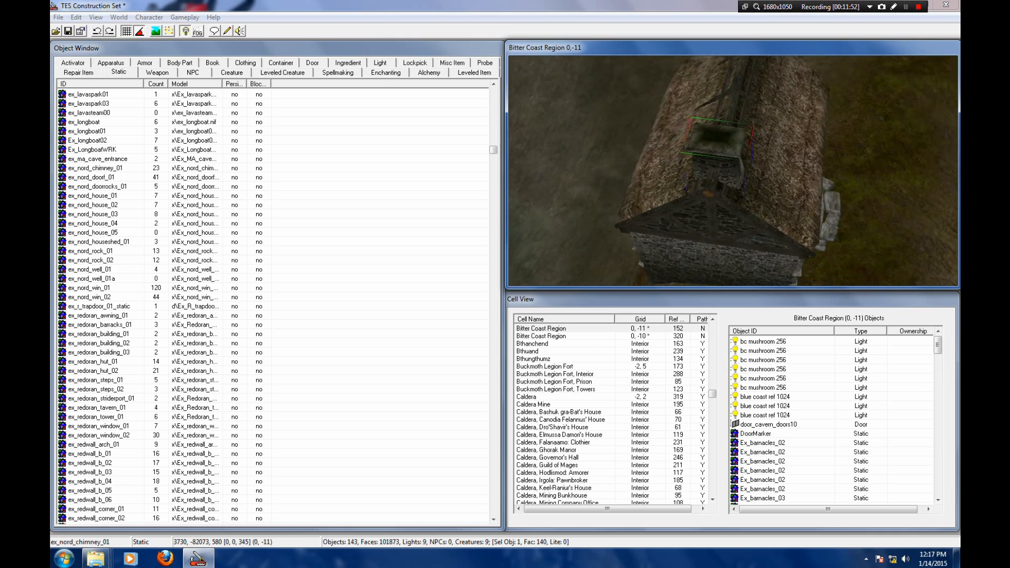
# Step: Centre the chimney on the roof ridge at about 3734, -82075, 580, checking it from several sides
pyautogui.moveTo(714, 145); pyautogui.dragTo(710, 150)
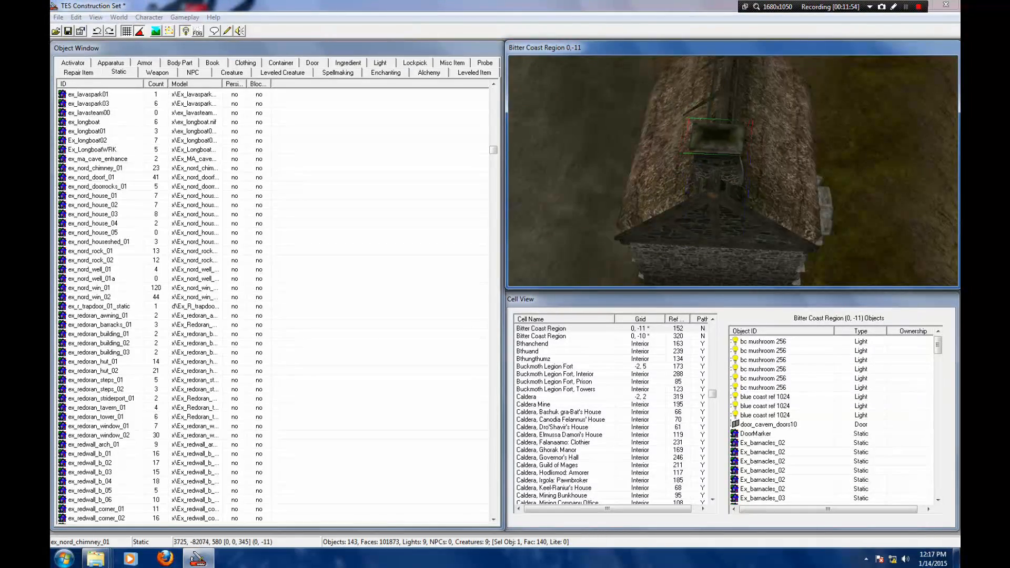
pyautogui.press('shift')
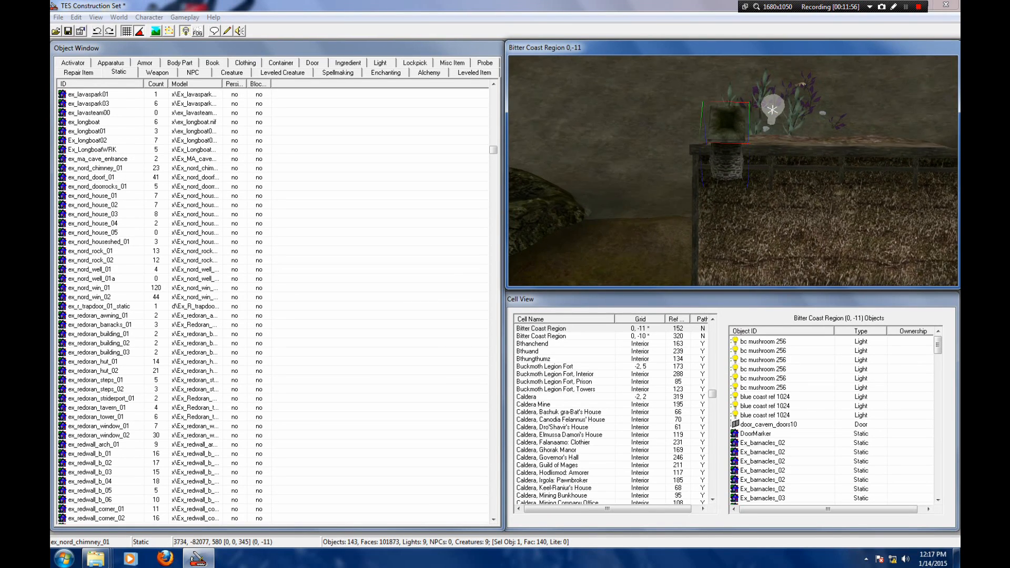
pyautogui.scroll(-4, 733, 171)
pyautogui.scroll(4, 733, 171)
pyautogui.press('shift')
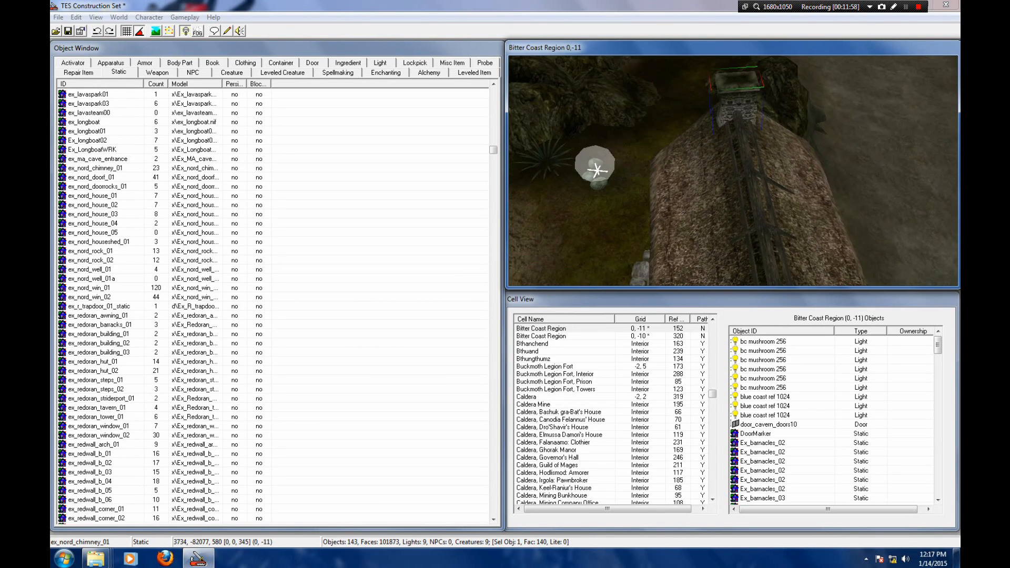
pyautogui.press('shift')
pyautogui.scroll(3, 733, 172)
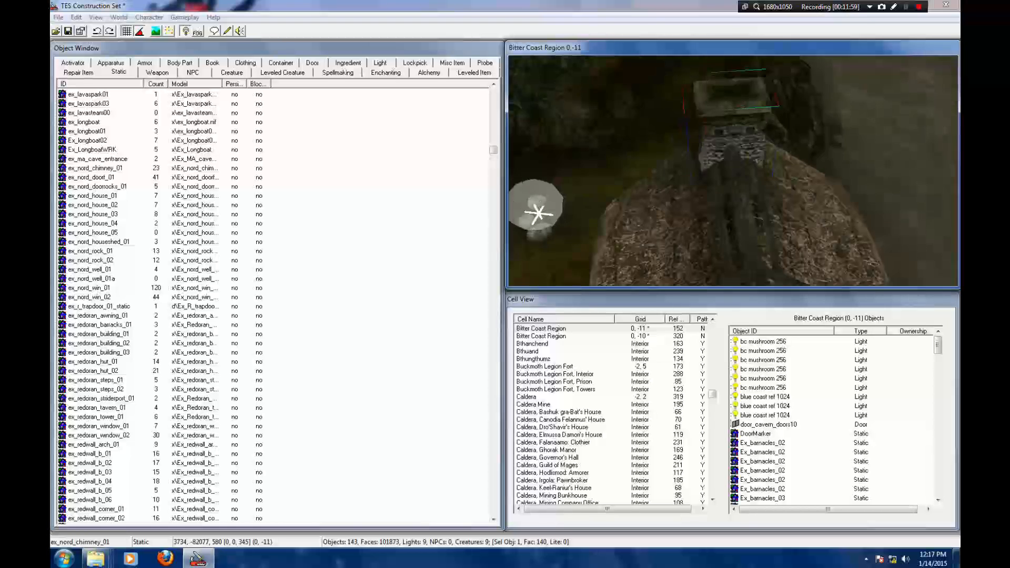
pyautogui.moveTo(733, 142); pyautogui.dragTo(733, 138)
pyautogui.press('shift')
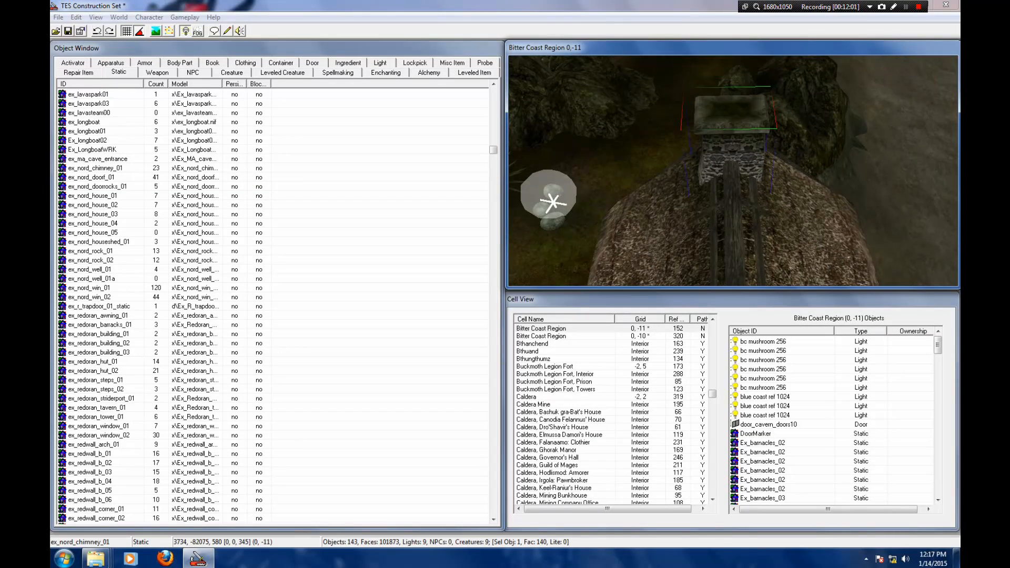
# Step: Place the chimney_smoke_small activator beside the chimney on the roof
pyautogui.click(72, 63)
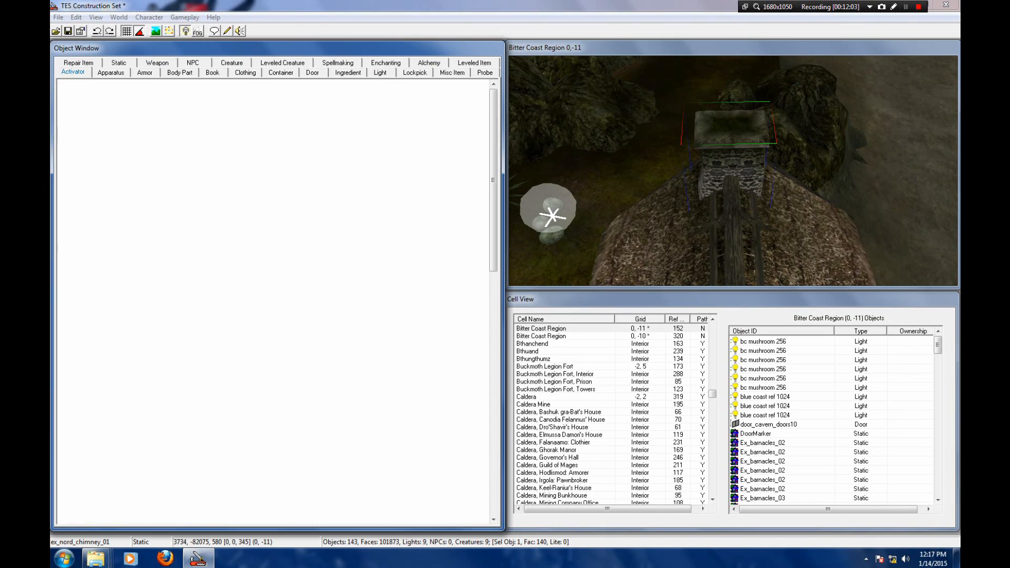
pyautogui.scroll(-20, 274, 306)
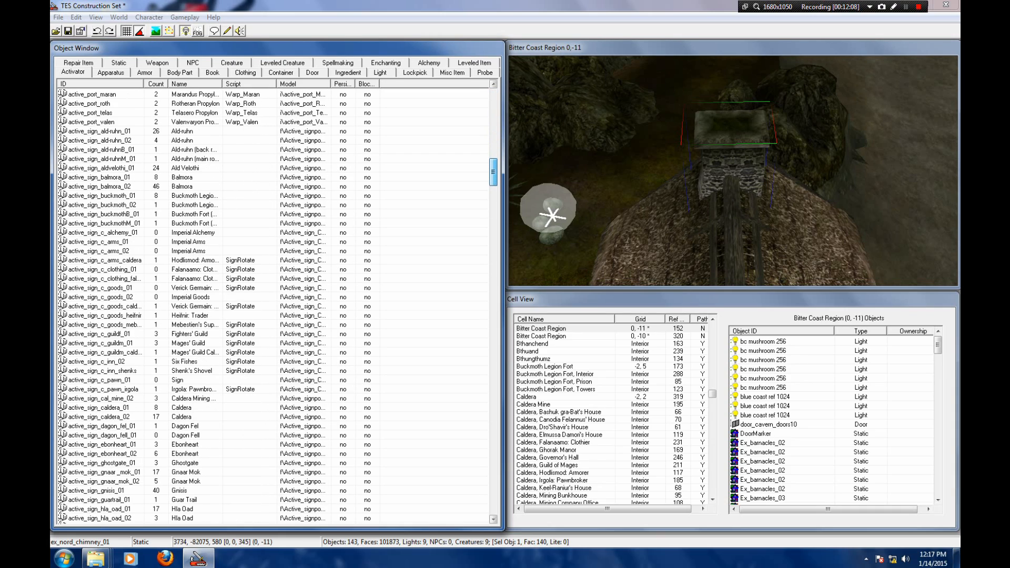
pyautogui.scroll(-20, 273, 305)
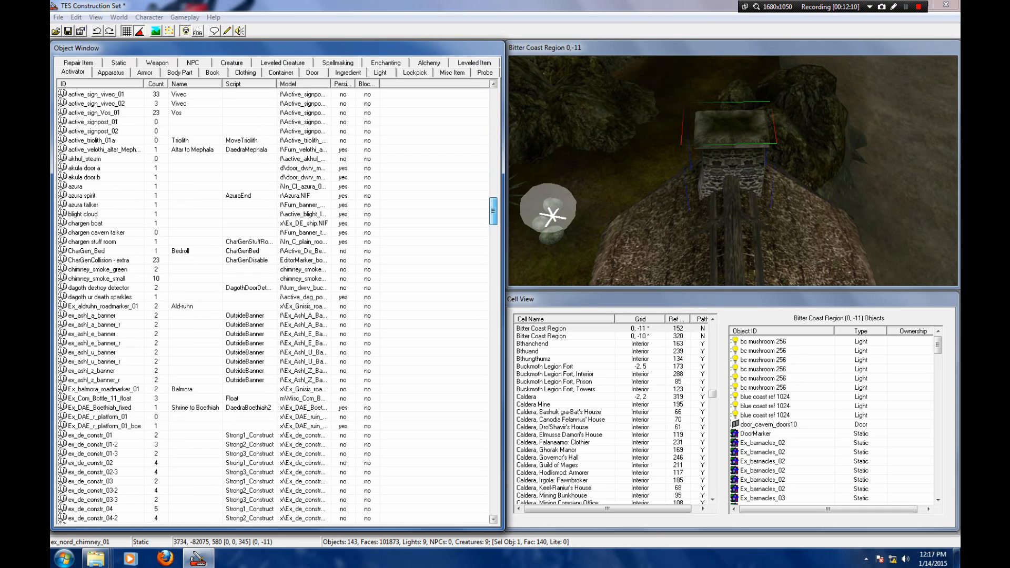
pyautogui.scroll(8, 274, 305)
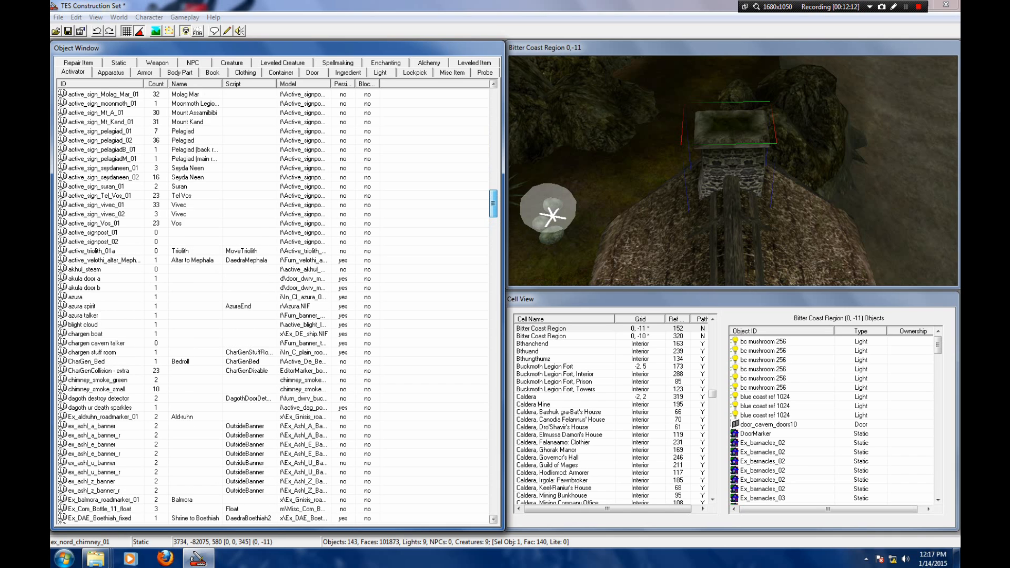
pyautogui.scroll(-10, 274, 305)
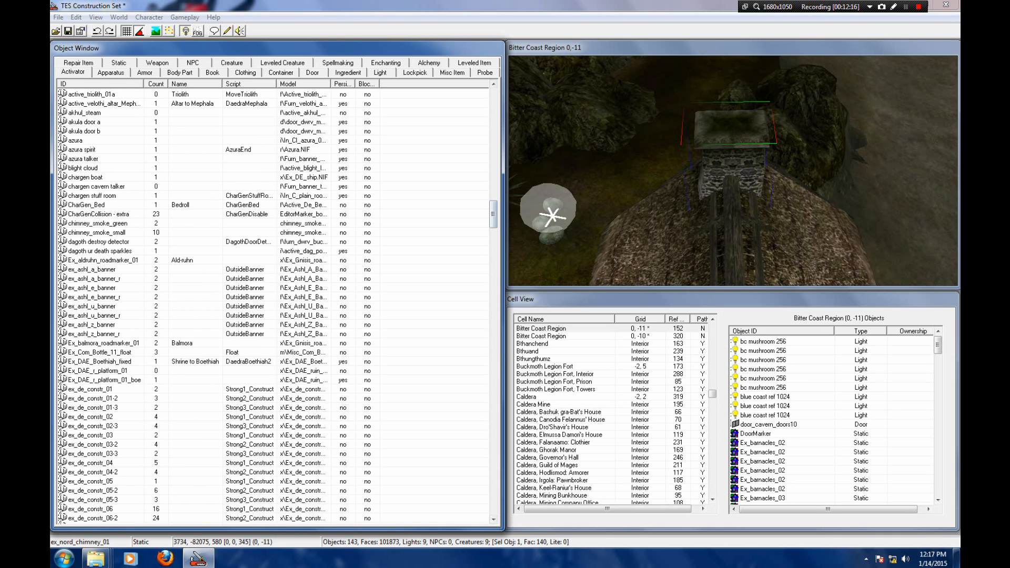
pyautogui.click(97, 232)
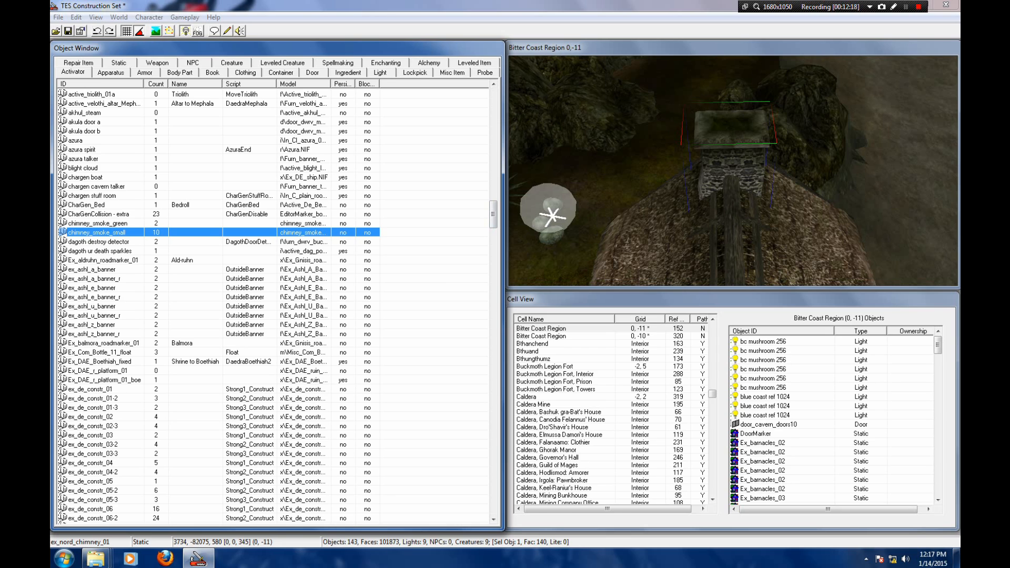
pyautogui.moveTo(97, 232); pyautogui.dragTo(771, 161)
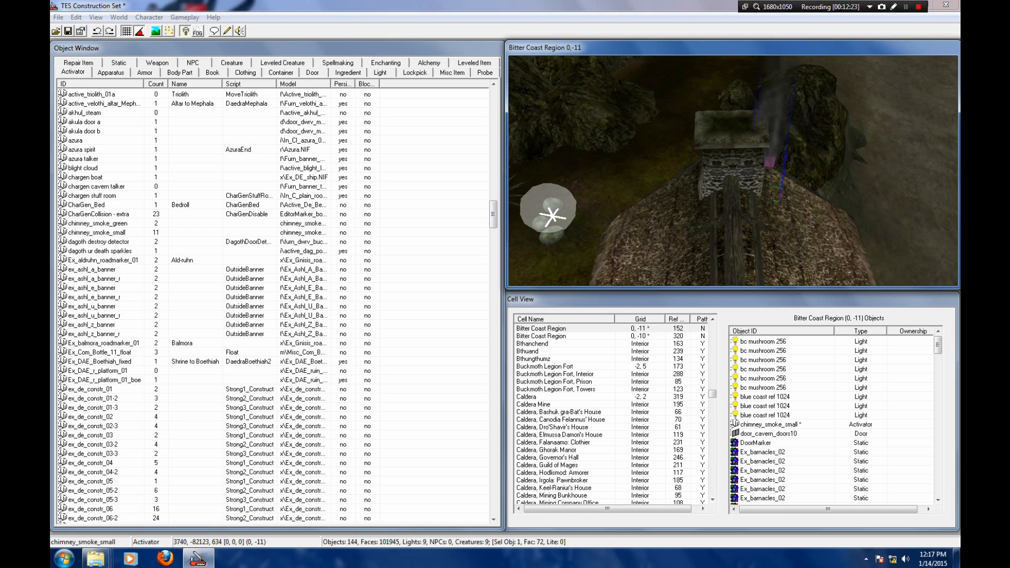
# Step: Rotate the chimney smoke to 75 degrees and move it over the chimney opening, at about 3728, -82082, 645
pyautogui.keyDown('shift'); pyautogui.moveTo(770, 161); pyautogui.dragTo(713, 184, button='middle'); pyautogui.keyUp('shift')
pyautogui.moveTo(781, 174); pyautogui.dragTo(812, 174, button='right')
pyautogui.keyDown('shift'); pyautogui.moveTo(781, 173); pyautogui.dragTo(853, 173, button='middle'); pyautogui.keyUp('shift')
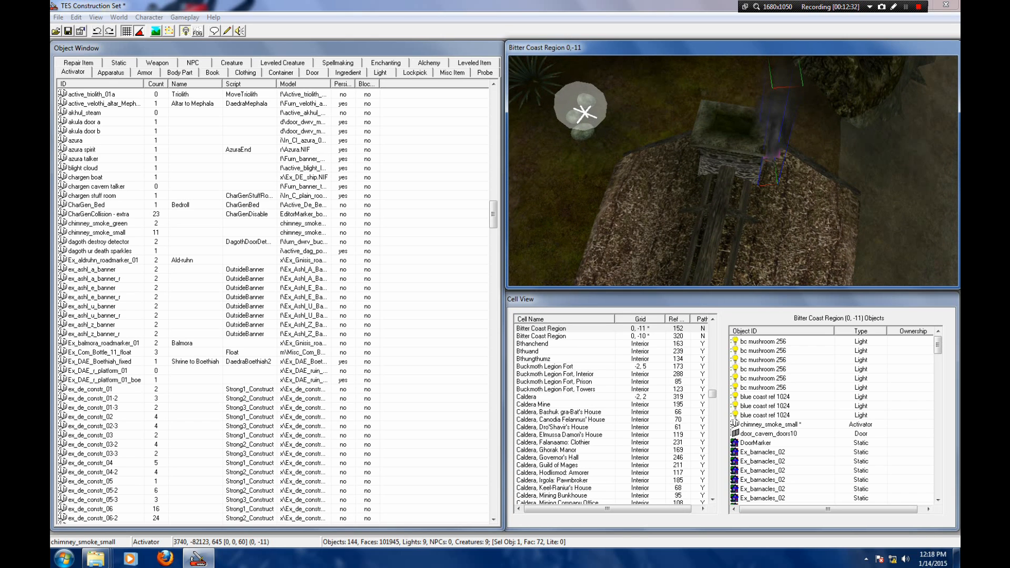
pyautogui.keyDown('shift'); pyautogui.moveTo(774, 158); pyautogui.dragTo(760, 176, button='middle'); pyautogui.keyUp('shift')
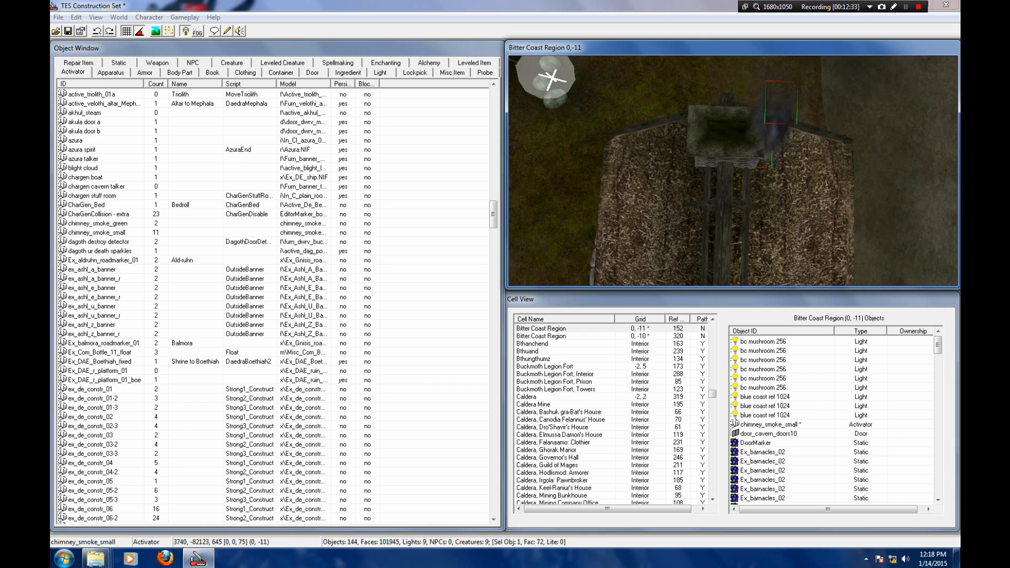
pyautogui.moveTo(761, 176)
pyautogui.keyDown('shift'); pyautogui.mouseDown(button='middle')
pyautogui.moveTo(757, 191)
pyautogui.moveTo(765, 166)
pyautogui.moveTo(813, 126)
pyautogui.moveTo(789, 157)
pyautogui.moveTo(737, 158)
pyautogui.moveTo(726, 174)
pyautogui.moveTo(737, 126)
pyautogui.moveTo(689, 136)
pyautogui.moveTo(742, 150)
pyautogui.moveTo(718, 174)
pyautogui.moveTo(671, 193)
pyautogui.mouseUp(button='middle'); pyautogui.keyUp('shift')
pyautogui.scroll(-3, 810, 137)
pyautogui.scroll(-3, 763, 163)
pyautogui.scroll(3, 726, 174)
pyautogui.scroll(4, 689, 137)
pyautogui.scroll(-3, 689, 137)
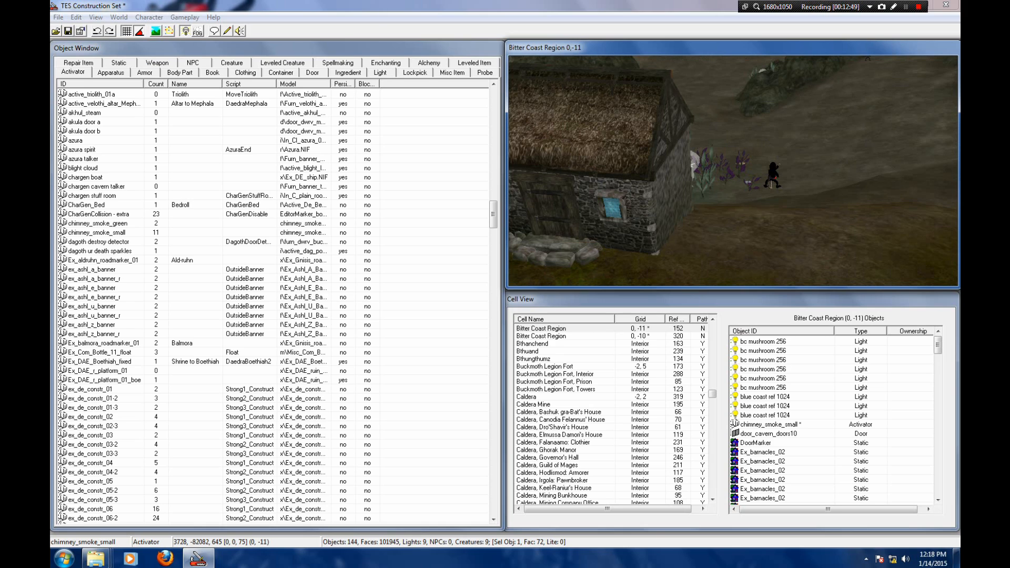
# Step: Place the ex_de_docks_end static on the ground beside the Nord house
pyautogui.click(119, 62)
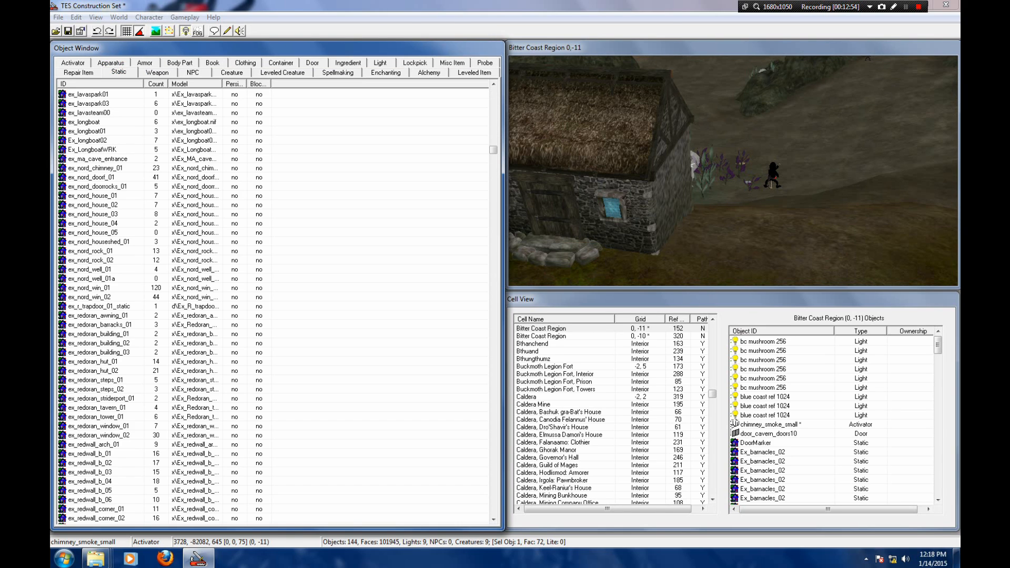
pyautogui.scroll(20, 274, 305)
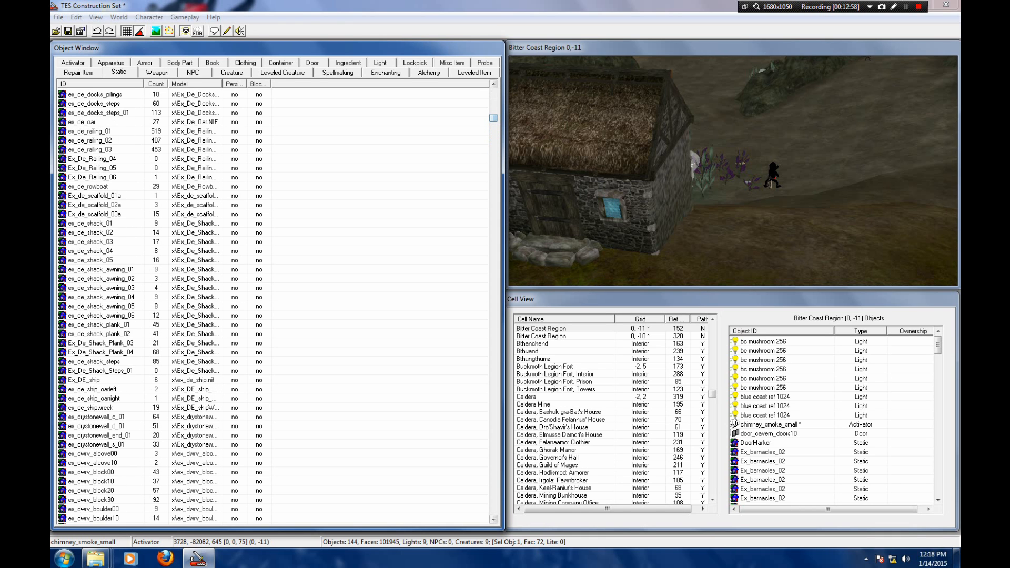
pyautogui.click(105, 141)
pyautogui.scroll(5, 105, 141)
pyautogui.scroll(5, 273, 306)
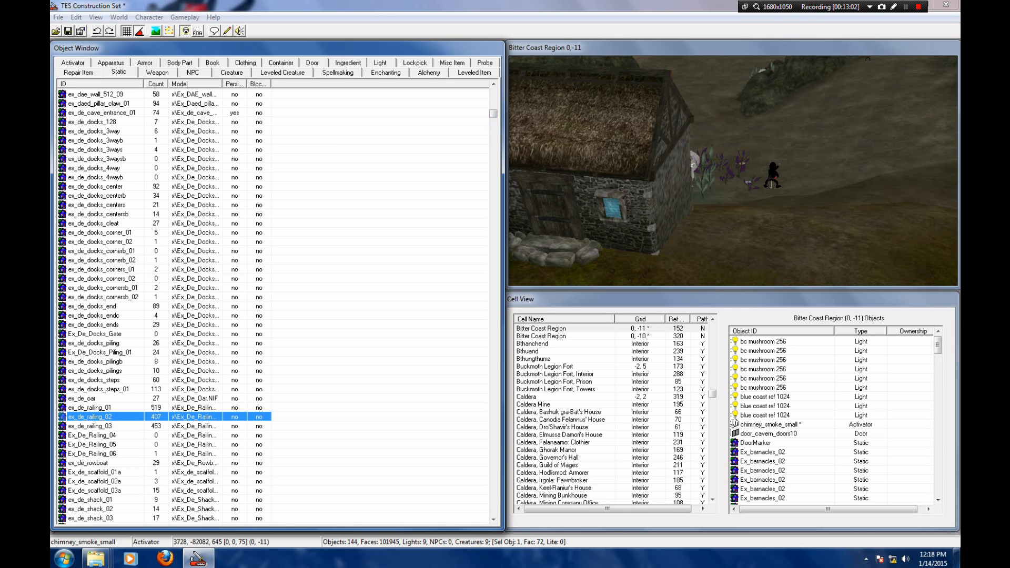
pyautogui.click(93, 306)
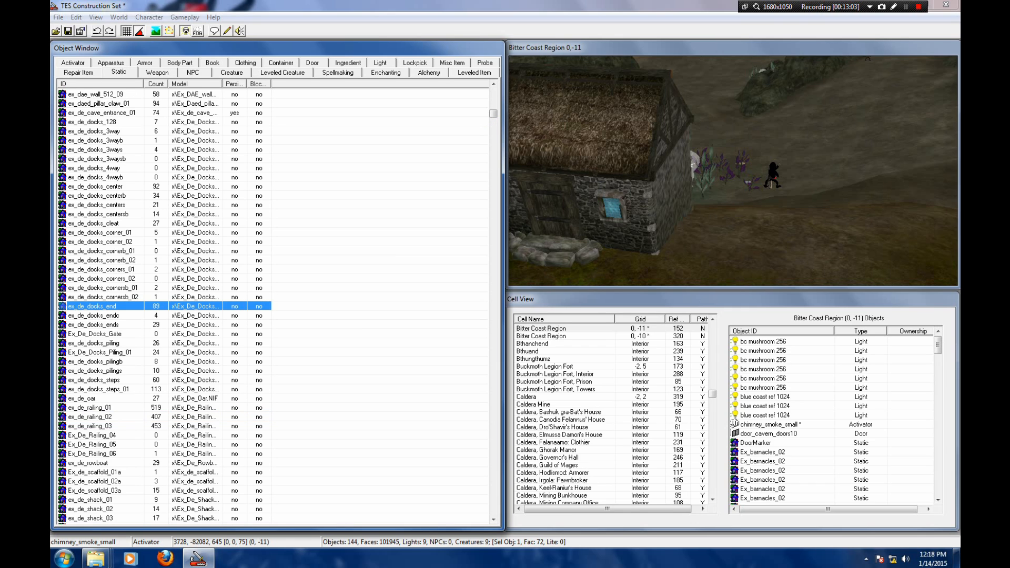
pyautogui.moveTo(92, 306); pyautogui.dragTo(742, 174)
pyautogui.moveTo(773, 176); pyautogui.dragTo(773, 176, button='right')
pyautogui.moveTo(773, 175); pyautogui.dragTo(750, 142, button='middle')
pyautogui.scroll(4, 750, 158)
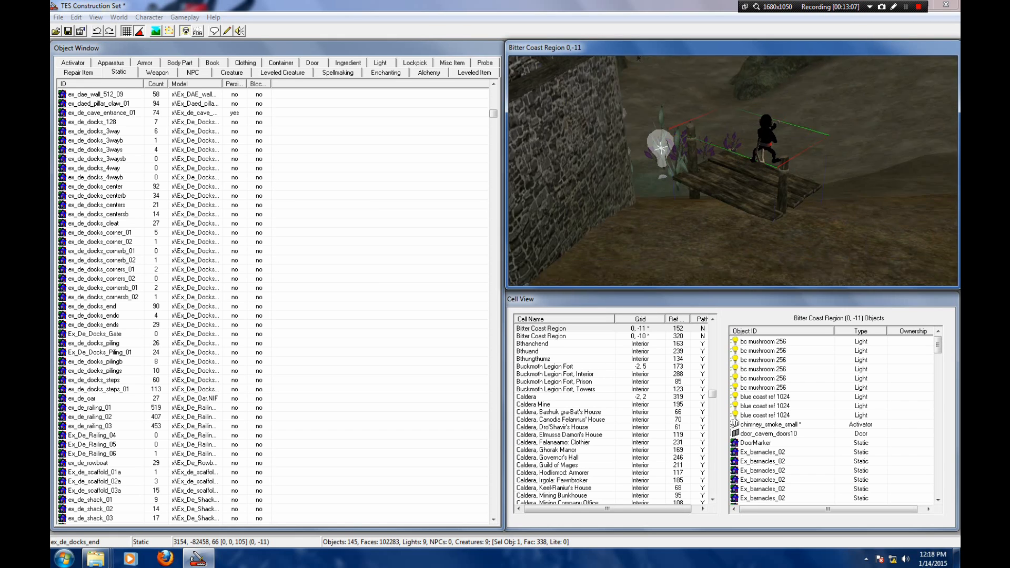
# Step: Rotate the dock platform to 75 degrees and move it against the house's side wall as a porch
pyautogui.moveTo(750, 158); pyautogui.dragTo(744, 158, button='right')
pyautogui.moveTo(774, 153); pyautogui.dragTo(755, 177)
pyautogui.moveTo(755, 177); pyautogui.dragTo(749, 176, button='right')
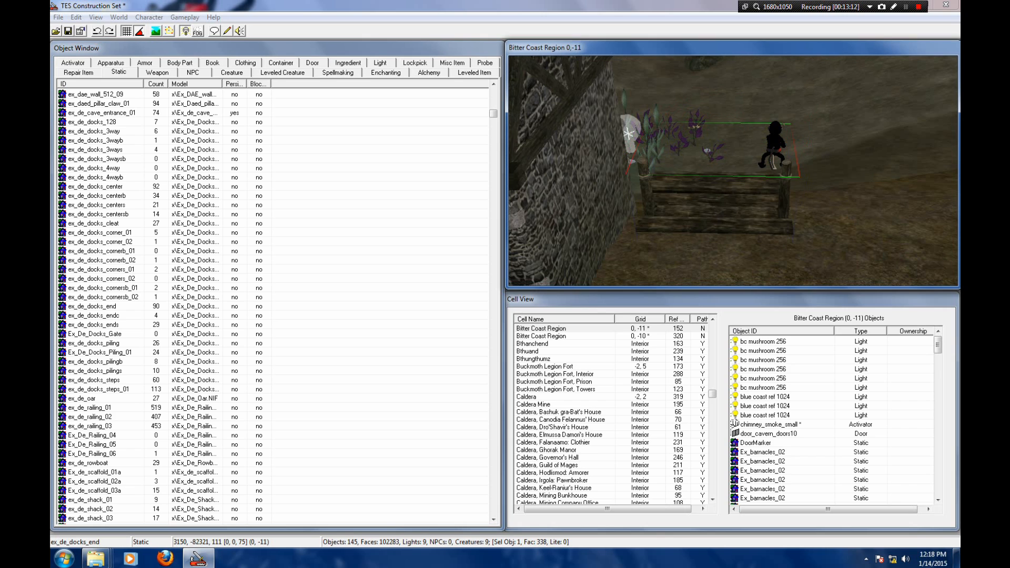
pyautogui.moveTo(748, 176); pyautogui.dragTo(774, 143)
pyautogui.moveTo(774, 143)
pyautogui.keyDown('shift'); pyautogui.mouseDown(button='middle')
pyautogui.moveTo(771, 161)
pyautogui.moveTo(698, 169)
pyautogui.moveTo(727, 176)
pyautogui.mouseUp(button='middle'); pyautogui.keyUp('shift')
# Step: Delete the ex_shore_mudcrab creature standing on the dock platform beside the house
pyautogui.click(698, 168)
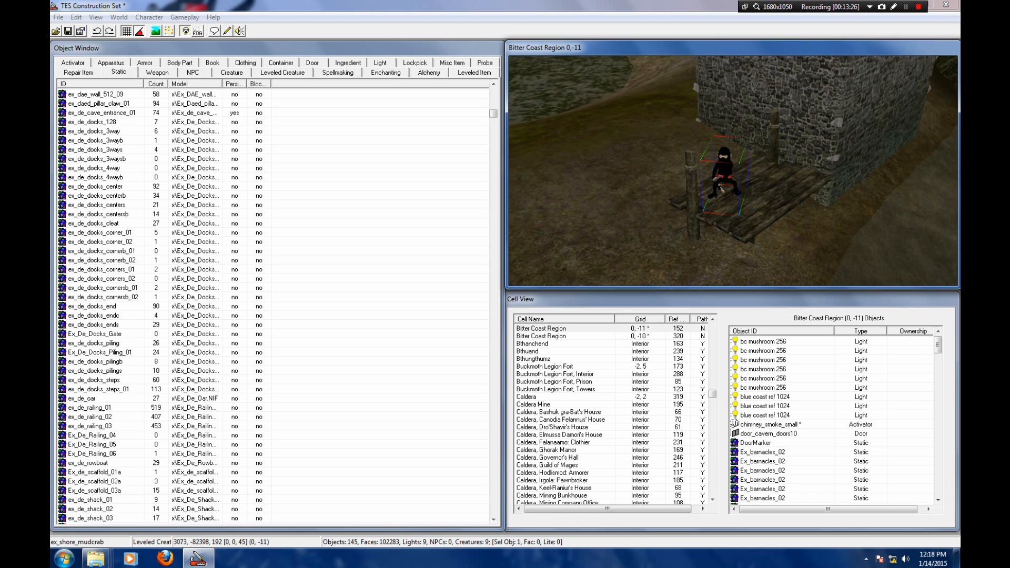
pyautogui.moveTo(725, 173)
pyautogui.mouseDown(button='middle')
pyautogui.moveTo(724, 155)
pyautogui.moveTo(728, 167)
pyautogui.mouseUp(button='middle')
pyautogui.scroll(-2, 732, 171)
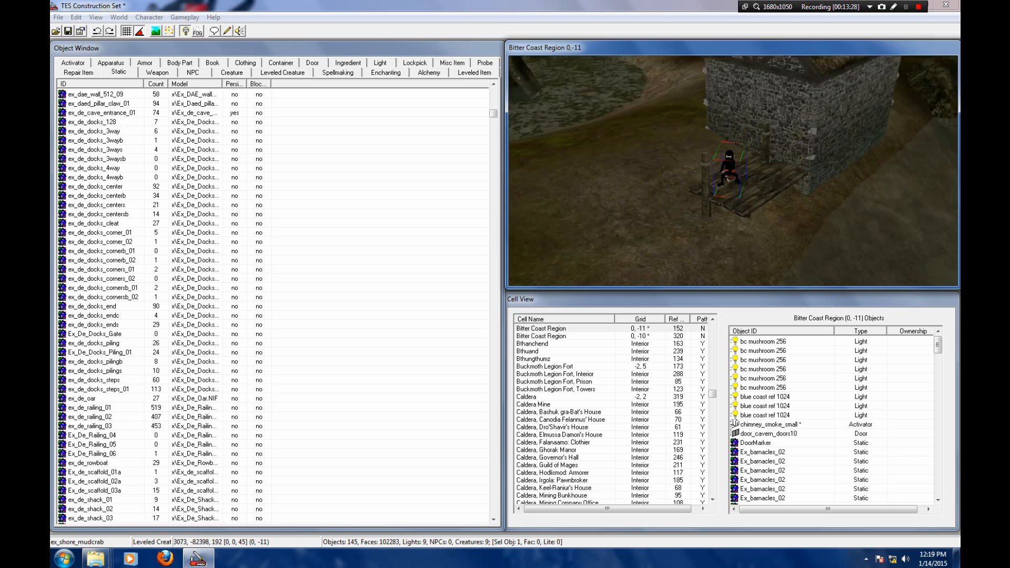
pyautogui.press('Delete')
# Step: Set the Z rotation of the ex_de_docks_end platform beside the house to 90 degrees
pyautogui.click(750, 184)
pyautogui.keyDown('shift'); pyautogui.moveTo(750, 184); pyautogui.dragTo(873, 196, button='middle'); pyautogui.keyUp('shift')
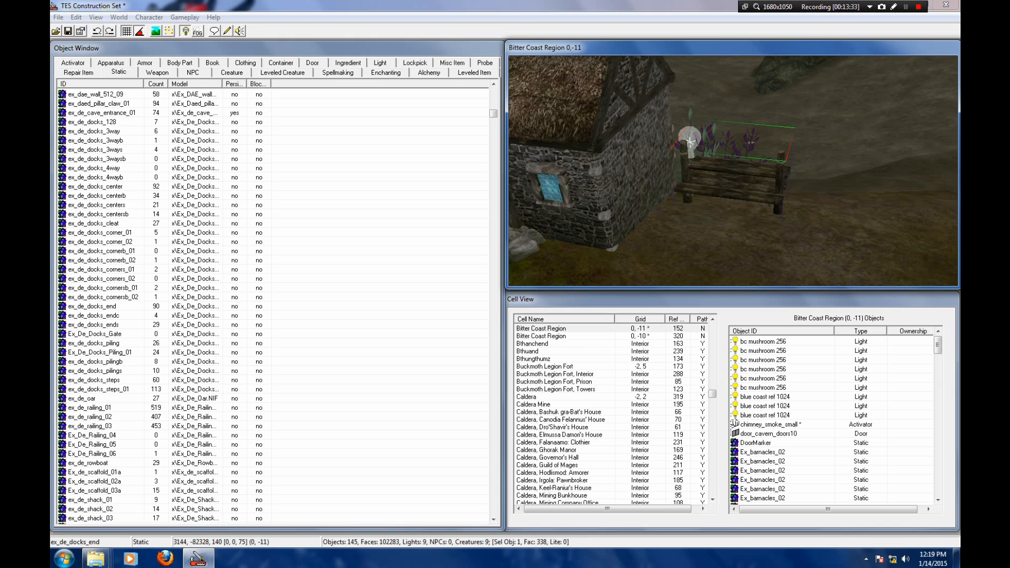
pyautogui.doubleClick(734, 182)
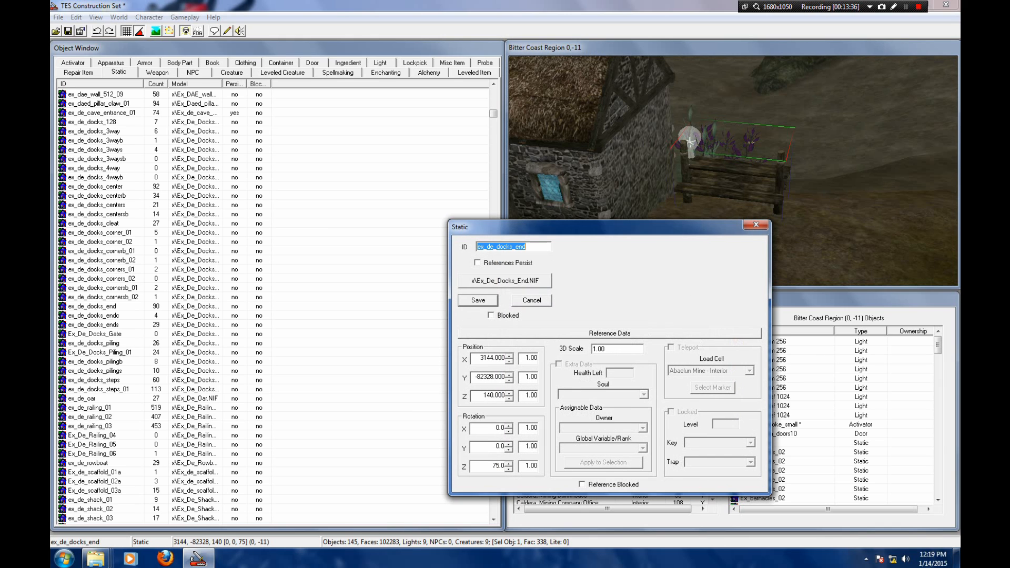
pyautogui.doubleClick(497, 466)
pyautogui.write('84')
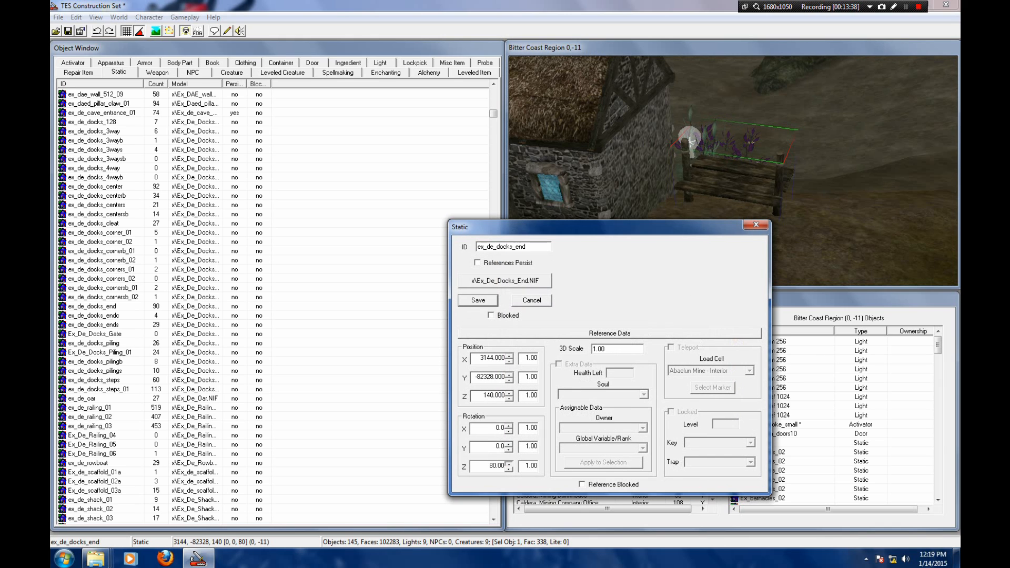
pyautogui.click(509, 464)
pyautogui.click(509, 463)
pyautogui.click(509, 464)
pyautogui.click(509, 463)
pyautogui.click(509, 464)
pyautogui.click(532, 301)
pyautogui.click(509, 464)
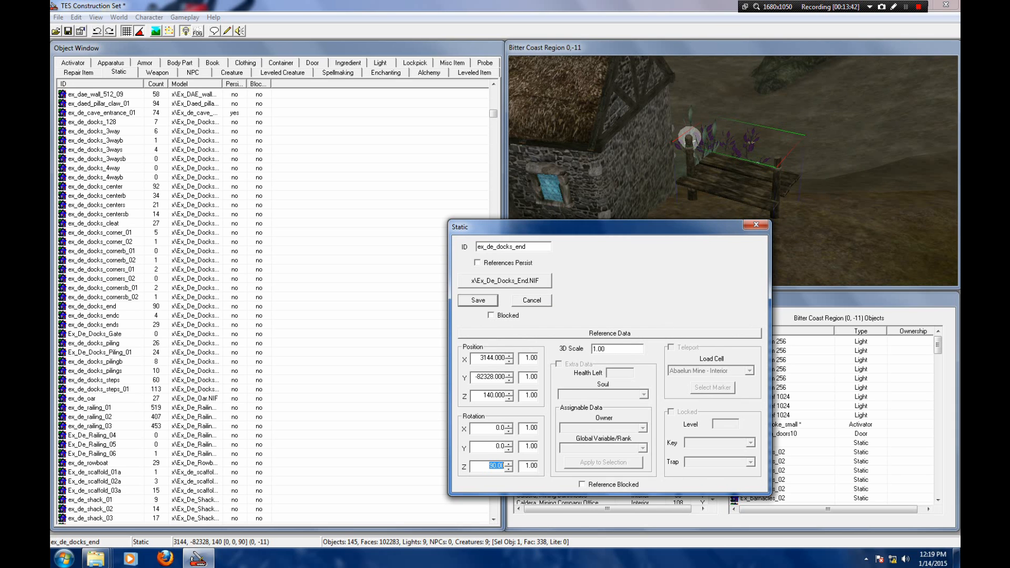
pyautogui.click(532, 300)
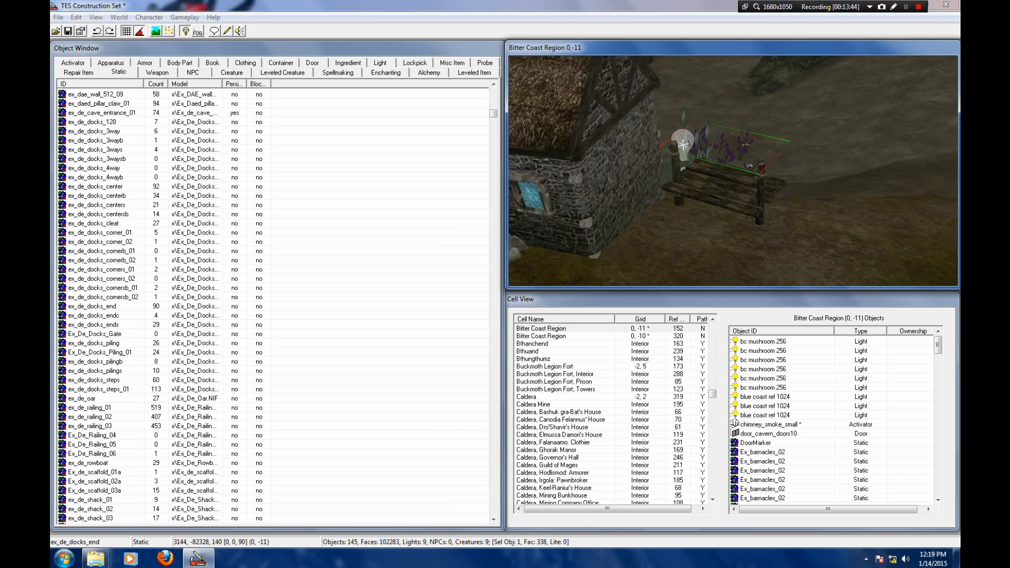
# Step: Place an ex_de_docks_center static next to the outer end of the dock platform
pyautogui.press('shift')
pyautogui.press('shift')
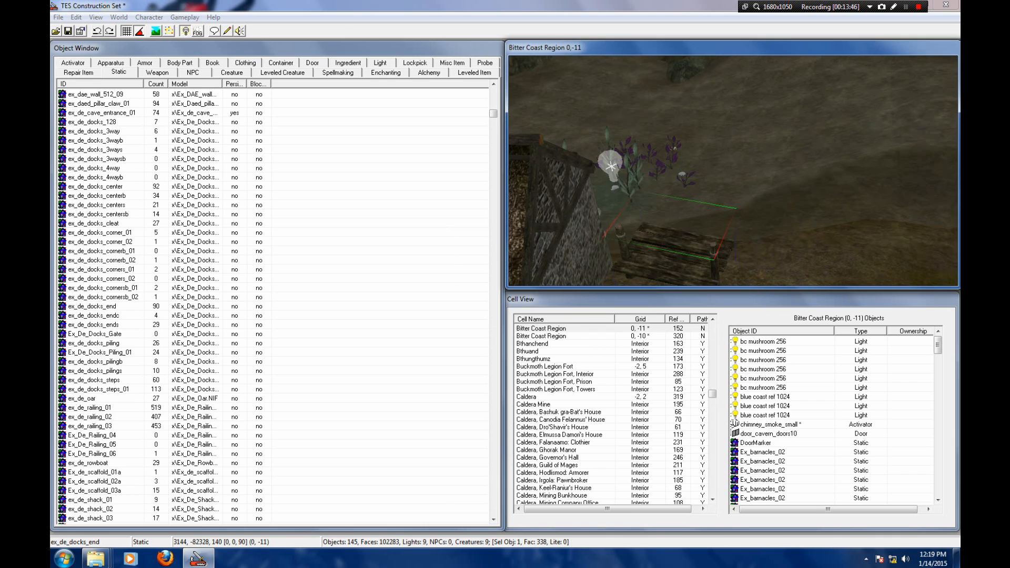
pyautogui.press('shift')
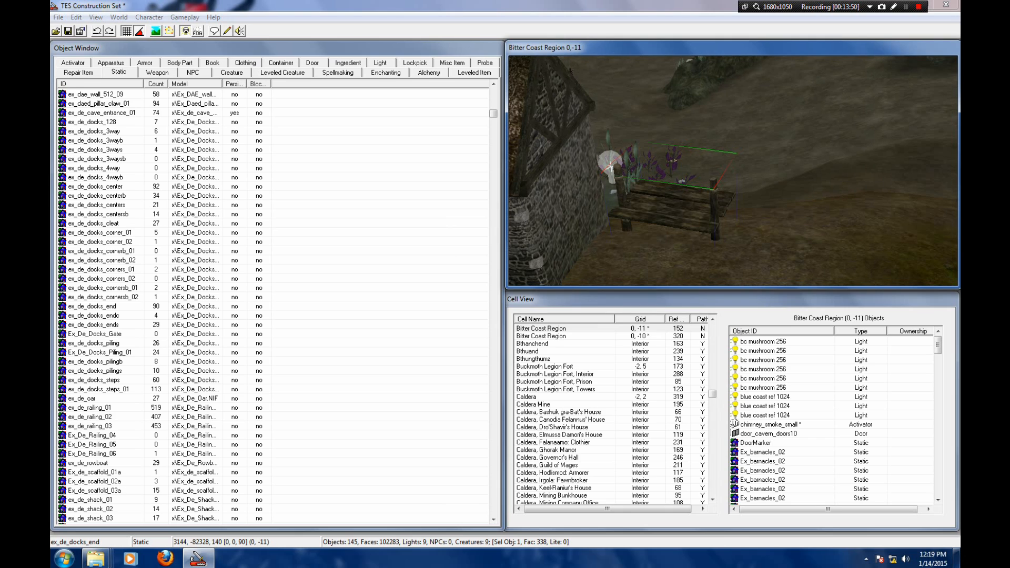
pyautogui.click(96, 187)
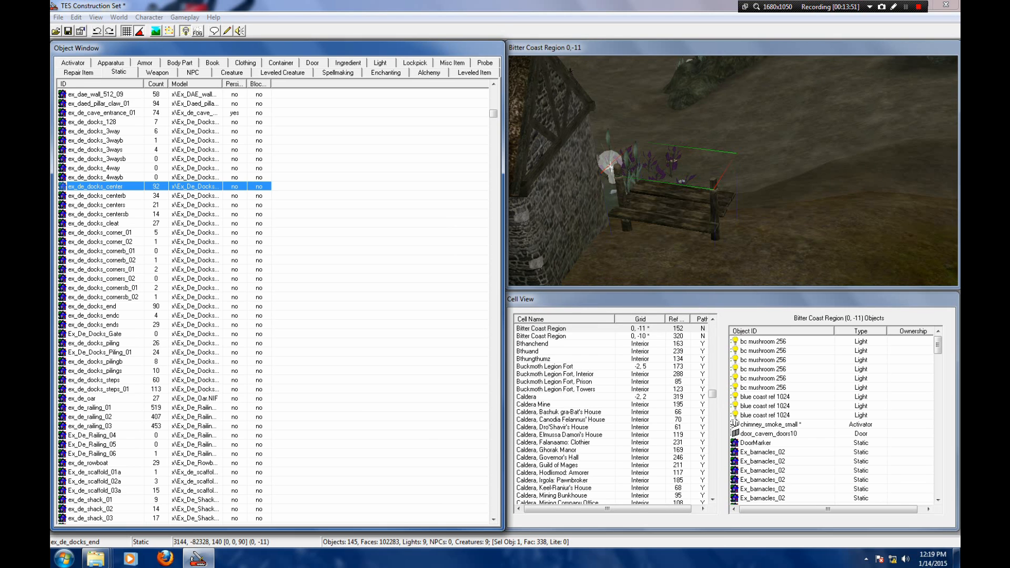
pyautogui.moveTo(95, 187); pyautogui.dragTo(726, 154)
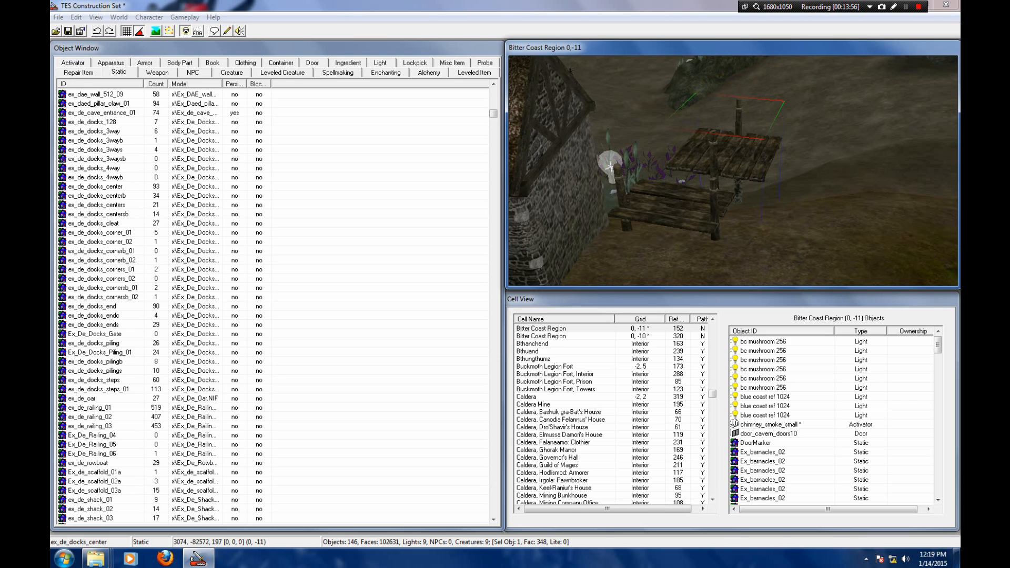
# Step: Check the dock end's Z position and set the new dock center section's Z position to 140
pyautogui.press('d')
pyautogui.click(610, 168)
pyautogui.doubleClick(610, 167)
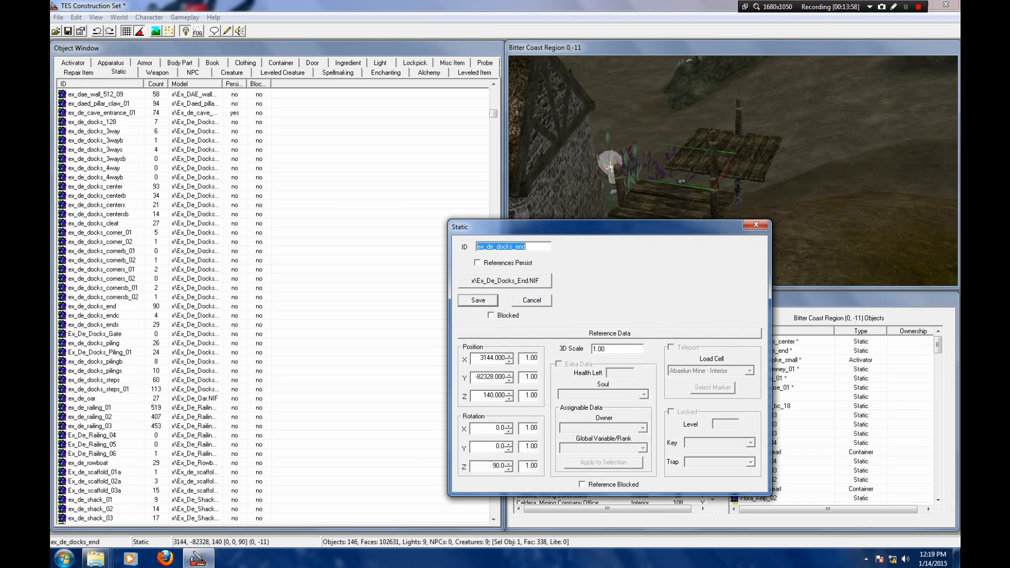
pyautogui.click(532, 301)
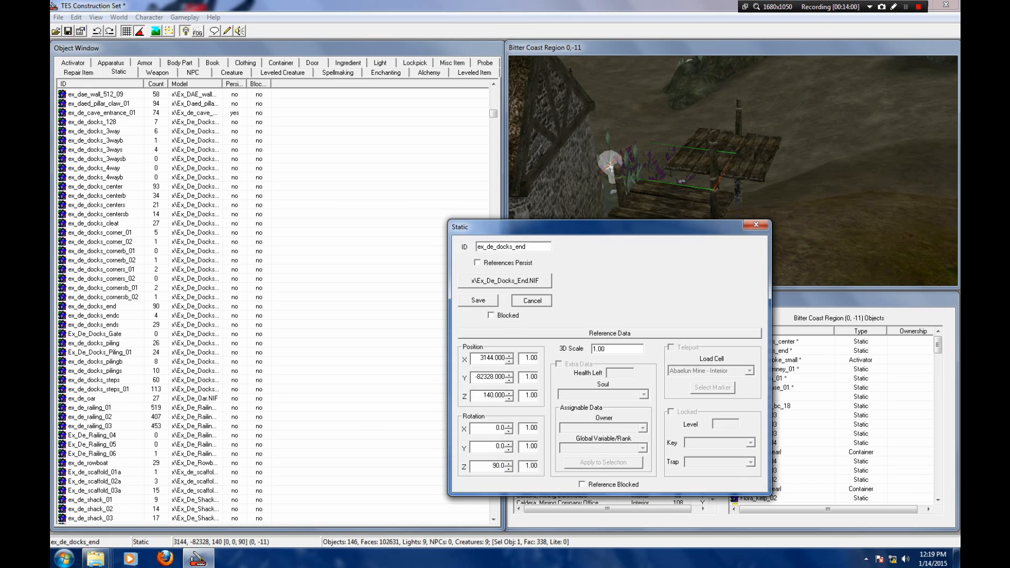
pyautogui.click(731, 155)
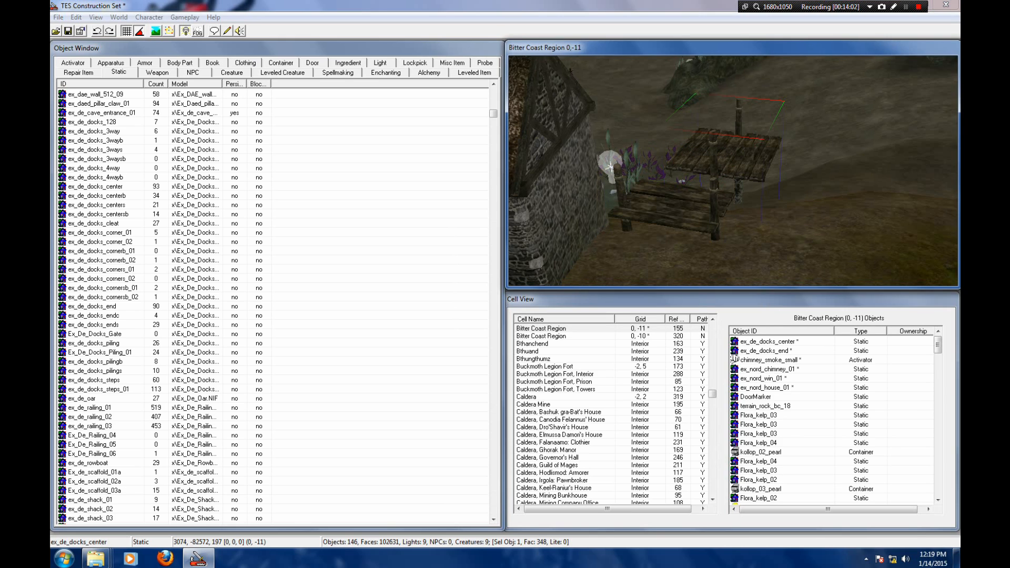
pyautogui.doubleClick(611, 167)
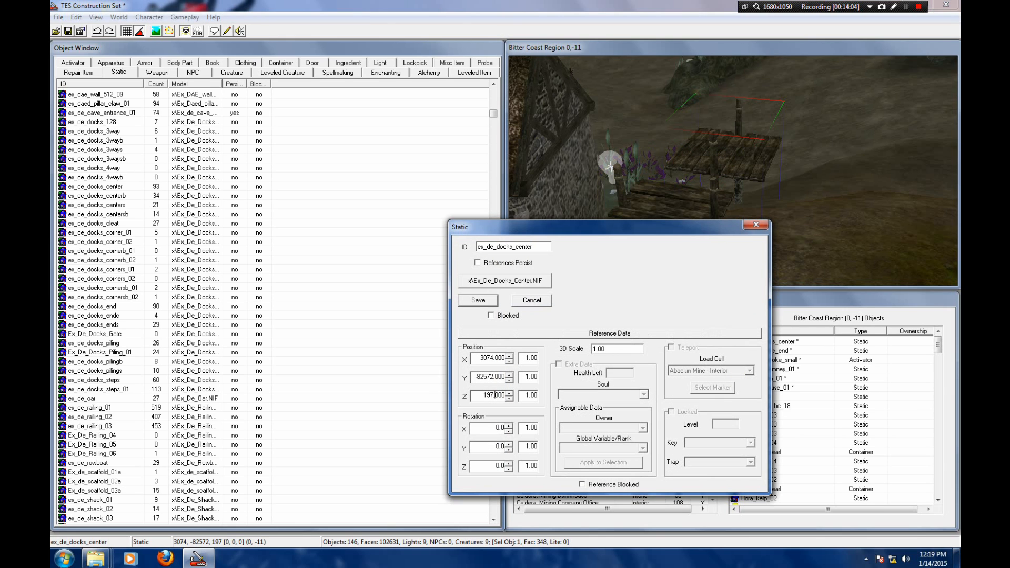
pyautogui.press('BackSpace')
pyautogui.press('BackSpace')
pyautogui.write('40')
pyautogui.press('Return')
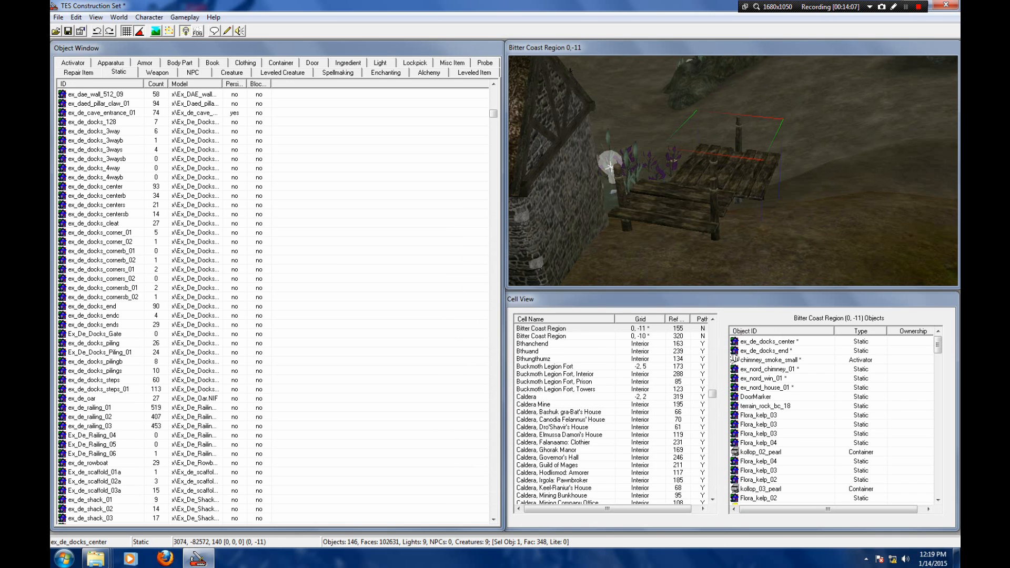
# Step: Rotate the dock center section to 90 degrees and move it up to the dock end, at about 3142, -82597
pyautogui.press('shift')
pyautogui.moveTo(729, 163); pyautogui.dragTo(760, 163, button='right')
pyautogui.moveTo(729, 163); pyautogui.dragTo(738, 149)
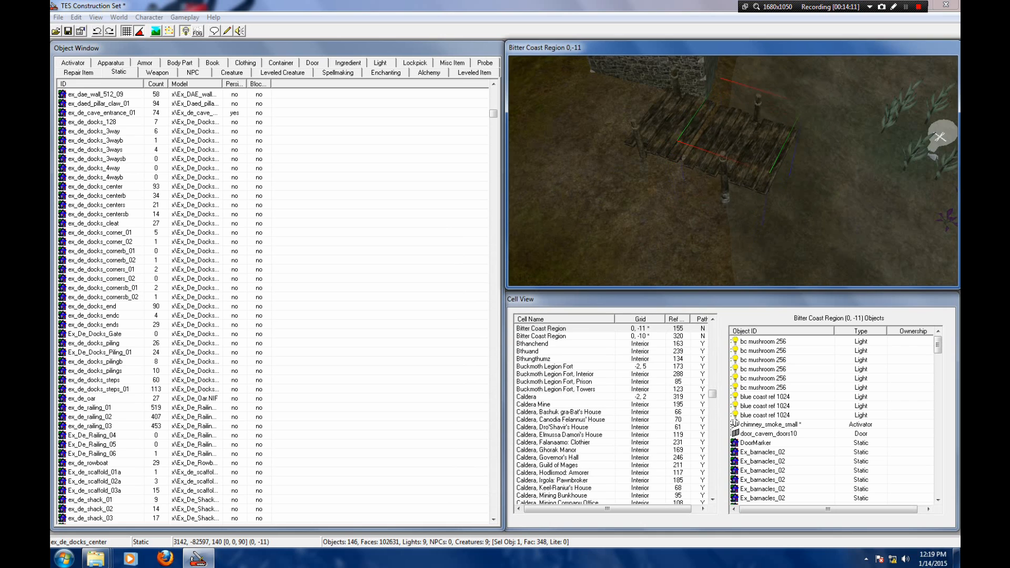
# Step: Fine-tune the dock center section so its planks line up with the dock end, at about 3144, -82584
pyautogui.press('shift')
pyautogui.scroll(10, 733, 171)
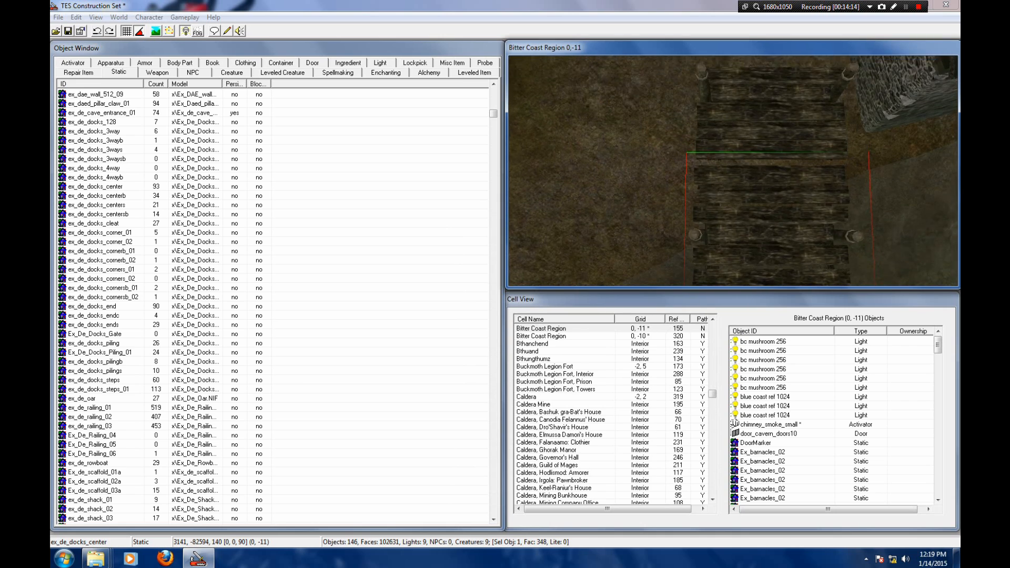
pyautogui.scroll(4, 733, 171)
pyautogui.press('shift')
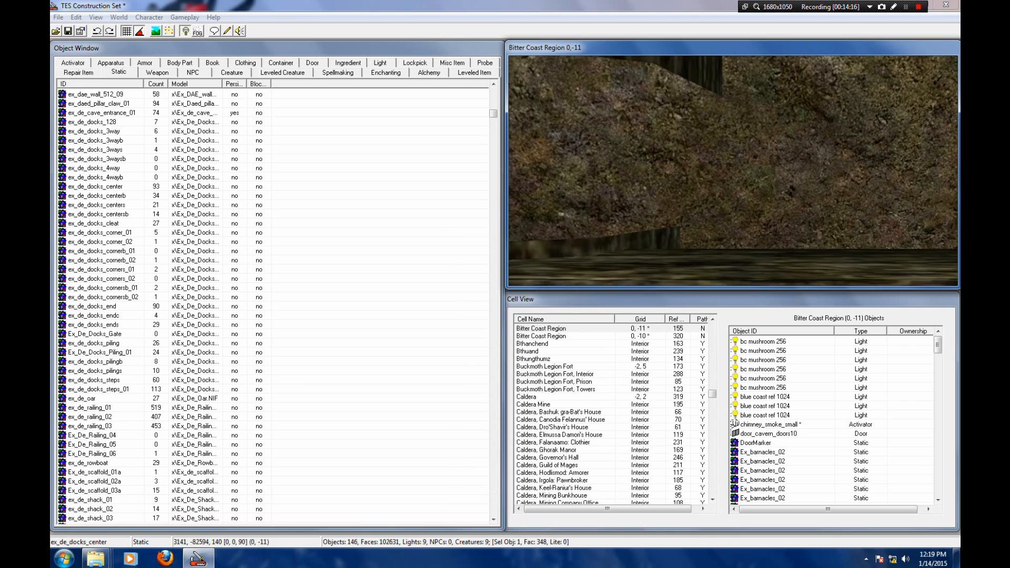
pyautogui.moveTo(733, 221); pyautogui.dragTo(743, 200)
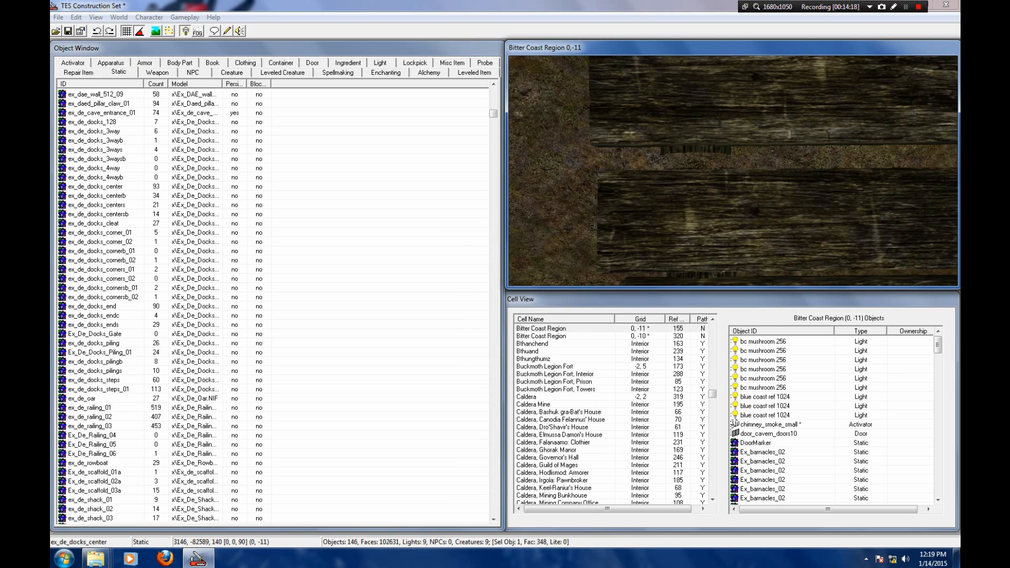
pyautogui.moveTo(743, 201); pyautogui.dragTo(743, 219, button='middle')
pyautogui.moveTo(743, 218); pyautogui.dragTo(738, 205)
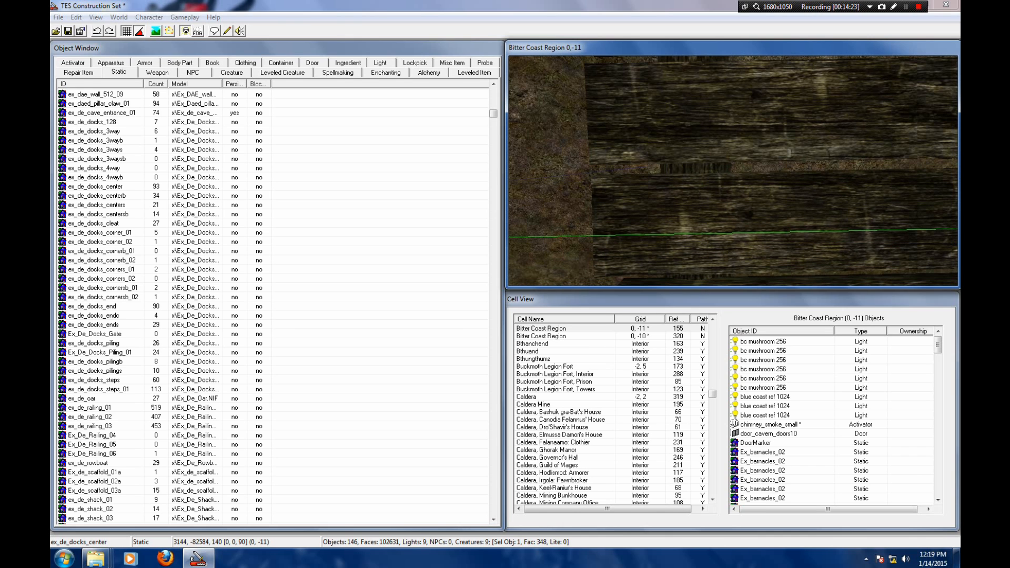
# Step: Place an ex_de_docks_centerb static beyond the dock center section and rotate it to 90 degrees
pyautogui.keyDown('shift'); pyautogui.moveTo(738, 205); pyautogui.dragTo(784, 147, button='middle'); pyautogui.keyUp('shift')
pyautogui.scroll(-7, 800, 204)
pyautogui.scroll(-2, 810, 171)
pyautogui.click(97, 196)
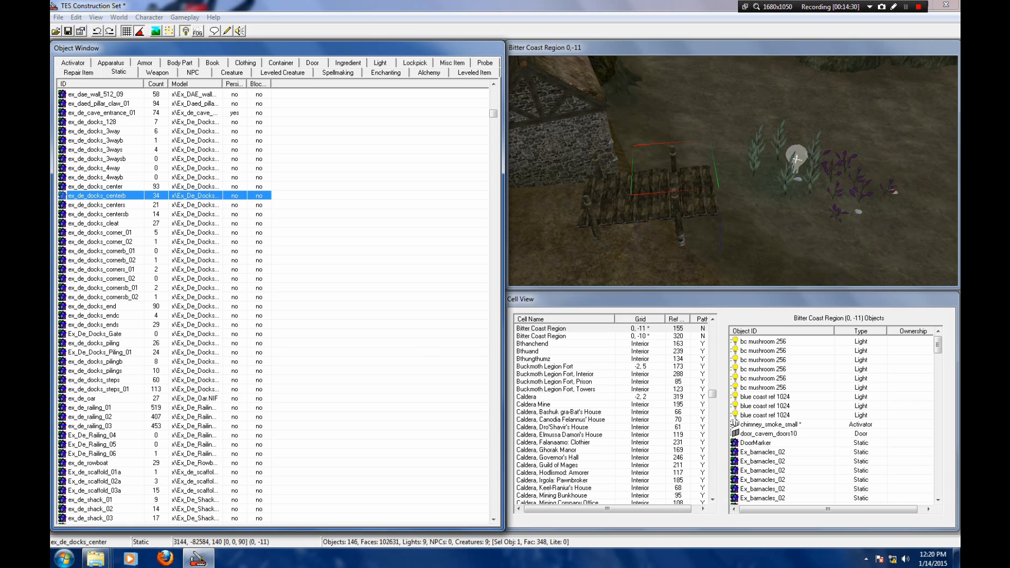
pyautogui.moveTo(97, 196); pyautogui.dragTo(761, 163)
pyautogui.moveTo(761, 163); pyautogui.dragTo(785, 163, button='right')
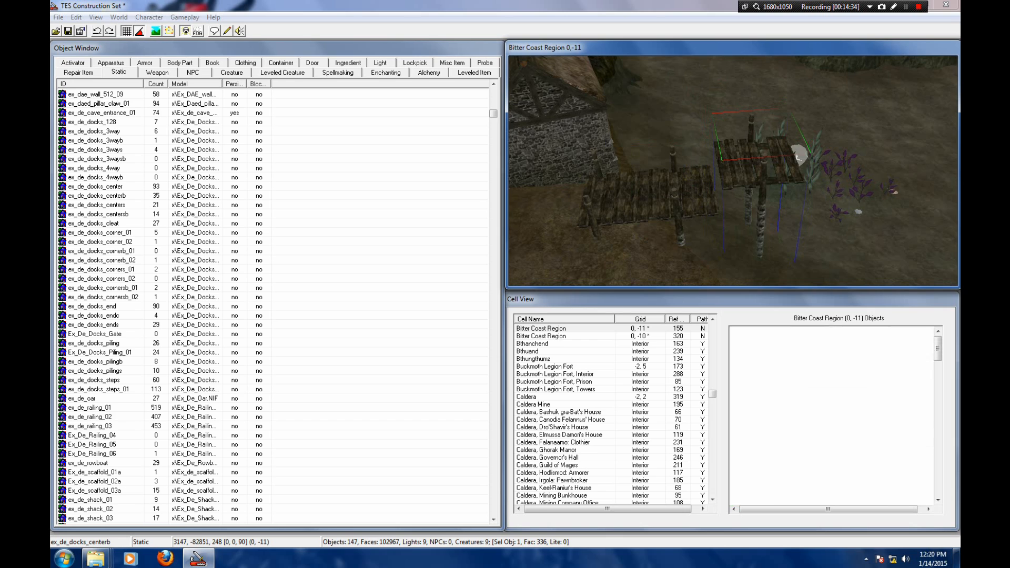
# Step: Shift the ex_de_docks_centerb section to X 3144 and set its Z position to 140
pyautogui.scroll(4, 785, 163)
pyautogui.moveTo(779, 163); pyautogui.dragTo(779, 165)
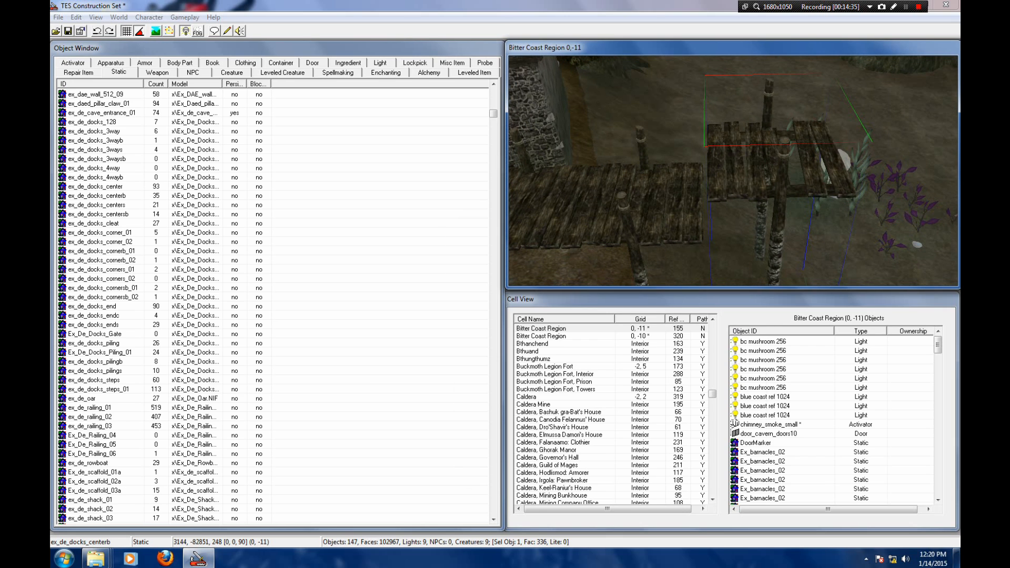
pyautogui.doubleClick(763, 164)
pyautogui.click(494, 396)
pyautogui.press('BackSpace')
pyautogui.press('BackSpace')
pyautogui.press('BackSpace')
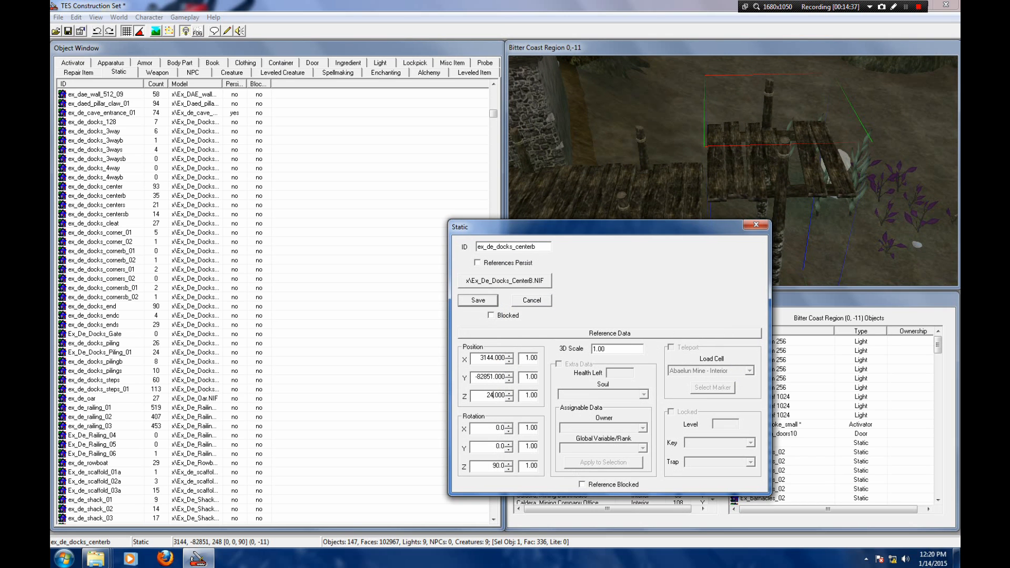
pyautogui.write('140')
pyautogui.press('Return')
# Step: Move the ex_de_docks_centerb section flush against the dock center section's planks, at about 3144, -82840
pyautogui.moveTo(733, 171)
pyautogui.keyDown('shift'); pyautogui.mouseDown(button='middle')
pyautogui.moveTo(758, 195)
pyautogui.moveTo(757, 163)
pyautogui.moveTo(811, 143)
pyautogui.moveTo(726, 157)
pyautogui.mouseUp(button='middle'); pyautogui.keyUp('shift')
pyautogui.scroll(5, 733, 170)
pyautogui.moveTo(733, 85); pyautogui.dragTo(732, 106)
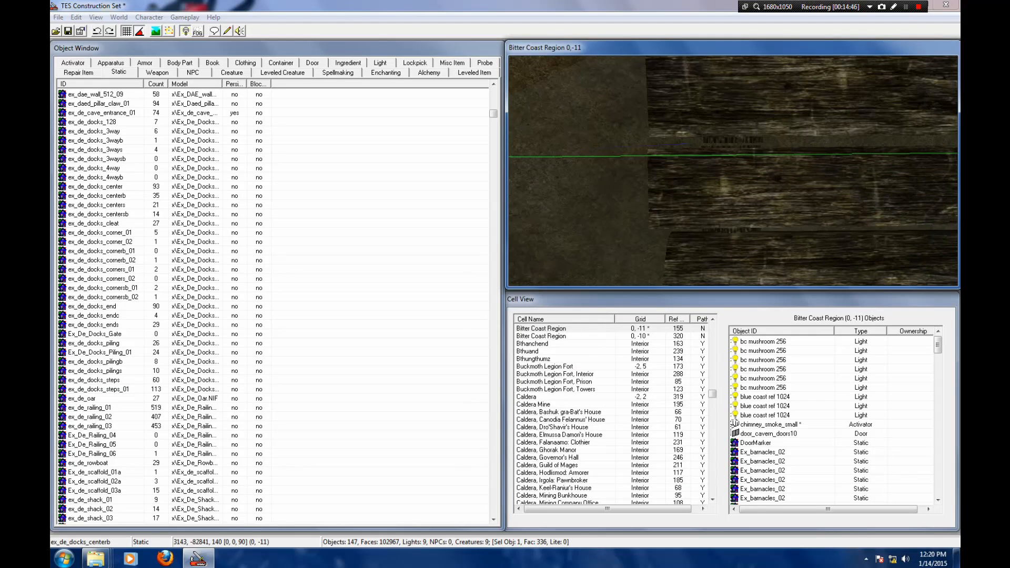
pyautogui.moveTo(733, 171); pyautogui.dragTo(733, 179, button='middle')
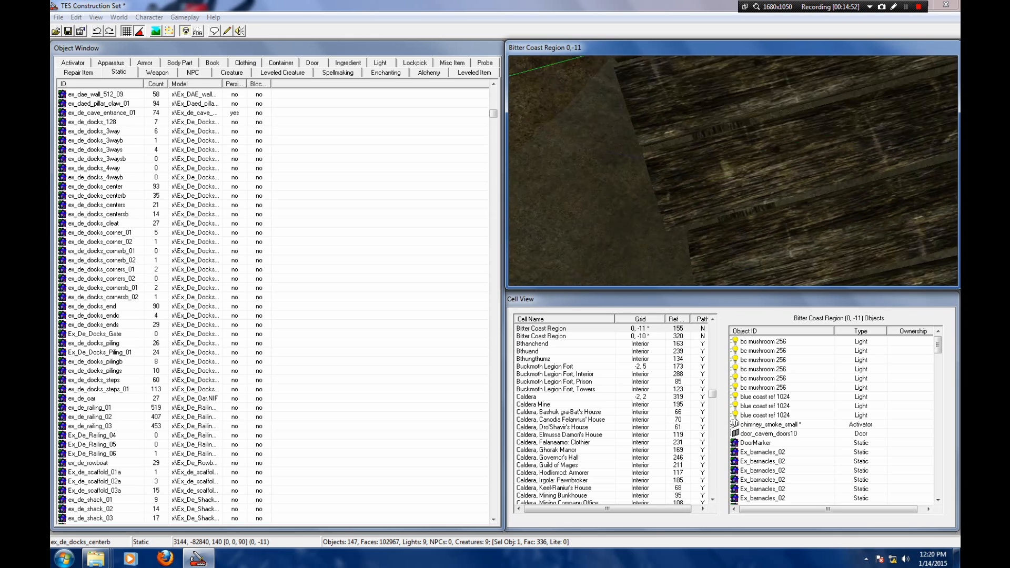
pyautogui.moveTo(733, 170); pyautogui.dragTo(768, 174, button='middle')
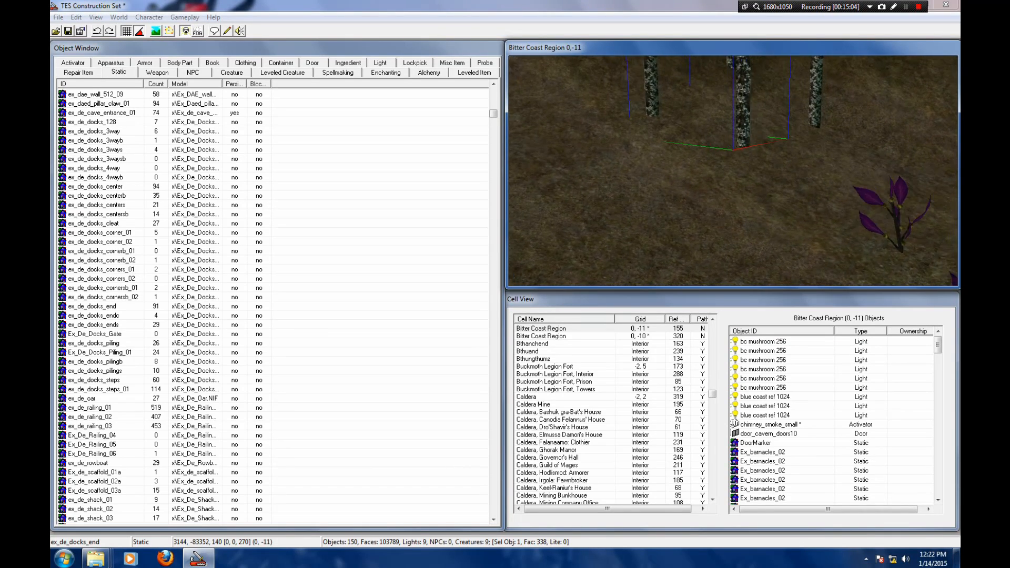
# Step: Look through the terrain_rock_ac, terrain_rock_ai and terrain_rock_bc statics for a rock suited to the dock piling's base
pyautogui.press('shift')
pyautogui.scroll(-3, 733, 171)
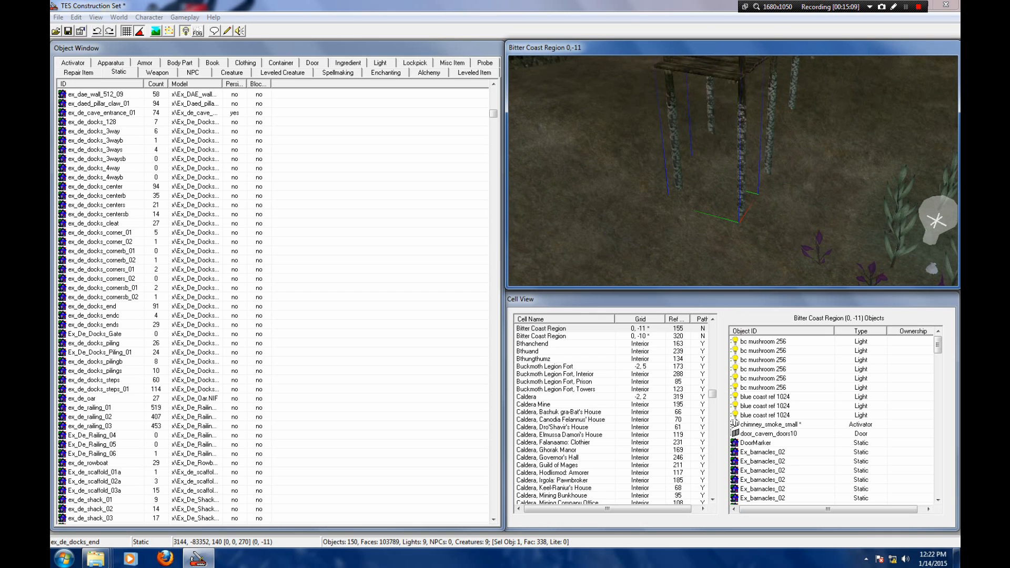
pyautogui.moveTo(494, 114); pyautogui.dragTo(493, 492)
pyautogui.click(94, 333)
pyautogui.scroll(2, 94, 334)
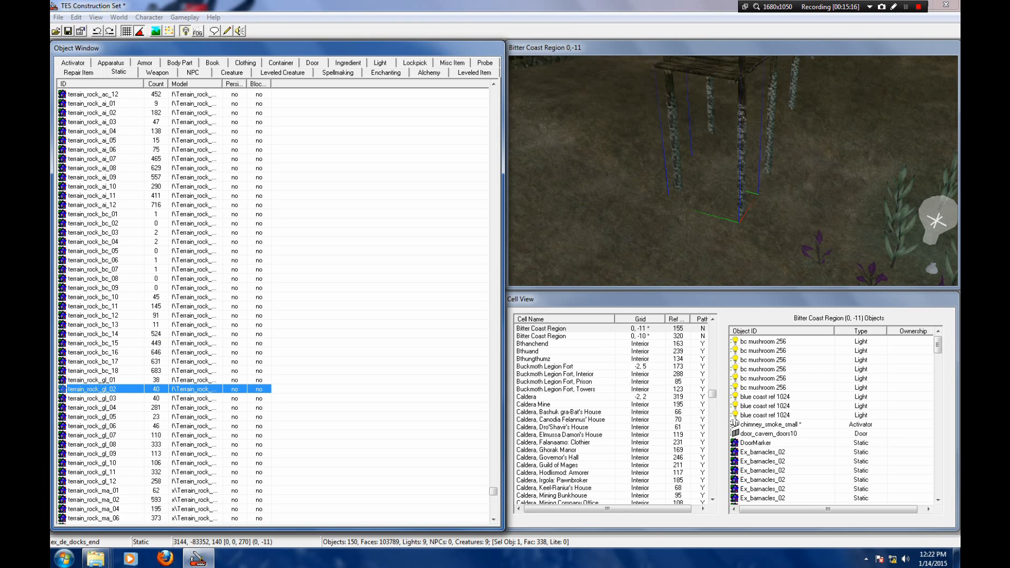
pyautogui.scroll(2, 94, 333)
pyautogui.click(93, 288)
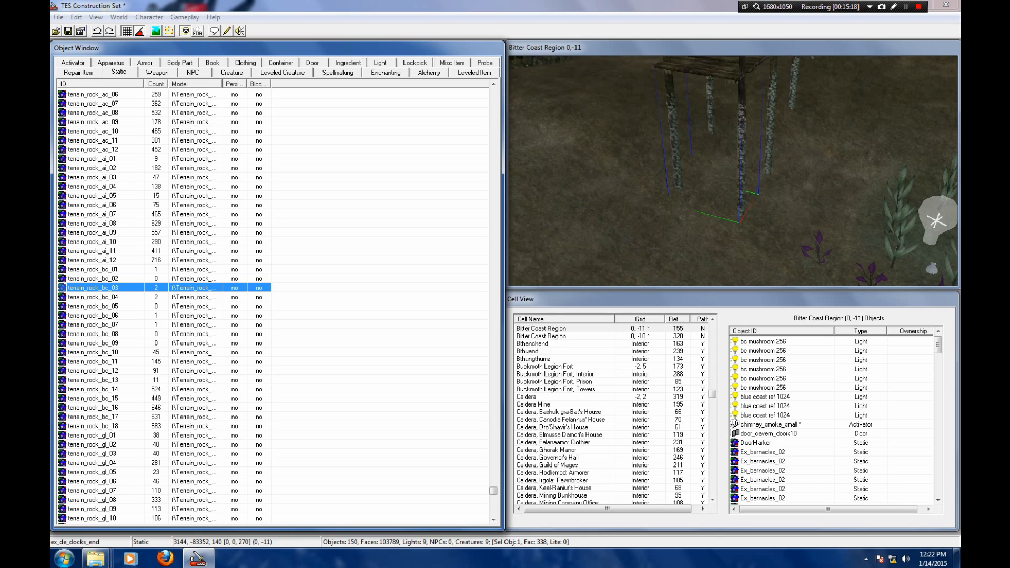
pyautogui.scroll(2, 94, 288)
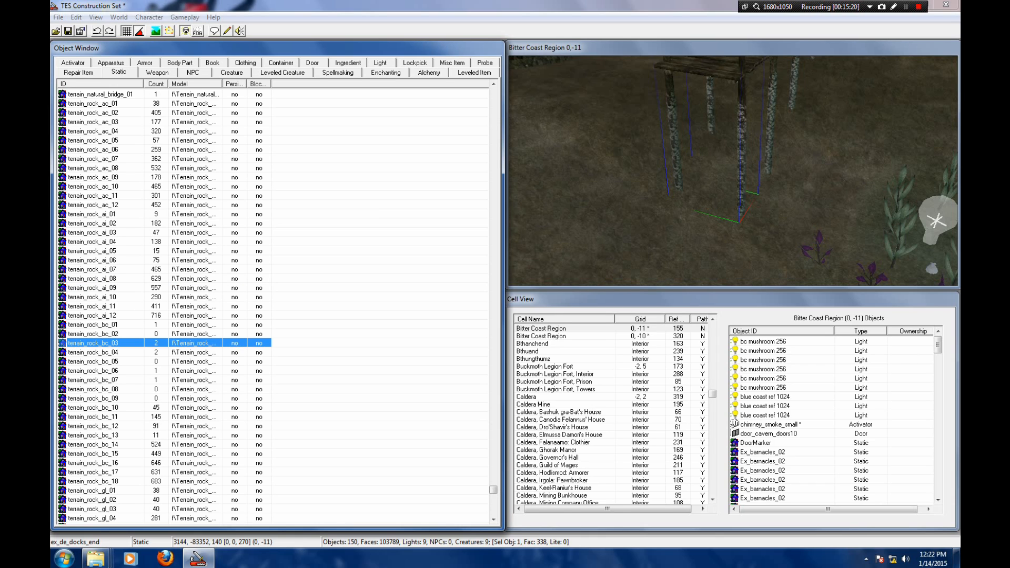
pyautogui.click(94, 187)
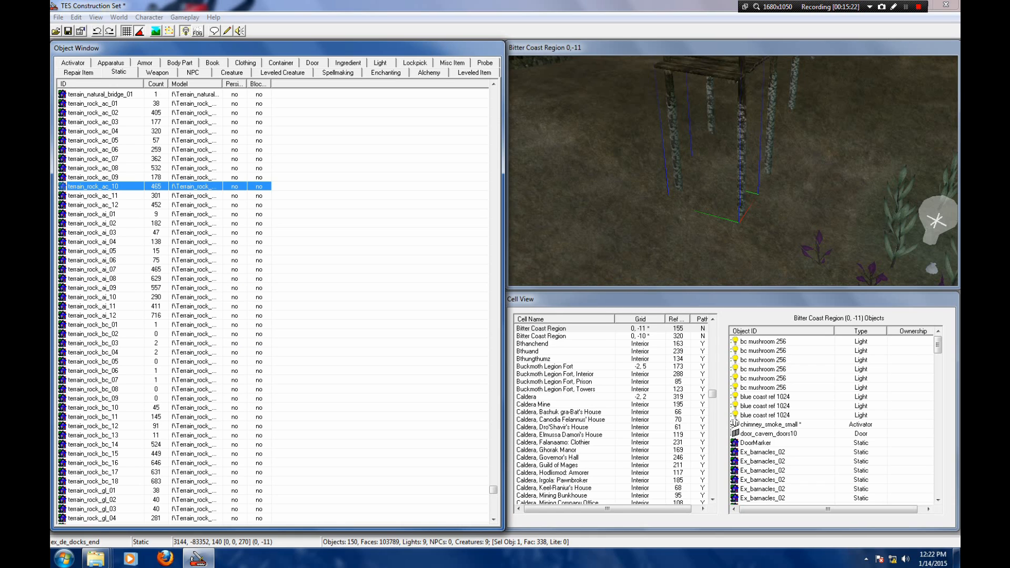
pyautogui.click(93, 168)
pyautogui.click(94, 306)
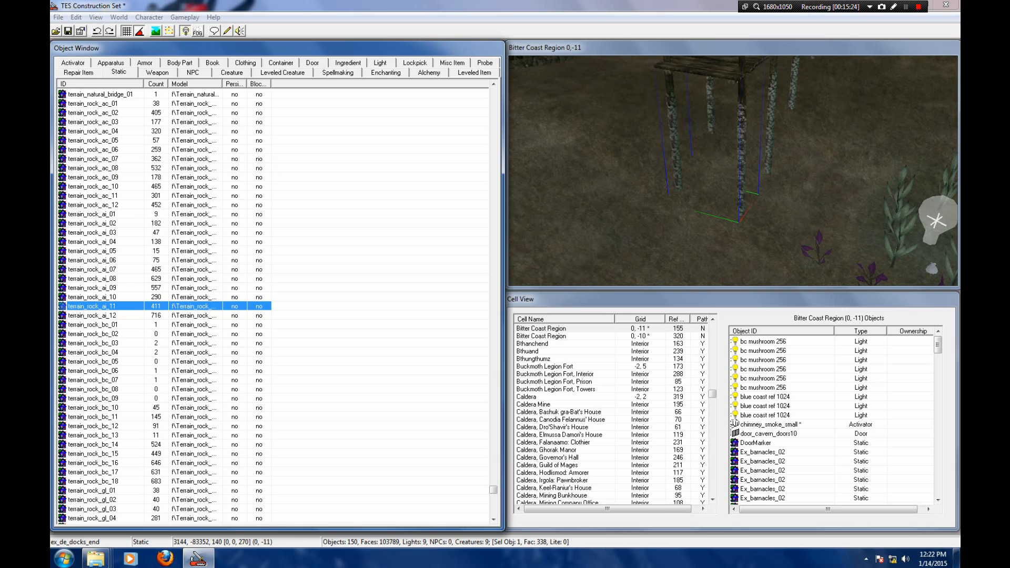
pyautogui.click(93, 324)
pyautogui.scroll(-3, 94, 324)
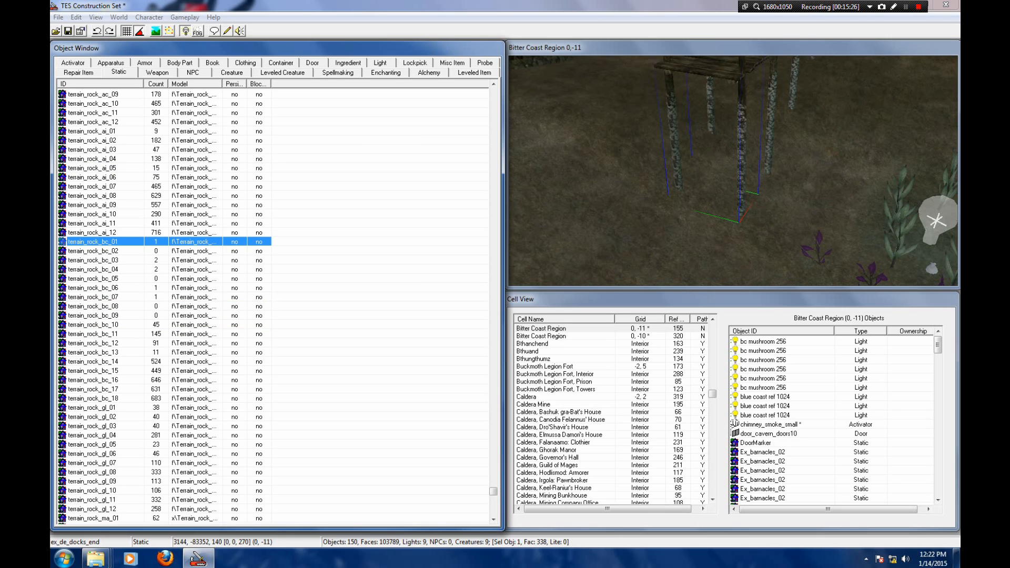
pyautogui.click(94, 306)
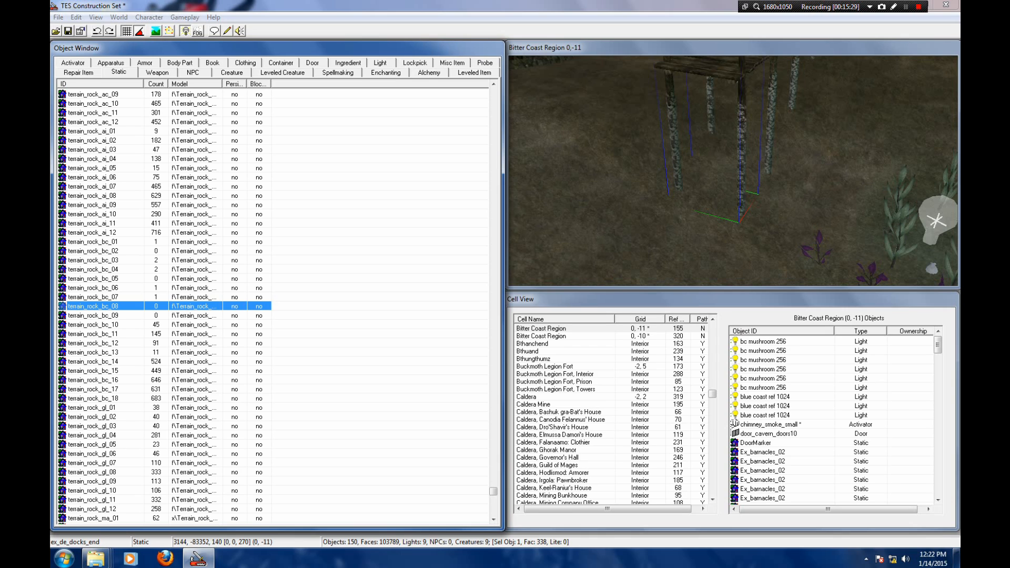
pyautogui.click(94, 288)
pyautogui.click(93, 270)
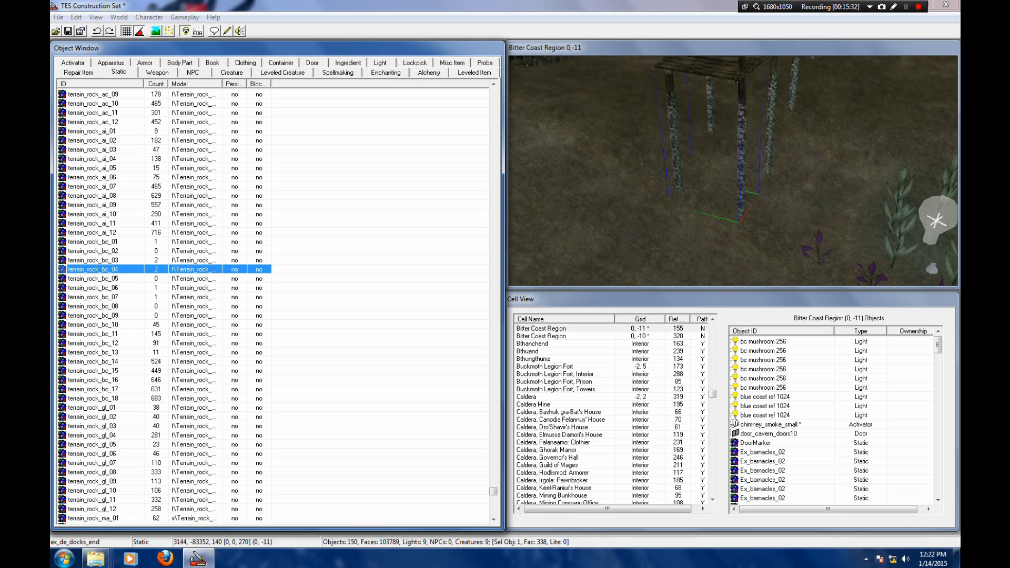
# Step: Place a terrain_rock_bc_11 static at the base of an outer dock end piling, at about 3237, -83317
pyautogui.click(93, 334)
pyautogui.moveTo(93, 334); pyautogui.dragTo(745, 129)
pyautogui.keyDown('shift'); pyautogui.moveTo(745, 129); pyautogui.dragTo(715, 190, button='middle'); pyautogui.keyUp('shift')
pyautogui.scroll(-6, 736, 174)
pyautogui.moveTo(716, 189); pyautogui.dragTo(769, 183)
pyautogui.moveTo(769, 184); pyautogui.dragTo(759, 158, button='middle')
# Step: Sink the terrain_rock_bc_11 rock around the piling to a Z position of about -398, at about 3242, -83328
pyautogui.scroll(5, 760, 178)
pyautogui.scroll(5, 748, 168)
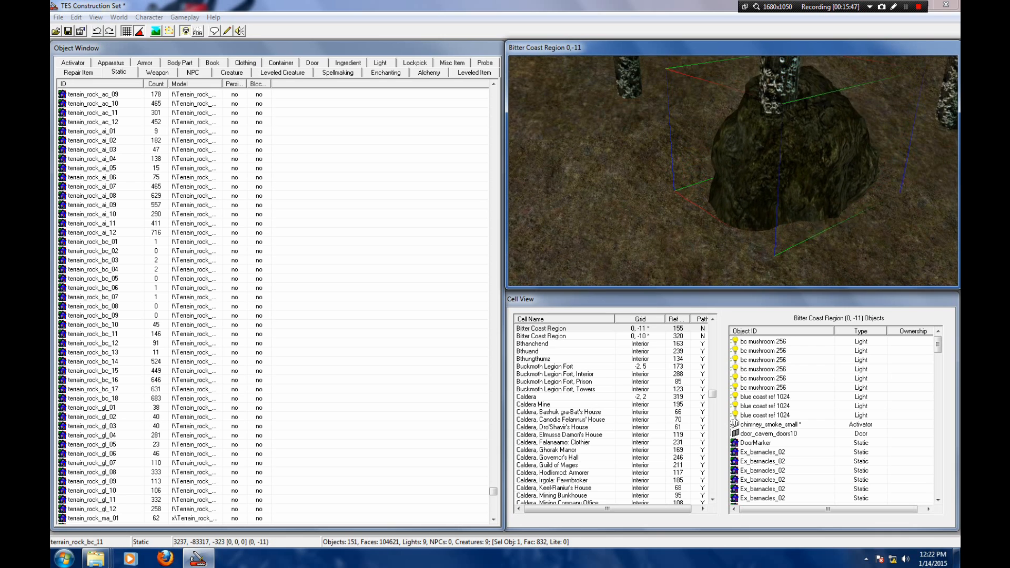
pyautogui.moveTo(776, 185); pyautogui.dragTo(775, 214)
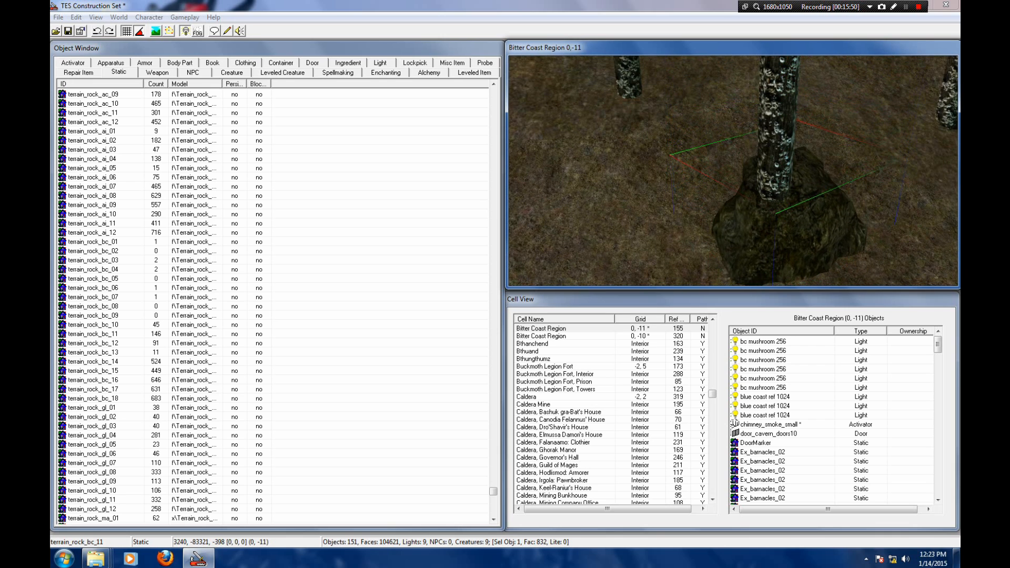
pyautogui.scroll(-5, 733, 171)
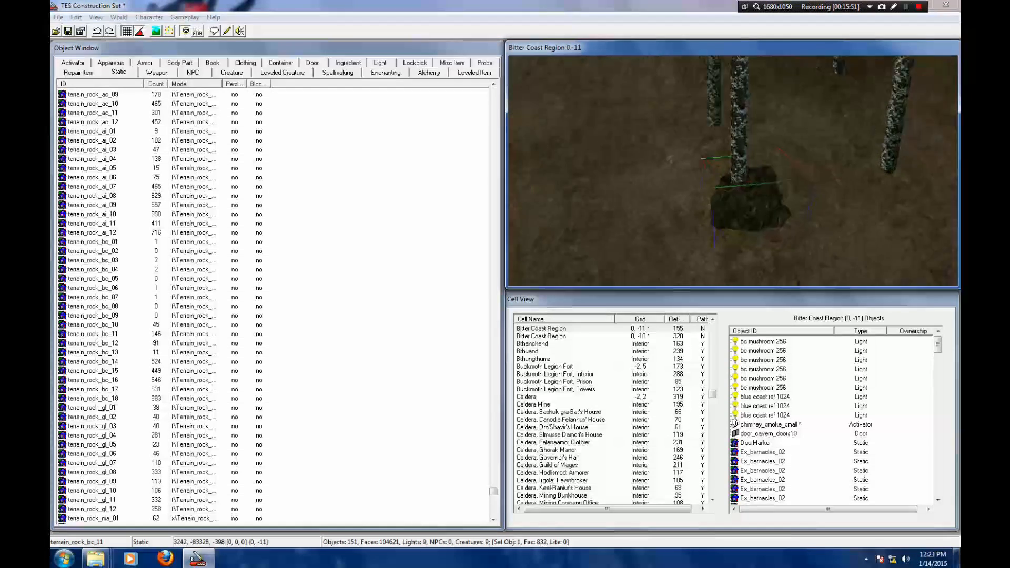
# Step: Duplicate the terrain_rock_bc_11 rock, move the copy to the next piling at about 3260, -83116, and rotate it to 45 degrees
pyautogui.keyDown('shift'); pyautogui.moveTo(758, 184); pyautogui.dragTo(629, 208, button='middle'); pyautogui.keyUp('shift')
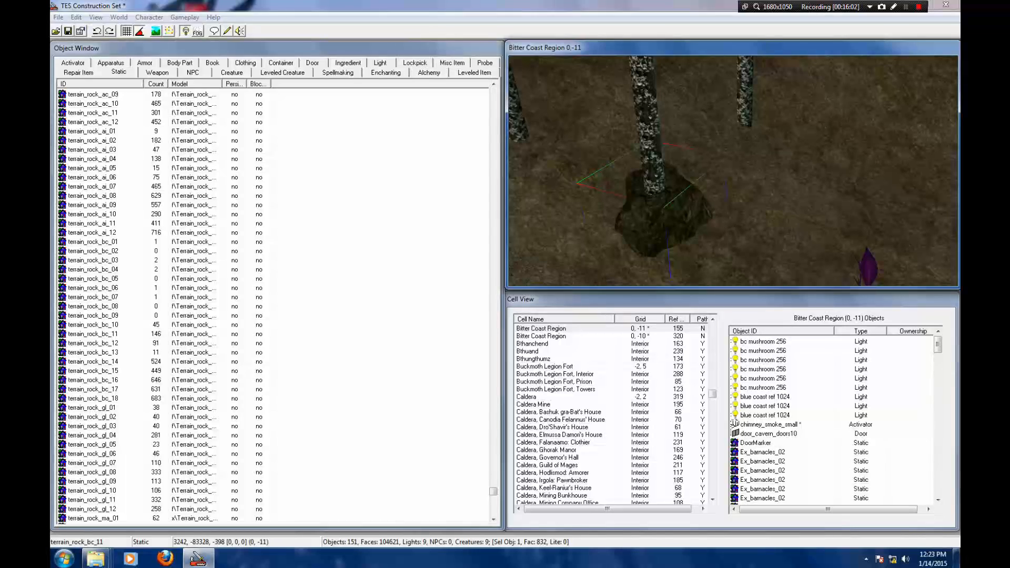
pyautogui.click(75, 17)
pyautogui.click(104, 70)
pyautogui.click(75, 17)
pyautogui.click(105, 94)
pyautogui.moveTo(679, 196); pyautogui.dragTo(746, 124)
pyautogui.moveTo(746, 123); pyautogui.dragTo(758, 124, button='right')
pyautogui.press('shift')
pyautogui.scroll(-5, 758, 124)
pyautogui.moveTo(758, 124); pyautogui.dragTo(863, 223, button='middle')
pyautogui.press('shift')
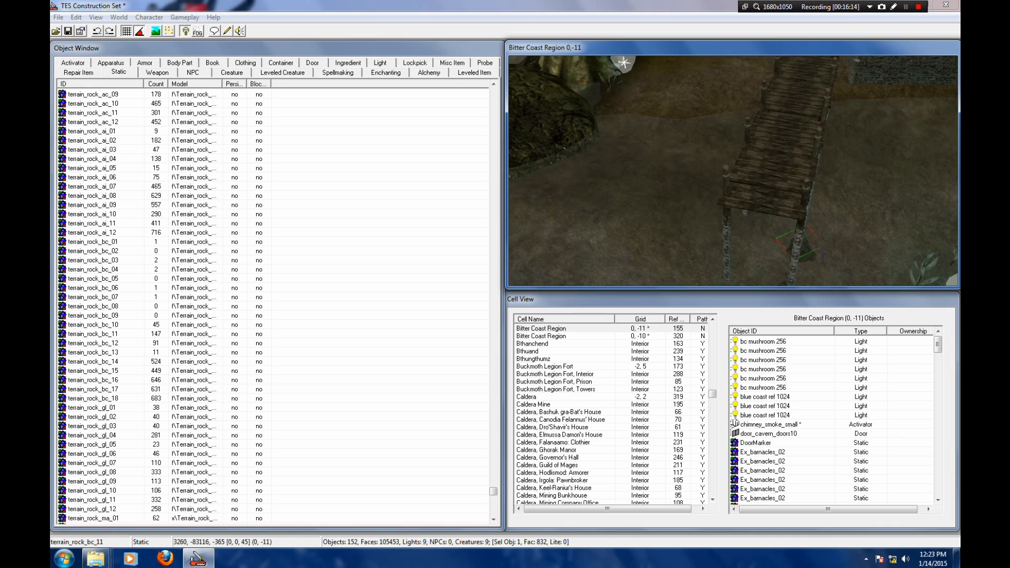
# Step: Place an ex_de_rowboat static at the outer end of the dock and rotate it to 90 degrees
pyautogui.moveTo(493, 491); pyautogui.dragTo(493, 154)
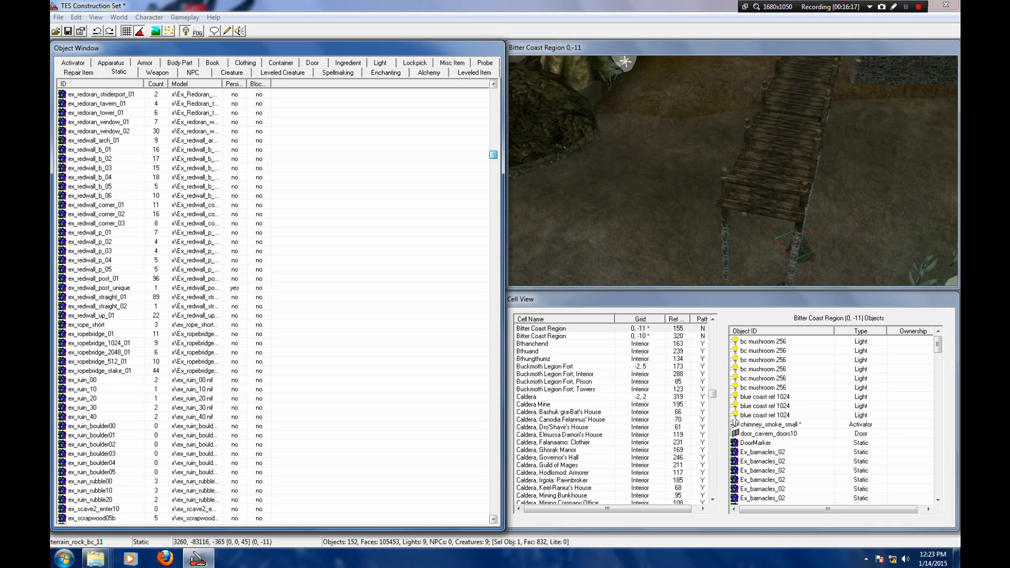
pyautogui.moveTo(493, 155); pyautogui.dragTo(493, 115)
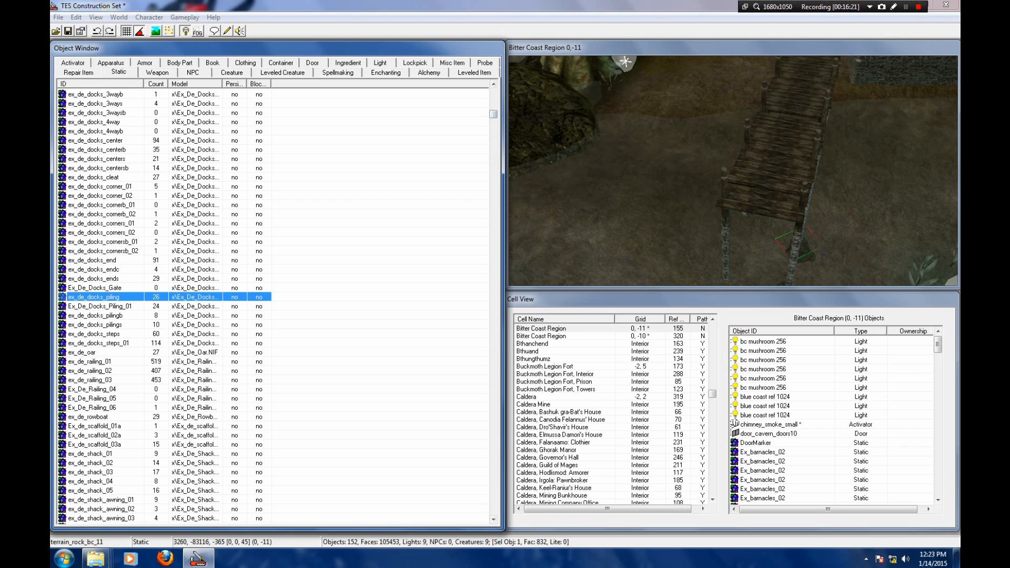
pyautogui.click(88, 296)
pyautogui.scroll(-2, 88, 296)
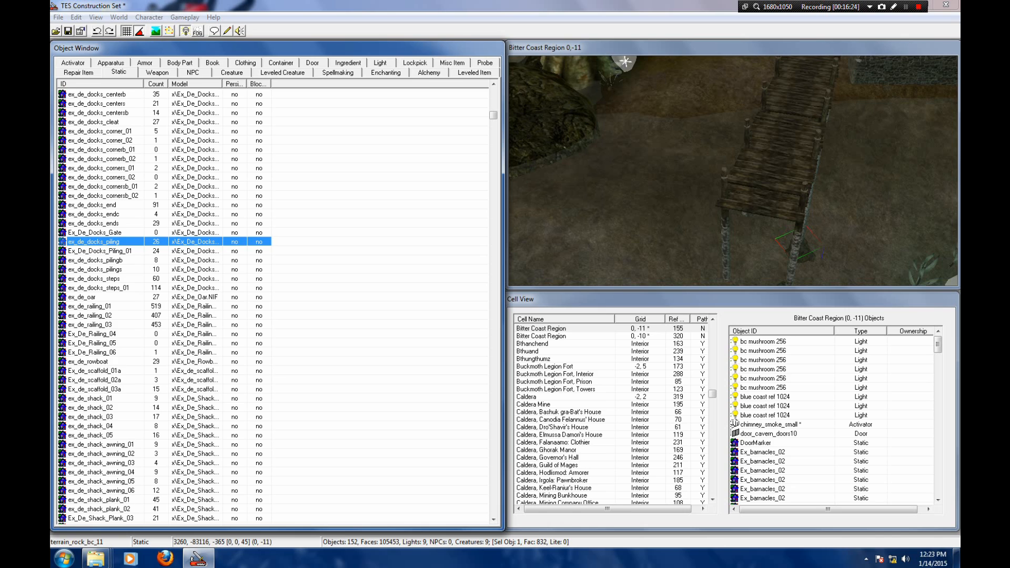
pyautogui.click(88, 362)
pyautogui.moveTo(88, 361); pyautogui.dragTo(742, 168)
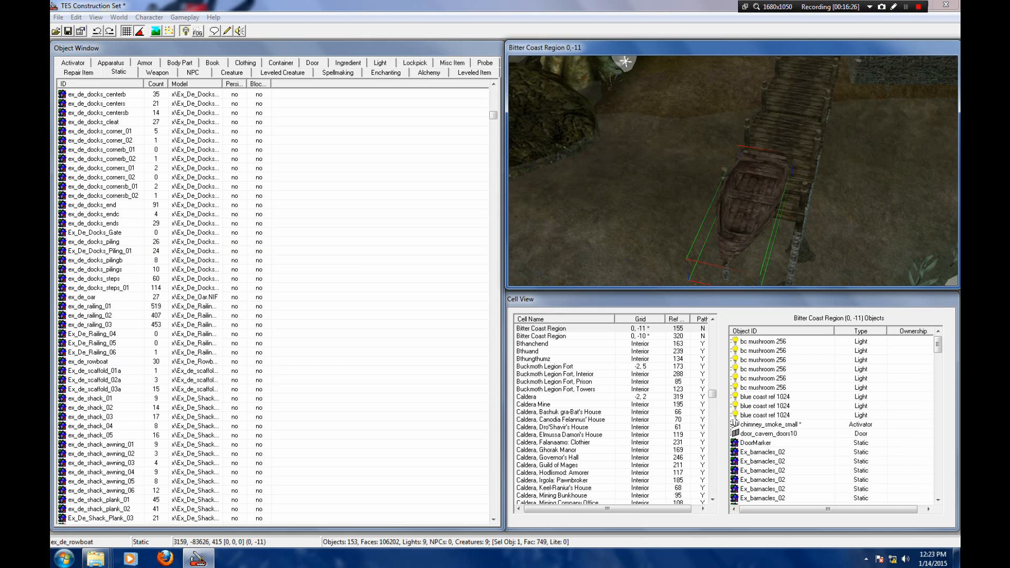
pyautogui.moveTo(742, 158); pyautogui.dragTo(784, 158, button='right')
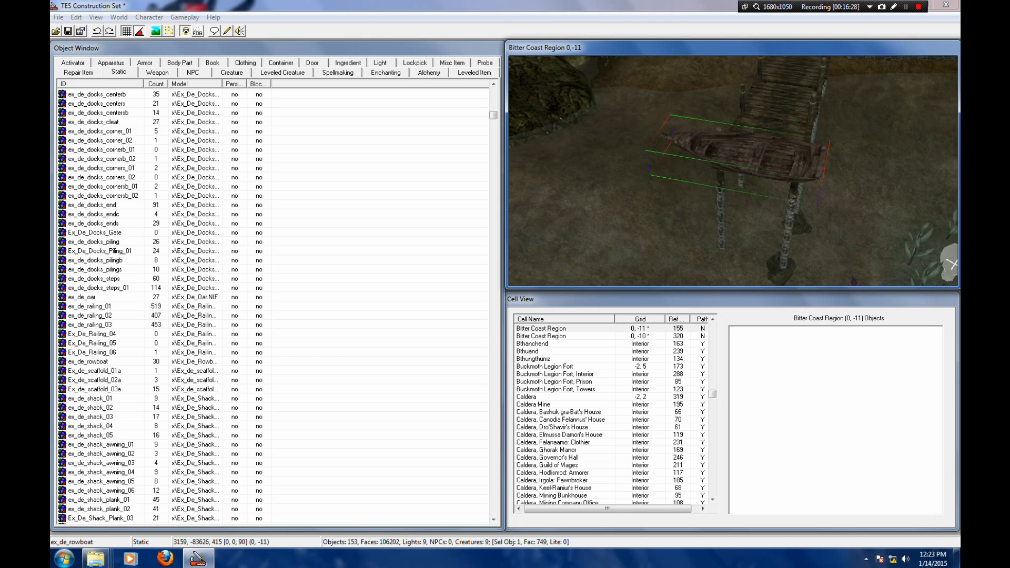
# Step: Lower the rowboat to a Z position of about 10 and move it in front of the dock end, at about 3135, -83467
pyautogui.moveTo(742, 155); pyautogui.dragTo(741, 238)
pyautogui.scroll(2, 741, 239)
pyautogui.moveTo(741, 239); pyautogui.dragTo(722, 198, button='middle')
pyautogui.moveTo(722, 198); pyautogui.dragTo(722, 189)
pyautogui.moveTo(723, 190)
pyautogui.keyDown('shift'); pyautogui.mouseDown(button='middle')
pyautogui.moveTo(729, 150)
pyautogui.moveTo(733, 191)
pyautogui.mouseUp(button='middle'); pyautogui.keyUp('shift')
pyautogui.moveTo(732, 210); pyautogui.dragTo(732, 203)
pyautogui.keyDown('shift'); pyautogui.moveTo(732, 203); pyautogui.dragTo(697, 180, button='middle'); pyautogui.keyUp('shift')
pyautogui.press('shift')
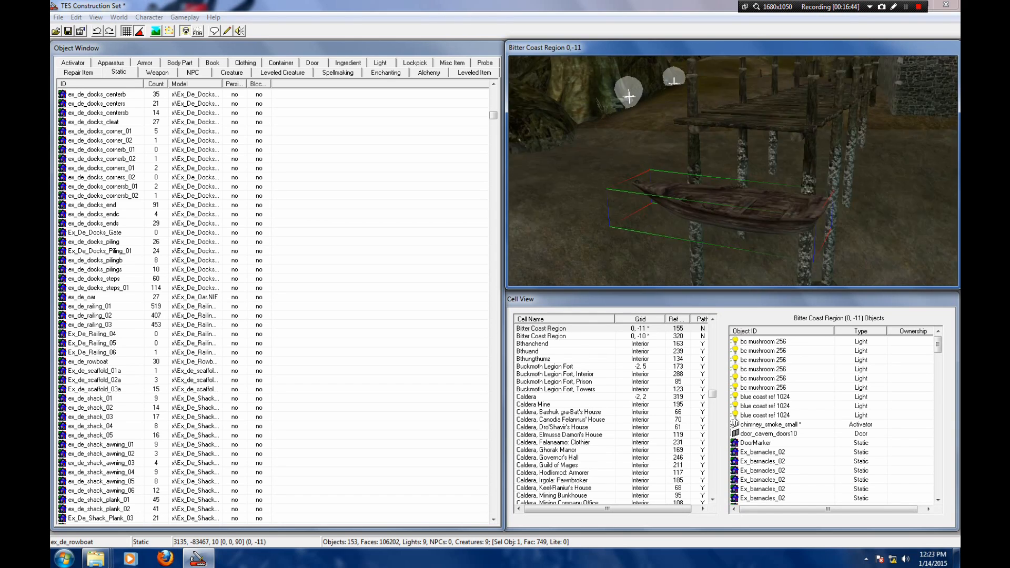
# Step: Place an ex_de_oar static over the rowboat and rotate it to 255 degrees
pyautogui.press('shift')
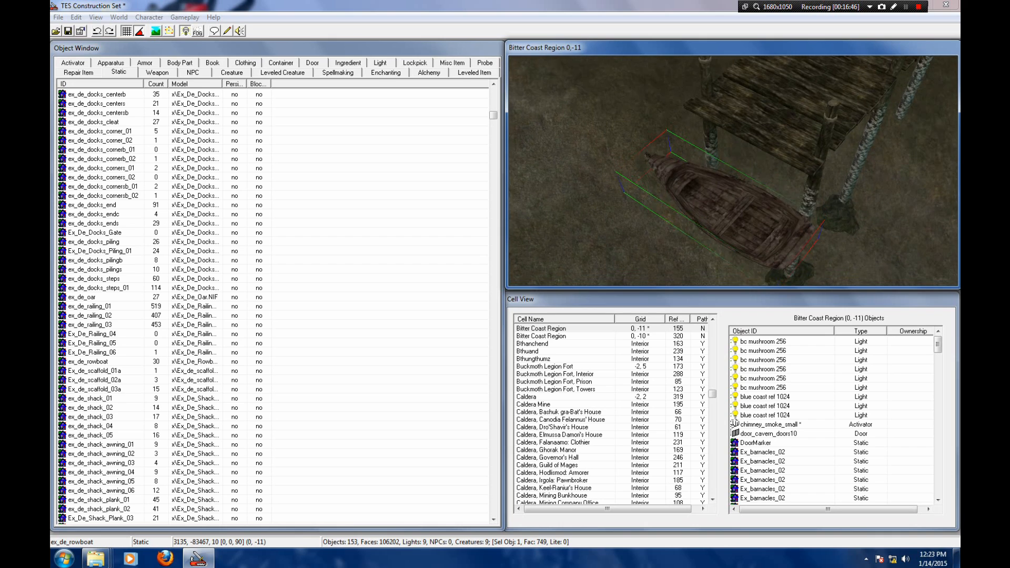
pyautogui.press('shift')
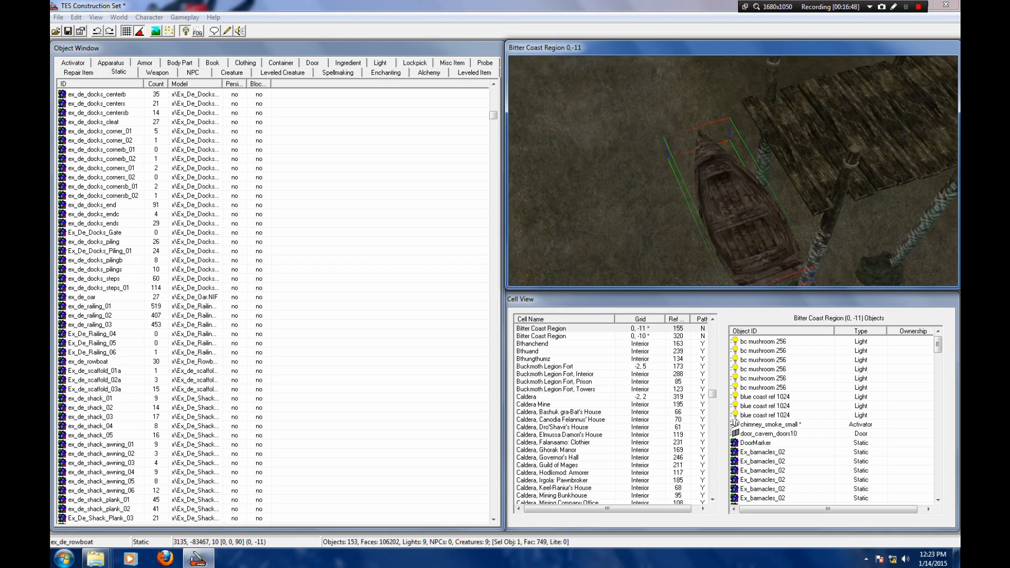
pyautogui.click(94, 224)
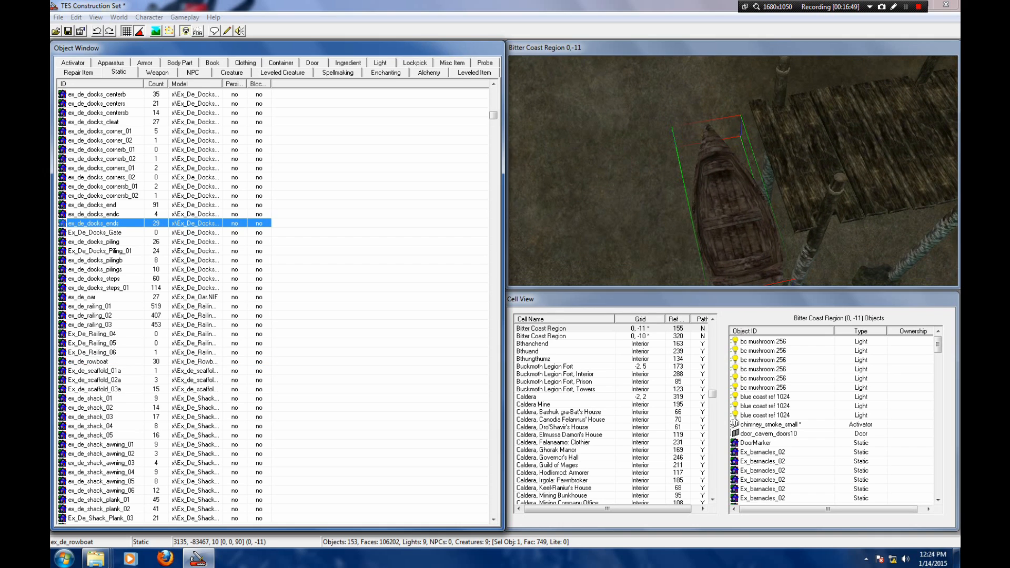
pyautogui.click(82, 298)
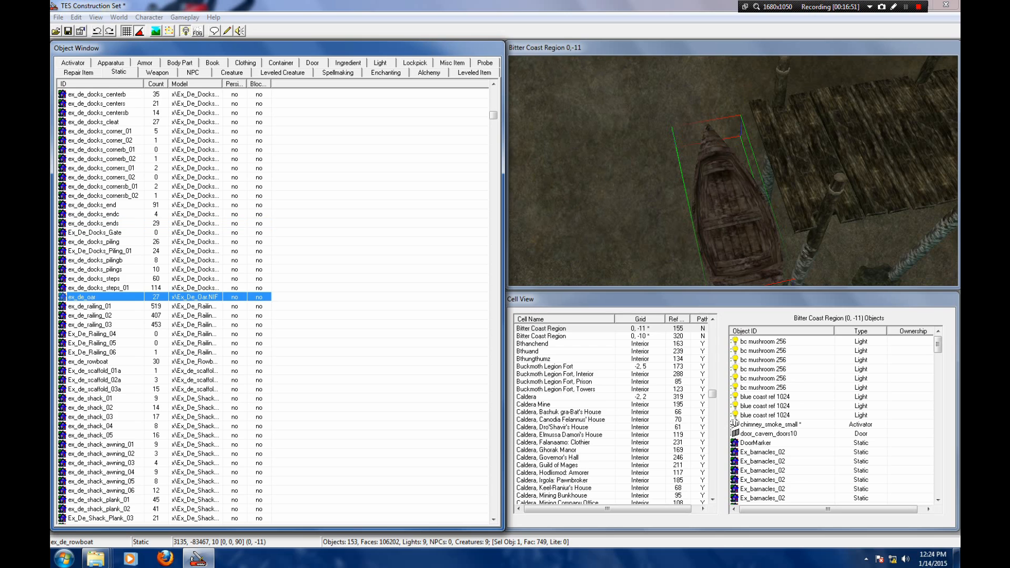
pyautogui.moveTo(82, 298); pyautogui.dragTo(702, 167)
pyautogui.moveTo(703, 167); pyautogui.dragTo(724, 167, button='right')
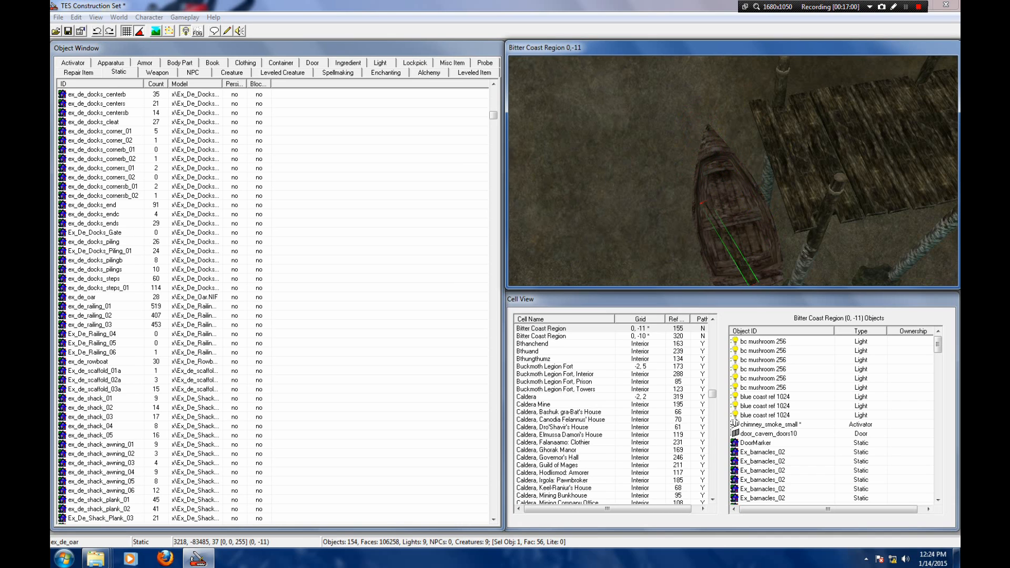
# Step: Lay the oar inside the rowboat at about 3183, -83456 with a Z position of about 20
pyautogui.moveTo(732, 202); pyautogui.dragTo(744, 170, button='middle')
pyautogui.scroll(5, 744, 170)
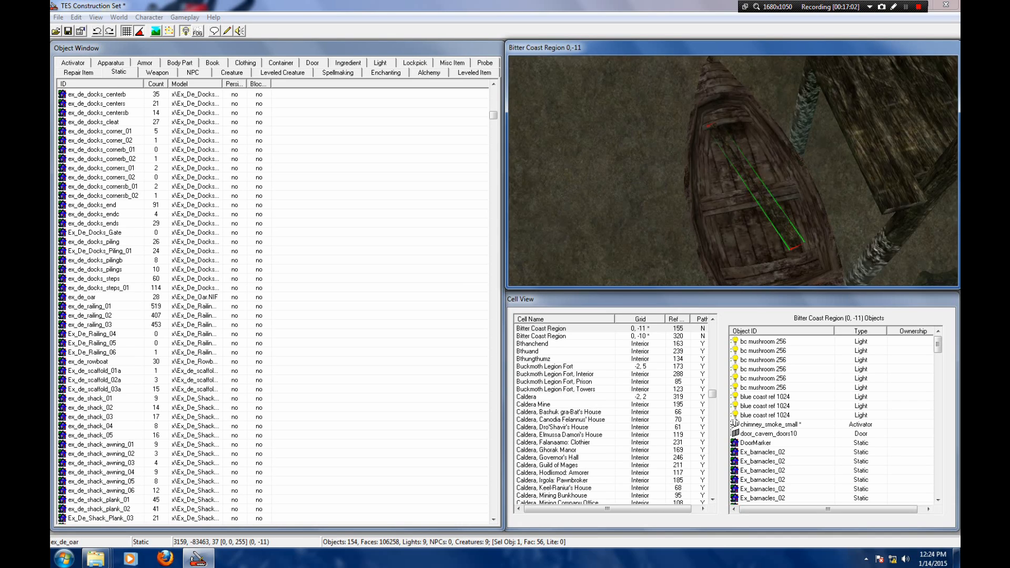
pyautogui.moveTo(750, 118); pyautogui.dragTo(773, 162)
pyautogui.keyDown('shift'); pyautogui.moveTo(772, 162); pyautogui.dragTo(752, 190, button='middle'); pyautogui.keyUp('shift')
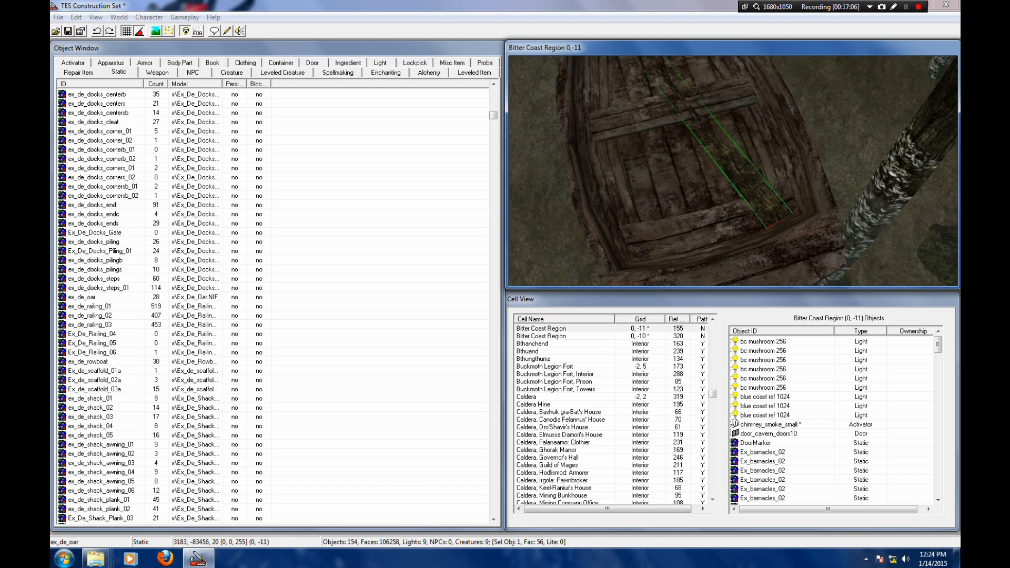
# Step: Duplicate the oar, move the copy alongside the first at about 3179, -83489, and rotate it to 270 degrees
pyautogui.click(77, 18)
pyautogui.click(104, 70)
pyautogui.click(76, 17)
pyautogui.click(105, 94)
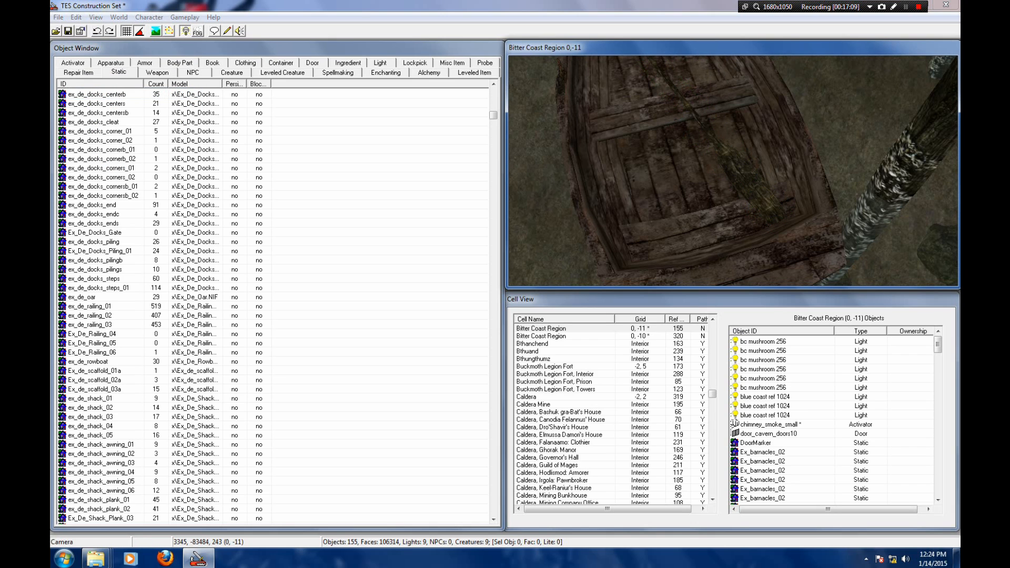
pyautogui.moveTo(745, 179); pyautogui.dragTo(689, 189)
pyautogui.moveTo(689, 188); pyautogui.dragTo(664, 191, button='right')
# Step: Place an ex_de_docks_cleat static on the dock end's outer planks, at about 3150, -83375, with Z about 164
pyautogui.moveTo(664, 174); pyautogui.dragTo(664, 276, button='middle')
pyautogui.moveTo(737, 168); pyautogui.dragTo(726, 195, button='middle')
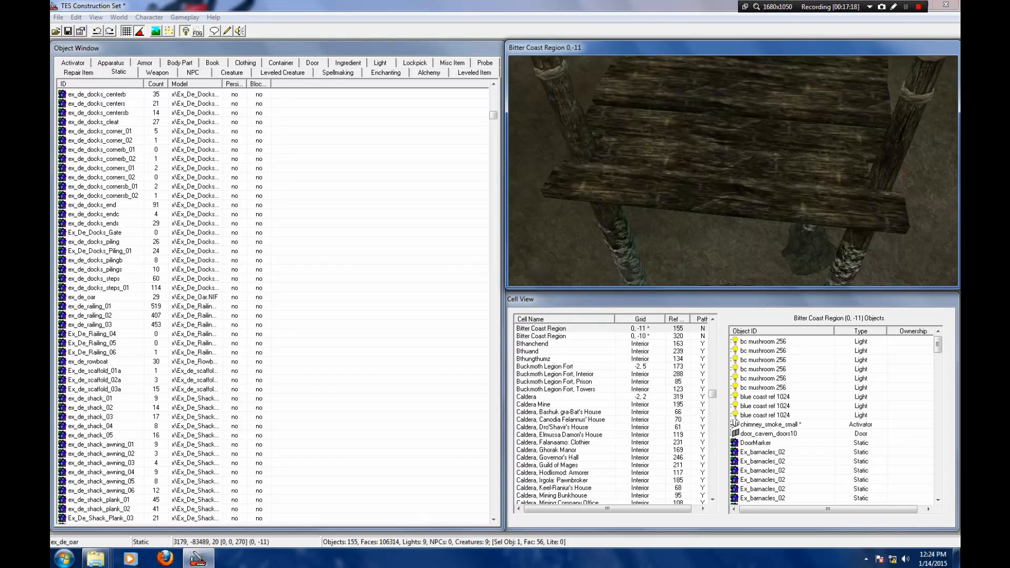
pyautogui.click(100, 251)
pyautogui.scroll(-2, 100, 251)
pyautogui.scroll(1, 165, 306)
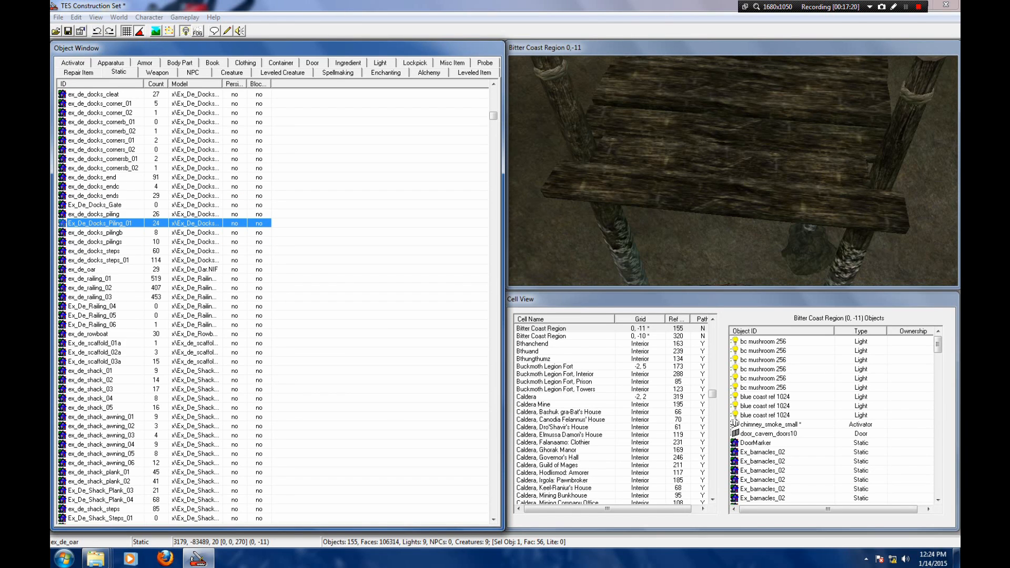
pyautogui.scroll(1, 165, 307)
pyautogui.click(94, 122)
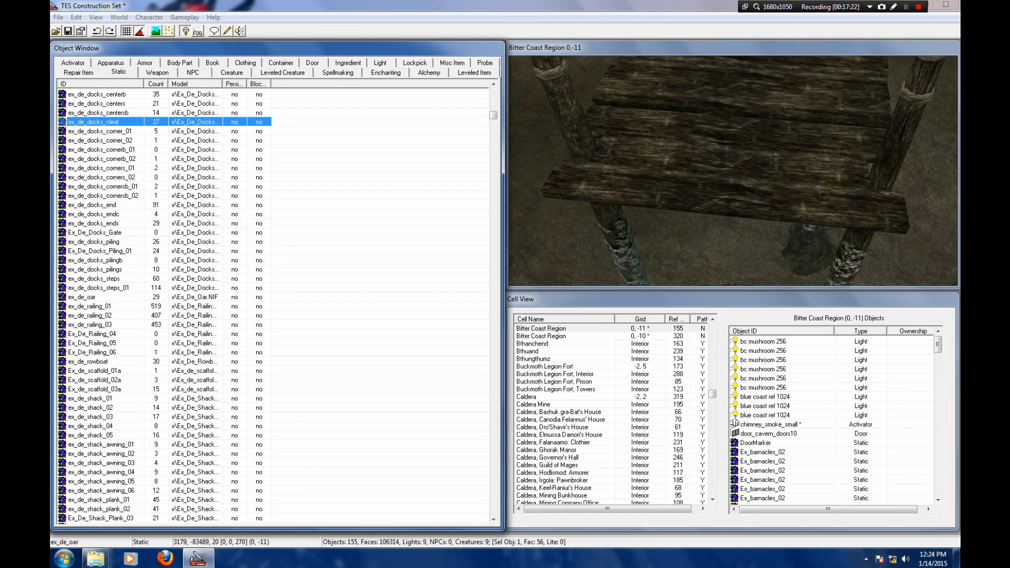
pyautogui.moveTo(94, 122); pyautogui.dragTo(712, 186)
pyautogui.moveTo(712, 187)
pyautogui.keyDown('shift'); pyautogui.mouseDown(button='middle')
pyautogui.moveTo(737, 182)
pyautogui.moveTo(714, 184)
pyautogui.mouseUp(button='middle'); pyautogui.keyUp('shift')
pyautogui.moveTo(714, 184); pyautogui.dragTo(728, 172)
# Step: Select the ex_de_docks_steps_01 piece beside the house and examine the whole house and dock from a distance
pyautogui.keyDown('shift'); pyautogui.moveTo(730, 173); pyautogui.dragTo(818, 163, button='middle'); pyautogui.keyUp('shift')
pyautogui.scroll(-5, 734, 171)
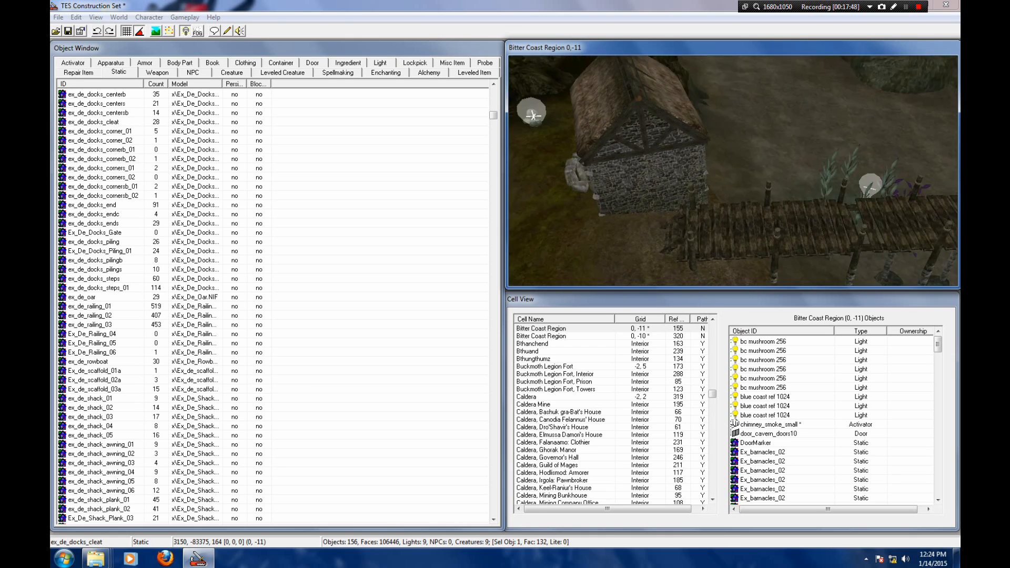
pyautogui.press('d')
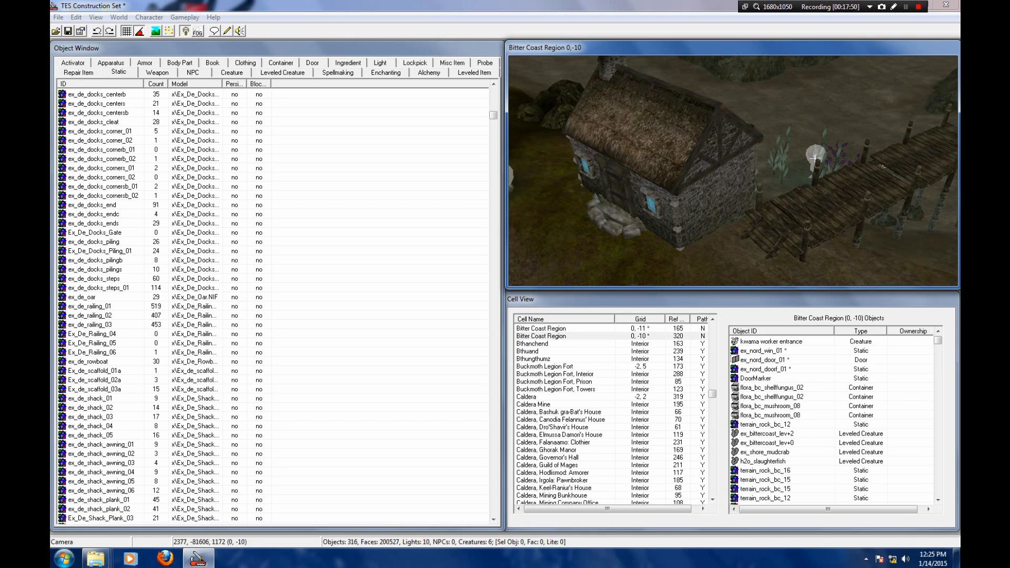
pyautogui.click(771, 235)
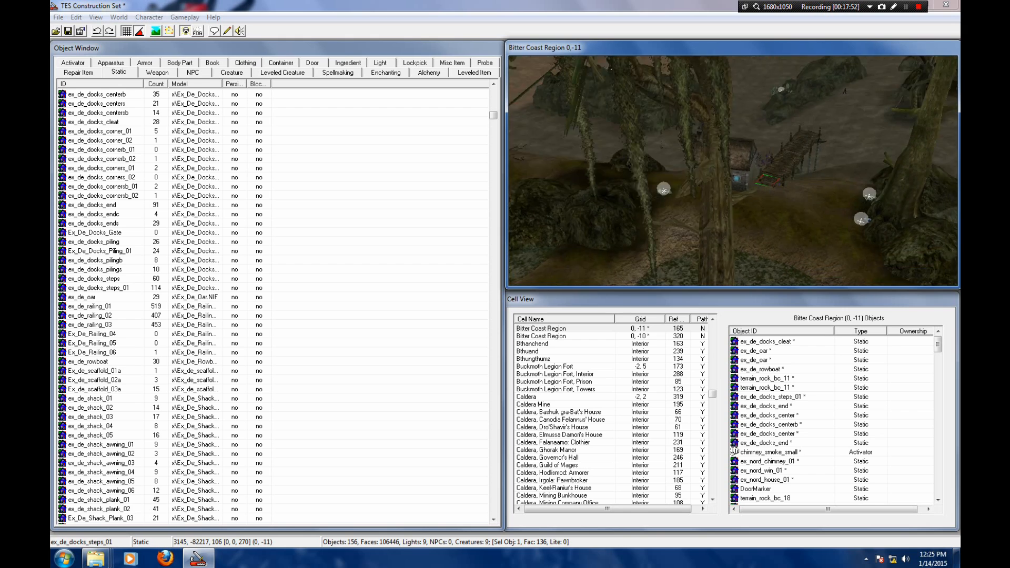
pyautogui.scroll(5, 733, 171)
pyautogui.press('shift')
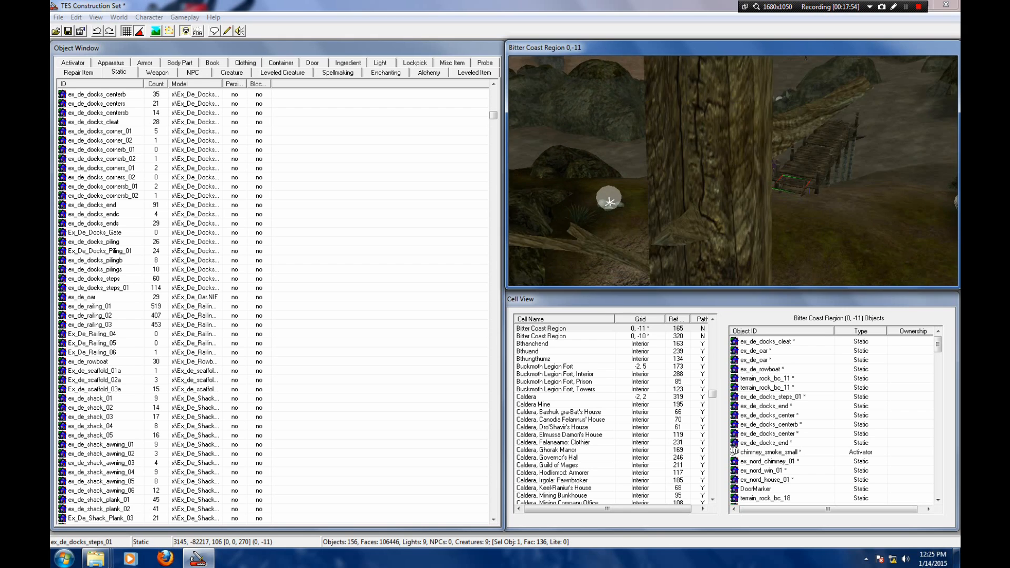
# Step: Place a crate_01_armor_fur container on the dock planks at the end nearest the house
pyautogui.press('shift')
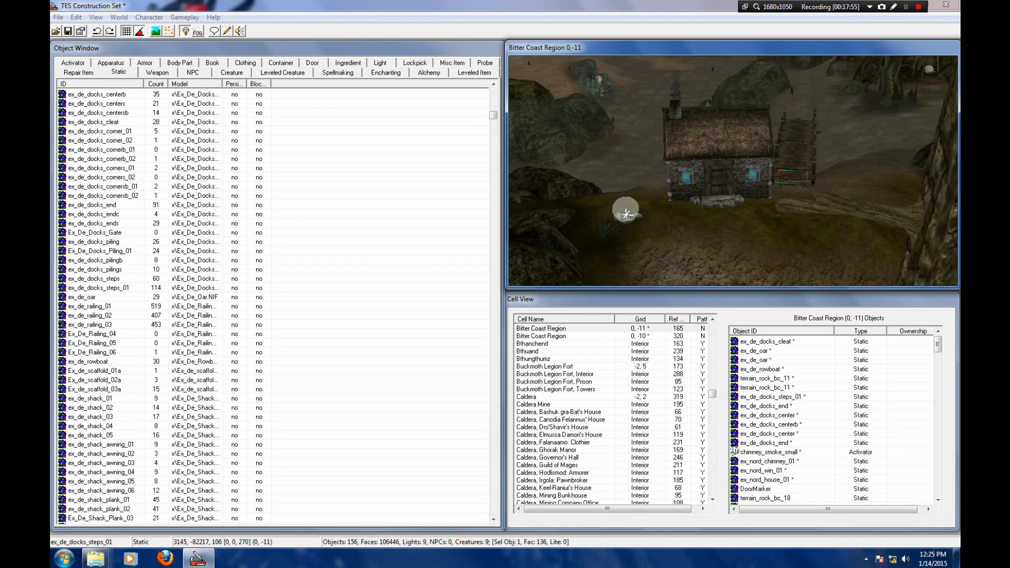
pyautogui.press('shift')
pyautogui.scroll(5, 733, 171)
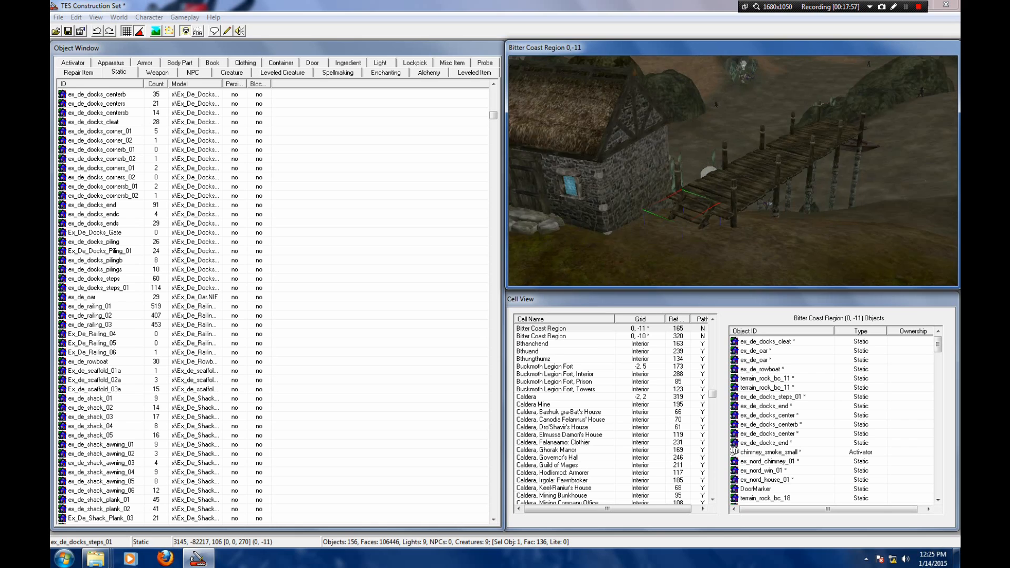
pyautogui.press('shift')
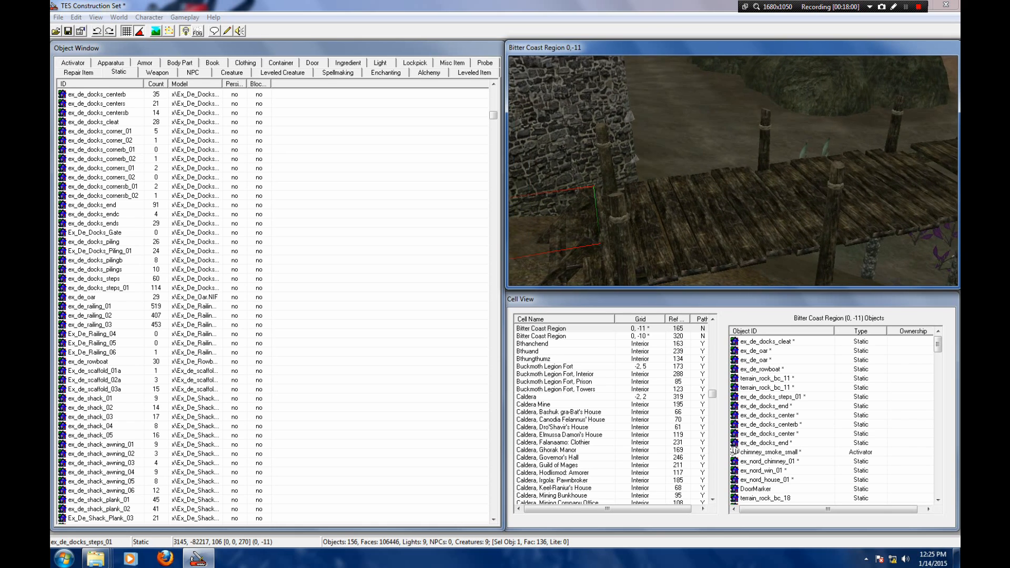
pyautogui.scroll(3, 733, 171)
pyautogui.press('shift')
pyautogui.click(281, 63)
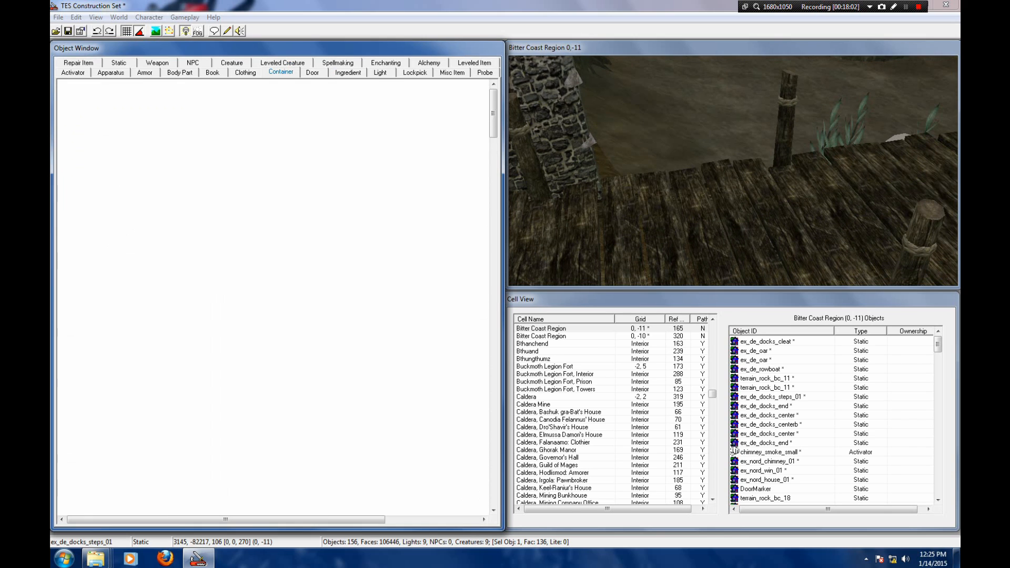
pyautogui.moveTo(493, 399); pyautogui.dragTo(493, 235)
pyautogui.click(389, 307)
pyautogui.scroll(-7, 390, 306)
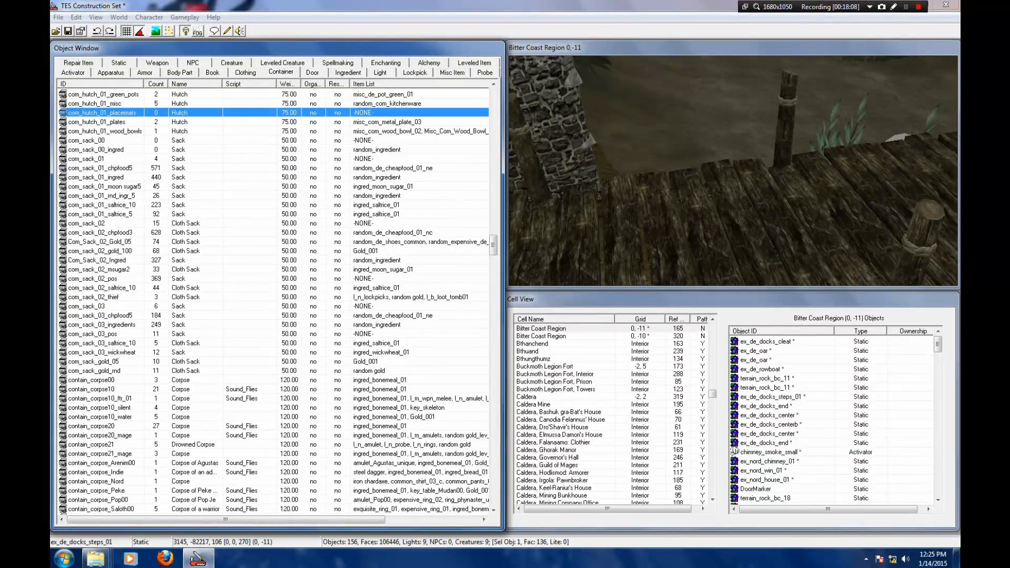
pyautogui.scroll(-15, 274, 300)
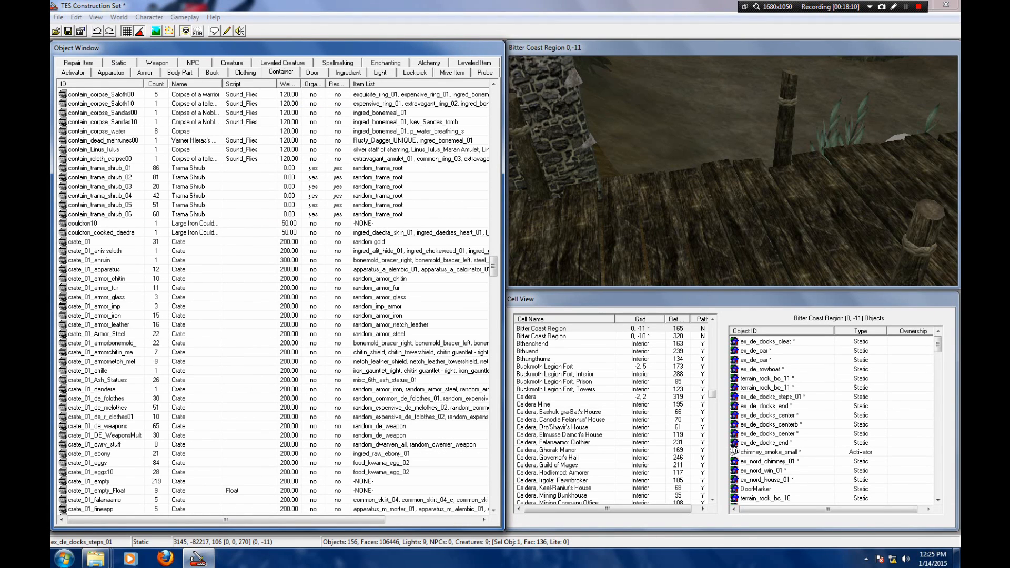
pyautogui.click(274, 353)
pyautogui.click(105, 325)
pyautogui.click(105, 288)
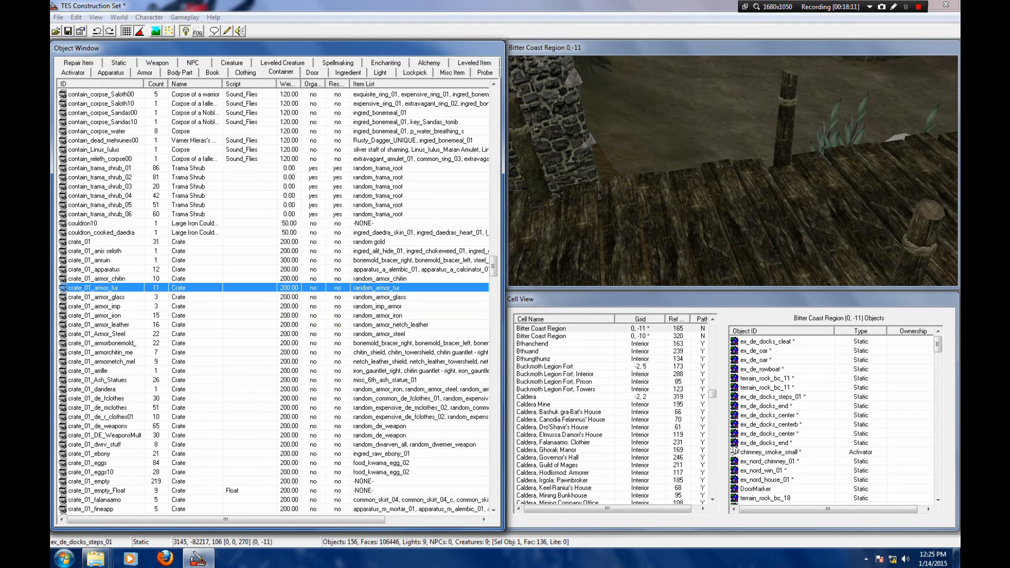
pyautogui.moveTo(105, 288); pyautogui.dragTo(662, 161)
# Step: Position the crate beside the house wall at about 3235, -82434, with Z about 188
pyautogui.press('shift')
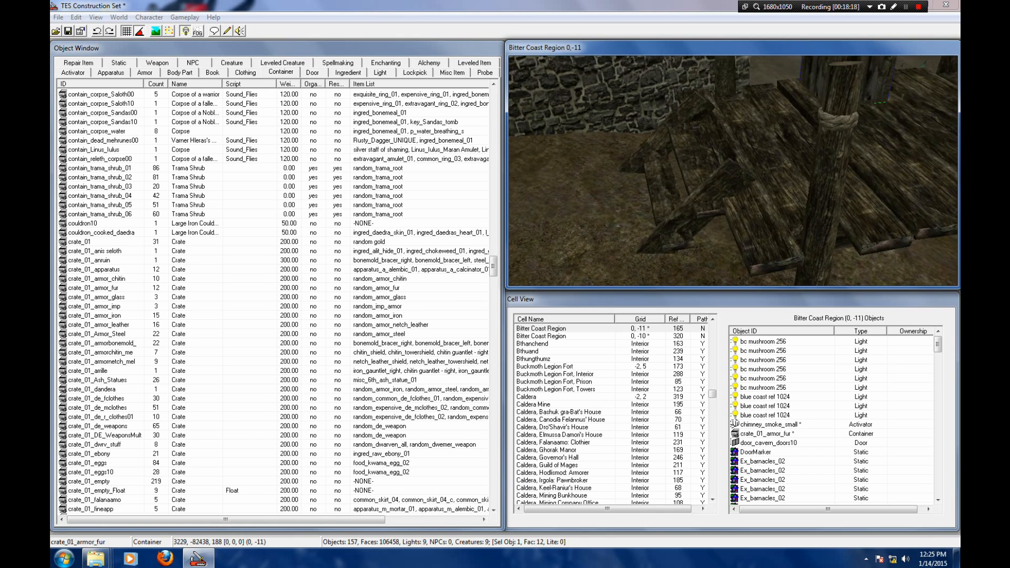
pyautogui.press('shift')
pyautogui.moveTo(747, 168); pyautogui.dragTo(732, 167)
pyautogui.press('shift')
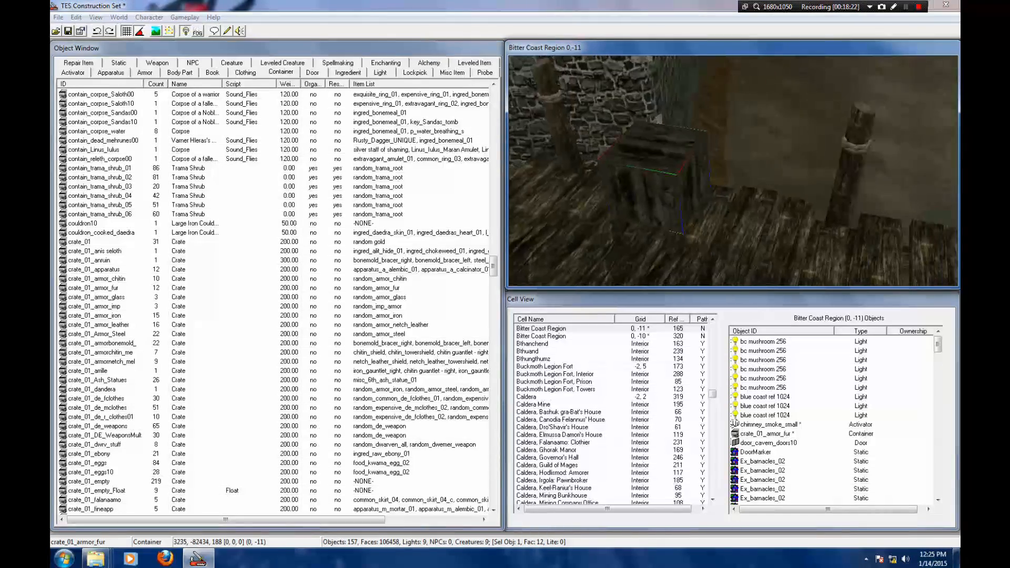
pyautogui.press('shift')
# Step: Place a barrel_02_Ingred container next to the crate on the dock, at about 3238, -82505, with Z about 219
pyautogui.moveTo(493, 267); pyautogui.dragTo(493, 104)
pyautogui.click(87, 224)
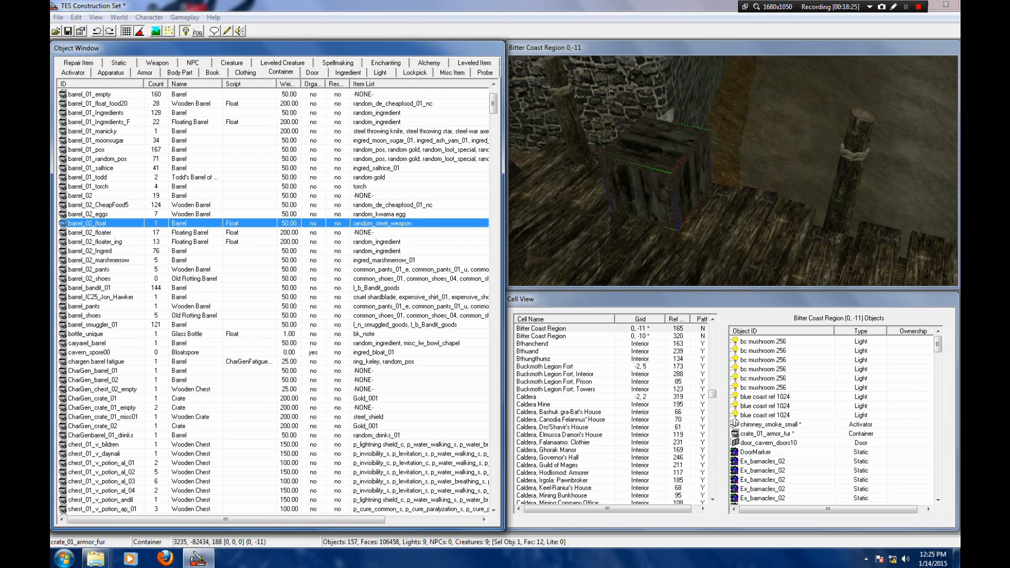
pyautogui.click(89, 279)
pyautogui.click(89, 251)
pyautogui.moveTo(90, 251); pyautogui.dragTo(749, 169)
pyautogui.moveTo(749, 169)
pyautogui.keyDown('shift'); pyautogui.mouseDown(button='middle')
pyautogui.moveTo(813, 169)
pyautogui.moveTo(742, 171)
pyautogui.mouseUp(button='middle'); pyautogui.keyUp('shift')
# Step: Place a com_sack_01_chpfood5 sack over the crate at about 3238, -82439, rotated to 30 degrees
pyautogui.moveTo(493, 104); pyautogui.dragTo(493, 246)
pyautogui.click(86, 140)
pyautogui.click(100, 150)
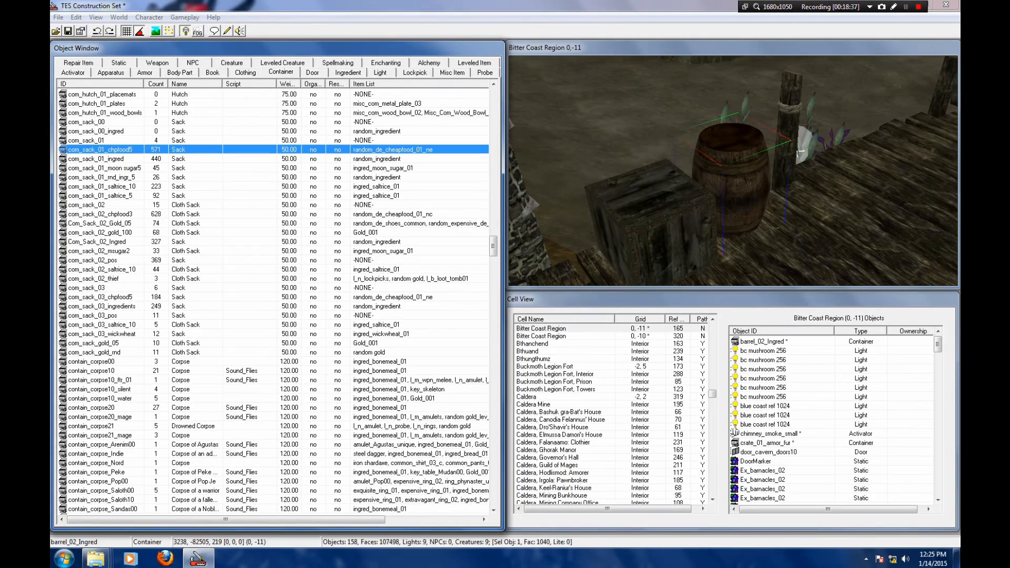
pyautogui.moveTo(100, 150); pyautogui.dragTo(652, 147)
pyautogui.keyDown('shift'); pyautogui.moveTo(652, 148); pyautogui.dragTo(647, 184, button='middle'); pyautogui.keyUp('shift')
pyautogui.moveTo(648, 140)
pyautogui.mouseDown()
pyautogui.moveTo(644, 125)
pyautogui.moveTo(651, 134)
pyautogui.mouseUp()
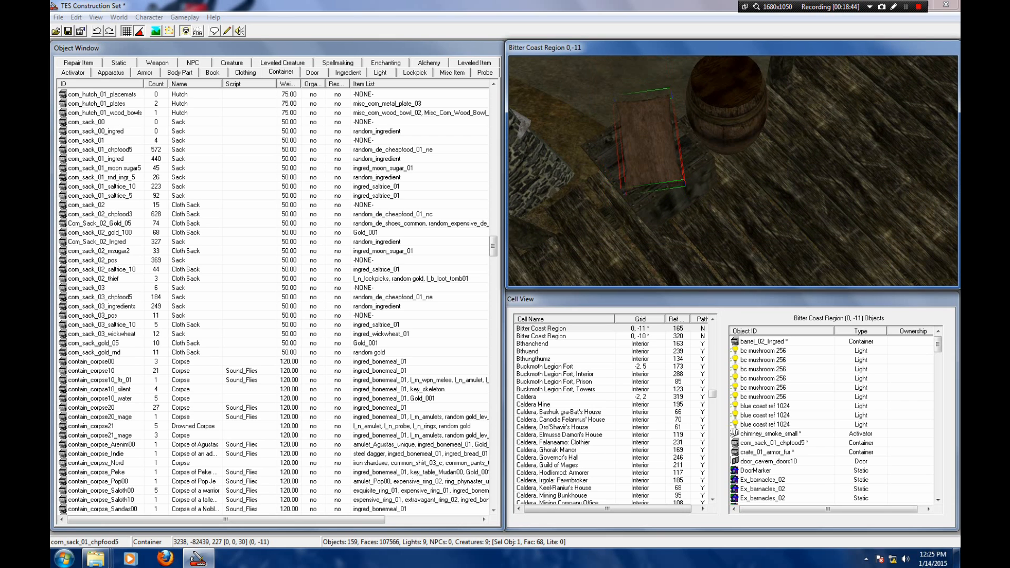
# Step: Rest the sack on the crate's top at about 3238, -82435, with Z about 226
pyautogui.keyDown('shift'); pyautogui.moveTo(651, 142); pyautogui.dragTo(654, 120, button='middle'); pyautogui.keyUp('shift')
pyautogui.scroll(2, 658, 138)
pyautogui.moveTo(654, 120); pyautogui.dragTo(654, 124)
pyautogui.hotkey('ctrl', 'z')
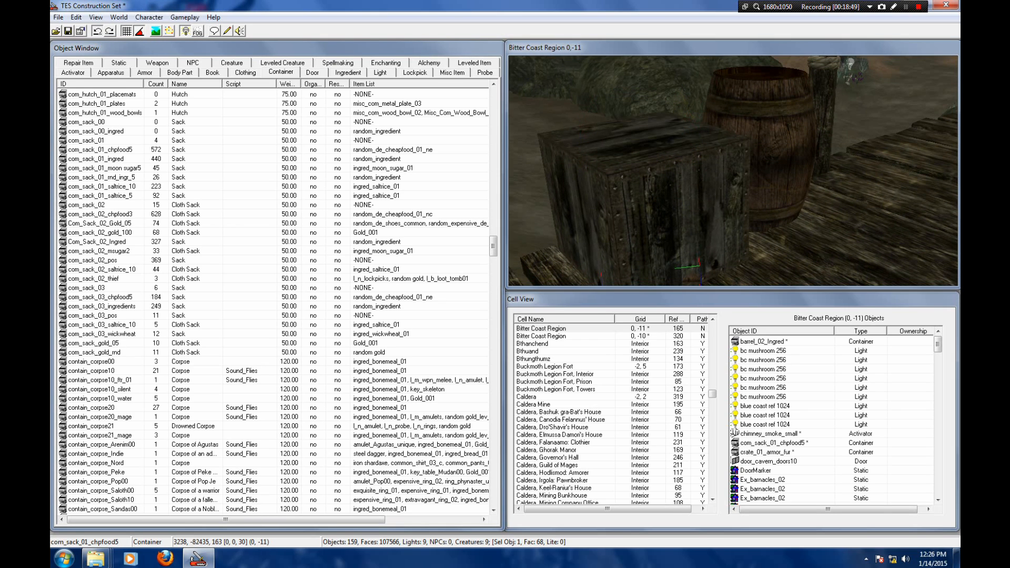
pyautogui.click(100, 149)
pyautogui.click(648, 129)
pyautogui.keyDown('shift'); pyautogui.moveTo(647, 129); pyautogui.dragTo(700, 239, button='middle'); pyautogui.keyUp('shift')
# Step: Place a barrel_01_empty container beside a post on the dock's middle section, at about 3045, -82785, with Z about 190
pyautogui.scroll(-3, 668, 142)
pyautogui.scroll(-3, 711, 169)
pyautogui.scroll(3, 700, 240)
pyautogui.moveTo(700, 158); pyautogui.dragTo(673, 268, button='middle')
pyautogui.keyDown('shift'); pyautogui.moveTo(684, 210); pyautogui.dragTo(669, 132, button='middle'); pyautogui.keyUp('shift')
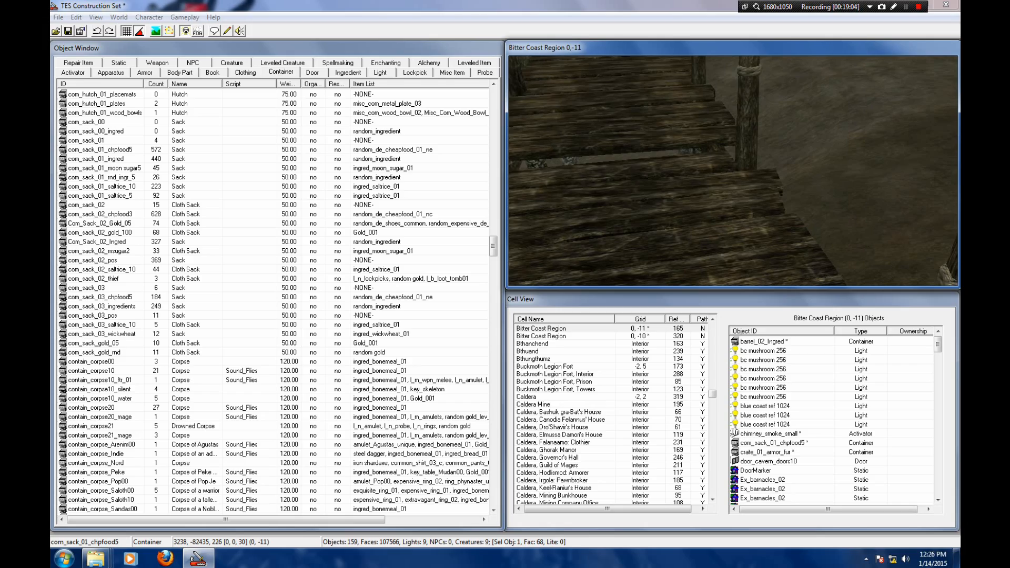
pyautogui.scroll(20, 274, 300)
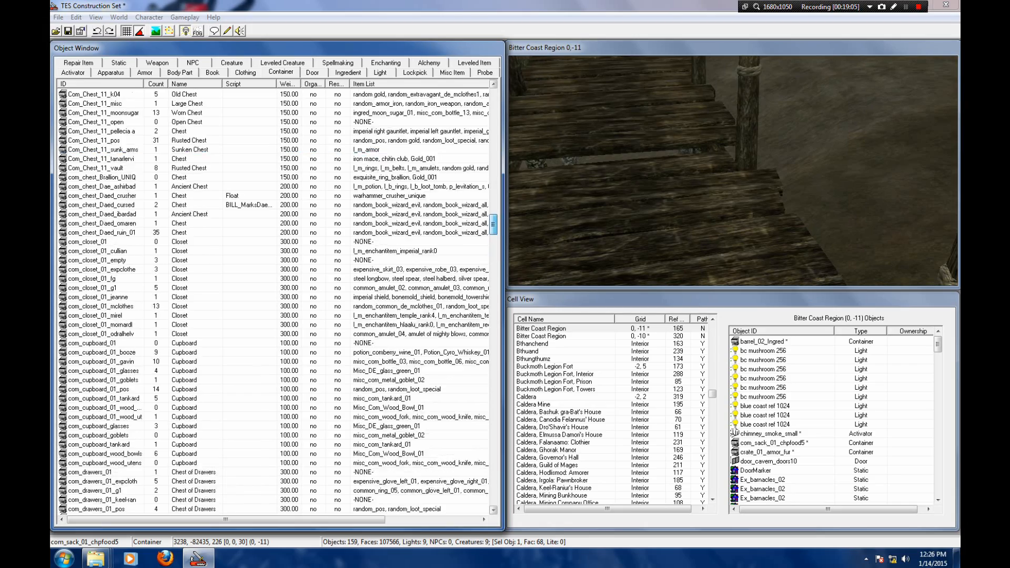
pyautogui.scroll(14, 273, 300)
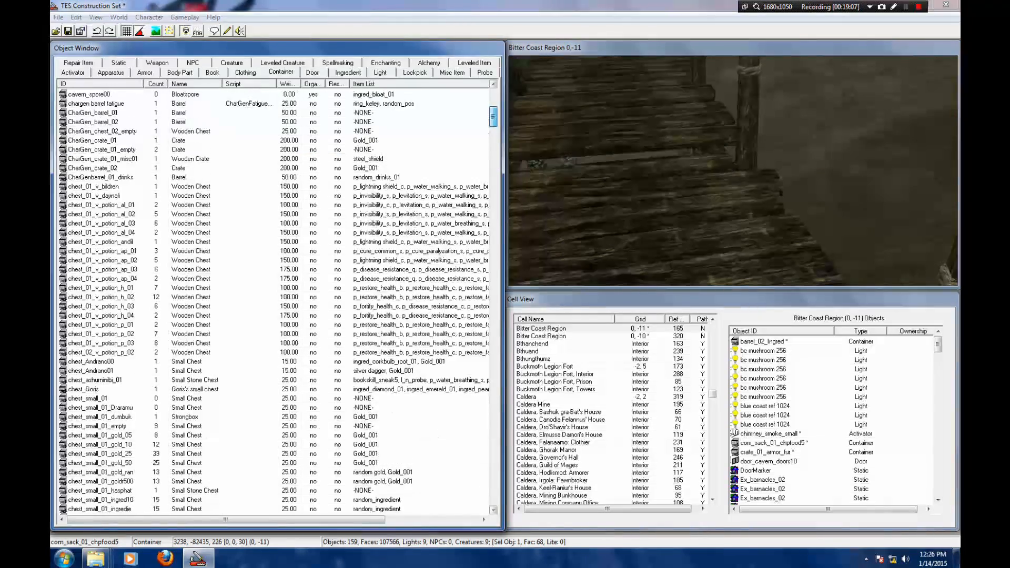
pyautogui.scroll(4, 273, 260)
pyautogui.click(100, 260)
pyautogui.scroll(6, 100, 260)
pyautogui.click(89, 112)
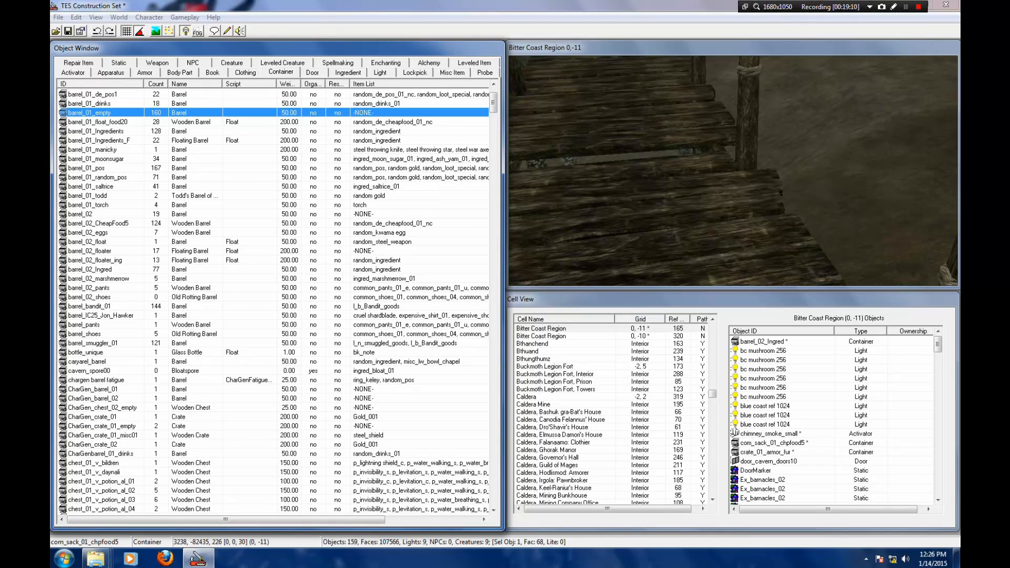
pyautogui.moveTo(89, 113); pyautogui.dragTo(743, 158)
pyautogui.keyDown('shift'); pyautogui.moveTo(743, 158); pyautogui.dragTo(868, 160, button='middle'); pyautogui.keyUp('shift')
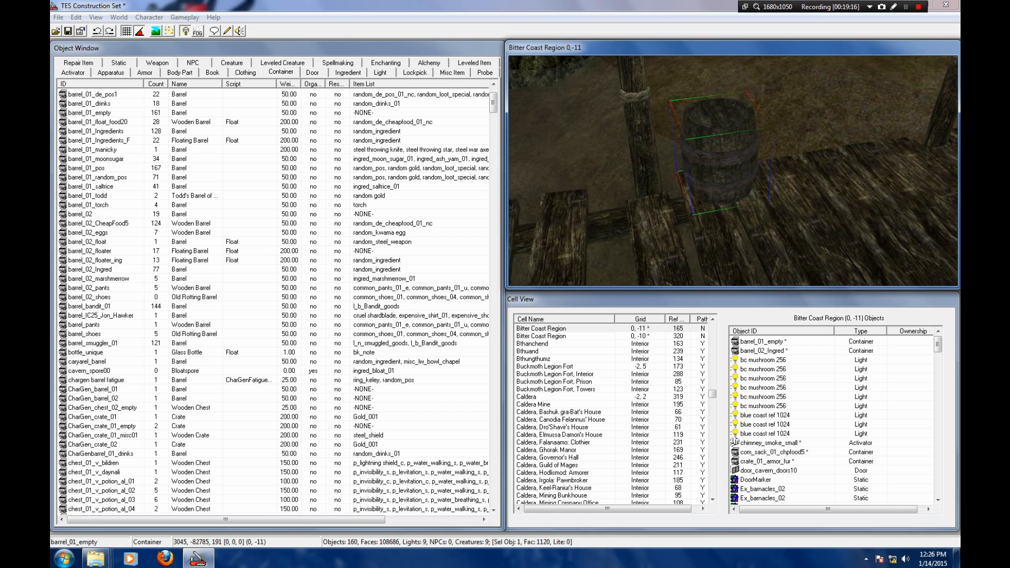
pyautogui.keyDown('shift'); pyautogui.moveTo(743, 158); pyautogui.dragTo(736, 210, button='middle'); pyautogui.keyUp('shift')
pyautogui.scroll(-3, 737, 211)
# Step: Place a barrel_01_random_pos container beside the empty barrel, at about 3061, -82726, with Z about 189
pyautogui.click(99, 224)
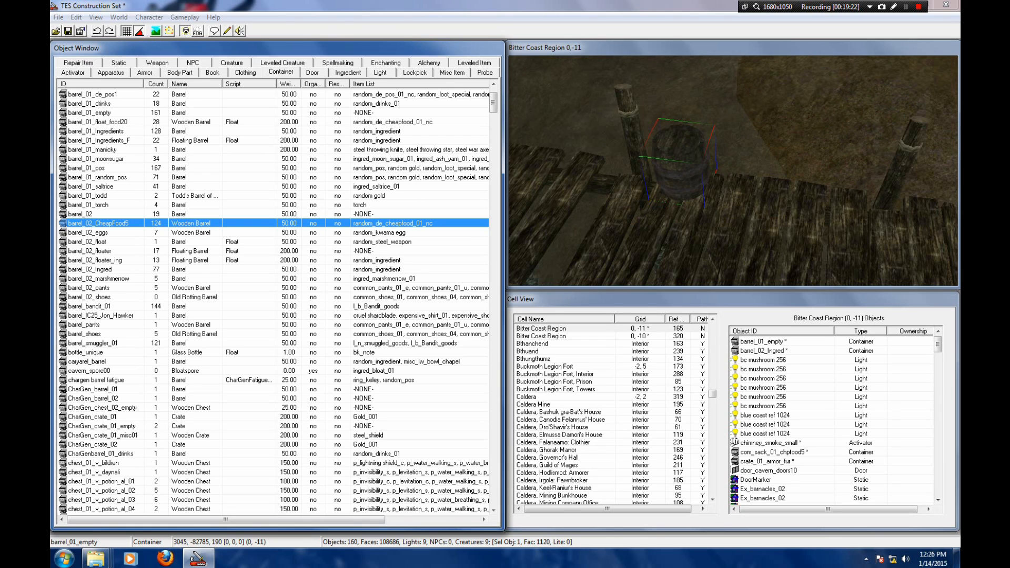
pyautogui.click(97, 177)
pyautogui.click(96, 159)
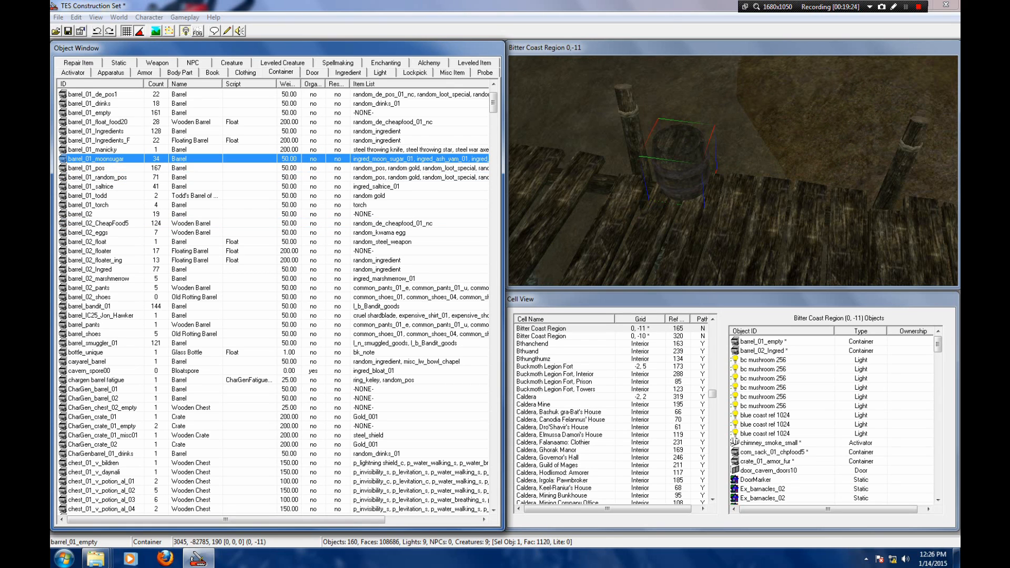
pyautogui.click(87, 168)
pyautogui.click(97, 178)
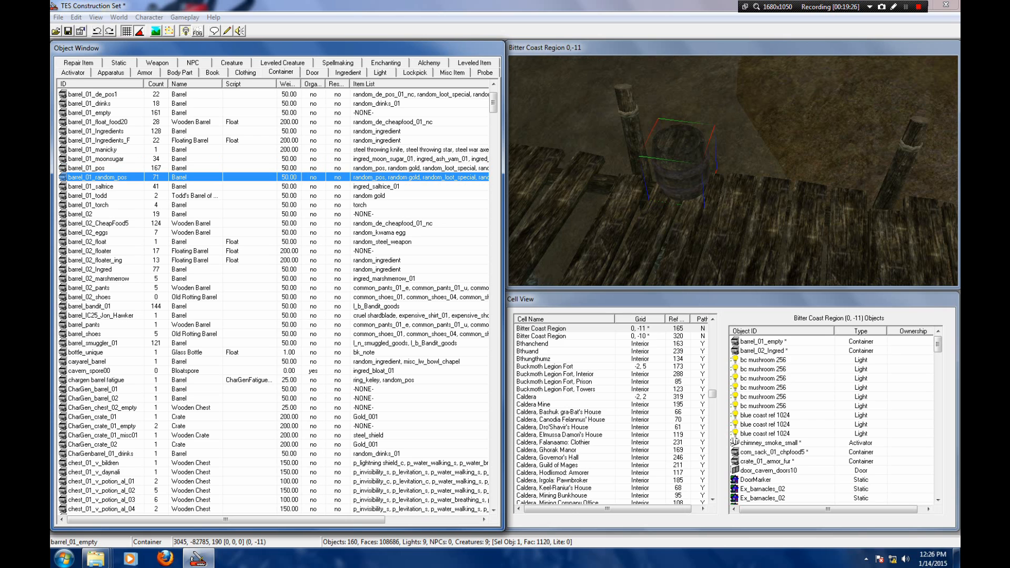
pyautogui.moveTo(98, 178); pyautogui.dragTo(720, 150)
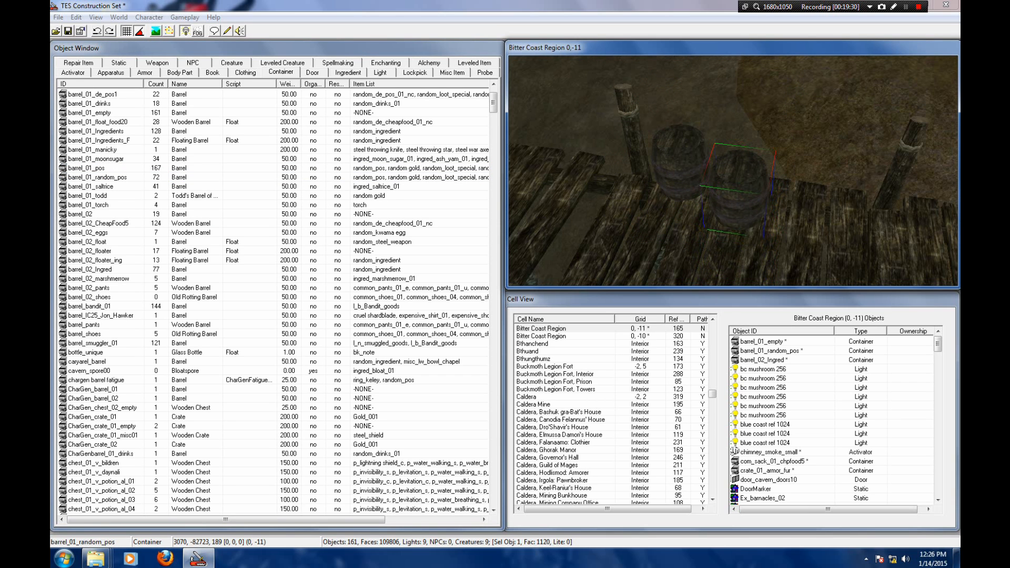
pyautogui.press('shift')
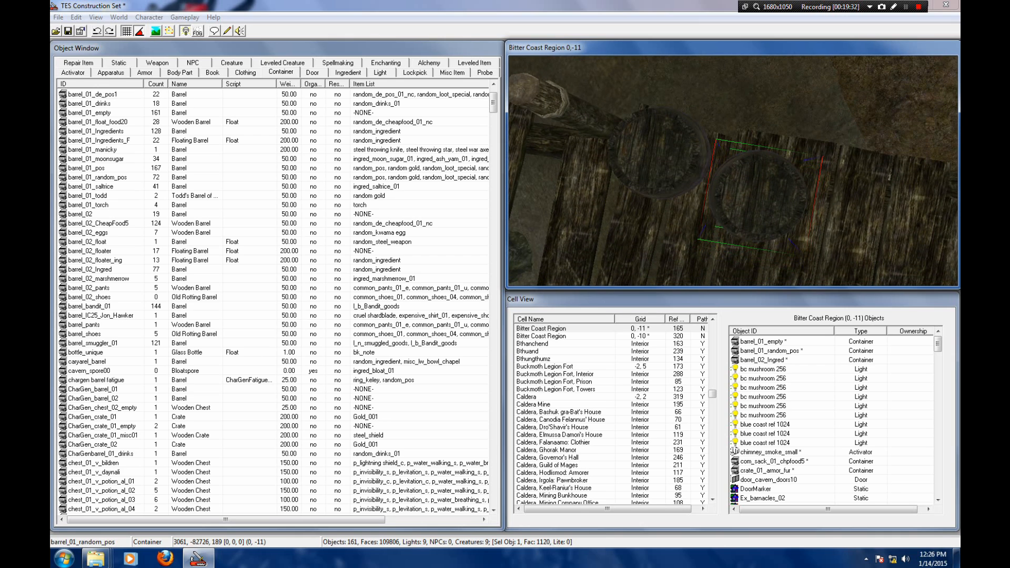
pyautogui.press('shift')
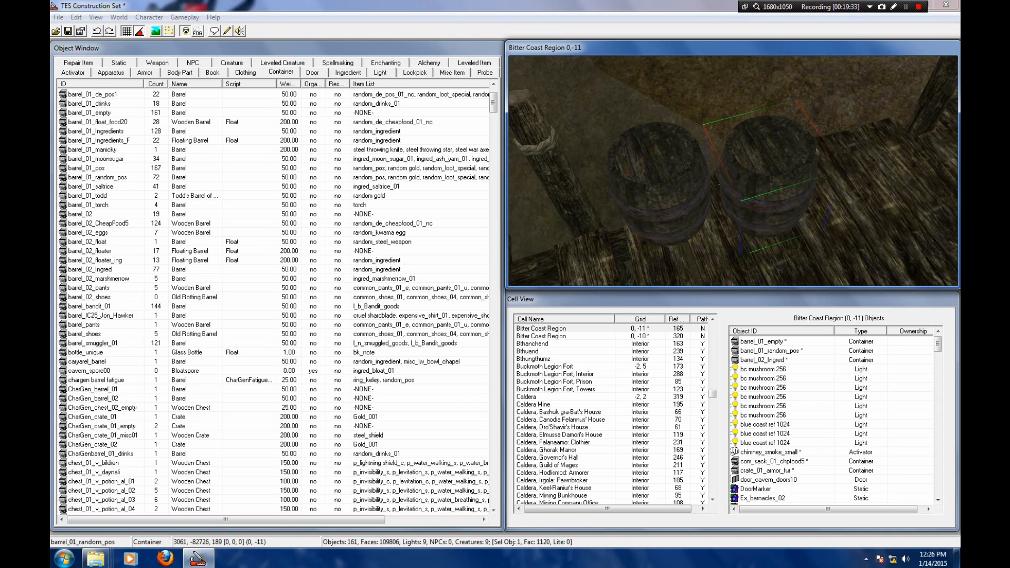
pyautogui.press('shift')
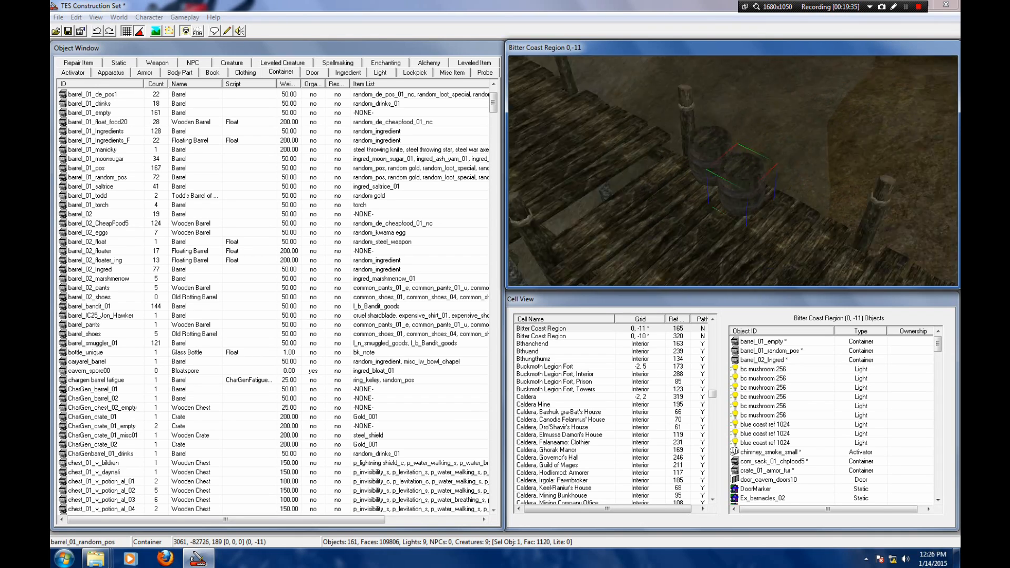
# Step: Add a com_sack_01_rnd_ingr_5 sack to the far end of the dock near the cleat
pyautogui.scroll(-5, 733, 171)
pyautogui.press('shift')
pyautogui.scroll(-3, 734, 171)
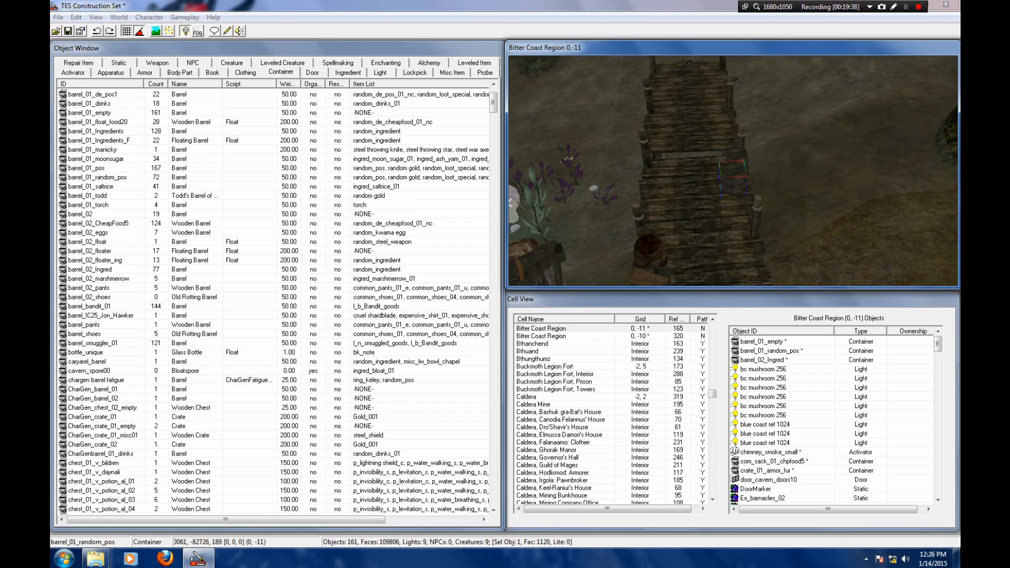
pyautogui.press('shift')
pyautogui.scroll(3, 734, 171)
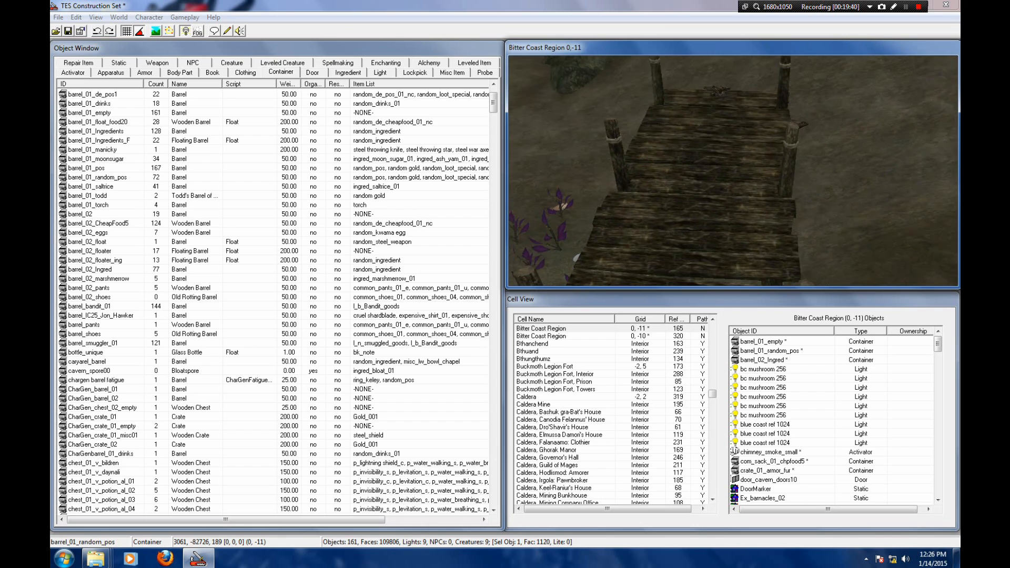
pyautogui.press('space')
pyautogui.scroll(4, 734, 171)
pyautogui.press('space')
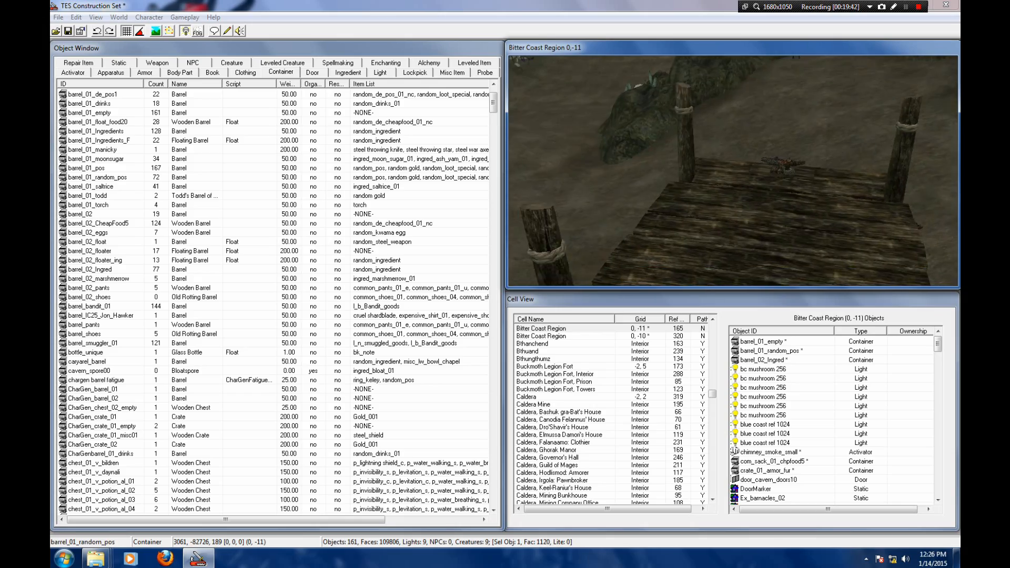
pyautogui.scroll(2, 733, 171)
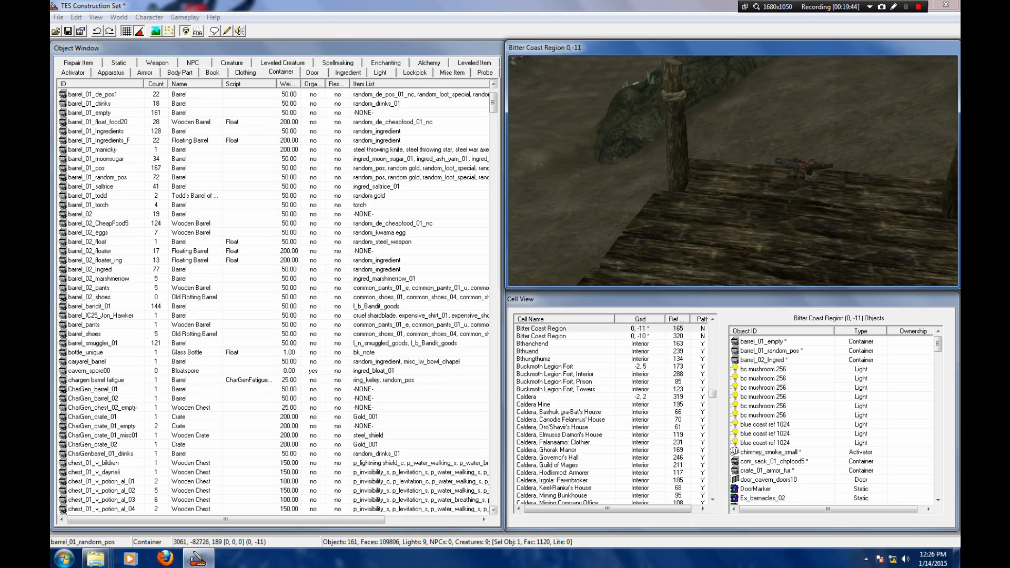
pyautogui.moveTo(493, 102); pyautogui.dragTo(493, 239)
pyautogui.click(92, 205)
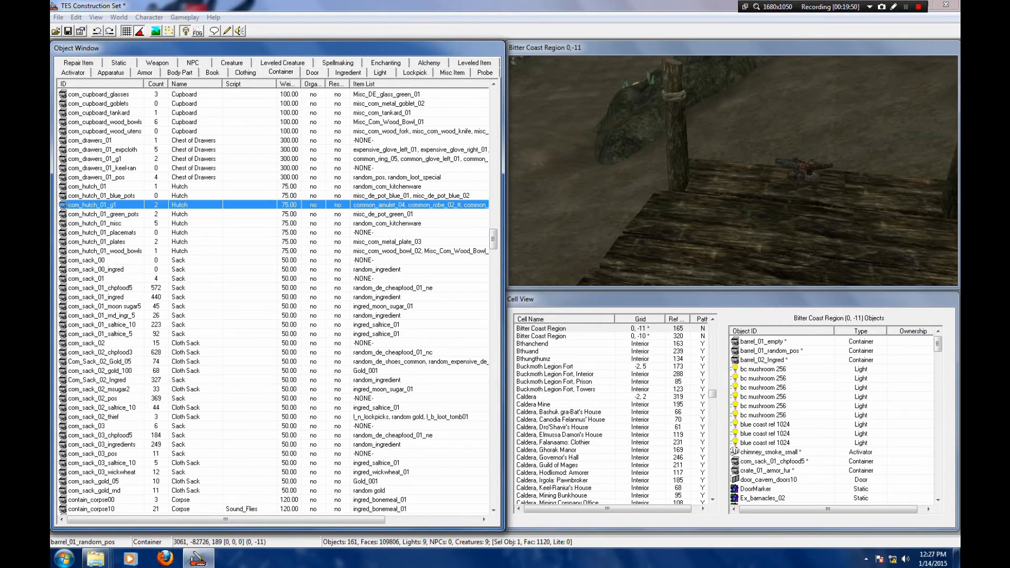
pyautogui.click(87, 279)
pyautogui.moveTo(88, 315); pyautogui.dragTo(737, 168)
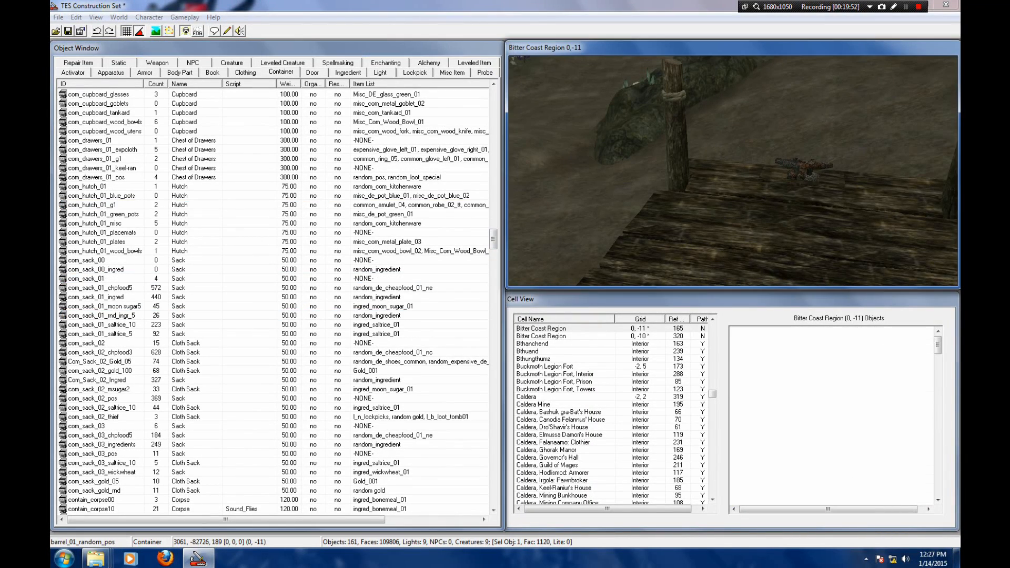
# Step: Settle the sack on the planks beside the corner post at about 3219, -83324, Z about 162, rotated to 315 degrees
pyautogui.press('f')
pyautogui.moveTo(737, 263); pyautogui.dragTo(717, 212)
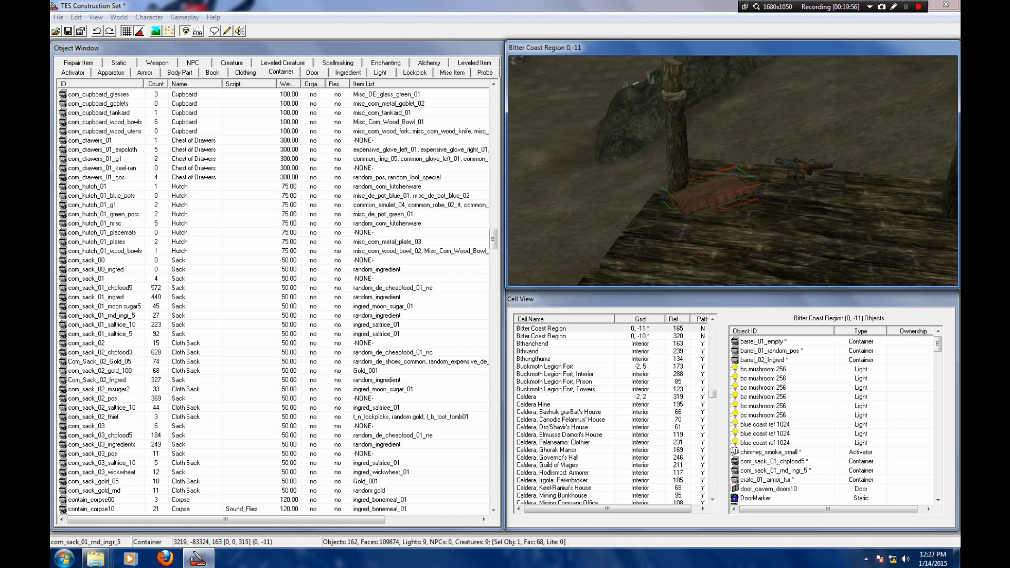
pyautogui.scroll(4, 719, 195)
pyautogui.scroll(-2, 719, 195)
pyautogui.keyDown('shift'); pyautogui.moveTo(718, 195); pyautogui.dragTo(773, 207, button='middle'); pyautogui.keyUp('shift')
pyautogui.scroll(-3, 734, 176)
# Step: Add a crate_01_moonsugar10 container to the dock's far end, near the sack
pyautogui.scroll(-20, 277, 300)
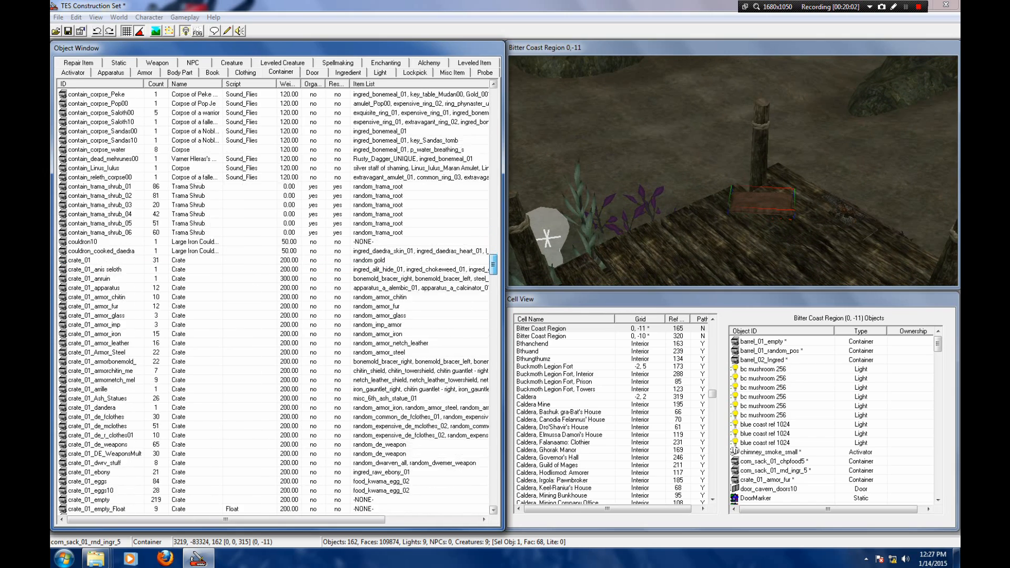
pyautogui.scroll(-4, 274, 300)
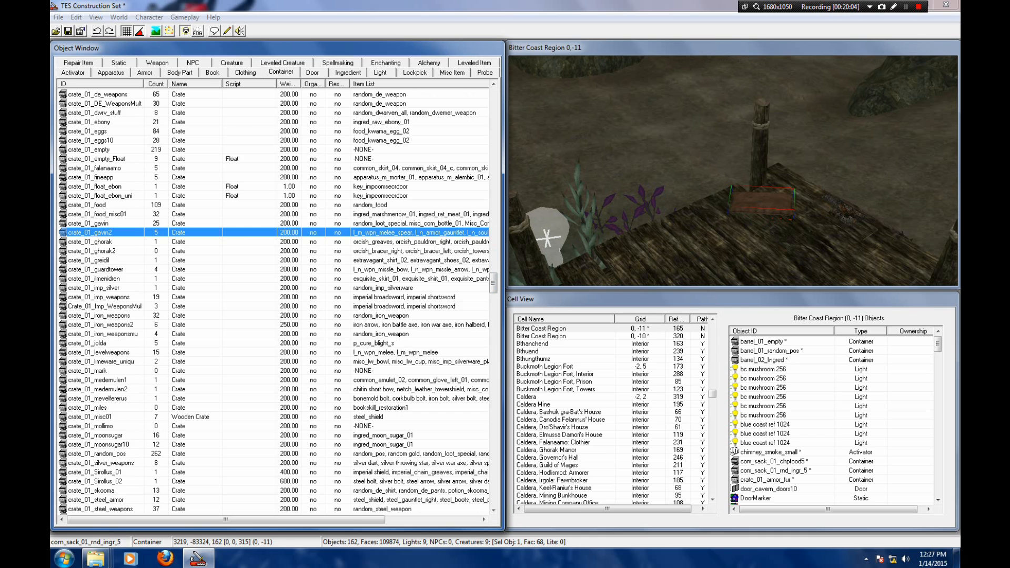
pyautogui.click(99, 389)
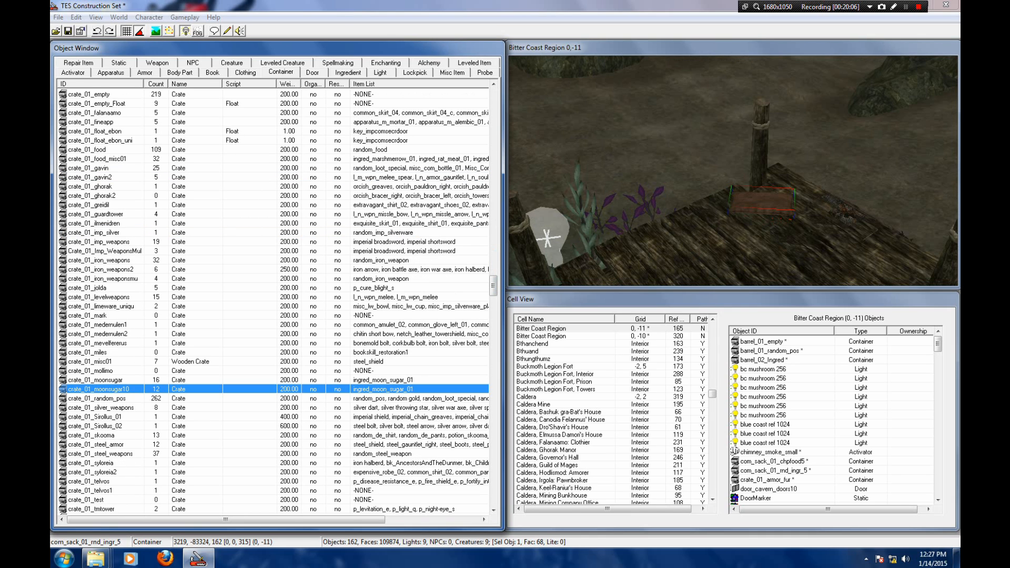
pyautogui.click(95, 416)
pyautogui.click(91, 436)
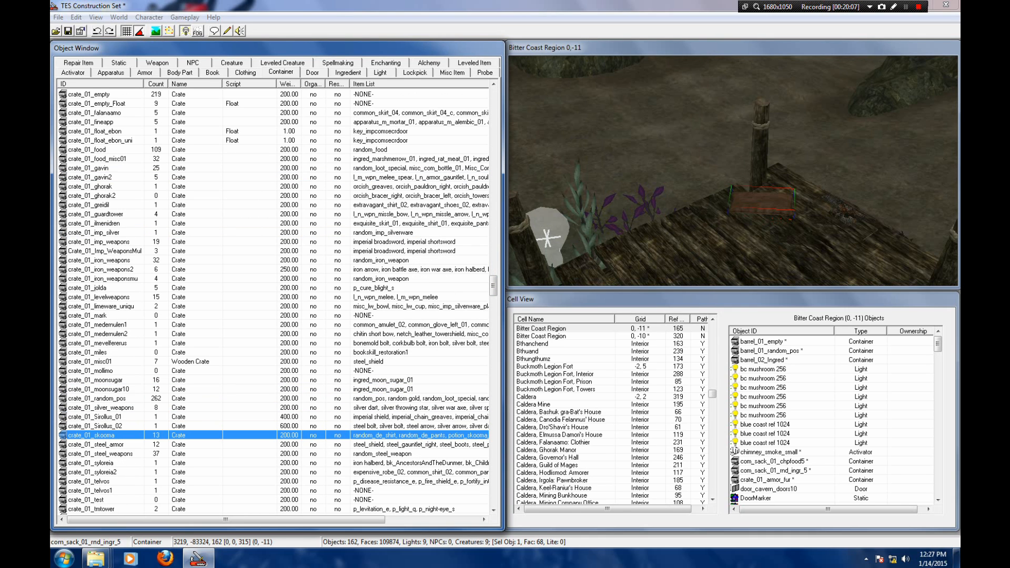
pyautogui.click(99, 389)
pyautogui.moveTo(99, 390); pyautogui.dragTo(707, 183)
pyautogui.press('f')
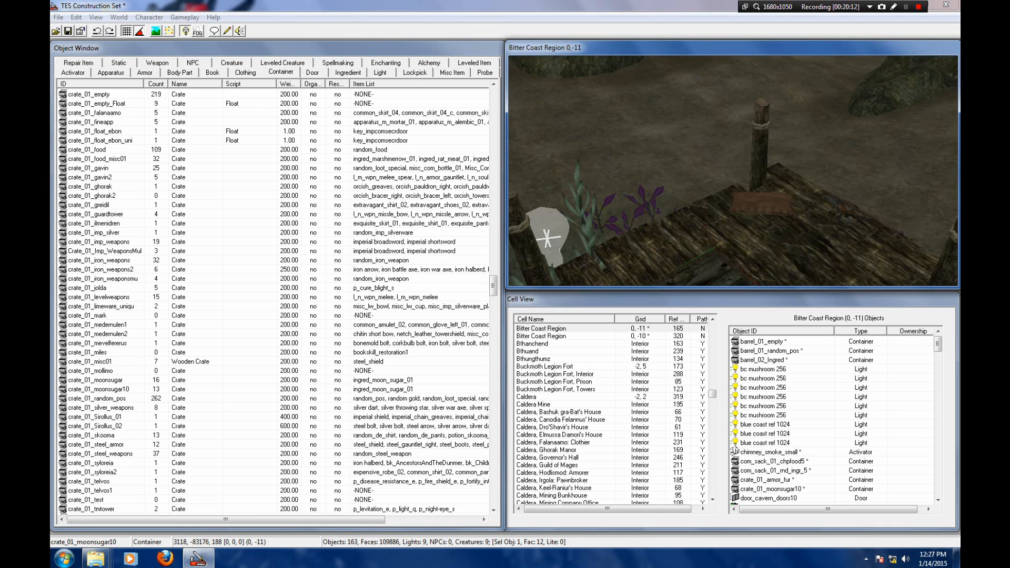
# Step: Settle the moon sugar crate on the dock planks near the sack, at about 3227, -83250, with Z about 188
pyautogui.moveTo(708, 269); pyautogui.dragTo(697, 236)
pyautogui.moveTo(697, 236)
pyautogui.keyDown('shift'); pyautogui.mouseDown(button='middle')
pyautogui.moveTo(705, 211)
pyautogui.moveTo(687, 221)
pyautogui.mouseUp(button='middle'); pyautogui.keyUp('shift')
pyautogui.moveTo(687, 221); pyautogui.dragTo(692, 184)
pyautogui.keyDown('shift'); pyautogui.moveTo(700, 184); pyautogui.dragTo(692, 213, button='middle'); pyautogui.keyUp('shift')
pyautogui.press('f')
pyautogui.hotkey('ctrl', 'z')
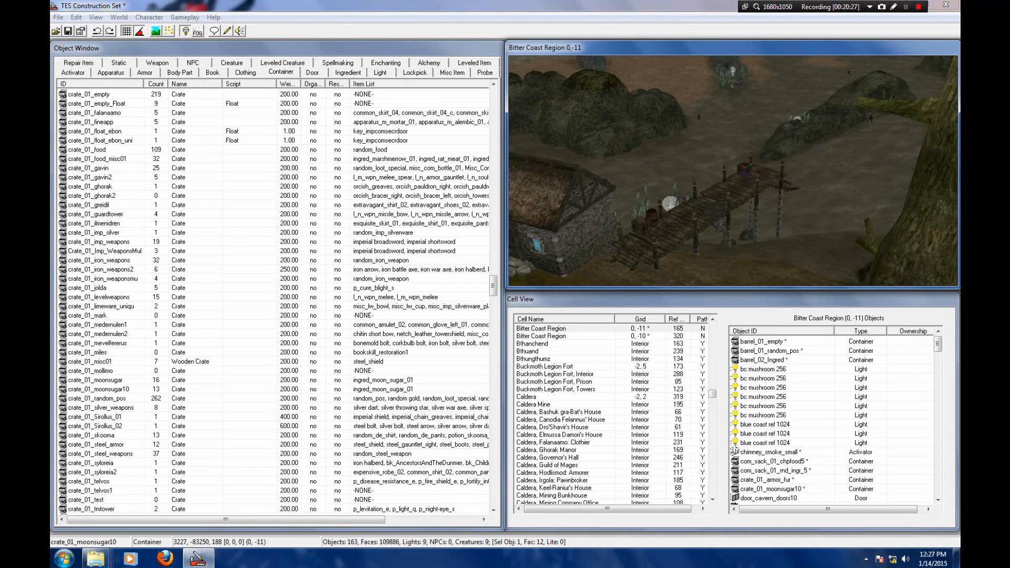
# Step: Examine the furnished dock and the open ground in front of the house
pyautogui.keyDown('shift'); pyautogui.moveTo(692, 213); pyautogui.dragTo(665, 216, button='middle'); pyautogui.keyUp('shift')
pyautogui.scroll(5, 718, 176)
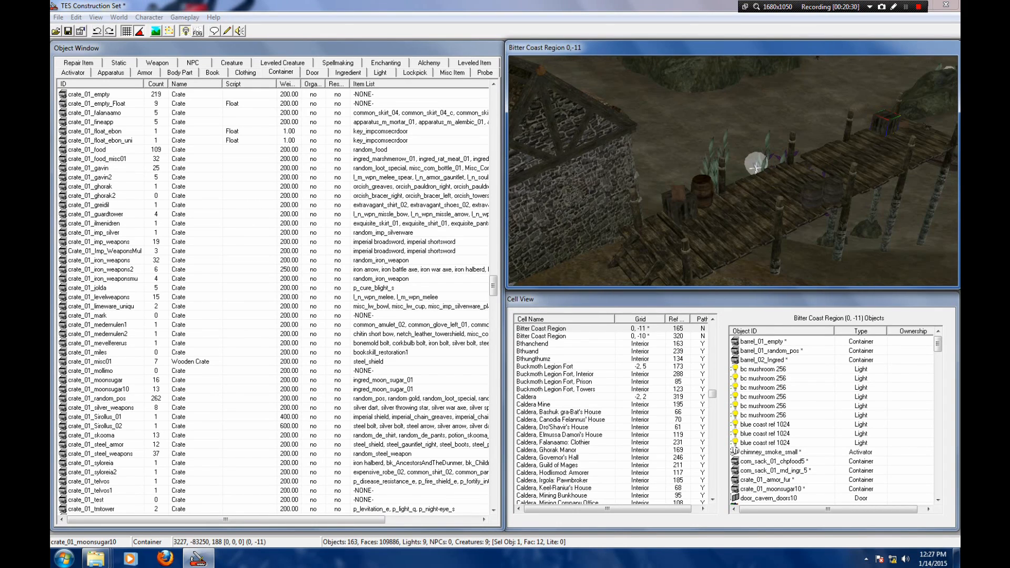
pyautogui.click(717, 176)
pyautogui.moveTo(717, 176); pyautogui.dragTo(684, 184, button='middle')
pyautogui.scroll(-3, 597, 207)
pyautogui.moveTo(597, 207); pyautogui.dragTo(679, 200, button='middle')
pyautogui.scroll(-3, 734, 171)
pyautogui.keyDown('shift'); pyautogui.moveTo(733, 171); pyautogui.dragTo(763, 146, button='middle'); pyautogui.keyUp('shift')
pyautogui.scroll(4, 733, 171)
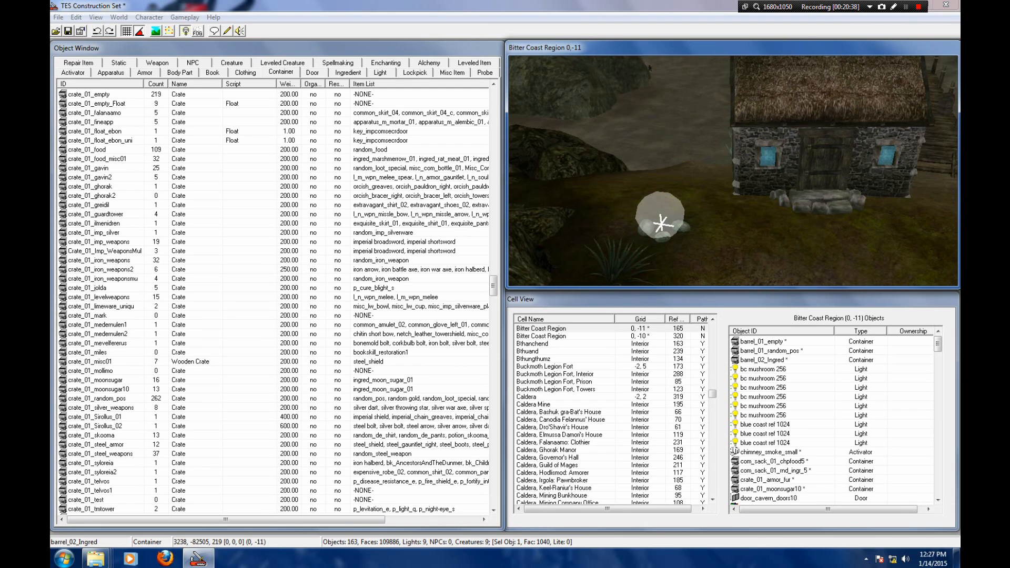
# Step: Find the Bitter Coast tree entries (flora_bc_tree) among the static objects
pyautogui.click(119, 62)
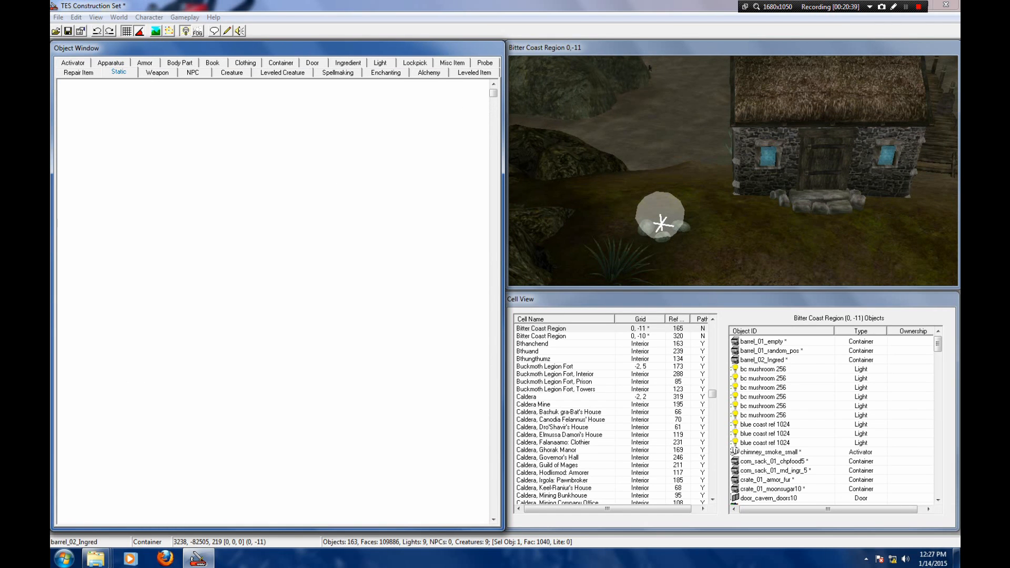
pyautogui.moveTo(493, 115); pyautogui.dragTo(494, 195)
pyautogui.click(92, 168)
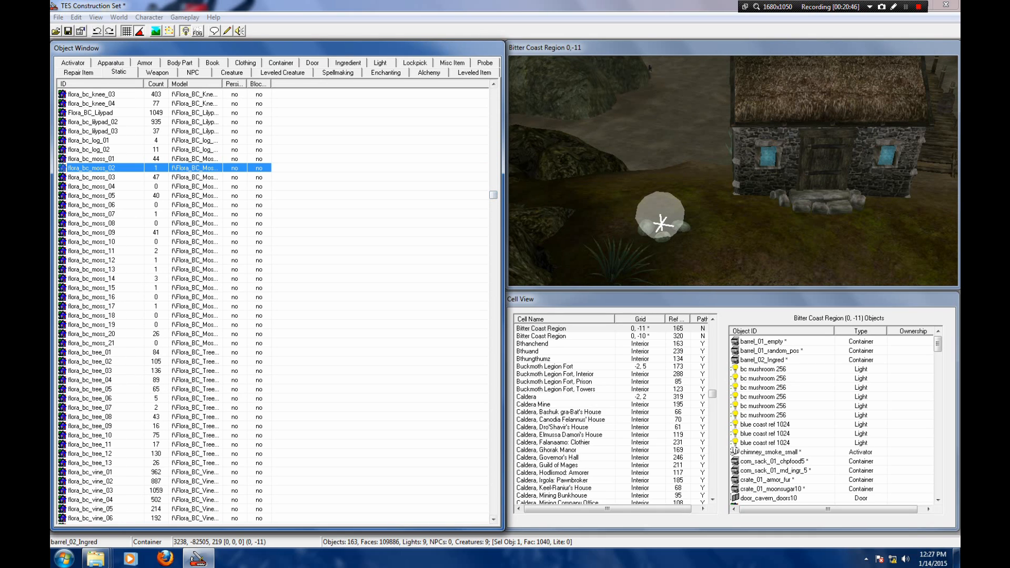
pyautogui.scroll(2, 169, 305)
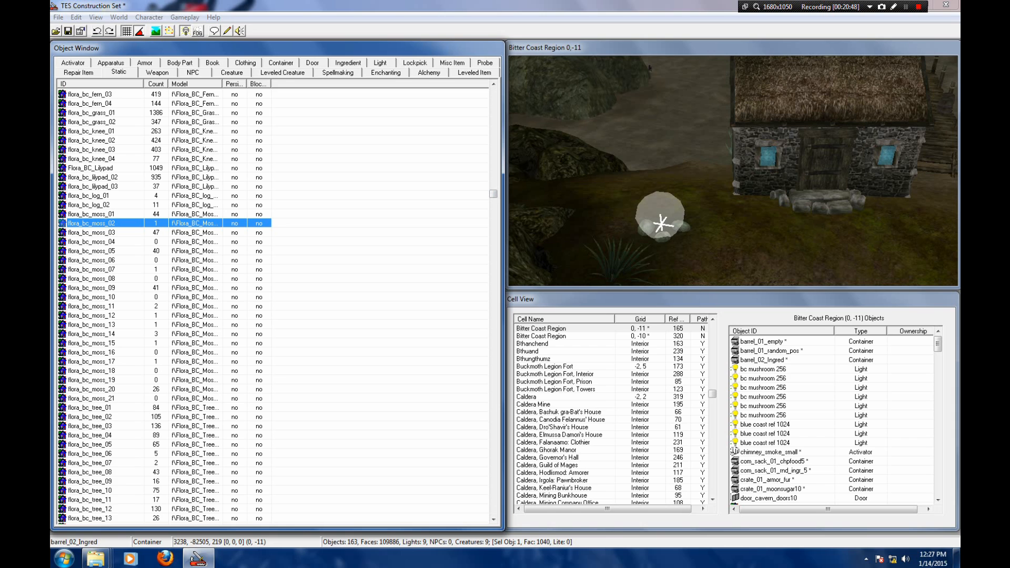
pyautogui.scroll(4, 169, 305)
pyautogui.scroll(-16, 168, 305)
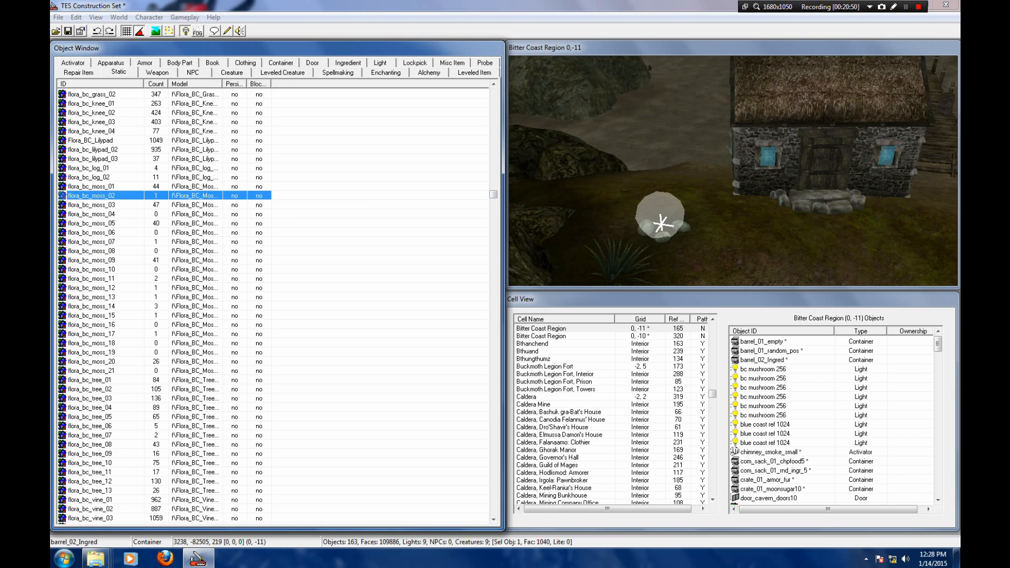
pyautogui.scroll(2, 168, 306)
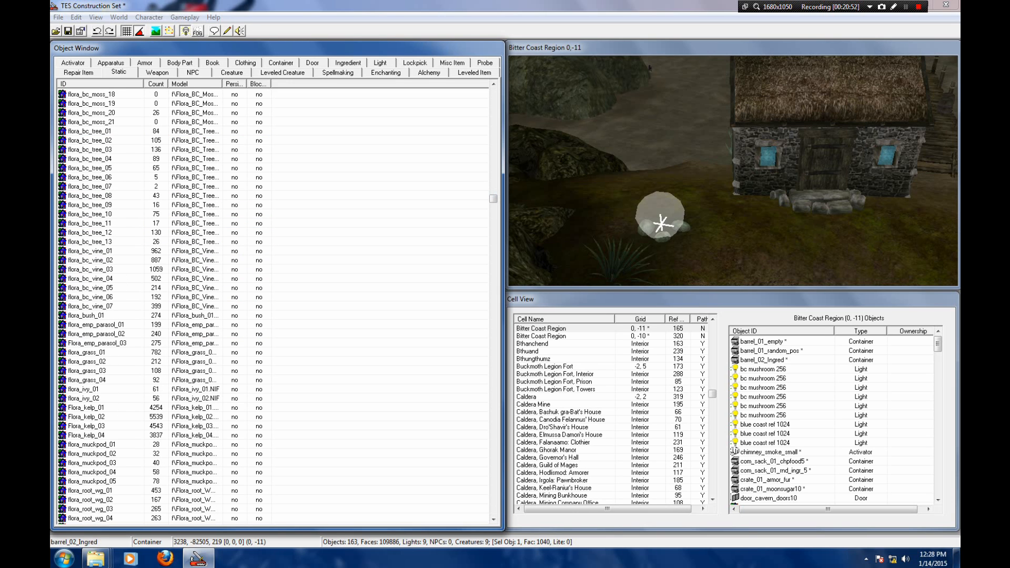
# Step: Try a flora_bc_tree_11 tree beside the mushroom light in front of the house, and delete it
pyautogui.click(89, 224)
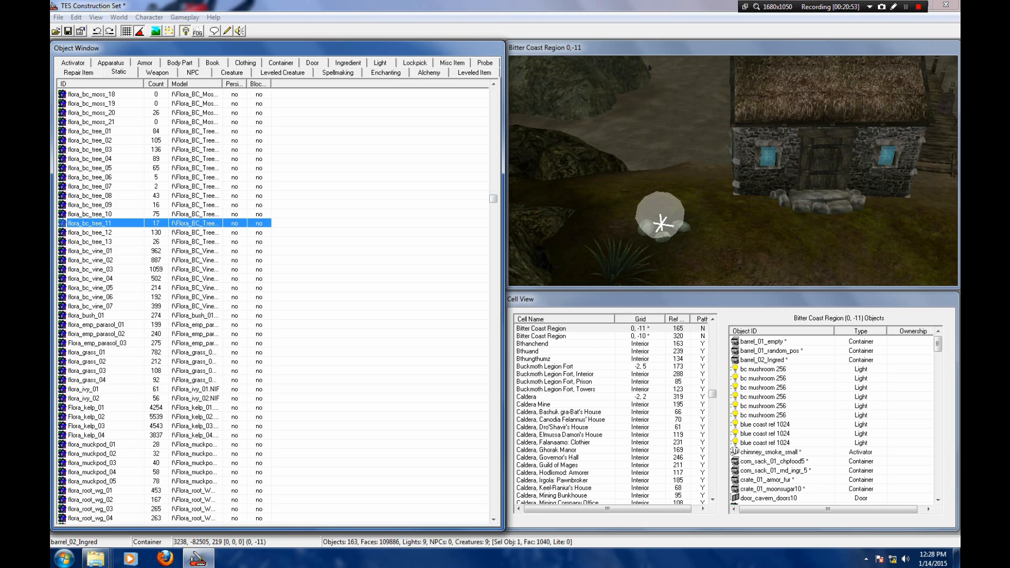
pyautogui.moveTo(662, 223); pyautogui.dragTo(662, 223)
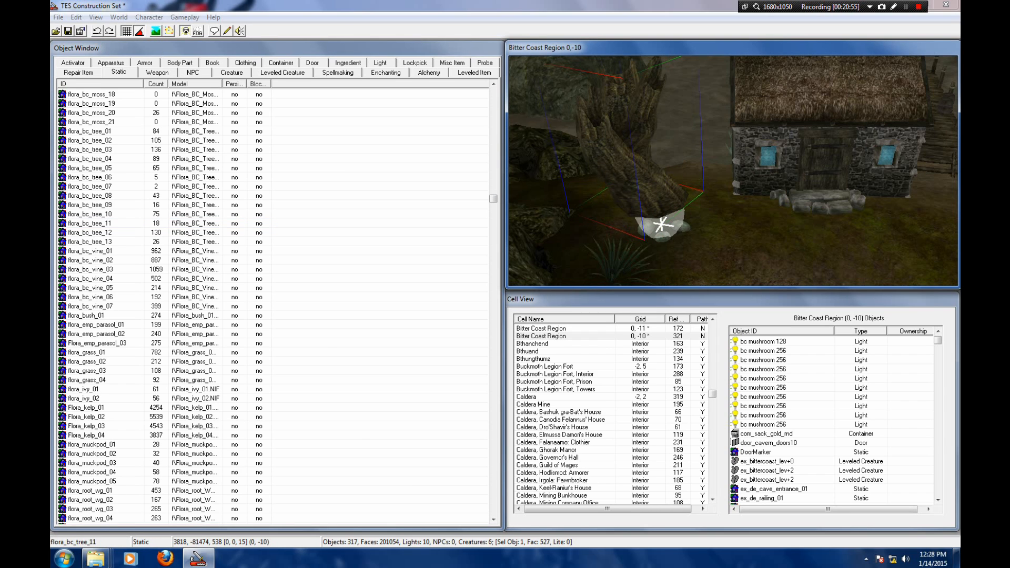
pyautogui.press('Delete')
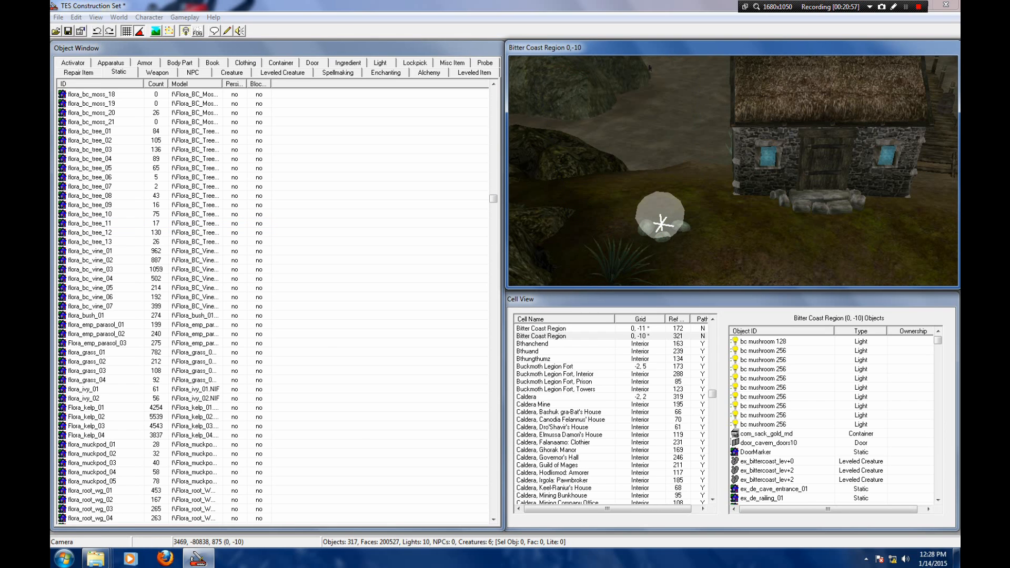
# Step: Plant a flora_bc_tree_10 tree in front of the house at about 3971, -81770, with Z about 371, rotated to 300 degrees
pyautogui.click(89, 205)
pyautogui.click(89, 214)
pyautogui.moveTo(662, 224); pyautogui.dragTo(662, 224)
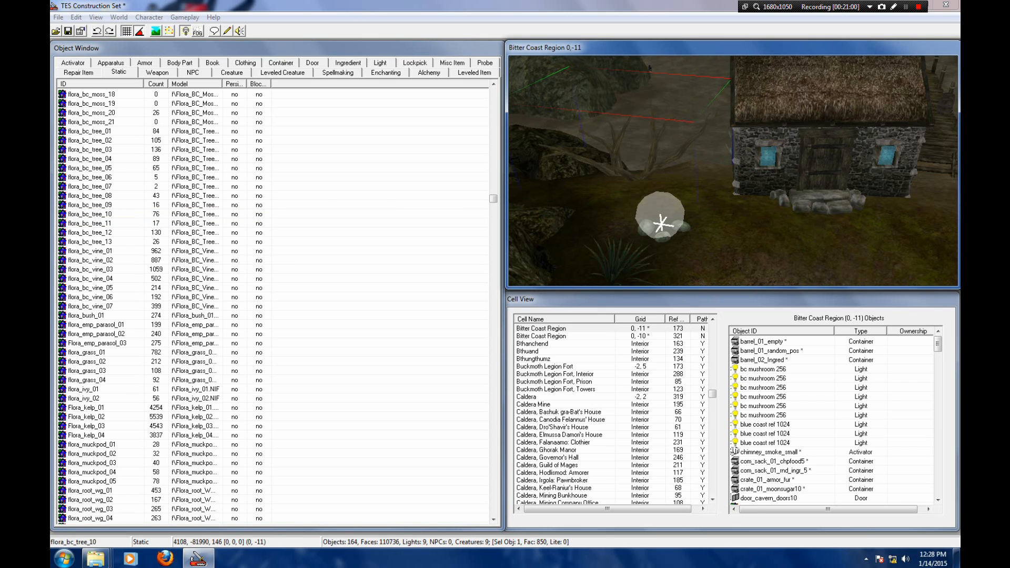
pyautogui.moveTo(643, 171); pyautogui.dragTo(665, 108)
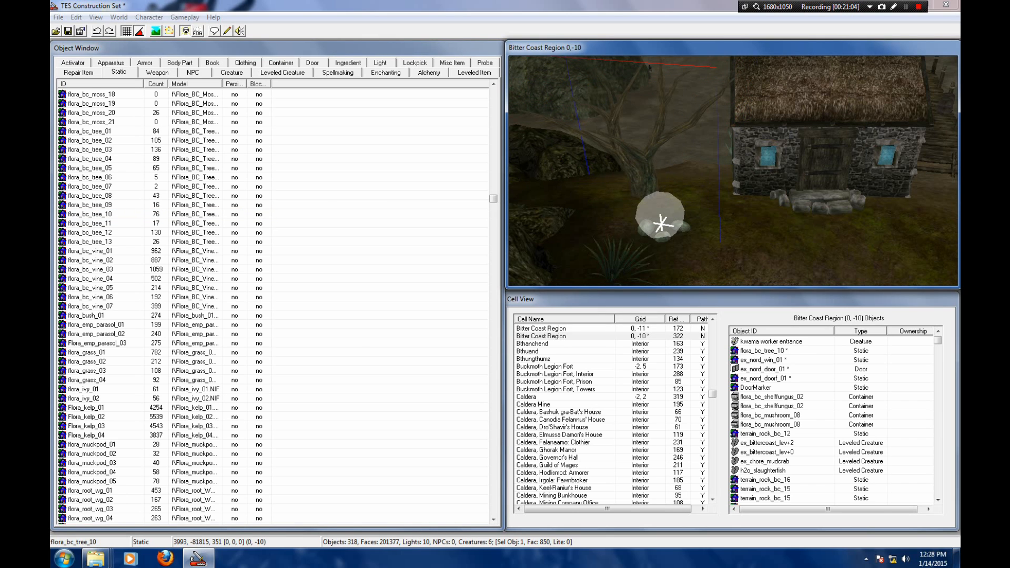
pyautogui.moveTo(650, 68); pyautogui.dragTo(650, 68, button='right')
pyautogui.moveTo(650, 68); pyautogui.dragTo(643, 75)
pyautogui.moveTo(650, 68); pyautogui.dragTo(649, 68, button='right')
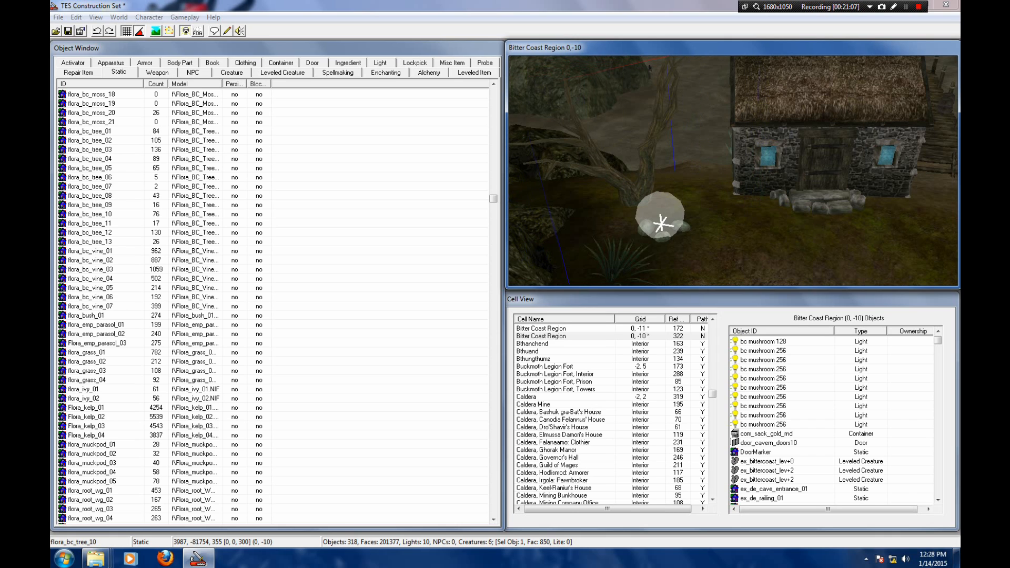
pyautogui.moveTo(650, 69); pyautogui.dragTo(659, 65)
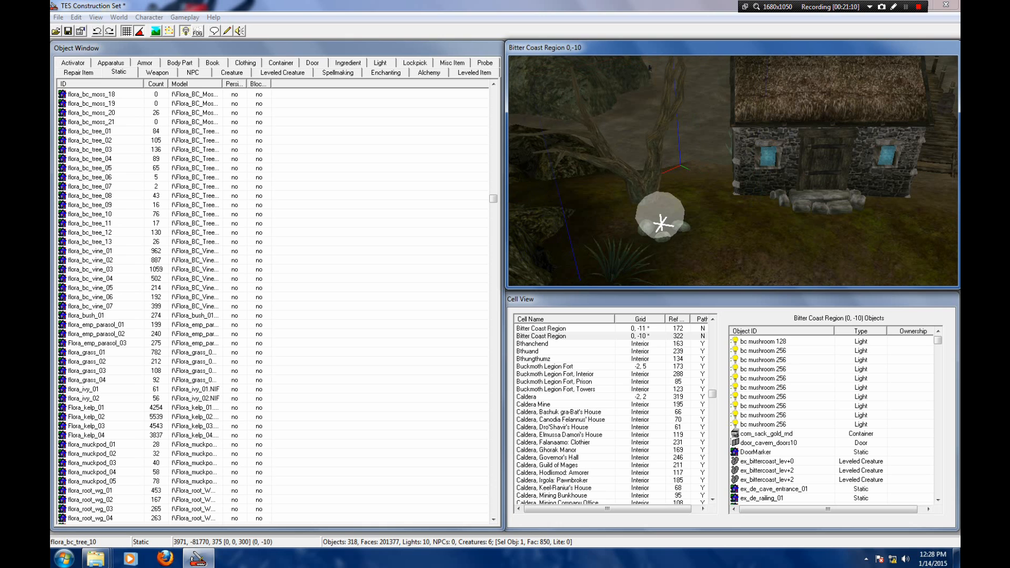
# Step: Add a flora_bc_tree_08 tree on the dock side of the house, at about 2816, -82112, rotated to 30 degrees
pyautogui.scroll(-3, 733, 171)
pyautogui.keyDown('shift'); pyautogui.moveTo(733, 171); pyautogui.dragTo(610, 179, button='middle'); pyautogui.keyUp('shift')
pyautogui.scroll(5, 733, 171)
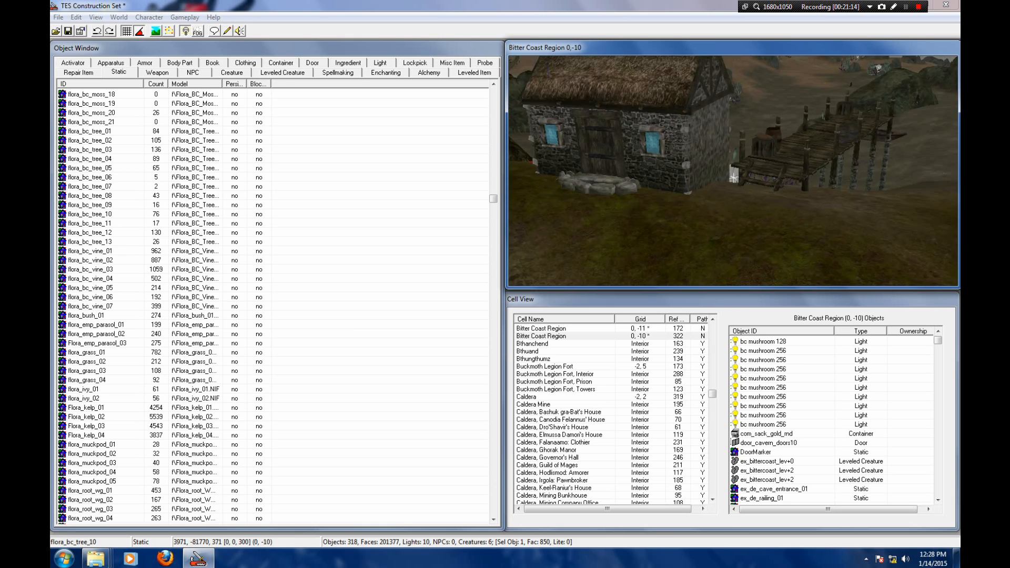
pyautogui.moveTo(733, 171); pyautogui.dragTo(658, 185, button='middle')
pyautogui.scroll(-4, 733, 171)
pyautogui.keyDown('shift'); pyautogui.moveTo(733, 171); pyautogui.dragTo(600, 171, button='middle'); pyautogui.keyUp('shift')
pyautogui.scroll(-2, 733, 171)
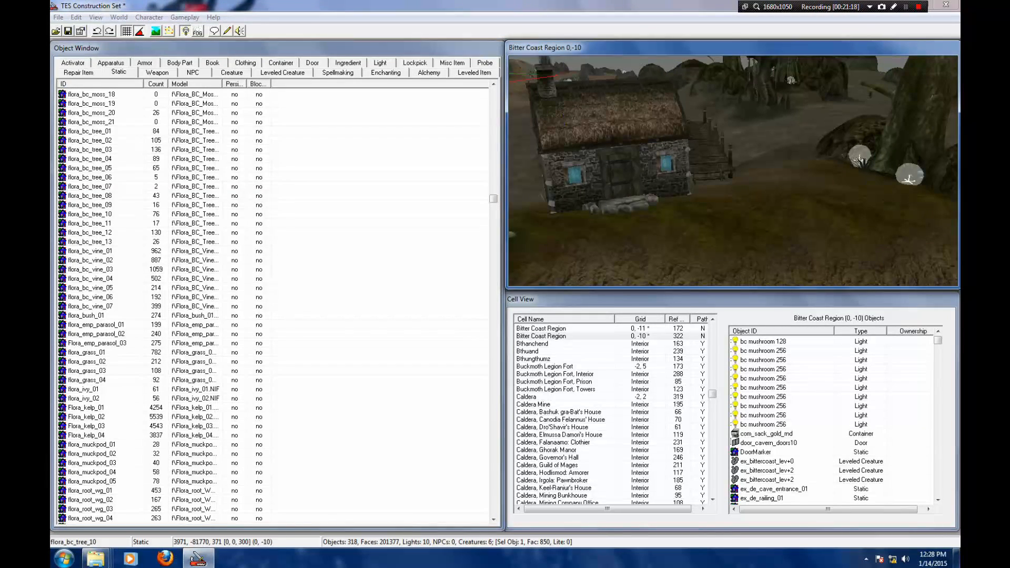
pyautogui.click(90, 196)
pyautogui.moveTo(90, 196); pyautogui.dragTo(804, 114)
pyautogui.moveTo(804, 115); pyautogui.dragTo(813, 115, button='right')
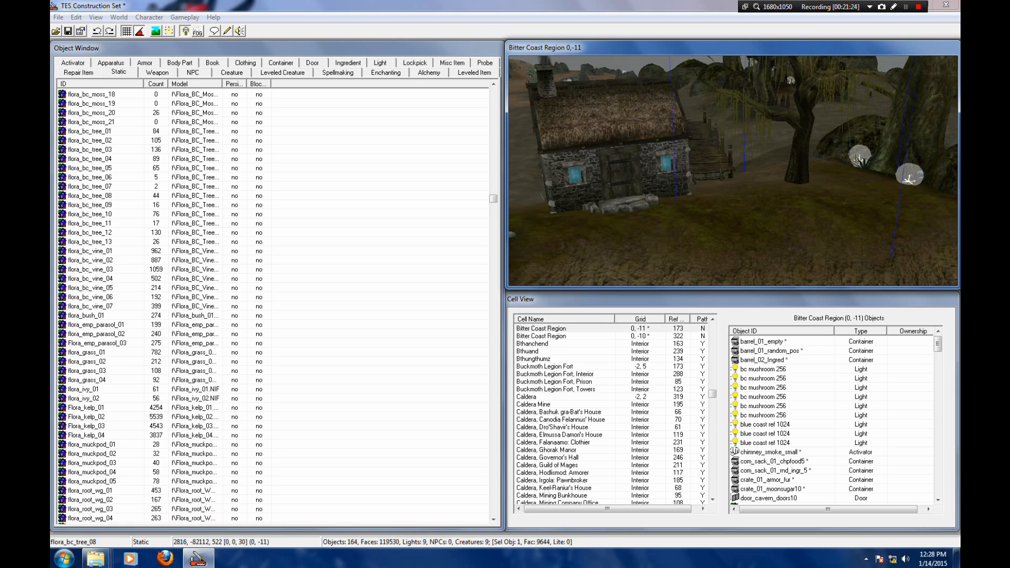
# Step: Ground the flora_bc_tree_08 tree at about 2750, -82081, with Z about 564, and rotate it to 60 degrees
pyautogui.press('shift')
pyautogui.press('shift')
pyautogui.press('z')
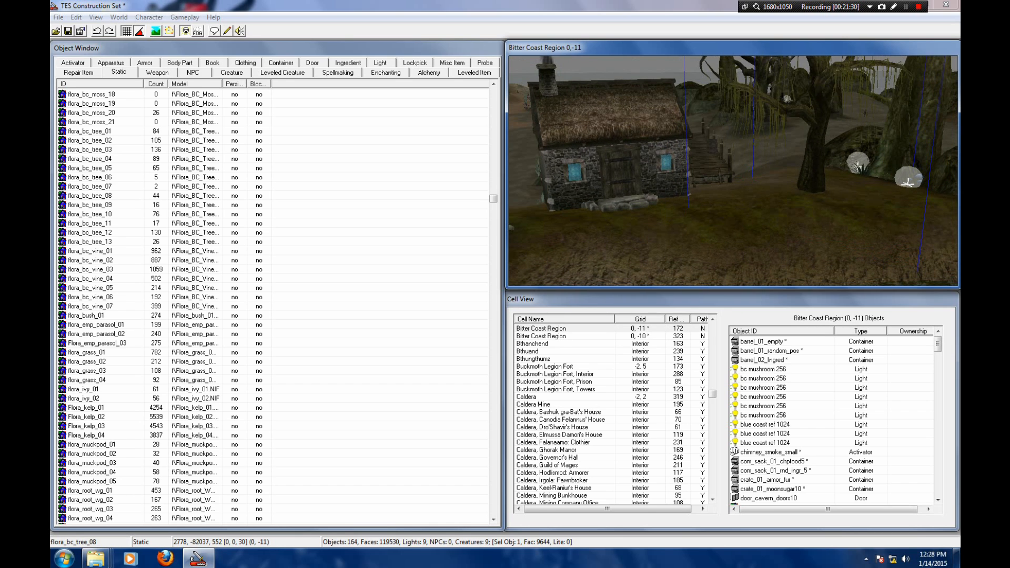
pyautogui.moveTo(814, 153); pyautogui.dragTo(810, 147)
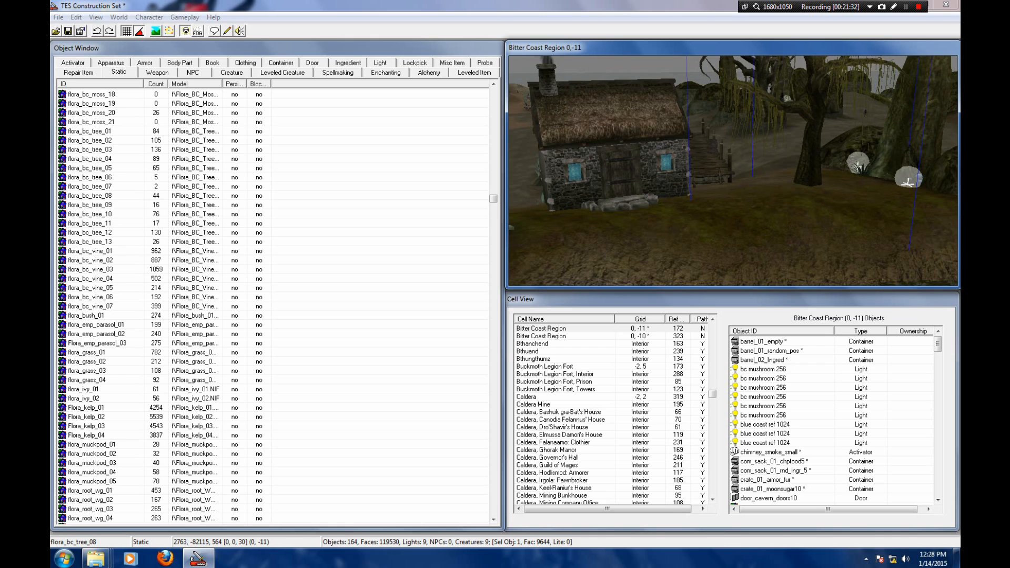
pyautogui.press('shift')
pyautogui.moveTo(810, 147); pyautogui.dragTo(827, 146, button='right')
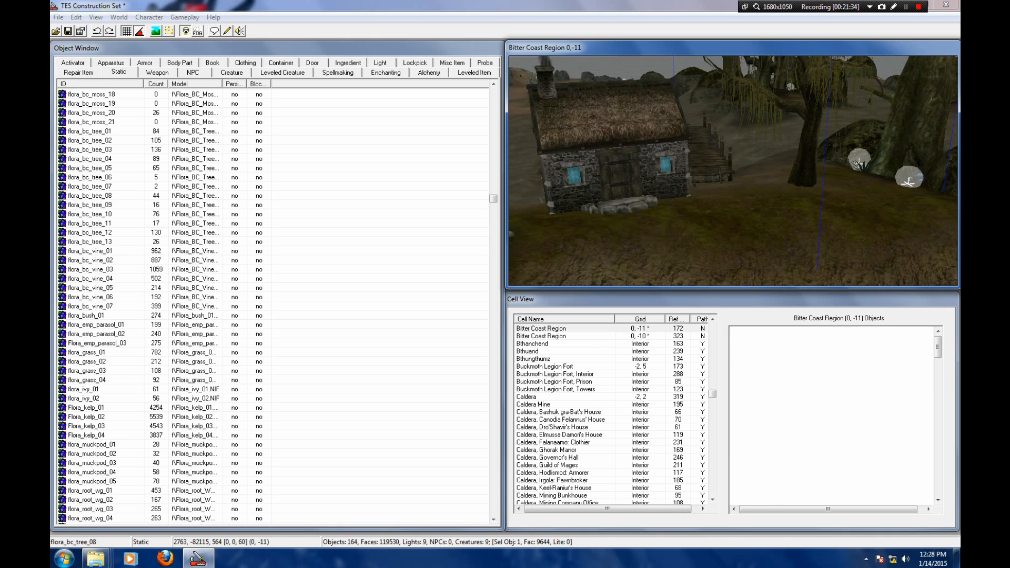
pyautogui.press('shift')
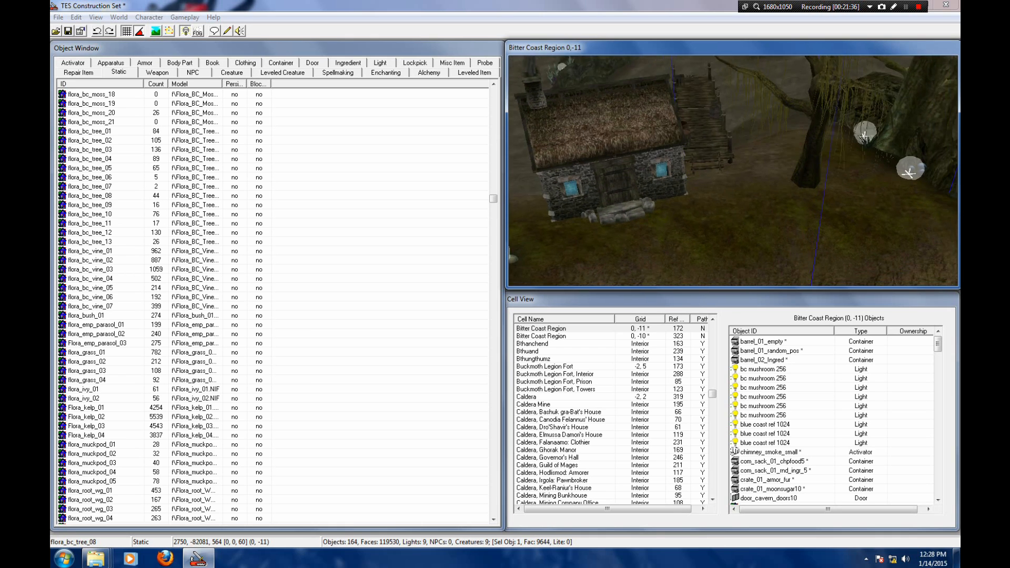
# Step: Add a flora_bc_moss_01 piece to the house's dock-side stone wall, at about 3256, -82101, with Z about 290
pyautogui.scroll(-6, 733, 171)
pyautogui.scroll(6, 733, 171)
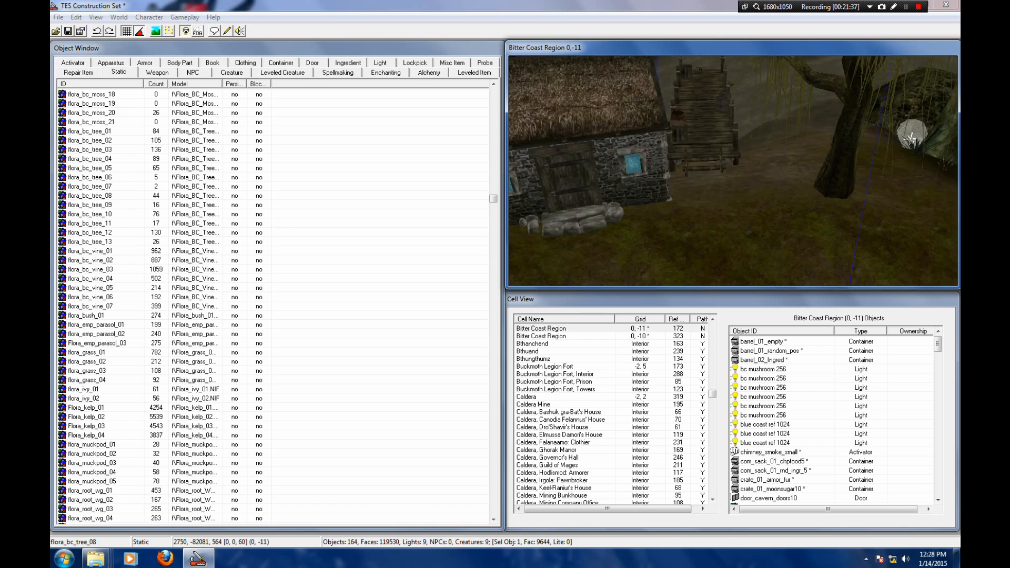
pyautogui.press('shift')
pyautogui.press('shift')
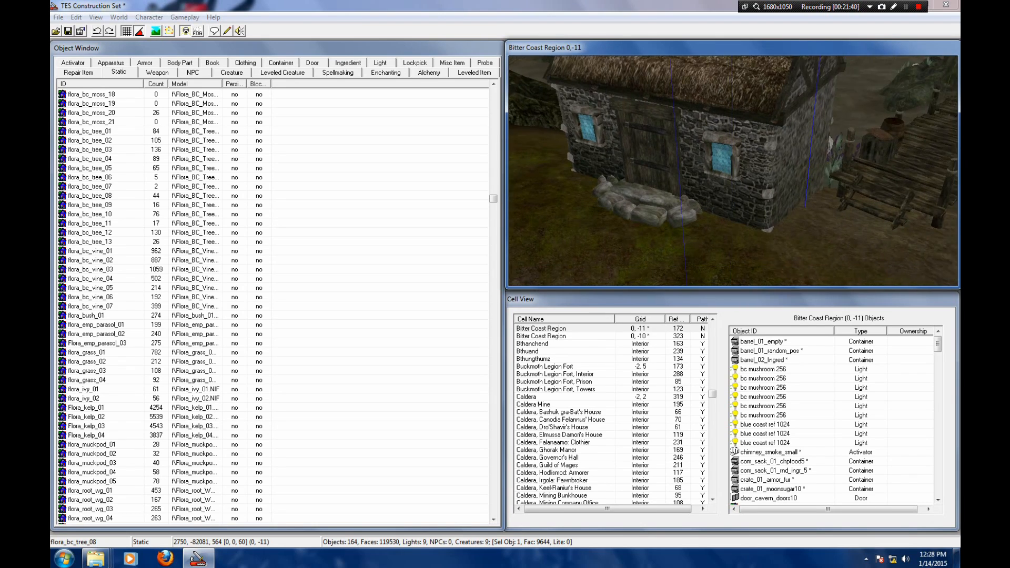
pyautogui.press('shift')
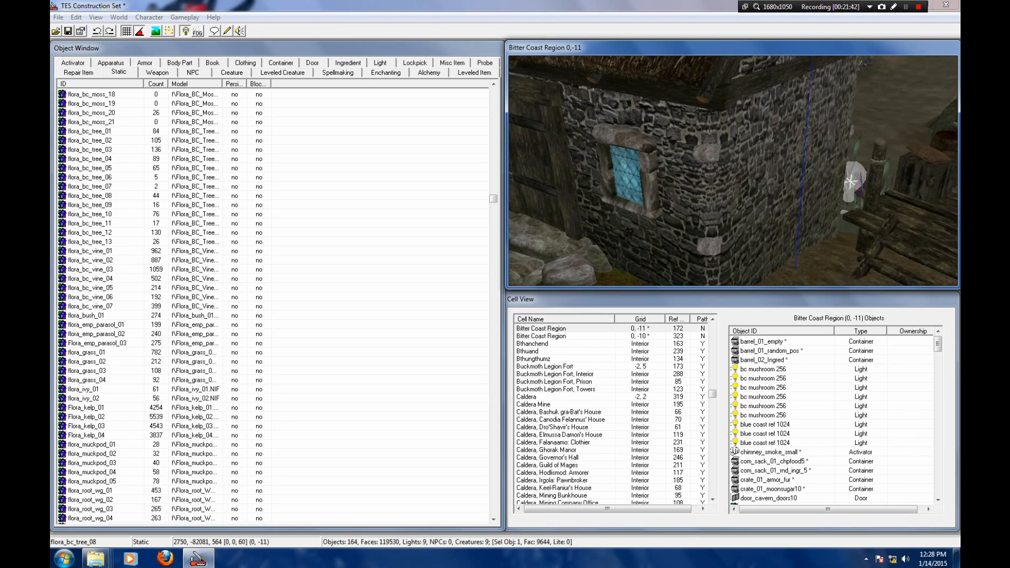
pyautogui.press('shift')
pyautogui.click(91, 186)
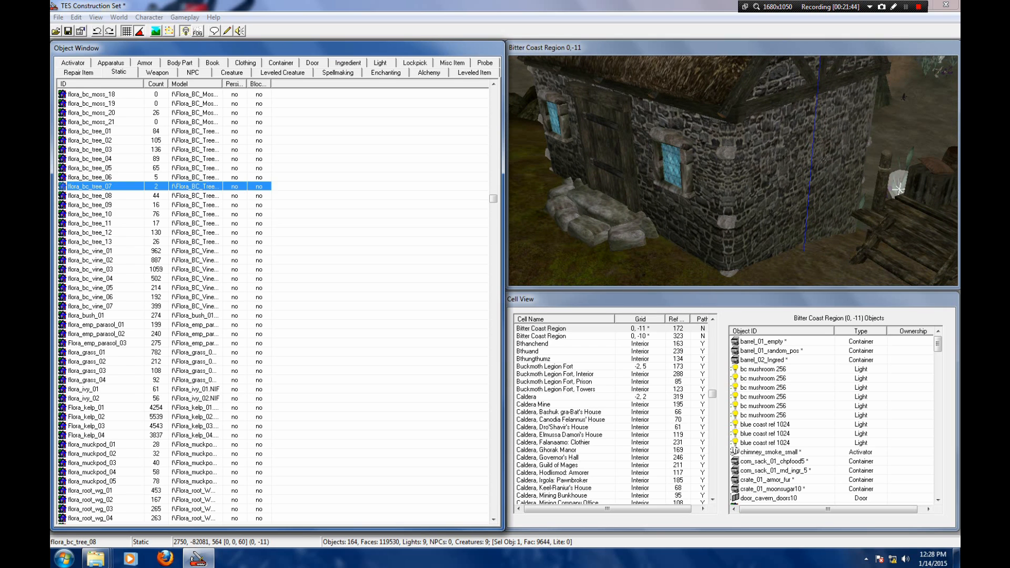
pyautogui.scroll(7, 91, 186)
pyautogui.click(90, 131)
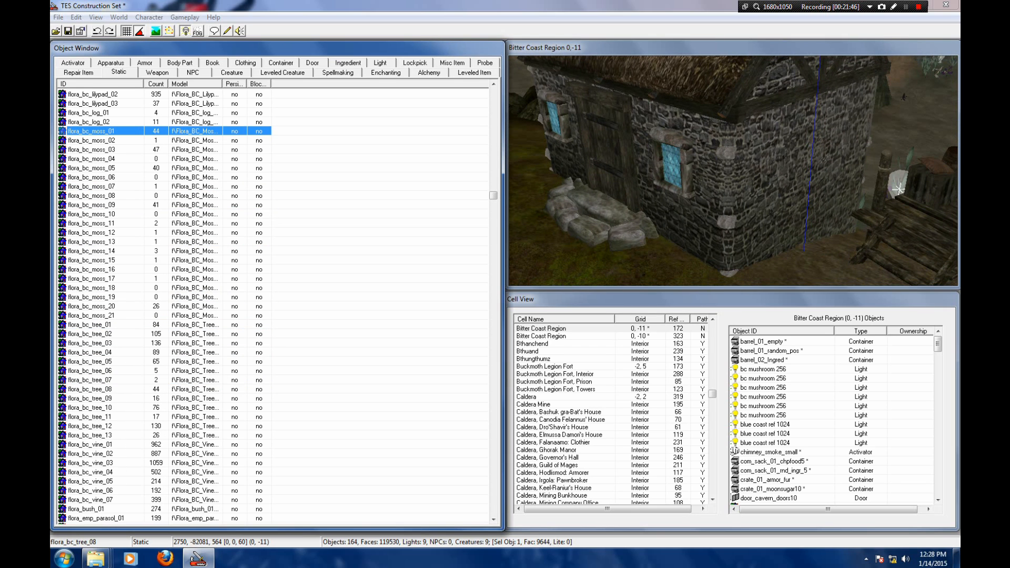
pyautogui.moveTo(91, 131); pyautogui.dragTo(808, 184)
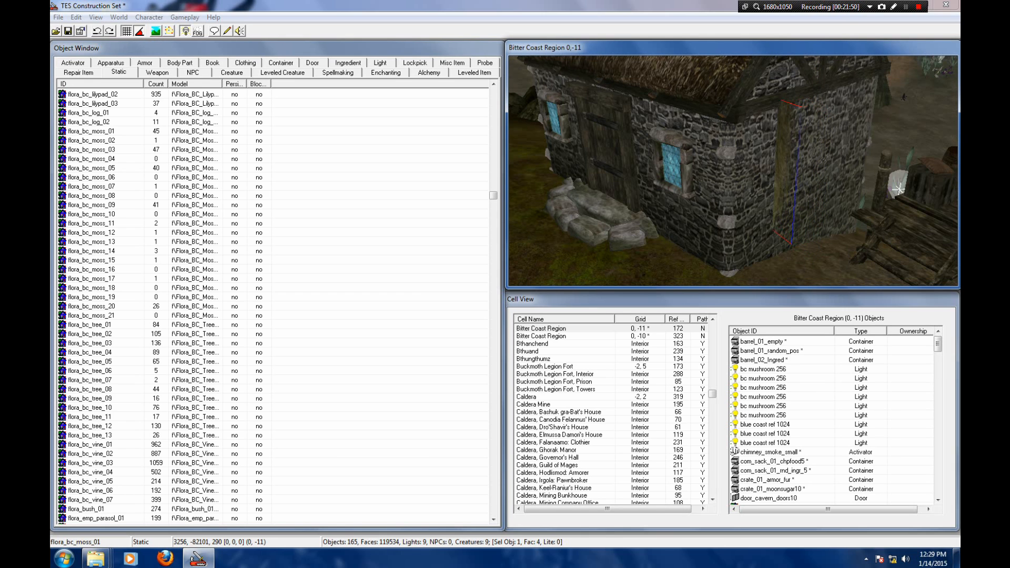
# Step: Rotate the moss to 255 degrees and fit it against the stone wall at about 3261, -82106
pyautogui.scroll(-3, 734, 171)
pyautogui.press('shift')
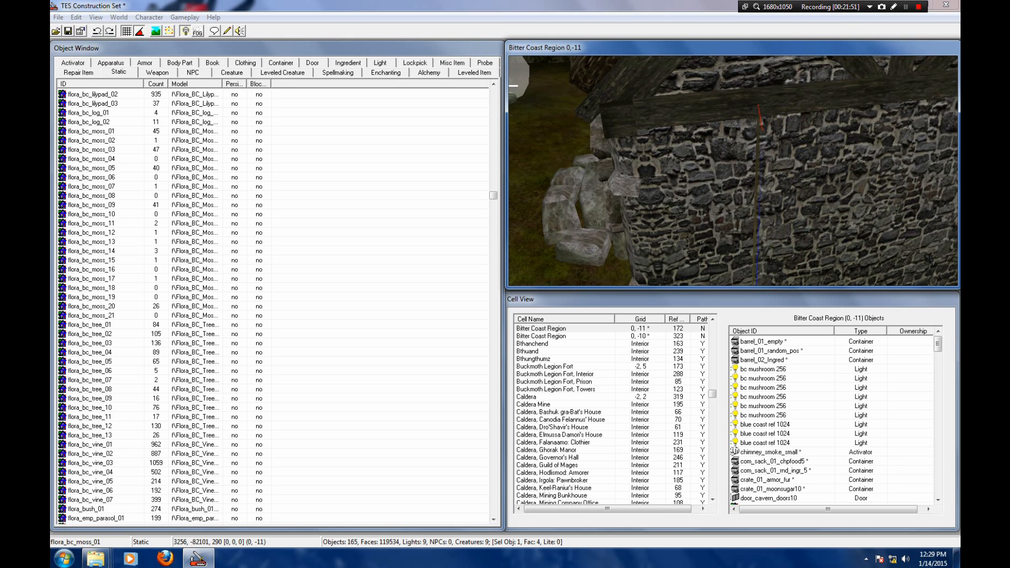
pyautogui.moveTo(759, 184); pyautogui.dragTo(811, 184, button='right')
pyautogui.moveTo(757, 184); pyautogui.dragTo(766, 194)
pyautogui.scroll(-4, 733, 171)
pyautogui.press('shift')
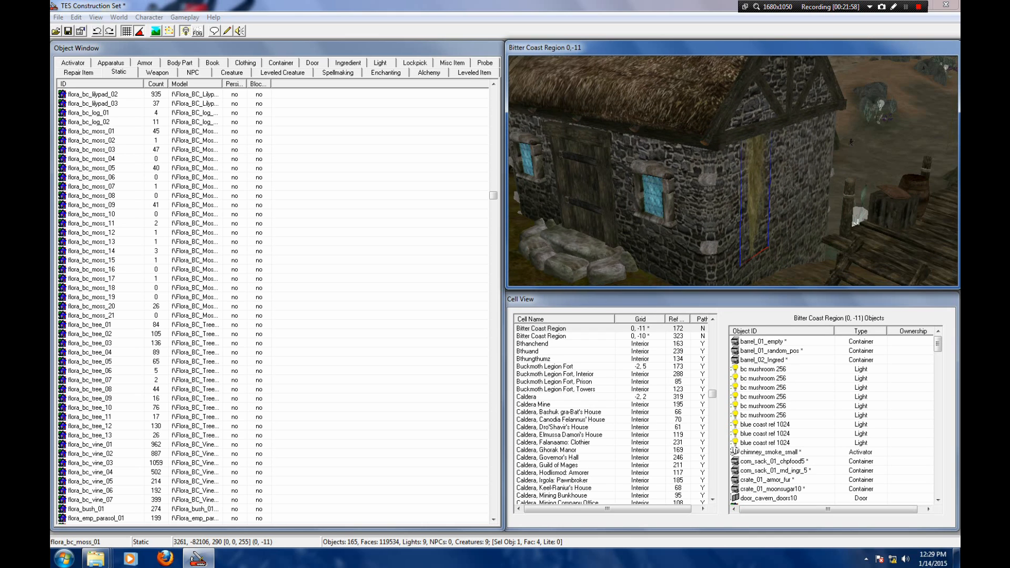
# Step: Add a flora_bc_fern_03 fern on the ground in front of the house, at about 3531, -81561, with Z about 173
pyautogui.press('shift')
pyautogui.scroll(-2, 734, 172)
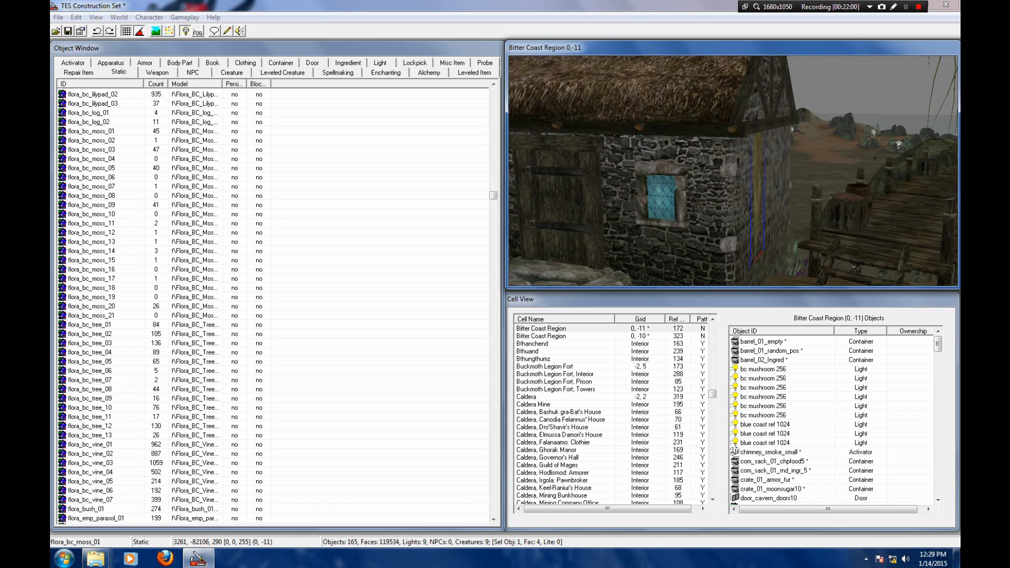
pyautogui.moveTo(733, 192); pyautogui.dragTo(799, 129, button='middle')
pyautogui.moveTo(733, 171); pyautogui.dragTo(842, 161, button='middle')
pyautogui.scroll(-2, 733, 171)
pyautogui.moveTo(733, 171); pyautogui.dragTo(748, 178, button='middle')
pyautogui.scroll(3, 733, 171)
pyautogui.press('shift')
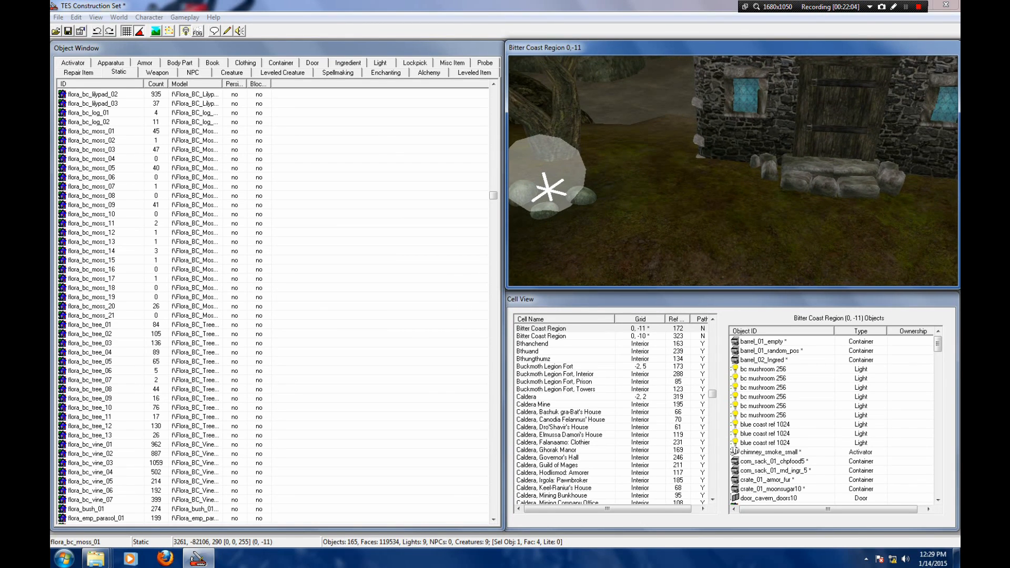
pyautogui.click(378, 252)
pyautogui.scroll(5, 379, 253)
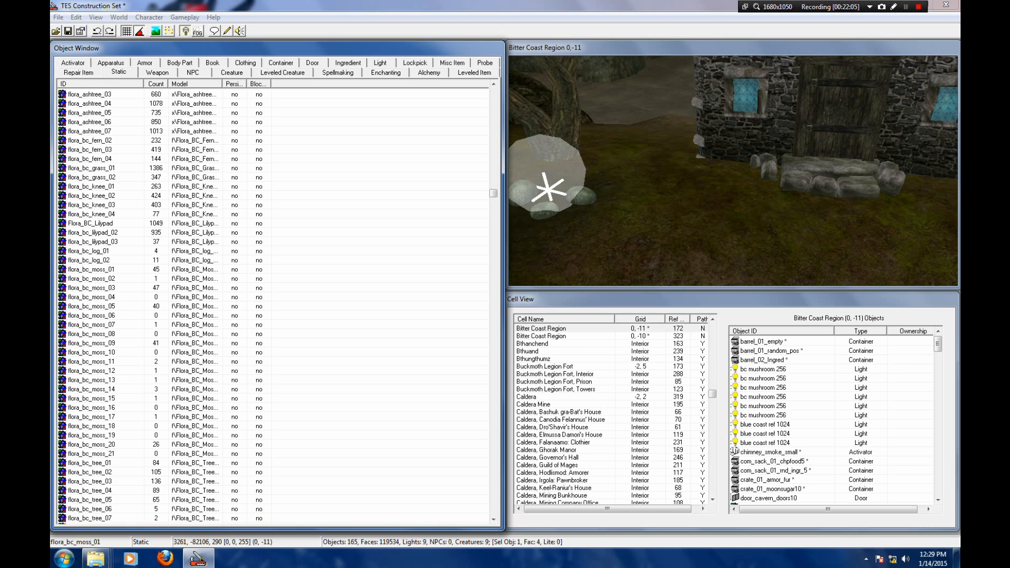
pyautogui.click(90, 150)
pyautogui.moveTo(90, 149); pyautogui.dragTo(731, 138)
pyautogui.press('f')
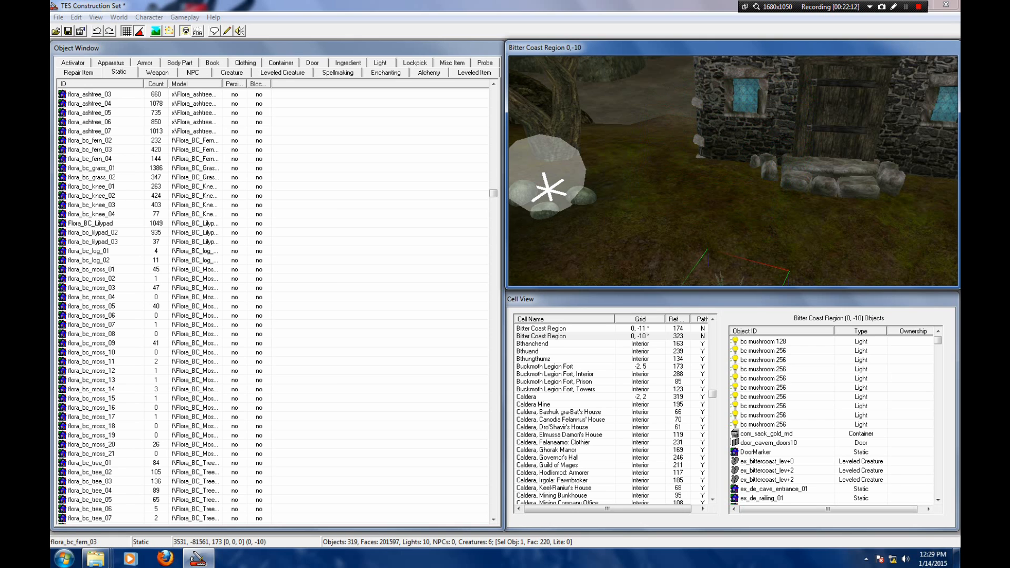
# Step: Move the fern against the front stone wall beside the doorstep rocks, at about 3632, -81858, and lower it to Z about 190
pyautogui.hotkey('ctrl', 'z')
pyautogui.keyDown('shift'); pyautogui.moveTo(730, 138); pyautogui.dragTo(734, 195, button='middle'); pyautogui.keyUp('shift')
pyautogui.scroll(-3, 735, 174)
pyautogui.moveTo(736, 150); pyautogui.dragTo(697, 79)
pyautogui.press('f')
pyautogui.moveTo(704, 122); pyautogui.dragTo(697, 105)
pyautogui.scroll(2, 698, 105)
pyautogui.scroll(5, 729, 168)
pyautogui.moveTo(698, 105); pyautogui.dragTo(724, 258, button='middle')
pyautogui.keyDown('shift'); pyautogui.moveTo(742, 194); pyautogui.dragTo(738, 187, button='middle'); pyautogui.keyUp('shift')
pyautogui.moveTo(738, 196); pyautogui.dragTo(756, 213)
pyautogui.keyDown('shift'); pyautogui.moveTo(756, 213); pyautogui.dragTo(745, 195, button='middle'); pyautogui.keyUp('shift')
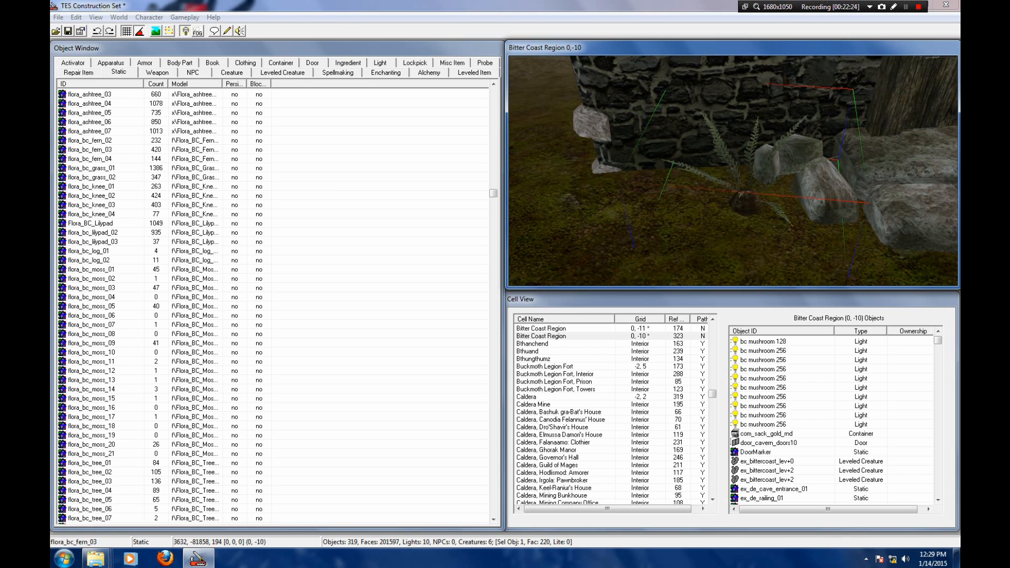
pyautogui.moveTo(743, 195); pyautogui.dragTo(743, 202)
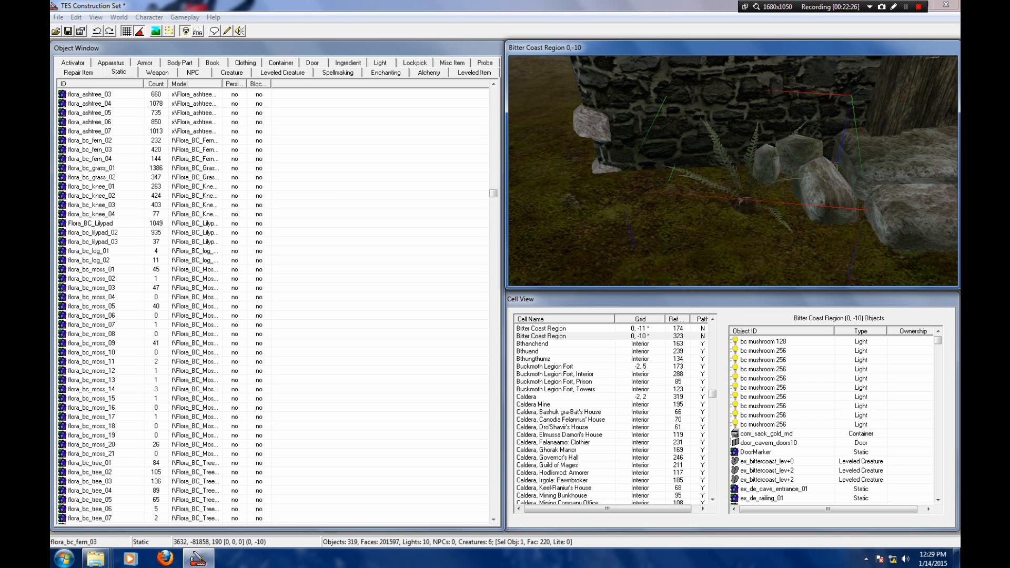
# Step: Rotate the fern beside the doorstep to 75 degrees about Z
pyautogui.moveTo(743, 202); pyautogui.dragTo(789, 201, button='right')
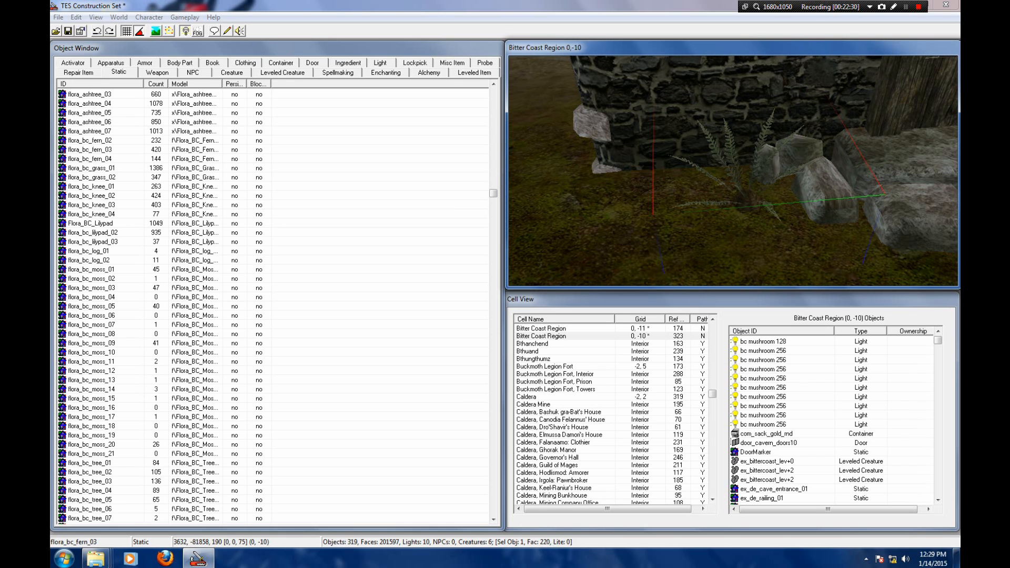
pyautogui.scroll(-3, 743, 202)
pyautogui.moveTo(790, 174)
pyautogui.mouseDown(button='middle')
pyautogui.moveTo(703, 205)
pyautogui.moveTo(724, 187)
pyautogui.moveTo(792, 184)
pyautogui.mouseUp(button='middle')
pyautogui.moveTo(684, 188); pyautogui.dragTo(684, 188, button='right')
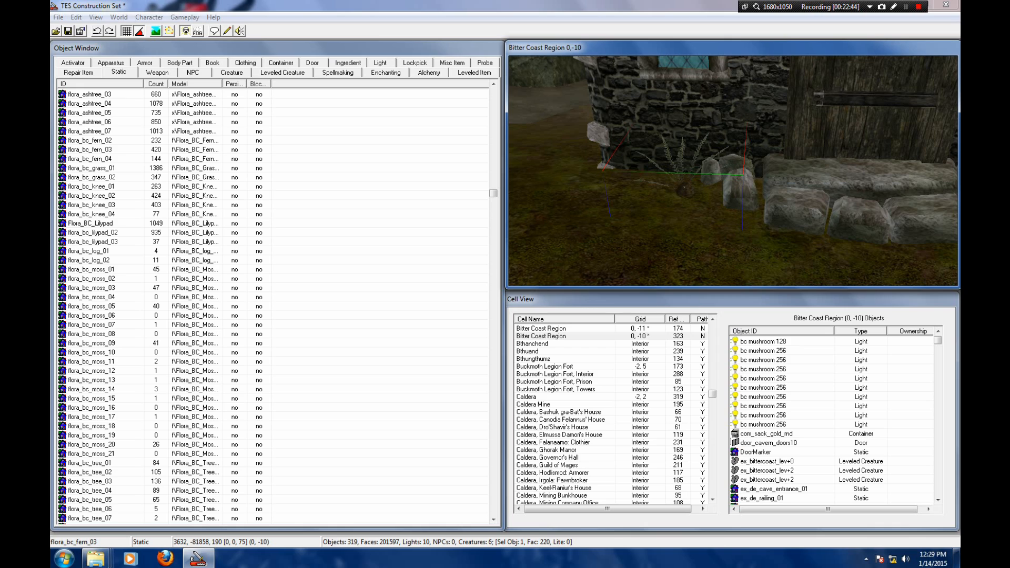
pyautogui.moveTo(685, 188); pyautogui.dragTo(685, 187, button='right')
pyautogui.scroll(-4, 684, 188)
pyautogui.moveTo(684, 188); pyautogui.dragTo(548, 257, button='middle')
pyautogui.scroll(-3, 575, 252)
pyautogui.moveTo(895, 179); pyautogui.dragTo(898, 156, button='middle')
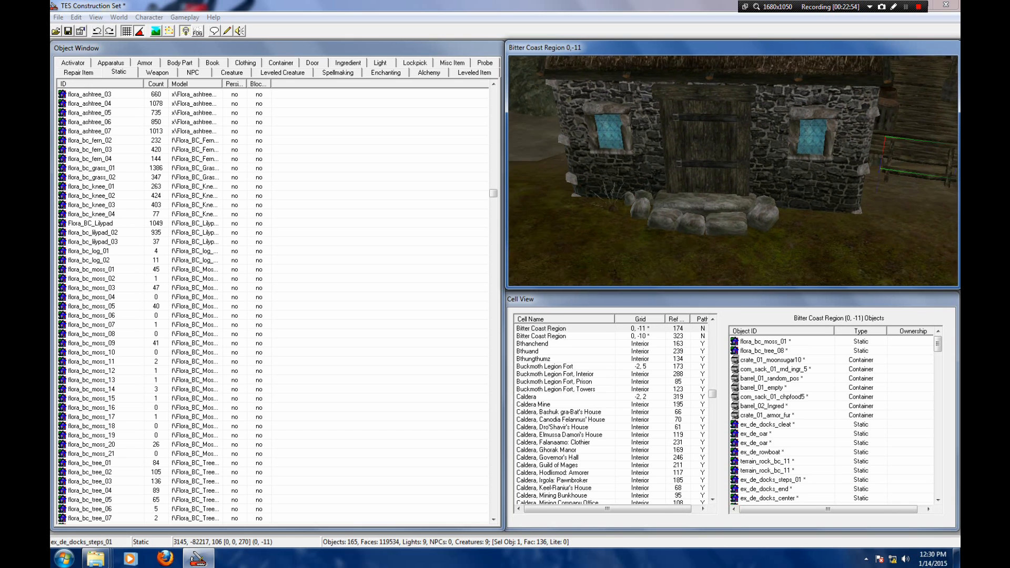
pyautogui.scroll(-3, 898, 155)
pyautogui.click(866, 161)
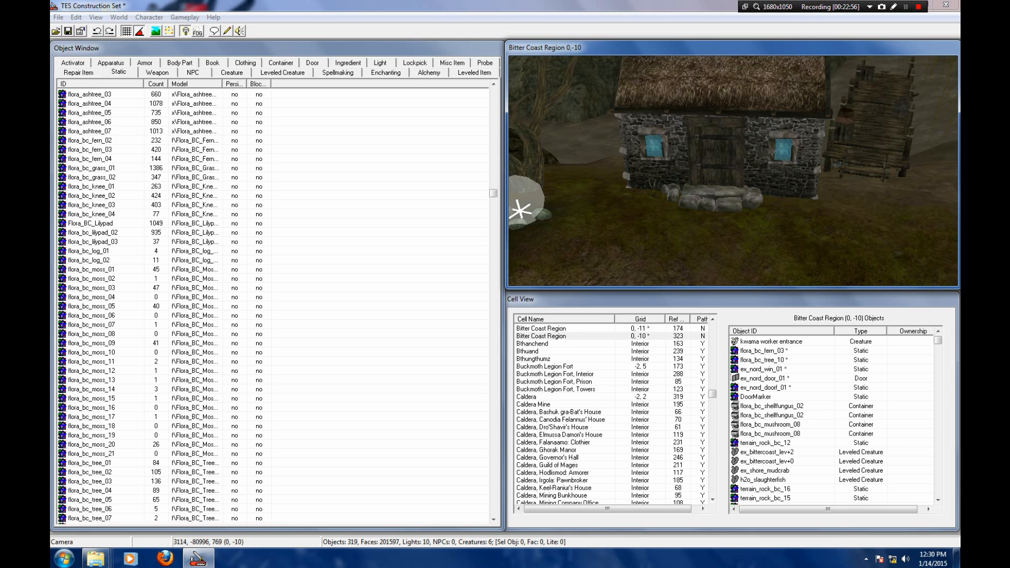
# Step: Create a new interior cell named "Seyda Neen, The Temporary Nordic Abode"
pyautogui.hotkey('alt', 'w')
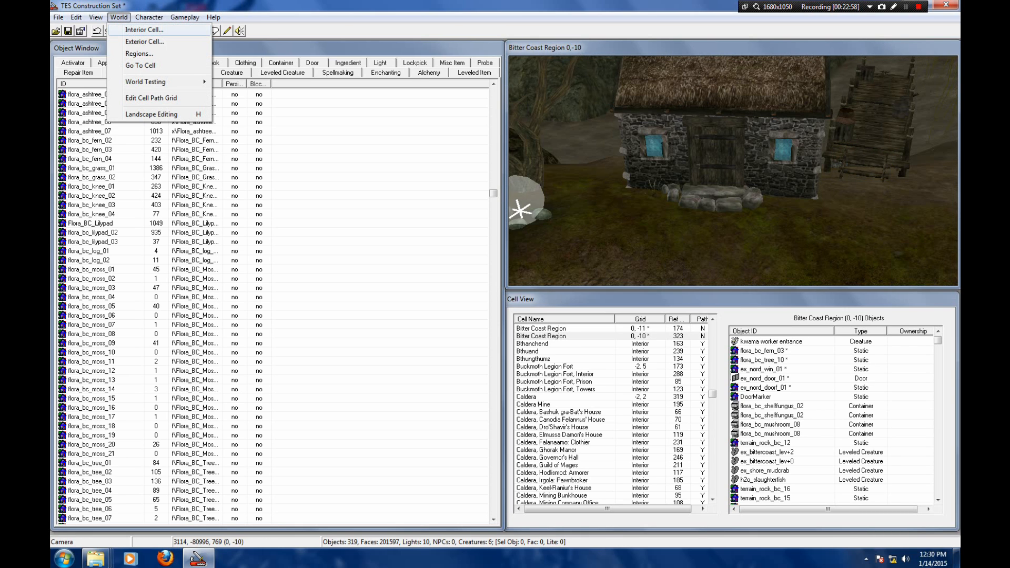
pyautogui.click(144, 30)
pyautogui.click(76, 75)
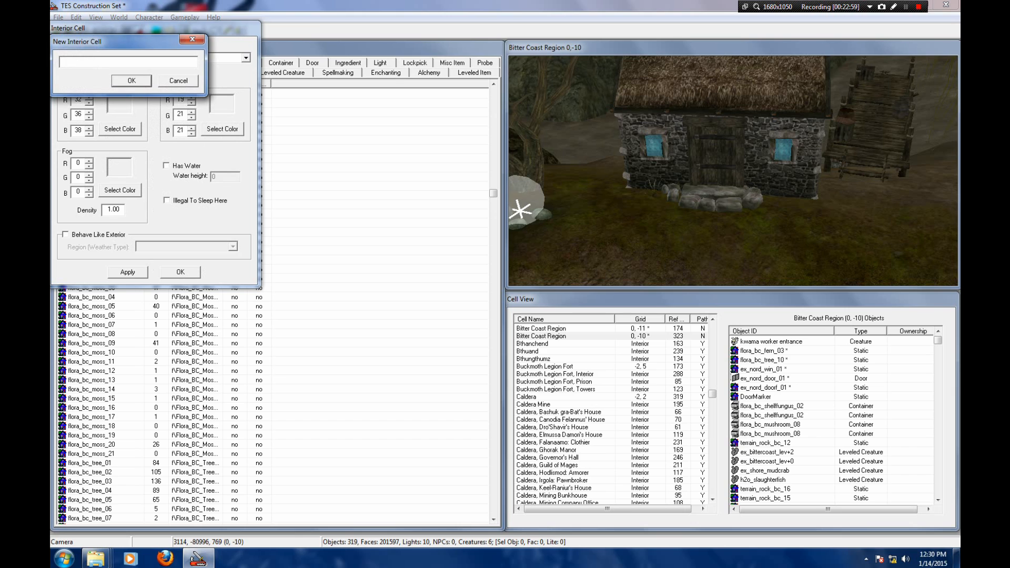
pyautogui.click(178, 82)
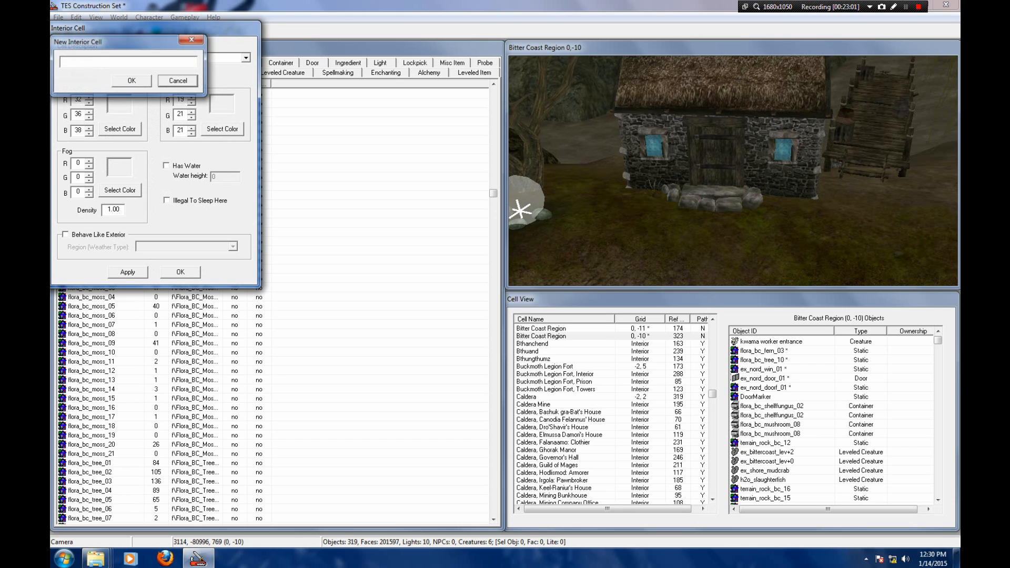
pyautogui.moveTo(105, 28); pyautogui.dragTo(334, 42)
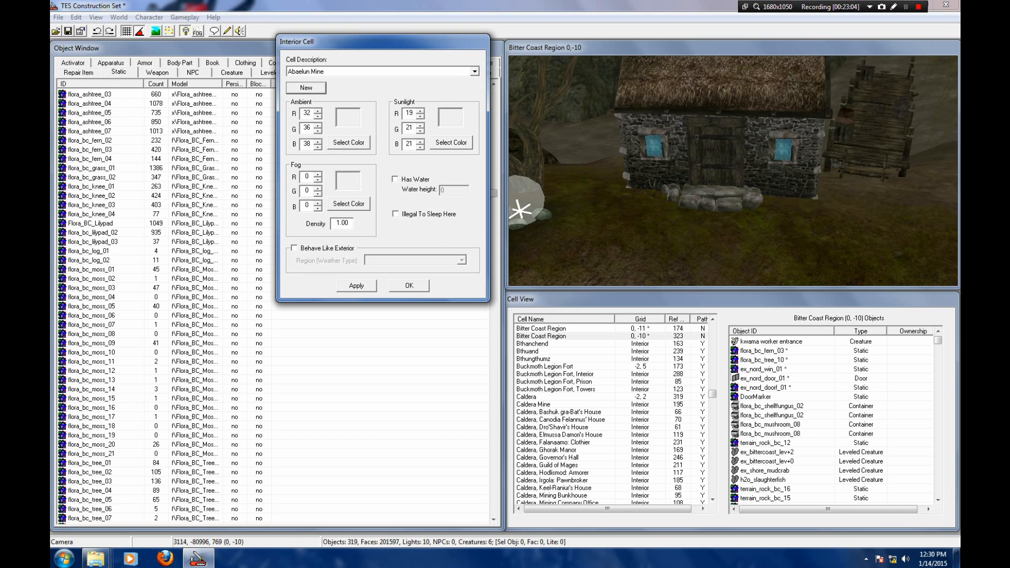
pyautogui.click(119, 17)
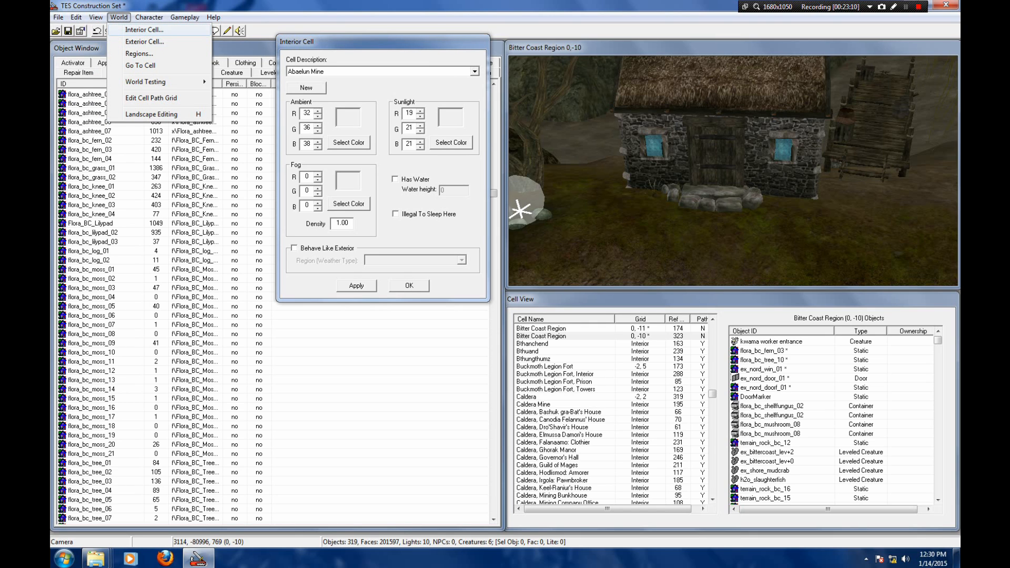
pyautogui.click(306, 87)
pyautogui.click(306, 88)
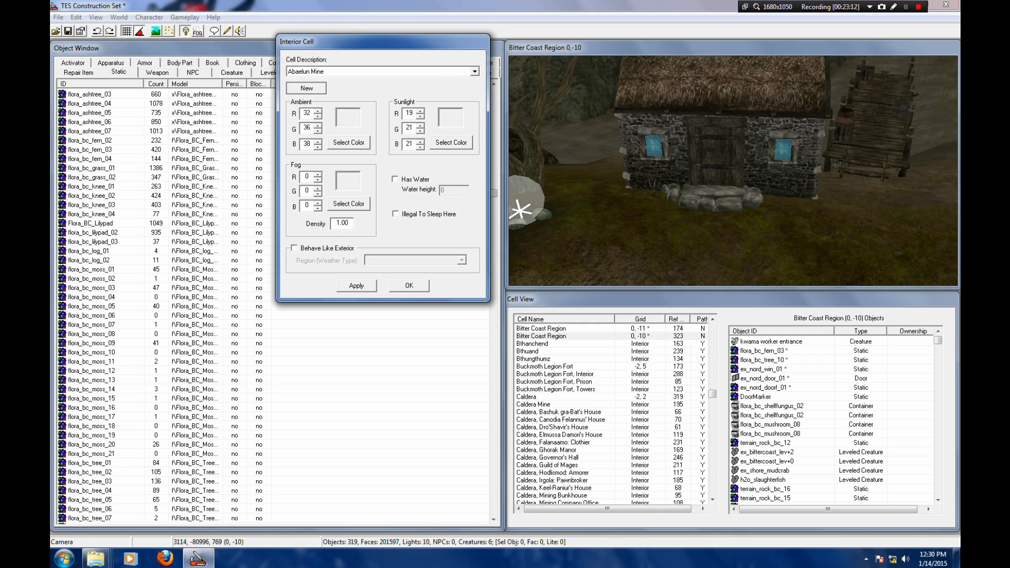
pyautogui.write('Seyda Nee')
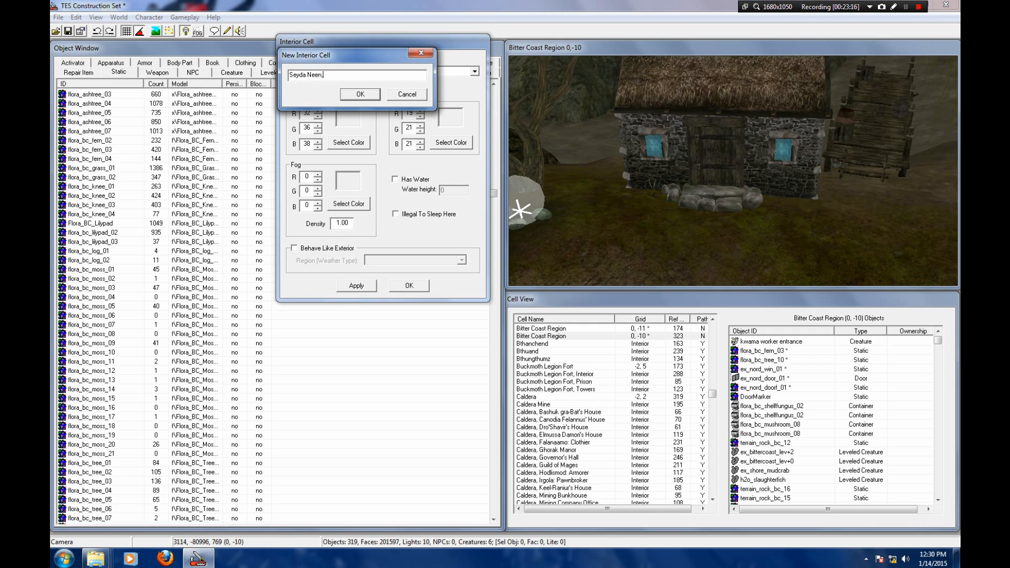
pyautogui.write('n, The Temporary Nordic Abode')
pyautogui.click(360, 94)
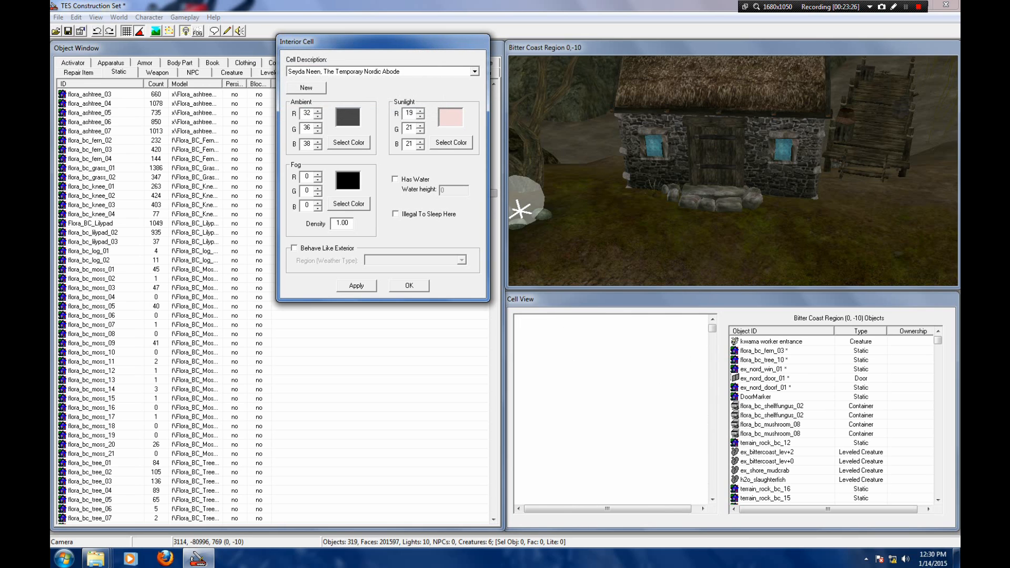
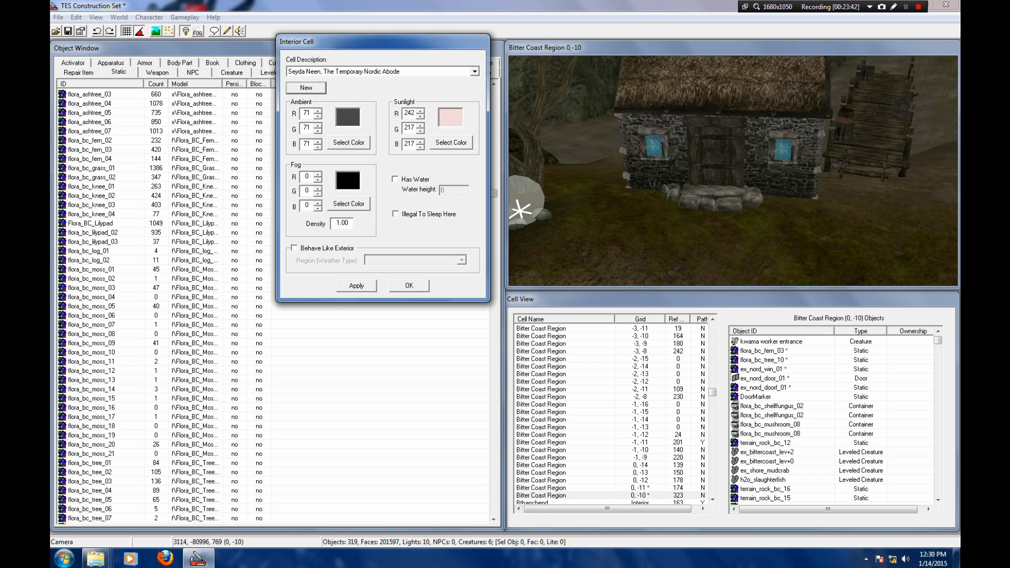
# Step: Set the interior cell's sunlight colour to R 80, G 60, B 30
pyautogui.moveTo(404, 113); pyautogui.dragTo(415, 114)
pyautogui.press('Tab')
pyautogui.hotkey('shift', 'Tab')
pyautogui.write('80')
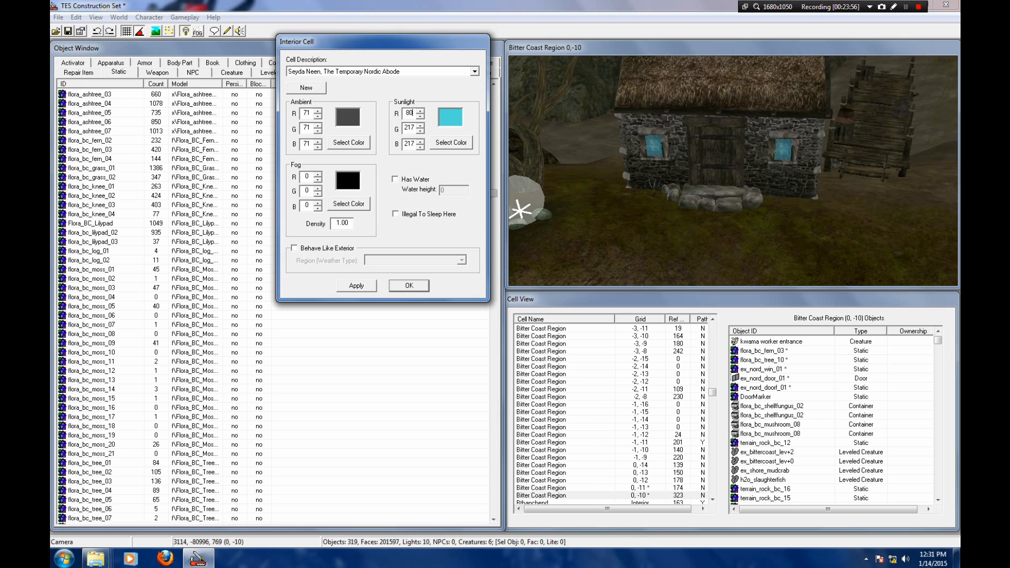
pyautogui.moveTo(415, 128); pyautogui.dragTo(404, 128)
pyautogui.write('60')
pyautogui.moveTo(415, 144); pyautogui.dragTo(404, 144)
pyautogui.write('30')
# Step: Set the interior cell's ambient colour to R 50, G 20, B 40
pyautogui.doubleClick(307, 114)
pyautogui.press('BackSpace')
pyautogui.write('50')
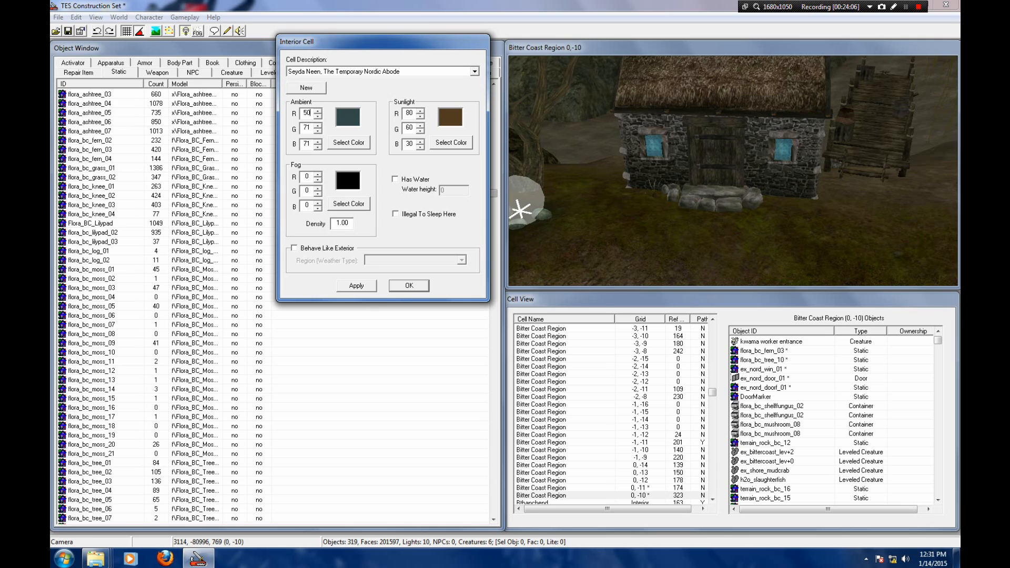
pyautogui.doubleClick(307, 144)
pyautogui.write('40')
pyautogui.doubleClick(307, 128)
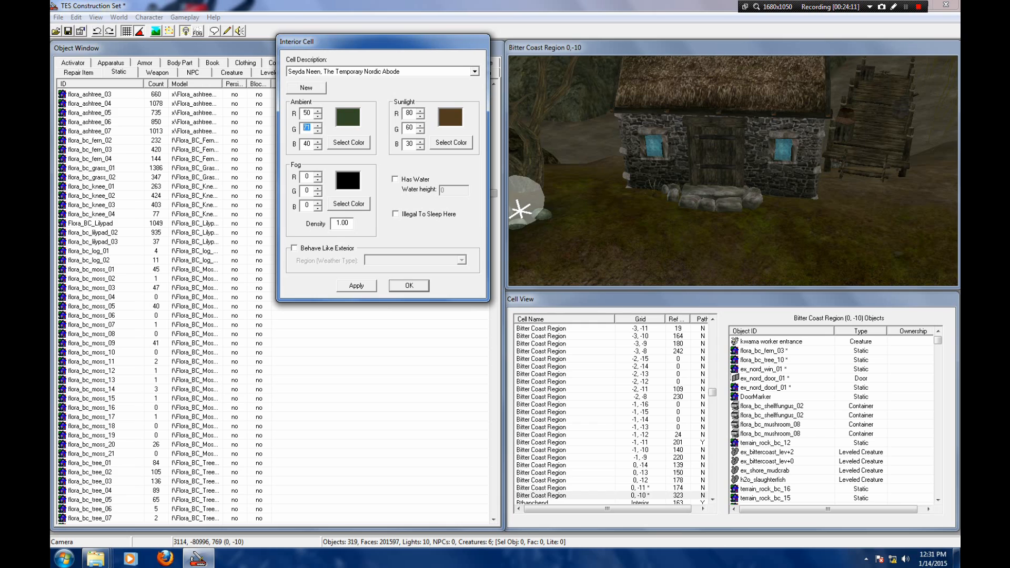
pyautogui.write('20')
pyautogui.click(348, 142)
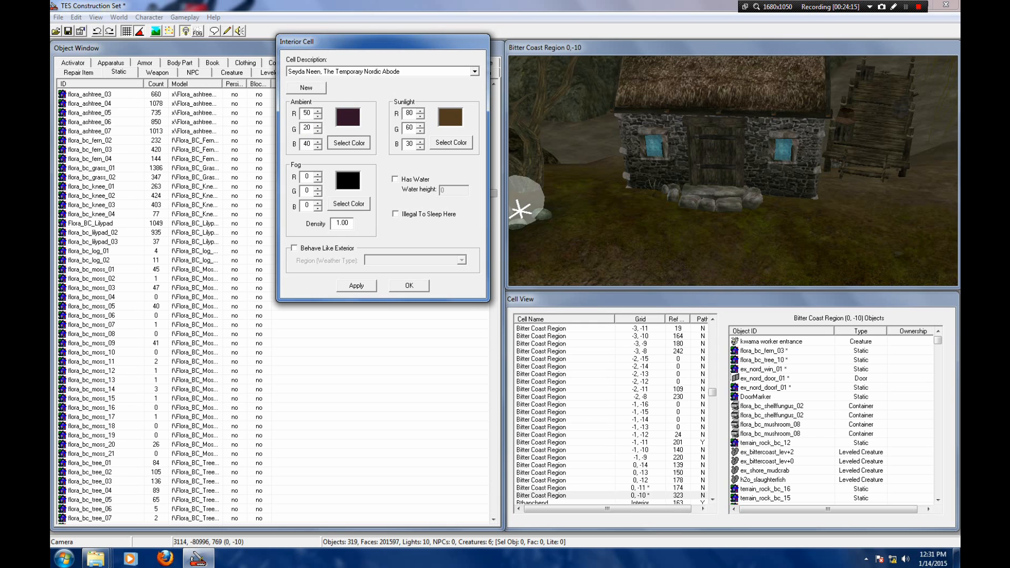
# Step: Set the interior cell's fog colour to R 27, G 29, B 25 with a density of 0.75
pyautogui.click(343, 216)
pyautogui.press('Tab')
pyautogui.write('27')
pyautogui.press('Tab')
pyautogui.write('29')
pyautogui.press('Tab')
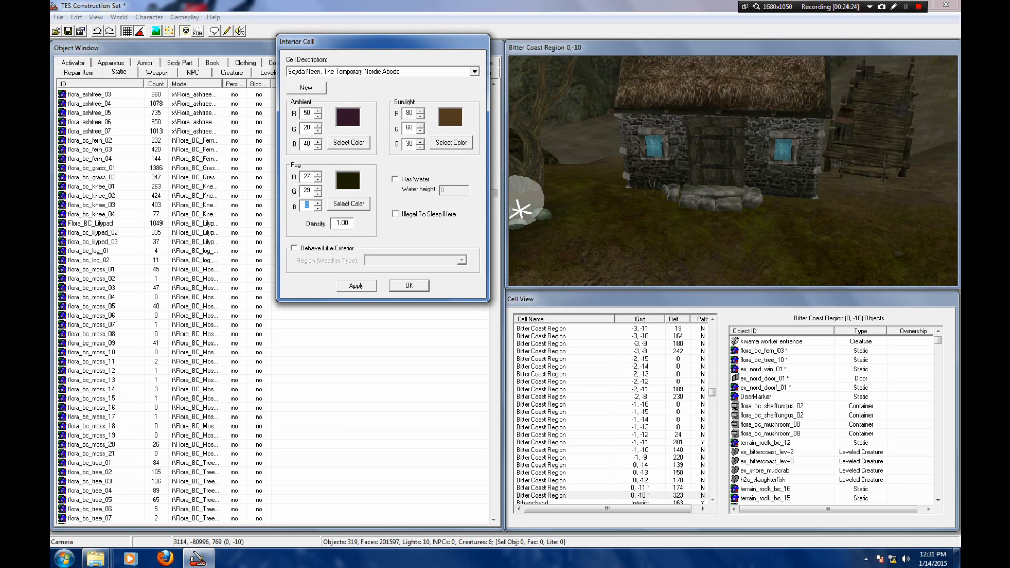
pyautogui.write('24')
pyautogui.moveTo(350, 223); pyautogui.dragTo(340, 224)
pyautogui.press('BackSpace')
pyautogui.write('0.75')
# Step: Enable water for the interior cell and save its settings
pyautogui.click(395, 179)
pyautogui.click(396, 180)
pyautogui.click(294, 248)
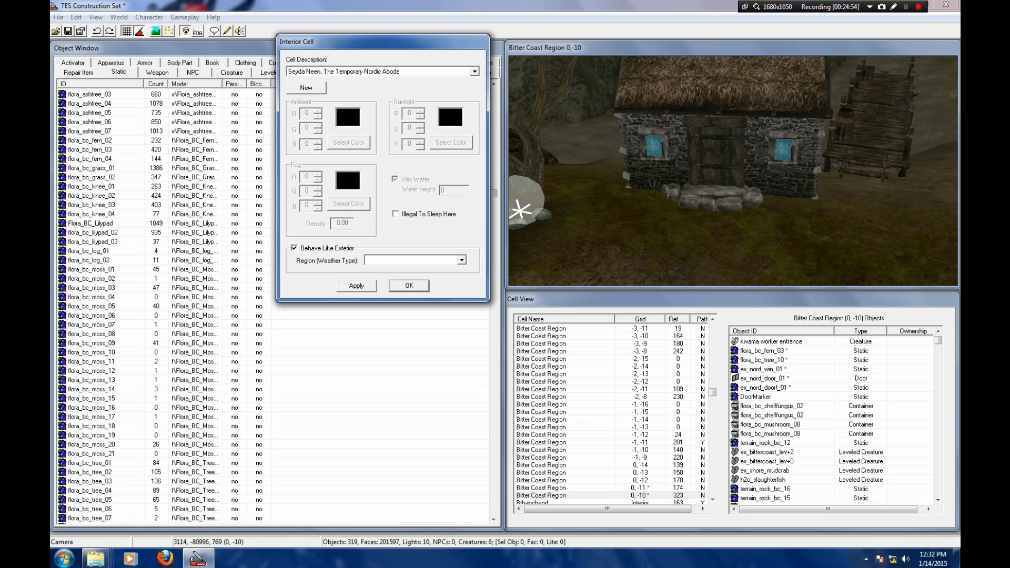
pyautogui.click(295, 248)
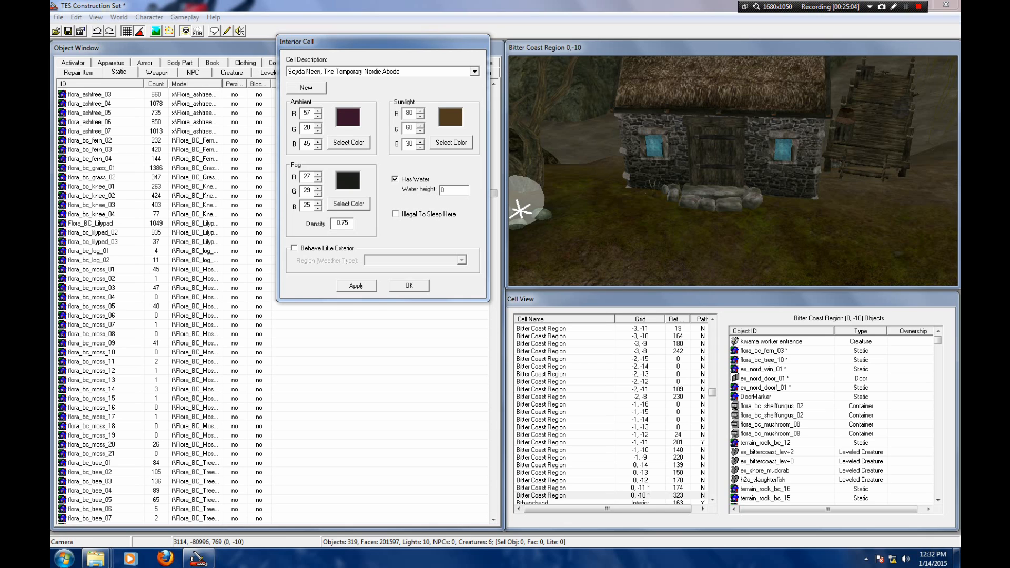
pyautogui.click(409, 285)
# Step: Find the Seyda Neen, The Temporary Nordic Abode cell in the cell list and view its objects
pyautogui.moveTo(731, 174); pyautogui.dragTo(711, 178, button='middle')
pyautogui.moveTo(712, 392); pyautogui.dragTo(713, 443)
pyautogui.click(574, 442)
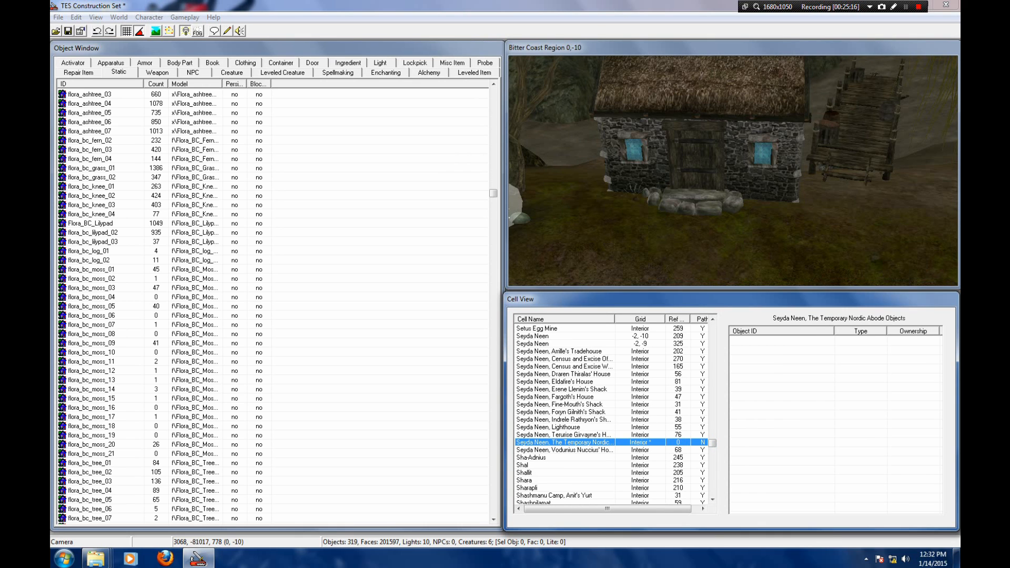
# Step: Make the house's front door ex_nord_door_01 teleport to the Seyda Neen, The Temporary Nordic Abode interior cell
pyautogui.moveTo(734, 171); pyautogui.dragTo(753, 181, button='middle')
pyautogui.scroll(5, 734, 171)
pyautogui.click(718, 182)
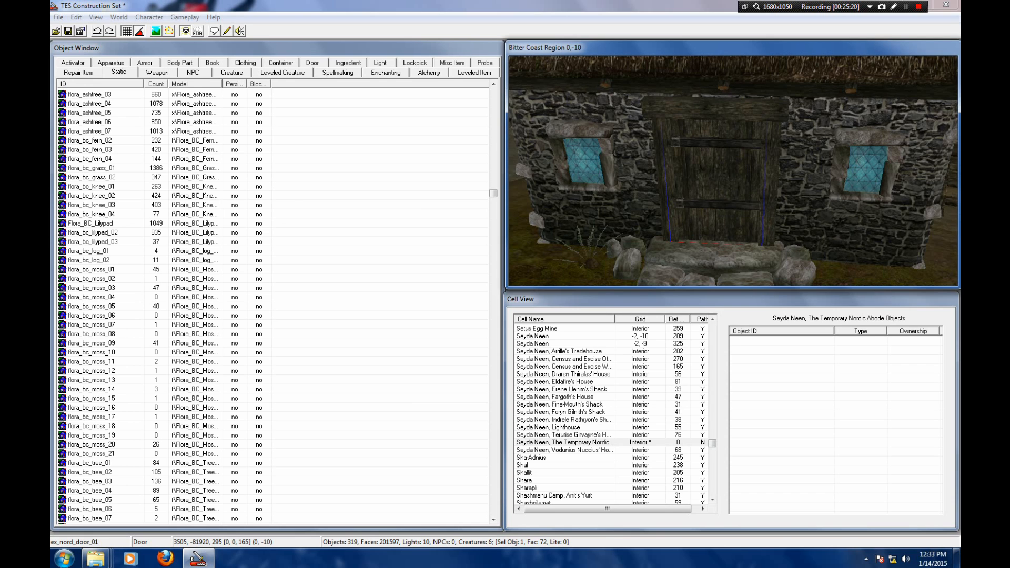
pyautogui.doubleClick(719, 182)
pyautogui.moveTo(526, 222); pyautogui.dragTo(392, 94)
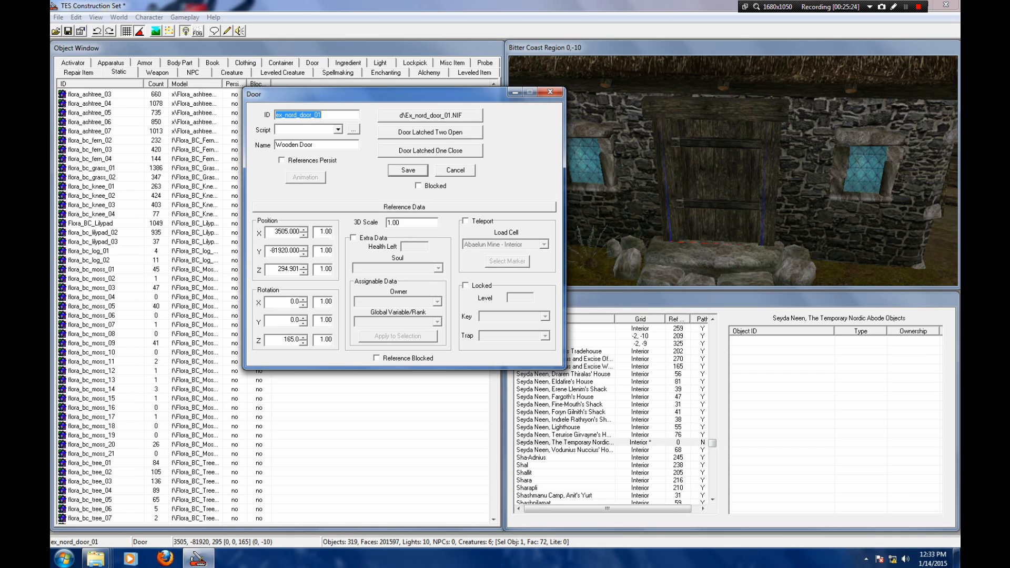
pyautogui.click(465, 221)
pyautogui.click(544, 245)
pyautogui.moveTo(589, 265); pyautogui.dragTo(589, 295)
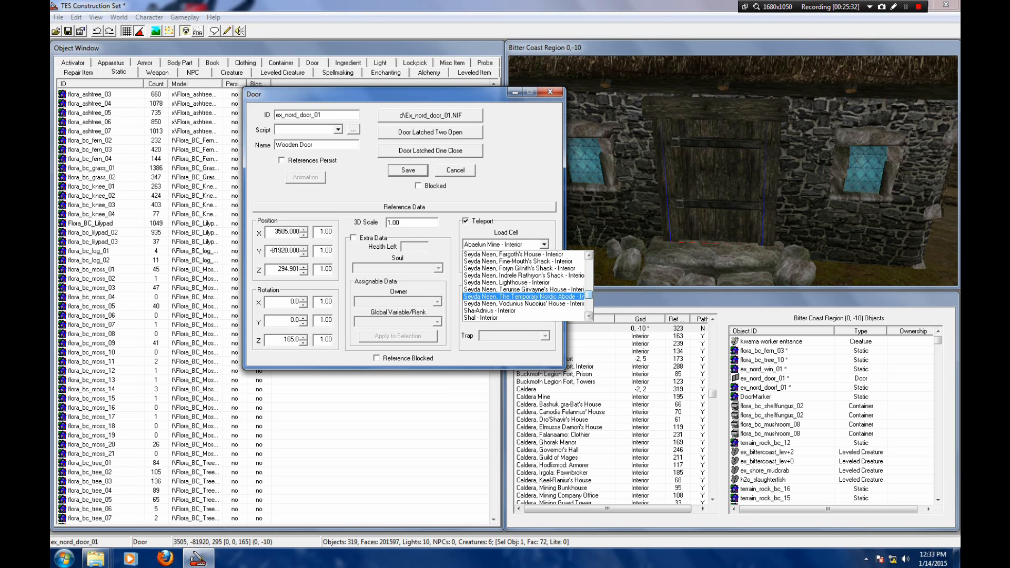
pyautogui.click(523, 297)
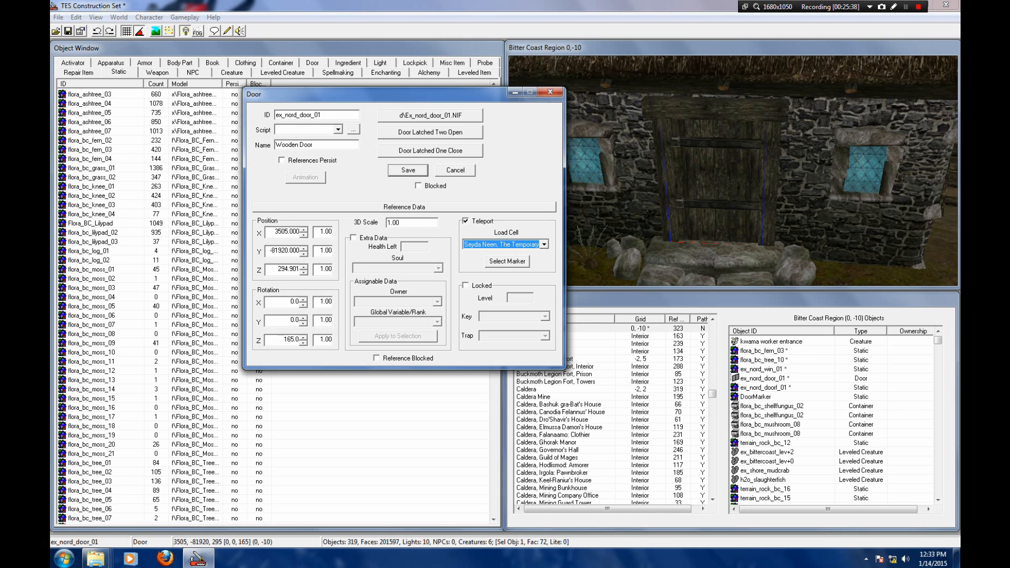
# Step: Lock the front door at level 10 with a blank key entry
pyautogui.click(466, 285)
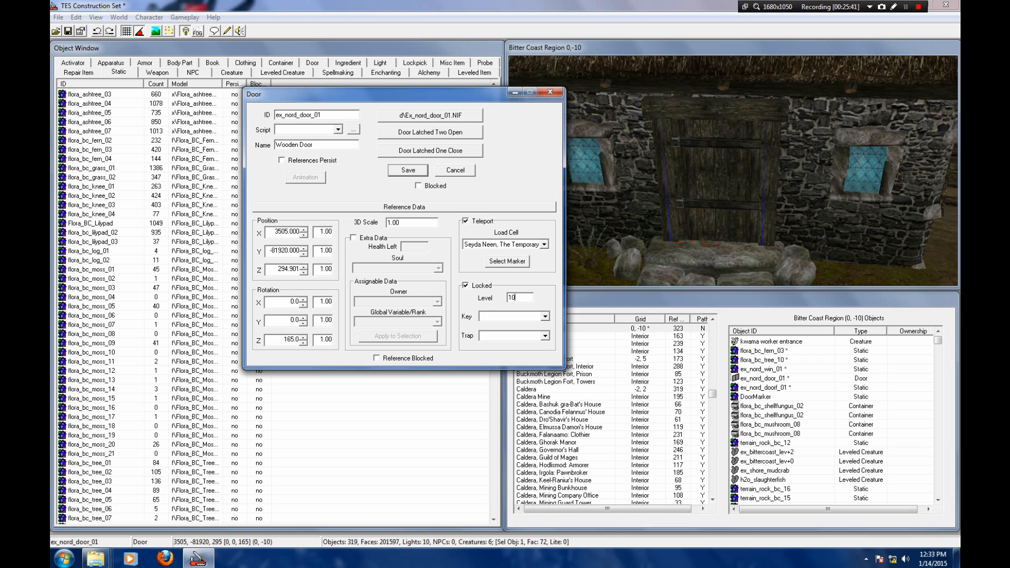
pyautogui.click(545, 317)
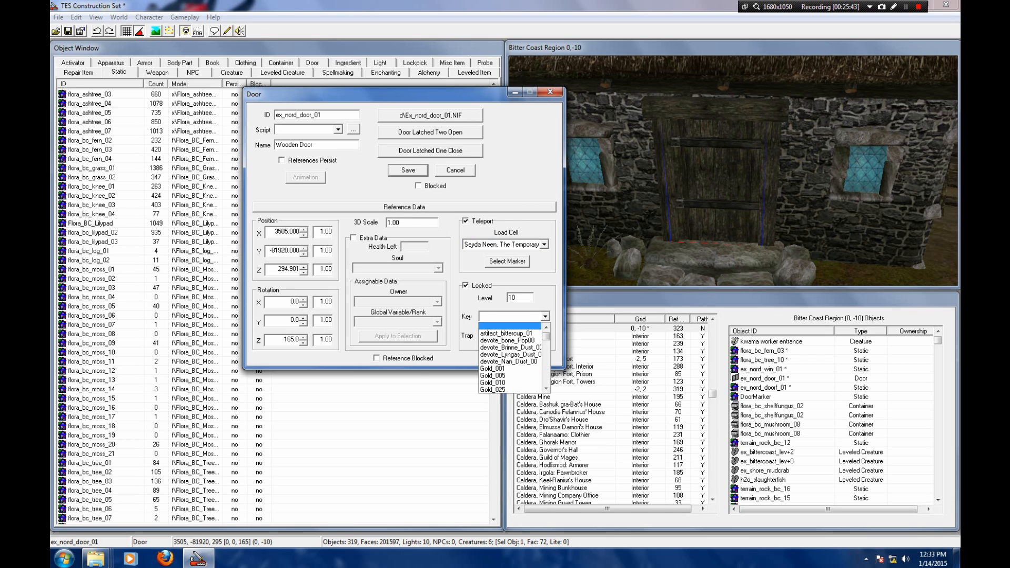
pyautogui.moveTo(547, 336); pyautogui.dragTo(546, 335)
pyautogui.click(513, 326)
# Step: Set the front door's trap to the flame spell and close the door's settings
pyautogui.click(545, 336)
pyautogui.moveTo(547, 356); pyautogui.dragTo(546, 379)
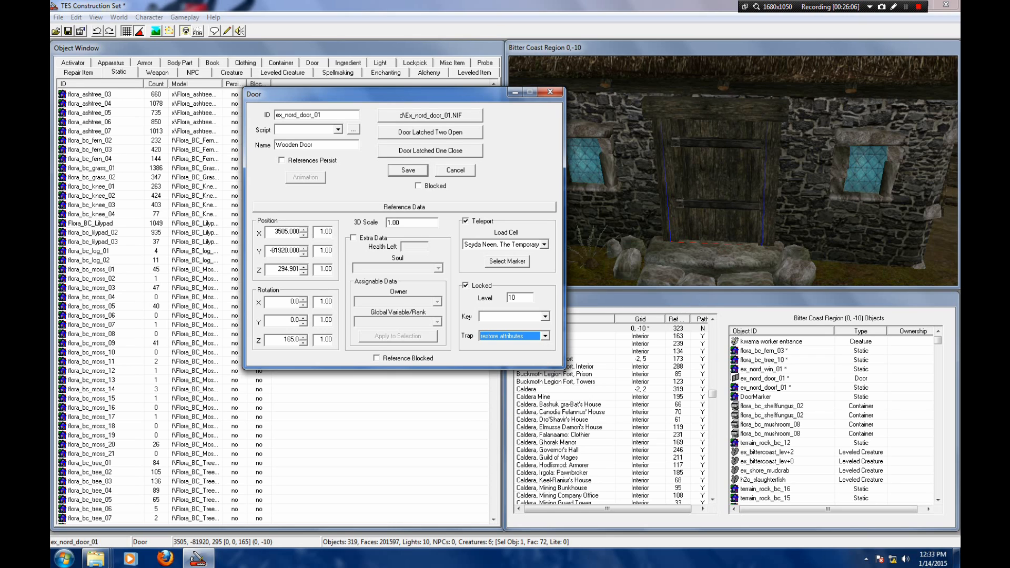
pyautogui.click(545, 336)
pyautogui.scroll(6, 509, 360)
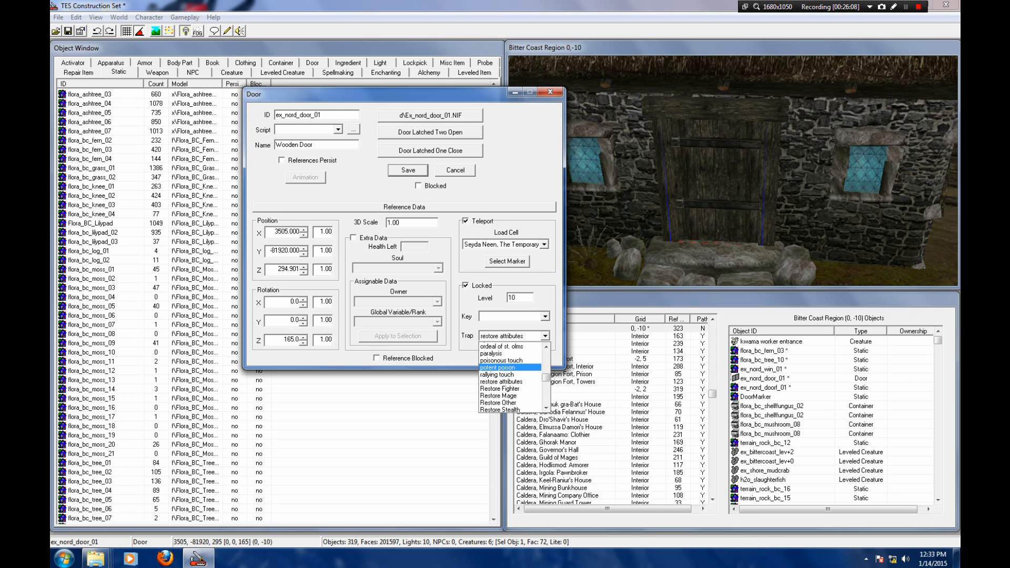
pyautogui.scroll(10, 510, 378)
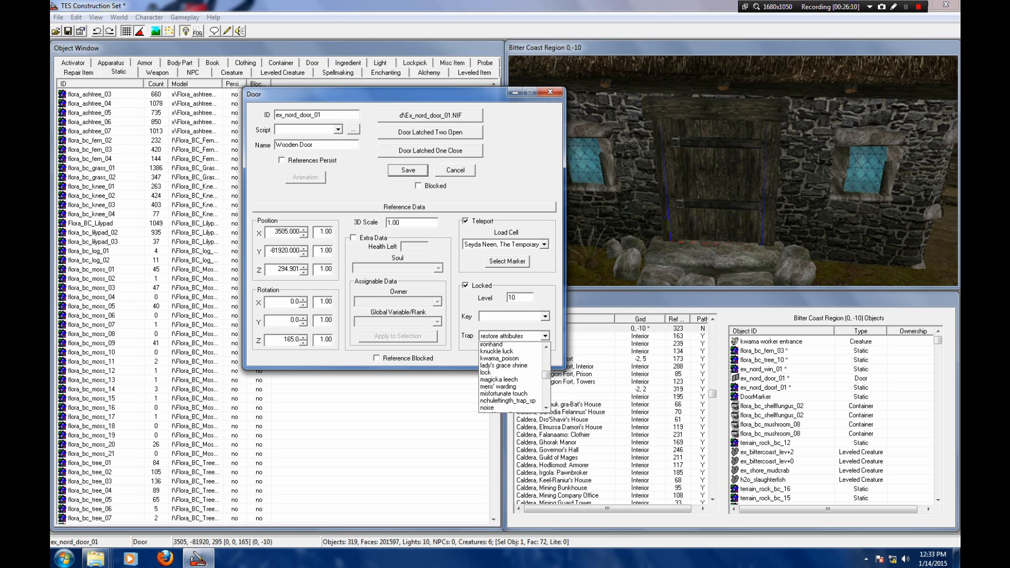
pyautogui.scroll(15, 511, 378)
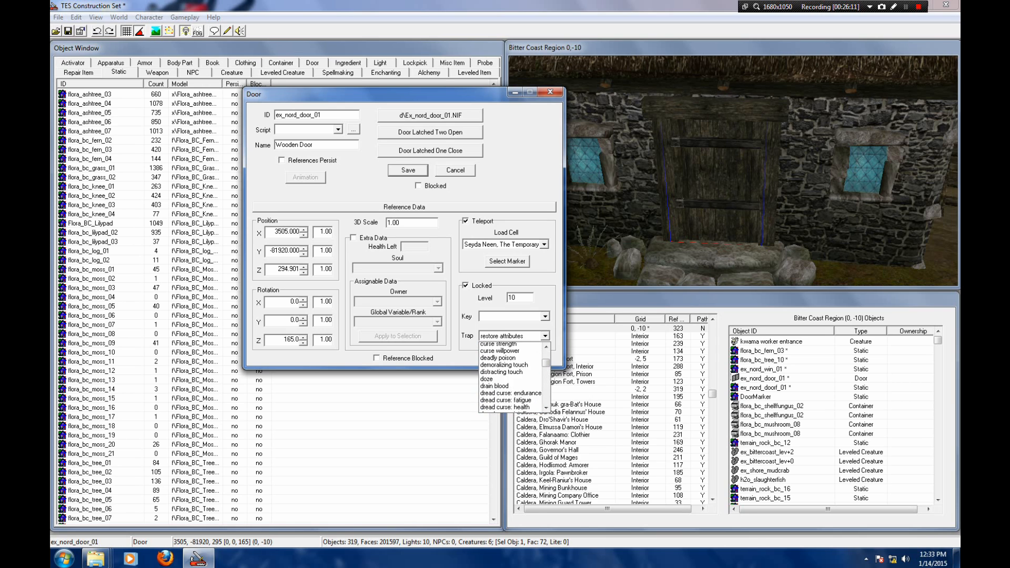
pyautogui.scroll(-8, 511, 378)
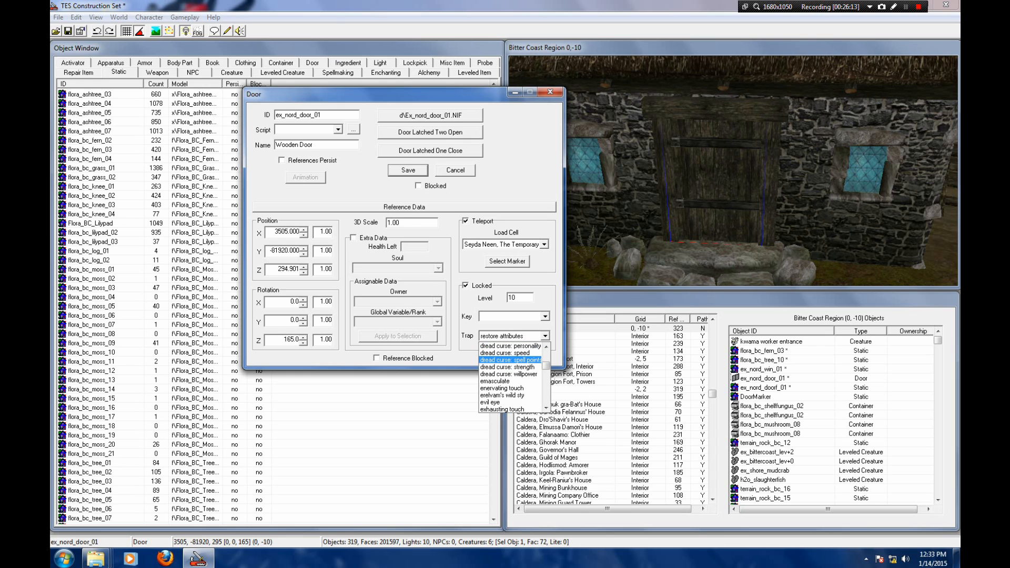
pyautogui.scroll(-6, 505, 371)
pyautogui.scroll(1, 505, 370)
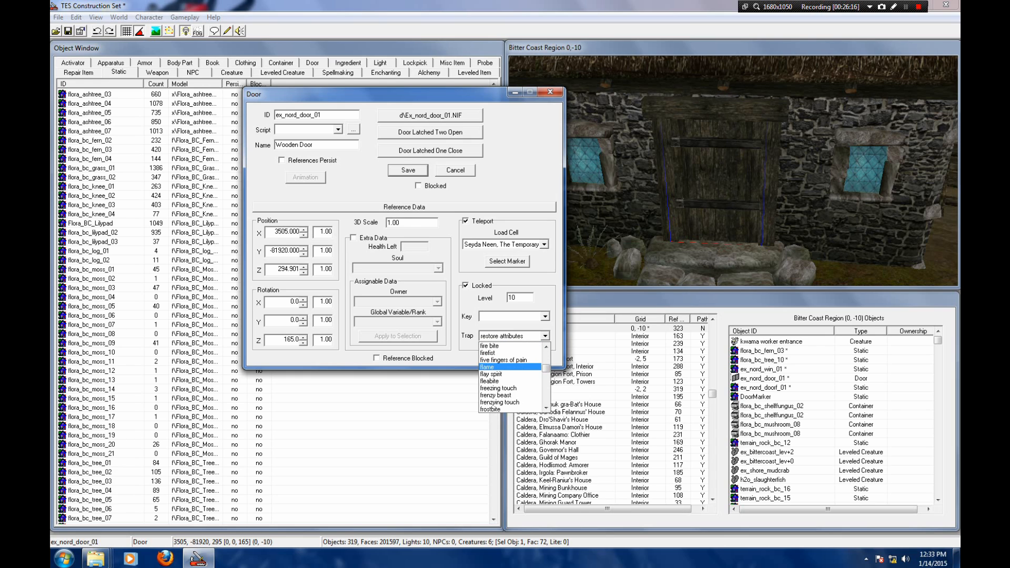
pyautogui.click(502, 368)
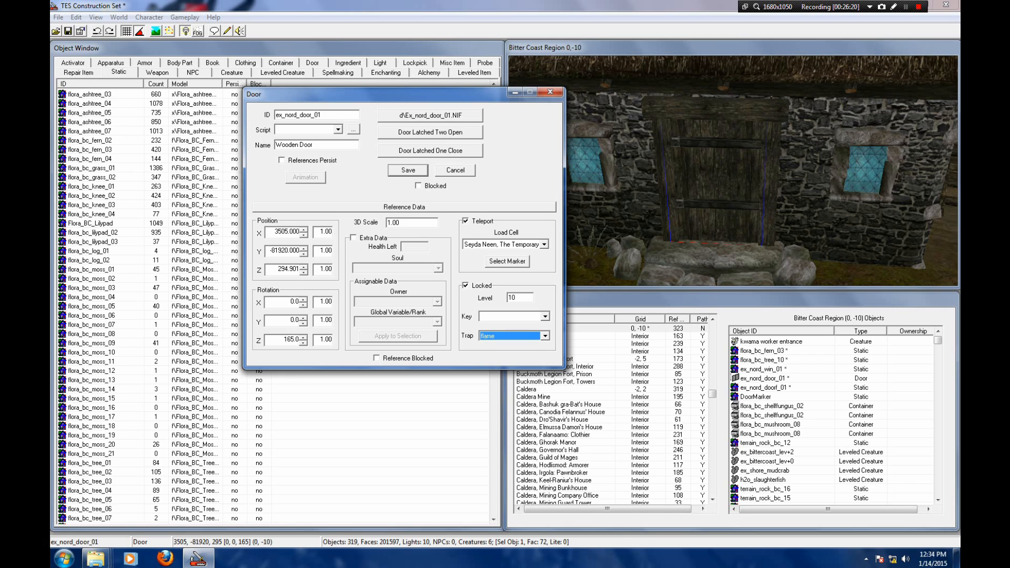
pyautogui.click(456, 170)
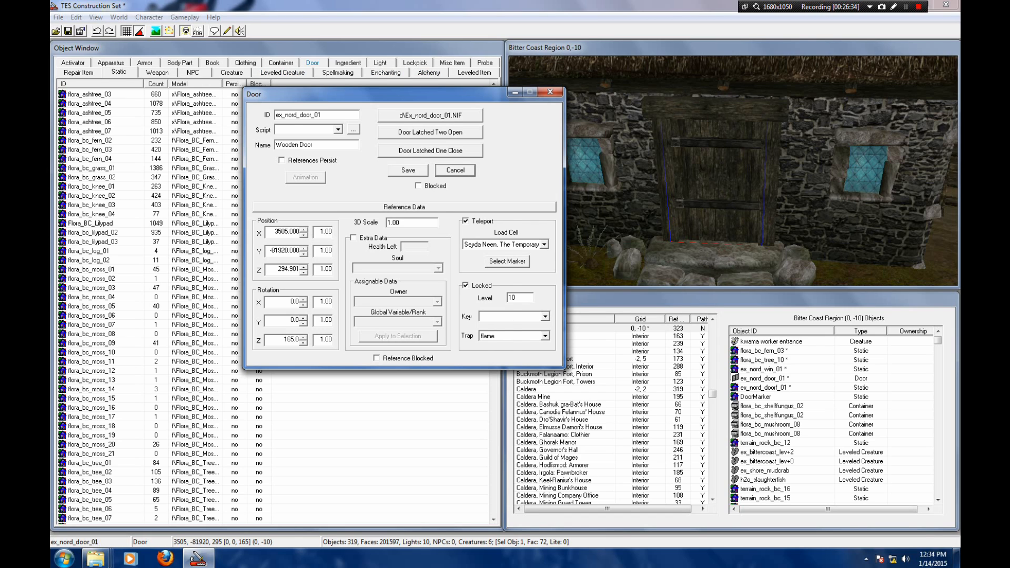
pyautogui.click(313, 62)
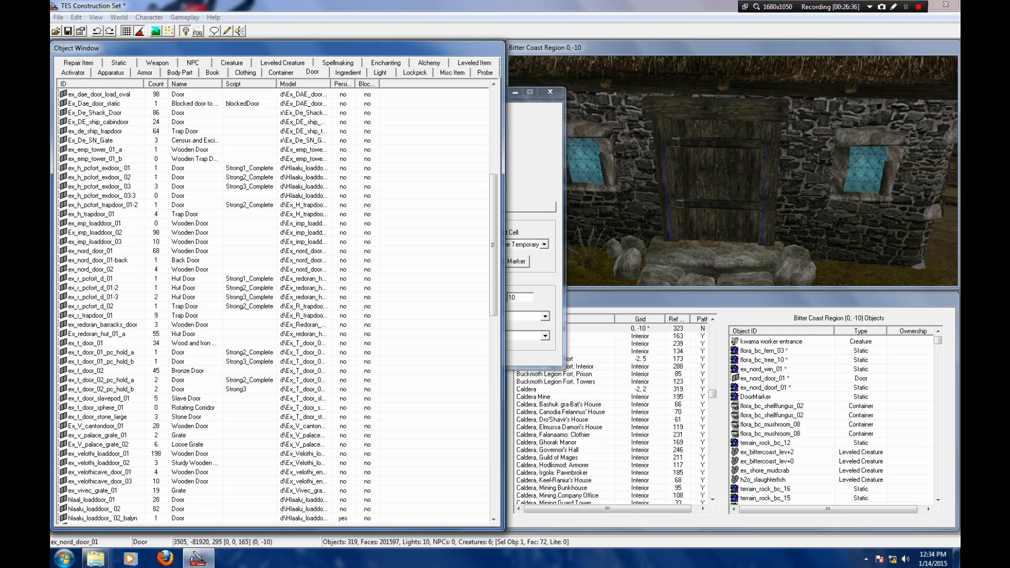
pyautogui.click(535, 158)
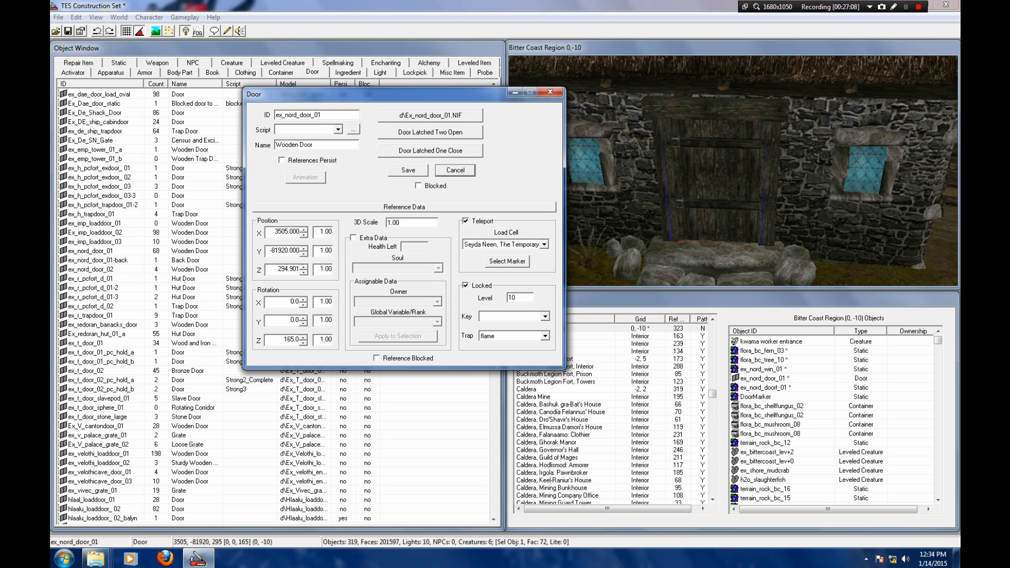
pyautogui.click(455, 170)
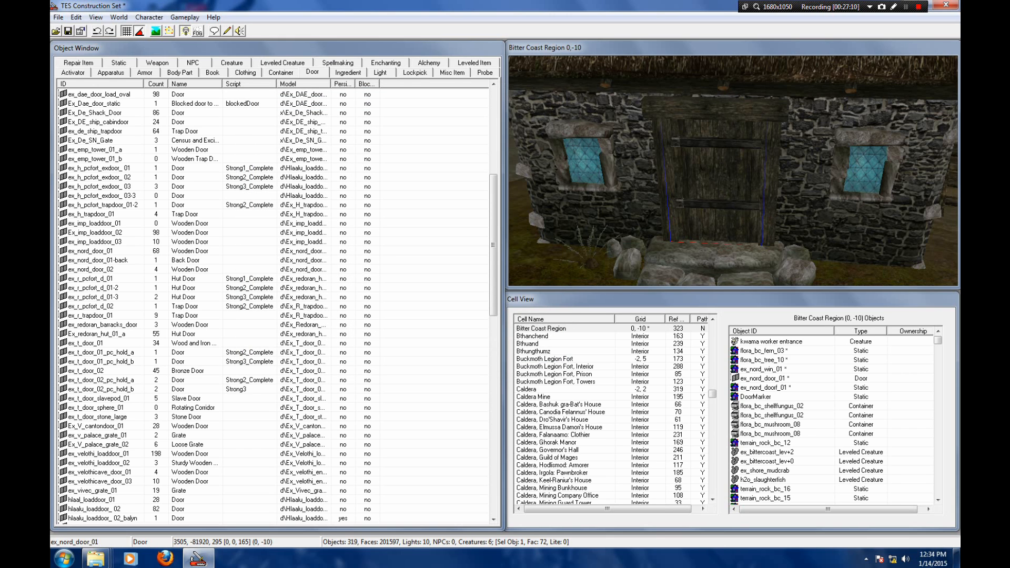
# Step: Load the Seyda Neen, The Temporary Nordic Abode interior cell and focus the view on its DoorMarker
pyautogui.moveTo(713, 394); pyautogui.dragTo(712, 443)
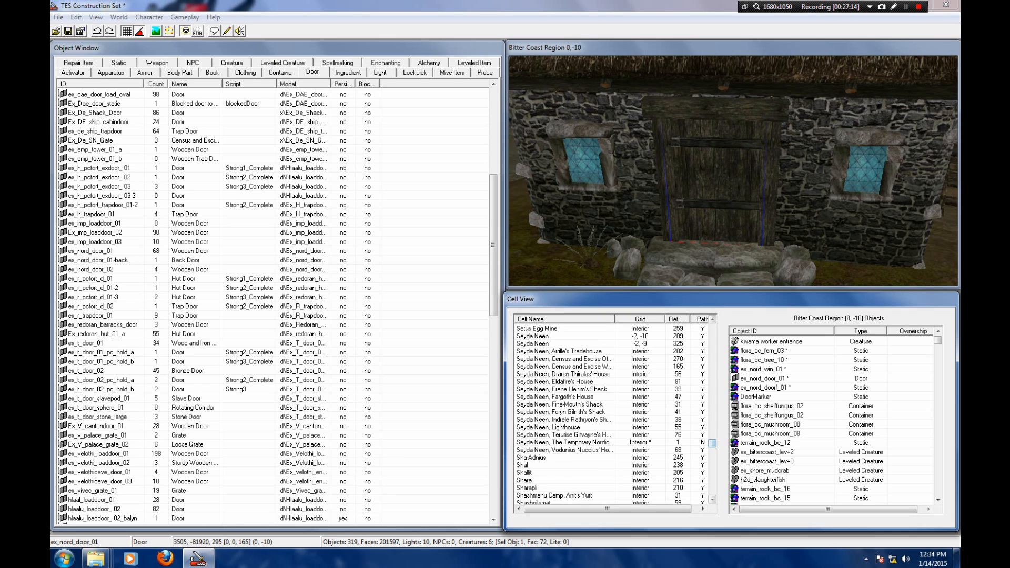
pyautogui.click(565, 442)
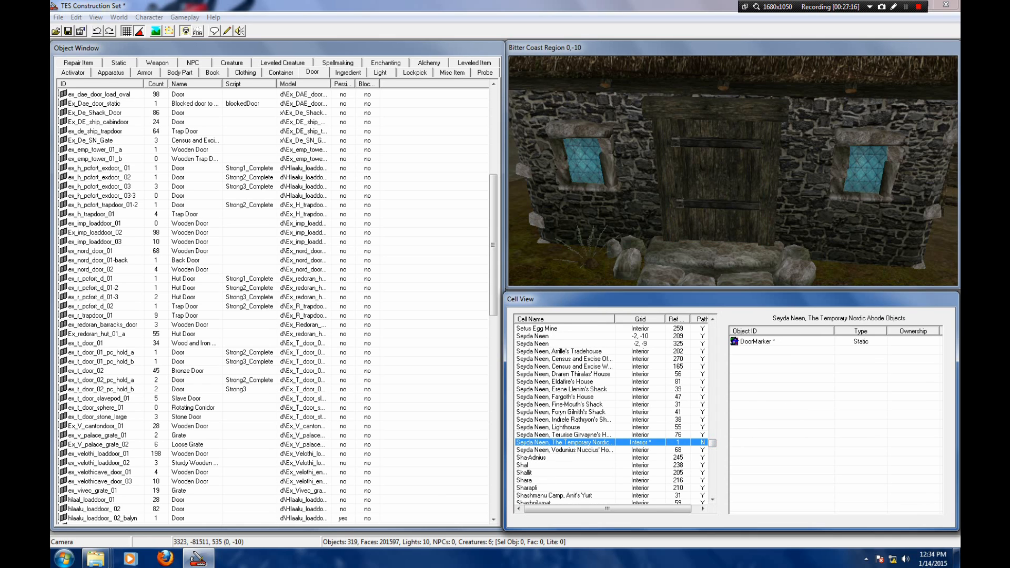
pyautogui.doubleClick(564, 442)
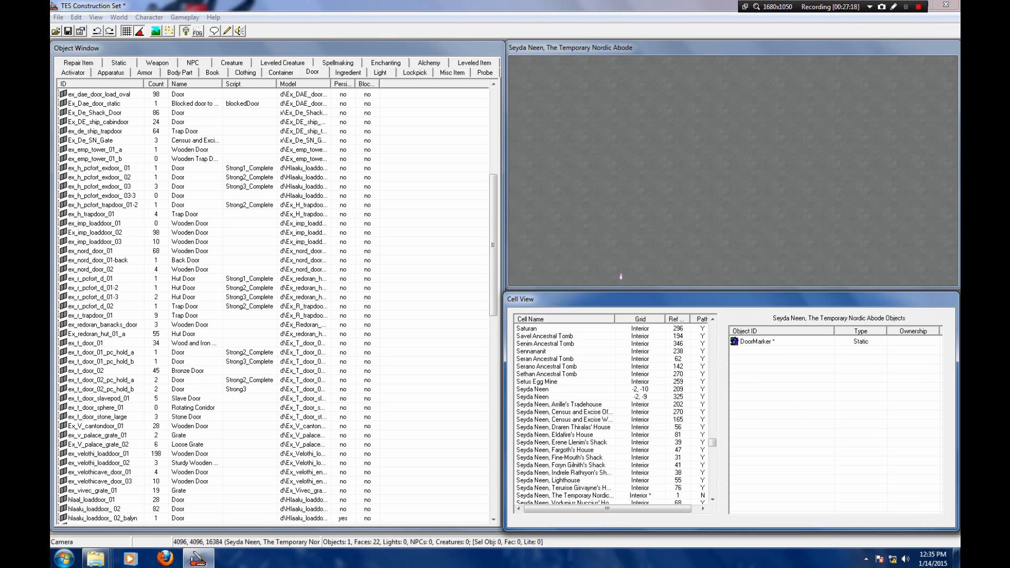
pyautogui.doubleClick(757, 341)
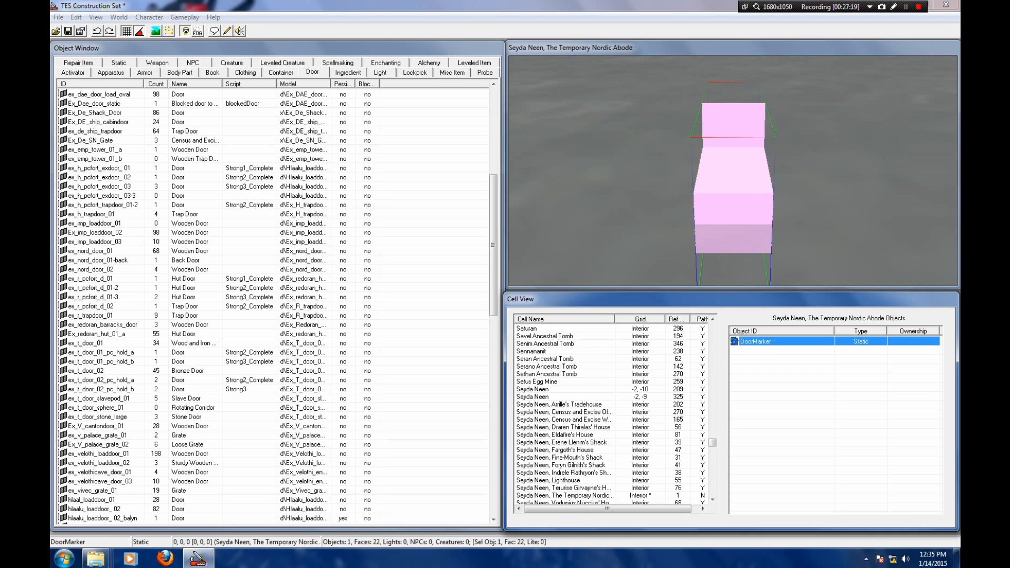
pyautogui.scroll(-3, 733, 171)
pyautogui.press('shift')
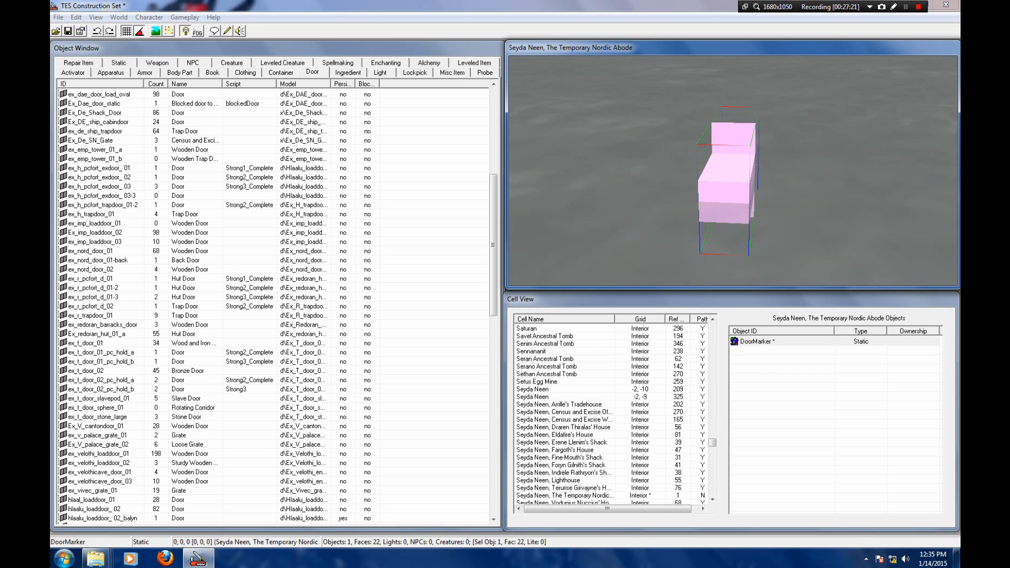
# Step: Disable water for the Temporary Nordic Abode interior cell and apply the cell settings
pyautogui.click(119, 17)
pyautogui.click(132, 38)
pyautogui.click(167, 166)
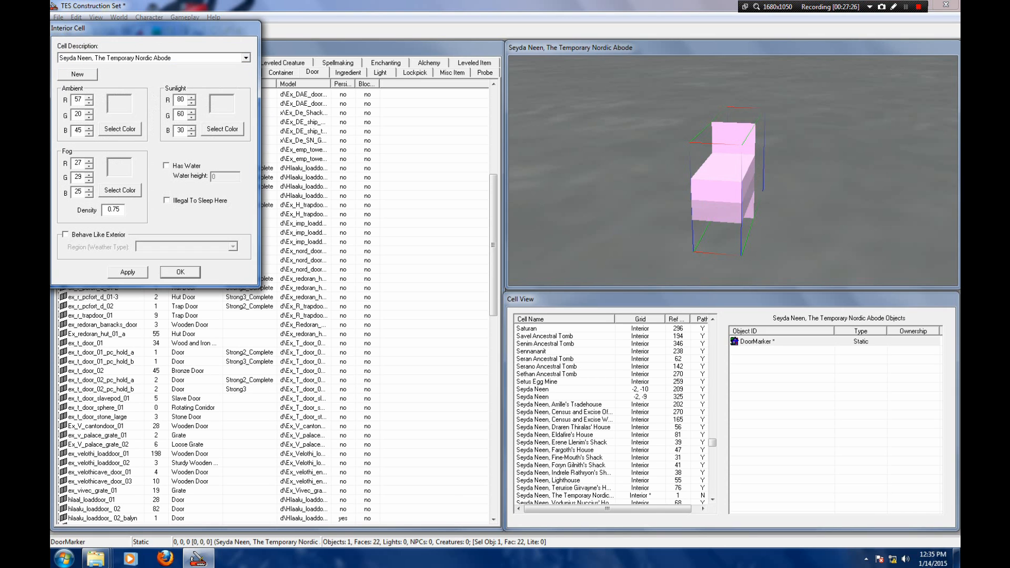
pyautogui.click(127, 272)
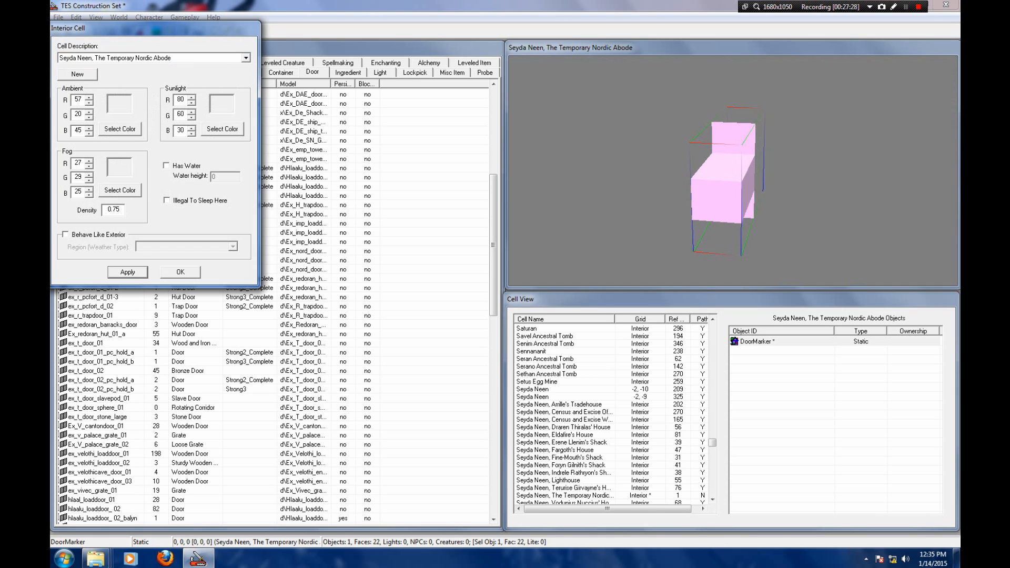
pyautogui.click(180, 272)
# Step: Place the static in_nord_house_01 in the interior cell around the DoorMarker
pyautogui.moveTo(726, 184); pyautogui.dragTo(719, 196, button='middle')
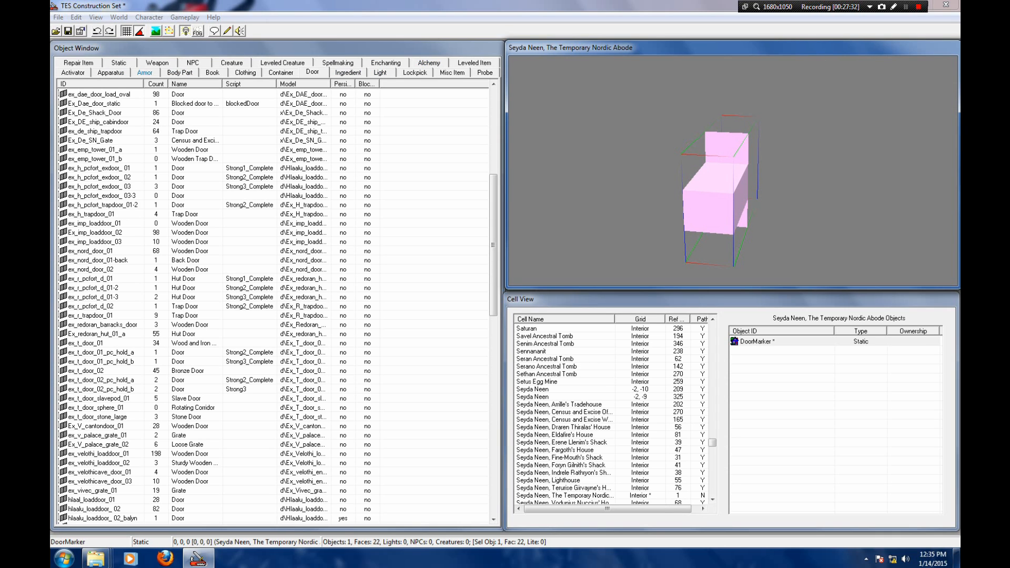
pyautogui.click(119, 63)
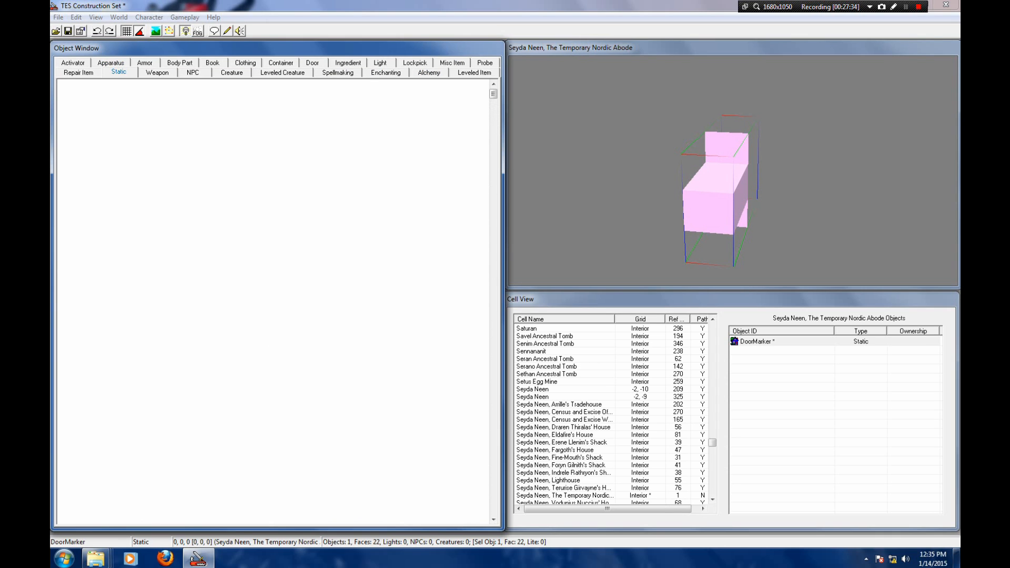
pyautogui.moveTo(493, 193); pyautogui.dragTo(494, 378)
pyautogui.click(91, 380)
pyautogui.scroll(-2, 92, 380)
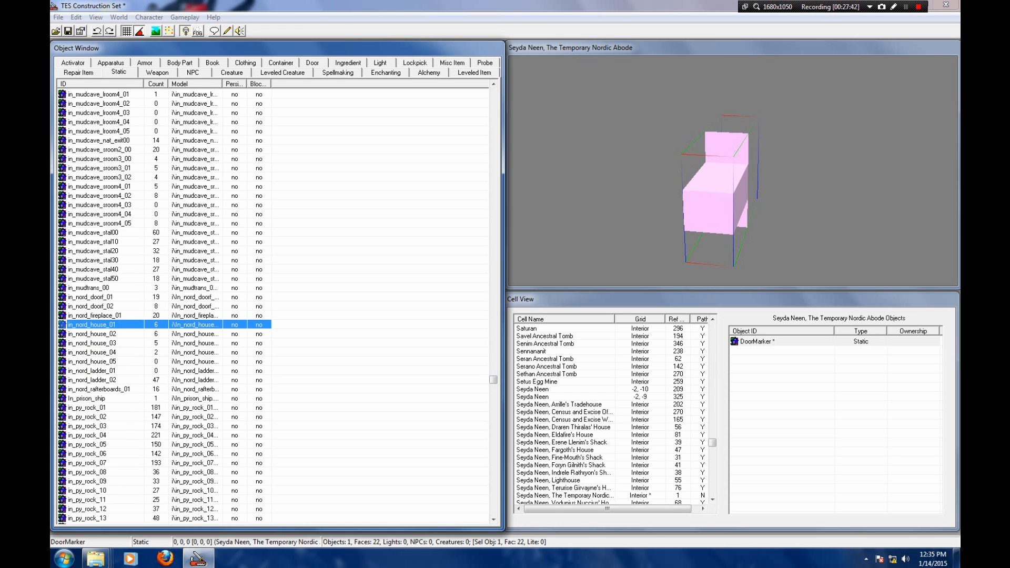
pyautogui.moveTo(92, 325); pyautogui.dragTo(736, 200)
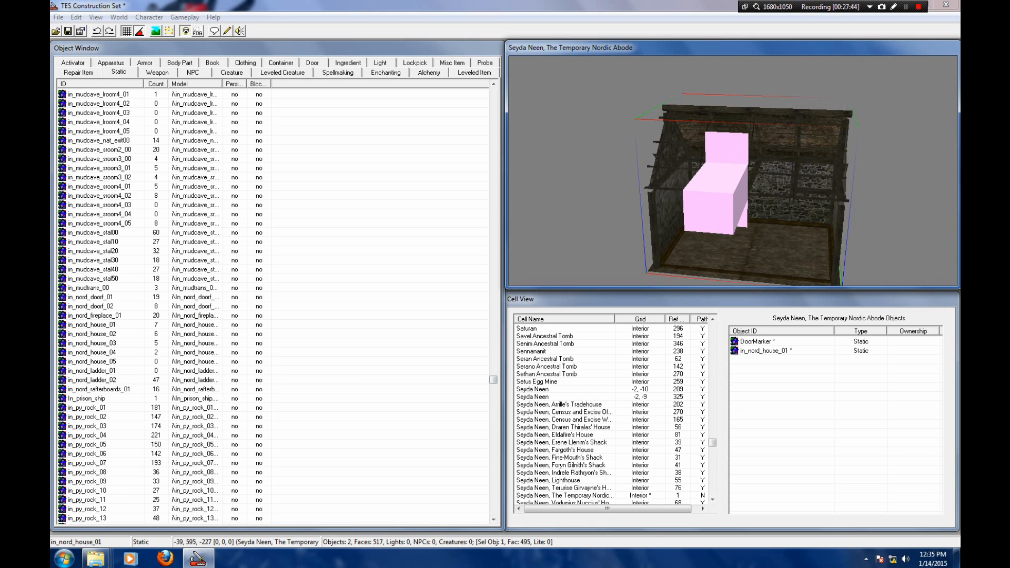
# Step: Set the in_nord_house_01 position to 0 on the X, Y and Z axes
pyautogui.doubleClick(783, 181)
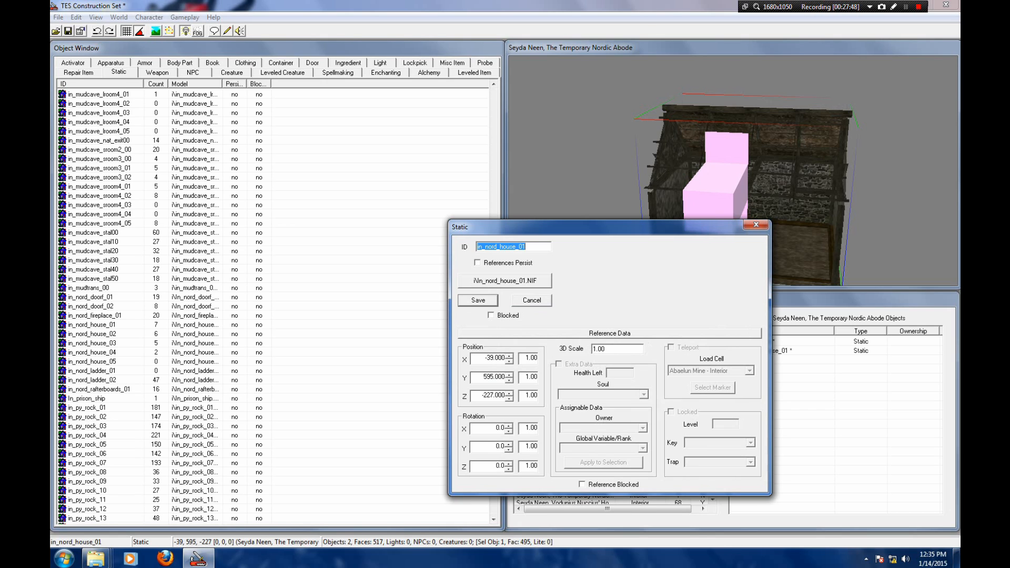
pyautogui.moveTo(494, 396); pyautogui.dragTo(480, 396)
pyautogui.write('0')
pyautogui.moveTo(494, 378); pyautogui.dragTo(483, 359)
pyautogui.press('BackSpace')
pyautogui.click(493, 359)
pyautogui.press('BackSpace')
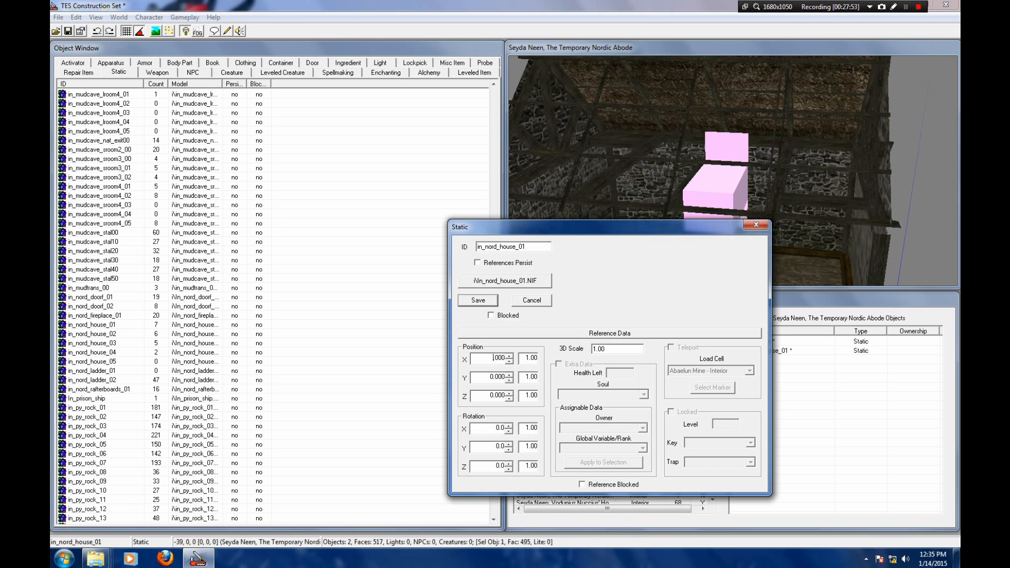
pyautogui.press('Return')
# Step: Lower the DoorMarker inside the house shell to about Z -174
pyautogui.click(737, 174)
pyautogui.scroll(-5, 736, 174)
pyautogui.click(737, 173)
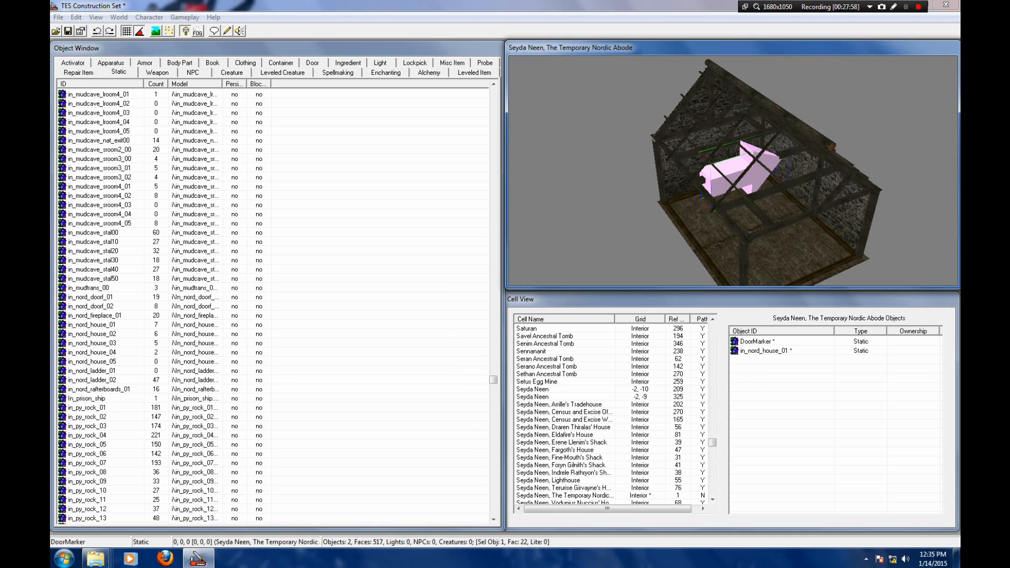
pyautogui.keyDown('shift'); pyautogui.moveTo(736, 173); pyautogui.dragTo(768, 158, button='middle'); pyautogui.keyUp('shift')
pyautogui.moveTo(753, 152); pyautogui.dragTo(752, 200)
pyautogui.keyDown('shift'); pyautogui.moveTo(752, 200); pyautogui.dragTo(647, 200, button='middle'); pyautogui.keyUp('shift')
pyautogui.scroll(3, 734, 172)
pyautogui.keyDown('shift'); pyautogui.moveTo(734, 171); pyautogui.dragTo(712, 168, button='middle'); pyautogui.keyUp('shift')
pyautogui.scroll(4, 733, 171)
pyautogui.scroll(-4, 734, 171)
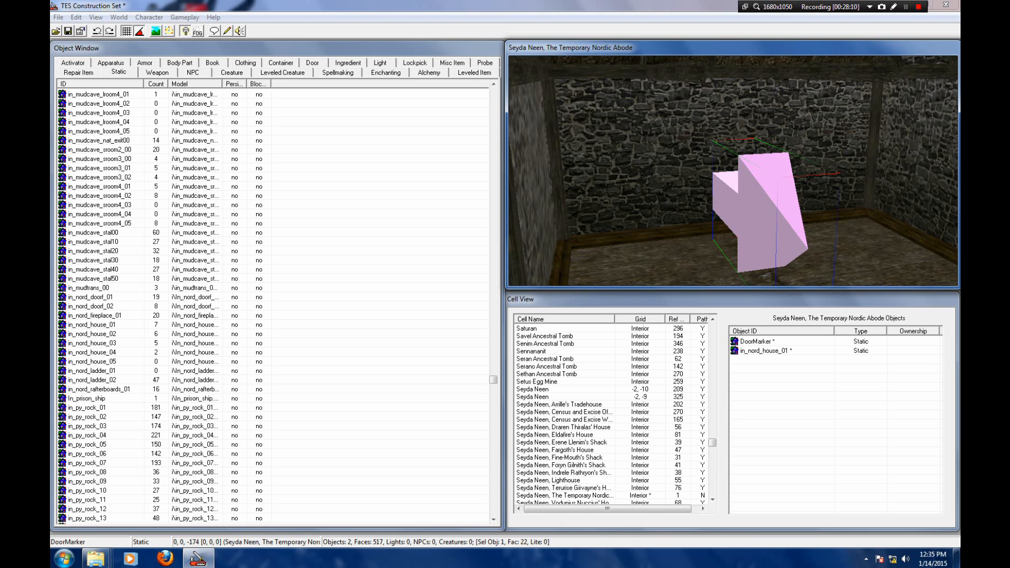
pyautogui.moveTo(734, 171)
pyautogui.keyDown('shift'); pyautogui.mouseDown(button='middle')
pyautogui.moveTo(758, 150)
pyautogui.moveTo(763, 179)
pyautogui.moveTo(737, 187)
pyautogui.moveTo(748, 184)
pyautogui.mouseUp(button='middle'); pyautogui.keyUp('shift')
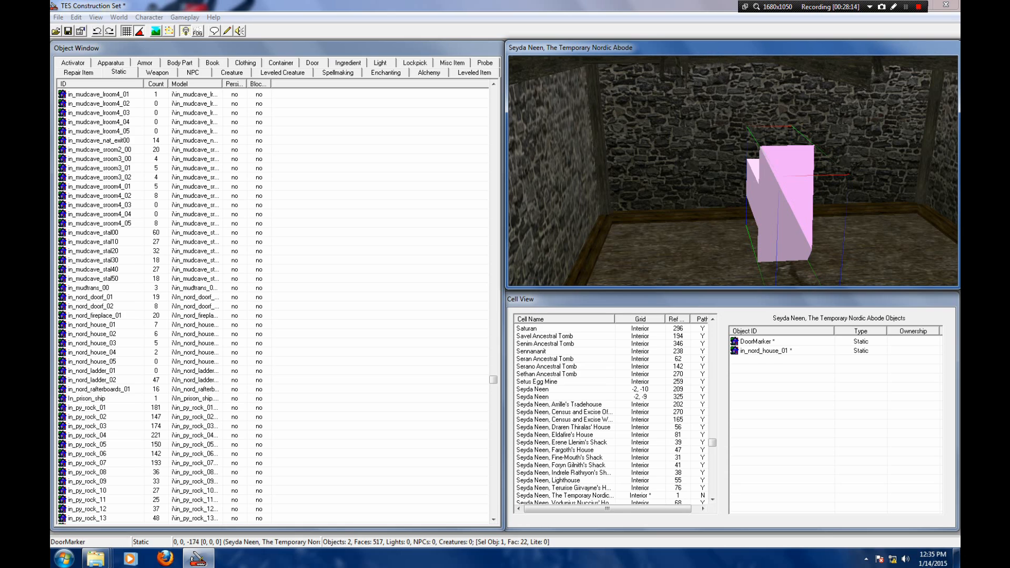
# Step: Place the static door frame in_nord_doorf_01 against the stone wall behind the DoorMarker, at about 0, -131, -148
pyautogui.click(91, 297)
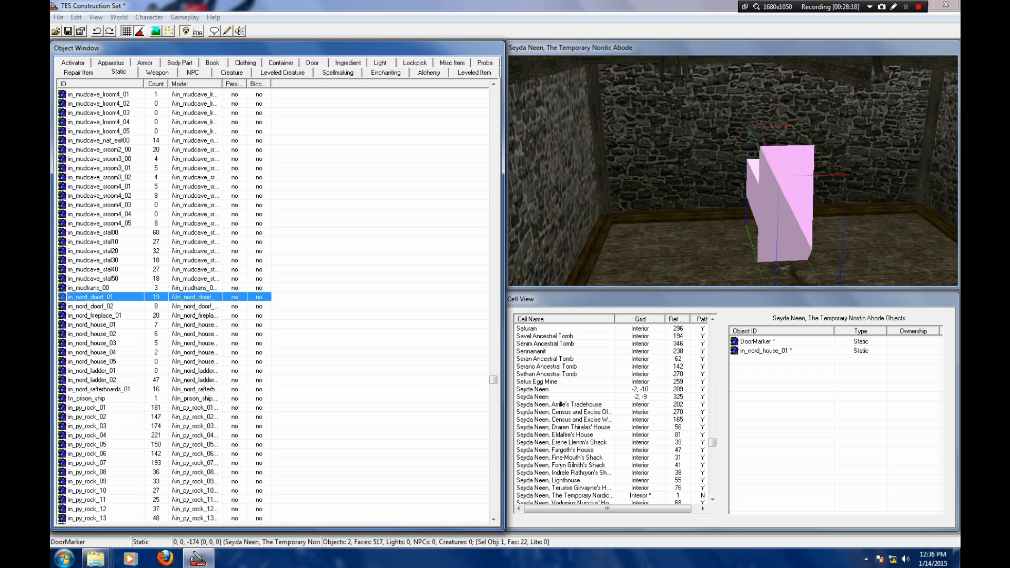
pyautogui.moveTo(91, 297); pyautogui.dragTo(734, 147)
pyautogui.moveTo(734, 80); pyautogui.dragTo(774, 101)
pyautogui.press('c')
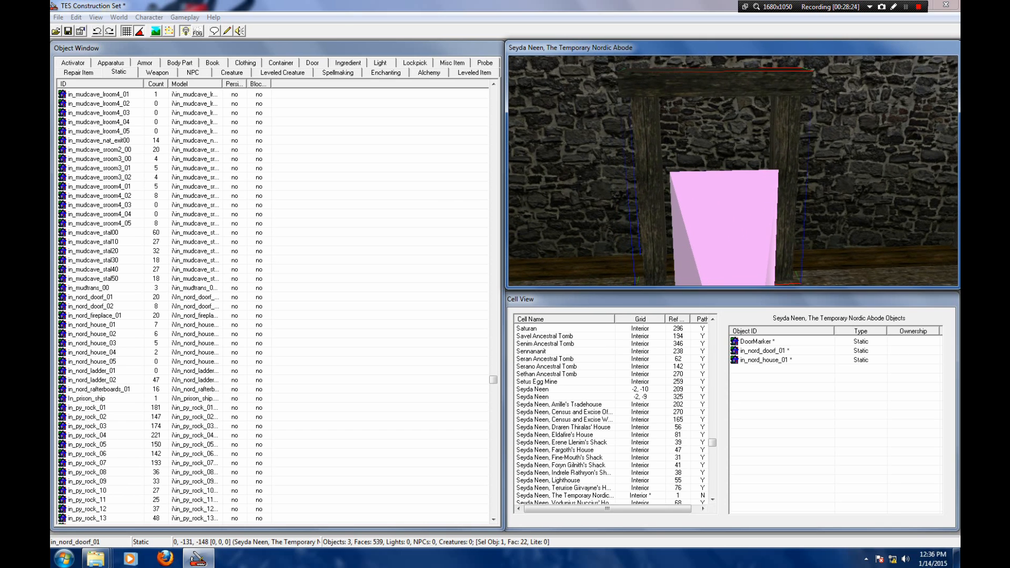
# Step: Fit the door frame to the stone wall at X 0, Y -142, Z -148
pyautogui.press('shift')
pyautogui.press('shift')
pyautogui.moveTo(717, 153); pyautogui.dragTo(711, 153)
pyautogui.press('shift')
pyautogui.press('shift')
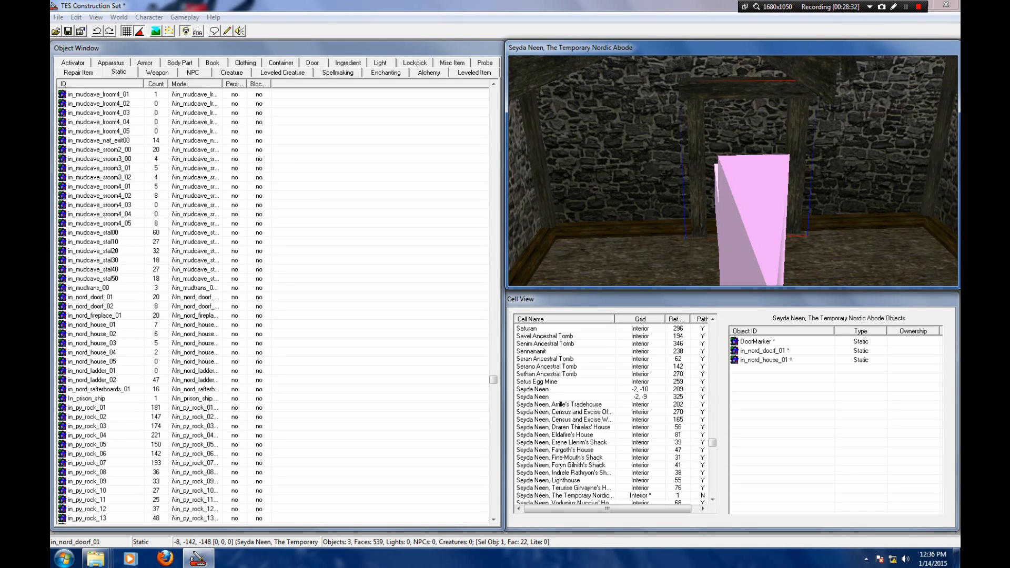
pyautogui.moveTo(797, 153); pyautogui.dragTo(797, 156)
pyautogui.moveTo(796, 156); pyautogui.dragTo(788, 156)
pyautogui.press('shift')
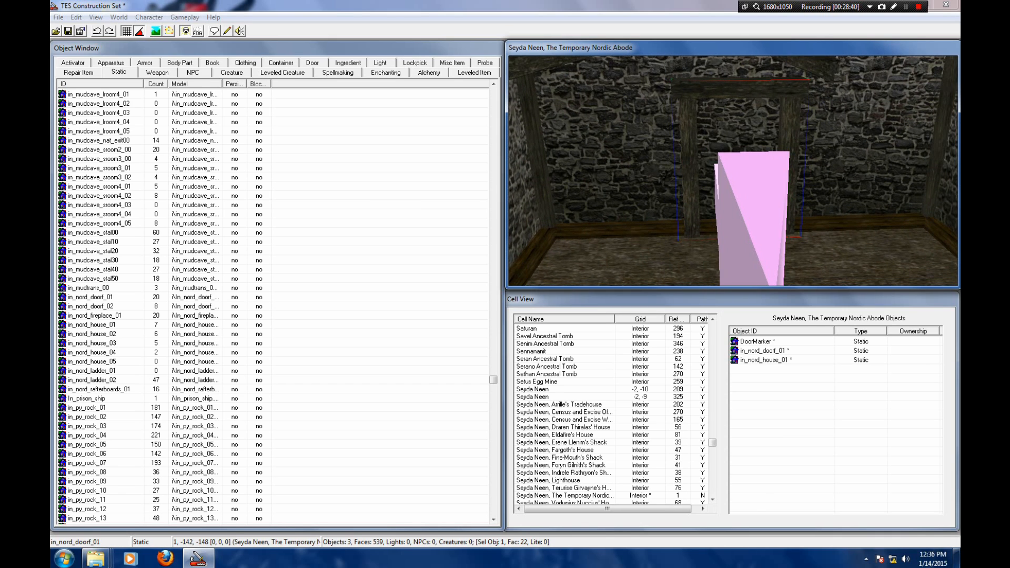
pyautogui.doubleClick(788, 156)
pyautogui.click(509, 362)
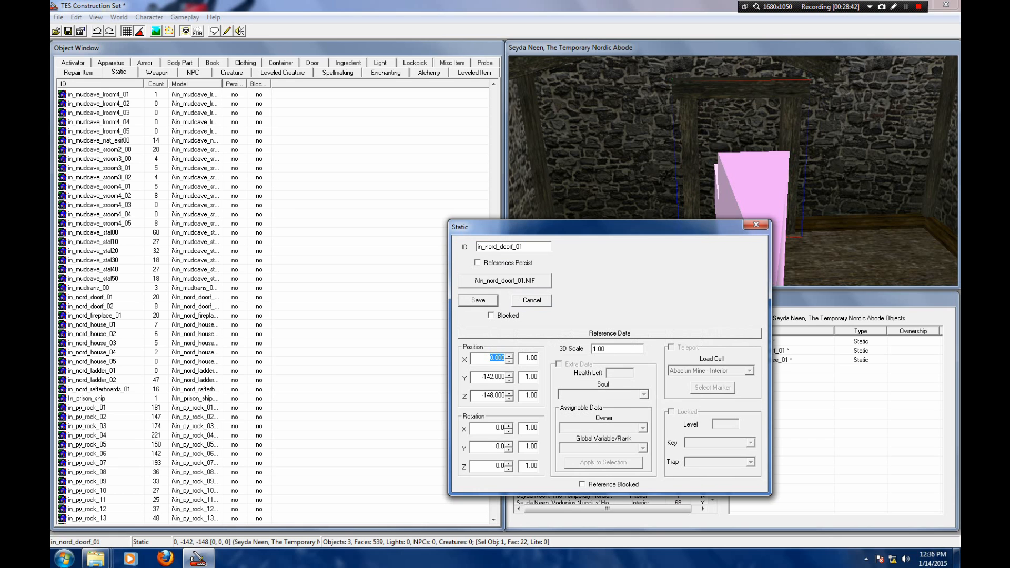
pyautogui.click(532, 301)
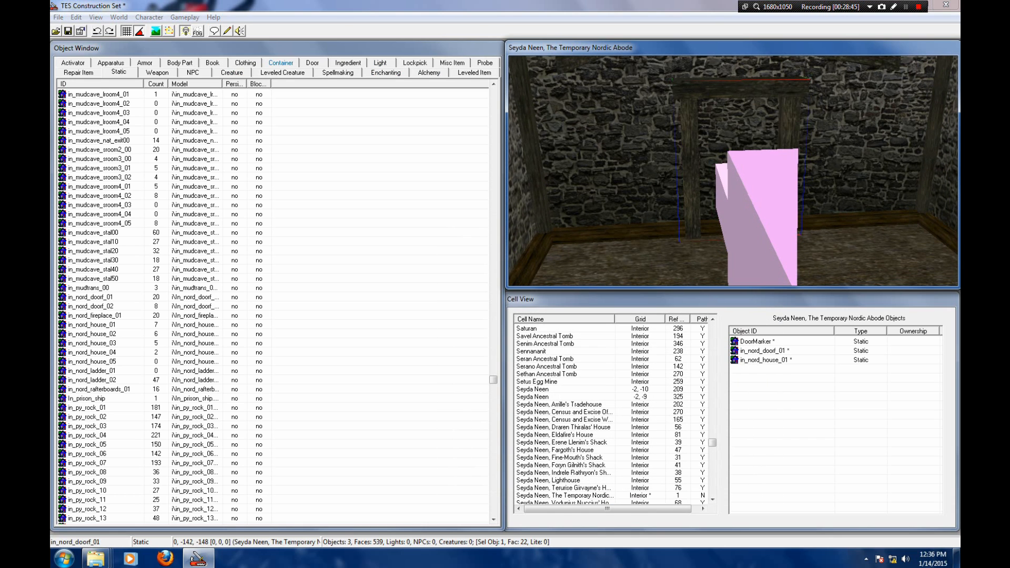
# Step: Place the door ex_nord_door_01 in the interior cell beside the door frame, at about -132, -112, -130
pyautogui.click(313, 63)
pyautogui.click(90, 315)
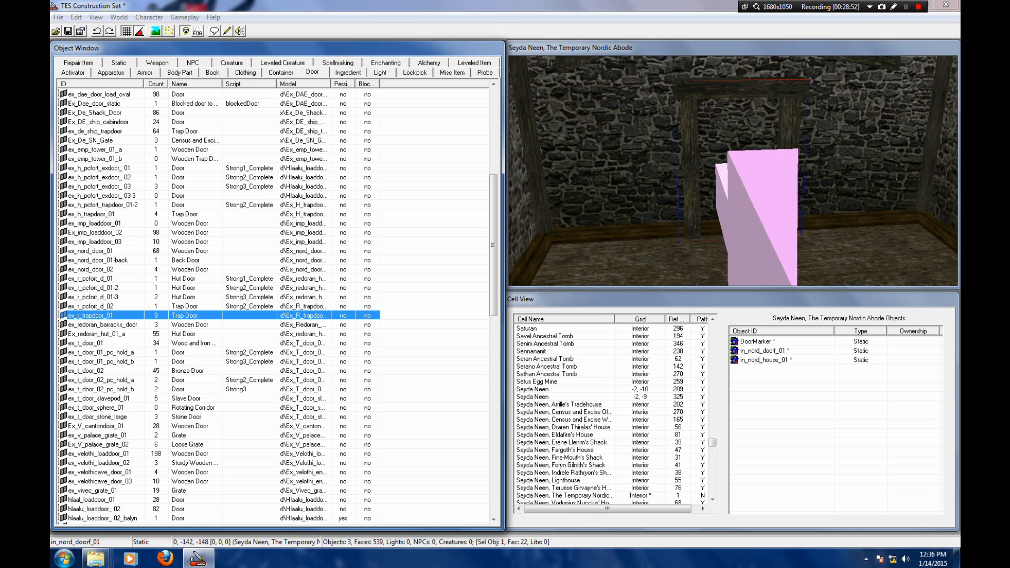
pyautogui.click(91, 251)
pyautogui.moveTo(90, 251); pyautogui.dragTo(863, 158)
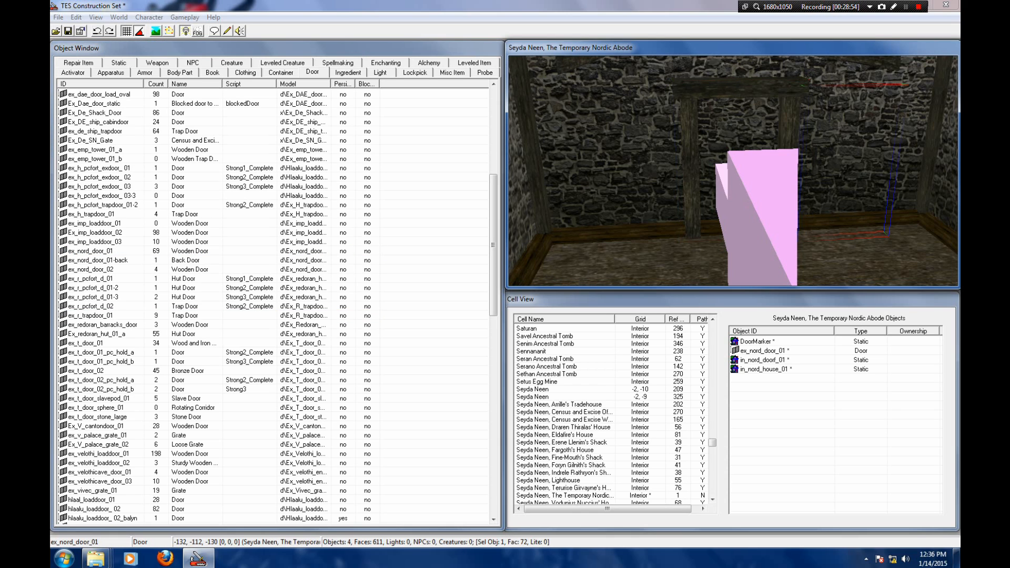
# Step: Rotate the door to 180 degrees about Z and fit it into the door frame at about 11, -125, -141
pyautogui.moveTo(842, 158); pyautogui.dragTo(895, 158, button='right')
pyautogui.moveTo(853, 157); pyautogui.dragTo(737, 158)
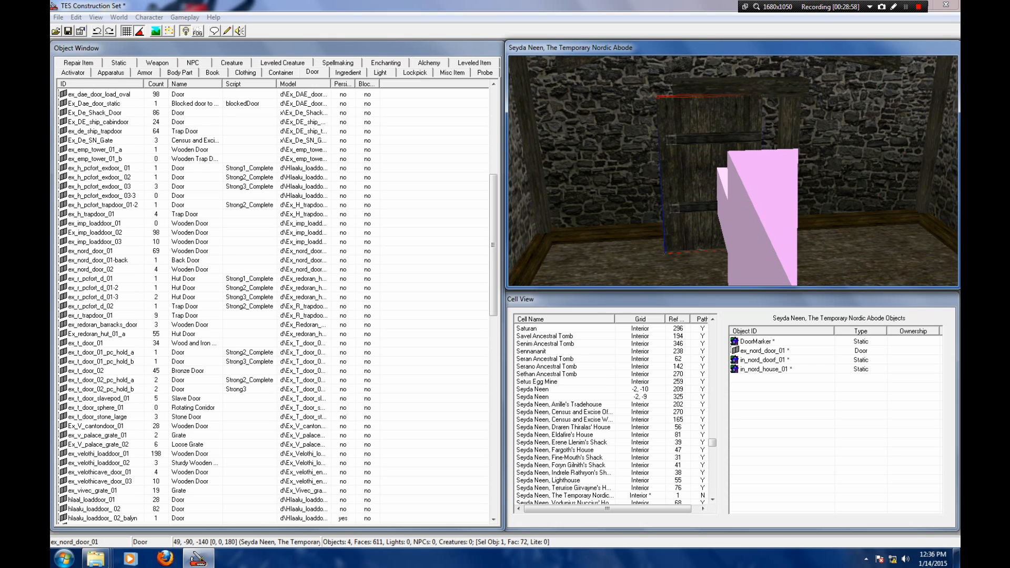
pyautogui.scroll(4, 736, 158)
pyautogui.moveTo(737, 158); pyautogui.dragTo(789, 221, button='middle')
pyautogui.moveTo(789, 221); pyautogui.dragTo(769, 193)
pyautogui.keyDown('shift'); pyautogui.moveTo(769, 193); pyautogui.dragTo(739, 153, button='middle'); pyautogui.keyUp('shift')
pyautogui.moveTo(740, 153); pyautogui.dragTo(739, 147)
pyautogui.moveTo(738, 146); pyautogui.dragTo(841, 47, button='middle')
pyautogui.moveTo(789, 158); pyautogui.dragTo(790, 161)
pyautogui.keyDown('shift'); pyautogui.moveTo(789, 161); pyautogui.dragTo(737, 223, button='middle'); pyautogui.keyUp('shift')
pyautogui.scroll(-4, 763, 169)
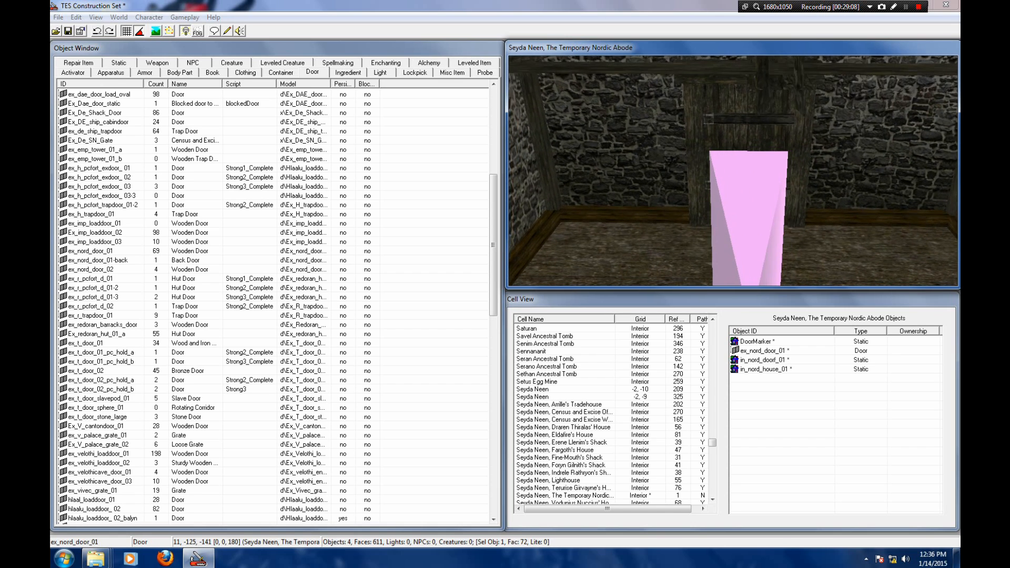
# Step: Enable teleporting on the interior door and set its load cell to Bitter Coast Region (0, -11)
pyautogui.doubleClick(750, 136)
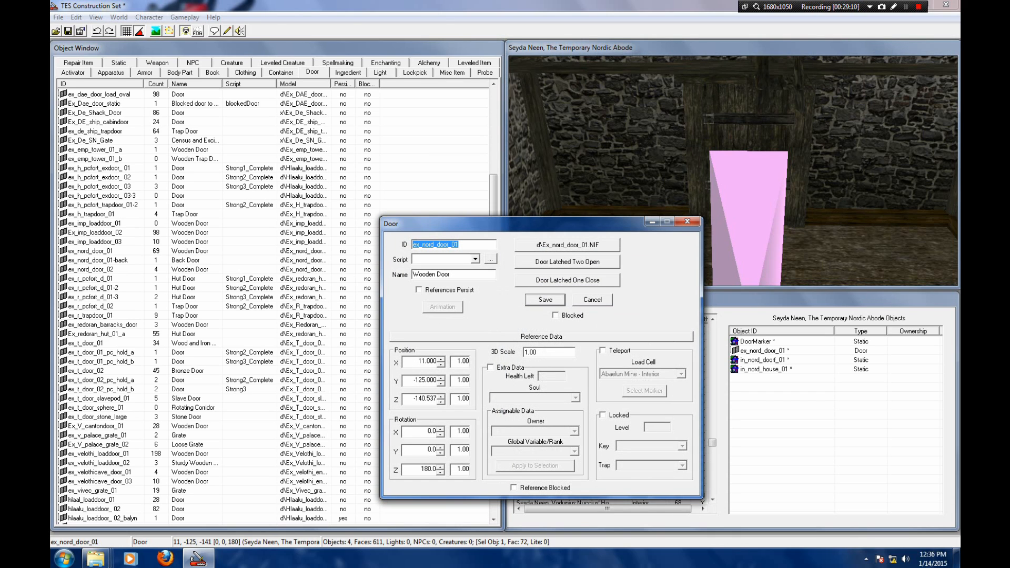
pyautogui.click(603, 350)
pyautogui.click(682, 373)
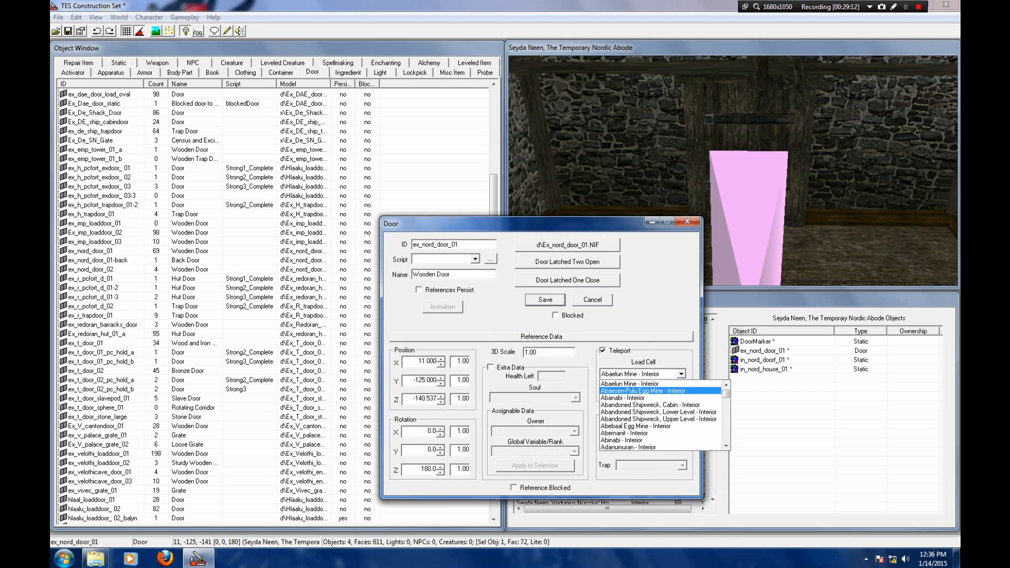
pyautogui.scroll(-15, 663, 415)
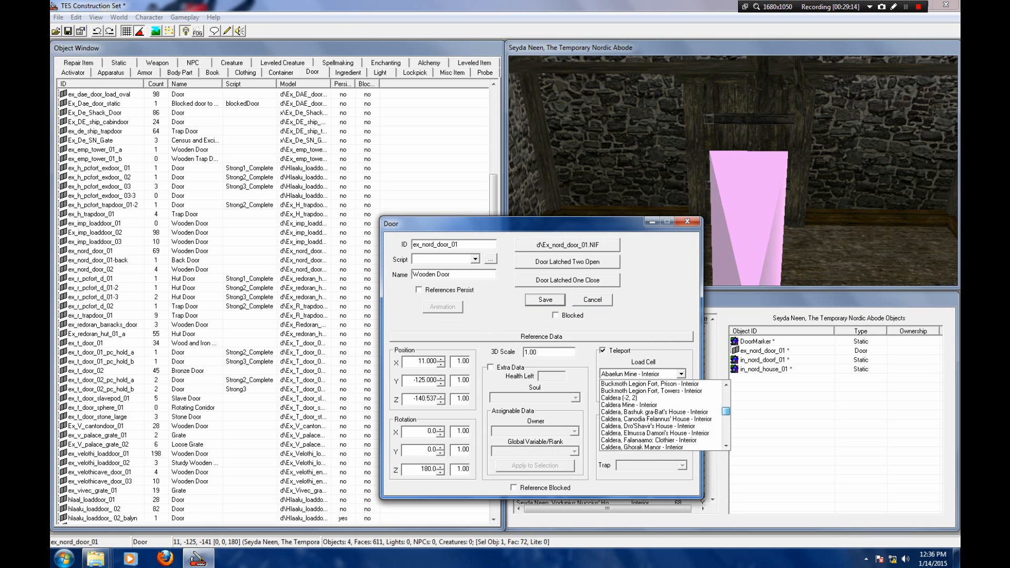
pyautogui.click(658, 405)
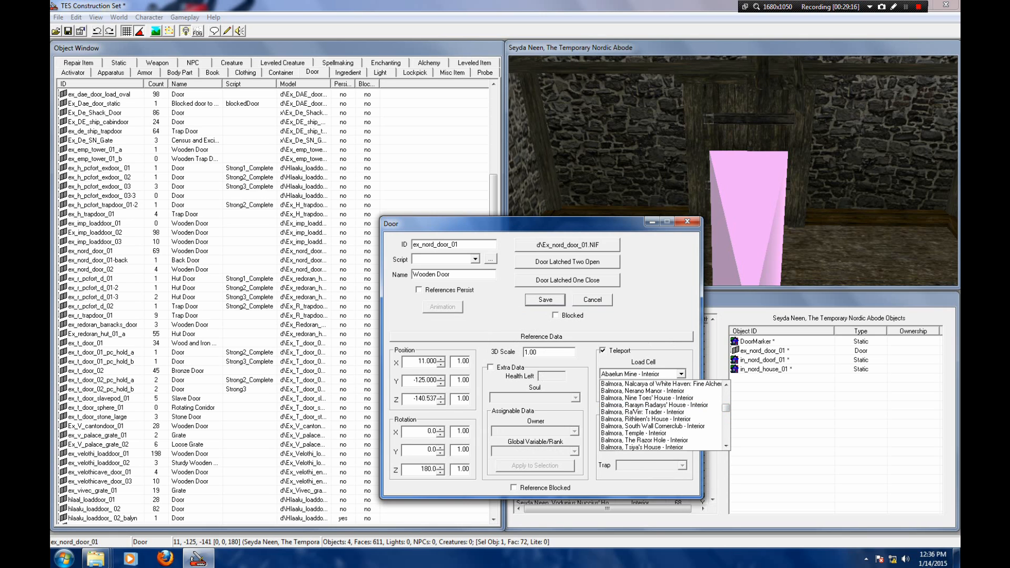
pyautogui.click(681, 374)
pyautogui.scroll(-10, 663, 415)
pyautogui.scroll(8, 661, 416)
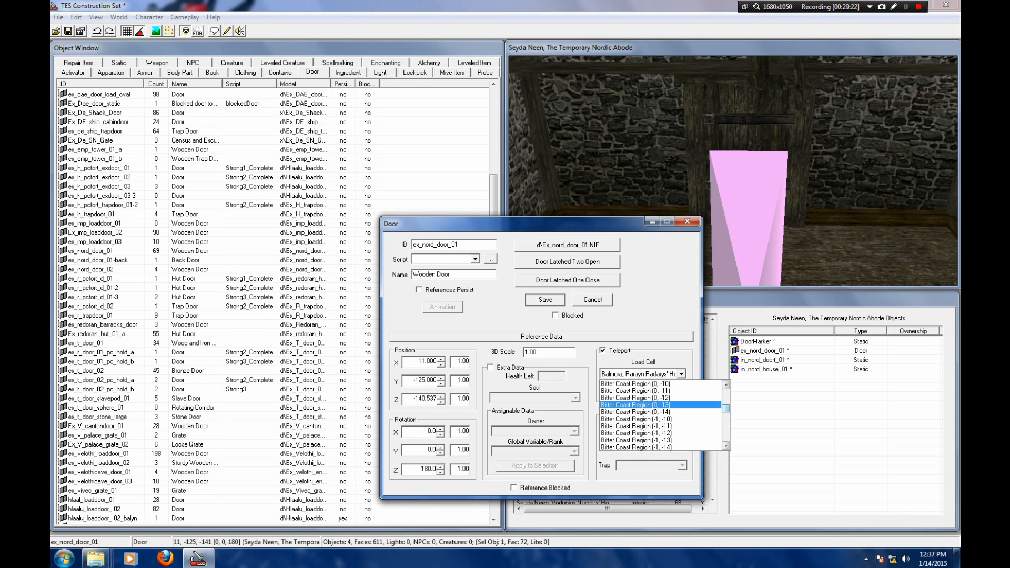
pyautogui.click(637, 391)
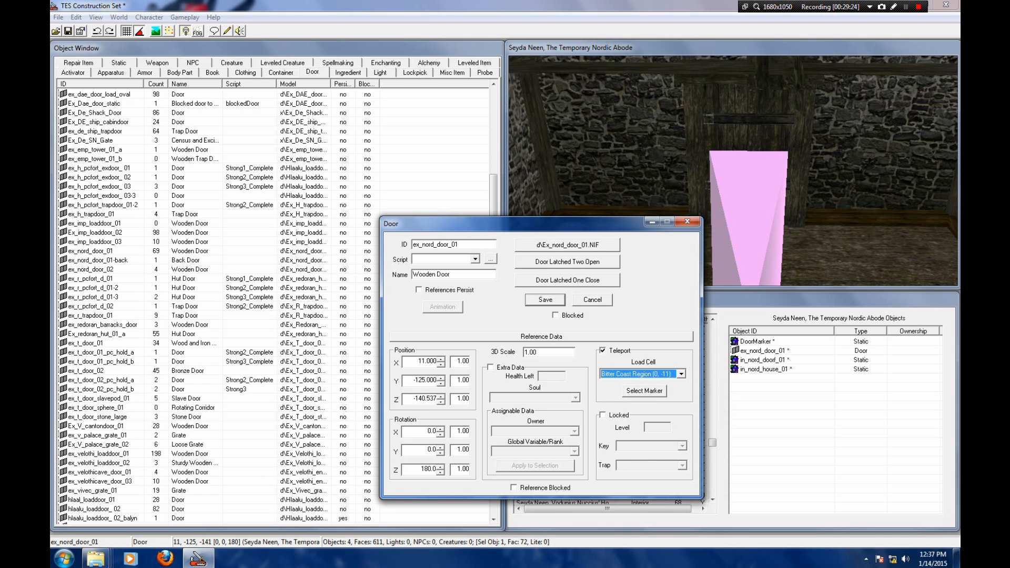
pyautogui.click(592, 300)
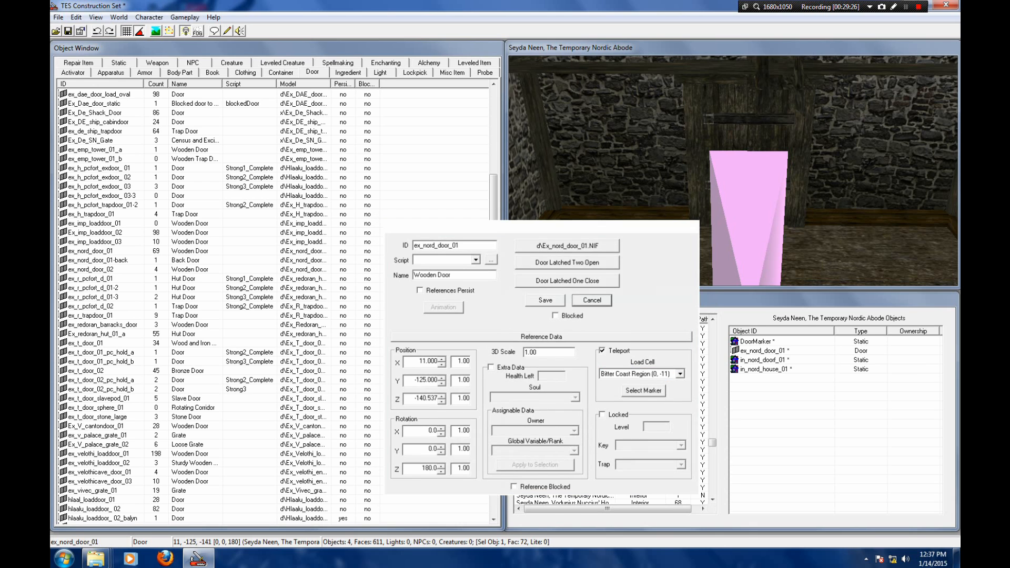
# Step: Reopen the interior door's properties and go to its destination marker in Bitter Coast Region (0, -11)
pyautogui.scroll(-3, 733, 171)
pyautogui.scroll(-3, 733, 171)
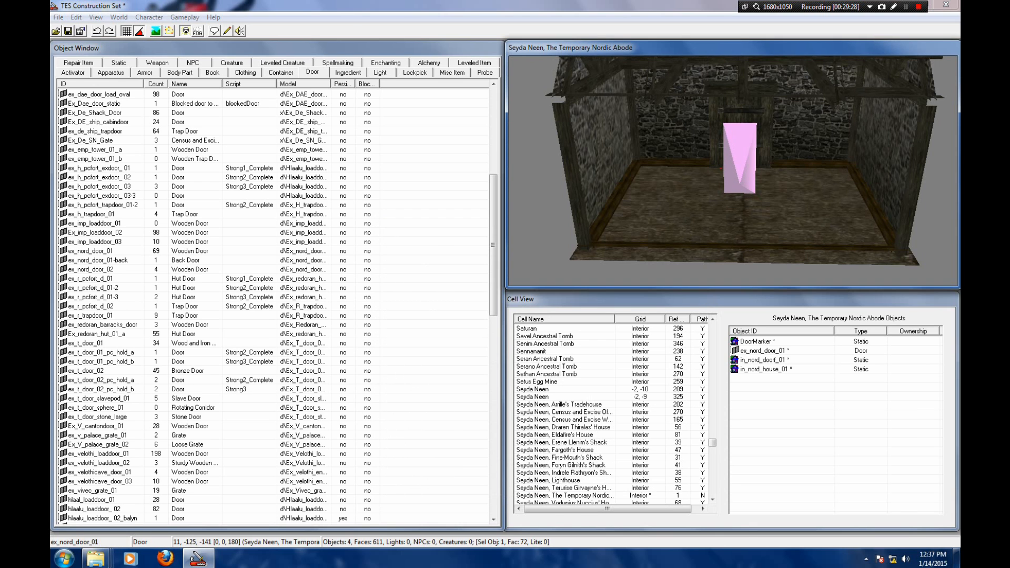
pyautogui.doubleClick(741, 117)
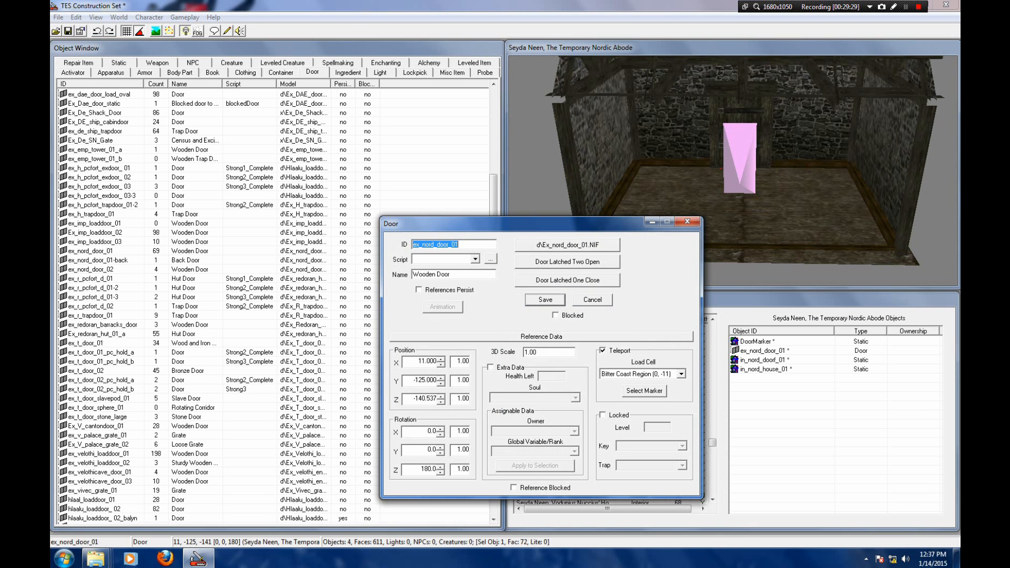
pyautogui.click(645, 391)
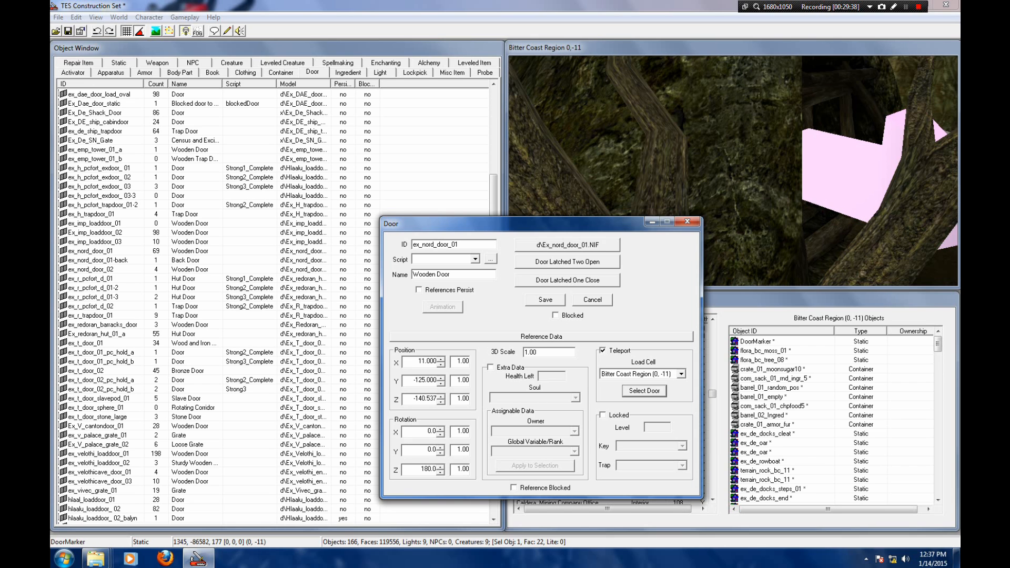
pyautogui.click(593, 300)
# Step: Move the exterior DoorMarker away from the tree trunk to about 1476, -86738, 177
pyautogui.scroll(-5, 733, 171)
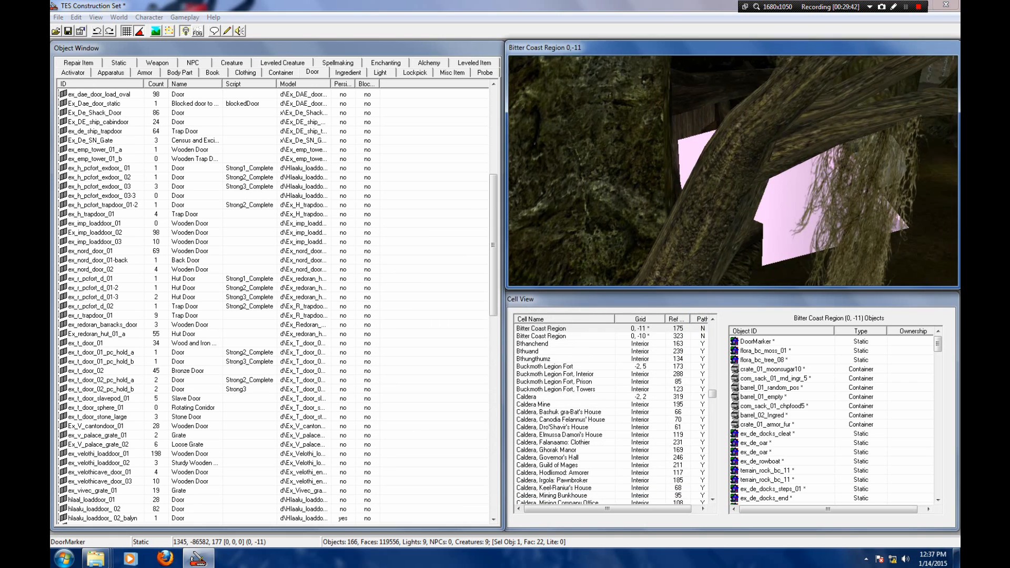
pyautogui.press('shift')
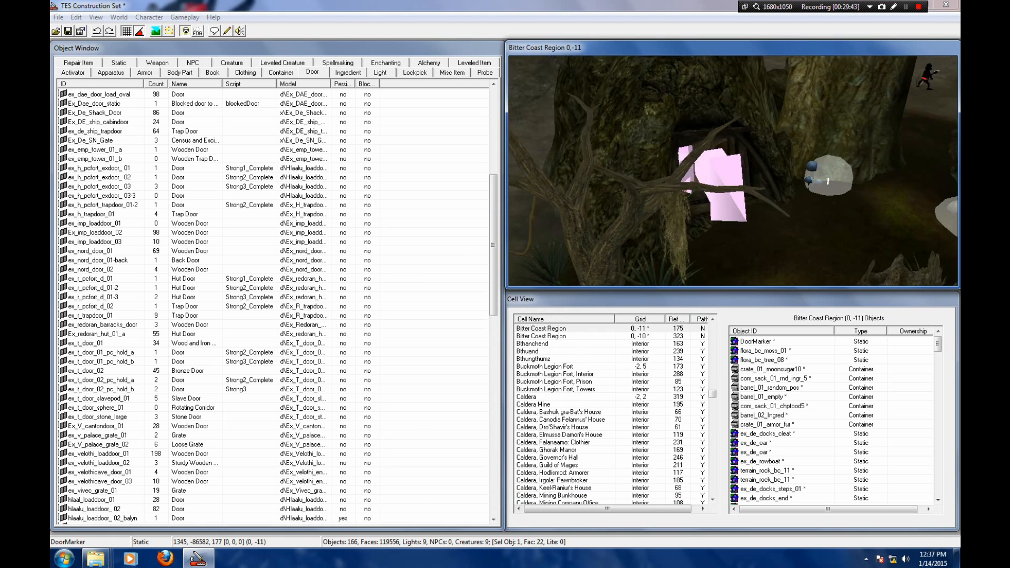
pyautogui.moveTo(687, 170); pyautogui.dragTo(665, 238)
pyautogui.scroll(-3, 665, 238)
pyautogui.scroll(-3, 733, 171)
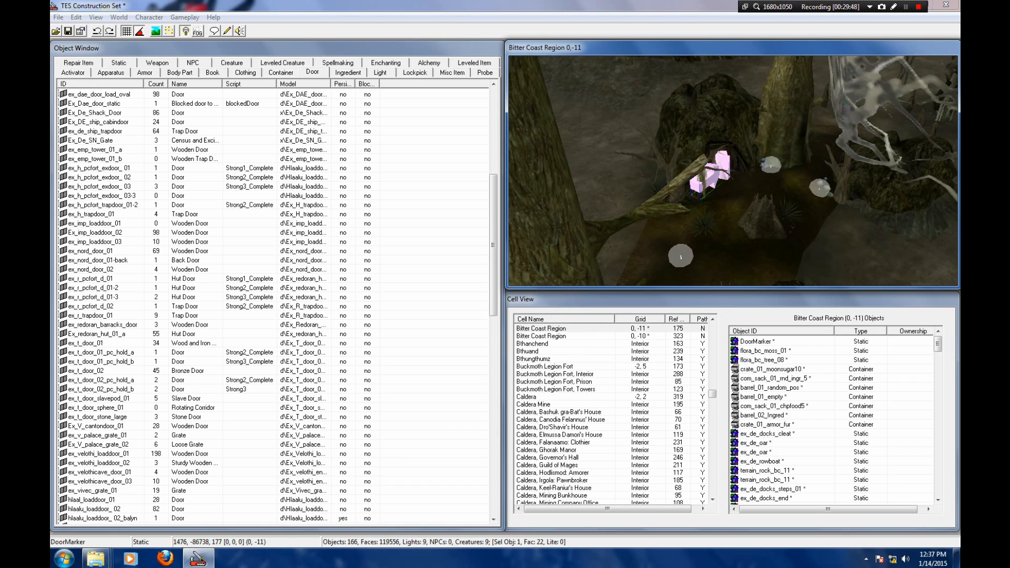
pyautogui.press('shift')
pyautogui.scroll(-5, 733, 171)
pyautogui.scroll(3, 733, 171)
pyautogui.press('shift')
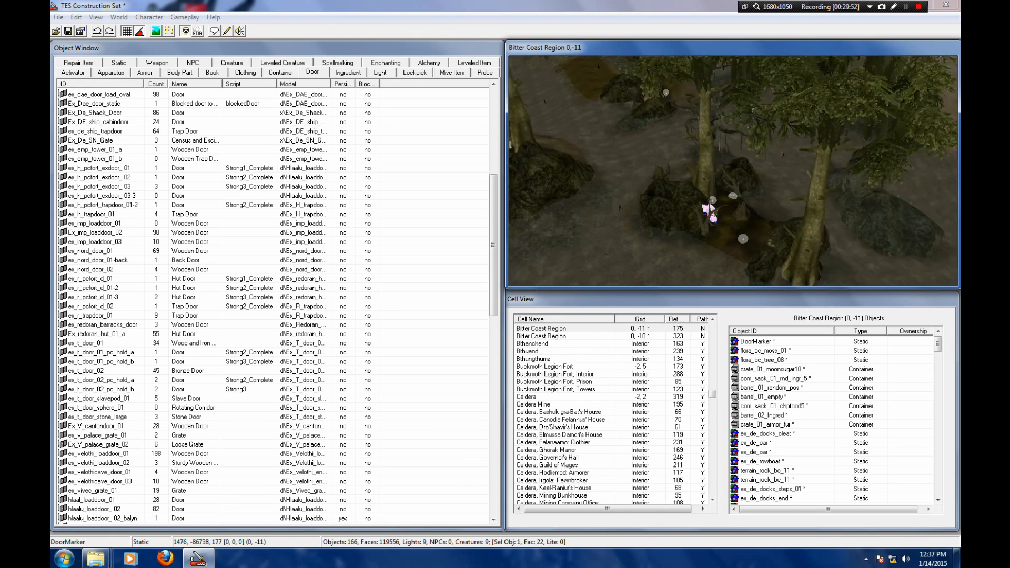
# Step: Carry the exterior DoorMarker across the swamp to the front of the Nord house, at about 3468, -81774, 177
pyautogui.moveTo(712, 218); pyautogui.dragTo(730, 234)
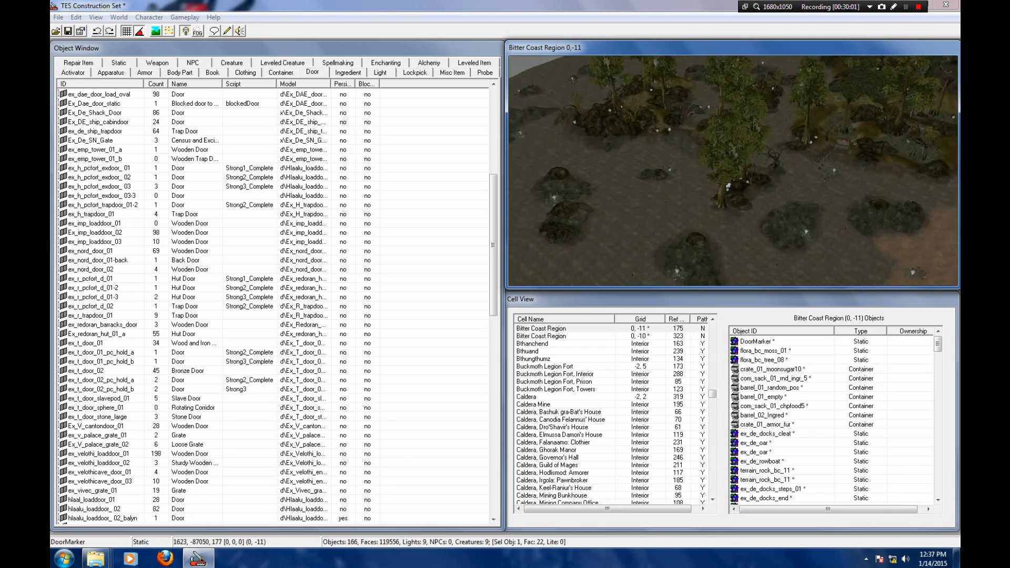
pyautogui.scroll(5, 733, 171)
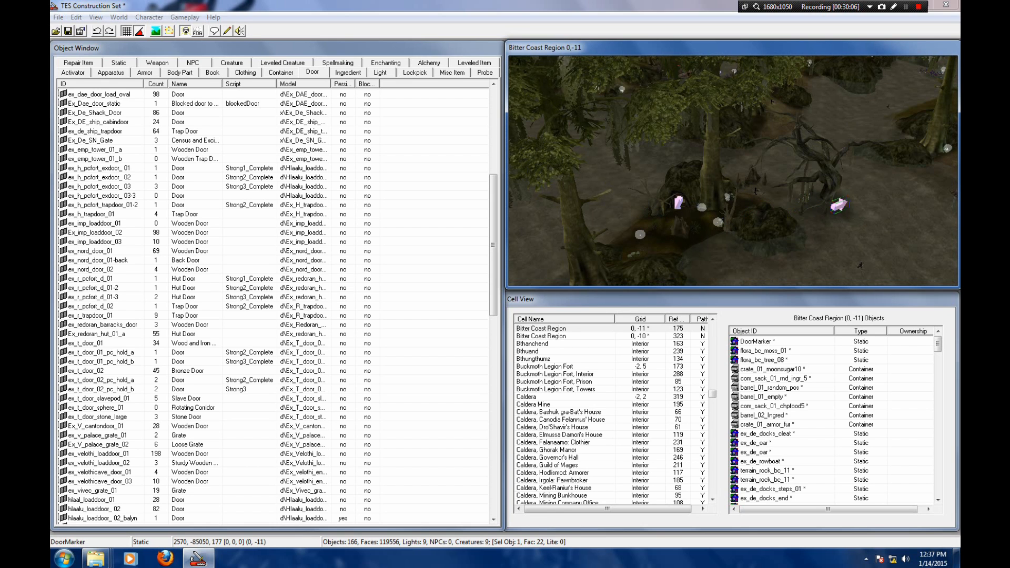
pyautogui.moveTo(832, 179)
pyautogui.mouseDown(button='middle')
pyautogui.moveTo(634, 188)
pyautogui.moveTo(617, 201)
pyautogui.mouseUp(button='middle')
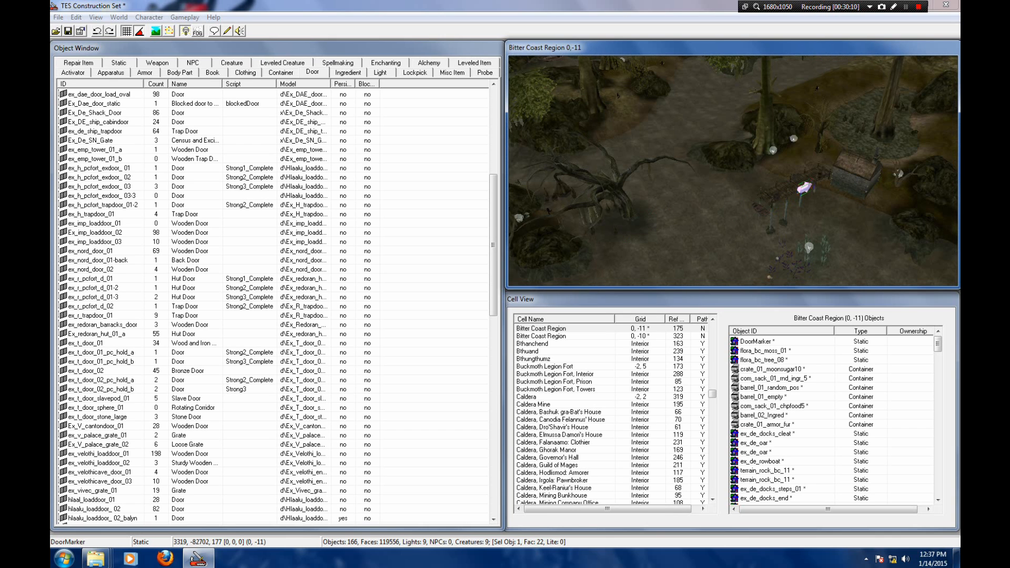
pyautogui.keyDown('shift'); pyautogui.moveTo(789, 171); pyautogui.dragTo(690, 190, button='middle'); pyautogui.keyUp('shift')
pyautogui.scroll(3, 733, 171)
pyautogui.moveTo(758, 221)
pyautogui.mouseDown(button='middle')
pyautogui.moveTo(711, 137)
pyautogui.moveTo(779, 105)
pyautogui.moveTo(799, 84)
pyautogui.mouseUp(button='middle')
pyautogui.moveTo(794, 201); pyautogui.dragTo(704, 234)
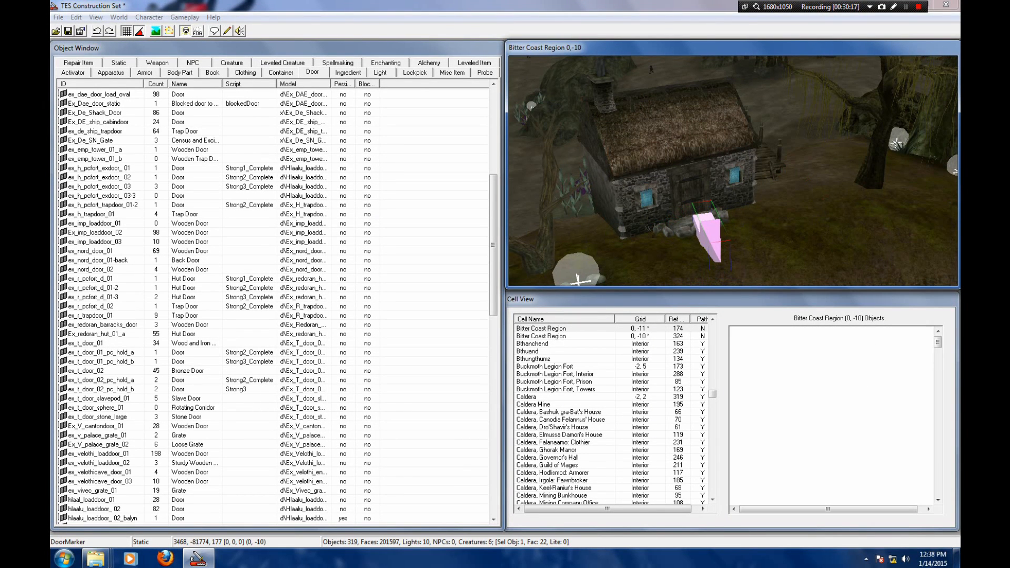
# Step: Rotate the exterior DoorMarker to 345 degrees about Z and place it before the house door at about 3453, -81808, 262
pyautogui.moveTo(704, 234); pyautogui.dragTo(713, 235, button='right')
pyautogui.moveTo(709, 234); pyautogui.dragTo(708, 207)
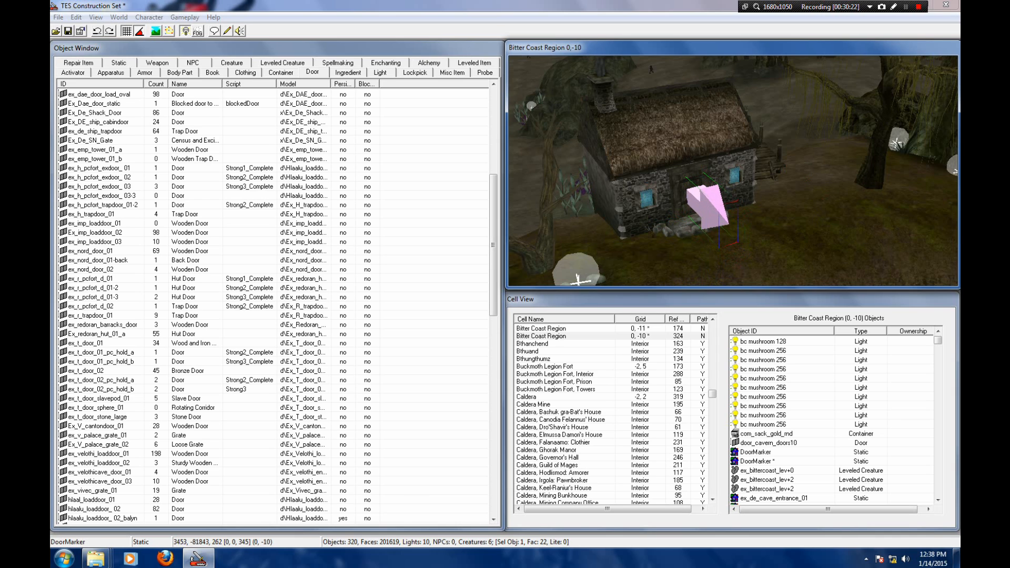
pyautogui.press('shift')
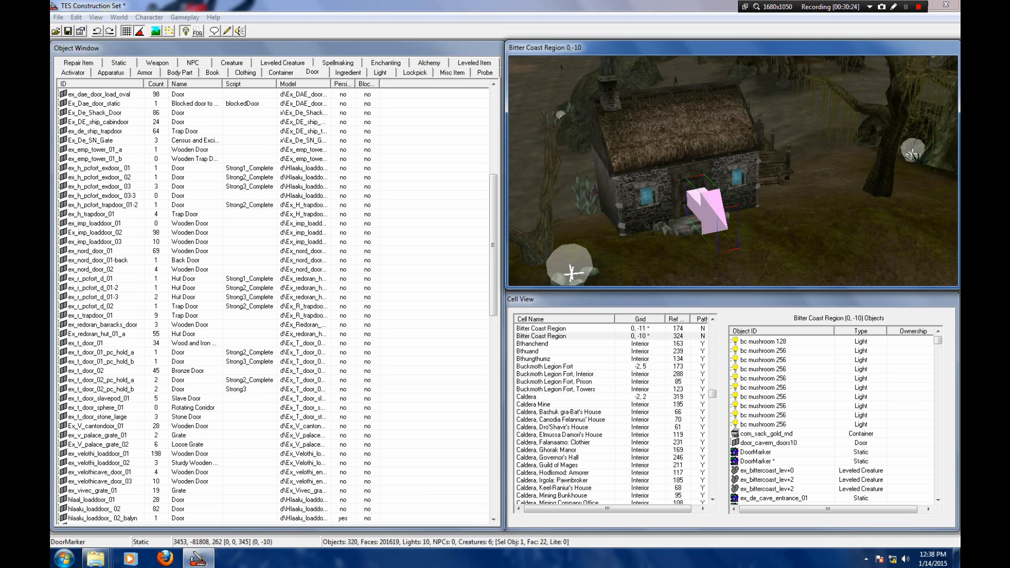
# Step: Load the interior cell Seyda Neen, The Temporary Nordic Abode and bring its DoorMarker into view
pyautogui.moveTo(712, 394); pyautogui.dragTo(712, 443)
pyautogui.click(565, 443)
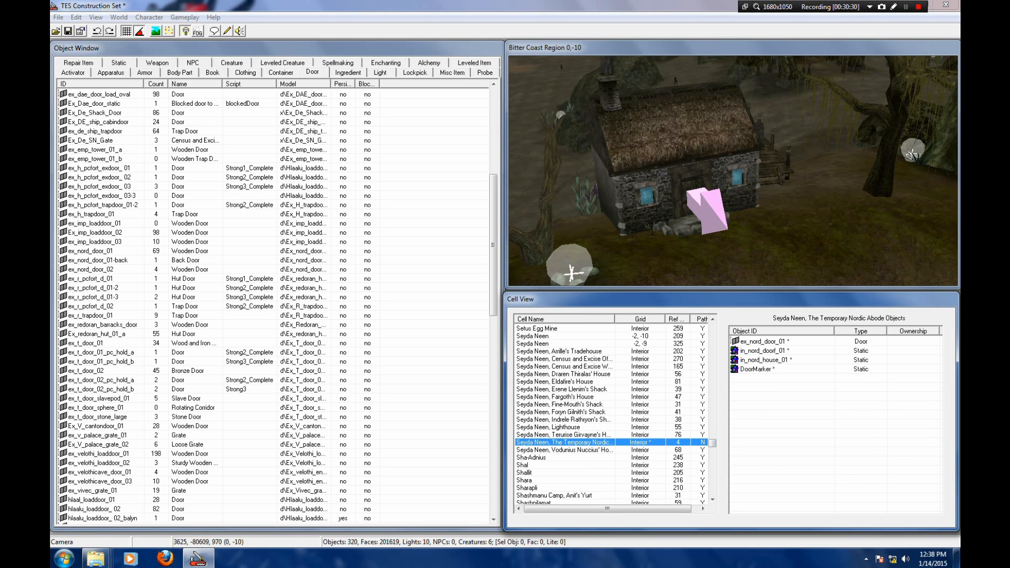
pyautogui.doubleClick(565, 442)
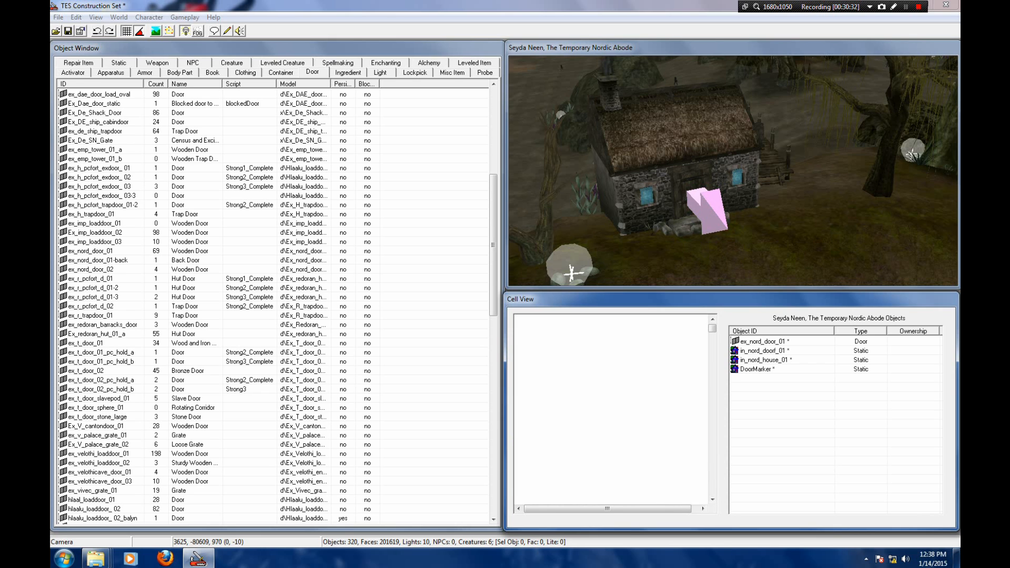
pyautogui.doubleClick(756, 369)
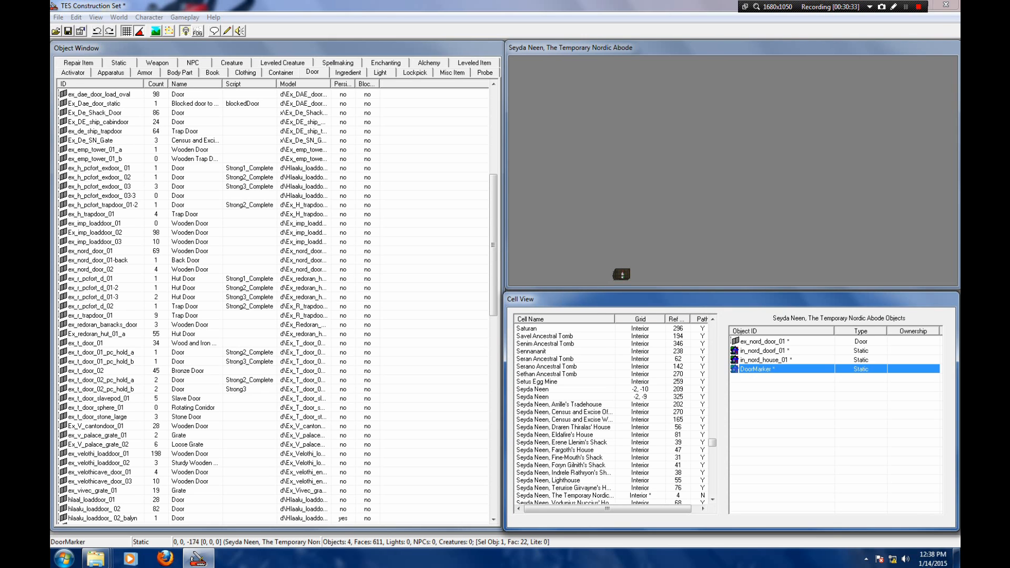
pyautogui.scroll(-3, 734, 171)
pyautogui.scroll(-5, 733, 172)
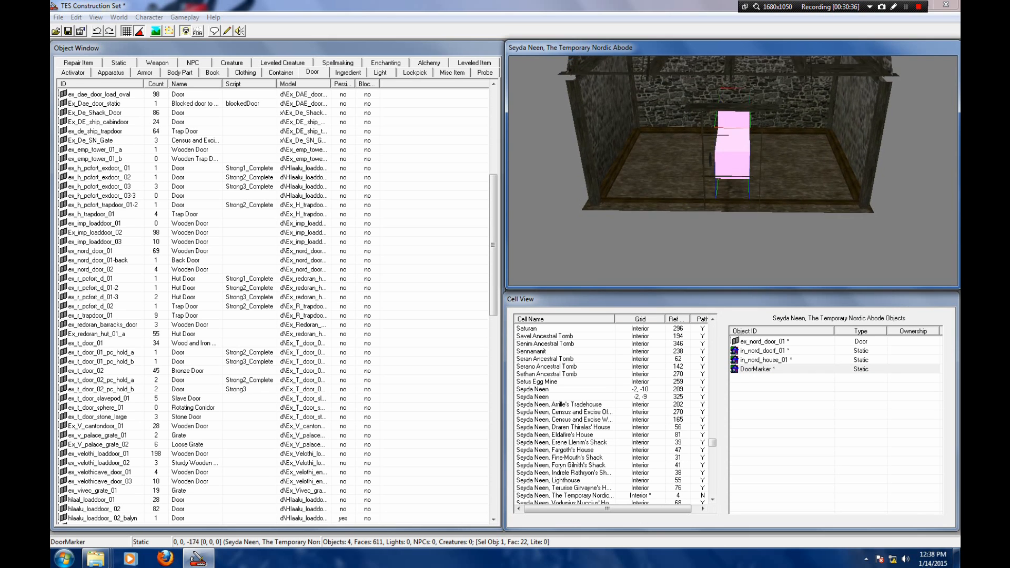
pyautogui.moveTo(734, 171)
pyautogui.mouseDown(button='middle')
pyautogui.moveTo(740, 187)
pyautogui.moveTo(737, 156)
pyautogui.mouseUp(button='middle')
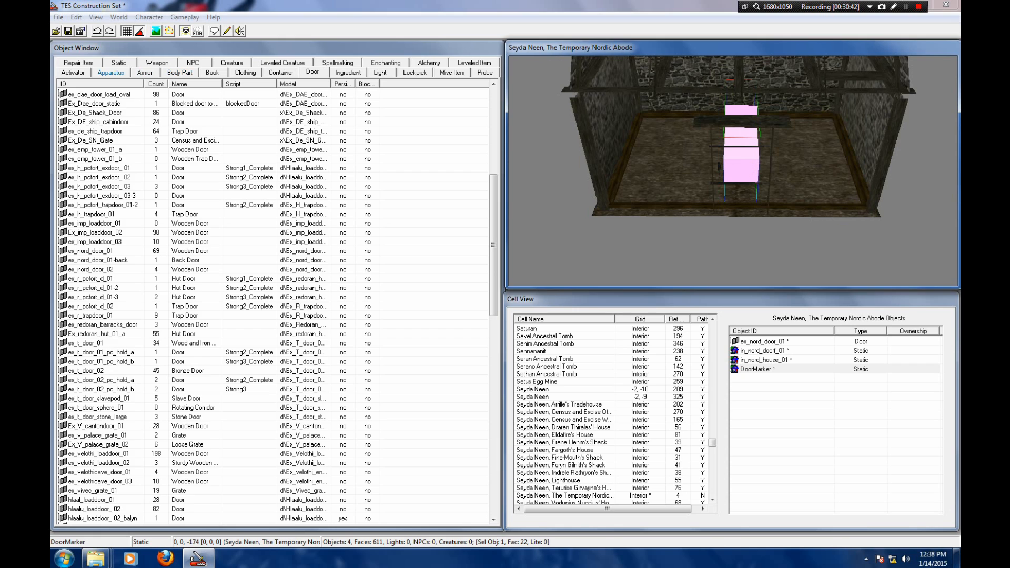
# Step: Place the static NorthMarker in the interior cell just outside the house shell, at about -4, -291, -150
pyautogui.click(119, 62)
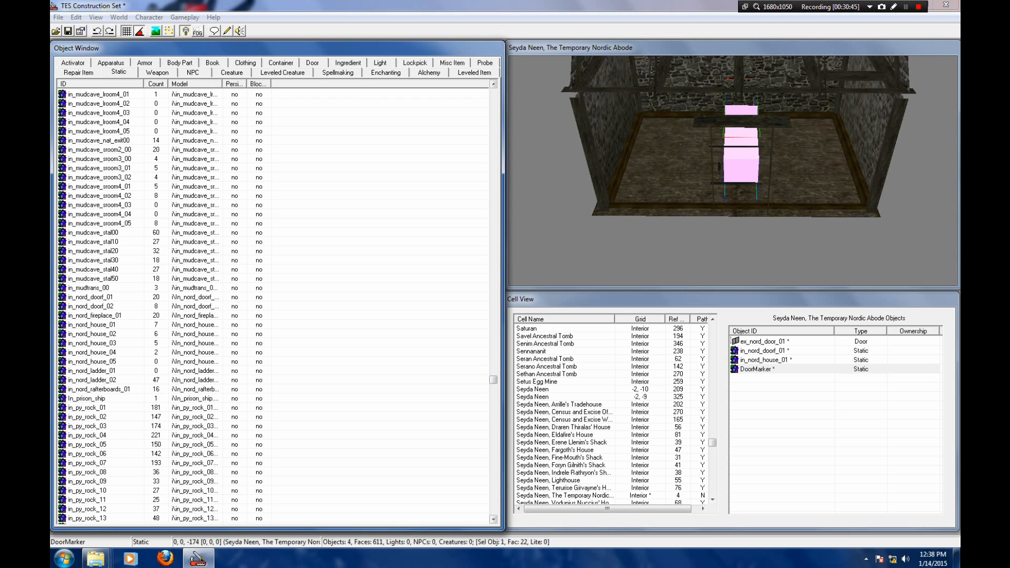
pyautogui.moveTo(493, 380); pyautogui.dragTo(493, 479)
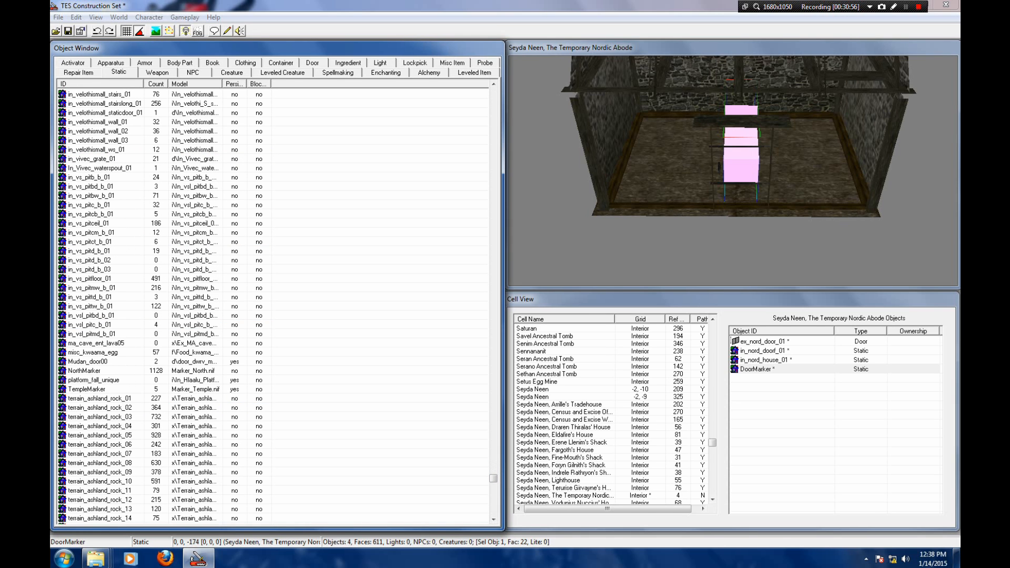
pyautogui.click(84, 371)
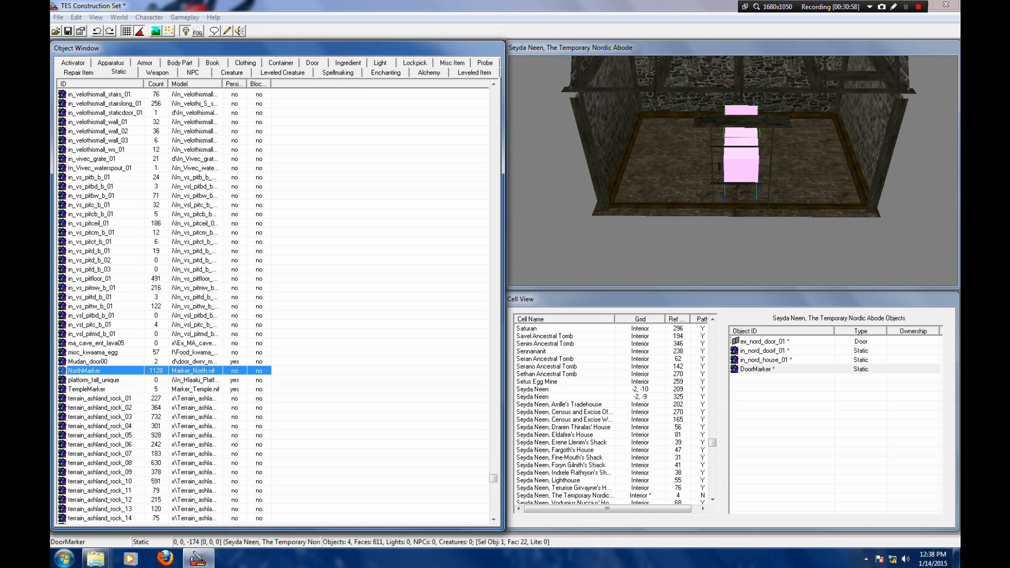
pyautogui.moveTo(84, 371); pyautogui.dragTo(737, 218)
pyautogui.moveTo(738, 217); pyautogui.dragTo(726, 246, button='middle')
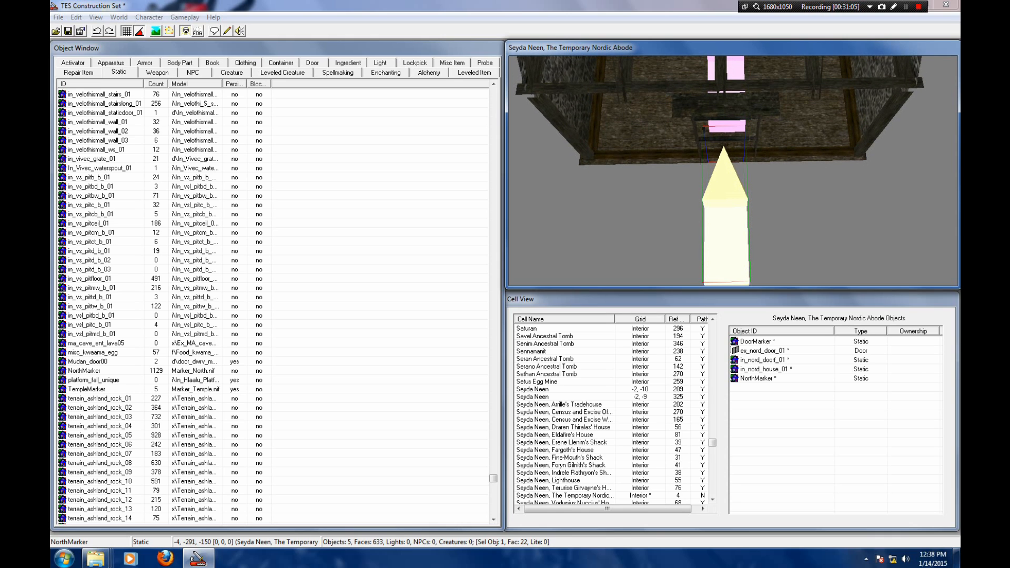
# Step: Rotate the NorthMarker to 180 degrees about Z and move it to about 2, -329, -150
pyautogui.moveTo(726, 232); pyautogui.dragTo(794, 232, button='right')
pyautogui.moveTo(726, 221); pyautogui.dragTo(730, 243)
pyautogui.moveTo(730, 243); pyautogui.dragTo(725, 280, button='middle')
pyautogui.scroll(-5, 726, 174)
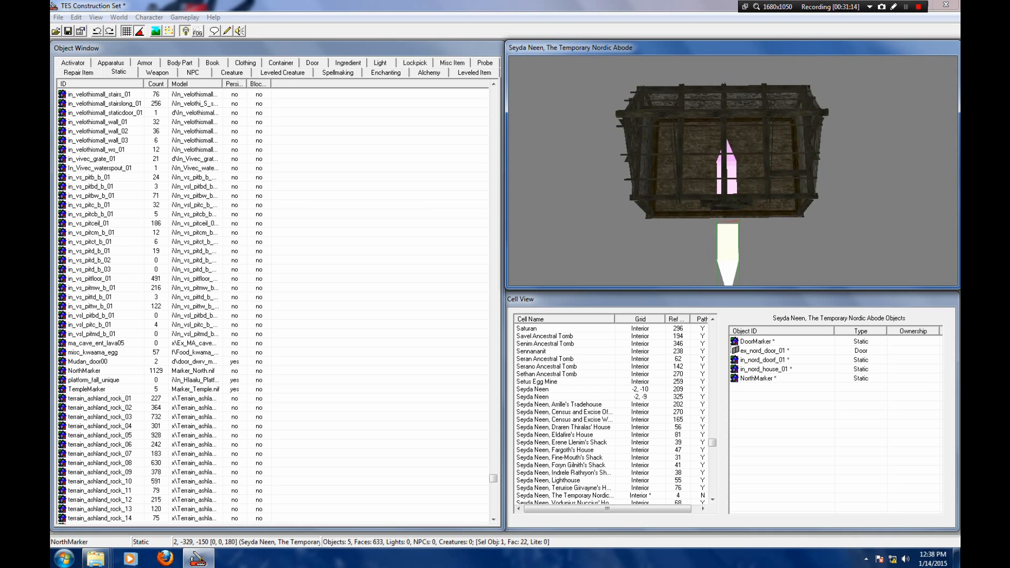
pyautogui.keyDown('shift'); pyautogui.moveTo(728, 221); pyautogui.dragTo(725, 229, button='middle'); pyautogui.keyUp('shift')
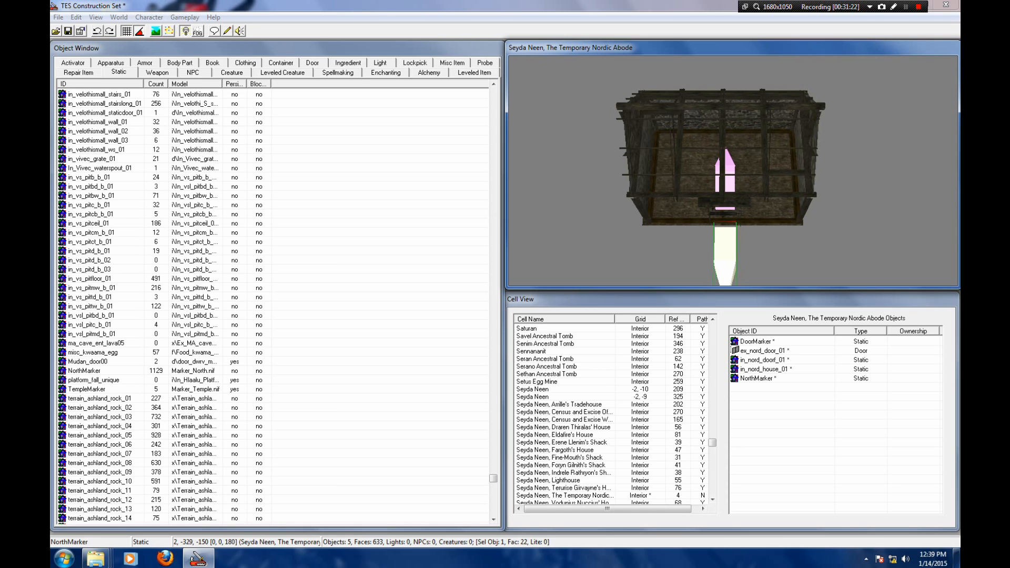
# Step: Examine the Nordic house interior, its doorway and the door and north markers from several angles
pyautogui.scroll(5, 733, 171)
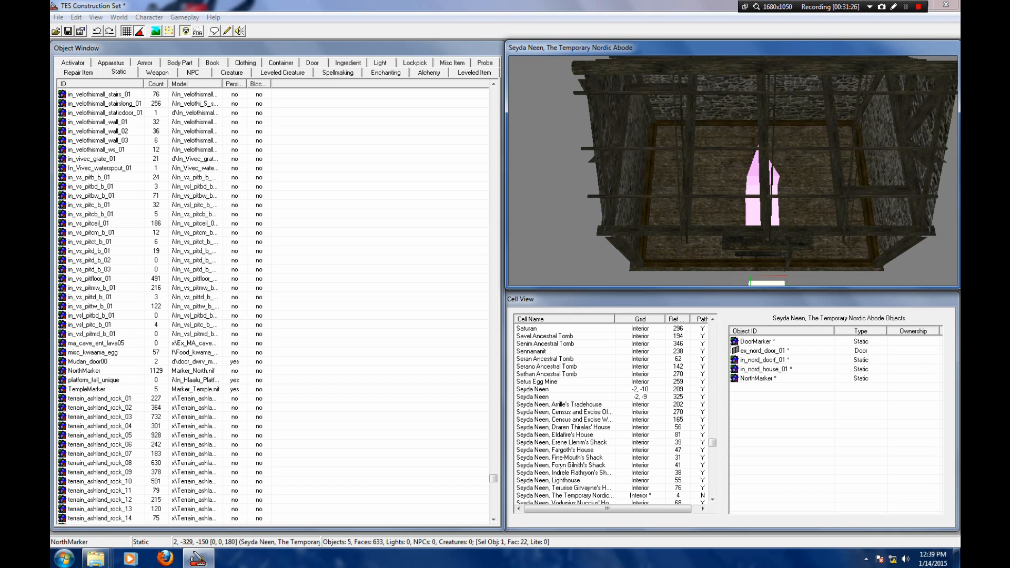
pyautogui.moveTo(733, 171)
pyautogui.keyDown('shift'); pyautogui.mouseDown(button='middle')
pyautogui.moveTo(736, 182)
pyautogui.moveTo(735, 163)
pyautogui.moveTo(700, 152)
pyautogui.moveTo(723, 168)
pyautogui.moveTo(790, 160)
pyautogui.mouseUp(button='middle'); pyautogui.keyUp('shift')
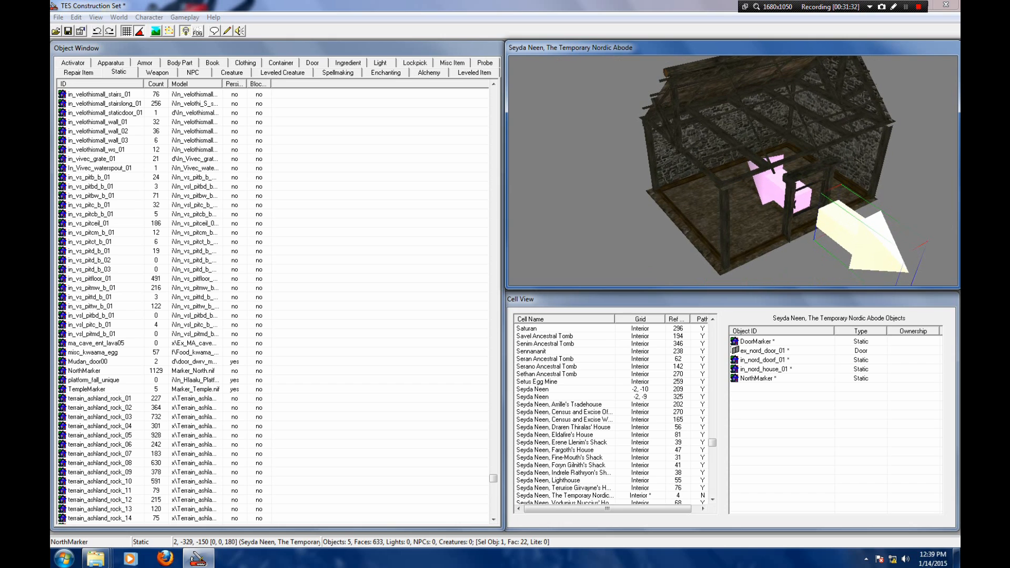
pyautogui.click(906, 7)
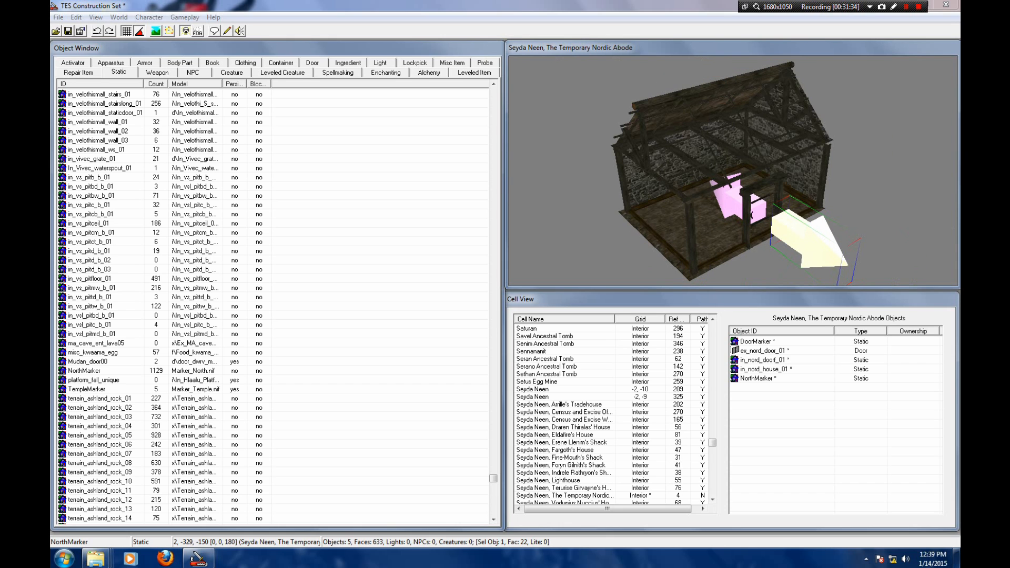
pyautogui.moveTo(733, 171)
pyautogui.mouseDown(button='middle')
pyautogui.moveTo(737, 161)
pyautogui.moveTo(695, 181)
pyautogui.moveTo(740, 216)
pyautogui.moveTo(737, 231)
pyautogui.moveTo(715, 174)
pyautogui.moveTo(685, 176)
pyautogui.moveTo(721, 176)
pyautogui.moveTo(759, 141)
pyautogui.mouseUp(button='middle')
pyautogui.scroll(5, 733, 171)
pyautogui.scroll(-5, 733, 171)
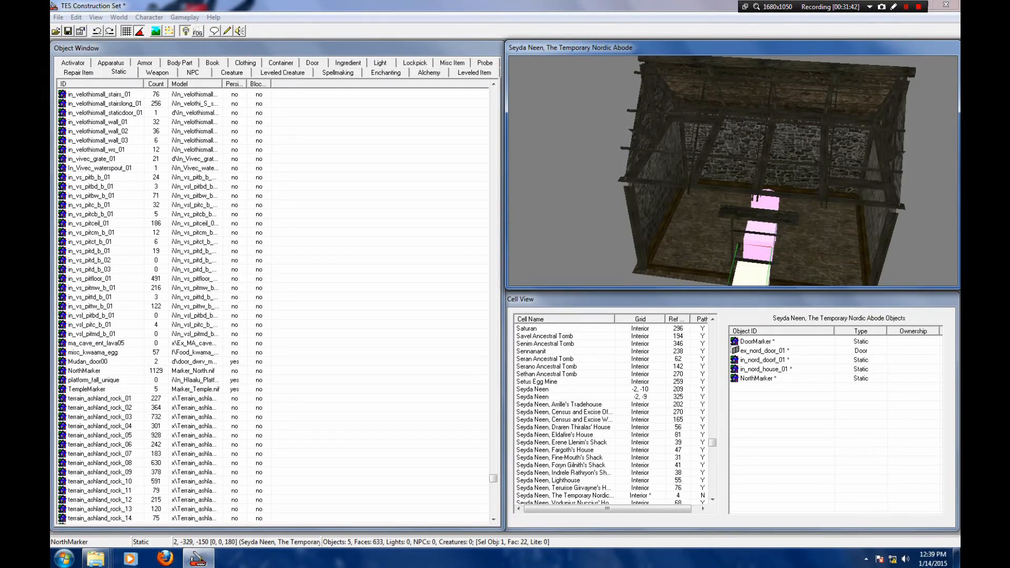
pyautogui.scroll(-4, 733, 171)
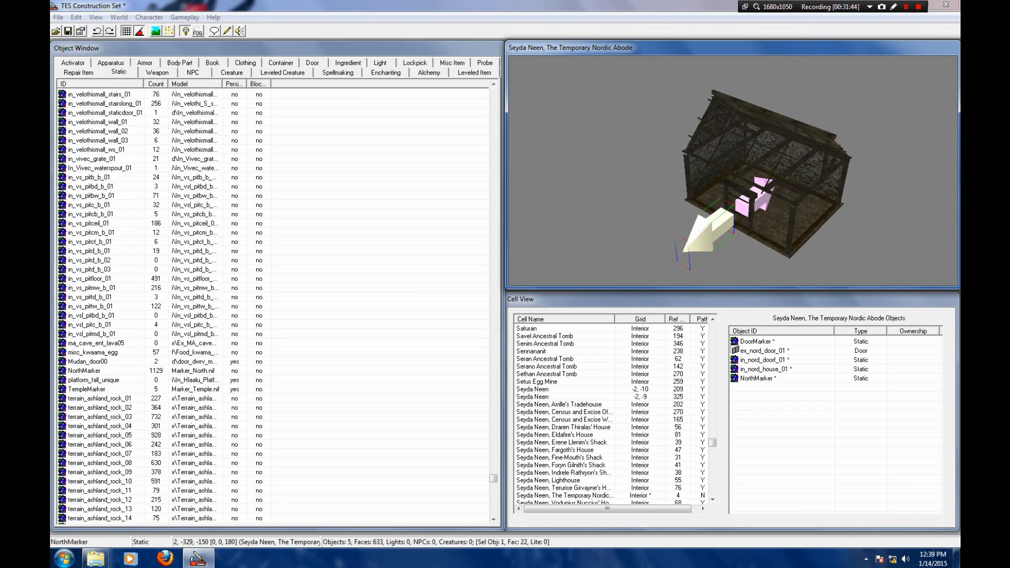
pyautogui.moveTo(733, 171)
pyautogui.mouseDown(button='middle')
pyautogui.moveTo(742, 215)
pyautogui.moveTo(758, 158)
pyautogui.moveTo(784, 129)
pyautogui.moveTo(718, 171)
pyautogui.moveTo(689, 173)
pyautogui.moveTo(726, 165)
pyautogui.moveTo(729, 176)
pyautogui.moveTo(729, 137)
pyautogui.moveTo(721, 161)
pyautogui.moveTo(742, 87)
pyautogui.moveTo(738, 162)
pyautogui.mouseUp(button='middle')
pyautogui.scroll(4, 733, 171)
pyautogui.scroll(3, 733, 171)
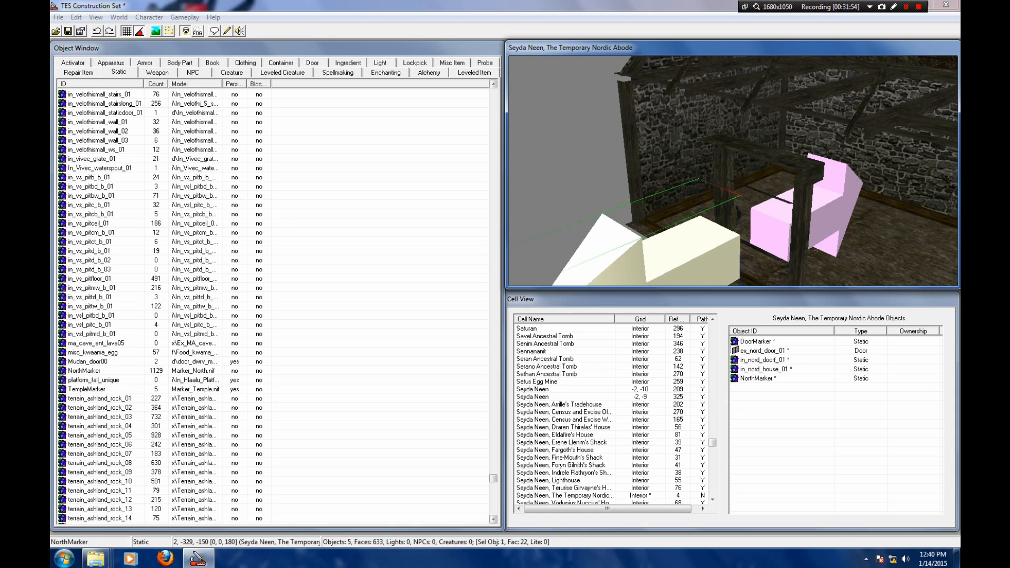
# Step: Find the static in_nord_fireplace_01 and place it in the Temporary Nordic Abode cell
pyautogui.scroll(20, 274, 305)
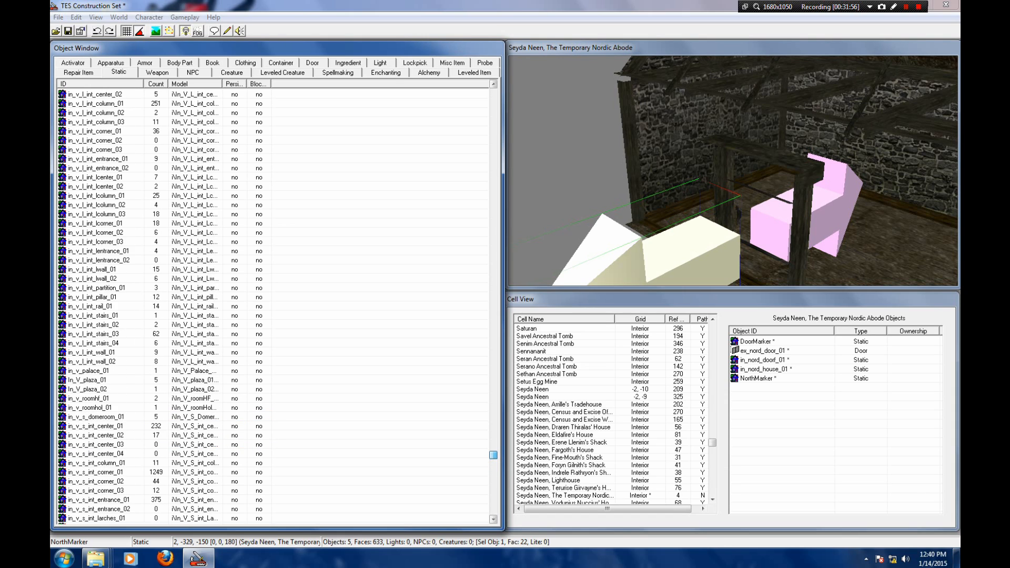
pyautogui.scroll(20, 274, 306)
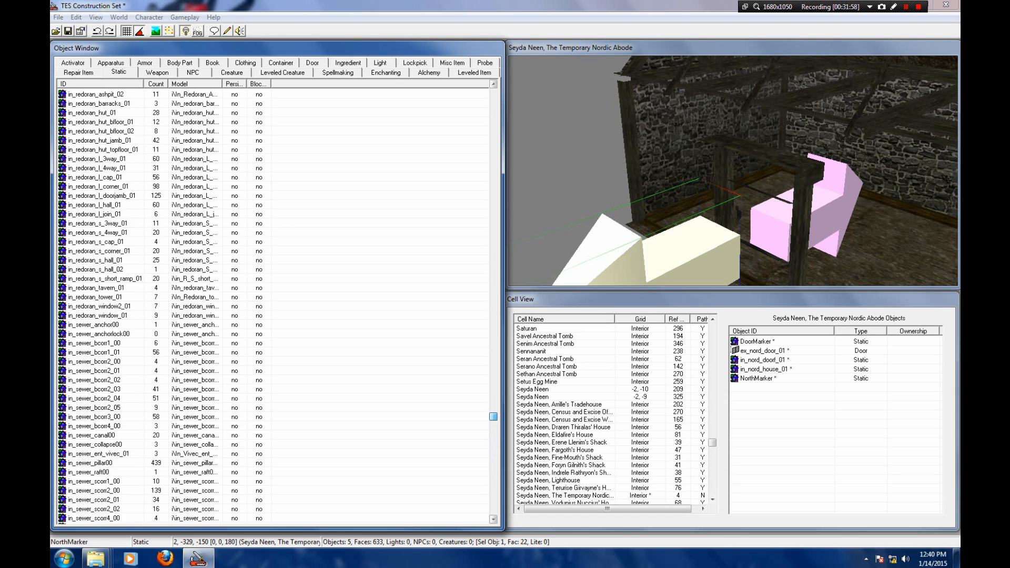
pyautogui.scroll(20, 274, 305)
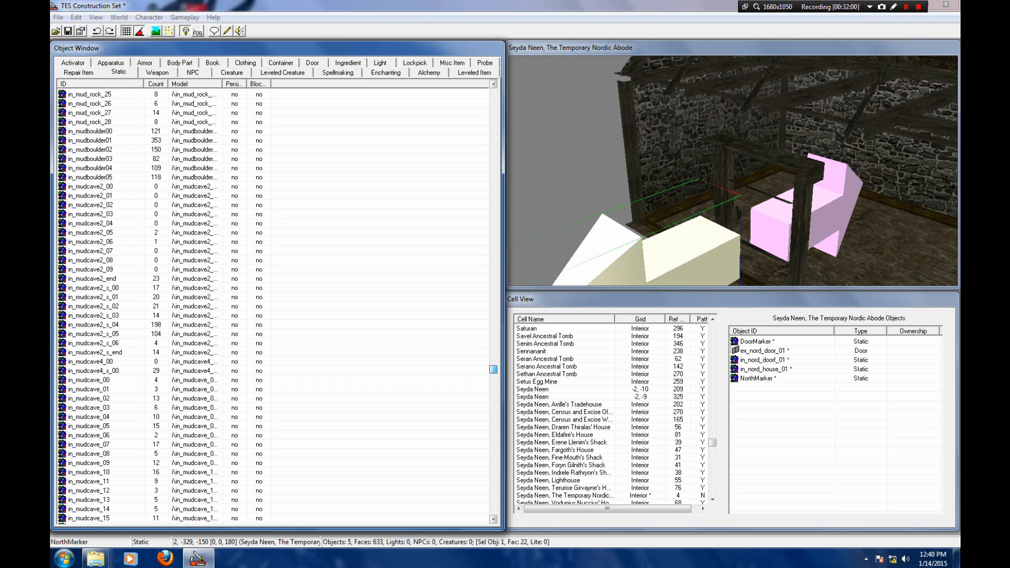
pyautogui.scroll(-20, 273, 305)
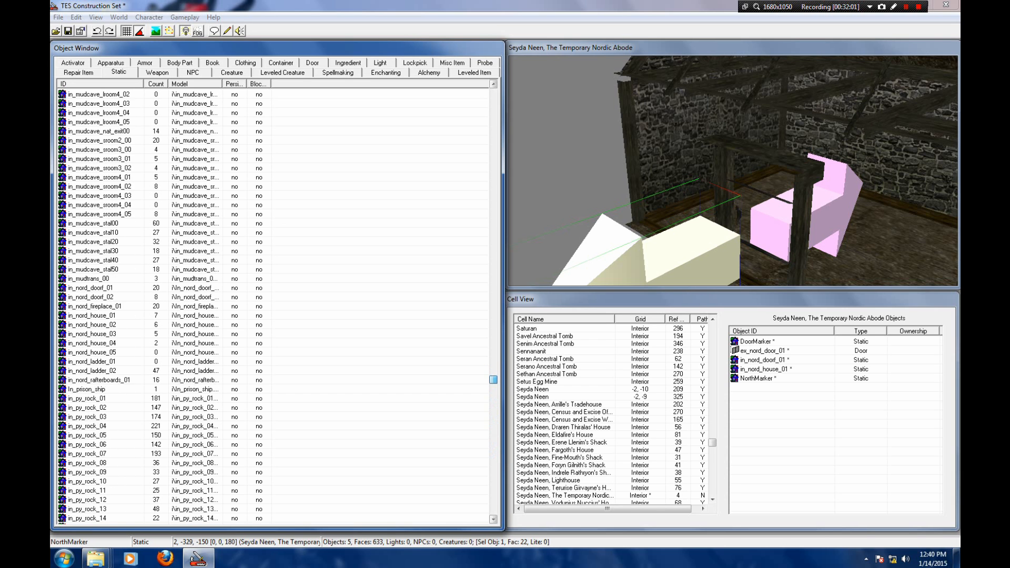
pyautogui.click(92, 297)
pyautogui.click(95, 242)
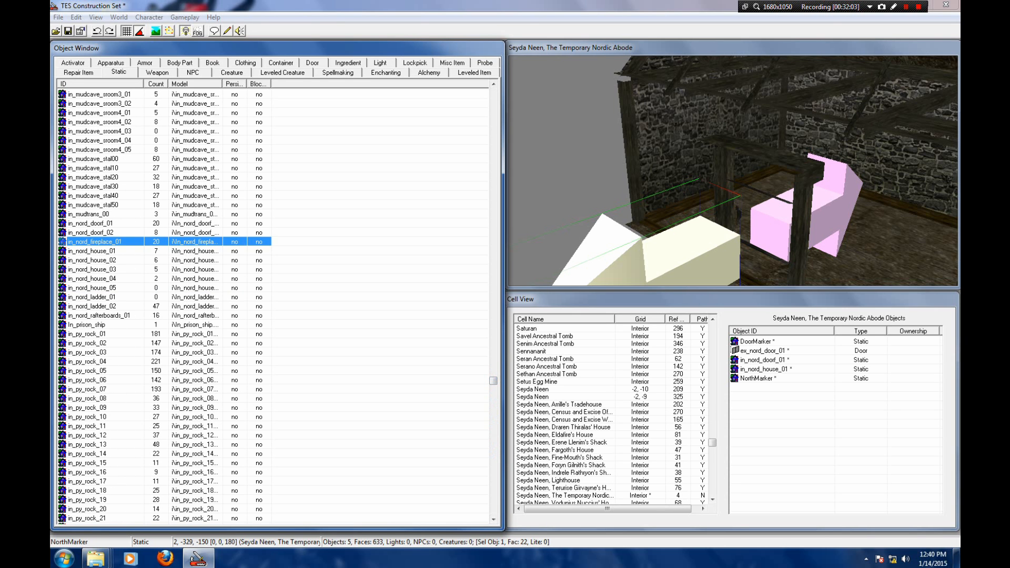
pyautogui.moveTo(95, 242); pyautogui.dragTo(592, 203)
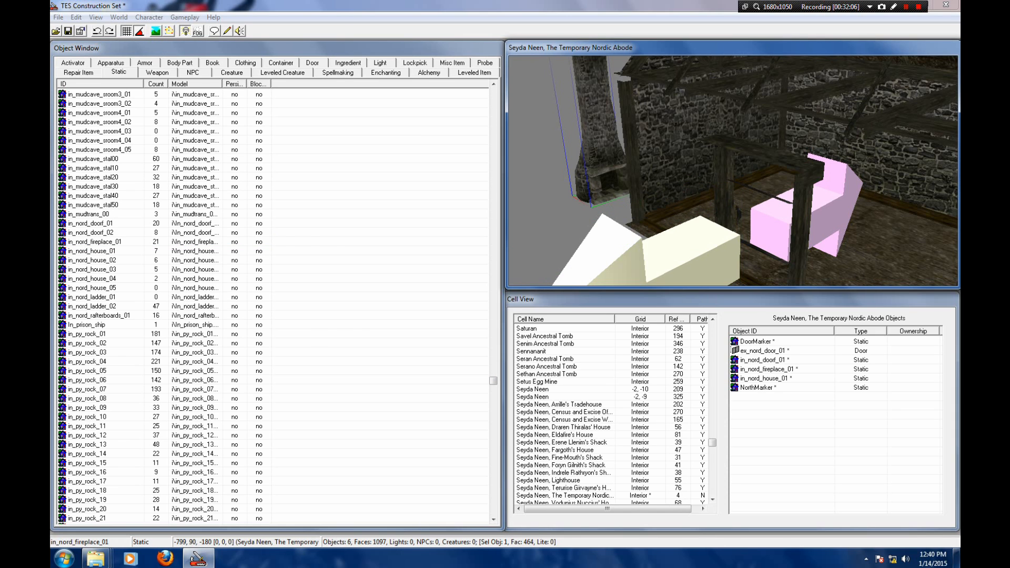
# Step: Move the fireplace inside the house against the middle of the gable wall, standing on the floor at about -242, 37, 17
pyautogui.moveTo(603, 163); pyautogui.dragTo(679, 157)
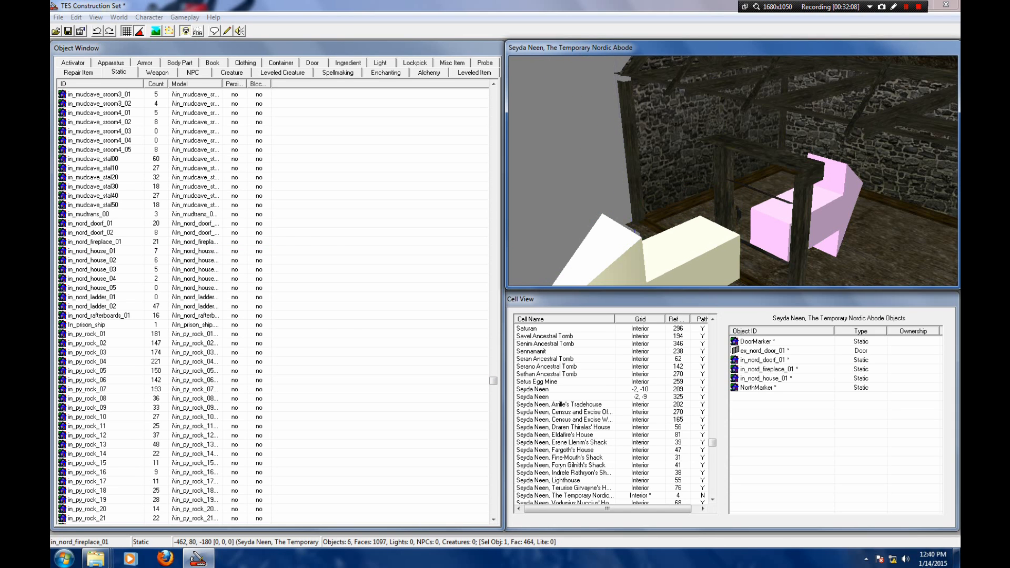
pyautogui.scroll(-5, 678, 168)
pyautogui.moveTo(679, 169)
pyautogui.keyDown('shift'); pyautogui.mouseDown(button='middle')
pyautogui.moveTo(705, 177)
pyautogui.moveTo(697, 169)
pyautogui.mouseUp(button='middle'); pyautogui.keyUp('shift')
pyautogui.moveTo(698, 168); pyautogui.dragTo(743, 137)
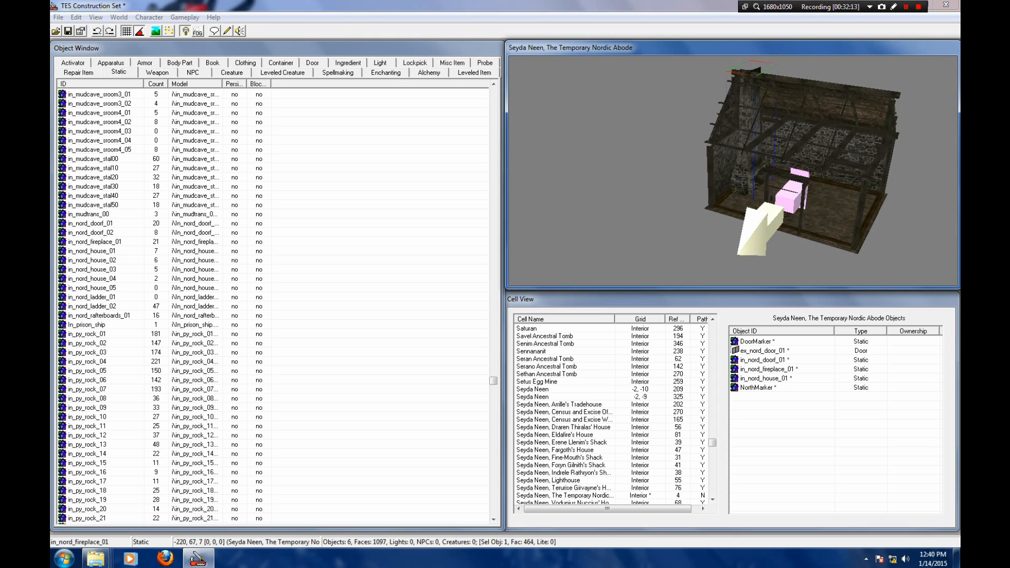
pyautogui.scroll(5, 743, 142)
pyautogui.moveTo(743, 142)
pyautogui.keyDown('shift'); pyautogui.mouseDown(button='middle')
pyautogui.moveTo(816, 152)
pyautogui.moveTo(763, 169)
pyautogui.moveTo(789, 182)
pyautogui.moveTo(777, 182)
pyautogui.mouseUp(button='middle'); pyautogui.keyUp('shift')
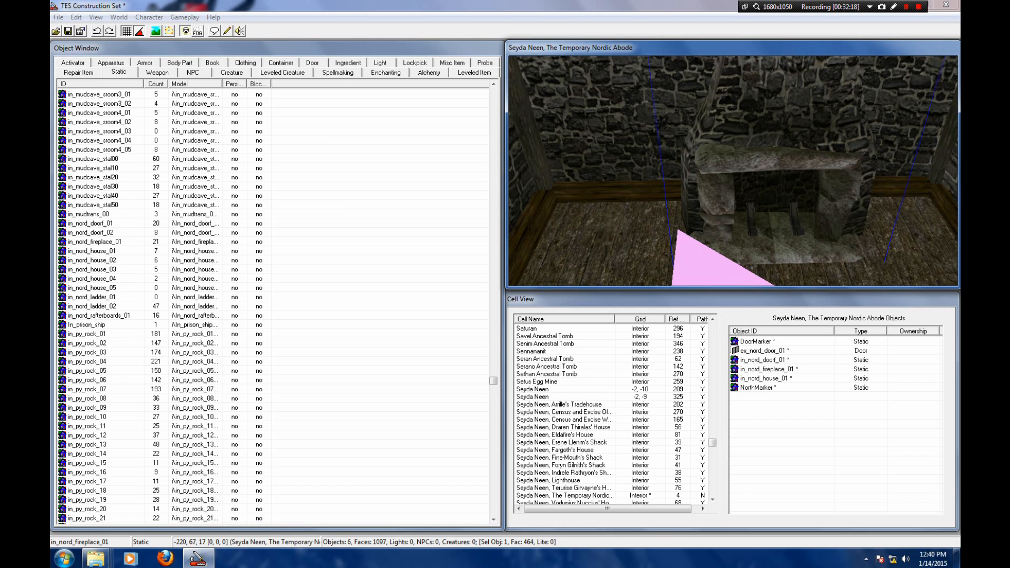
pyautogui.moveTo(752, 168); pyautogui.dragTo(739, 182)
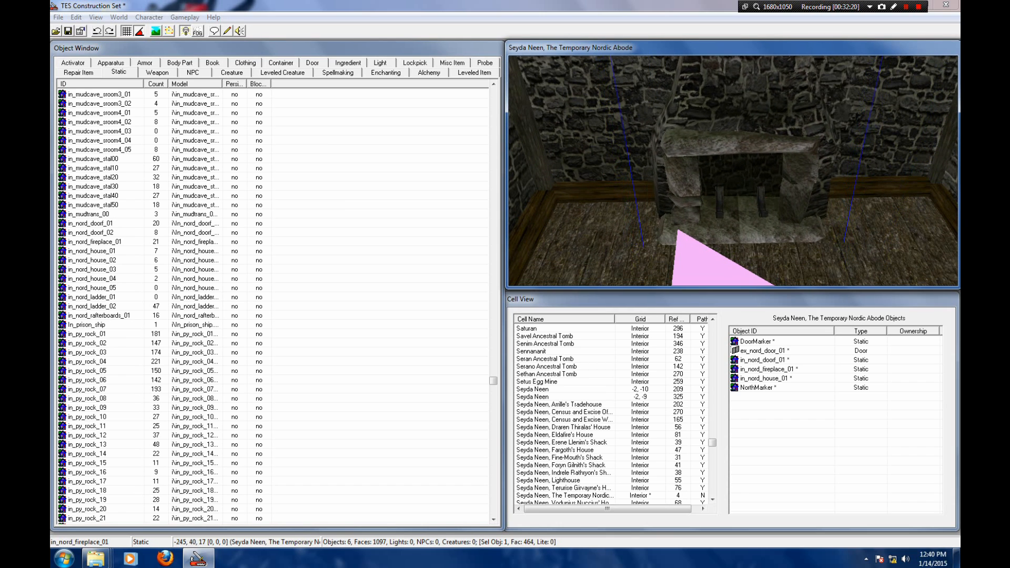
pyautogui.moveTo(740, 182)
pyautogui.keyDown('shift'); pyautogui.mouseDown(button='middle')
pyautogui.moveTo(739, 134)
pyautogui.moveTo(739, 232)
pyautogui.moveTo(739, 152)
pyautogui.moveTo(784, 148)
pyautogui.moveTo(739, 145)
pyautogui.moveTo(742, 129)
pyautogui.moveTo(829, 145)
pyautogui.mouseUp(button='middle'); pyautogui.keyUp('shift')
pyautogui.scroll(-3, 739, 171)
pyautogui.scroll(-3, 740, 174)
pyautogui.scroll(-5, 742, 129)
# Step: Find the static ex_nord_win_01 and place it near the wall beside the door
pyautogui.scroll(5, 771, 153)
pyautogui.moveTo(739, 145)
pyautogui.keyDown('shift'); pyautogui.mouseDown(button='middle')
pyautogui.moveTo(816, 150)
pyautogui.moveTo(784, 179)
pyautogui.moveTo(789, 195)
pyautogui.moveTo(828, 171)
pyautogui.moveTo(813, 171)
pyautogui.mouseUp(button='middle'); pyautogui.keyUp('shift')
pyautogui.scroll(3, 815, 150)
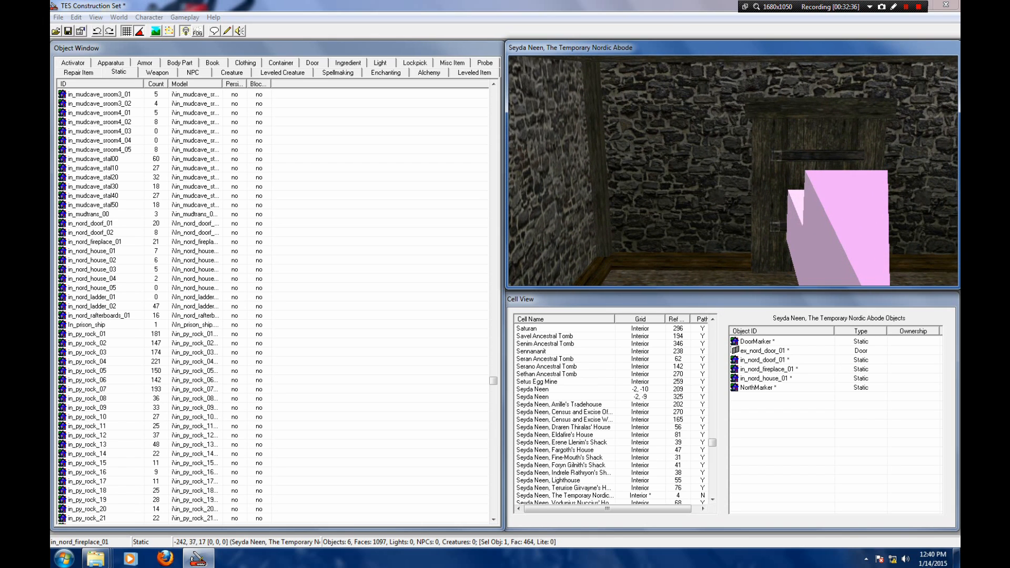
pyautogui.moveTo(493, 381); pyautogui.dragTo(493, 149)
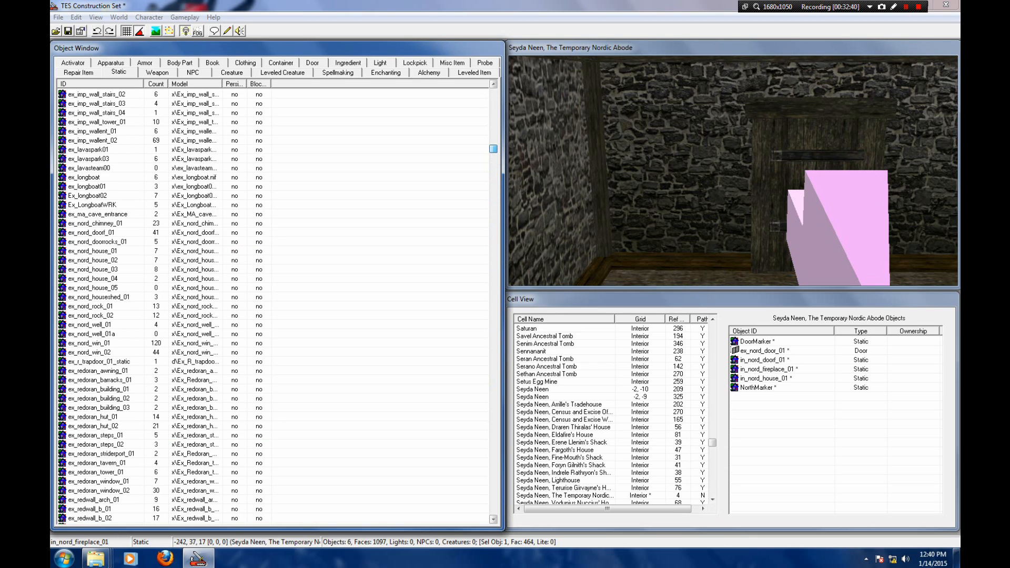
pyautogui.click(91, 316)
pyautogui.scroll(1, 91, 316)
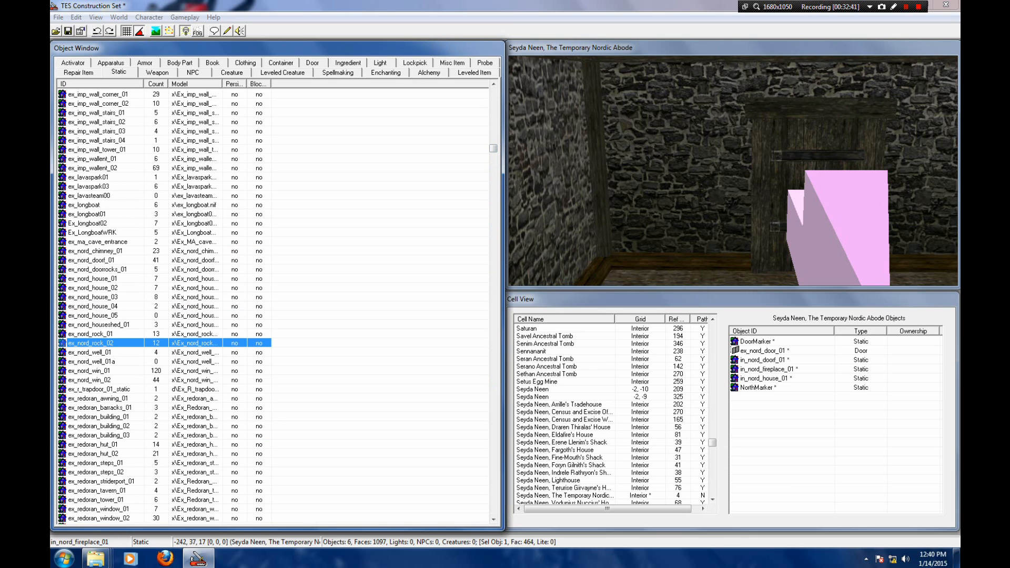
pyautogui.click(89, 371)
pyautogui.moveTo(89, 371); pyautogui.dragTo(679, 179)
# Step: Rotate the window 180 degrees about Z and set it into the wall beside the door at about 158, -160, -109
pyautogui.moveTo(669, 179); pyautogui.dragTo(708, 179, button='right')
pyautogui.moveTo(676, 177); pyautogui.dragTo(683, 147)
pyautogui.keyDown('shift'); pyautogui.moveTo(683, 147); pyautogui.dragTo(698, 153, button='middle'); pyautogui.keyUp('shift')
pyautogui.moveTo(682, 148); pyautogui.dragTo(681, 161)
pyautogui.scroll(-3, 682, 161)
pyautogui.keyDown('shift'); pyautogui.moveTo(682, 161); pyautogui.dragTo(659, 155, button='middle'); pyautogui.keyUp('shift')
# Step: Copy the window in place and move the duplicate to the other side of the door, at about -161, -160, -109
pyautogui.click(75, 17)
pyautogui.click(105, 70)
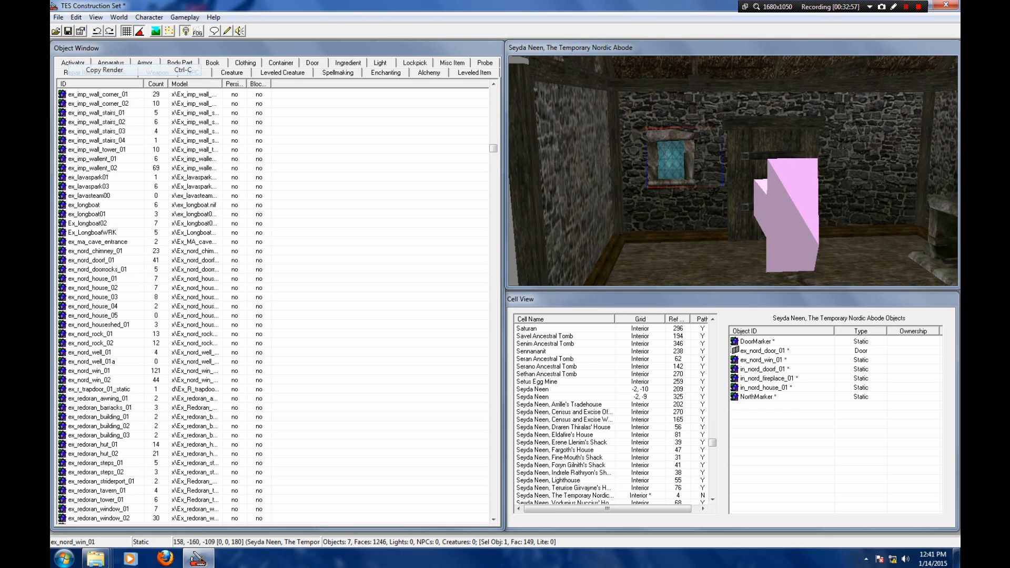
pyautogui.click(75, 17)
pyautogui.click(105, 94)
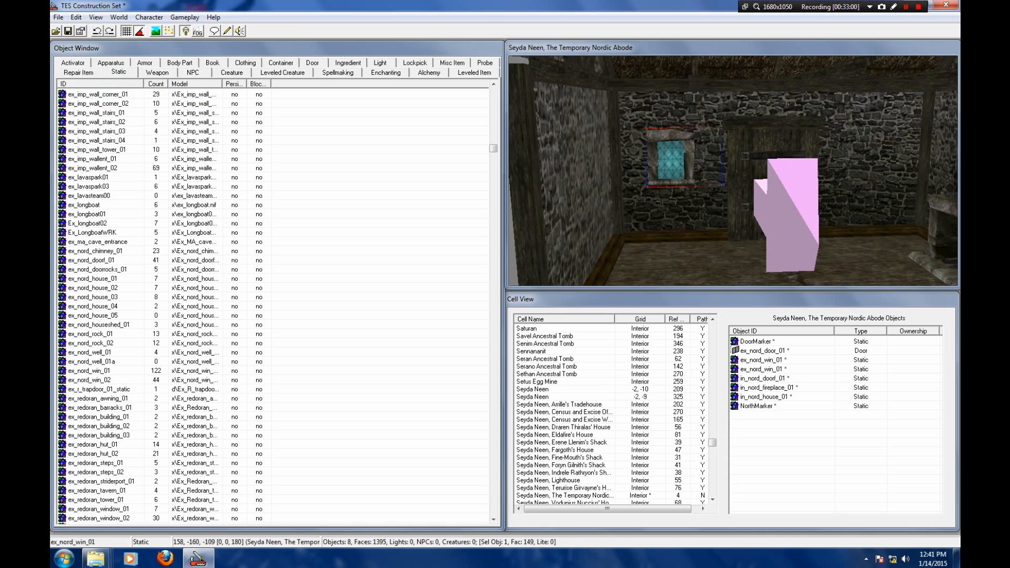
pyautogui.click(672, 161)
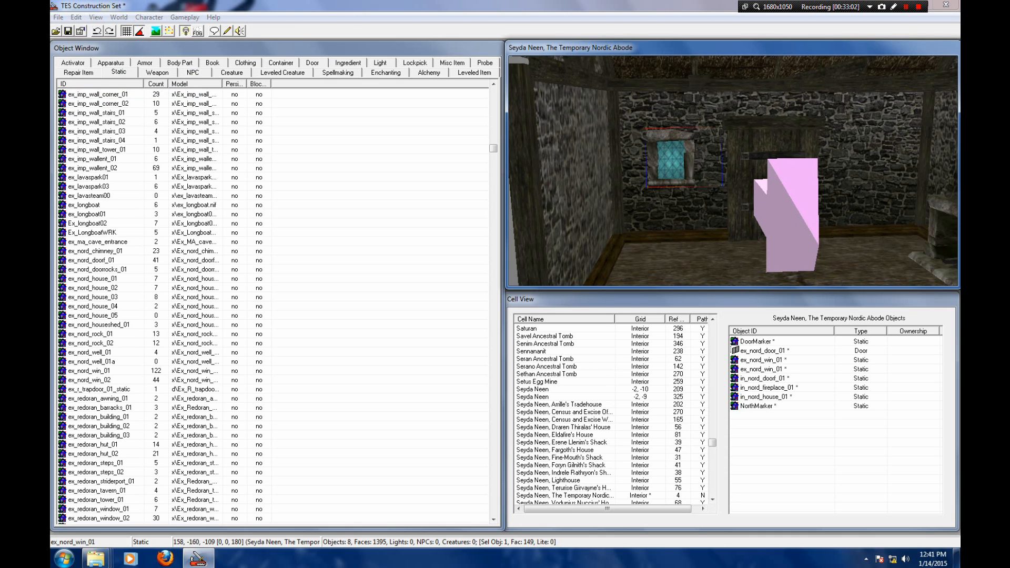
pyautogui.moveTo(671, 161); pyautogui.dragTo(871, 161)
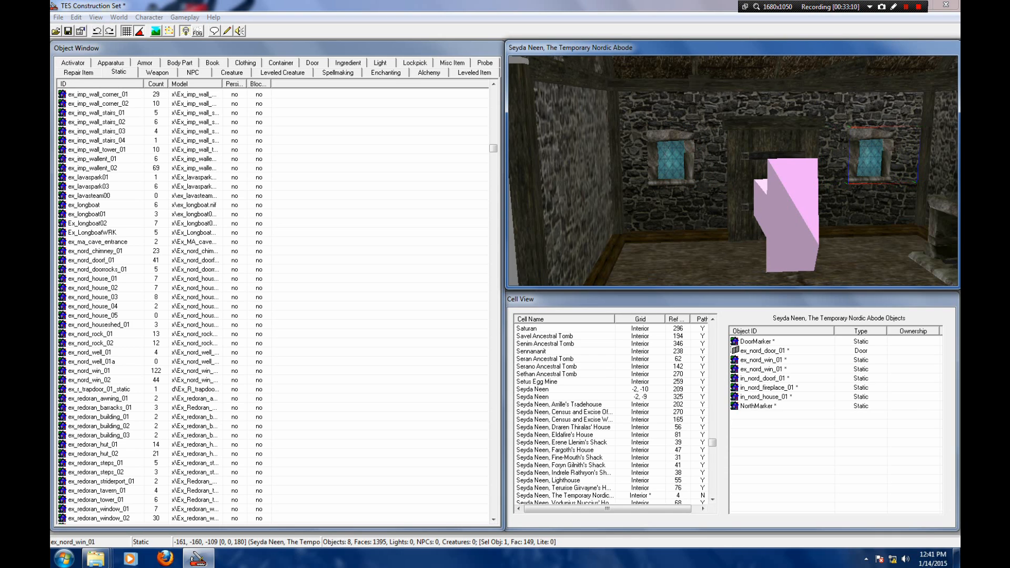
pyautogui.moveTo(871, 161); pyautogui.dragTo(852, 136, button='middle')
pyautogui.scroll(-5, 852, 136)
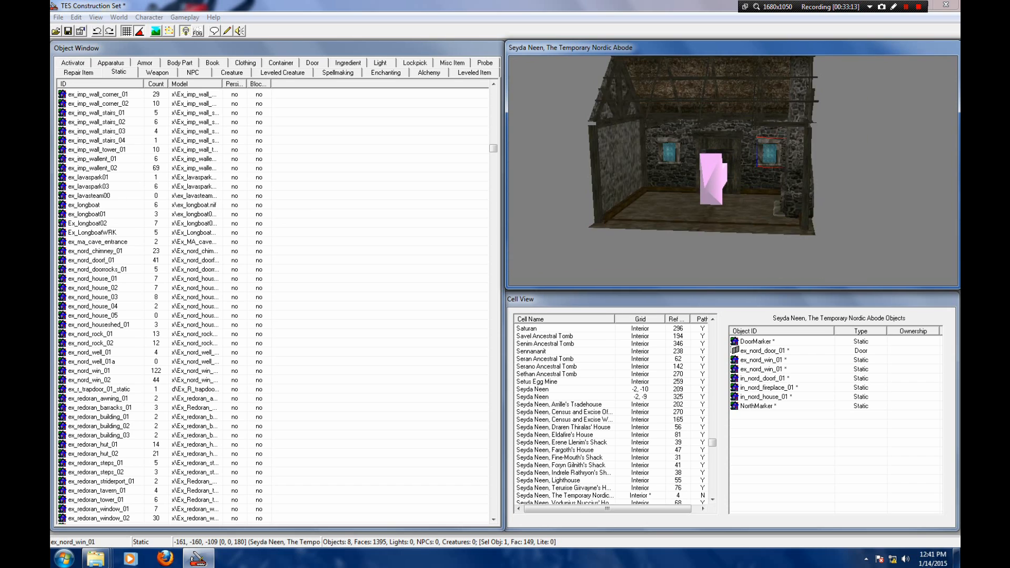
# Step: Find the static in_nord_rafterboards_01 and place it in the house near the ceiling beams
pyautogui.moveTo(770, 153)
pyautogui.mouseDown(button='middle')
pyautogui.moveTo(841, 176)
pyautogui.moveTo(757, 211)
pyautogui.moveTo(831, 213)
pyautogui.mouseUp(button='middle')
pyautogui.scroll(5, 758, 211)
pyautogui.moveTo(493, 148); pyautogui.dragTo(494, 354)
pyautogui.scroll(-15, 274, 305)
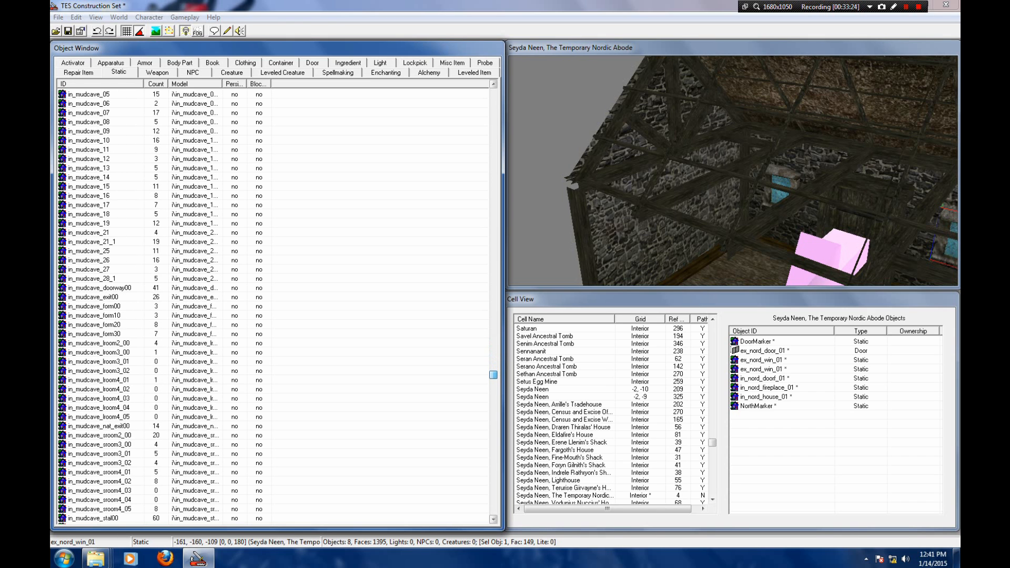
pyautogui.click(87, 195)
pyautogui.scroll(1, 86, 195)
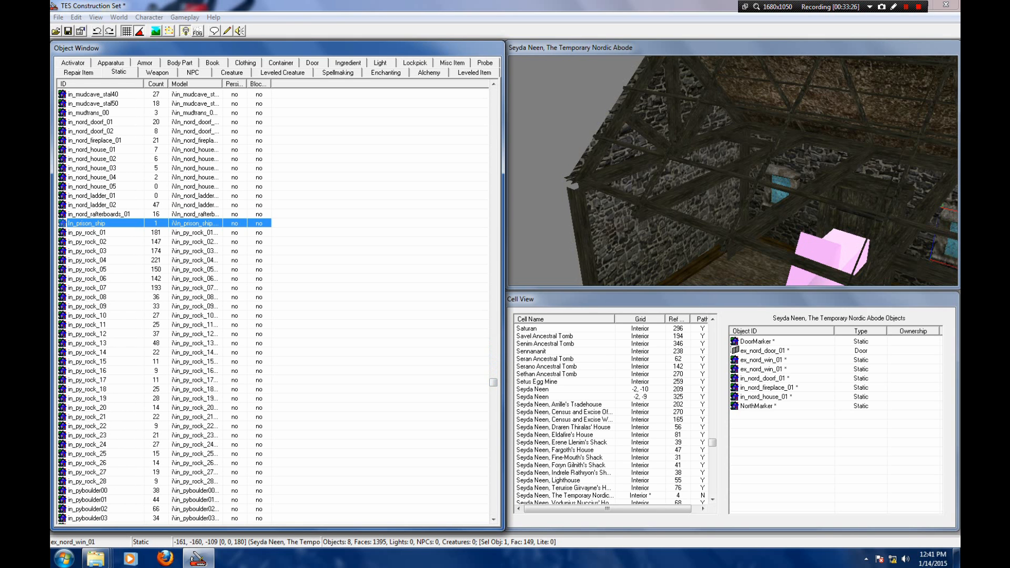
pyautogui.click(99, 214)
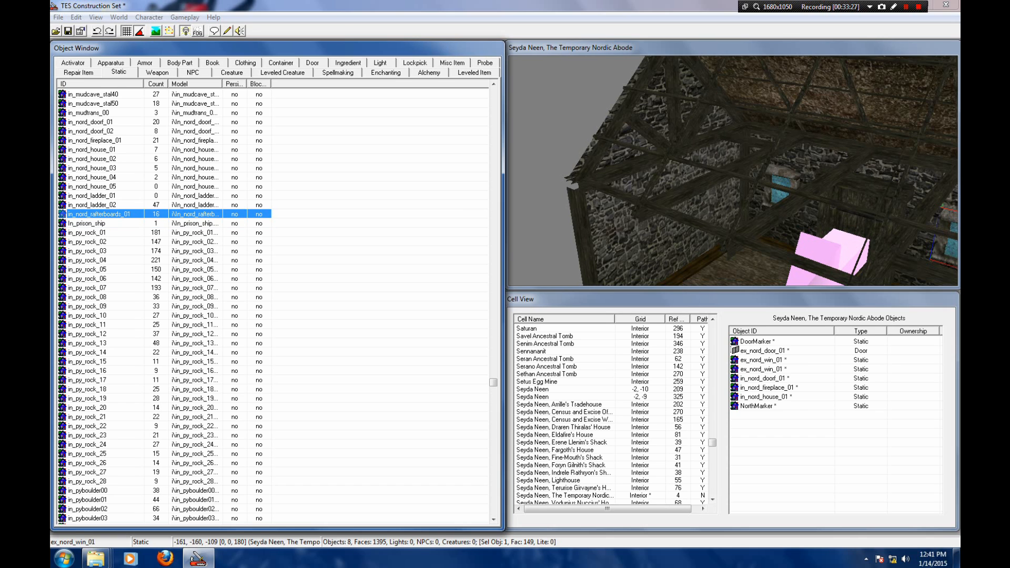
pyautogui.moveTo(98, 214); pyautogui.dragTo(708, 186)
# Step: Position the rafter boards on the beams in the corner opposite the door wall, at about 124, 153, 14
pyautogui.keyDown('shift'); pyautogui.moveTo(708, 186); pyautogui.dragTo(763, 219, button='middle'); pyautogui.keyUp('shift')
pyautogui.scroll(3, 763, 219)
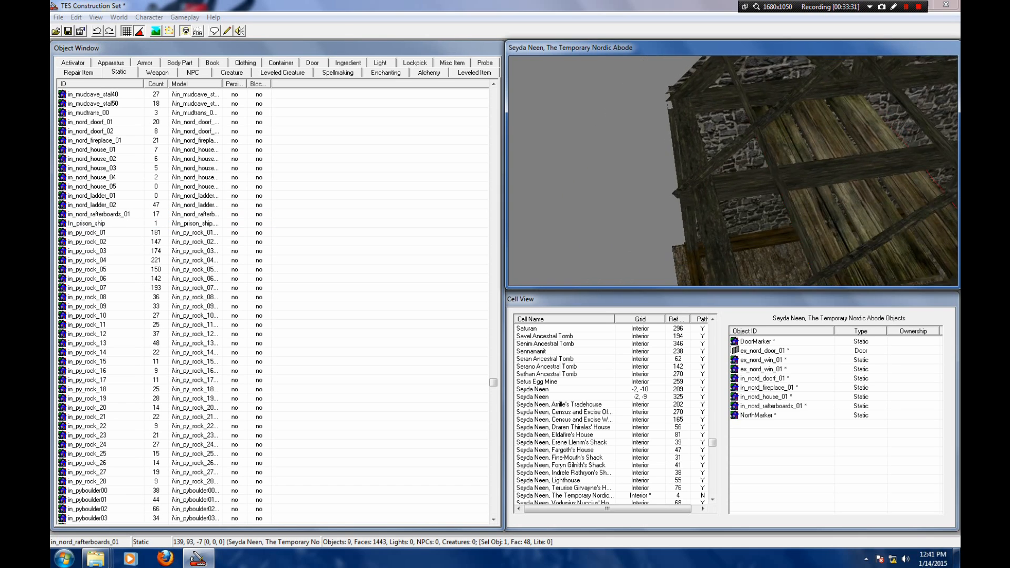
pyautogui.moveTo(832, 210); pyautogui.dragTo(775, 216)
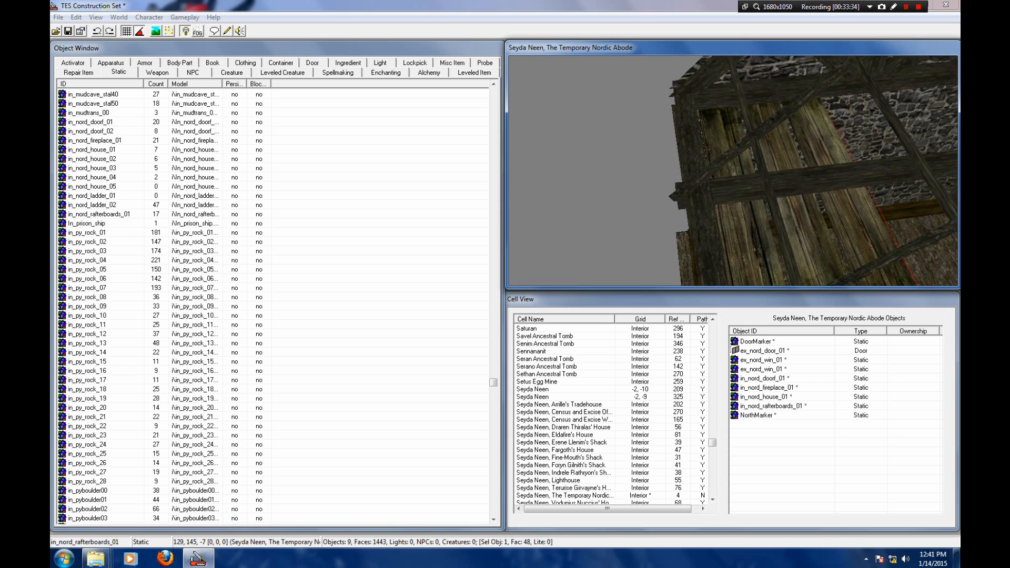
pyautogui.moveTo(775, 216)
pyautogui.keyDown('shift'); pyautogui.mouseDown(button='middle')
pyautogui.moveTo(753, 210)
pyautogui.moveTo(784, 216)
pyautogui.mouseUp(button='middle'); pyautogui.keyUp('shift')
pyautogui.moveTo(784, 216); pyautogui.dragTo(775, 195)
pyautogui.keyDown('shift'); pyautogui.moveTo(775, 196); pyautogui.dragTo(737, 182, button='middle'); pyautogui.keyUp('shift')
pyautogui.scroll(-4, 736, 182)
pyautogui.keyDown('shift'); pyautogui.moveTo(701, 279); pyautogui.dragTo(929, 280, button='middle'); pyautogui.keyUp('shift')
# Step: Copy the rafter boards in place and move the duplicate alongside the first set, at about 126, 26, 14
pyautogui.click(76, 17)
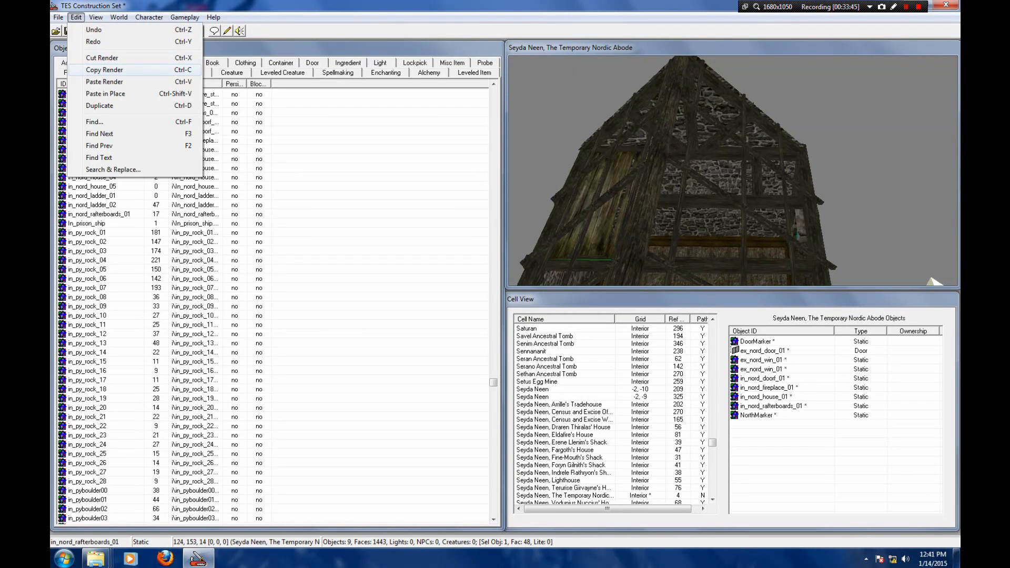
pyautogui.click(104, 70)
pyautogui.click(76, 17)
pyautogui.click(106, 93)
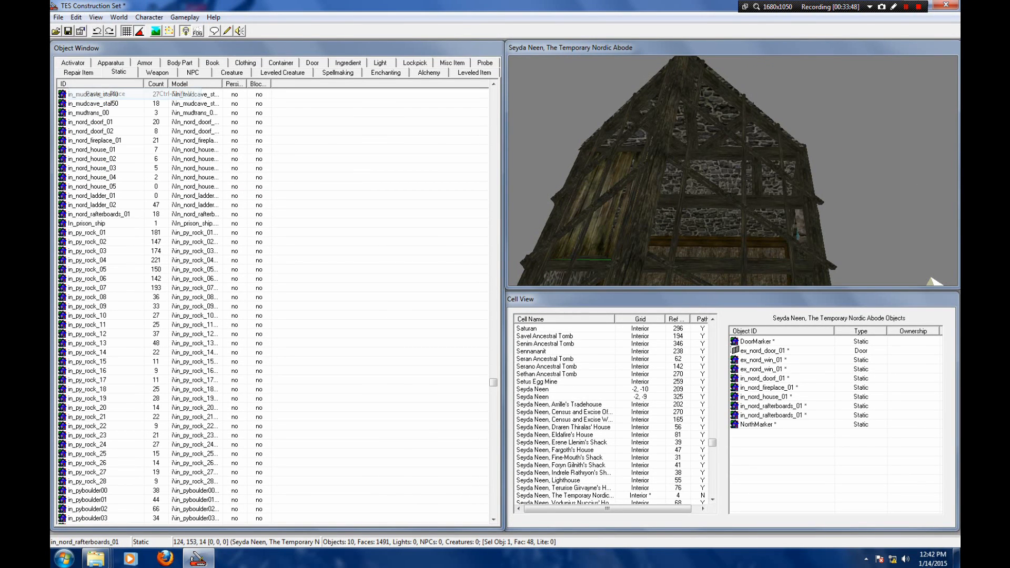
pyautogui.moveTo(592, 210); pyautogui.dragTo(726, 213)
pyautogui.scroll(5, 695, 212)
pyautogui.keyDown('shift'); pyautogui.moveTo(726, 213); pyautogui.dragTo(734, 184, button='middle'); pyautogui.keyUp('shift')
pyautogui.scroll(-5, 753, 199)
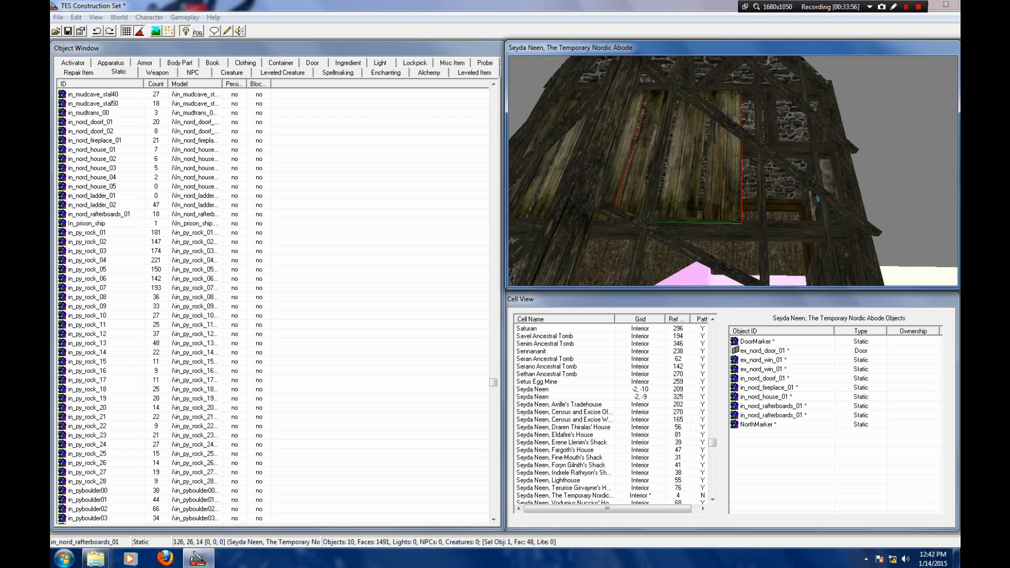
# Step: Paste a third set of rafter boards in place and move it up to the door-side wall, at about 128, -102, 14
pyautogui.click(76, 17)
pyautogui.click(79, 93)
pyautogui.moveTo(700, 174); pyautogui.dragTo(822, 174)
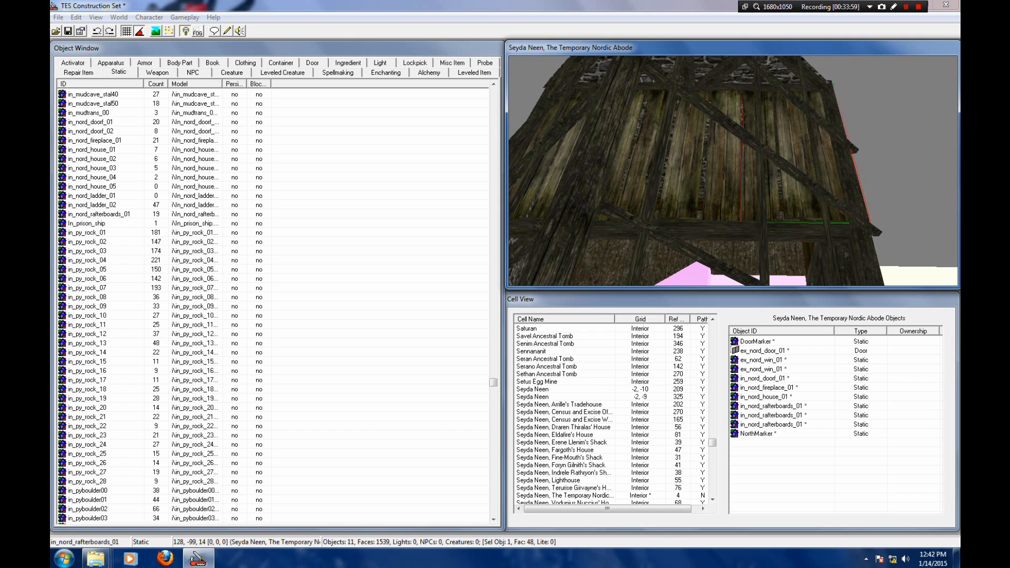
pyautogui.scroll(4, 789, 174)
pyautogui.moveTo(789, 174); pyautogui.dragTo(784, 113, button='middle')
pyautogui.moveTo(784, 113); pyautogui.dragTo(789, 113)
# Step: Paste a fourth set of rafter boards in place and move it along the door wall to about -147, -100, 14
pyautogui.keyDown('shift'); pyautogui.moveTo(753, 168); pyautogui.dragTo(827, 161, button='middle'); pyautogui.keyUp('shift')
pyautogui.scroll(-5, 750, 181)
pyautogui.click(76, 17)
pyautogui.click(108, 95)
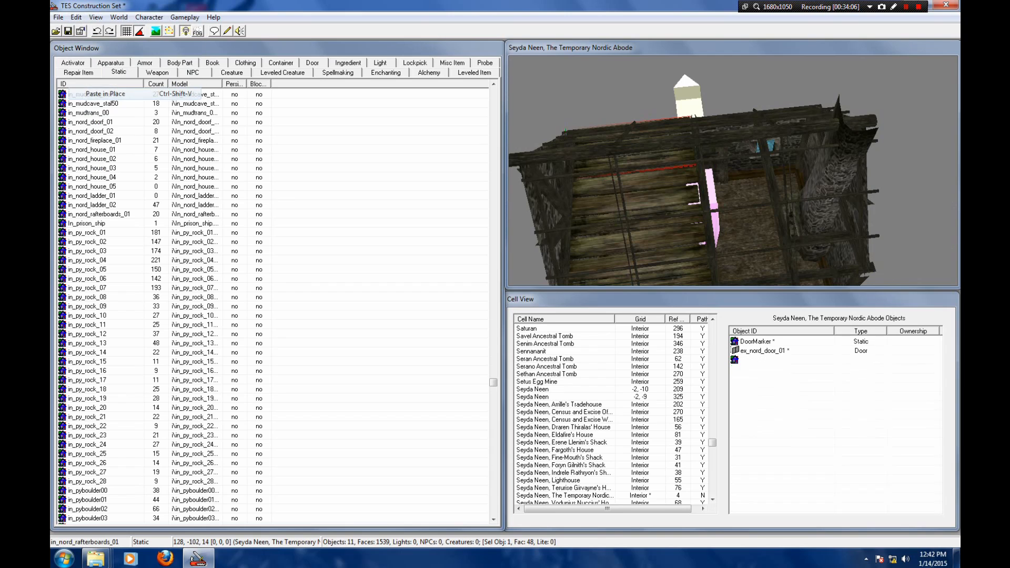
pyautogui.moveTo(647, 150); pyautogui.dragTo(790, 138)
pyautogui.keyDown('shift'); pyautogui.moveTo(789, 138); pyautogui.dragTo(853, 145, button='middle'); pyautogui.keyUp('shift')
pyautogui.scroll(5, 790, 158)
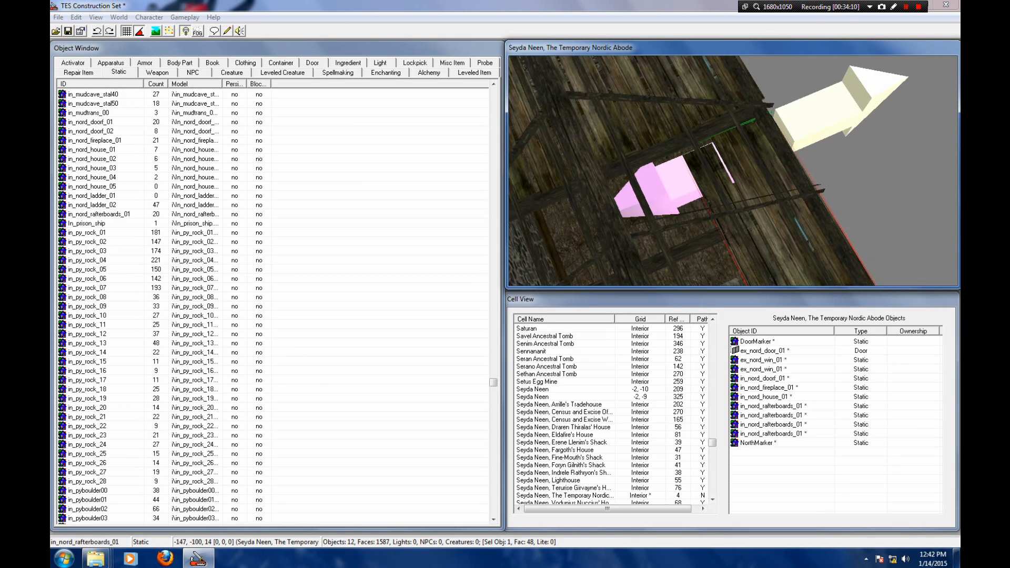
# Step: Nudge the fourth set of rafter boards along the door wall to about -127, -99, 14
pyautogui.keyDown('shift'); pyautogui.moveTo(789, 158); pyautogui.dragTo(816, 153, button='middle'); pyautogui.keyUp('shift')
pyautogui.moveTo(753, 163); pyautogui.dragTo(752, 137)
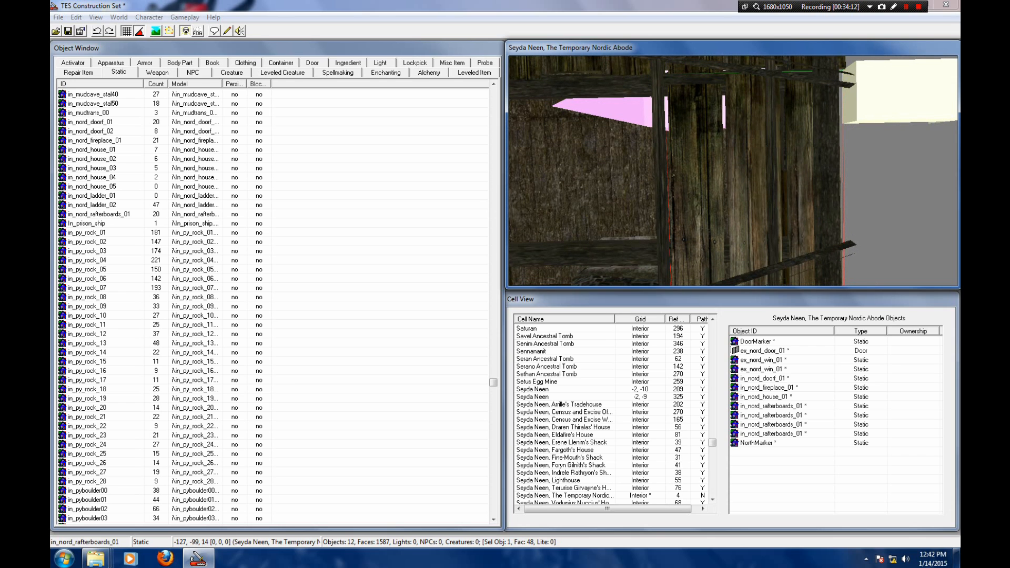
pyautogui.keyDown('shift'); pyautogui.moveTo(751, 137); pyautogui.dragTo(763, 158, button='middle'); pyautogui.keyUp('shift')
pyautogui.scroll(-3, 763, 157)
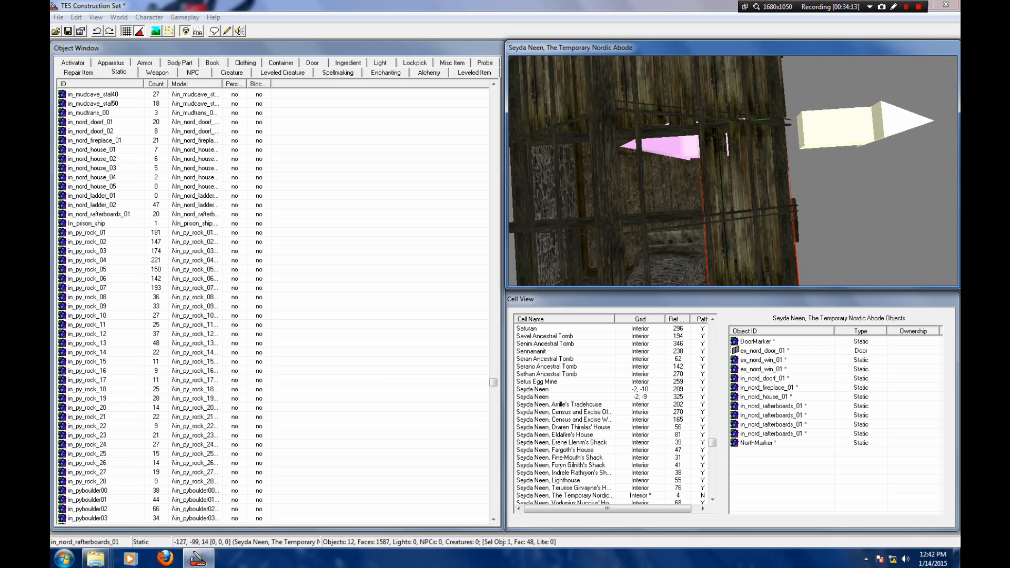
# Step: Paste a fifth set of rafter boards in place and move it beside the fourth set, at about -132, 27, 14
pyautogui.click(77, 17)
pyautogui.click(95, 95)
pyautogui.moveTo(737, 164); pyautogui.dragTo(793, 157, button='middle')
pyautogui.moveTo(802, 174); pyautogui.dragTo(725, 181)
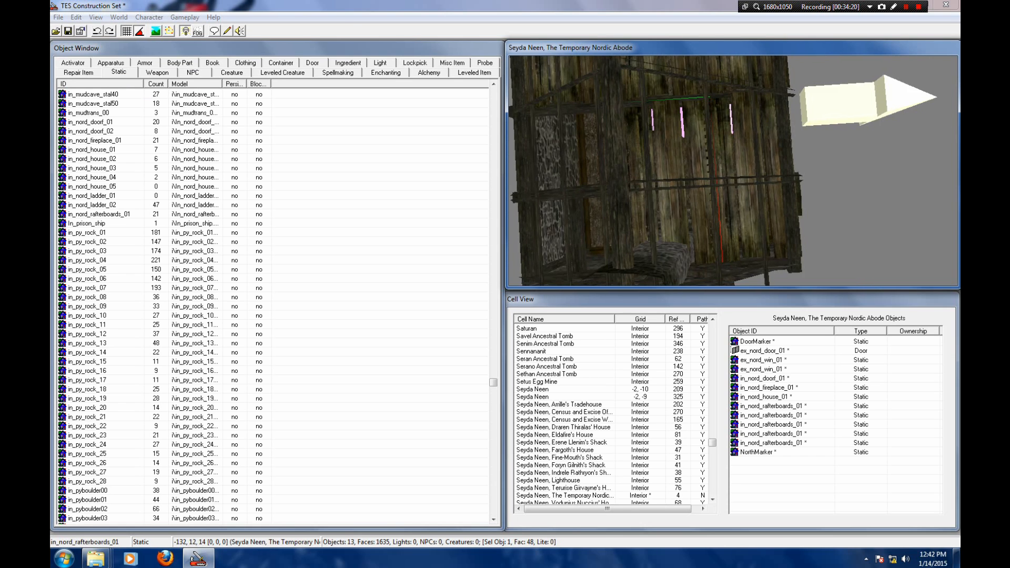
pyautogui.keyDown('shift'); pyautogui.moveTo(725, 182); pyautogui.dragTo(855, 147, button='middle'); pyautogui.keyUp('shift')
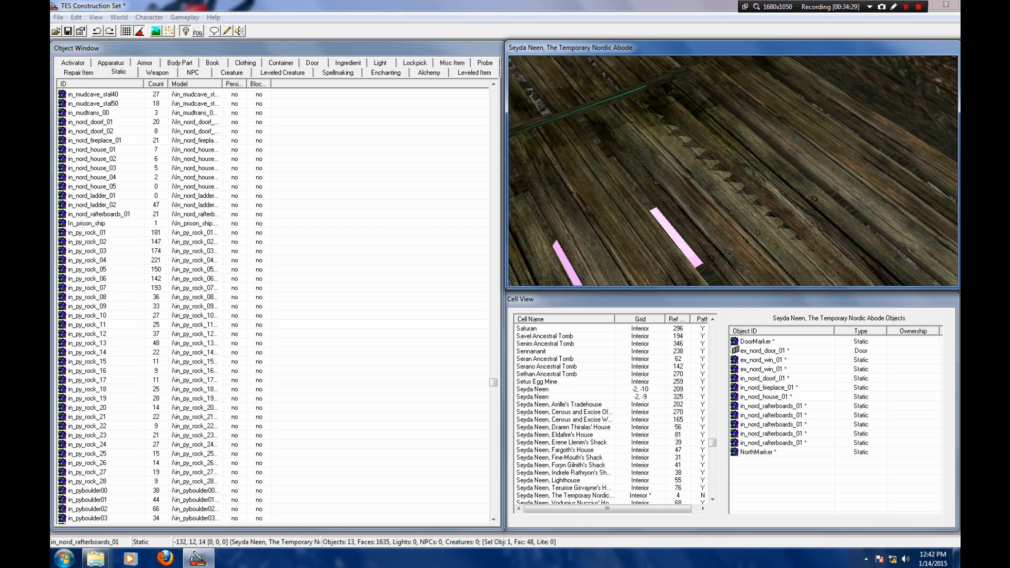
pyautogui.scroll(-3, 734, 171)
pyautogui.keyDown('shift'); pyautogui.moveTo(763, 169); pyautogui.dragTo(745, 182, button='middle'); pyautogui.keyUp('shift')
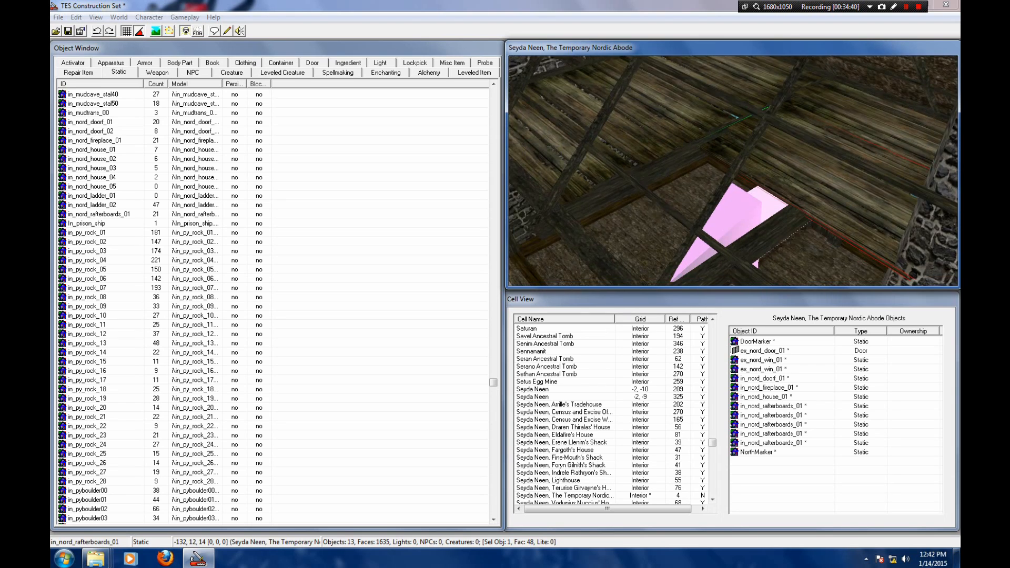
pyautogui.moveTo(789, 169); pyautogui.dragTo(776, 178)
pyautogui.press('shift')
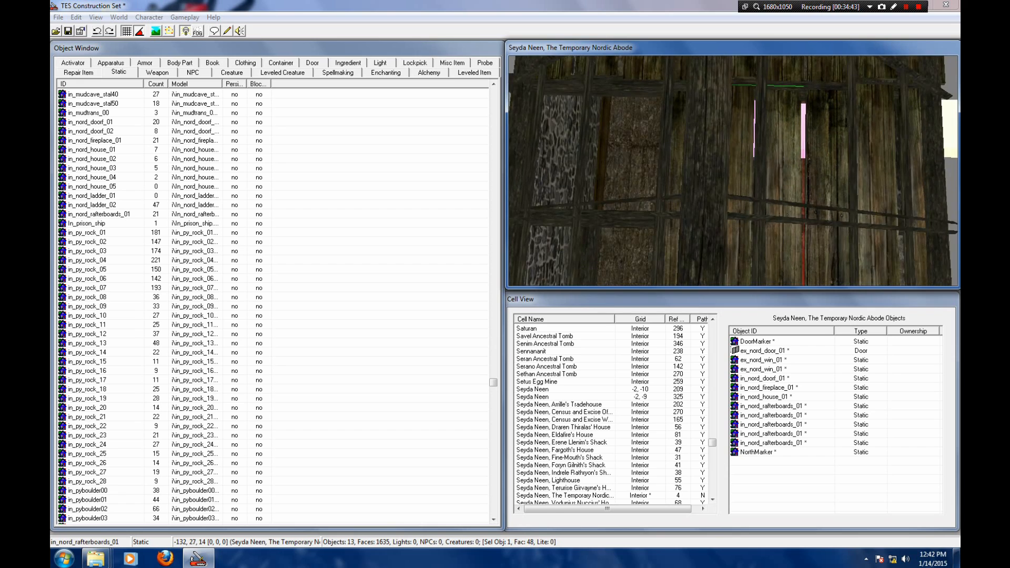
pyautogui.press('shift')
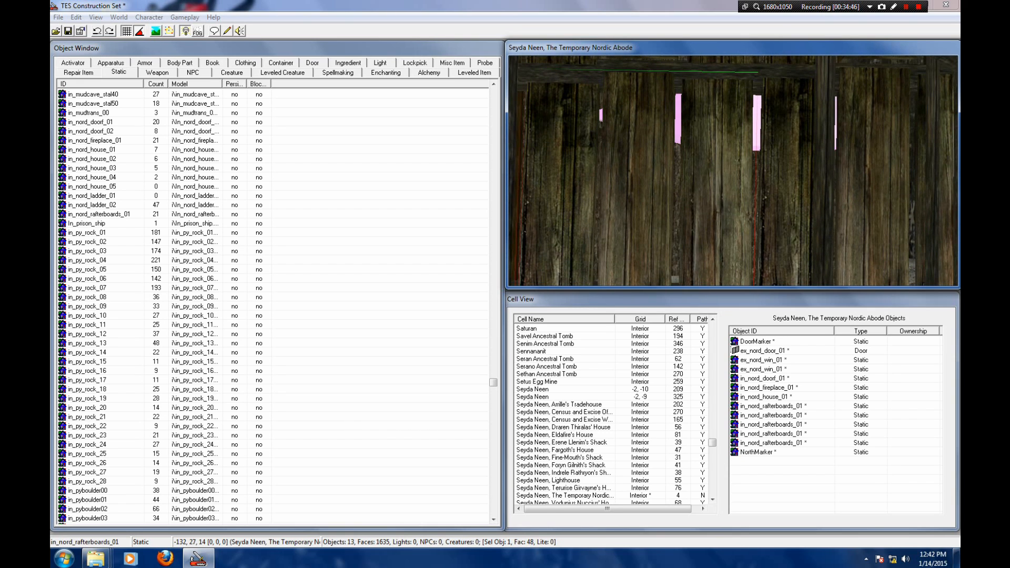
pyautogui.press('shift')
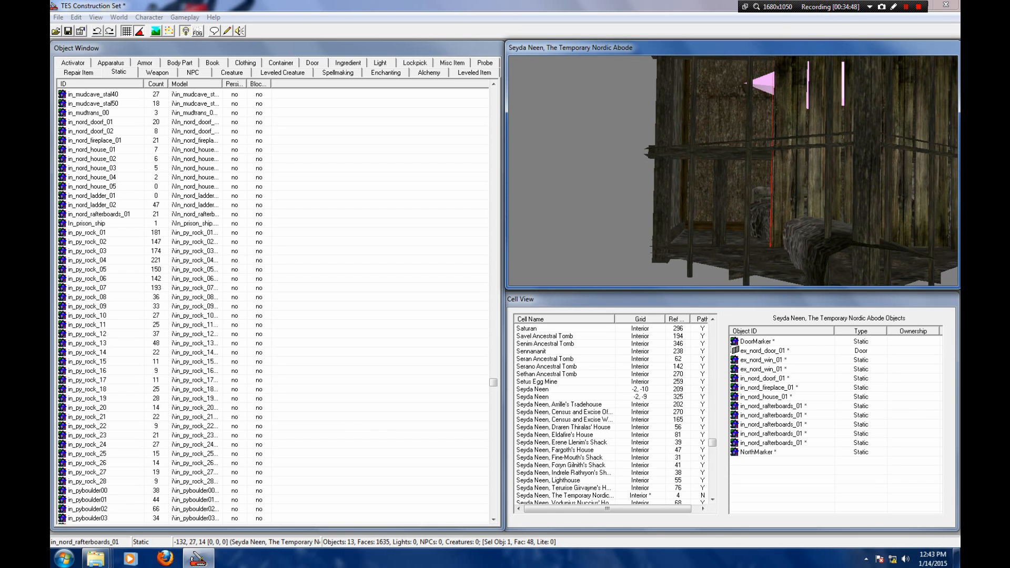
# Step: Paste a sixth set of rafter boards in place and move it into the remaining loft gap, at about -130, 155, 14
pyautogui.click(77, 18)
pyautogui.click(98, 93)
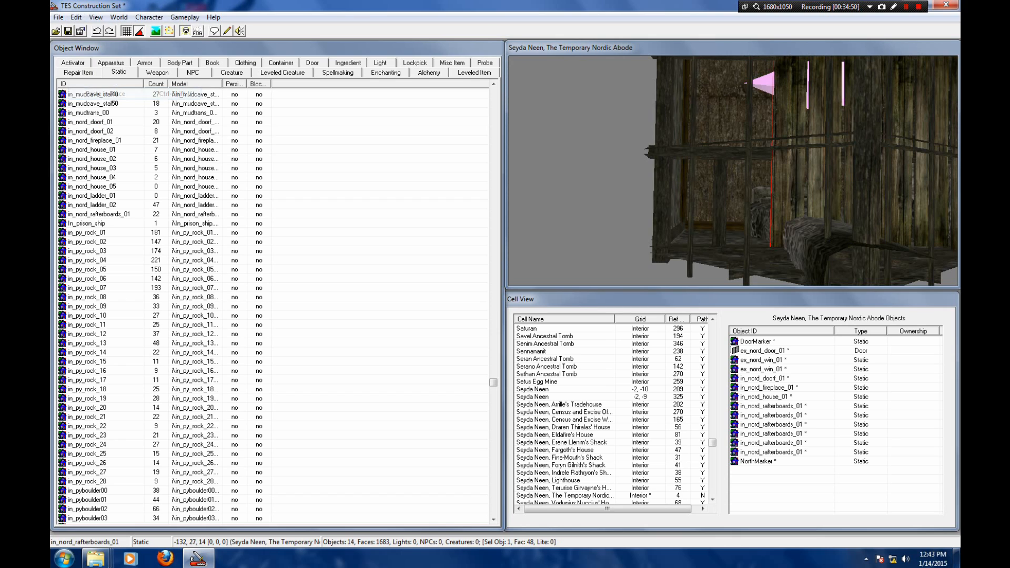
pyautogui.moveTo(803, 173); pyautogui.dragTo(675, 174)
pyautogui.press('shift')
pyautogui.scroll(3, 686, 174)
pyautogui.scroll(-2, 686, 174)
pyautogui.scroll(2, 686, 174)
pyautogui.press('shift')
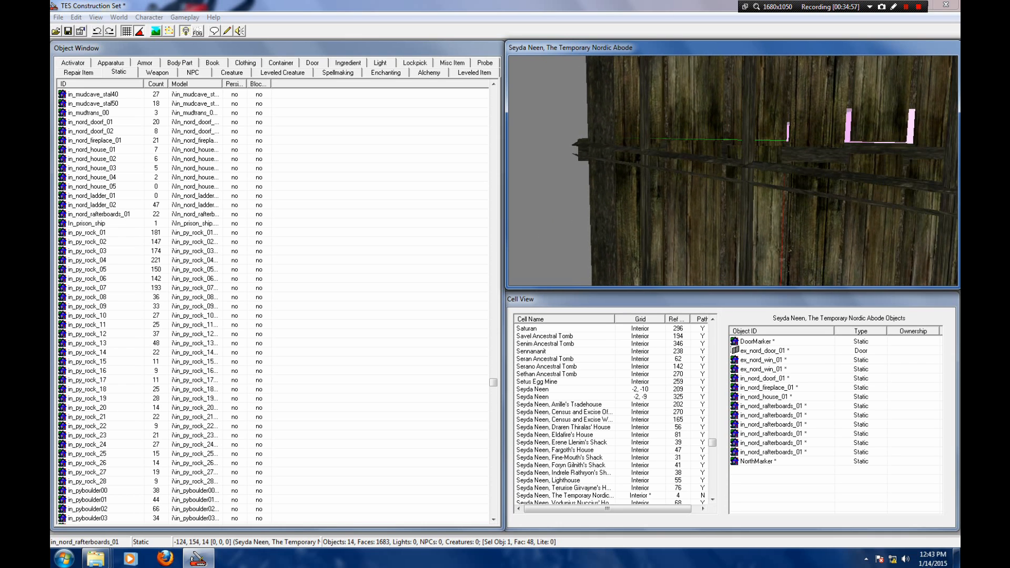
pyautogui.moveTo(878, 142); pyautogui.dragTo(877, 134)
pyautogui.press('shift')
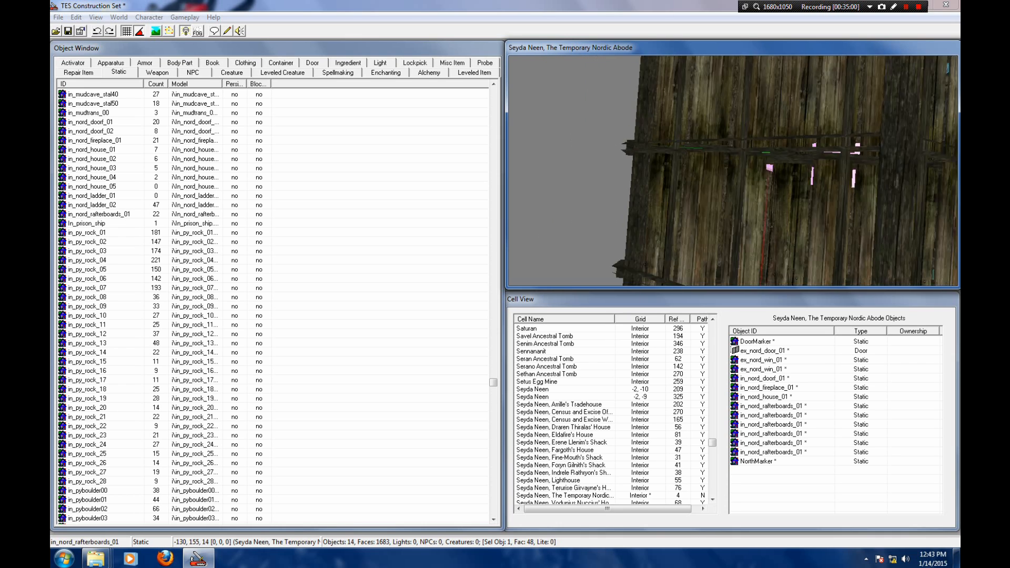
pyautogui.scroll(-5, 733, 171)
pyautogui.press('shift')
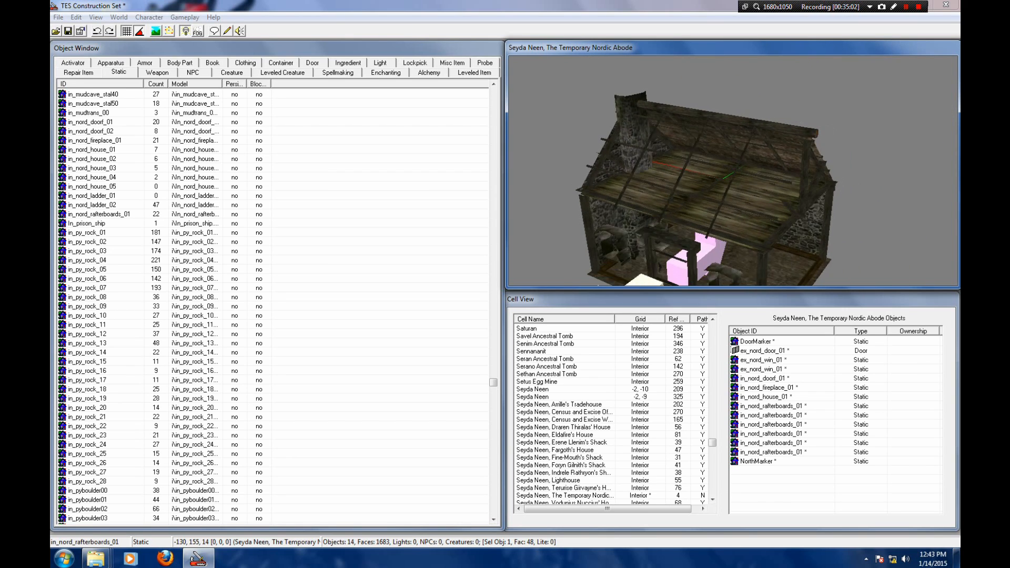
# Step: Place an in_c_stone_room_corner static beneath the house floor, at about -139, 69, -399
pyautogui.press('shift')
pyautogui.press('shift')
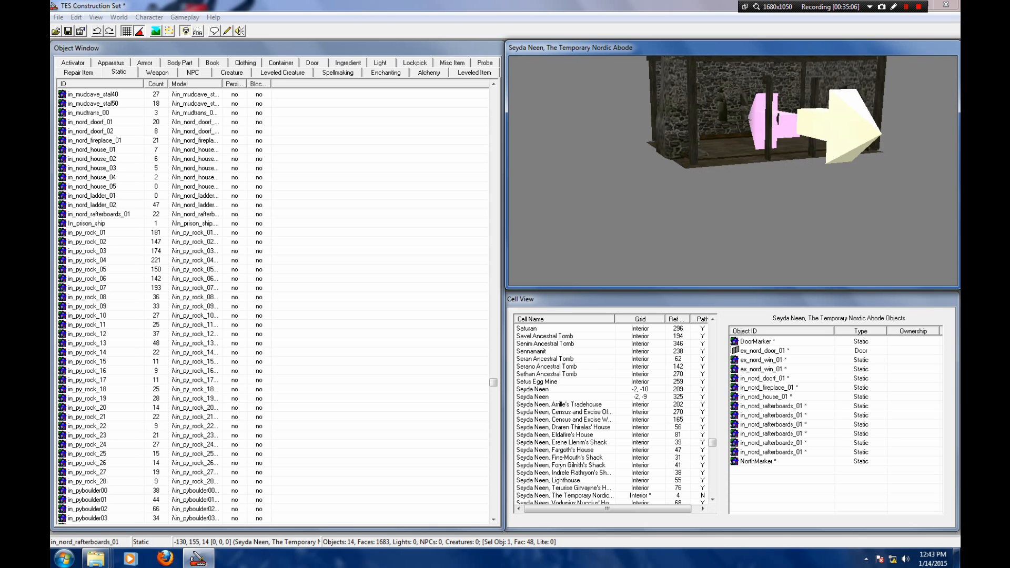
pyautogui.scroll(3, 733, 171)
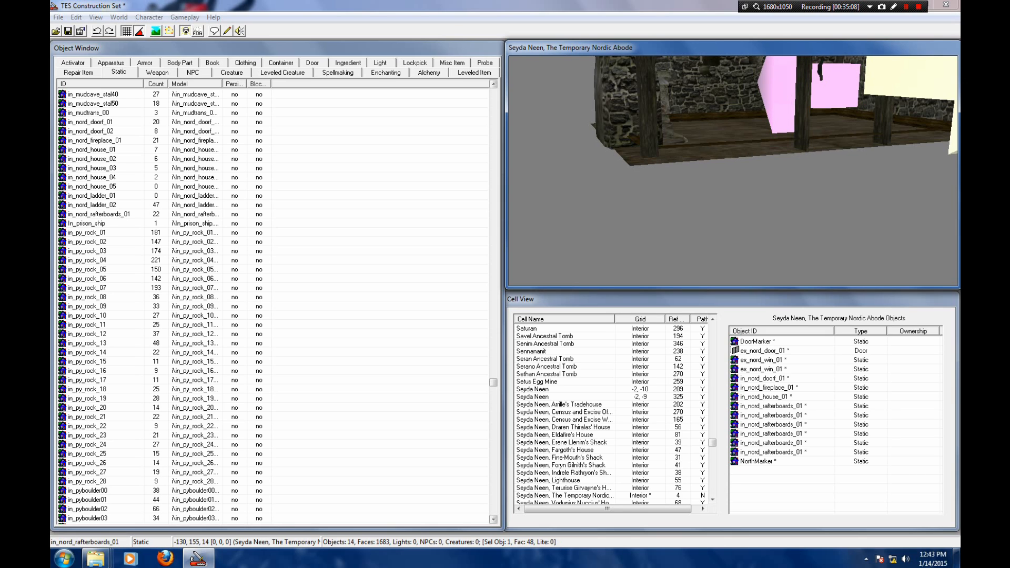
pyautogui.moveTo(493, 383); pyautogui.dragTo(493, 295)
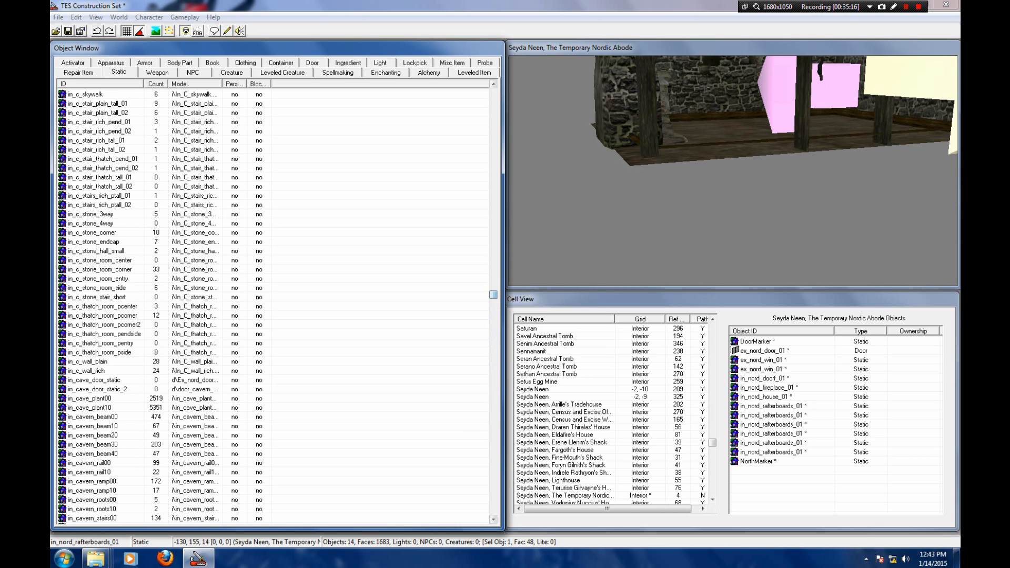
pyautogui.click(100, 242)
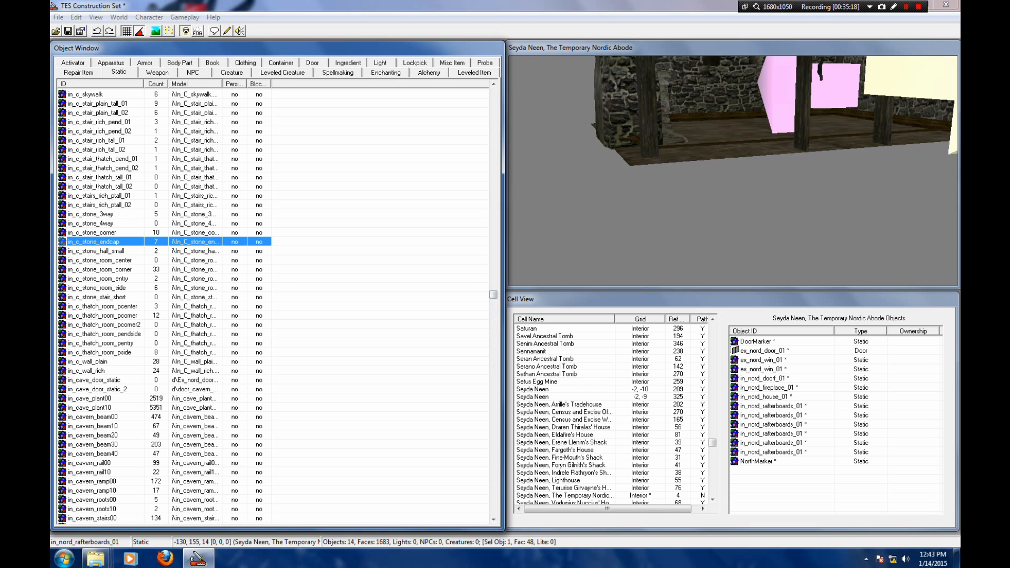
pyautogui.scroll(4, 164, 306)
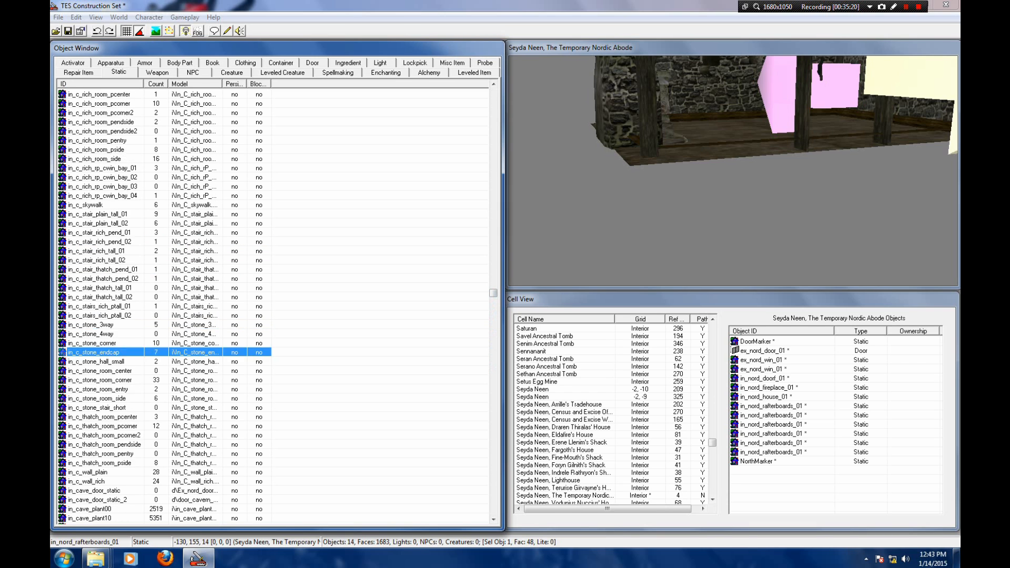
pyautogui.scroll(-3, 164, 306)
pyautogui.scroll(2, 274, 305)
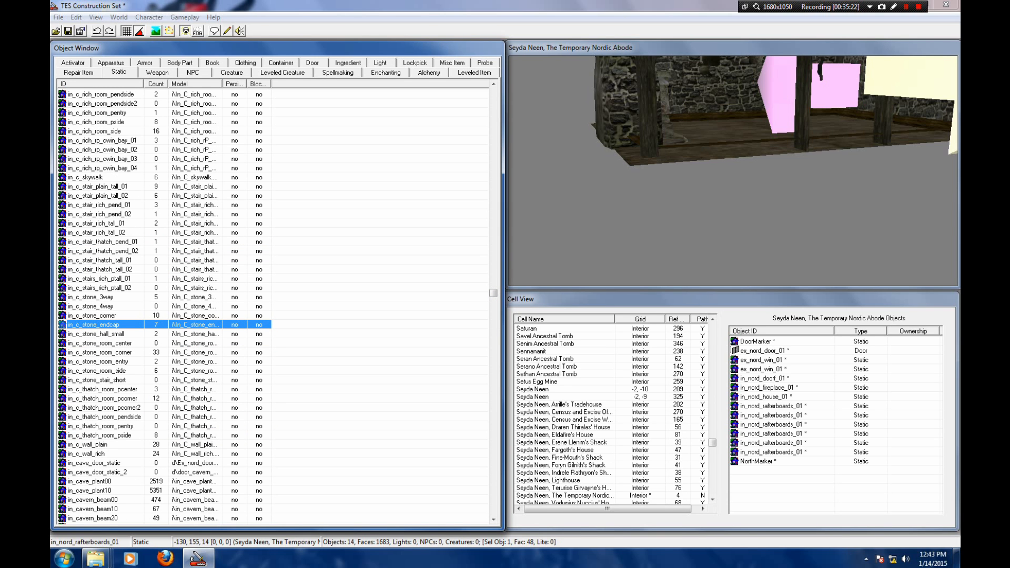
pyautogui.click(100, 371)
pyautogui.click(100, 343)
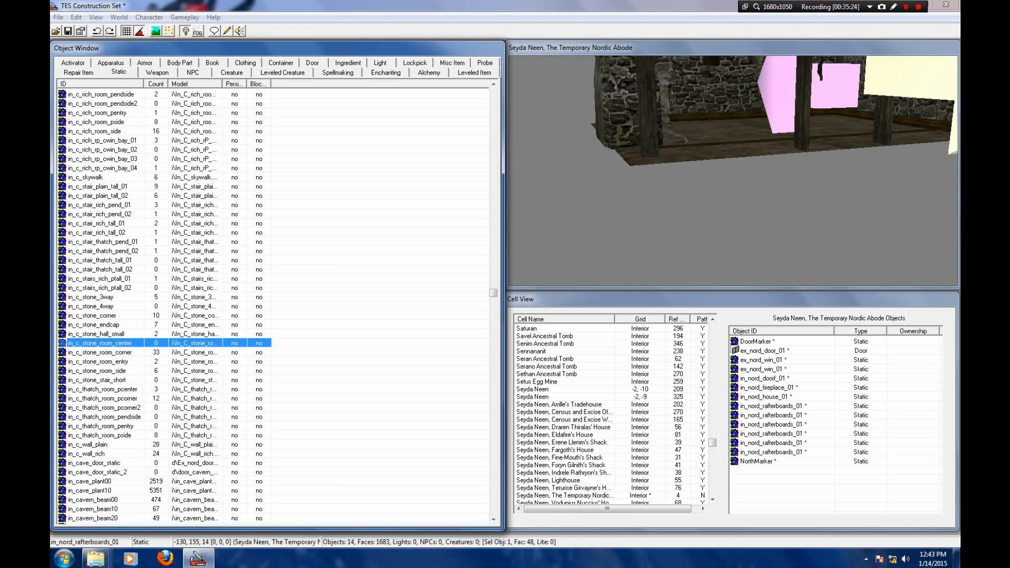
pyautogui.click(99, 352)
pyautogui.moveTo(100, 352); pyautogui.dragTo(715, 205)
pyautogui.scroll(-3, 723, 208)
pyautogui.press('shift')
# Step: Set the stone room corner's Z position to -512 in its reference data
pyautogui.doubleClick(710, 203)
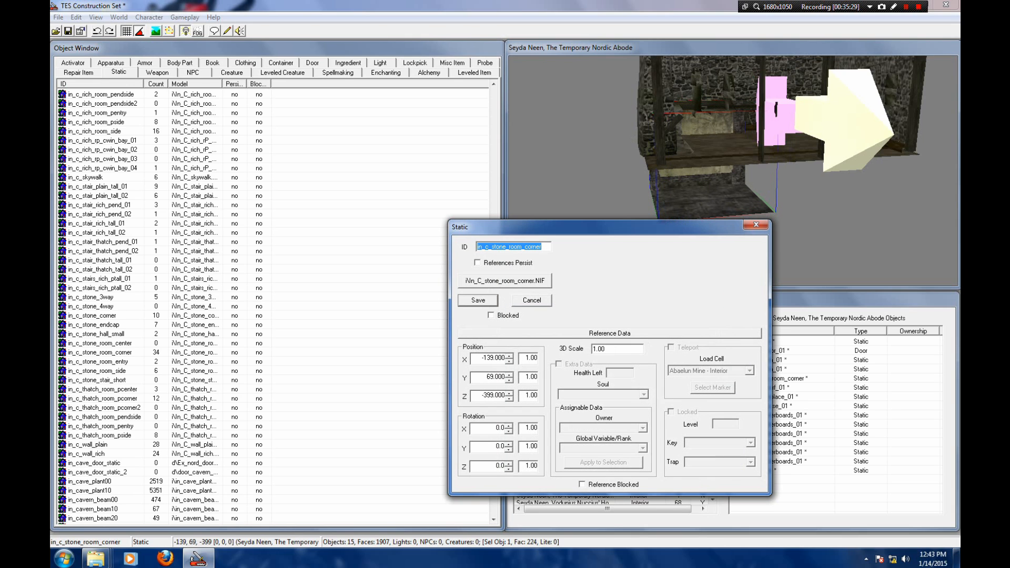
pyautogui.click(491, 395)
pyautogui.press('BackSpace')
pyautogui.press('BackSpace')
pyautogui.press('BackSpace')
pyautogui.write('512')
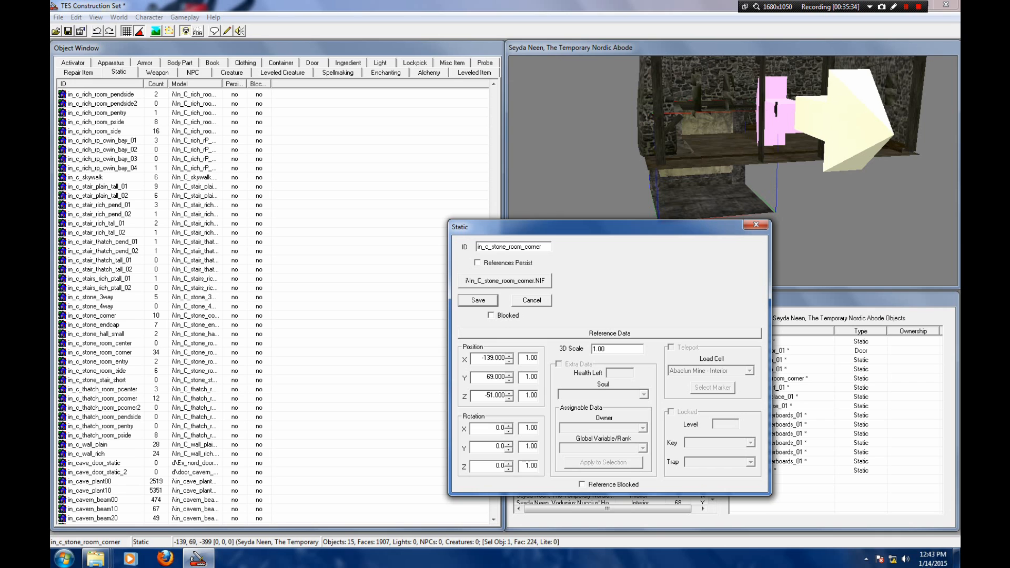
pyautogui.press('Return')
# Step: Move the stone room corner under the house to about -118, 126, -512
pyautogui.moveTo(708, 229)
pyautogui.mouseDown()
pyautogui.moveTo(712, 244)
pyautogui.moveTo(713, 230)
pyautogui.moveTo(724, 245)
pyautogui.moveTo(708, 245)
pyautogui.mouseUp()
pyautogui.press('shift')
pyautogui.press('shift')
pyautogui.press('shift')
pyautogui.press('shift')
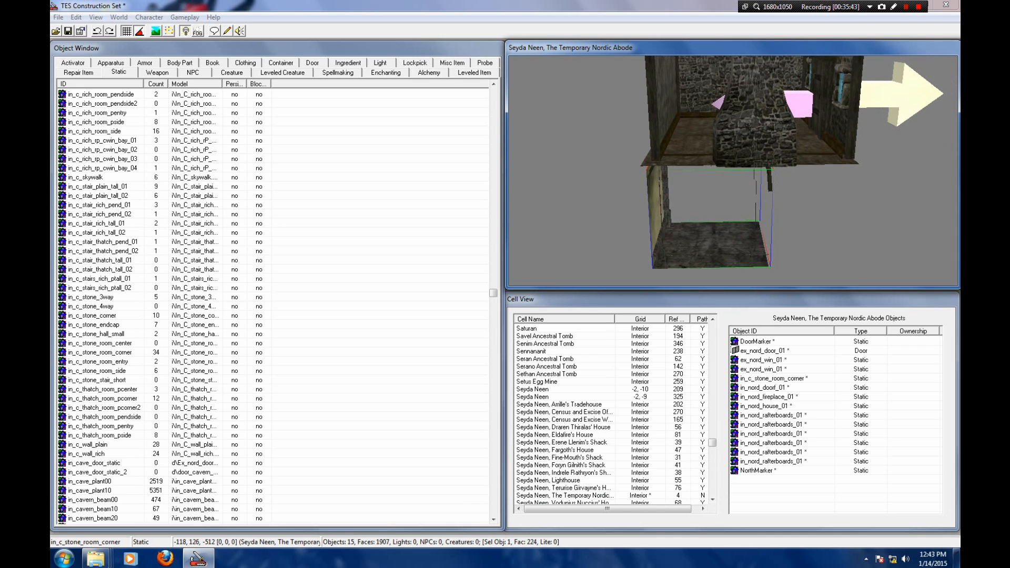
# Step: Duplicate the stone room corner, rotate the copy to 270 degrees about Z and move it beside the first, at about -123, -138, -512
pyautogui.click(76, 17)
pyautogui.click(105, 70)
pyautogui.click(76, 17)
pyautogui.click(104, 81)
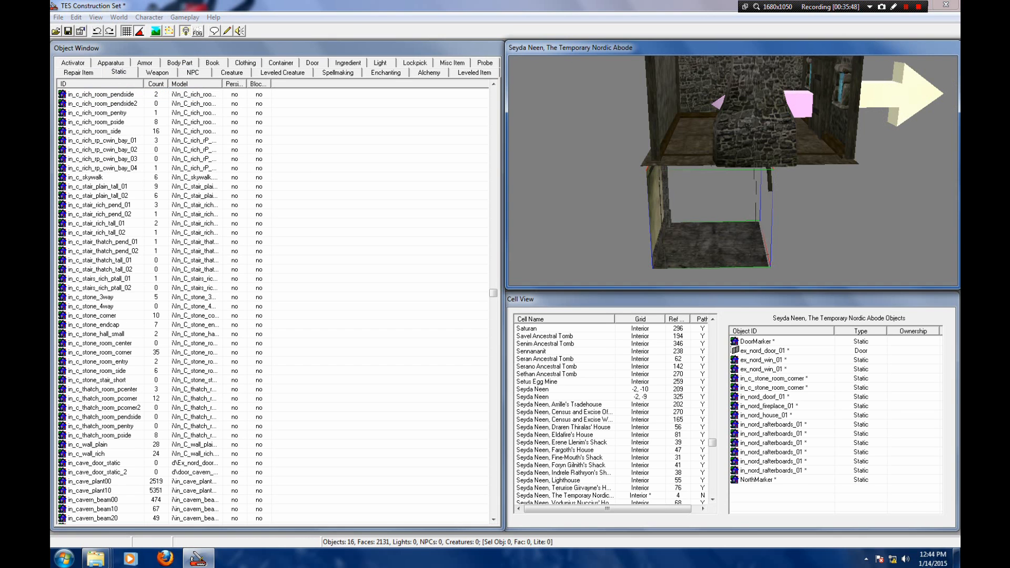
pyautogui.moveTo(715, 245); pyautogui.dragTo(835, 244)
pyautogui.moveTo(835, 245); pyautogui.dragTo(800, 244, button='right')
pyautogui.press('shift')
pyautogui.press('shift')
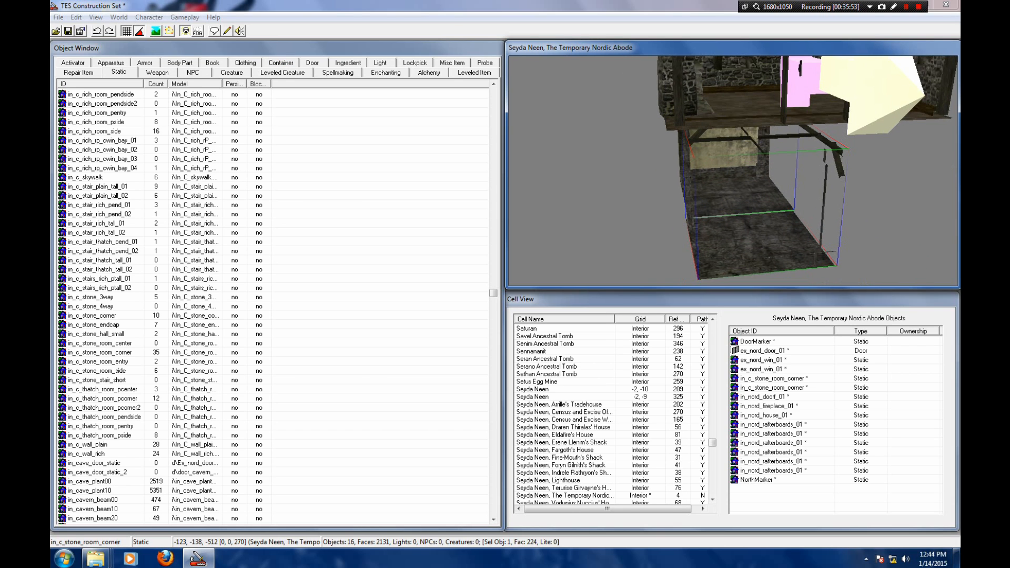
# Step: Set the grid snap to 1 in the preferences
pyautogui.hotkey('alt', 'f')
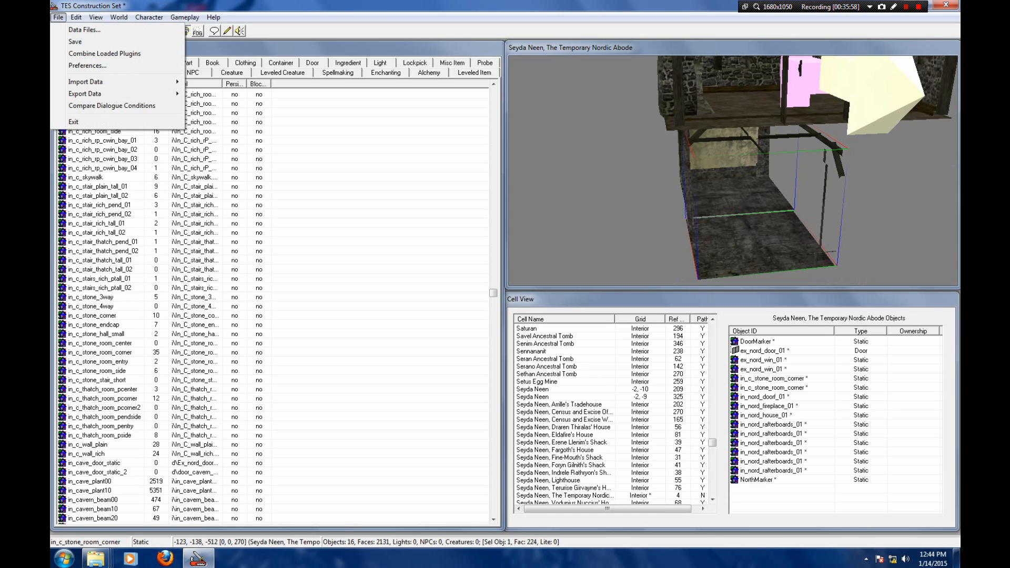
pyautogui.press('Return')
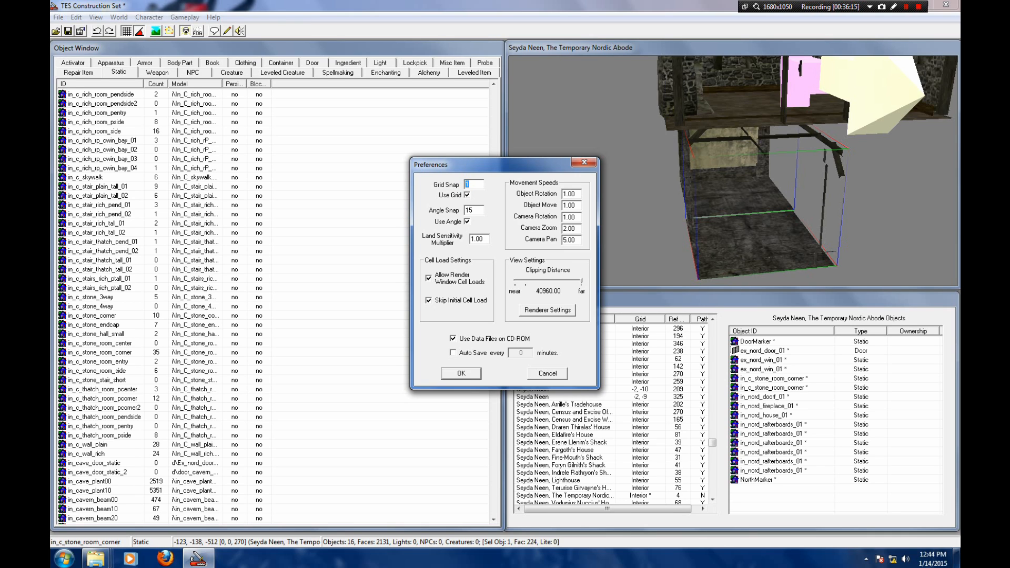
pyautogui.write('1')
pyautogui.press('Return')
# Step: Align the second stone room corner flush with the first one, at about -118, -130, -512
pyautogui.moveTo(734, 171); pyautogui.dragTo(776, 169, button='middle')
pyautogui.scroll(4, 684, 173)
pyautogui.scroll(3, 742, 203)
pyautogui.scroll(6, 773, 142)
pyautogui.moveTo(775, 169); pyautogui.dragTo(792, 162)
pyautogui.moveTo(793, 162); pyautogui.dragTo(794, 174, button='middle')
pyautogui.moveTo(794, 173); pyautogui.dragTo(792, 165)
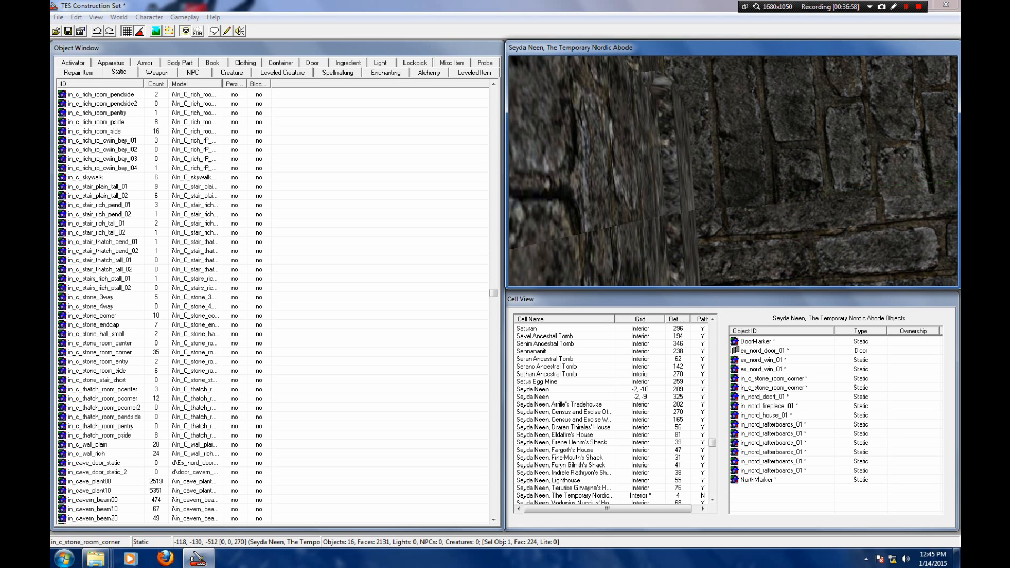
pyautogui.keyDown('shift'); pyautogui.moveTo(734, 171); pyautogui.dragTo(816, 152, button='middle'); pyautogui.keyUp('shift')
pyautogui.keyDown('shift'); pyautogui.moveTo(734, 171); pyautogui.dragTo(757, 158, button='middle'); pyautogui.keyUp('shift')
pyautogui.scroll(-3, 733, 171)
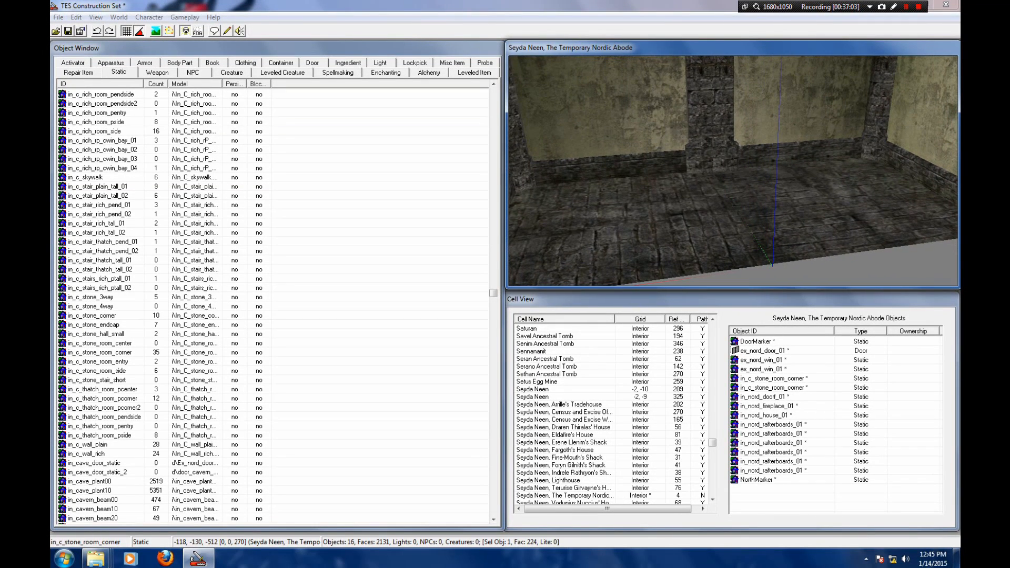
# Step: Check the second stone room corner's reference data, its fit in the cellar and the grid snap preferences without changing anything
pyautogui.doubleClick(733, 171)
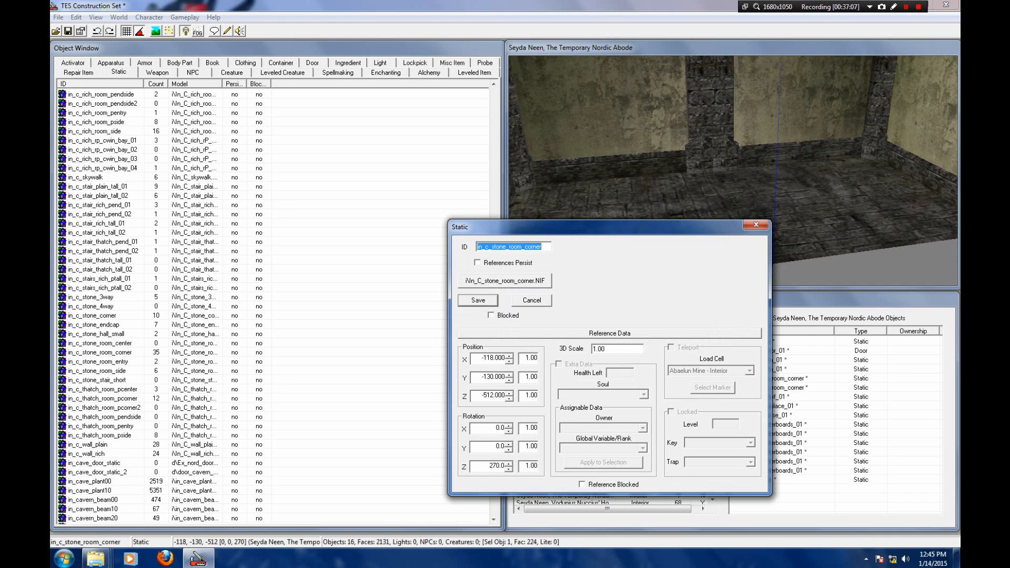
pyautogui.click(532, 300)
pyautogui.scroll(-8, 734, 171)
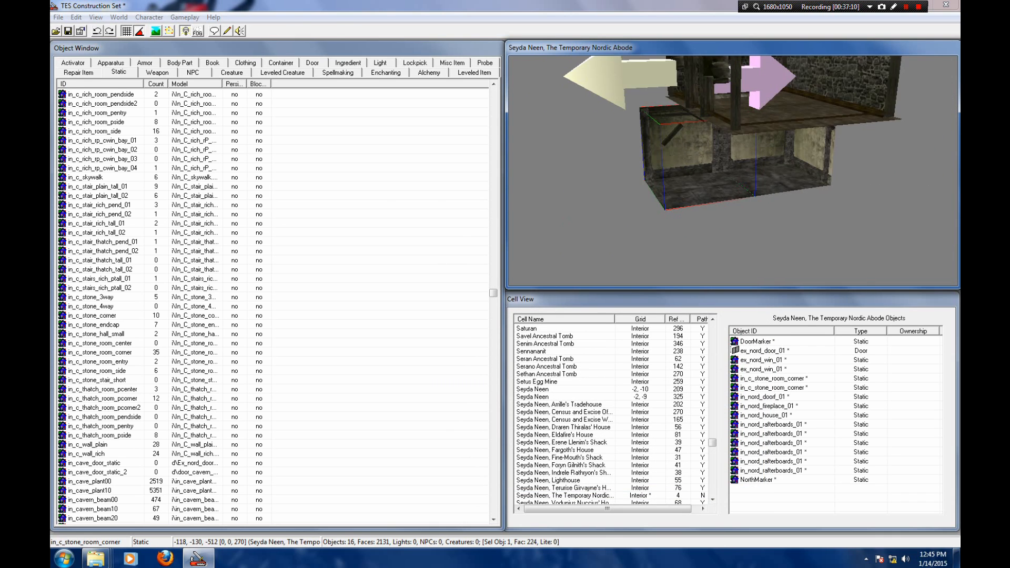
pyautogui.scroll(10, 733, 171)
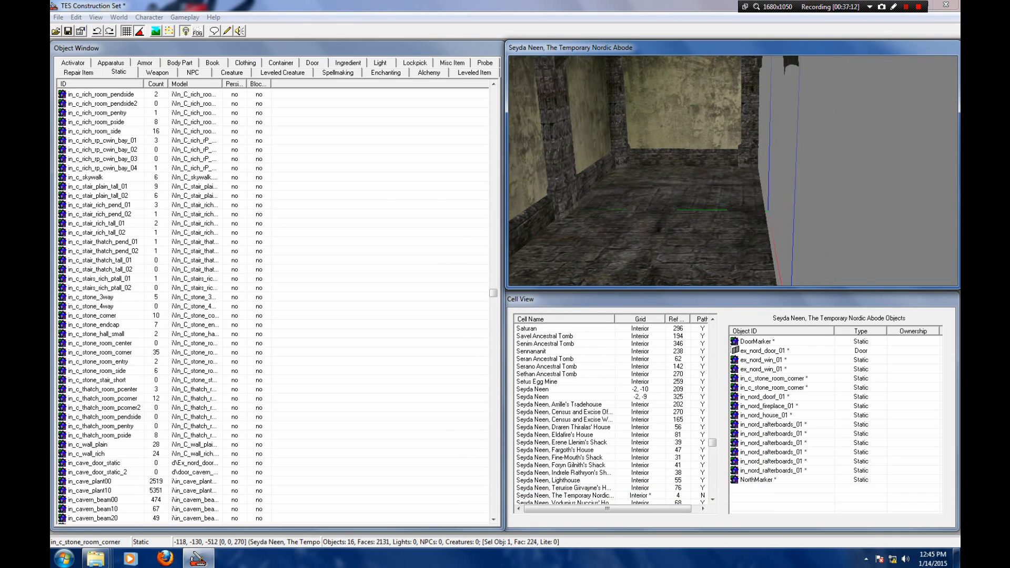
pyautogui.scroll(-3, 734, 171)
pyautogui.hotkey('alt', 'f')
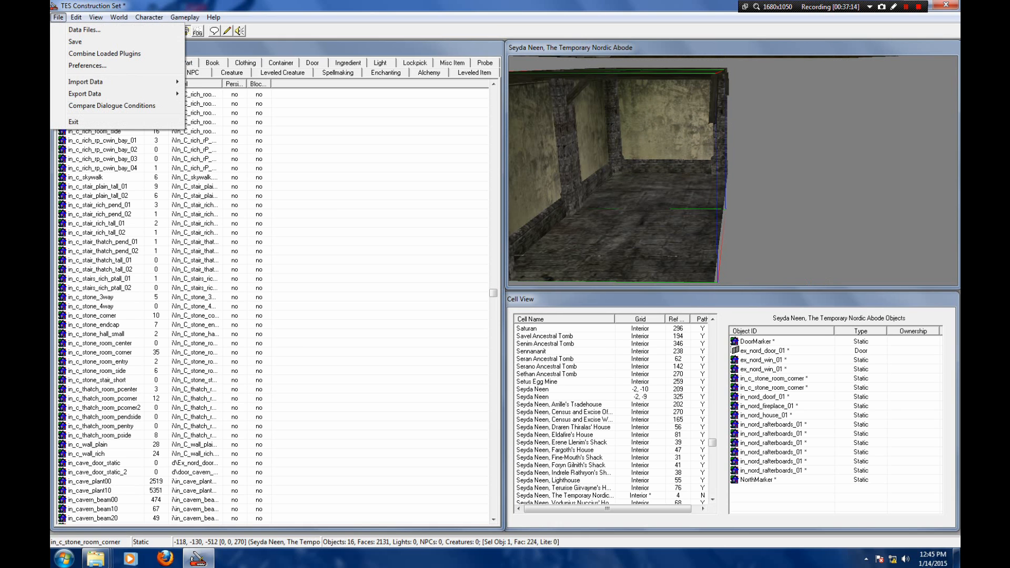
pyautogui.press('Down')
pyautogui.press('Return')
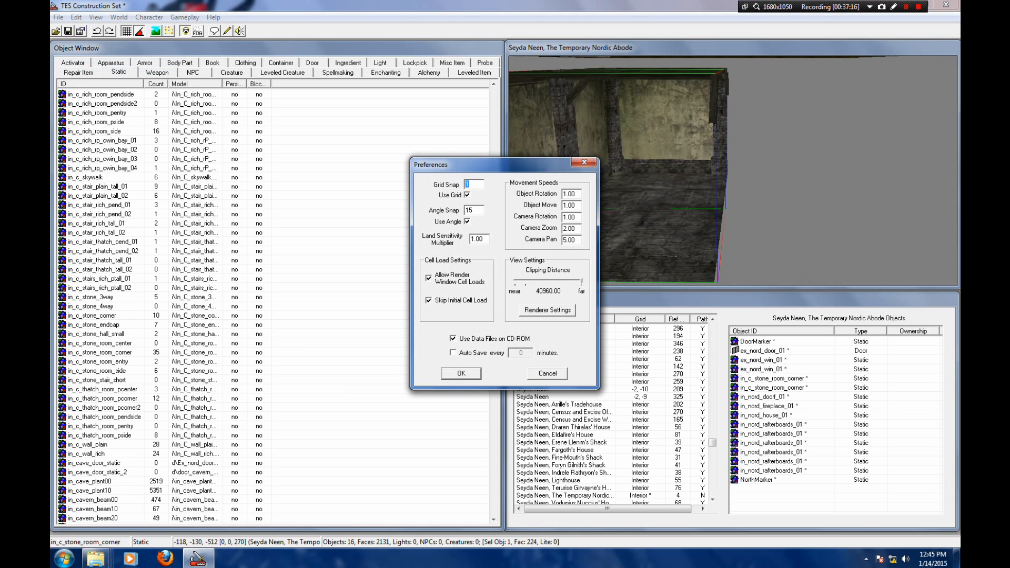
pyautogui.click(584, 163)
pyautogui.scroll(-3, 733, 171)
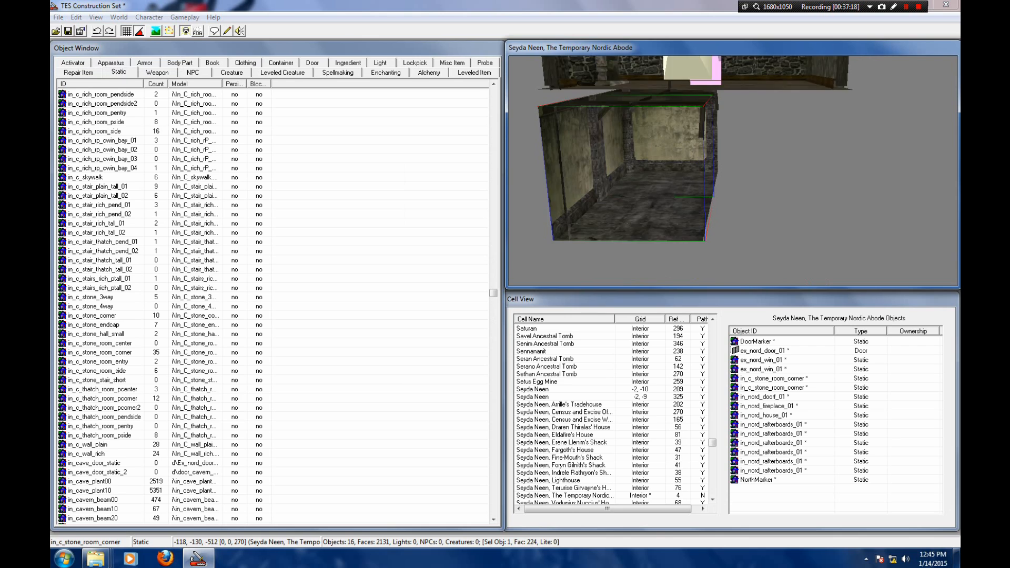
# Step: Copy the second stone room corner in place, rotate the duplicate to 180 degrees about Z and move it to the open side
pyautogui.hotkey('alt', 'e')
pyautogui.click(104, 70)
pyautogui.click(77, 18)
pyautogui.click(105, 93)
pyautogui.moveTo(647, 211); pyautogui.dragTo(794, 213)
pyautogui.moveTo(794, 213); pyautogui.dragTo(866, 213, button='right')
pyautogui.moveTo(778, 223); pyautogui.dragTo(786, 223)
# Step: Move the third stone room corner close to the neighbouring corner, to about 136, -129, -512, and check its reference data
pyautogui.keyDown('shift'); pyautogui.moveTo(786, 223); pyautogui.dragTo(763, 237, button='middle'); pyautogui.keyUp('shift')
pyautogui.scroll(4, 763, 211)
pyautogui.scroll(3, 733, 171)
pyautogui.moveTo(733, 171)
pyautogui.keyDown('shift'); pyautogui.mouseDown(button='middle')
pyautogui.moveTo(758, 181)
pyautogui.moveTo(771, 226)
pyautogui.moveTo(736, 184)
pyautogui.mouseUp(button='middle'); pyautogui.keyUp('shift')
pyautogui.moveTo(736, 184); pyautogui.dragTo(729, 176)
pyautogui.keyDown('shift'); pyautogui.moveTo(729, 176); pyautogui.dragTo(750, 192, button='middle'); pyautogui.keyUp('shift')
pyautogui.moveTo(749, 192); pyautogui.dragTo(745, 169)
pyautogui.keyDown('shift'); pyautogui.moveTo(744, 168); pyautogui.dragTo(750, 177, button='middle'); pyautogui.keyUp('shift')
pyautogui.doubleClick(750, 176)
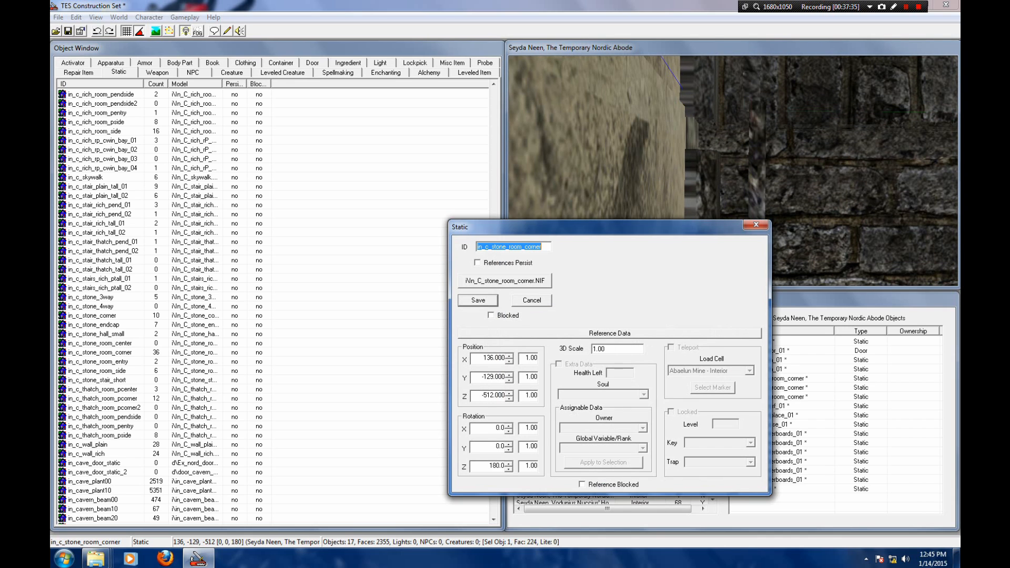
pyautogui.click(532, 301)
# Step: Align the third stone room corner flush with its neighbour, at about 138, -130, -512
pyautogui.moveTo(750, 177); pyautogui.dragTo(748, 194)
pyautogui.keyDown('shift'); pyautogui.moveTo(749, 193); pyautogui.dragTo(755, 201, button='middle'); pyautogui.keyUp('shift')
pyautogui.moveTo(755, 201); pyautogui.dragTo(748, 194)
pyautogui.keyDown('shift'); pyautogui.moveTo(748, 195); pyautogui.dragTo(721, 195, button='middle'); pyautogui.keyUp('shift')
pyautogui.scroll(-3, 779, 228)
pyautogui.scroll(-2, 721, 193)
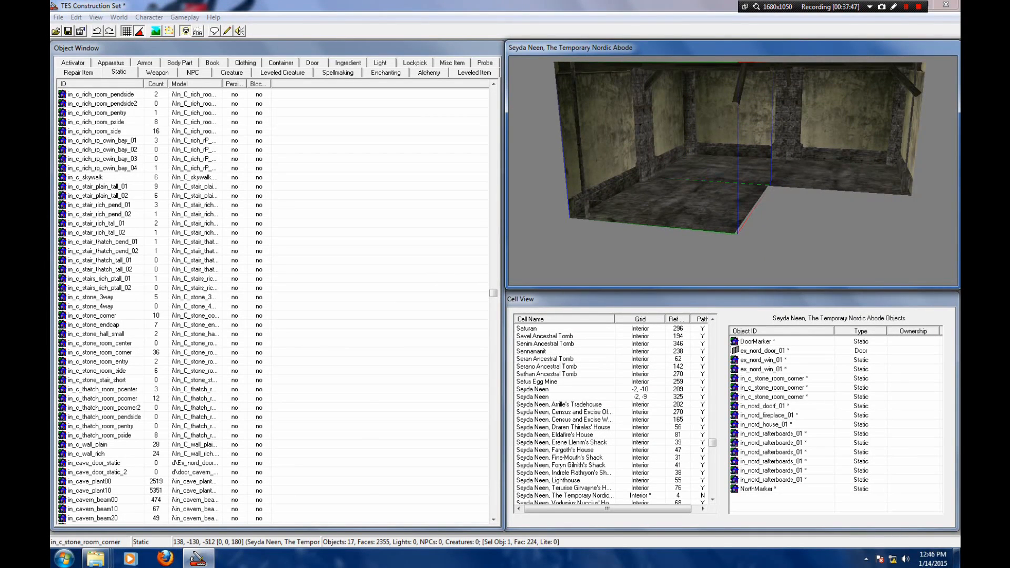
# Step: Copy the third stone room corner in place, rotate the duplicate to 90 degrees about Z and move it to the remaining open side
pyautogui.click(76, 17)
pyautogui.click(104, 70)
pyautogui.click(76, 17)
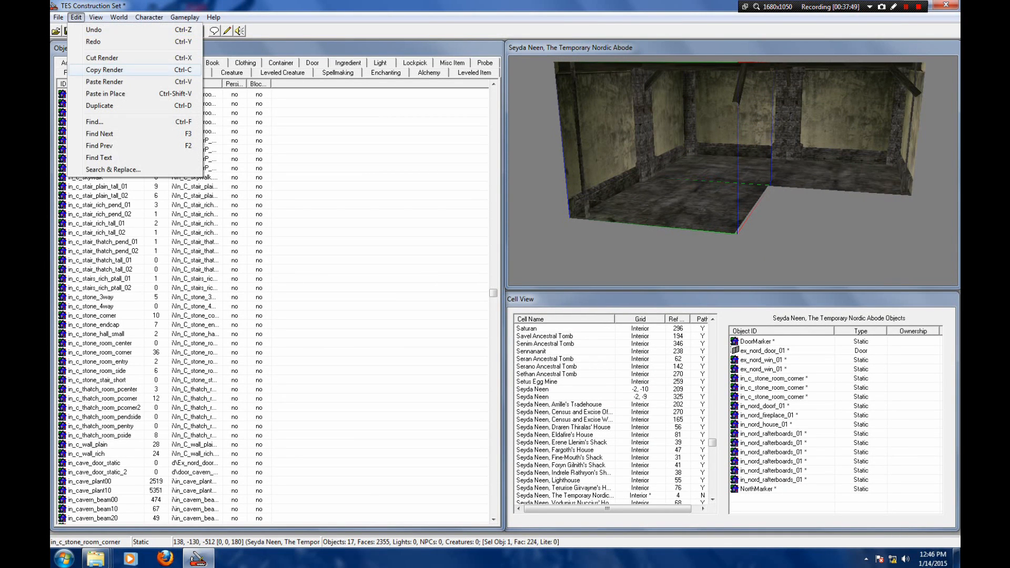
pyautogui.click(105, 93)
pyautogui.click(679, 200)
pyautogui.moveTo(678, 200); pyautogui.dragTo(795, 216)
pyautogui.moveTo(795, 217); pyautogui.dragTo(725, 217, button='middle')
pyautogui.moveTo(726, 216); pyautogui.dragTo(786, 218)
pyautogui.moveTo(786, 218); pyautogui.dragTo(758, 218, button='right')
pyautogui.moveTo(758, 219); pyautogui.dragTo(789, 211)
# Step: Align the fourth stone room corner flush with its neighbours to close the cellar, at about 138, 126, -512
pyautogui.keyDown('shift'); pyautogui.moveTo(788, 211); pyautogui.dragTo(721, 226, button='middle'); pyautogui.keyUp('shift')
pyautogui.scroll(3, 733, 211)
pyautogui.scroll(3, 763, 232)
pyautogui.moveTo(721, 226); pyautogui.dragTo(747, 219)
pyautogui.moveTo(748, 219); pyautogui.dragTo(787, 246, button='middle')
pyautogui.scroll(1, 733, 171)
pyautogui.scroll(-1, 733, 171)
pyautogui.moveTo(787, 245); pyautogui.dragTo(778, 240)
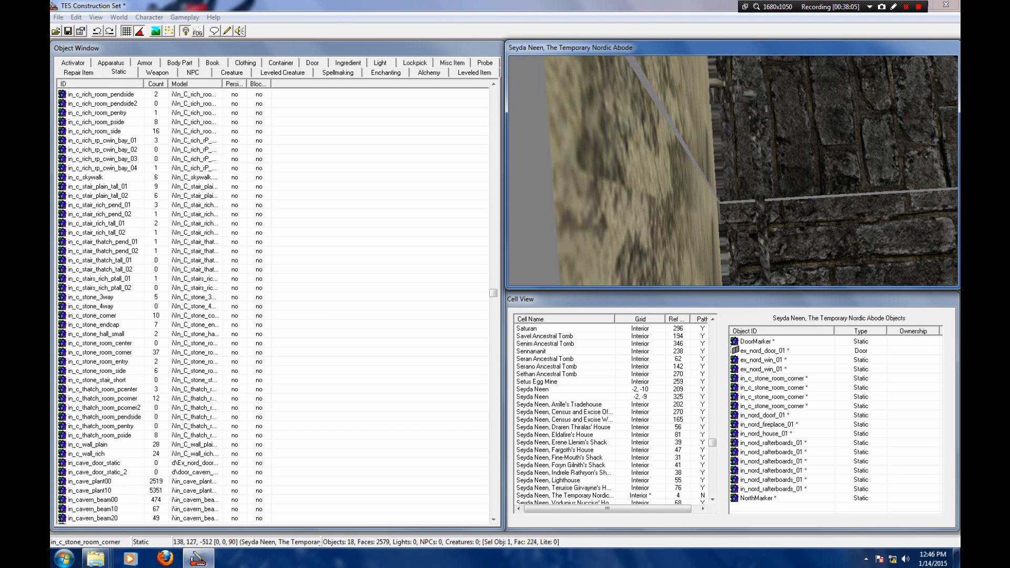
pyautogui.doubleClick(778, 240)
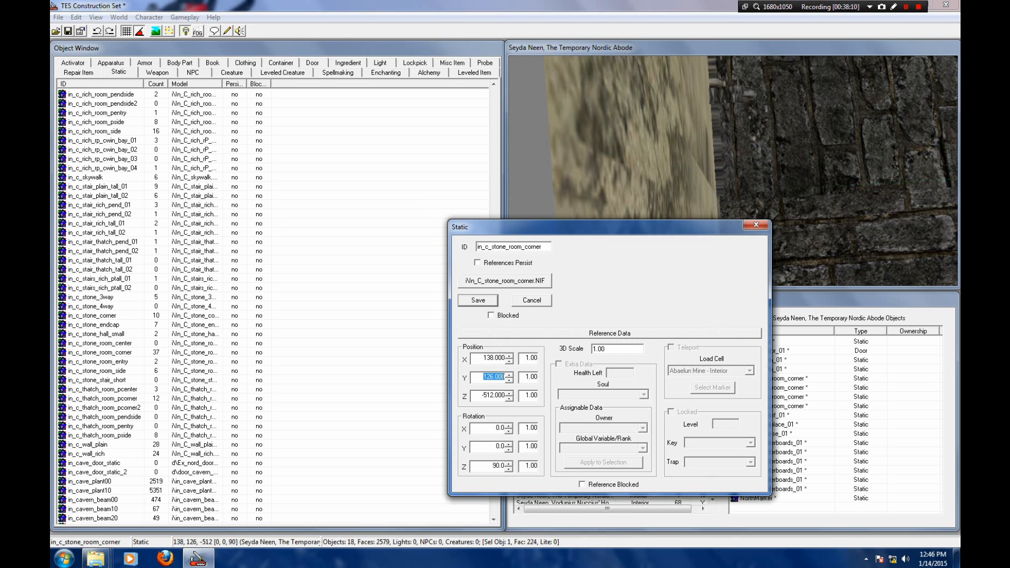
pyautogui.click(532, 301)
# Step: Find the trap door in_com_trapbottom_01 among the door objects and place it inside the house near the ladder
pyautogui.moveTo(652, 174)
pyautogui.keyDown('shift'); pyautogui.mouseDown(button='middle')
pyautogui.moveTo(763, 189)
pyautogui.moveTo(816, 158)
pyautogui.moveTo(837, 182)
pyautogui.moveTo(829, 169)
pyautogui.moveTo(839, 171)
pyautogui.moveTo(684, 166)
pyautogui.mouseUp(button='middle'); pyautogui.keyUp('shift')
pyautogui.scroll(-5, 832, 171)
pyautogui.scroll(-5, 711, 163)
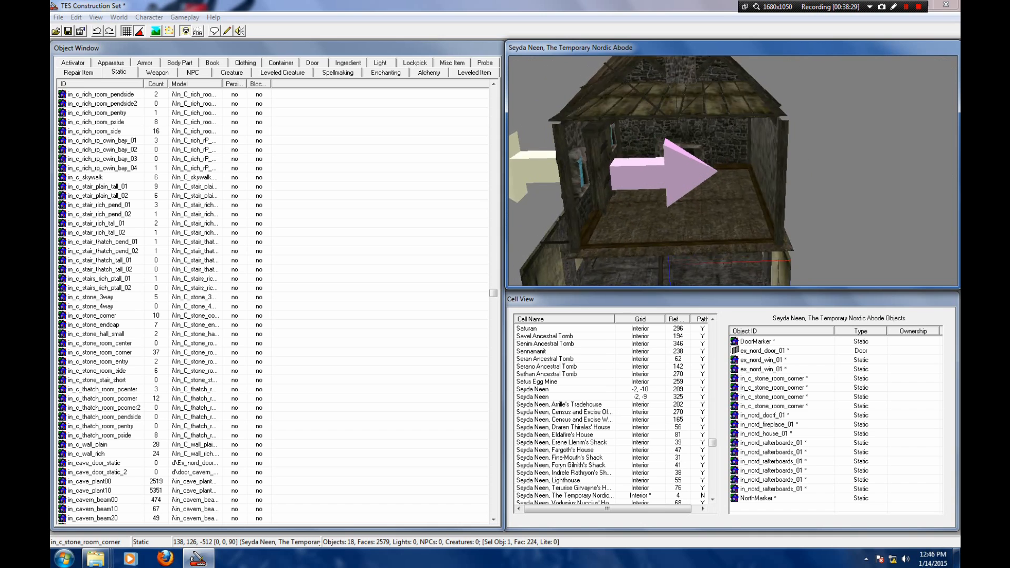
pyautogui.scroll(10, 733, 170)
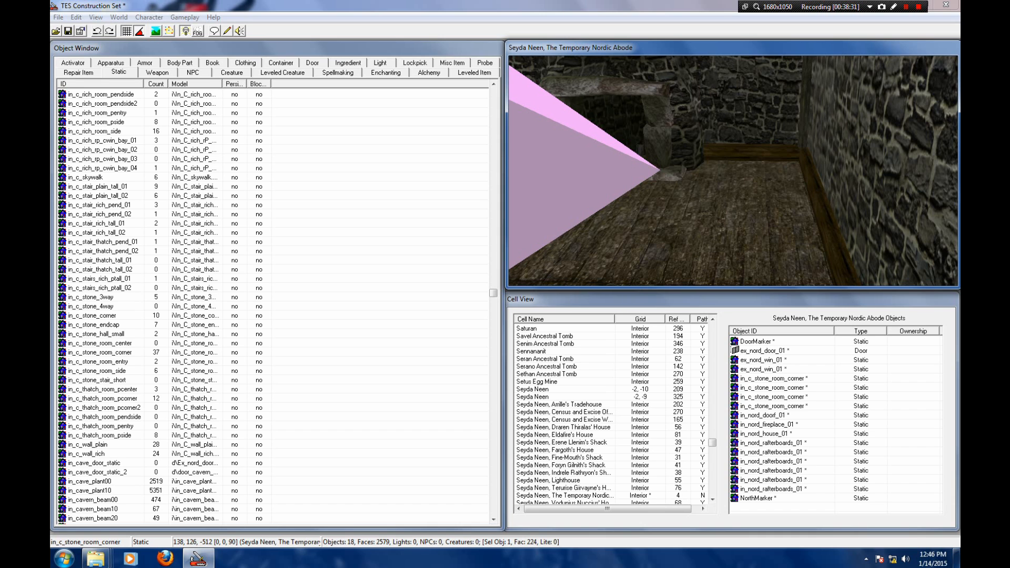
pyautogui.click(312, 63)
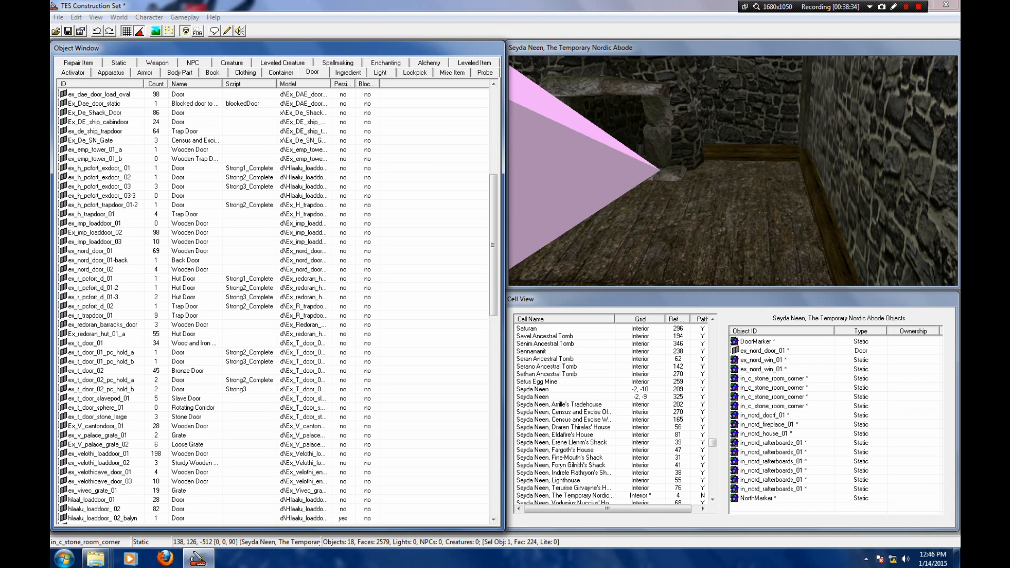
pyautogui.scroll(-10, 273, 305)
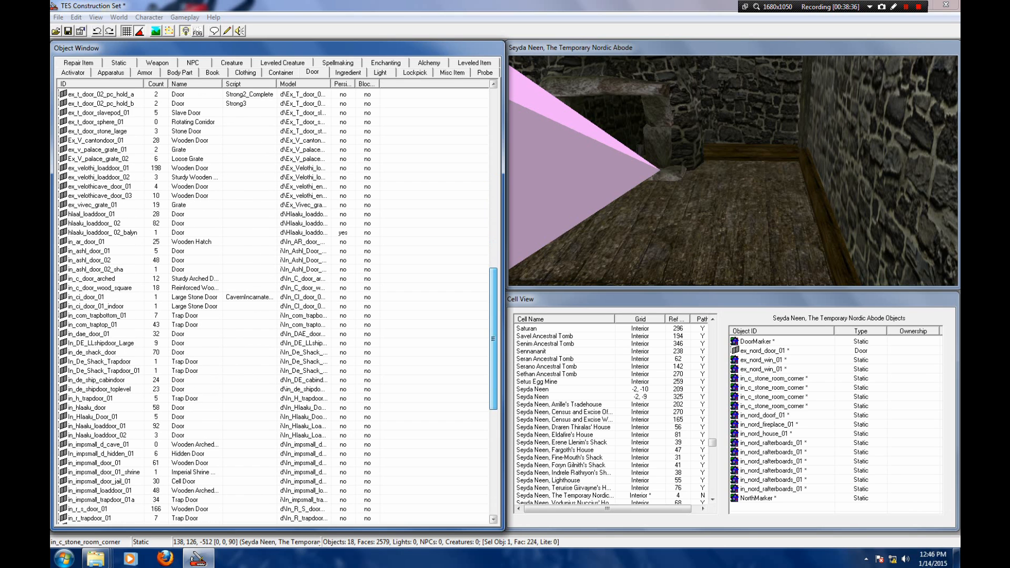
pyautogui.scroll(3, 733, 171)
pyautogui.scroll(-7, 733, 171)
pyautogui.scroll(3, 733, 170)
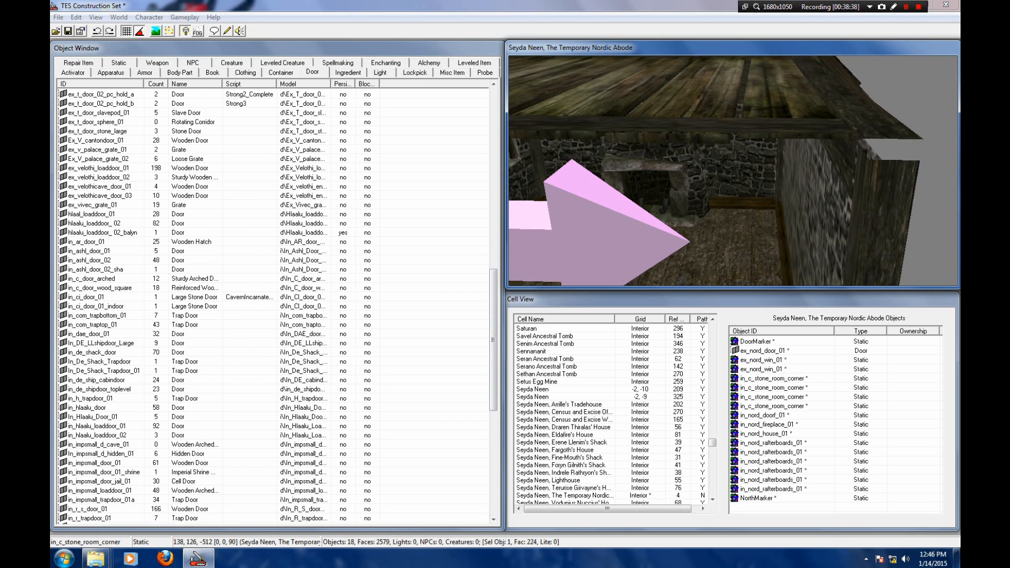
pyautogui.click(98, 316)
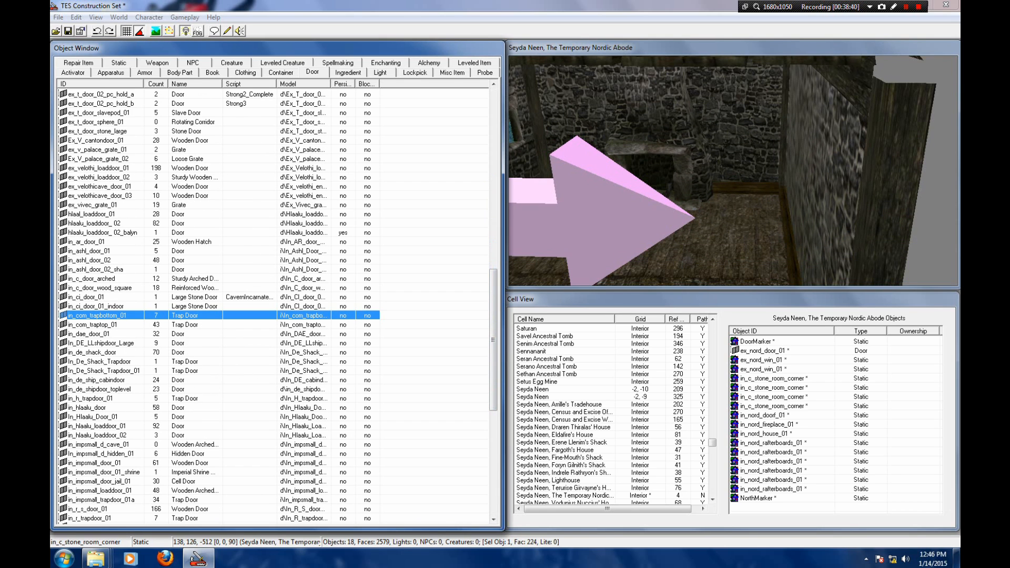
pyautogui.moveTo(98, 316); pyautogui.dragTo(758, 194)
# Step: Move the in_com_trapbottom_01 trap door against the underside of the loft above the ladder, at about -203, 163, -104
pyautogui.press('shift')
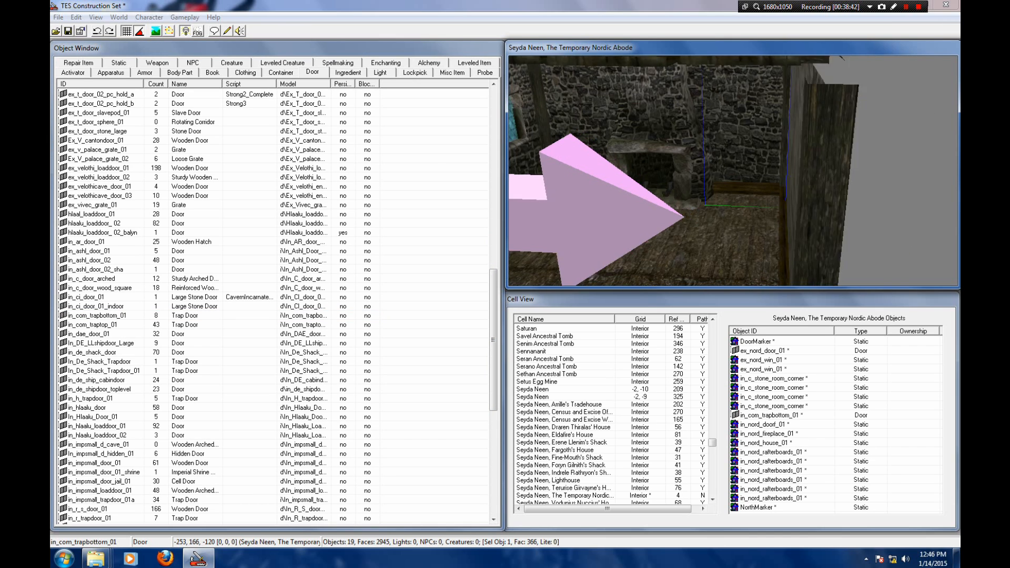
pyautogui.press('shift')
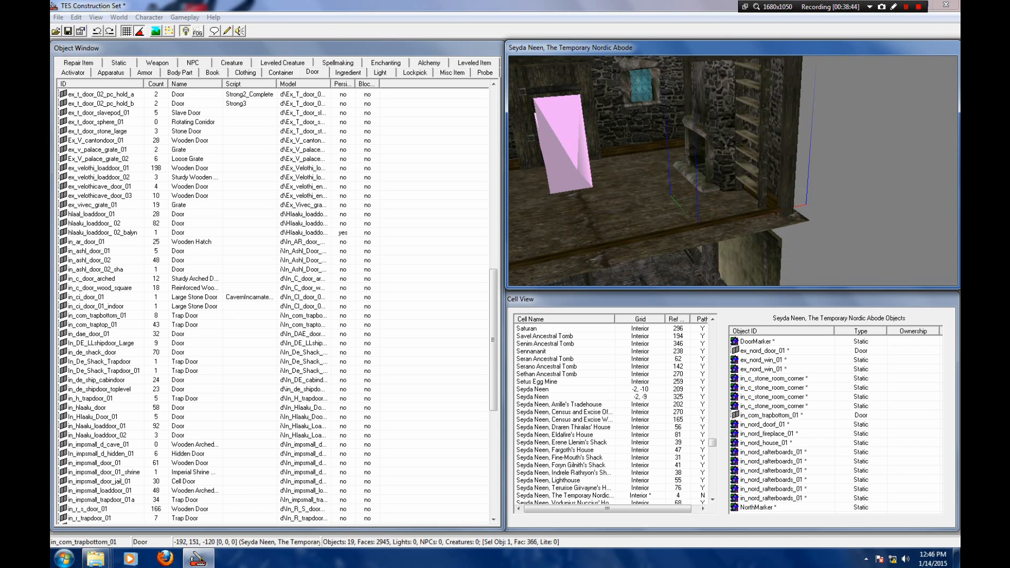
pyautogui.press('shift')
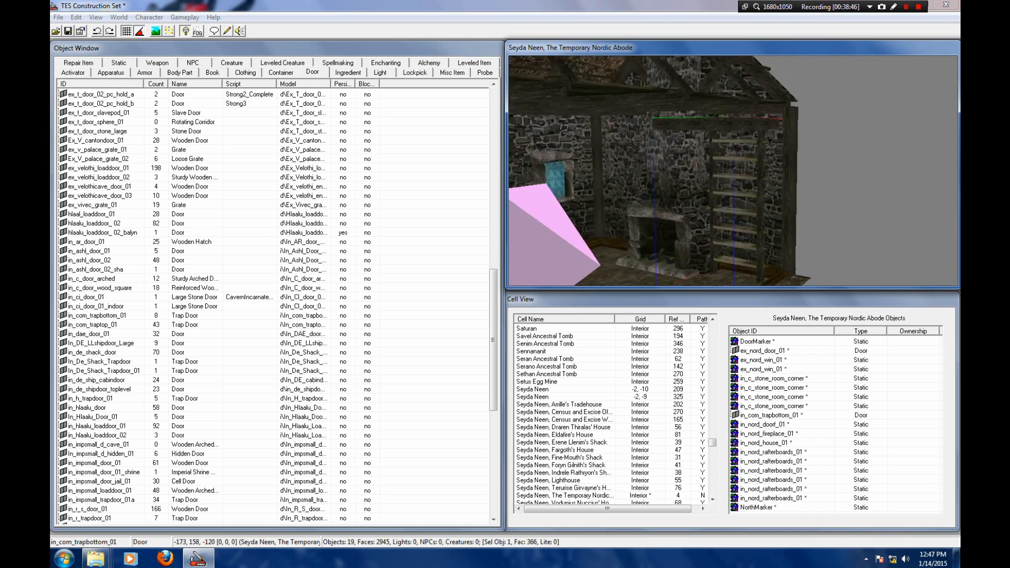
pyautogui.press('shift')
pyautogui.scroll(3, 734, 171)
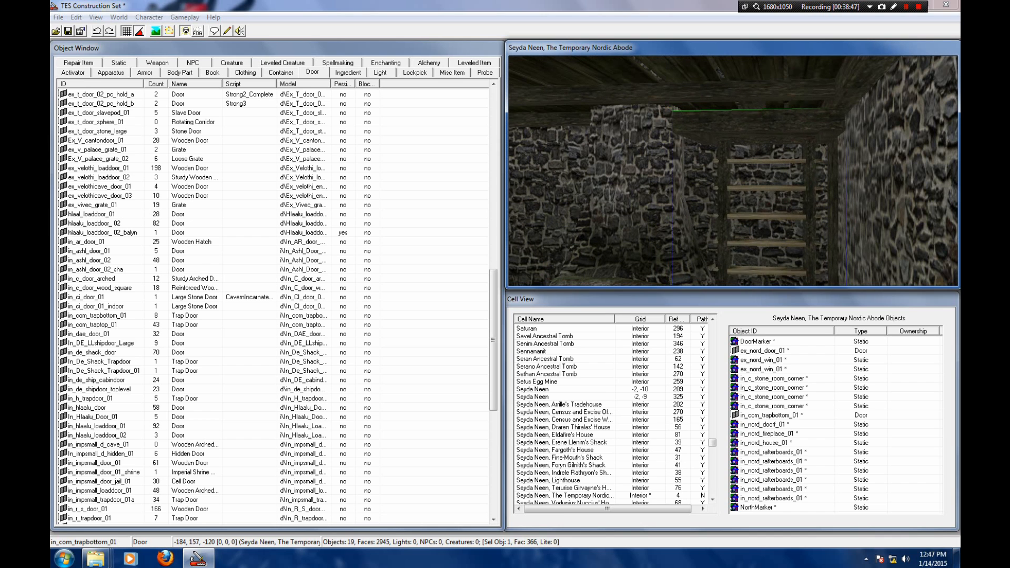
pyautogui.press('shift')
pyautogui.moveTo(762, 215); pyautogui.dragTo(757, 215)
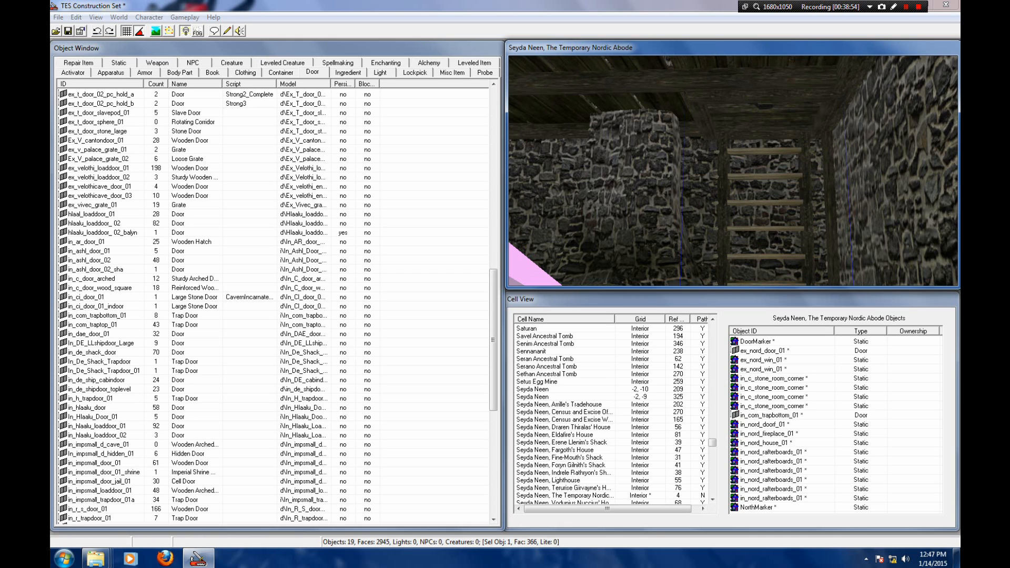
pyautogui.press('shift')
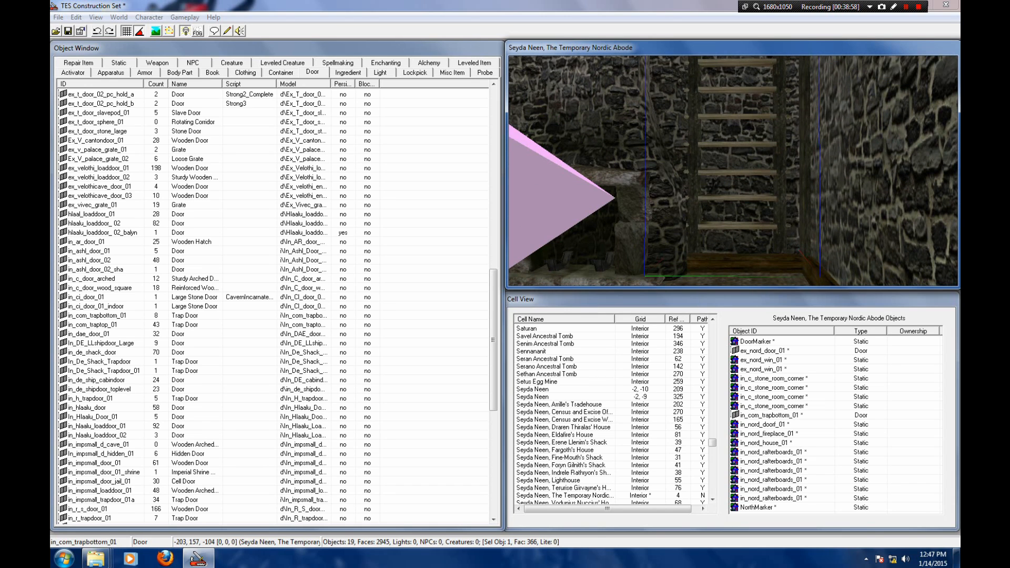
pyautogui.press('shift')
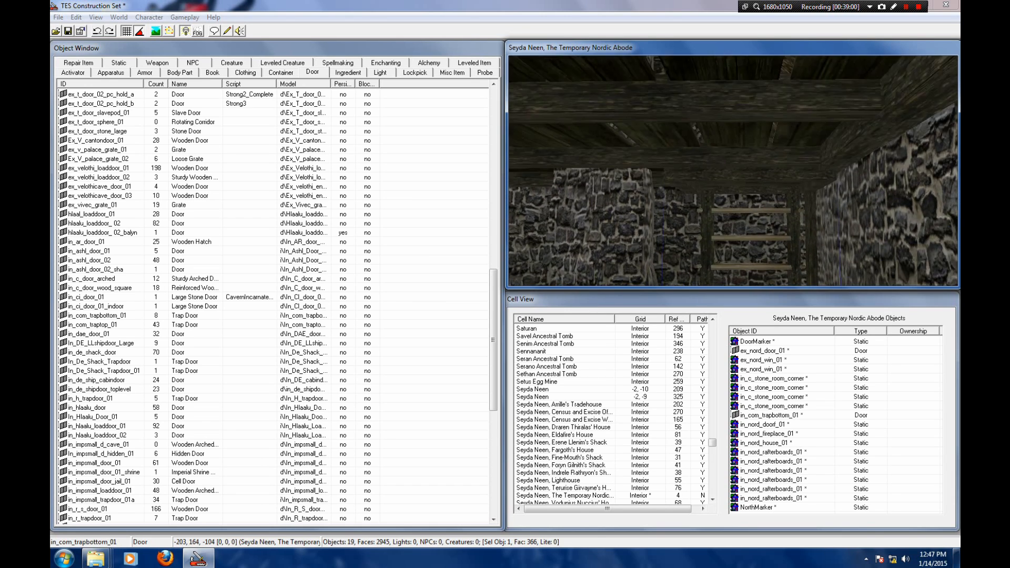
pyautogui.press('shift')
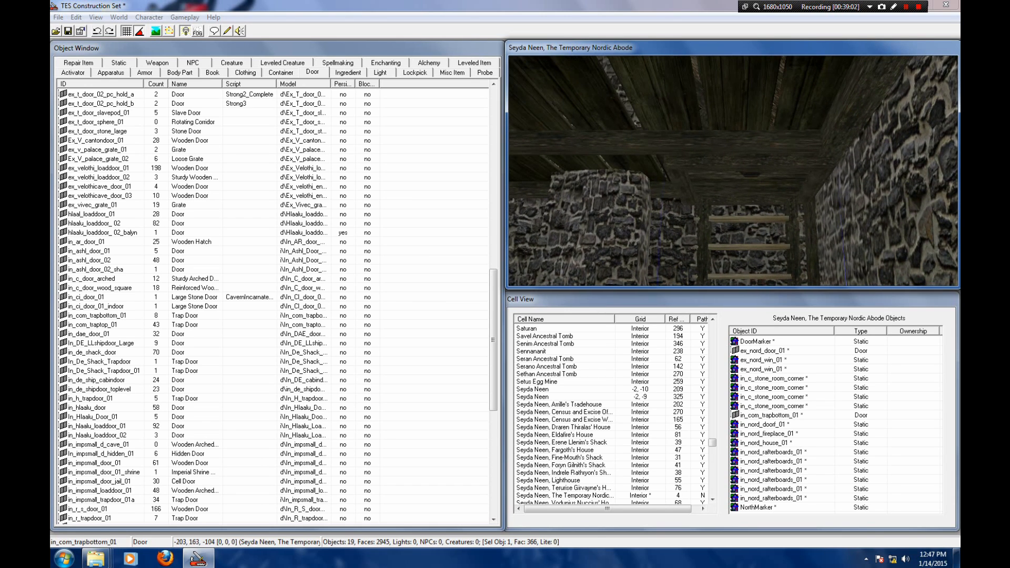
pyautogui.press('shift')
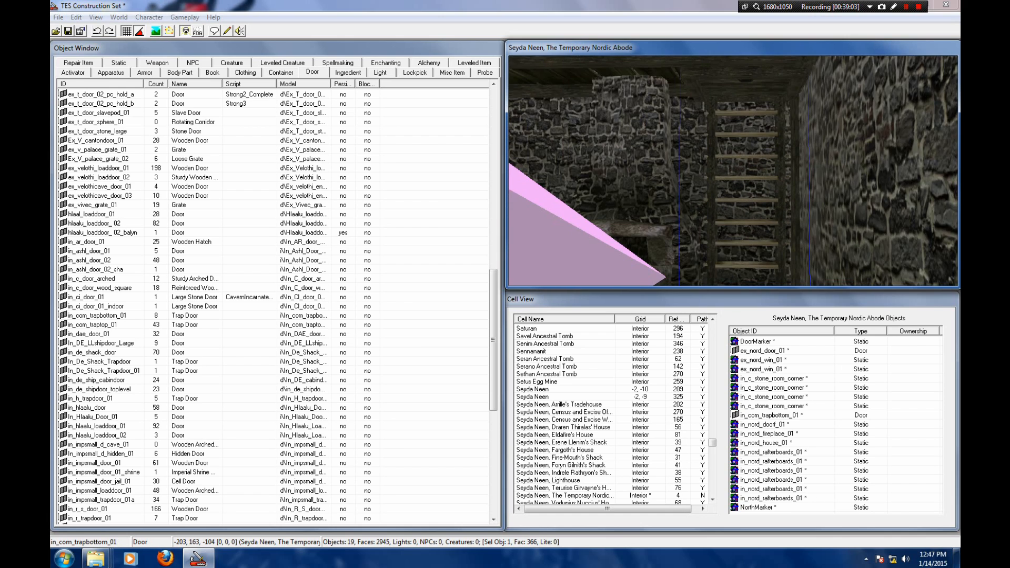
# Step: Place an in_com_traptop_01 trap door in the loft and move it down onto the floorboards beside the chimney
pyautogui.press('space')
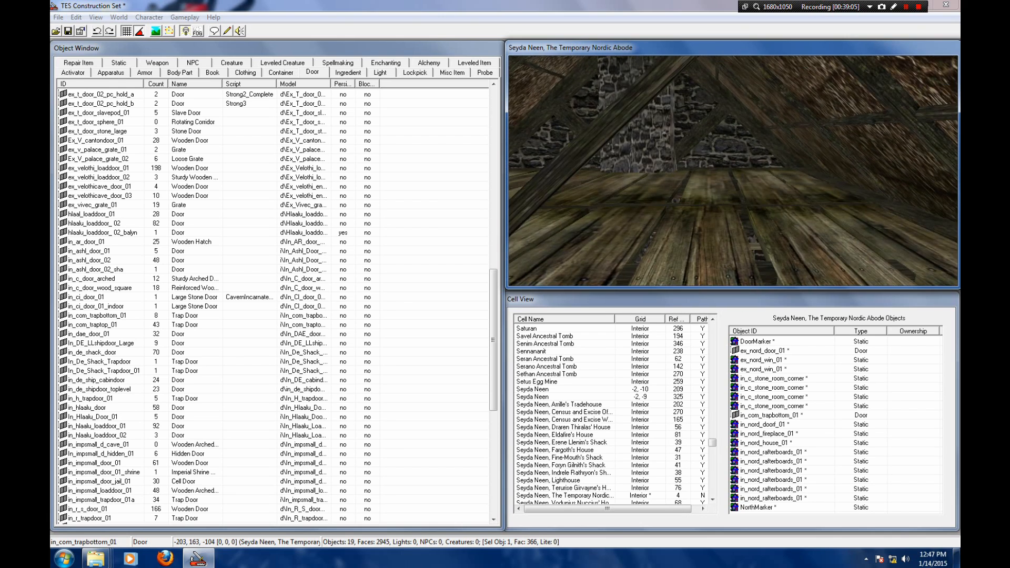
pyautogui.scroll(4, 733, 171)
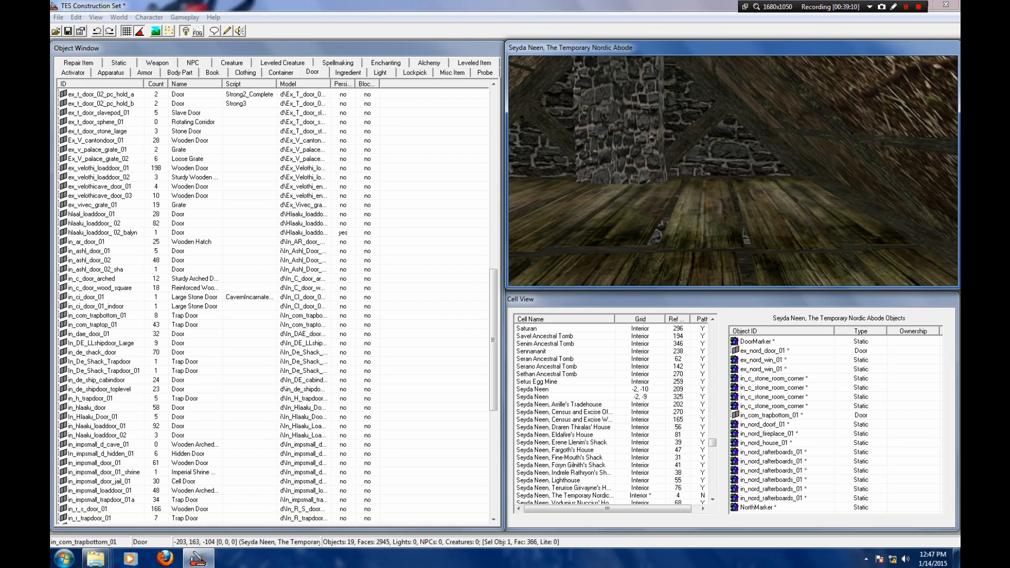
pyautogui.click(93, 325)
pyautogui.moveTo(92, 325); pyautogui.dragTo(731, 148)
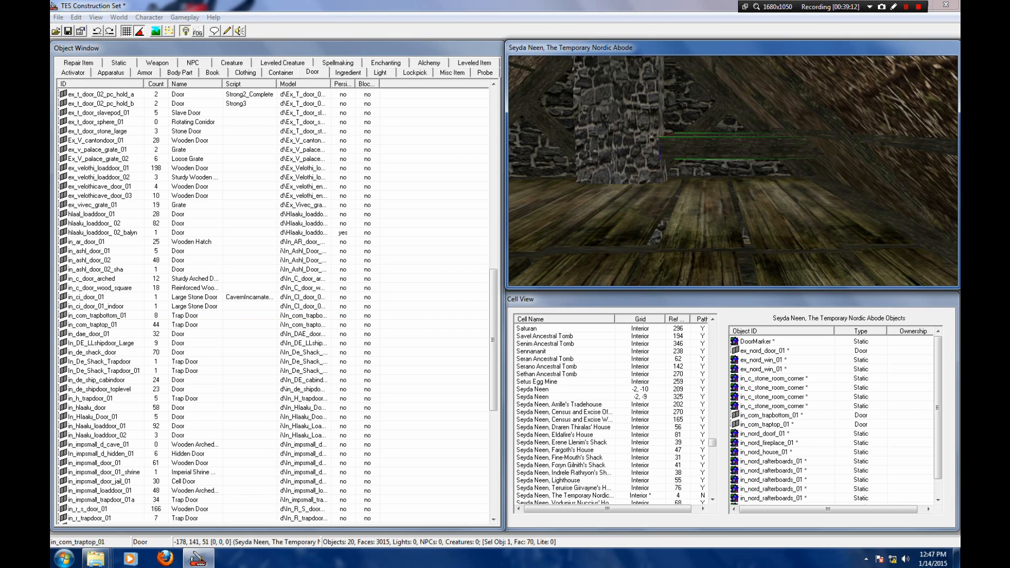
pyautogui.keyDown('shift'); pyautogui.moveTo(732, 148); pyautogui.dragTo(763, 163, button='middle'); pyautogui.keyUp('shift')
pyautogui.moveTo(737, 150); pyautogui.dragTo(705, 220)
pyautogui.keyDown('shift'); pyautogui.moveTo(707, 218); pyautogui.dragTo(750, 187, button='middle'); pyautogui.keyUp('shift')
pyautogui.scroll(3, 723, 203)
pyautogui.moveTo(742, 190); pyautogui.dragTo(687, 193)
pyautogui.keyDown('shift'); pyautogui.moveTo(687, 193); pyautogui.dragTo(700, 111, button='middle'); pyautogui.keyUp('shift')
# Step: Check the lower trap door's reference data and position the loft's upper trap door over it, at about -196, 151, 12
pyautogui.click(708, 169)
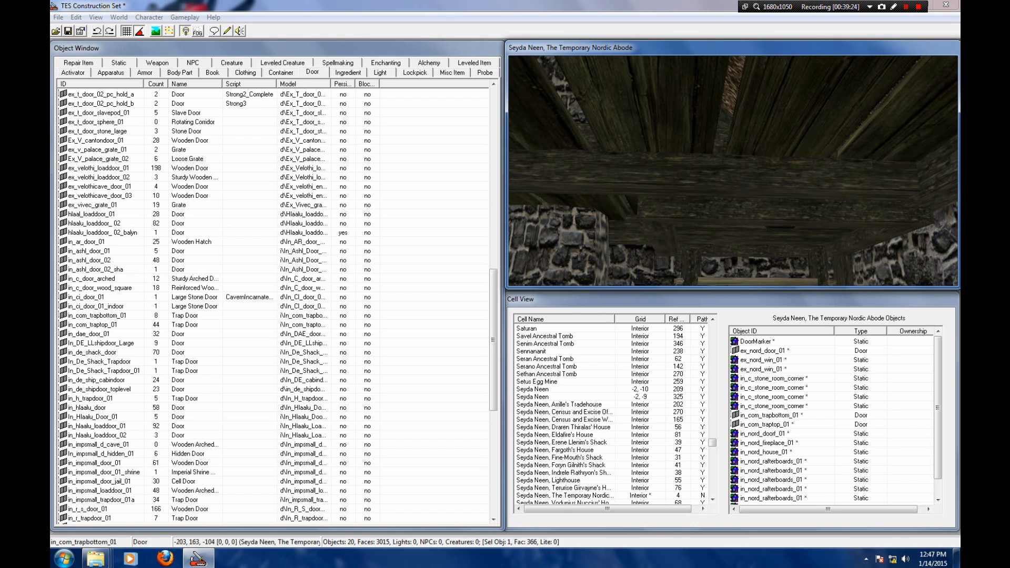
pyautogui.doubleClick(708, 168)
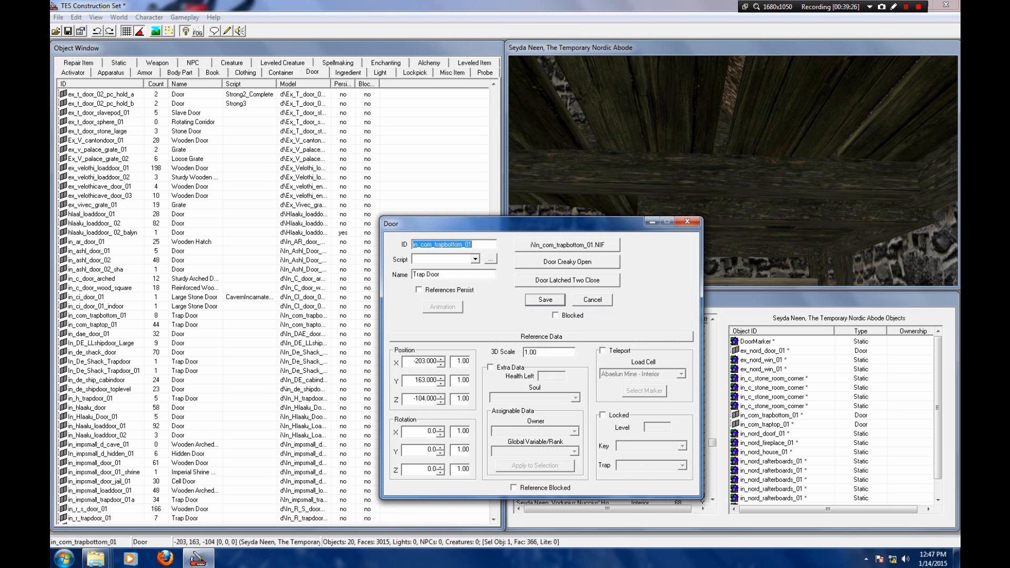
pyautogui.click(593, 300)
pyautogui.keyDown('shift'); pyautogui.moveTo(632, 157); pyautogui.dragTo(678, 226, button='middle'); pyautogui.keyUp('shift')
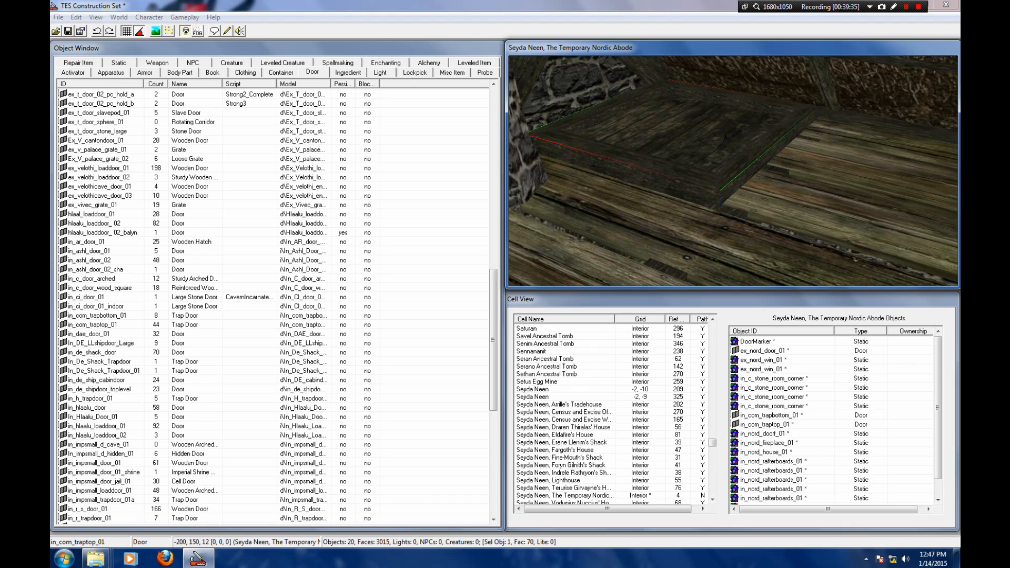
pyautogui.moveTo(731, 211)
pyautogui.keyDown('shift'); pyautogui.mouseDown(button='middle')
pyautogui.moveTo(716, 195)
pyautogui.moveTo(731, 184)
pyautogui.moveTo(747, 126)
pyautogui.moveTo(713, 134)
pyautogui.moveTo(732, 200)
pyautogui.moveTo(723, 142)
pyautogui.moveTo(739, 131)
pyautogui.moveTo(728, 140)
pyautogui.moveTo(724, 113)
pyautogui.moveTo(731, 131)
pyautogui.moveTo(742, 129)
pyautogui.moveTo(731, 123)
pyautogui.mouseUp(button='middle'); pyautogui.keyUp('shift')
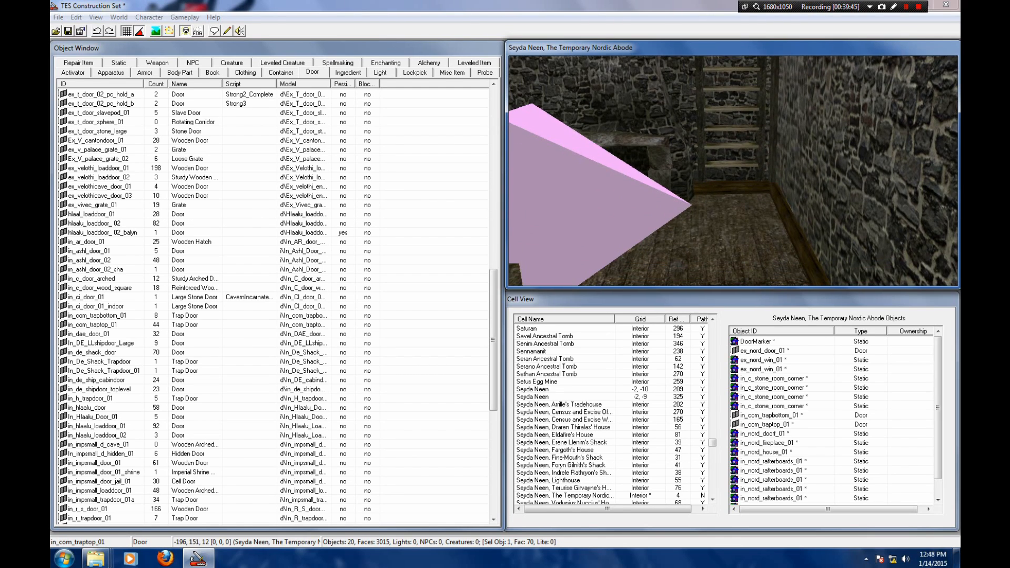
# Step: Place a second in_com_traptop_01 trap door on the ground floor in front of the ladder, at about -192, 163, -255
pyautogui.click(93, 324)
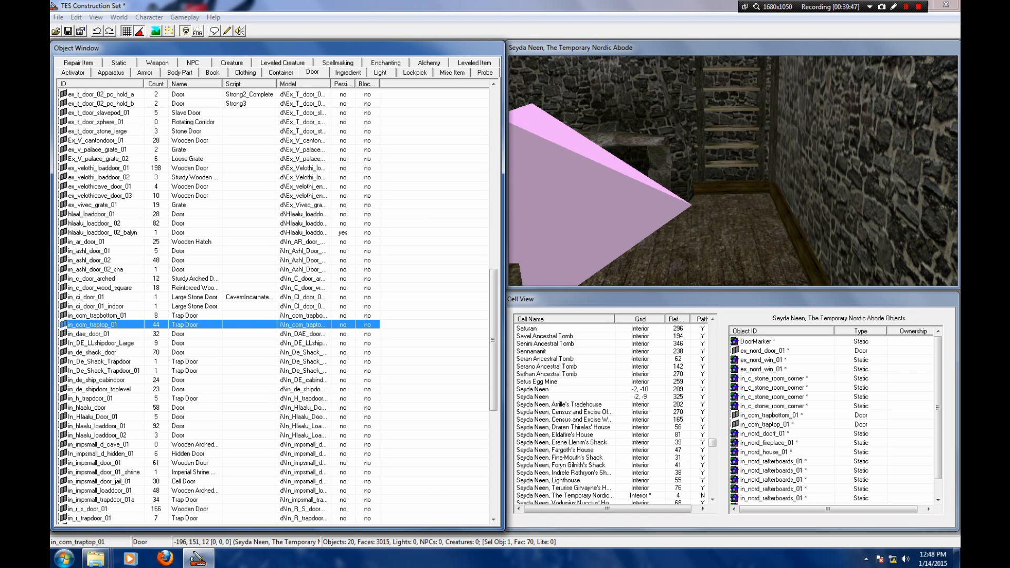
pyautogui.click(97, 316)
pyautogui.click(93, 325)
pyautogui.moveTo(93, 325); pyautogui.dragTo(732, 228)
pyautogui.moveTo(733, 229); pyautogui.dragTo(753, 221, button='middle')
pyautogui.moveTo(753, 221); pyautogui.dragTo(754, 198)
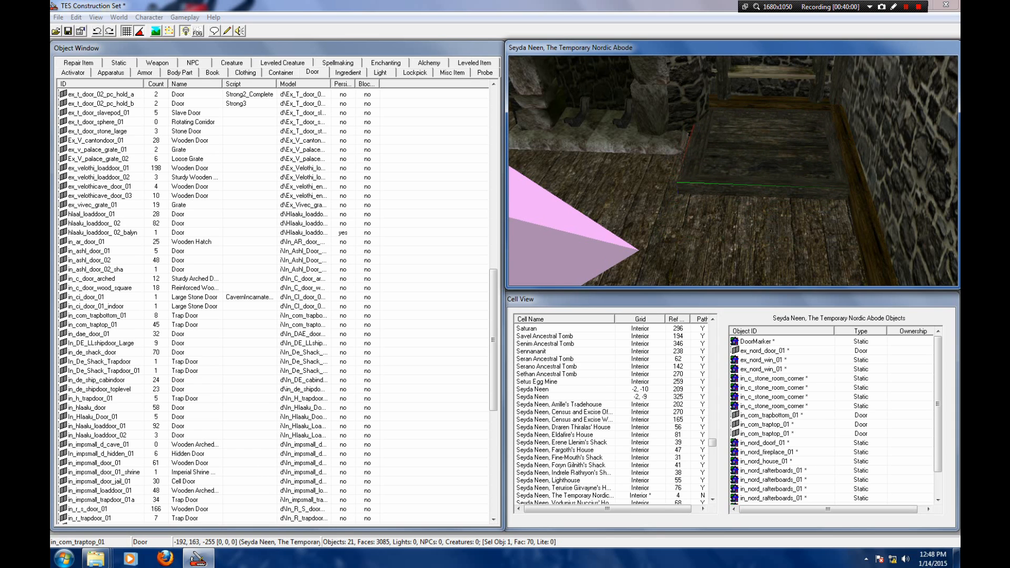
# Step: Set the ground-floor trap door's 3D scale to 0.8 and nudge it to about -194, 165, -255
pyautogui.doubleClick(756, 177)
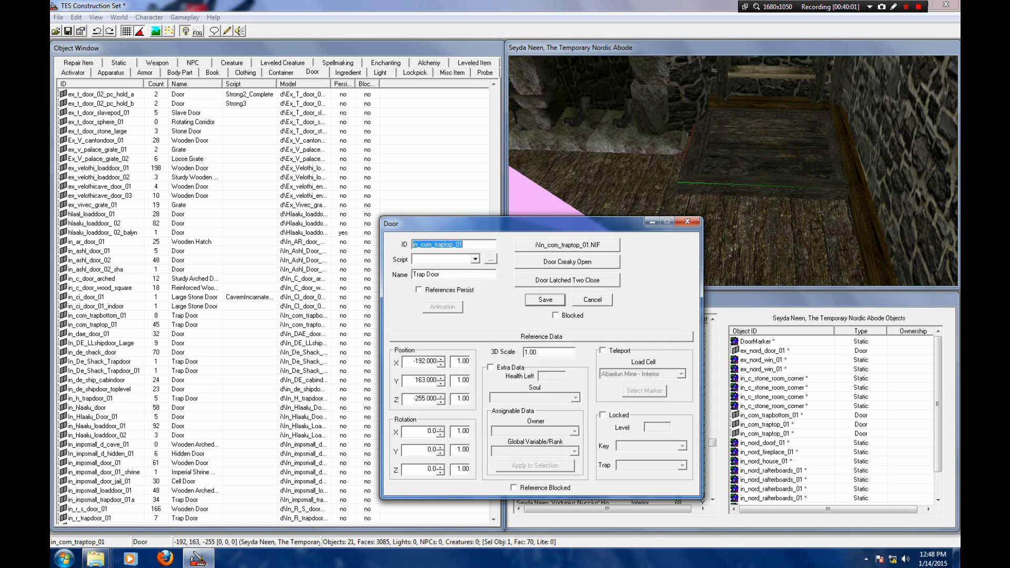
pyautogui.press('BackSpace')
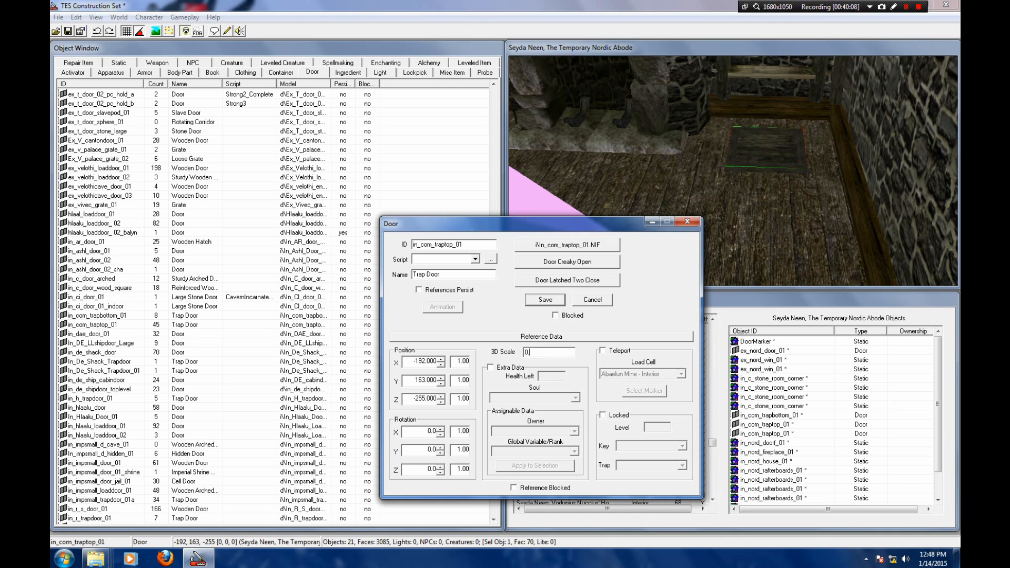
pyautogui.write('8')
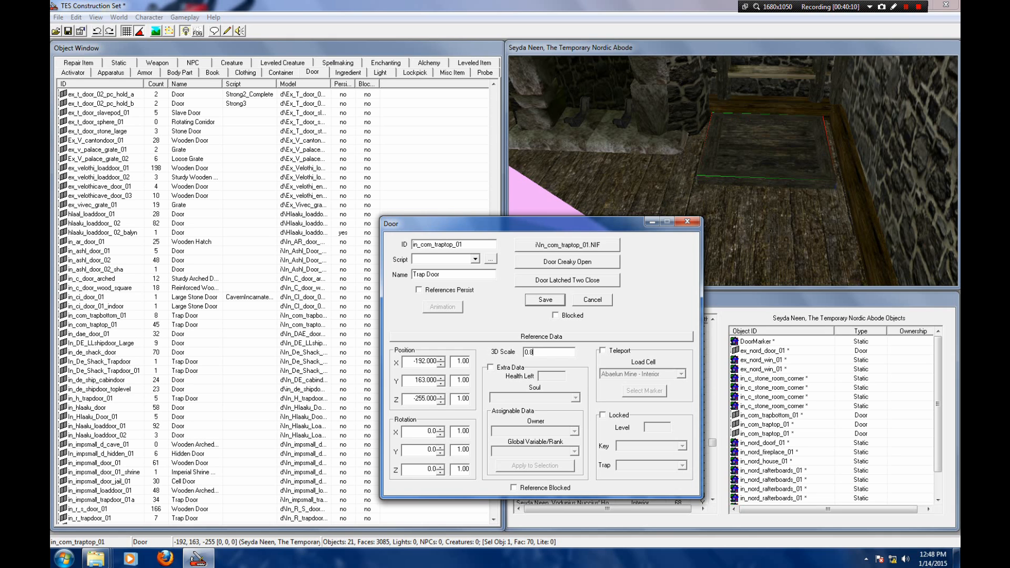
pyautogui.click(688, 221)
pyautogui.scroll(3, 733, 171)
pyautogui.moveTo(734, 171); pyautogui.dragTo(710, 226, button='middle')
pyautogui.moveTo(726, 242); pyautogui.dragTo(722, 237)
# Step: Place an in_com_trapbottom_01 trap door with ladder in the cellar beneath the ground-floor trap door, at about -186, 168, -390
pyautogui.moveTo(734, 242); pyautogui.dragTo(734, 105, button='middle')
pyautogui.scroll(-2, 734, 171)
pyautogui.moveTo(734, 210); pyautogui.dragTo(737, 152, button='middle')
pyautogui.scroll(-3, 734, 171)
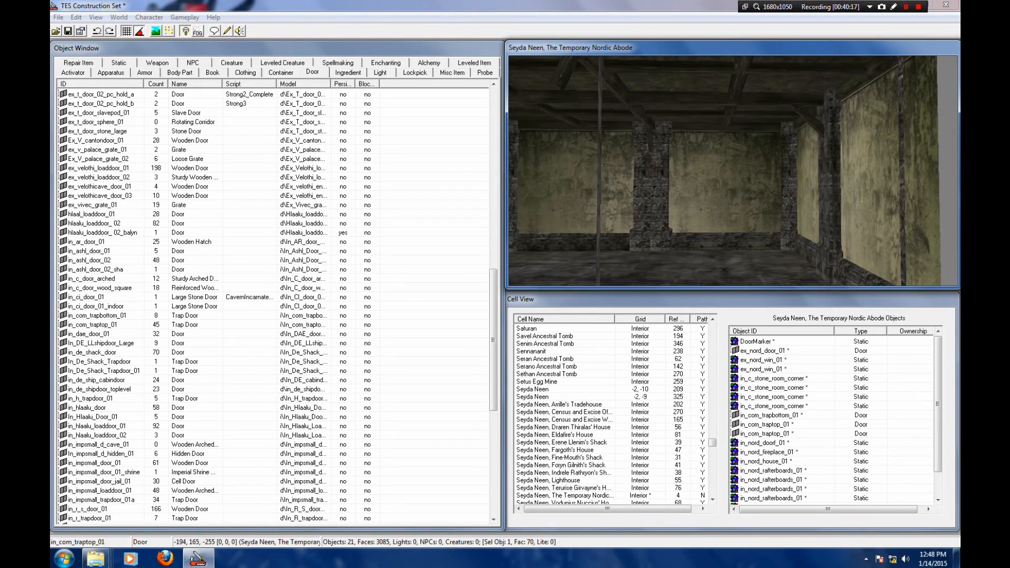
pyautogui.click(94, 223)
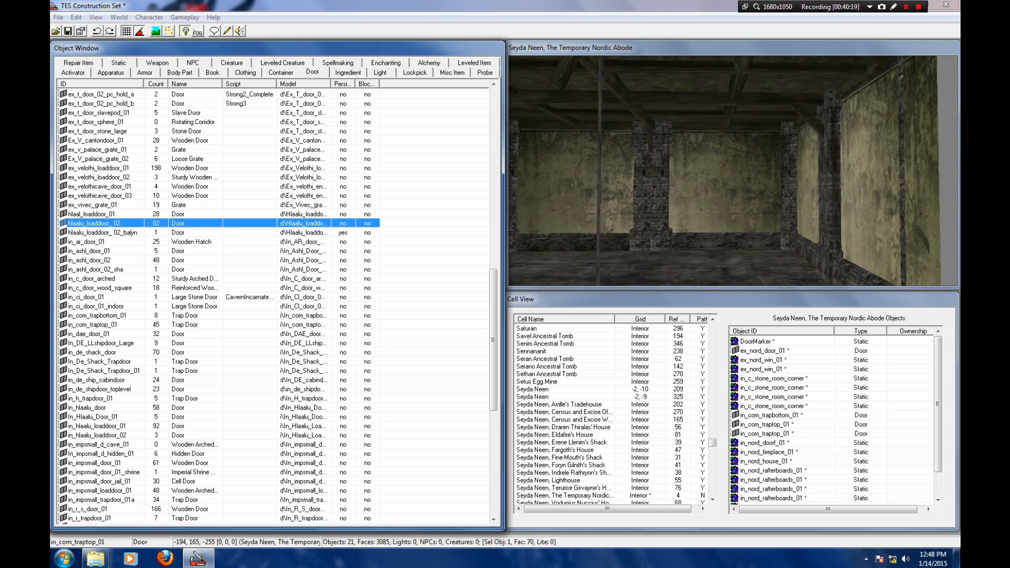
pyautogui.click(104, 371)
pyautogui.click(97, 316)
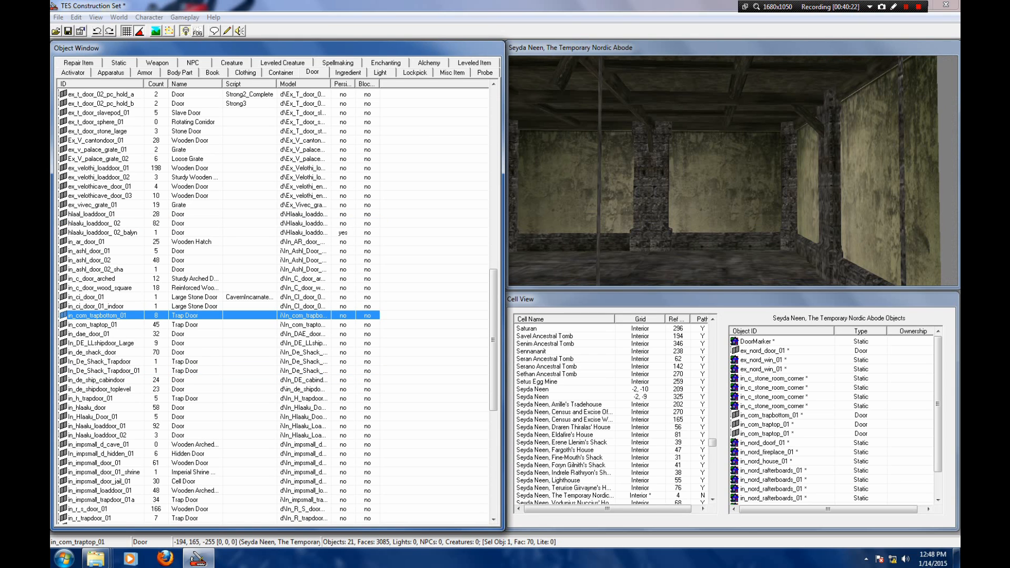
pyautogui.moveTo(98, 316); pyautogui.dragTo(749, 193)
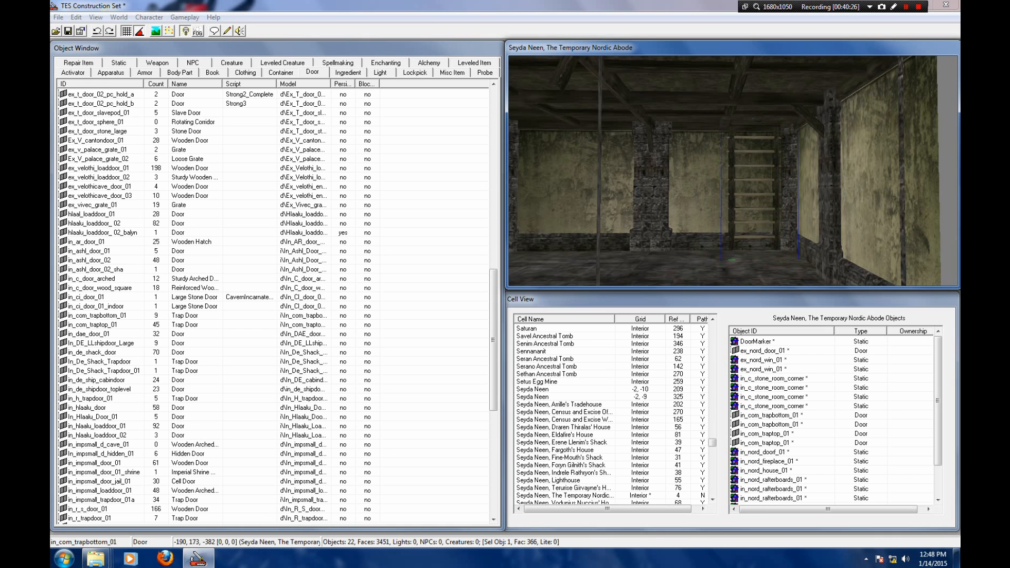
pyautogui.moveTo(749, 193)
pyautogui.keyDown('shift'); pyautogui.mouseDown(button='middle')
pyautogui.moveTo(821, 168)
pyautogui.moveTo(789, 157)
pyautogui.moveTo(749, 193)
pyautogui.moveTo(768, 182)
pyautogui.moveTo(750, 176)
pyautogui.moveTo(760, 202)
pyautogui.mouseUp(button='middle'); pyautogui.keyUp('shift')
pyautogui.moveTo(760, 202); pyautogui.dragTo(761, 210)
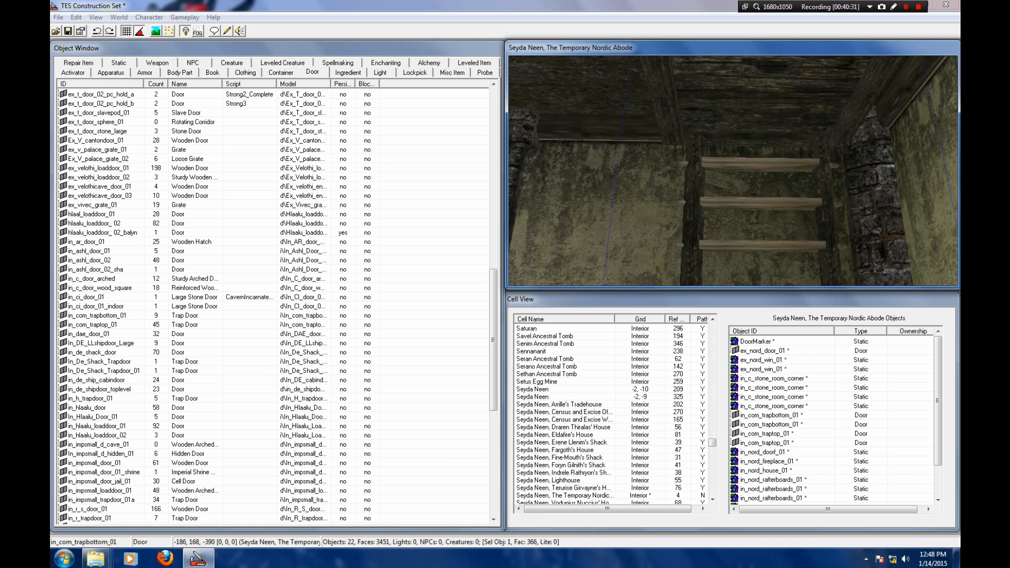
pyautogui.moveTo(760, 168)
pyautogui.mouseDown(button='middle')
pyautogui.moveTo(763, 252)
pyautogui.moveTo(763, 116)
pyautogui.moveTo(815, 182)
pyautogui.moveTo(763, 176)
pyautogui.mouseUp(button='middle')
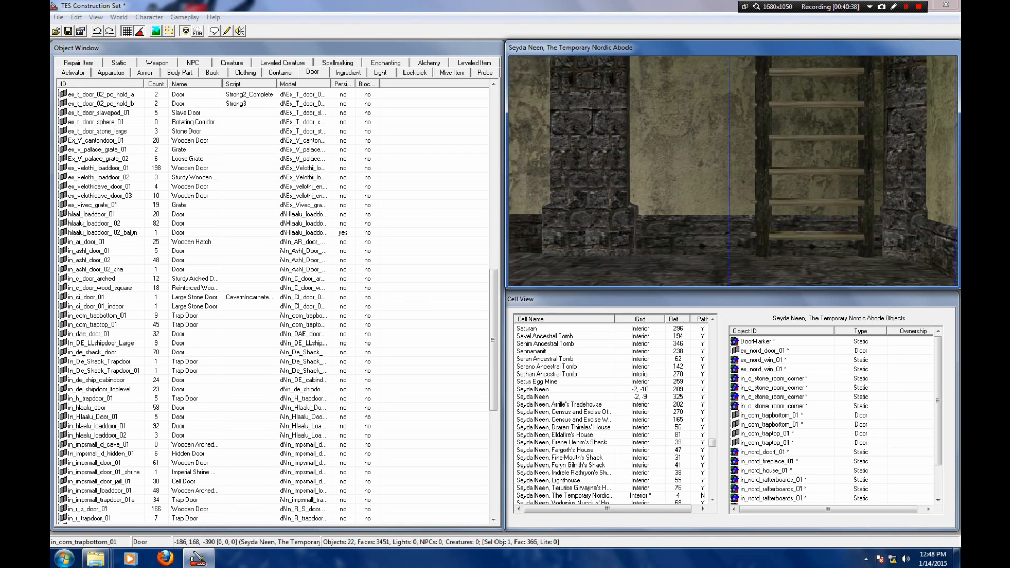
# Step: Turn on Teleport for the ceiling trap door below the loft, load cell Seyda Neen, The Temporary Nordic Abode, and bring up its marker
pyautogui.scroll(-4, 763, 176)
pyautogui.moveTo(763, 116); pyautogui.dragTo(765, 274, button='middle')
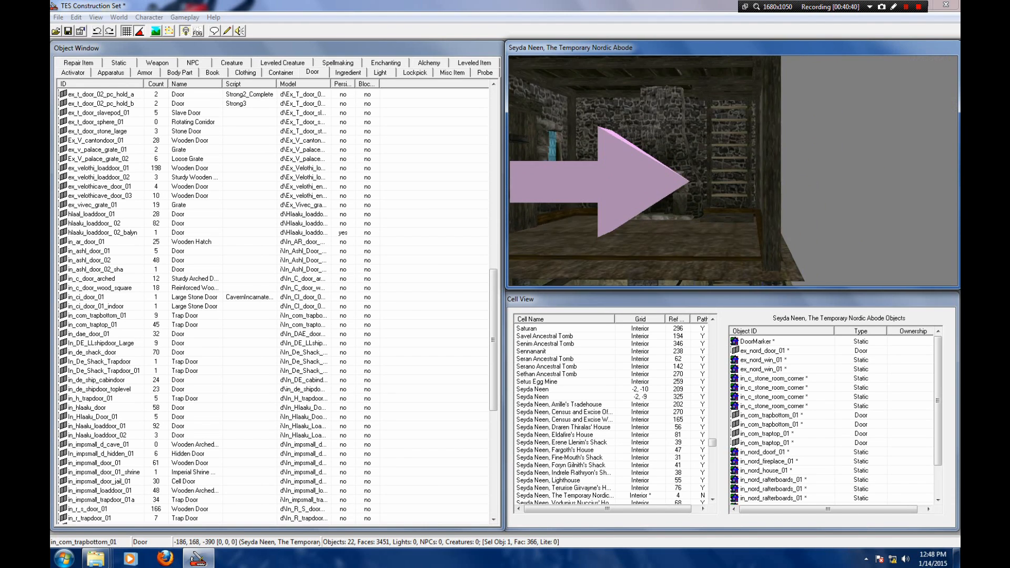
pyautogui.moveTo(737, 174)
pyautogui.keyDown('shift'); pyautogui.mouseDown(button='middle')
pyautogui.moveTo(755, 221)
pyautogui.moveTo(746, 142)
pyautogui.moveTo(726, 128)
pyautogui.mouseUp(button='middle'); pyautogui.keyUp('shift')
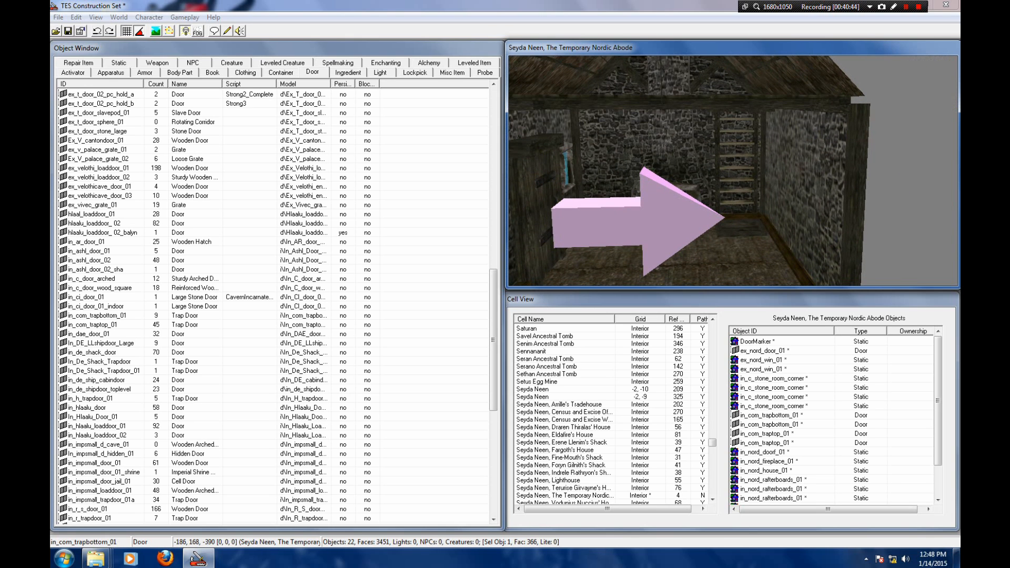
pyautogui.doubleClick(737, 168)
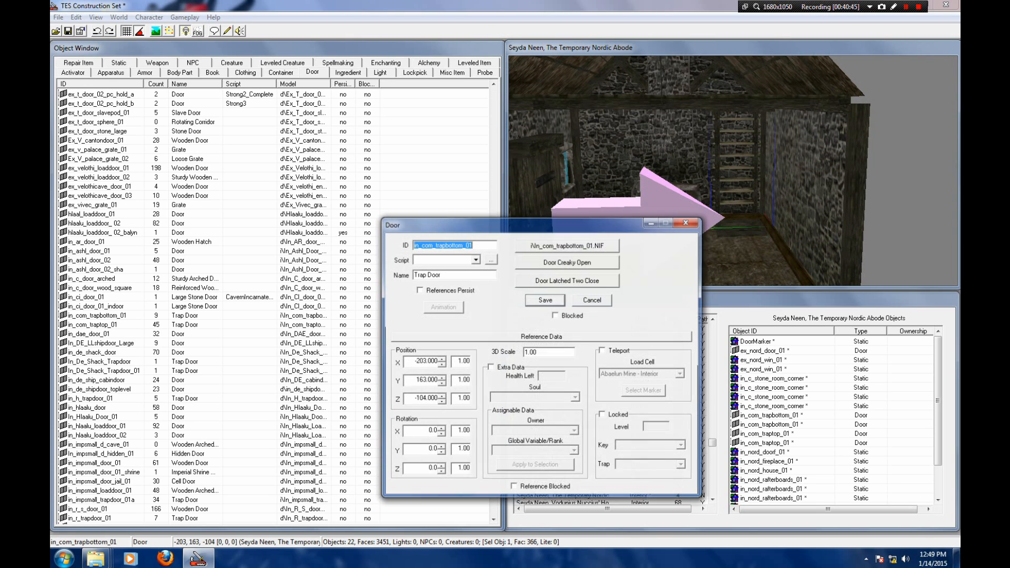
pyautogui.click(603, 351)
pyautogui.click(680, 374)
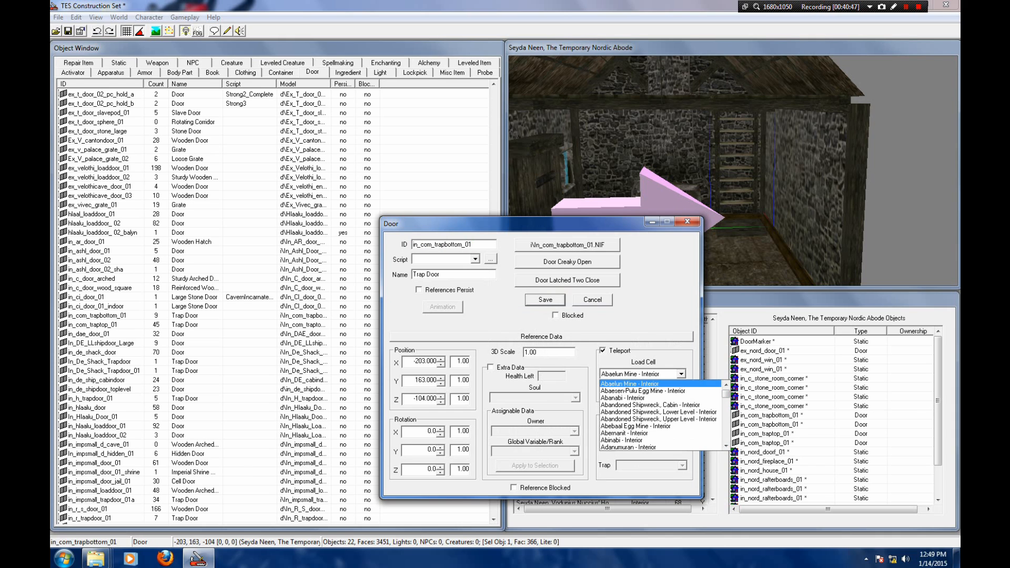
pyautogui.moveTo(727, 394); pyautogui.dragTo(727, 424)
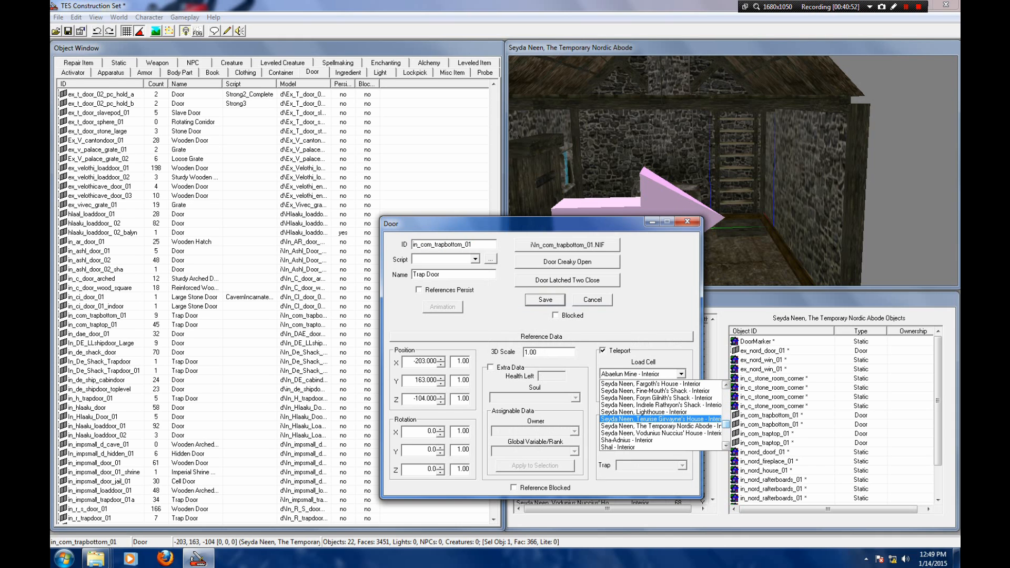
pyautogui.click(657, 426)
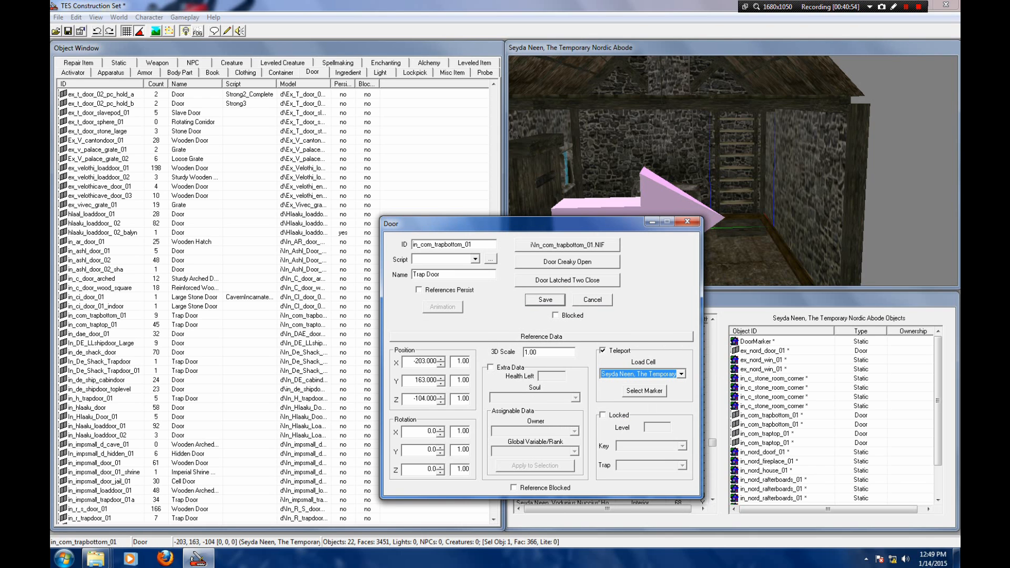
pyautogui.click(545, 299)
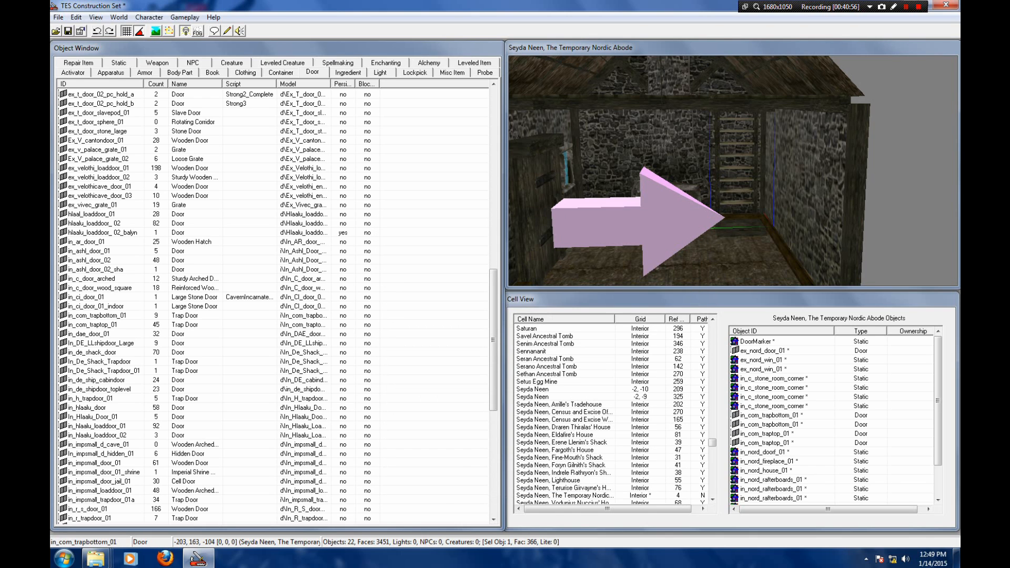
pyautogui.press('shift')
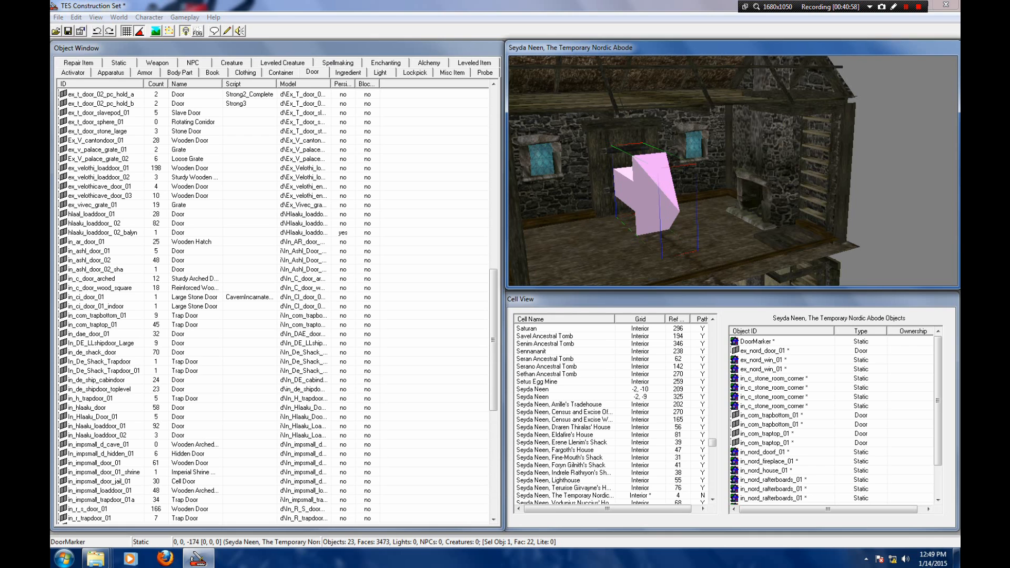
pyautogui.press('shift')
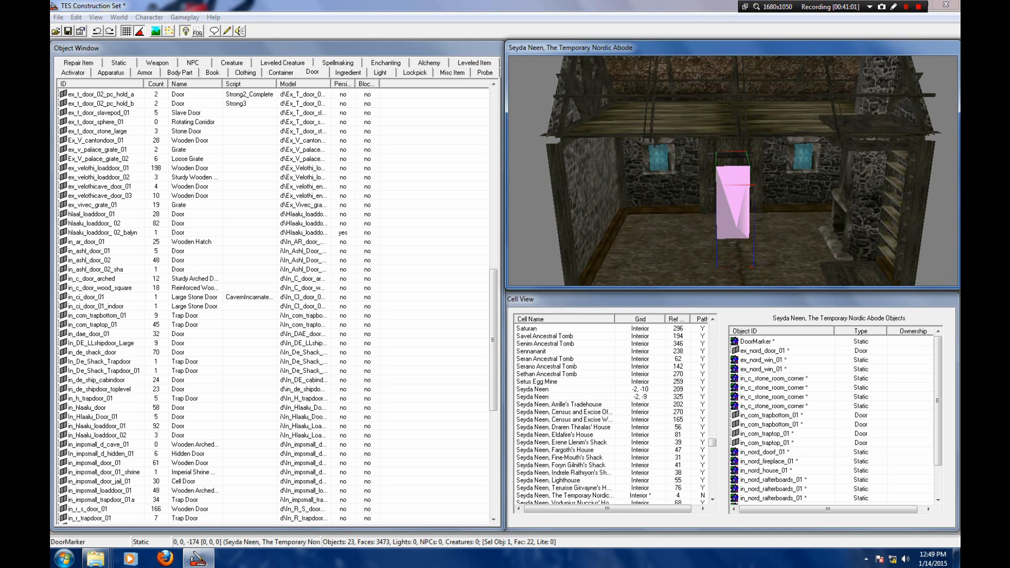
# Step: Move one of the overlapping door markers aside to about 95, 17, -174 and check its reference data
pyautogui.moveTo(734, 203); pyautogui.dragTo(683, 206)
pyautogui.doubleClick(683, 206)
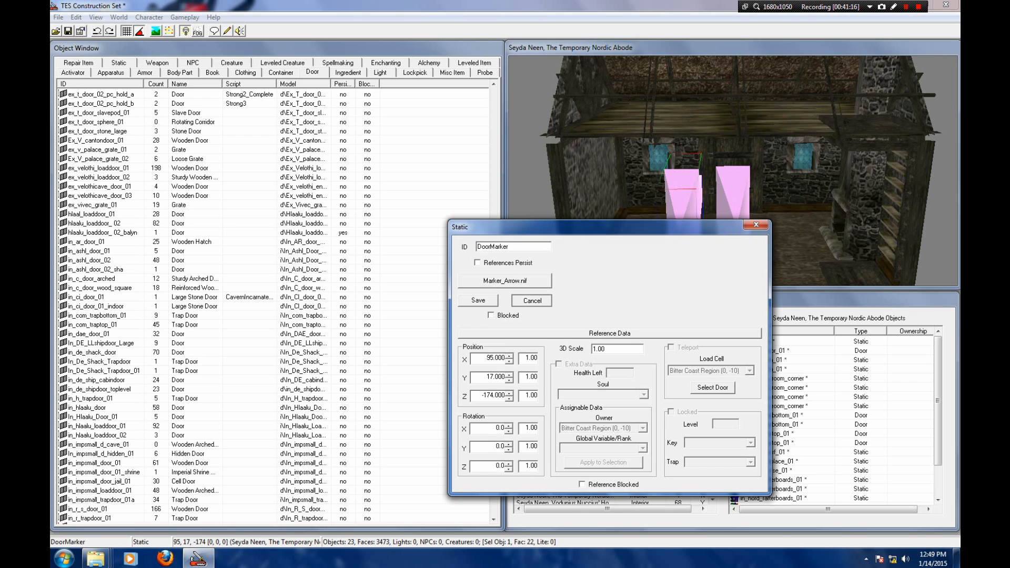
pyautogui.press('Escape')
# Step: Move the other door marker beside the ground-floor ladder, at about -97, 165, -174, and rotate it to 90 degrees about Z
pyautogui.click(734, 202)
pyautogui.moveTo(734, 202); pyautogui.dragTo(758, 212)
pyautogui.keyDown('shift'); pyautogui.moveTo(757, 212); pyautogui.dragTo(722, 189, button='middle'); pyautogui.keyUp('shift')
pyautogui.moveTo(722, 190); pyautogui.dragTo(758, 191, button='right')
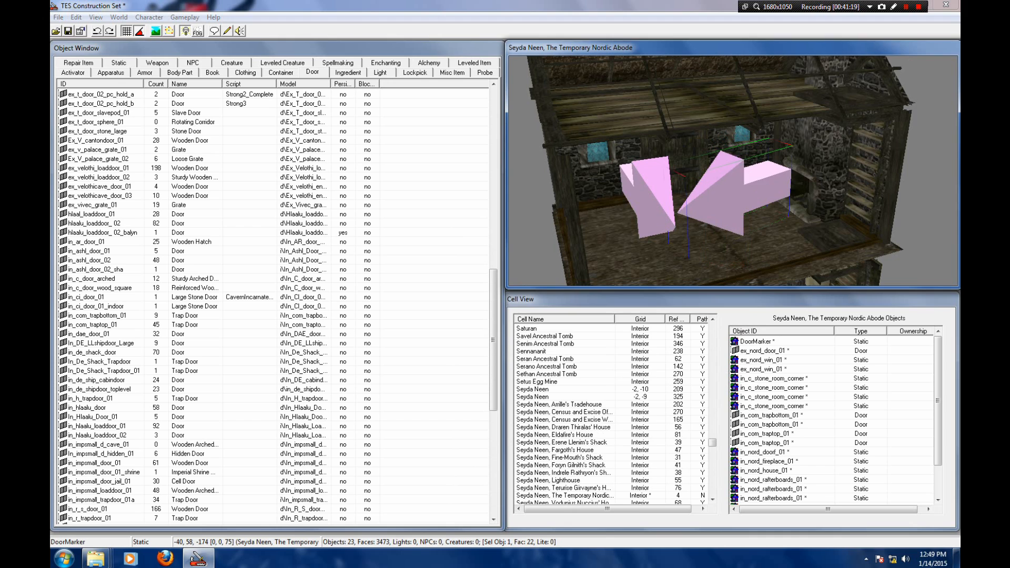
pyautogui.moveTo(750, 193); pyautogui.dragTo(809, 211)
pyautogui.moveTo(809, 211); pyautogui.dragTo(819, 211, button='right')
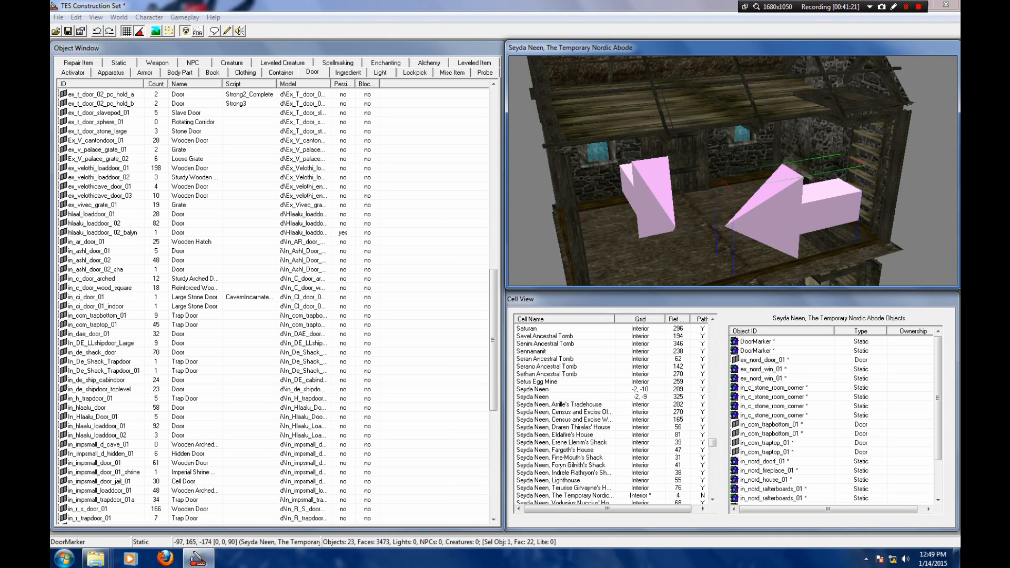
pyautogui.moveTo(811, 209)
pyautogui.mouseDown()
pyautogui.moveTo(825, 200)
pyautogui.moveTo(816, 211)
pyautogui.mouseUp()
# Step: Return the unrotated door marker to the middle of the ground floor, at about 8, 4, -174
pyautogui.click(652, 198)
pyautogui.keyDown('shift'); pyautogui.moveTo(652, 198); pyautogui.dragTo(661, 194, button='middle'); pyautogui.keyUp('shift')
pyautogui.moveTo(661, 193); pyautogui.dragTo(704, 184)
pyautogui.keyDown('shift'); pyautogui.moveTo(704, 185); pyautogui.dragTo(730, 192, button='middle'); pyautogui.keyUp('shift')
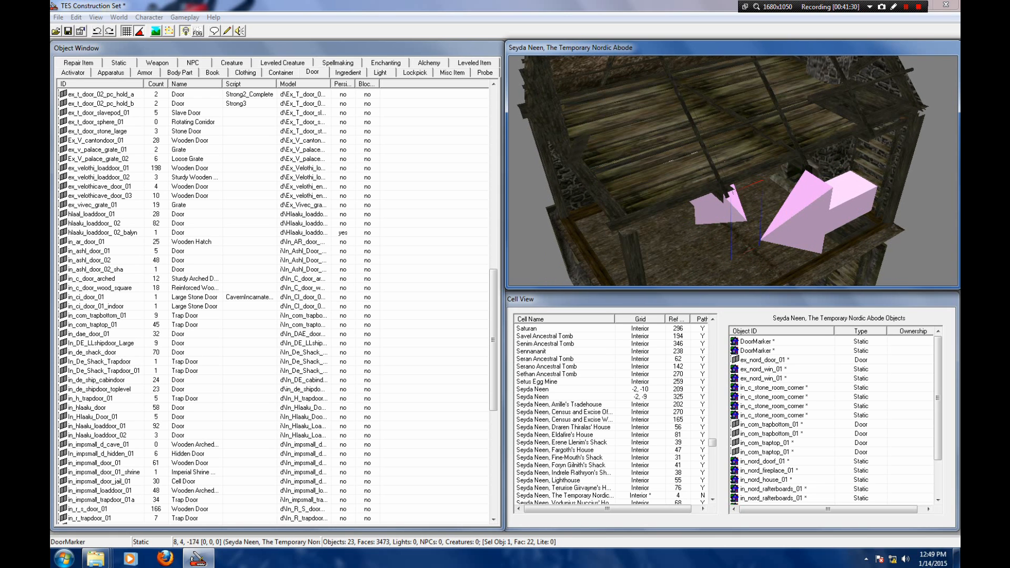
# Step: Raise the rotated door marker into the loft and position it above the floorboards, at about -69, 48, 97
pyautogui.click(820, 211)
pyautogui.moveTo(820, 210); pyautogui.dragTo(820, 137)
pyautogui.moveTo(820, 138); pyautogui.dragTo(818, 193, button='middle')
pyautogui.moveTo(819, 192)
pyautogui.mouseDown()
pyautogui.moveTo(750, 178)
pyautogui.moveTo(751, 129)
pyautogui.mouseUp()
pyautogui.keyDown('shift'); pyautogui.moveTo(750, 129); pyautogui.dragTo(842, 140, button='middle'); pyautogui.keyUp('shift')
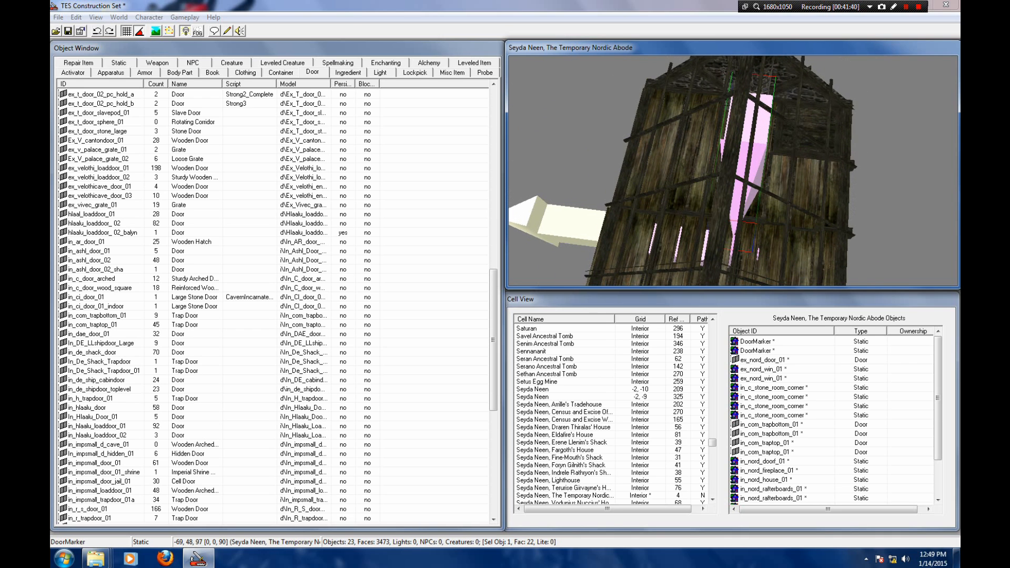
pyautogui.moveTo(753, 158); pyautogui.dragTo(747, 161)
pyautogui.keyDown('shift'); pyautogui.moveTo(747, 161); pyautogui.dragTo(689, 129, button='middle'); pyautogui.keyUp('shift')
# Step: Turn on Teleport for the loft's upper trap door with load cell Seyda Neen, The Temporary Nordic Abode, and select its marker
pyautogui.moveTo(737, 210); pyautogui.dragTo(736, 121, button='middle')
pyautogui.click(842, 116)
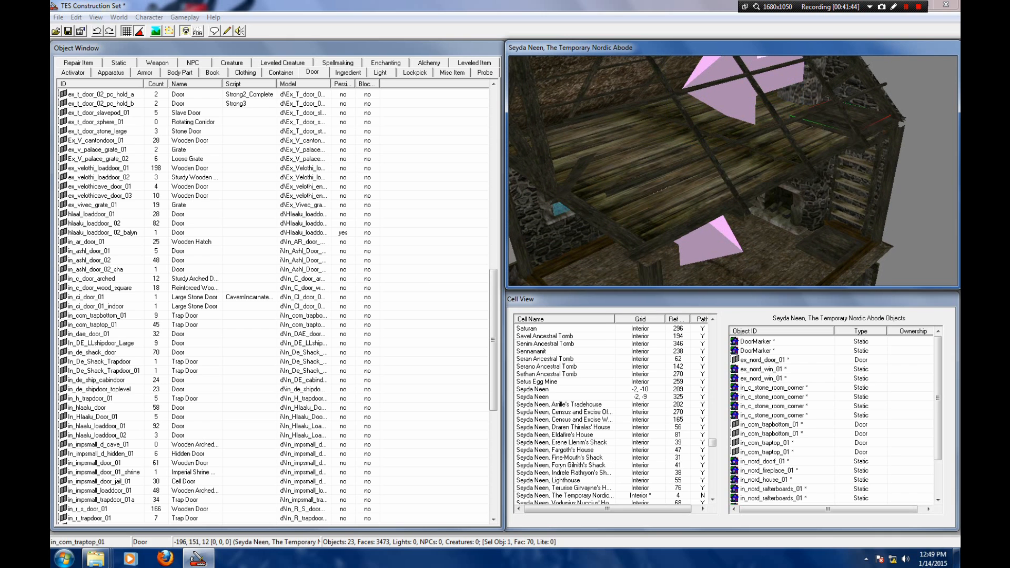
pyautogui.doubleClick(842, 117)
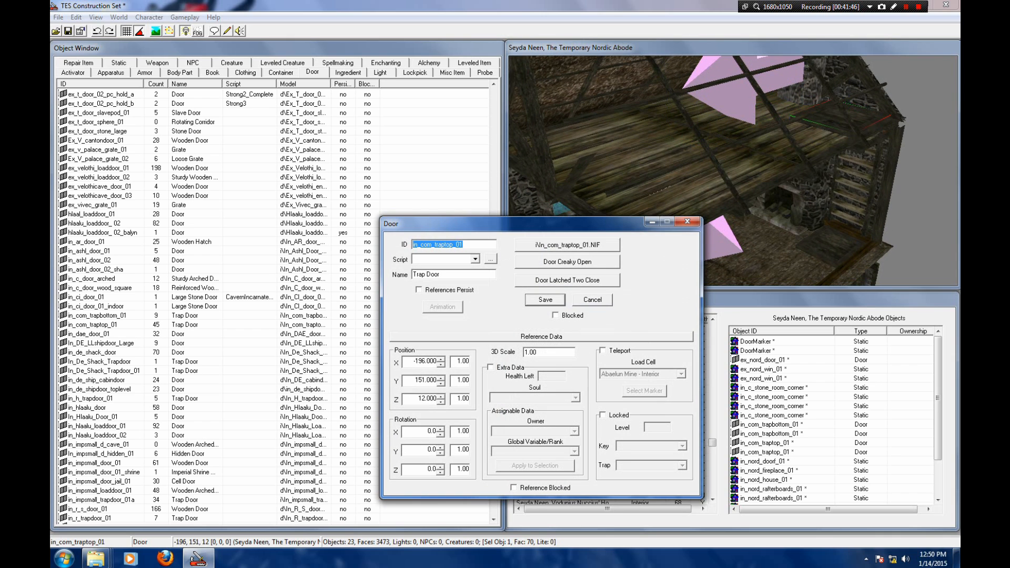
pyautogui.click(681, 374)
pyautogui.moveTo(726, 392); pyautogui.dragTo(726, 425)
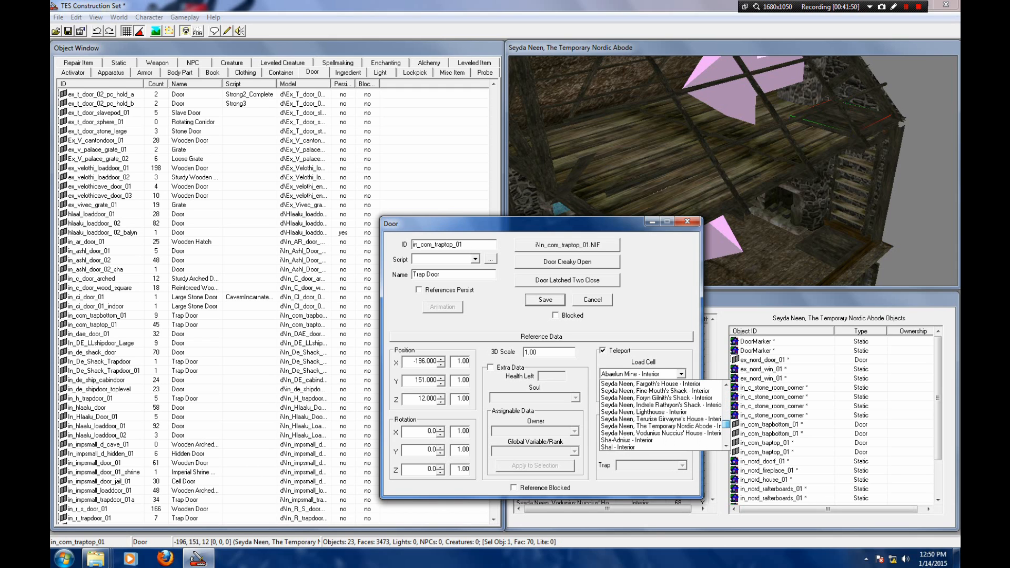
pyautogui.click(658, 426)
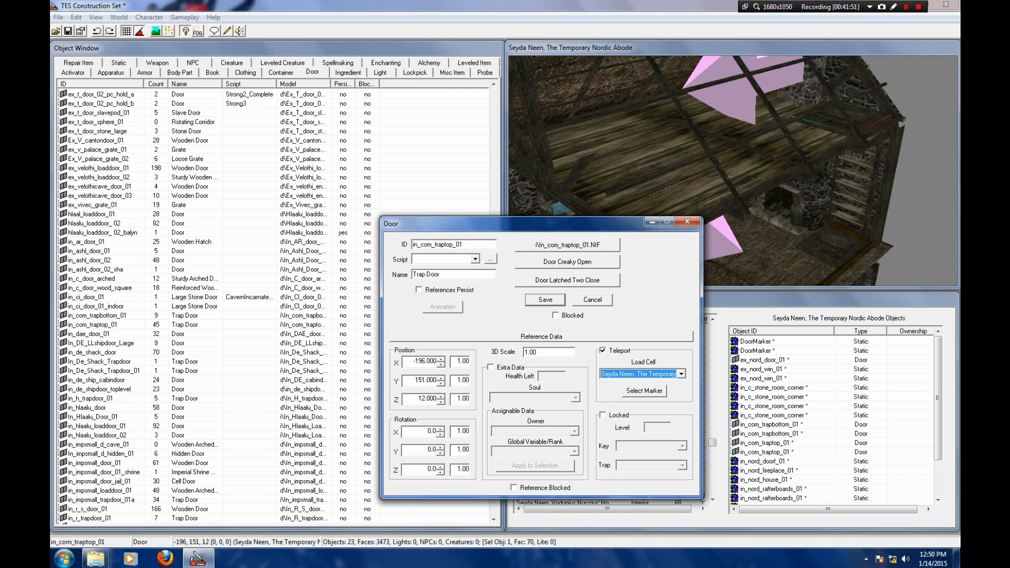
pyautogui.click(644, 391)
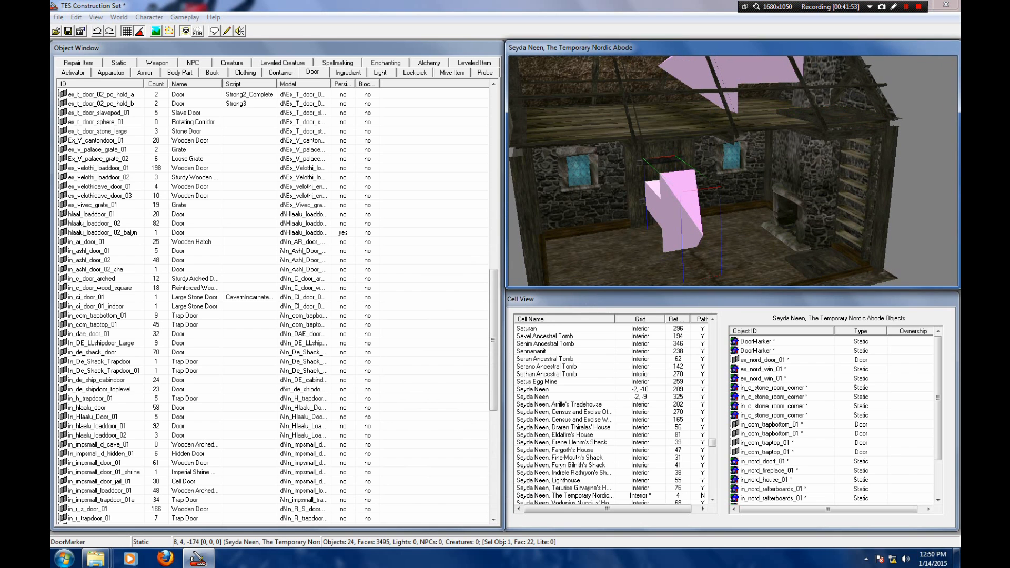
# Step: Pull the overlapping ground-floor door markers apart and check the reference data of the one at 8, 4, -174
pyautogui.moveTo(679, 210); pyautogui.dragTo(649, 213)
pyautogui.click(684, 206)
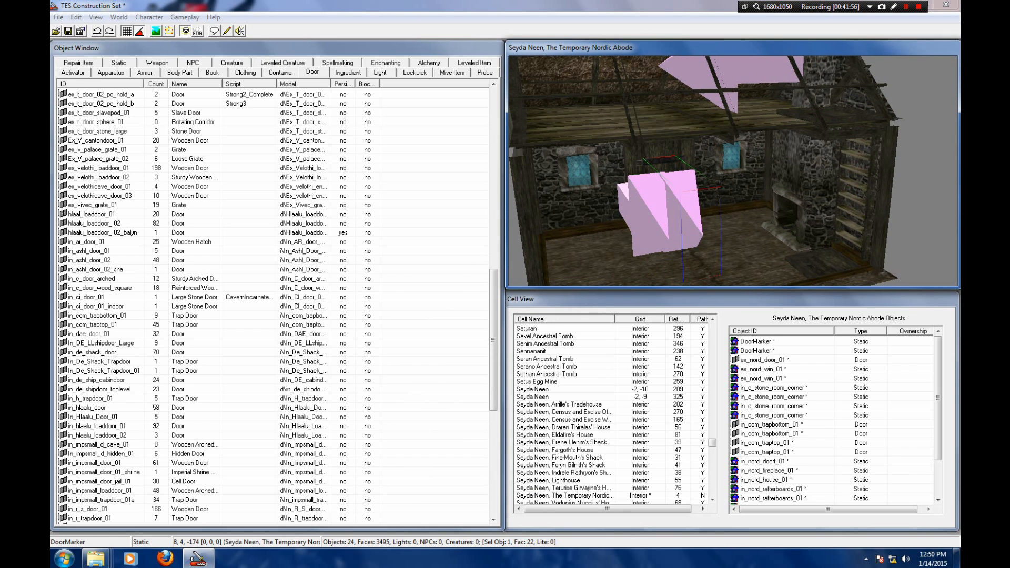
pyautogui.doubleClick(684, 205)
pyautogui.click(532, 301)
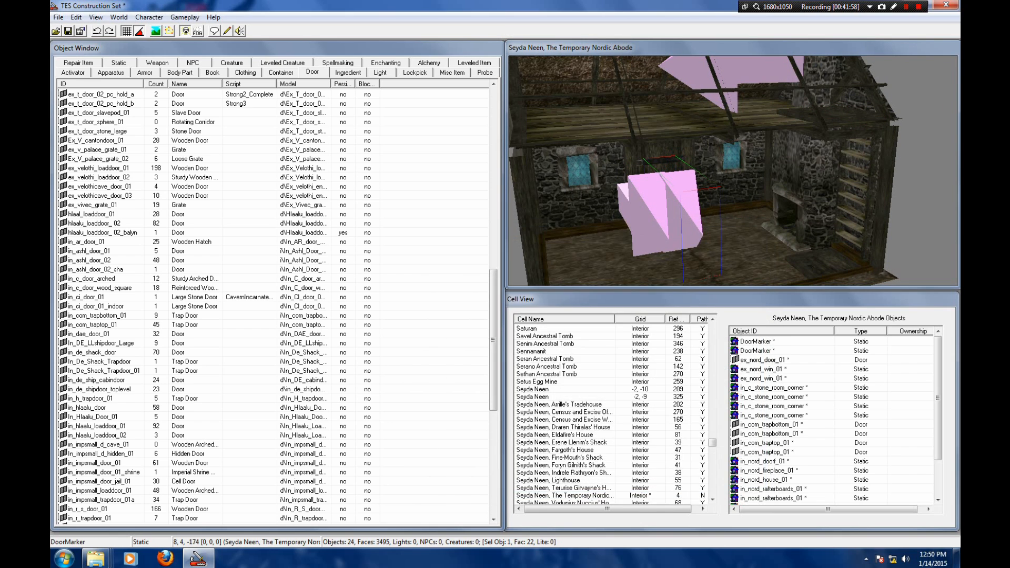
# Step: Move the loft trap door's marker beside the ground-floor ladder and rotate it to point away from the ladder
pyautogui.moveTo(673, 208); pyautogui.dragTo(743, 226)
pyautogui.moveTo(743, 226); pyautogui.dragTo(724, 211, button='middle')
pyautogui.moveTo(723, 210); pyautogui.dragTo(757, 210, button='right')
pyautogui.moveTo(757, 211); pyautogui.dragTo(784, 222)
pyautogui.keyDown('shift'); pyautogui.moveTo(783, 222); pyautogui.dragTo(860, 215, button='middle'); pyautogui.keyUp('shift')
pyautogui.moveTo(769, 210); pyautogui.dragTo(764, 211)
# Step: Turn on Teleport for the ground-floor trap door with load cell Seyda Neen, The Temporary Nordic Abode, and bring up its marker
pyautogui.keyDown('shift'); pyautogui.moveTo(764, 210); pyautogui.dragTo(741, 88, button='middle'); pyautogui.keyUp('shift')
pyautogui.doubleClick(796, 135)
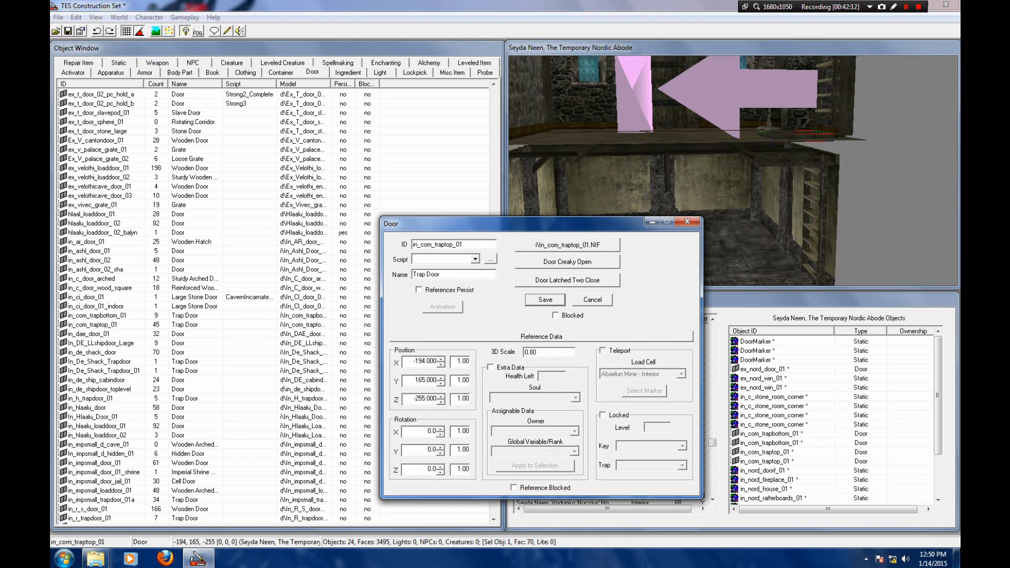
pyautogui.click(681, 374)
pyautogui.moveTo(726, 394); pyautogui.dragTo(726, 425)
pyautogui.scroll(-2, 660, 427)
pyautogui.scroll(8, 660, 416)
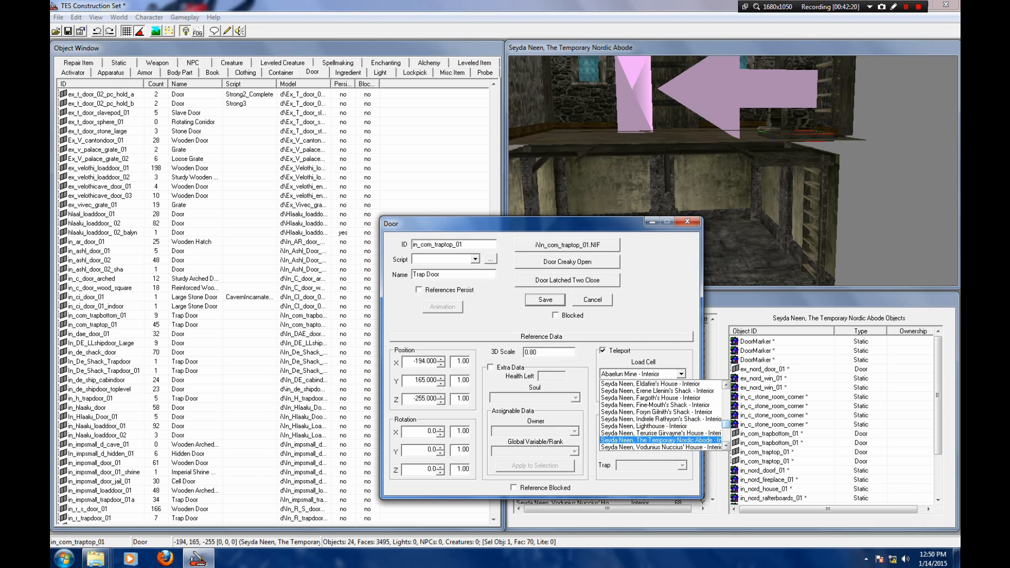
pyautogui.click(660, 440)
pyautogui.click(593, 300)
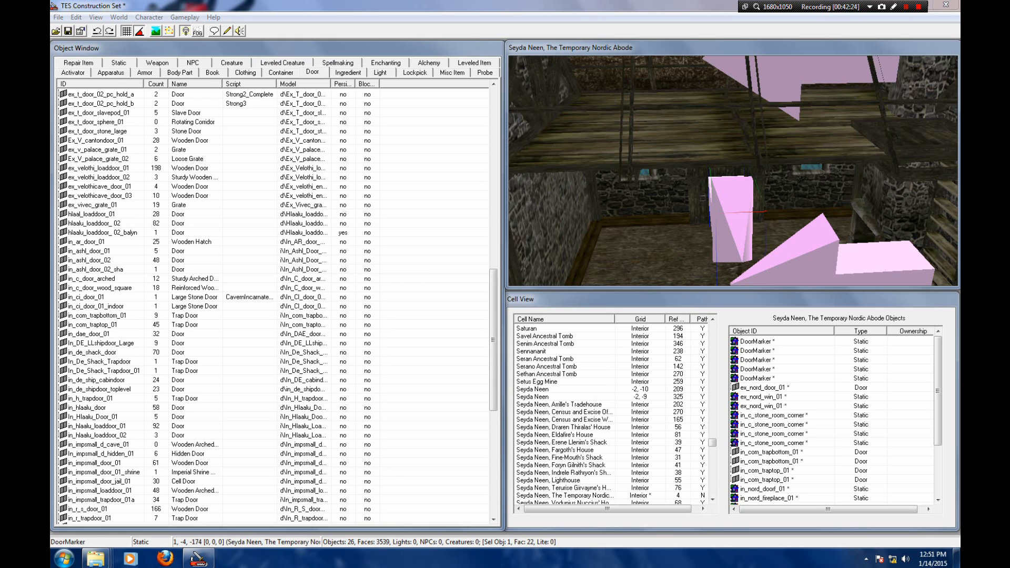
# Step: Look over the free ground-floor corner and browse the activator objects for a bed
pyautogui.moveTo(779, 221); pyautogui.dragTo(729, 157, button='middle')
pyautogui.scroll(-4, 729, 168)
pyautogui.moveTo(729, 211)
pyautogui.mouseDown(button='middle')
pyautogui.moveTo(800, 121)
pyautogui.moveTo(823, 111)
pyautogui.mouseUp(button='middle')
pyautogui.moveTo(779, 153)
pyautogui.keyDown('shift'); pyautogui.mouseDown(button='middle')
pyautogui.moveTo(753, 147)
pyautogui.moveTo(754, 210)
pyautogui.moveTo(734, 211)
pyautogui.mouseUp(button='middle'); pyautogui.keyUp('shift')
pyautogui.scroll(4, 753, 211)
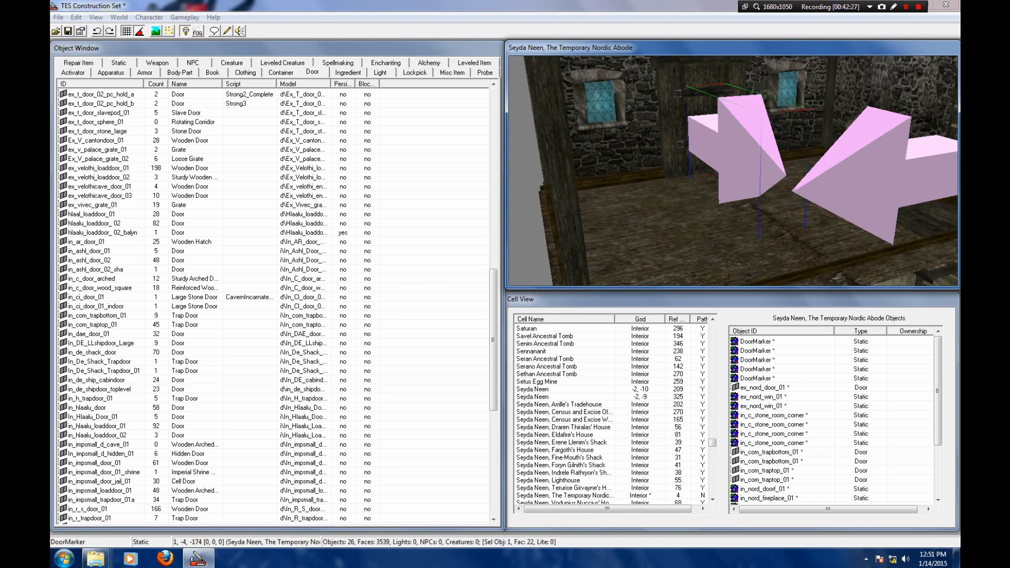
pyautogui.moveTo(763, 163)
pyautogui.mouseDown(button='middle')
pyautogui.moveTo(697, 199)
pyautogui.moveTo(847, 115)
pyautogui.moveTo(831, 174)
pyautogui.mouseUp(button='middle')
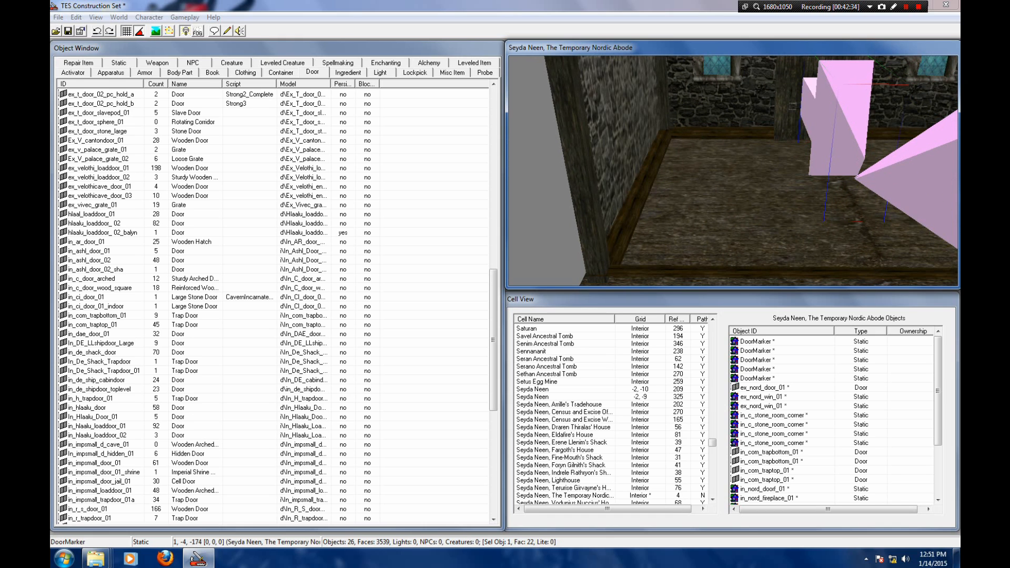
pyautogui.click(73, 73)
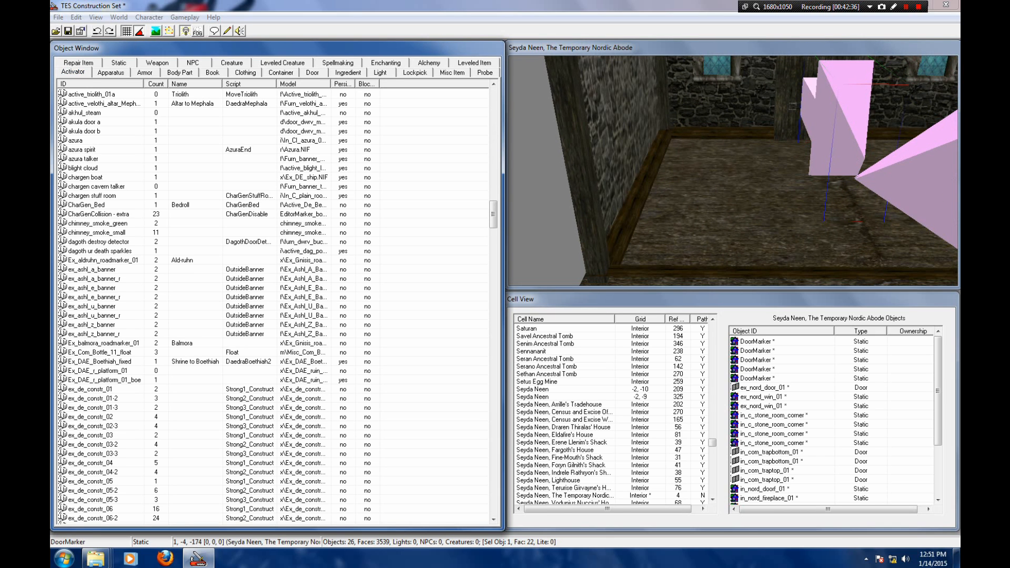
pyautogui.moveTo(493, 215); pyautogui.dragTo(493, 144)
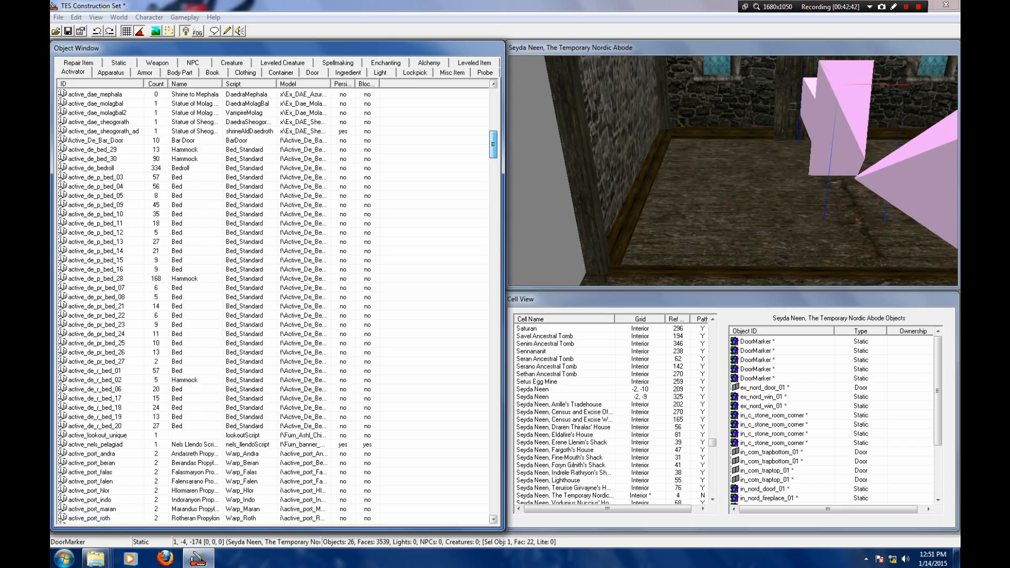
pyautogui.click(95, 223)
pyautogui.scroll(4, 95, 223)
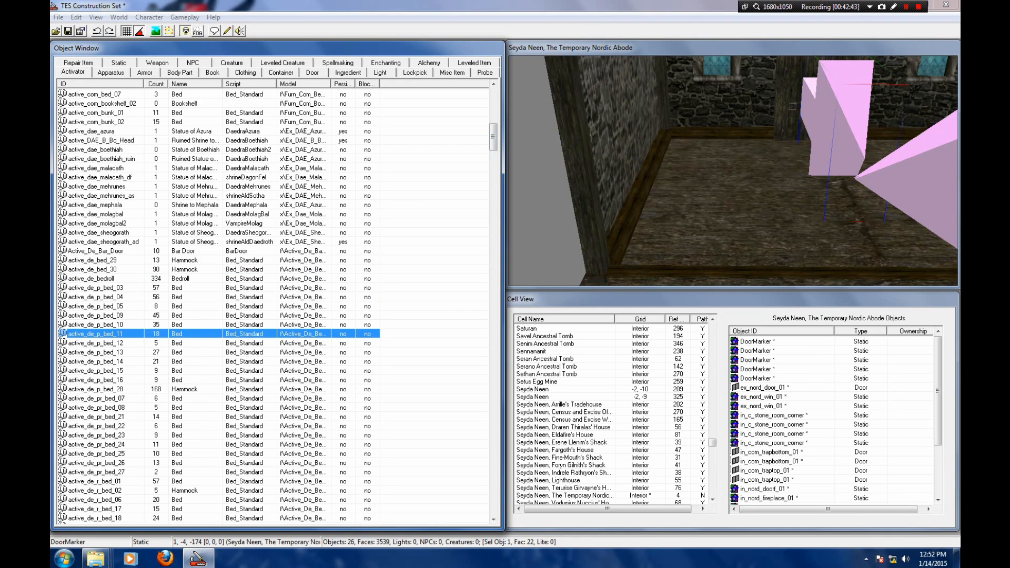
pyautogui.scroll(-3, 276, 305)
pyautogui.scroll(-1, 276, 306)
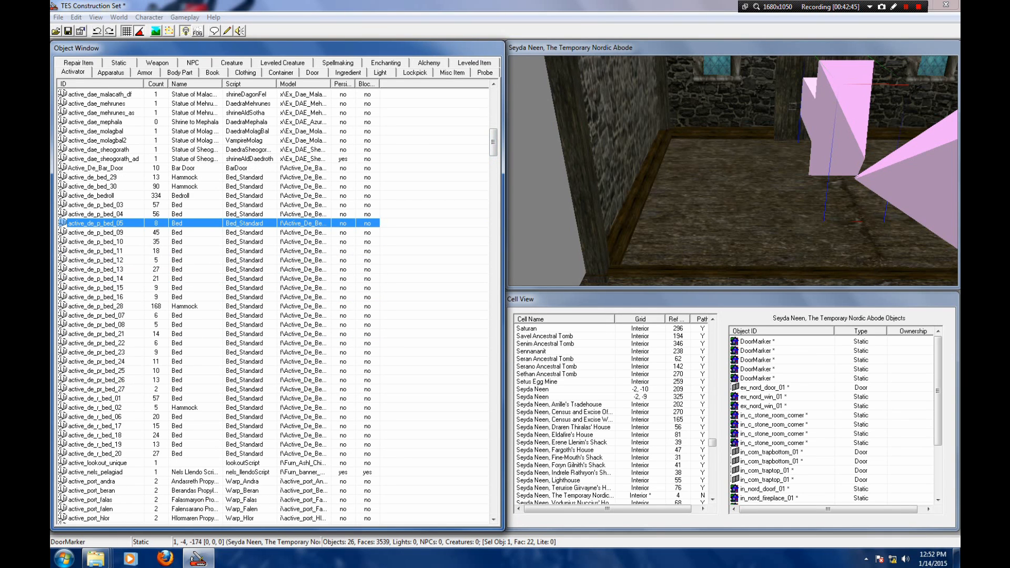
pyautogui.scroll(12, 276, 305)
# Step: Place bed active_com_bed_04 on the ground floor at about 103, 111, -222, and undo an attempted drop of the bed
pyautogui.click(105, 287)
pyautogui.click(836, 131)
pyautogui.scroll(-4, 836, 132)
pyautogui.moveTo(821, 153); pyautogui.dragTo(792, 160, button='middle')
pyautogui.click(105, 288)
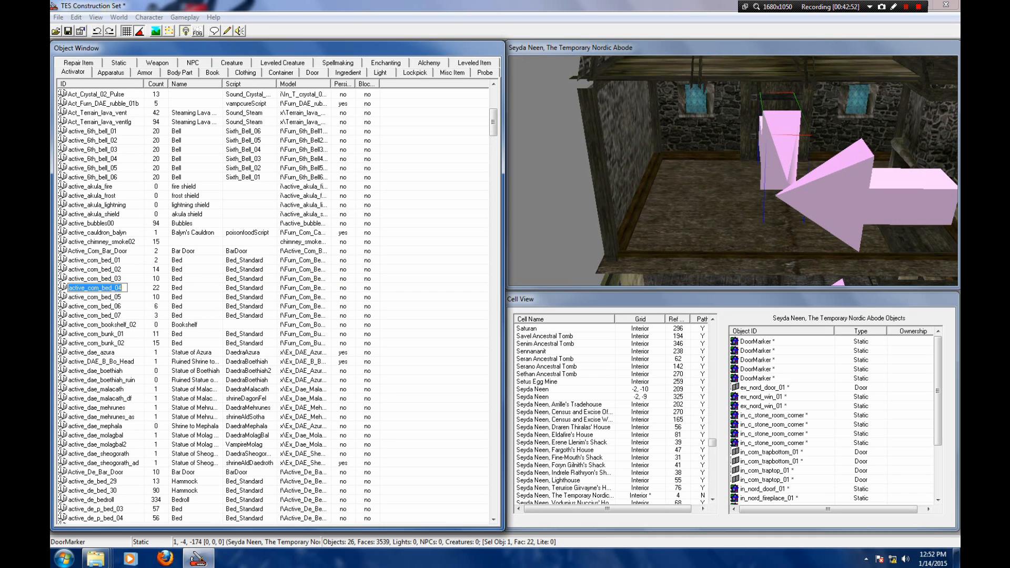
pyautogui.press('Escape')
pyautogui.moveTo(106, 288); pyautogui.dragTo(707, 176)
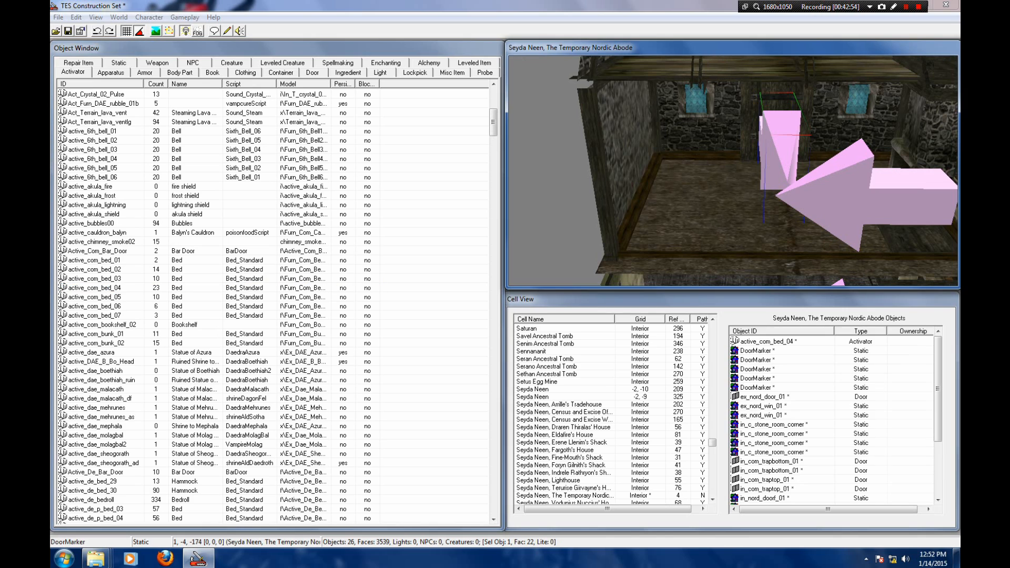
pyautogui.moveTo(707, 176)
pyautogui.mouseDown(button='right')
pyautogui.moveTo(729, 176)
pyautogui.moveTo(707, 177)
pyautogui.mouseUp(button='right')
pyautogui.moveTo(708, 177); pyautogui.dragTo(718, 209)
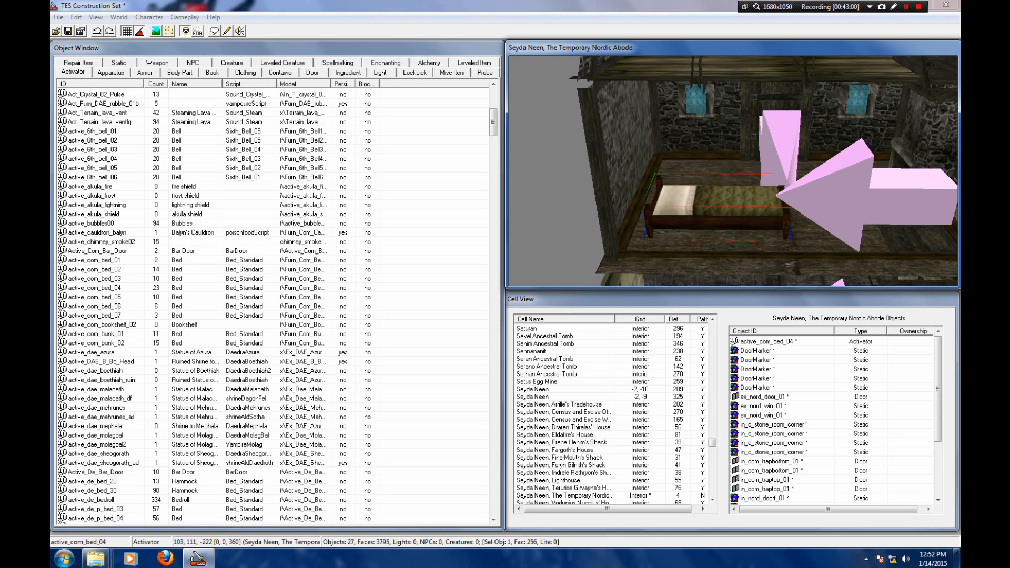
pyautogui.press('f')
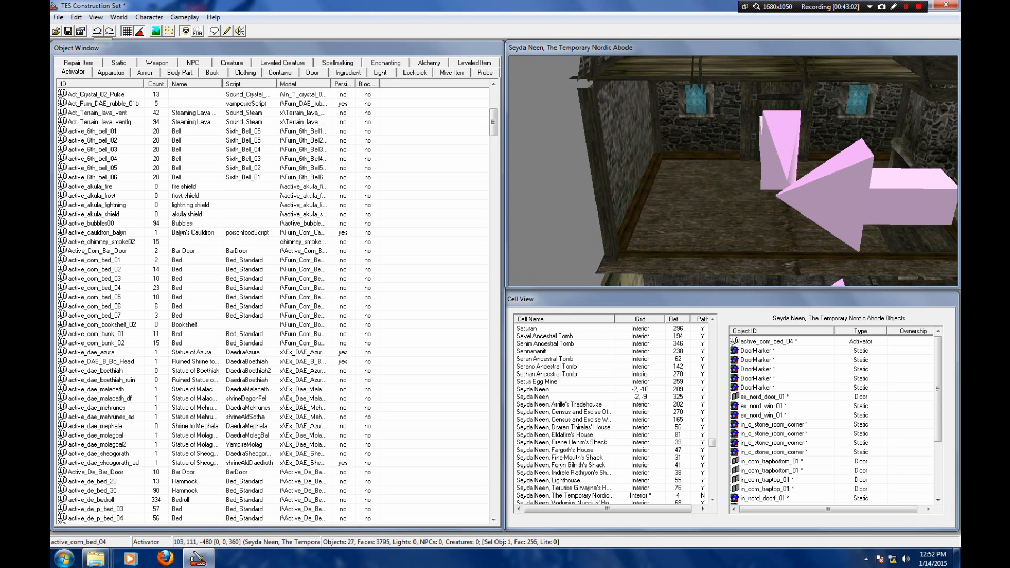
pyautogui.click(97, 30)
# Step: Move the bed into the ground-floor corner with its headboard against the wall, at about 118, 153, -223
pyautogui.scroll(3, 721, 202)
pyautogui.keyDown('shift'); pyautogui.moveTo(721, 202); pyautogui.dragTo(779, 211, button='middle'); pyautogui.keyUp('shift')
pyautogui.moveTo(831, 221); pyautogui.dragTo(741, 187)
pyautogui.click(735, 135)
pyautogui.scroll(3, 734, 171)
pyautogui.moveTo(734, 171); pyautogui.dragTo(748, 202, button='middle')
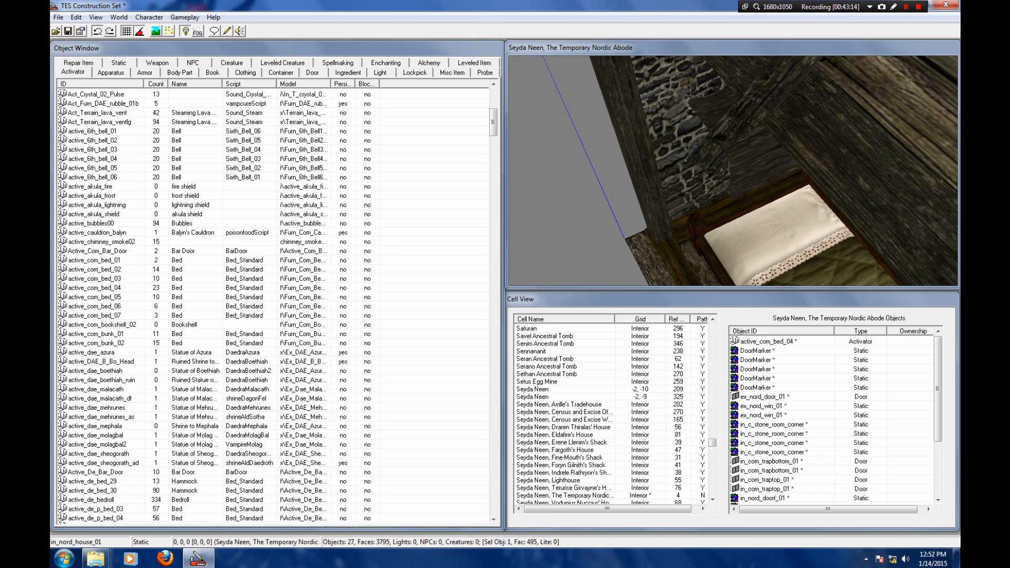
pyautogui.moveTo(750, 213); pyautogui.dragTo(816, 214)
pyautogui.scroll(2, 816, 214)
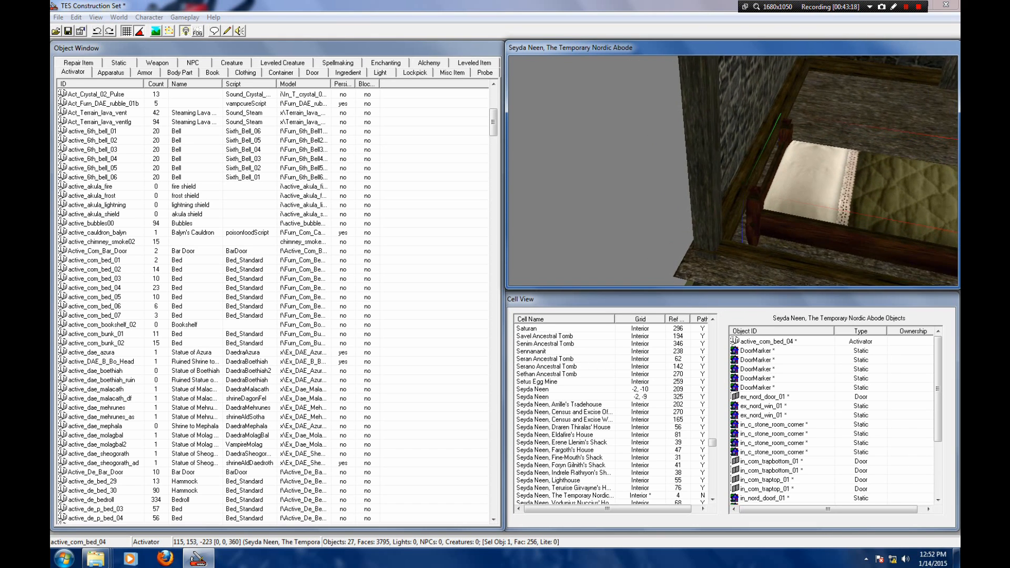
pyautogui.keyDown('shift'); pyautogui.moveTo(737, 174); pyautogui.dragTo(842, 176, button='middle'); pyautogui.keyUp('shift')
pyautogui.press('shift')
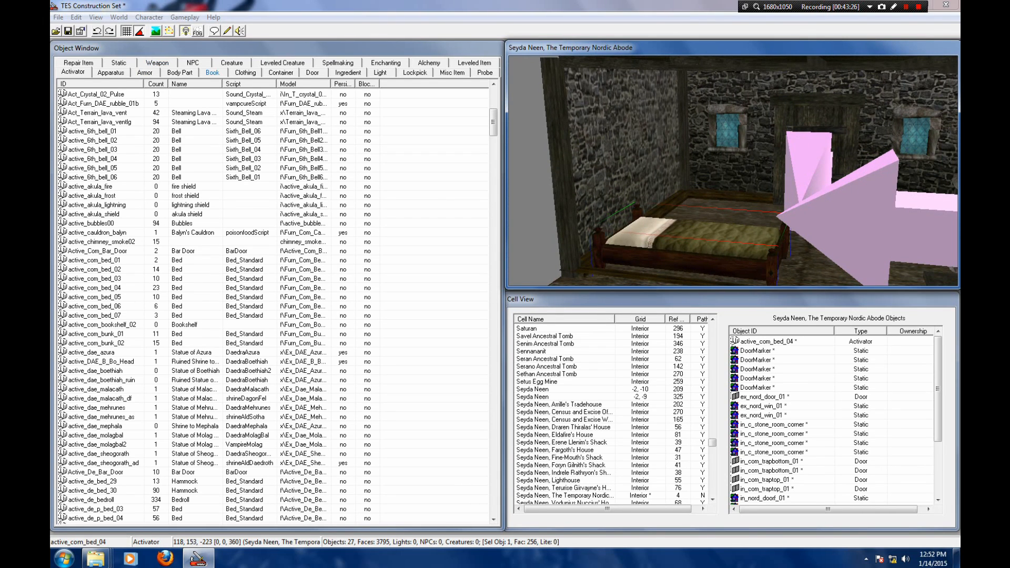
# Step: Place the static furn_com_tapestry_03 near the wall beyond the bed, rotated 270 degrees, at about 213, -51, -62
pyautogui.click(119, 63)
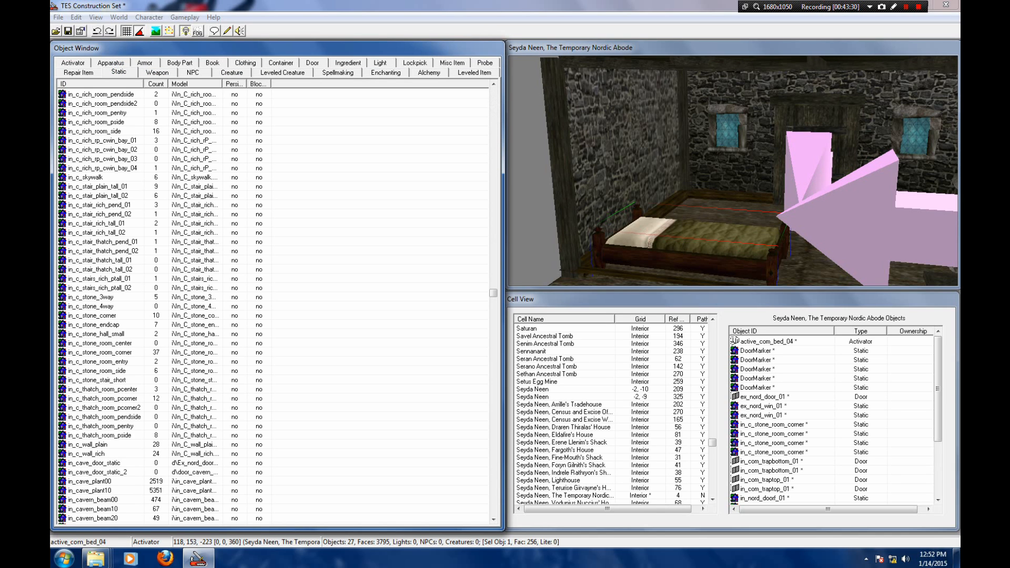
pyautogui.moveTo(493, 294); pyautogui.dragTo(493, 223)
pyautogui.click(98, 298)
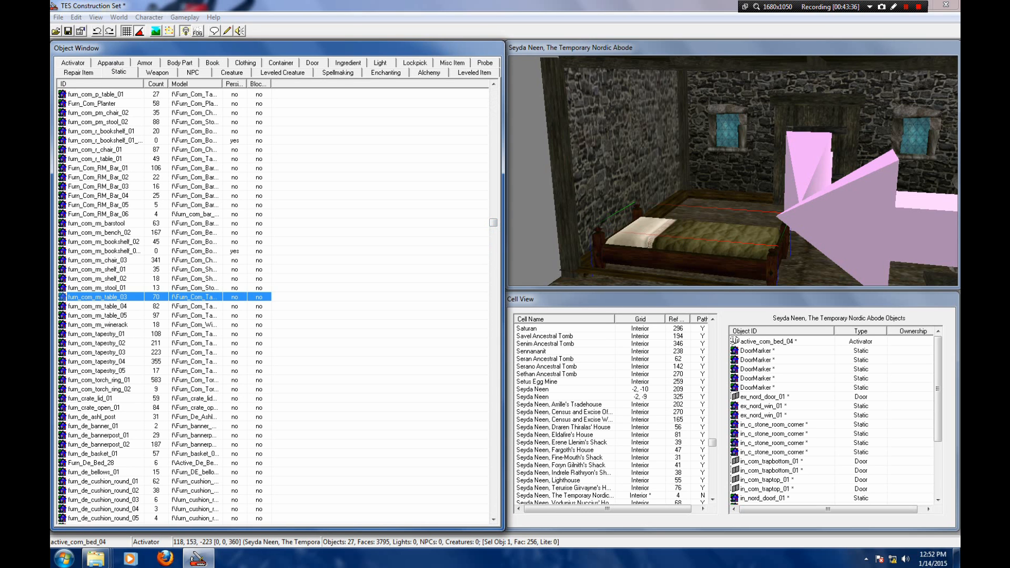
pyautogui.scroll(-1, 97, 311)
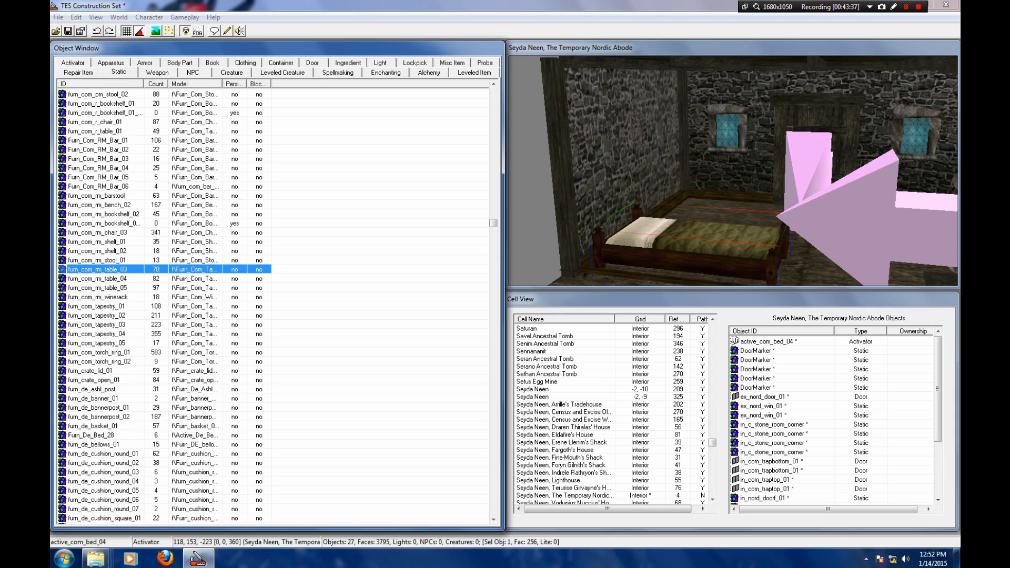
pyautogui.click(98, 325)
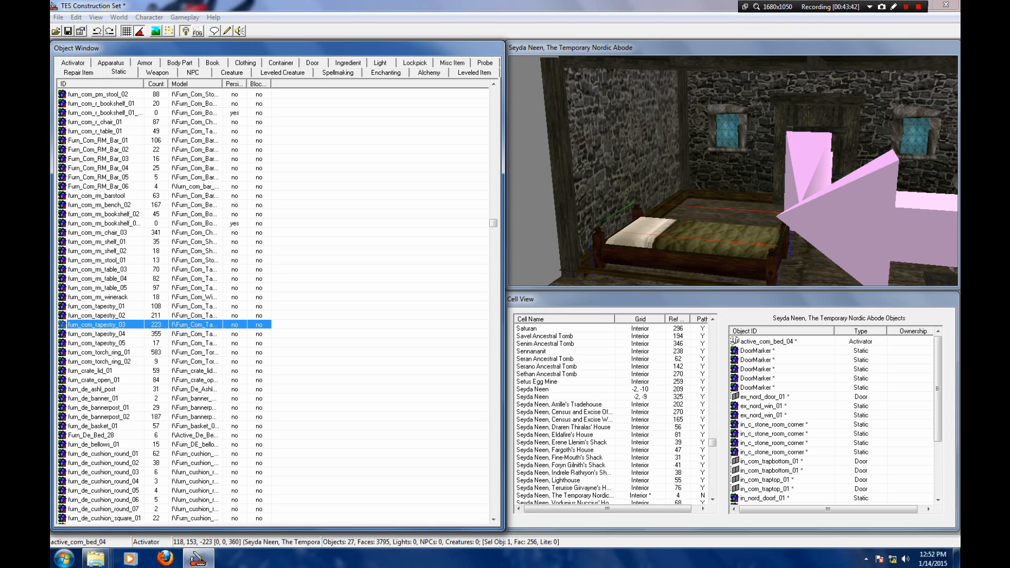
pyautogui.moveTo(98, 325); pyautogui.dragTo(748, 195)
pyautogui.moveTo(747, 184); pyautogui.dragTo(774, 184, button='right')
pyautogui.moveTo(745, 174); pyautogui.dragTo(683, 159)
pyautogui.keyDown('shift'); pyautogui.moveTo(683, 160); pyautogui.dragTo(940, 171, button='middle'); pyautogui.keyUp('shift')
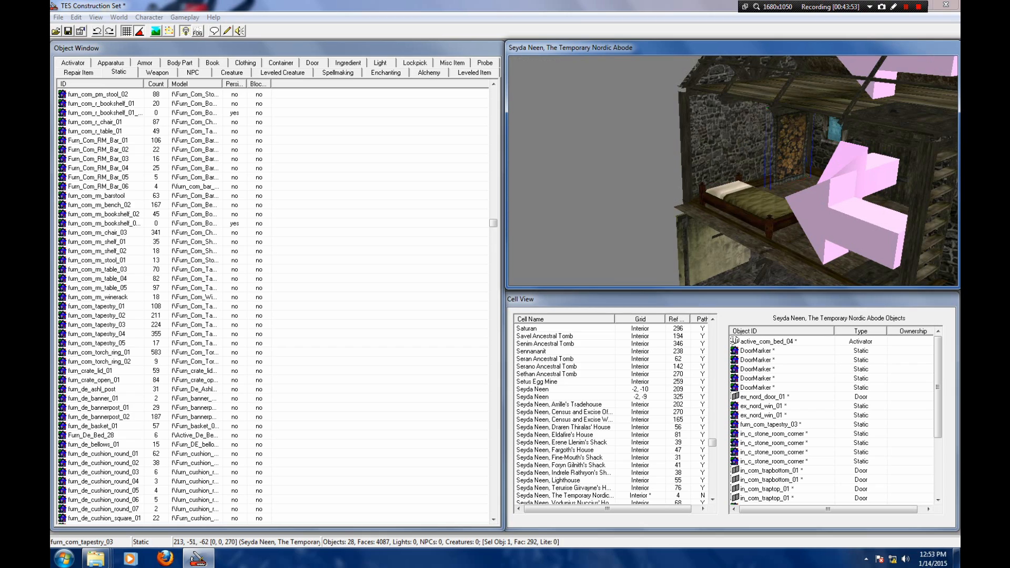
# Step: Move the tapestry flush against the stone wall so its rod brackets meet the stones, at about 243, -73, -58
pyautogui.scroll(10, 733, 171)
pyautogui.keyDown('shift'); pyautogui.moveTo(734, 170); pyautogui.dragTo(737, 197, button='middle'); pyautogui.keyUp('shift')
pyautogui.moveTo(736, 197); pyautogui.dragTo(729, 205)
pyautogui.keyDown('shift'); pyautogui.moveTo(729, 205); pyautogui.dragTo(737, 208, button='middle'); pyautogui.keyUp('shift')
pyautogui.scroll(3, 733, 171)
pyautogui.moveTo(733, 171)
pyautogui.keyDown('shift'); pyautogui.mouseDown(button='middle')
pyautogui.moveTo(734, 200)
pyautogui.moveTo(733, 174)
pyautogui.mouseUp(button='middle'); pyautogui.keyUp('shift')
pyautogui.moveTo(734, 181); pyautogui.dragTo(737, 161)
pyautogui.keyDown('shift'); pyautogui.moveTo(733, 170); pyautogui.dragTo(733, 129, button='middle'); pyautogui.keyUp('shift')
pyautogui.press('d')
pyautogui.moveTo(733, 231); pyautogui.dragTo(863, 121, button='middle')
pyautogui.click(789, 126)
pyautogui.keyDown('shift'); pyautogui.moveTo(733, 170); pyautogui.dragTo(826, 111, button='middle'); pyautogui.keyUp('shift')
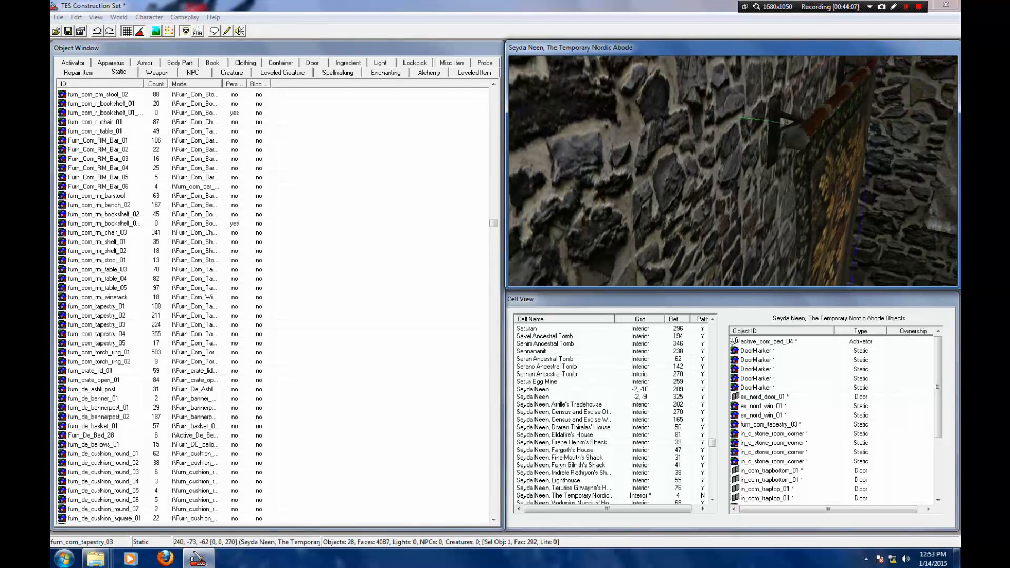
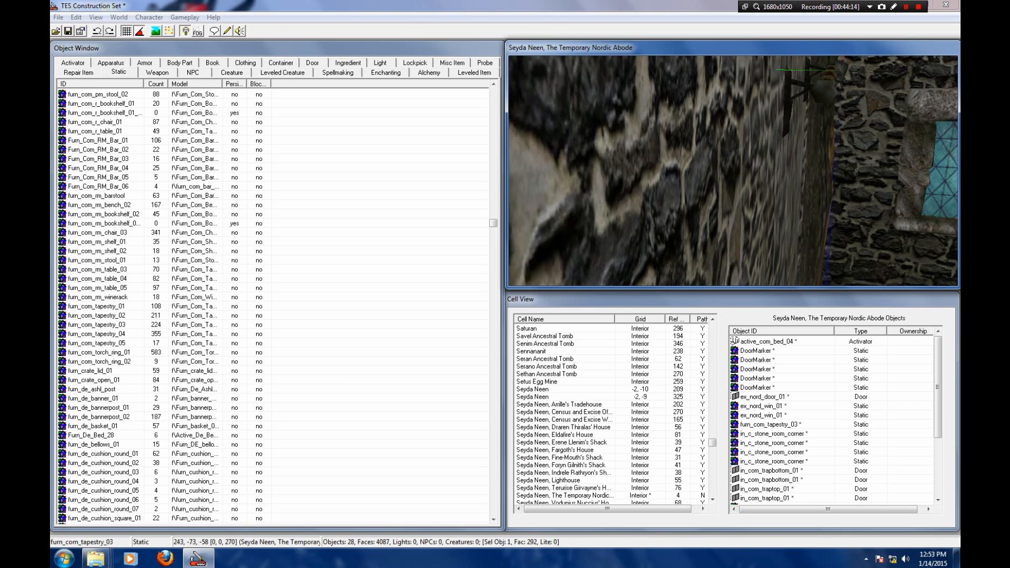
# Step: Raise the tapestry on the wall to a height of about -46
pyautogui.keyDown('shift'); pyautogui.moveTo(827, 111); pyautogui.dragTo(797, 163, button='middle'); pyautogui.keyUp('shift')
pyautogui.moveTo(797, 163); pyautogui.dragTo(797, 155)
pyautogui.moveTo(797, 155)
pyautogui.keyDown('shift'); pyautogui.mouseDown(button='middle')
pyautogui.moveTo(790, 142)
pyautogui.moveTo(805, 134)
pyautogui.moveTo(800, 124)
pyautogui.moveTo(847, 126)
pyautogui.moveTo(805, 150)
pyautogui.moveTo(821, 153)
pyautogui.mouseUp(button='middle'); pyautogui.keyUp('shift')
pyautogui.scroll(-3, 847, 126)
# Step: Copy the tapestry, paste it in place, and slide the duplicate along the same wall toward the bed
pyautogui.click(77, 18)
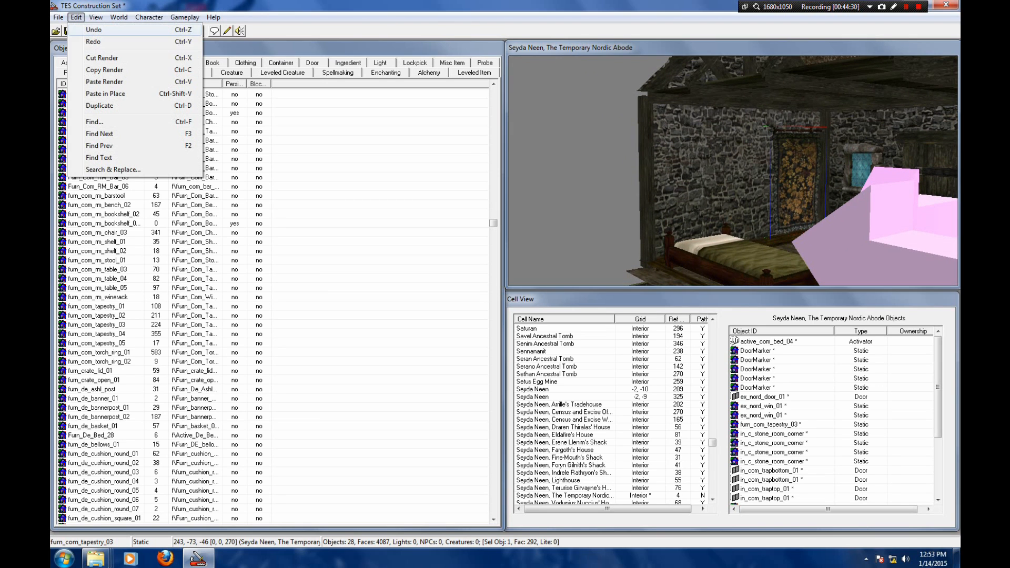
pyautogui.click(104, 70)
pyautogui.click(76, 17)
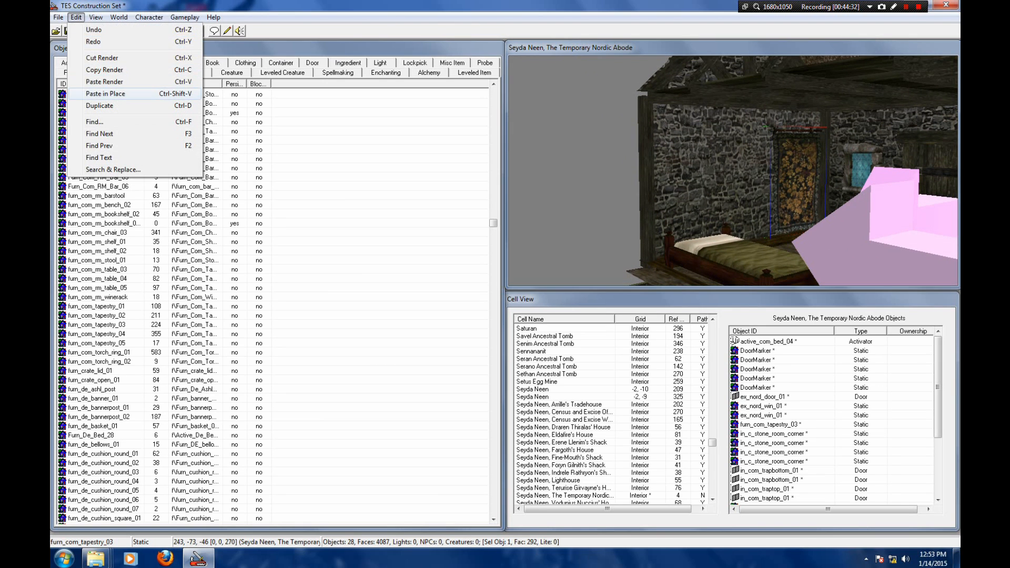
pyautogui.click(105, 93)
pyautogui.moveTo(799, 171)
pyautogui.mouseDown(button='middle')
pyautogui.moveTo(805, 163)
pyautogui.moveTo(742, 167)
pyautogui.moveTo(789, 167)
pyautogui.mouseUp(button='middle')
pyautogui.moveTo(857, 177); pyautogui.dragTo(825, 181)
pyautogui.press('d')
# Step: Shift the duplicate tapestry farther along the wall behind the bed's headboard, to about 243, 142, -46
pyautogui.click(753, 170)
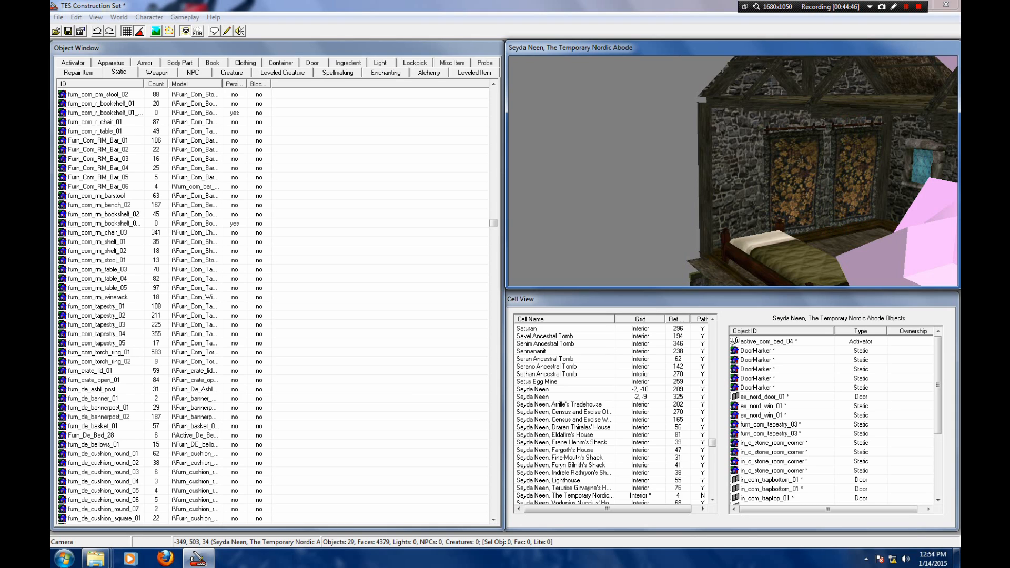
pyautogui.click(800, 179)
pyautogui.moveTo(800, 179); pyautogui.dragTo(771, 179)
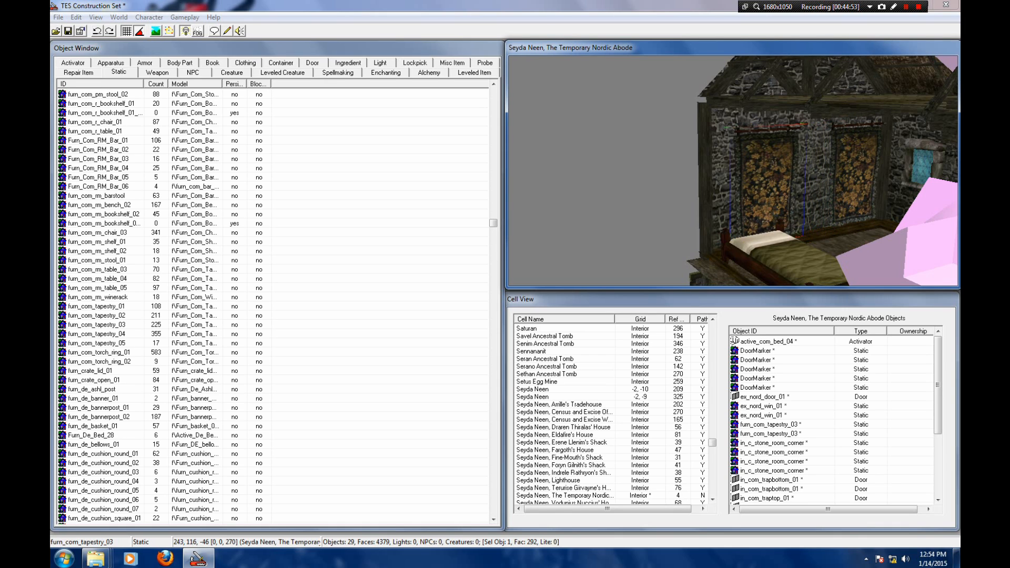
pyautogui.keyDown('shift'); pyautogui.moveTo(771, 179); pyautogui.dragTo(731, 176, button='middle'); pyautogui.keyUp('shift')
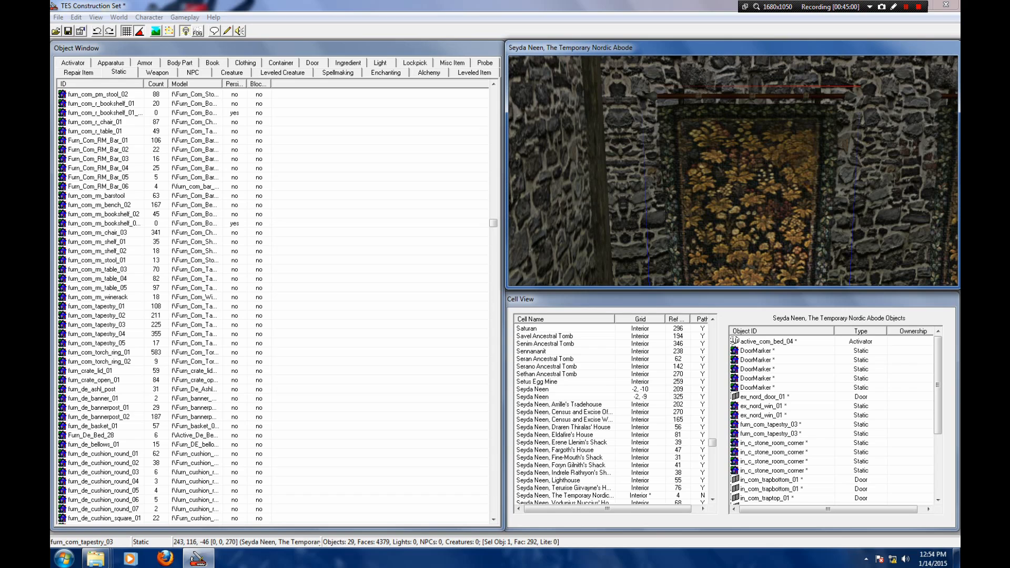
pyautogui.moveTo(750, 182); pyautogui.dragTo(712, 182)
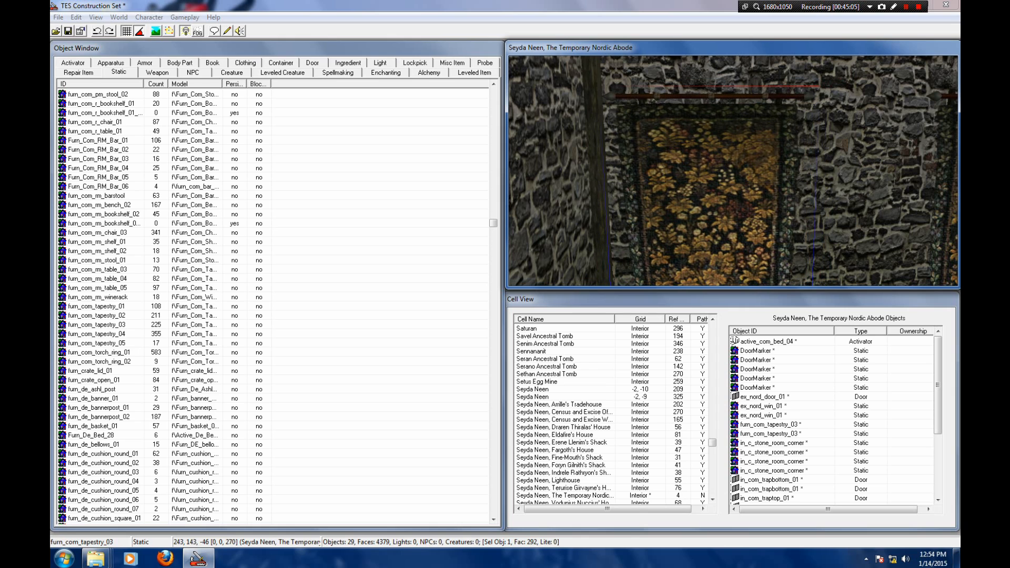
pyautogui.moveTo(712, 182)
pyautogui.keyDown('shift'); pyautogui.mouseDown(button='middle')
pyautogui.moveTo(689, 181)
pyautogui.moveTo(736, 181)
pyautogui.moveTo(718, 182)
pyautogui.mouseUp(button='middle'); pyautogui.keyUp('shift')
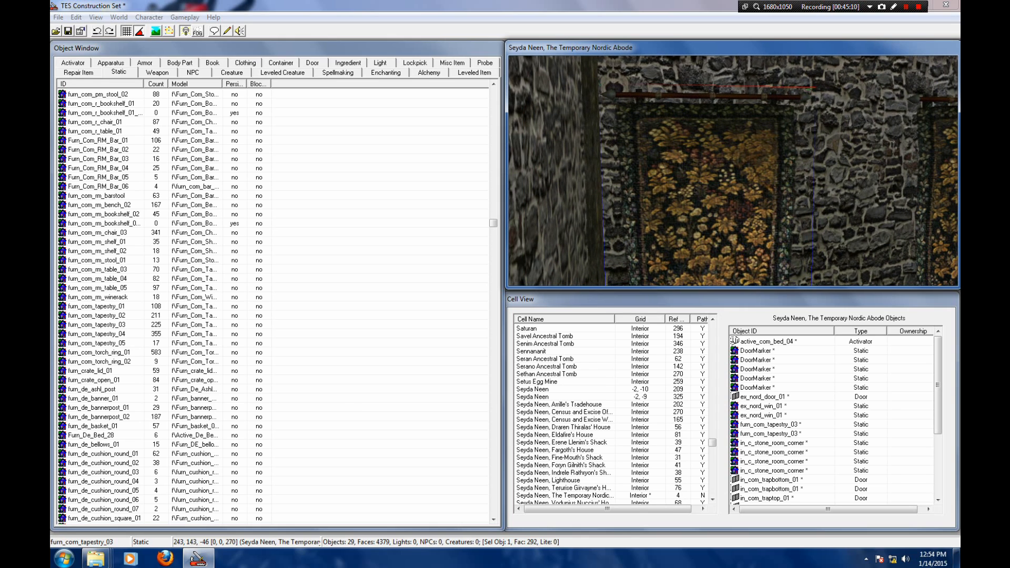
pyautogui.scroll(-3, 718, 182)
pyautogui.keyDown('shift'); pyautogui.moveTo(719, 182); pyautogui.dragTo(747, 228, button='middle'); pyautogui.keyUp('shift')
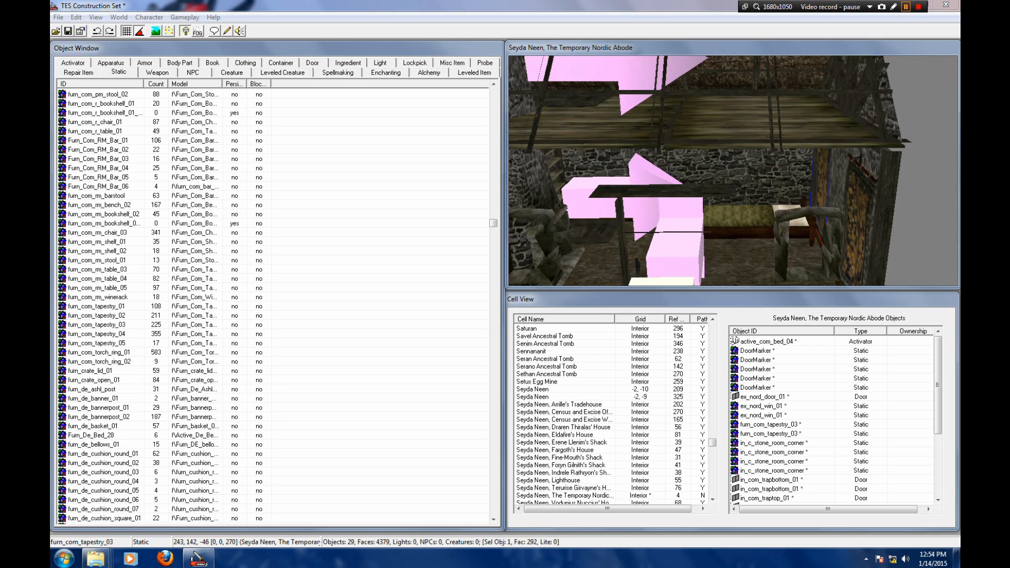
# Step: Save the plugin as The Temporary Nordic Abode in the Data Files folder
pyautogui.keyDown('shift'); pyautogui.moveTo(737, 174); pyautogui.dragTo(942, 198, button='middle'); pyautogui.keyUp('shift')
pyautogui.scroll(-3, 734, 171)
pyautogui.press('d')
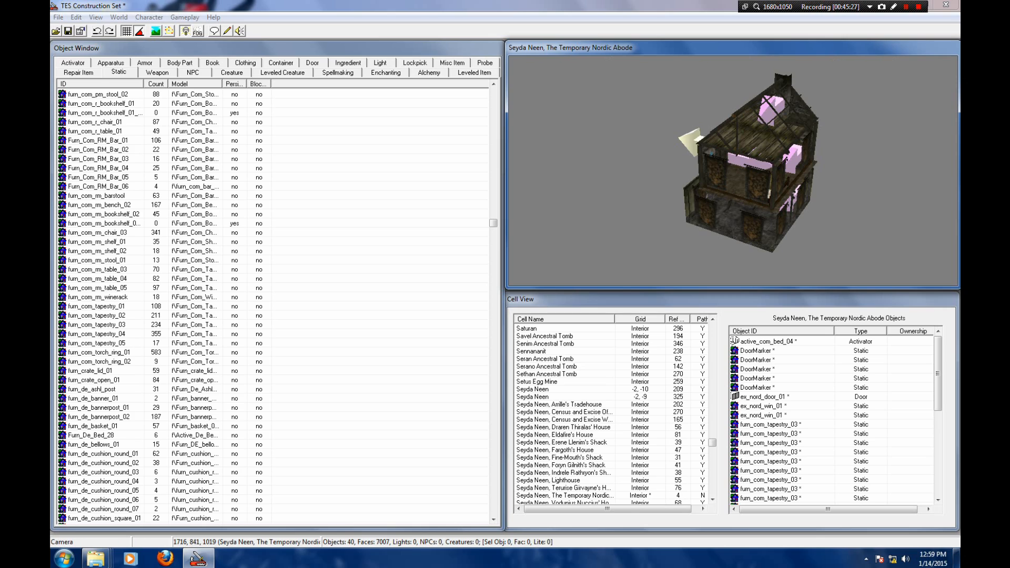
pyautogui.hotkey('alt', 'f')
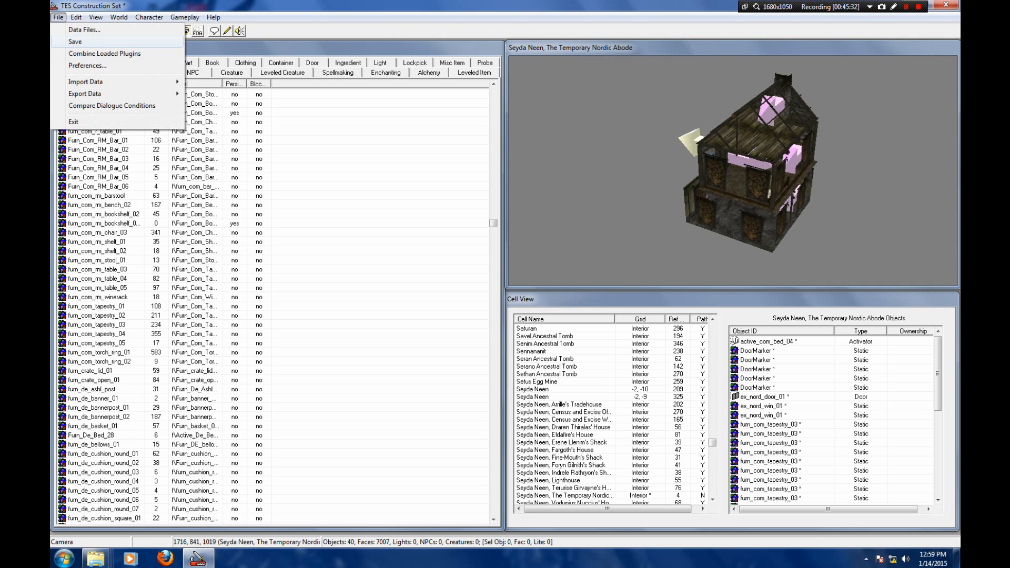
pyautogui.press('Return')
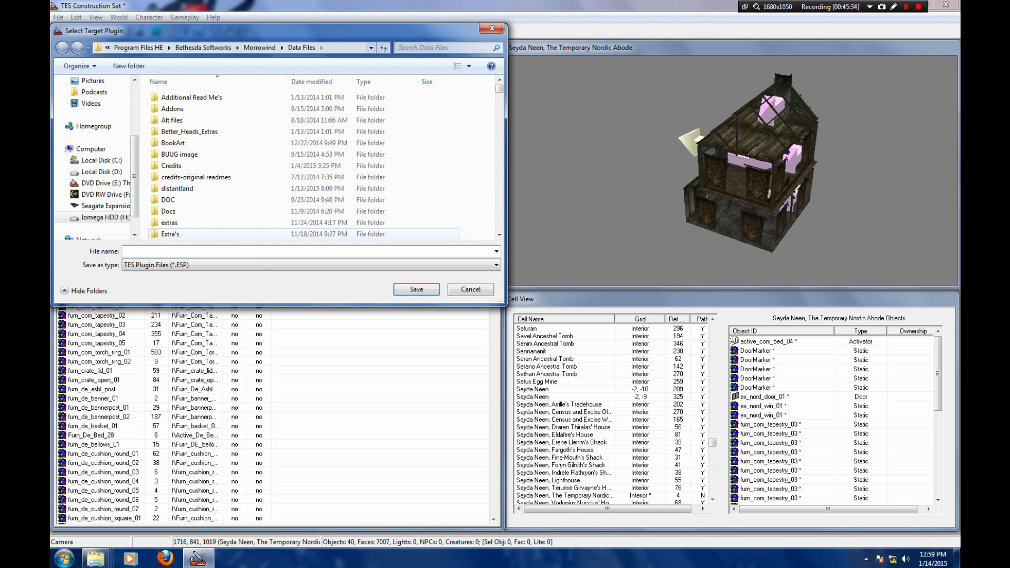
pyautogui.write('Th')
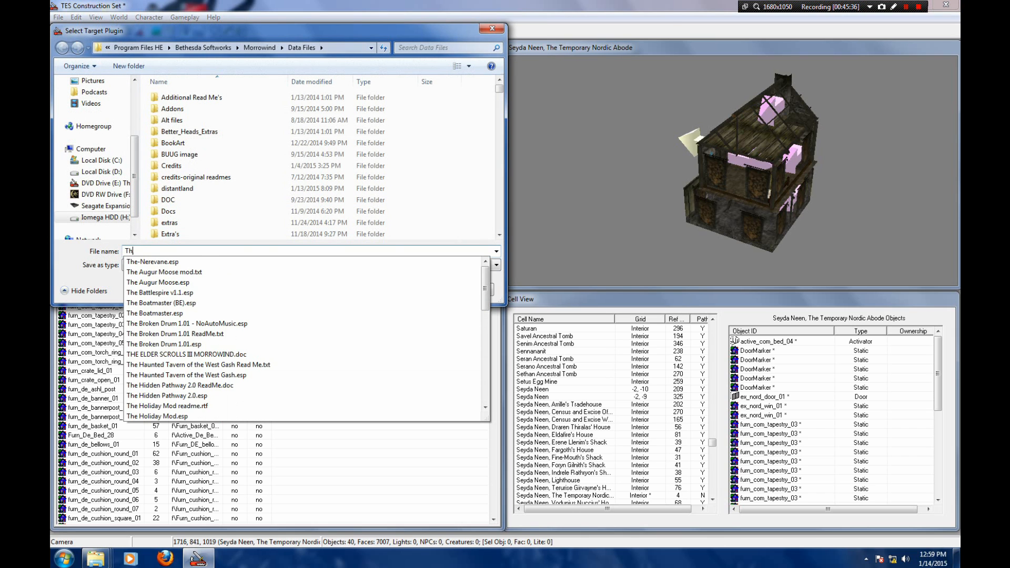
pyautogui.write('e Temporary ')
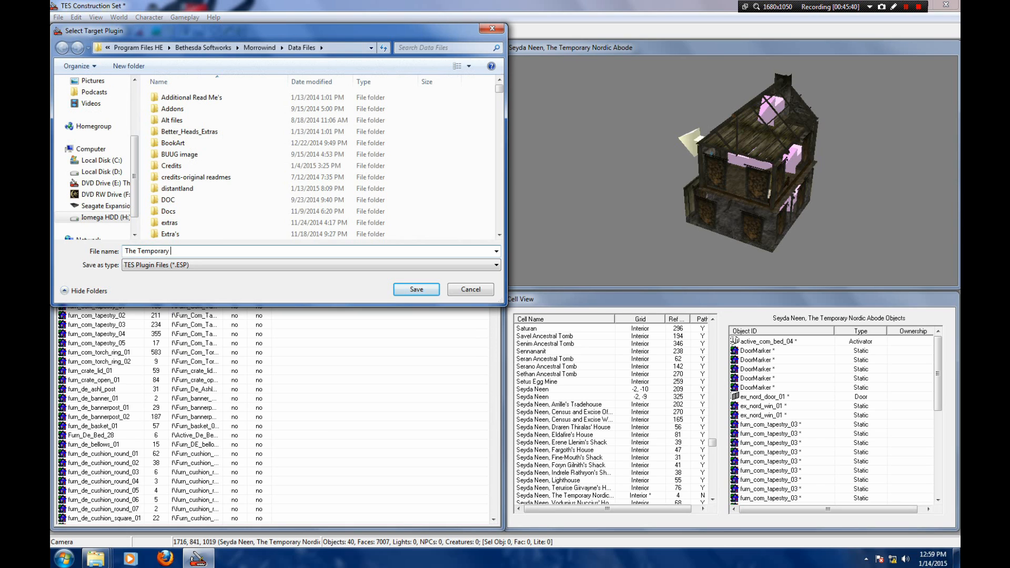
pyautogui.write('Nordic Abode')
pyautogui.press('Return')
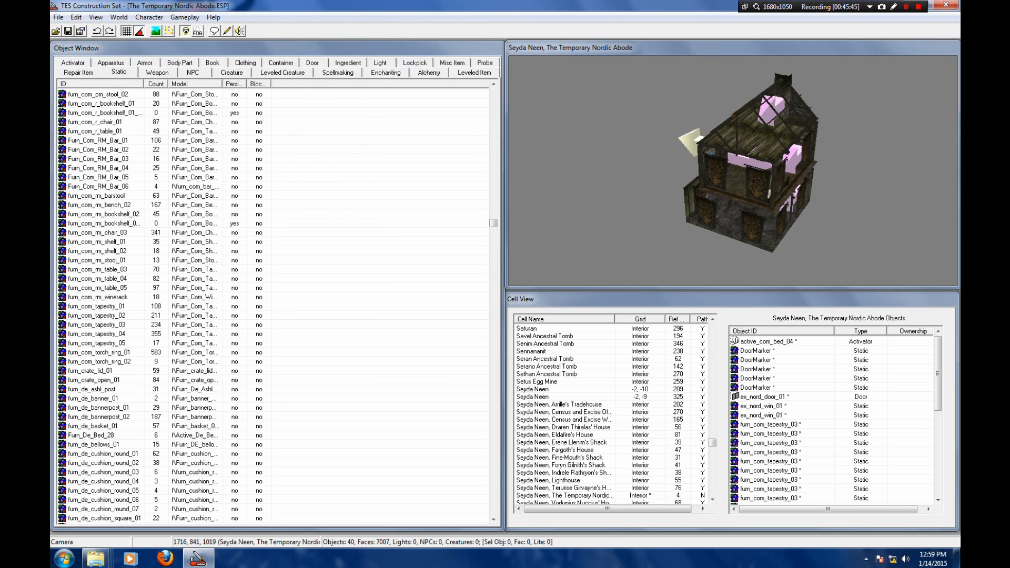
pyautogui.scroll(10, 733, 171)
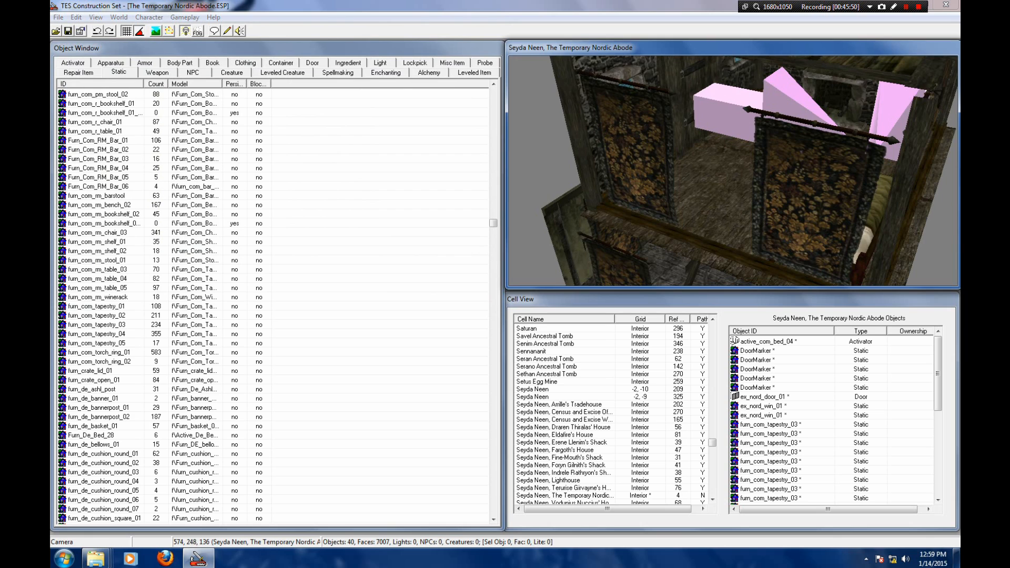
# Step: Examine the lower room around its door marker and the corner below the window
pyautogui.moveTo(758, 171); pyautogui.dragTo(676, 198, button='middle')
pyautogui.click(707, 131)
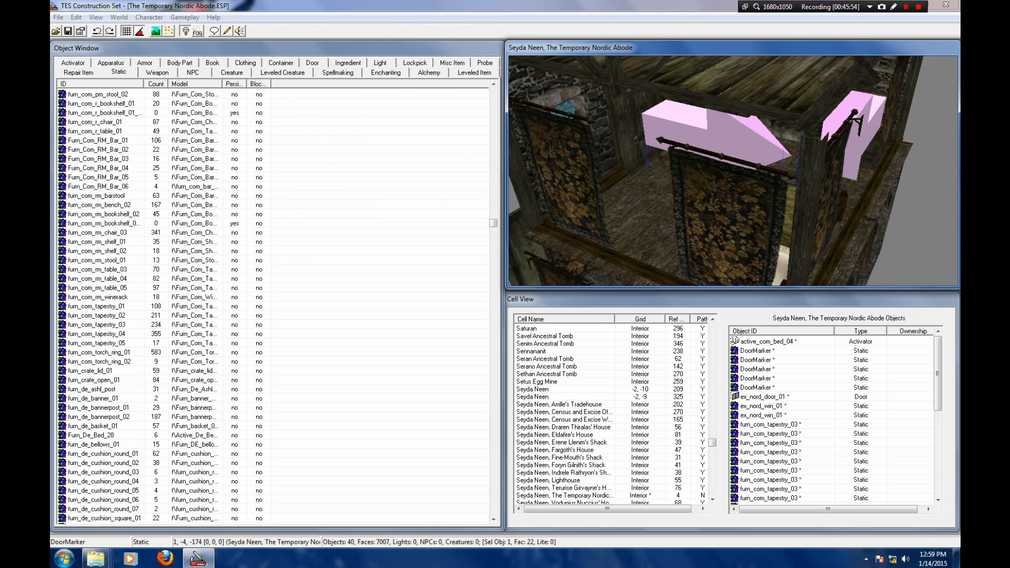
pyautogui.scroll(-3, 707, 132)
pyautogui.moveTo(708, 132)
pyautogui.keyDown('shift'); pyautogui.mouseDown(button='middle')
pyautogui.moveTo(632, 134)
pyautogui.moveTo(689, 158)
pyautogui.moveTo(694, 137)
pyautogui.mouseUp(button='middle'); pyautogui.keyUp('shift')
pyautogui.scroll(5, 733, 171)
pyautogui.moveTo(733, 171)
pyautogui.keyDown('shift'); pyautogui.mouseDown(button='middle')
pyautogui.moveTo(734, 134)
pyautogui.moveTo(631, 150)
pyautogui.mouseUp(button='middle'); pyautogui.keyUp('shift')
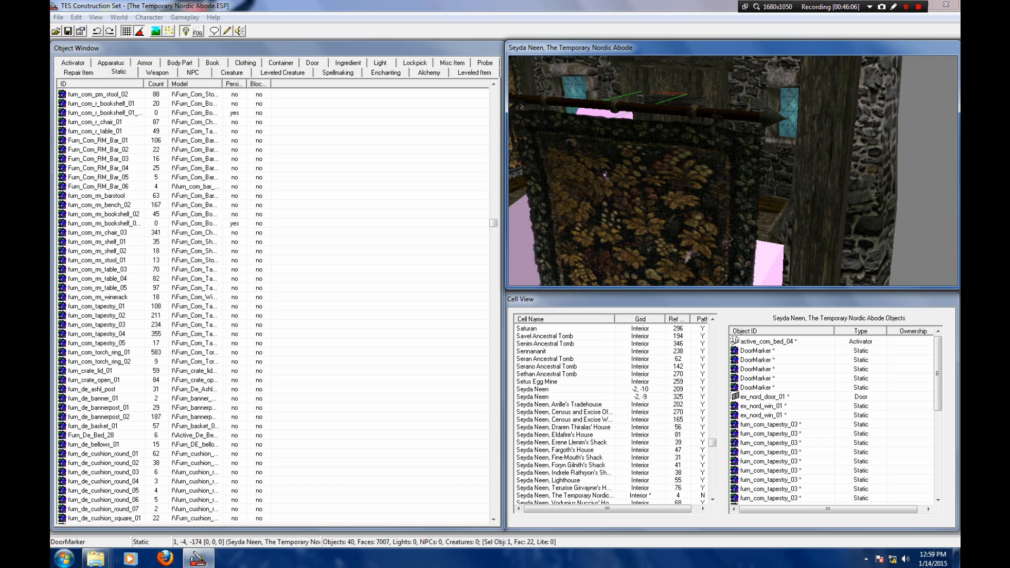
pyautogui.moveTo(733, 171)
pyautogui.keyDown('shift'); pyautogui.mouseDown(button='middle')
pyautogui.moveTo(721, 169)
pyautogui.moveTo(742, 176)
pyautogui.moveTo(737, 166)
pyautogui.moveTo(642, 158)
pyautogui.moveTo(634, 181)
pyautogui.moveTo(661, 173)
pyautogui.moveTo(661, 138)
pyautogui.mouseUp(button='middle'); pyautogui.keyUp('shift')
pyautogui.scroll(4, 733, 171)
pyautogui.scroll(-3, 733, 171)
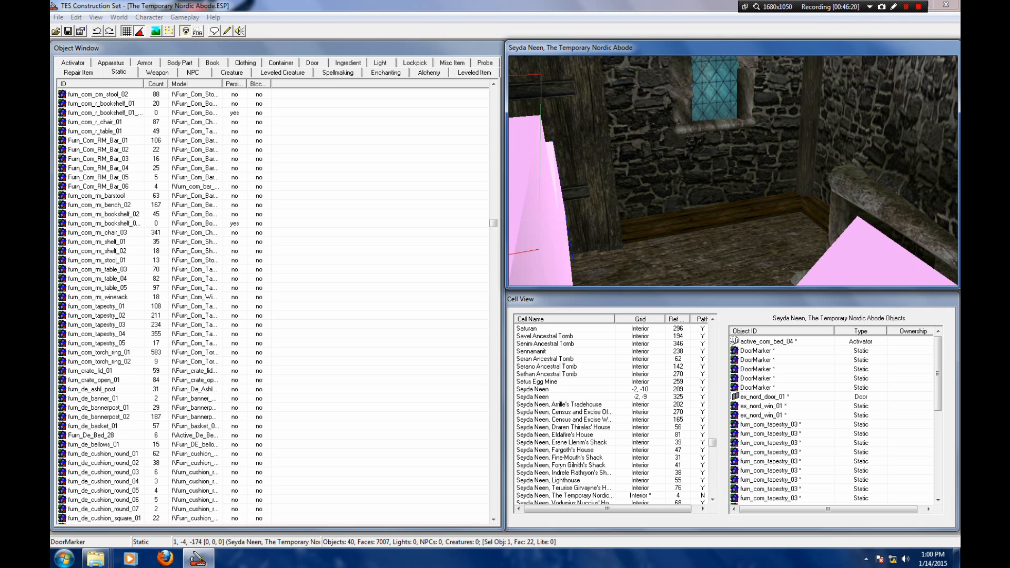
pyautogui.moveTo(733, 171); pyautogui.dragTo(711, 164, button='middle')
pyautogui.scroll(3, 733, 171)
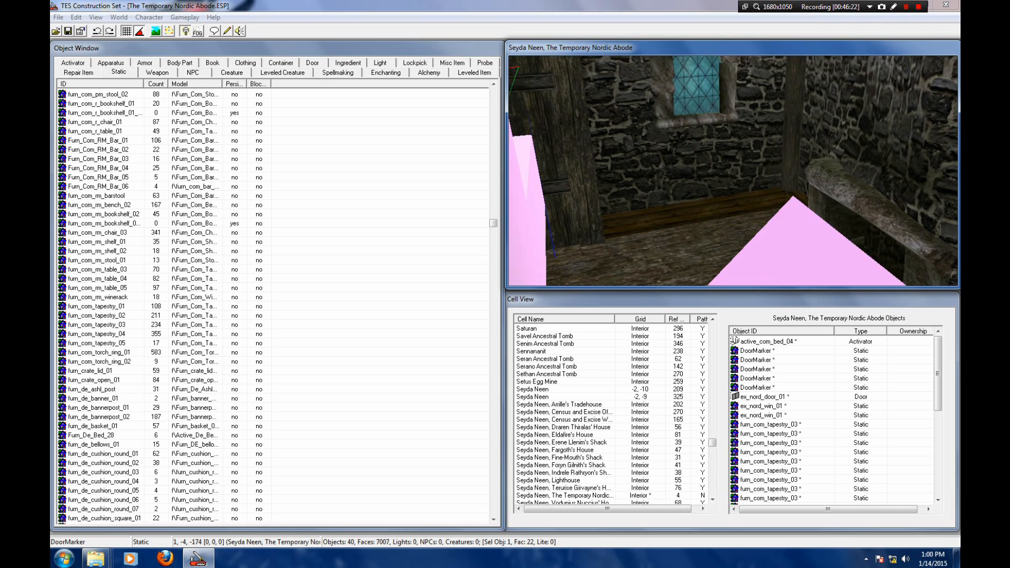
pyautogui.scroll(-3, 733, 171)
# Step: Place Furn_Com_RM_Bar_02 near the window corner, rotate it to 90 degrees and drop it onto the floor
pyautogui.click(99, 149)
pyautogui.moveTo(98, 149); pyautogui.dragTo(673, 173)
pyautogui.moveTo(679, 168); pyautogui.dragTo(729, 169, button='right')
pyautogui.moveTo(689, 174); pyautogui.dragTo(717, 143)
pyautogui.press('f')
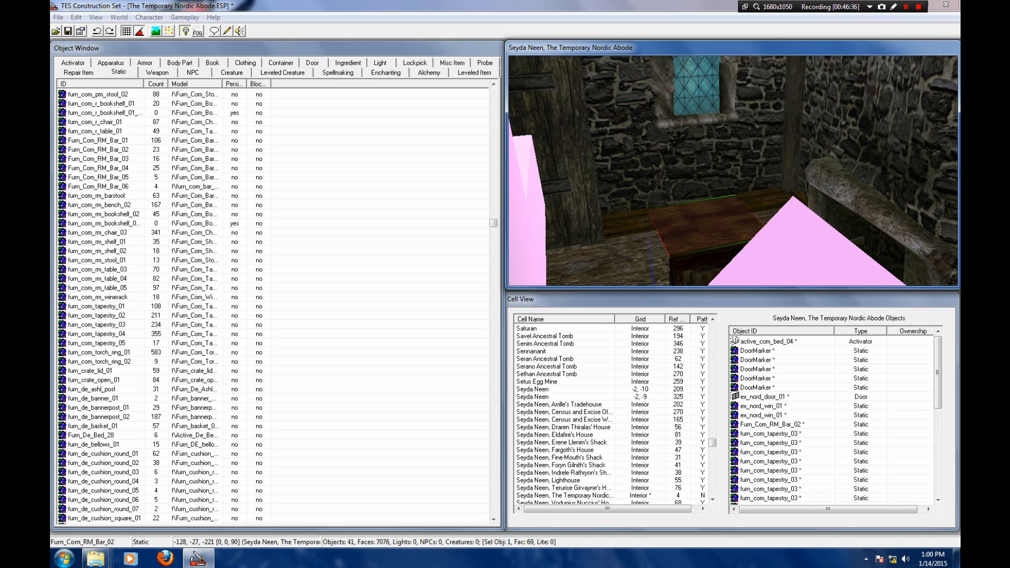
# Step: Move the bar piece into the corner against the walls, at about -230, -128, -221
pyautogui.moveTo(705, 223); pyautogui.dragTo(752, 179)
pyautogui.press('f')
pyautogui.hotkey('ctrl', 'z')
pyautogui.keyDown('shift'); pyautogui.moveTo(752, 179); pyautogui.dragTo(727, 231, button='middle'); pyautogui.keyUp('shift')
pyautogui.scroll(3, 731, 221)
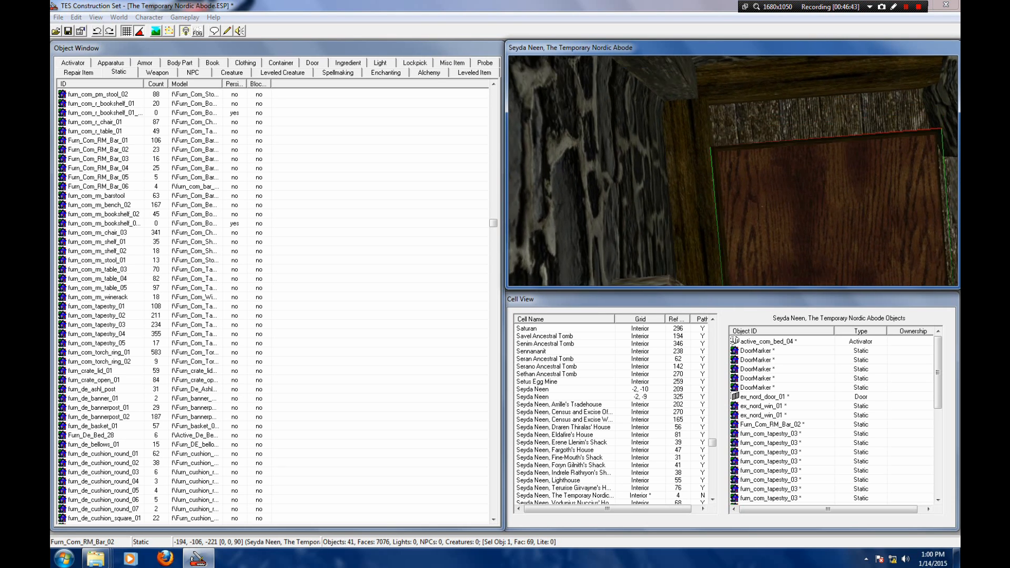
pyautogui.moveTo(810, 202); pyautogui.dragTo(792, 177)
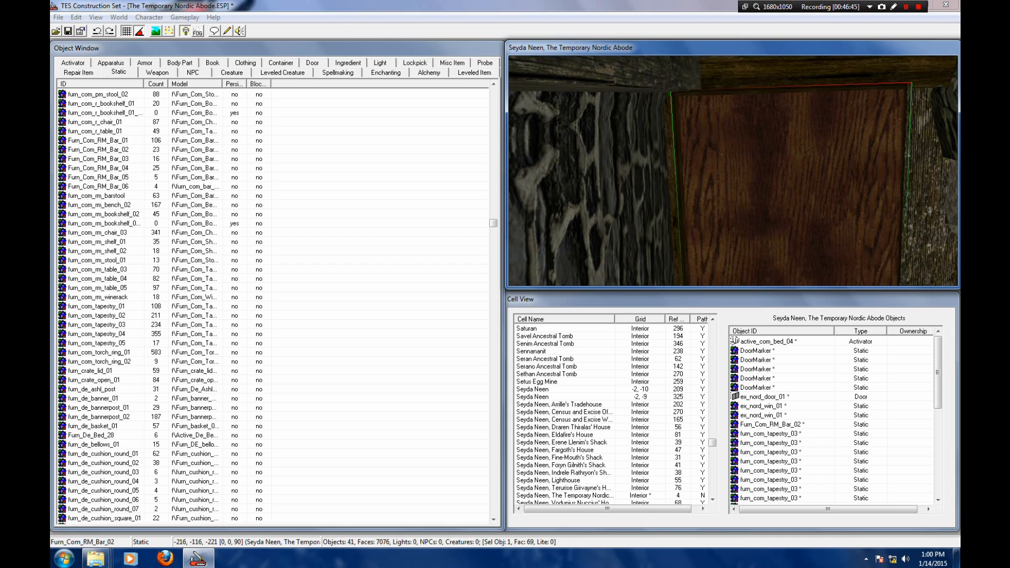
pyautogui.press('shift')
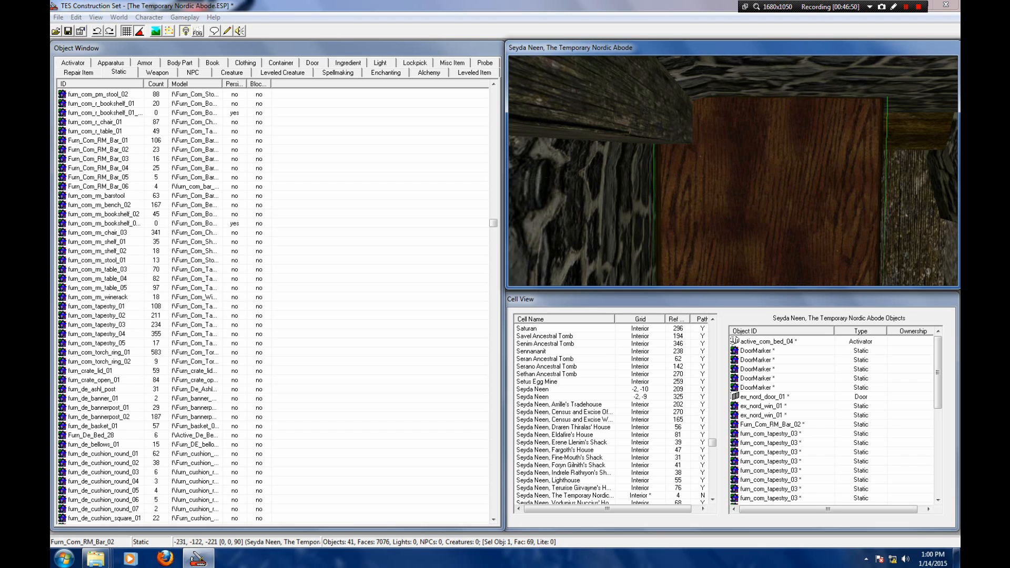
pyautogui.press('shift')
pyautogui.press('shift')
pyautogui.press('shift')
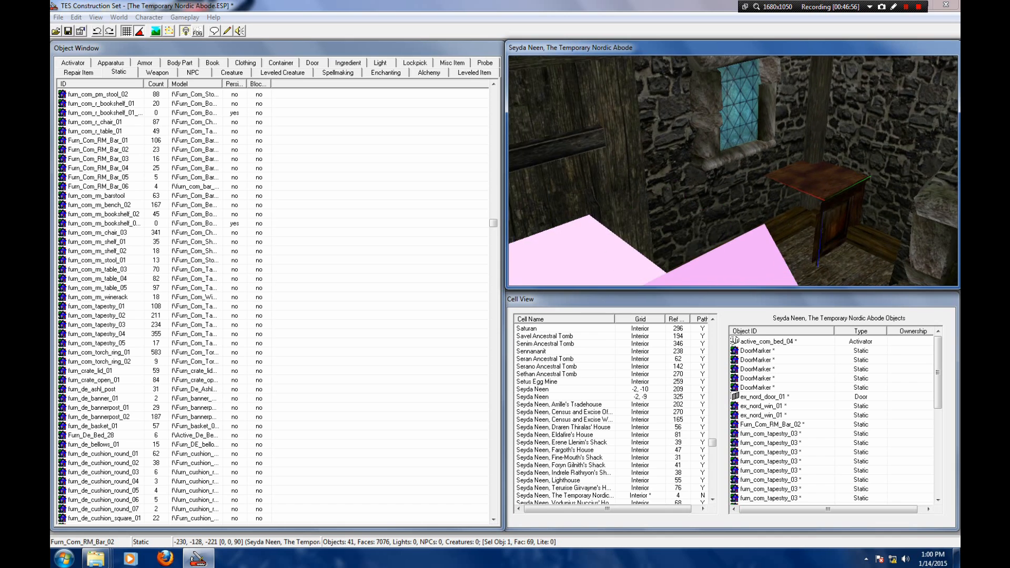
pyautogui.press('shift')
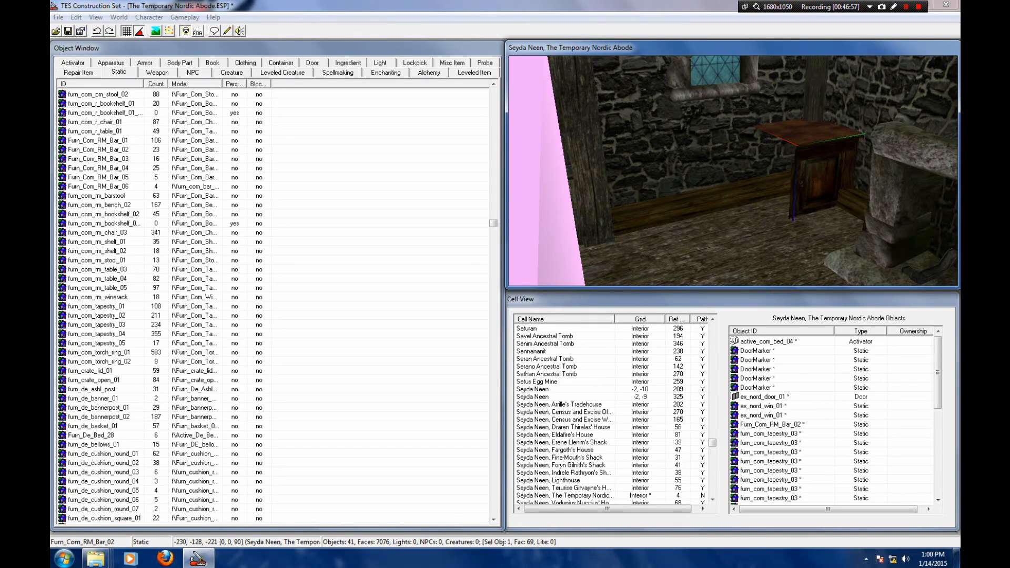
# Step: Add Furn_Com_RM_Bar_01 and align it flush with the corner bar piece, at about -166, -128, -221
pyautogui.click(97, 141)
pyautogui.moveTo(98, 141); pyautogui.dragTo(730, 119)
pyautogui.press('shift')
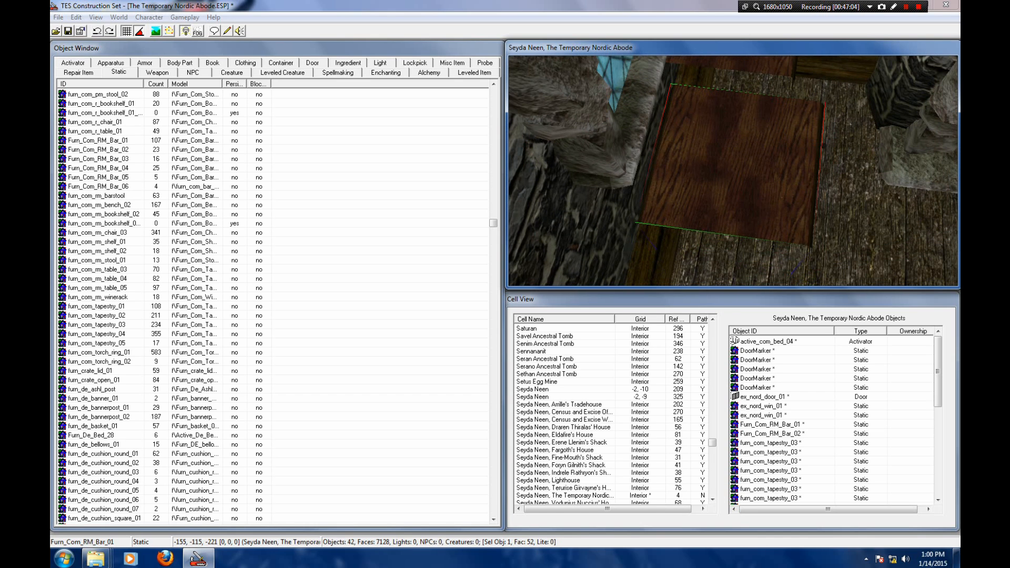
pyautogui.press('shift')
pyautogui.scroll(5, 731, 158)
pyautogui.scroll(-4, 733, 170)
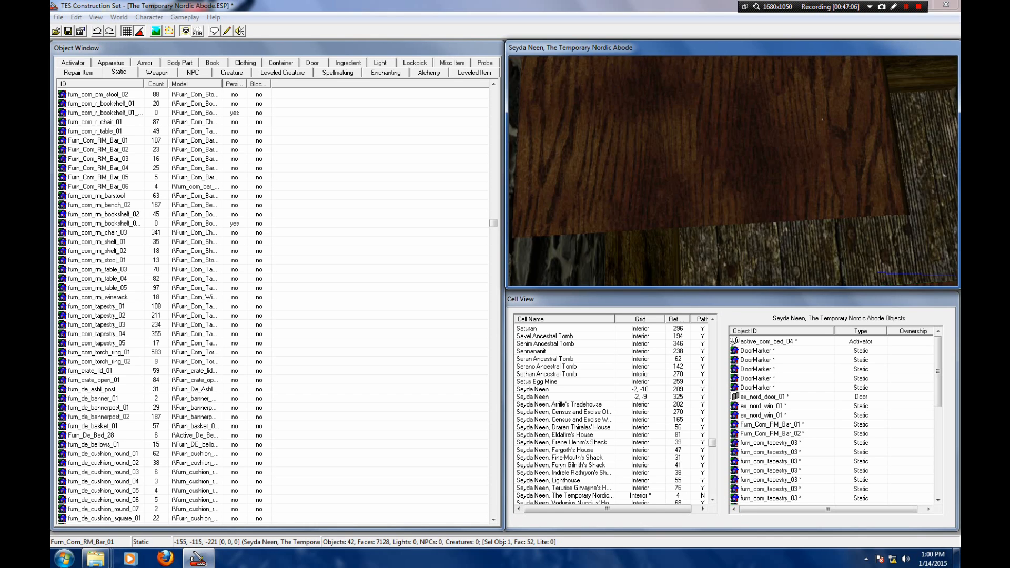
pyautogui.press('shift')
pyautogui.moveTo(763, 237); pyautogui.dragTo(675, 190)
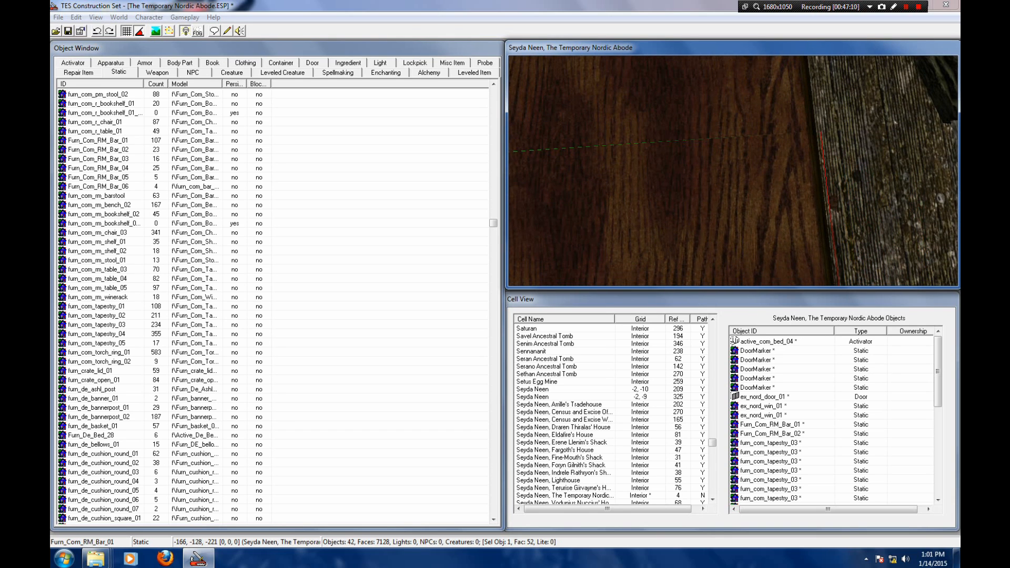
pyautogui.press('shift')
pyautogui.scroll(-4, 733, 170)
pyautogui.press('shift')
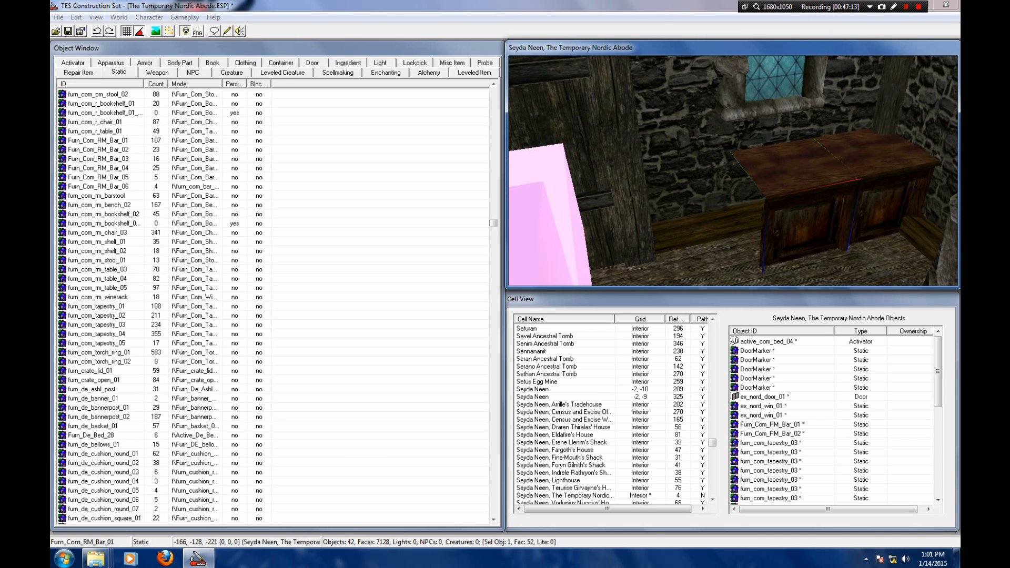
# Step: Copy the corner Furn_Com_RM_Bar_02 piece and paste the duplicate in place
pyautogui.click(883, 191)
pyautogui.click(76, 17)
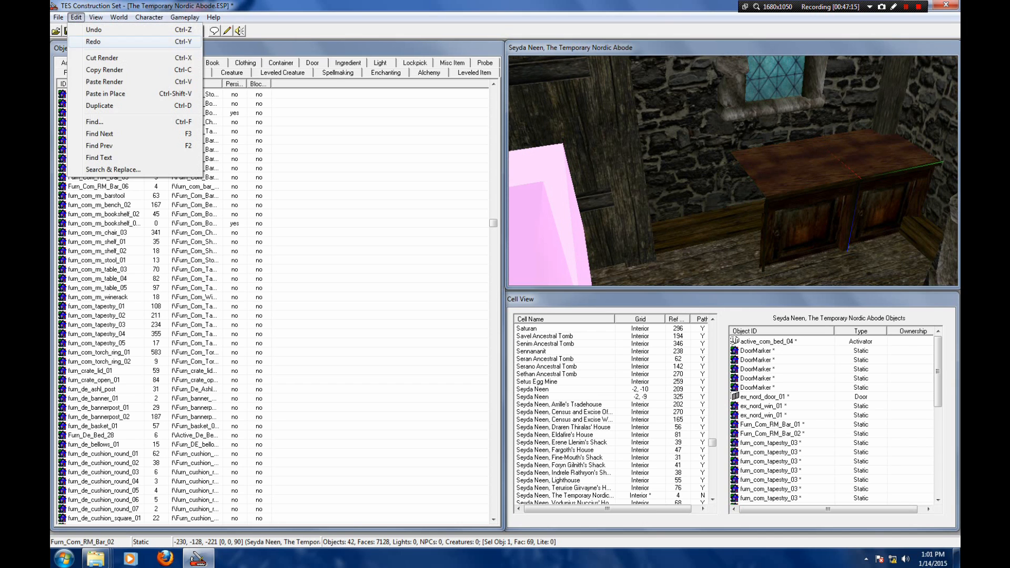
pyautogui.click(104, 70)
pyautogui.click(76, 17)
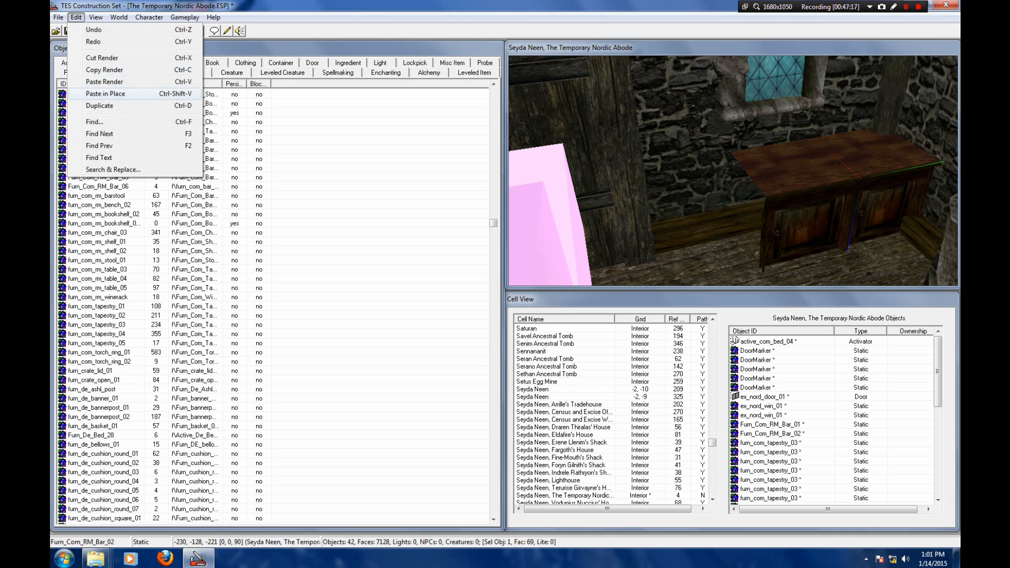
pyautogui.click(106, 94)
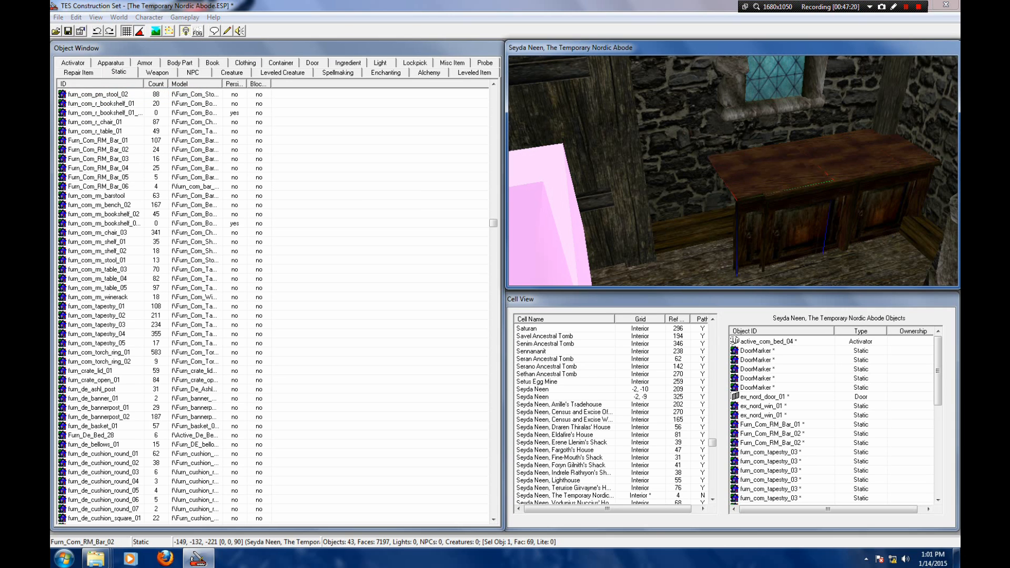
# Step: Rotate the duplicate bar end to 270 degrees and align it with the counter's open end, at about -102, -128, -221
pyautogui.moveTo(716, 210); pyautogui.dragTo(748, 210, button='right')
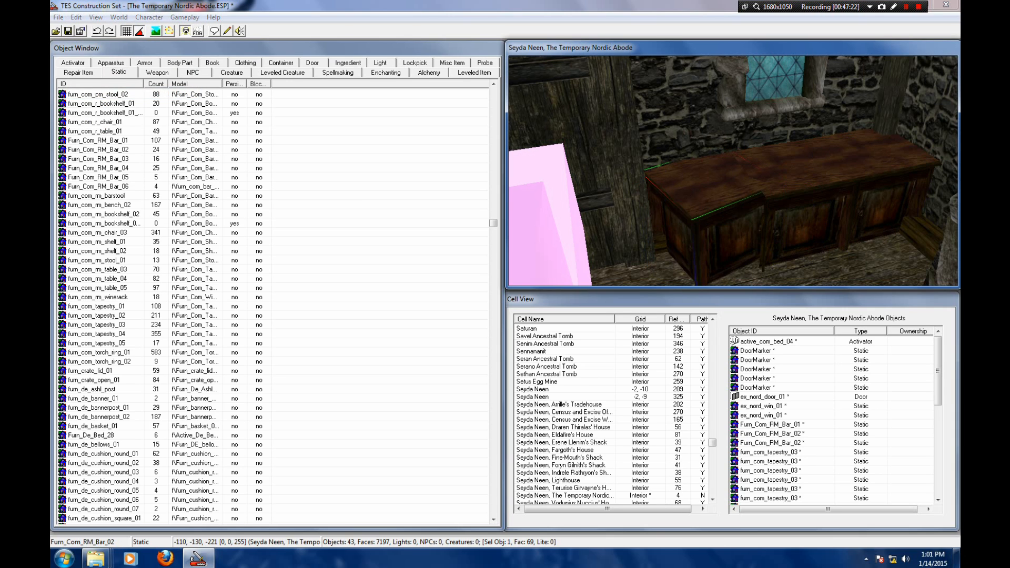
pyautogui.keyDown('shift'); pyautogui.moveTo(733, 171); pyautogui.dragTo(729, 229, button='middle'); pyautogui.keyUp('shift')
pyautogui.moveTo(729, 211); pyautogui.dragTo(734, 222)
pyautogui.keyDown('shift'); pyautogui.moveTo(735, 222); pyautogui.dragTo(664, 169, button='middle'); pyautogui.keyUp('shift')
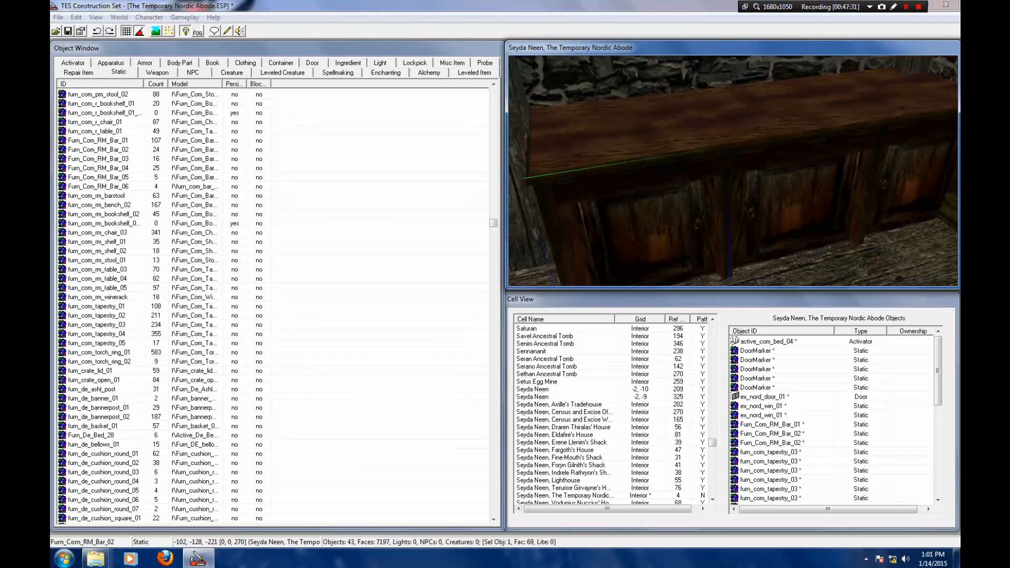
# Step: Add the com_cupboard_01_booze container to the room near the bar counter
pyautogui.scroll(-4, 664, 168)
pyautogui.moveTo(737, 158); pyautogui.dragTo(642, 234, button='middle')
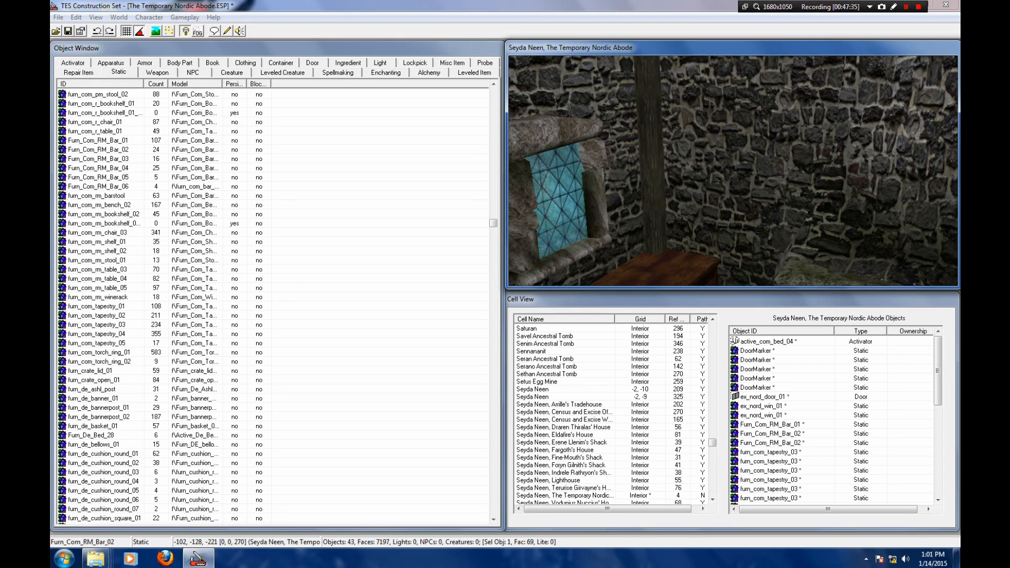
pyautogui.scroll(-5, 734, 170)
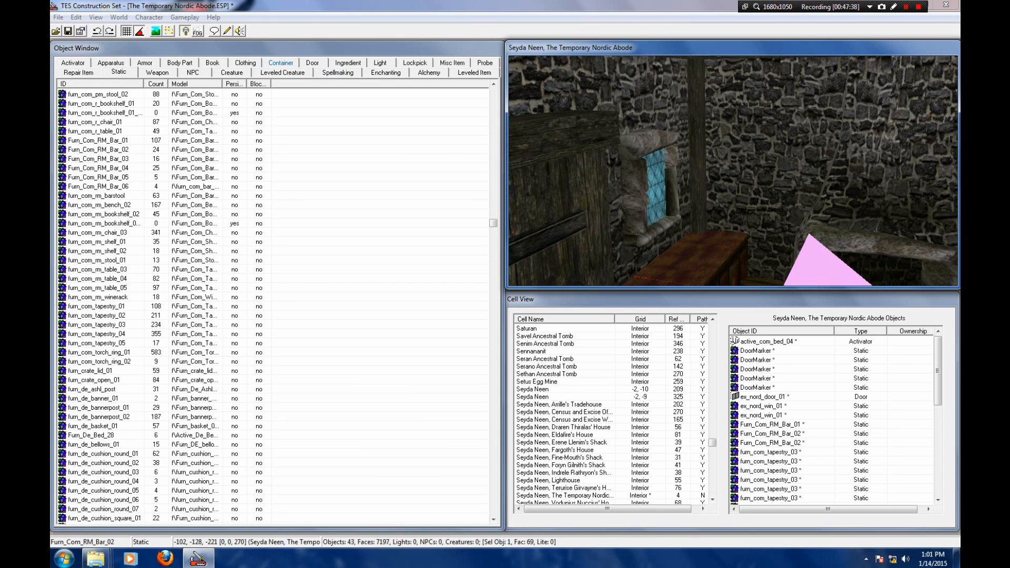
pyautogui.click(280, 62)
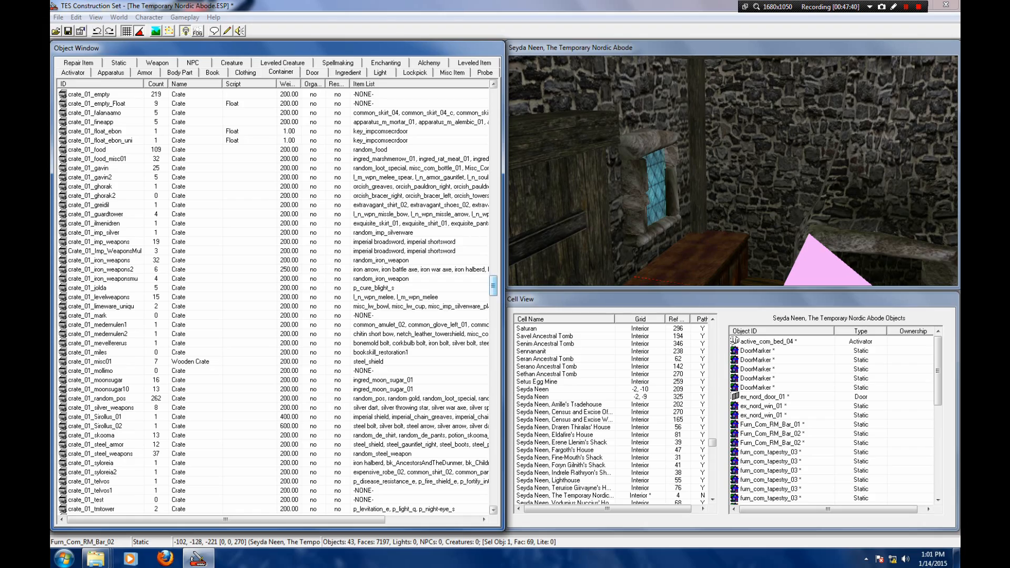
pyautogui.scroll(15, 279, 303)
pyautogui.scroll(-6, 279, 302)
pyautogui.click(100, 307)
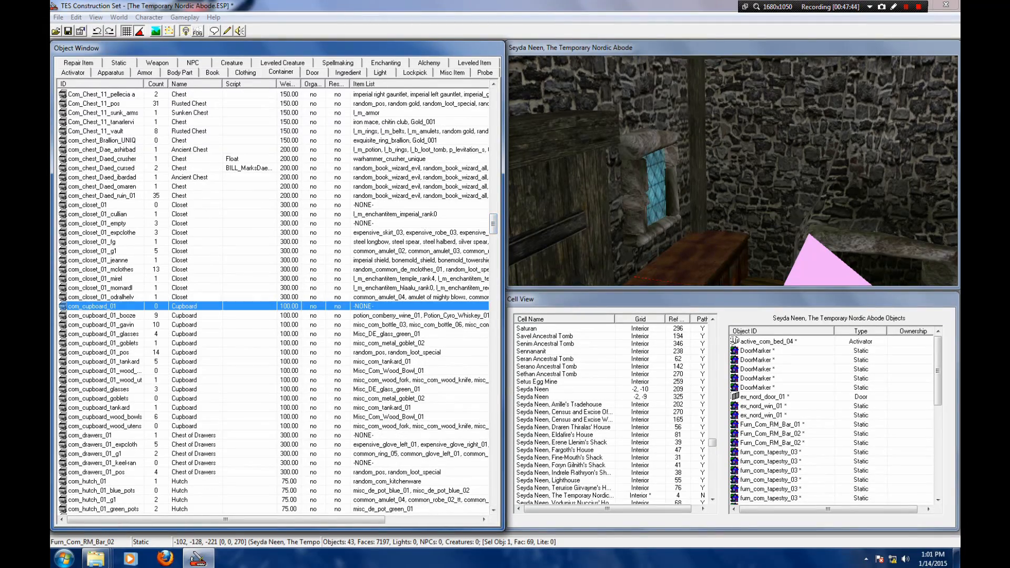
pyautogui.click(101, 316)
pyautogui.moveTo(101, 316); pyautogui.dragTo(759, 173)
# Step: Adjust the position of the com_cupboard_01_booze cupboard near the bar counter
pyautogui.scroll(4, 759, 188)
pyautogui.moveTo(759, 173)
pyautogui.keyDown('shift'); pyautogui.mouseDown(button='middle')
pyautogui.moveTo(760, 210)
pyautogui.moveTo(760, 182)
pyautogui.mouseUp(button='middle'); pyautogui.keyUp('shift')
pyautogui.scroll(3, 760, 181)
pyautogui.moveTo(759, 182); pyautogui.dragTo(759, 167)
pyautogui.keyDown('shift'); pyautogui.moveTo(759, 167); pyautogui.dragTo(734, 171, button='middle'); pyautogui.keyUp('shift')
pyautogui.scroll(-4, 779, 153)
pyautogui.scroll(-5, 778, 152)
pyautogui.scroll(-6, 747, 158)
pyautogui.scroll(-3, 734, 171)
pyautogui.press('d')
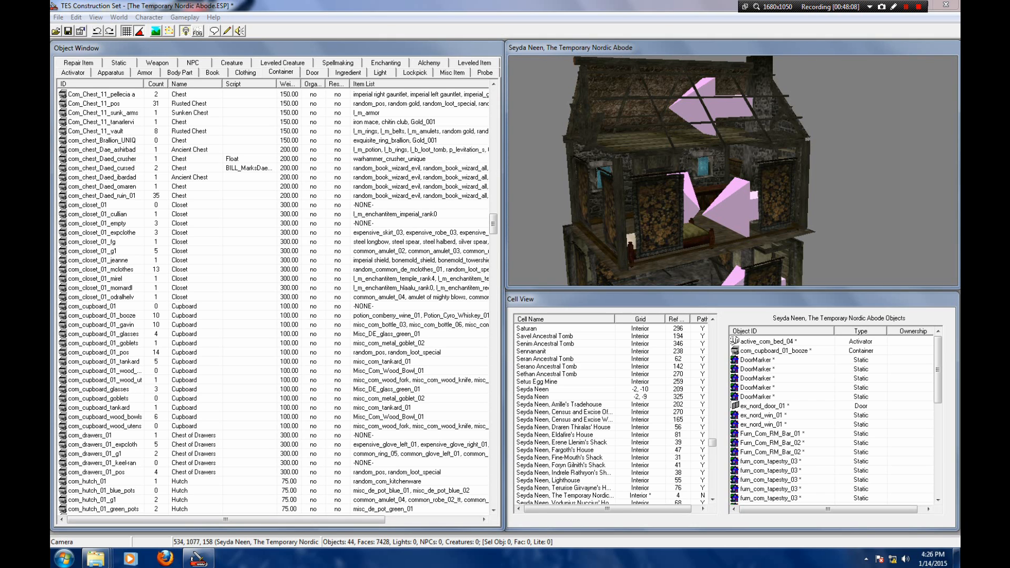
# Step: Place the round table furn_com_rm_table_03 in the room near the wall tapestry and drop it onto the floor
pyautogui.click(118, 63)
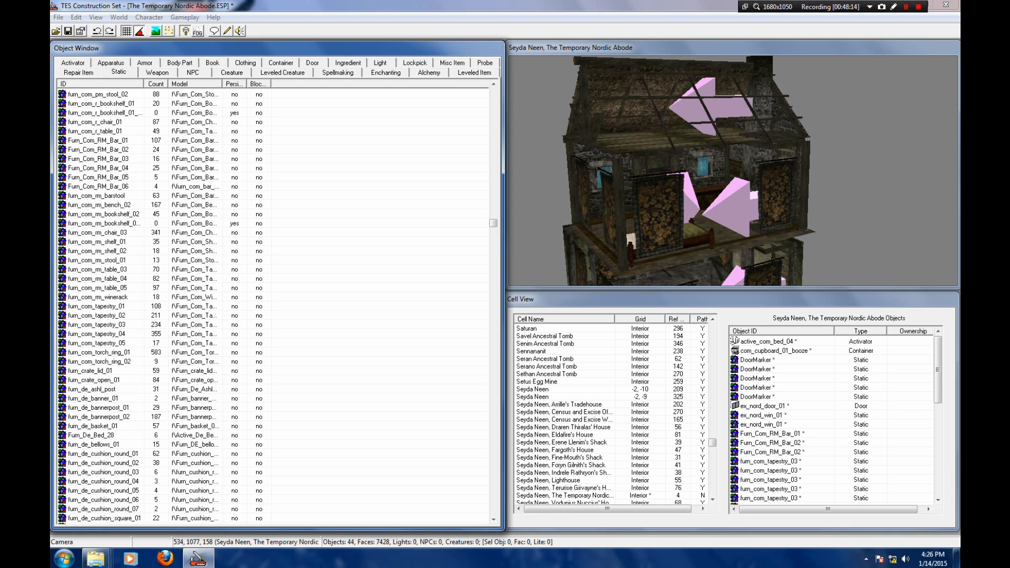
pyautogui.moveTo(733, 195)
pyautogui.mouseDown(button='middle')
pyautogui.moveTo(736, 171)
pyautogui.moveTo(779, 198)
pyautogui.moveTo(752, 202)
pyautogui.moveTo(795, 200)
pyautogui.moveTo(752, 194)
pyautogui.moveTo(787, 190)
pyautogui.moveTo(778, 187)
pyautogui.moveTo(747, 189)
pyautogui.mouseUp(button='middle')
pyautogui.scroll(4, 733, 171)
pyautogui.click(733, 198)
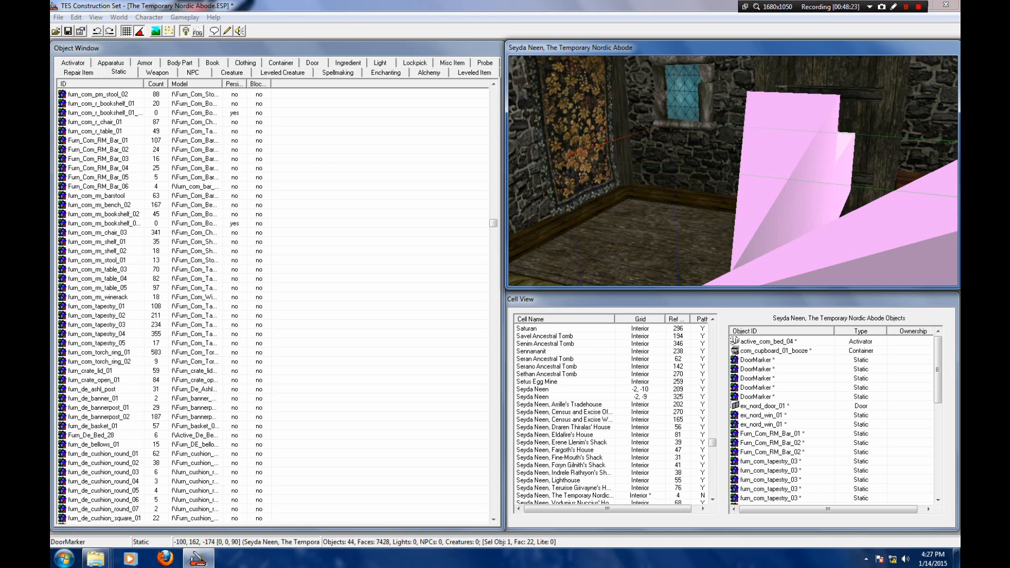
pyautogui.keyDown('shift'); pyautogui.moveTo(747, 189); pyautogui.dragTo(784, 196, button='middle'); pyautogui.keyUp('shift')
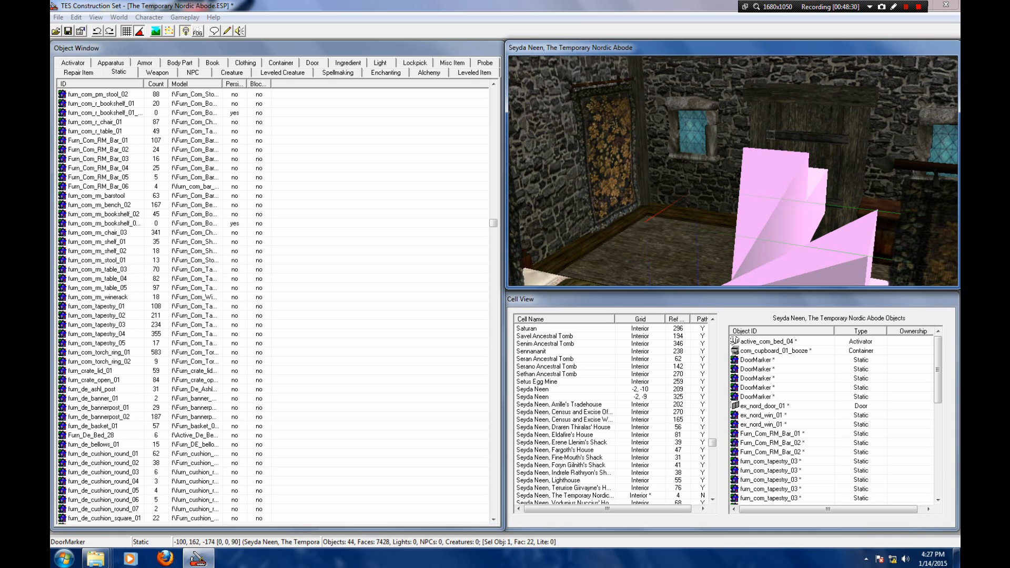
pyautogui.click(158, 224)
pyautogui.scroll(1, 158, 224)
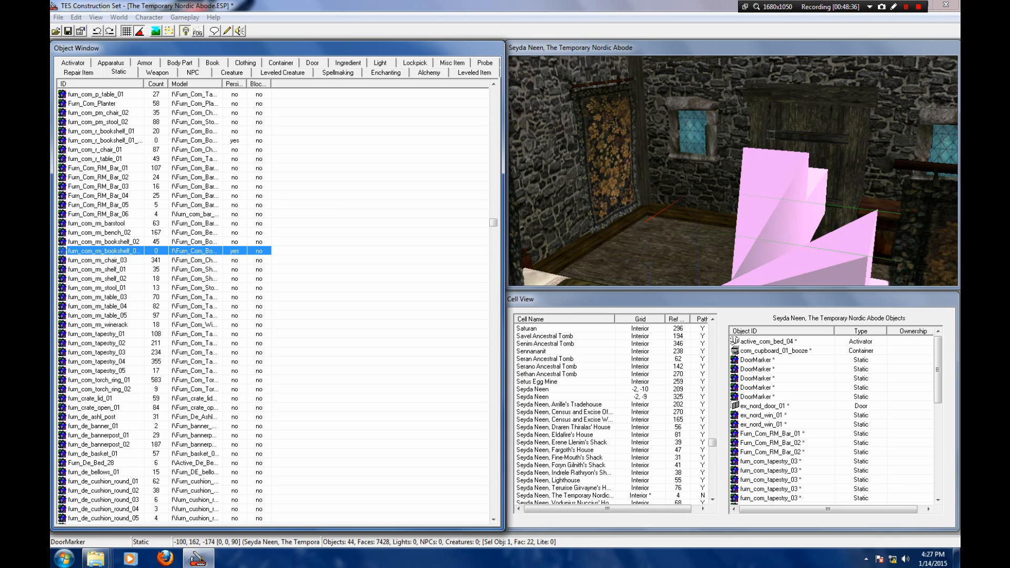
pyautogui.click(98, 306)
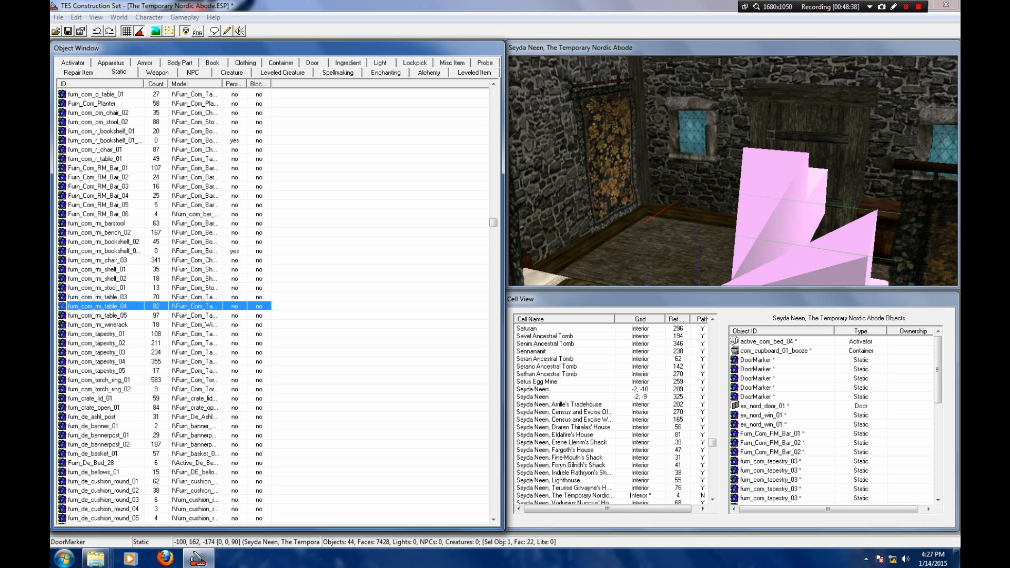
pyautogui.click(98, 297)
pyautogui.moveTo(98, 297); pyautogui.dragTo(771, 135)
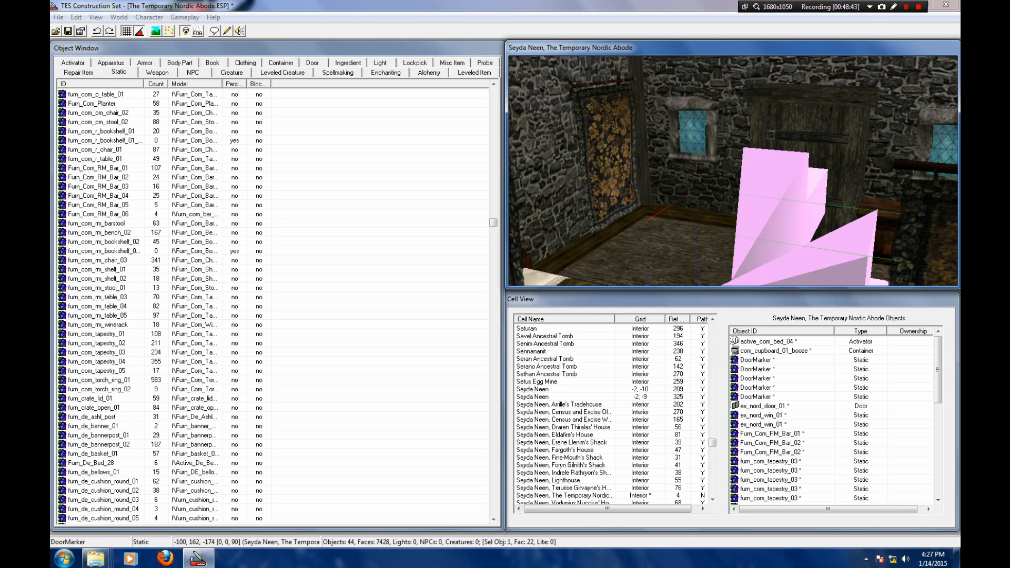
pyautogui.moveTo(694, 163); pyautogui.dragTo(664, 163)
pyautogui.press('f')
# Step: Slide the round table toward the corner between the tapestry and the window, to about 149, -49, -226
pyautogui.moveTo(668, 250); pyautogui.dragTo(663, 238)
pyautogui.moveTo(663, 237); pyautogui.dragTo(687, 218, button='middle')
pyautogui.scroll(3, 687, 218)
pyautogui.moveTo(703, 232); pyautogui.dragTo(708, 216)
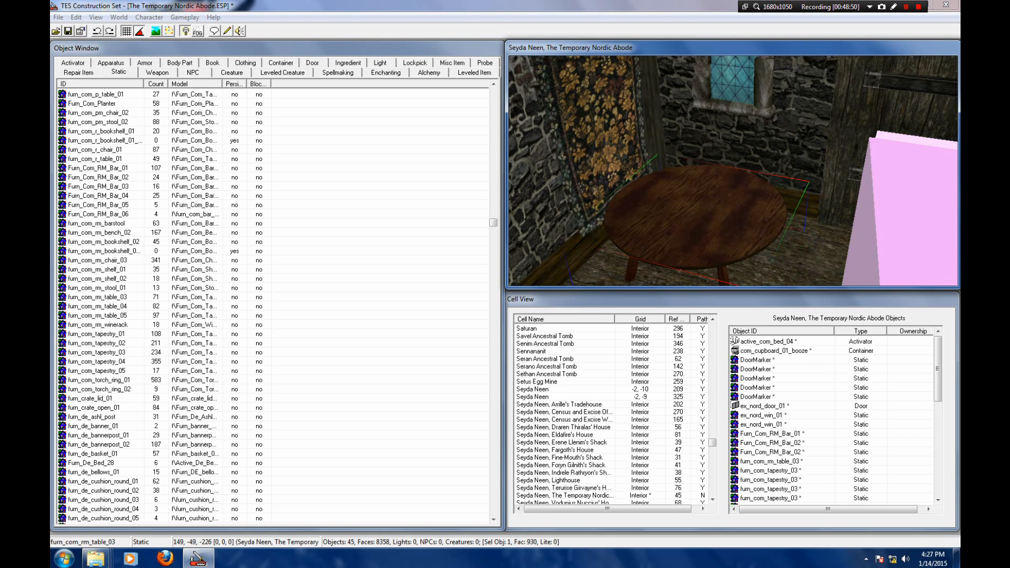
# Step: Move the round table closer into the corner beside the tapestry, to about 164, -78, -226
pyautogui.moveTo(708, 217); pyautogui.dragTo(719, 154, button='middle')
pyautogui.scroll(-2, 720, 153)
pyautogui.moveTo(724, 145); pyautogui.dragTo(718, 136)
pyautogui.scroll(3, 718, 136)
pyautogui.keyDown('shift'); pyautogui.moveTo(718, 136); pyautogui.dragTo(758, 197, button='middle'); pyautogui.keyUp('shift')
pyautogui.moveTo(758, 196); pyautogui.dragTo(762, 228)
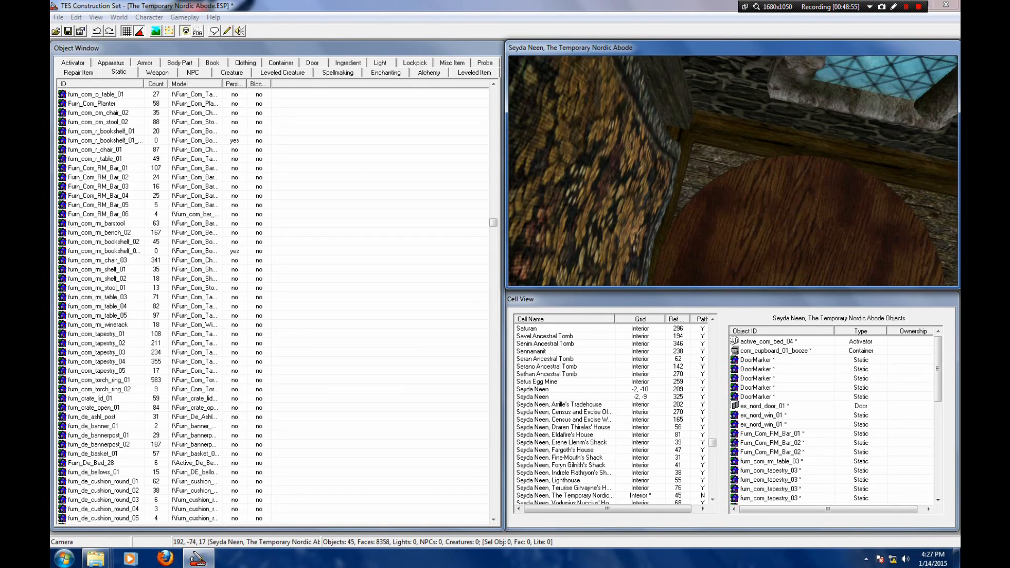
pyautogui.scroll(-5, 733, 171)
pyautogui.scroll(5, 734, 171)
pyautogui.scroll(2, 734, 171)
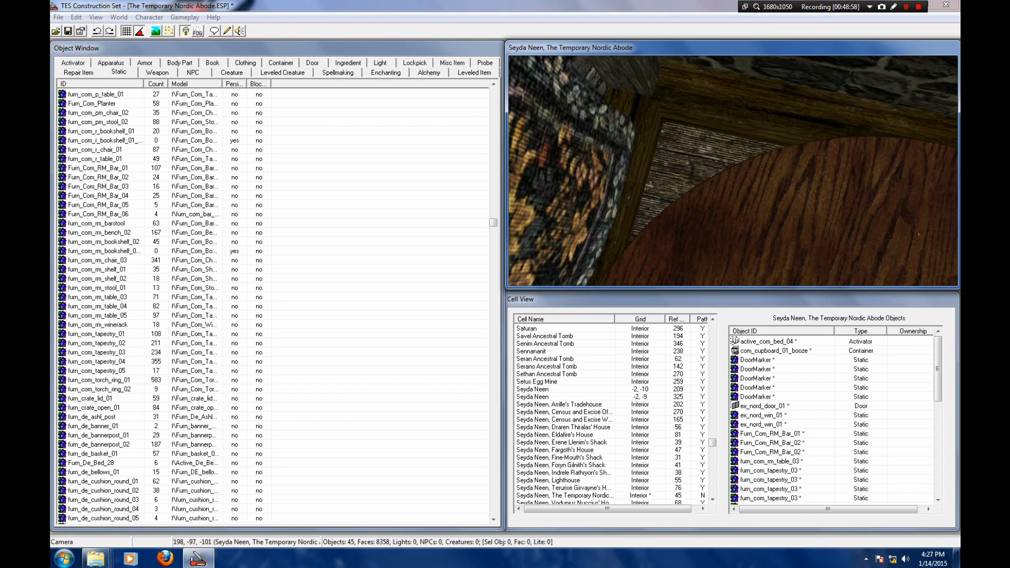
pyautogui.click(811, 211)
pyautogui.moveTo(811, 210); pyautogui.dragTo(800, 195)
pyautogui.moveTo(800, 194); pyautogui.dragTo(758, 203, button='middle')
pyautogui.moveTo(758, 202); pyautogui.dragTo(759, 210)
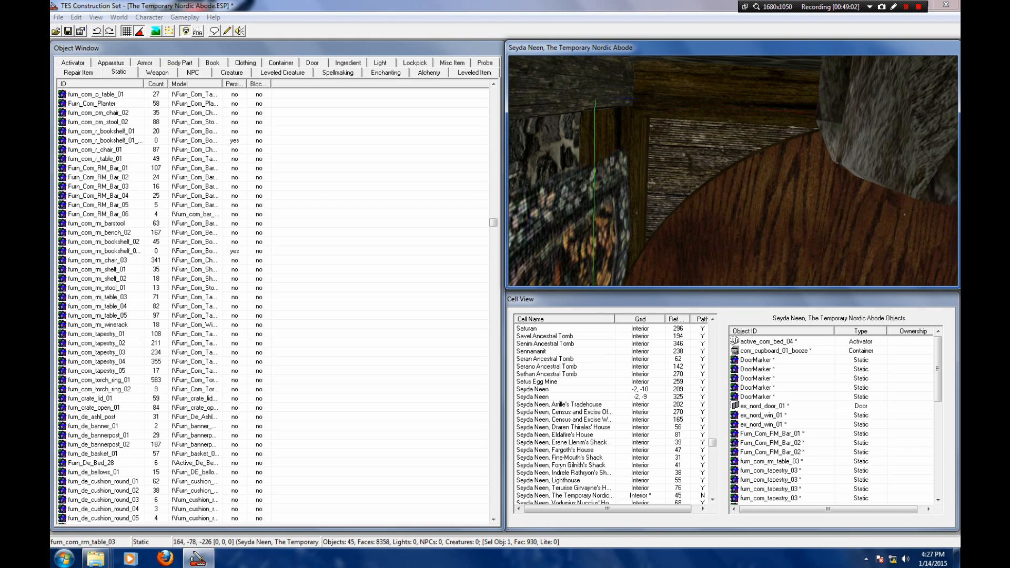
pyautogui.moveTo(760, 210)
pyautogui.mouseDown(button='middle')
pyautogui.moveTo(737, 204)
pyautogui.moveTo(752, 189)
pyautogui.moveTo(768, 211)
pyautogui.moveTo(732, 192)
pyautogui.moveTo(737, 176)
pyautogui.moveTo(726, 164)
pyautogui.mouseUp(button='middle')
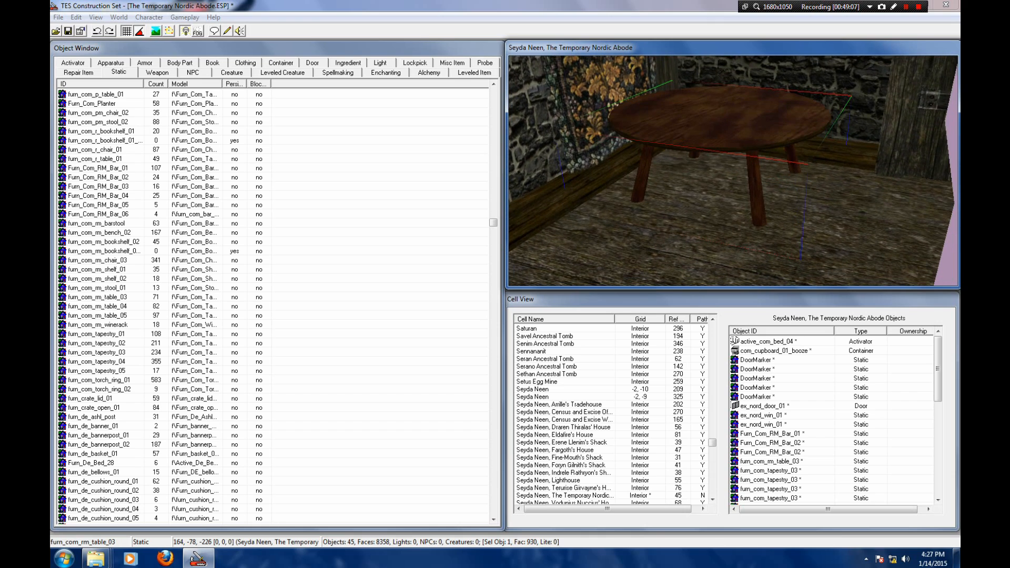
# Step: Place the chair furn_com_rm_chair_03 on the floor beside the round table at about 89, -81, -217, rotated to 240
pyautogui.scroll(-3, 733, 171)
pyautogui.click(98, 261)
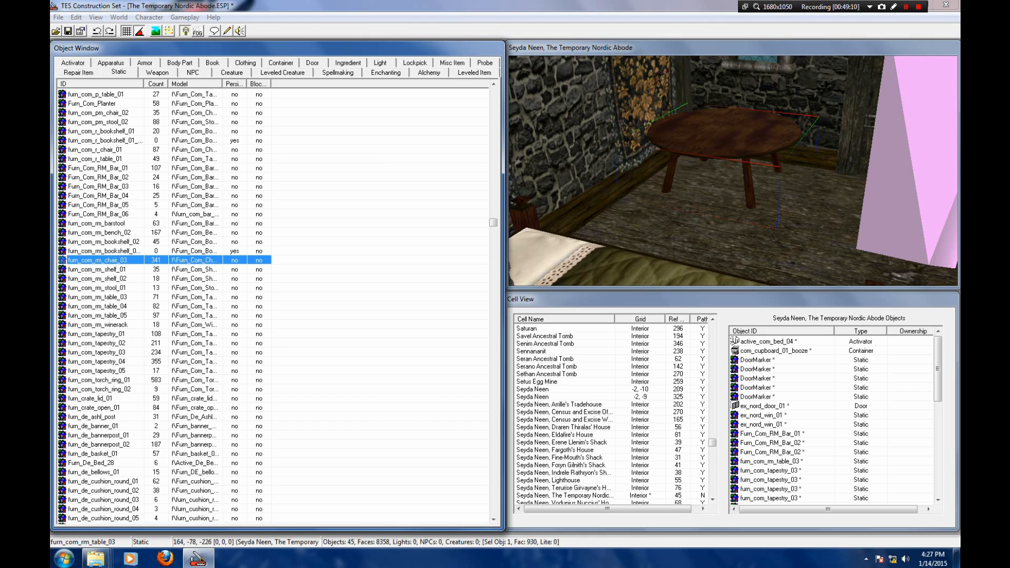
pyautogui.moveTo(98, 261); pyautogui.dragTo(768, 210)
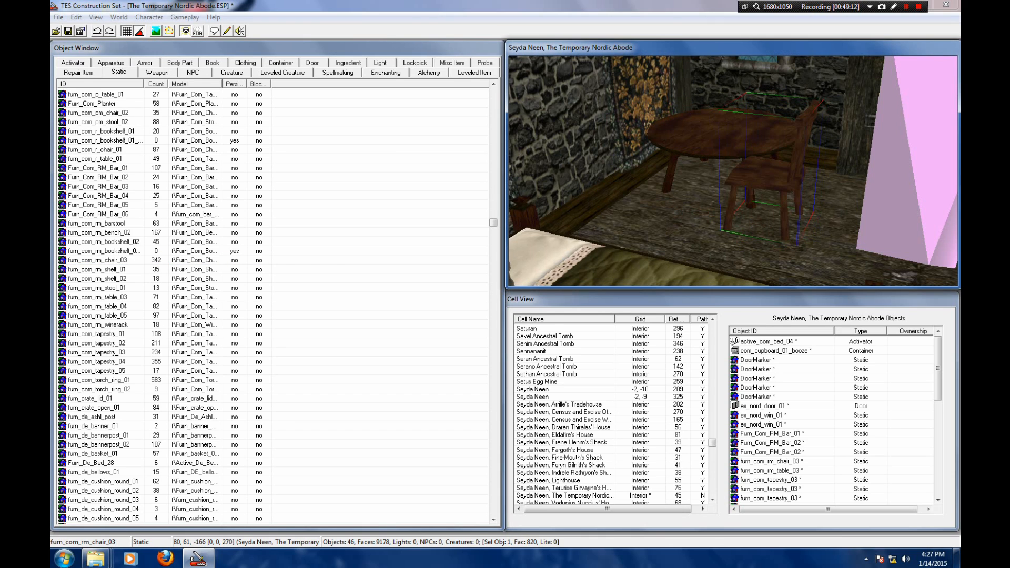
pyautogui.press('f')
pyautogui.moveTo(767, 244); pyautogui.dragTo(802, 161)
pyautogui.keyDown('shift'); pyautogui.moveTo(802, 161); pyautogui.dragTo(805, 176, button='middle'); pyautogui.keyUp('shift')
pyautogui.moveTo(805, 164); pyautogui.dragTo(808, 159)
pyautogui.moveTo(808, 159); pyautogui.dragTo(814, 159, button='right')
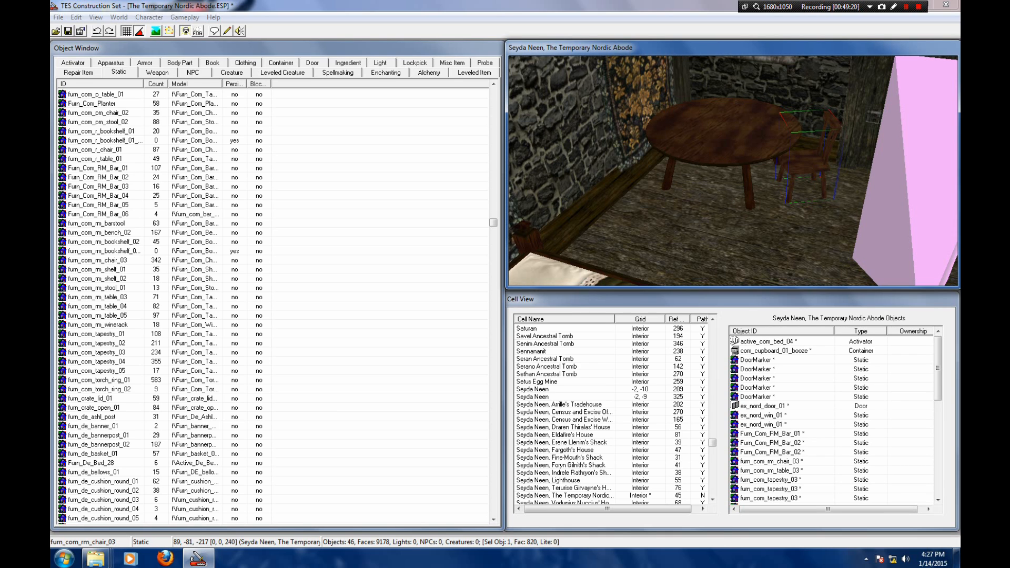
# Step: Duplicate the chair in place and move the copy to the table's bed-facing side at about 163, -1, -217, rotated to 15
pyautogui.click(77, 18)
pyautogui.click(104, 70)
pyautogui.click(76, 17)
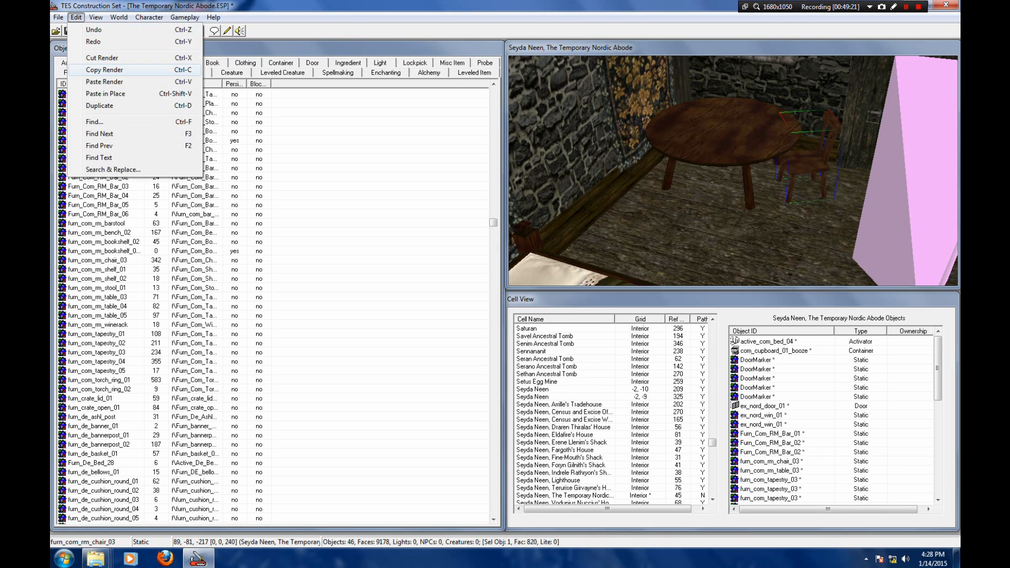
pyautogui.click(106, 93)
pyautogui.moveTo(808, 162); pyautogui.dragTo(712, 190)
pyautogui.moveTo(712, 190); pyautogui.dragTo(763, 190, button='right')
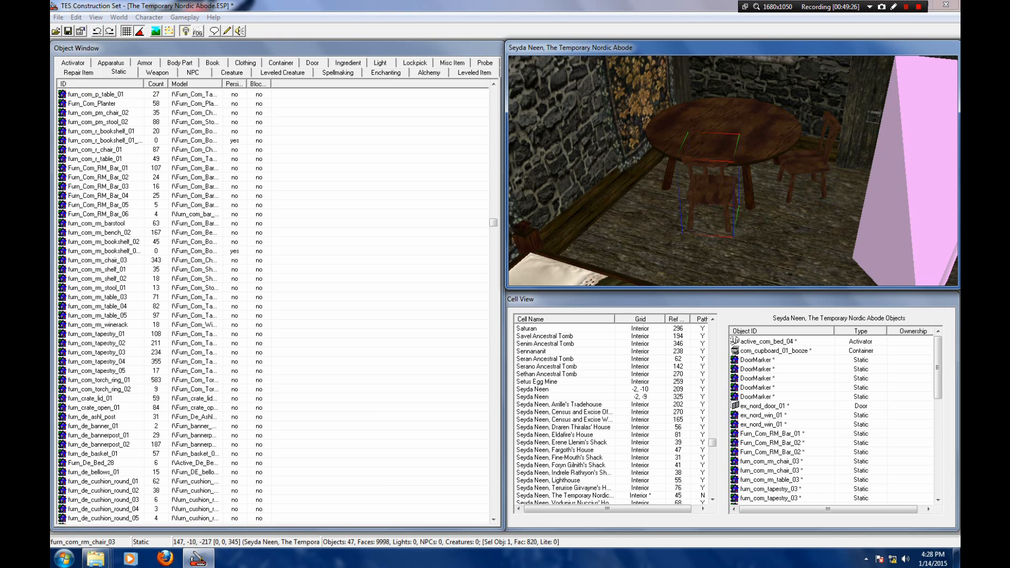
pyautogui.moveTo(711, 189); pyautogui.dragTo(688, 191)
pyautogui.moveTo(687, 191); pyautogui.dragTo(704, 191, button='right')
pyautogui.press('shift')
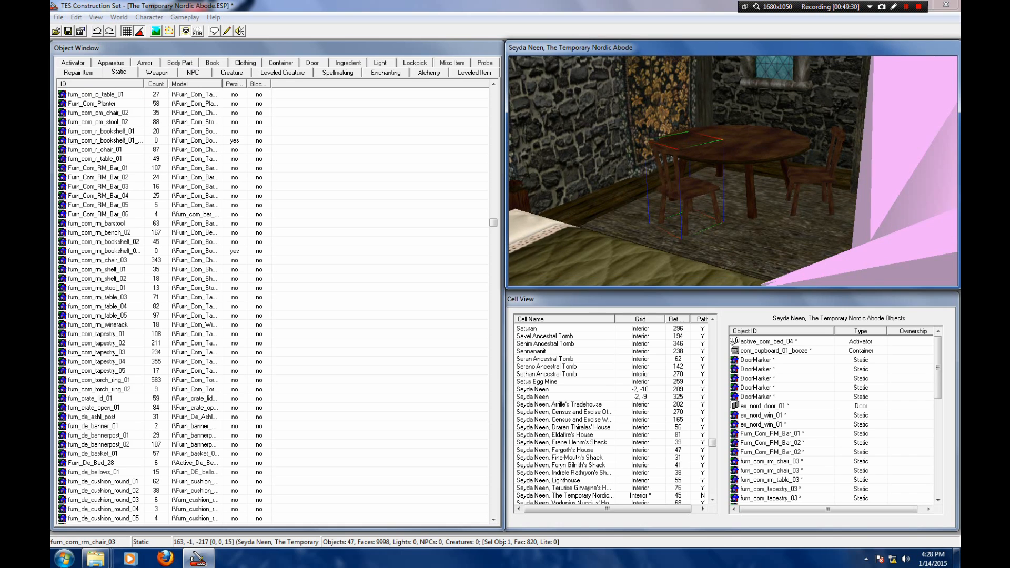
pyautogui.press('shift')
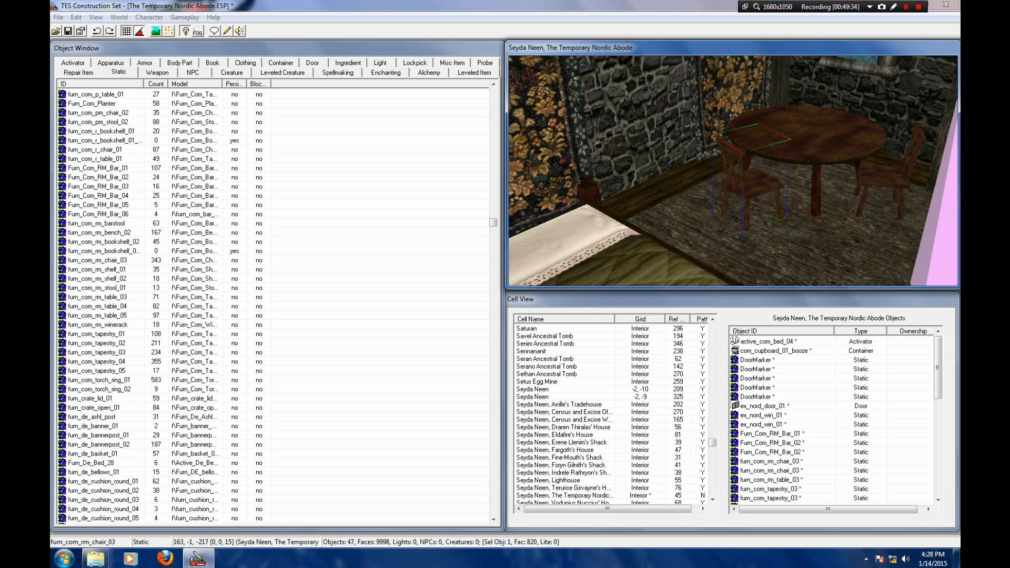
# Step: Place the square table furn_com_rm_table_05 between the bed and the nearest chair, at about 200, 62, -226
pyautogui.click(97, 316)
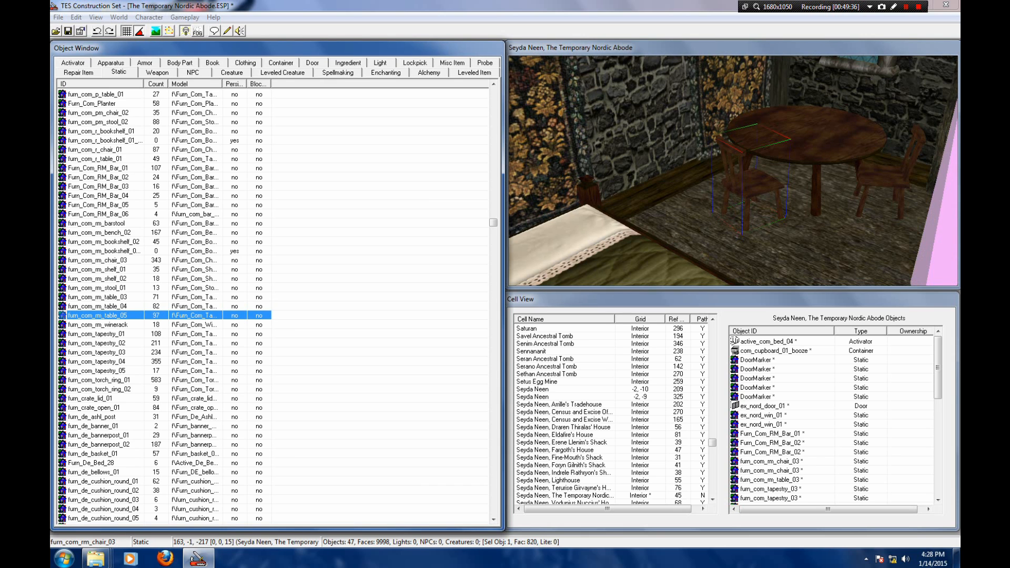
pyautogui.moveTo(97, 316); pyautogui.dragTo(684, 200)
pyautogui.moveTo(684, 142); pyautogui.dragTo(727, 189)
pyautogui.press('shift')
pyautogui.press('shift')
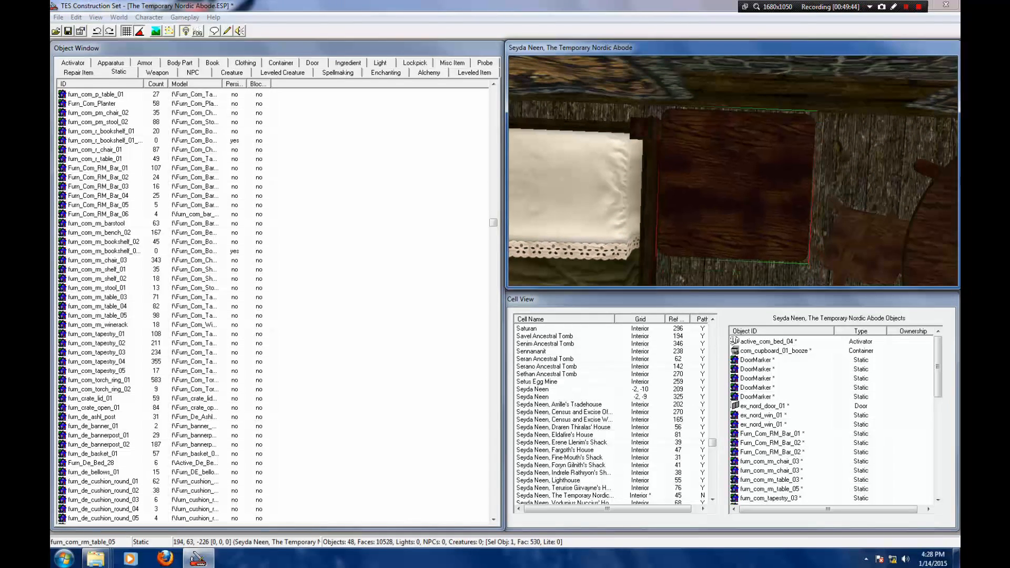
pyautogui.press('shift')
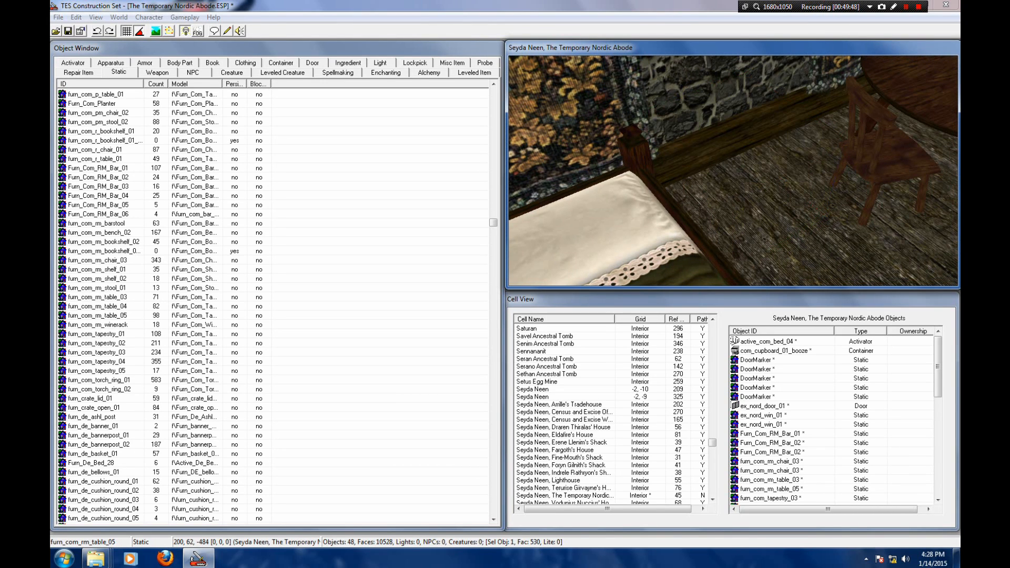
pyautogui.hotkey('ctrl', 'z')
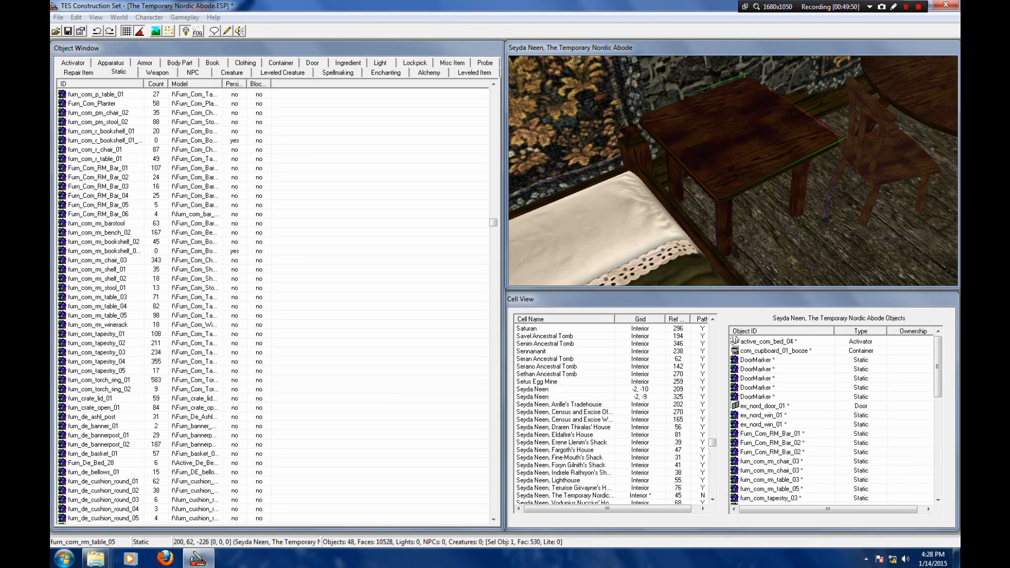
# Step: Look over the furnished interior from the bar counter side and from above
pyautogui.scroll(-5, 733, 171)
pyautogui.press('shift')
pyautogui.press('shift')
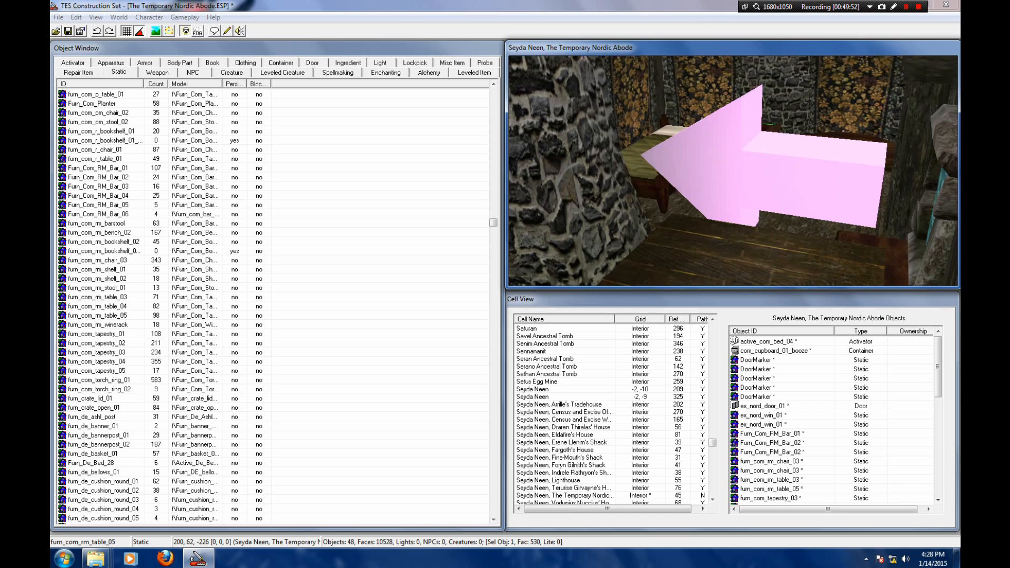
pyautogui.scroll(-5, 733, 171)
pyautogui.press('shift')
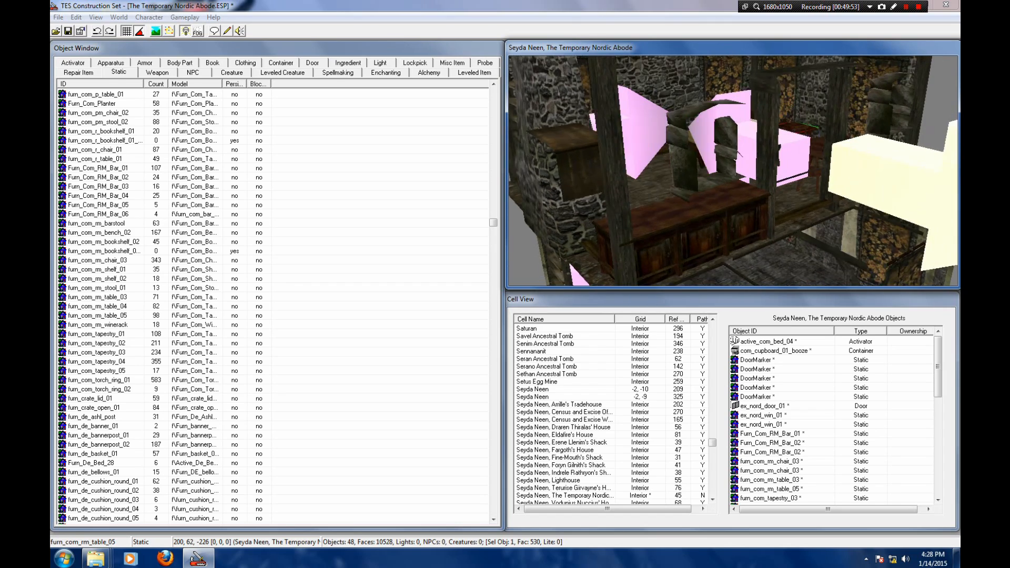
pyautogui.press('shift')
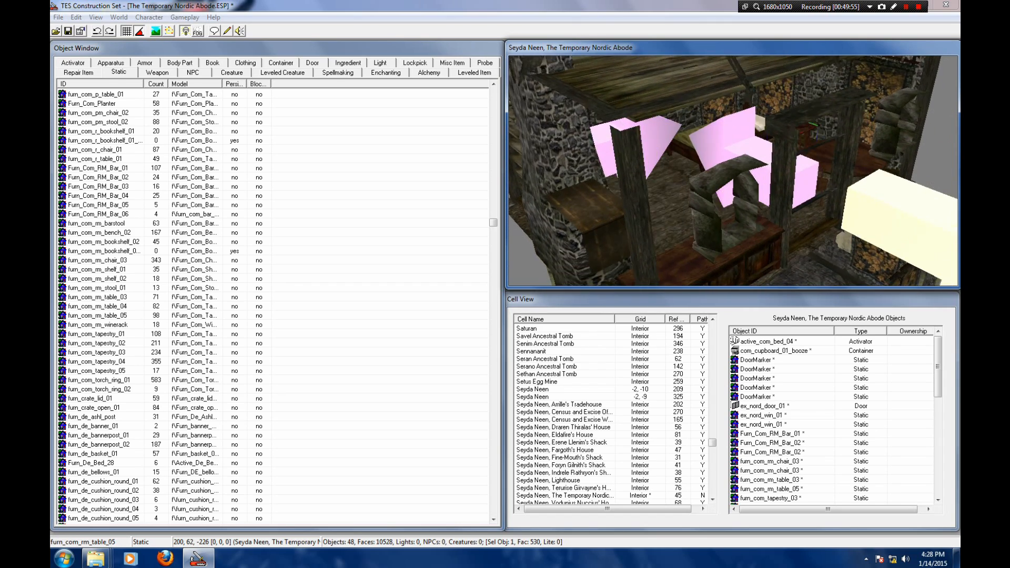
pyautogui.press('shift')
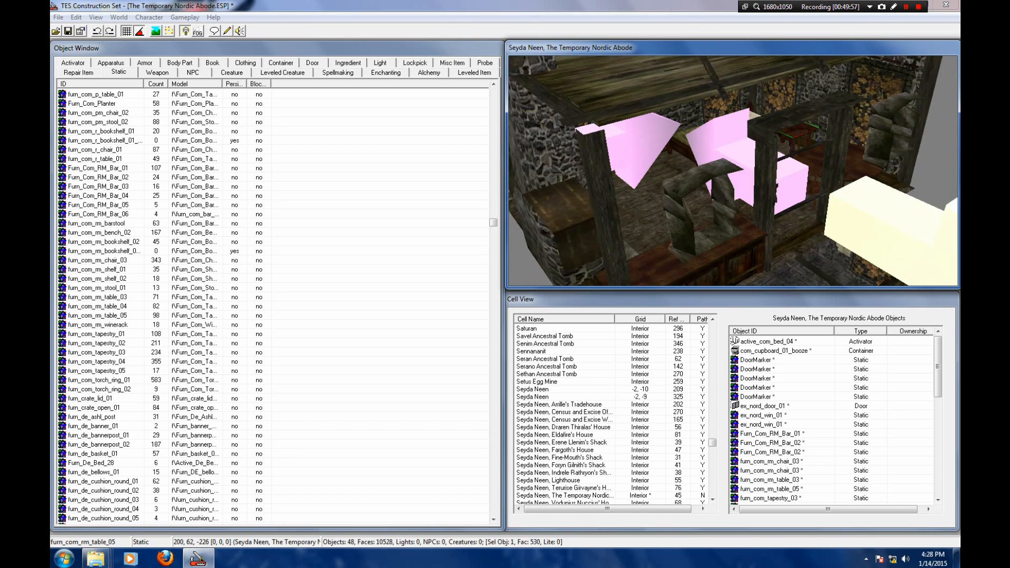
pyautogui.scroll(5, 733, 171)
pyautogui.scroll(-3, 733, 171)
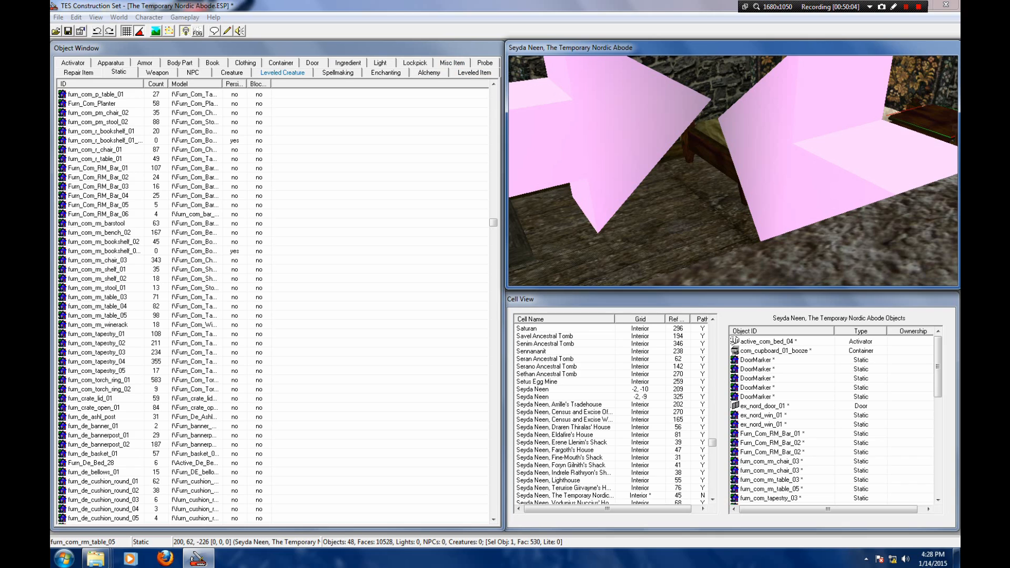
# Step: Place the chest com_chest_02_gold_25 on the floor near the bed at about -6, 155, -232, rotated to 90
pyautogui.click(280, 63)
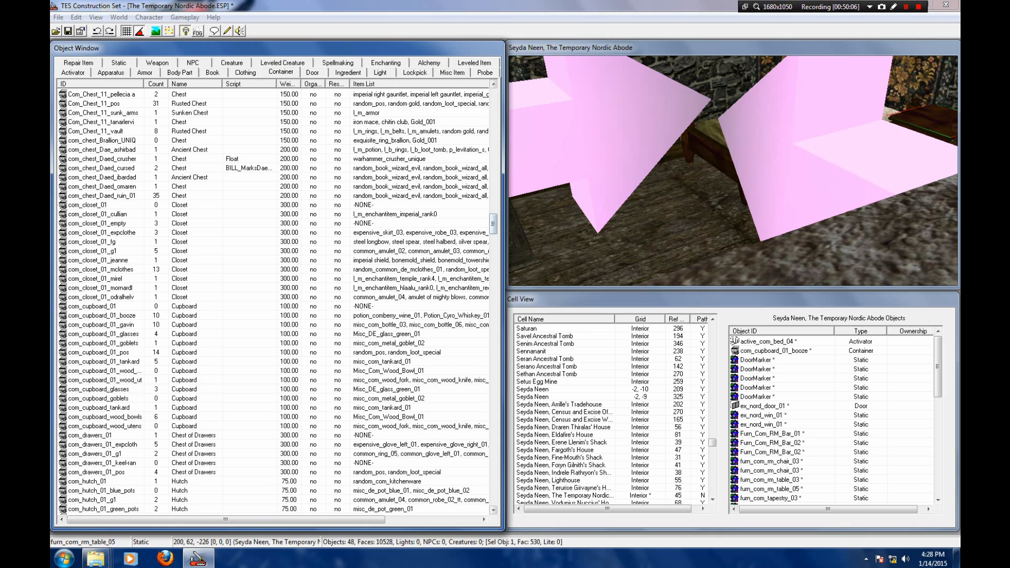
pyautogui.scroll(15, 279, 299)
pyautogui.scroll(9, 279, 300)
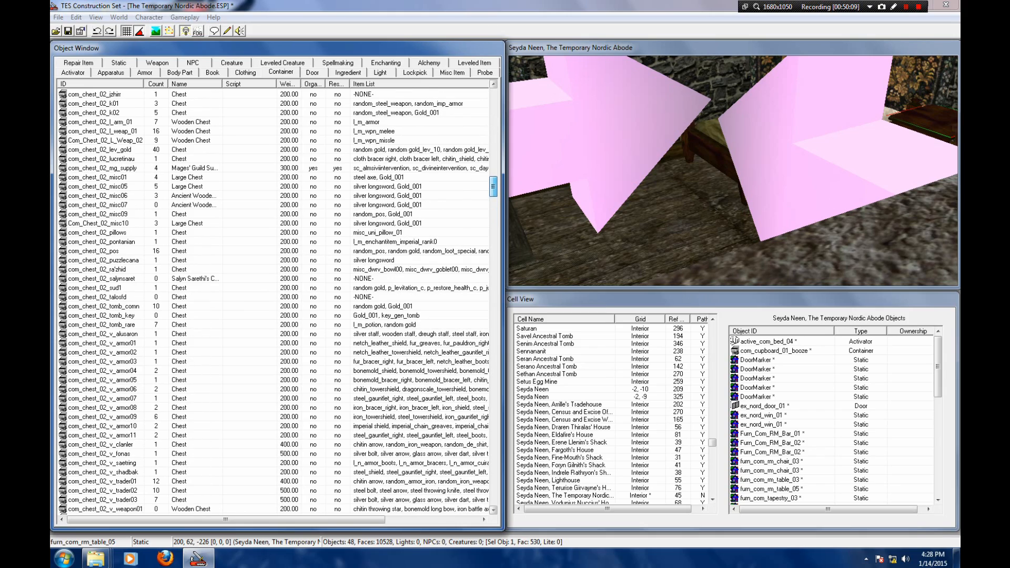
pyautogui.moveTo(493, 187); pyautogui.dragTo(493, 186)
pyautogui.click(279, 131)
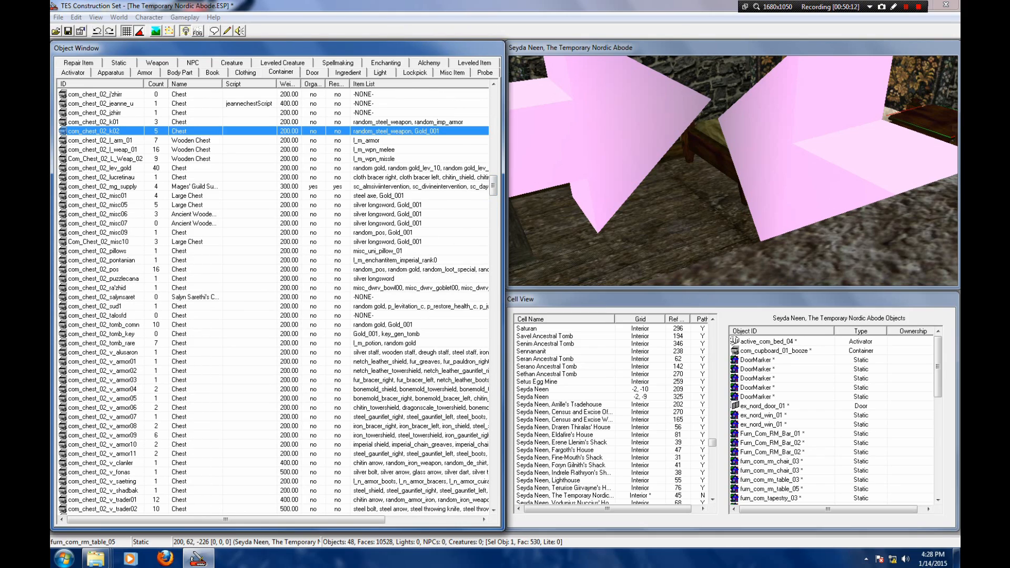
pyautogui.scroll(2, 279, 131)
pyautogui.scroll(3, 278, 303)
pyautogui.scroll(2, 278, 303)
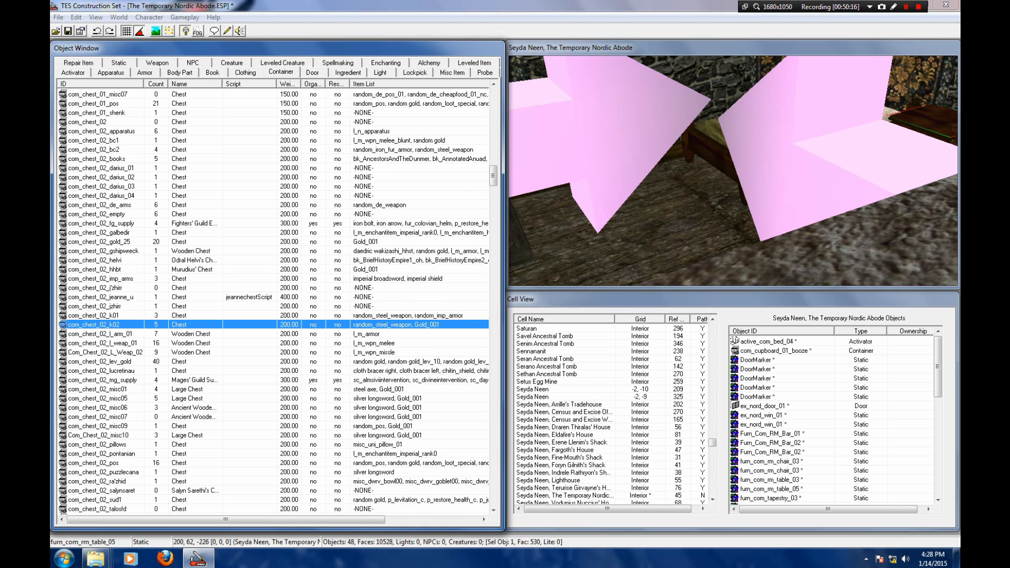
pyautogui.click(103, 251)
pyautogui.click(103, 242)
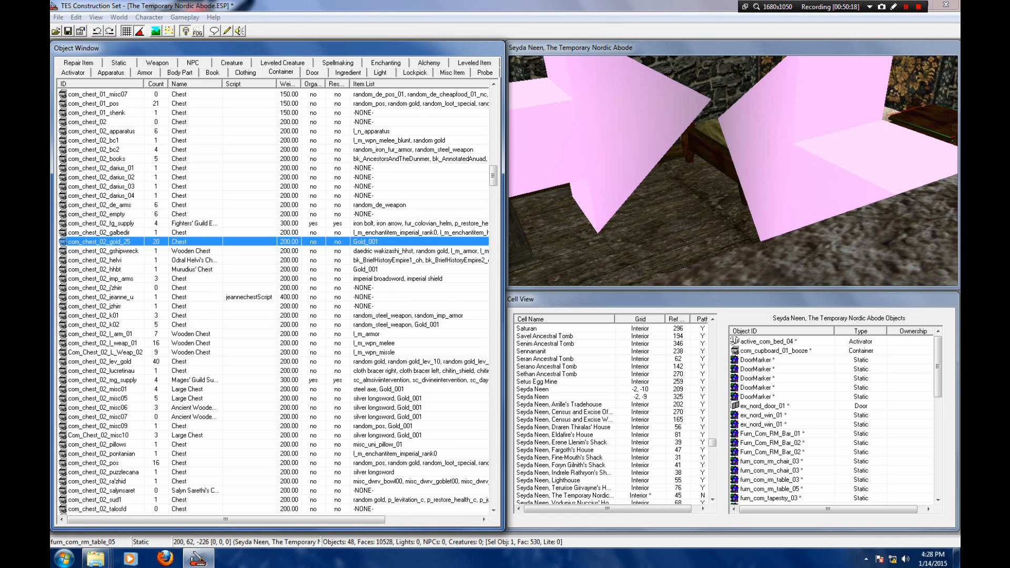
pyautogui.moveTo(103, 242); pyautogui.dragTo(698, 192)
pyautogui.moveTo(697, 192); pyautogui.dragTo(736, 192, button='right')
pyautogui.moveTo(702, 192)
pyautogui.mouseDown()
pyautogui.moveTo(690, 160)
pyautogui.moveTo(686, 210)
pyautogui.moveTo(684, 185)
pyautogui.mouseUp()
pyautogui.keyDown('shift'); pyautogui.moveTo(684, 184); pyautogui.dragTo(734, 232, button='middle'); pyautogui.keyUp('shift')
pyautogui.moveTo(734, 232); pyautogui.dragTo(711, 214)
# Step: Place the basket com_basket_01_chpfood5 between the bar counter and fireplace at about -213, -69, rotated to 120, and drop it onto the floor
pyautogui.keyDown('shift'); pyautogui.moveTo(711, 214); pyautogui.dragTo(723, 176, button='middle'); pyautogui.keyUp('shift')
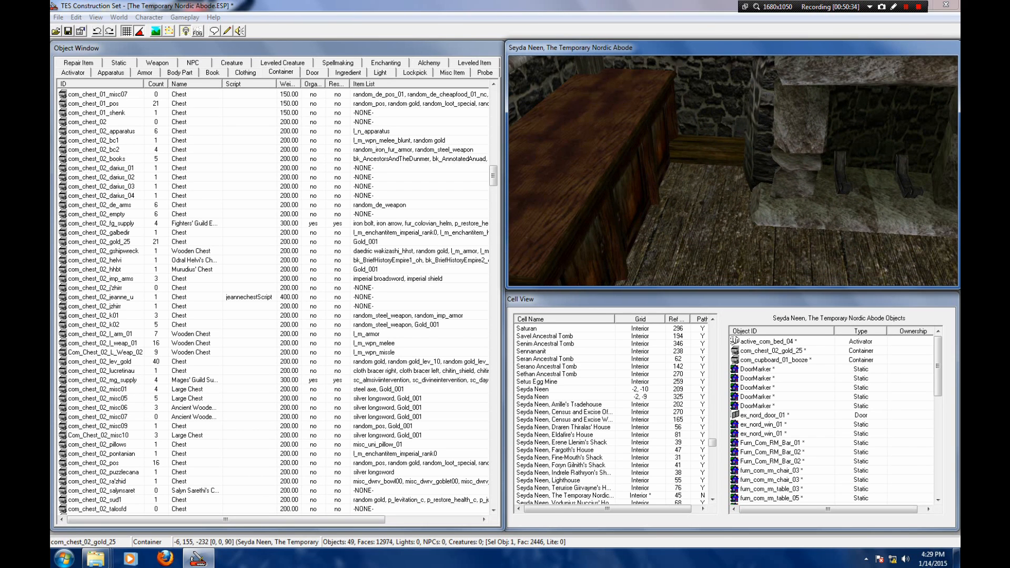
pyautogui.scroll(12, 279, 303)
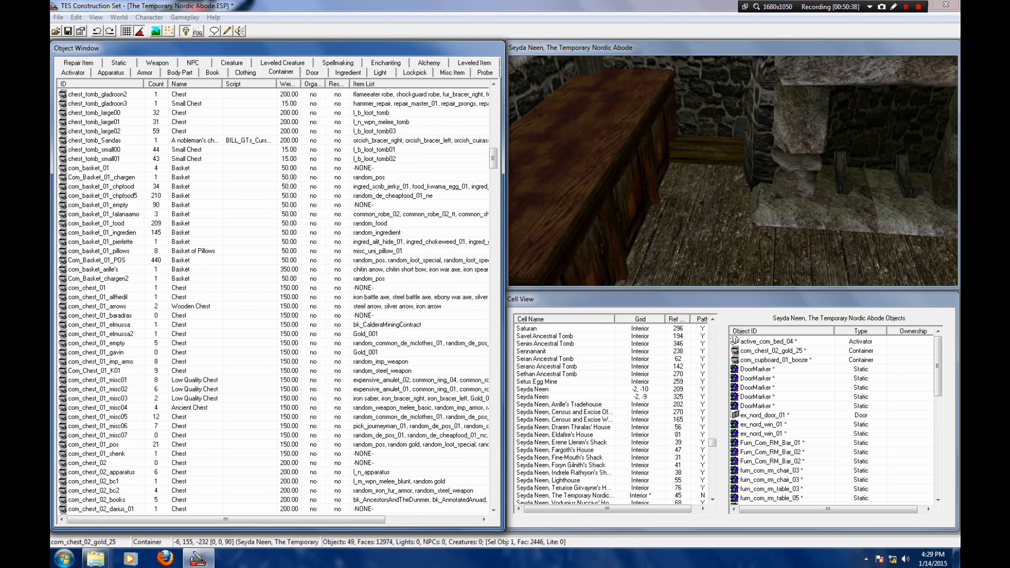
pyautogui.click(97, 260)
pyautogui.click(100, 187)
pyautogui.moveTo(101, 196); pyautogui.dragTo(707, 152)
pyautogui.moveTo(708, 153)
pyautogui.mouseDown(button='right')
pyautogui.moveTo(724, 153)
pyautogui.moveTo(724, 142)
pyautogui.mouseUp(button='right')
pyautogui.moveTo(708, 142); pyautogui.dragTo(692, 145)
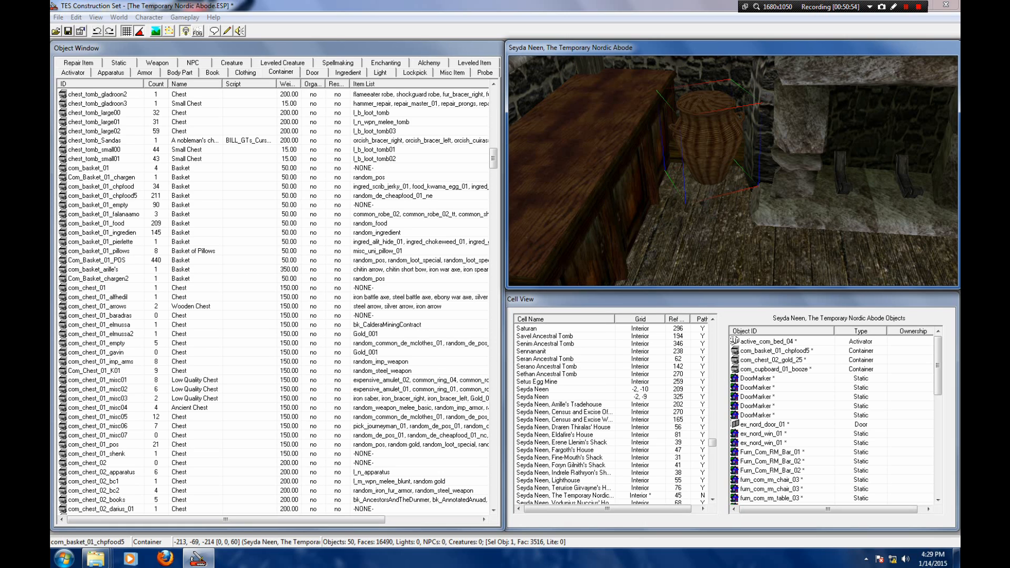
pyautogui.moveTo(708, 137); pyautogui.dragTo(734, 138, button='right')
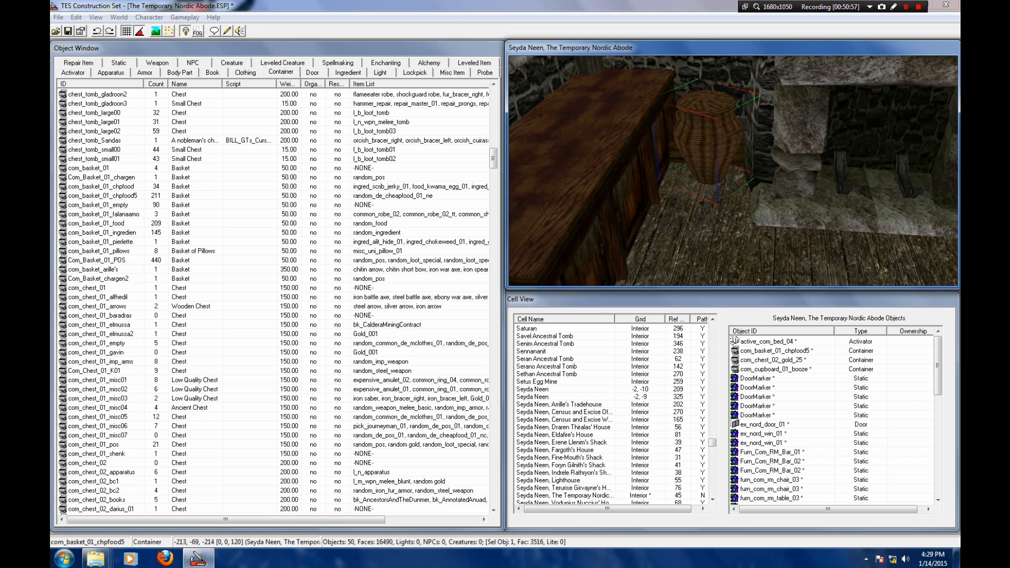
pyautogui.press('f')
# Step: Inspect the basket's placement between the bar counter and the fireplace from several angles
pyautogui.keyDown('shift'); pyautogui.moveTo(731, 174); pyautogui.dragTo(563, 184, button='middle'); pyautogui.keyUp('shift')
pyautogui.scroll(-3, 732, 171)
pyautogui.moveTo(732, 171); pyautogui.dragTo(711, 136, button='middle')
pyautogui.scroll(-3, 732, 171)
pyautogui.keyDown('shift'); pyautogui.moveTo(732, 171); pyautogui.dragTo(688, 196, button='middle'); pyautogui.keyUp('shift')
pyautogui.scroll(3, 732, 171)
pyautogui.scroll(-2, 732, 171)
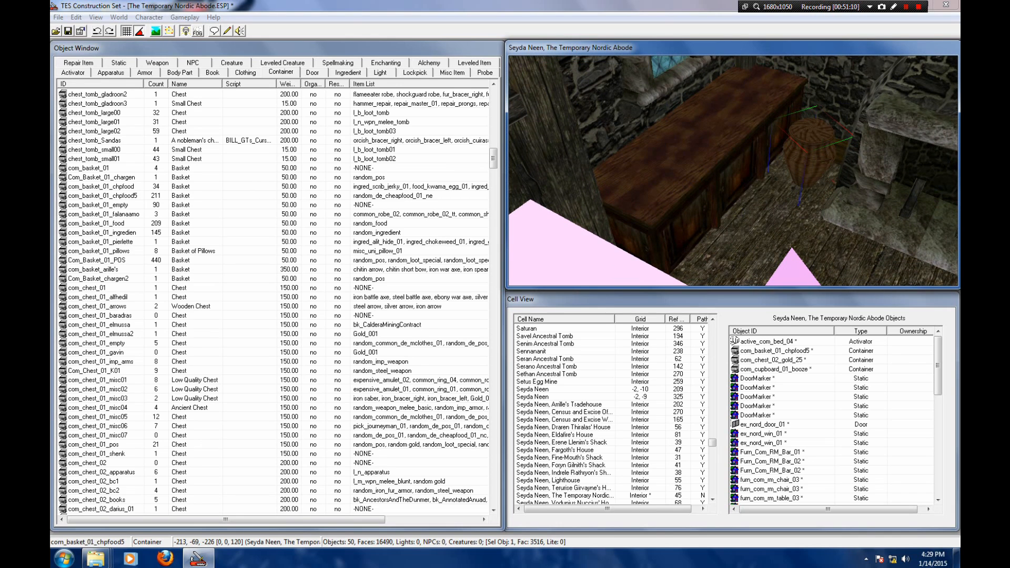
pyautogui.moveTo(811, 153); pyautogui.dragTo(821, 148)
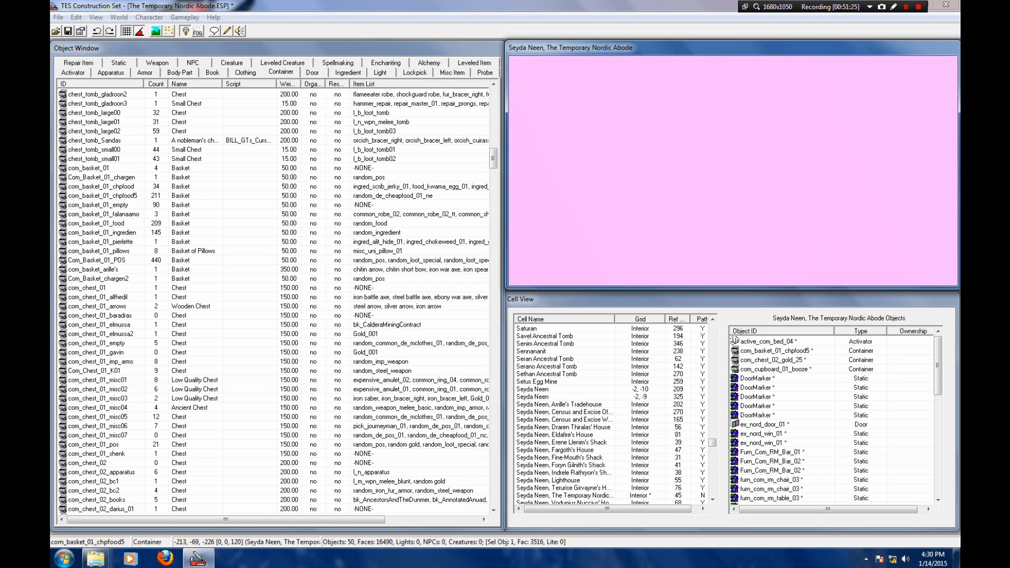
# Step: Place the sack com_sack_01_saltrice_10 on the floor beside the bed at about 145, 87, -247, rotated to 315
pyautogui.press('shift')
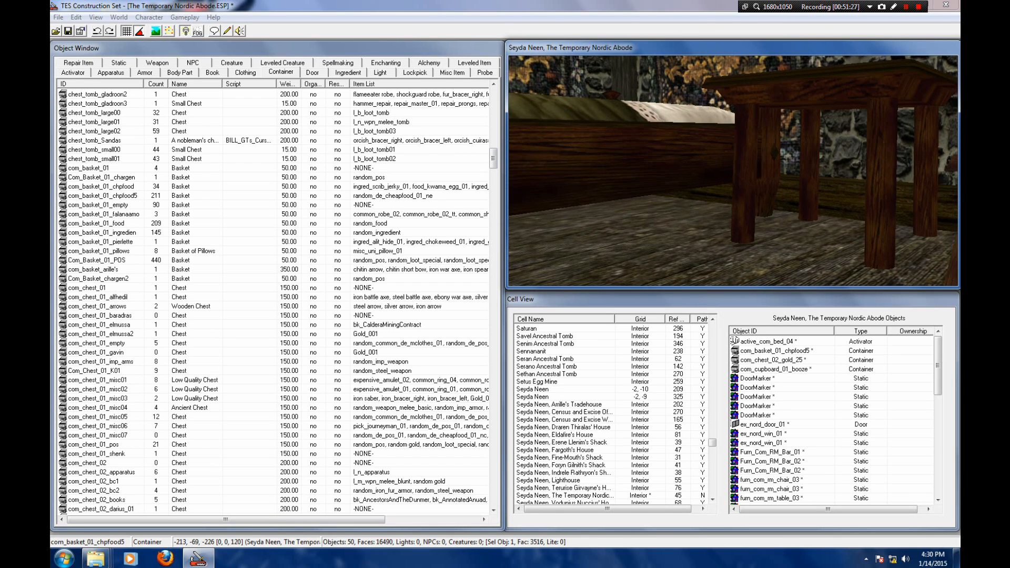
pyautogui.press('shift')
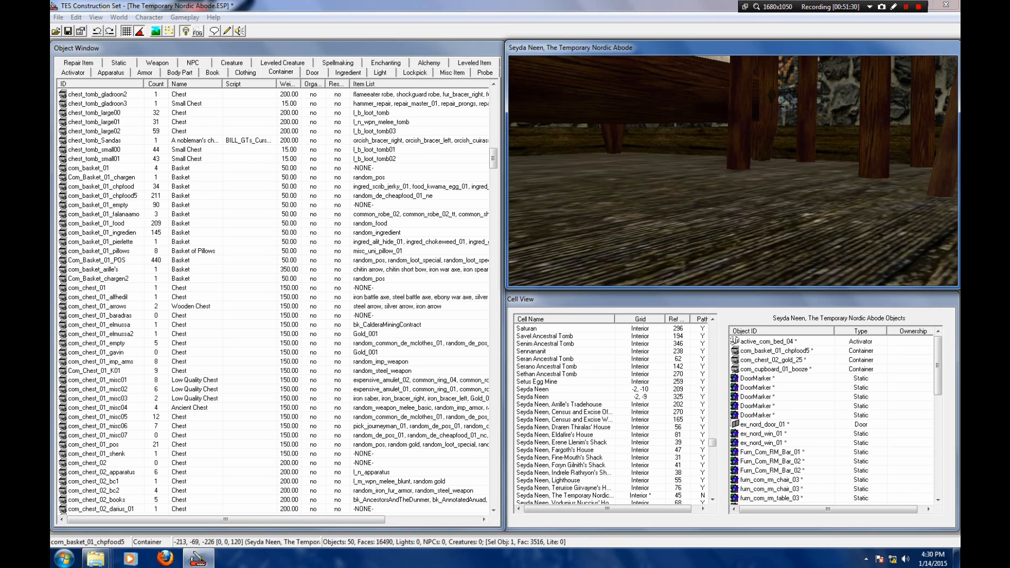
pyautogui.moveTo(734, 158); pyautogui.dragTo(722, 204, button='middle')
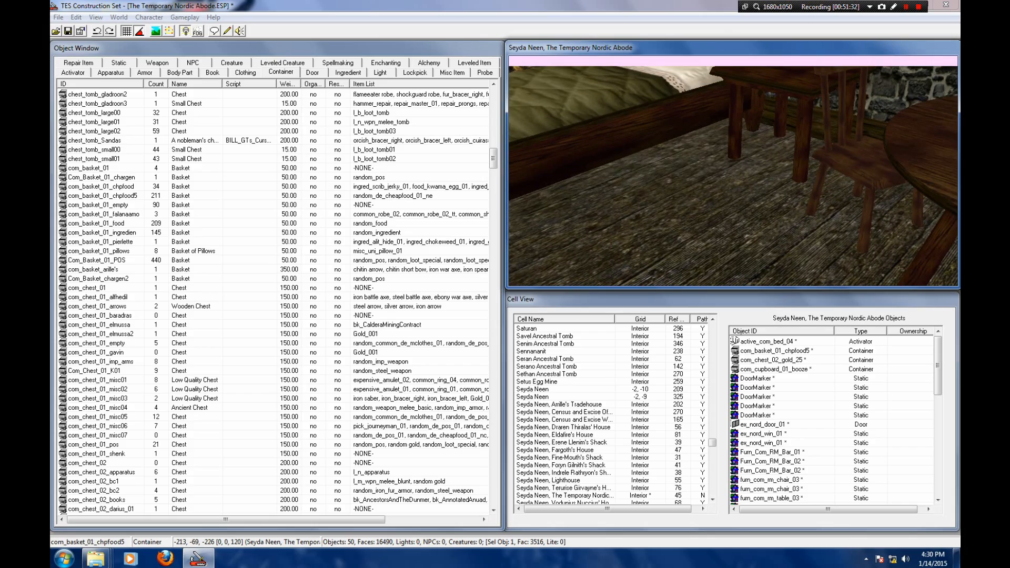
pyautogui.moveTo(493, 158); pyautogui.dragTo(493, 244)
pyautogui.click(102, 232)
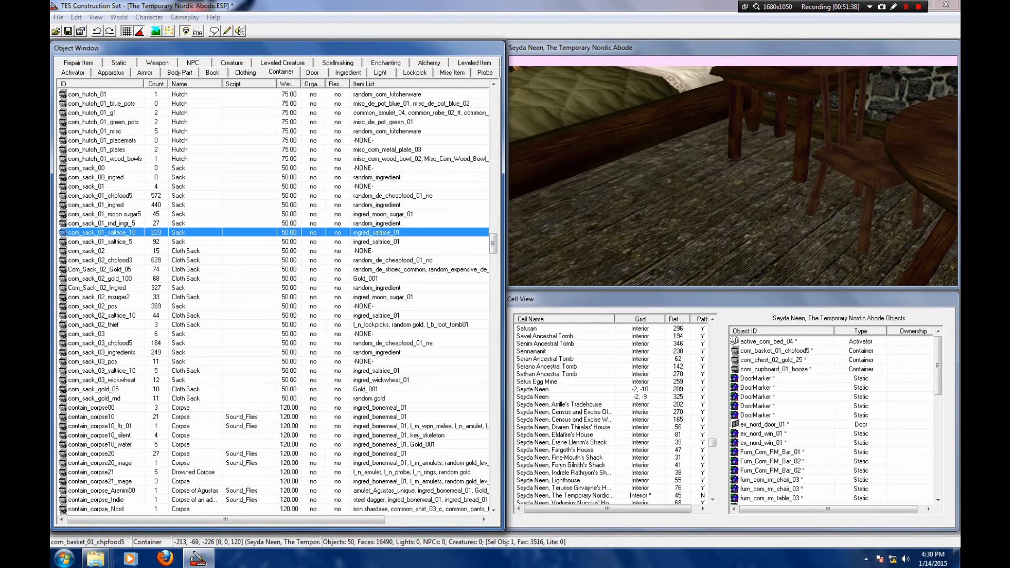
pyautogui.moveTo(102, 233); pyautogui.dragTo(664, 174)
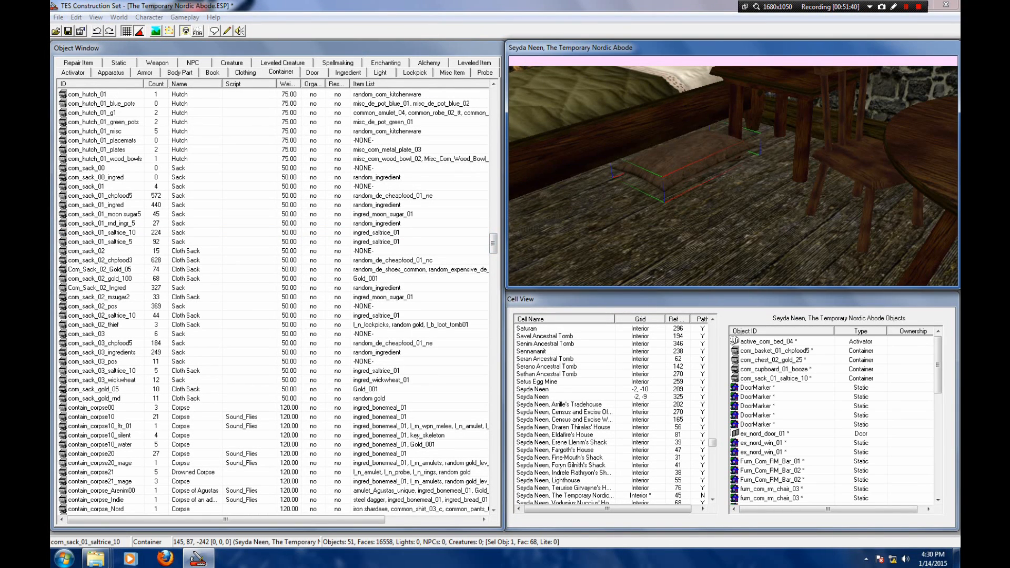
pyautogui.moveTo(664, 173); pyautogui.dragTo(684, 173, button='right')
pyautogui.press('f')
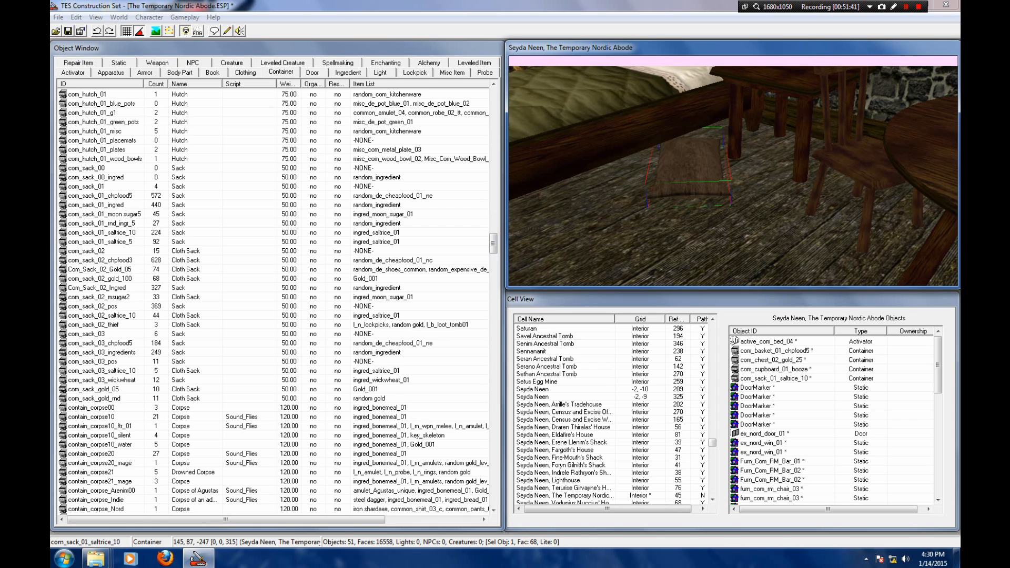
pyautogui.moveTo(684, 173); pyautogui.dragTo(718, 174, button='middle')
# Step: Move the saltrice sack under the edge of the bed, to about 170, 119, -248
pyautogui.click(718, 174)
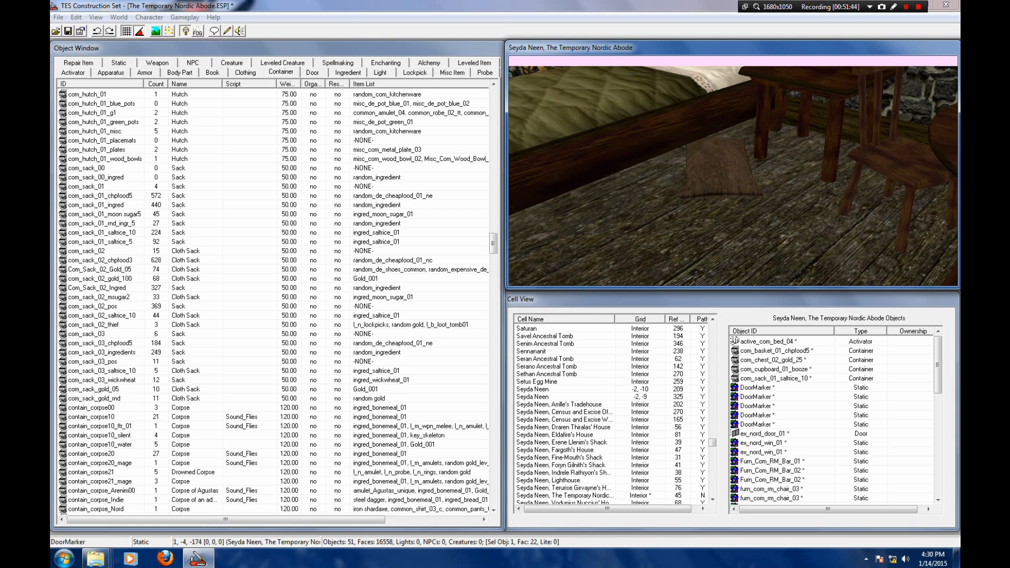
pyautogui.scroll(3, 718, 173)
pyautogui.click(718, 179)
pyautogui.moveTo(718, 179); pyautogui.dragTo(674, 112)
pyautogui.keyDown('shift'); pyautogui.moveTo(675, 111); pyautogui.dragTo(676, 84, button='middle'); pyautogui.keyUp('shift')
pyautogui.moveTo(679, 113); pyautogui.dragTo(679, 116)
# Step: Place the sack com_sack_01_ingred on the floor under the bed's edge at about 78, 122, -248, rotated to 15
pyautogui.scroll(-3, 679, 117)
pyautogui.keyDown('shift'); pyautogui.moveTo(679, 117); pyautogui.dragTo(752, 146, button='middle'); pyautogui.keyUp('shift')
pyautogui.click(96, 206)
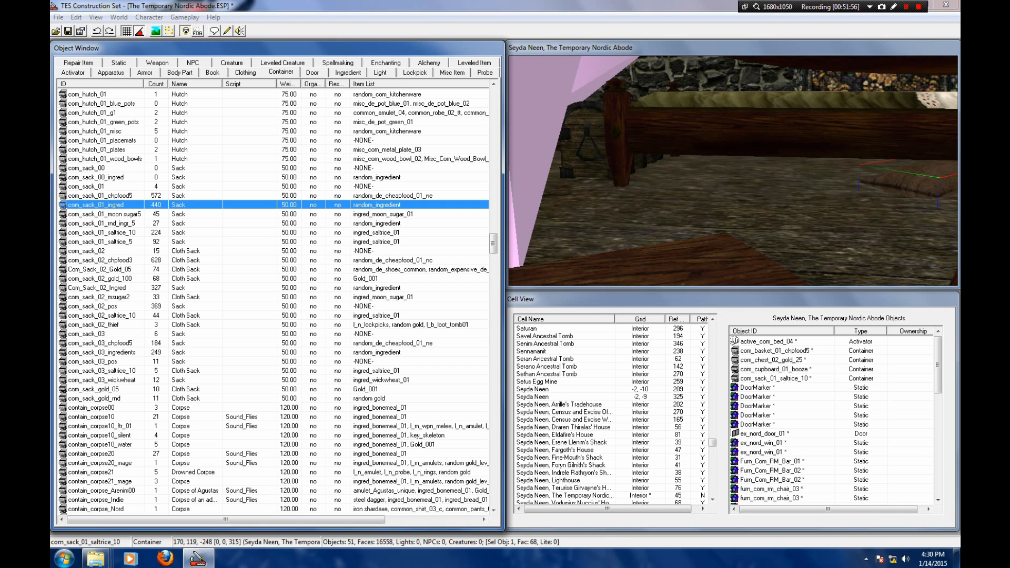
pyautogui.moveTo(96, 205); pyautogui.dragTo(739, 171)
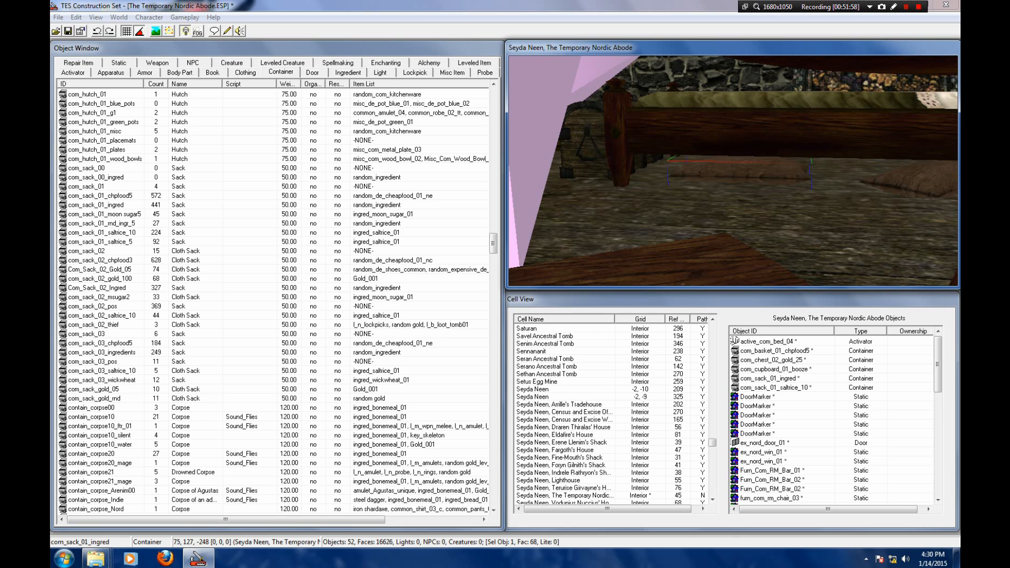
pyautogui.moveTo(739, 171); pyautogui.dragTo(755, 171, button='right')
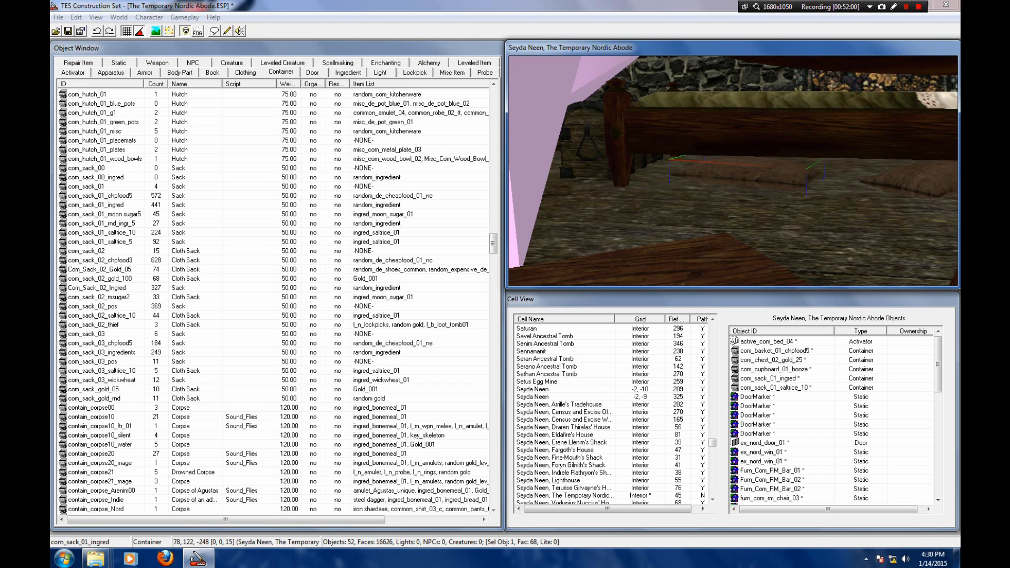
# Step: Raise the ingredient sack to about Z -244, drop it to the floor and settle it at about 78, 125, -248
pyautogui.doubleClick(756, 171)
pyautogui.click(419, 406)
pyautogui.click(419, 406)
pyautogui.click(419, 406)
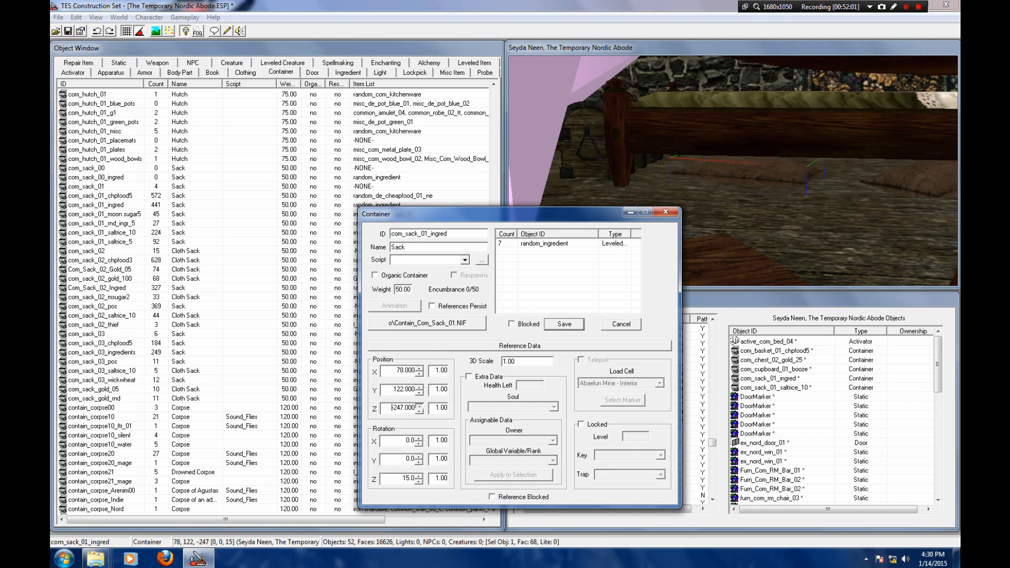
pyautogui.click(419, 406)
pyautogui.click(564, 324)
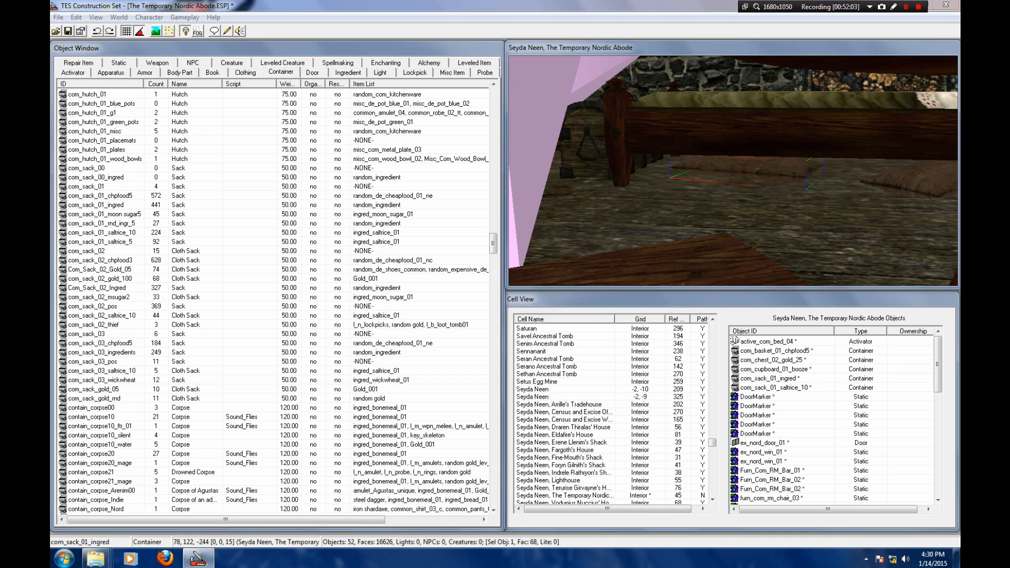
pyautogui.press('f')
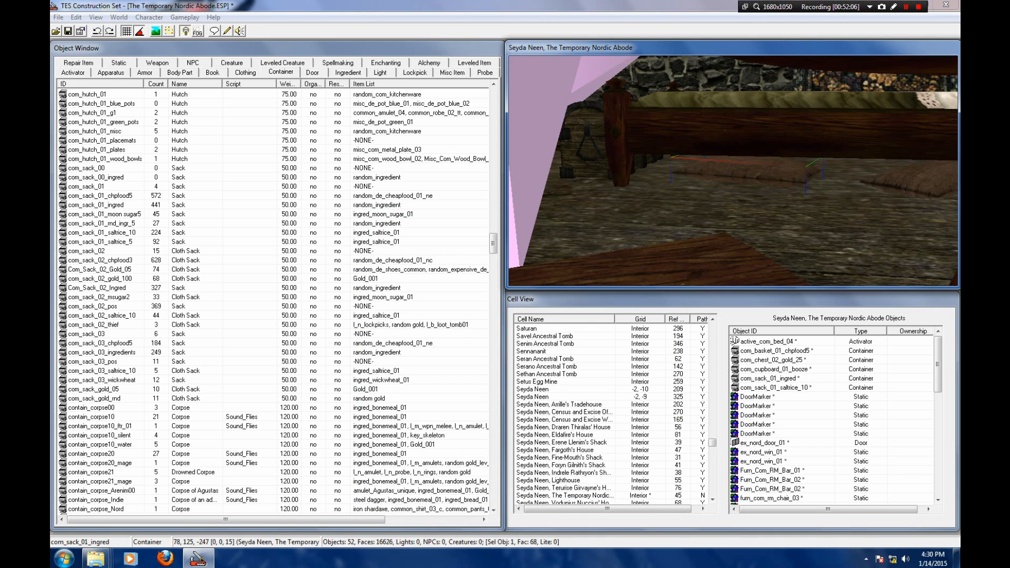
pyautogui.press('shift')
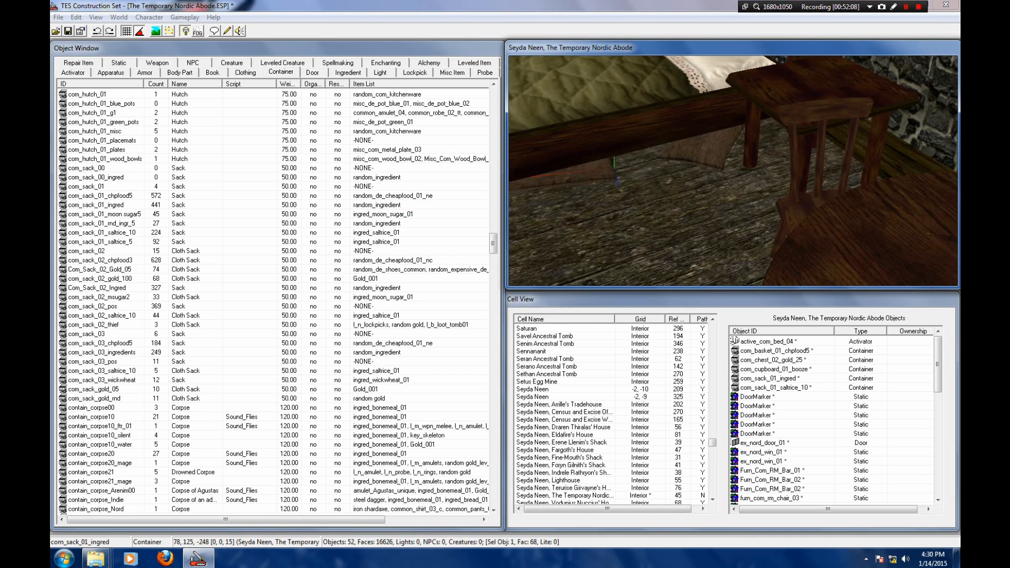
pyautogui.press('shift')
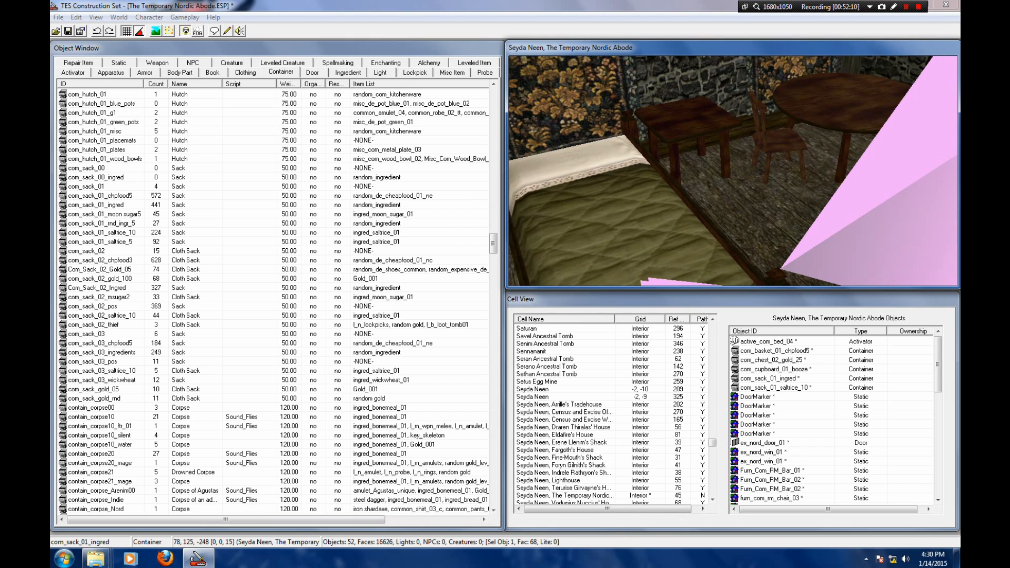
pyautogui.press('shift')
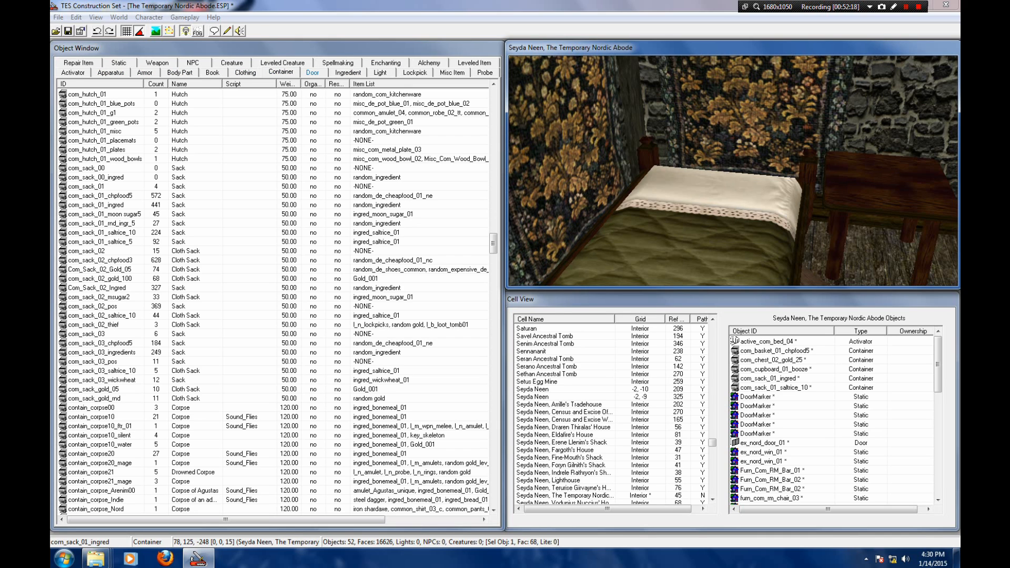
# Step: Place the pillow misc_uni_pillow_01 at the head of the bed, at about 185, 154, -199
pyautogui.click(452, 73)
pyautogui.moveTo(493, 114); pyautogui.dragTo(493, 497)
pyautogui.click(95, 445)
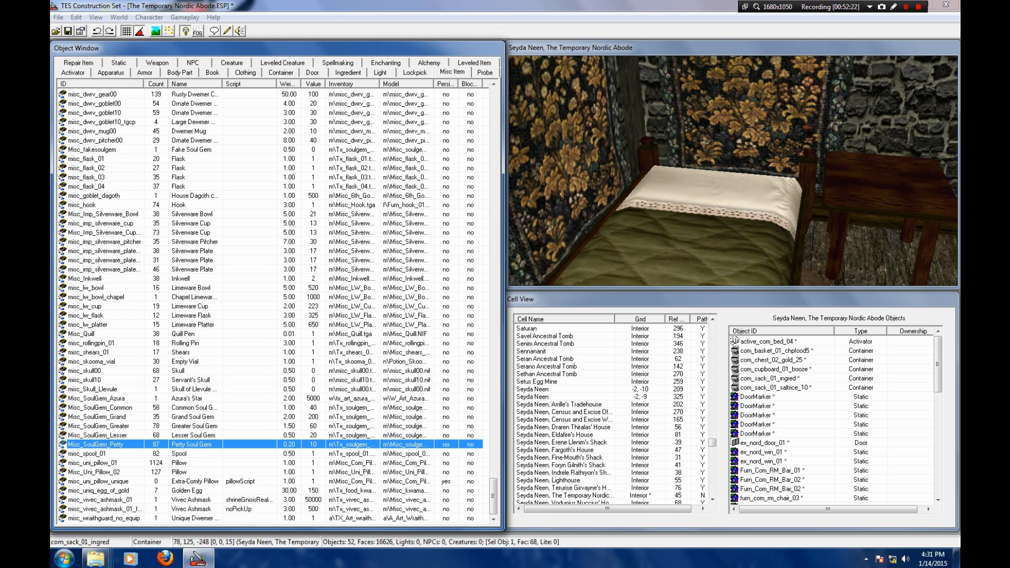
pyautogui.click(93, 463)
pyautogui.moveTo(92, 463); pyautogui.dragTo(707, 179)
pyautogui.press('shift')
pyautogui.press('shift')
pyautogui.scroll(4, 707, 180)
pyautogui.press('shift')
pyautogui.press('z')
pyautogui.moveTo(707, 180); pyautogui.dragTo(707, 187)
pyautogui.press('shift')
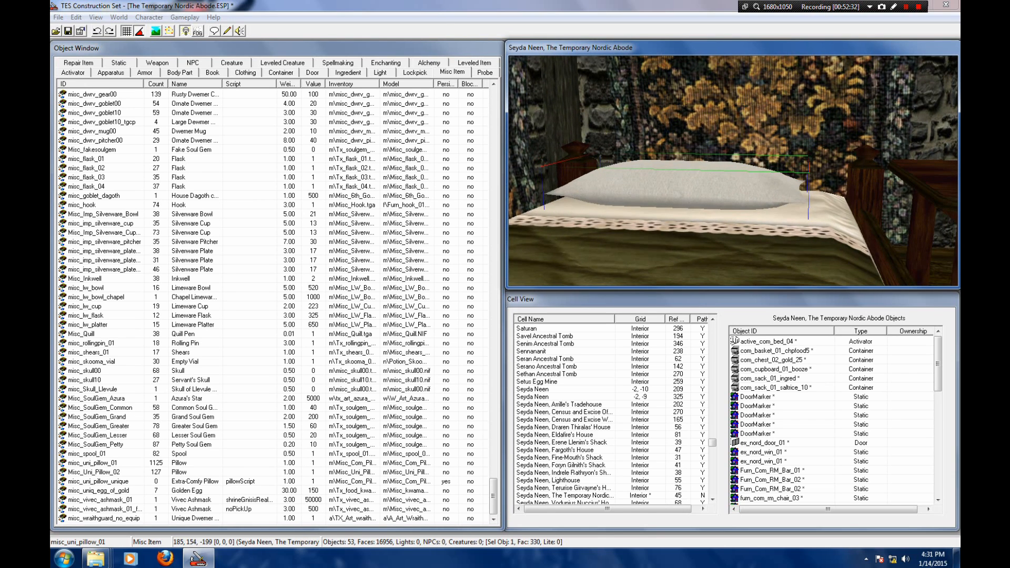
# Step: Try to drop the pillow onto the bed surface, and undo the drop
pyautogui.press('shift')
pyautogui.press('f')
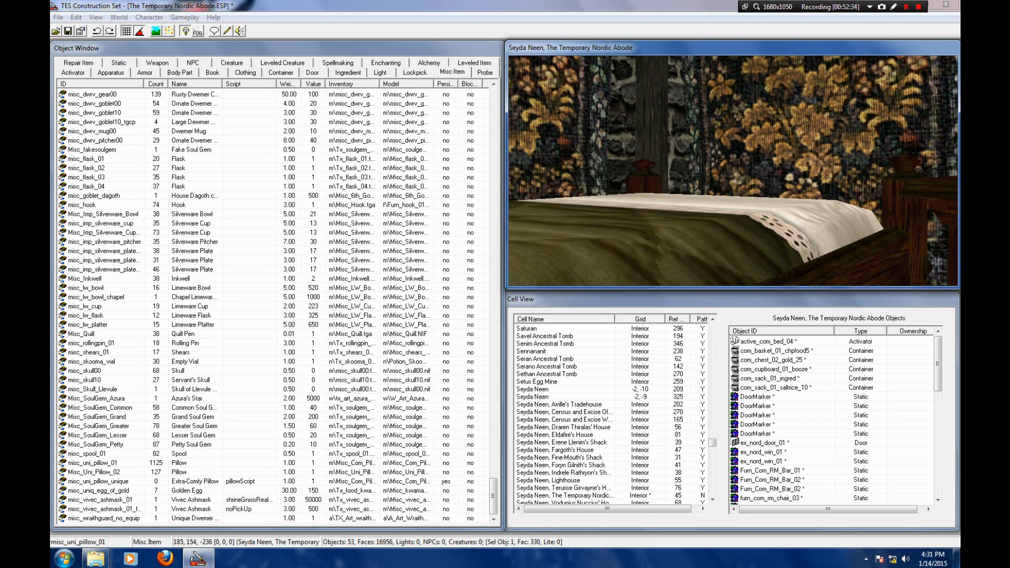
pyautogui.click(97, 31)
pyautogui.click(689, 187)
pyautogui.press('shift')
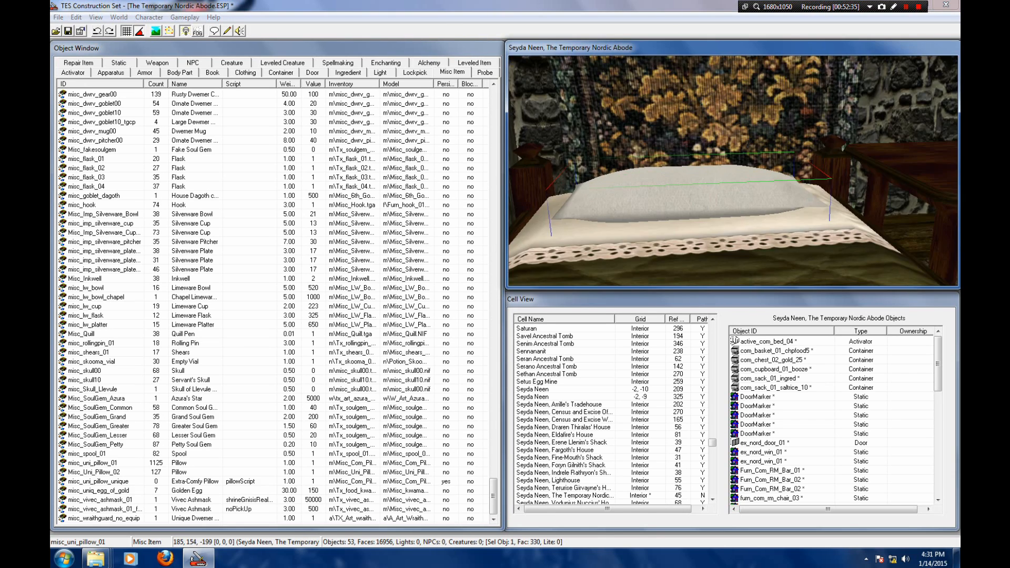
# Step: Place the table furn_com_rm_table_04 in the attic, rotate it to 90 and drop it onto the floor
pyautogui.scroll(-10, 733, 171)
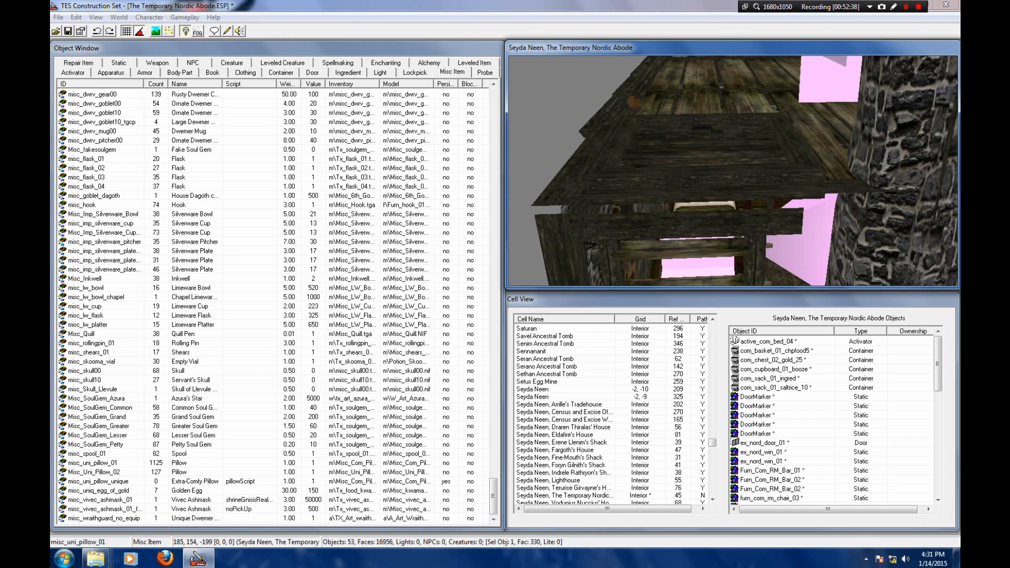
pyautogui.press('shift')
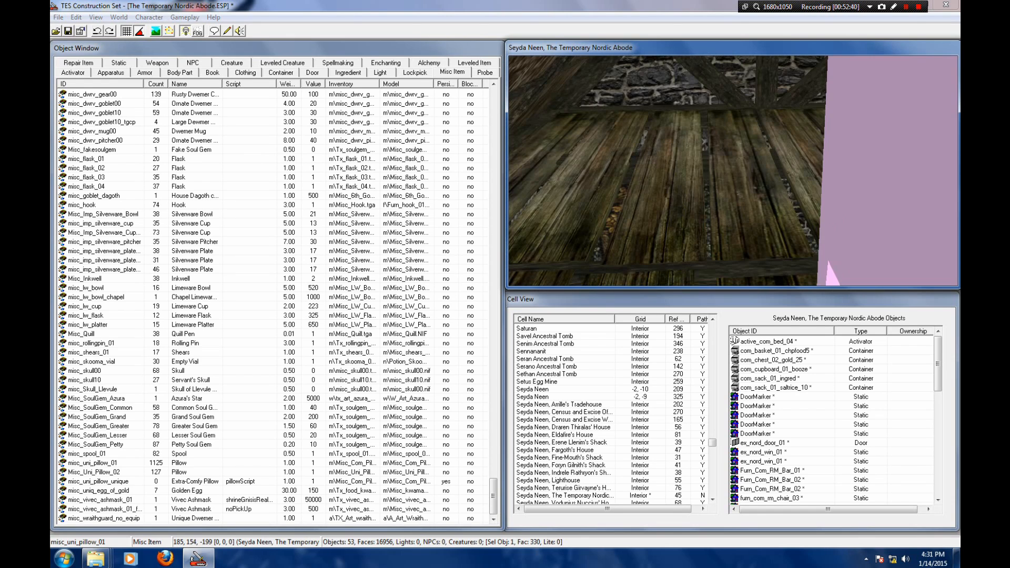
pyautogui.press('shift')
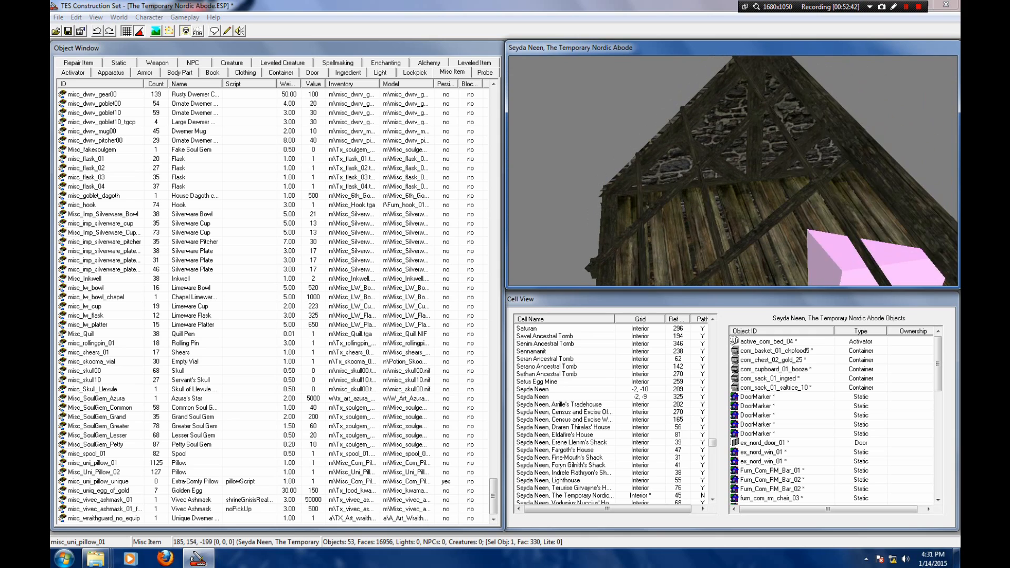
pyautogui.press('shift')
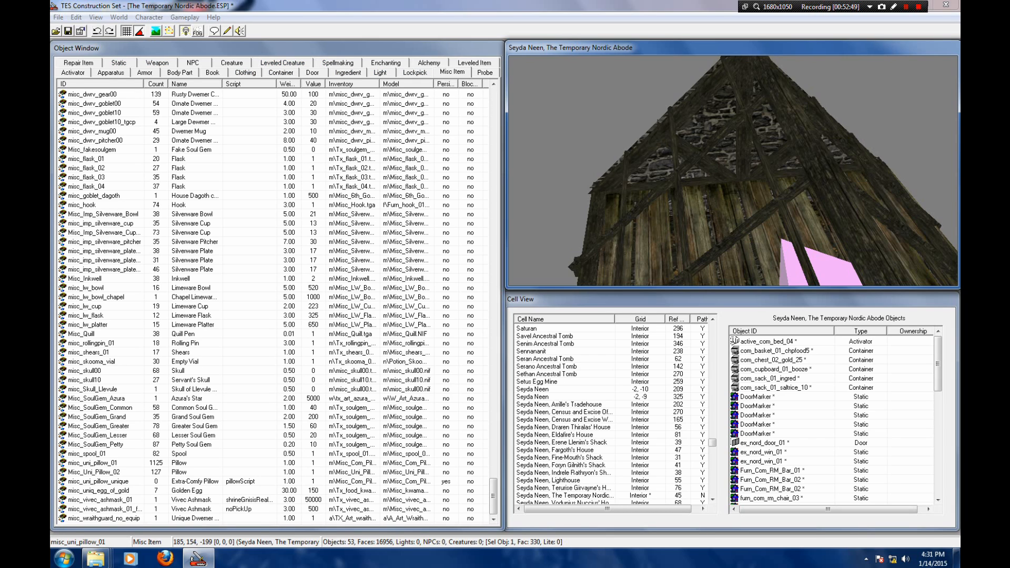
pyautogui.click(119, 64)
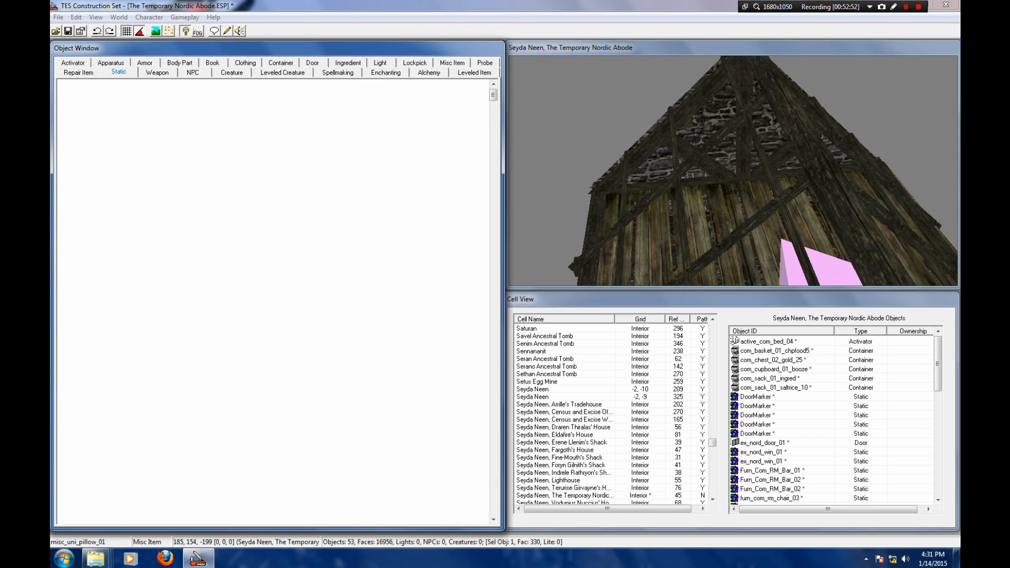
pyautogui.click(97, 270)
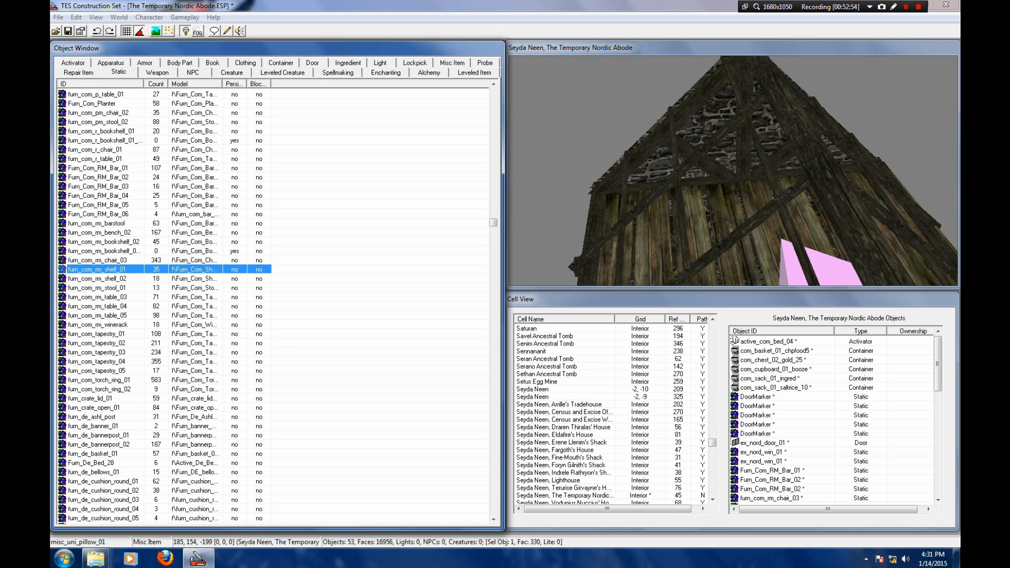
pyautogui.click(97, 316)
pyautogui.click(97, 306)
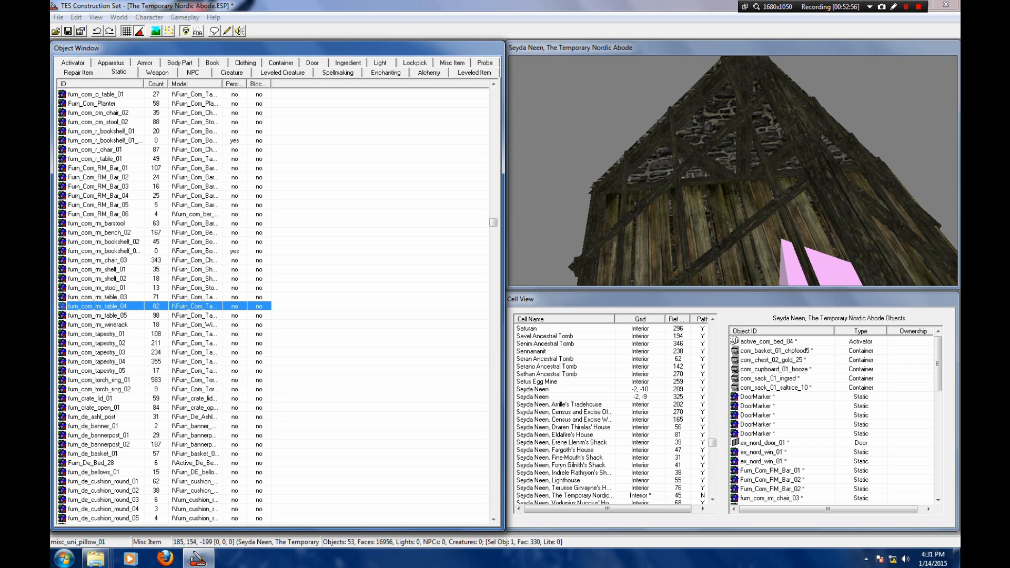
pyautogui.moveTo(97, 306); pyautogui.dragTo(734, 176)
pyautogui.moveTo(735, 176); pyautogui.dragTo(771, 176, button='right')
pyautogui.press('f')
# Step: Move the attic table toward the end wall, to about 194, 36, 45
pyautogui.moveTo(728, 197); pyautogui.dragTo(784, 159)
pyautogui.scroll(5, 751, 181)
pyautogui.keyDown('shift'); pyautogui.moveTo(784, 160); pyautogui.dragTo(523, 159, button='middle'); pyautogui.keyUp('shift')
pyautogui.keyDown('shift'); pyautogui.moveTo(733, 159); pyautogui.dragTo(671, 159, button='middle'); pyautogui.keyUp('shift')
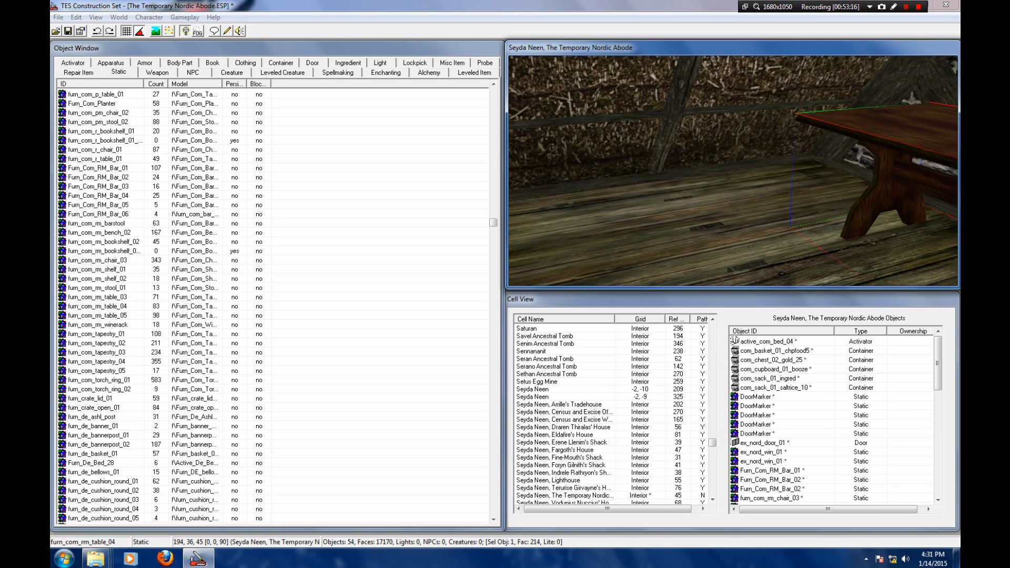
# Step: Open the list of container objects and inspect the attic space around the table
pyautogui.click(281, 63)
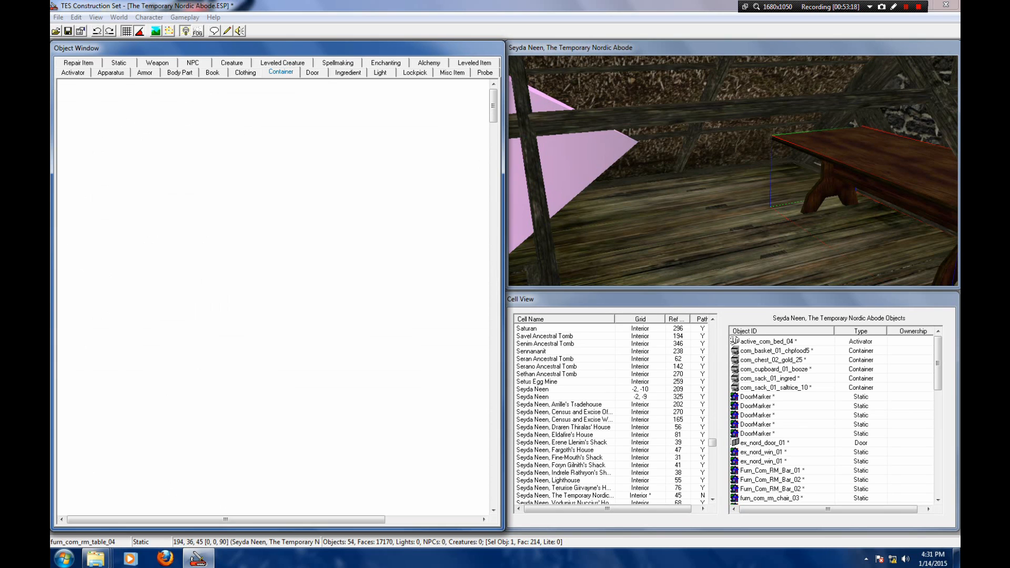
pyautogui.moveTo(733, 163); pyautogui.dragTo(705, 176, button='middle')
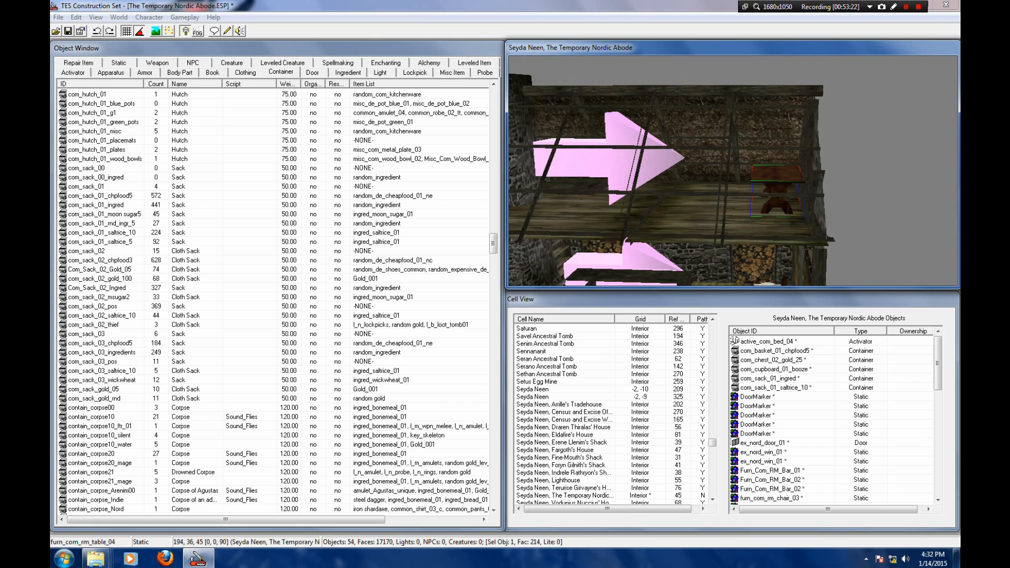
pyautogui.scroll(-3, 733, 171)
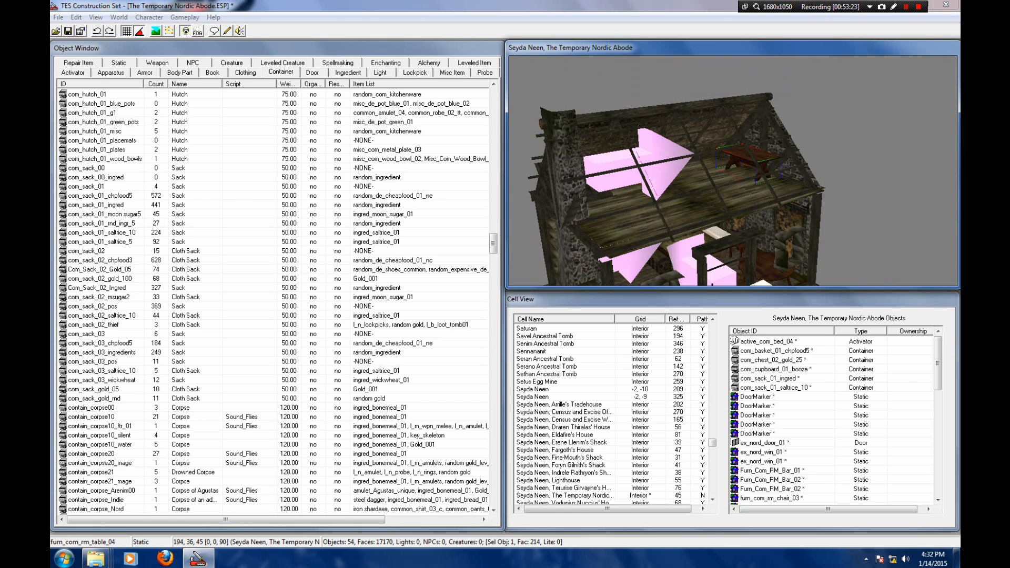
pyautogui.scroll(3, 733, 171)
pyautogui.moveTo(733, 171); pyautogui.dragTo(734, 212, button='middle')
pyautogui.scroll(3, 734, 171)
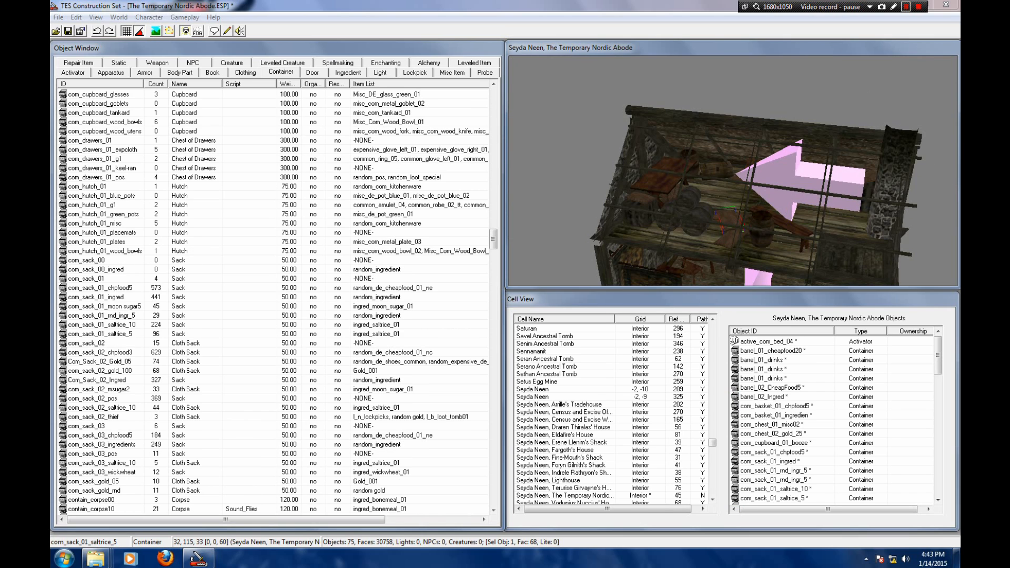
# Step: Examine the attic's arrangement of barrels, sacks, baskets and tables from several angles
pyautogui.scroll(3, 733, 171)
pyautogui.moveTo(733, 171)
pyautogui.keyDown('shift'); pyautogui.mouseDown(button='middle')
pyautogui.moveTo(765, 176)
pyautogui.moveTo(723, 185)
pyautogui.moveTo(718, 142)
pyautogui.moveTo(765, 171)
pyautogui.moveTo(781, 168)
pyautogui.moveTo(707, 176)
pyautogui.moveTo(735, 169)
pyautogui.moveTo(740, 155)
pyautogui.mouseUp(button='middle'); pyautogui.keyUp('shift')
pyautogui.scroll(-3, 733, 171)
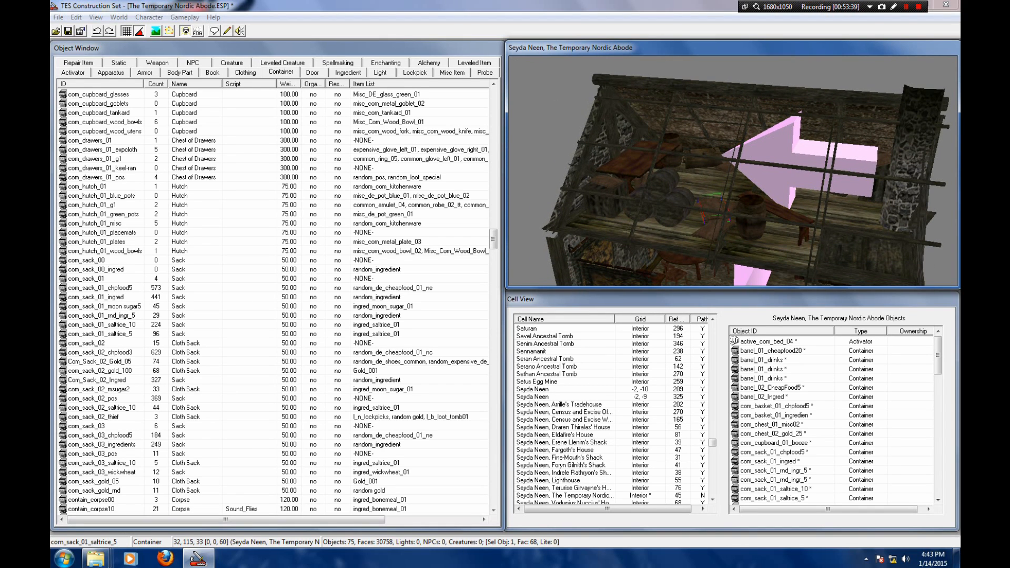
pyautogui.scroll(2, 733, 171)
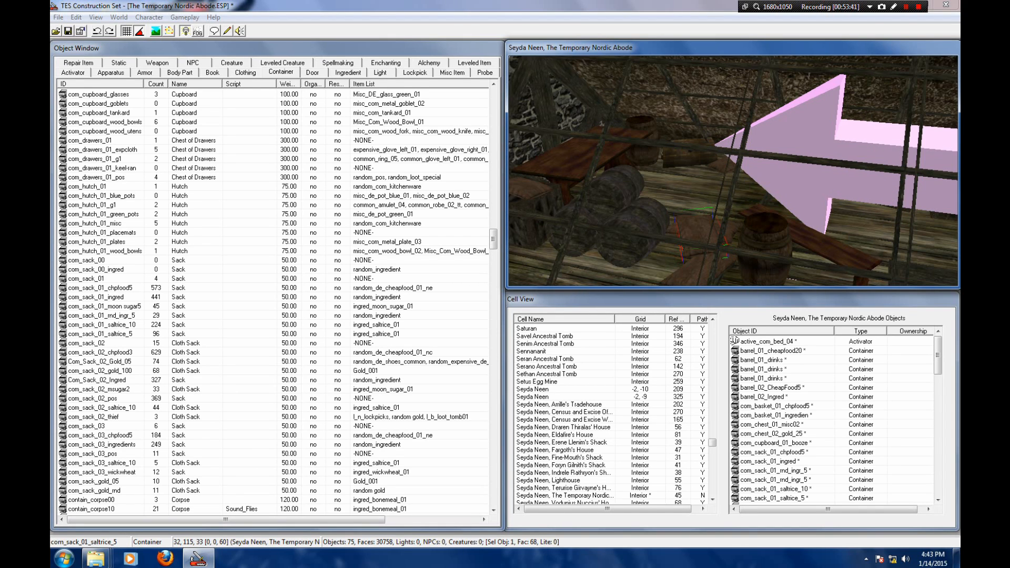
pyautogui.keyDown('shift'); pyautogui.moveTo(734, 171); pyautogui.dragTo(719, 274, button='middle'); pyautogui.keyUp('shift')
pyautogui.scroll(-4, 734, 171)
pyautogui.keyDown('shift'); pyautogui.moveTo(734, 171); pyautogui.dragTo(648, 226, button='middle'); pyautogui.keyUp('shift')
pyautogui.click(671, 166)
pyautogui.scroll(5, 733, 171)
pyautogui.scroll(3, 733, 171)
pyautogui.scroll(-3, 733, 171)
pyautogui.keyDown('shift'); pyautogui.moveTo(733, 171); pyautogui.dragTo(820, 166, button='middle'); pyautogui.keyUp('shift')
pyautogui.scroll(-5, 734, 171)
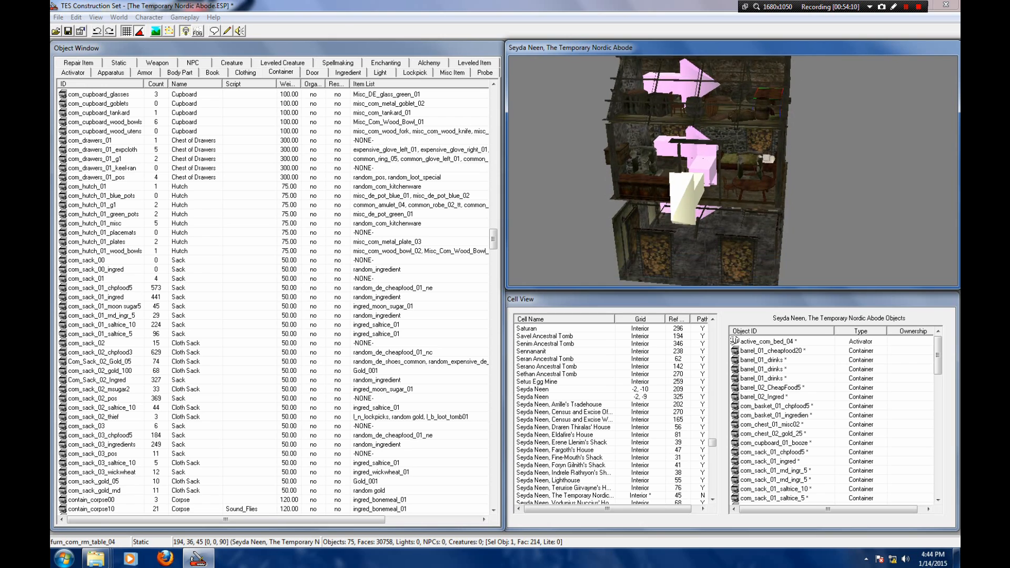
# Step: Examine the lowest floor's open space, wall tapestries and door marker from outside and inside
pyautogui.keyDown('shift'); pyautogui.moveTo(733, 171); pyautogui.dragTo(684, 121, button='middle'); pyautogui.keyUp('shift')
pyautogui.scroll(4, 733, 171)
pyautogui.scroll(3, 733, 171)
pyautogui.click(792, 130)
pyautogui.moveTo(792, 129)
pyautogui.keyDown('shift'); pyautogui.mouseDown(button='middle')
pyautogui.moveTo(737, 113)
pyautogui.moveTo(763, 113)
pyautogui.mouseUp(button='middle'); pyautogui.keyUp('shift')
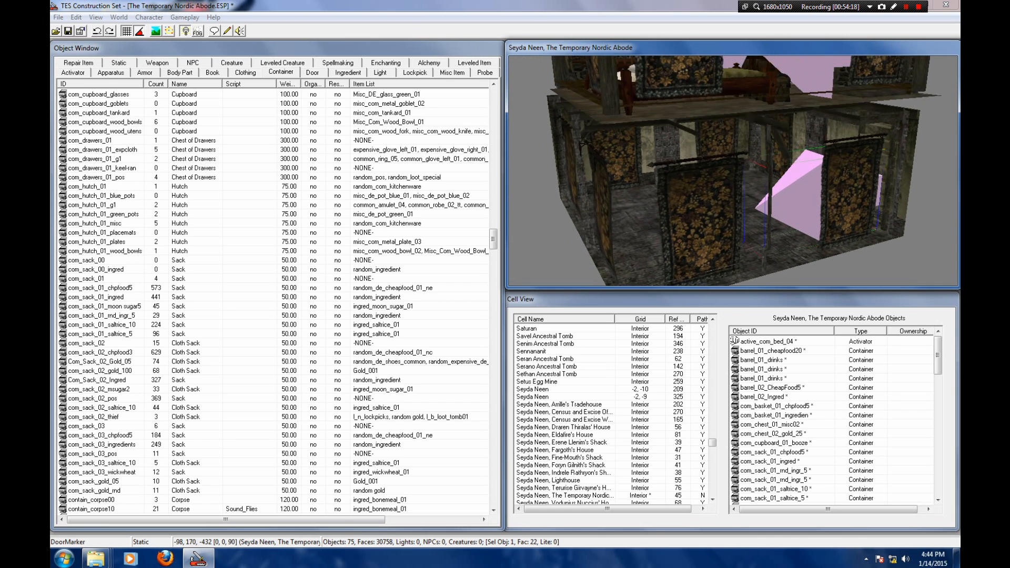
pyautogui.scroll(5, 733, 171)
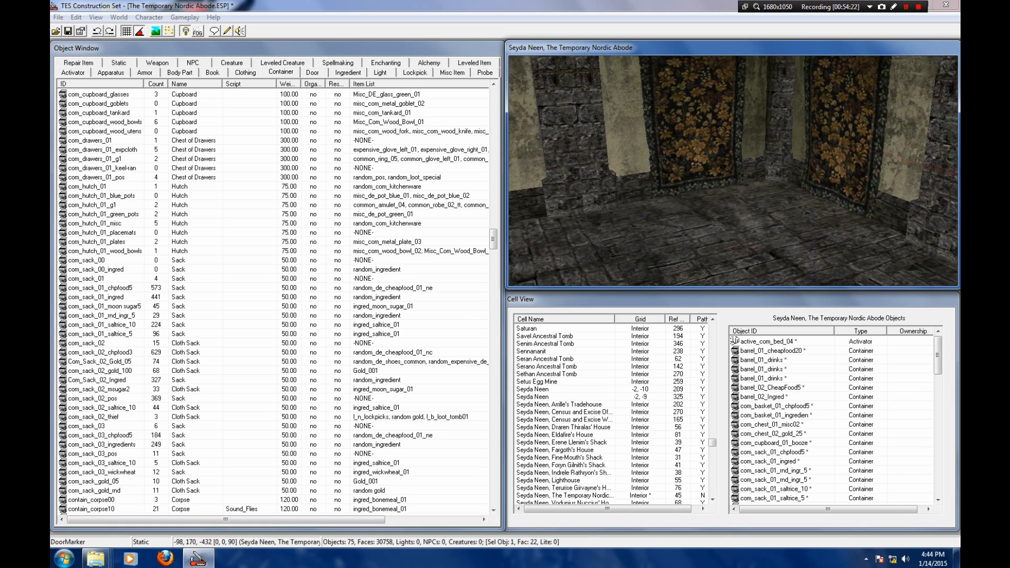
pyautogui.scroll(-4, 734, 171)
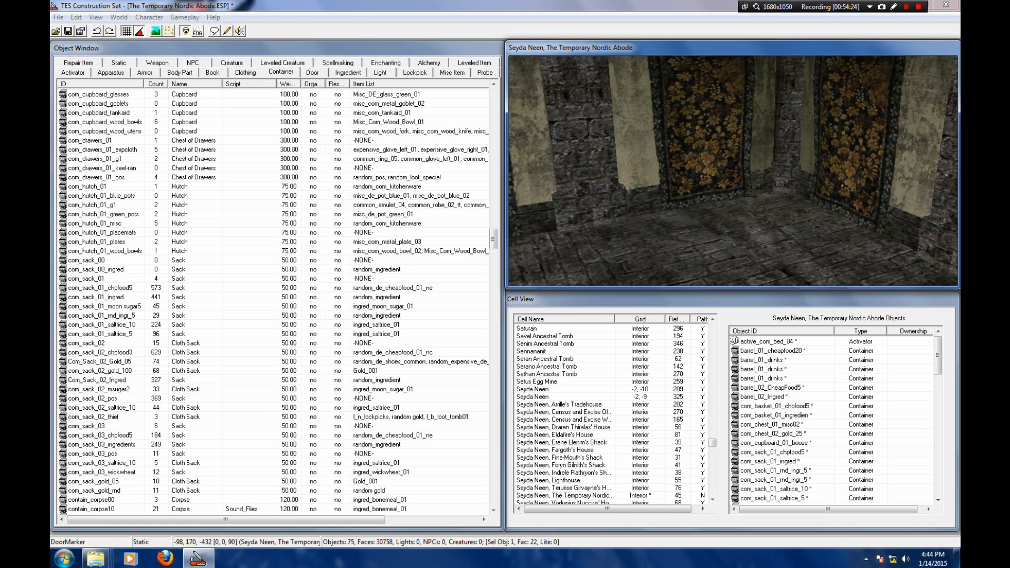
pyautogui.moveTo(733, 171)
pyautogui.mouseDown(button='middle')
pyautogui.moveTo(684, 166)
pyautogui.moveTo(753, 181)
pyautogui.moveTo(758, 165)
pyautogui.moveTo(813, 177)
pyautogui.moveTo(763, 173)
pyautogui.moveTo(795, 184)
pyautogui.mouseUp(button='middle')
pyautogui.scroll(-3, 734, 171)
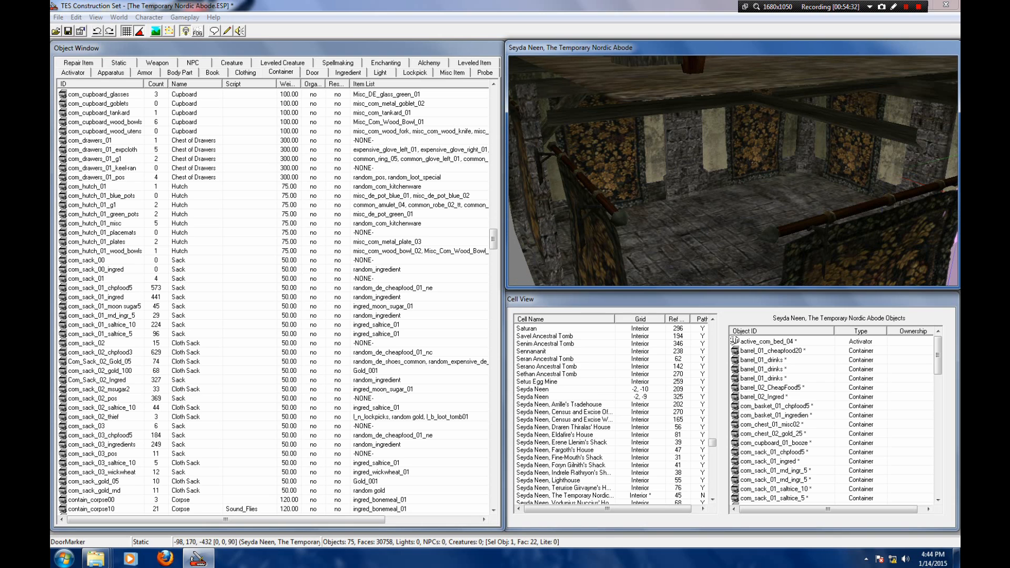
pyautogui.scroll(-3, 734, 171)
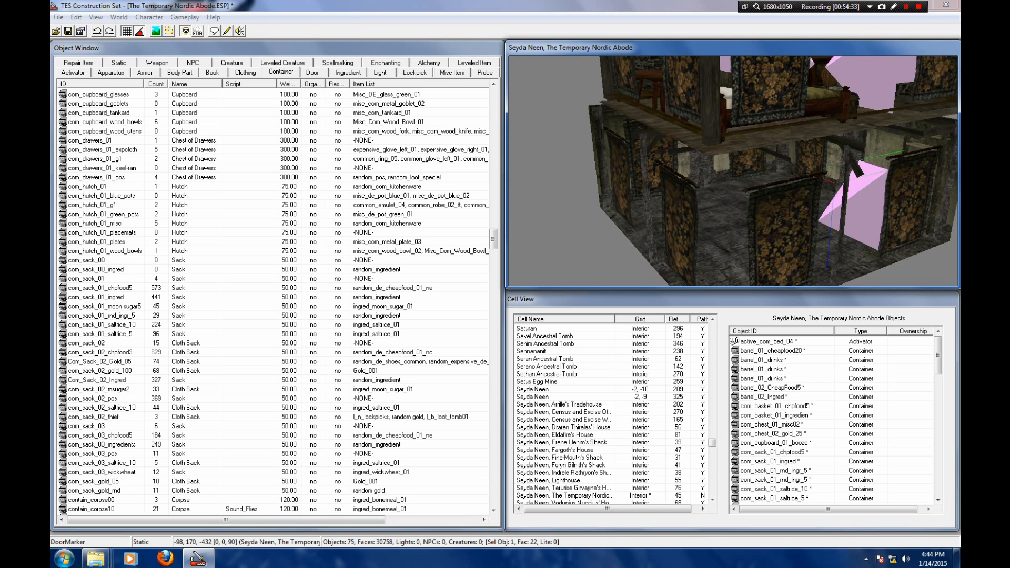
pyautogui.moveTo(734, 171); pyautogui.dragTo(705, 268, button='middle')
pyautogui.moveTo(734, 223); pyautogui.dragTo(737, 74, button='middle')
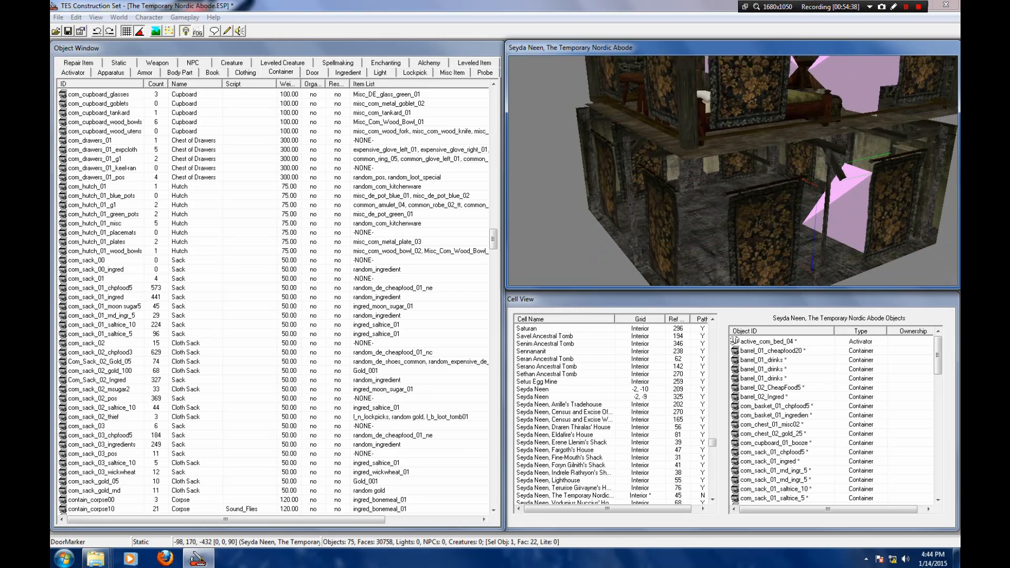
pyautogui.scroll(4, 734, 171)
pyautogui.scroll(3, 734, 171)
pyautogui.moveTo(734, 171); pyautogui.dragTo(734, 158, button='middle')
pyautogui.scroll(-5, 733, 171)
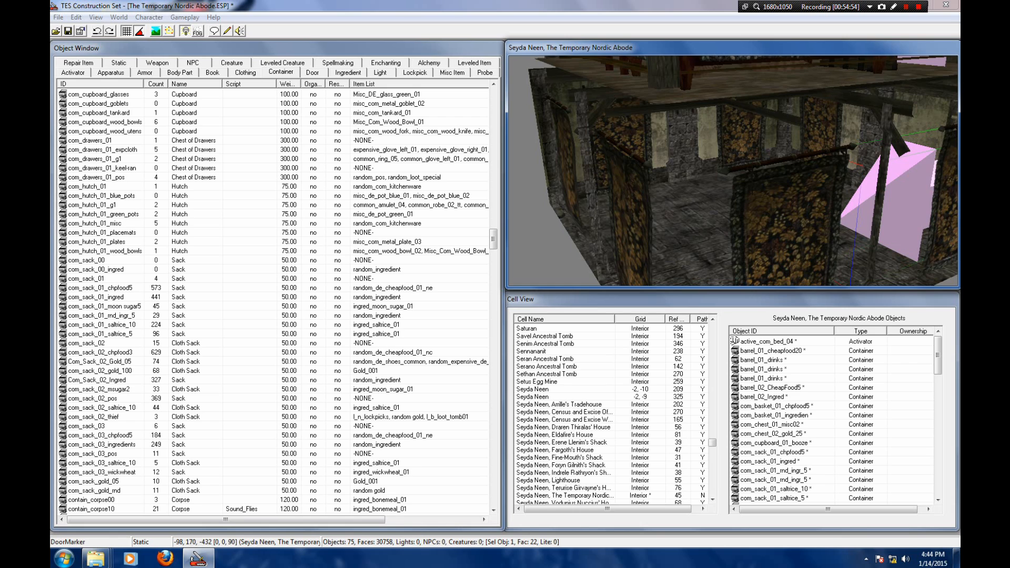
# Step: Place a furn_com_rm_winerack static on the lowest floor, in front of the two corner tapestries
pyautogui.scroll(3, 734, 171)
pyautogui.moveTo(733, 171); pyautogui.dragTo(748, 136, button='middle')
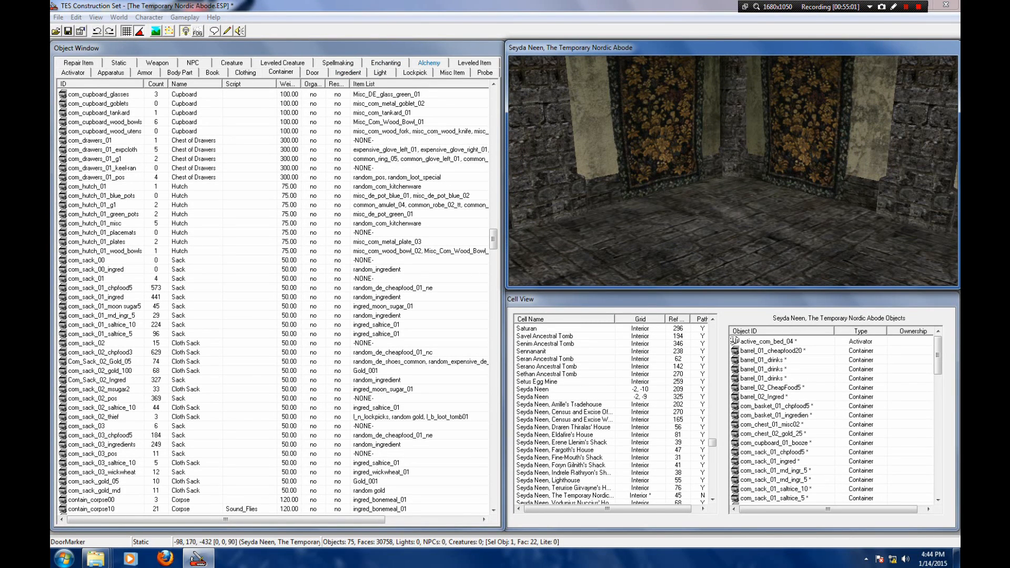
pyautogui.click(428, 63)
pyautogui.click(119, 72)
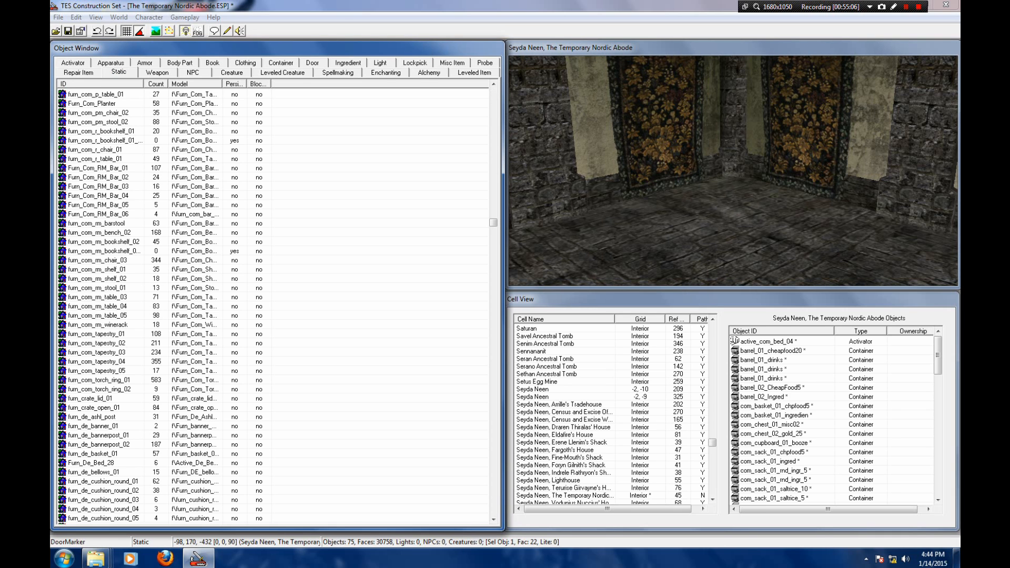
pyautogui.click(100, 233)
pyautogui.scroll(8, 99, 232)
pyautogui.scroll(-9, 157, 305)
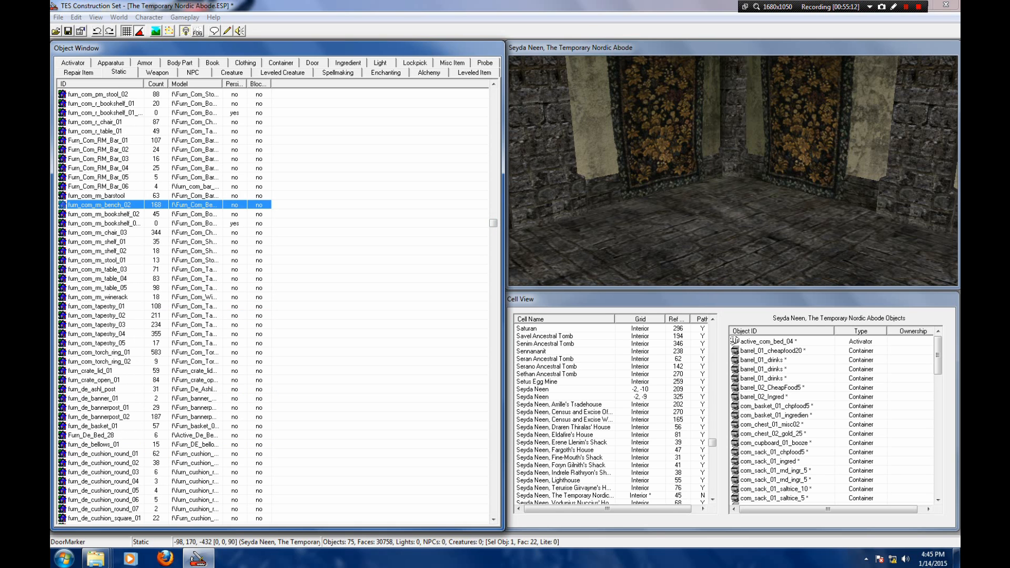
pyautogui.click(98, 298)
pyautogui.moveTo(98, 297); pyautogui.dragTo(734, 139)
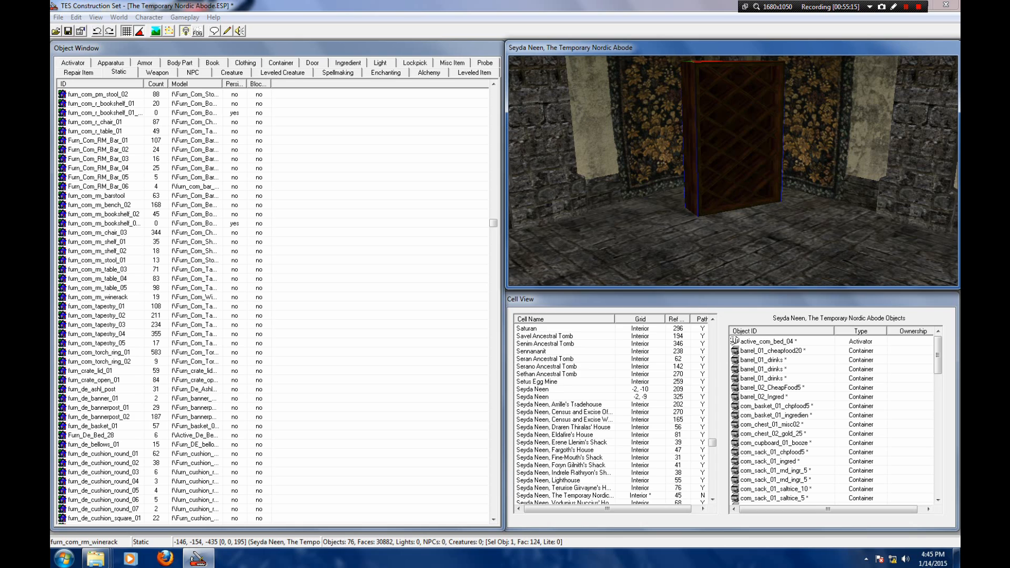
# Step: Rotate the wine rack to 180 degrees and move it against the tapestry wall, at about -125, -211, -434
pyautogui.doubleClick(734, 139)
pyautogui.click(509, 393)
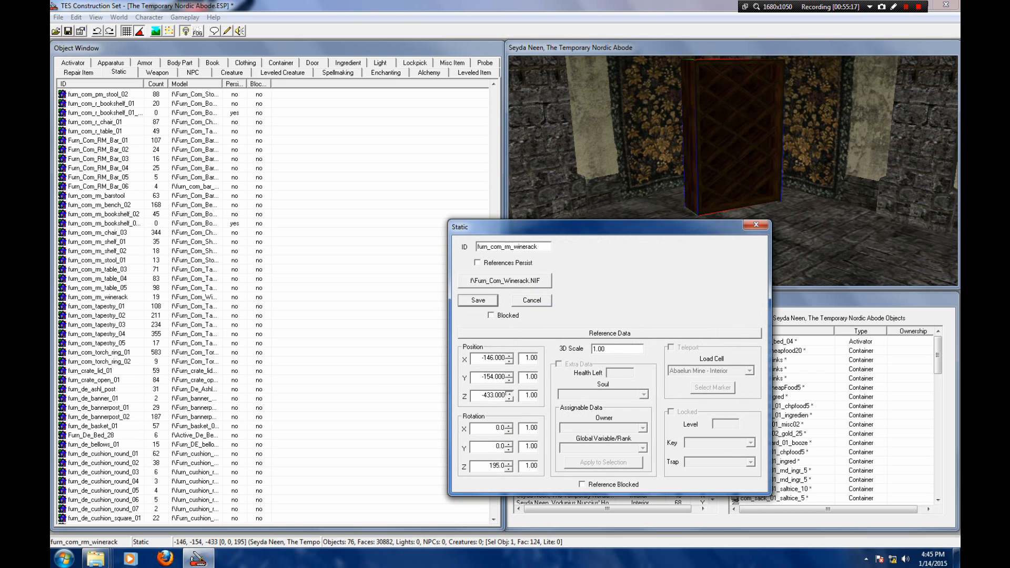
pyautogui.click(531, 300)
pyautogui.moveTo(732, 145); pyautogui.dragTo(702, 139)
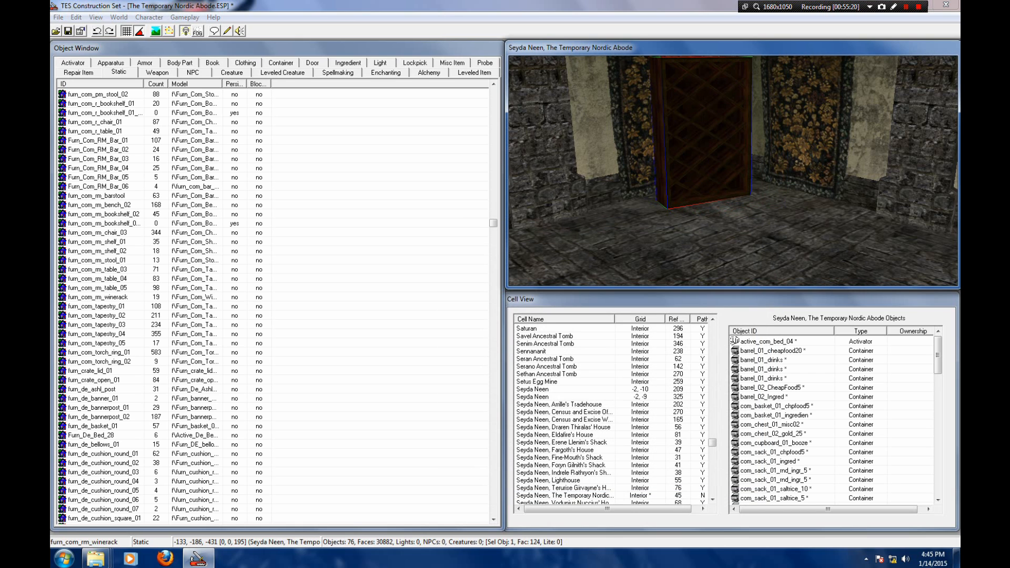
pyautogui.moveTo(702, 139); pyautogui.dragTo(693, 138, button='right')
pyautogui.press('f')
pyautogui.moveTo(694, 139); pyautogui.dragTo(673, 141)
pyautogui.scroll(3, 672, 140)
pyautogui.moveTo(672, 140)
pyautogui.mouseDown(button='middle')
pyautogui.moveTo(708, 143)
pyautogui.moveTo(666, 145)
pyautogui.mouseUp(button='middle')
pyautogui.moveTo(666, 145); pyautogui.dragTo(655, 144)
pyautogui.moveTo(655, 145)
pyautogui.keyDown('shift'); pyautogui.mouseDown(button='middle')
pyautogui.moveTo(558, 150)
pyautogui.moveTo(671, 143)
pyautogui.mouseUp(button='middle'); pyautogui.keyUp('shift')
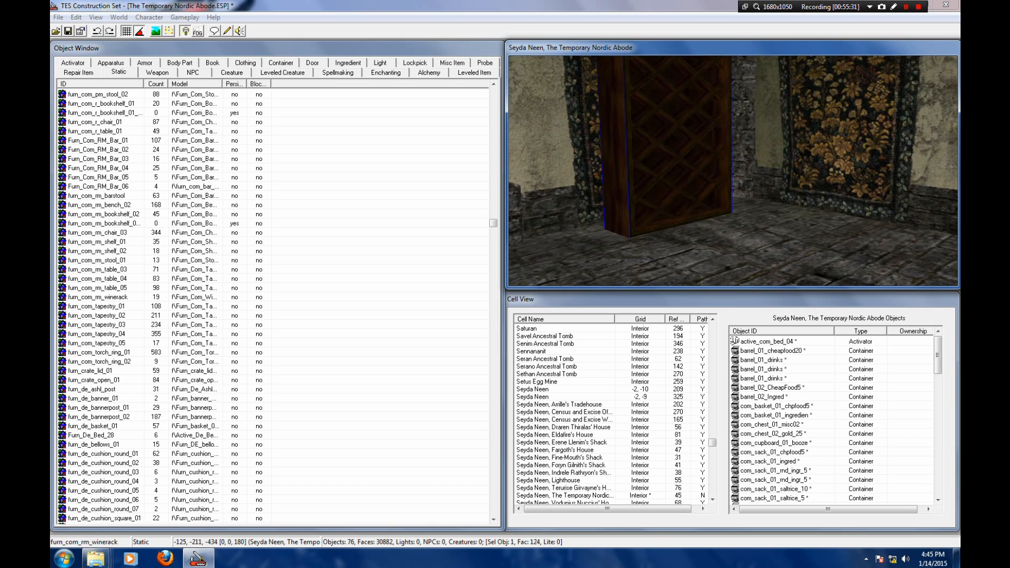
# Step: Duplicate the wine rack, turn the copy to 270 degrees and position it against the adjoining wall at about -200, -138, -434
pyautogui.click(75, 17)
pyautogui.click(102, 69)
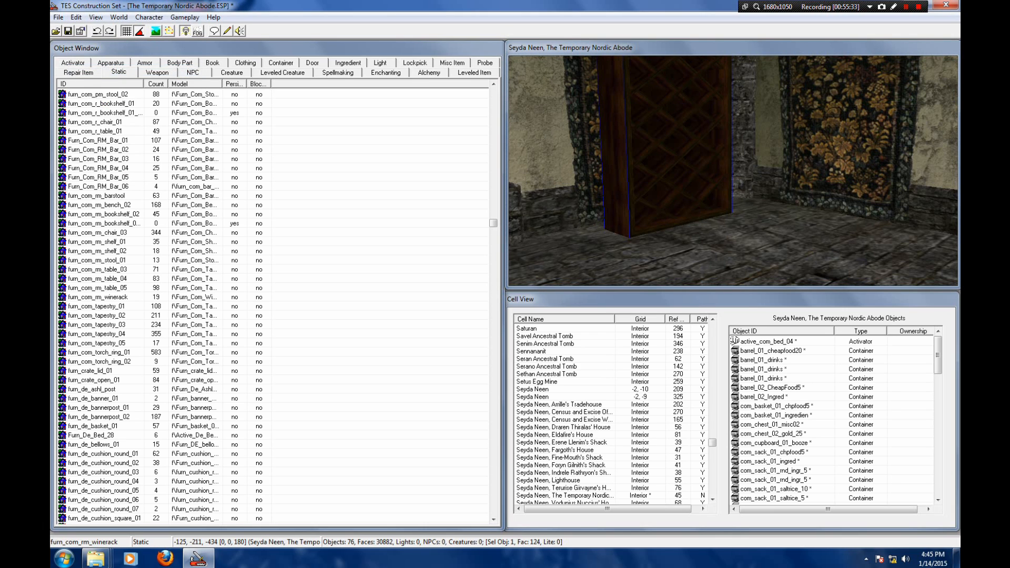
pyautogui.click(76, 18)
pyautogui.click(103, 82)
pyautogui.click(671, 149)
pyautogui.moveTo(838, 206); pyautogui.dragTo(855, 206, button='right')
pyautogui.press('shift')
pyautogui.moveTo(721, 131); pyautogui.dragTo(741, 118)
pyautogui.press('shift')
pyautogui.press('shift')
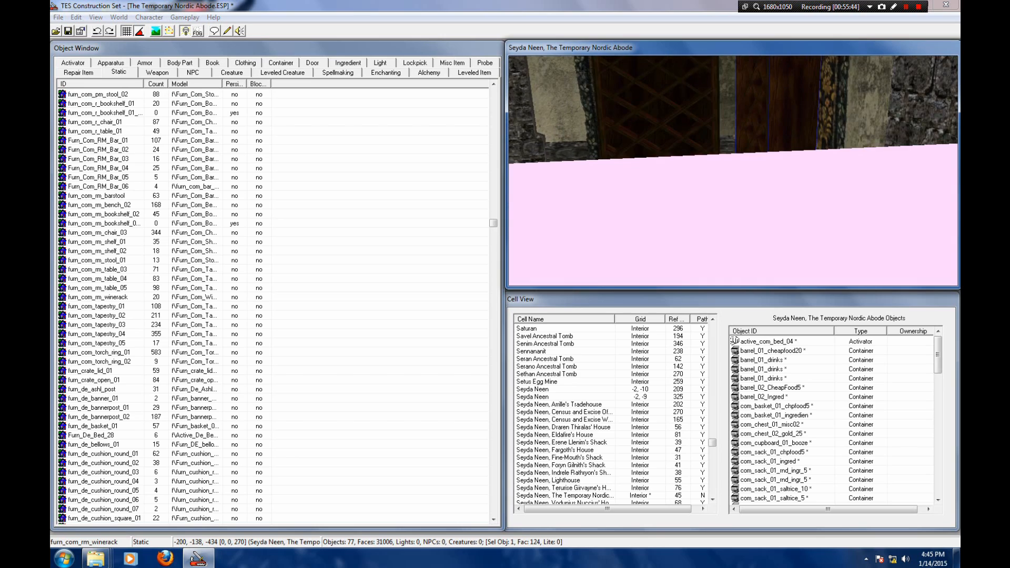
# Step: Place a crate_01_eggs10 container in the empty tapestried corner of the lowest floor
pyautogui.press('shift')
pyautogui.press('shift')
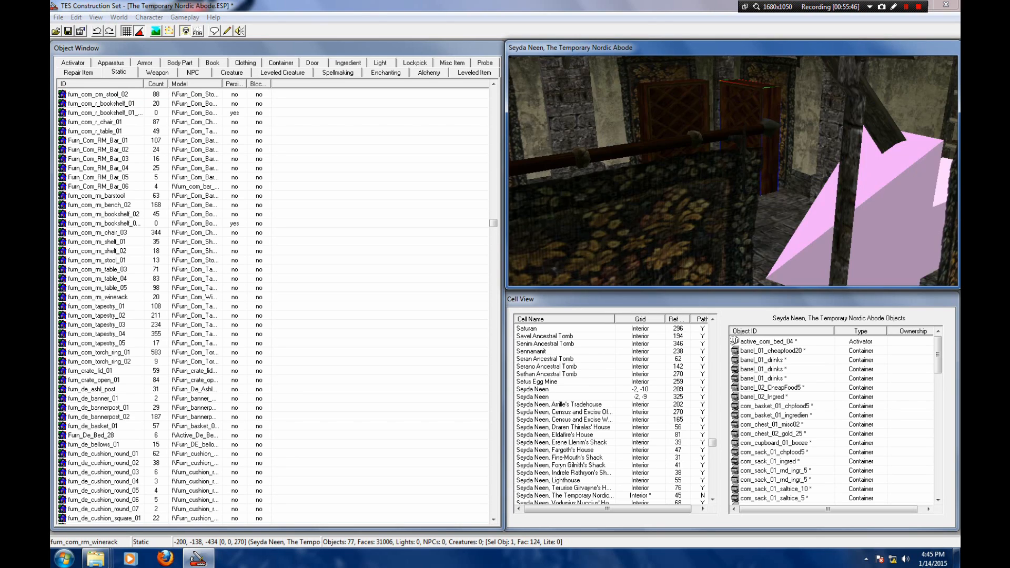
pyautogui.press('shift')
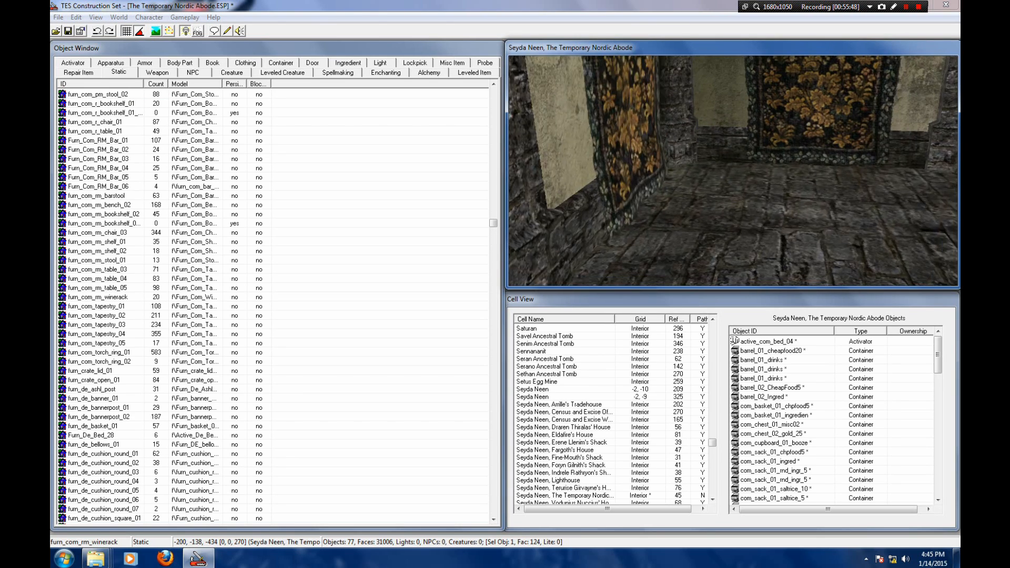
pyautogui.press('shift')
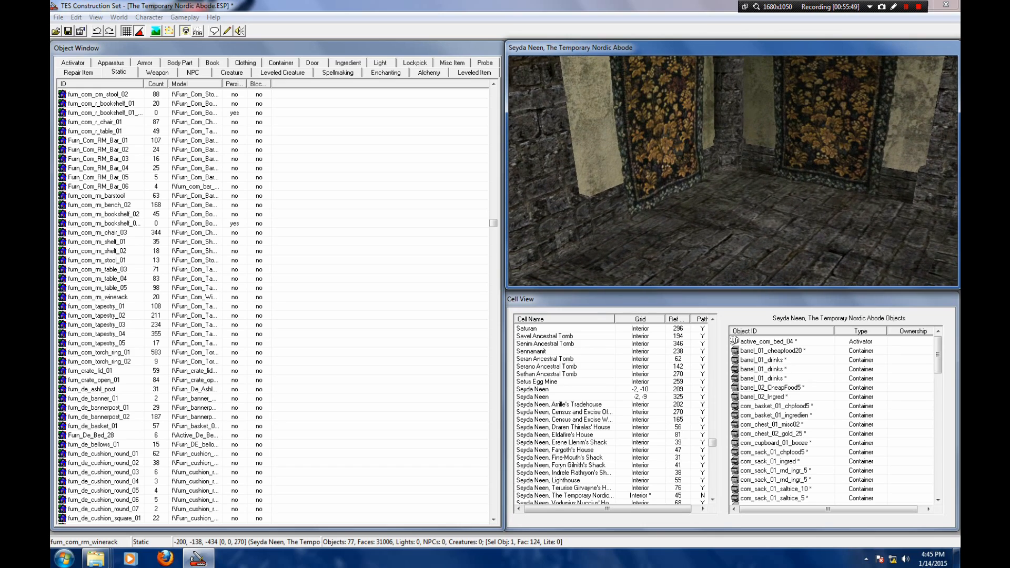
pyautogui.click(281, 62)
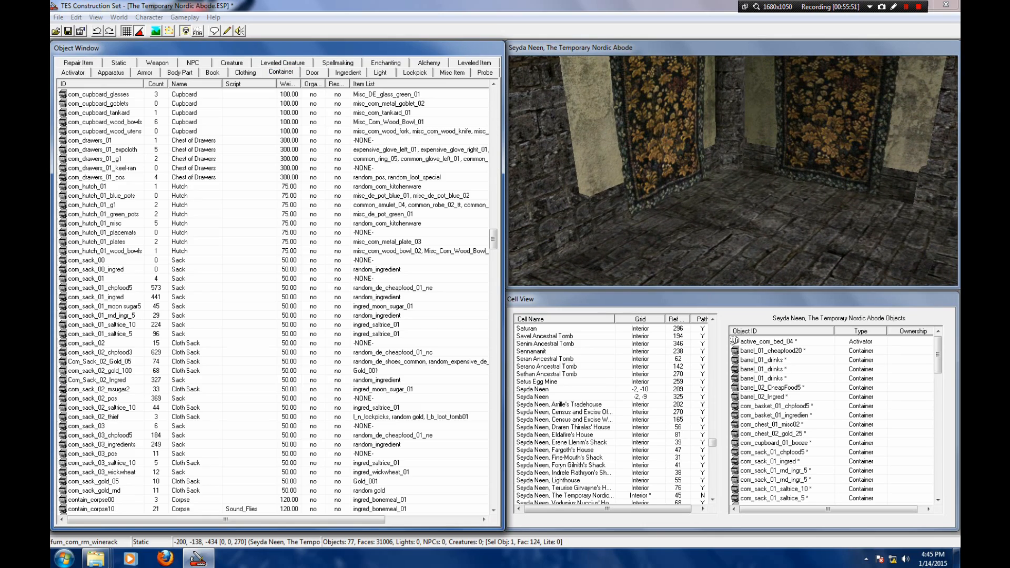
pyautogui.moveTo(493, 239); pyautogui.dragTo(493, 283)
pyautogui.click(100, 186)
pyautogui.scroll(2, 100, 186)
pyautogui.click(100, 186)
pyautogui.moveTo(100, 186); pyautogui.dragTo(731, 169)
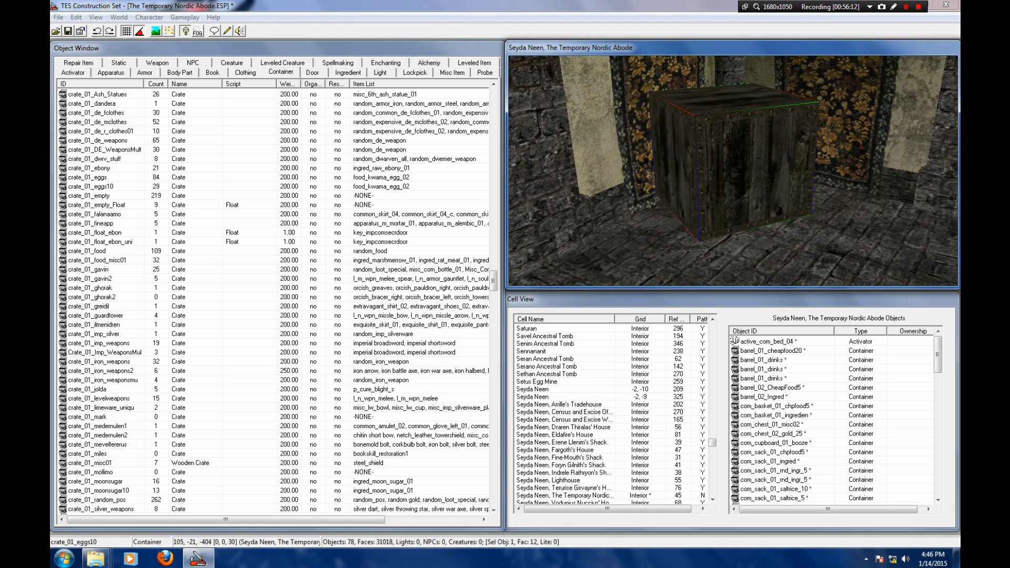
# Step: Drop the egg crate onto the floor and move it toward the tapestry, to about 191, -112, -480
pyautogui.press('f')
pyautogui.moveTo(733, 238); pyautogui.dragTo(697, 201)
pyautogui.press('shift')
pyautogui.press('shift')
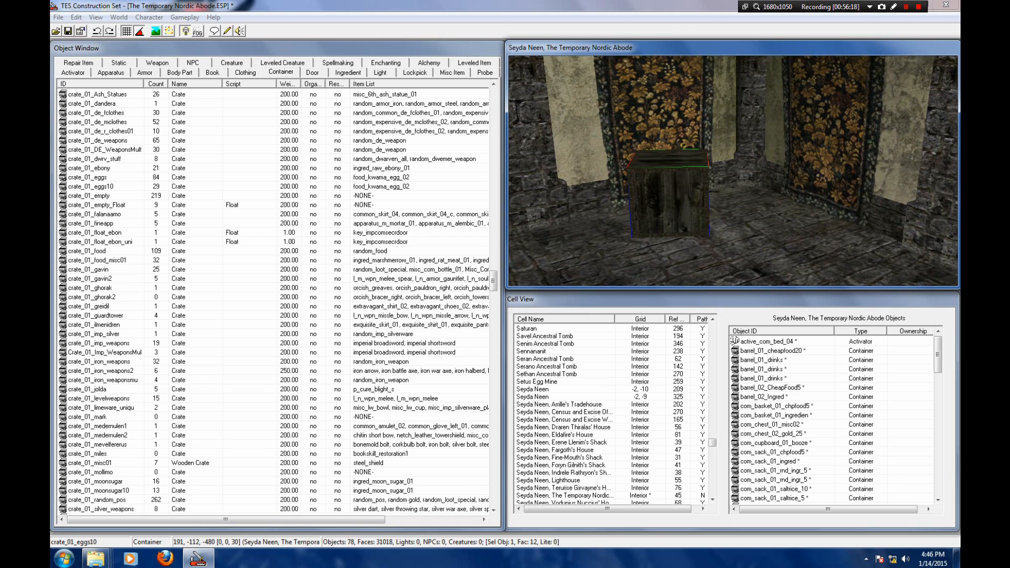
# Step: Place a crate_01_food_misc01 container beside the egg crate, rotated to 45 degrees and dropped onto the floor
pyautogui.click(316, 159)
pyautogui.scroll(-3, 316, 159)
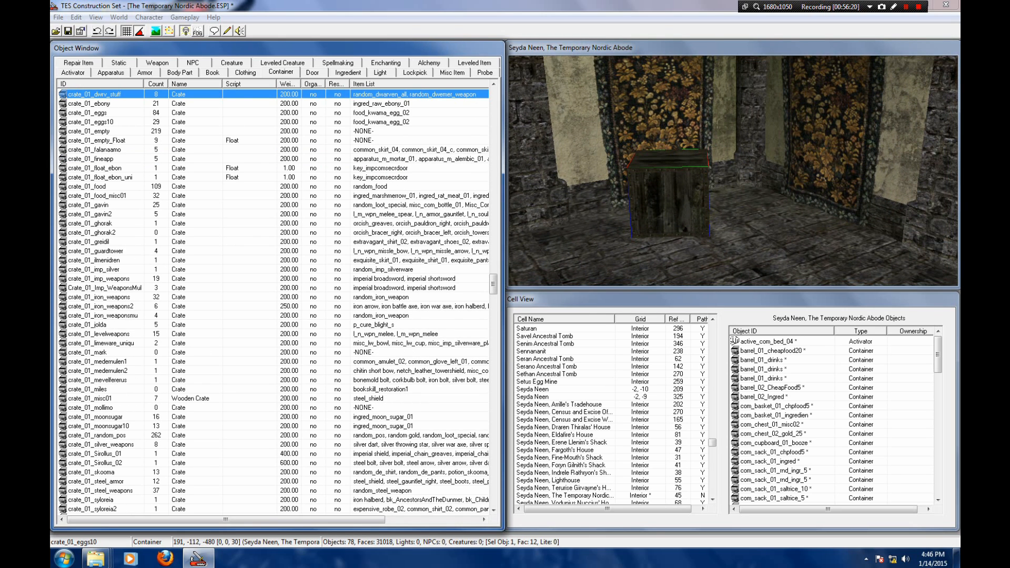
pyautogui.click(104, 195)
pyautogui.moveTo(104, 196); pyautogui.dragTo(800, 174)
pyautogui.moveTo(800, 173); pyautogui.dragTo(832, 173, button='right')
pyautogui.press('f')
pyautogui.moveTo(799, 247); pyautogui.dragTo(757, 205)
pyautogui.scroll(3, 757, 205)
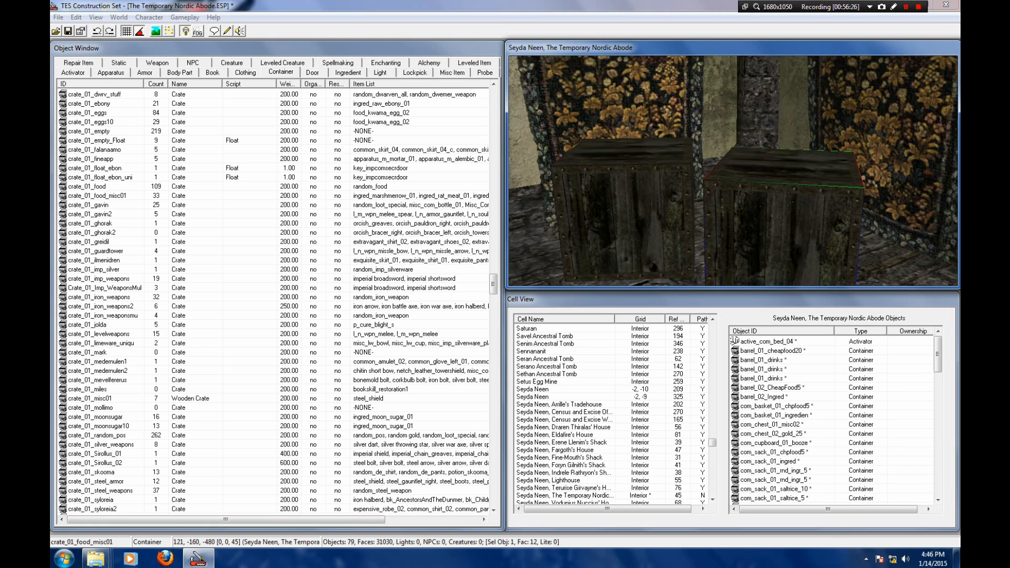
# Step: Move the food crate closer to the corner, to about 176, -188, -480, and rotate it to 15 degrees
pyautogui.press('shift')
pyautogui.moveTo(784, 237); pyautogui.dragTo(780, 198)
pyautogui.scroll(4, 781, 198)
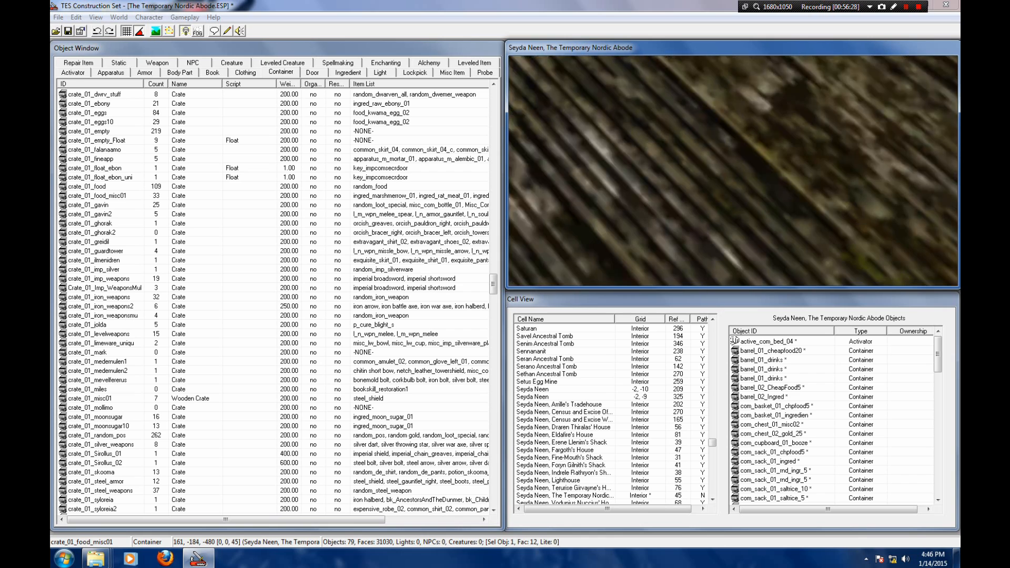
pyautogui.press('shift')
pyautogui.moveTo(781, 173); pyautogui.dragTo(790, 258, button='middle')
pyautogui.moveTo(789, 258); pyautogui.dragTo(767, 221)
pyautogui.moveTo(767, 221); pyautogui.dragTo(755, 222, button='right')
pyautogui.press('shift')
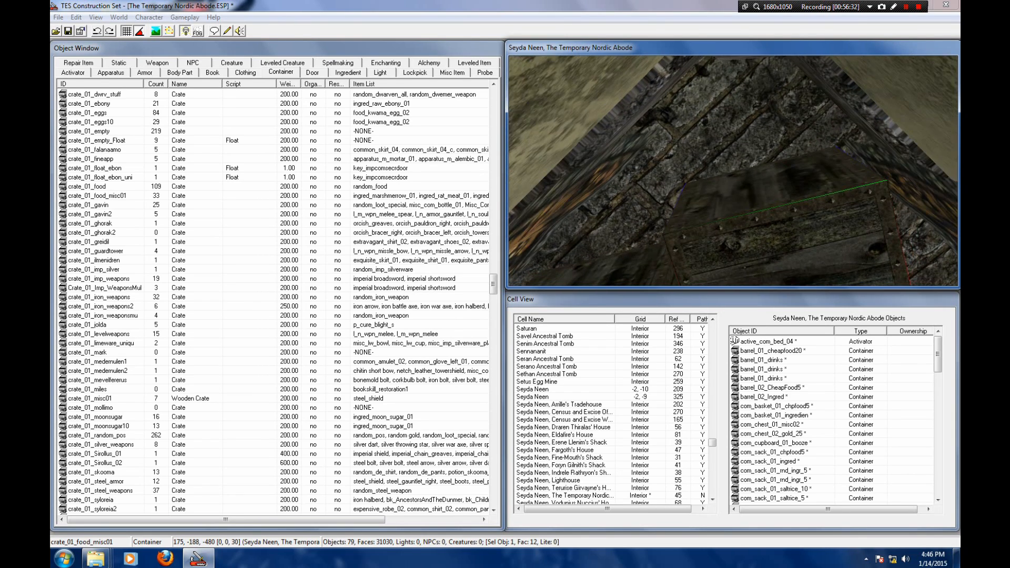
pyautogui.press('shift')
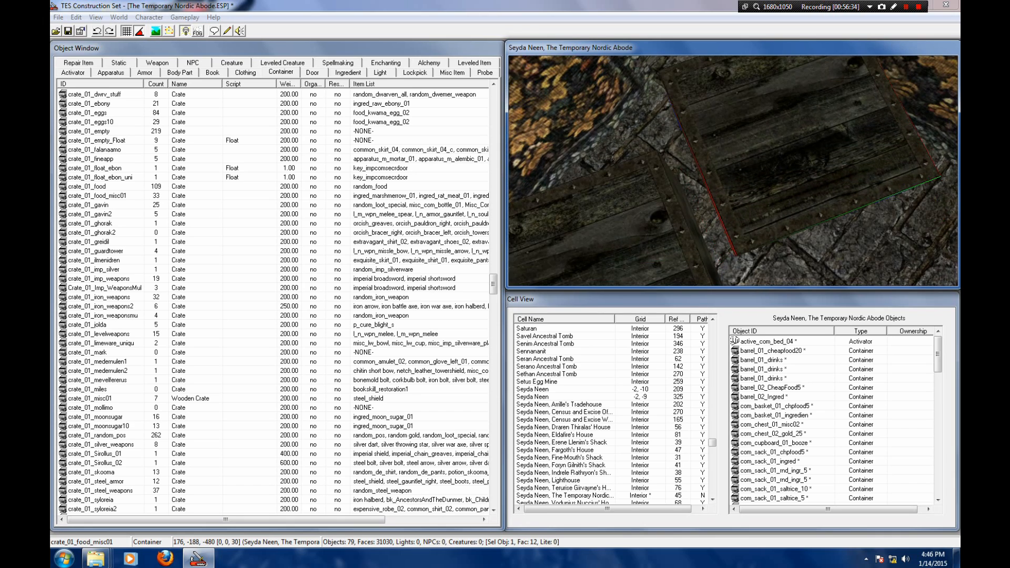
pyautogui.scroll(-4, 755, 211)
pyautogui.moveTo(768, 182); pyautogui.dragTo(755, 182, button='right')
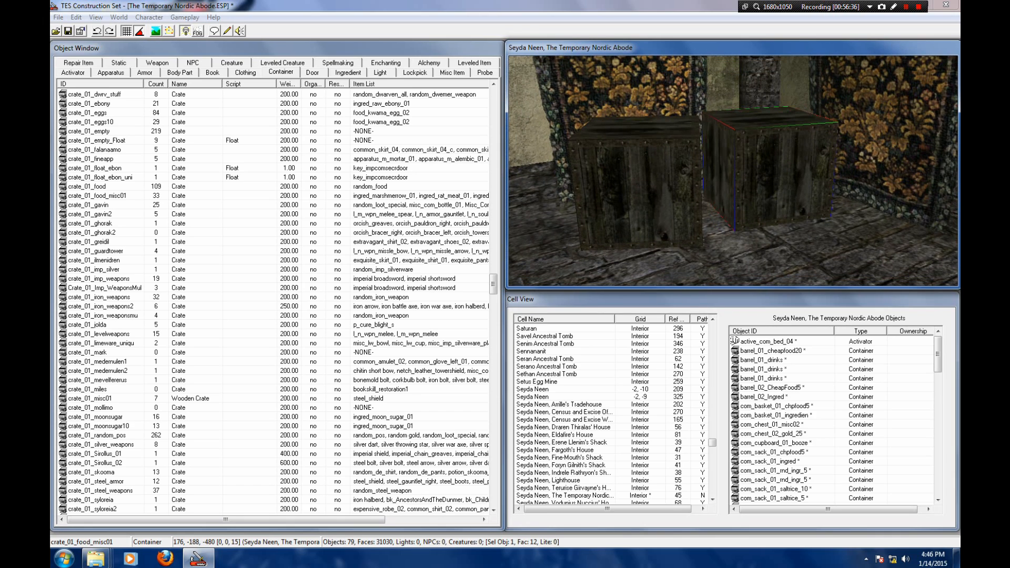
pyautogui.press('shift')
# Step: Stack a crate_02_bottle05_5 container on top of the two crates, at about 191, -148, -414
pyautogui.click(98, 361)
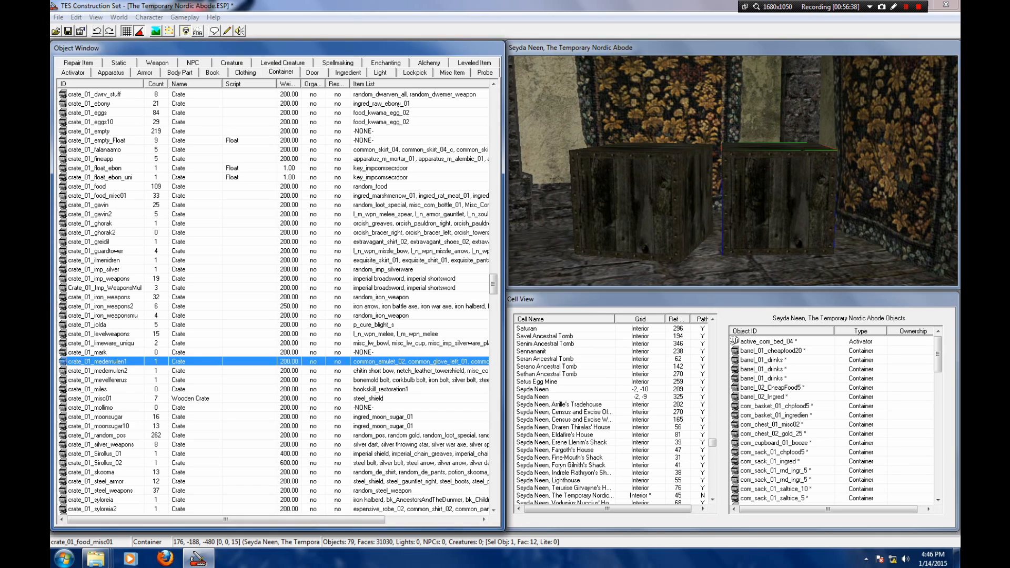
pyautogui.scroll(-9, 279, 302)
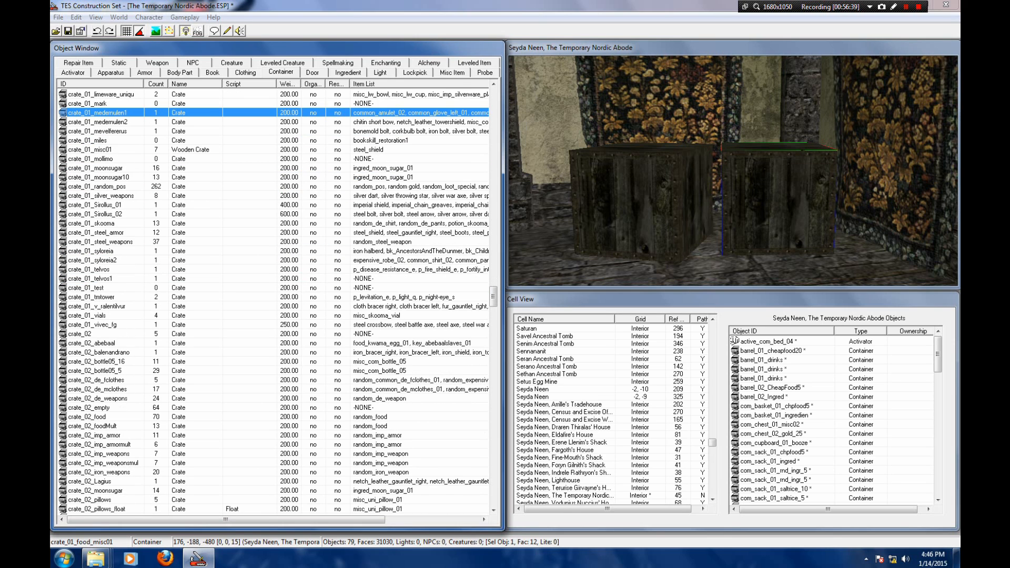
pyautogui.click(96, 371)
pyautogui.moveTo(96, 371); pyautogui.dragTo(729, 111)
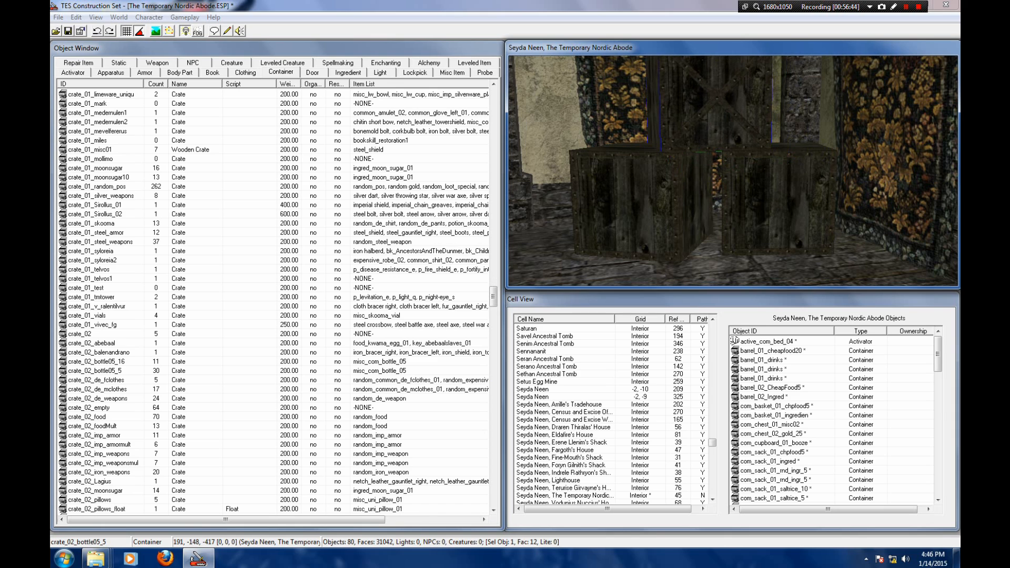
pyautogui.doubleClick(713, 108)
pyautogui.click(419, 406)
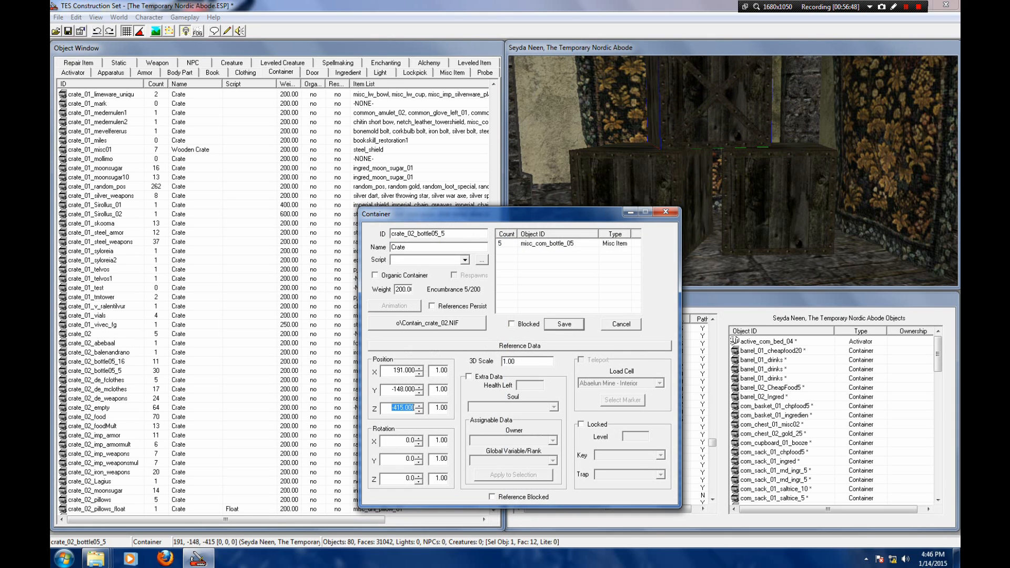
pyautogui.click(666, 211)
pyautogui.press('shift')
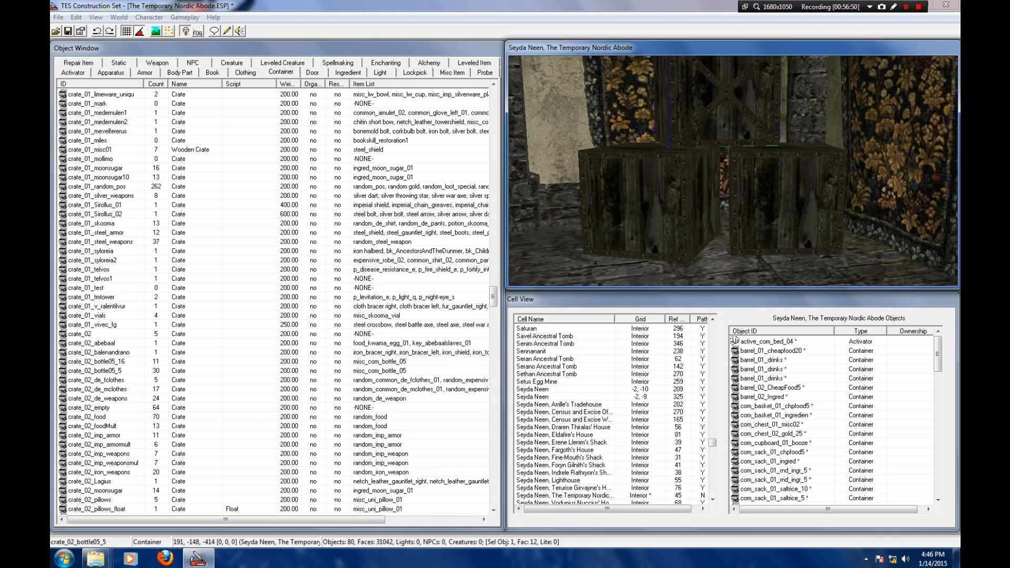
# Step: Place a barrel_02_eggs container on the open floor near the wine racks
pyautogui.scroll(-3, 733, 171)
pyautogui.moveTo(734, 171); pyautogui.dragTo(516, 186, button='middle')
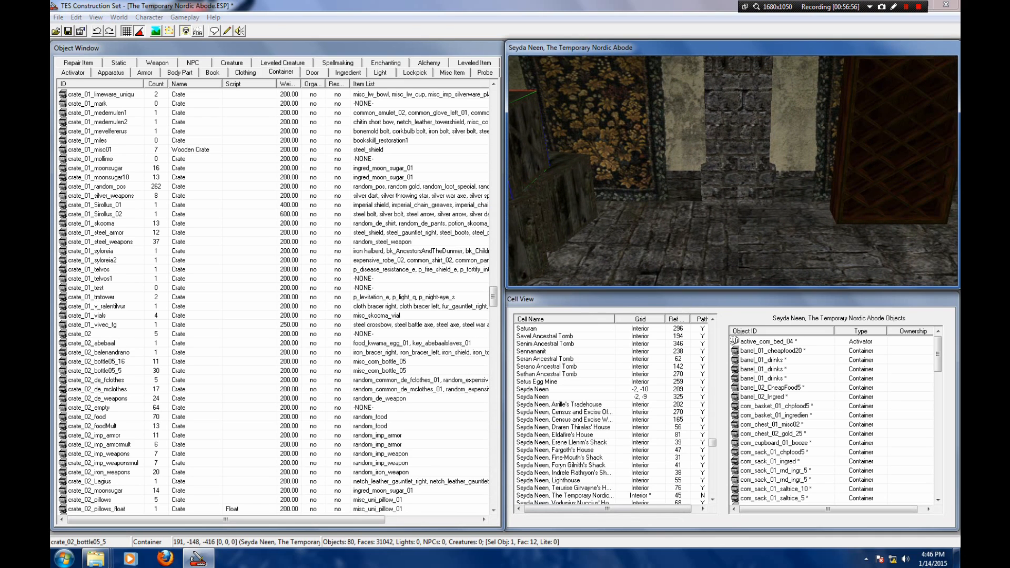
pyautogui.moveTo(733, 171); pyautogui.dragTo(684, 156, button='middle')
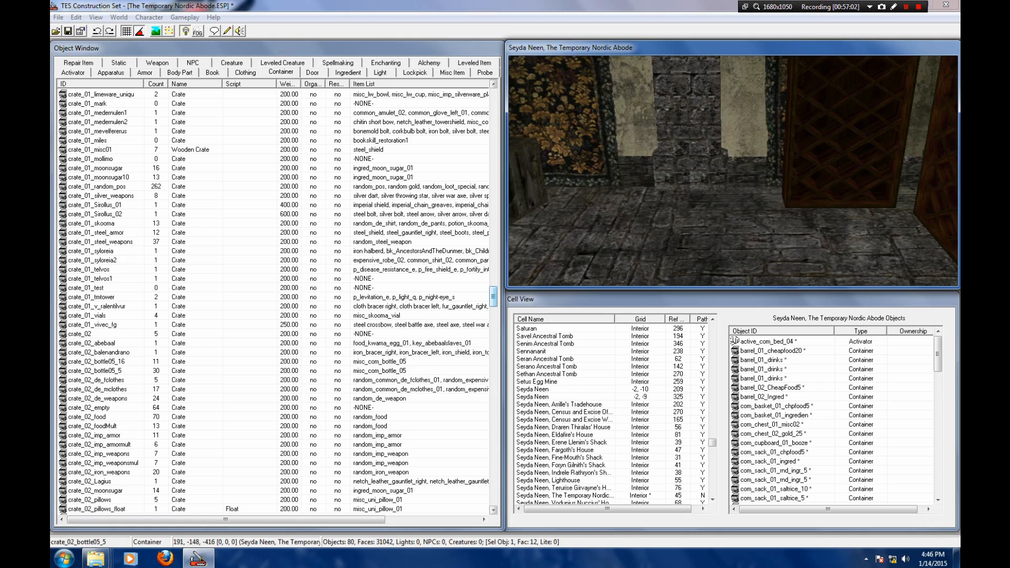
pyautogui.moveTo(493, 297); pyautogui.dragTo(493, 102)
pyautogui.click(98, 233)
pyautogui.click(88, 242)
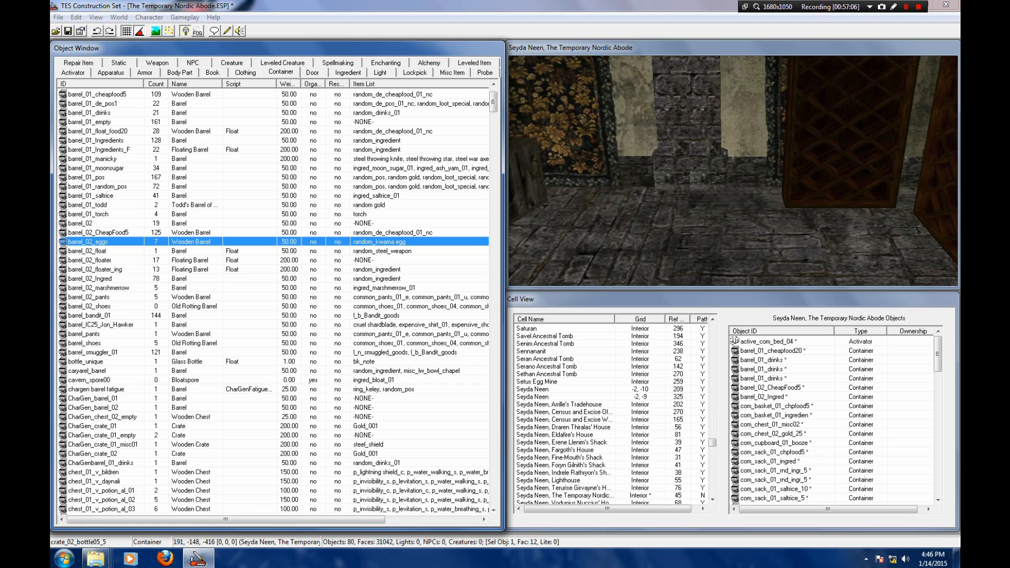
pyautogui.moveTo(88, 242); pyautogui.dragTo(722, 162)
# Step: Position the egg barrel beside the wine rack, at about -40, -202, -448
pyautogui.press('shift')
pyautogui.press('shift')
pyautogui.scroll(-4, 734, 170)
pyautogui.press('shift')
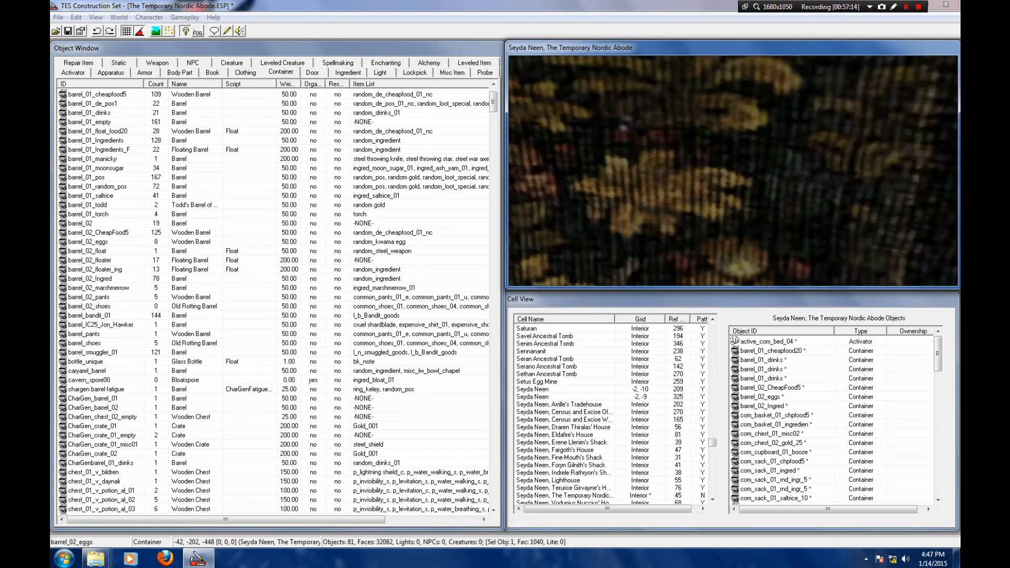
pyautogui.press('shift')
pyautogui.moveTo(737, 163); pyautogui.dragTo(733, 164)
pyautogui.press('shift')
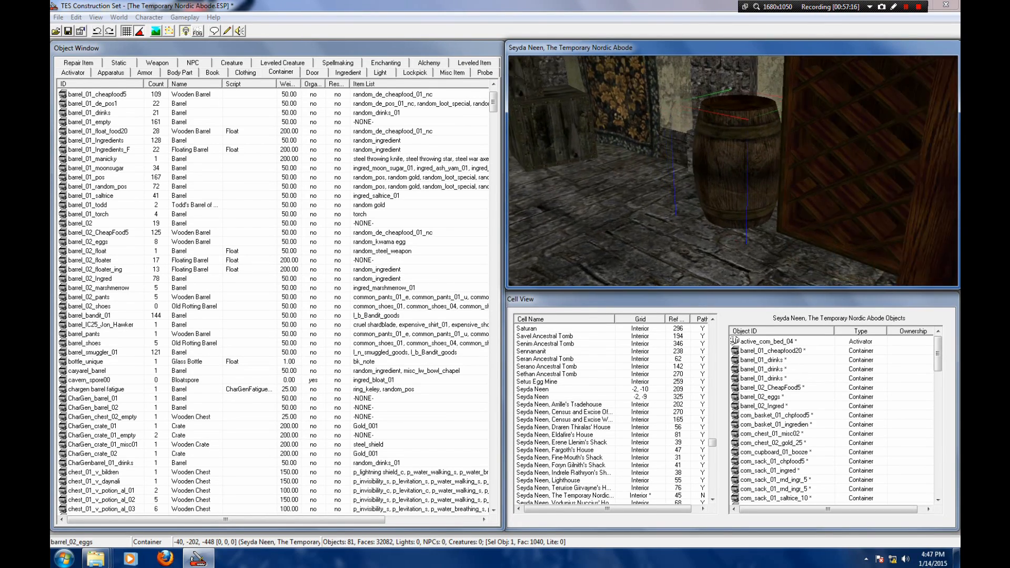
# Step: Place a com_closet_01_mclothes container in front of the two tapestries in the empty corner of the lowest floor
pyautogui.press('shift')
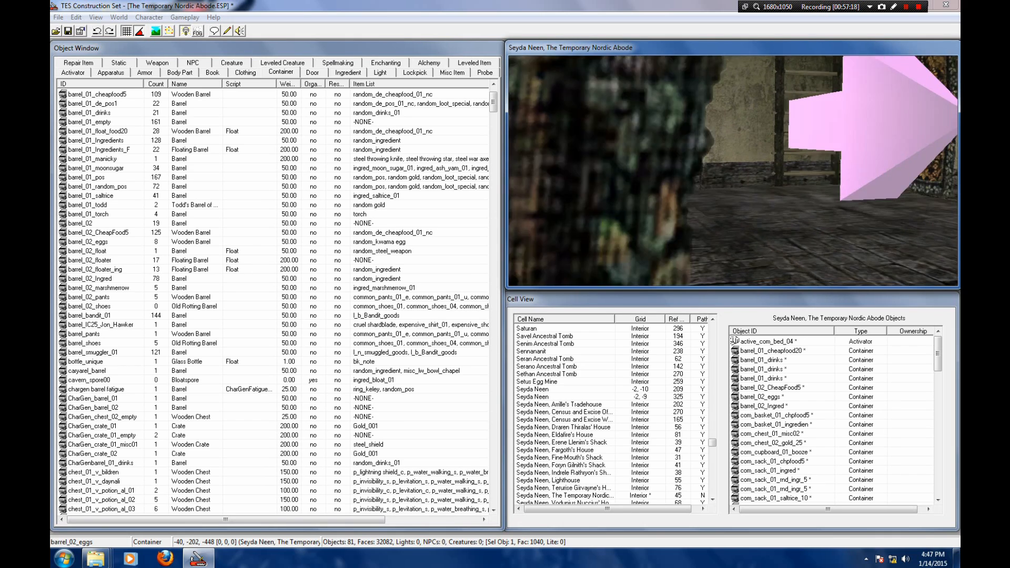
pyautogui.press('shift')
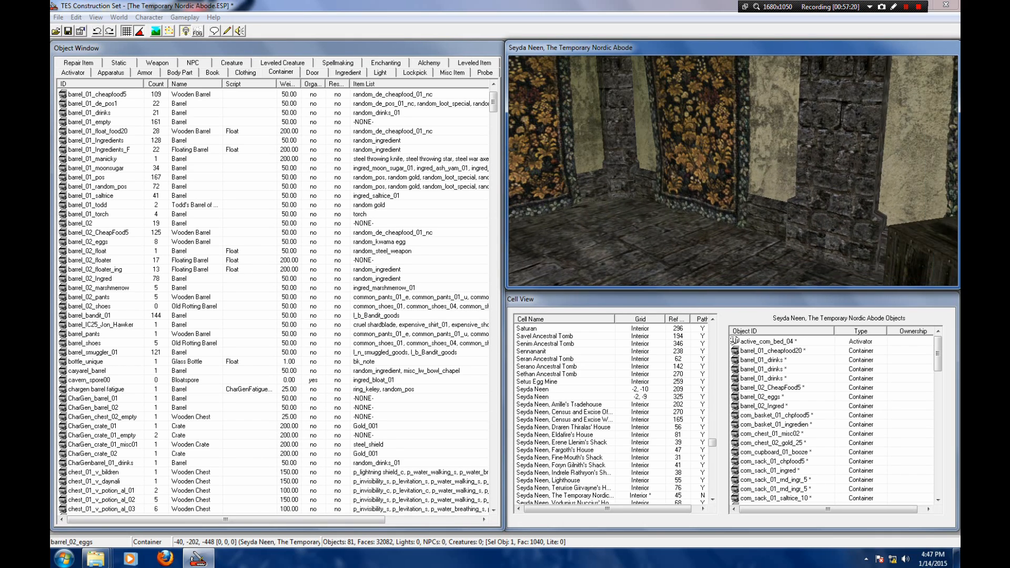
pyautogui.scroll(-2, 733, 171)
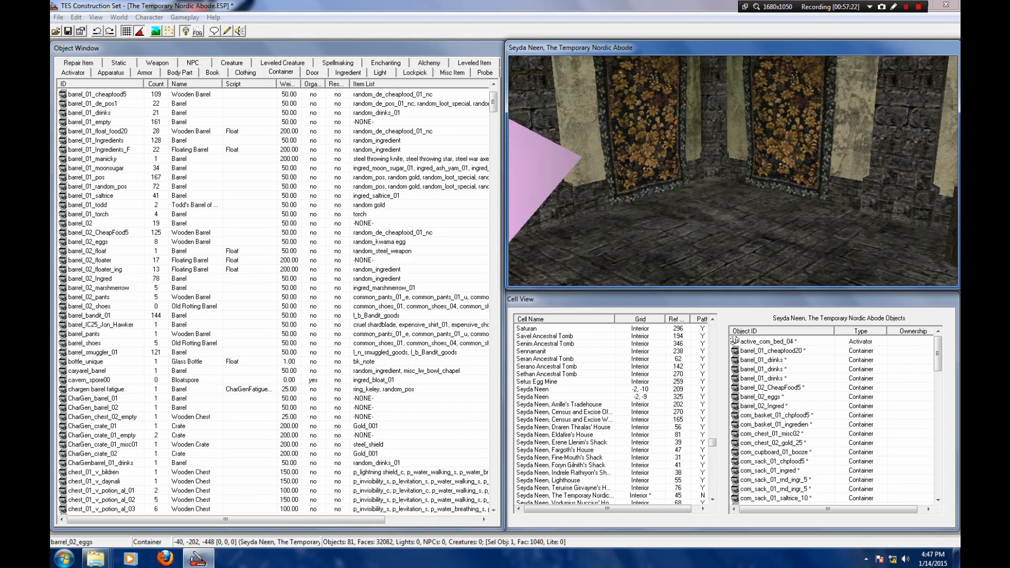
pyautogui.moveTo(493, 102); pyautogui.dragTo(493, 225)
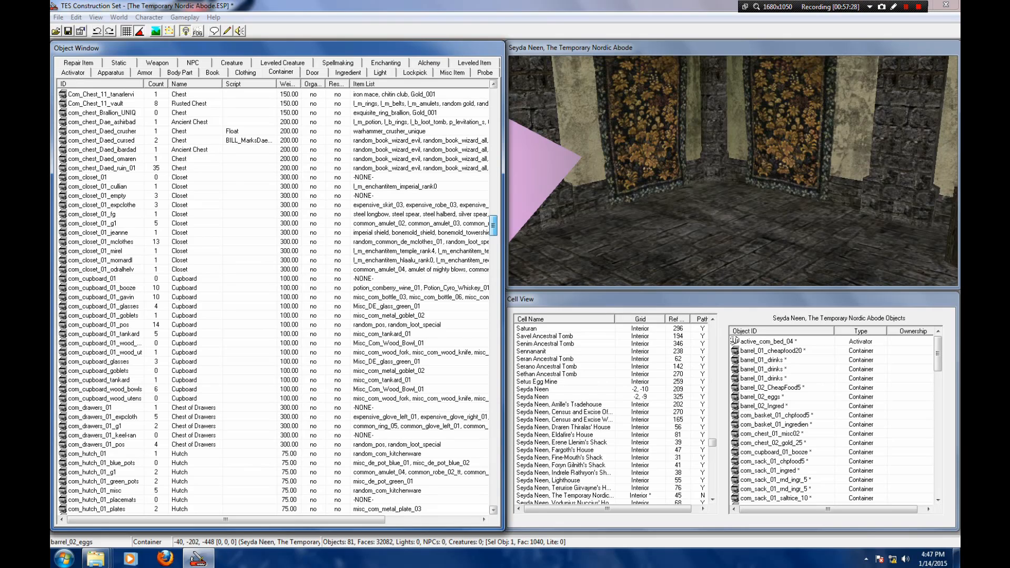
pyautogui.click(100, 251)
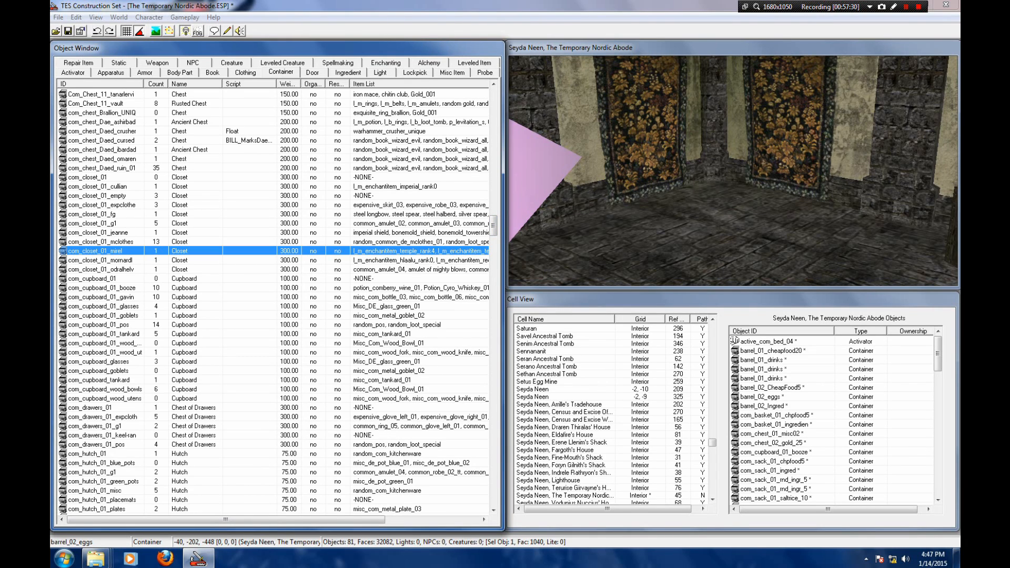
pyautogui.click(100, 242)
pyautogui.moveTo(100, 242); pyautogui.dragTo(700, 211)
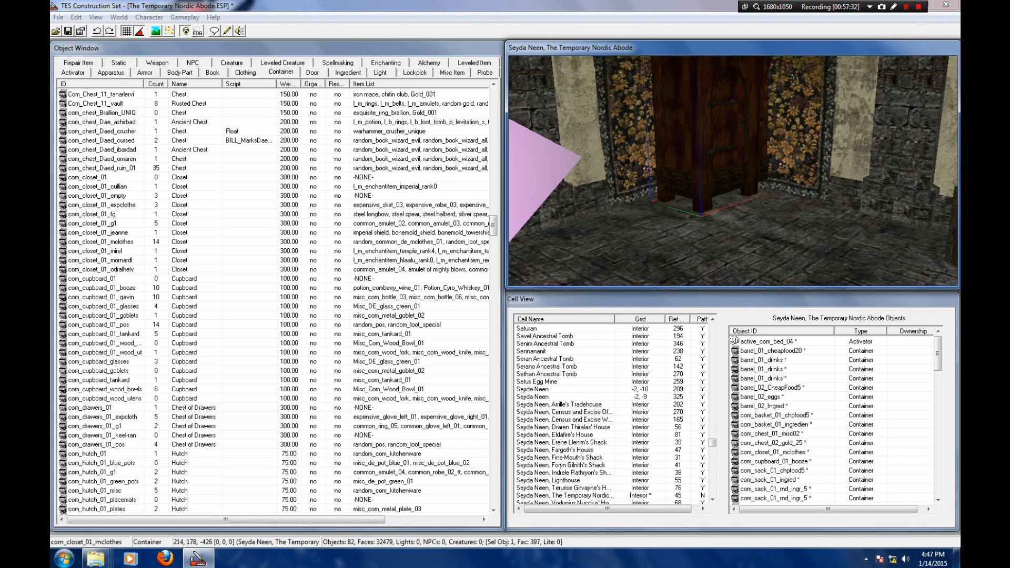
# Step: Rotate the closet to 90 degrees, drop it to the floor and position it against the wall at about 206, 131, -430
pyautogui.moveTo(709, 158); pyautogui.dragTo(756, 164)
pyautogui.moveTo(755, 164); pyautogui.dragTo(784, 165, button='right')
pyautogui.moveTo(784, 164); pyautogui.dragTo(749, 147)
pyautogui.scroll(3, 805, 168)
pyautogui.press('shift')
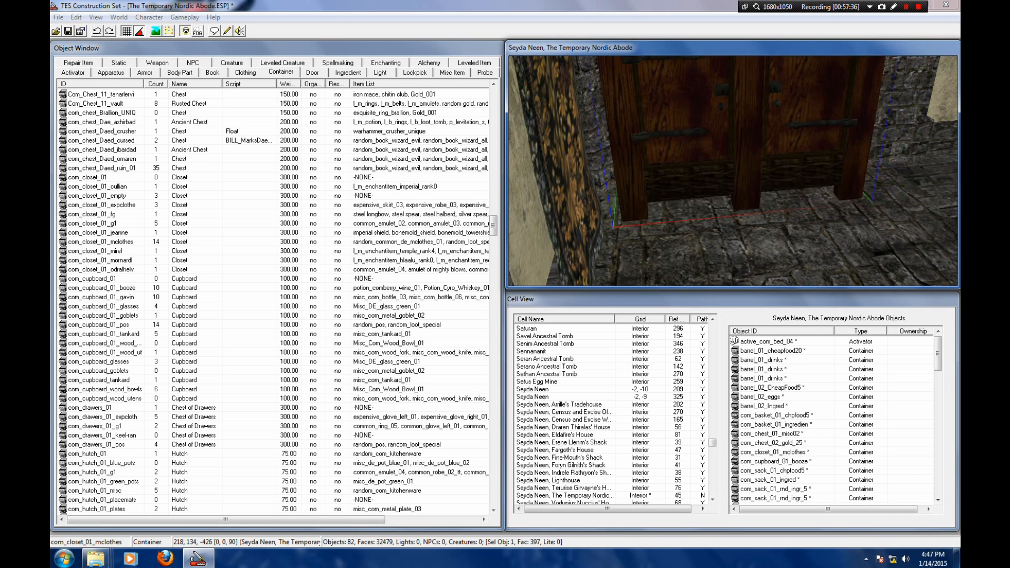
pyautogui.press('f')
pyautogui.press('shift')
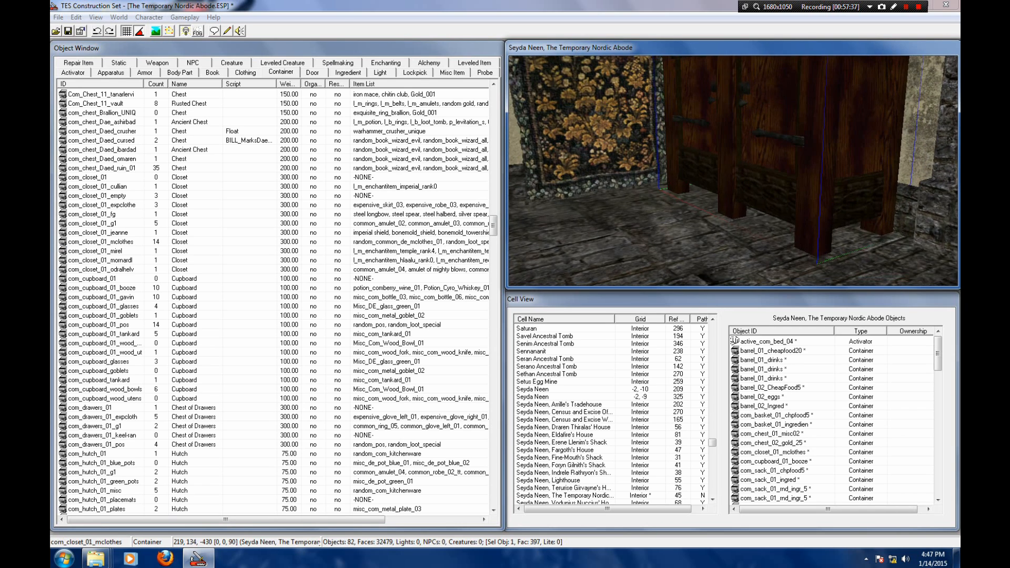
pyautogui.press('shift')
pyautogui.moveTo(737, 147)
pyautogui.mouseDown()
pyautogui.moveTo(716, 150)
pyautogui.moveTo(726, 153)
pyautogui.mouseUp()
pyautogui.press('shift')
pyautogui.press('shift')
pyautogui.press('shift')
# Step: Place a furn_com_rm_bench_02 static on the floor area beside the closet
pyautogui.click(101, 205)
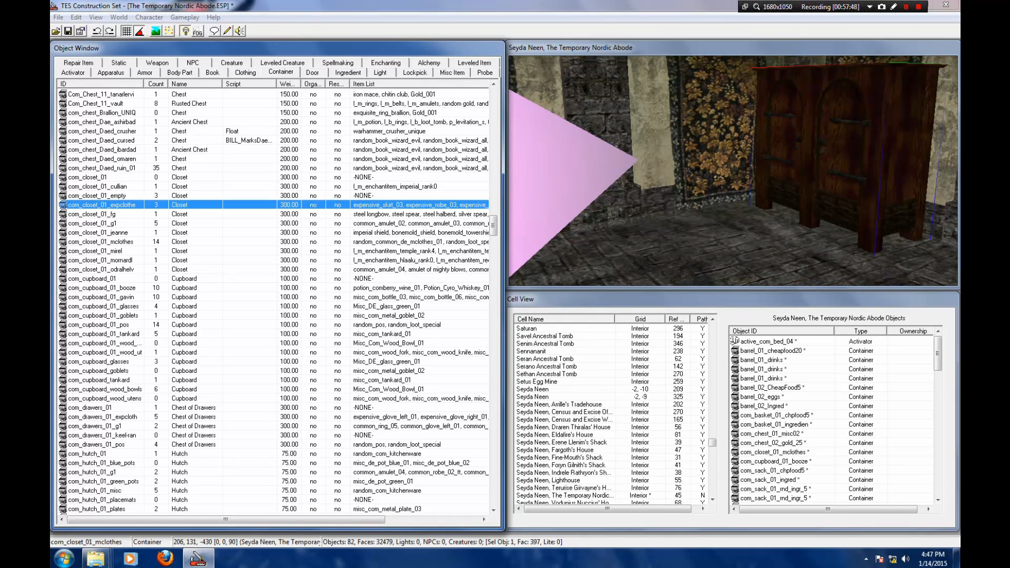
pyautogui.click(119, 63)
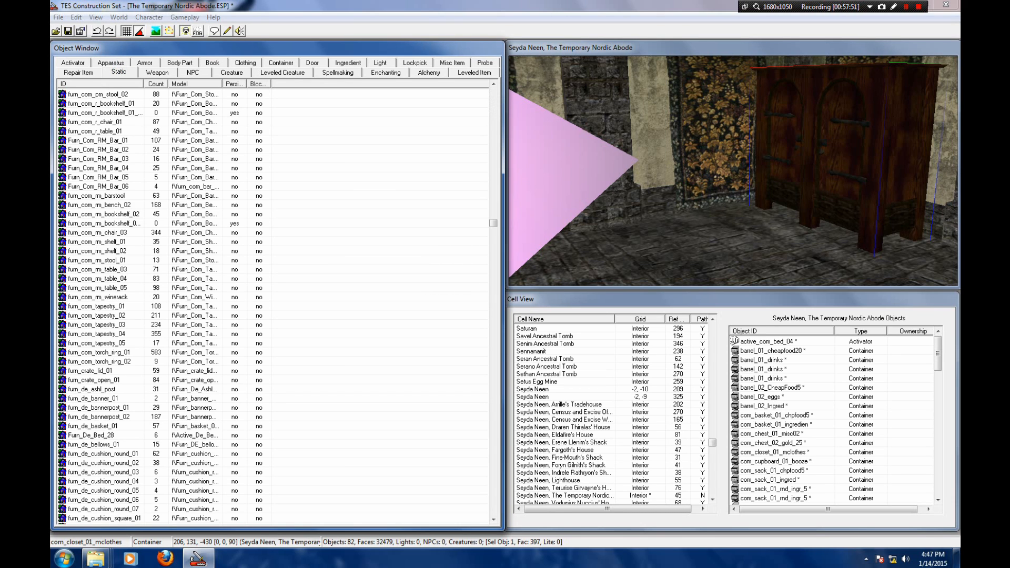
pyautogui.click(98, 233)
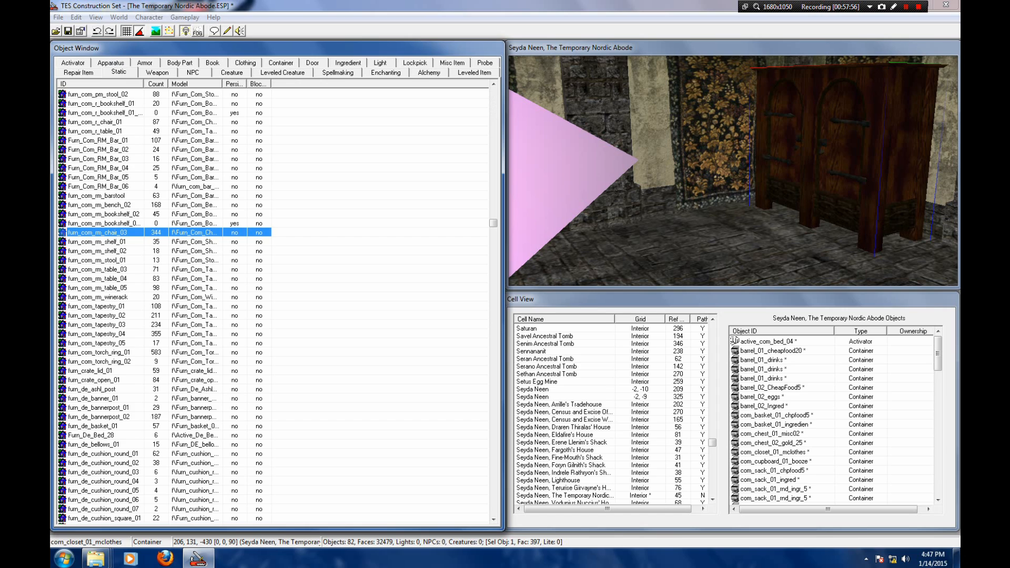
pyautogui.click(97, 195)
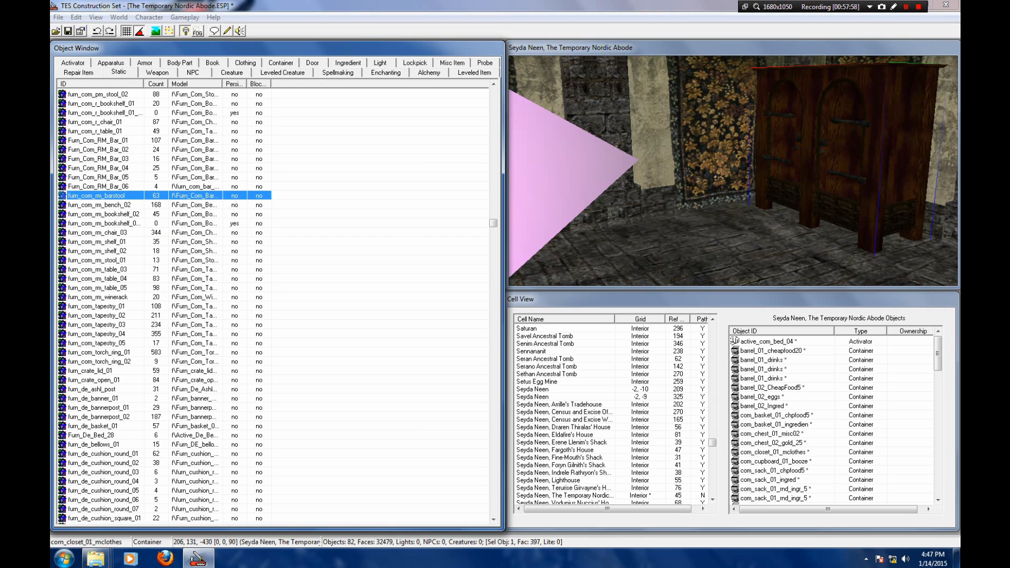
pyautogui.click(99, 204)
pyautogui.moveTo(99, 205); pyautogui.dragTo(689, 202)
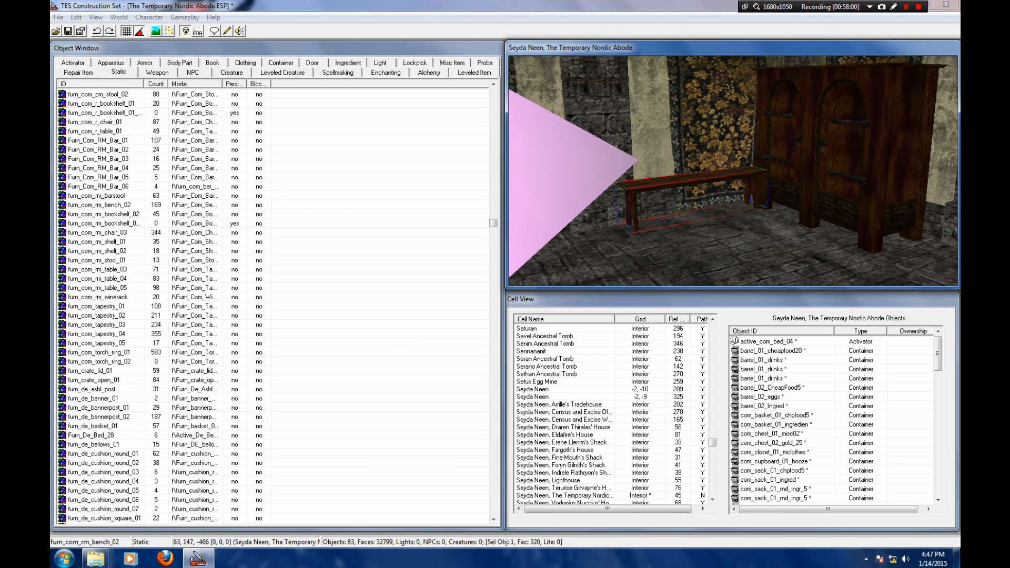
# Step: Rotate the bench to 345 degrees, drop it to the floor and move it beneath the tapestry, at about 84, 196, -493
pyautogui.moveTo(690, 191); pyautogui.dragTo(697, 191, button='right')
pyautogui.press('f')
pyautogui.moveTo(689, 212); pyautogui.dragTo(690, 200)
pyautogui.keyDown('shift'); pyautogui.moveTo(690, 200); pyautogui.dragTo(711, 225, button='middle'); pyautogui.keyUp('shift')
pyautogui.moveTo(711, 225); pyautogui.dragTo(712, 206)
pyautogui.moveTo(711, 207)
pyautogui.keyDown('shift'); pyautogui.mouseDown(button='middle')
pyautogui.moveTo(684, 187)
pyautogui.moveTo(736, 176)
pyautogui.moveTo(559, 181)
pyautogui.mouseUp(button='middle'); pyautogui.keyUp('shift')
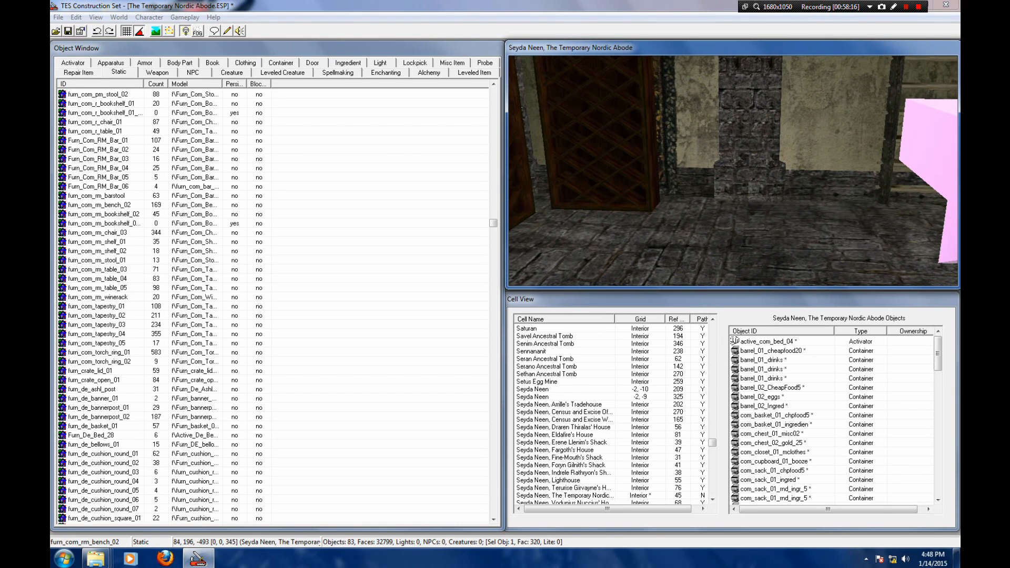
# Step: Place a com_basket_01_food container near the wine rack and rotate it to 45 degrees
pyautogui.click(281, 62)
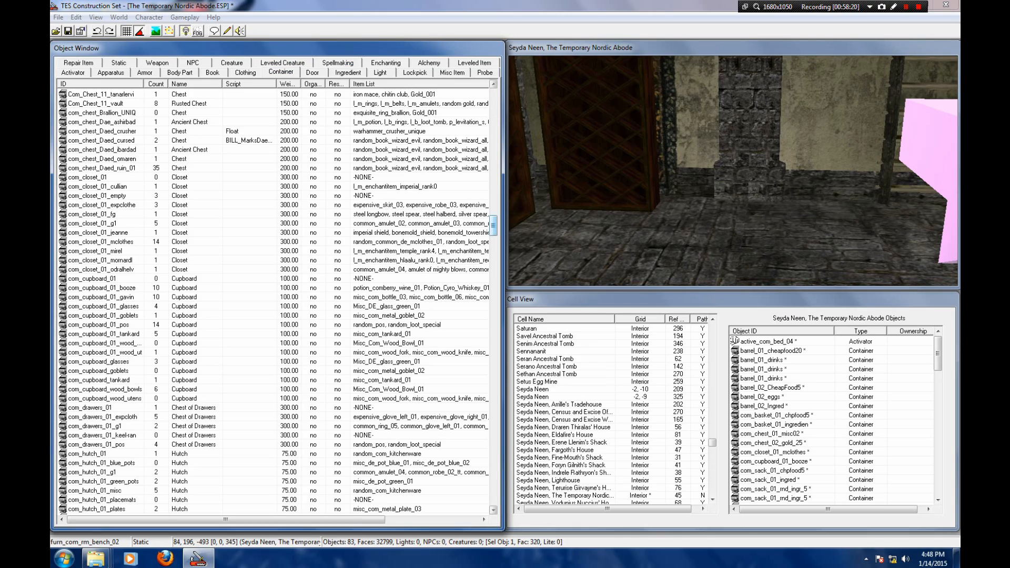
pyautogui.scroll(20, 735, 341)
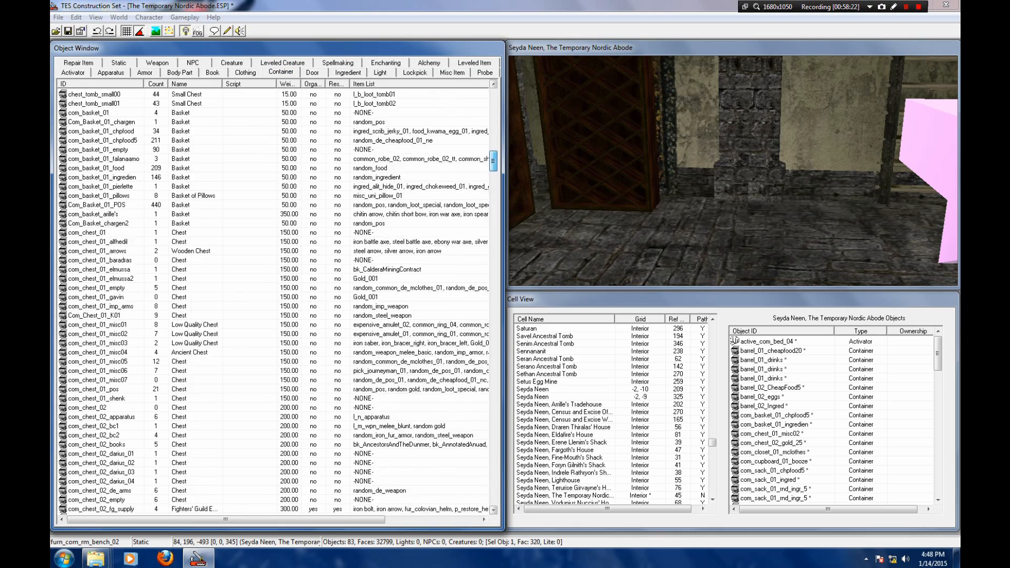
pyautogui.scroll(-5, 734, 341)
pyautogui.click(99, 260)
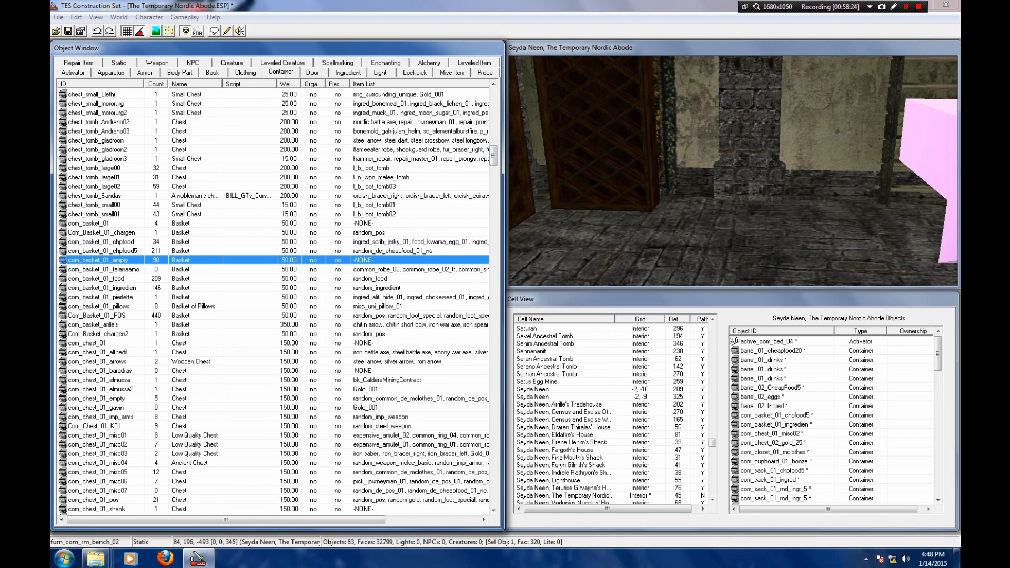
pyautogui.press('Down')
pyautogui.press('Down')
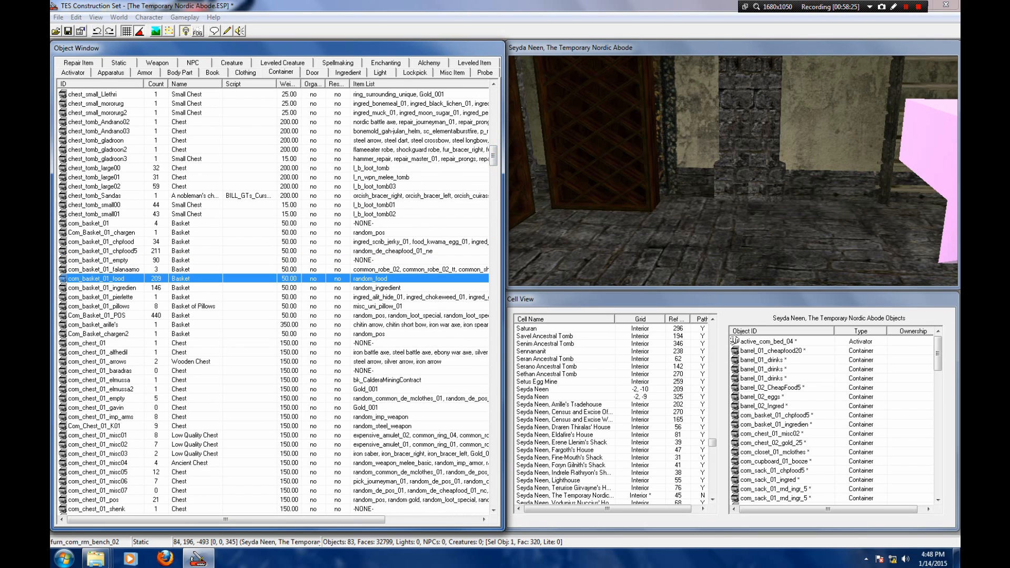
pyautogui.moveTo(97, 279); pyautogui.dragTo(713, 153)
pyautogui.moveTo(713, 153); pyautogui.dragTo(729, 153, button='right')
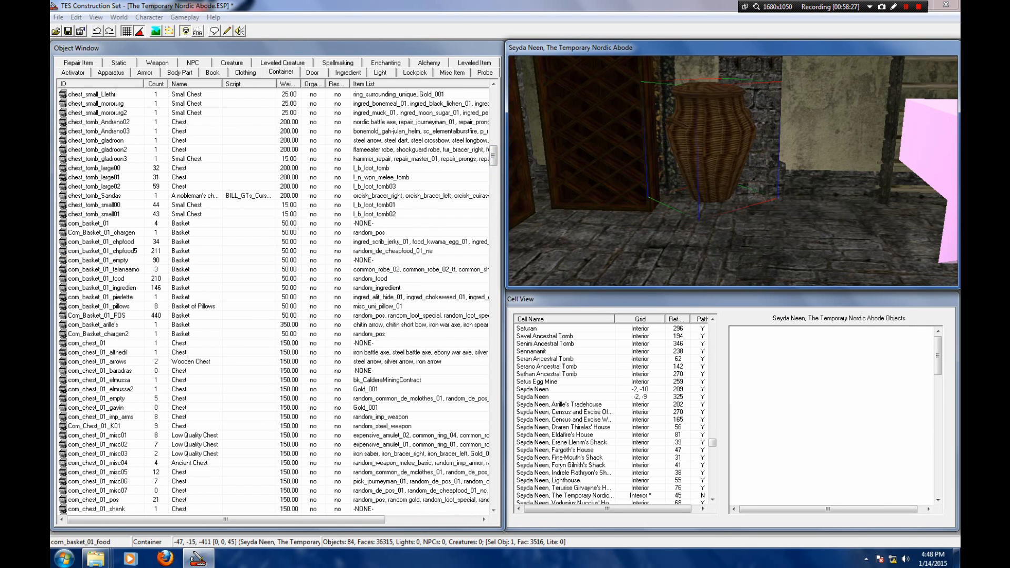
# Step: Drop the food basket to the floor and position it beside the wine rack, at about -196, -56, -477
pyautogui.press('f')
pyautogui.moveTo(712, 227); pyautogui.dragTo(691, 189)
pyautogui.moveTo(690, 188); pyautogui.dragTo(708, 183, button='middle')
pyautogui.scroll(3, 707, 179)
pyautogui.moveTo(705, 184); pyautogui.dragTo(680, 171)
pyautogui.keyDown('shift'); pyautogui.moveTo(680, 170); pyautogui.dragTo(696, 184, button='middle'); pyautogui.keyUp('shift')
pyautogui.moveTo(695, 185); pyautogui.dragTo(699, 186)
pyautogui.keyDown('shift'); pyautogui.moveTo(699, 186); pyautogui.dragTo(655, 159, button='middle'); pyautogui.keyUp('shift')
pyautogui.scroll(-3, 711, 157)
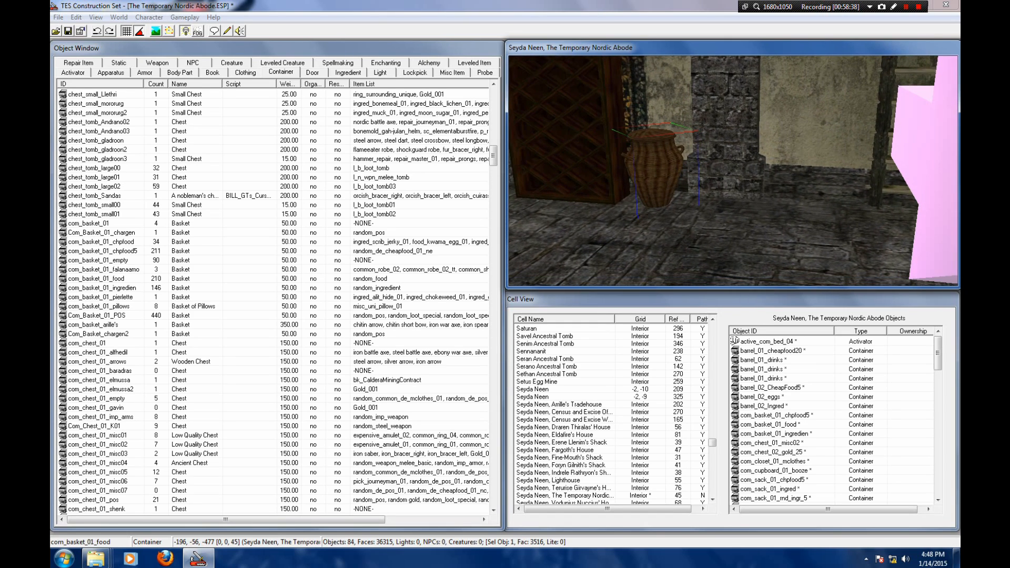
# Step: Place a barrel_01_cheapfood5 container on the floor against the wall past the basket, at about -201, 60, -479
pyautogui.scroll(20, 278, 302)
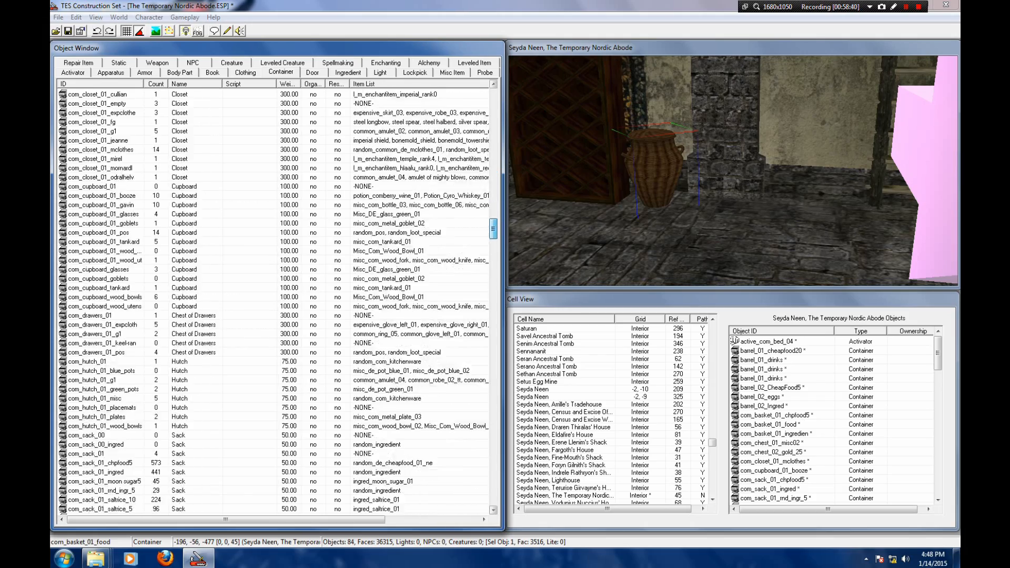
pyautogui.scroll(4, 279, 303)
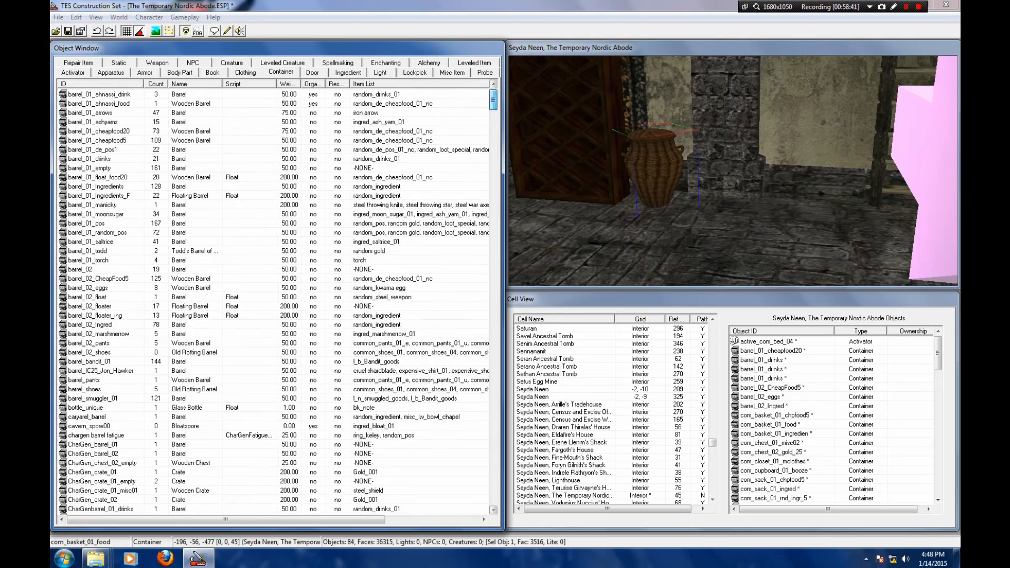
pyautogui.click(92, 149)
pyautogui.moveTo(93, 140); pyautogui.dragTo(736, 163)
pyautogui.press('f')
pyautogui.scroll(3, 736, 163)
pyautogui.keyDown('shift'); pyautogui.moveTo(736, 163); pyautogui.dragTo(781, 202, button='middle'); pyautogui.keyUp('shift')
pyautogui.moveTo(763, 148); pyautogui.dragTo(786, 112)
pyautogui.scroll(-3, 786, 111)
pyautogui.moveTo(785, 111)
pyautogui.keyDown('shift'); pyautogui.mouseDown(button='middle')
pyautogui.moveTo(763, 142)
pyautogui.moveTo(773, 126)
pyautogui.mouseUp(button='middle'); pyautogui.keyUp('shift')
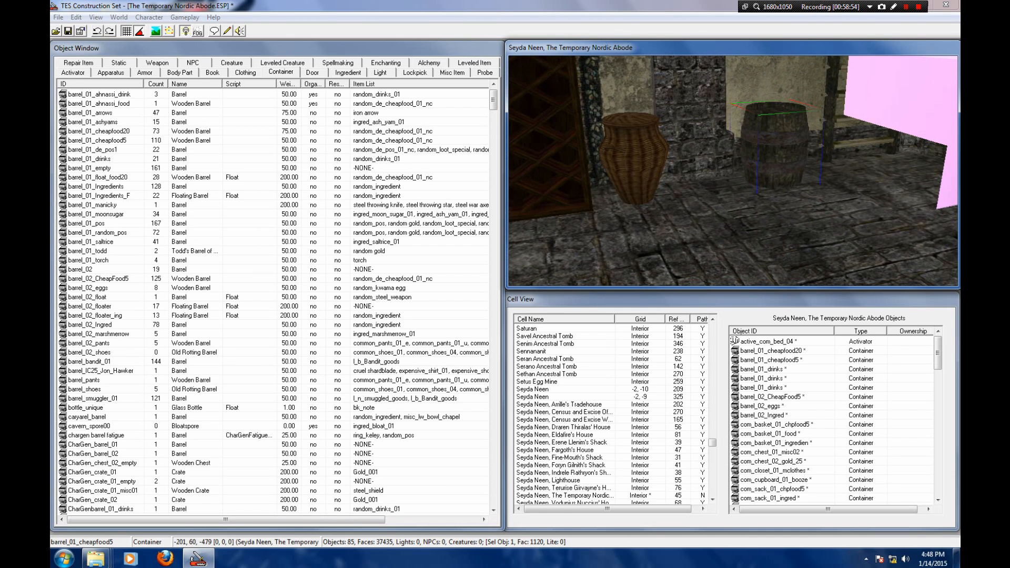
# Step: Add a barrel_01_random_pos container on the floor between the basket and the barrel, at about -178, 6, -479
pyautogui.click(98, 232)
pyautogui.moveTo(97, 233); pyautogui.dragTo(730, 162)
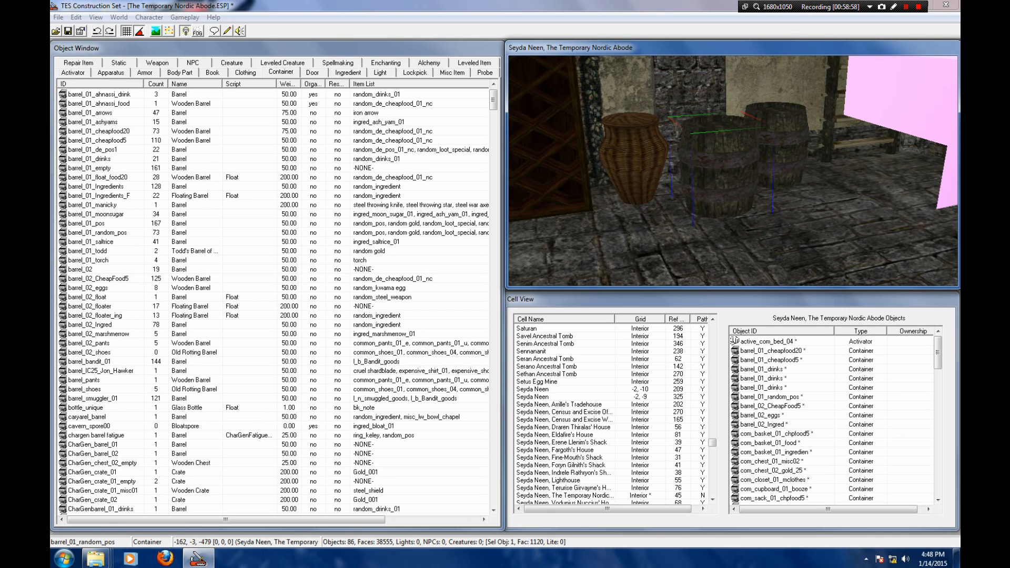
pyautogui.scroll(3, 731, 162)
pyautogui.keyDown('shift'); pyautogui.moveTo(731, 162); pyautogui.dragTo(749, 124, button='middle'); pyautogui.keyUp('shift')
pyautogui.moveTo(731, 226); pyautogui.dragTo(732, 181)
pyautogui.keyDown('shift'); pyautogui.moveTo(732, 182); pyautogui.dragTo(727, 210, button='middle'); pyautogui.keyUp('shift')
pyautogui.scroll(-3, 733, 171)
pyautogui.keyDown('shift'); pyautogui.moveTo(732, 171); pyautogui.dragTo(735, 140, button='middle'); pyautogui.keyUp('shift')
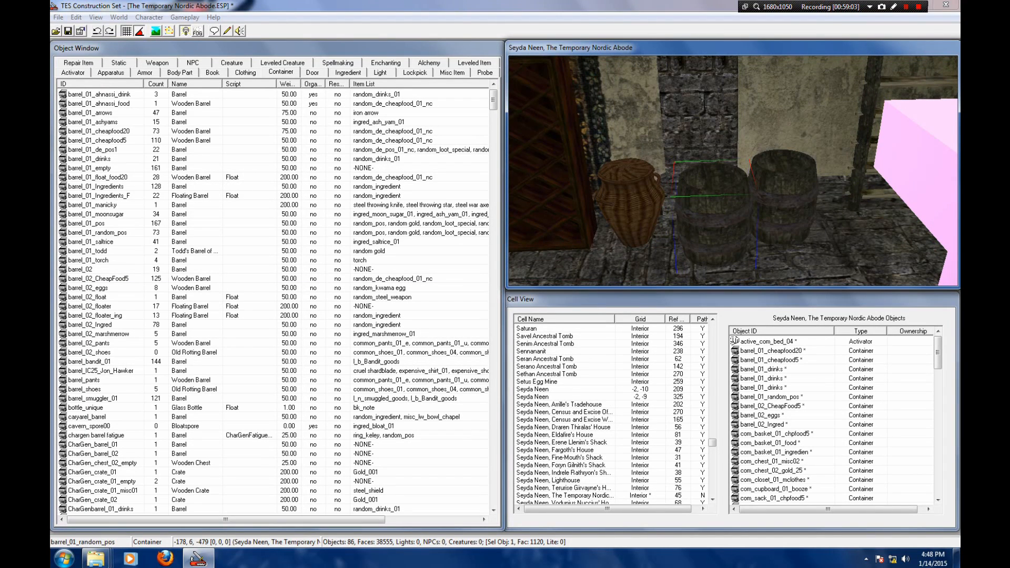
# Step: Stack another barrel_01_cheapfood5 container on top of the two barrels, at about -187, 36, -412
pyautogui.click(97, 141)
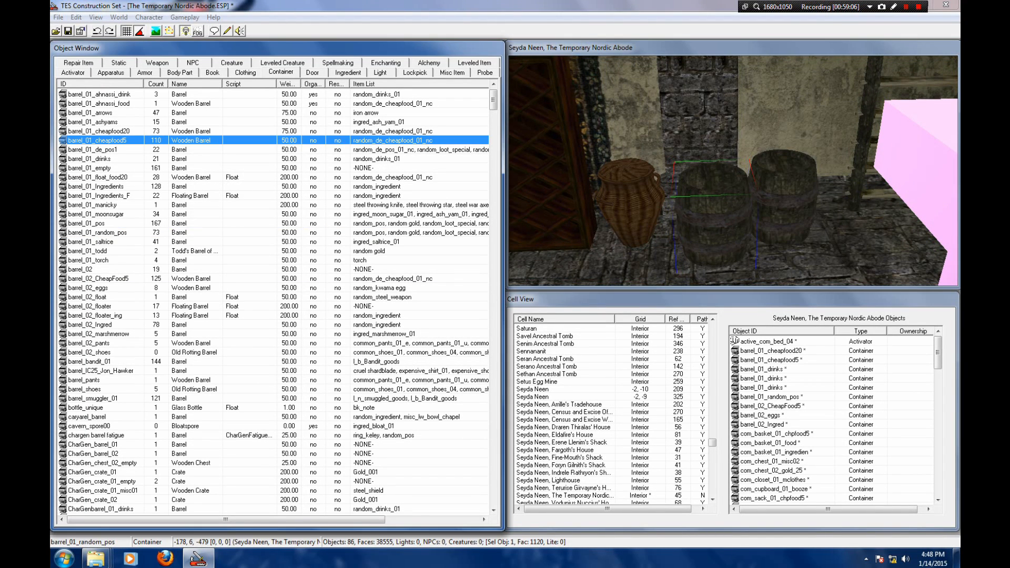
pyautogui.moveTo(98, 140); pyautogui.dragTo(717, 168)
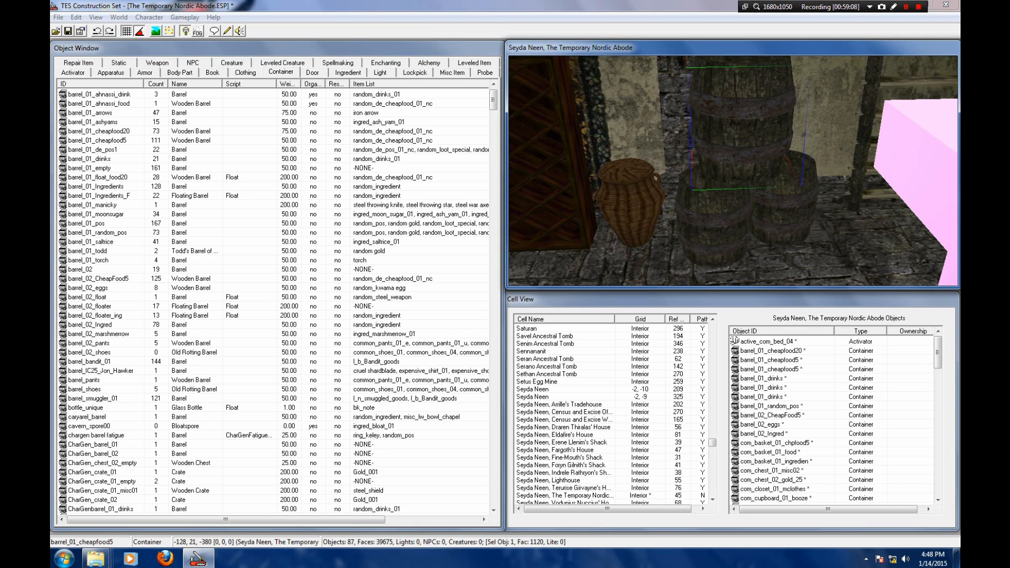
pyautogui.scroll(2, 732, 172)
pyautogui.keyDown('shift'); pyautogui.moveTo(732, 171); pyautogui.dragTo(813, 195, button='middle'); pyautogui.keyUp('shift')
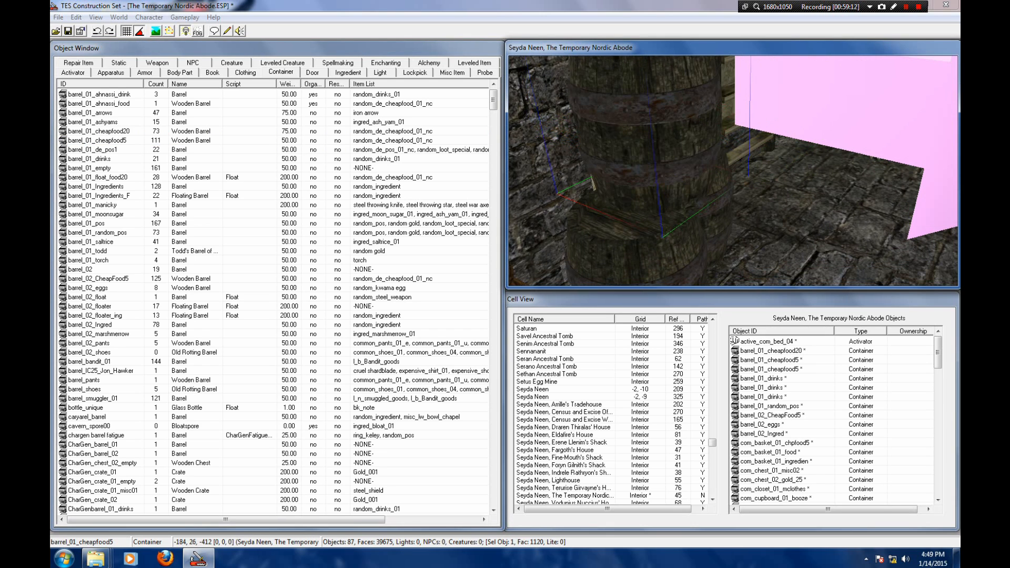
pyautogui.keyDown('shift'); pyautogui.moveTo(732, 172); pyautogui.dragTo(748, 169, button='middle'); pyautogui.keyUp('shift')
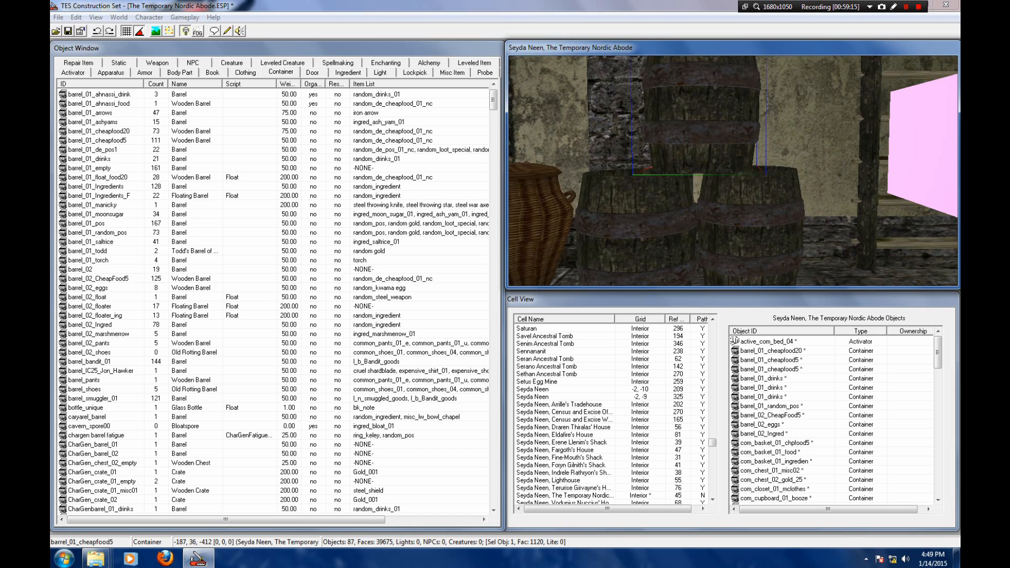
# Step: Examine the furnished lowest floor from several angles, including the closet, bench, wine racks and stacked barrels
pyautogui.scroll(-3, 732, 172)
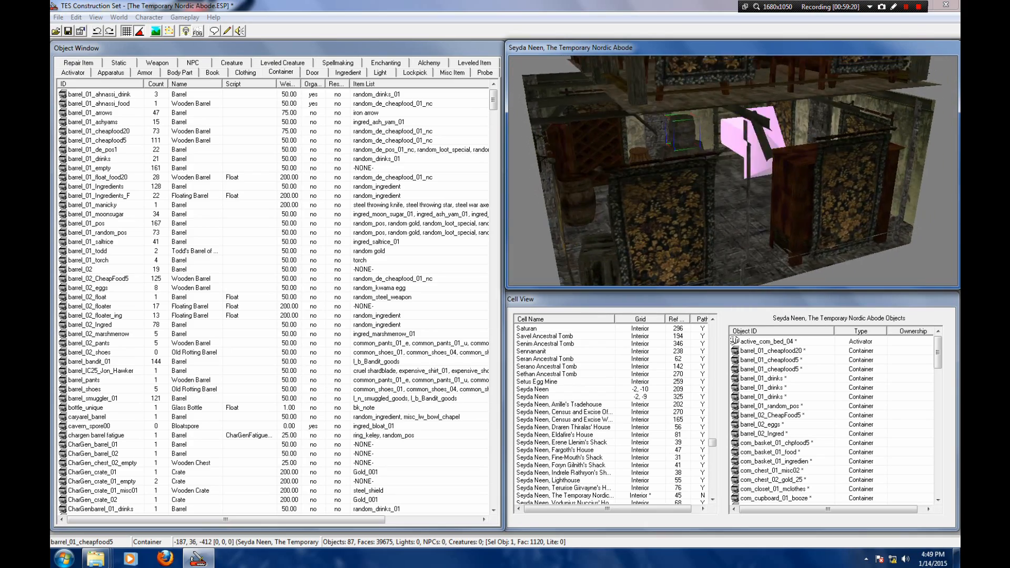
pyautogui.press('shift')
pyautogui.scroll(3, 733, 171)
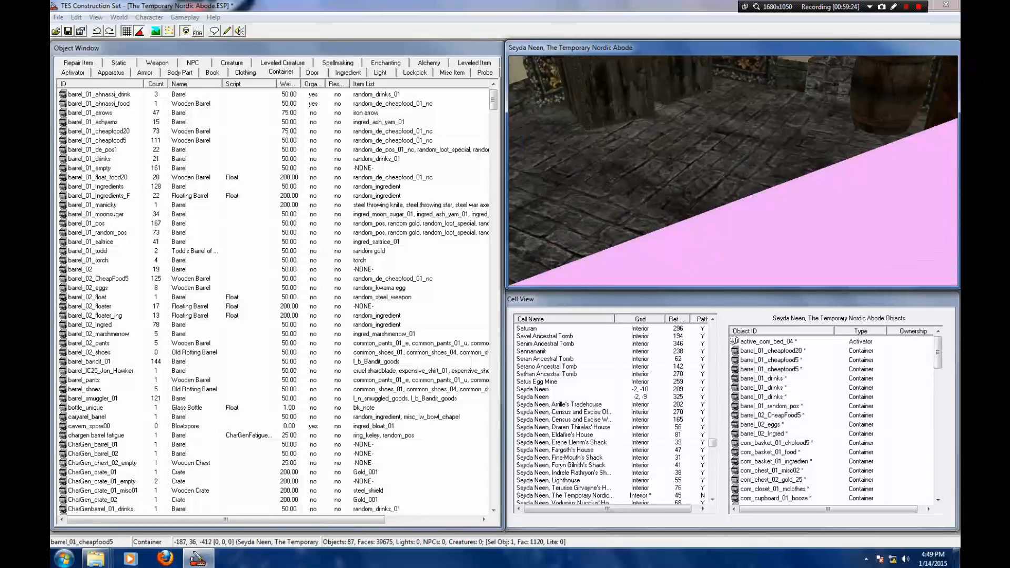
pyautogui.moveTo(733, 171); pyautogui.dragTo(836, 193, button='middle')
pyautogui.press('shift')
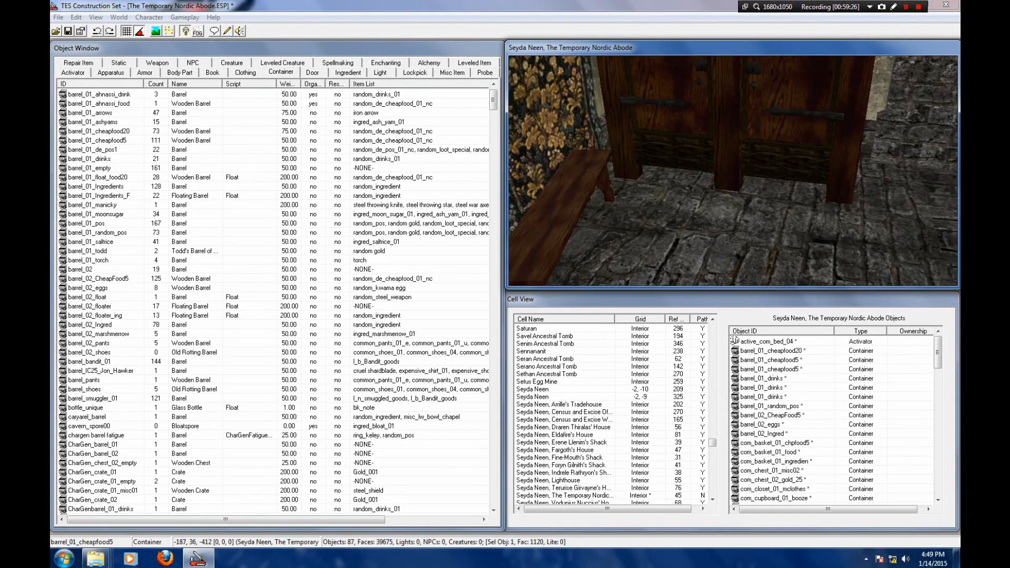
pyautogui.press('shift')
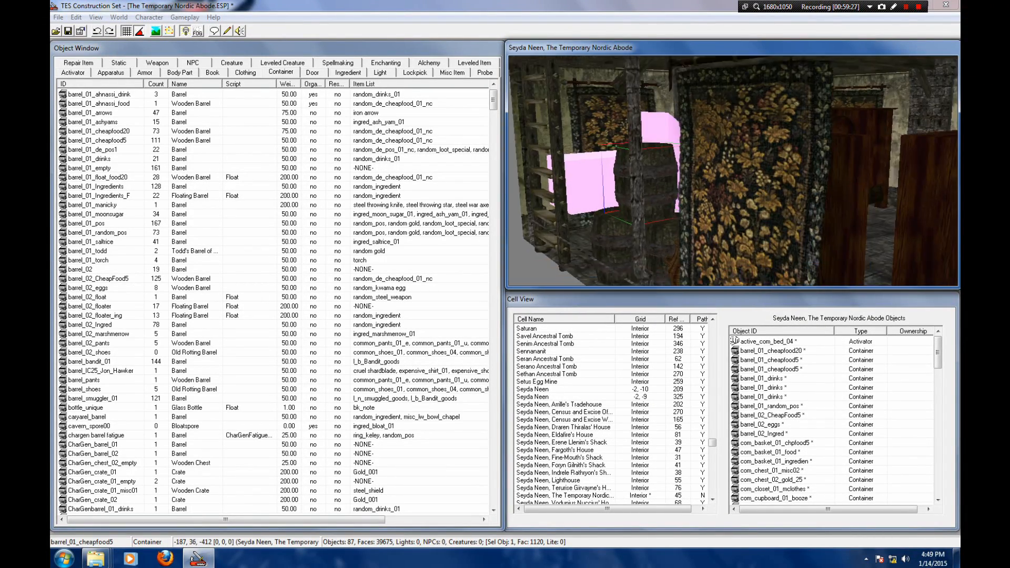
pyautogui.press('shift')
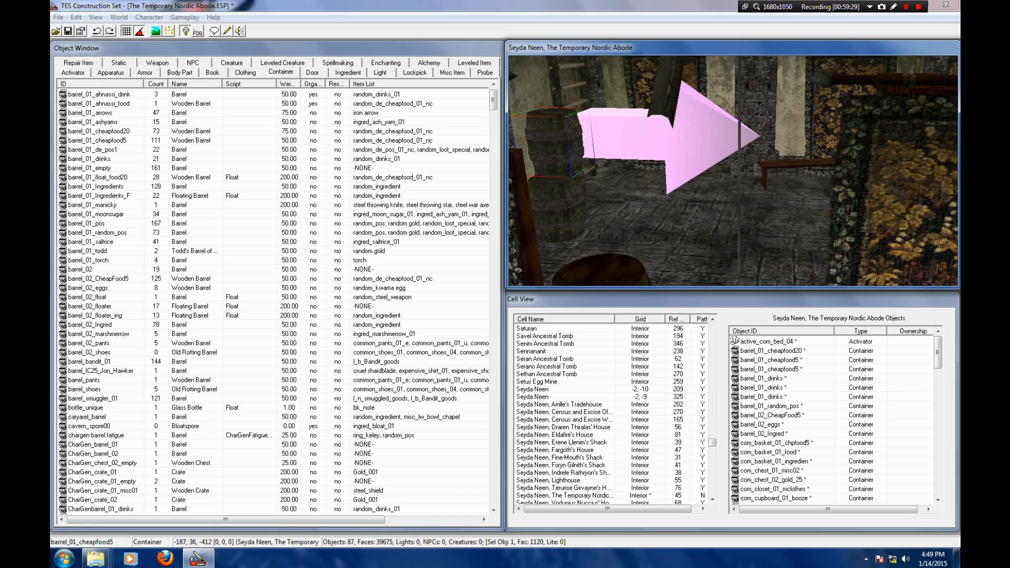
pyautogui.press('shift')
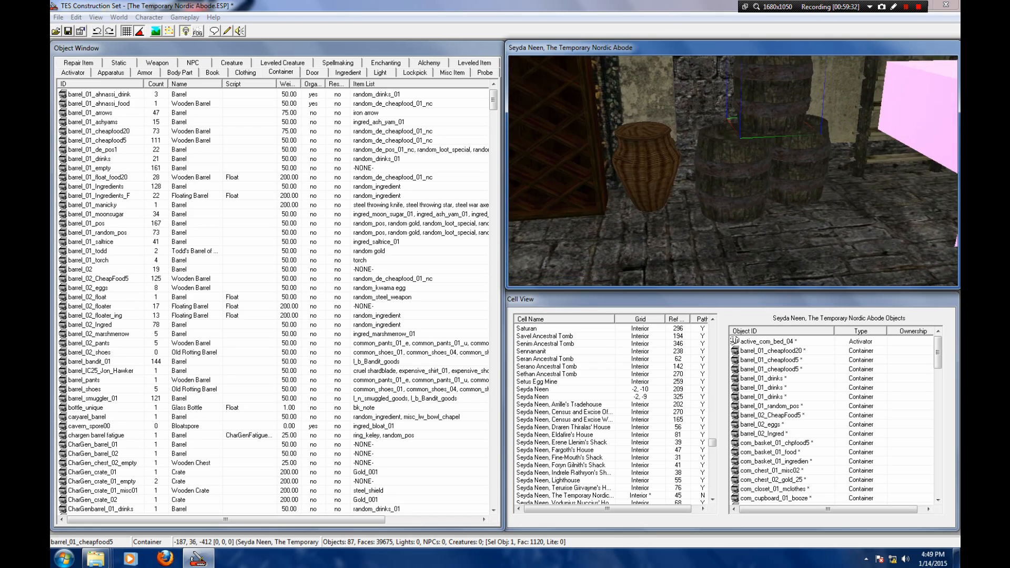
# Step: Lay a com_sack_01_chpfood5 container on the floor in front of the basket, at about -153, -59, -506, rotated to 300 degrees
pyautogui.moveTo(493, 100); pyautogui.dragTo(494, 240)
pyautogui.moveTo(100, 279); pyautogui.dragTo(705, 173)
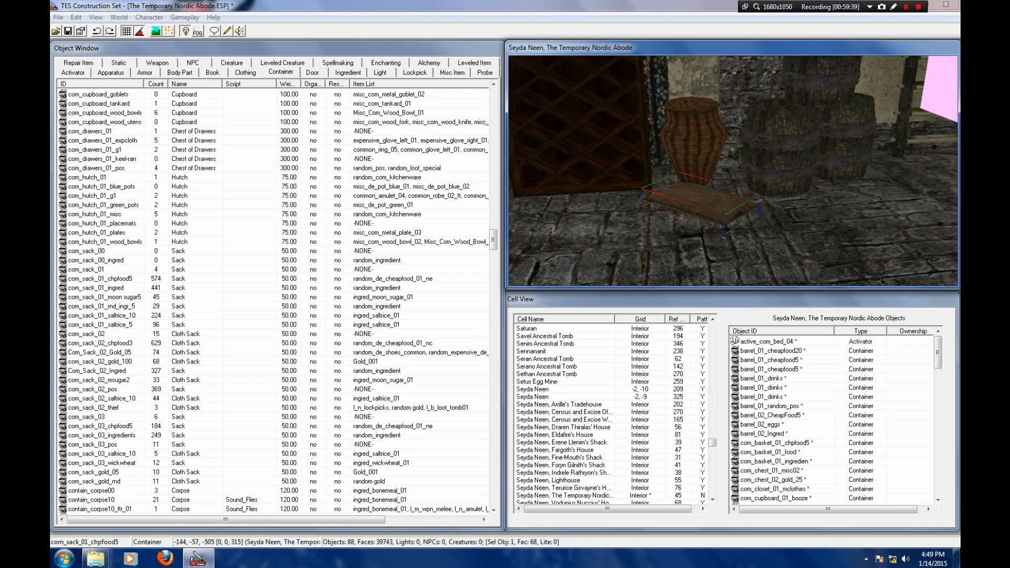
pyautogui.press('shift')
pyautogui.scroll(3, 733, 171)
pyautogui.moveTo(702, 210)
pyautogui.mouseDown(button='right')
pyautogui.moveTo(734, 210)
pyautogui.moveTo(718, 210)
pyautogui.mouseUp(button='right')
pyautogui.moveTo(684, 226); pyautogui.dragTo(674, 212)
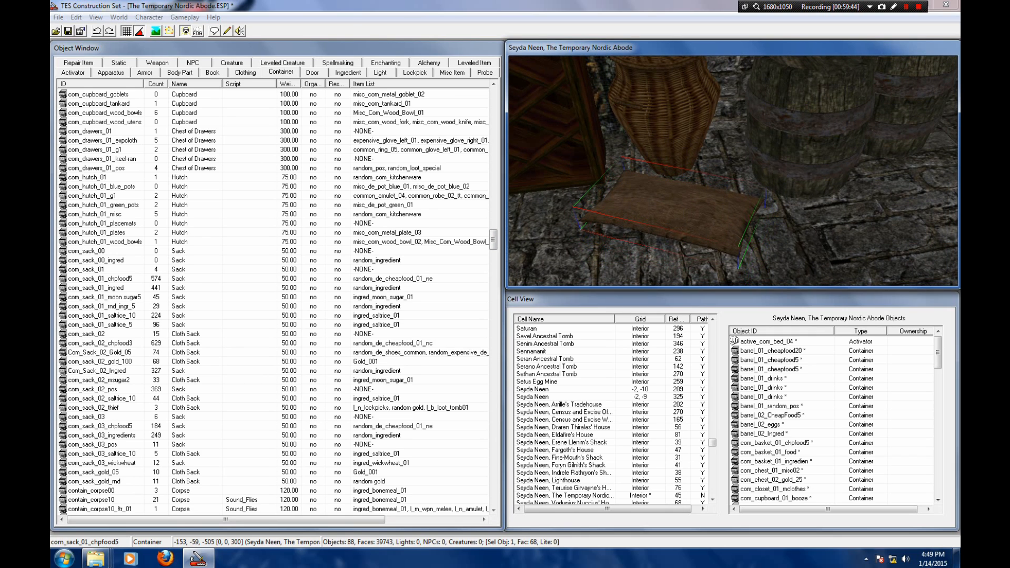
pyautogui.press('shift')
pyautogui.moveTo(684, 190); pyautogui.dragTo(697, 148, button='middle')
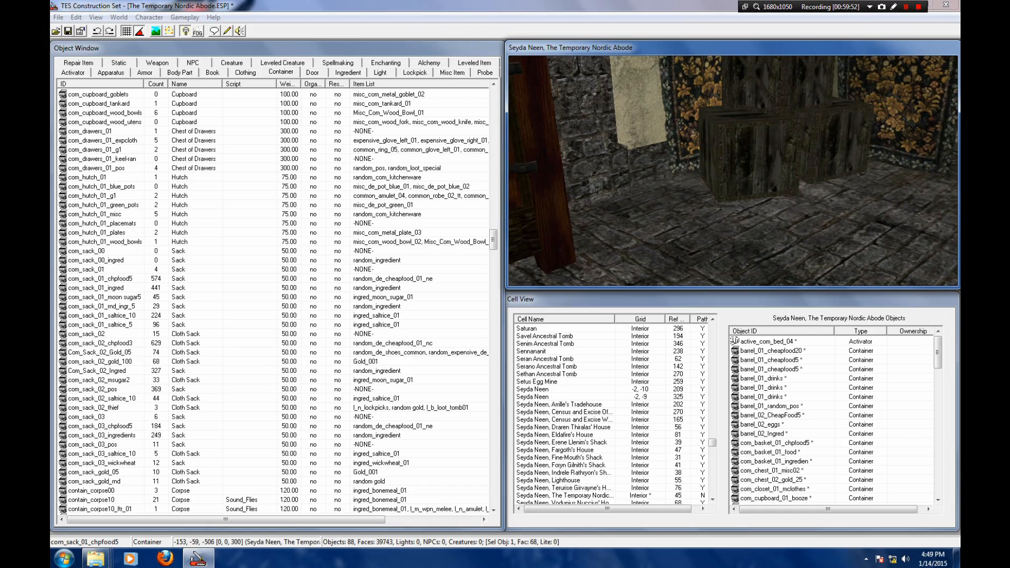
# Step: Place a com_chest_01_misc02 container on the floor beside the stacked crates, at about 194, -36, -495, rotated to 150 degrees
pyautogui.scroll(20, 735, 341)
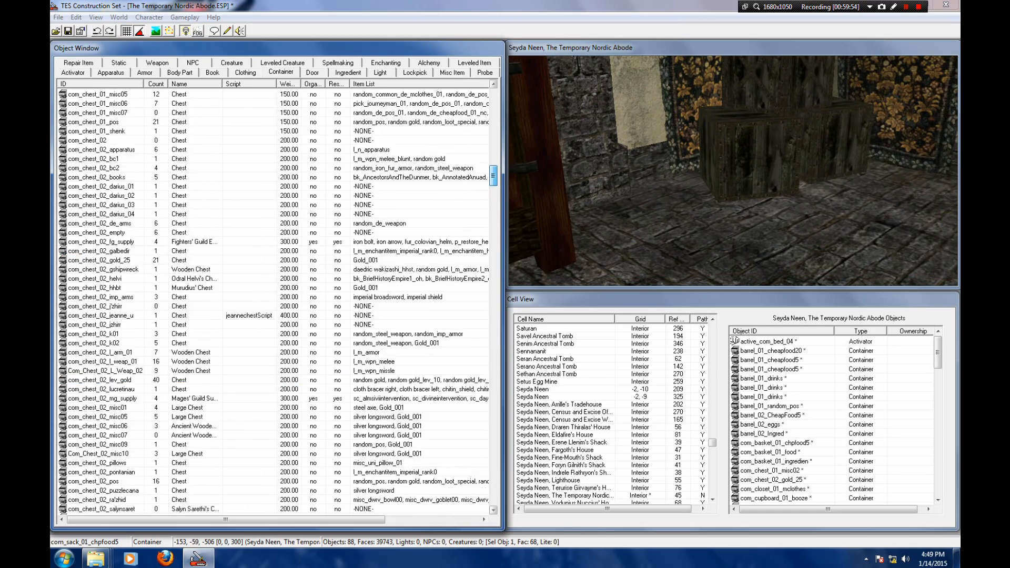
pyautogui.scroll(4, 734, 341)
pyautogui.click(98, 187)
pyautogui.click(98, 177)
pyautogui.moveTo(98, 177); pyautogui.dragTo(713, 173)
pyautogui.press('f')
pyautogui.moveTo(705, 208); pyautogui.dragTo(699, 195)
pyautogui.press('shift')
pyautogui.moveTo(699, 194); pyautogui.dragTo(847, 179, button='middle')
pyautogui.moveTo(800, 202); pyautogui.dragTo(772, 199)
pyautogui.keyDown('shift'); pyautogui.moveTo(772, 199); pyautogui.dragTo(781, 195, button='middle'); pyautogui.keyUp('shift')
pyautogui.moveTo(781, 194); pyautogui.dragTo(761, 191)
pyautogui.keyDown('shift'); pyautogui.moveTo(761, 190); pyautogui.dragTo(789, 142, button='middle'); pyautogui.keyUp('shift')
pyautogui.scroll(-2, 761, 191)
pyautogui.moveTo(761, 190); pyautogui.dragTo(574, 184, button='middle')
pyautogui.keyDown('shift'); pyautogui.moveTo(733, 178); pyautogui.dragTo(691, 182, button='middle'); pyautogui.keyUp('shift')
pyautogui.scroll(-2, 695, 174)
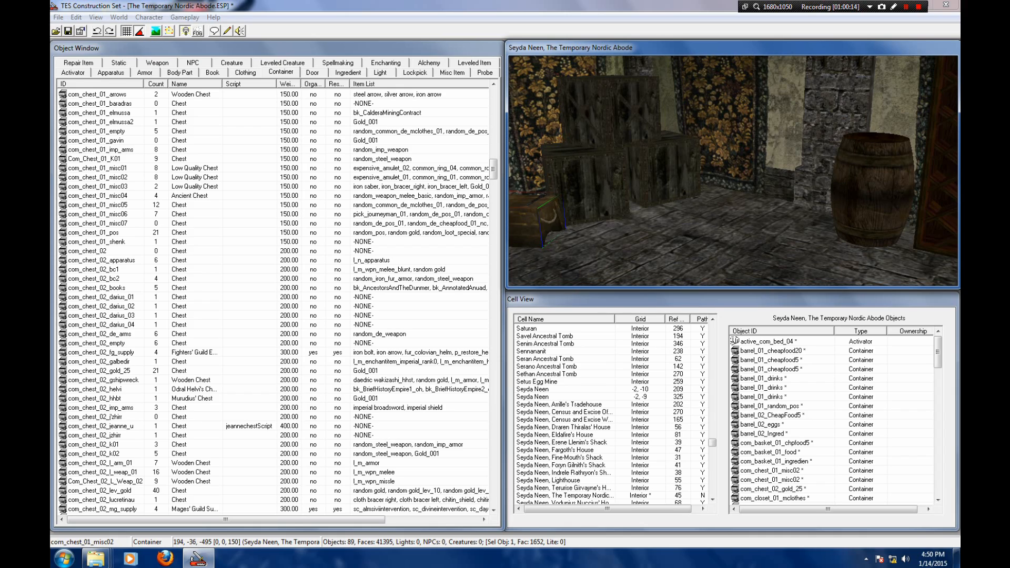
# Step: Place a crate_02_random_pos container on the floor beside the lone barrel, at about 30, -192, -480, rotated to 345 degrees
pyautogui.moveTo(493, 168); pyautogui.dragTo(493, 310)
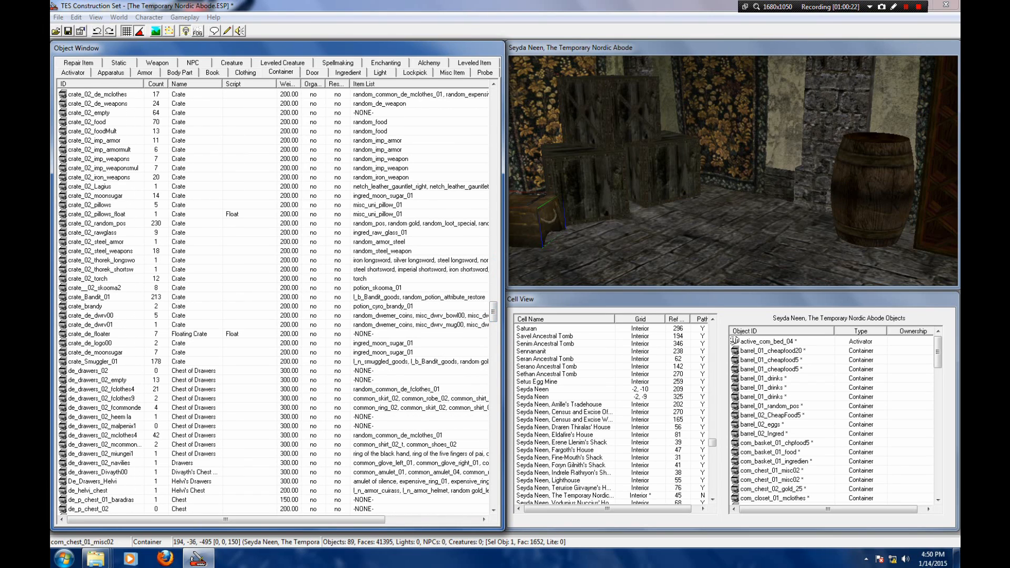
pyautogui.click(96, 223)
pyautogui.moveTo(97, 224); pyautogui.dragTo(761, 206)
pyautogui.press('f')
pyautogui.press('c')
pyautogui.scroll(-3, 733, 172)
pyautogui.keyDown('shift'); pyautogui.moveTo(706, 158); pyautogui.dragTo(707, 218, button='middle'); pyautogui.keyUp('shift')
pyautogui.moveTo(708, 218); pyautogui.dragTo(702, 166)
pyautogui.moveTo(702, 166)
pyautogui.keyDown('shift'); pyautogui.mouseDown(button='middle')
pyautogui.moveTo(708, 158)
pyautogui.moveTo(705, 167)
pyautogui.mouseUp(button='middle'); pyautogui.keyUp('shift')
pyautogui.moveTo(705, 167); pyautogui.dragTo(721, 168, button='right')
pyautogui.moveTo(721, 167); pyautogui.dragTo(724, 176)
pyautogui.keyDown('shift'); pyautogui.moveTo(725, 176); pyautogui.dragTo(711, 158, button='middle'); pyautogui.keyUp('shift')
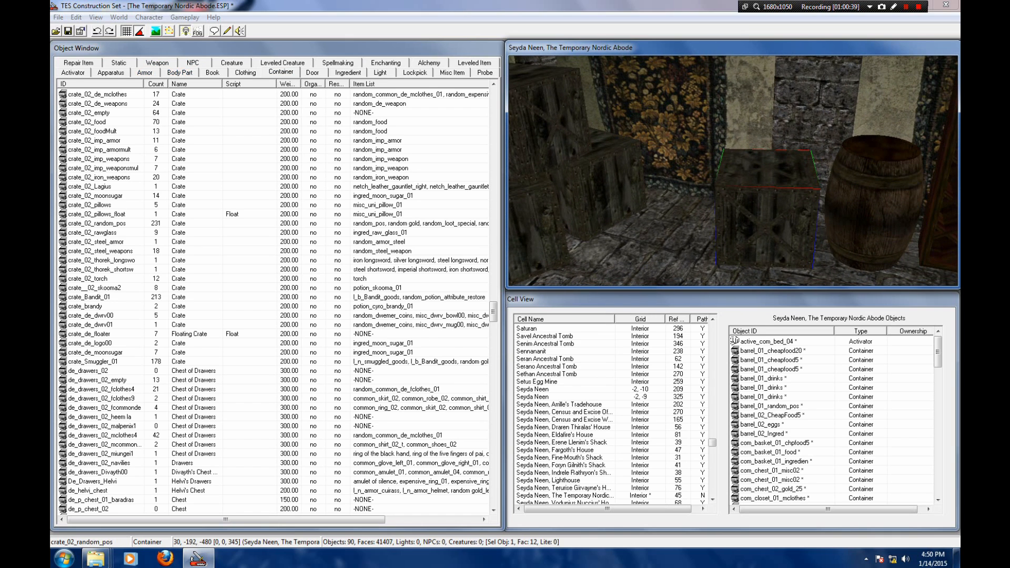
# Step: Lay a com_sack_01_rnd_ingr_5 container on top of the crate beside the barrel, at about 33, -192, -442, rotated to 30 degrees
pyautogui.scroll(20, 274, 300)
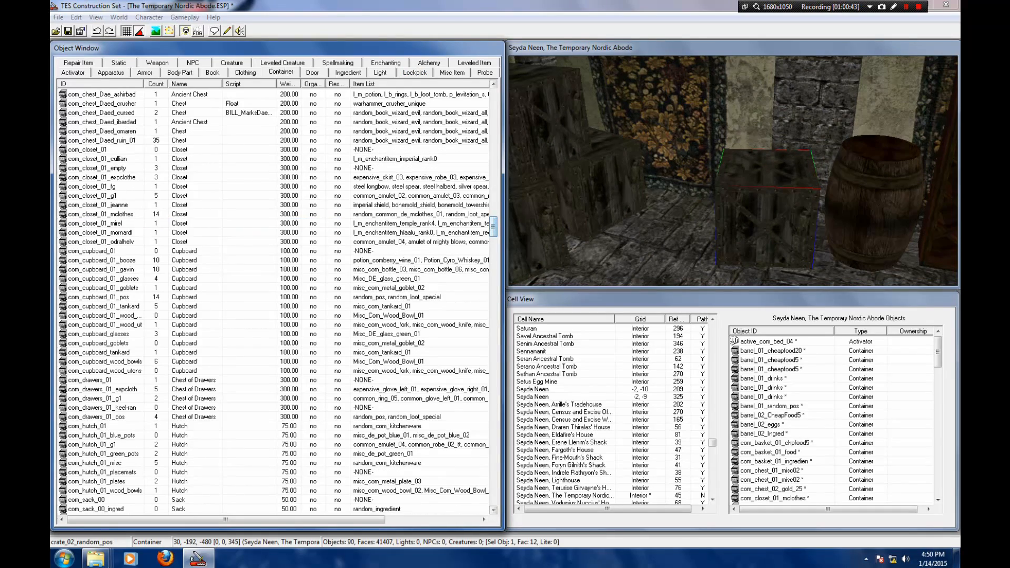
pyautogui.scroll(-10, 274, 333)
pyautogui.click(101, 279)
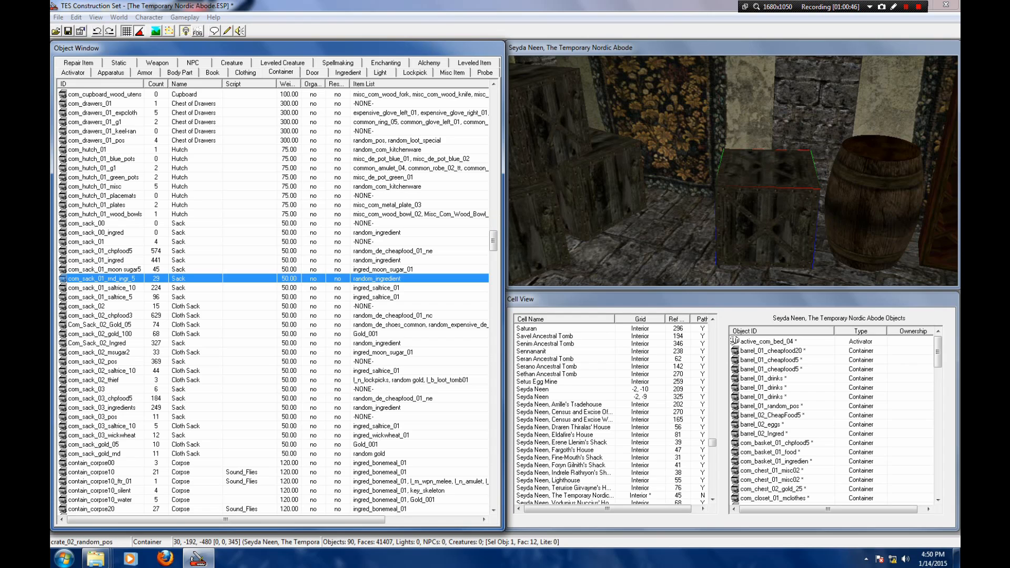
pyautogui.moveTo(101, 278); pyautogui.dragTo(766, 166)
pyautogui.press('shift')
pyautogui.press('shift')
pyautogui.scroll(3, 767, 166)
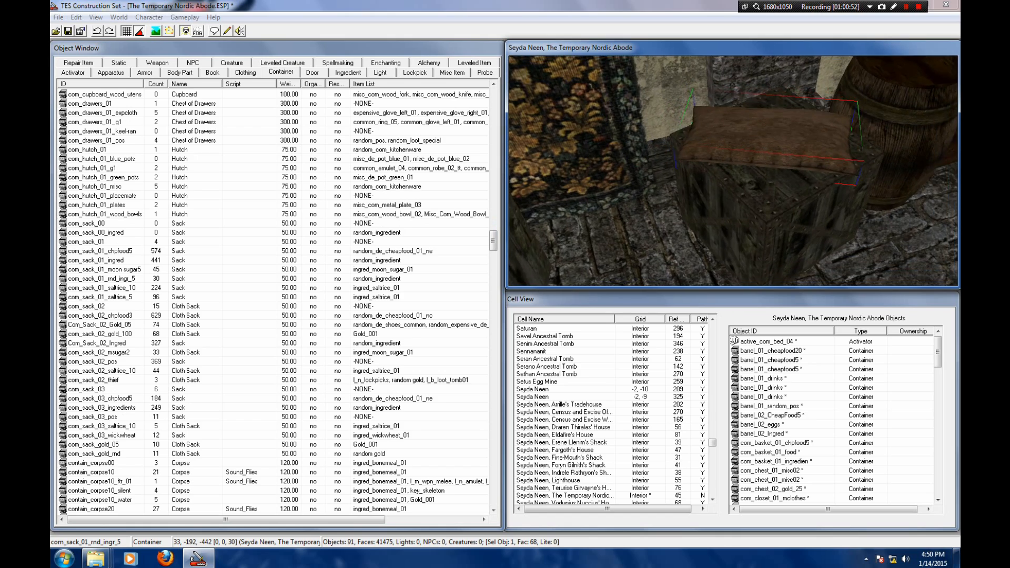
pyautogui.press('space')
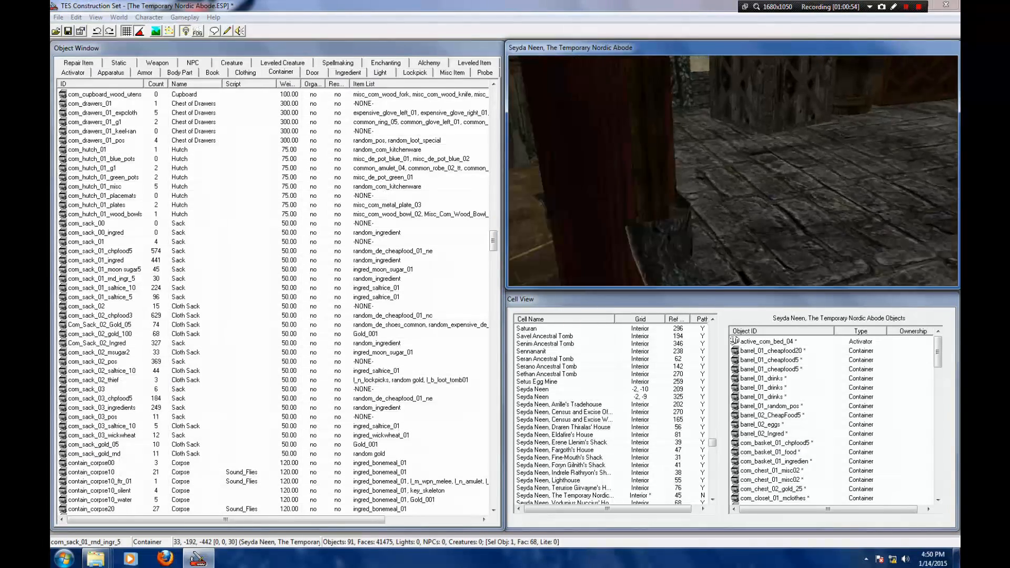
pyautogui.press('space')
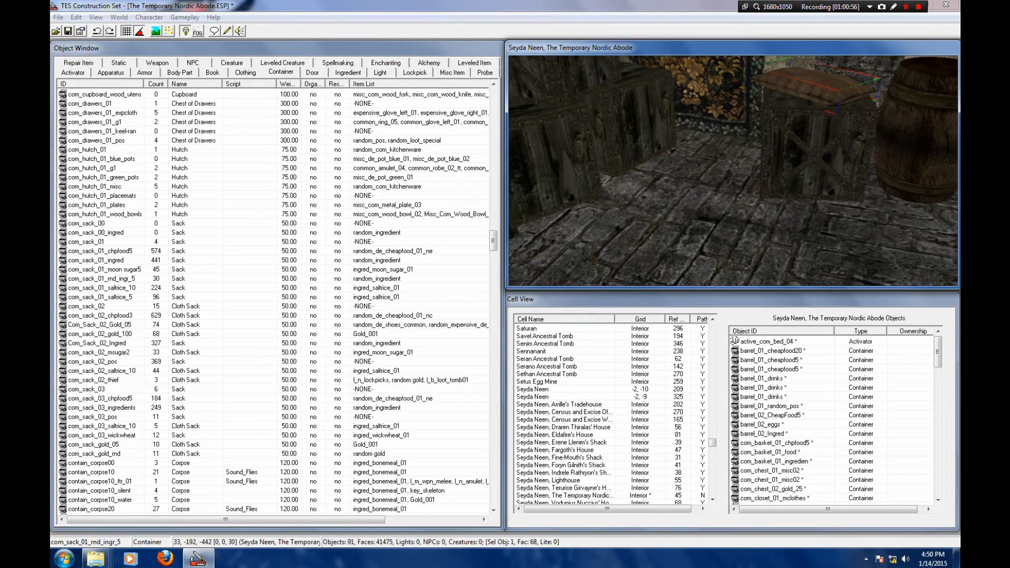
# Step: Lean a com_sack_03_ingredients container against the stacked crates, at about 135, -179, -484, rotated to 15 degrees
pyautogui.click(100, 316)
pyautogui.moveTo(101, 408); pyautogui.dragTo(675, 166)
pyautogui.press('shift')
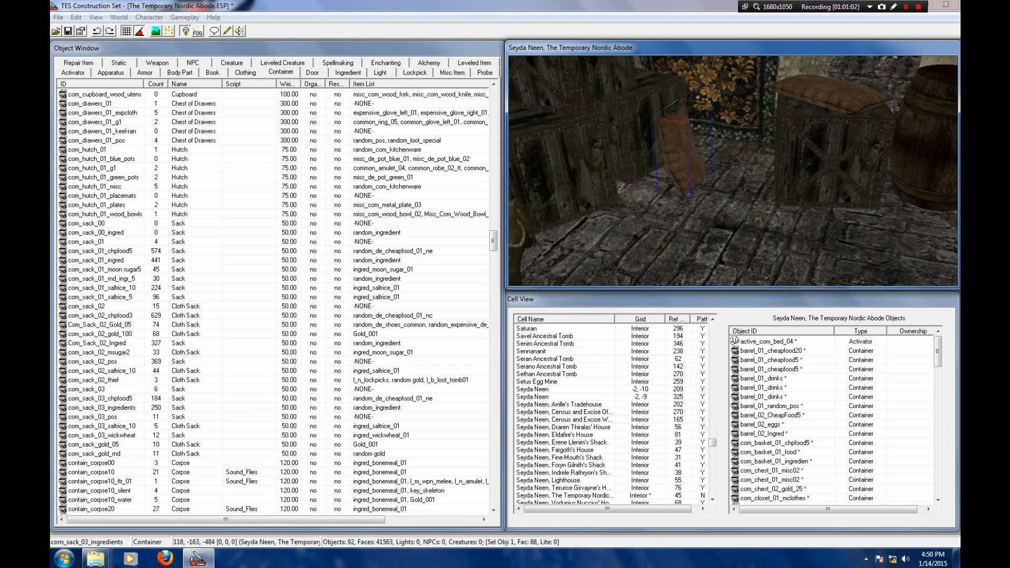
pyautogui.moveTo(712, 192); pyautogui.dragTo(718, 192, button='right')
pyautogui.moveTo(718, 192); pyautogui.dragTo(692, 180)
pyautogui.press('shift')
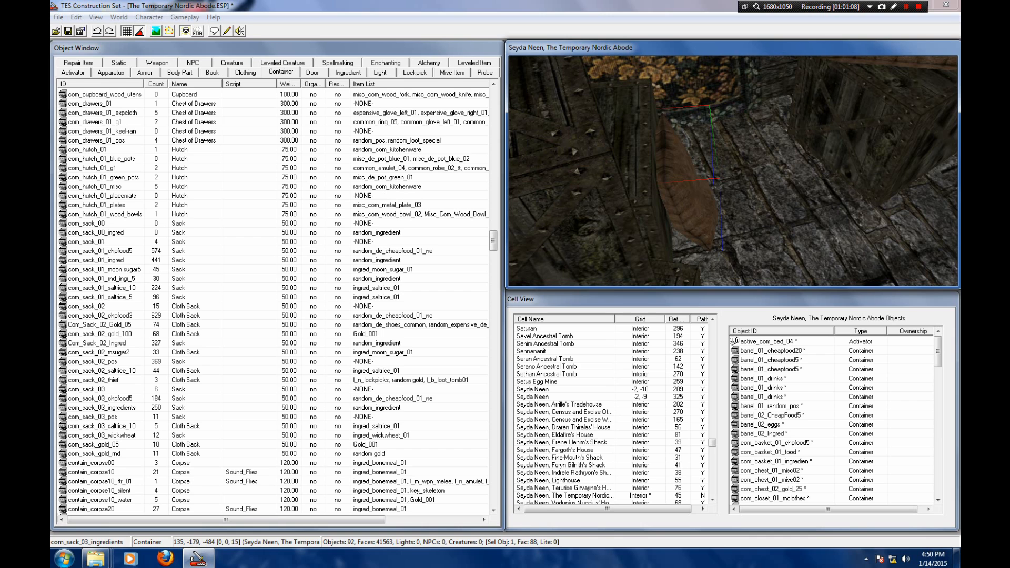
pyautogui.press('shift')
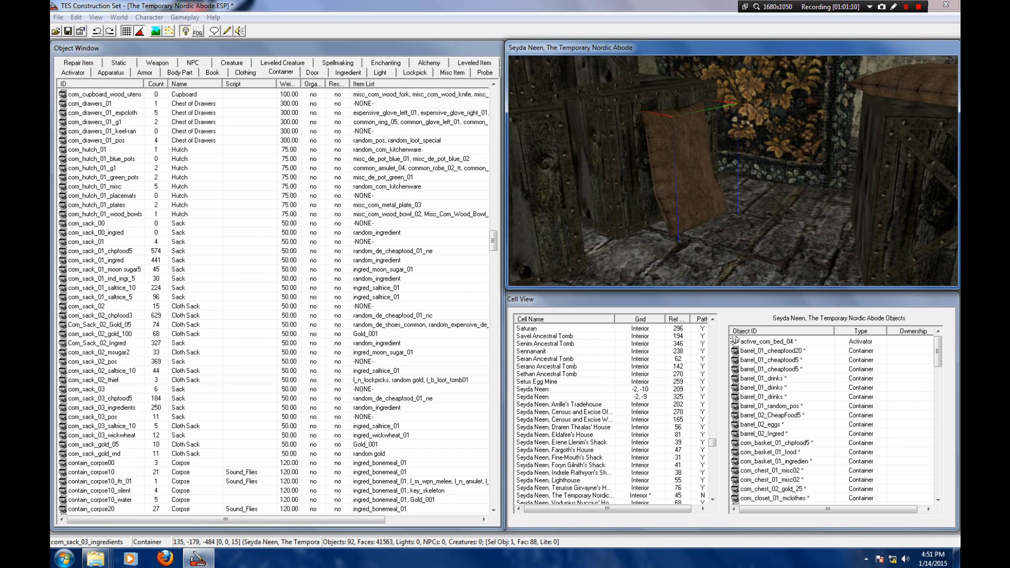
pyautogui.press('shift')
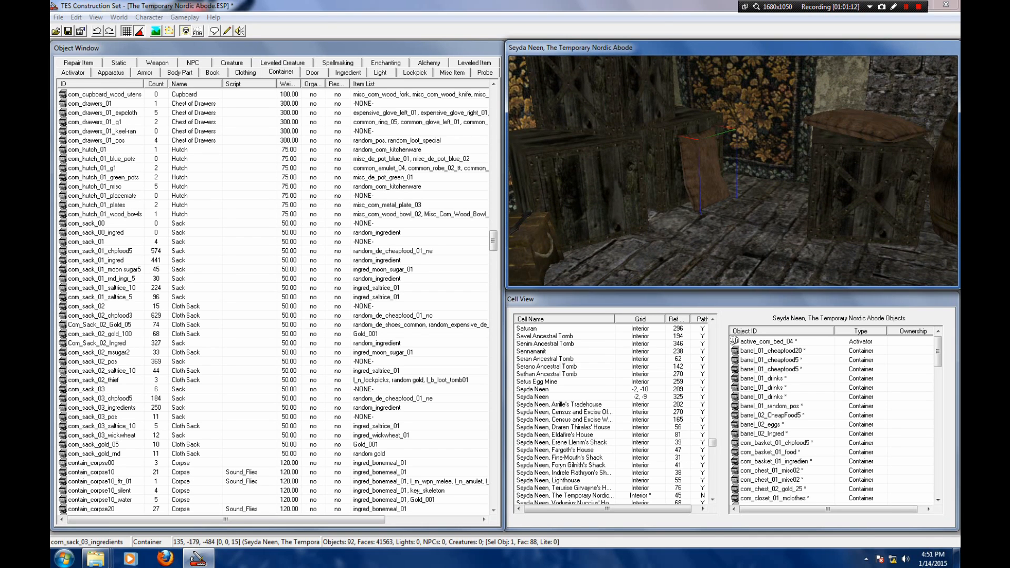
# Step: Lay a com_sack_01_ingred container on the floor beside the leaning sack, at about 98, -170, -506, rotated to 120 degrees
pyautogui.click(105, 269)
pyautogui.click(95, 261)
pyautogui.moveTo(95, 260); pyautogui.dragTo(768, 187)
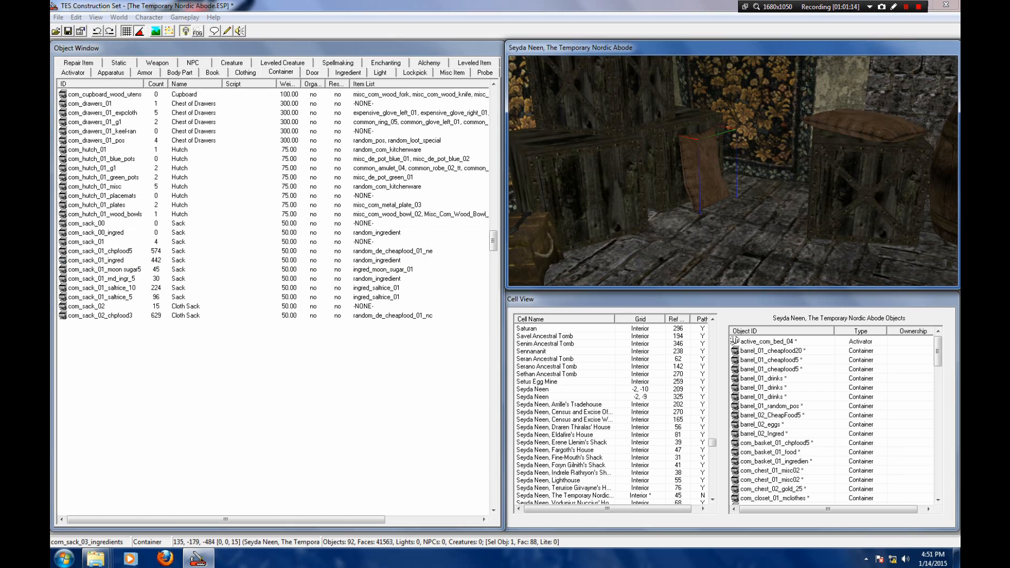
pyautogui.press('f')
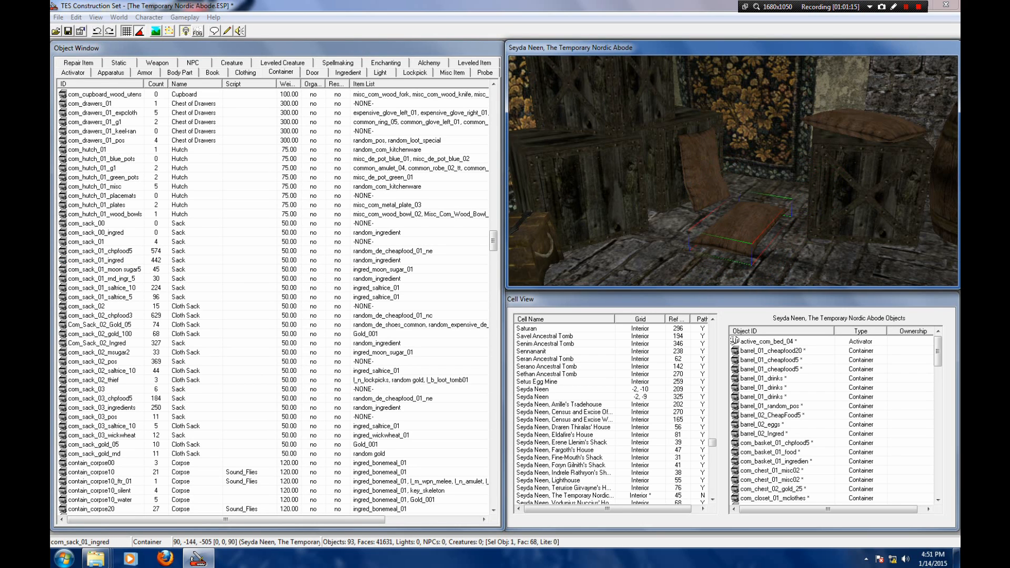
pyautogui.moveTo(747, 210); pyautogui.dragTo(757, 211, button='right')
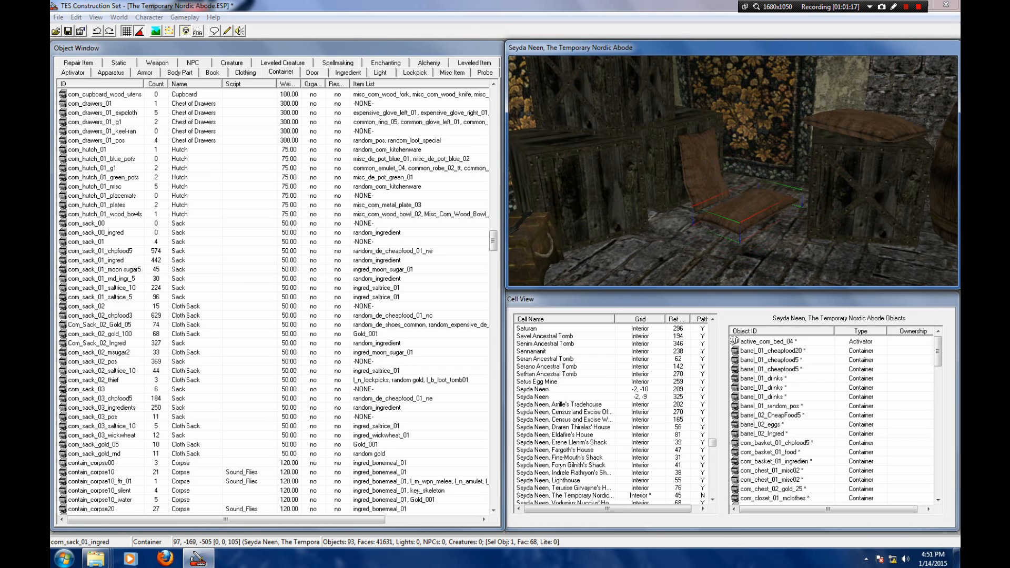
pyautogui.scroll(3, 733, 171)
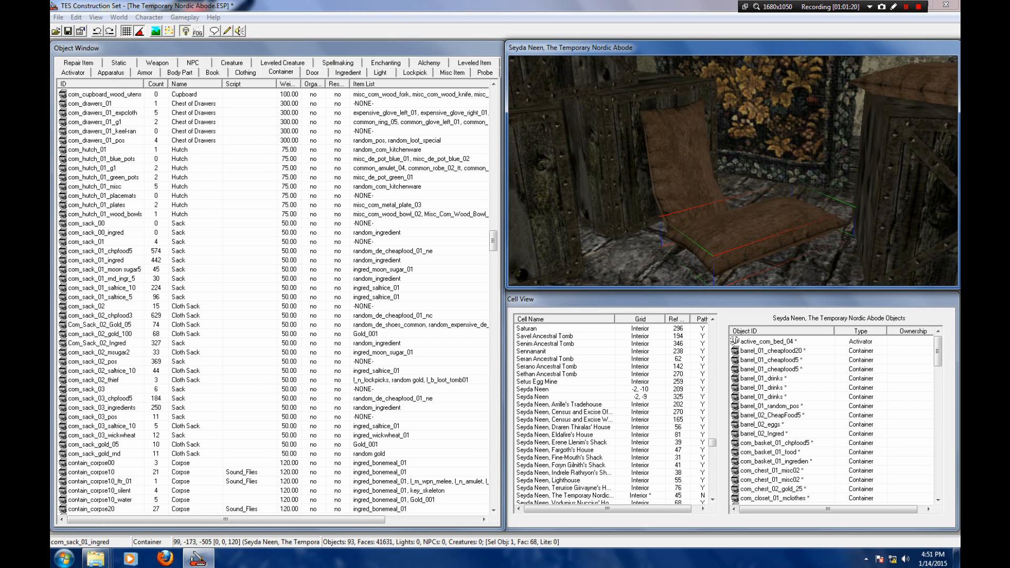
pyautogui.press('shift')
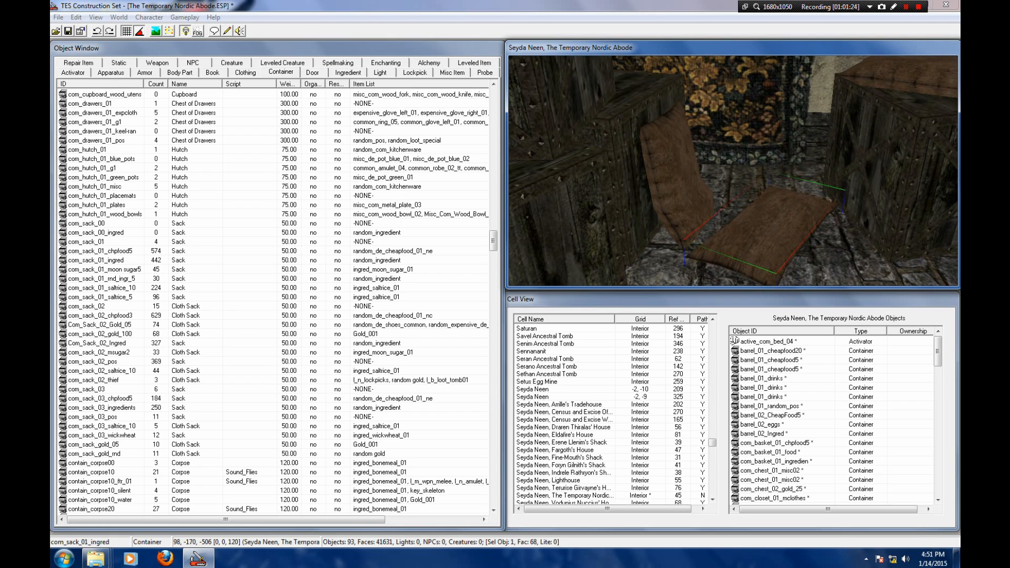
# Step: Examine the furnished house from outside at several angles and distances, covering all three floors
pyautogui.scroll(-3, 733, 171)
pyautogui.press('shift')
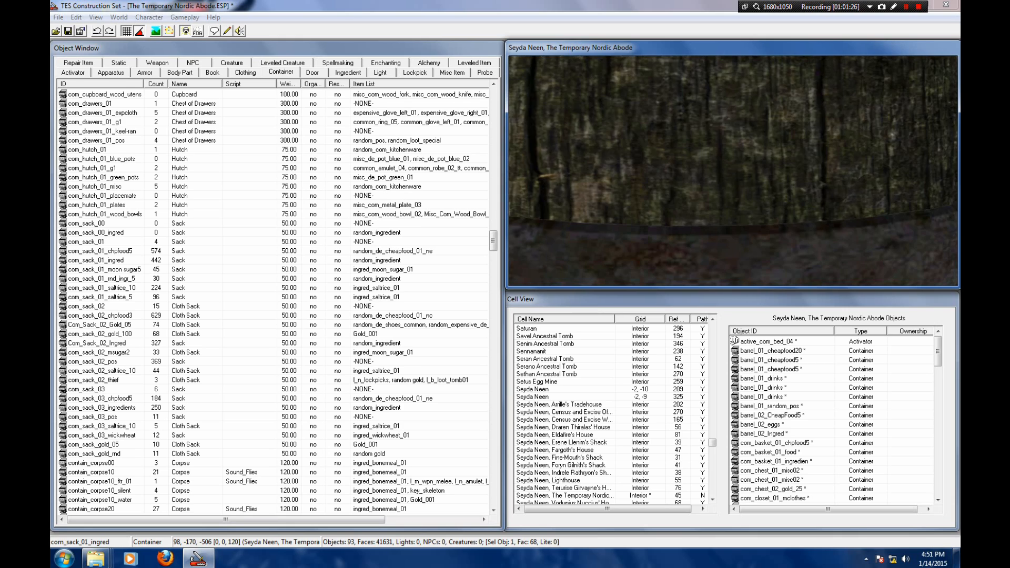
pyautogui.scroll(-5, 733, 171)
pyautogui.press('shift')
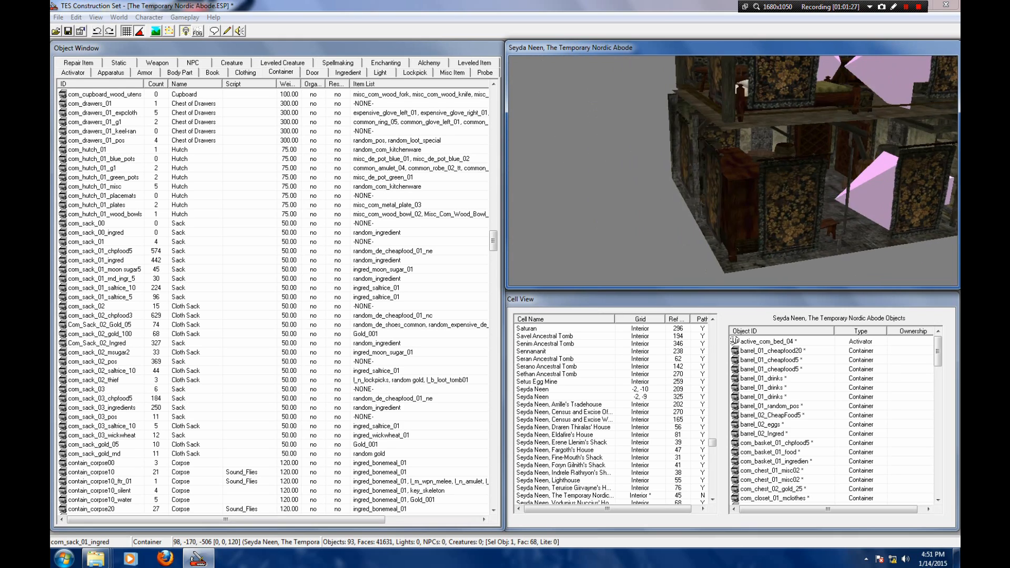
pyautogui.press('shift')
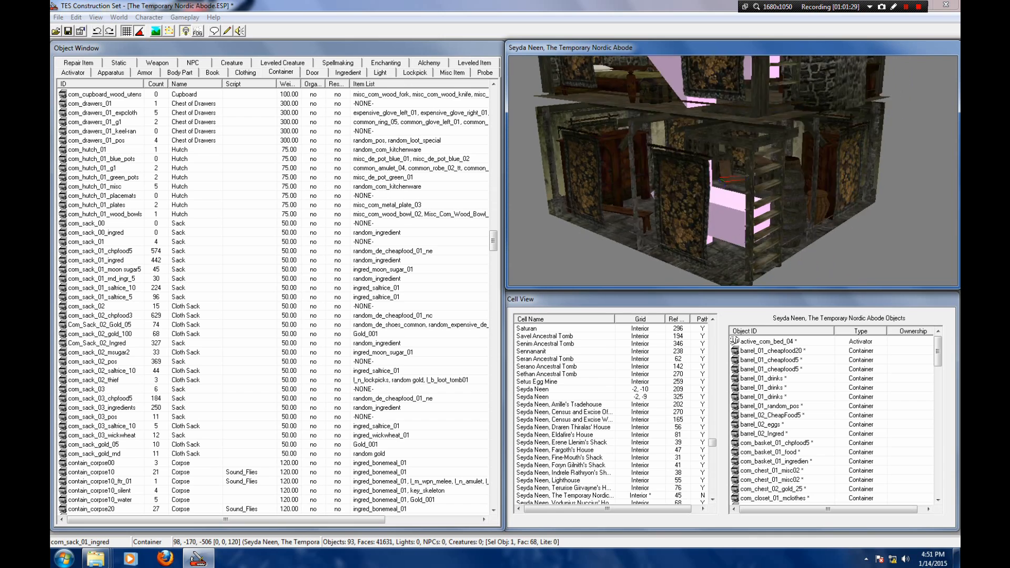
pyautogui.press('shift')
pyautogui.scroll(-3, 733, 171)
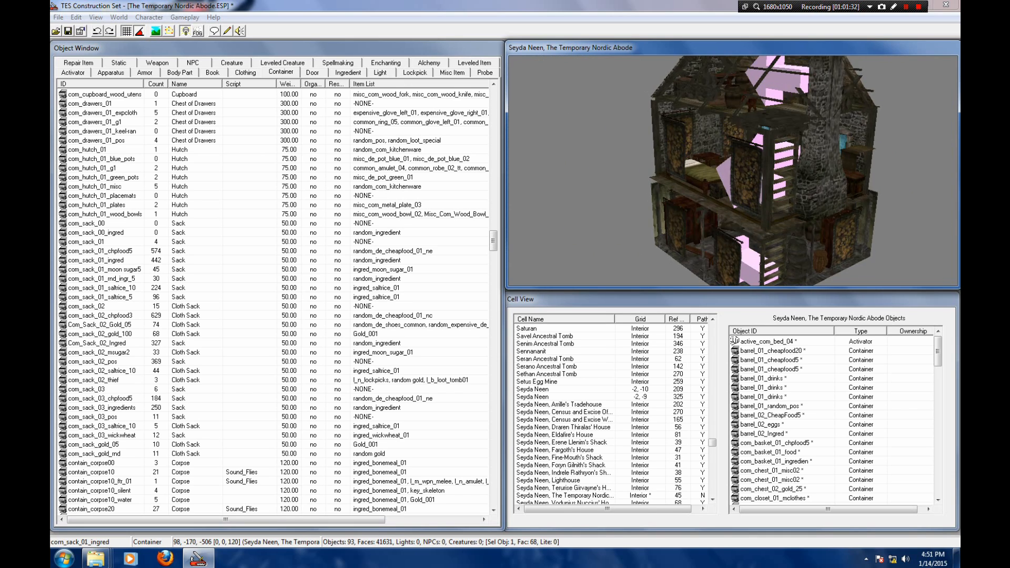
pyautogui.press('shift')
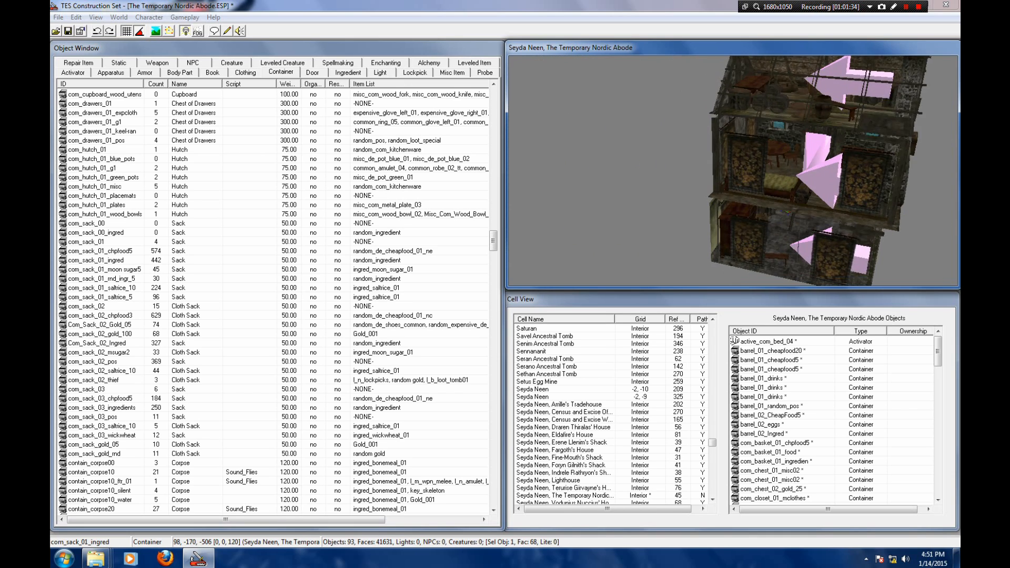
pyautogui.press('shift')
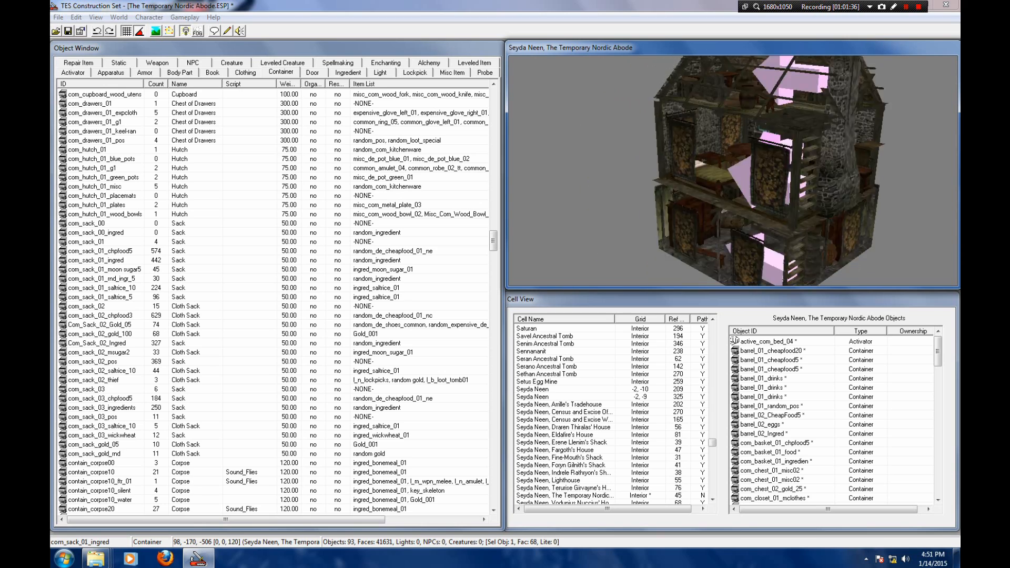
pyautogui.moveTo(802, 241); pyautogui.dragTo(697, 231, button='middle')
pyautogui.press('d')
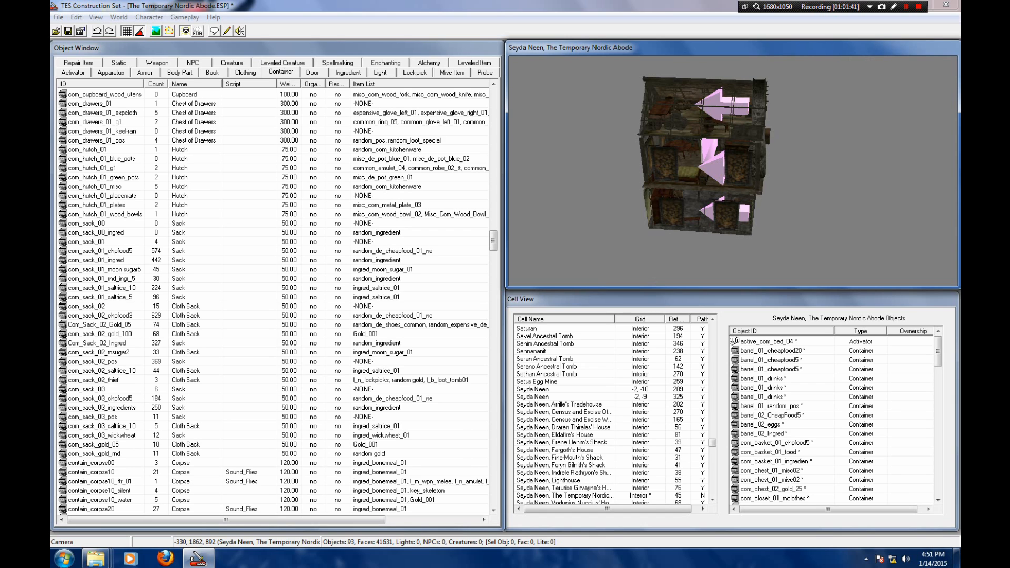
pyautogui.scroll(5, 733, 171)
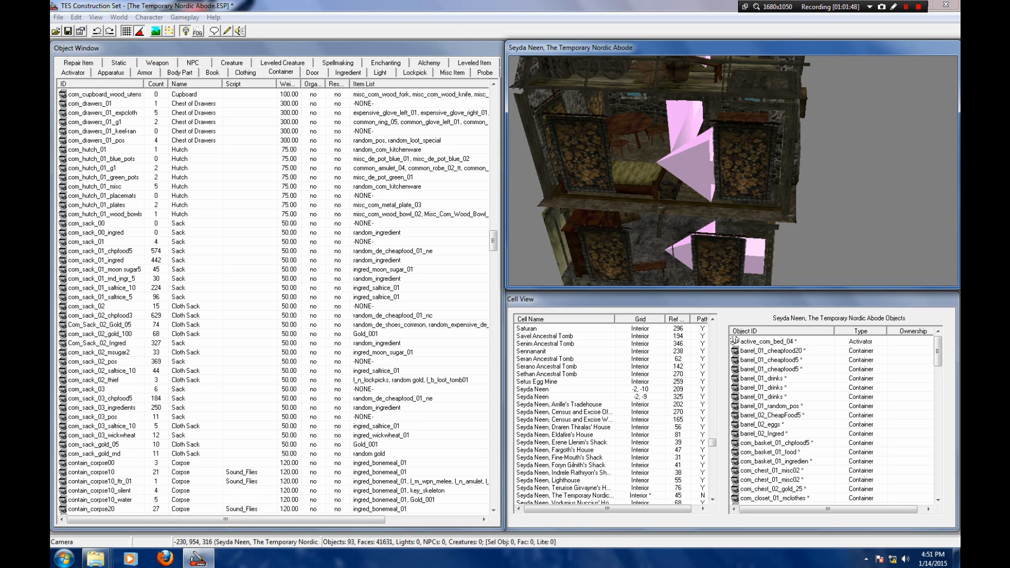
pyautogui.moveTo(733, 171); pyautogui.dragTo(766, 229, button='middle')
pyautogui.scroll(5, 787, 195)
pyautogui.scroll(4, 786, 196)
pyautogui.scroll(-8, 695, 175)
pyautogui.scroll(3, 766, 229)
pyautogui.scroll(5, 766, 229)
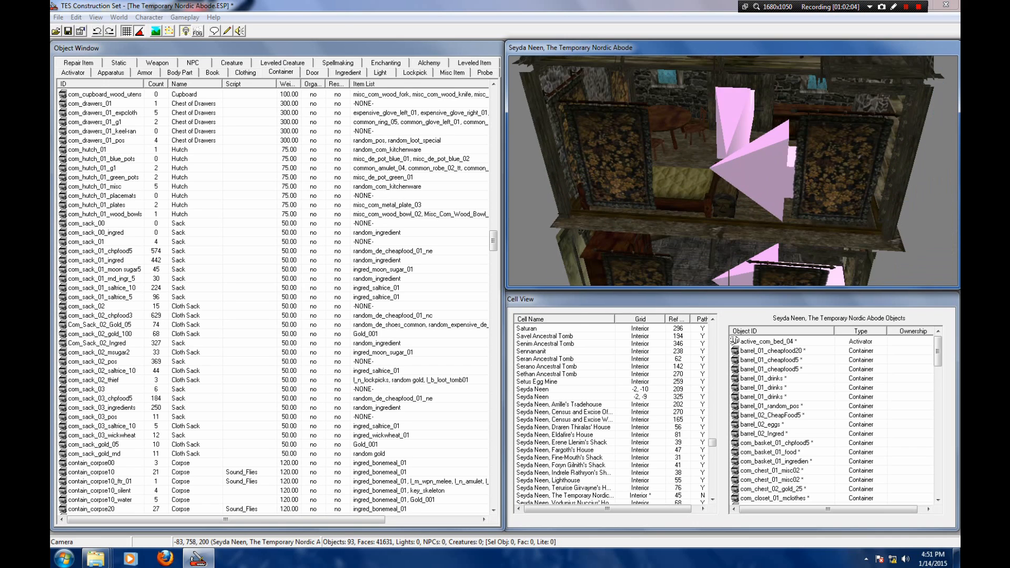
pyautogui.scroll(-8, 733, 171)
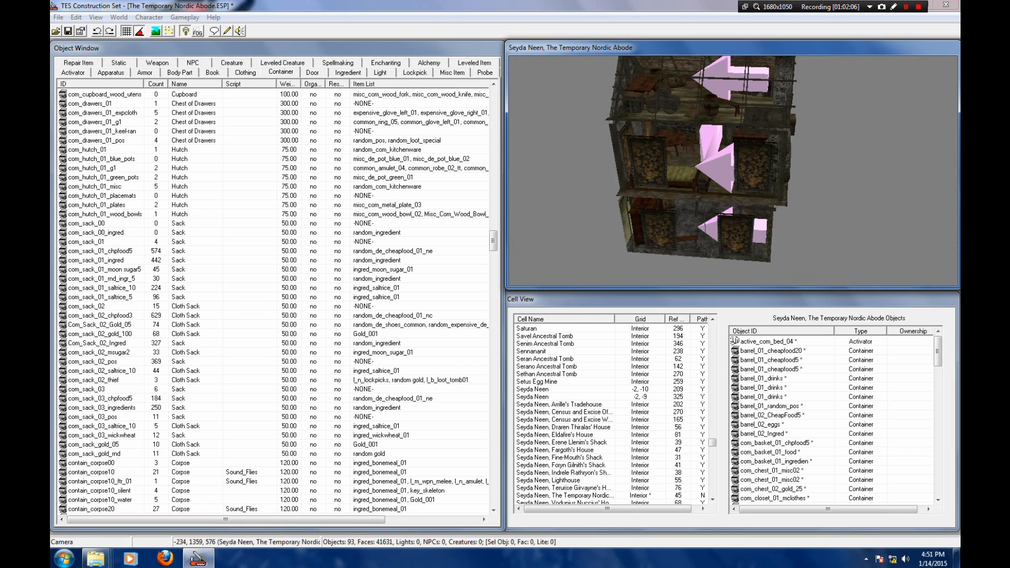
pyautogui.scroll(-2, 733, 171)
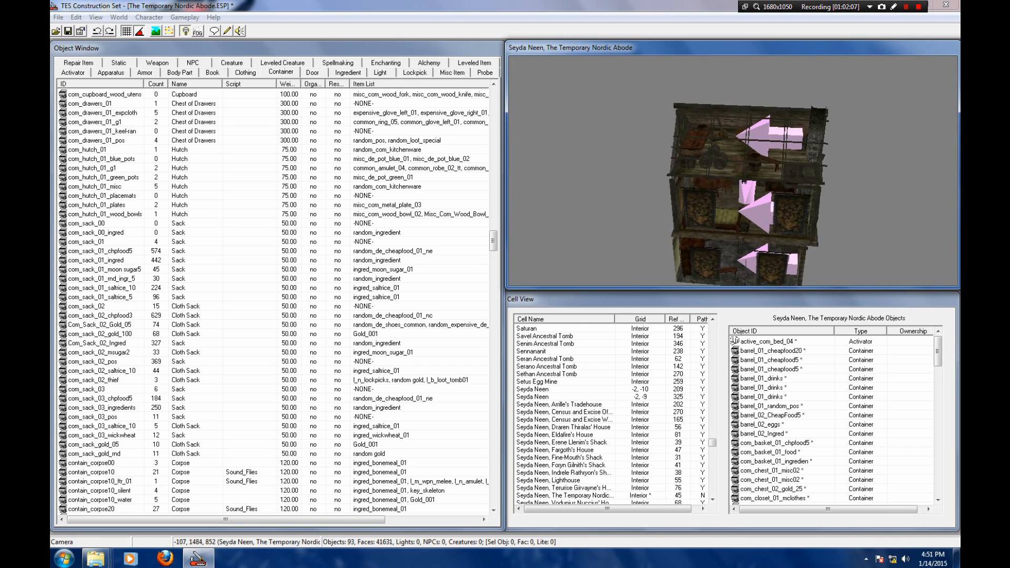
# Step: Place the jug misc_com_bottle_07 on the wooden counter below the window and drop it onto the countertop
pyautogui.scroll(2, 750, 188)
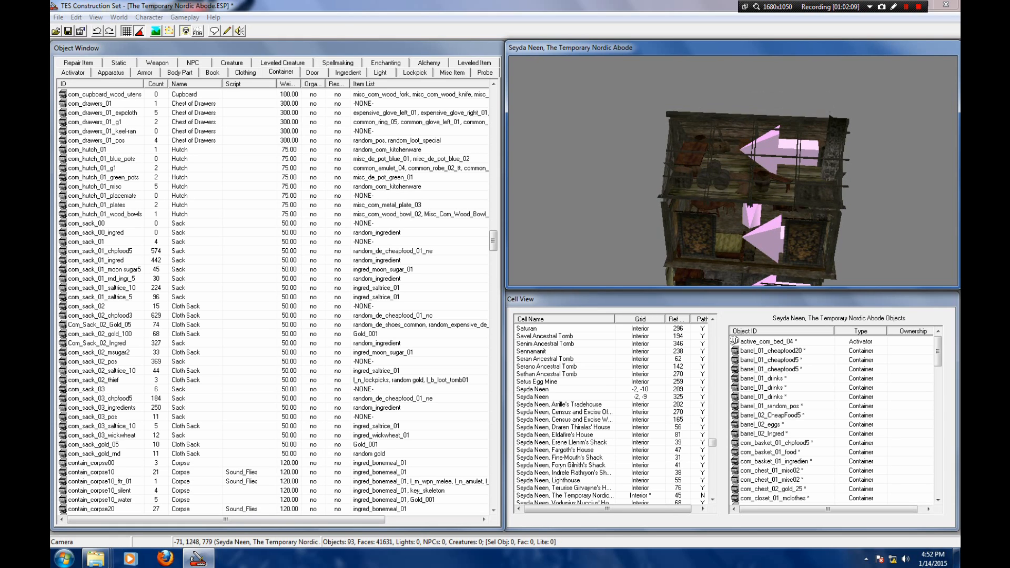
pyautogui.moveTo(752, 187); pyautogui.dragTo(734, 186, button='middle')
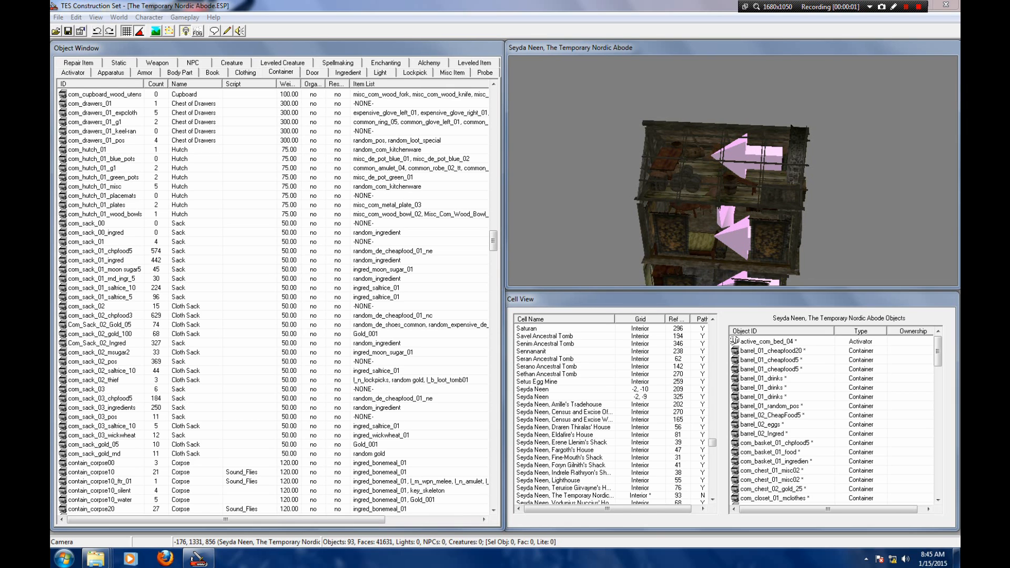
pyautogui.moveTo(733, 211); pyautogui.dragTo(733, 134, button='middle')
pyautogui.scroll(2, 733, 171)
pyautogui.scroll(6, 733, 171)
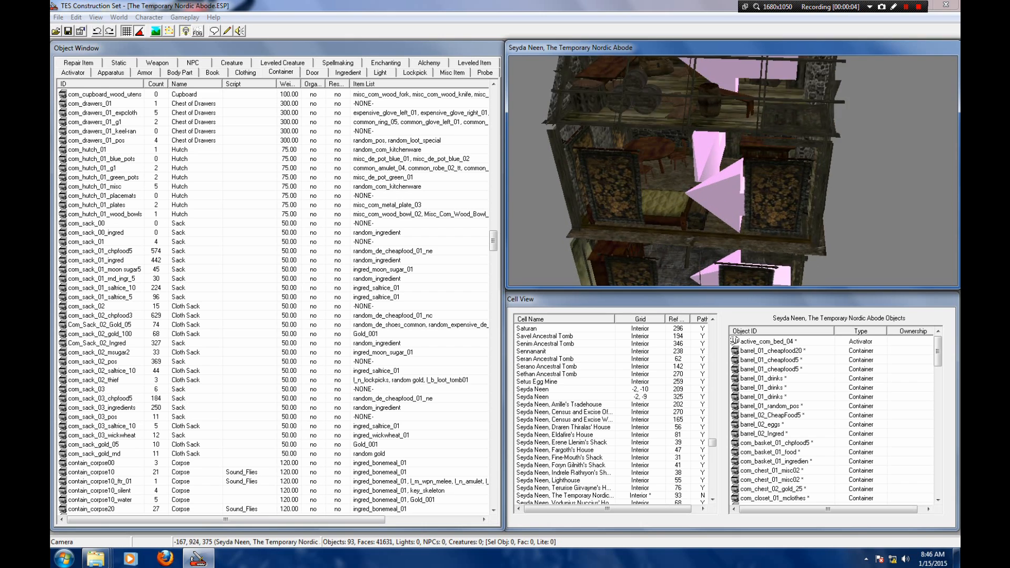
pyautogui.scroll(8, 733, 171)
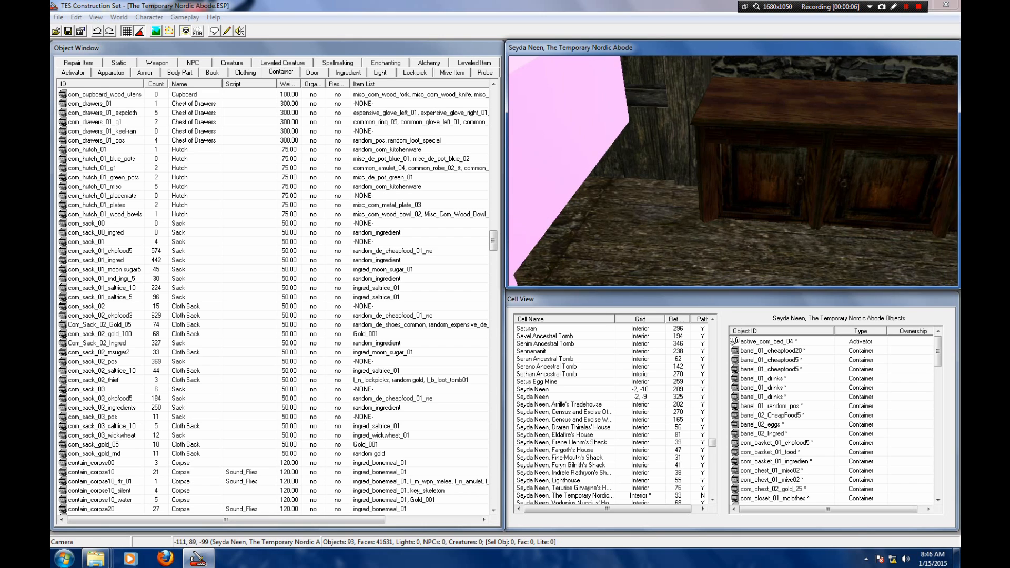
pyautogui.moveTo(733, 171); pyautogui.dragTo(754, 276, button='middle')
pyautogui.click(852, 240)
pyautogui.keyDown('shift'); pyautogui.moveTo(853, 240); pyautogui.dragTo(813, 243, button='middle'); pyautogui.keyUp('shift')
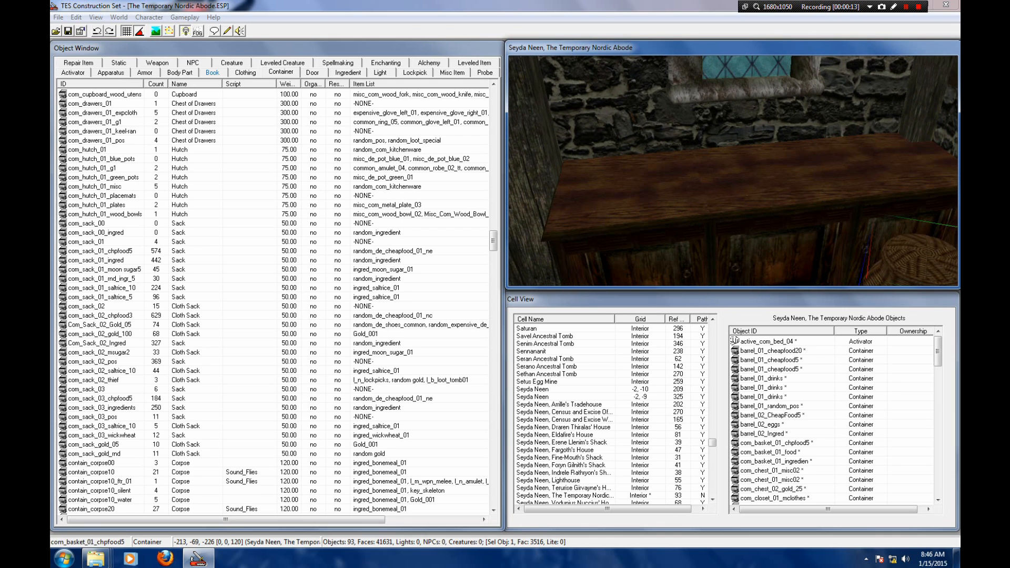
pyautogui.click(452, 72)
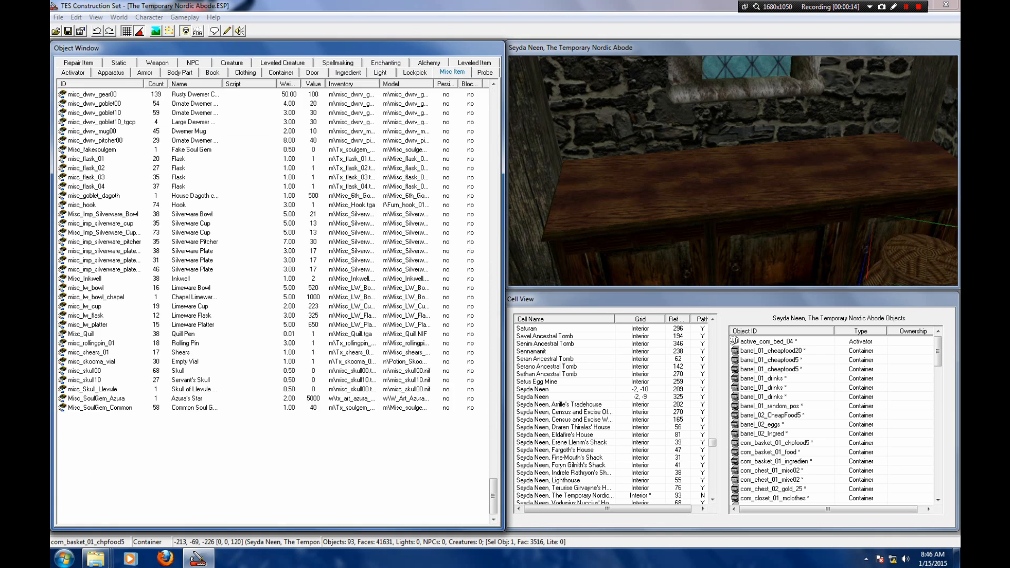
pyautogui.moveTo(493, 496); pyautogui.dragTo(493, 386)
pyautogui.click(94, 215)
pyautogui.scroll(1, 95, 214)
pyautogui.click(95, 214)
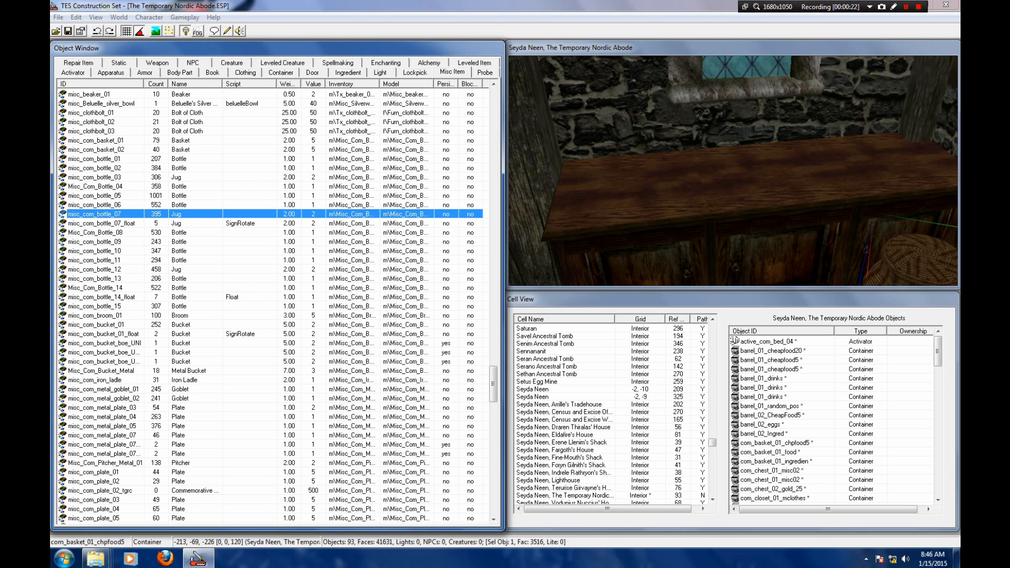
pyautogui.moveTo(95, 215); pyautogui.dragTo(602, 110)
pyautogui.press('f')
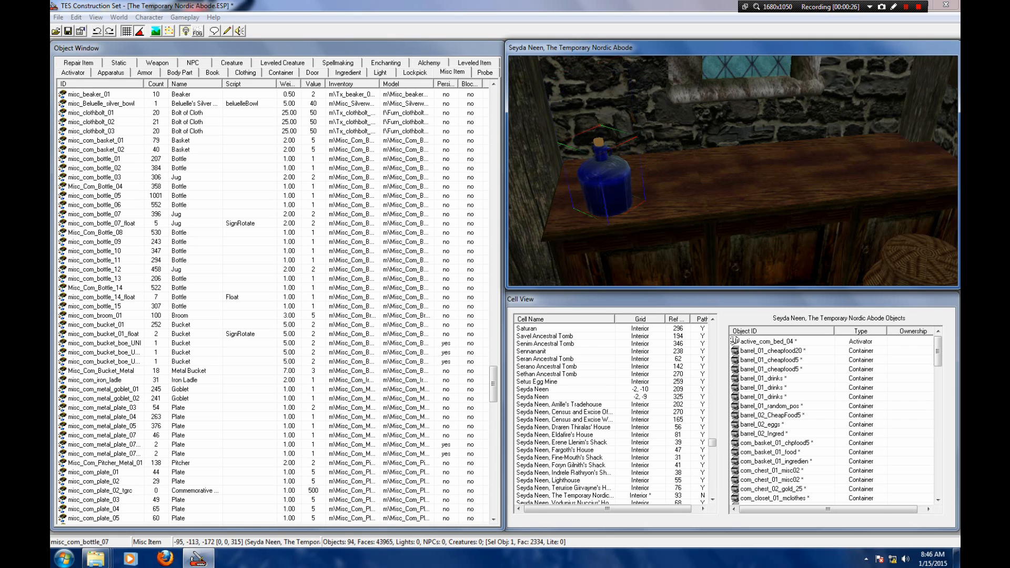
# Step: Reposition the blue jug into the back corner of the counter, next to the wooden post
pyautogui.moveTo(605, 174); pyautogui.dragTo(598, 166)
pyautogui.keyDown('shift'); pyautogui.moveTo(598, 166); pyautogui.dragTo(694, 197, button='middle'); pyautogui.keyUp('shift')
pyautogui.moveTo(695, 197); pyautogui.dragTo(667, 184)
pyautogui.keyDown('shift'); pyautogui.moveTo(667, 184); pyautogui.dragTo(631, 170, button='middle'); pyautogui.keyUp('shift')
pyautogui.scroll(2, 734, 170)
pyautogui.scroll(-2, 733, 170)
# Step: Try misc_com_bottle_01 and misc_com_bottle_09 beside the blue jug, deleting each test bottle
pyautogui.click(95, 159)
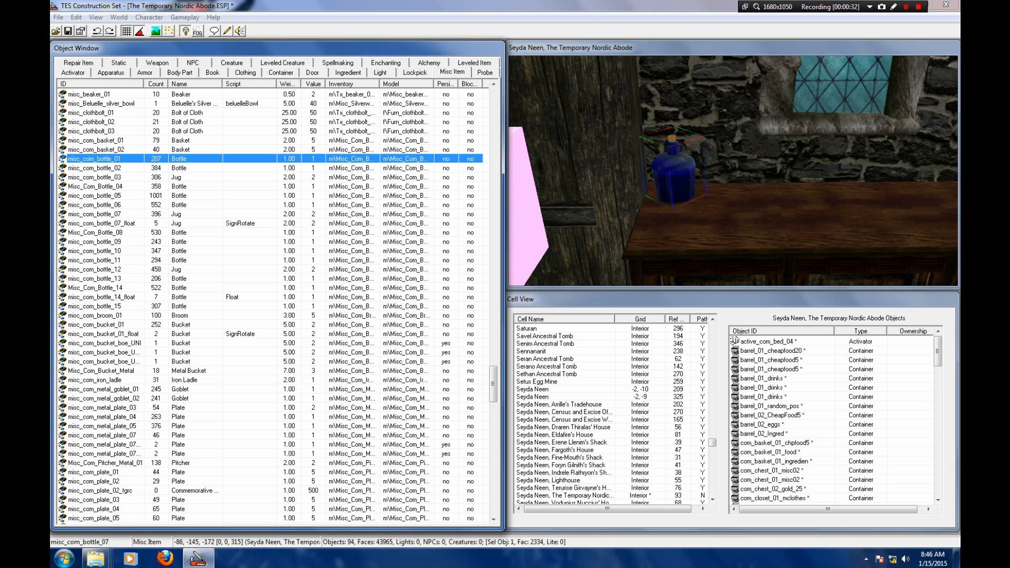
pyautogui.moveTo(95, 159); pyautogui.dragTo(716, 158)
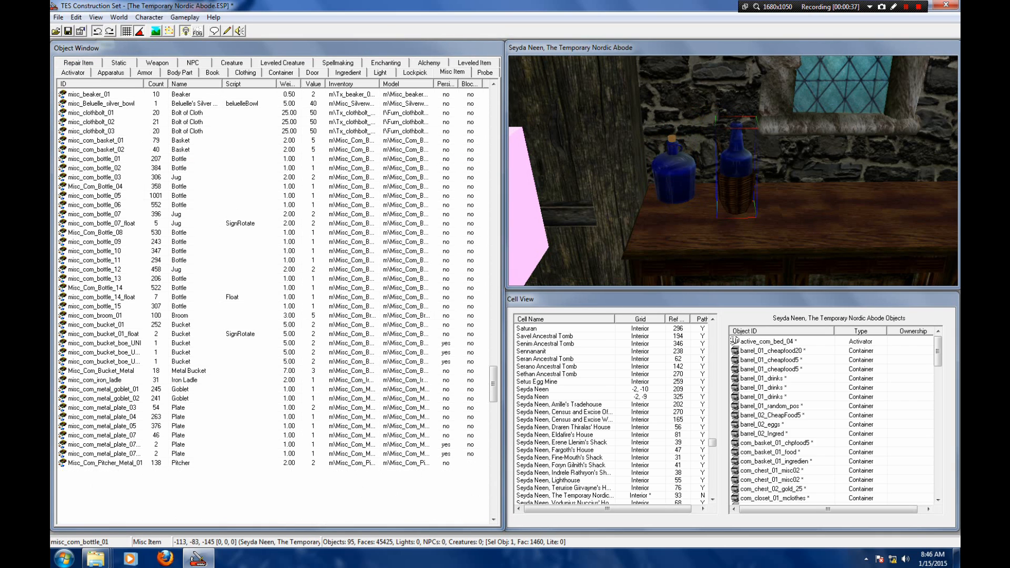
pyautogui.press('Delete')
pyautogui.click(95, 168)
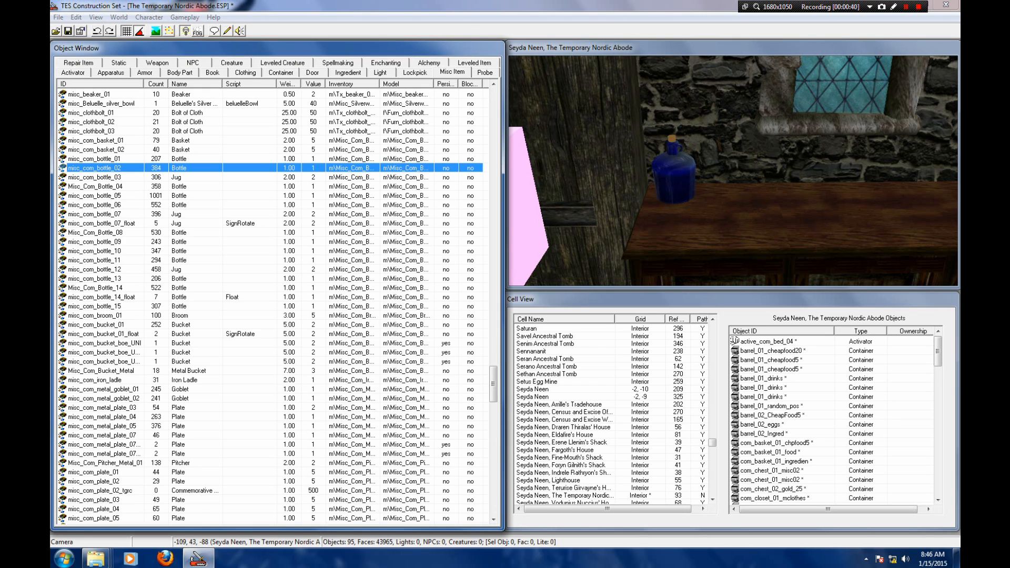
pyautogui.click(95, 242)
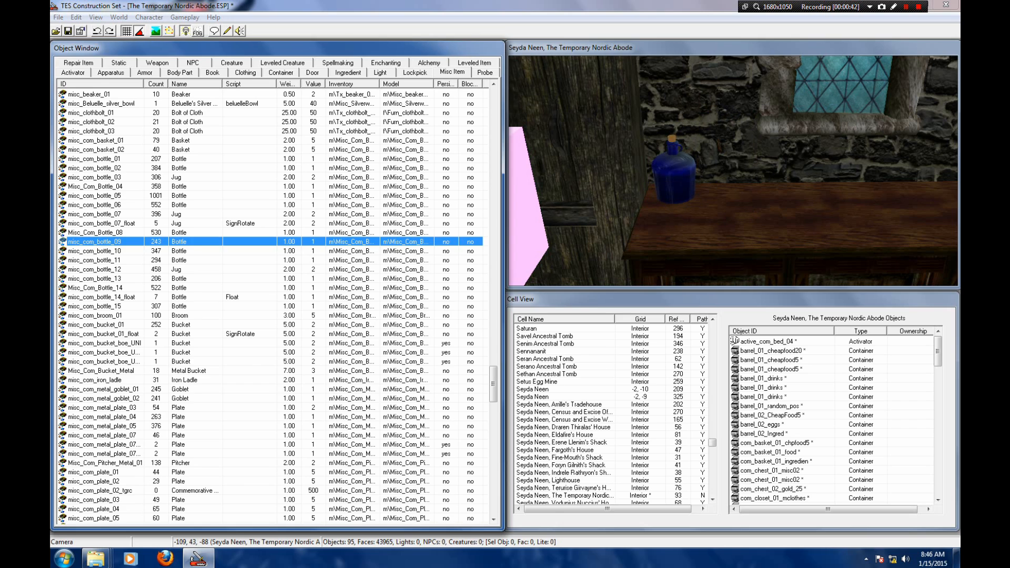
pyautogui.moveTo(95, 242); pyautogui.dragTo(709, 138)
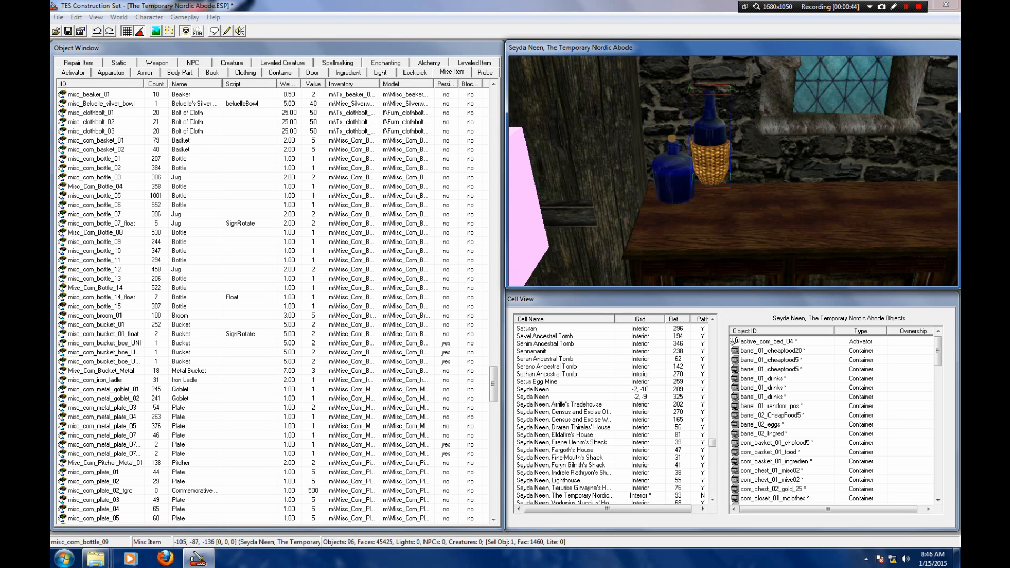
pyautogui.press('Delete')
# Step: Place misc_com_bottle_13 on the counter and position it against the wall directly beside the blue jug
pyautogui.click(94, 279)
pyautogui.moveTo(94, 279); pyautogui.dragTo(712, 117)
pyautogui.press('f')
pyautogui.moveTo(714, 208); pyautogui.dragTo(713, 174)
pyautogui.scroll(3, 713, 174)
pyautogui.press('shift')
pyautogui.moveTo(688, 184); pyautogui.dragTo(746, 156, button='middle')
pyautogui.moveTo(746, 156); pyautogui.dragTo(725, 134)
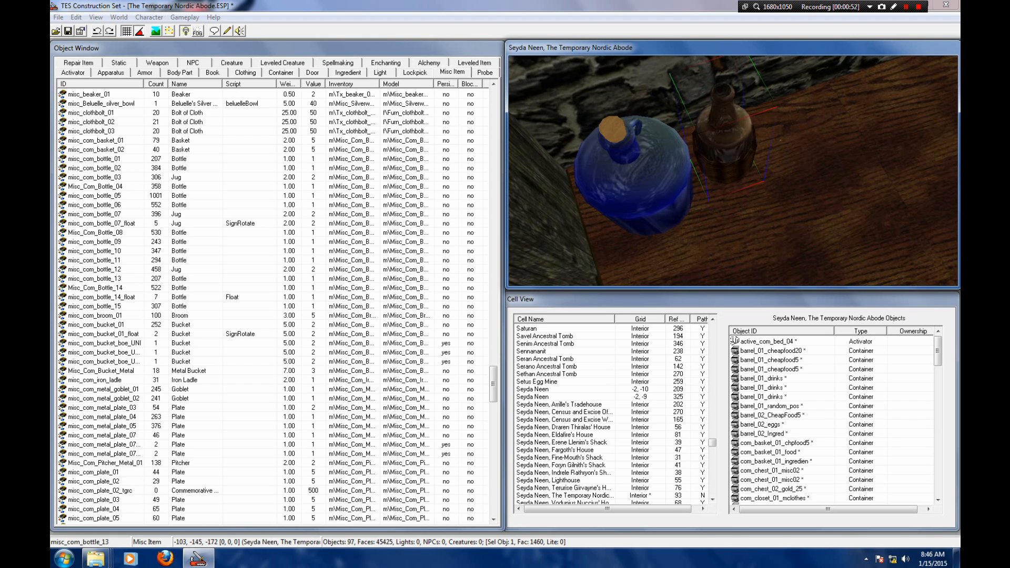
pyautogui.press('shift')
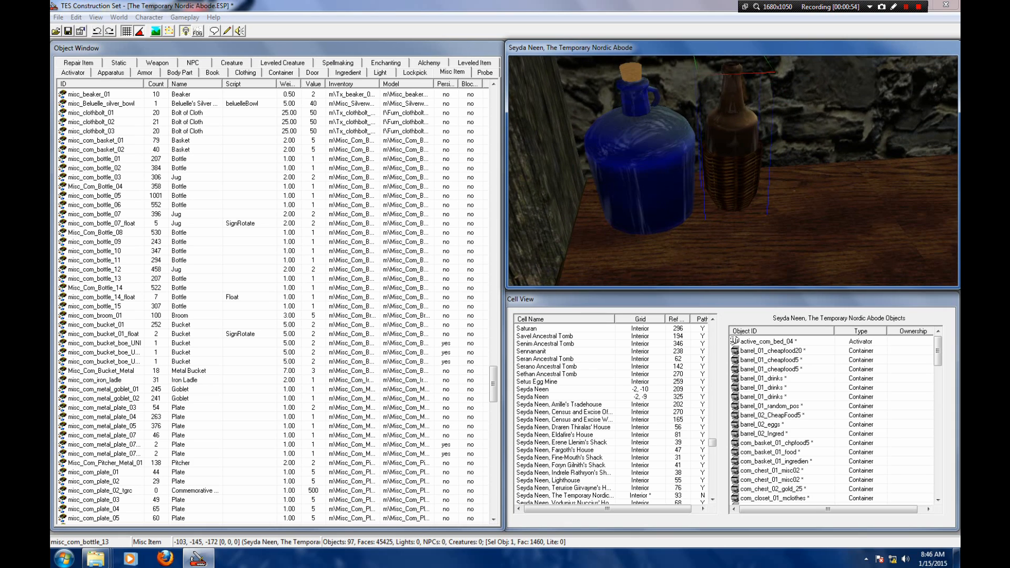
pyautogui.scroll(-5, 733, 170)
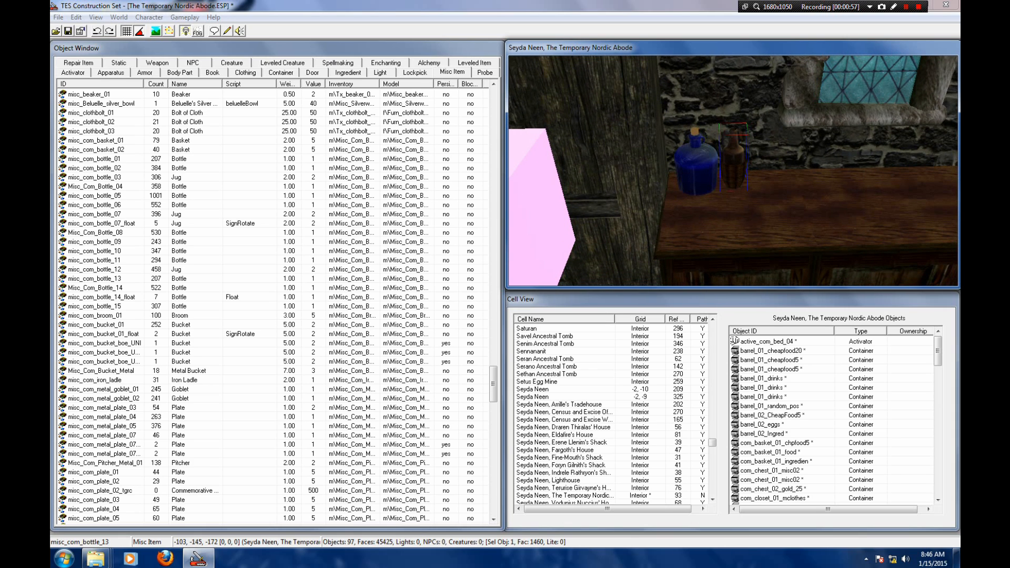
# Step: Place the green bottle Misc_Com_Bottle_08 and set it on the counter's end beside the blue jug, opposite the brown bottle
pyautogui.click(95, 232)
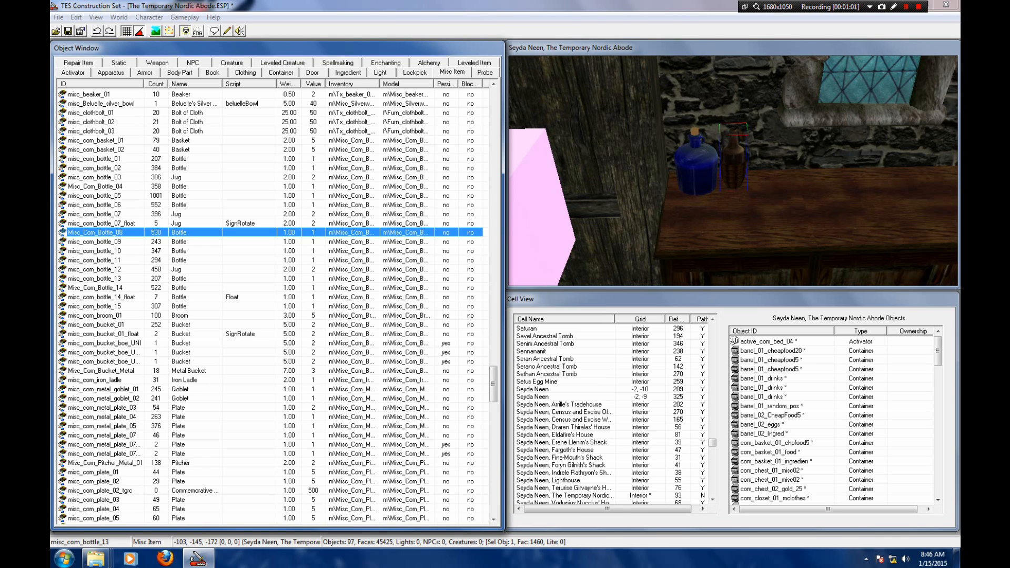
pyautogui.moveTo(95, 232); pyautogui.dragTo(706, 174)
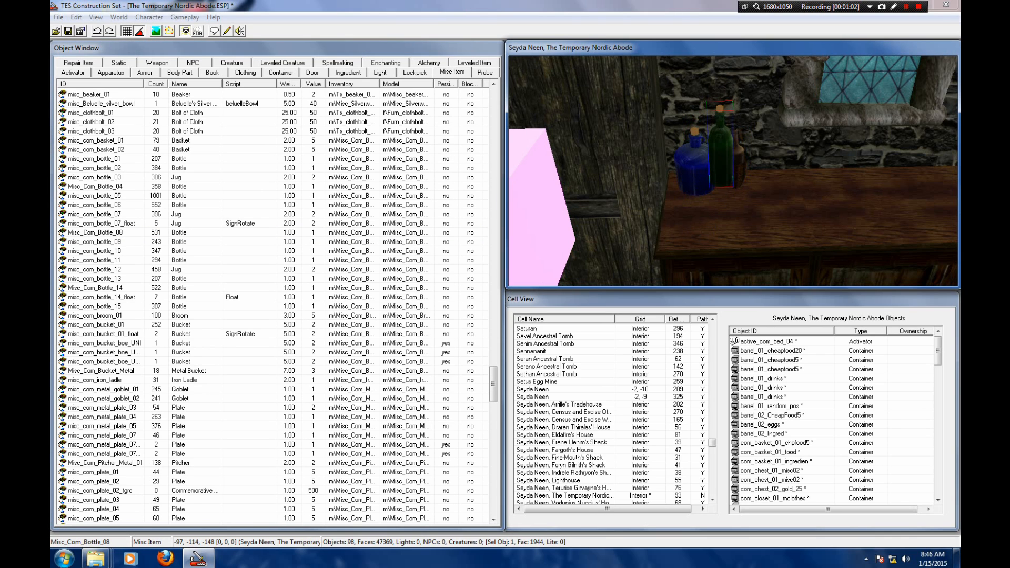
pyautogui.scroll(5, 706, 174)
pyautogui.moveTo(707, 174); pyautogui.dragTo(795, 258, button='middle')
pyautogui.moveTo(728, 201); pyautogui.dragTo(713, 160)
pyautogui.keyDown('shift'); pyautogui.moveTo(713, 161); pyautogui.dragTo(722, 181, button='middle'); pyautogui.keyUp('shift')
pyautogui.moveTo(716, 167); pyautogui.dragTo(722, 161)
pyautogui.keyDown('shift'); pyautogui.moveTo(732, 211); pyautogui.dragTo(732, 131, button='middle'); pyautogui.keyUp('shift')
pyautogui.scroll(-5, 732, 171)
pyautogui.keyDown('shift'); pyautogui.moveTo(732, 171); pyautogui.dragTo(663, 182, button='middle'); pyautogui.keyUp('shift')
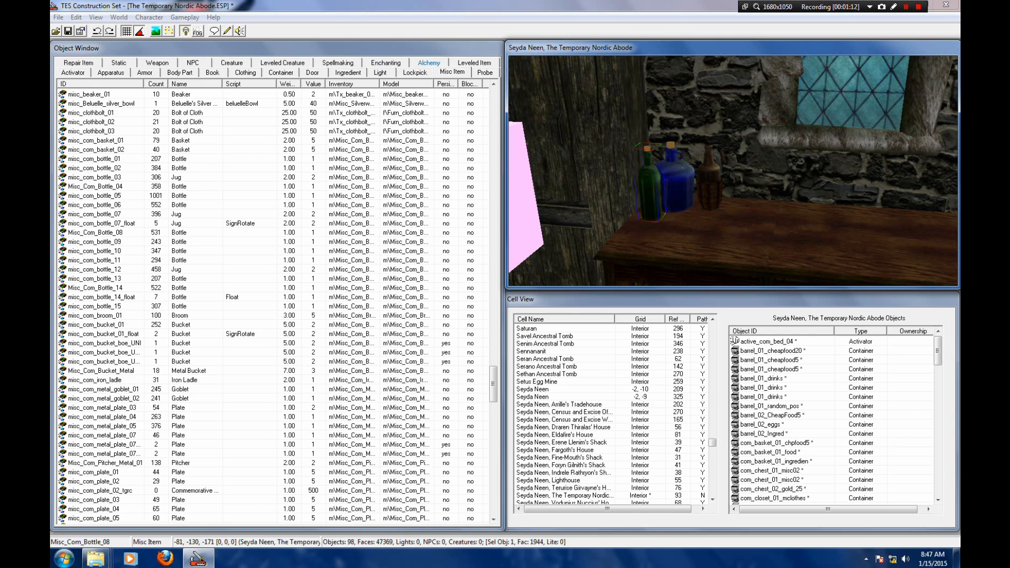
# Step: Add the Greef bottle potion_comberry_brandy_01 in front of the other bottles and drop it onto the counter
pyautogui.click(428, 62)
pyautogui.moveTo(493, 125); pyautogui.dragTo(493, 468)
pyautogui.click(103, 445)
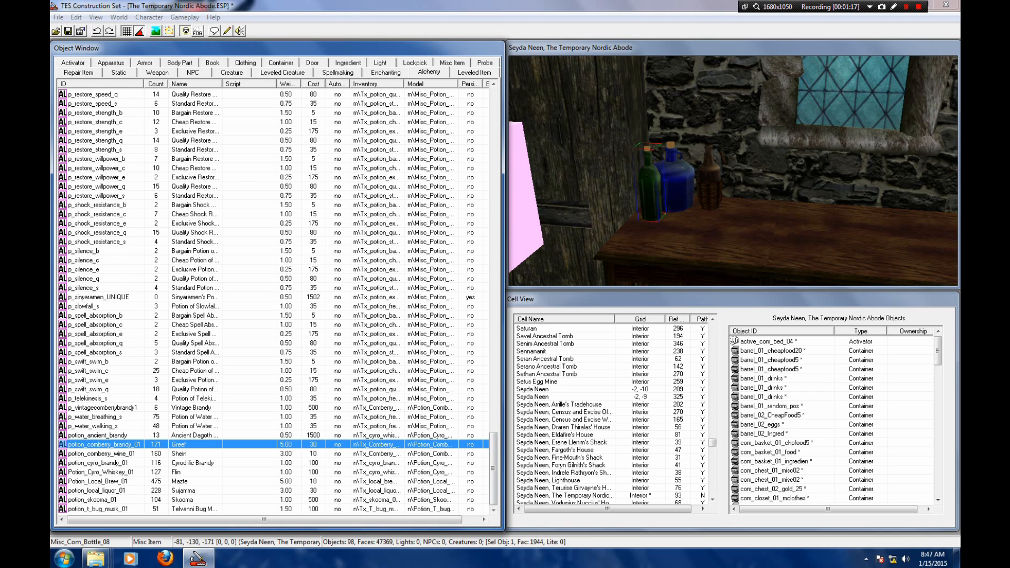
pyautogui.moveTo(104, 445); pyautogui.dragTo(695, 157)
pyautogui.press('f')
pyautogui.moveTo(697, 211); pyautogui.dragTo(686, 208)
pyautogui.moveTo(686, 208); pyautogui.dragTo(732, 208, button='middle')
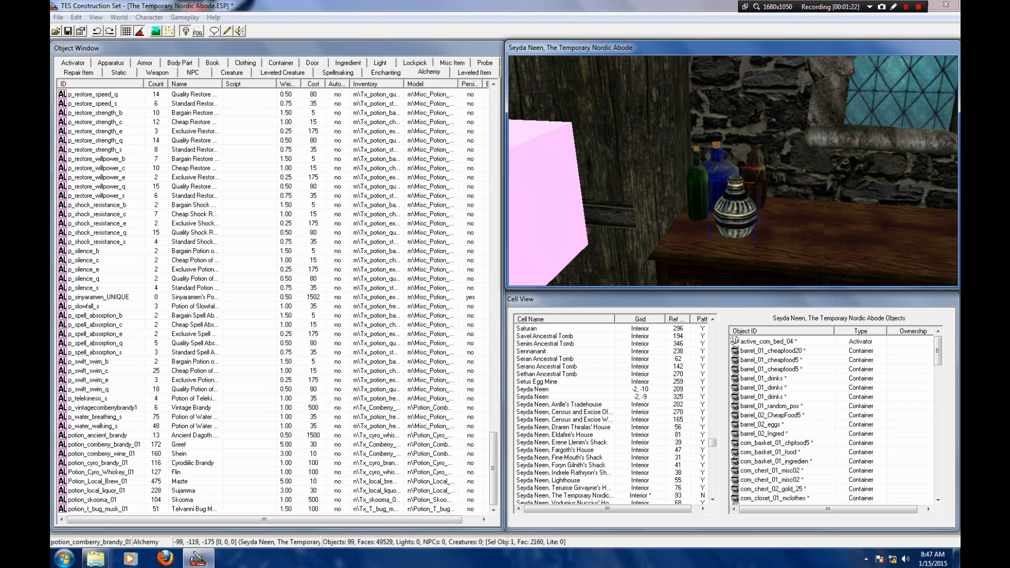
# Step: Undo the last changes and reposition the Greef bottle close in front of the blue jug and brown bottle
pyautogui.click(96, 31)
pyautogui.click(97, 31)
pyautogui.moveTo(751, 161); pyautogui.dragTo(734, 154)
pyautogui.scroll(5, 734, 153)
pyautogui.keyDown('shift'); pyautogui.moveTo(733, 154); pyautogui.dragTo(784, 248, button='middle'); pyautogui.keyUp('shift')
pyautogui.moveTo(784, 242)
pyautogui.mouseDown()
pyautogui.moveTo(768, 210)
pyautogui.moveTo(768, 242)
pyautogui.mouseUp()
pyautogui.keyDown('shift'); pyautogui.moveTo(768, 242); pyautogui.dragTo(763, 197, button='middle'); pyautogui.keyUp('shift')
pyautogui.moveTo(766, 173)
pyautogui.mouseDown()
pyautogui.moveTo(769, 150)
pyautogui.moveTo(771, 192)
pyautogui.mouseUp()
pyautogui.keyDown('shift'); pyautogui.moveTo(770, 192); pyautogui.dragTo(752, 139, button='middle'); pyautogui.keyUp('shift')
pyautogui.scroll(-5, 763, 169)
pyautogui.moveTo(752, 174); pyautogui.dragTo(708, 197, button='middle')
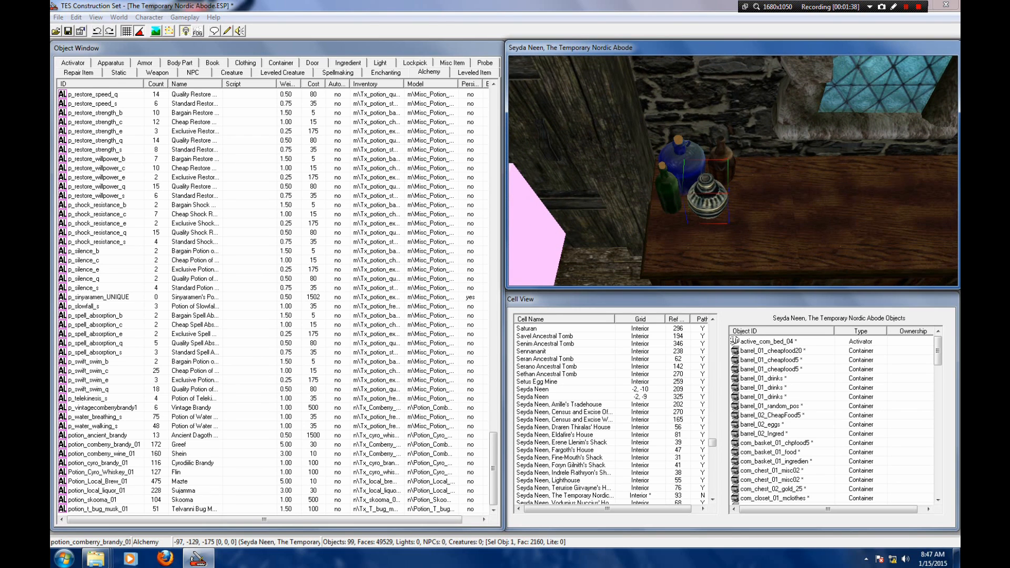
# Step: Place the Cyrodilic Brandy potion_cyro_brandy_01 on the counter in front of the green bottle and the Greef
pyautogui.click(98, 463)
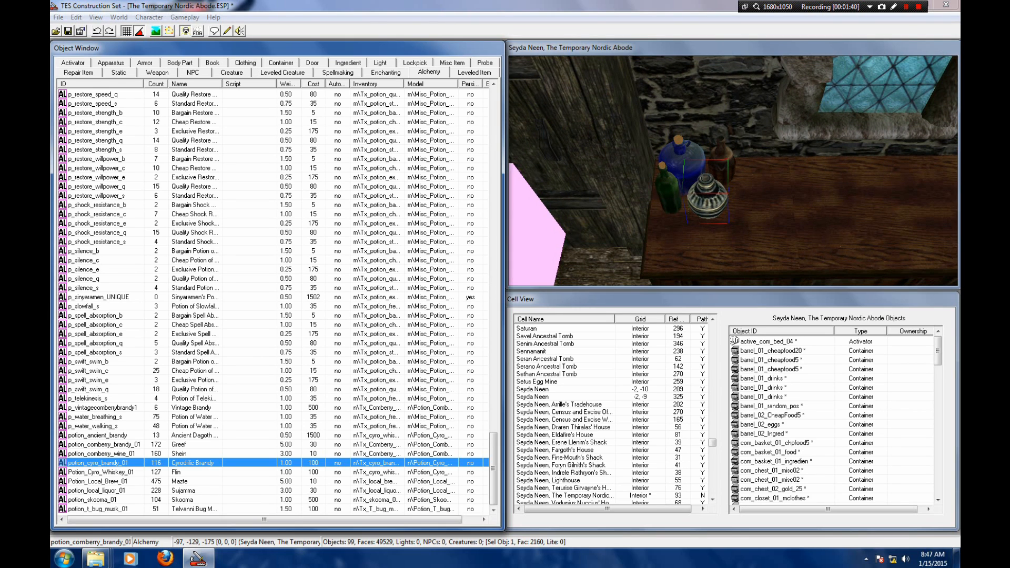
pyautogui.moveTo(98, 463); pyautogui.dragTo(708, 171)
pyautogui.keyDown('shift'); pyautogui.moveTo(708, 171); pyautogui.dragTo(749, 217, button='middle'); pyautogui.keyUp('shift')
pyautogui.moveTo(749, 217); pyautogui.dragTo(713, 150)
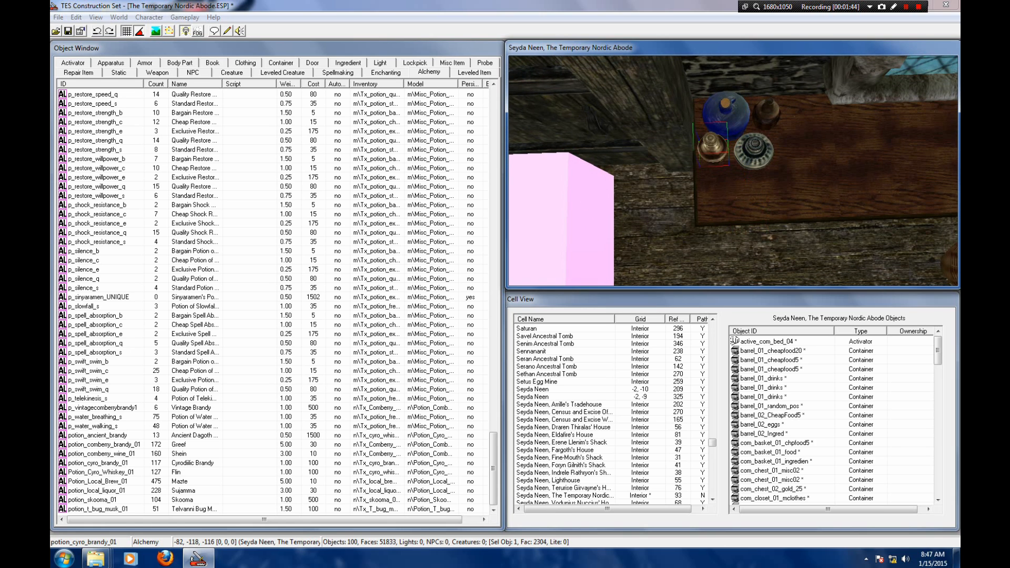
pyautogui.scroll(5, 733, 171)
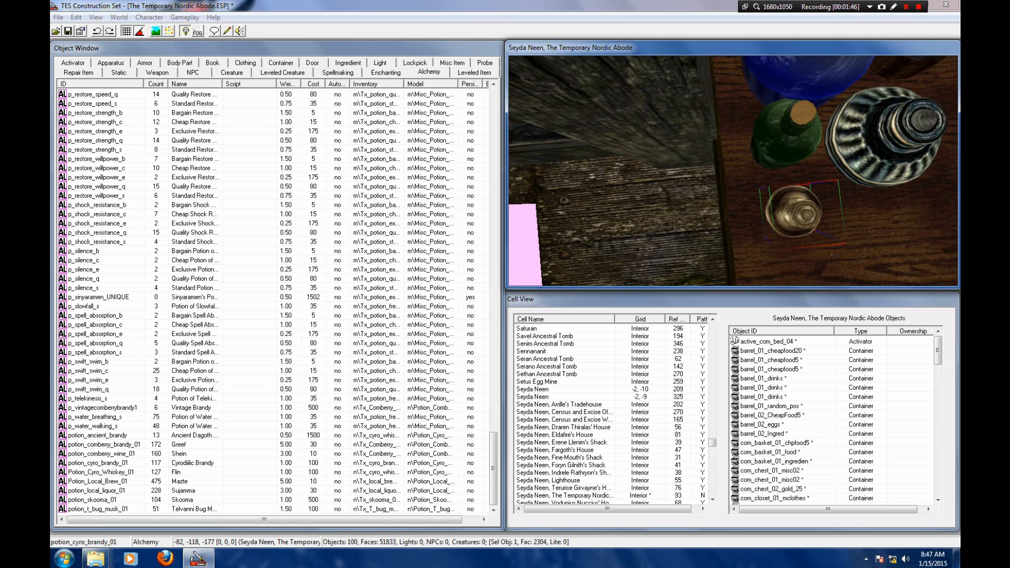
pyautogui.keyDown('shift'); pyautogui.moveTo(819, 192); pyautogui.dragTo(819, 171, button='middle'); pyautogui.keyUp('shift')
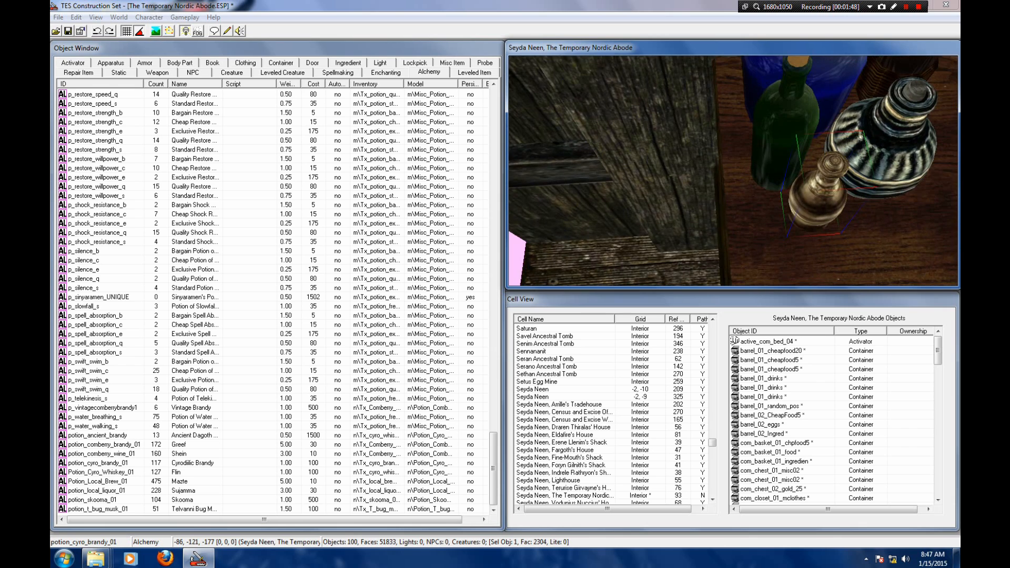
pyautogui.scroll(-5, 733, 171)
pyautogui.keyDown('shift'); pyautogui.moveTo(733, 192); pyautogui.dragTo(671, 210, button='middle'); pyautogui.keyUp('shift')
pyautogui.scroll(-5, 733, 171)
# Step: Place the bowl misc_com_redware_bowl on the countertop near the counter's opposite end
pyautogui.scroll(3, 733, 171)
pyautogui.scroll(3, 733, 171)
pyautogui.scroll(-2, 733, 171)
pyautogui.scroll(2, 733, 171)
pyautogui.moveTo(733, 171); pyautogui.dragTo(757, 150, button='middle')
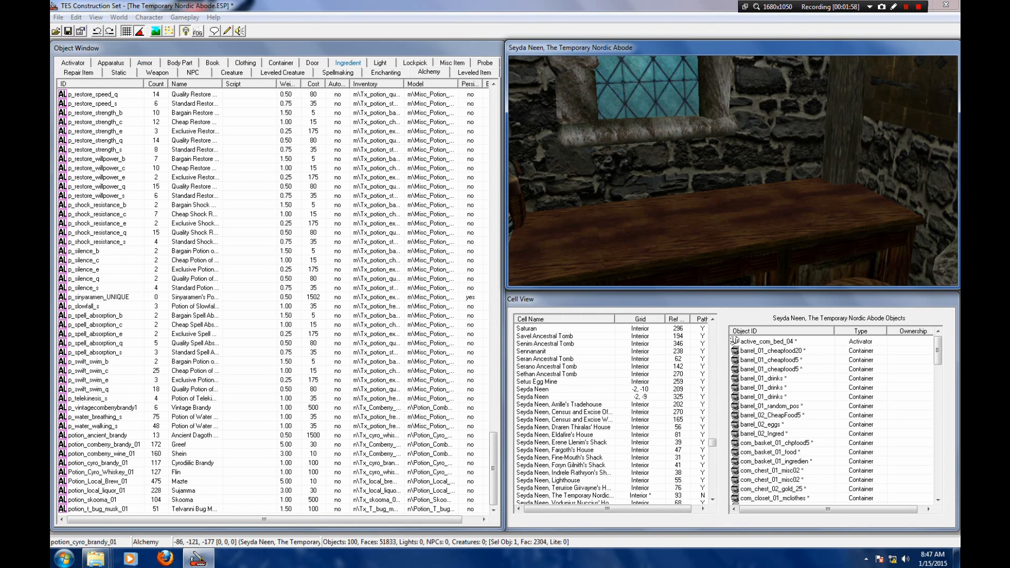
pyautogui.click(452, 63)
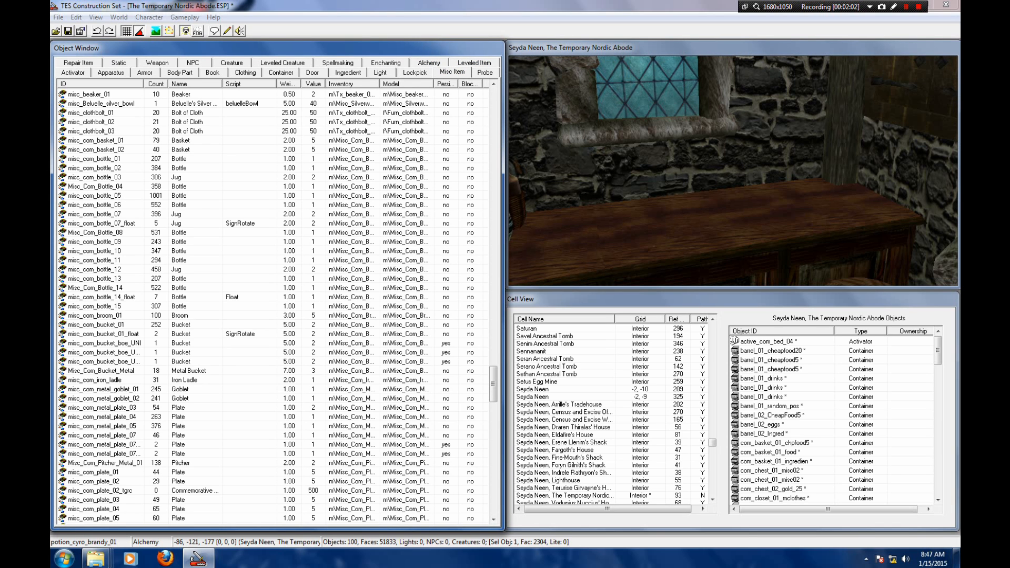
pyautogui.scroll(-6, 279, 305)
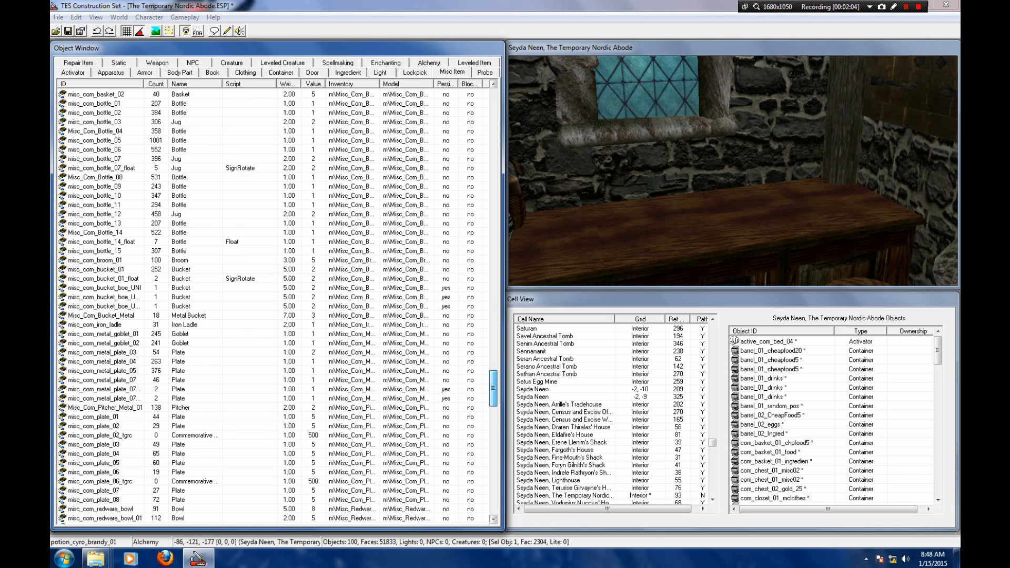
pyautogui.scroll(-8, 279, 305)
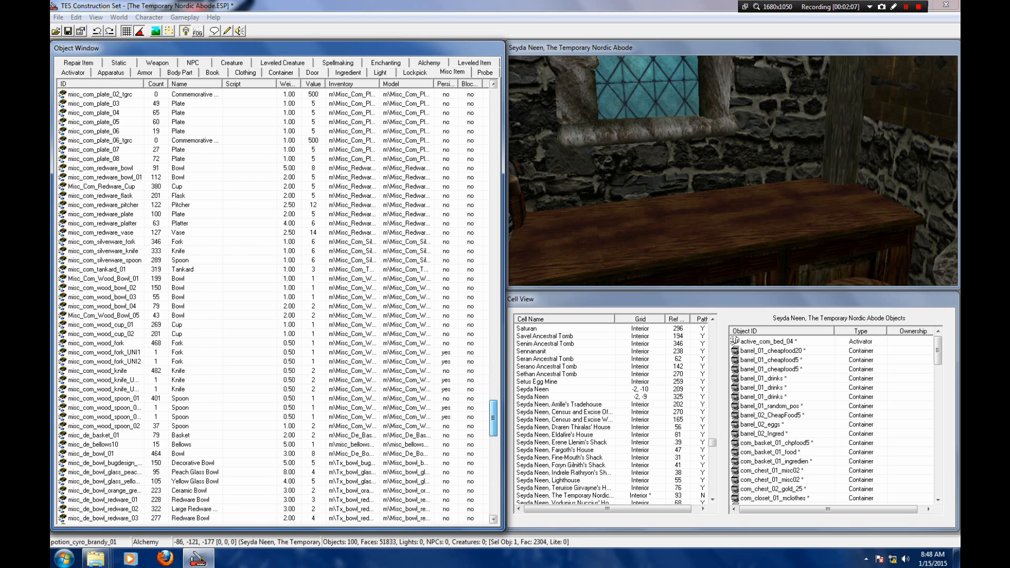
pyautogui.click(104, 278)
pyautogui.scroll(1, 103, 279)
pyautogui.click(101, 195)
pyautogui.moveTo(101, 196); pyautogui.dragTo(811, 193)
pyautogui.moveTo(812, 192)
pyautogui.keyDown('shift'); pyautogui.mouseDown(button='middle')
pyautogui.moveTo(821, 211)
pyautogui.moveTo(813, 202)
pyautogui.mouseUp(button='middle'); pyautogui.keyUp('shift')
pyautogui.moveTo(810, 184); pyautogui.dragTo(781, 188)
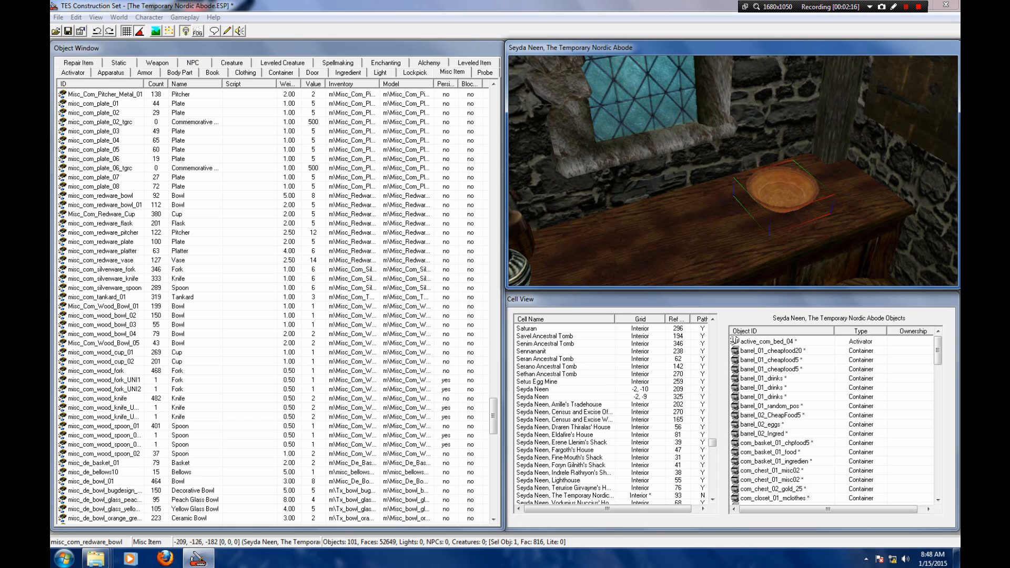
pyautogui.keyDown('shift'); pyautogui.moveTo(781, 189); pyautogui.dragTo(747, 191, button='middle'); pyautogui.keyUp('shift')
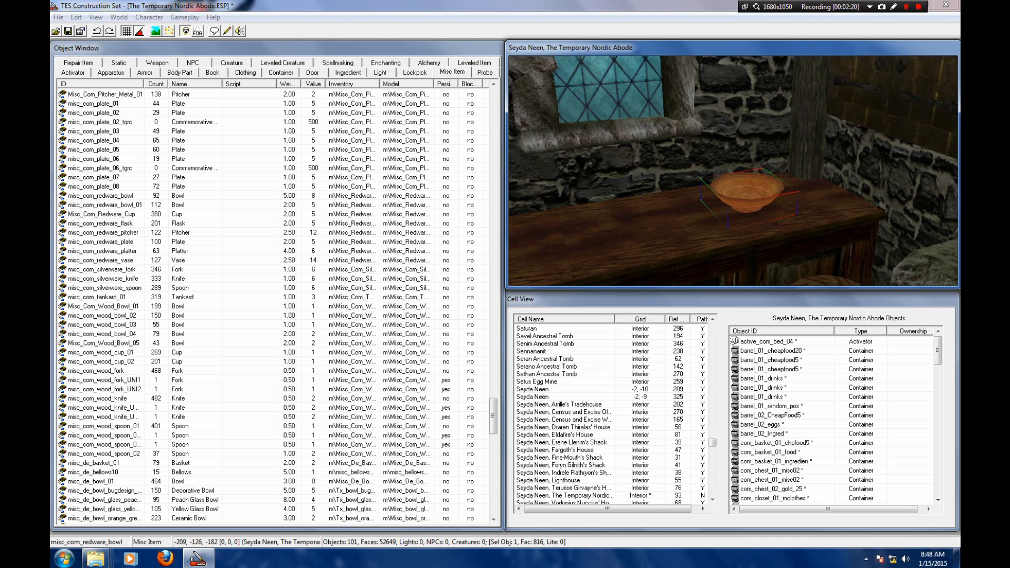
# Step: Place Misc_Com_Pitcher_Metal_01 beside the redware bowl, drop it down, and rotate it to 60 degrees about the vertical axis
pyautogui.moveTo(103, 94); pyautogui.dragTo(705, 176)
pyautogui.moveTo(705, 176); pyautogui.dragTo(730, 177, button='right')
pyautogui.moveTo(713, 168); pyautogui.dragTo(801, 144)
pyautogui.press('f')
pyautogui.moveTo(801, 163); pyautogui.dragTo(853, 163, button='right')
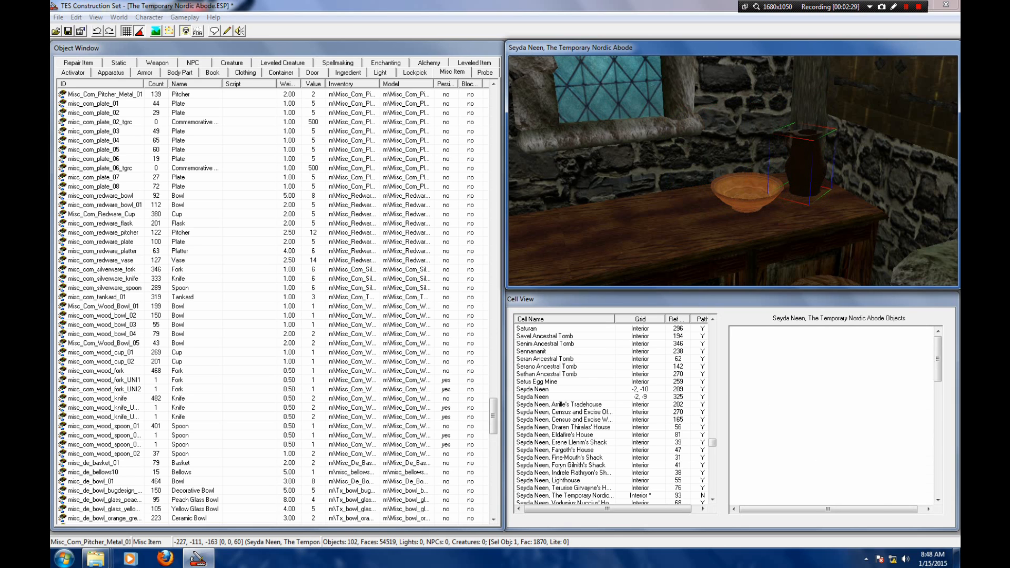
# Step: Lower the metal pitcher onto the countertop and move it into the back corner behind the redware bowl
pyautogui.keyDown('shift'); pyautogui.moveTo(807, 163); pyautogui.dragTo(821, 181, button='middle'); pyautogui.keyUp('shift')
pyautogui.moveTo(807, 171); pyautogui.dragTo(802, 149)
pyautogui.press('f')
pyautogui.keyDown('shift'); pyautogui.moveTo(802, 150); pyautogui.dragTo(818, 169, button='middle'); pyautogui.keyUp('shift')
pyautogui.moveTo(799, 148); pyautogui.dragTo(793, 142)
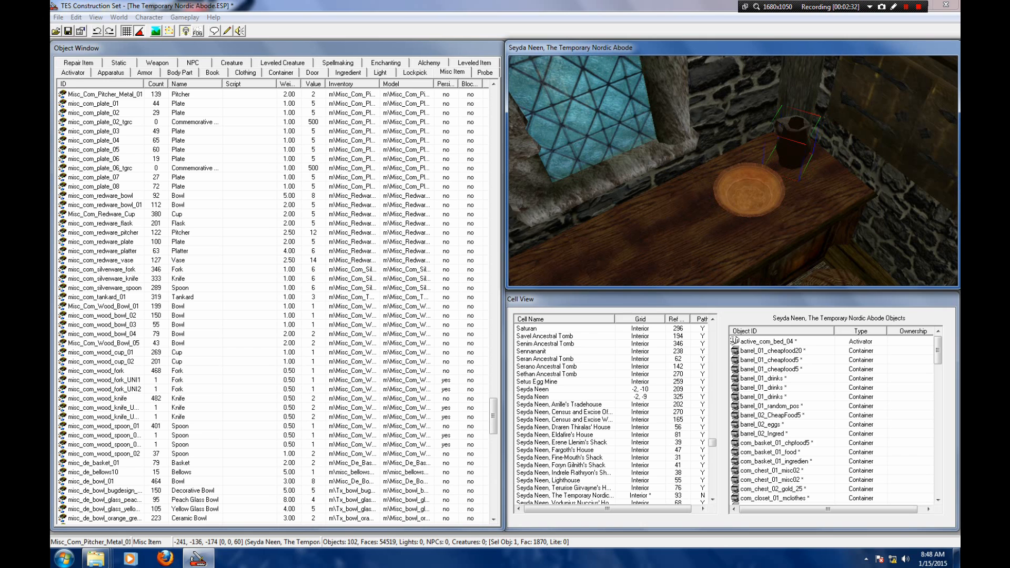
pyautogui.keyDown('shift'); pyautogui.moveTo(794, 142); pyautogui.dragTo(805, 124, button='middle'); pyautogui.keyUp('shift')
pyautogui.moveTo(752, 158); pyautogui.dragTo(882, 155, button='middle')
pyautogui.scroll(-9, 279, 305)
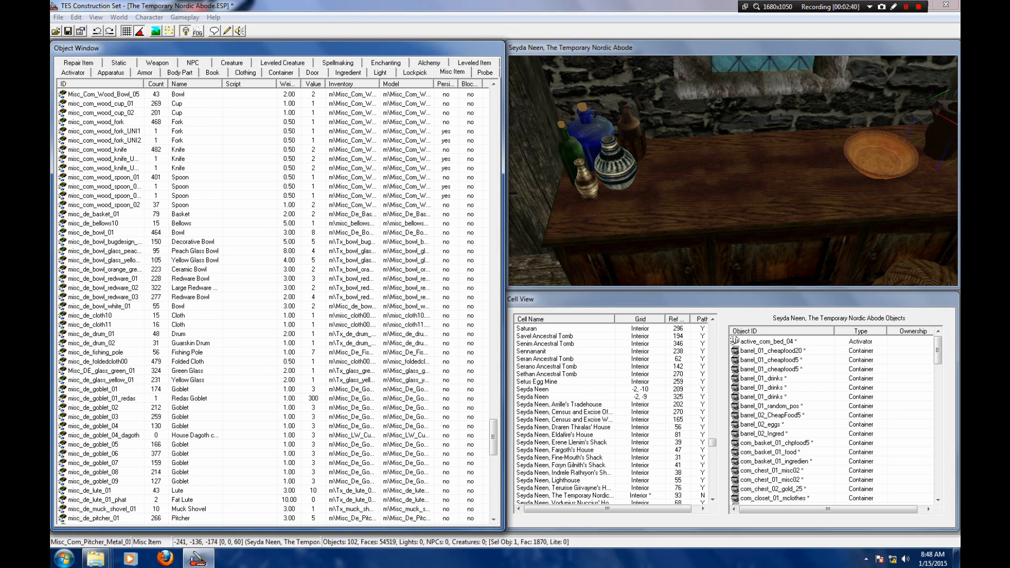
# Step: Place the folded cloth misc_de_foldedcloth00 flat on the counter beside the striped bottle, rotated to 330 degrees about the vertical axis
pyautogui.scroll(-2, 279, 305)
pyautogui.click(95, 298)
pyautogui.click(98, 306)
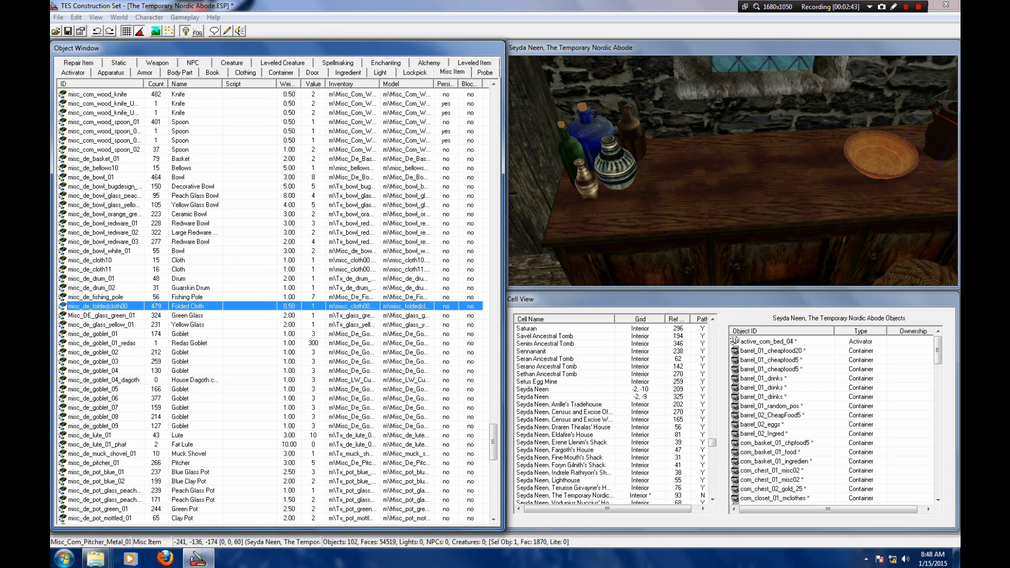
pyautogui.moveTo(98, 307); pyautogui.dragTo(646, 146)
pyautogui.moveTo(646, 145); pyautogui.dragTo(632, 145, button='right')
pyautogui.moveTo(645, 145); pyautogui.dragTo(642, 119)
pyautogui.press('f')
pyautogui.moveTo(667, 249); pyautogui.dragTo(659, 191)
pyautogui.moveTo(659, 191); pyautogui.dragTo(684, 201, button='middle')
pyautogui.scroll(5, 720, 156)
pyautogui.scroll(-5, 720, 156)
# Step: Duplicate the folded cloth, move the copy behind the first one toward the wall, and rotate it to 15 degrees
pyautogui.click(77, 18)
pyautogui.click(104, 70)
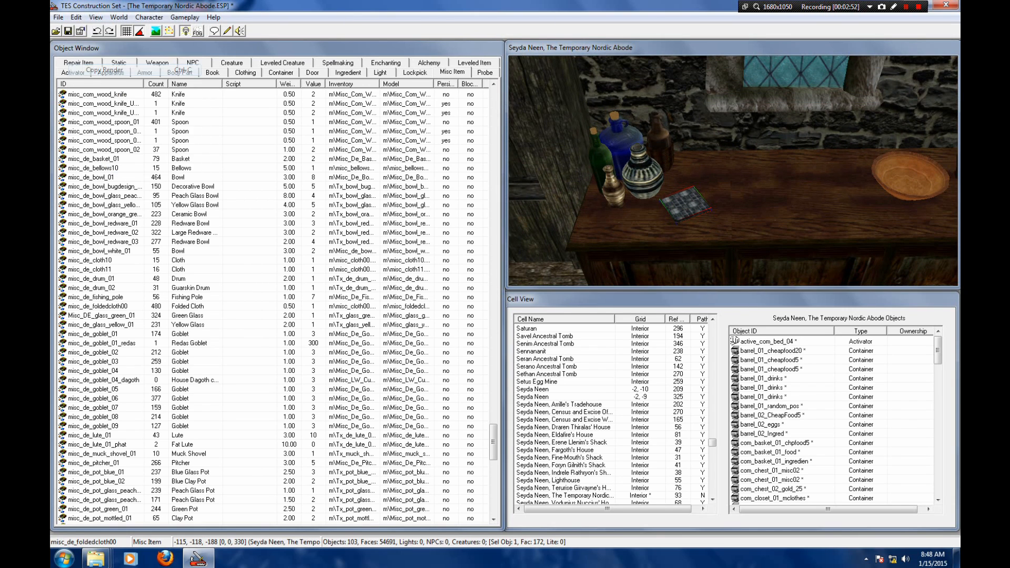
pyautogui.click(76, 17)
pyautogui.click(100, 105)
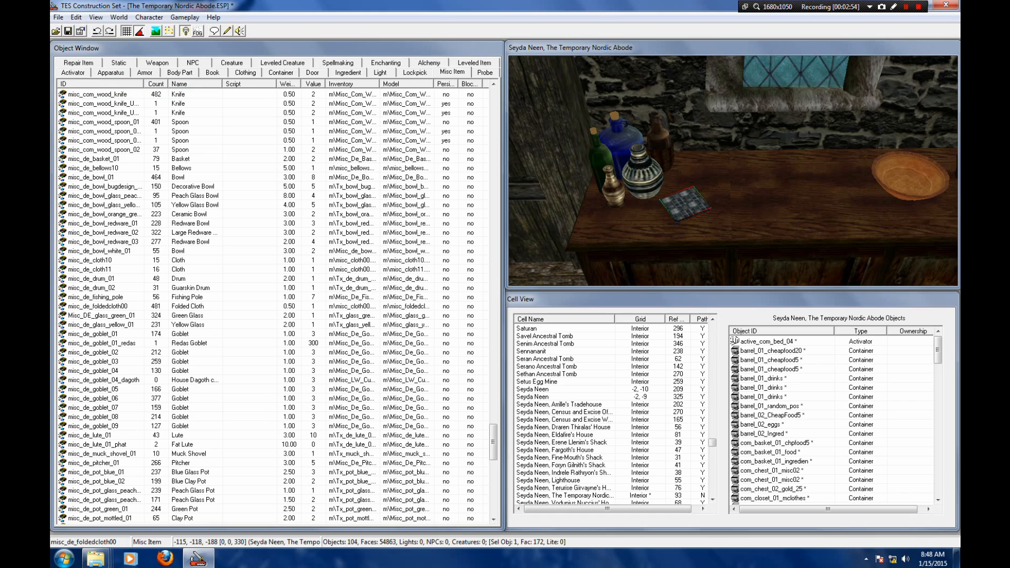
pyautogui.moveTo(702, 181); pyautogui.dragTo(706, 177, button='right')
pyautogui.moveTo(707, 177); pyautogui.dragTo(711, 177)
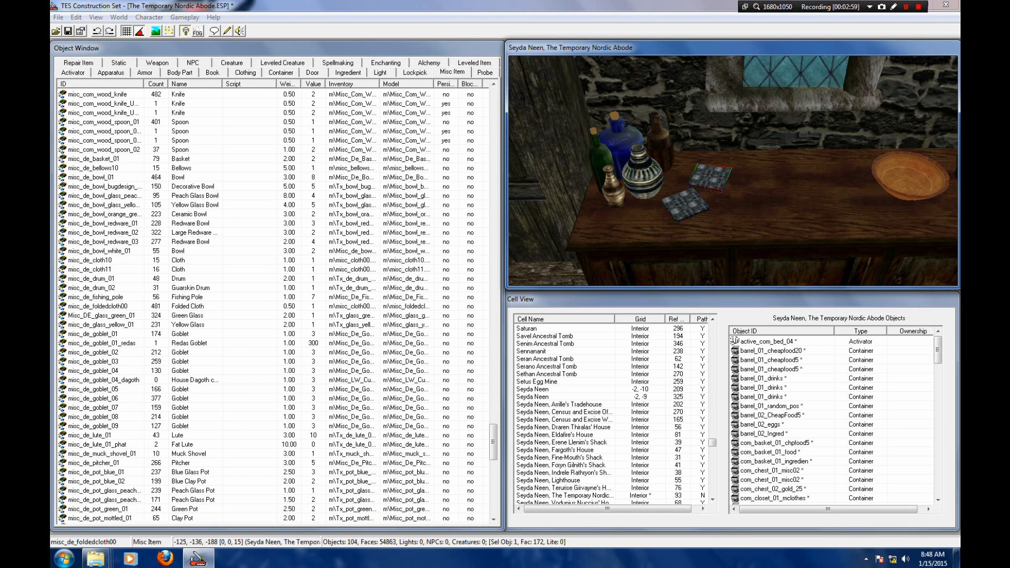
pyautogui.press('shift')
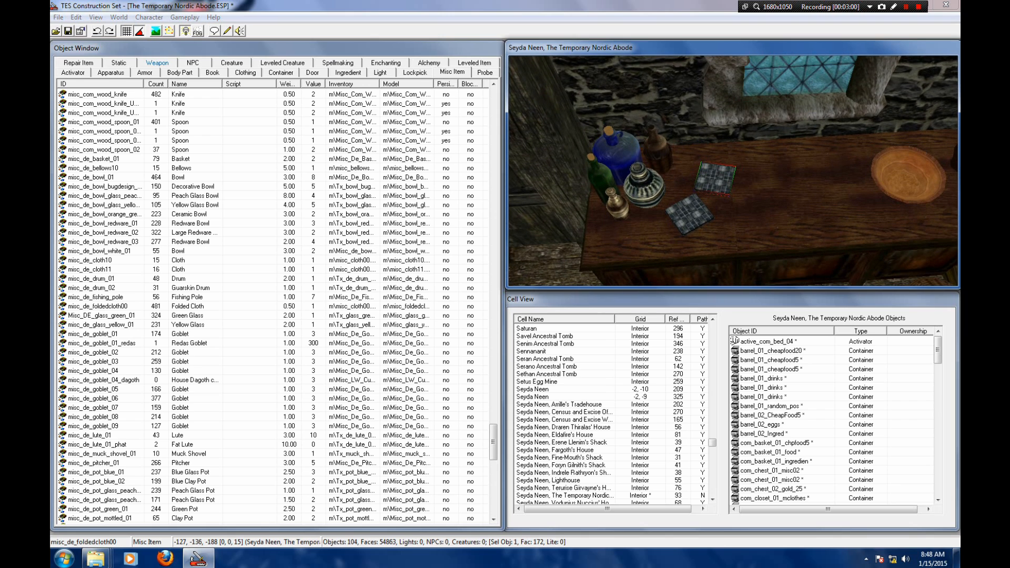
# Step: Duplicate the rear folded cloth in place and raise the copy to a Z position of -183
pyautogui.click(77, 17)
pyautogui.click(106, 94)
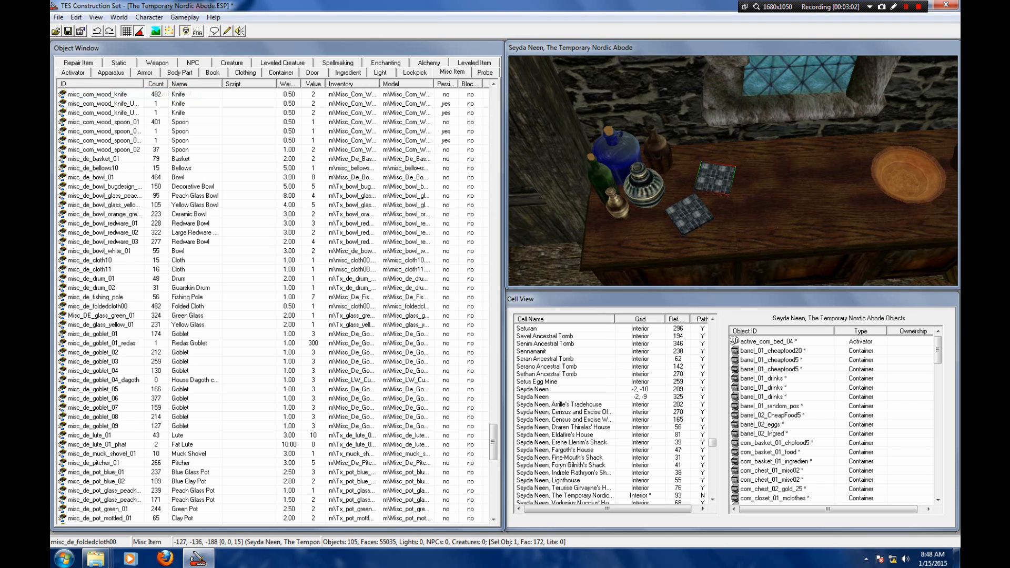
pyautogui.doubleClick(715, 179)
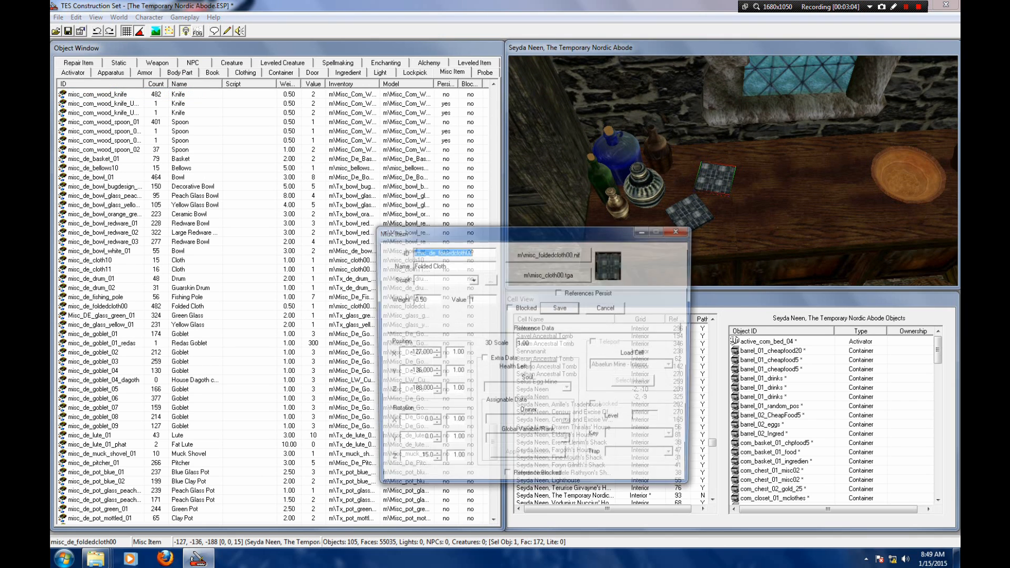
pyautogui.click(433, 388)
pyautogui.click(433, 389)
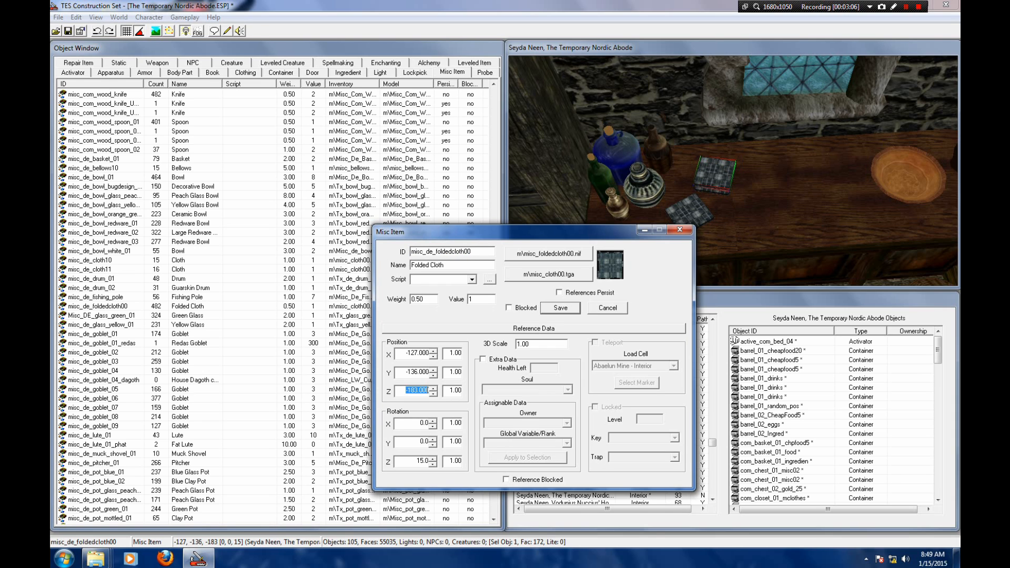
pyautogui.click(560, 309)
# Step: Move the raised cloth across the other two, rotate it to 45 degrees, and lower it to Z -186 so it rests on them
pyautogui.moveTo(715, 177); pyautogui.dragTo(704, 194)
pyautogui.moveTo(704, 194); pyautogui.dragTo(718, 193, button='right')
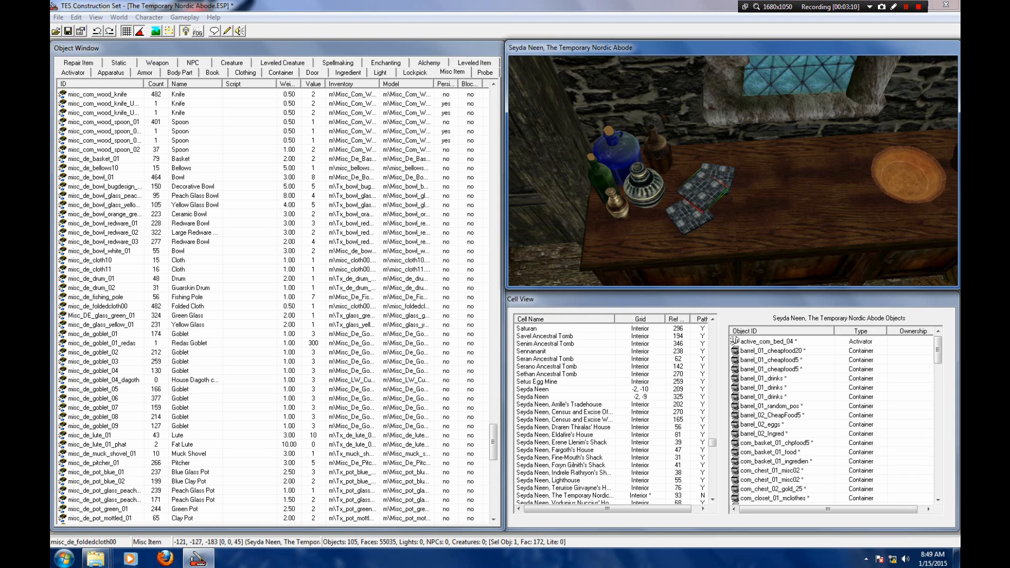
pyautogui.scroll(4, 718, 193)
pyautogui.keyDown('shift'); pyautogui.moveTo(718, 193); pyautogui.dragTo(705, 164, button='middle'); pyautogui.keyUp('shift')
pyautogui.moveTo(643, 189); pyautogui.dragTo(643, 208)
pyautogui.keyDown('shift'); pyautogui.moveTo(643, 207); pyautogui.dragTo(628, 253, button='middle'); pyautogui.keyUp('shift')
pyautogui.scroll(-5, 626, 221)
pyautogui.scroll(1, 626, 221)
pyautogui.moveTo(734, 171); pyautogui.dragTo(706, 201, button='middle')
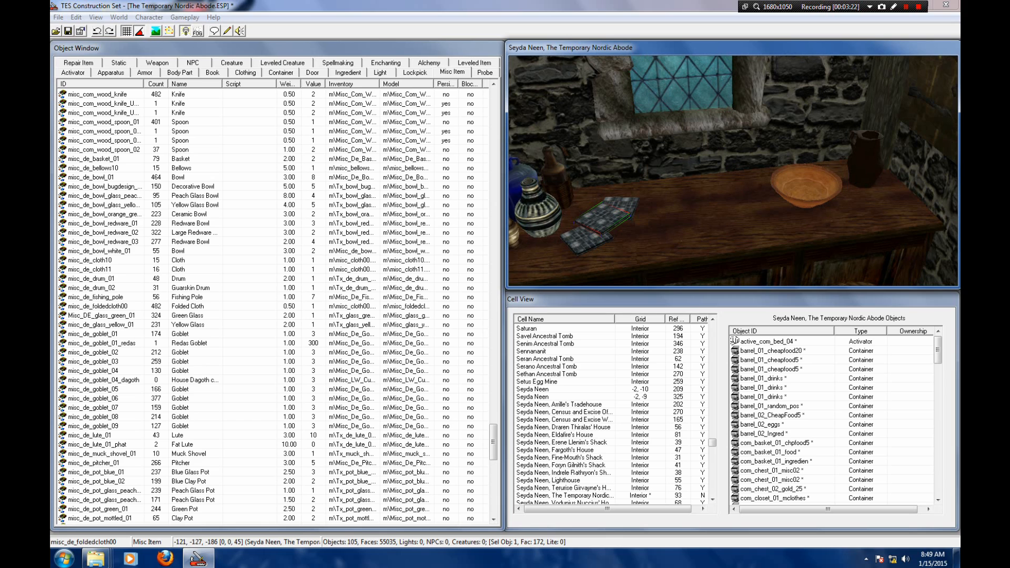
# Step: Add the rolling pin misc_rollingpin_01 at the counter, rotated to 315 degrees, and try dropping it onto the surface
pyautogui.click(182, 168)
pyautogui.scroll(-2, 182, 168)
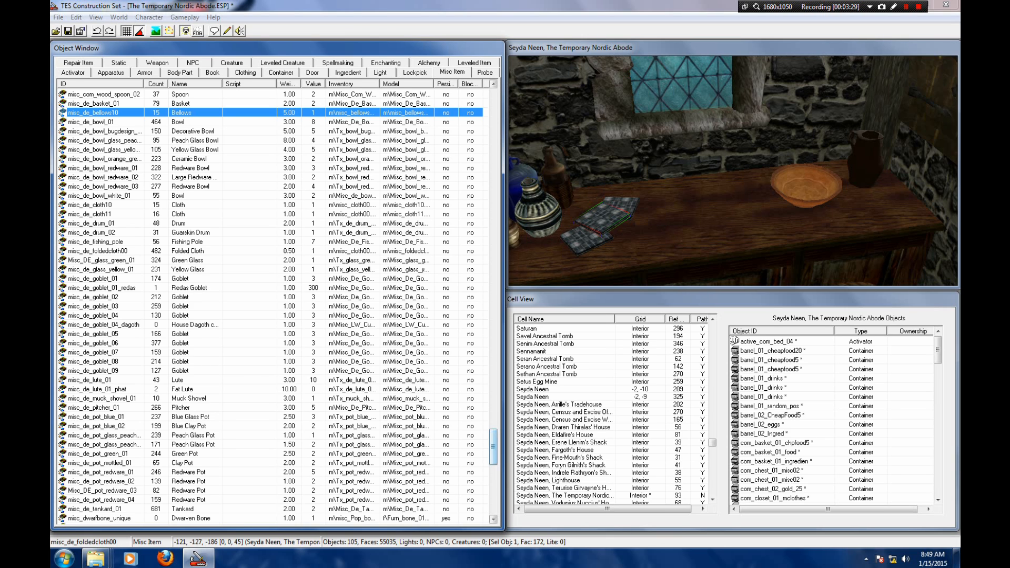
pyautogui.scroll(-20, 274, 305)
pyautogui.click(91, 343)
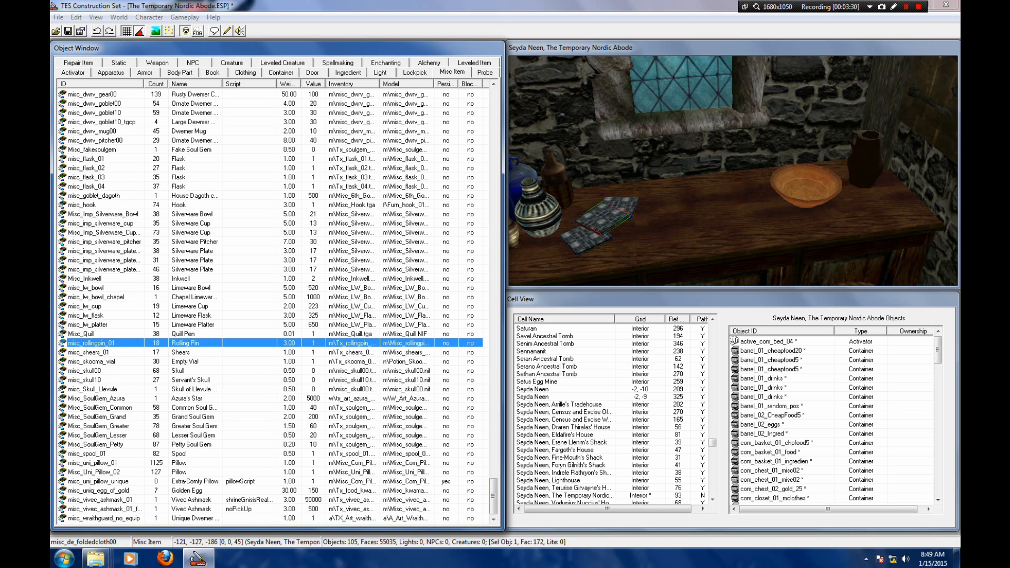
pyautogui.moveTo(92, 343); pyautogui.dragTo(670, 190)
pyautogui.press('f')
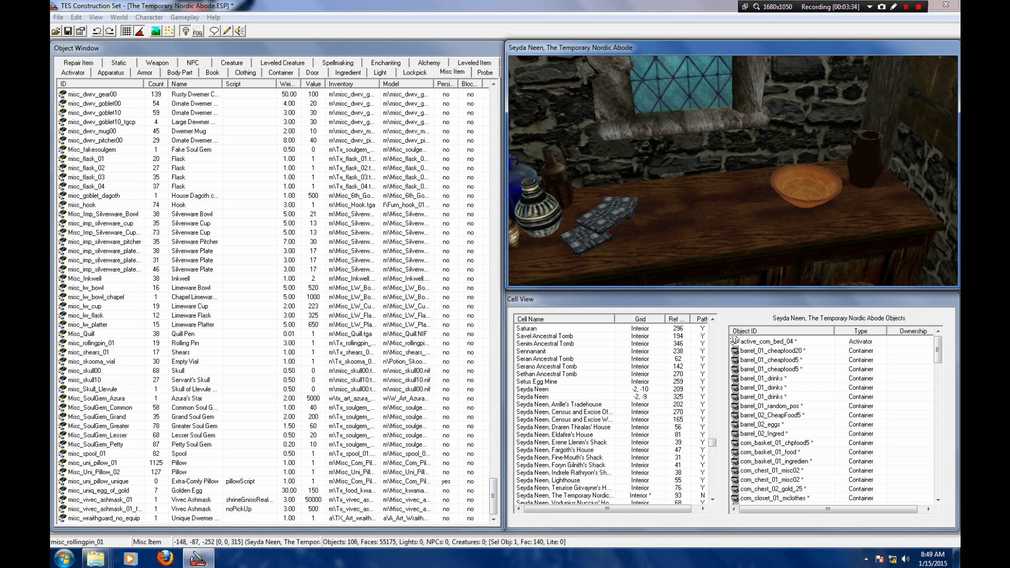
# Step: Undo the rolling pin's drop, then lay it on the countertop beside the folded cloths at about -150, -139, -186
pyautogui.hotkey('ctrl', 'z')
pyautogui.press('shift')
pyautogui.press('shift')
pyautogui.moveTo(729, 181); pyautogui.dragTo(655, 179)
pyautogui.press('shift')
pyautogui.scroll(3, 733, 171)
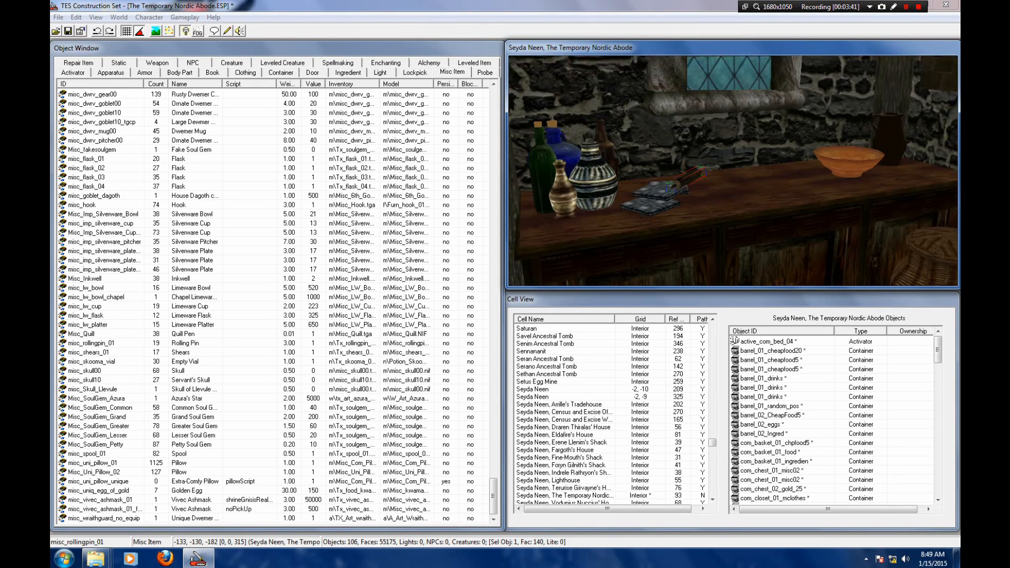
pyautogui.moveTo(713, 151); pyautogui.dragTo(734, 145)
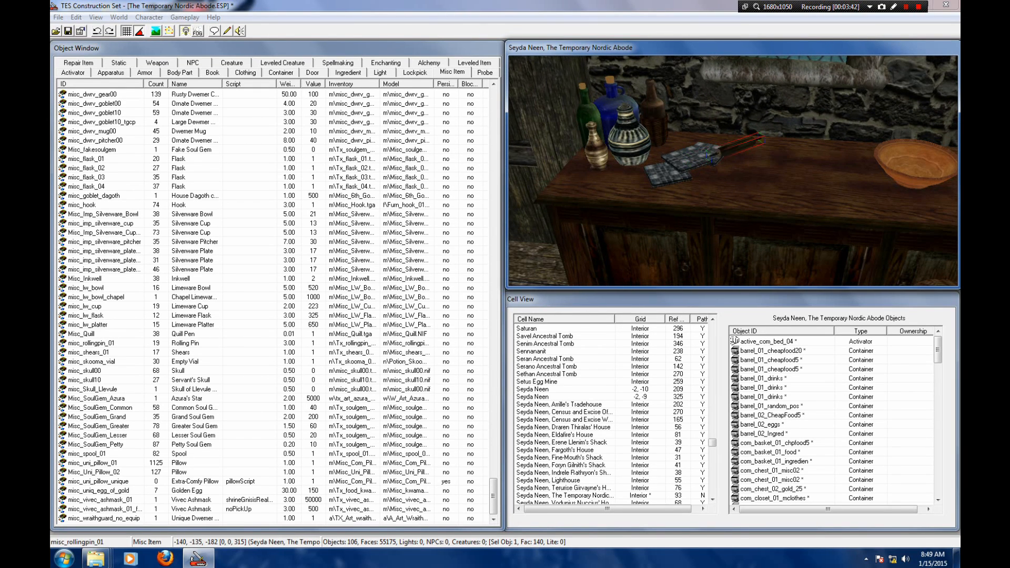
pyautogui.press('shift')
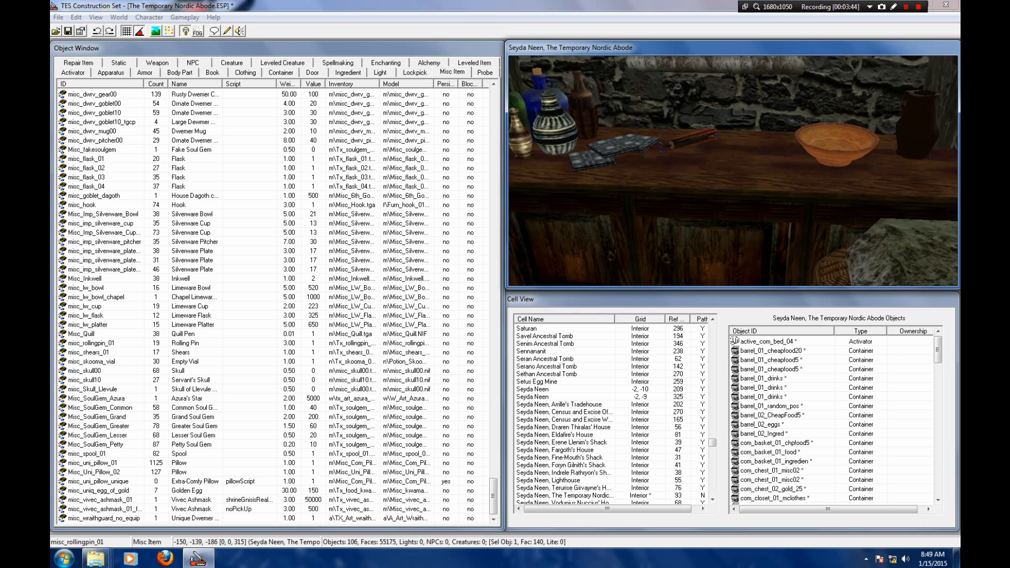
pyautogui.moveTo(842, 148); pyautogui.dragTo(812, 207, button='middle')
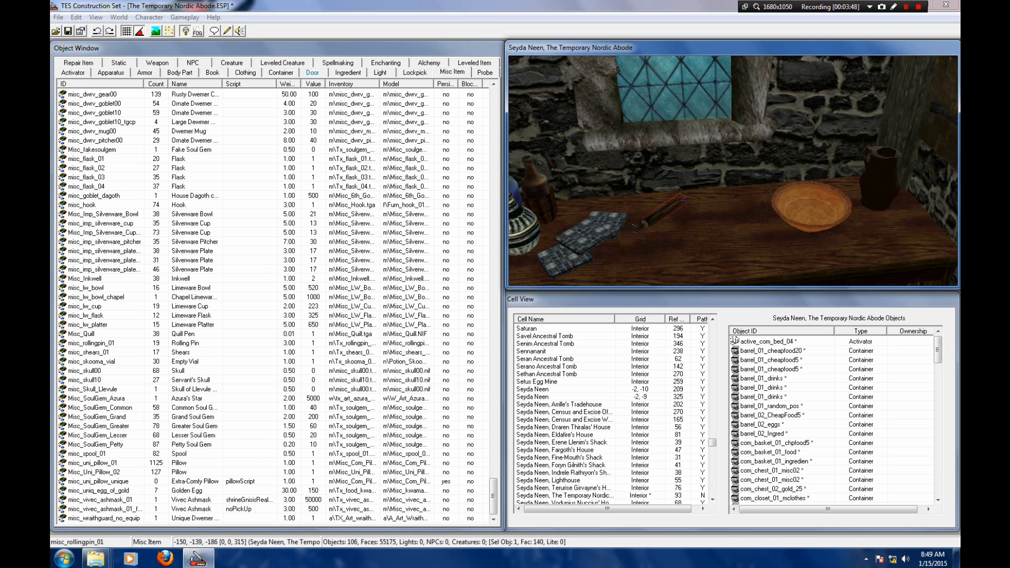
# Step: Add a sheet of sc_paper plain at the counter, rotate it to 45 degrees, and drop it down
pyautogui.click(212, 72)
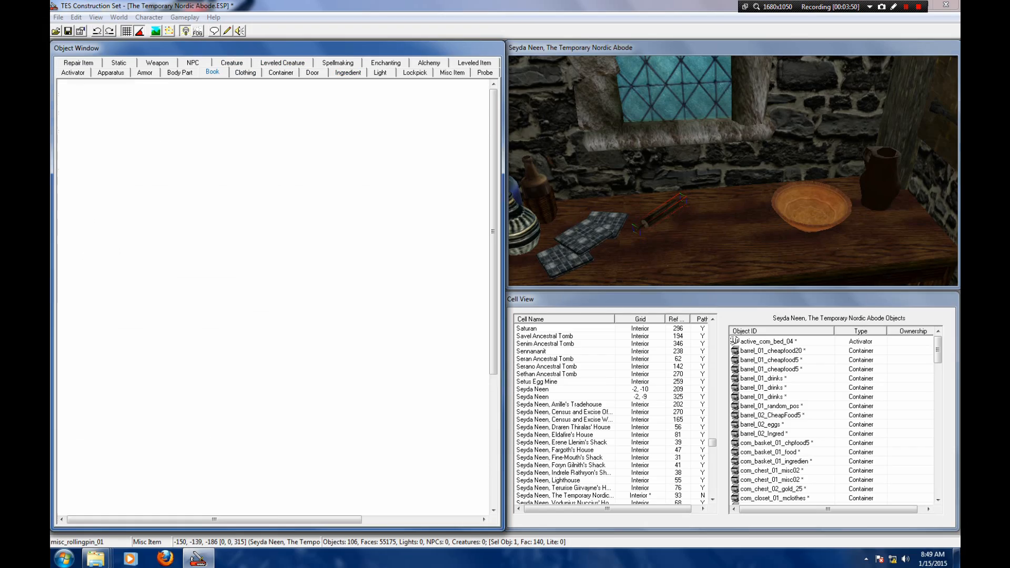
pyautogui.moveTo(494, 129); pyautogui.dragTo(493, 463)
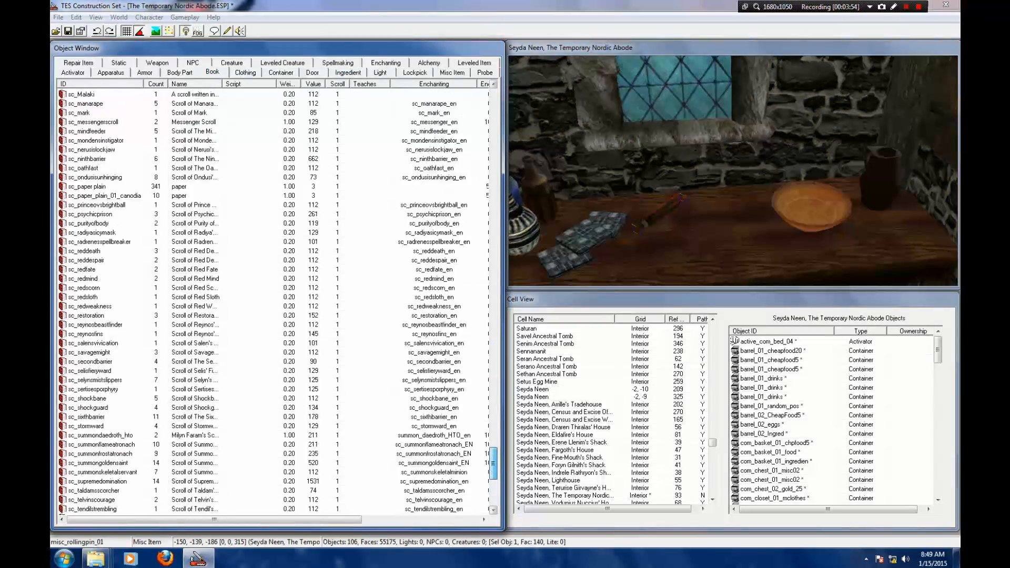
pyautogui.click(87, 187)
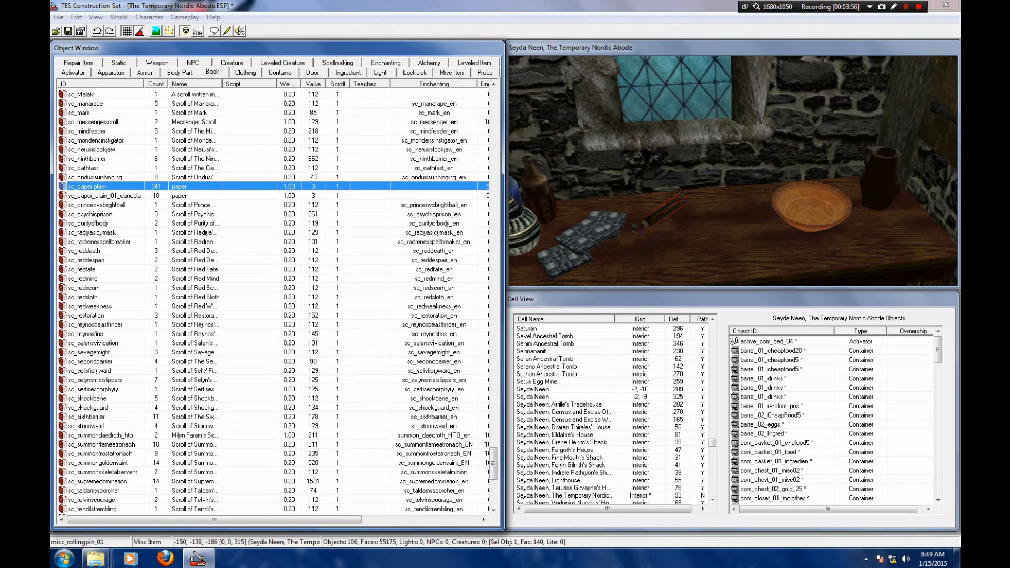
pyautogui.moveTo(87, 186); pyautogui.dragTo(730, 204)
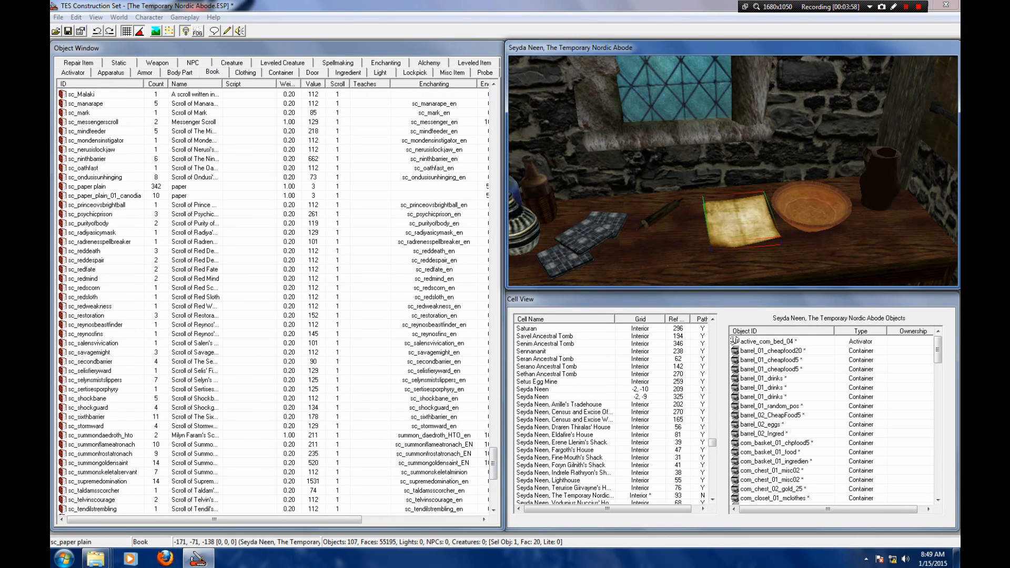
pyautogui.moveTo(730, 204); pyautogui.dragTo(747, 204, button='right')
pyautogui.moveTo(730, 203); pyautogui.dragTo(710, 160)
pyautogui.press('f')
# Step: Position the paper flat on the countertop between the rolling pin and the redware bowl, at about -180, -137
pyautogui.moveTo(712, 266); pyautogui.dragTo(729, 213)
pyautogui.keyDown('shift'); pyautogui.moveTo(729, 212); pyautogui.dragTo(757, 219, button='middle'); pyautogui.keyUp('shift')
pyautogui.scroll(5, 742, 188)
pyautogui.moveTo(758, 219); pyautogui.dragTo(761, 220)
pyautogui.keyDown('shift'); pyautogui.moveTo(761, 220); pyautogui.dragTo(764, 235, button='middle'); pyautogui.keyUp('shift')
pyautogui.moveTo(764, 235); pyautogui.dragTo(764, 238)
pyautogui.moveTo(764, 238)
pyautogui.keyDown('shift'); pyautogui.mouseDown(button='middle')
pyautogui.moveTo(768, 207)
pyautogui.moveTo(763, 219)
pyautogui.mouseUp(button='middle'); pyautogui.keyUp('shift')
pyautogui.scroll(-5, 763, 213)
pyautogui.scroll(5, 763, 212)
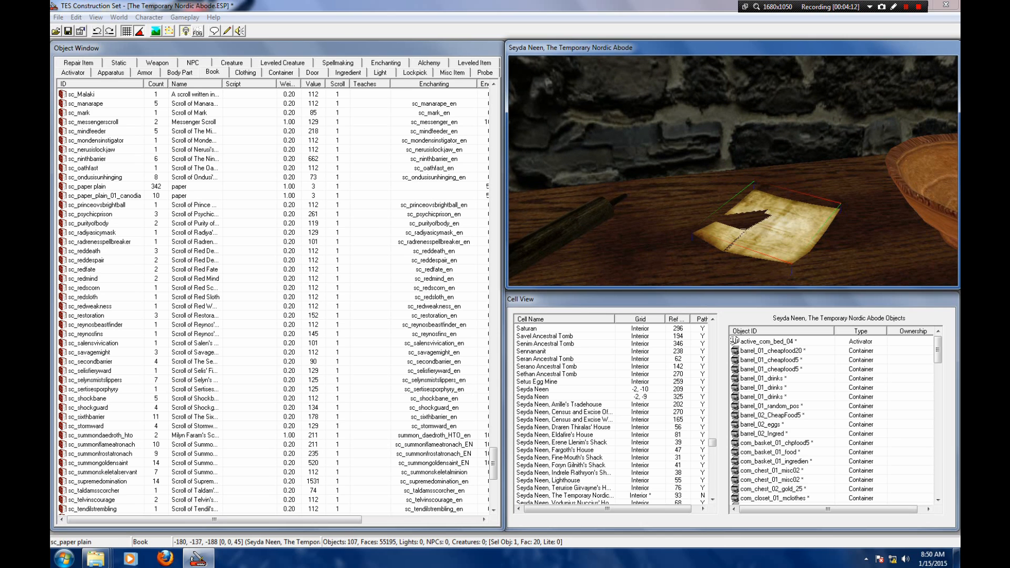
# Step: Raise the paper's Z position slightly so the sheet clears the wooden countertop
pyautogui.doubleClick(763, 219)
pyautogui.moveTo(421, 185); pyautogui.dragTo(286, 67)
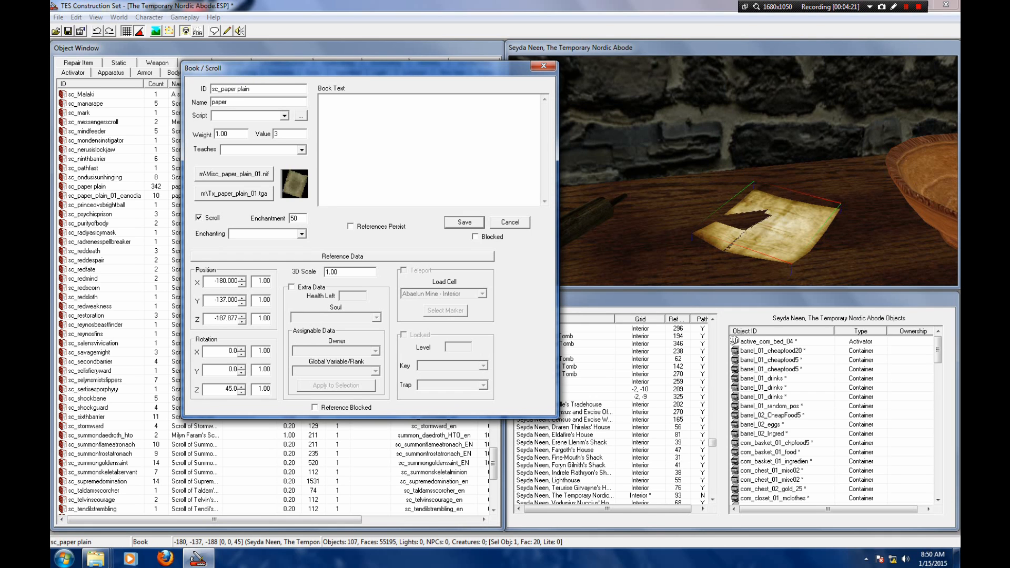
pyautogui.press('Return')
pyautogui.press('shift')
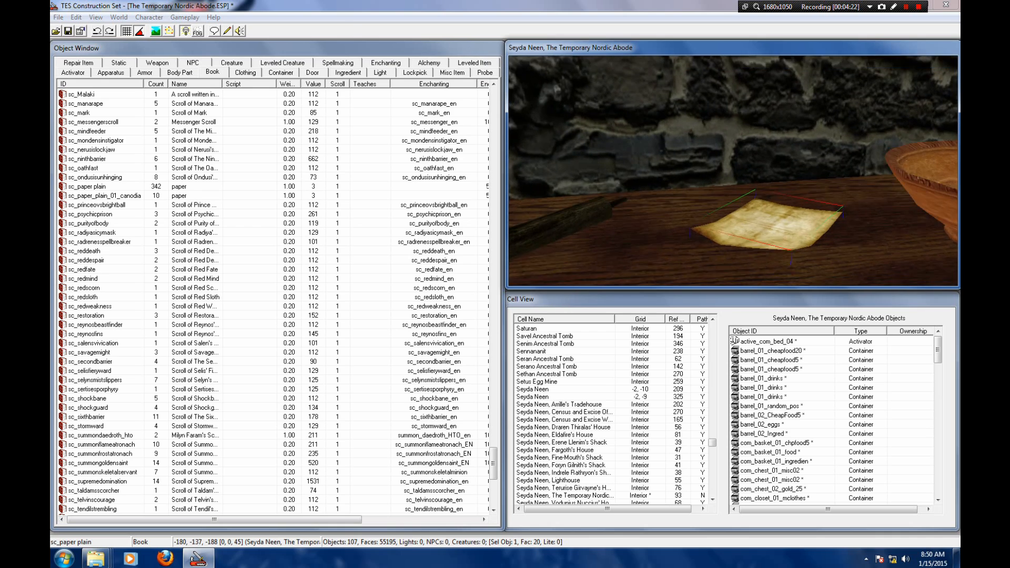
# Step: Duplicate the paper and move the copy in front of the rolling pin, rotated to 315 degrees
pyautogui.scroll(-5, 734, 171)
pyautogui.press('shift')
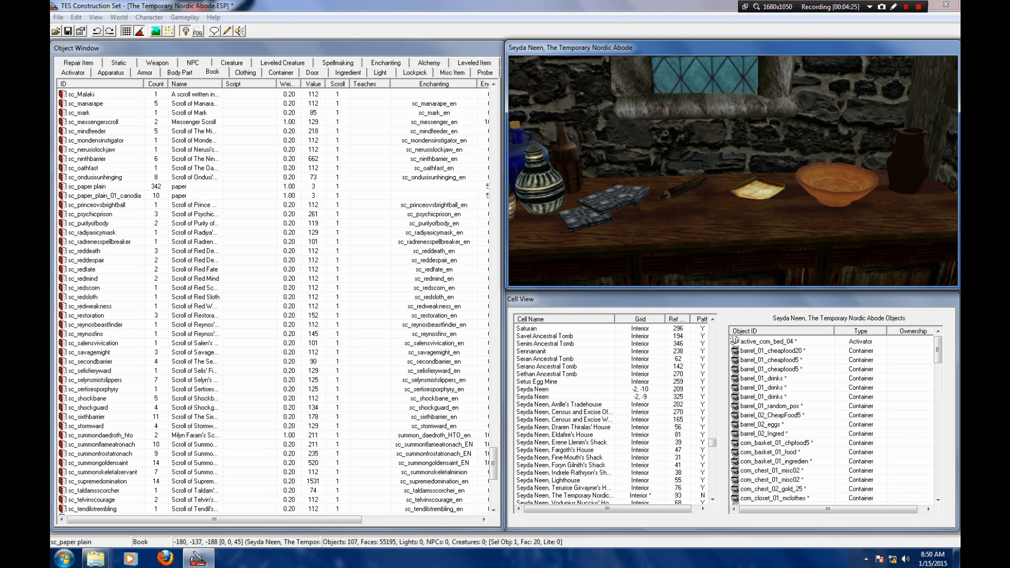
pyautogui.hotkey('alt', 'e')
pyautogui.click(105, 70)
pyautogui.click(76, 17)
pyautogui.click(105, 93)
pyautogui.moveTo(758, 189); pyautogui.dragTo(702, 211)
pyautogui.moveTo(702, 212); pyautogui.dragTo(724, 211, button='right')
# Step: Raise the duplicated paper to a Z position of -186 and drop it onto the countertop
pyautogui.doubleClick(701, 210)
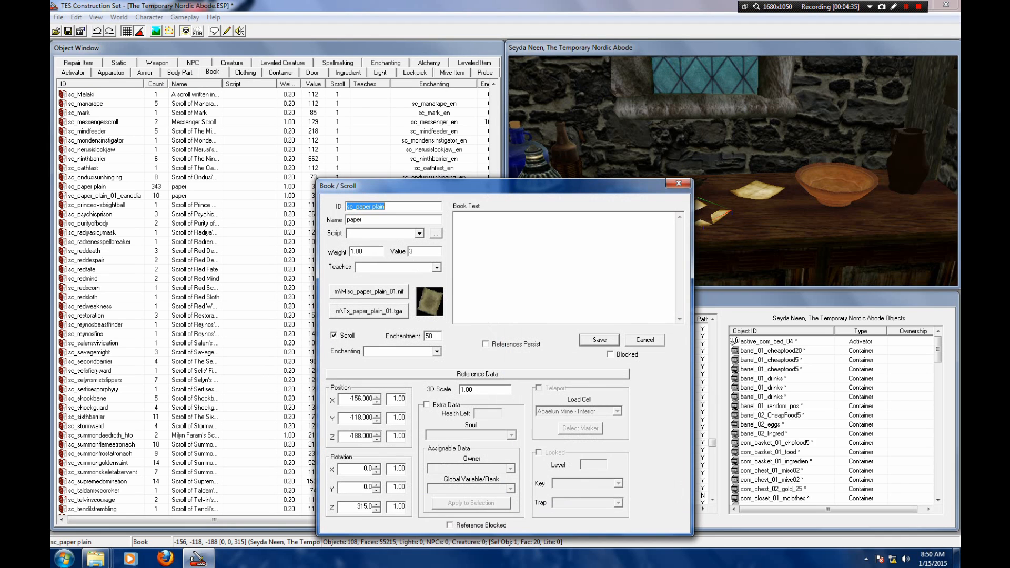
pyautogui.click(376, 433)
pyautogui.click(377, 433)
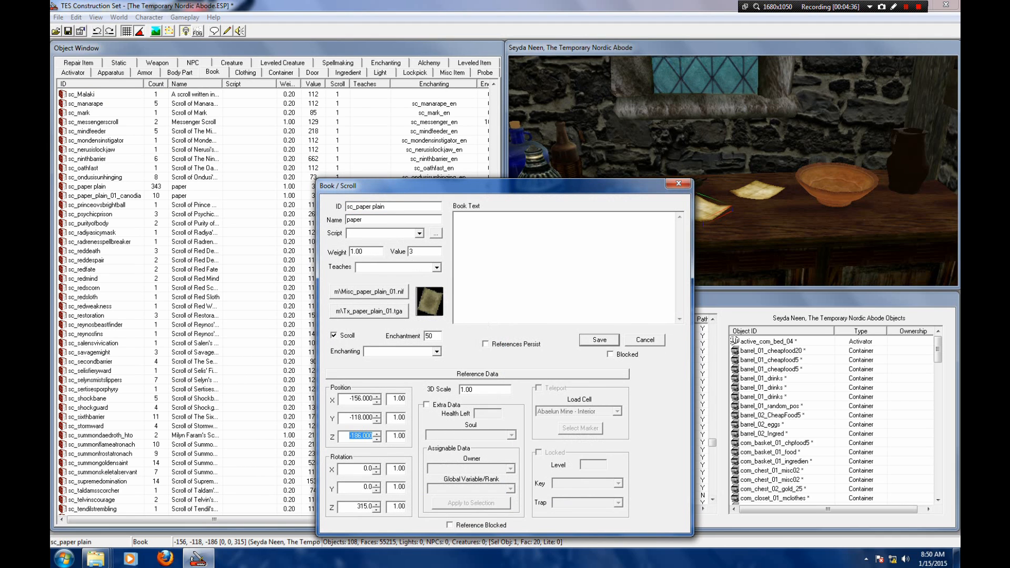
pyautogui.press('Return')
pyautogui.press('f')
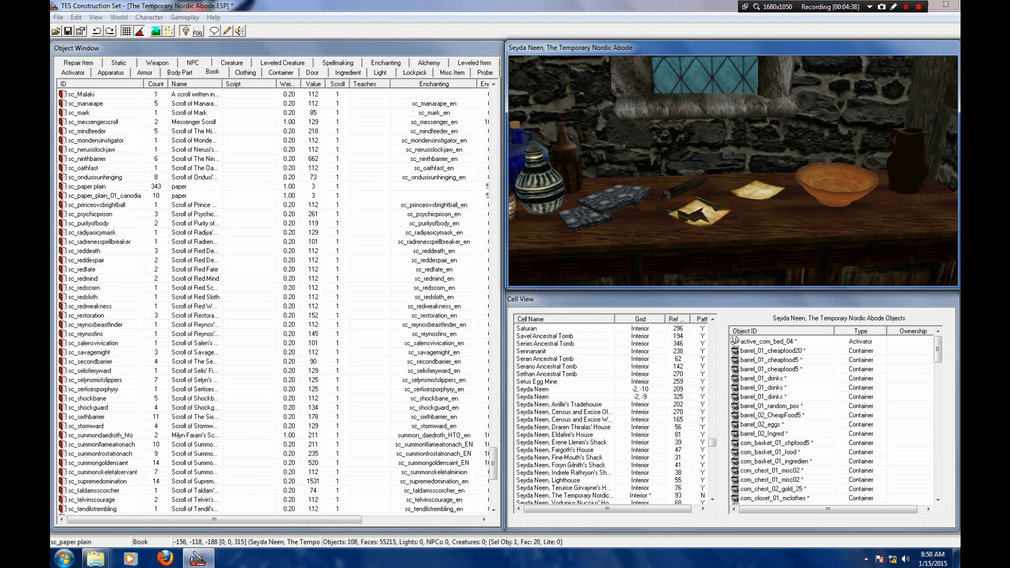
# Step: Set the duplicated paper's Z position to about -187.77 so it clears the wood
pyautogui.doubleClick(706, 209)
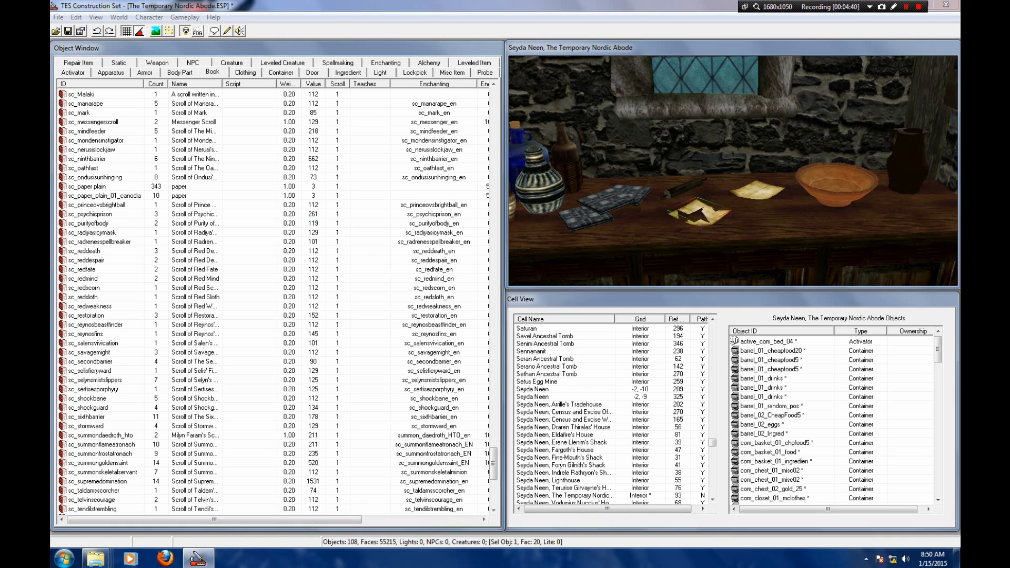
pyautogui.click(366, 436)
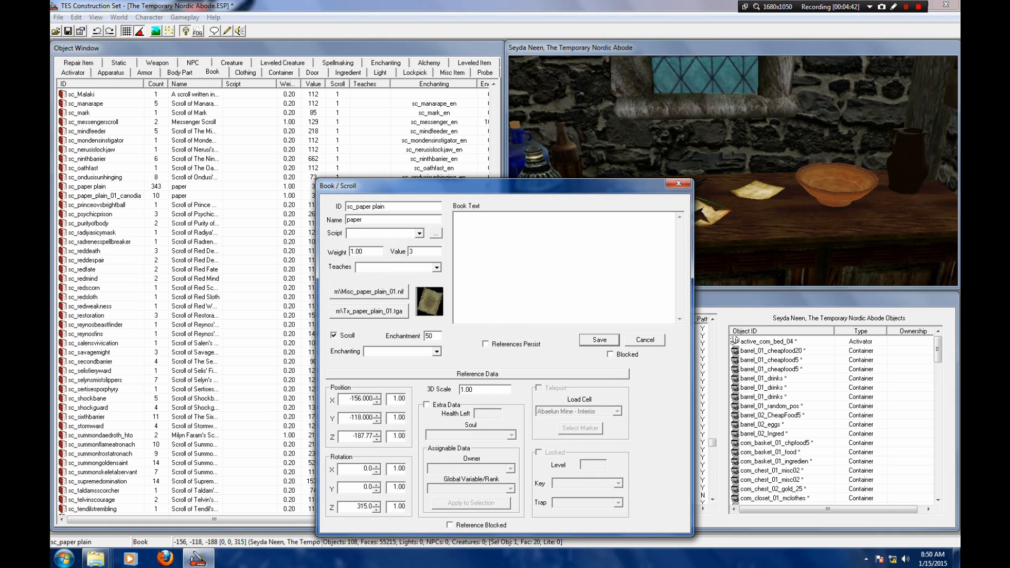
pyautogui.press('Return')
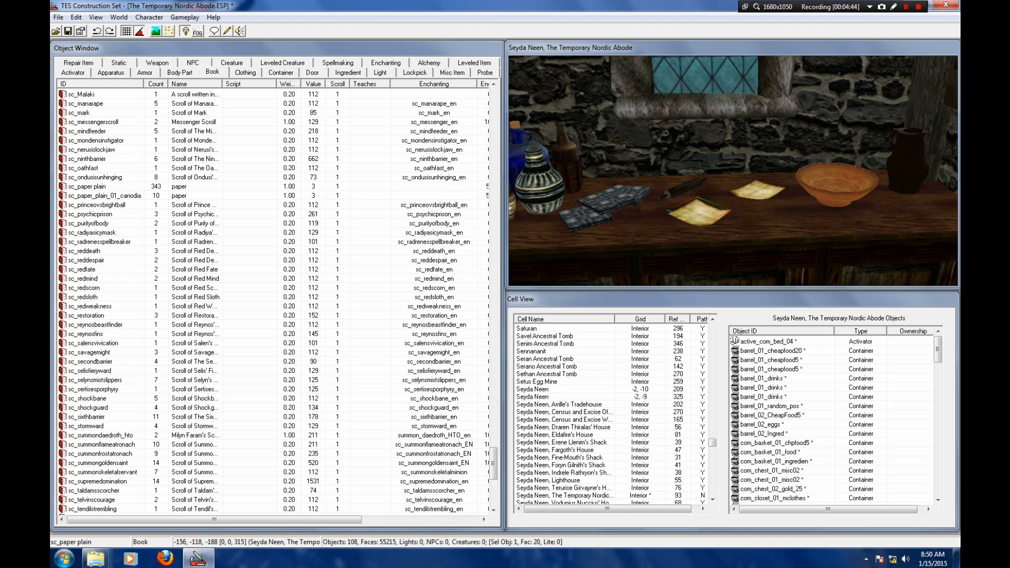
# Step: Add the ingredient ingred_bloat_01 on the paper next to the redware bowl
pyautogui.press('shift')
pyautogui.press('shift')
pyautogui.moveTo(696, 216); pyautogui.dragTo(772, 243, button='middle')
pyautogui.press('shift')
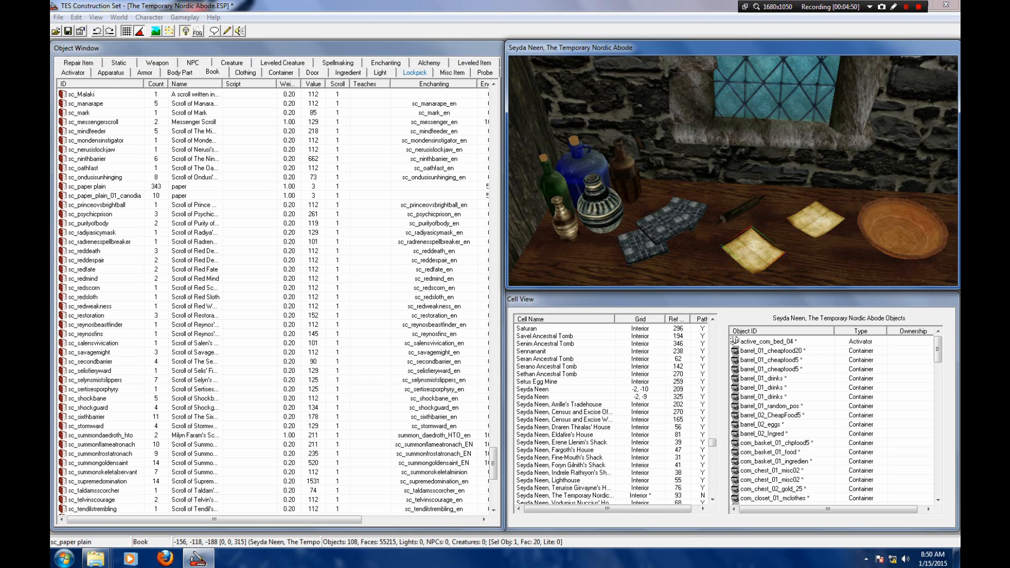
pyautogui.click(348, 72)
pyautogui.press('shift')
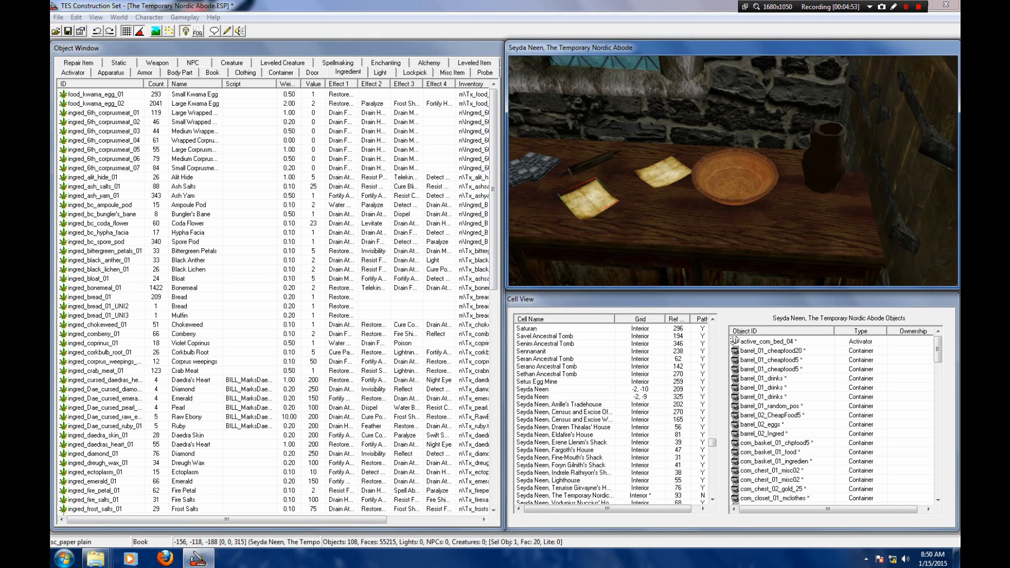
pyautogui.moveTo(577, 192); pyautogui.dragTo(647, 207, button='middle')
pyautogui.press('shift')
pyautogui.click(253, 269)
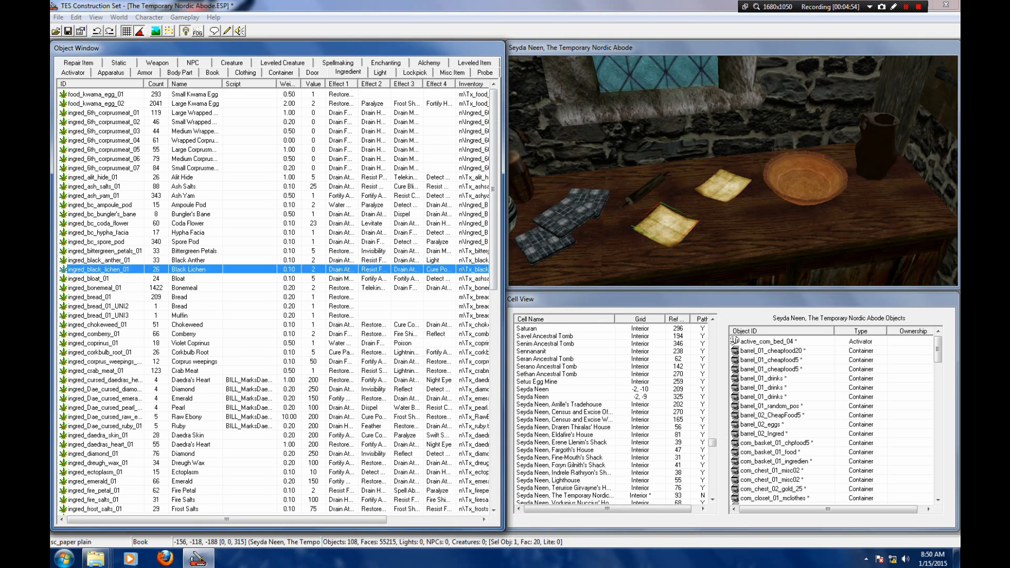
pyautogui.scroll(-1, 253, 269)
pyautogui.press('Down')
pyautogui.moveTo(65, 251); pyautogui.dragTo(725, 190)
# Step: Adjust the bloat so it sits centred on the paper, at about -180, -138, -188
pyautogui.scroll(5, 724, 190)
pyautogui.moveTo(703, 223); pyautogui.dragTo(704, 216)
pyautogui.keyDown('shift'); pyautogui.moveTo(704, 216); pyautogui.dragTo(714, 188, button='middle'); pyautogui.keyUp('shift')
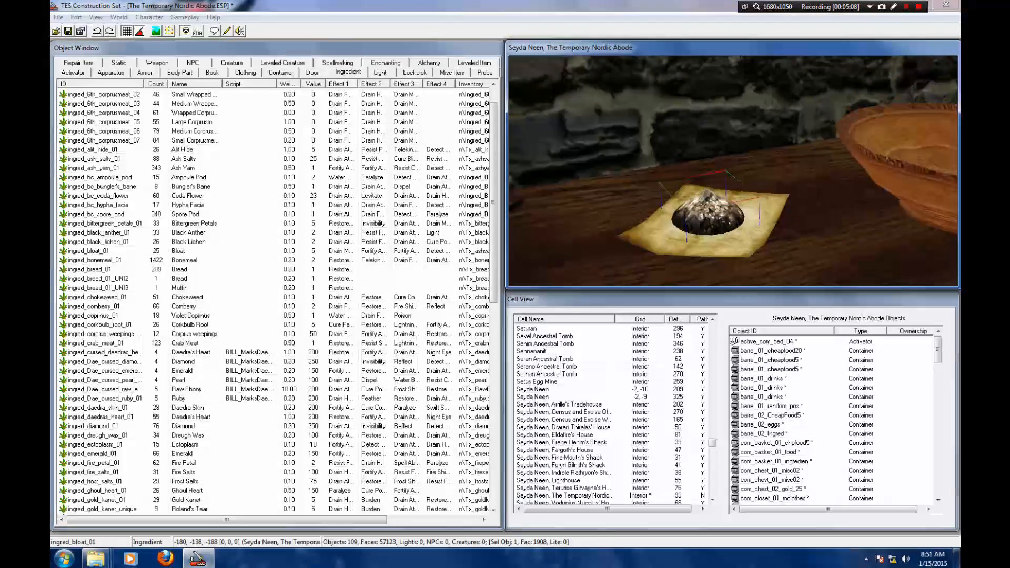
# Step: Raise the bloat to a Z position of -187 and settle it back onto its paper
pyautogui.doubleClick(709, 215)
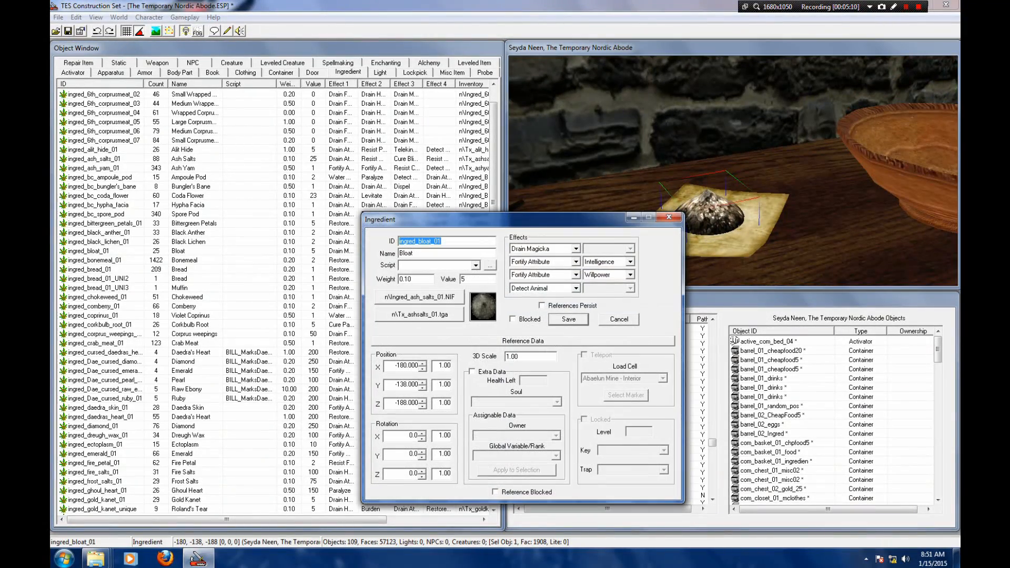
pyautogui.click(423, 400)
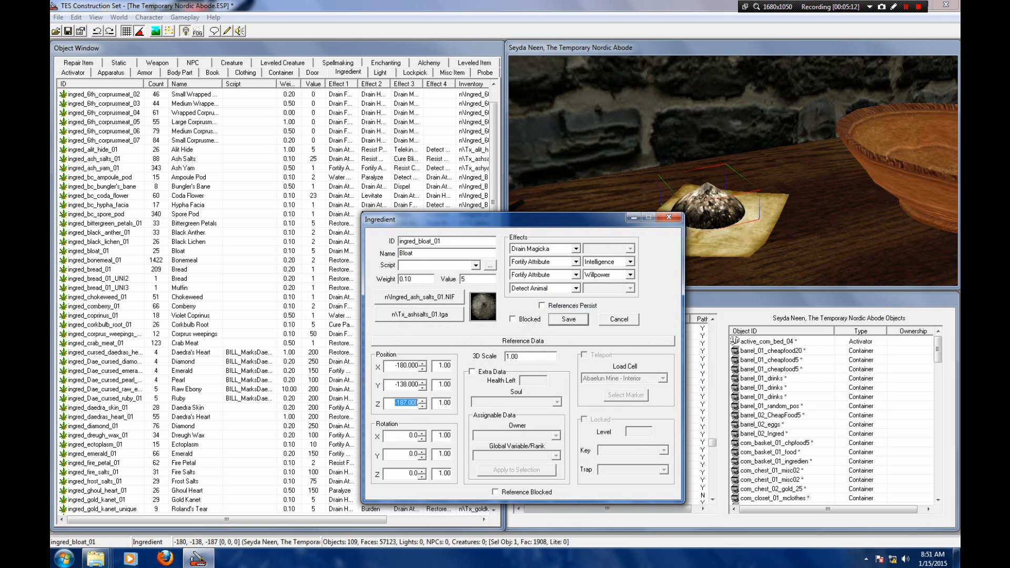
pyautogui.click(619, 319)
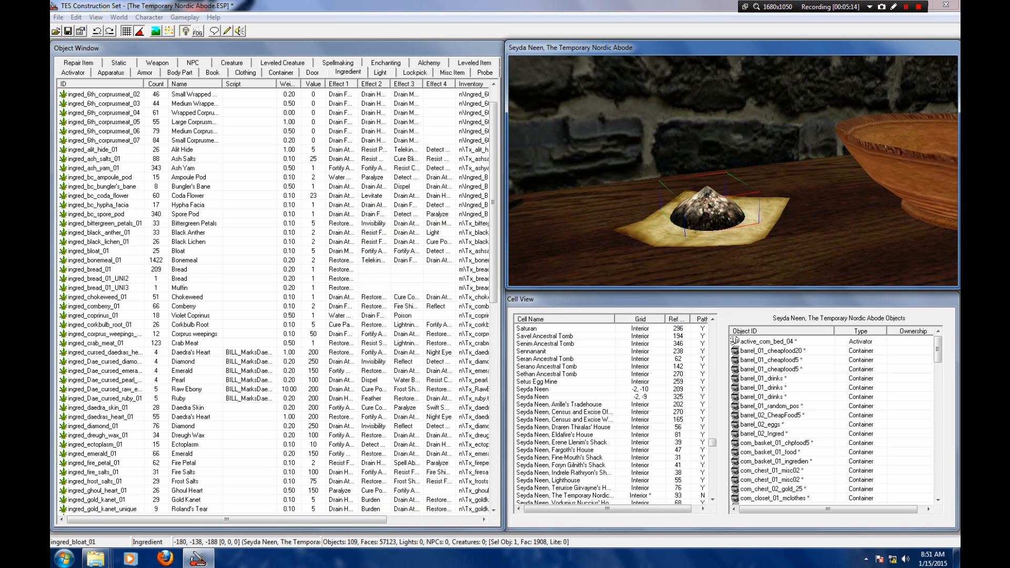
pyautogui.scroll(-6, 733, 170)
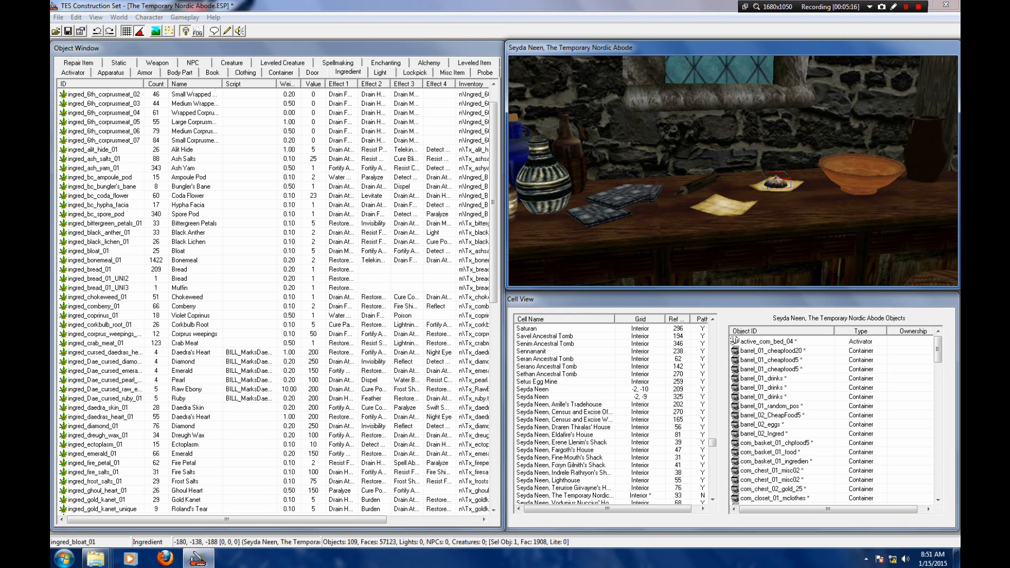
pyautogui.press('shift')
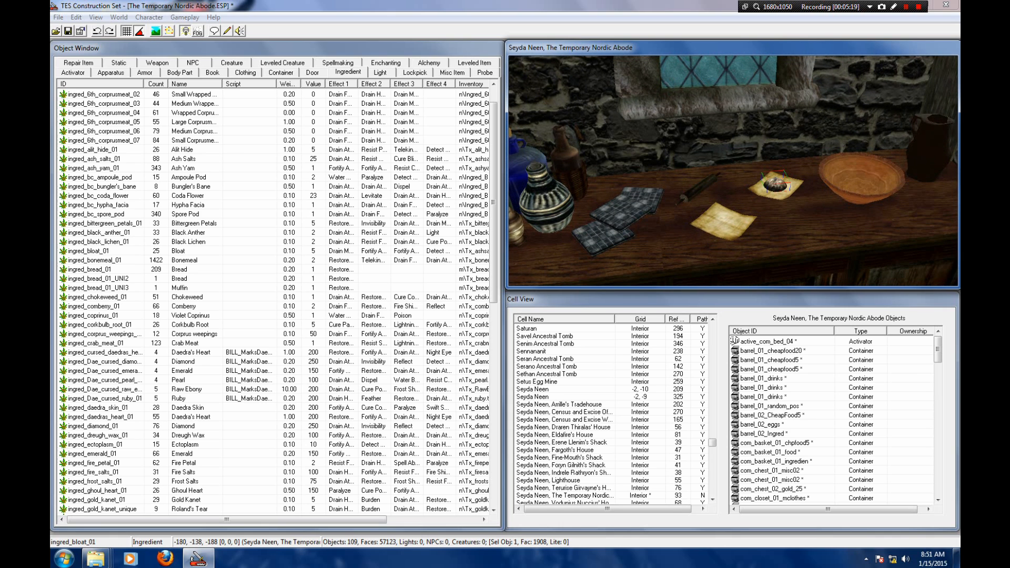
# Step: Try out the ash salts ingredient ingred_ash_salts_01 above the empty paper, then remove it
pyautogui.click(183, 159)
pyautogui.scroll(-3, 183, 159)
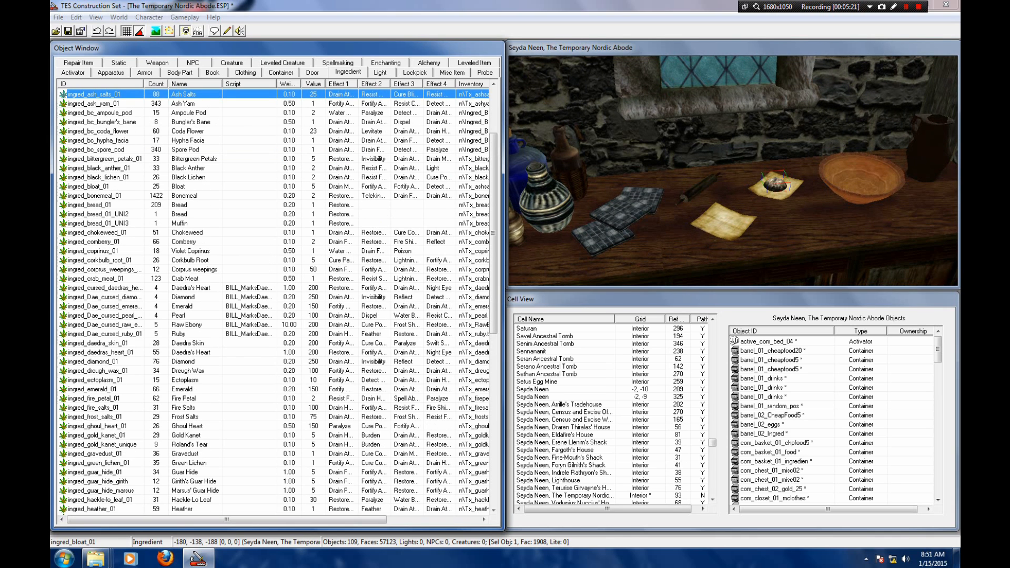
pyautogui.scroll(2, 276, 300)
pyautogui.moveTo(183, 150); pyautogui.dragTo(730, 148)
pyautogui.keyDown('shift'); pyautogui.moveTo(730, 149); pyautogui.dragTo(730, 179, button='middle'); pyautogui.keyUp('shift')
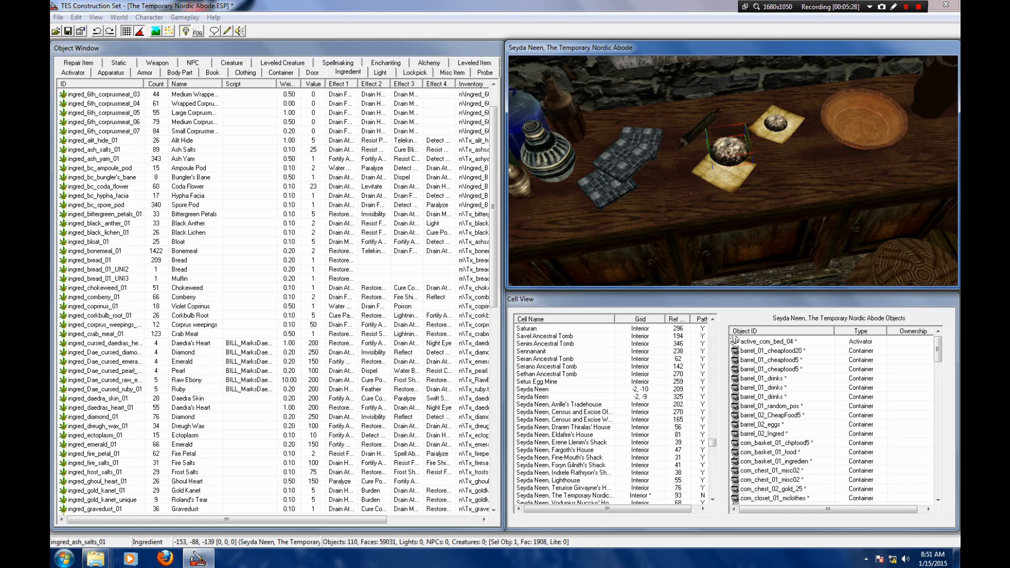
pyautogui.press('Delete')
# Step: Add the ingredient ingred_scuttle_01 to the cell and drop it onto the countertop in front of the empty paper
pyautogui.click(98, 196)
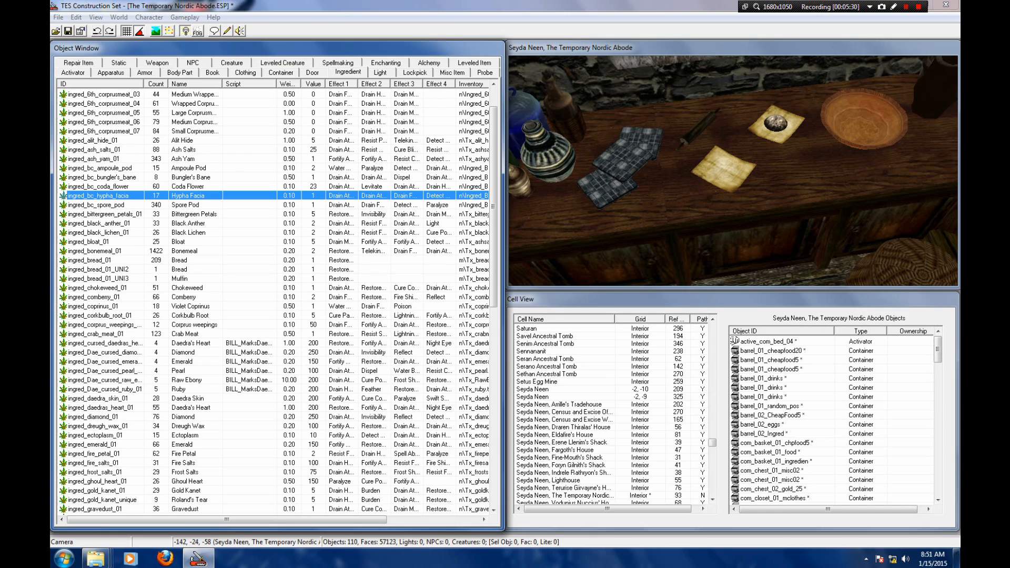
pyautogui.scroll(-11, 735, 341)
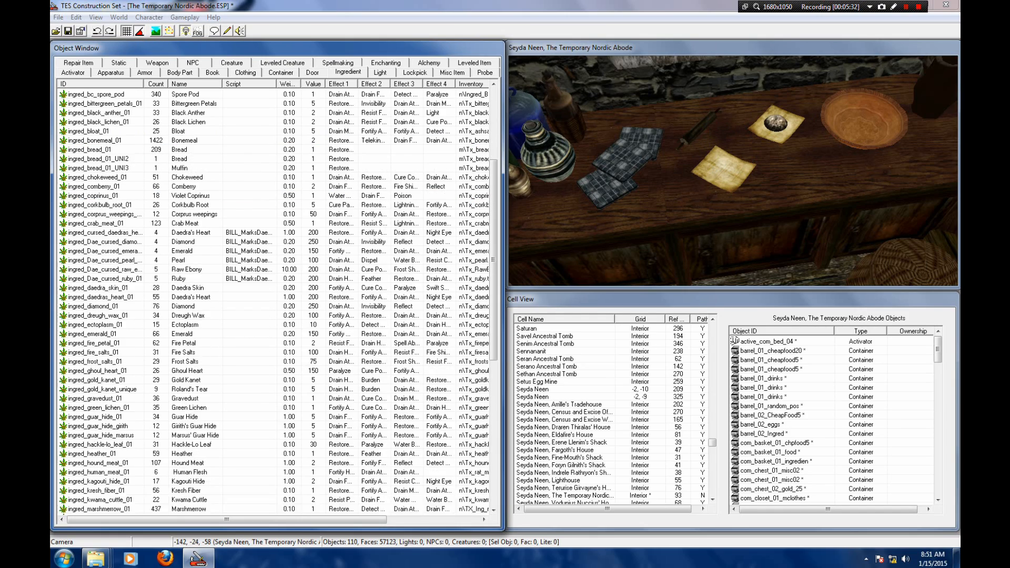
pyautogui.scroll(-4, 734, 341)
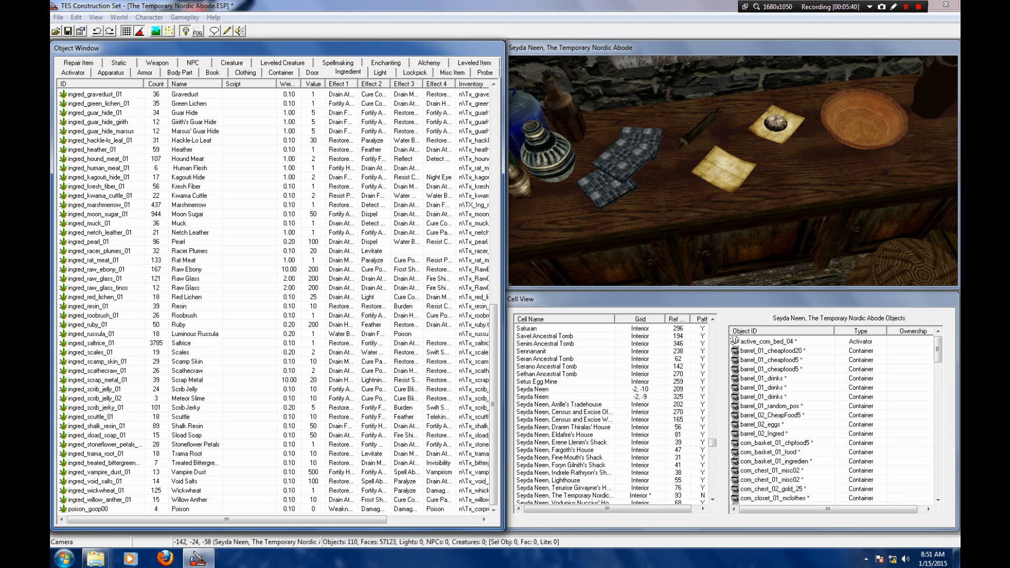
pyautogui.click(91, 416)
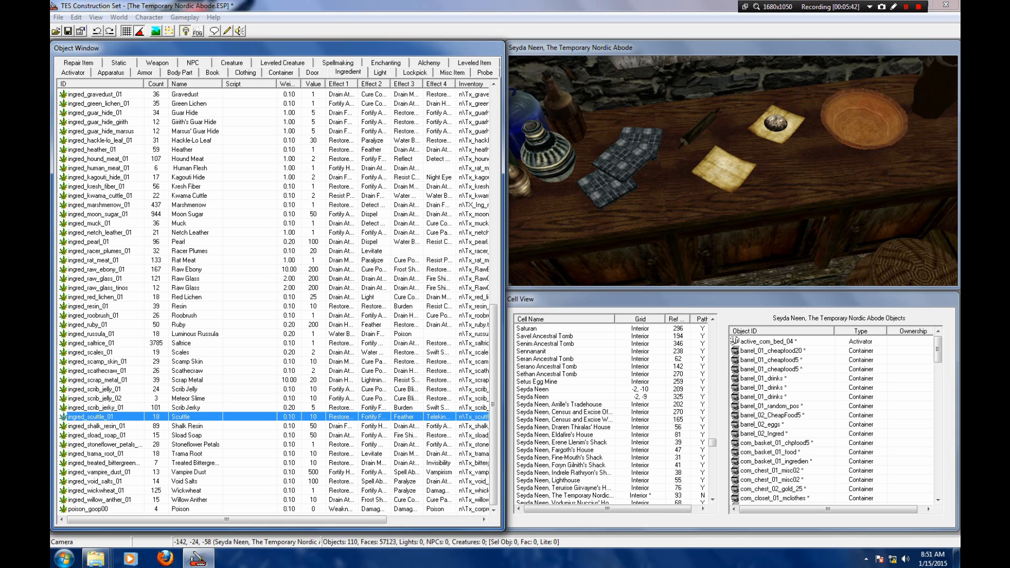
pyautogui.moveTo(90, 417); pyautogui.dragTo(729, 87)
pyautogui.press('f')
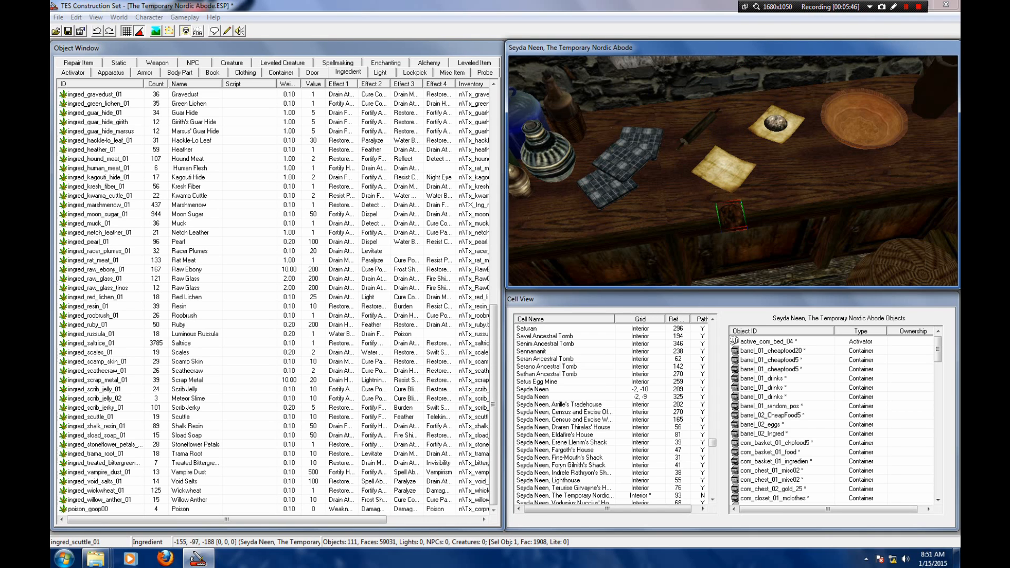
# Step: Move the scuttle onto the middle of the empty paper, at about -156, -119, and rotate it 75 degrees about Z
pyautogui.moveTo(731, 216); pyautogui.dragTo(726, 171)
pyautogui.scroll(3, 725, 172)
pyautogui.moveTo(726, 172)
pyautogui.mouseDown(button='right')
pyautogui.moveTo(745, 172)
pyautogui.moveTo(718, 174)
pyautogui.mouseUp(button='right')
pyautogui.moveTo(718, 174); pyautogui.dragTo(716, 162)
pyautogui.moveTo(717, 162); pyautogui.dragTo(727, 162, button='right')
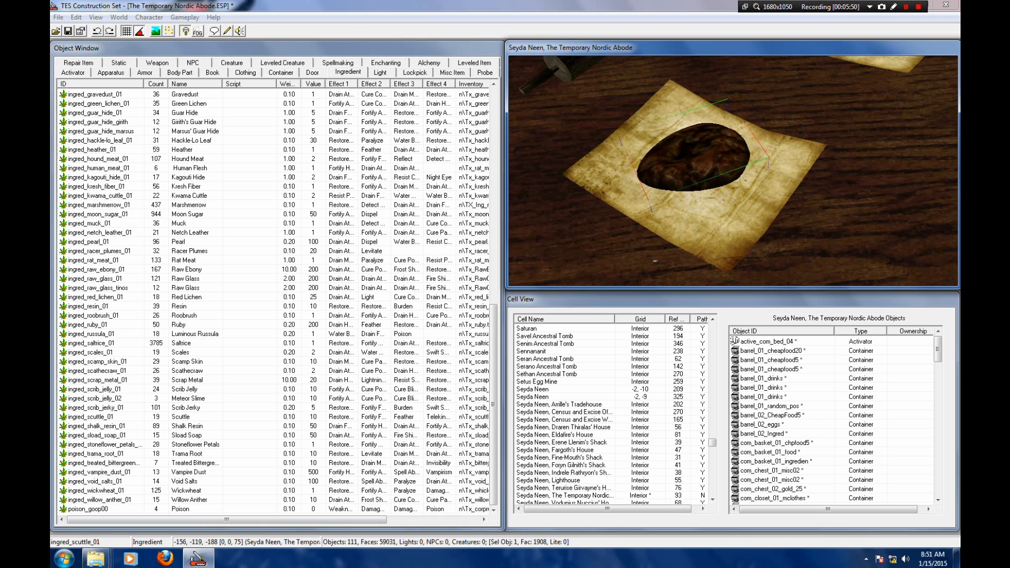
# Step: Raise the scuttle's Z position slightly and drop it back onto its paper
pyautogui.doubleClick(697, 158)
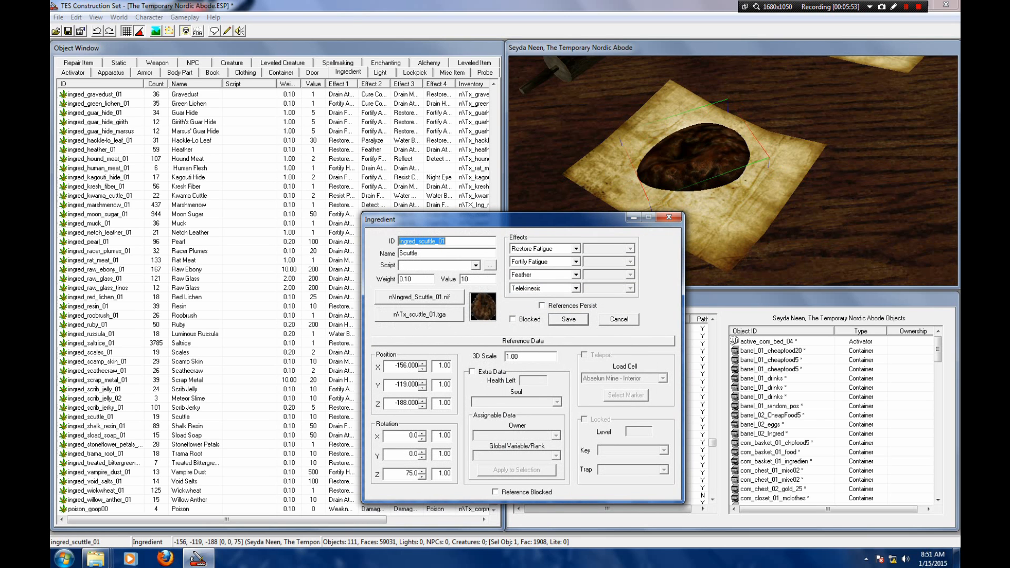
pyautogui.click(423, 400)
pyautogui.click(422, 401)
pyautogui.click(619, 320)
pyautogui.scroll(-5, 726, 168)
pyautogui.press('f')
pyautogui.press('shift')
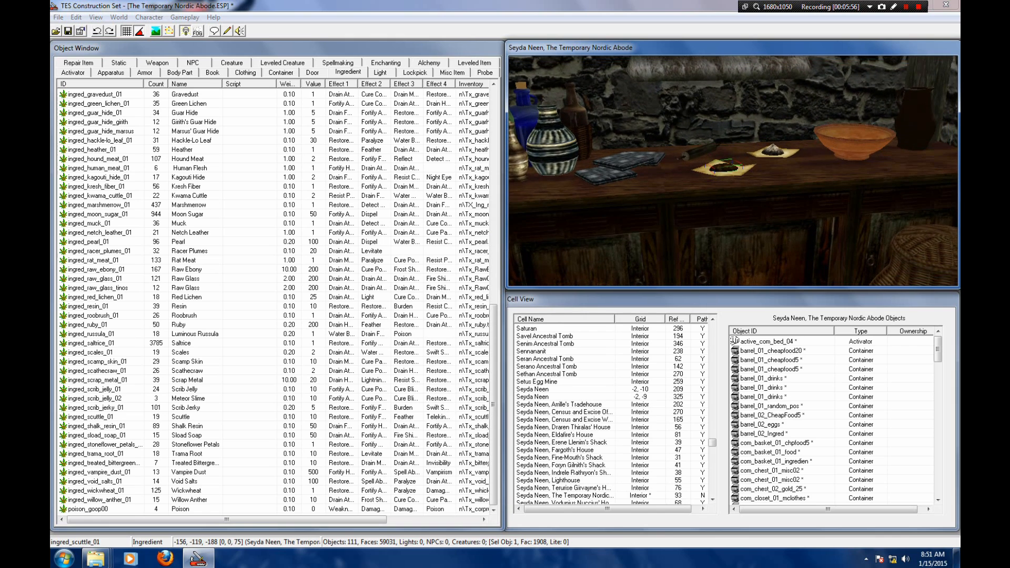
pyautogui.press('space')
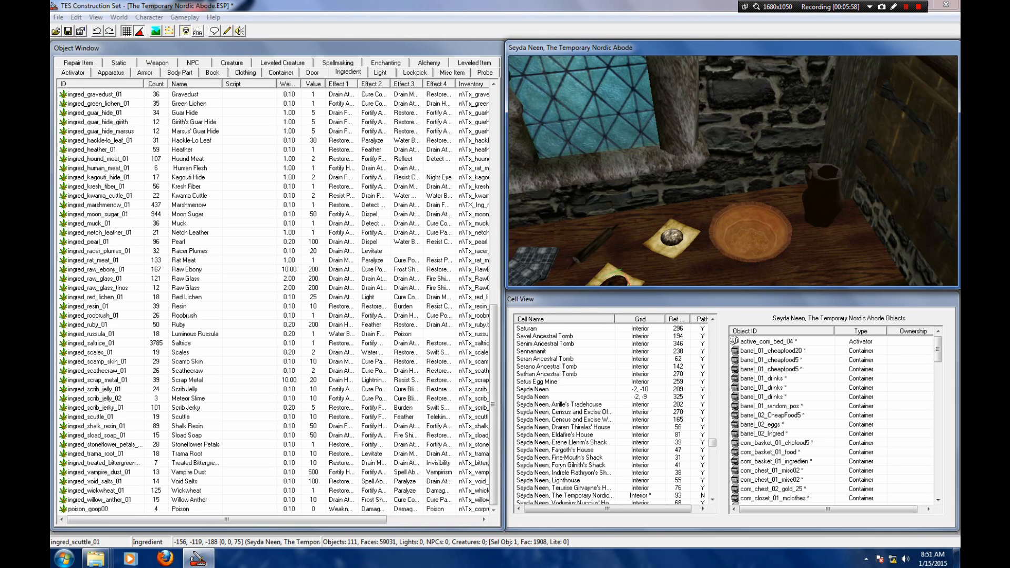
pyautogui.scroll(-3, 733, 171)
pyautogui.press('space')
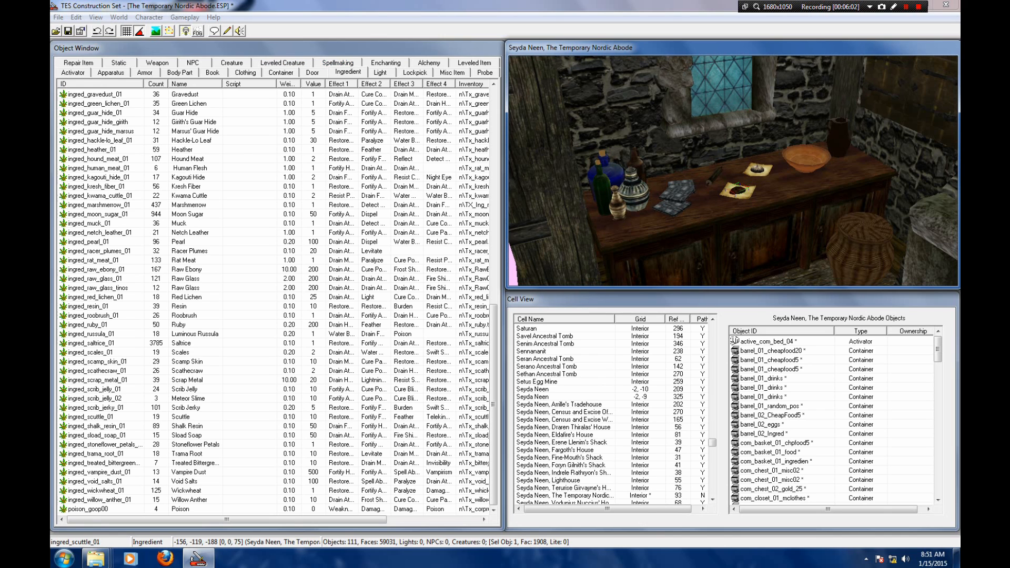
# Step: Start a new alchemy item with the ID _DEG_LMM01_Flask, the name Flask of Water and a weight of 1.50
pyautogui.click(429, 62)
pyautogui.rightClick(319, 159)
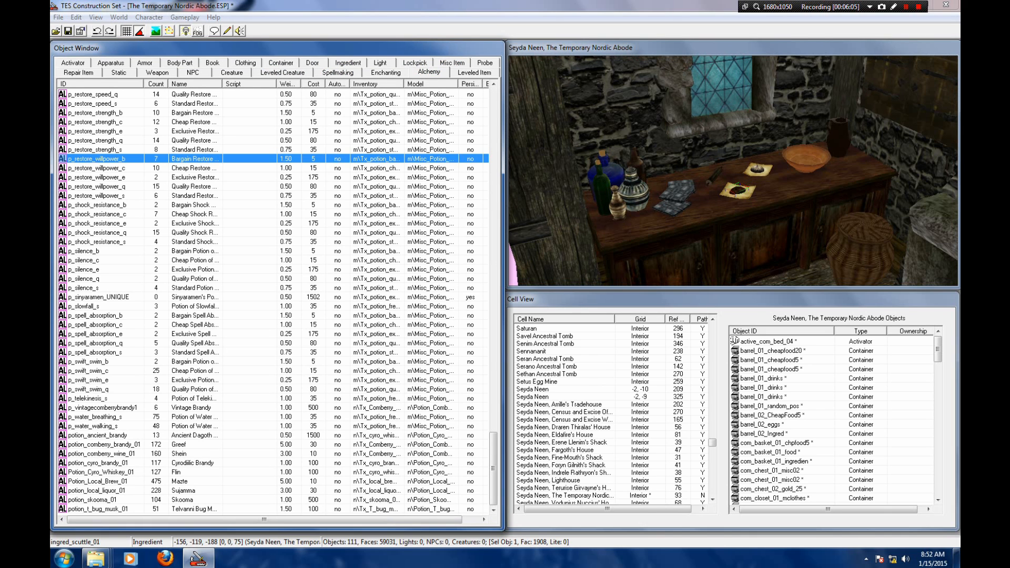
pyautogui.click(344, 168)
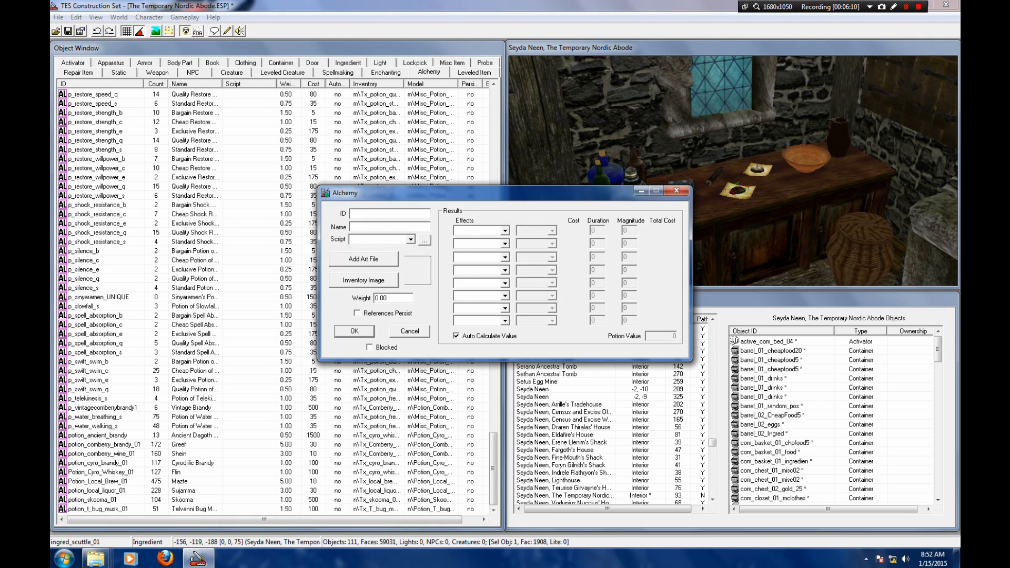
pyautogui.moveTo(494, 469); pyautogui.dragTo(494, 124)
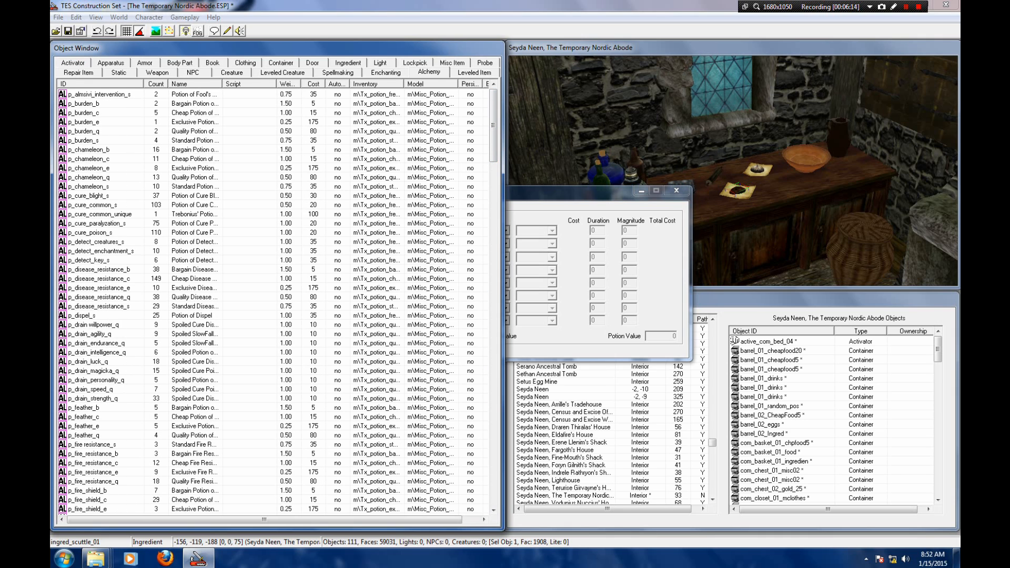
pyautogui.click(573, 192)
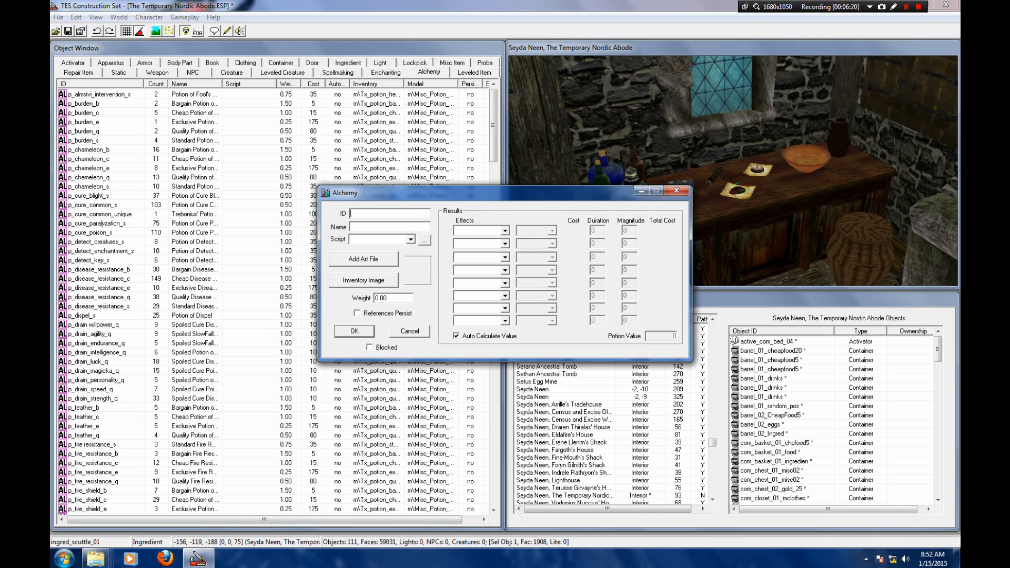
pyautogui.write('_DEG')
pyautogui.write('_LMM01_FlasFlask of Water1')
pyautogui.press('BackSpace')
pyautogui.press('BackSpace')
pyautogui.write('50')
# Step: Browse for the flask's model in the Data Files\Meshes\m folder of DVD drive E
pyautogui.click(363, 259)
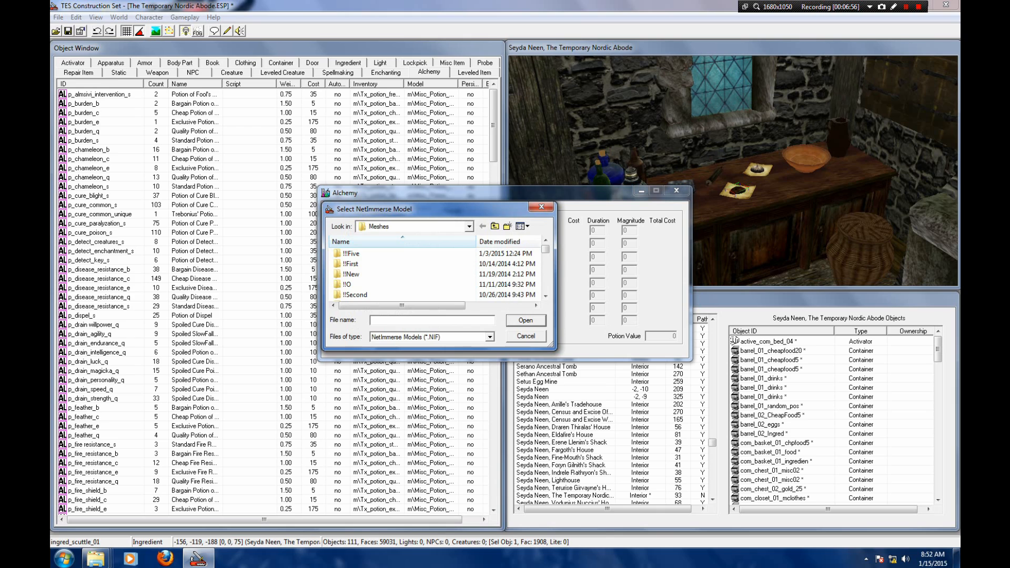
pyautogui.click(470, 227)
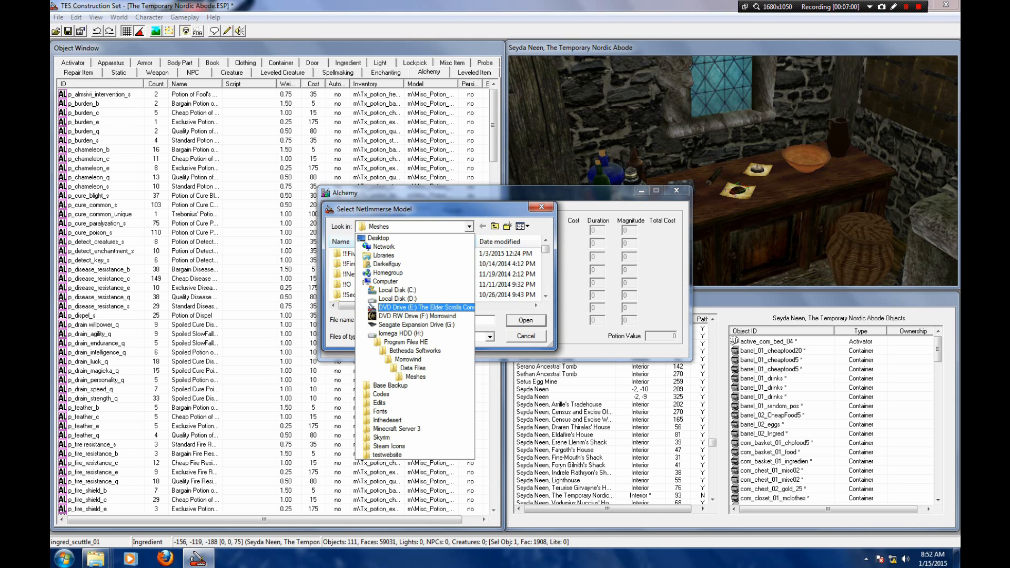
pyautogui.click(416, 307)
pyautogui.click(363, 254)
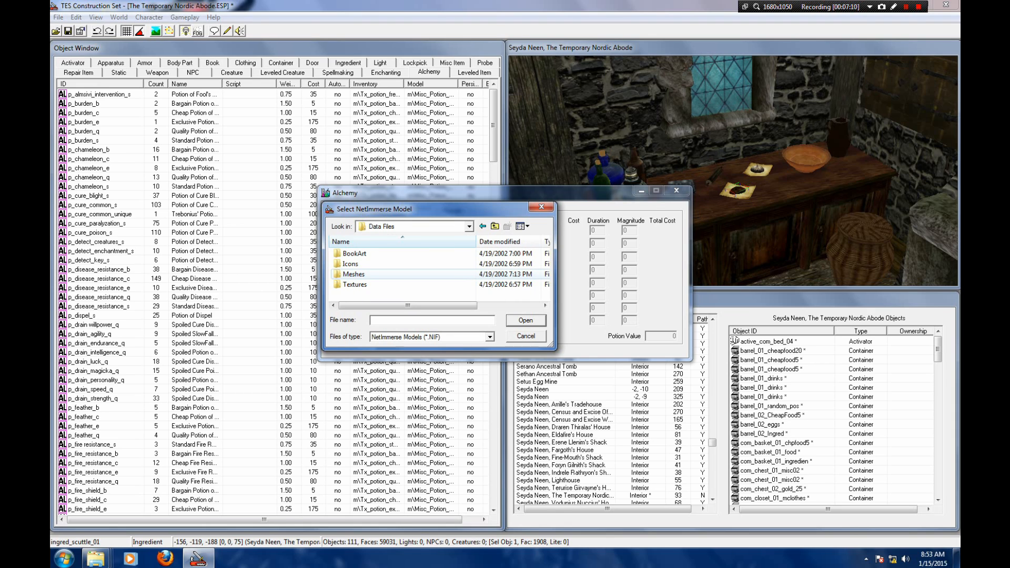
pyautogui.doubleClick(353, 274)
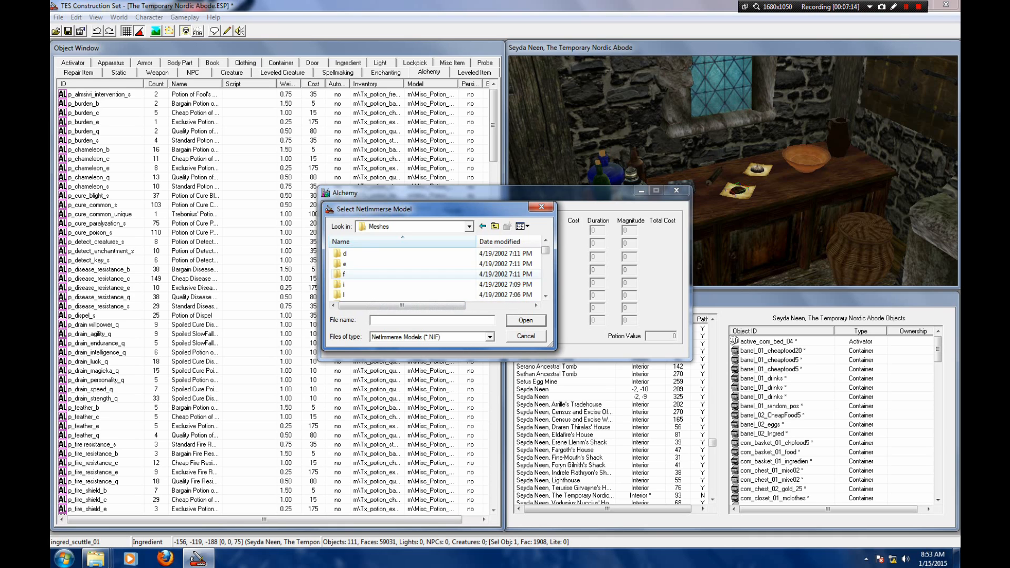
pyautogui.doubleClick(346, 274)
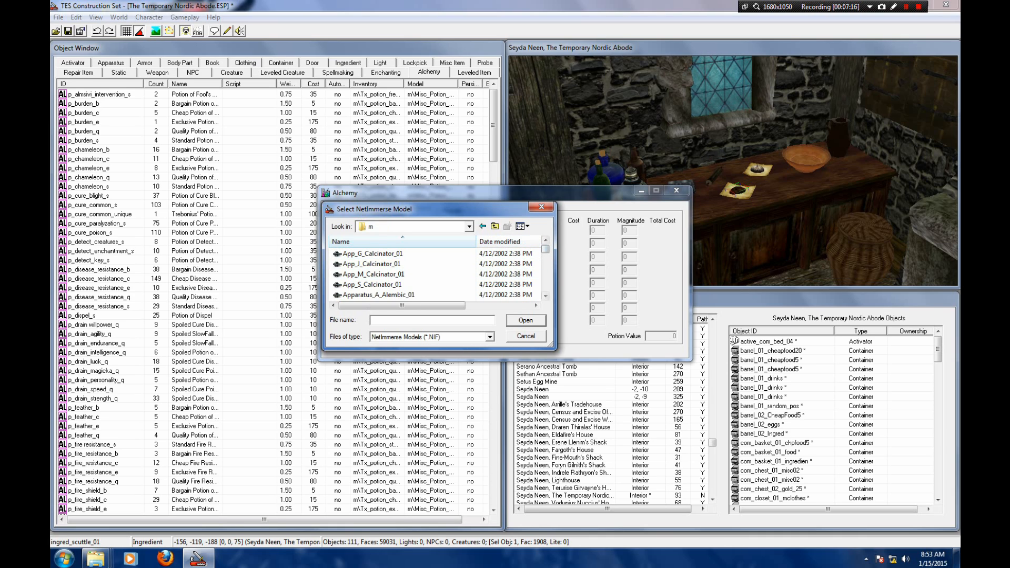
# Step: Assign Misc_flask_01 as the model of the Flask of Water
pyautogui.scroll(-15, 400, 274)
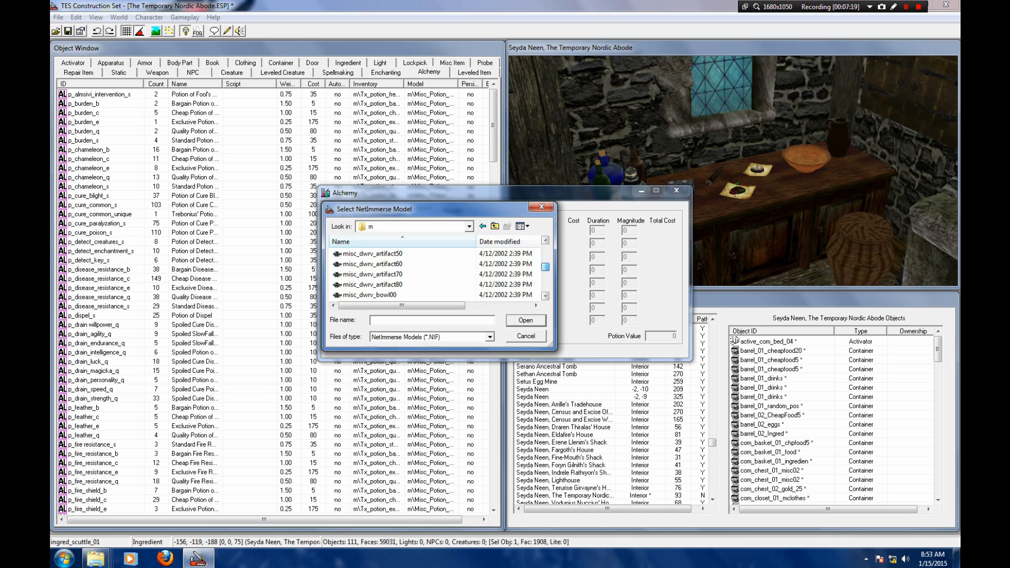
pyautogui.moveTo(546, 271); pyautogui.dragTo(546, 271)
pyautogui.click(367, 264)
pyautogui.scroll(2, 367, 264)
pyautogui.scroll(3, 367, 274)
pyautogui.click(363, 284)
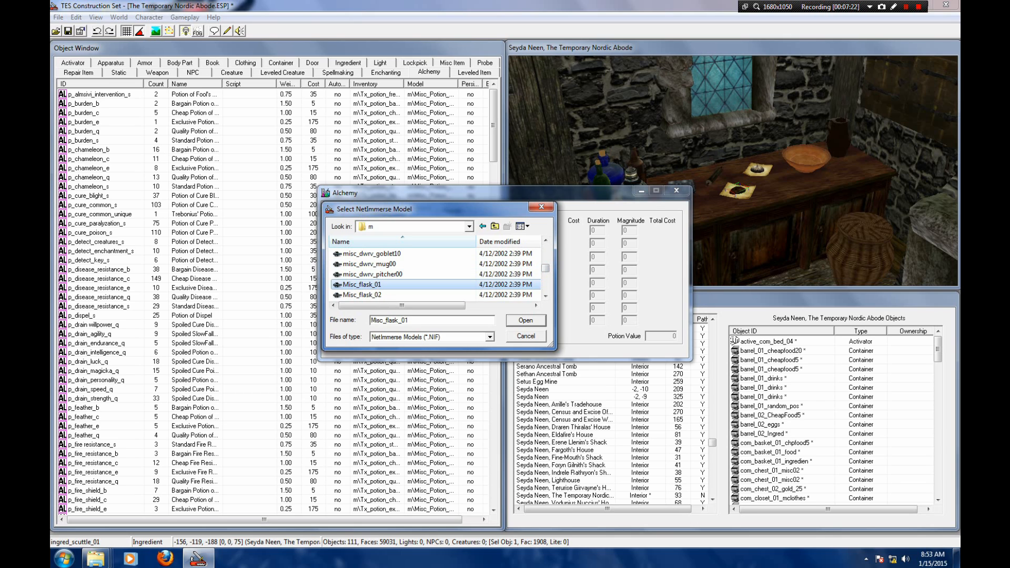
pyautogui.doubleClick(363, 285)
# Step: Assign the TGA icon Tx_flask_01 from the Icons\m folder as the flask's inventory image
pyautogui.click(363, 280)
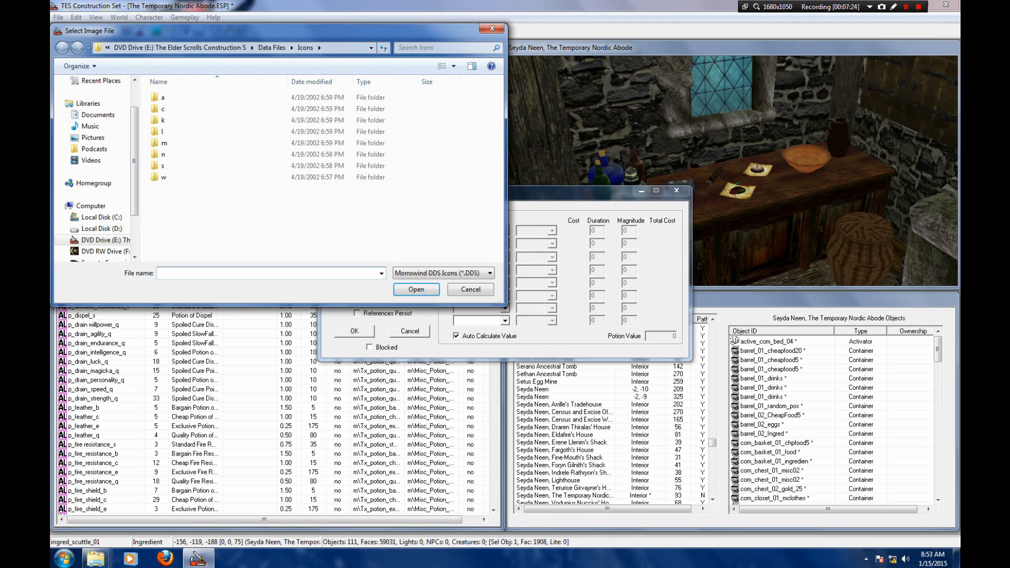
pyautogui.click(443, 273)
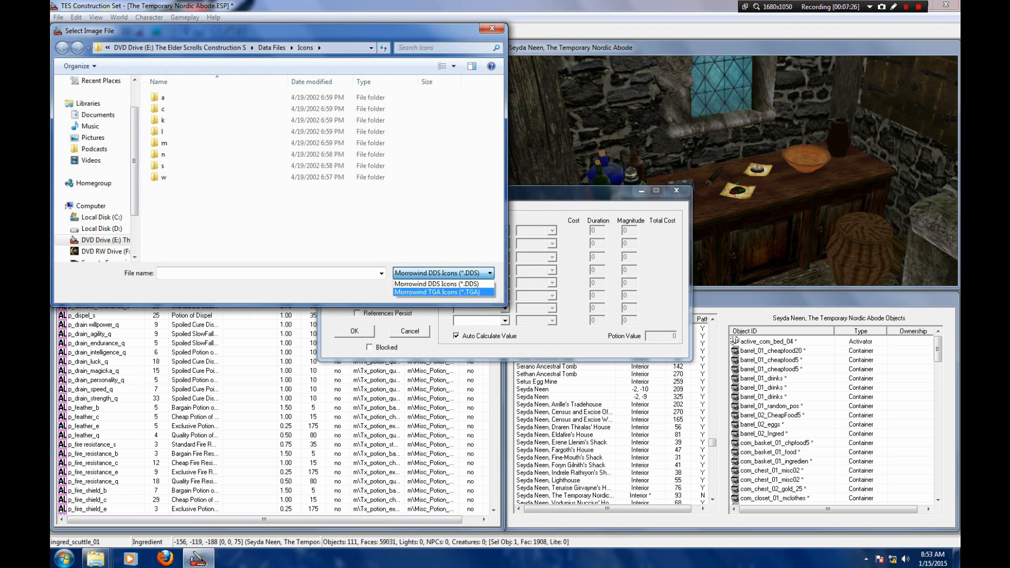
pyautogui.click(440, 291)
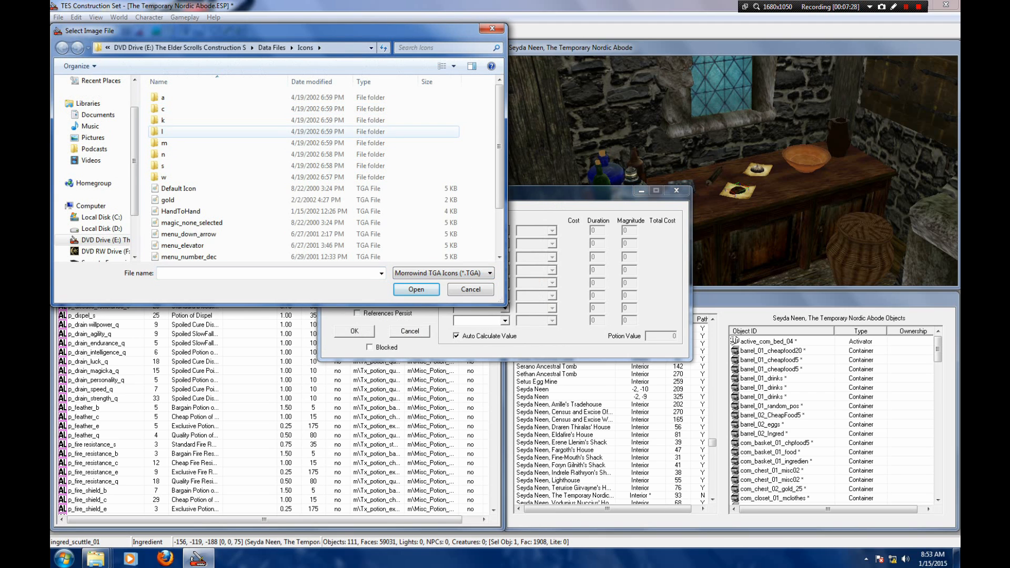
pyautogui.doubleClick(168, 142)
pyautogui.moveTo(499, 89); pyautogui.dragTo(499, 193)
pyautogui.click(177, 119)
pyautogui.scroll(1, 190, 126)
pyautogui.doubleClick(186, 108)
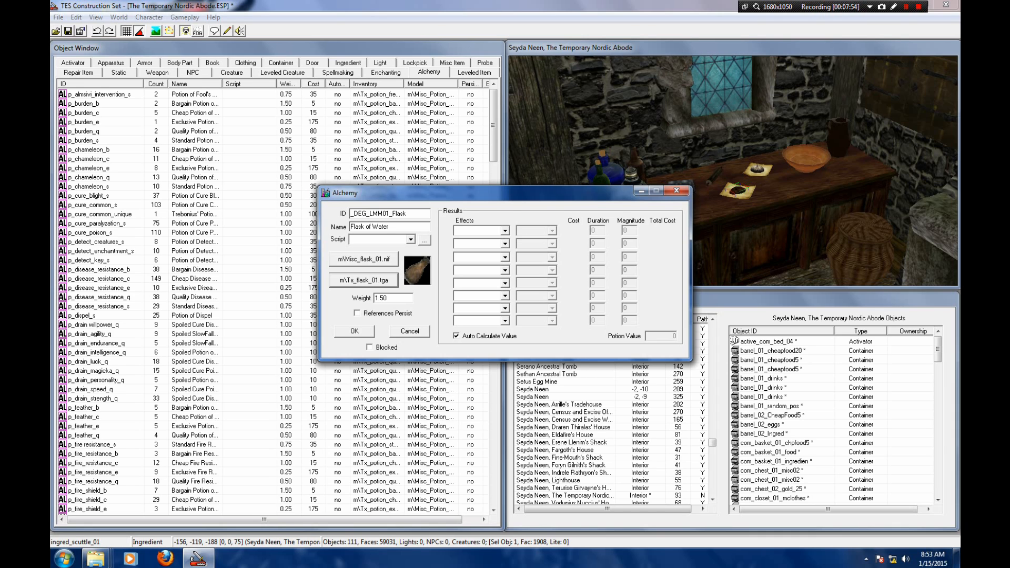
# Step: Create a new potion from p_cure_blight_s with the ID _DEG_LMM02_Potion and bring the Flask of Water settings back into view
pyautogui.doubleClick(90, 177)
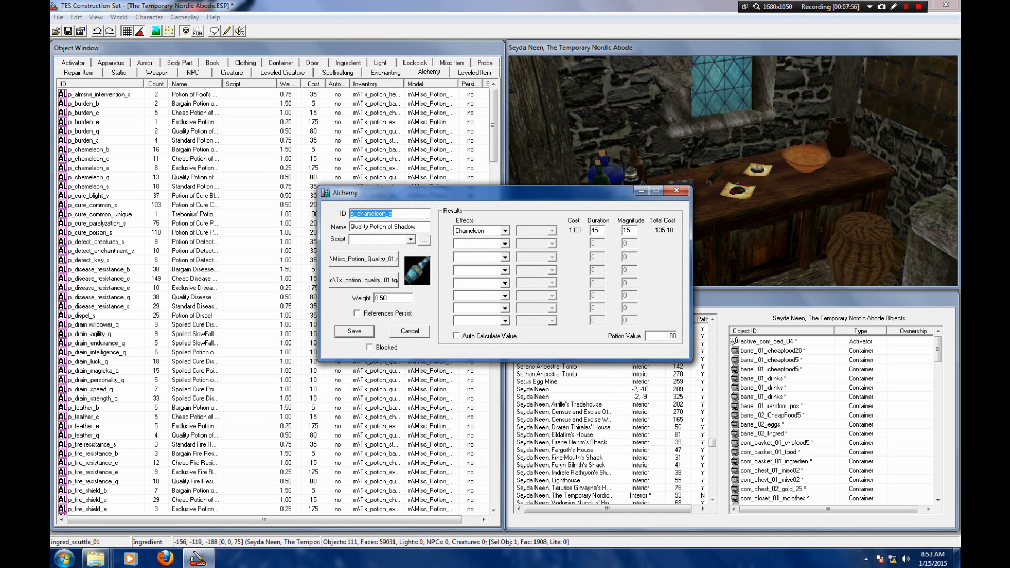
pyautogui.rightClick(93, 195)
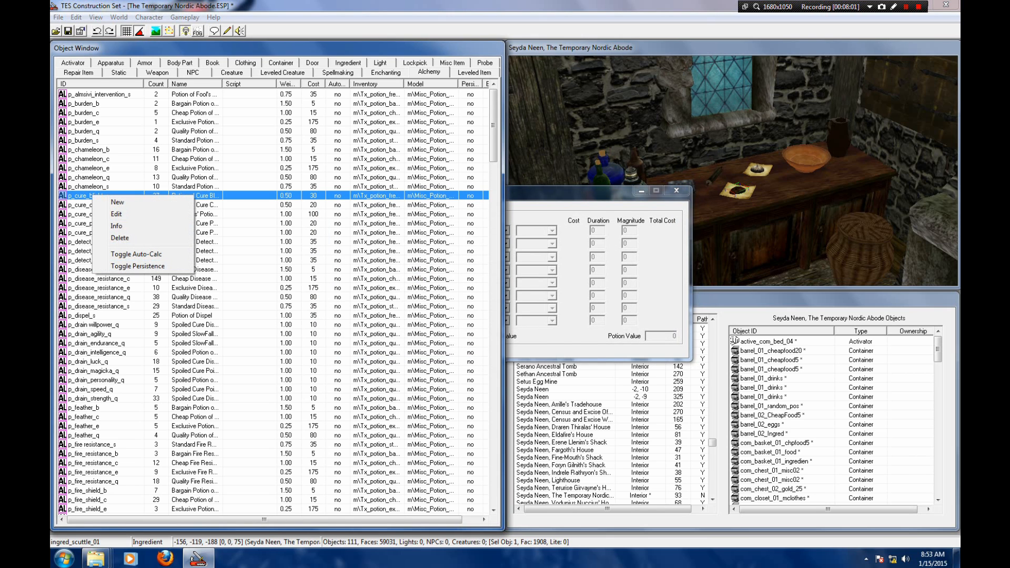
pyautogui.click(116, 214)
pyautogui.press('BackSpace')
pyautogui.write('_DEG')
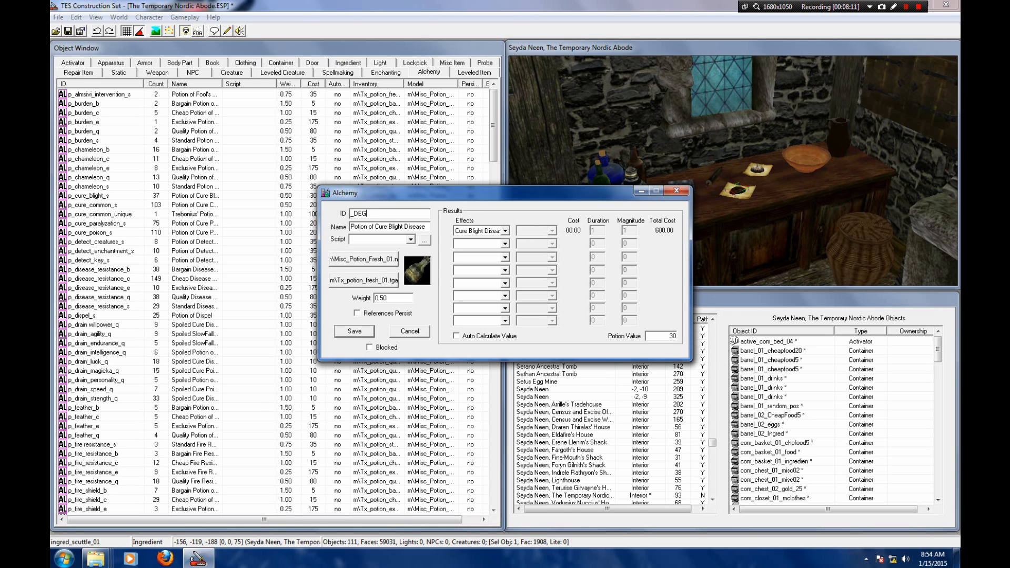
pyautogui.write('_LMM02_Potion')
pyautogui.press('Return')
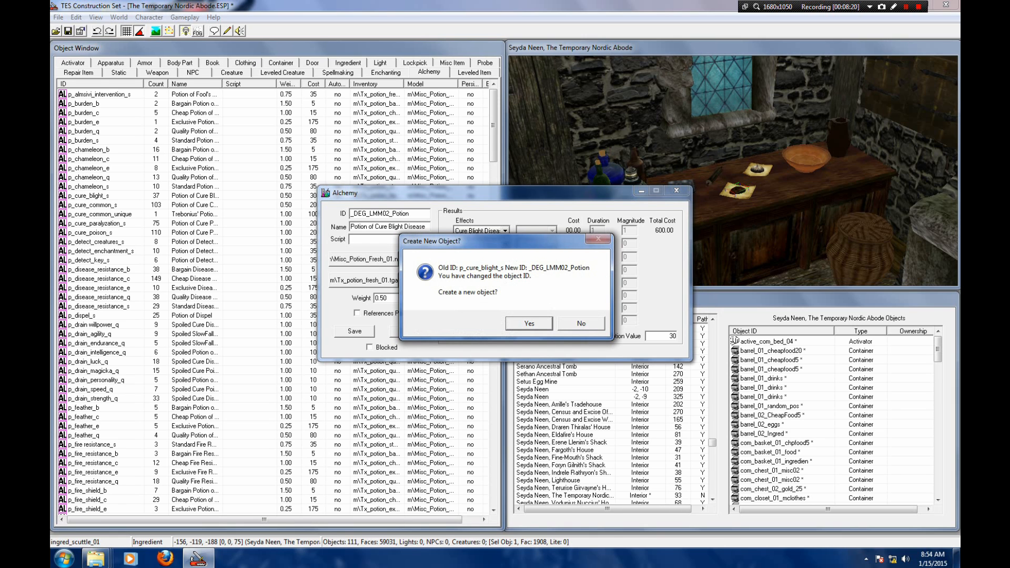
pyautogui.press('Return')
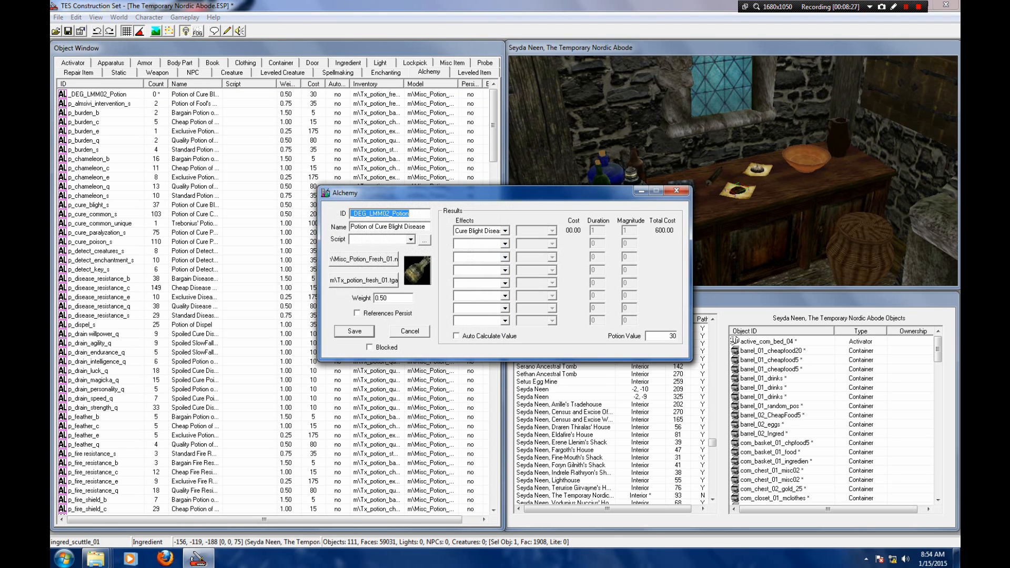
pyautogui.moveTo(571, 191); pyautogui.dragTo(628, 188)
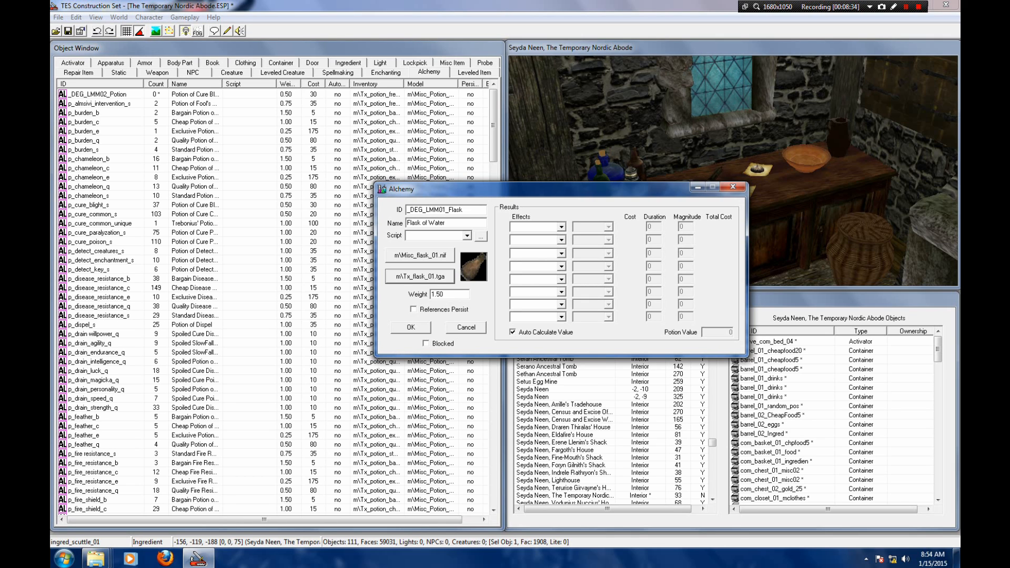
# Step: Switch to the Buildings folder in File Explorer and open the BSA unpacker-12189 (1) archive in WinRAR
pyautogui.moveTo(95, 559)
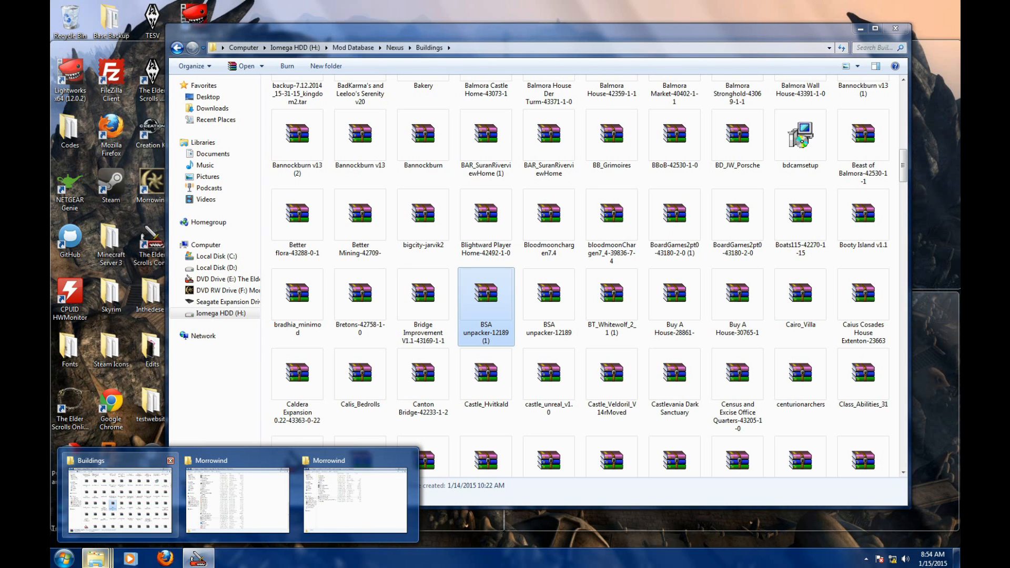
pyautogui.click(120, 500)
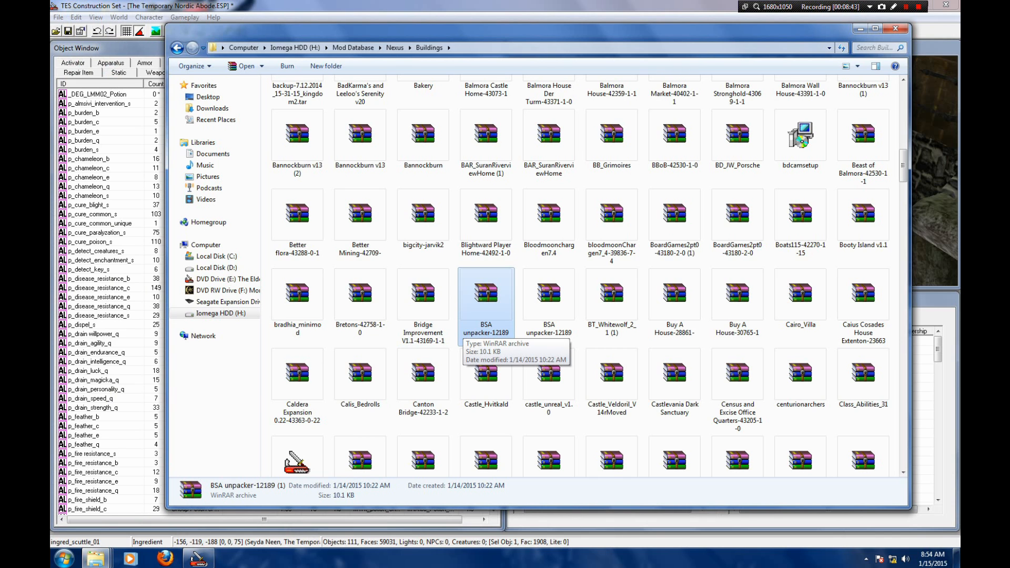
pyautogui.doubleClick(474, 315)
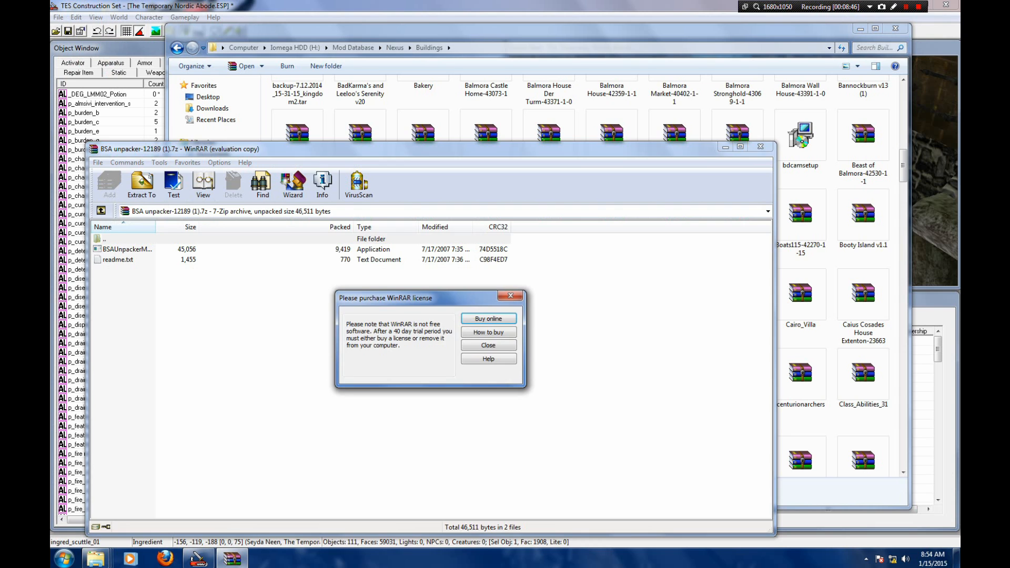
pyautogui.click(488, 346)
# Step: Extract the BSAUnpackerMW application from the archive into the Steam Morrowind folder
pyautogui.moveTo(95, 559)
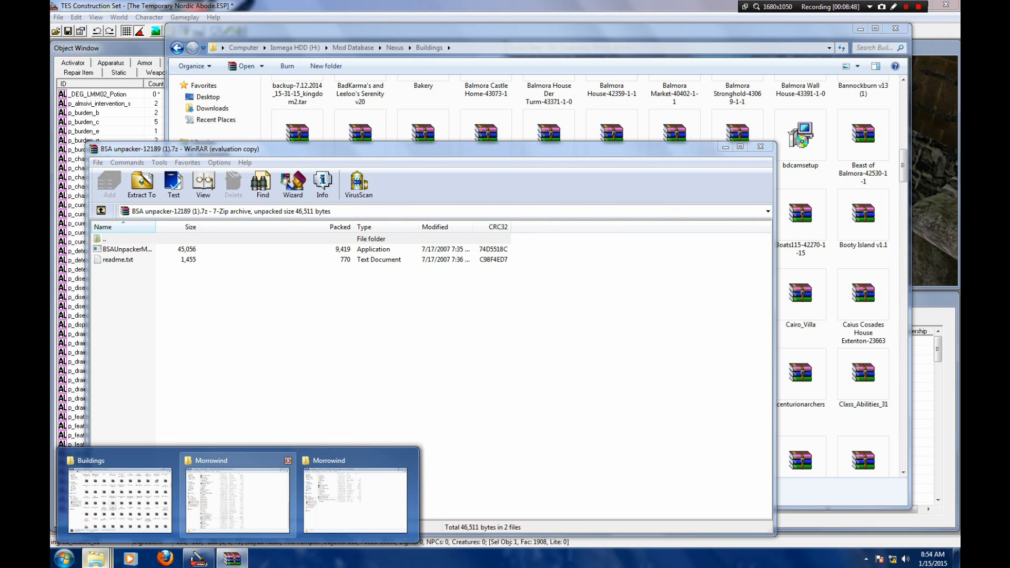
pyautogui.moveTo(237, 497)
pyautogui.click(355, 500)
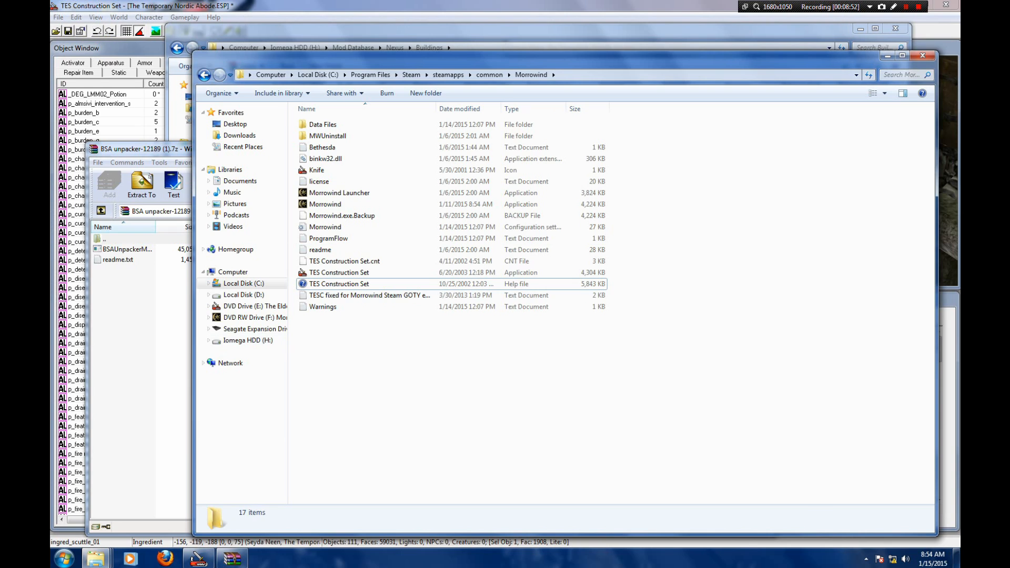
pyautogui.click(141, 305)
pyautogui.click(127, 249)
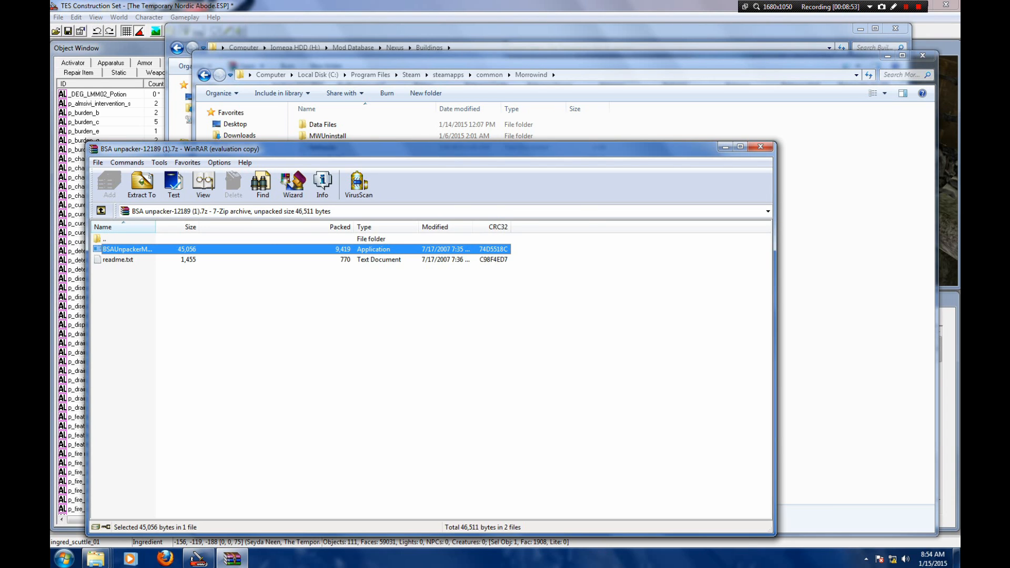
pyautogui.moveTo(127, 250); pyautogui.dragTo(842, 284)
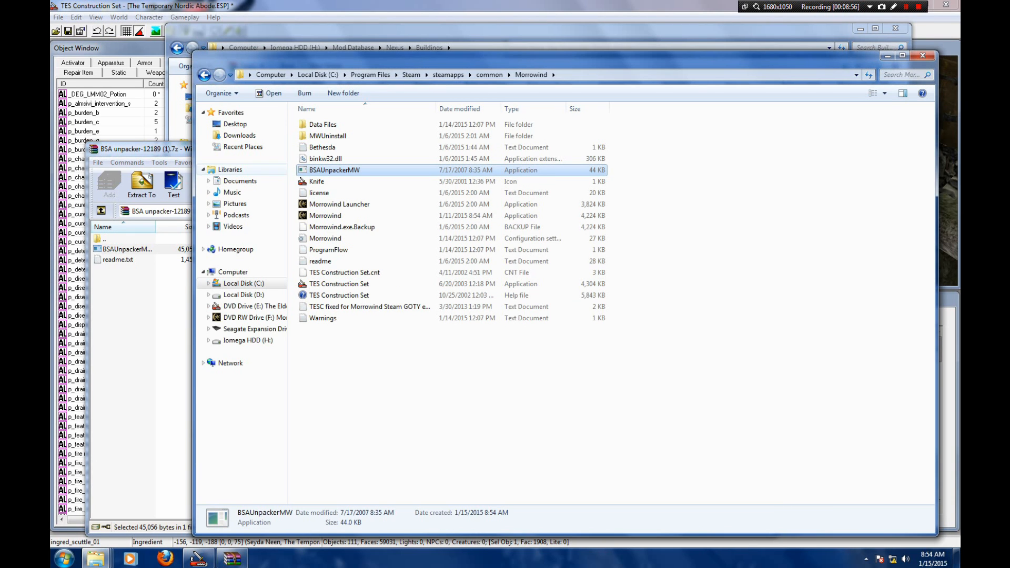
# Step: Read the unpacker's readme.txt and close both the readme and the archive
pyautogui.doubleClick(118, 260)
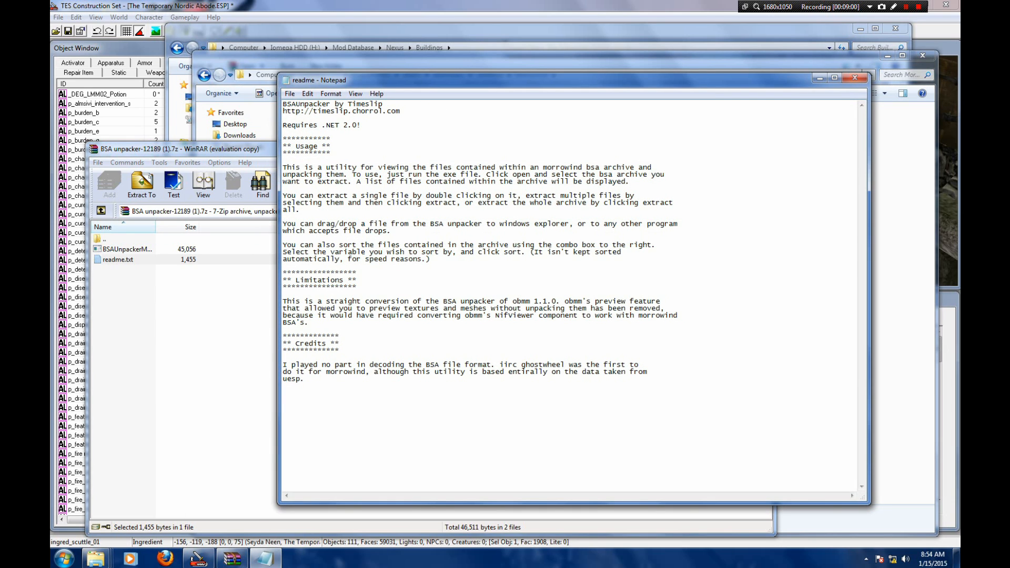
pyautogui.click(856, 78)
pyautogui.click(767, 147)
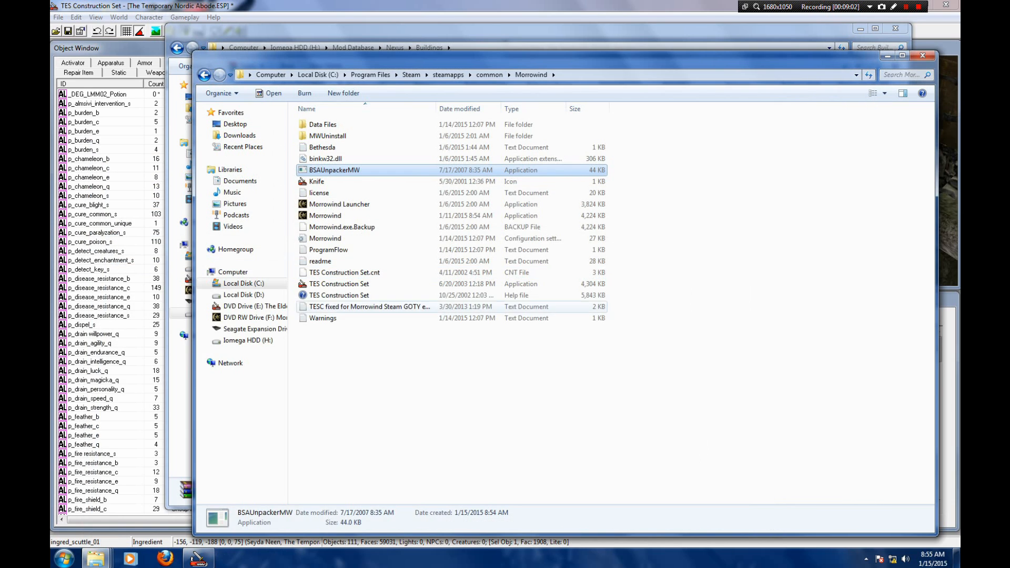
# Step: Check BSAUnpackerMW's sort options, close it, and move the application into Morrowind's Data Files folder
pyautogui.doubleClick(335, 170)
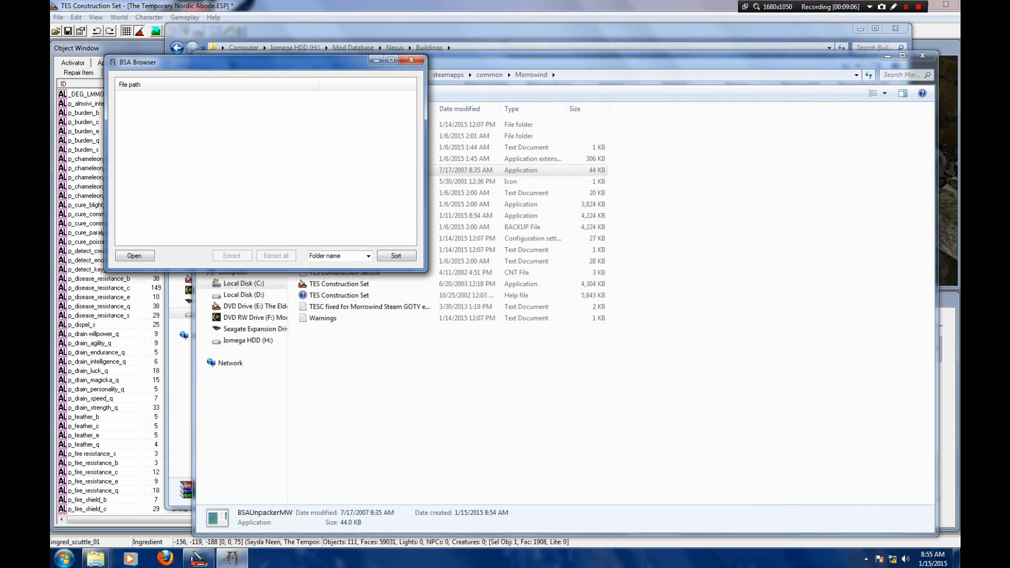
pyautogui.click(369, 256)
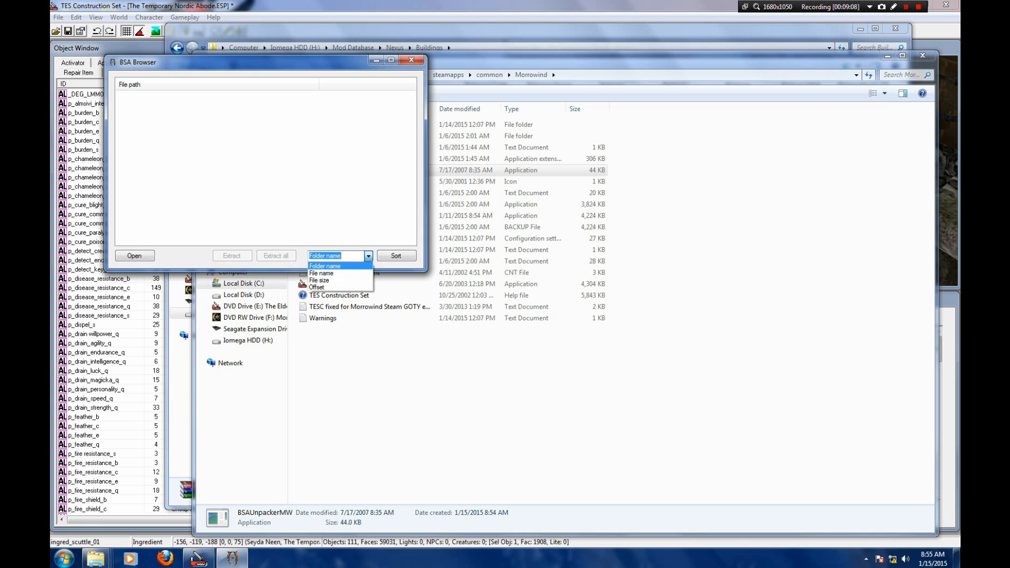
pyautogui.click(368, 256)
pyautogui.click(412, 59)
pyautogui.moveTo(334, 170); pyautogui.dragTo(323, 124)
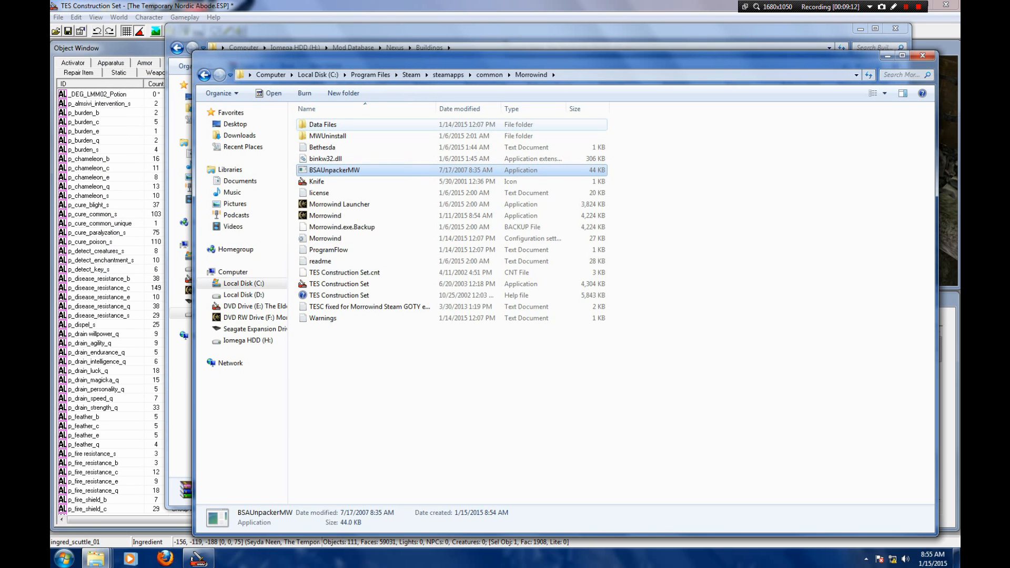
# Step: Run BSAUnpackerMW from the Data Files folder and load the Morrowind.bsa archive in it
pyautogui.doubleClick(322, 125)
pyautogui.doubleClick(335, 250)
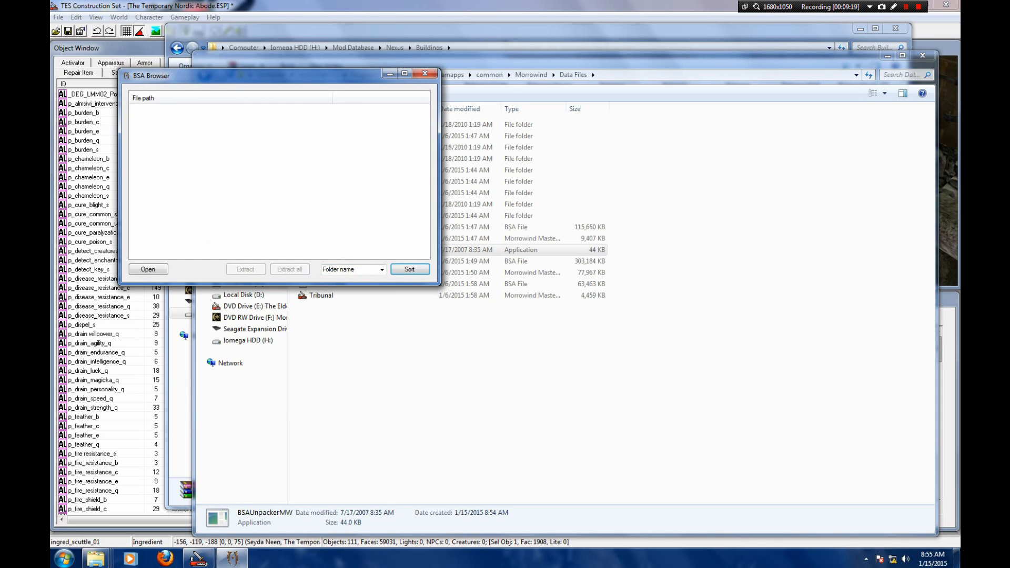
pyautogui.click(148, 269)
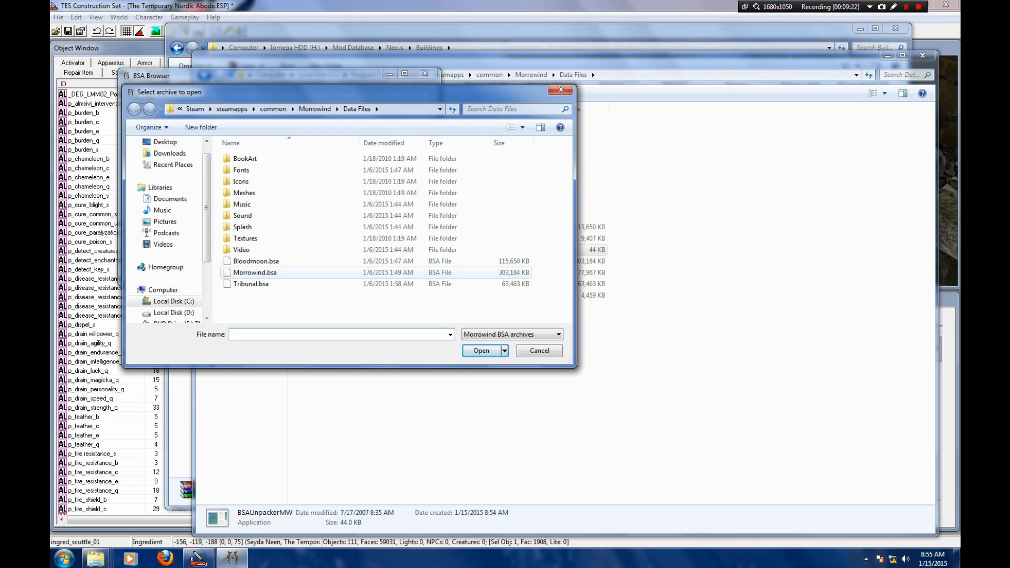
pyautogui.click(273, 262)
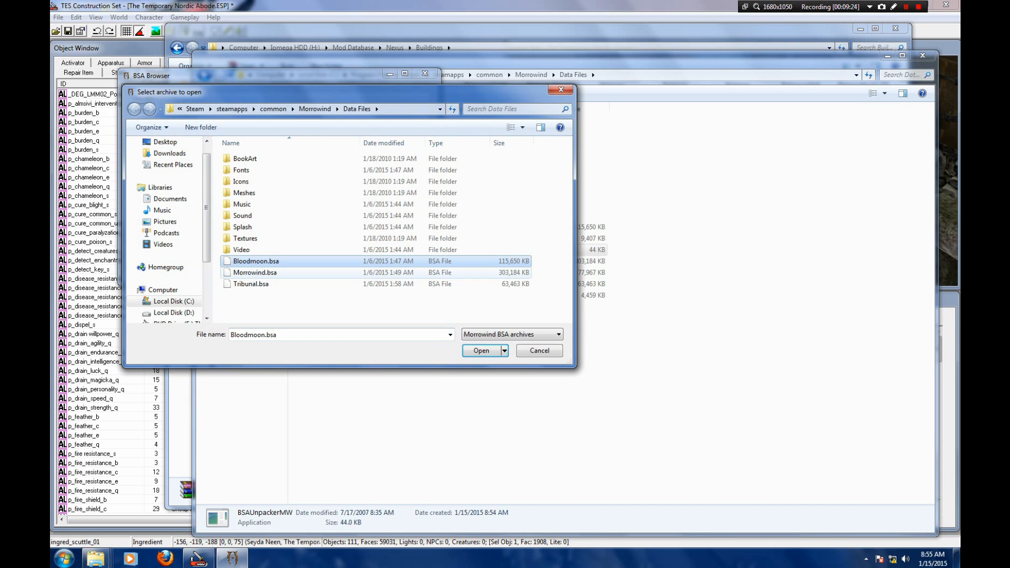
pyautogui.click(273, 273)
pyautogui.click(272, 284)
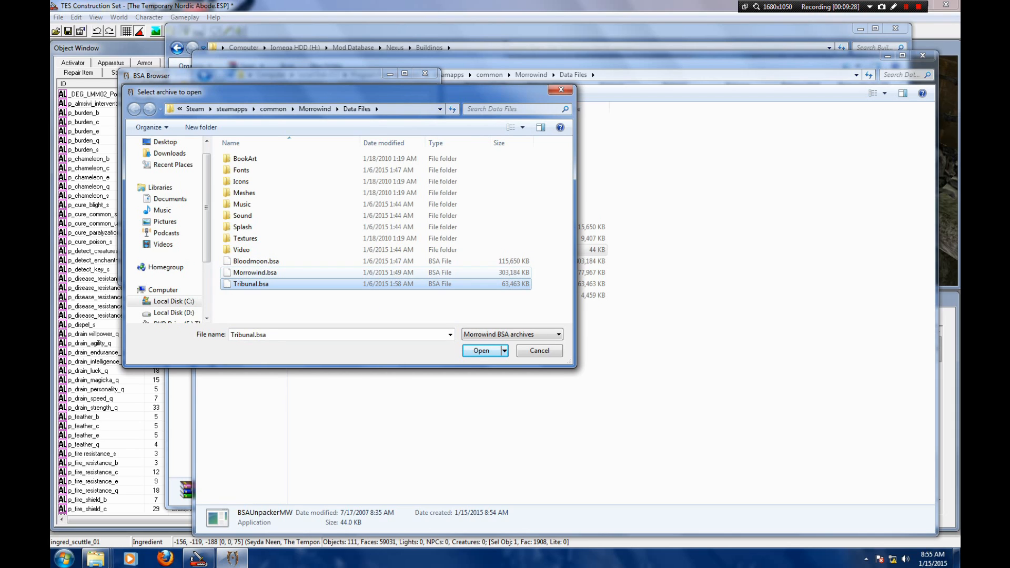
pyautogui.click(266, 273)
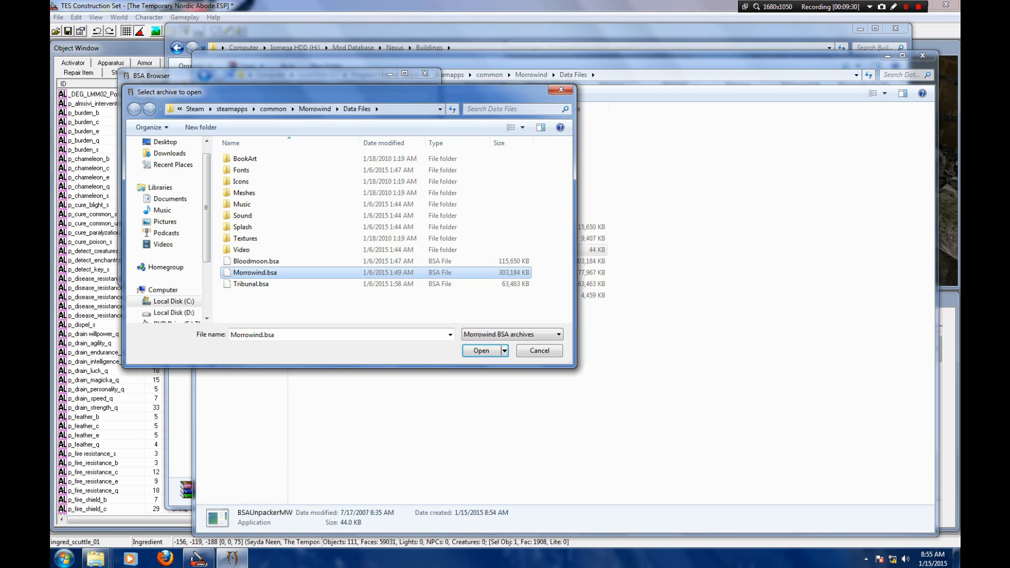
pyautogui.doubleClick(261, 273)
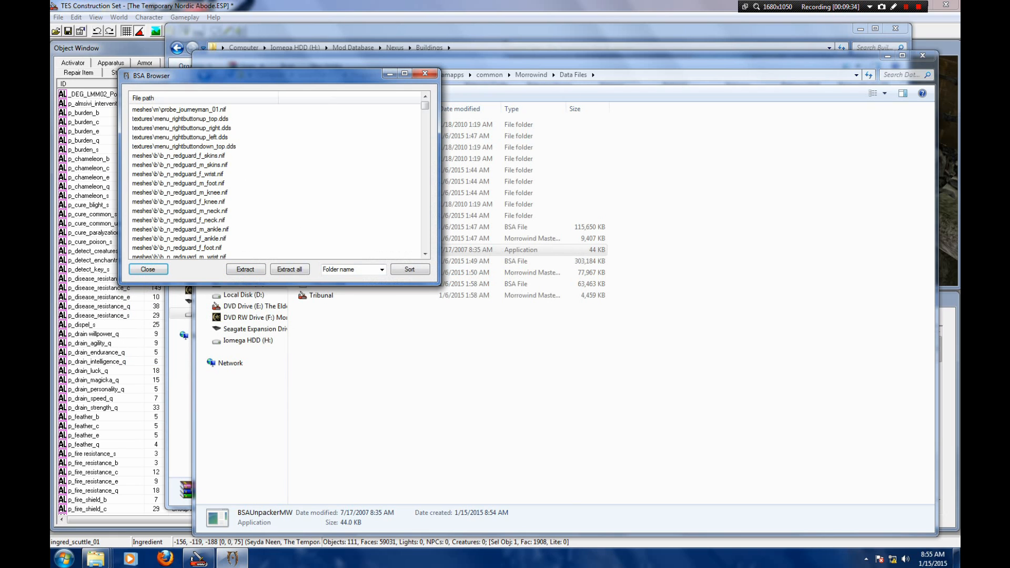
# Step: Examine the file paths inside Morrowind.bsa, close the unpacker, and return to the Flask of Water in TES Construction Set
pyautogui.scroll(-10, 276, 179)
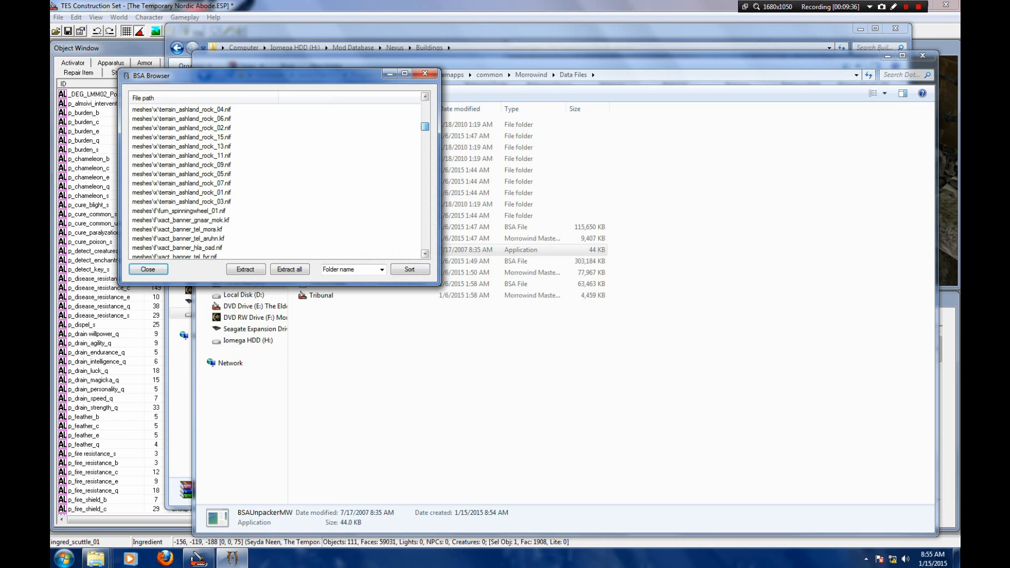
pyautogui.scroll(-10, 277, 179)
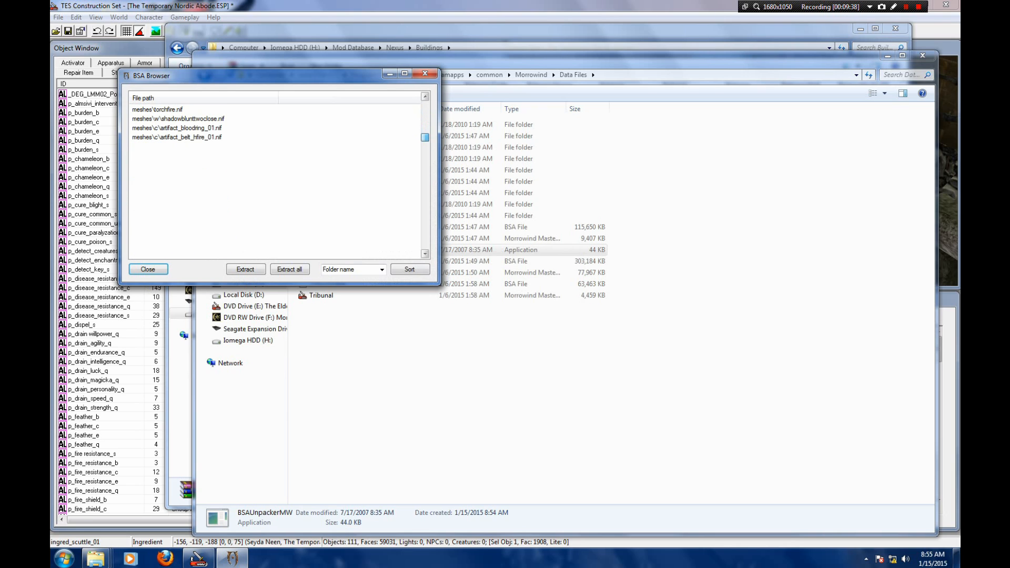
pyautogui.scroll(-5, 276, 179)
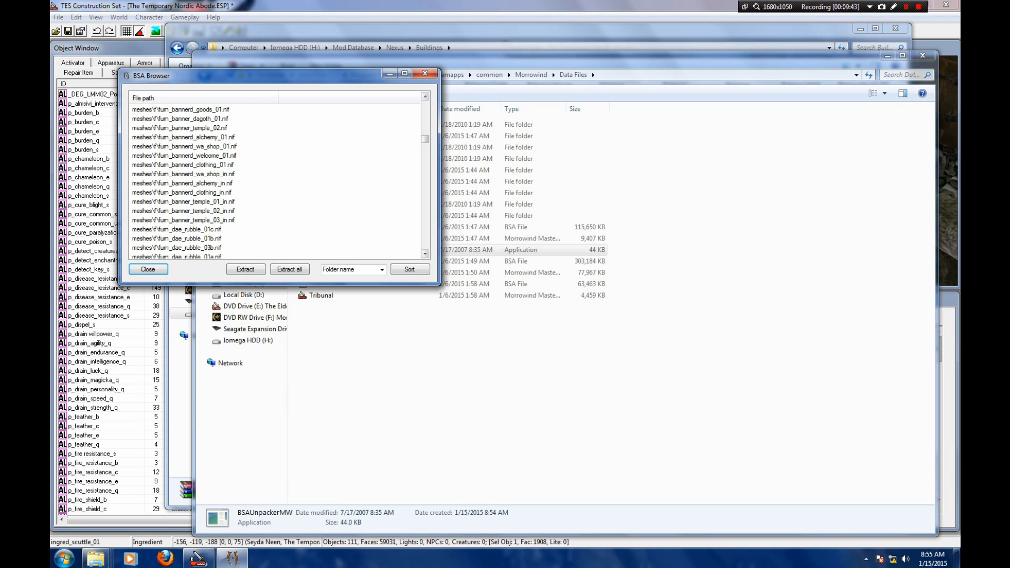
pyautogui.click(498, 358)
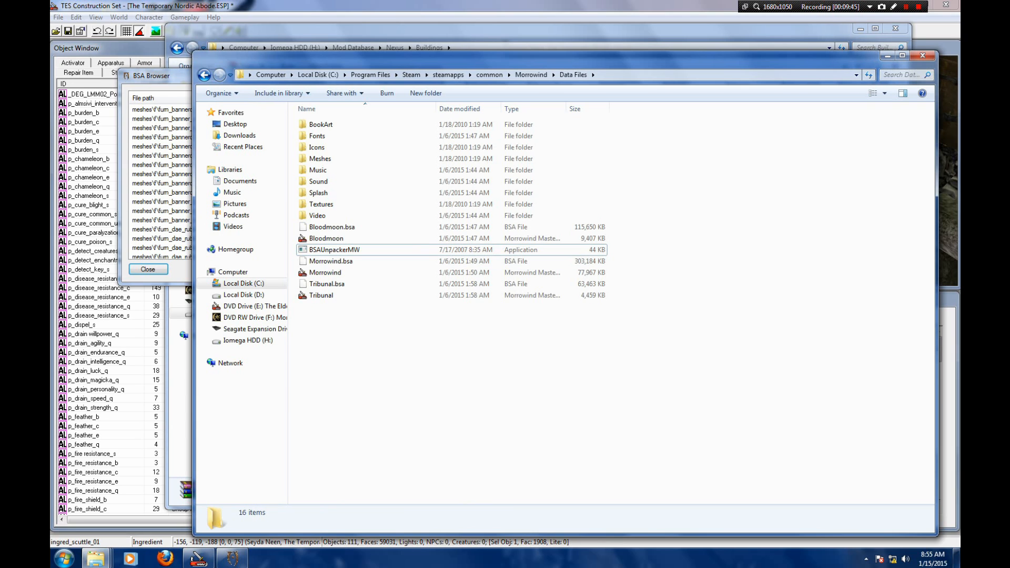
pyautogui.click(162, 202)
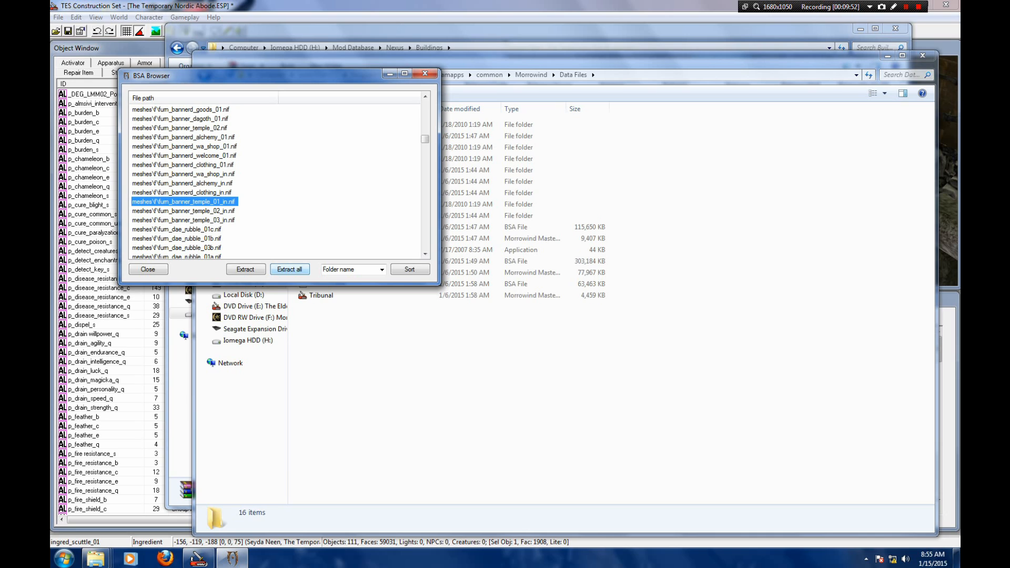
pyautogui.click(148, 269)
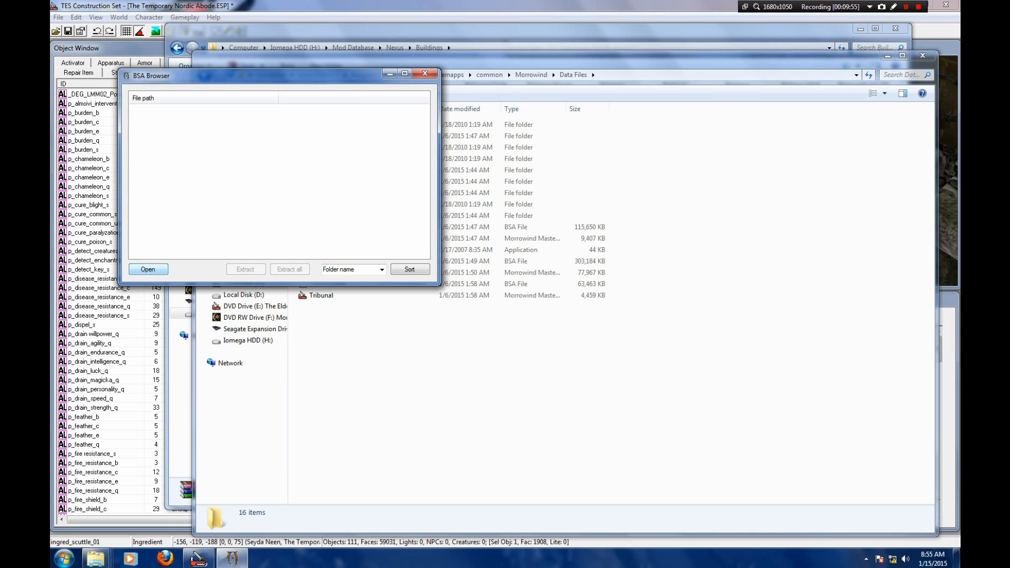
pyautogui.click(425, 73)
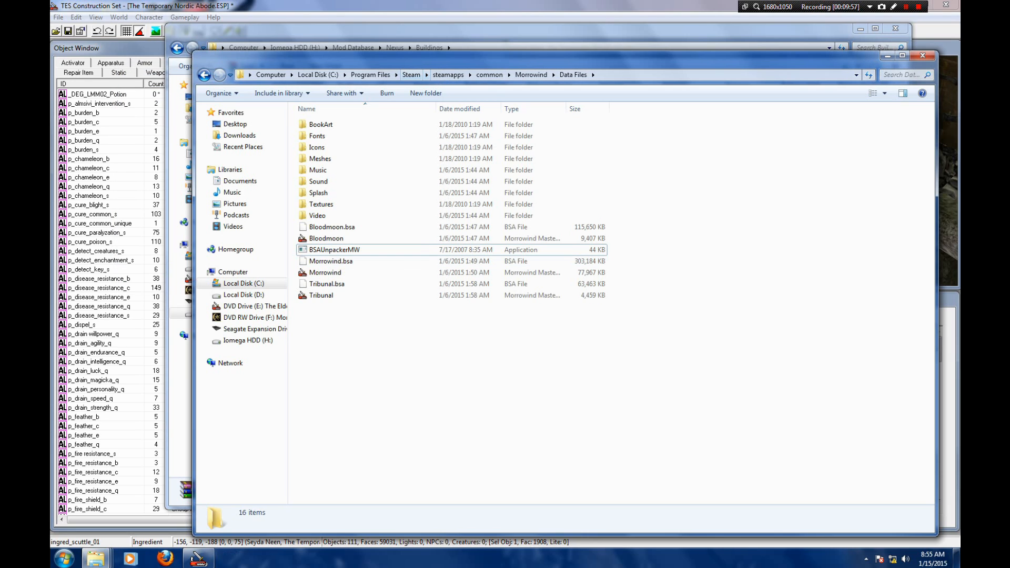
pyautogui.click(922, 55)
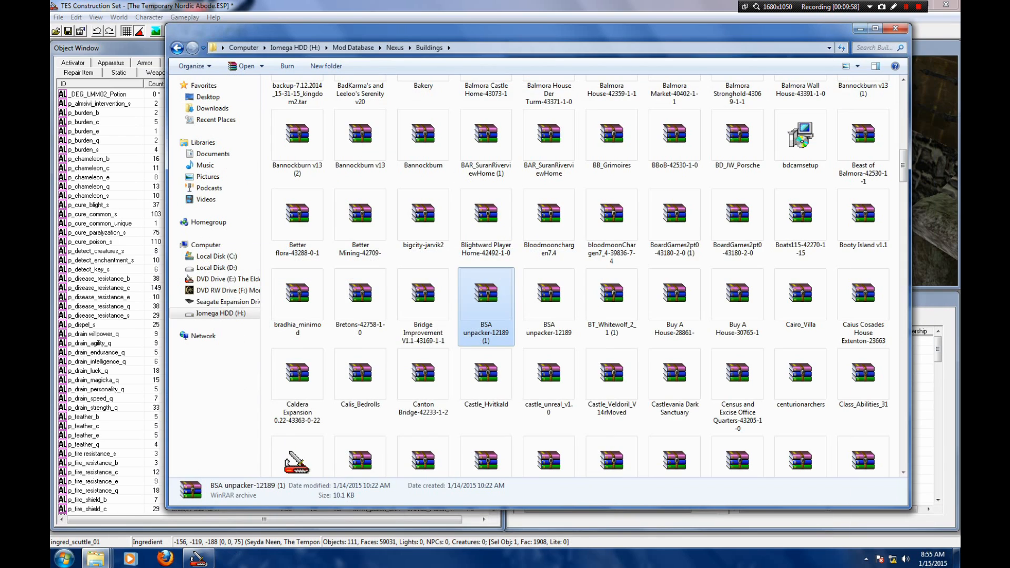
pyautogui.click(861, 28)
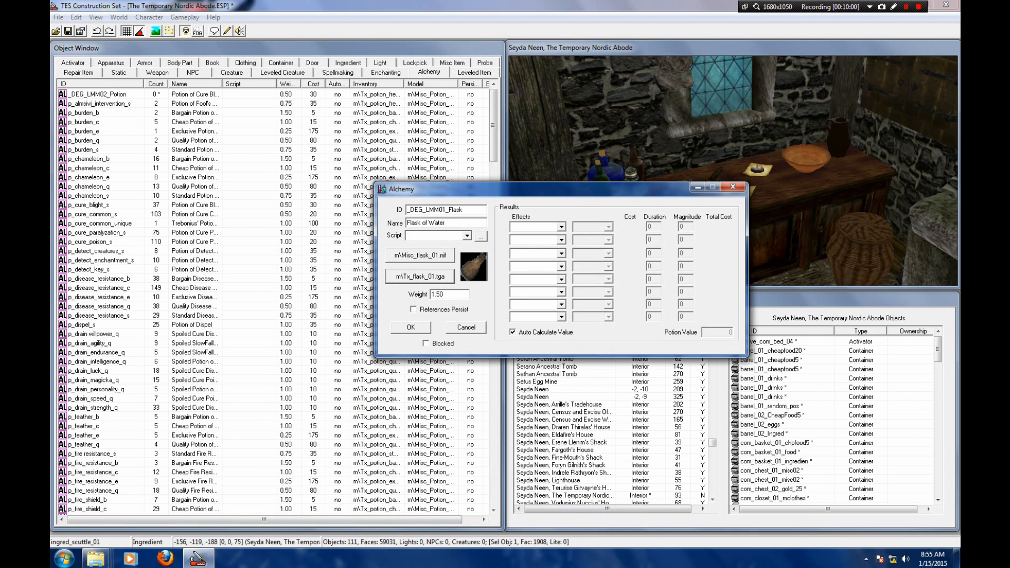
# Step: Add Restore Fatigue and Restore Health as the first two effects of the Flask of Water
pyautogui.click(561, 227)
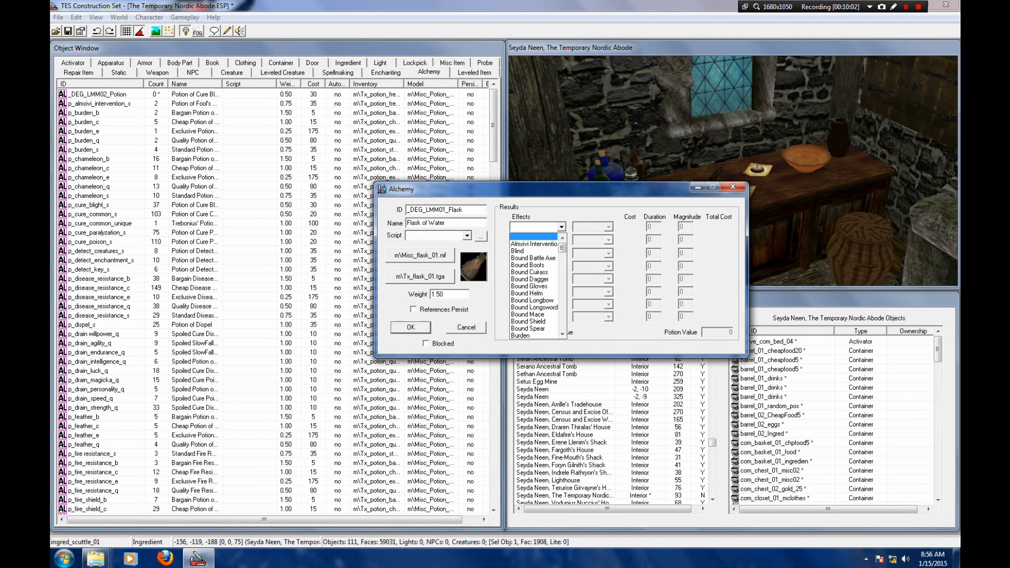
pyautogui.scroll(-10, 535, 285)
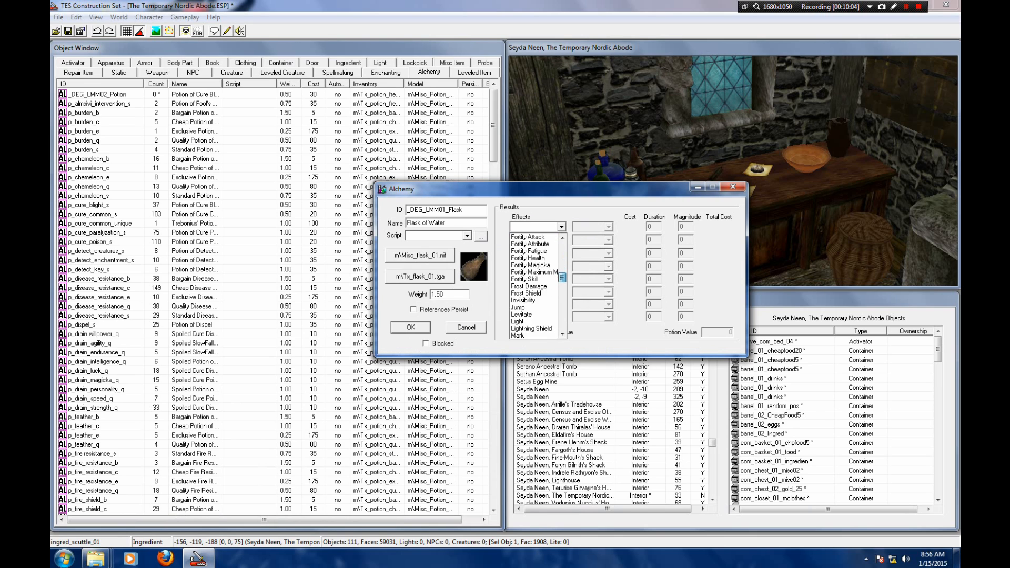
pyautogui.scroll(-9, 536, 284)
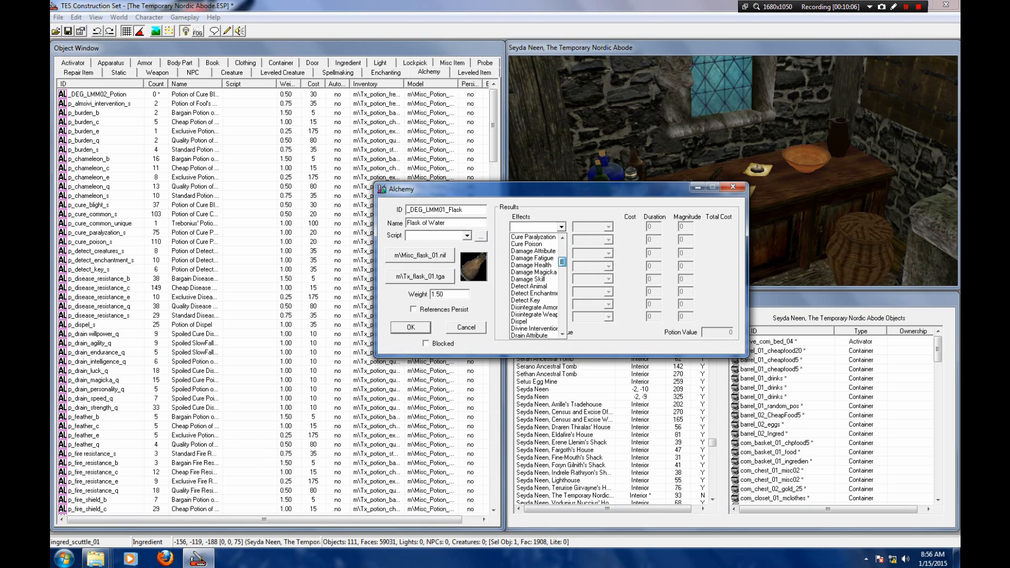
pyautogui.scroll(-6, 535, 284)
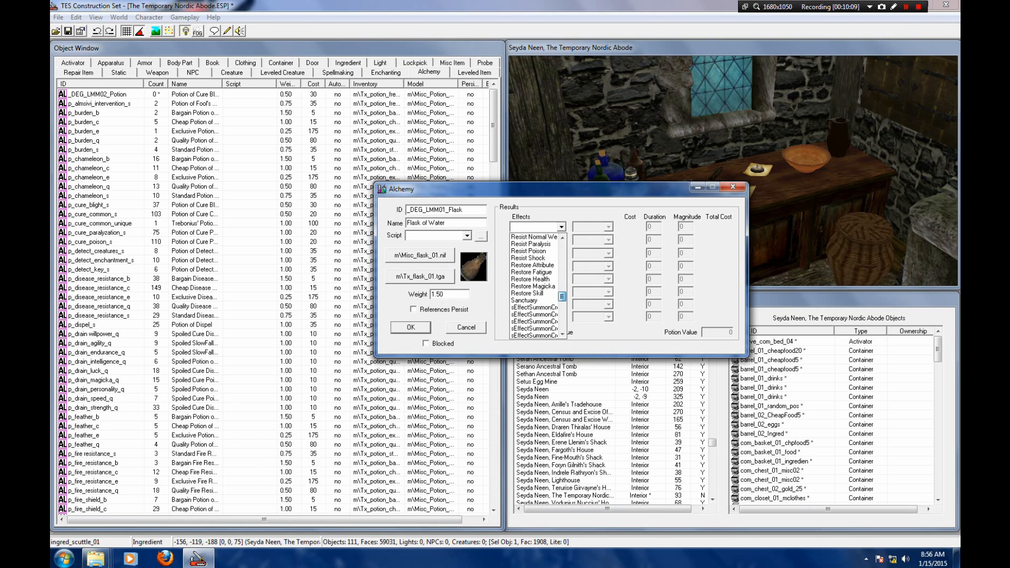
pyautogui.click(531, 272)
pyautogui.click(562, 240)
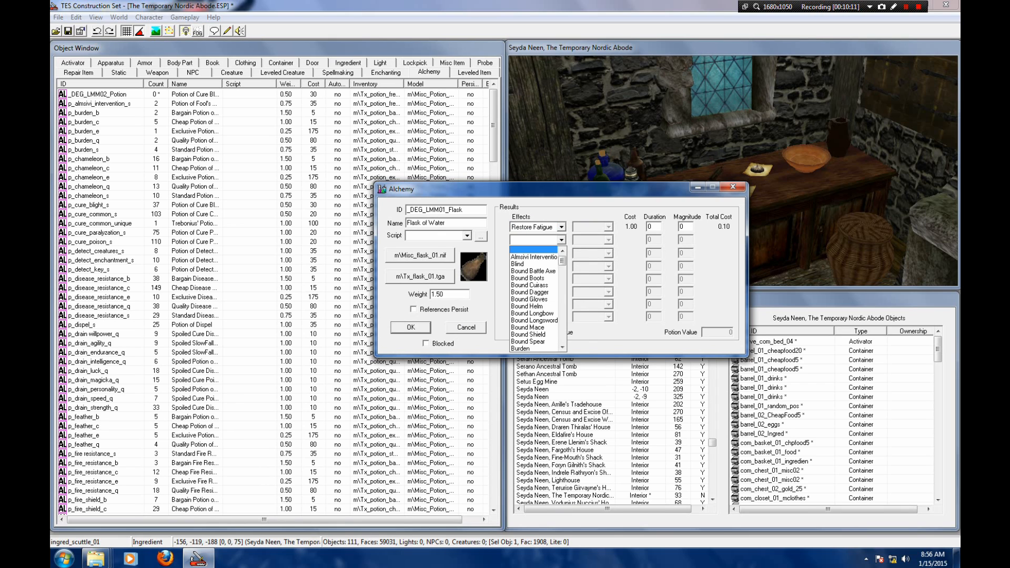
pyautogui.moveTo(562, 261); pyautogui.dragTo(562, 310)
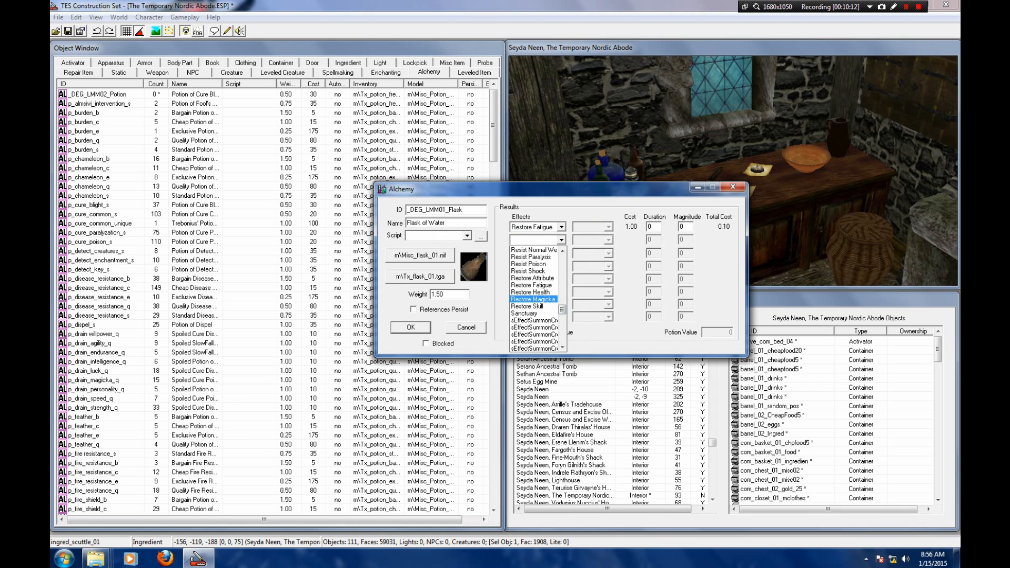
pyautogui.click(533, 299)
# Step: Set the two effects' durations to 15 and their magnitudes, give the flask a fixed potion value of 15, and save it
pyautogui.click(653, 227)
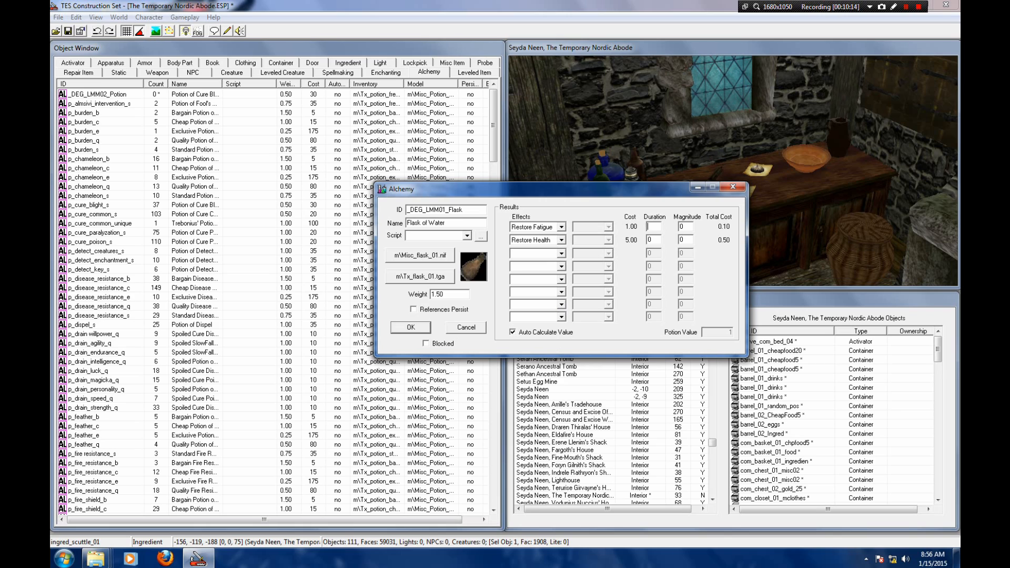
pyautogui.write('1515')
pyautogui.press('BackSpace')
pyautogui.write('2')
pyautogui.click(686, 240)
pyautogui.press('BackSpace')
pyautogui.click(513, 332)
pyautogui.press('BackSpace')
pyautogui.write('15')
pyautogui.press('Return')
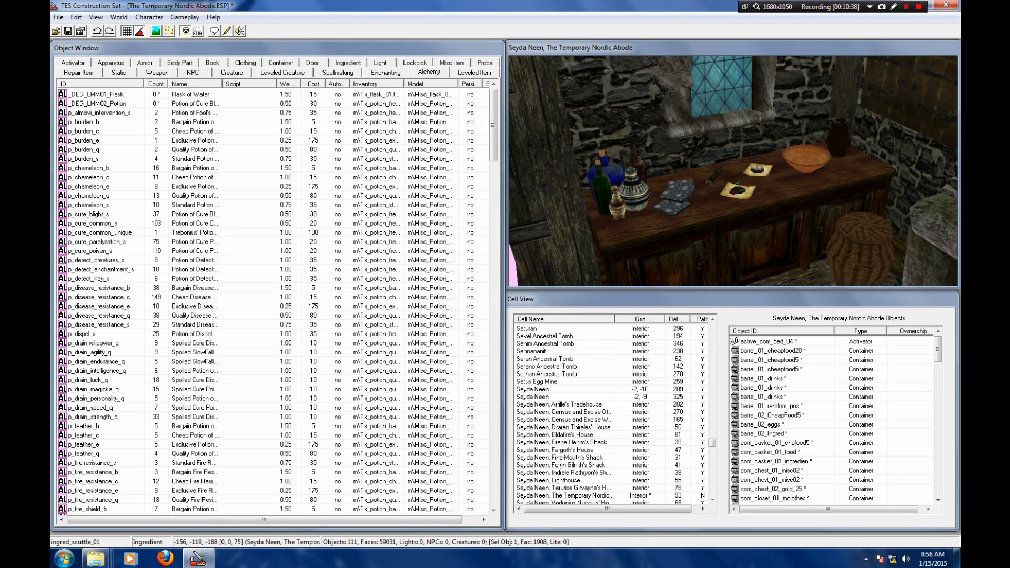
# Step: Place the Flask of Water in the abode, move it over the wooden desk, and drop it onto the surface
pyautogui.click(96, 94)
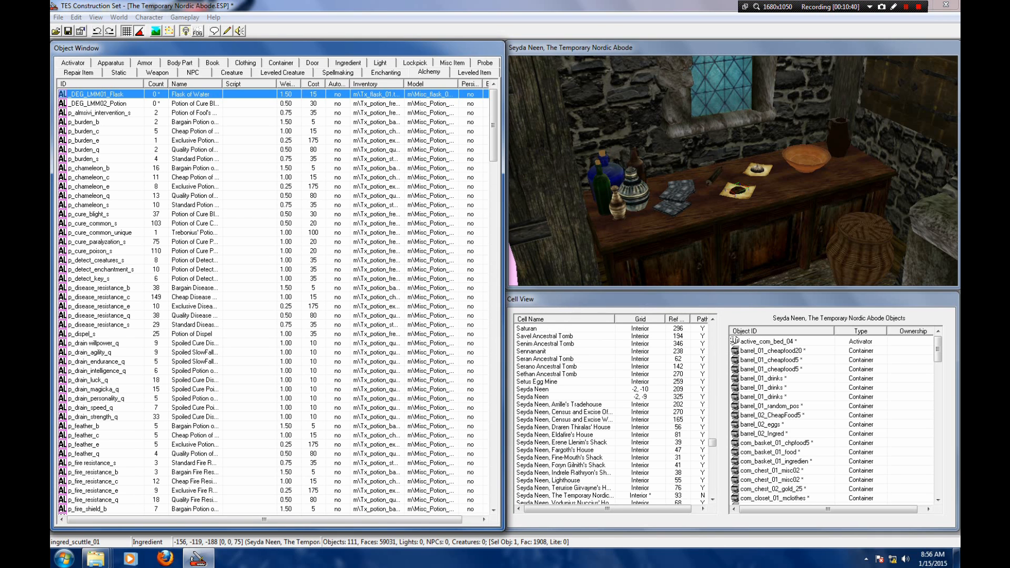
pyautogui.moveTo(96, 94); pyautogui.dragTo(686, 126)
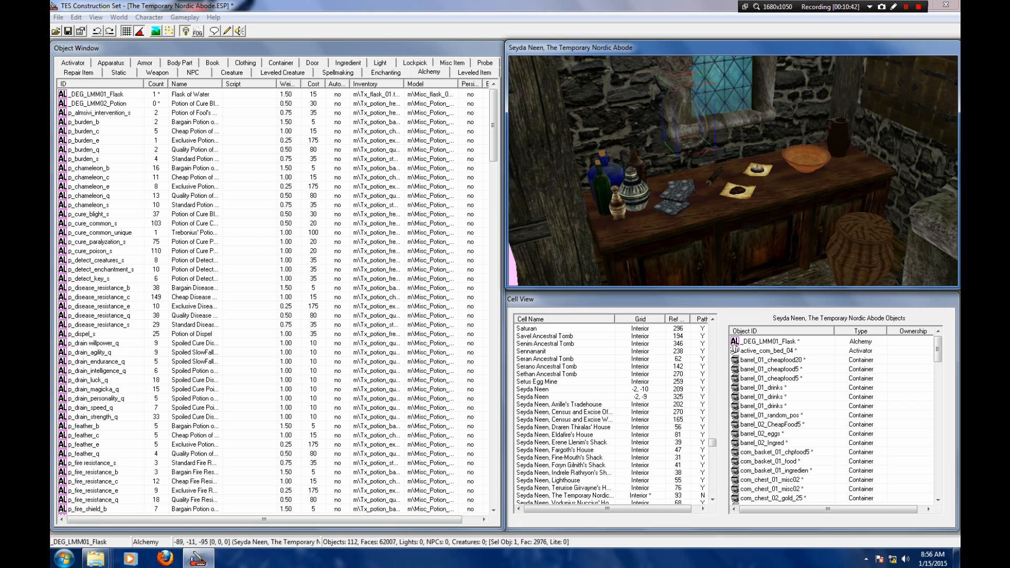
pyautogui.scroll(-3, 687, 126)
pyautogui.press('shift')
pyautogui.scroll(4, 785, 180)
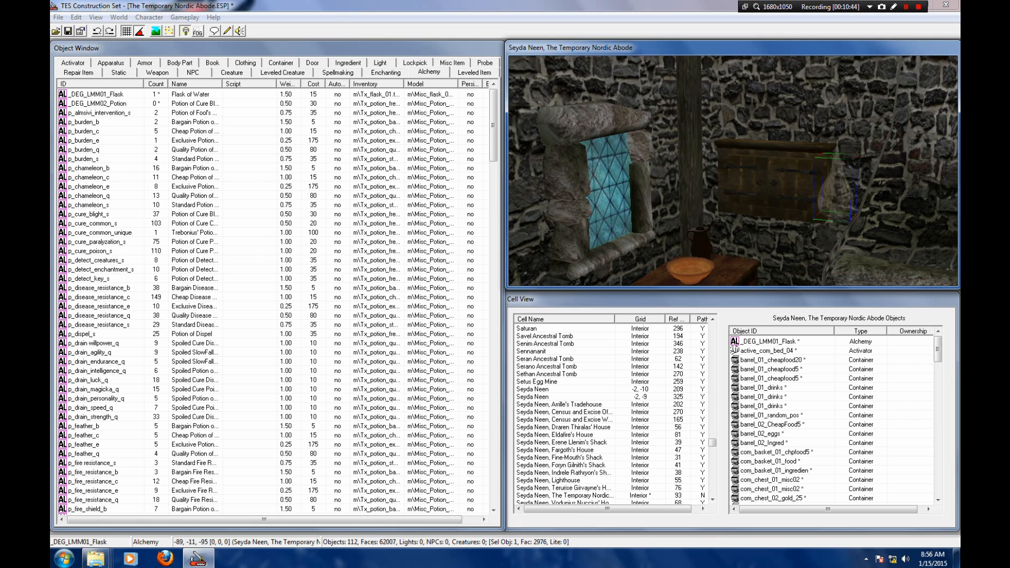
pyautogui.press('shift')
pyautogui.moveTo(830, 185); pyautogui.dragTo(625, 149)
pyautogui.press('shift')
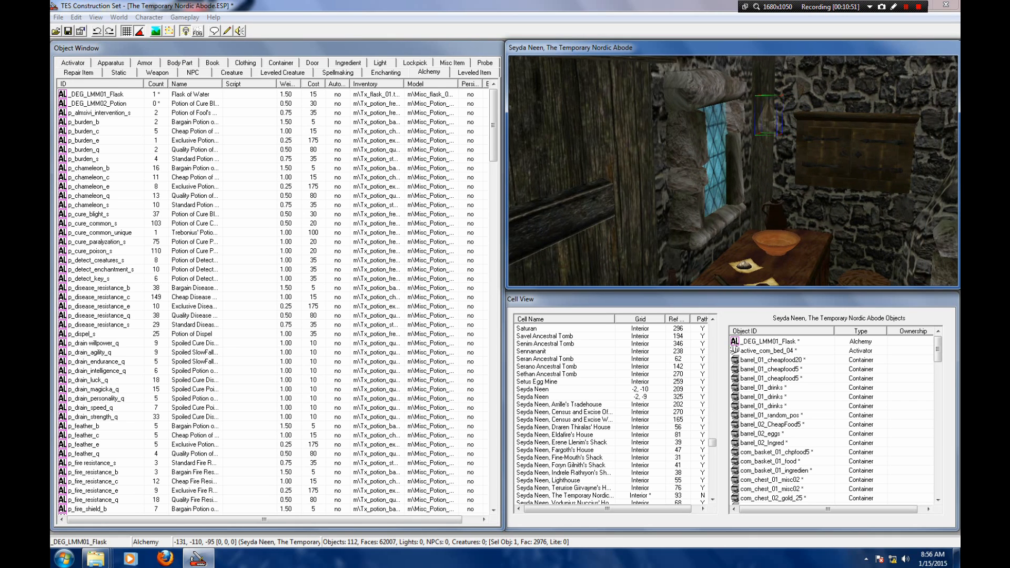
pyautogui.moveTo(768, 115); pyautogui.dragTo(752, 115)
pyautogui.press('f')
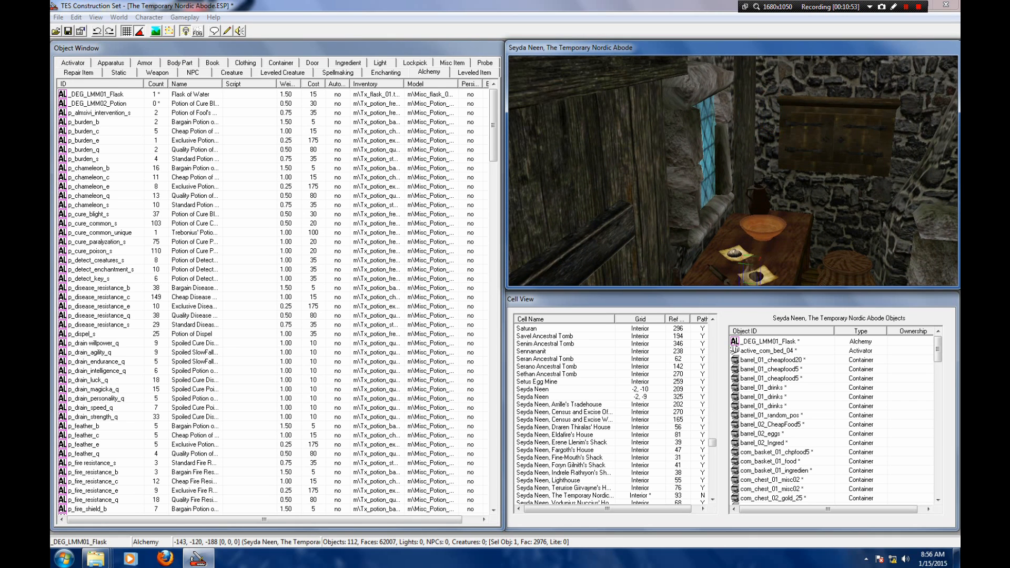
# Step: Position the flask at the back of the desk between the folded cloths and the knife
pyautogui.press('shift')
pyautogui.scroll(5, 748, 173)
pyautogui.press('shift')
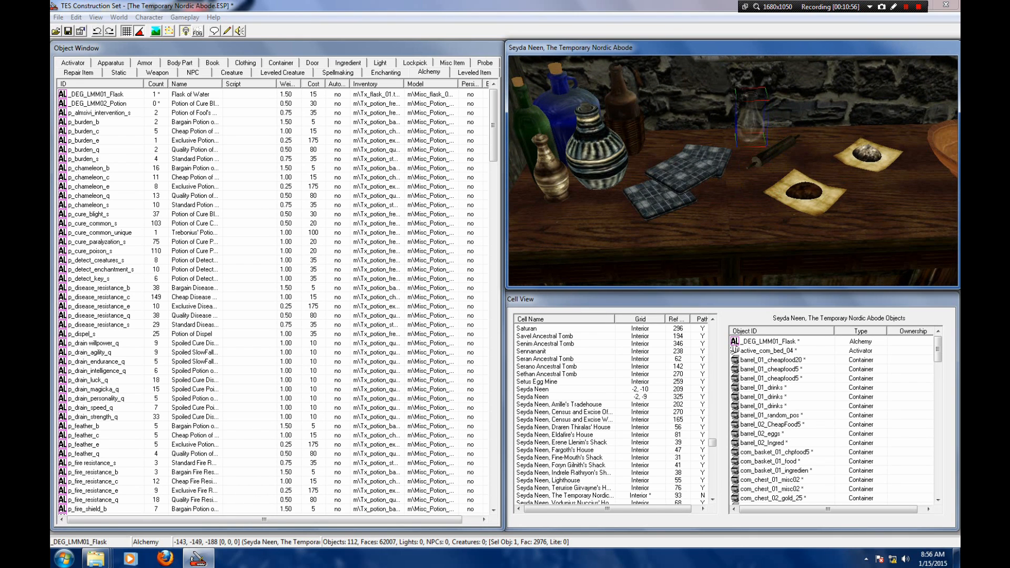
pyautogui.press('shift')
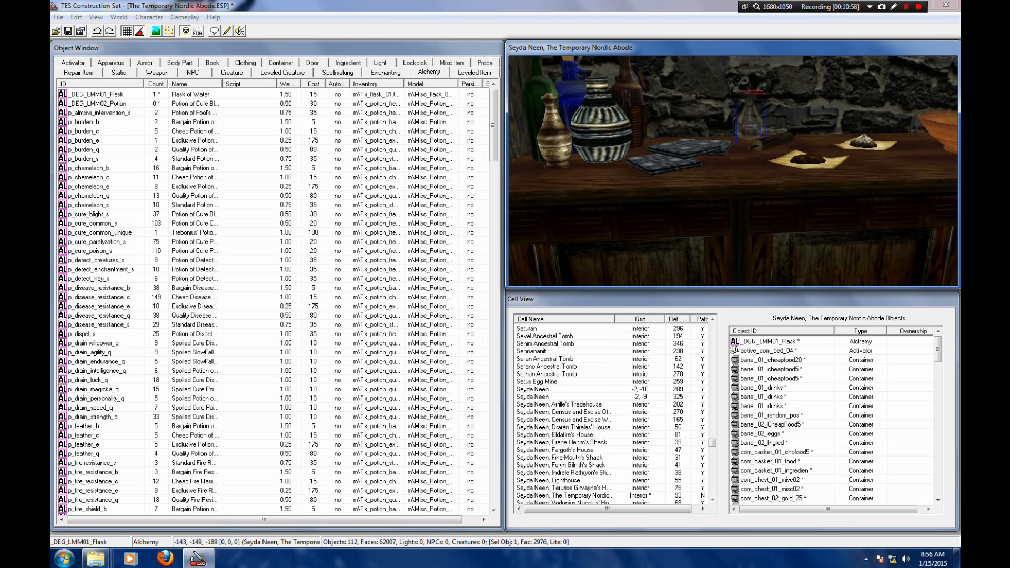
pyautogui.press('shift')
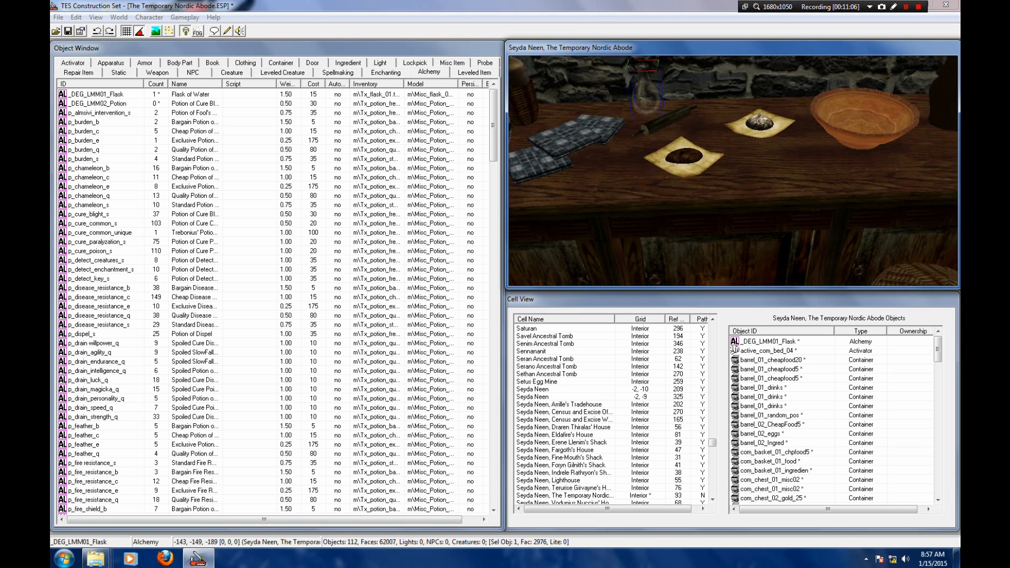
pyautogui.press('shift')
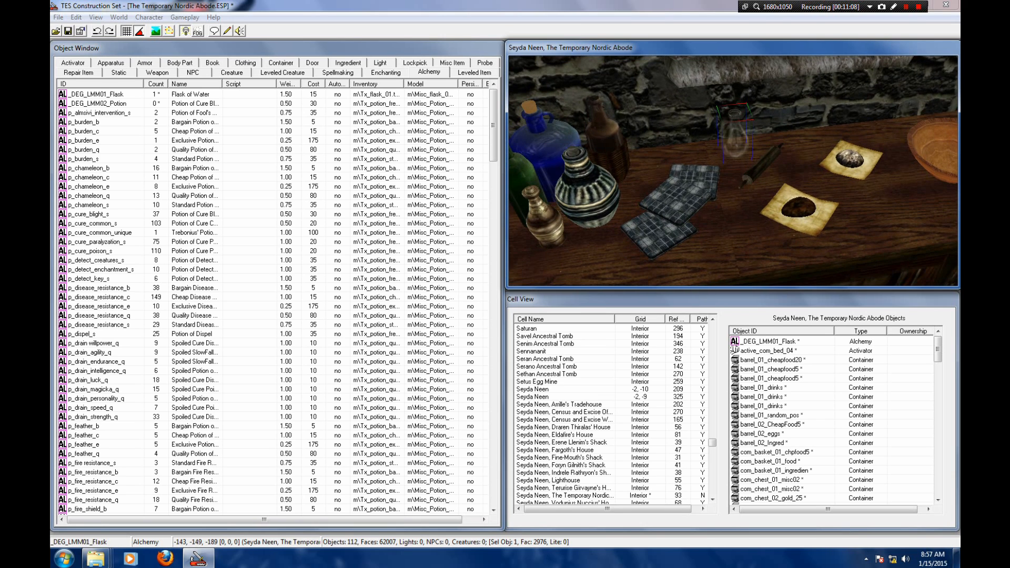
pyautogui.moveTo(736, 138); pyautogui.dragTo(733, 138)
pyautogui.press('shift')
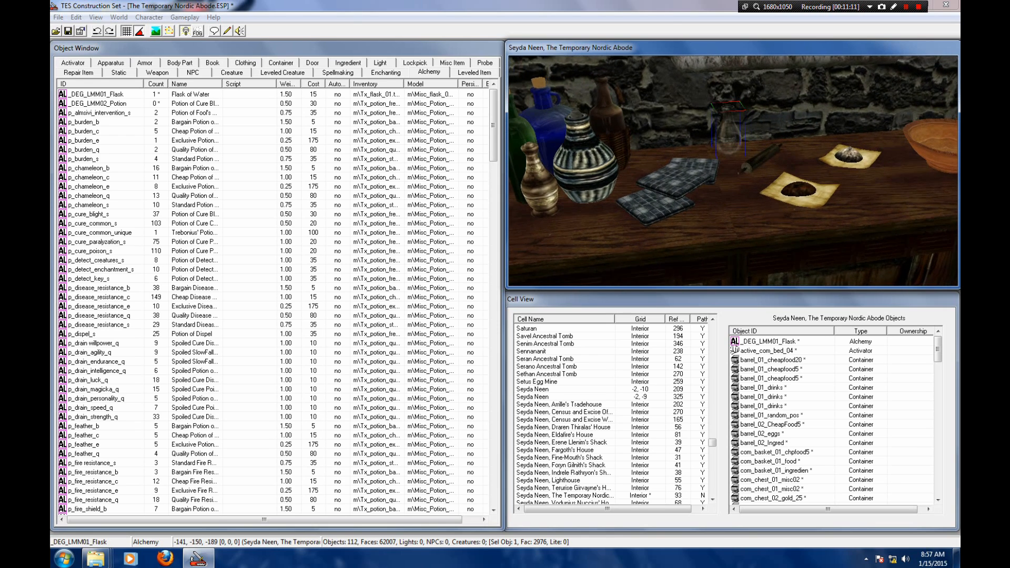
# Step: Examine the placed flask among the other items on the desk from several distances and angles
pyautogui.press('shift')
pyautogui.press('space')
pyautogui.scroll(-5, 733, 171)
pyautogui.press('shift')
pyautogui.press('shift')
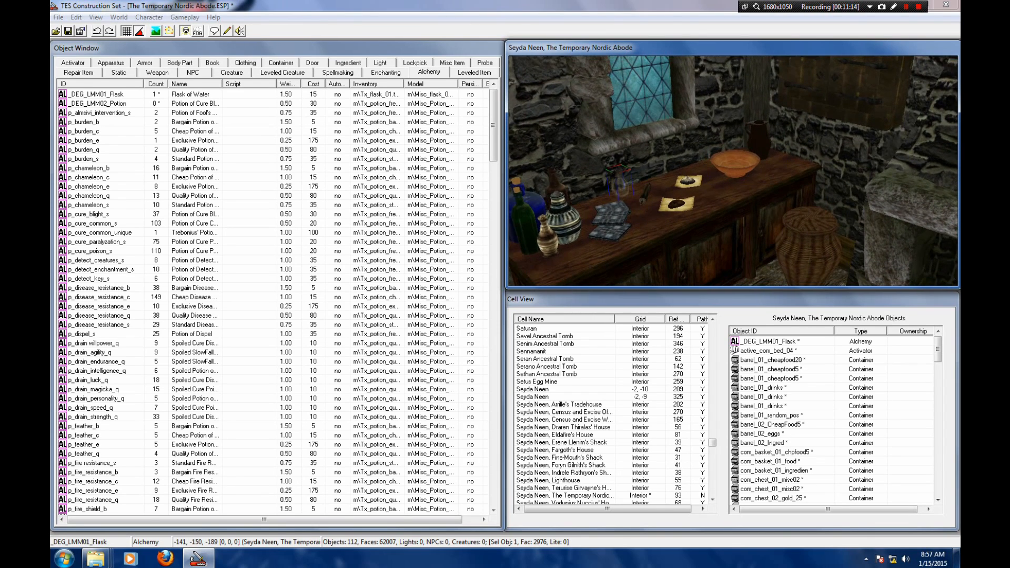
pyautogui.press('space')
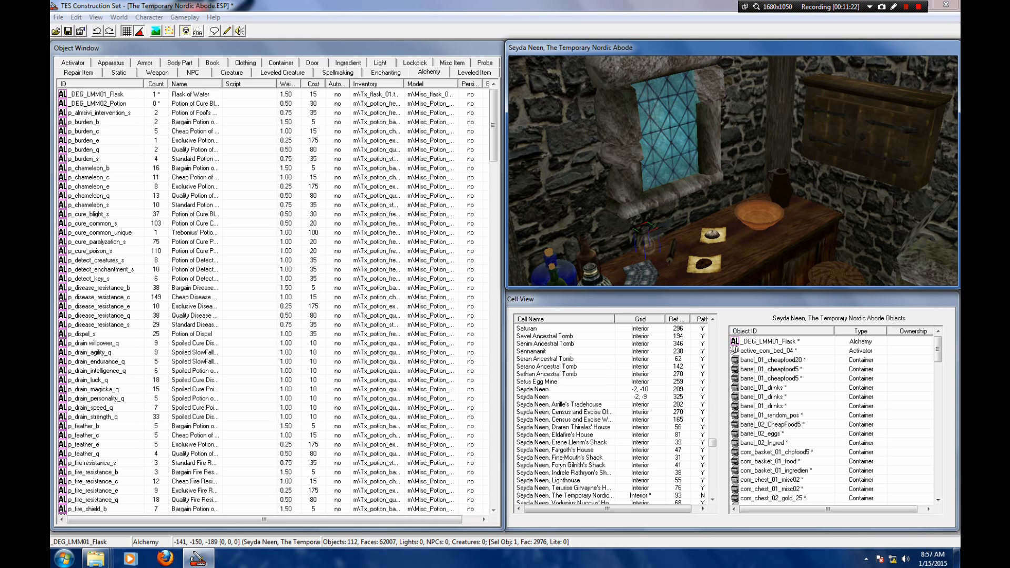
pyautogui.moveTo(734, 171); pyautogui.dragTo(742, 124, button='middle')
pyautogui.keyDown('shift'); pyautogui.moveTo(734, 171); pyautogui.dragTo(764, 164, button='middle'); pyautogui.keyUp('shift')
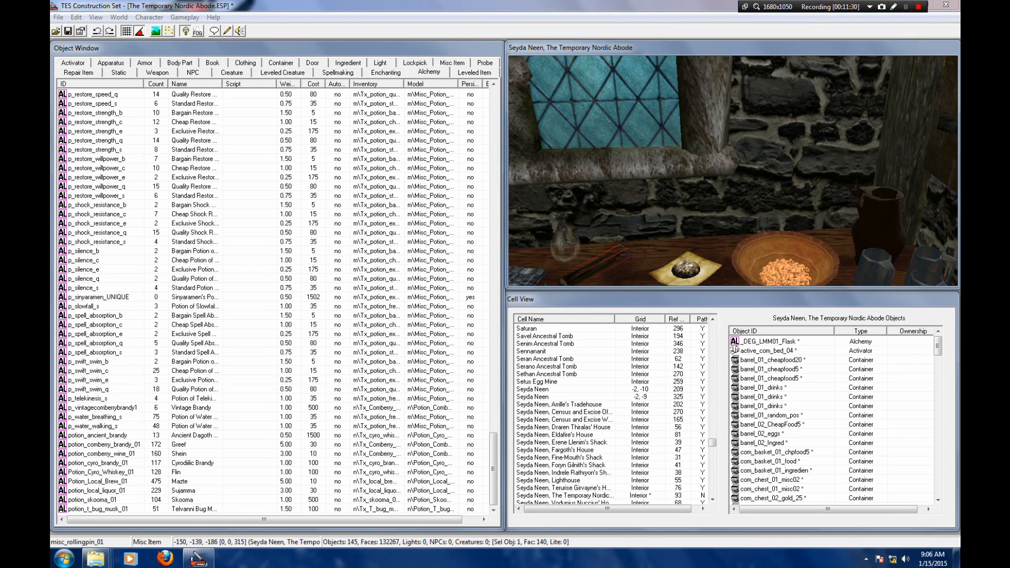
# Step: Examine the furnished abode, including the desk, the round dining table's place settings, and the surrounding walls and furniture
pyautogui.moveTo(733, 210); pyautogui.dragTo(682, 203, button='middle')
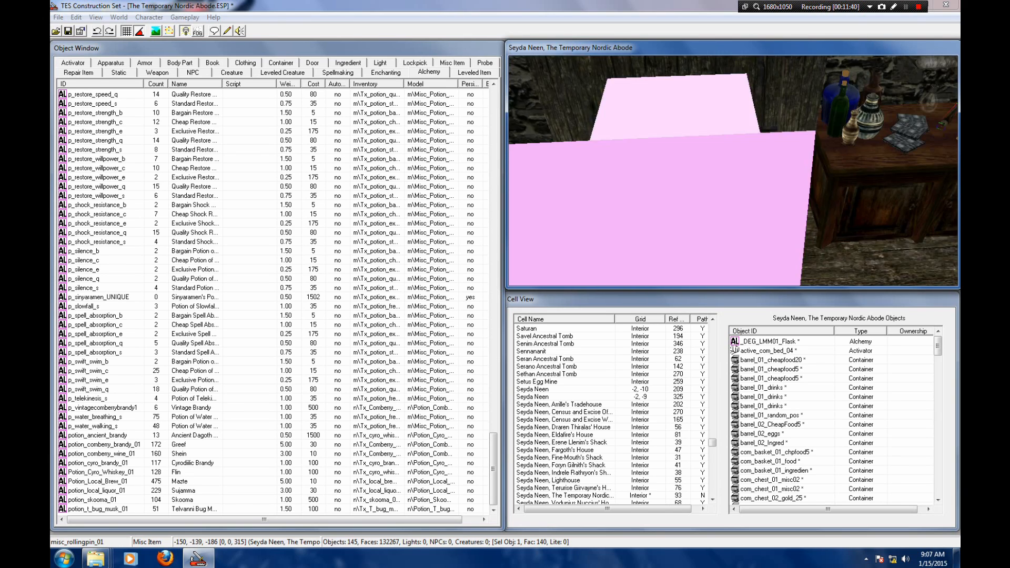
pyautogui.moveTo(734, 171); pyautogui.dragTo(821, 208, button='middle')
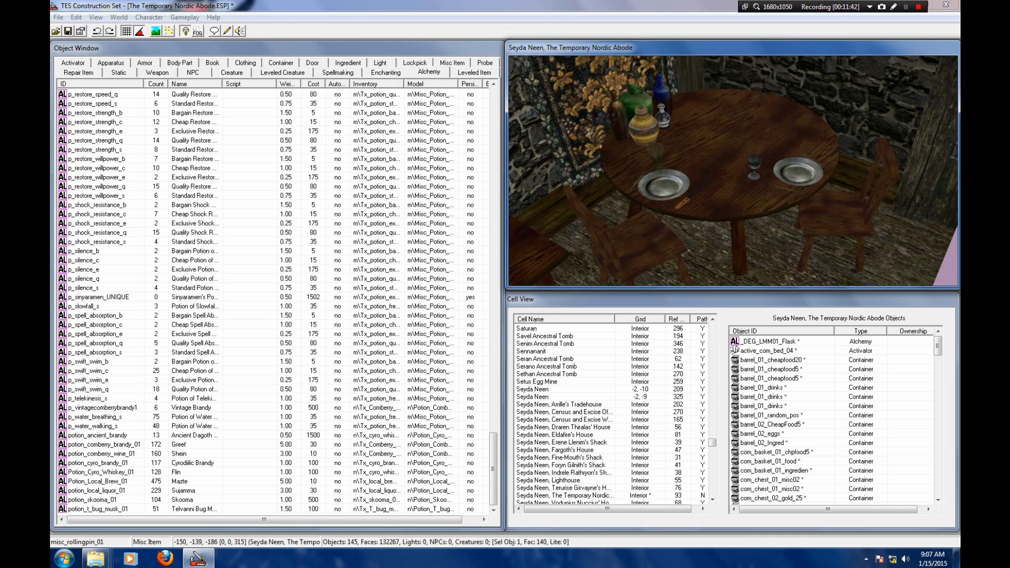
pyautogui.scroll(-3, 734, 171)
pyautogui.moveTo(734, 171); pyautogui.dragTo(916, 169, button='middle')
pyautogui.click(782, 174)
pyautogui.scroll(4, 734, 171)
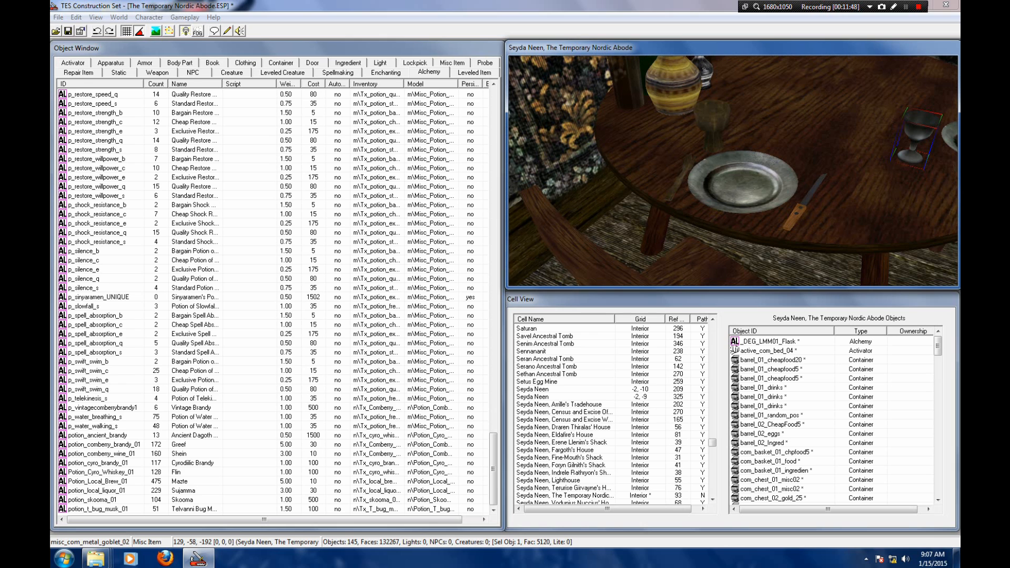
pyautogui.moveTo(734, 105); pyautogui.dragTo(684, 279, button='middle')
pyautogui.scroll(-5, 706, 265)
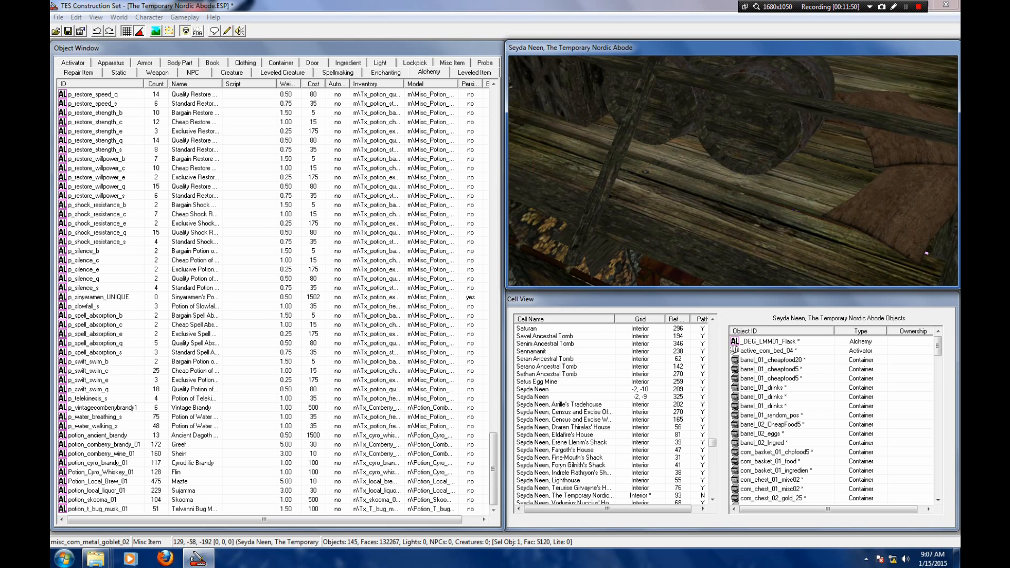
pyautogui.keyDown('shift'); pyautogui.moveTo(706, 221); pyautogui.dragTo(773, 185, button='middle'); pyautogui.keyUp('shift')
pyautogui.press('d')
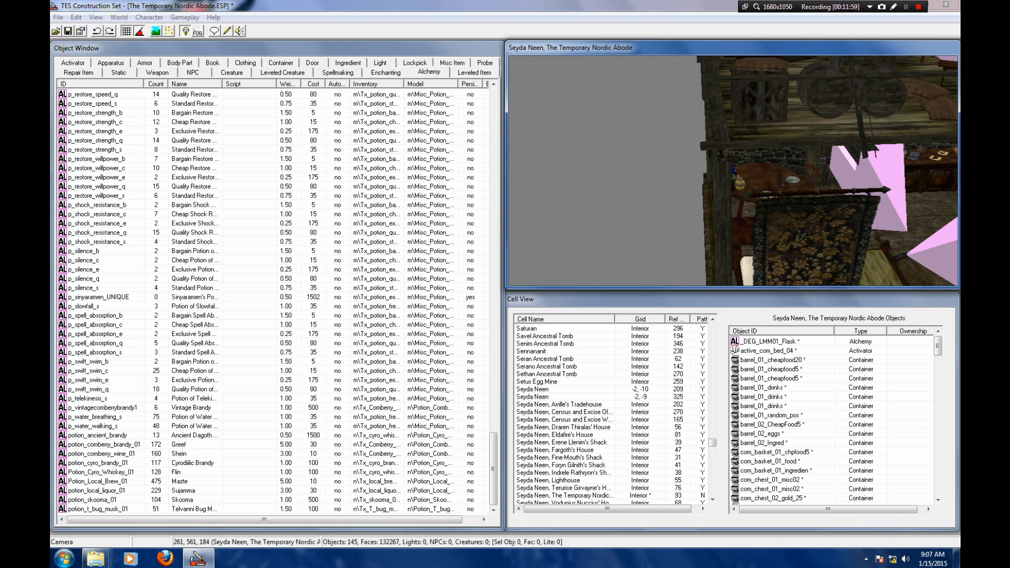
pyautogui.scroll(4, 733, 171)
pyautogui.moveTo(779, 179); pyautogui.dragTo(711, 179, button='middle')
pyautogui.scroll(4, 711, 179)
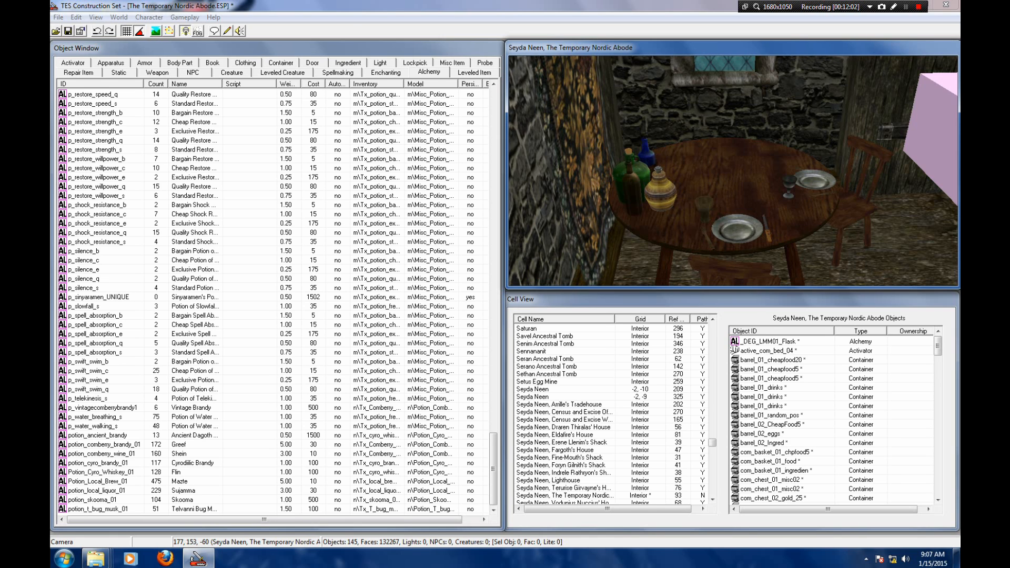
# Step: Load the Clutter Warehouse - Everything Must Go! cell and bring its interior into view from the first DoorMarker
pyautogui.moveTo(713, 442); pyautogui.dragTo(713, 396)
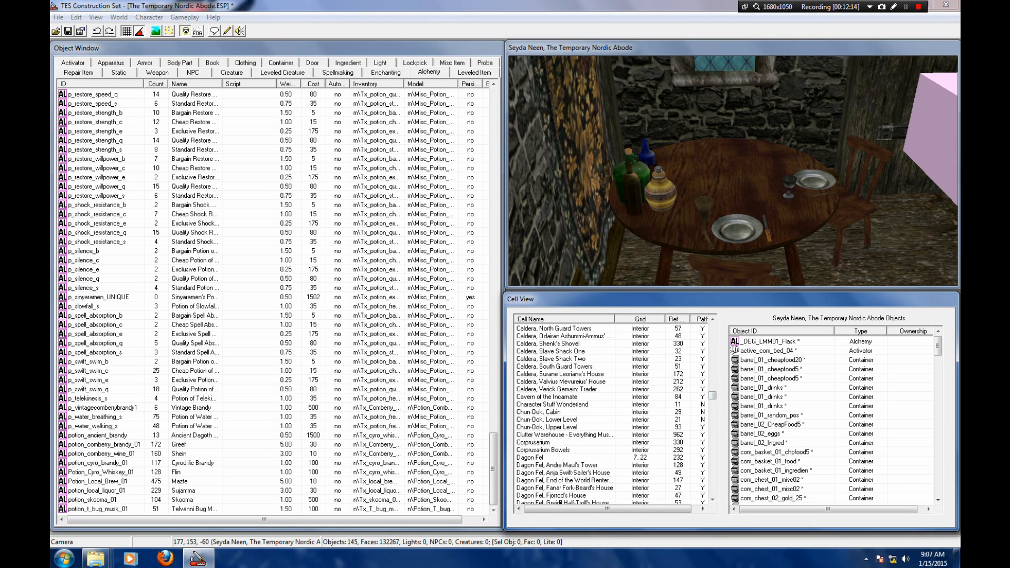
pyautogui.click(564, 435)
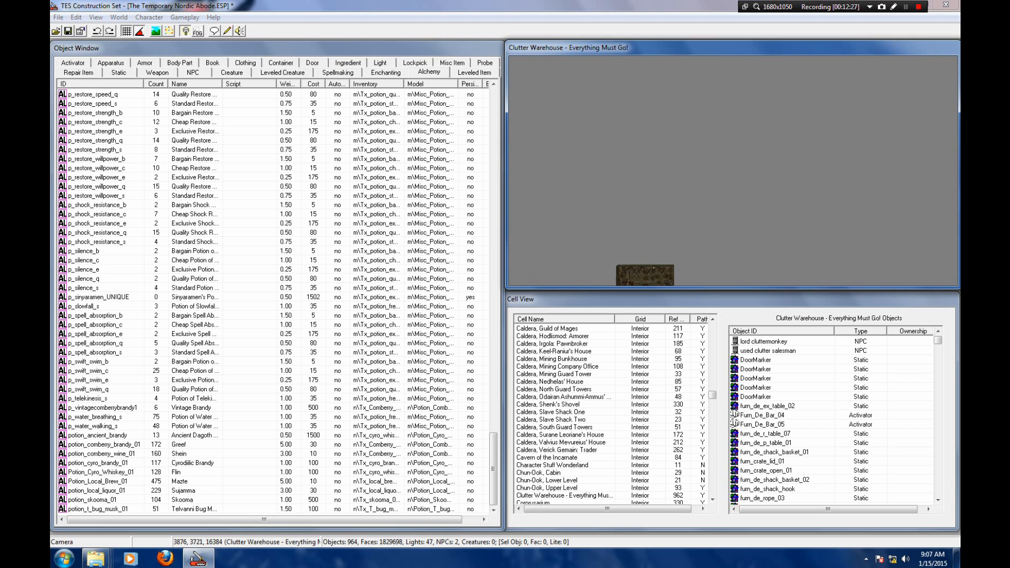
pyautogui.doubleClick(756, 360)
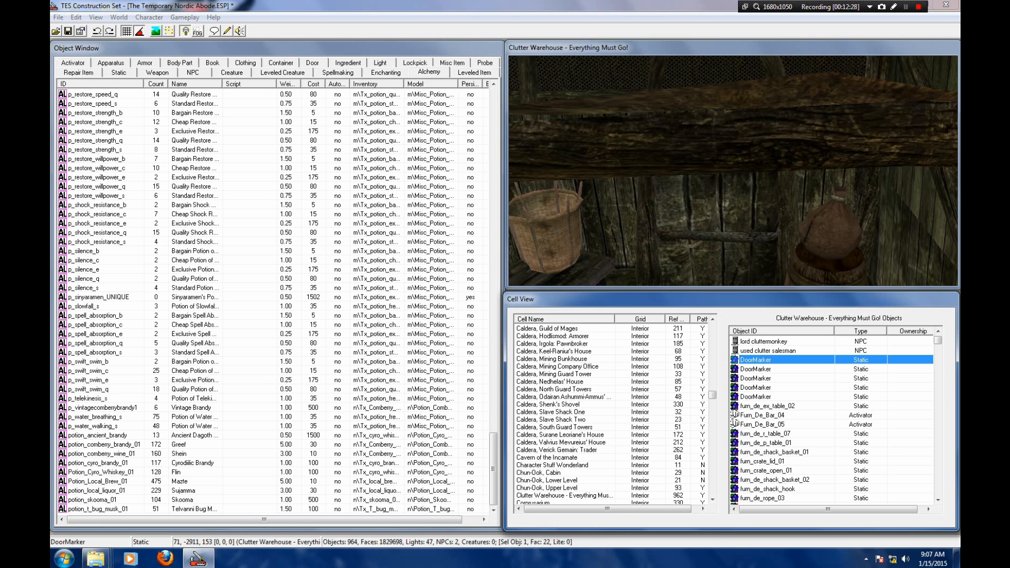
pyautogui.press('shift')
pyautogui.scroll(8, 733, 171)
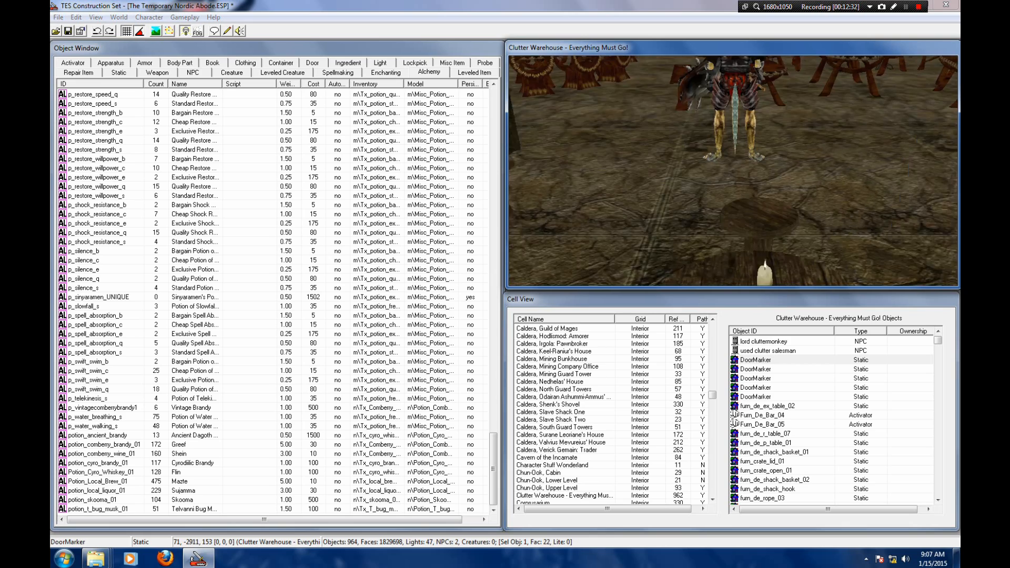
# Step: Examine the warehouse's round dining table, its place settings and chairs, and the neighbouring bar from several distances and angles
pyautogui.click(878, 248)
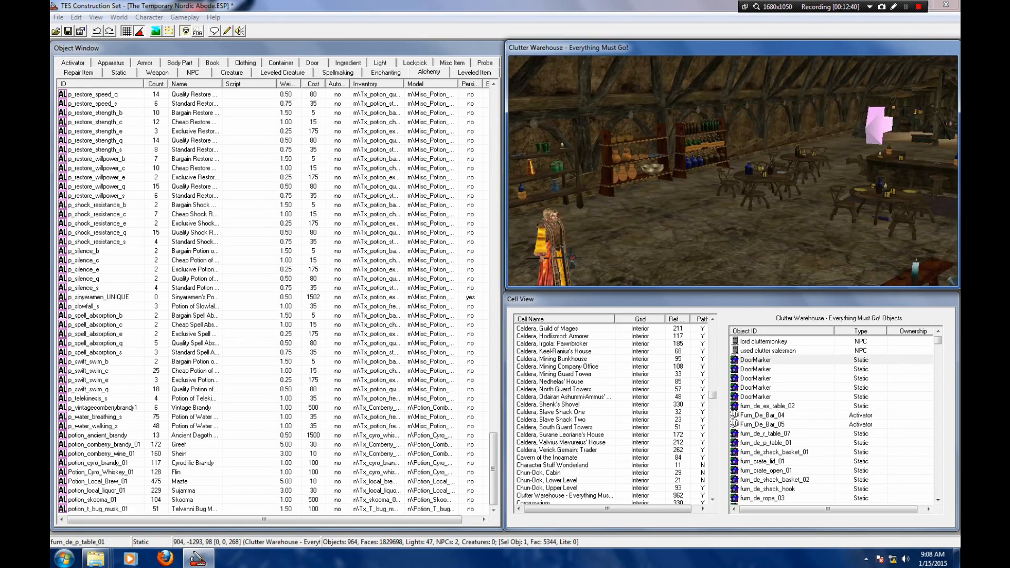
pyautogui.keyDown('shift'); pyautogui.moveTo(747, 184); pyautogui.dragTo(618, 189, button='middle'); pyautogui.keyUp('shift')
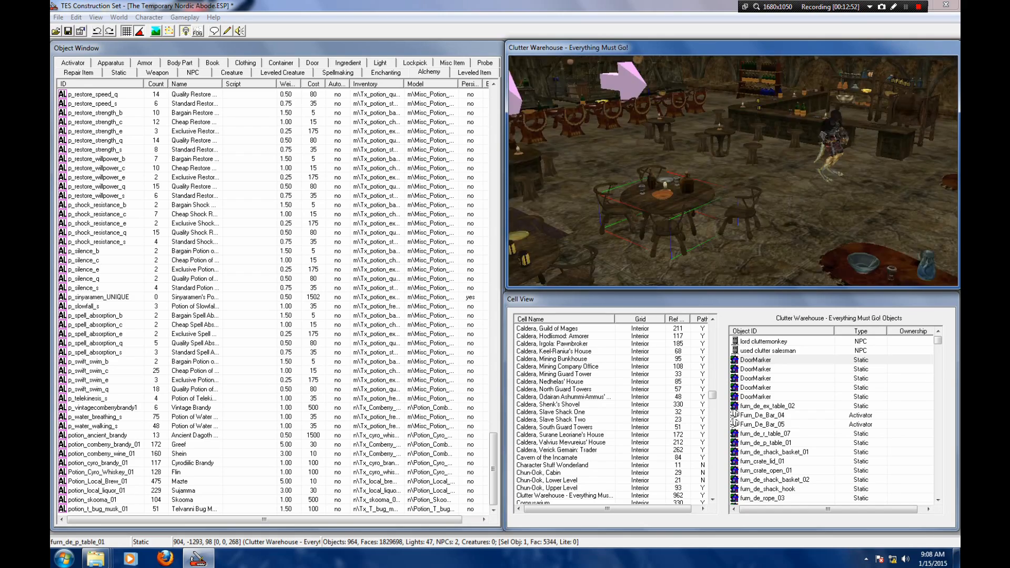
pyautogui.press('shift')
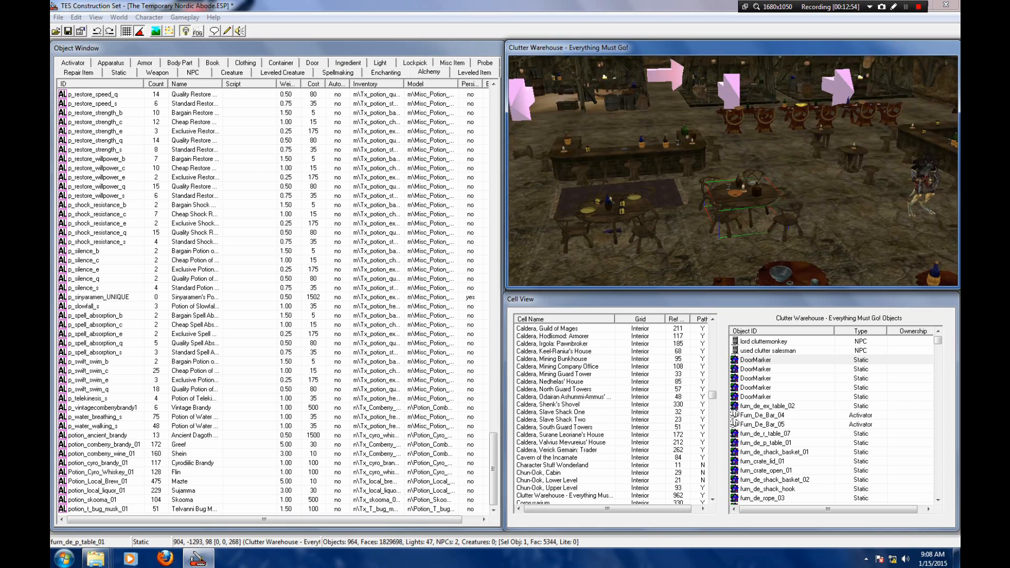
pyautogui.scroll(2, 641, 154)
pyautogui.moveTo(642, 154); pyautogui.dragTo(654, 162)
pyautogui.moveTo(881, 285); pyautogui.dragTo(881, 286)
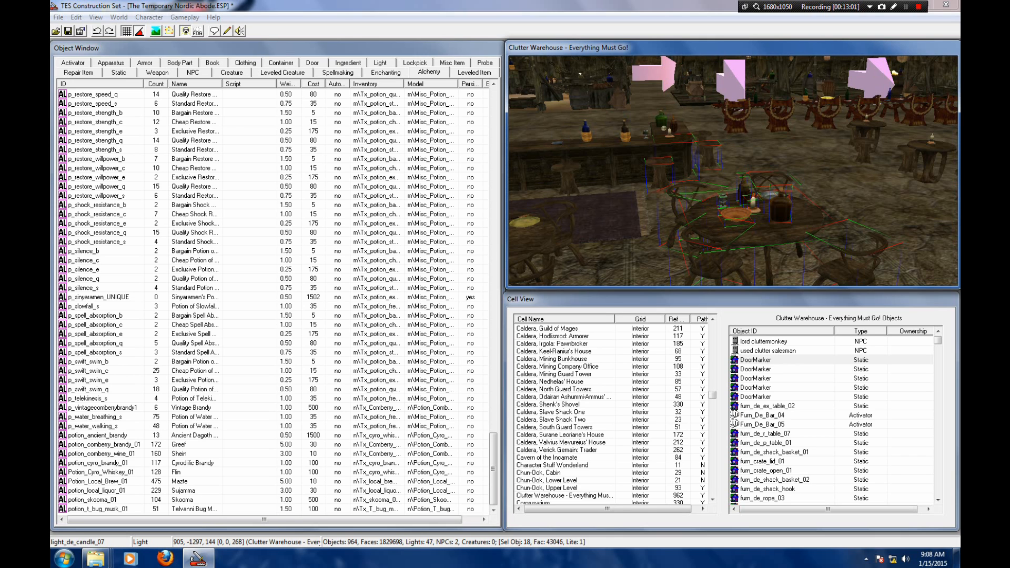
pyautogui.press('shift')
pyautogui.scroll(-3, 733, 171)
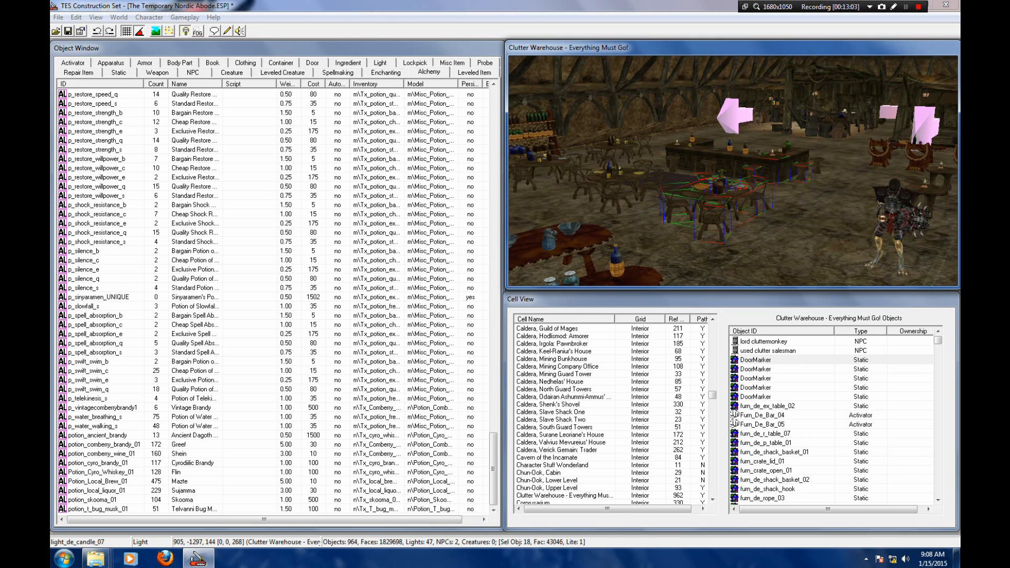
pyautogui.click(747, 148)
pyautogui.scroll(3, 733, 171)
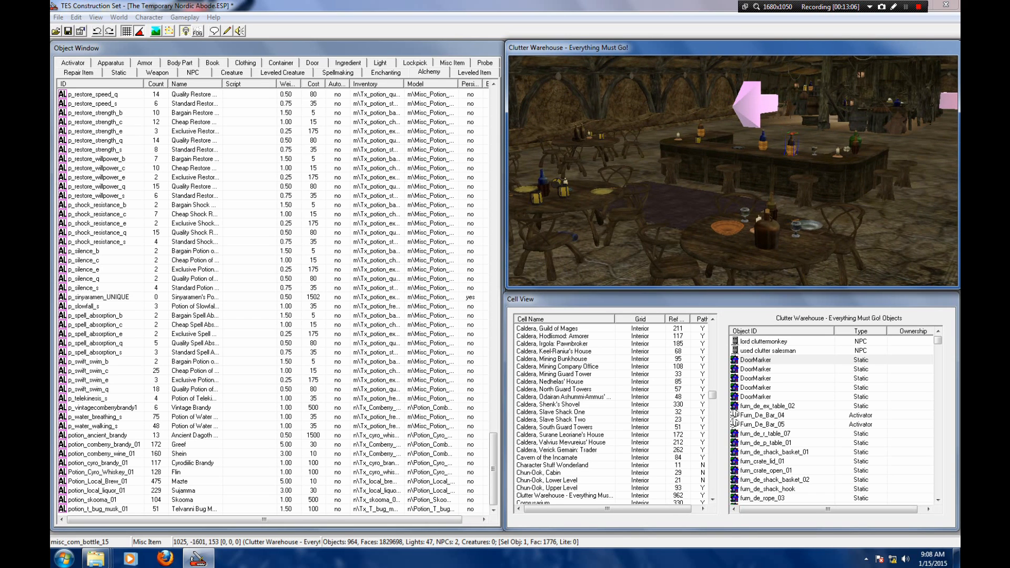
pyautogui.scroll(-2, 733, 171)
pyautogui.press('shift')
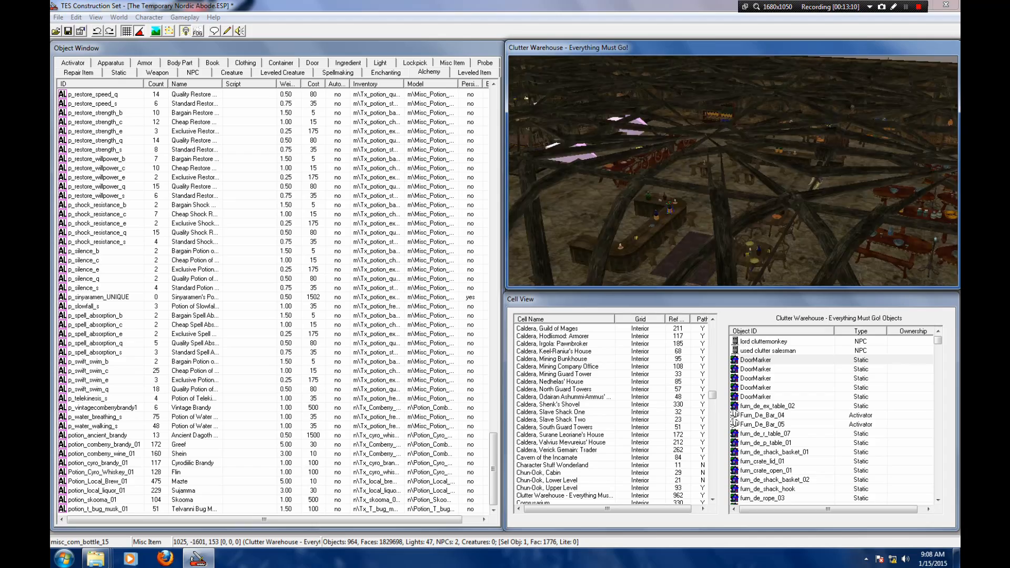
# Step: Examine the warehouse's overall layout from above and the red tables with bowls and vases up close
pyautogui.scroll(-5, 733, 171)
pyautogui.press('shift')
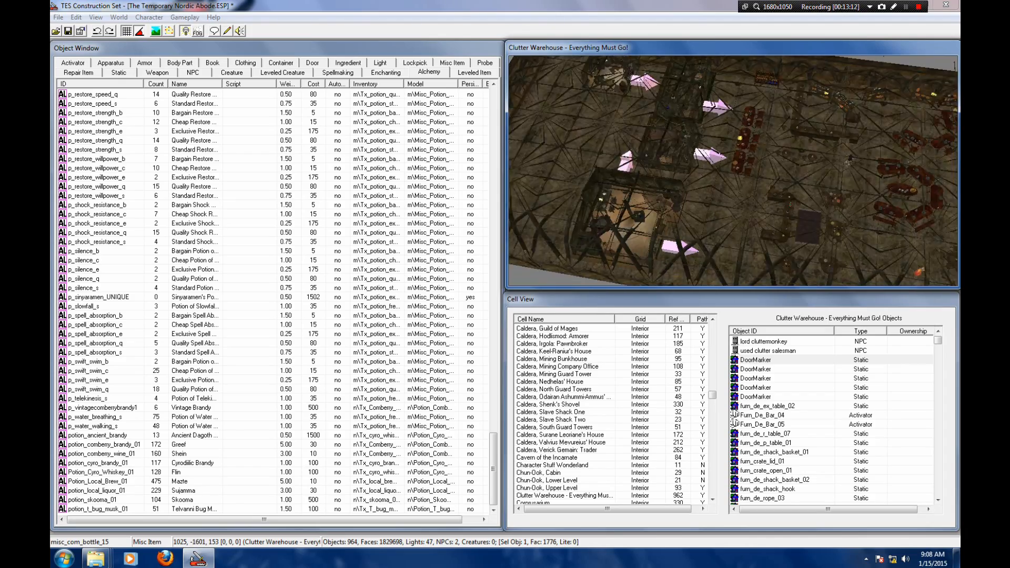
pyautogui.moveTo(733, 171); pyautogui.dragTo(531, 123, button='middle')
pyautogui.press('shift')
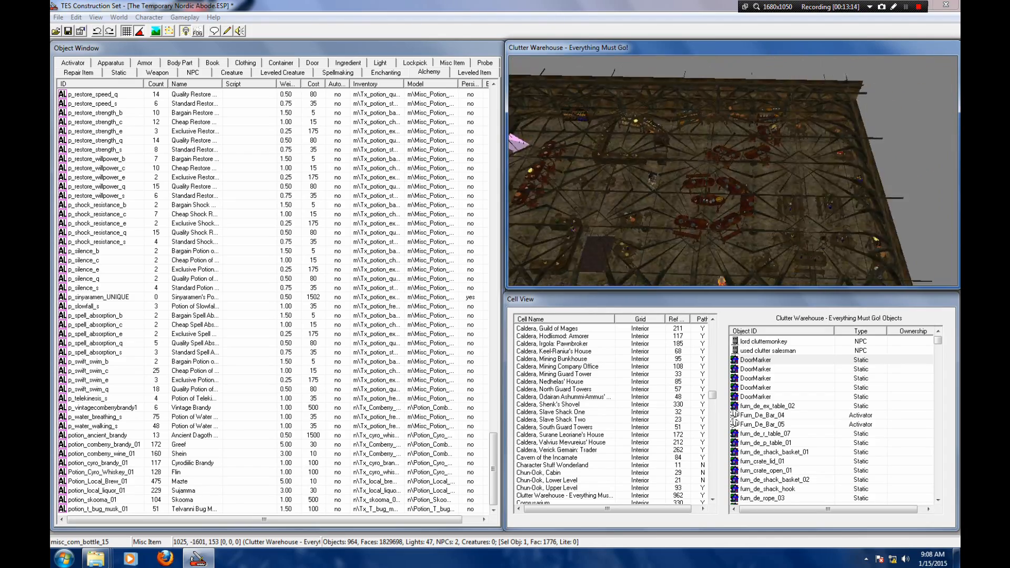
pyautogui.scroll(5, 733, 171)
pyautogui.moveTo(733, 171); pyautogui.dragTo(710, 124, button='middle')
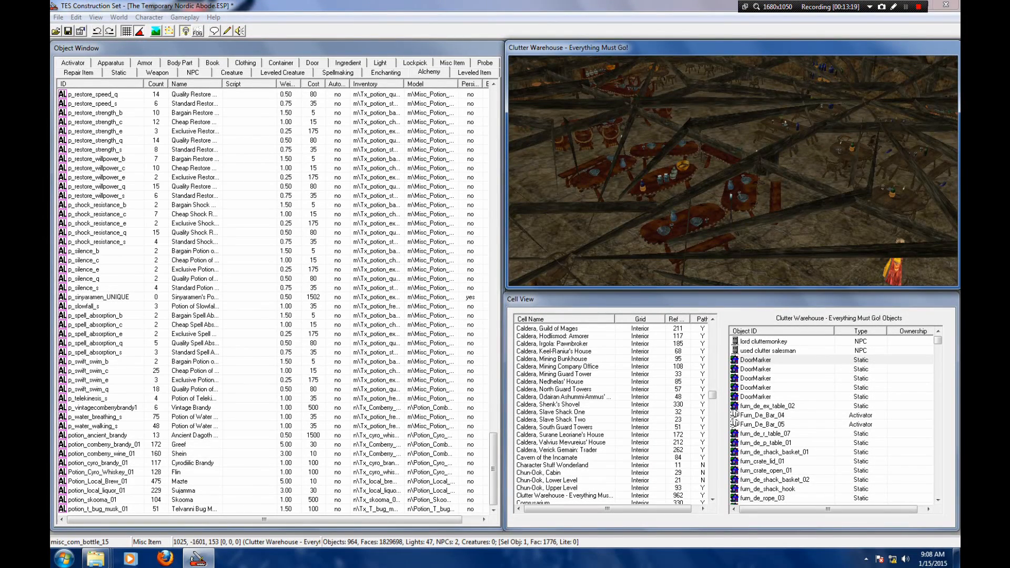
pyautogui.scroll(5, 733, 171)
pyautogui.moveTo(733, 171); pyautogui.dragTo(847, 205, button='middle')
# Step: Load the Seyda Neen, The Temporary Nordic Abode cell and bring the empty plate beside the knife on the round table into view
pyautogui.moveTo(713, 395); pyautogui.dragTo(713, 443)
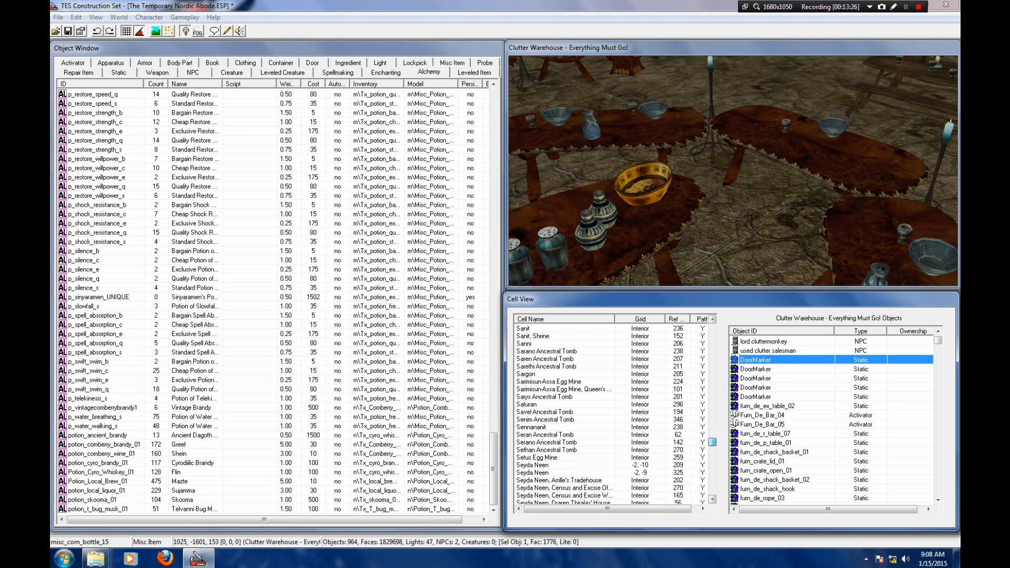
pyautogui.click(712, 499)
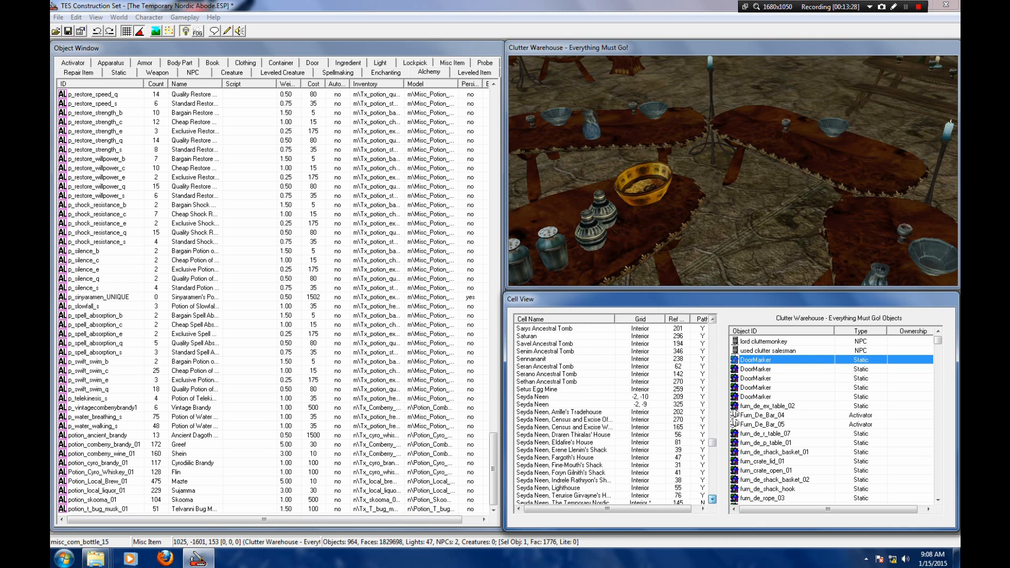
pyautogui.click(565, 450)
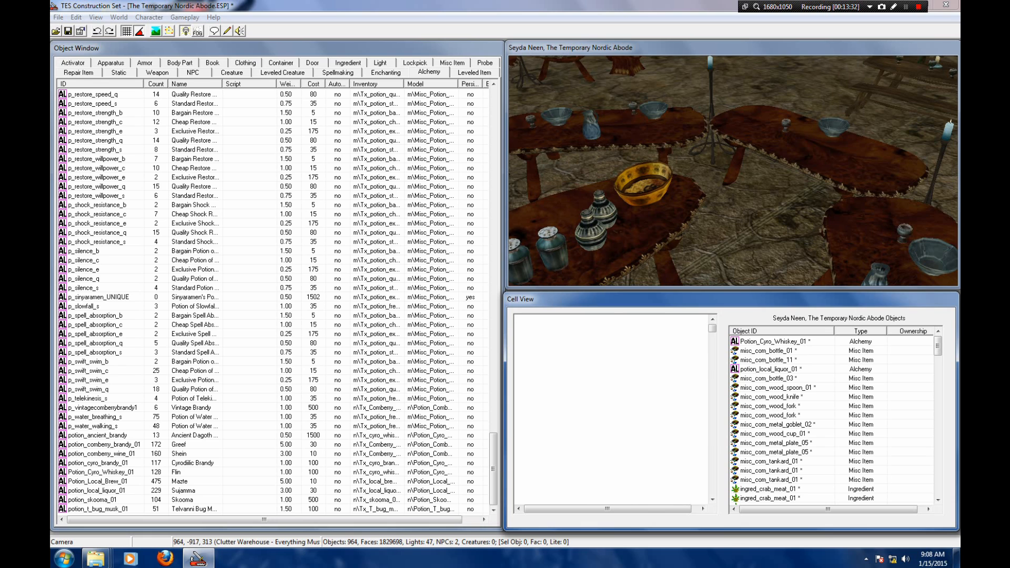
pyautogui.doubleClick(774, 341)
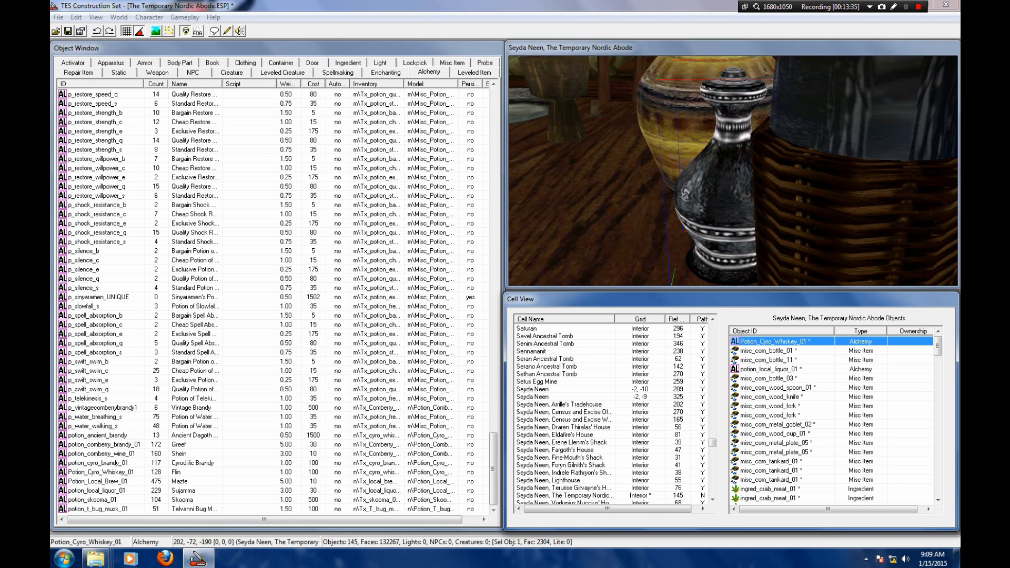
pyautogui.moveTo(708, 192); pyautogui.dragTo(863, 192, button='middle')
pyautogui.scroll(-5, 863, 192)
pyautogui.keyDown('shift'); pyautogui.moveTo(734, 171); pyautogui.dragTo(889, 181, button='middle'); pyautogui.keyUp('shift')
pyautogui.scroll(3, 889, 182)
pyautogui.moveTo(754, 211); pyautogui.dragTo(737, 184, button='middle')
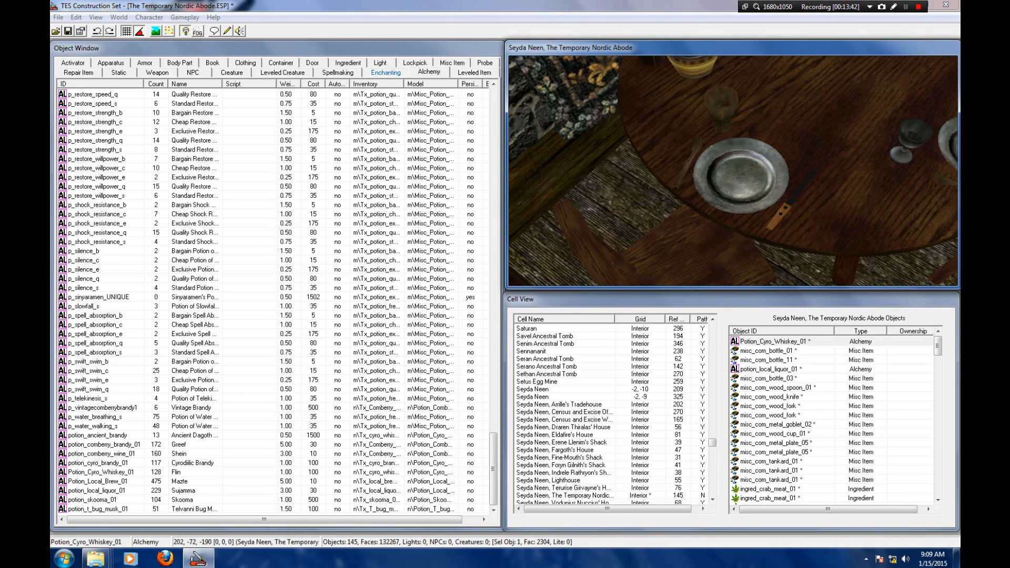
# Step: Place a Hound Meat ingredient (ingred_hound_meat_01) on the empty plate beside the knife and drop it onto the surface
pyautogui.click(348, 63)
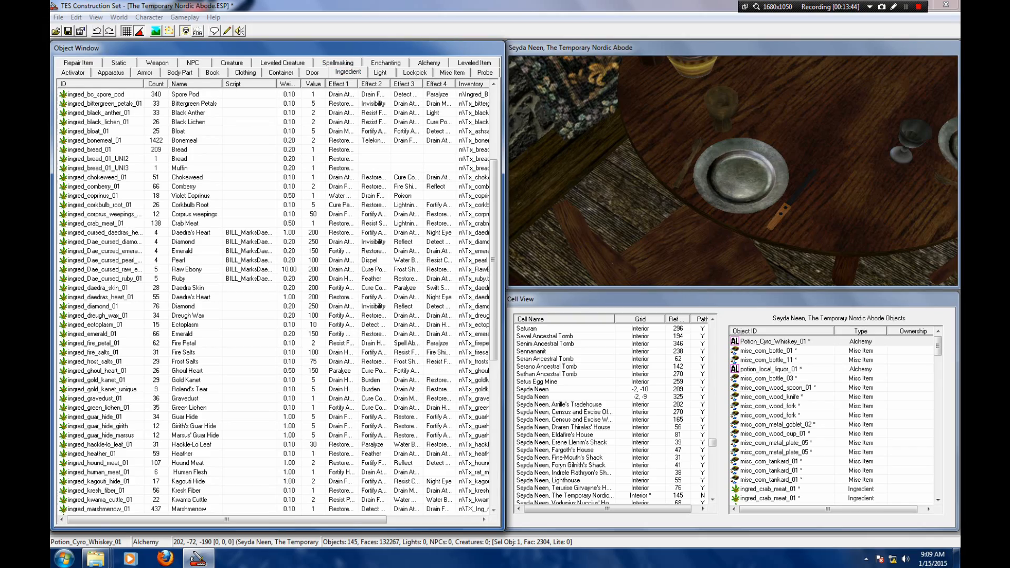
pyautogui.scroll(-3, 279, 303)
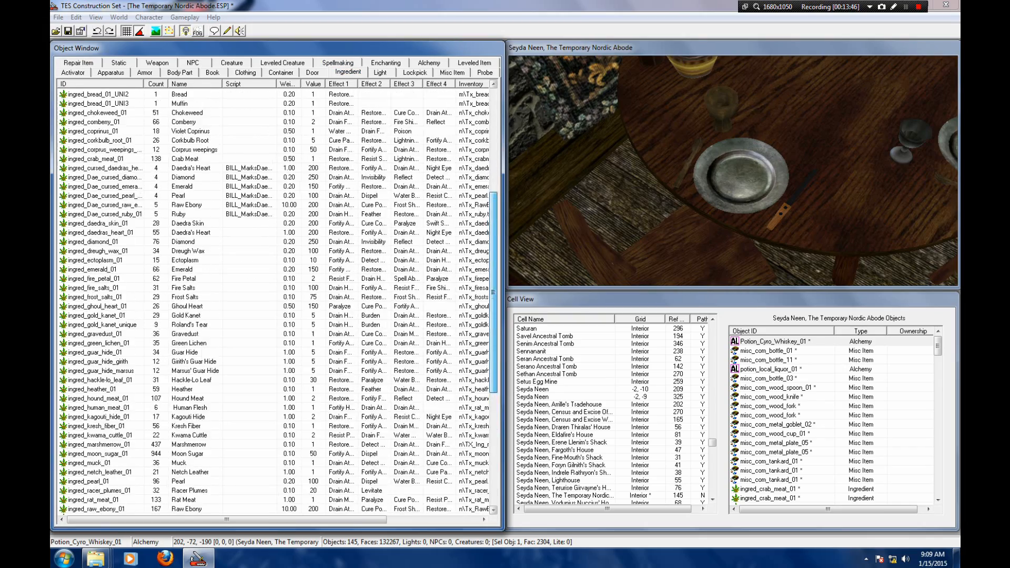
pyautogui.scroll(5, 279, 303)
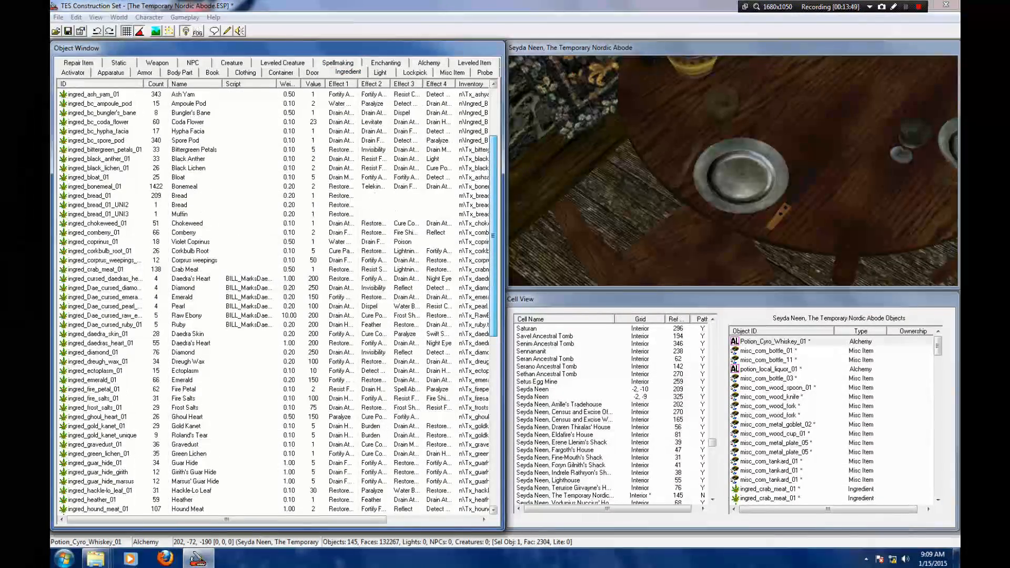
pyautogui.scroll(3, 279, 302)
pyautogui.scroll(-7, 279, 302)
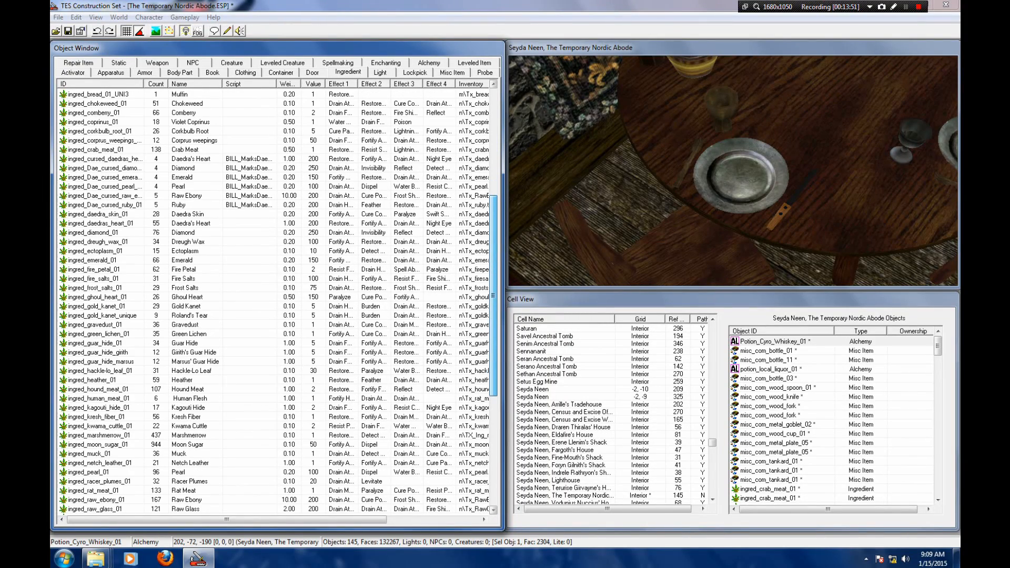
pyautogui.scroll(-1, 293, 301)
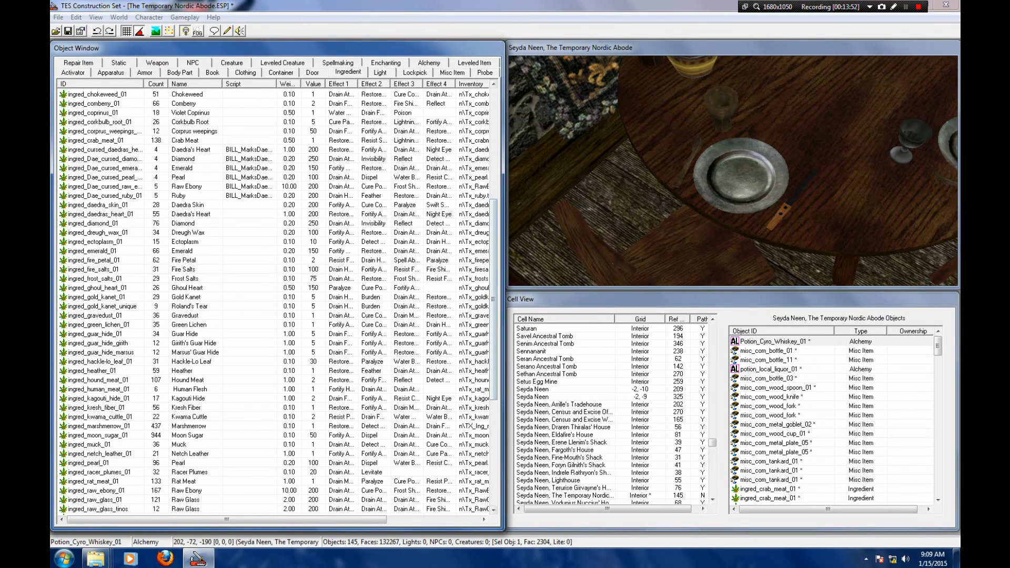
pyautogui.moveTo(98, 380); pyautogui.dragTo(751, 175)
pyautogui.press('f')
pyautogui.keyDown('shift'); pyautogui.moveTo(752, 175); pyautogui.dragTo(779, 158, button='middle'); pyautogui.keyUp('shift')
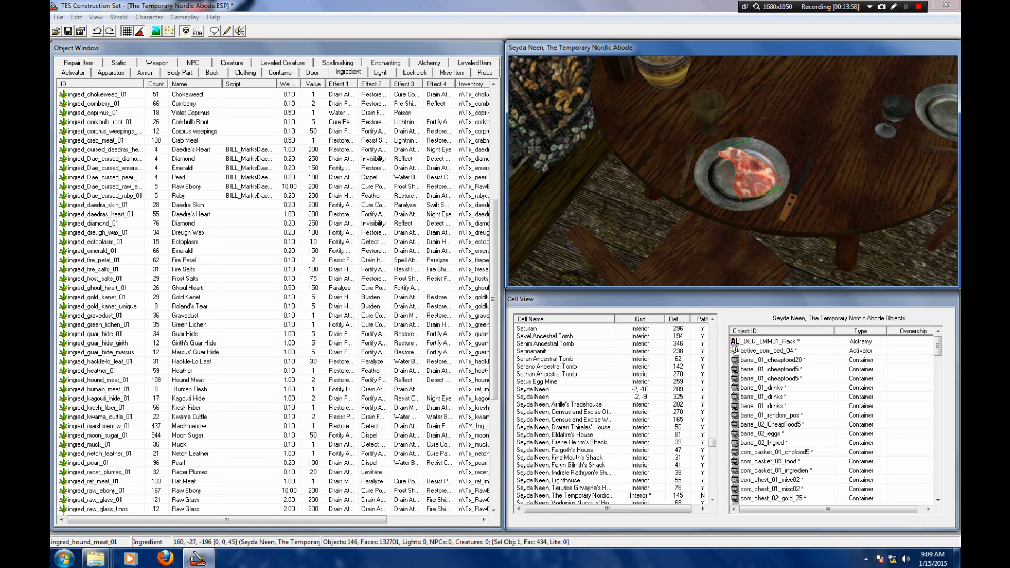
# Step: Set the hound meat's 3D scale to 0.7 and nudge it toward the knife side of the plate
pyautogui.doubleClick(751, 174)
pyautogui.doubleClick(513, 357)
pyautogui.press('BackSpace')
pyautogui.write('0.8')
pyautogui.press('BackSpace')
pyautogui.write('7')
pyautogui.press('Return')
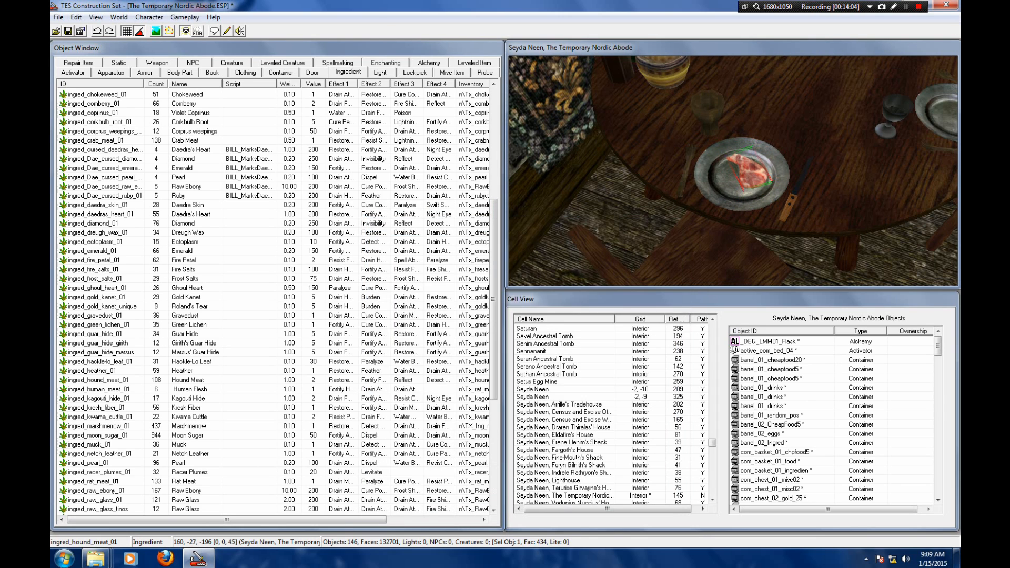
pyautogui.moveTo(750, 171); pyautogui.dragTo(753, 175)
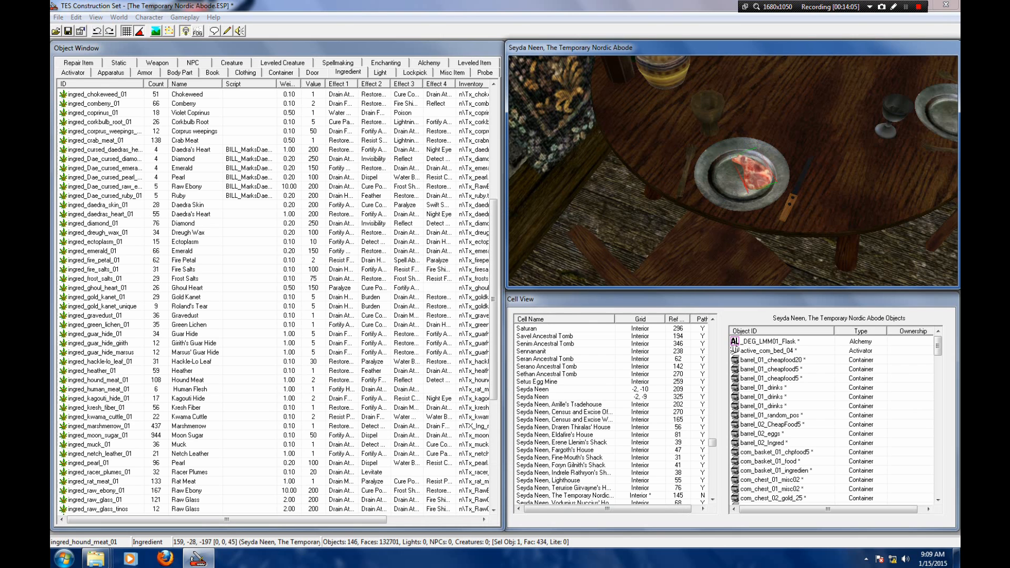
pyautogui.press('shift')
pyautogui.press('shift')
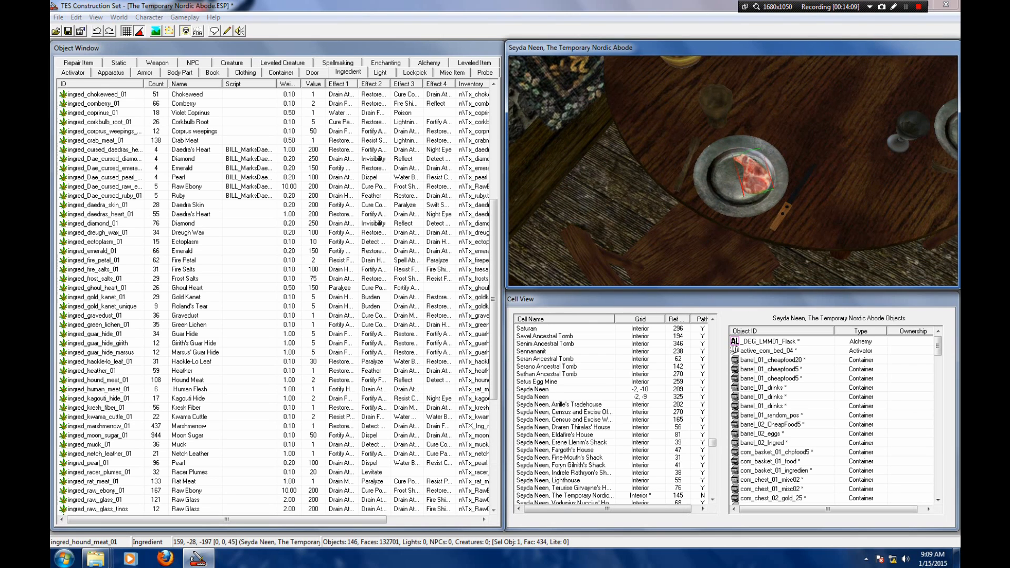
# Step: Place a Comberry (ingred_comberry_01) beside the hound meat on the plate, scaled to 0.50 and rotated to 105 degrees about Z
pyautogui.click(316, 159)
pyautogui.scroll(2, 273, 300)
pyautogui.moveTo(184, 158); pyautogui.dragTo(734, 137)
pyautogui.moveTo(734, 136); pyautogui.dragTo(779, 137, button='right')
pyautogui.moveTo(726, 135); pyautogui.dragTo(730, 177)
pyautogui.press('f')
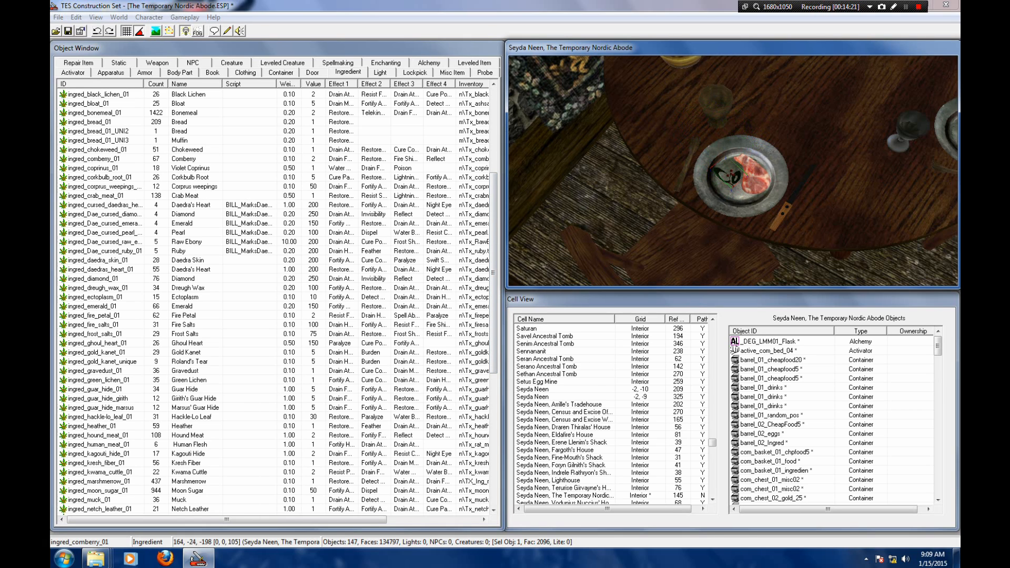
# Step: Raise the comberry to a Z position of -195 and drop it back onto the plate
pyautogui.doubleClick(731, 177)
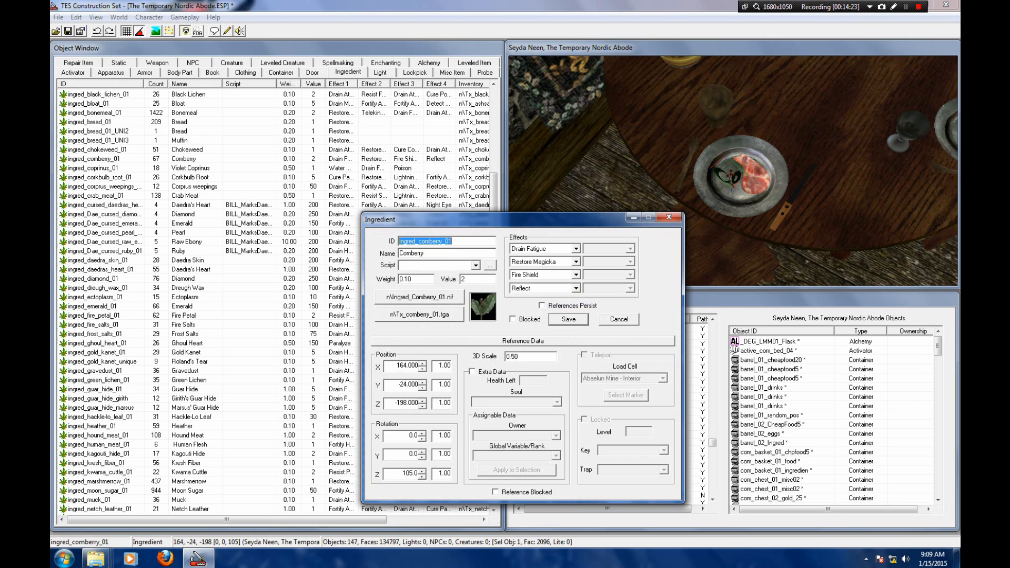
pyautogui.click(422, 400)
pyautogui.click(422, 401)
pyautogui.click(422, 401)
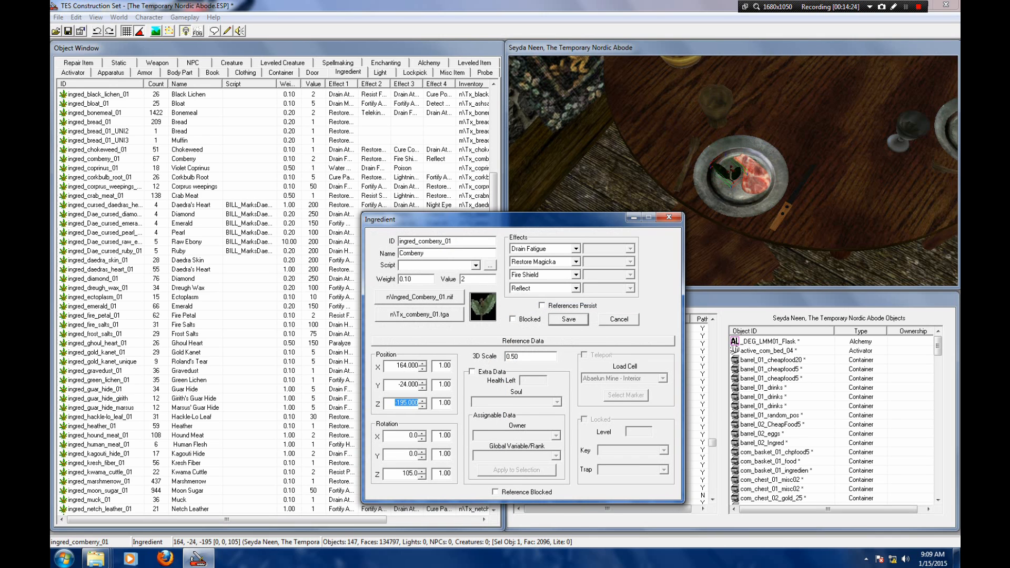
pyautogui.click(669, 217)
pyautogui.click(730, 174)
pyautogui.press('f')
pyautogui.press('shift')
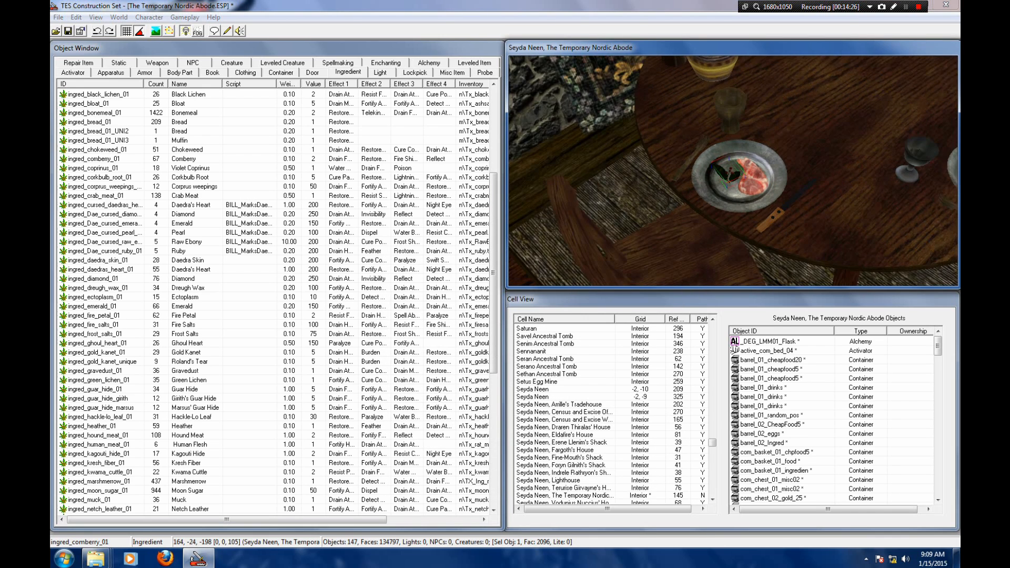
# Step: Add a Scrib Jelly ingredient (ingred_scrib_jelly_01) to the round table just behind the second, empty plate
pyautogui.moveTo(729, 174); pyautogui.dragTo(522, 220, button='middle')
pyautogui.press('shift')
pyautogui.click(93, 279)
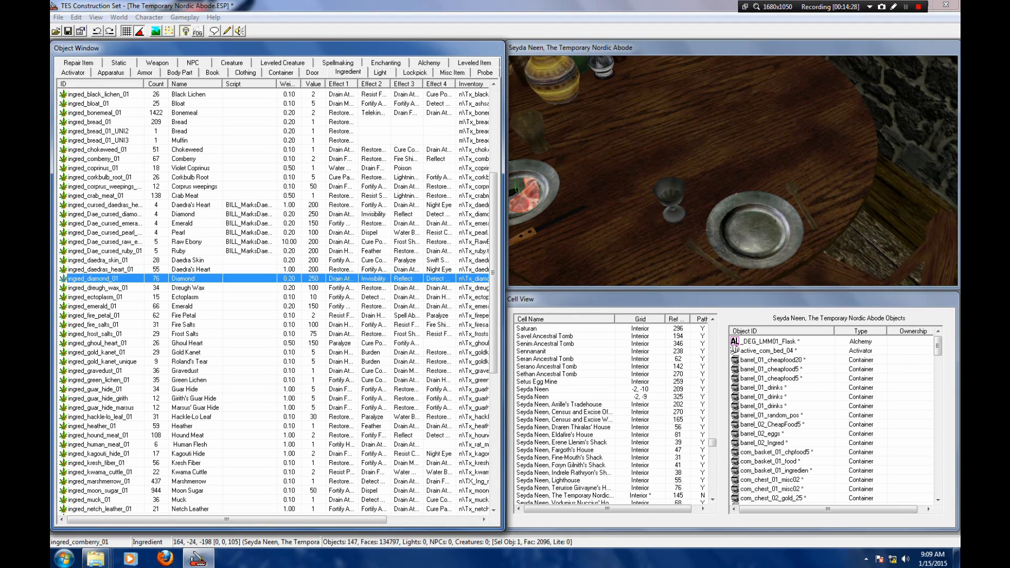
pyautogui.scroll(-10, 274, 303)
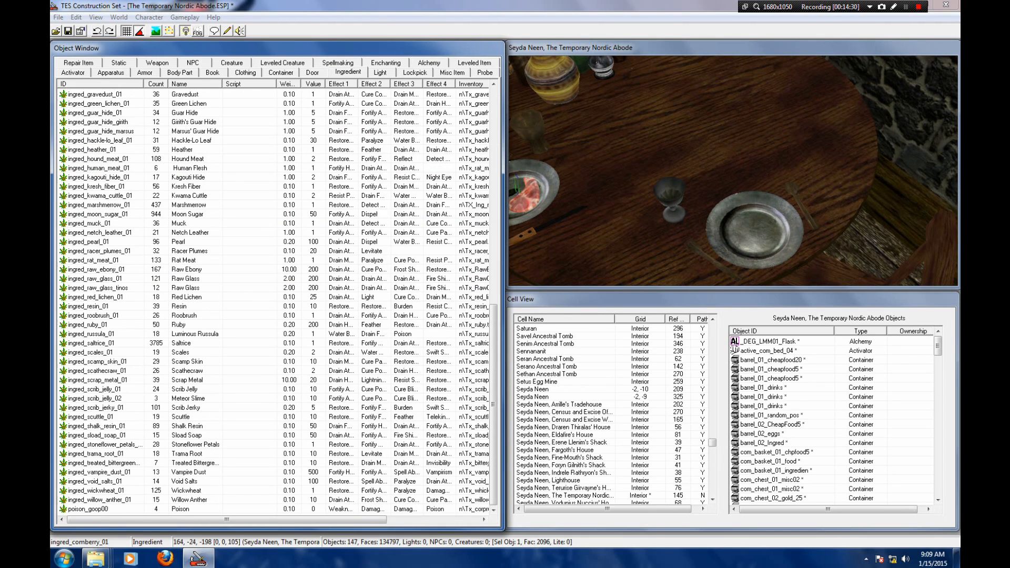
pyautogui.click(94, 390)
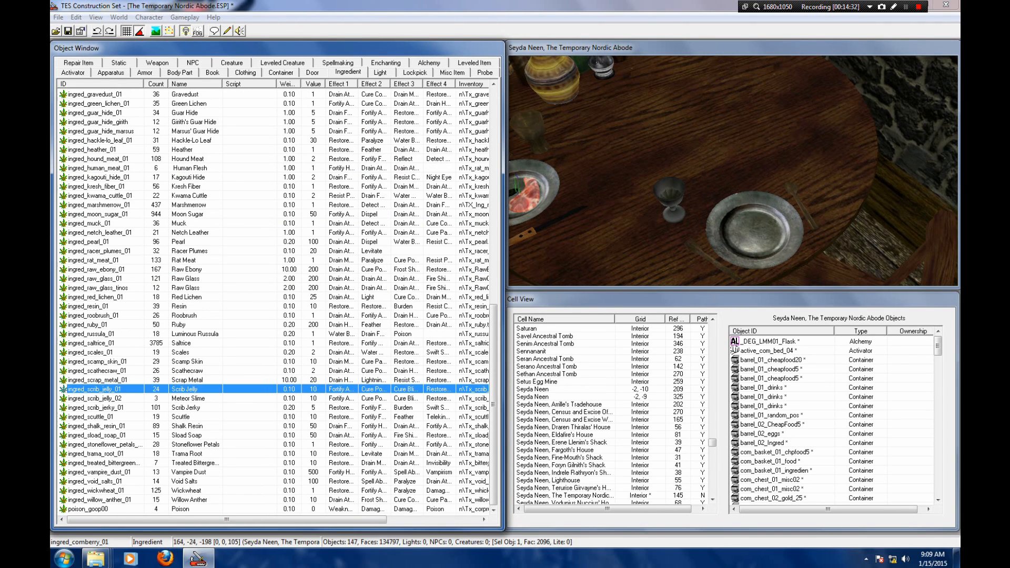
pyautogui.moveTo(94, 389); pyautogui.dragTo(753, 177)
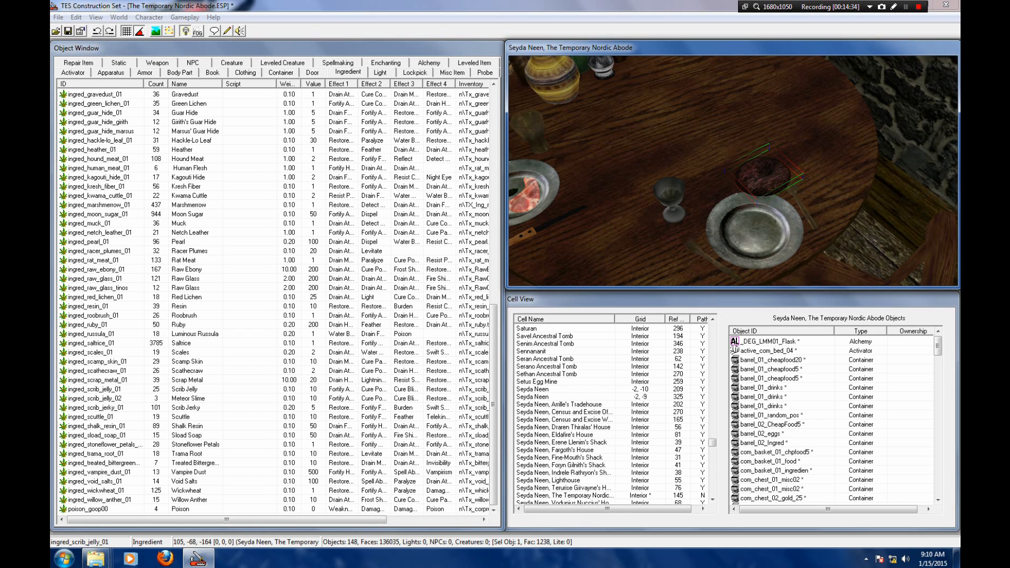
# Step: Scale the scrib jelly down, move it onto the second plate and drop it onto the plate's surface
pyautogui.press('s')
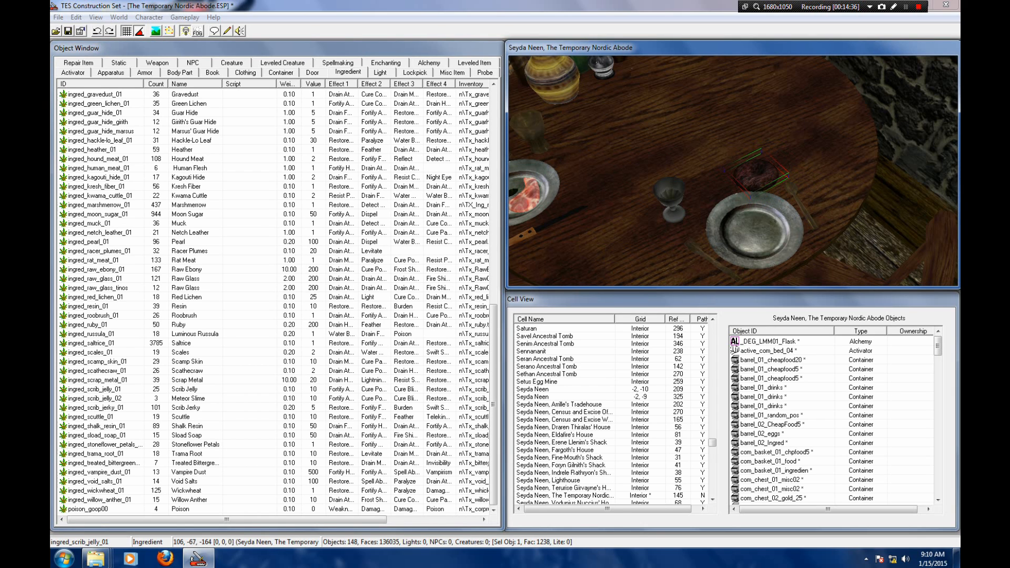
pyautogui.press('f')
pyautogui.moveTo(752, 250); pyautogui.dragTo(748, 221)
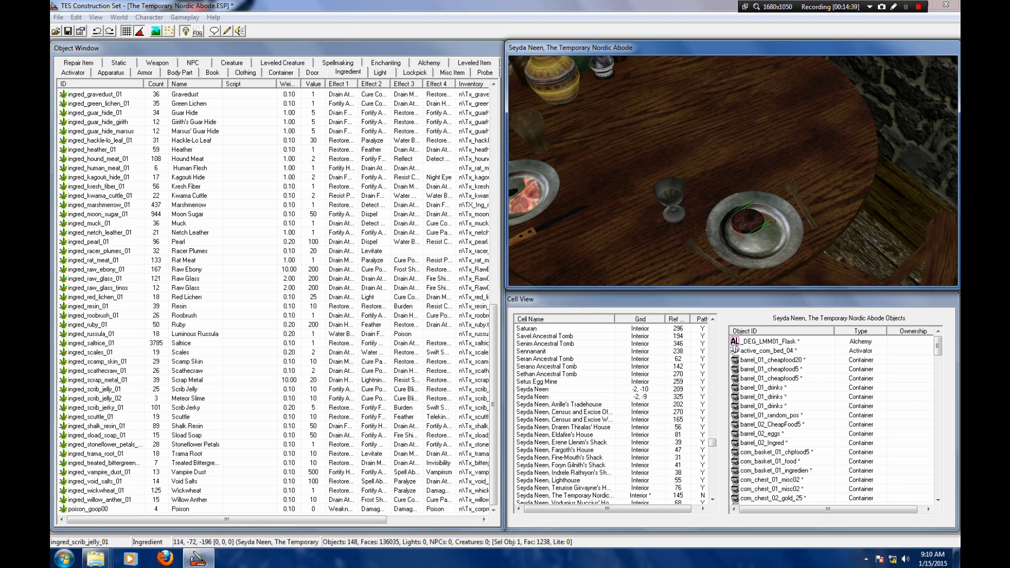
pyautogui.press('shift')
pyautogui.press('f')
pyautogui.press('shift')
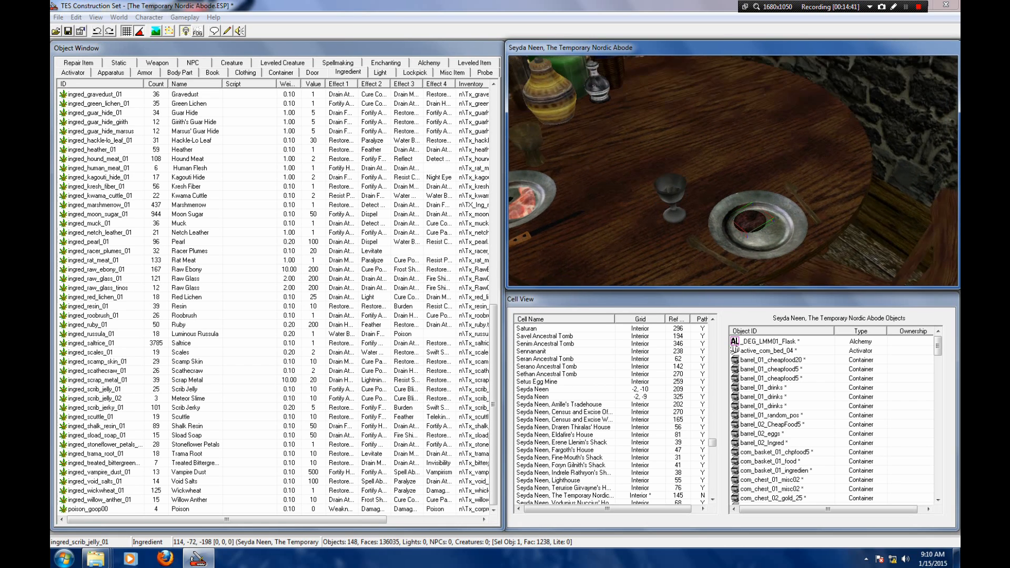
# Step: Add a Crab Meat ingredient (ingred_crab_meat_01) over the second plate, scale it down and drop it
pyautogui.scroll(9, 276, 300)
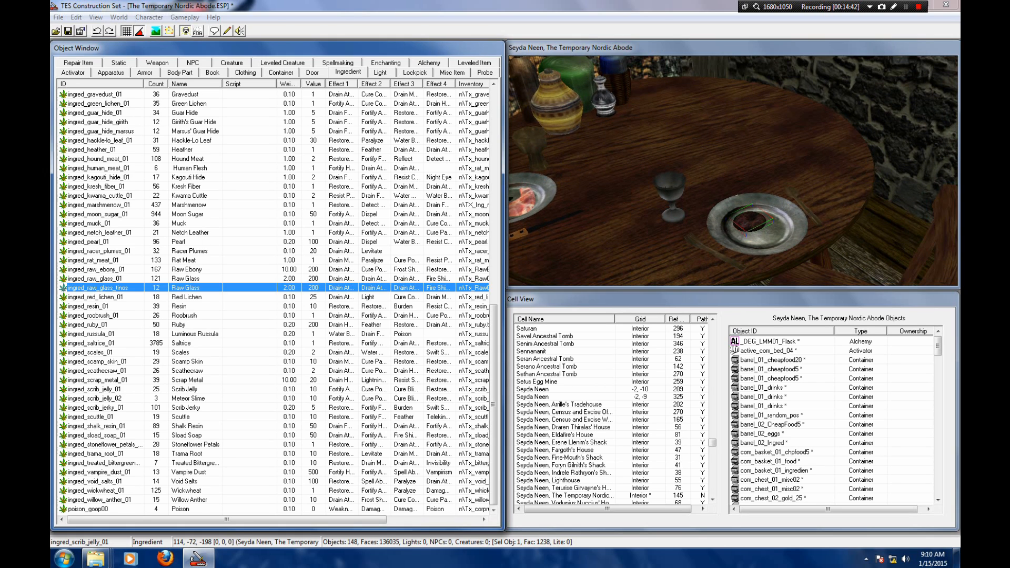
pyautogui.scroll(1, 276, 300)
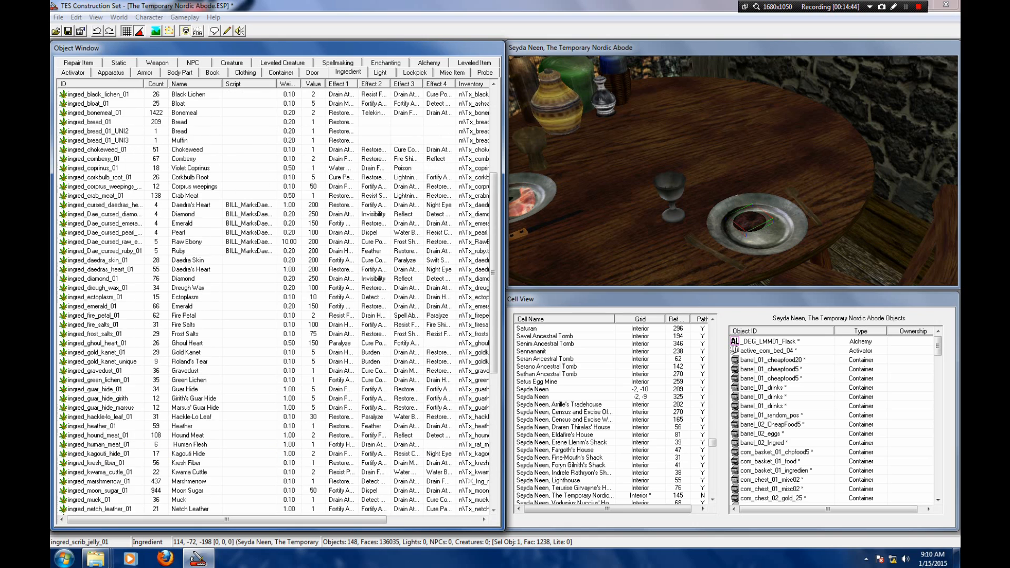
pyautogui.scroll(2, 277, 300)
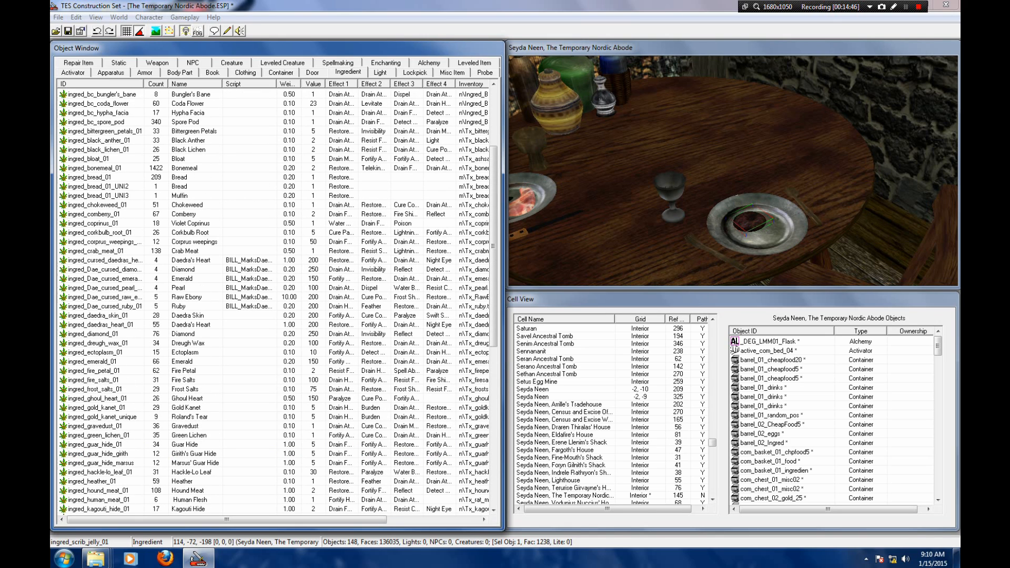
pyautogui.click(95, 251)
pyautogui.moveTo(96, 251); pyautogui.dragTo(775, 175)
pyautogui.keyDown('shift'); pyautogui.moveTo(776, 176); pyautogui.dragTo(780, 215, button='middle'); pyautogui.keyUp('shift')
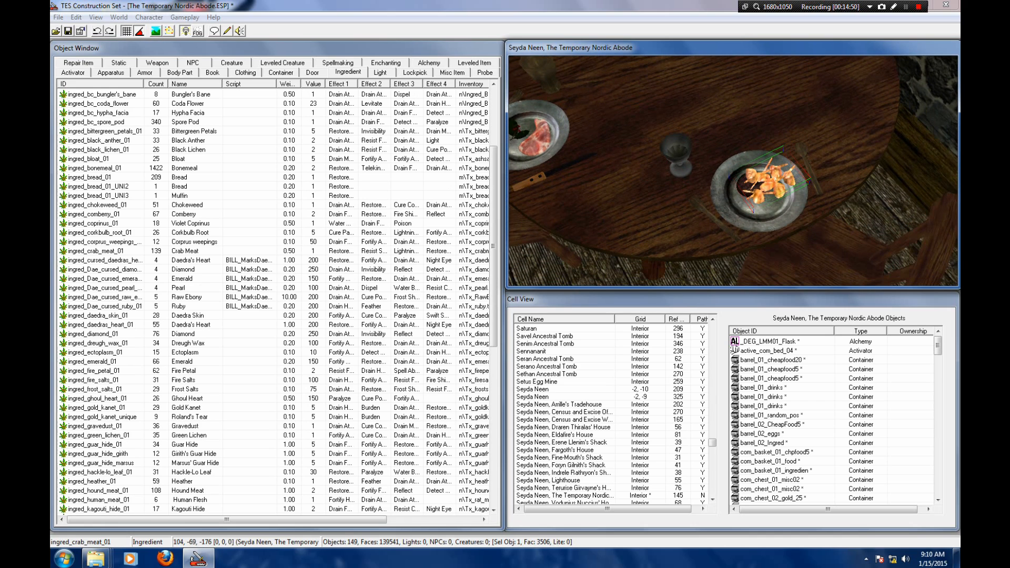
pyautogui.moveTo(774, 182); pyautogui.dragTo(761, 183)
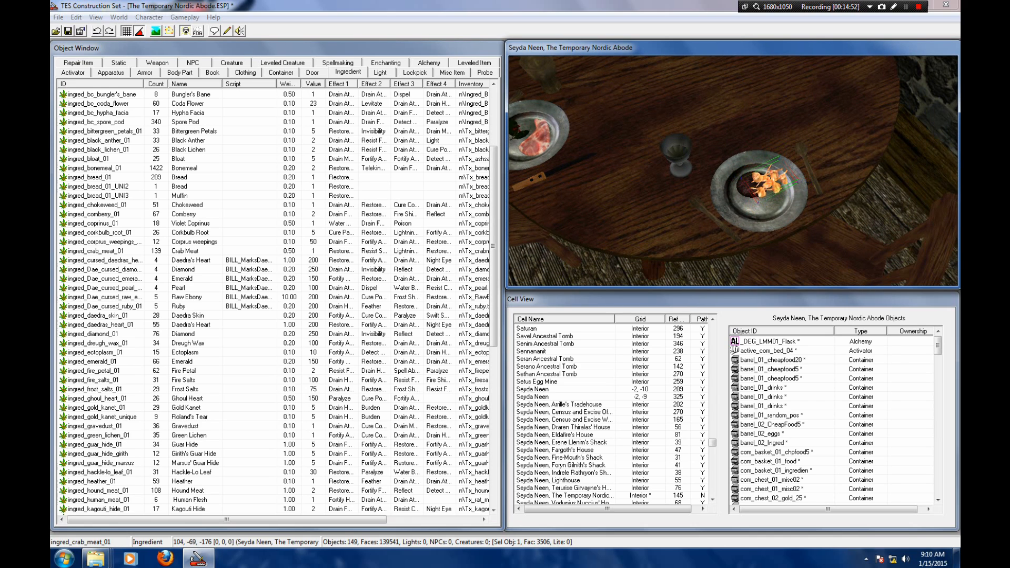
pyautogui.press('f')
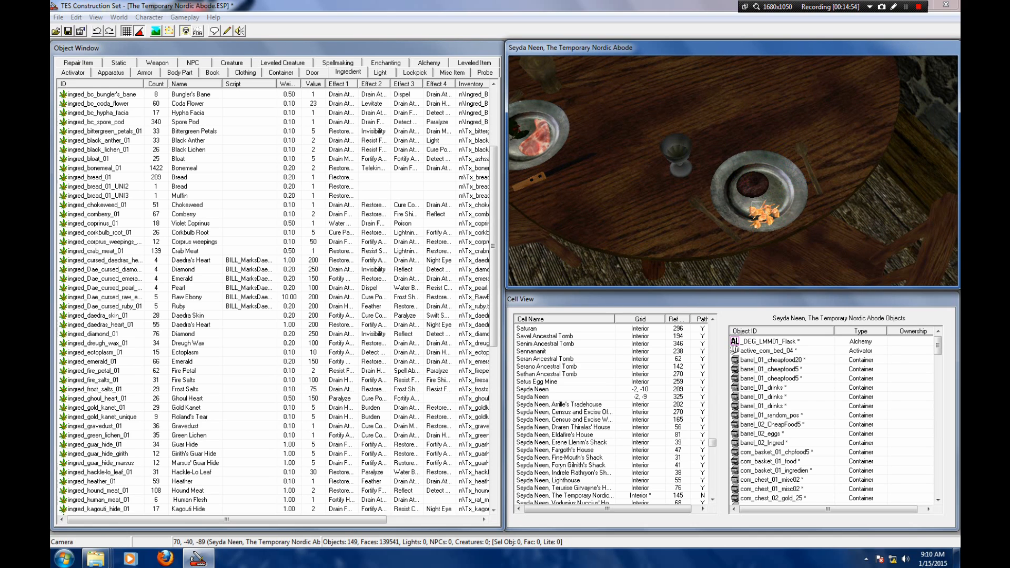
# Step: Move the crab meat beside the scrib jelly on the second plate and rotate it to 45 degrees about Z
pyautogui.click(758, 206)
pyautogui.click(759, 212)
pyautogui.press('d')
pyautogui.click(757, 212)
pyautogui.press('d')
pyautogui.click(757, 209)
pyautogui.press('d')
pyautogui.click(759, 212)
pyautogui.moveTo(764, 213); pyautogui.dragTo(754, 205)
pyautogui.moveTo(754, 205); pyautogui.dragTo(757, 205, button='right')
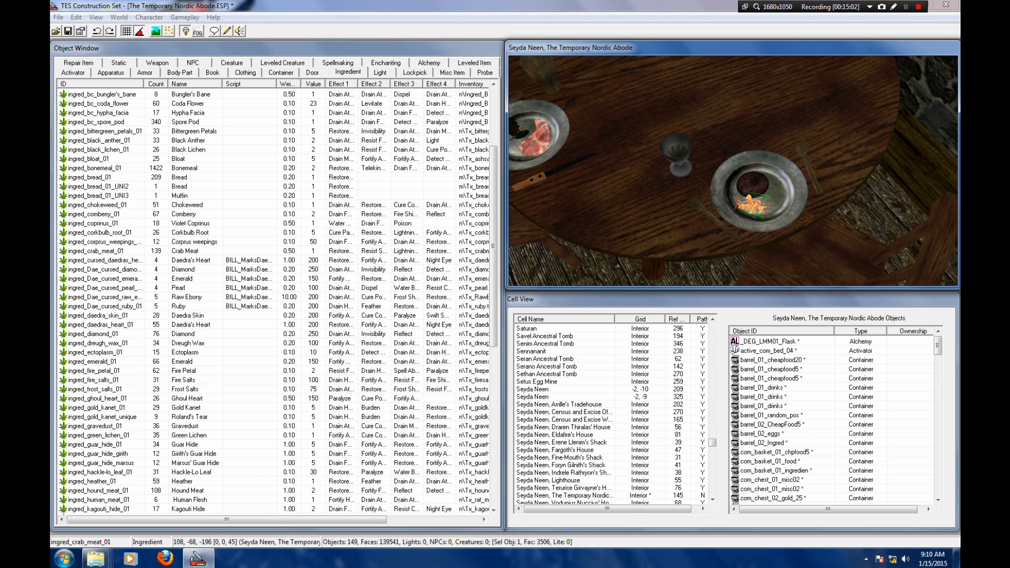
# Step: Fine-tune the crab meat's place on the second plate to 107, -69 and drop it onto the plate's surface
pyautogui.moveTo(754, 205); pyautogui.dragTo(754, 208)
pyautogui.press('d')
pyautogui.press('shift')
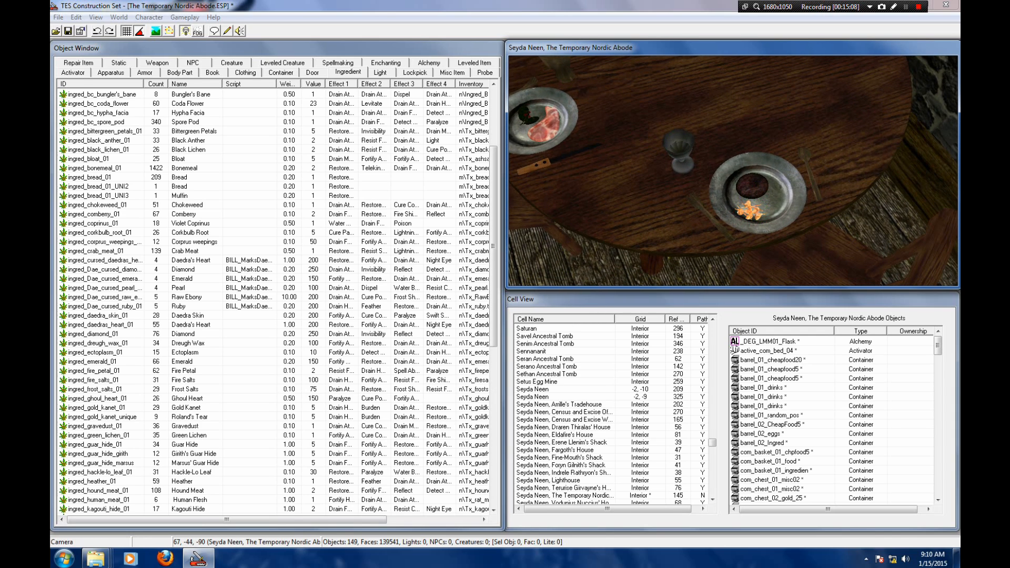
pyautogui.click(751, 211)
pyautogui.moveTo(750, 211); pyautogui.dragTo(754, 209)
pyautogui.press('f')
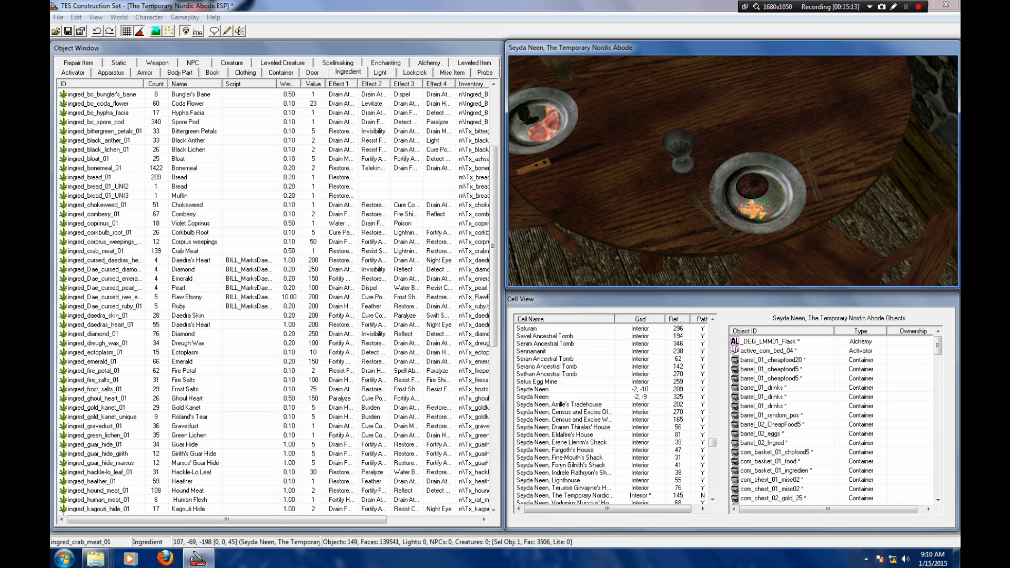
# Step: Duplicate the crab meat in place, move the copy to about 108, -75 on the plate and rotate it to 330 degrees about Z
pyautogui.click(77, 18)
pyautogui.click(104, 70)
pyautogui.click(76, 18)
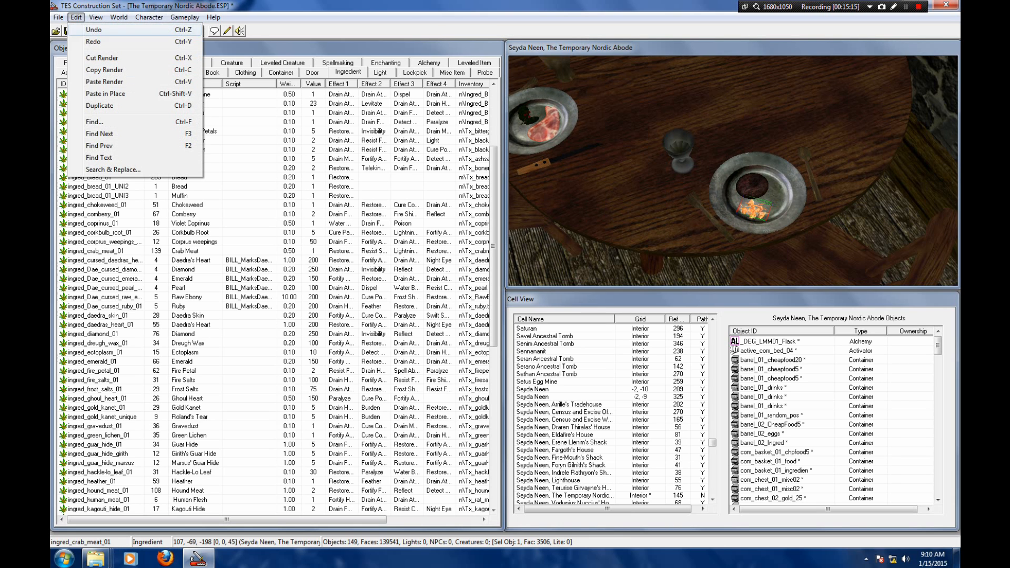
pyautogui.click(104, 94)
pyautogui.moveTo(758, 207); pyautogui.dragTo(772, 199)
pyautogui.moveTo(772, 199); pyautogui.dragTo(753, 198, button='right')
pyautogui.moveTo(752, 199)
pyautogui.keyDown('shift'); pyautogui.mouseDown(button='middle')
pyautogui.moveTo(752, 163)
pyautogui.moveTo(820, 263)
pyautogui.moveTo(817, 229)
pyautogui.moveTo(754, 200)
pyautogui.mouseUp(button='middle'); pyautogui.keyUp('shift')
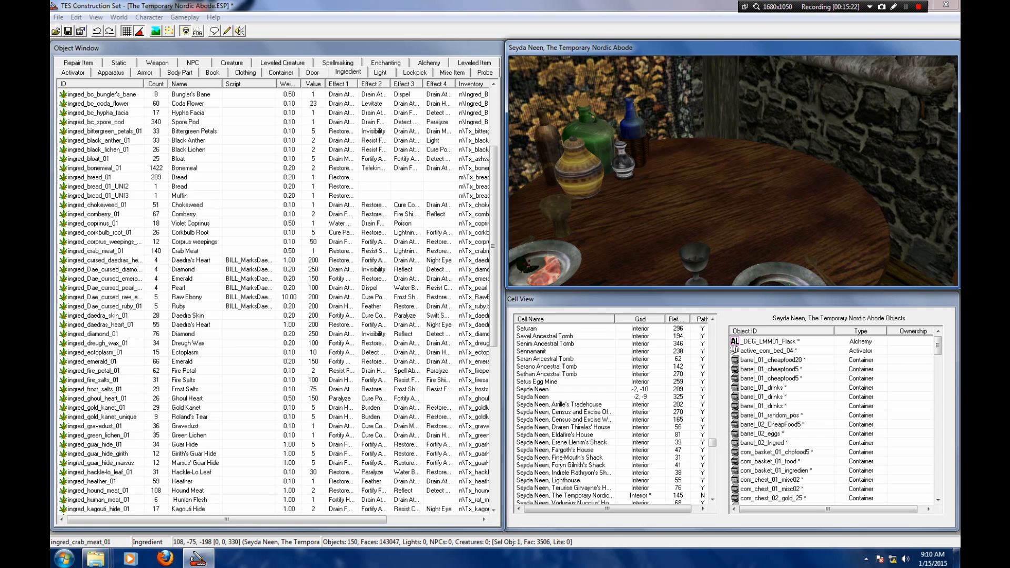
# Step: Add a redware platter (misc_com_redware_platter) to the empty back part of the round table
pyautogui.click(452, 72)
pyautogui.click(271, 278)
pyautogui.scroll(-13, 271, 278)
pyautogui.scroll(-7, 271, 305)
pyautogui.scroll(7, 271, 305)
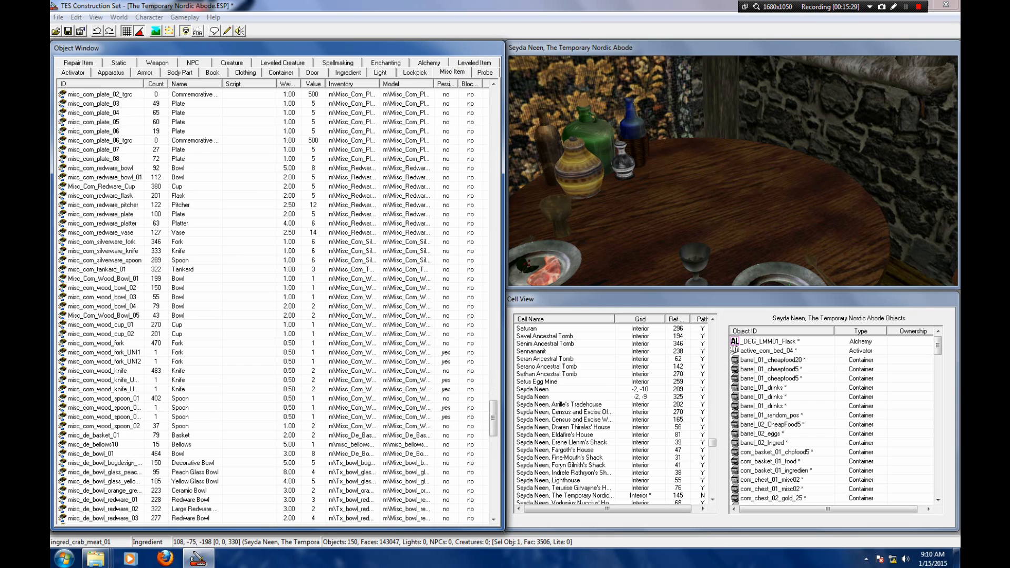
pyautogui.click(103, 224)
pyautogui.moveTo(103, 223); pyautogui.dragTo(762, 168)
# Step: Rotate the redware platter to 330 degrees about Z and settle it at 156, -106, -195 on the table
pyautogui.moveTo(762, 167); pyautogui.dragTo(797, 169, button='right')
pyautogui.moveTo(769, 171); pyautogui.dragTo(770, 188)
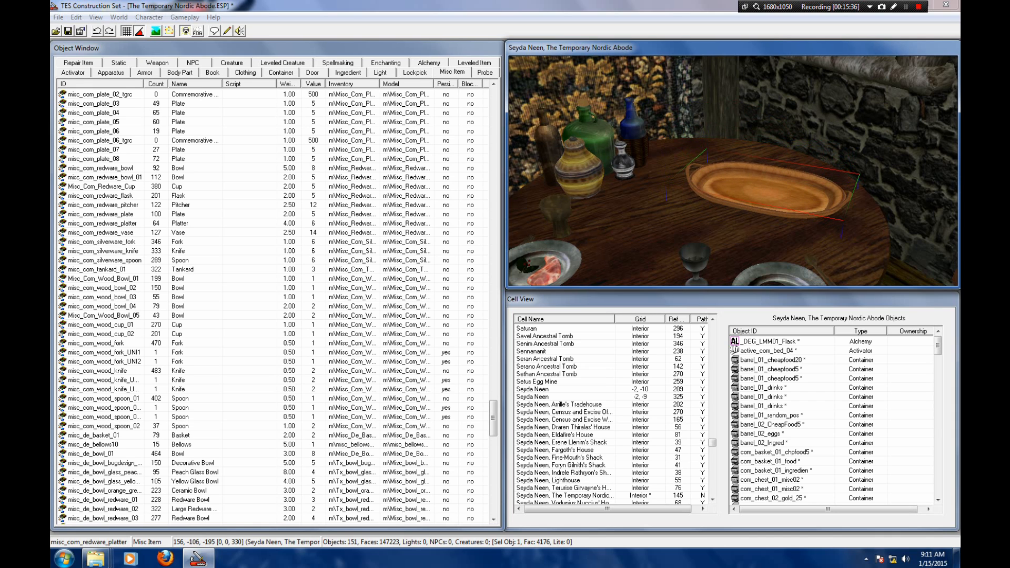
pyautogui.doubleClick(770, 189)
pyautogui.click(433, 389)
pyautogui.click(608, 308)
pyautogui.click(763, 190)
pyautogui.press('shift')
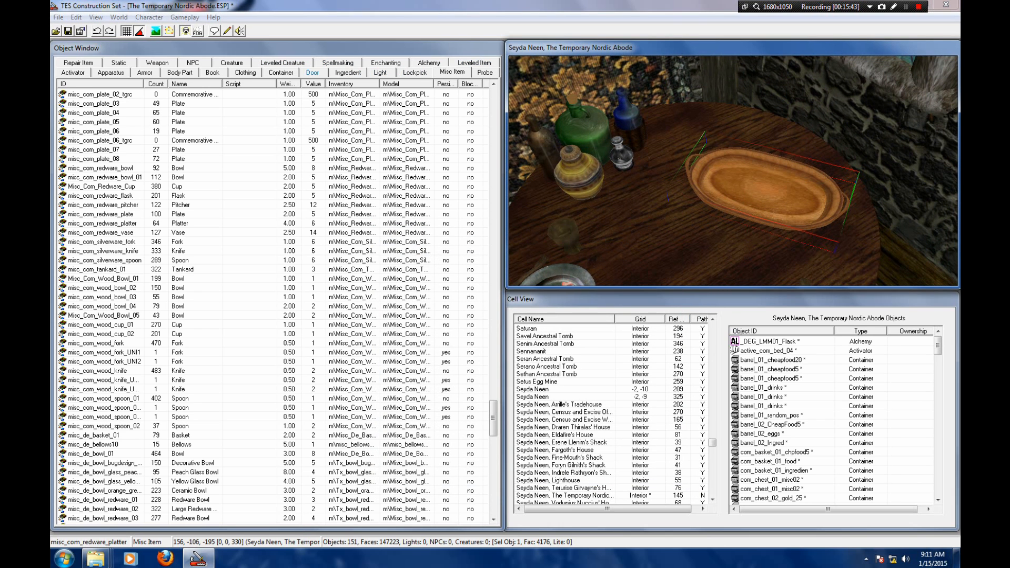
# Step: Add a Bread (ingred_bread_01) to one end of the platter, rotated to 300 degrees about Z, and drop it in
pyautogui.click(348, 72)
pyautogui.moveTo(89, 177); pyautogui.dragTo(758, 157)
pyautogui.moveTo(758, 158); pyautogui.dragTo(773, 156, button='right')
pyautogui.moveTo(766, 155); pyautogui.dragTo(756, 138)
pyautogui.press('f')
pyautogui.moveTo(756, 198); pyautogui.dragTo(760, 166)
pyautogui.scroll(5, 751, 189)
pyautogui.press('f')
pyautogui.keyDown('shift'); pyautogui.moveTo(760, 166); pyautogui.dragTo(737, 183, button='middle'); pyautogui.keyUp('shift')
pyautogui.scroll(-5, 737, 174)
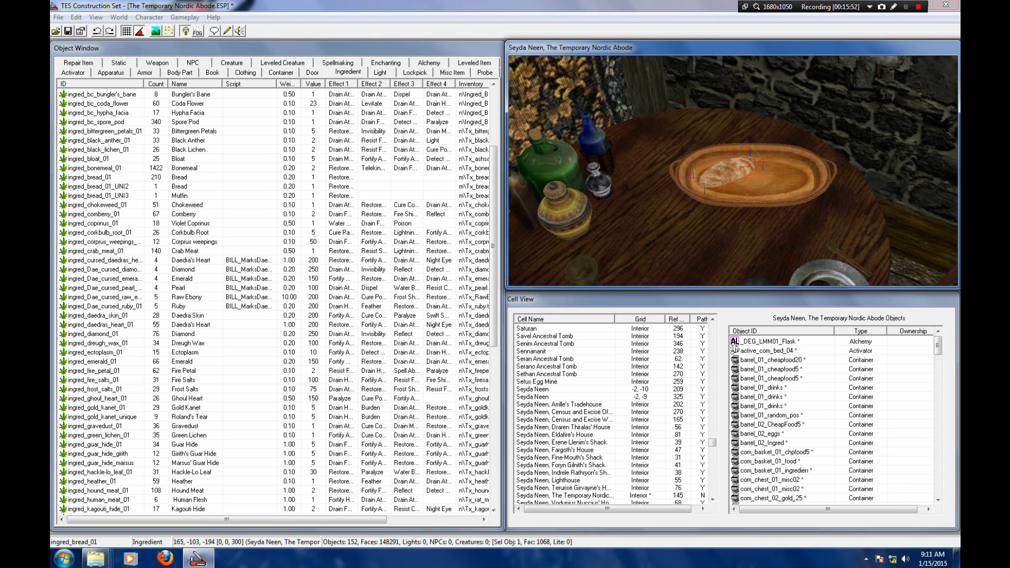
# Step: Copy the bread and place the copy at the platter's other end, rotated to 210 degrees about Z
pyautogui.click(77, 17)
pyautogui.click(104, 70)
pyautogui.click(76, 17)
pyautogui.click(104, 82)
pyautogui.moveTo(736, 171); pyautogui.dragTo(772, 172)
pyautogui.scroll(5, 772, 172)
pyautogui.moveTo(773, 173); pyautogui.dragTo(739, 155, button='middle')
pyautogui.moveTo(739, 155); pyautogui.dragTo(789, 155, button='right')
pyautogui.moveTo(736, 163)
pyautogui.mouseDown()
pyautogui.moveTo(718, 164)
pyautogui.moveTo(747, 171)
pyautogui.mouseUp()
pyautogui.moveTo(747, 171); pyautogui.dragTo(902, 172, button='middle')
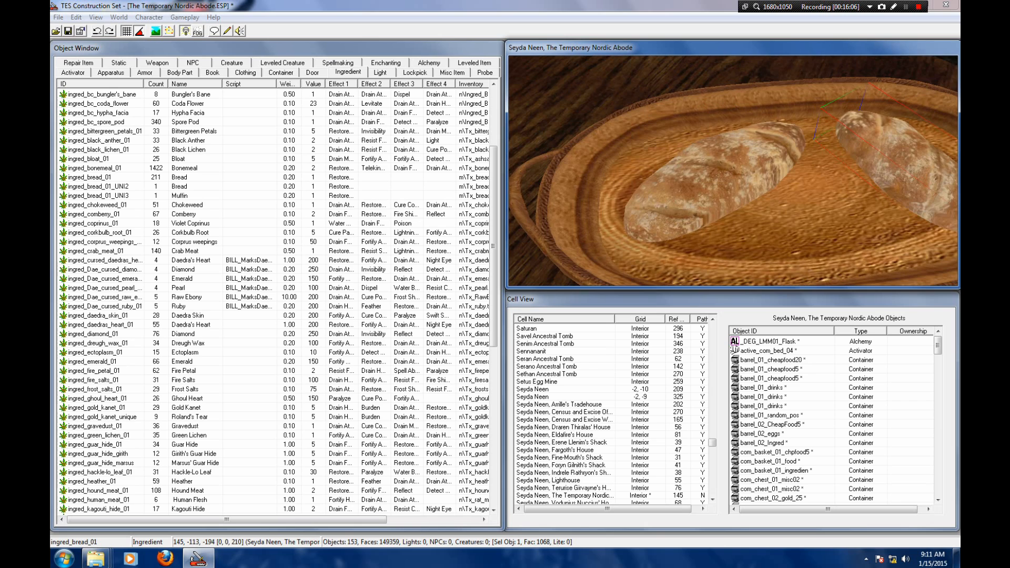
# Step: Move the first bread closer to its end of the platter, raise it to Z -193 and drop it back down
pyautogui.moveTo(714, 181); pyautogui.dragTo(691, 175)
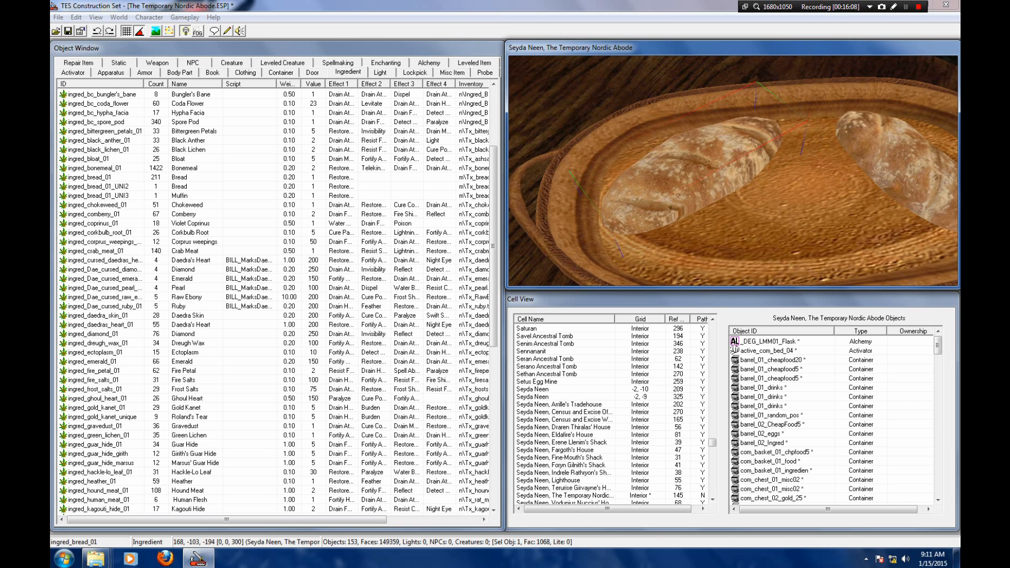
pyautogui.doubleClick(691, 175)
pyautogui.click(422, 401)
pyautogui.click(669, 216)
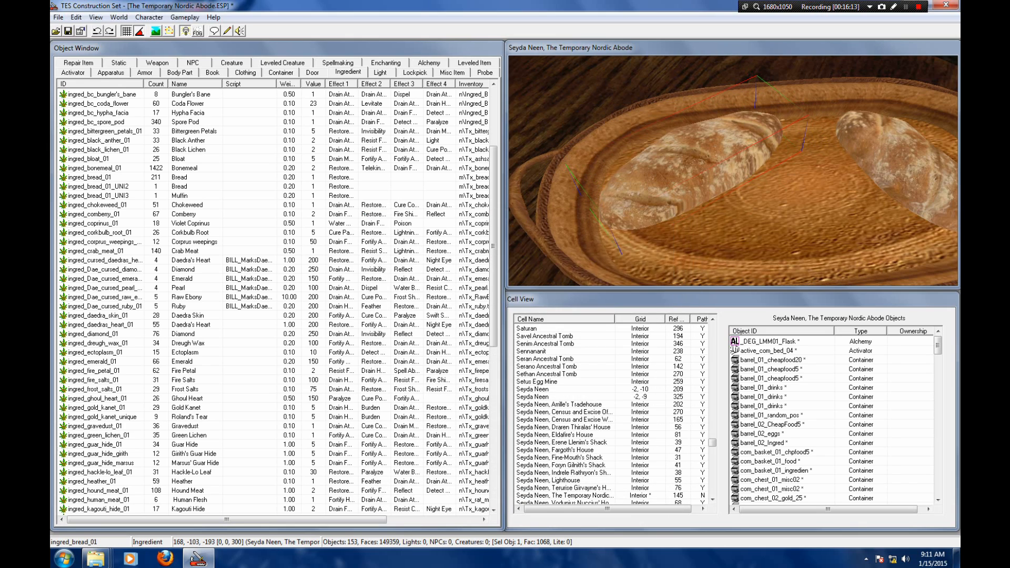
pyautogui.press('f')
pyautogui.scroll(-5, 733, 171)
pyautogui.press('shift')
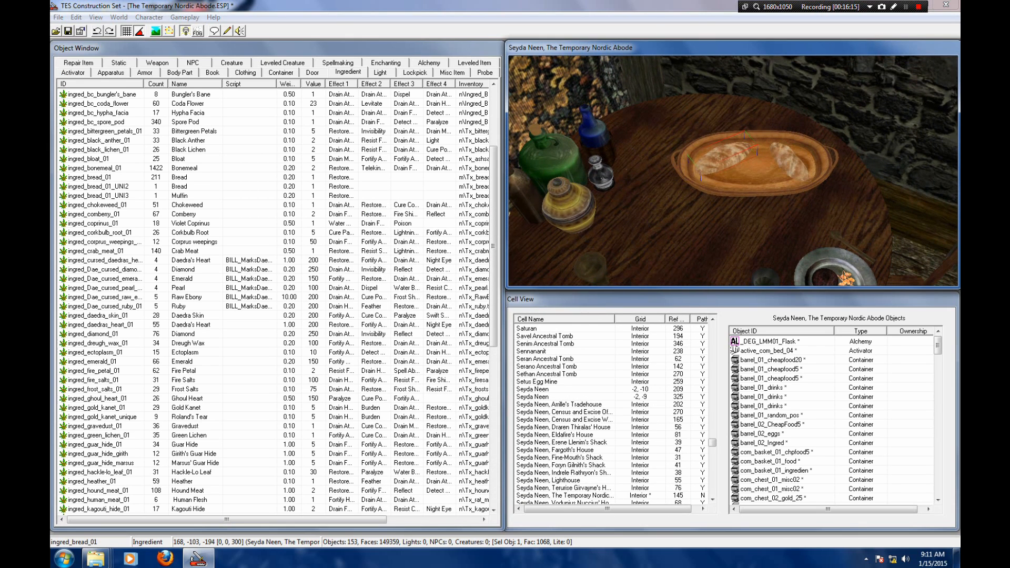
# Step: Copy the first bread and place a third loaf at the platter's front middle, rotated to 315 degrees about Z
pyautogui.click(76, 17)
pyautogui.click(105, 70)
pyautogui.click(76, 18)
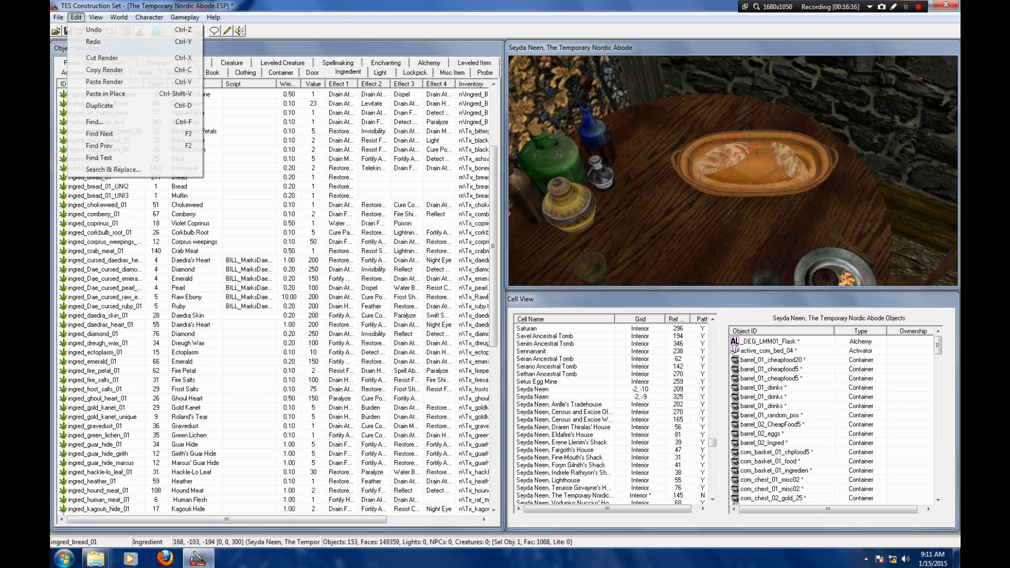
pyautogui.click(105, 80)
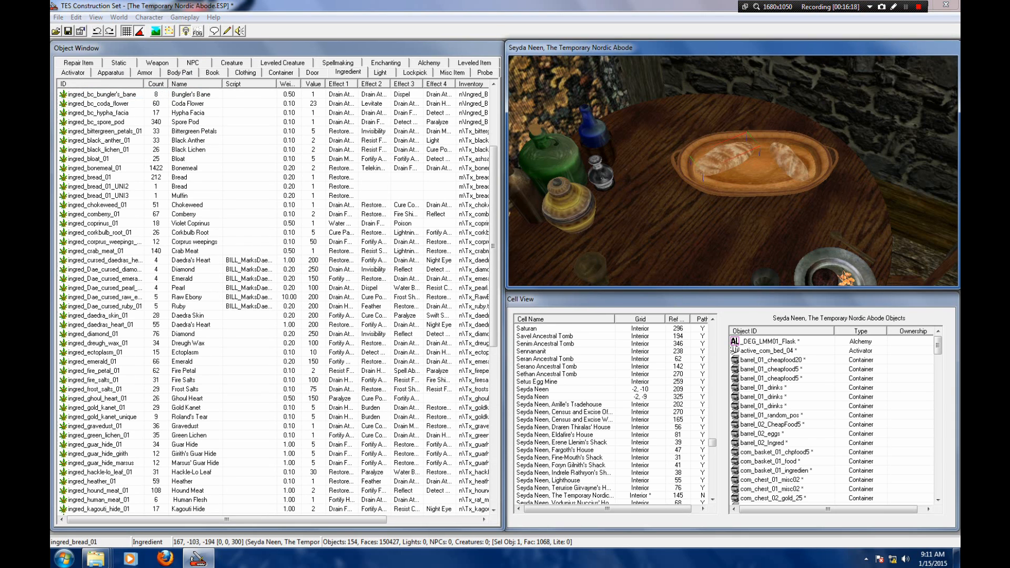
pyautogui.moveTo(742, 167); pyautogui.dragTo(729, 167)
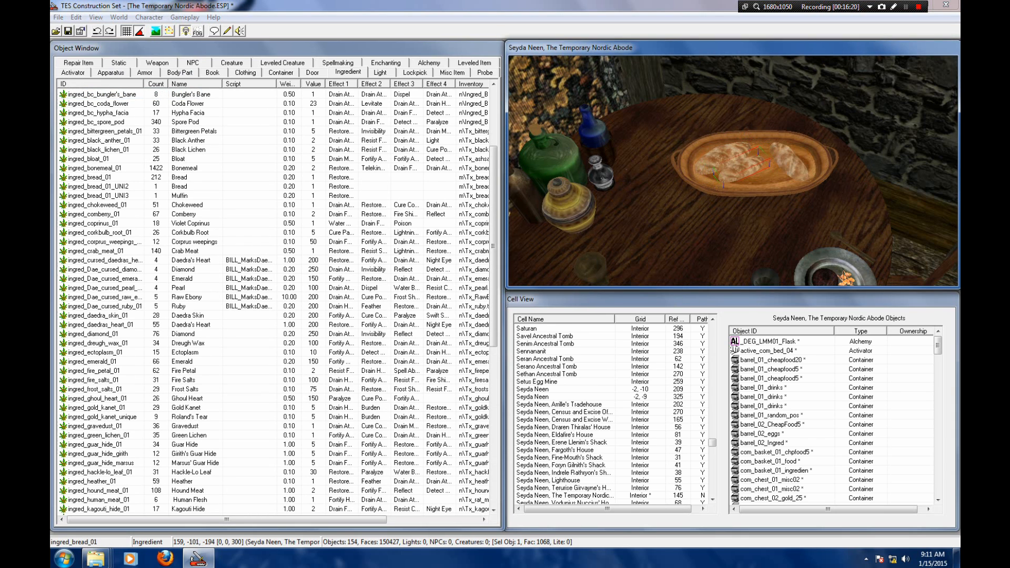
pyautogui.moveTo(742, 168); pyautogui.dragTo(747, 168, button='right')
pyautogui.scroll(5, 741, 168)
pyautogui.moveTo(758, 163); pyautogui.dragTo(797, 189)
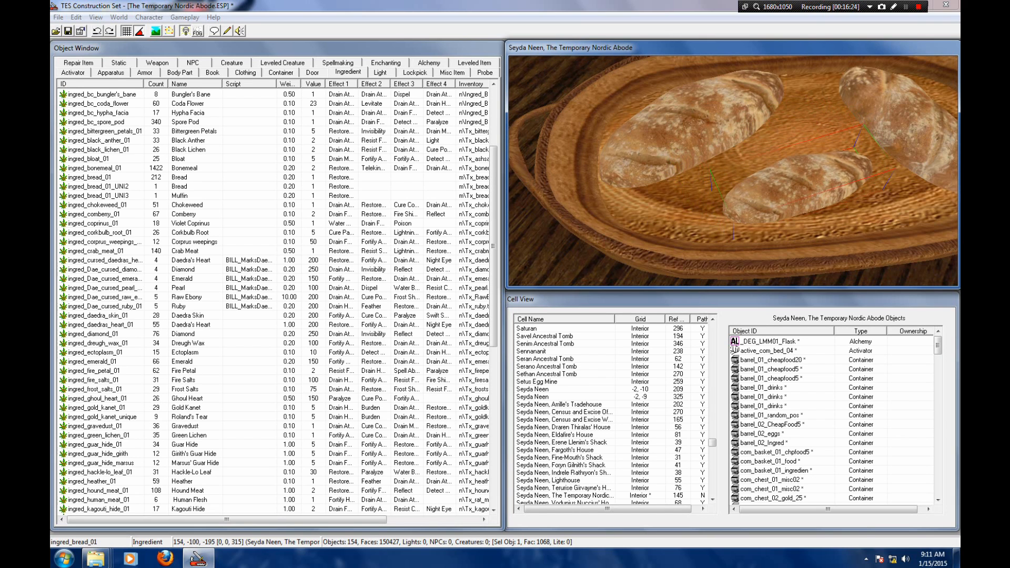
pyautogui.moveTo(797, 189)
pyautogui.keyDown('shift'); pyautogui.mouseDown(button='middle')
pyautogui.moveTo(797, 168)
pyautogui.moveTo(805, 184)
pyautogui.mouseUp(button='middle'); pyautogui.keyUp('shift')
pyautogui.scroll(-5, 797, 187)
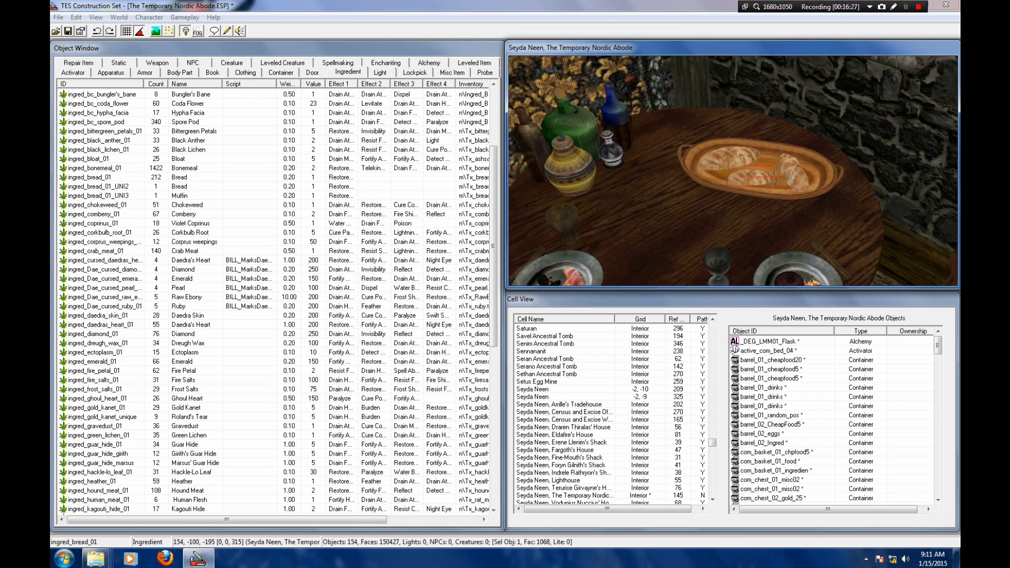
pyautogui.scroll(5, 797, 187)
pyautogui.scroll(-6, 733, 170)
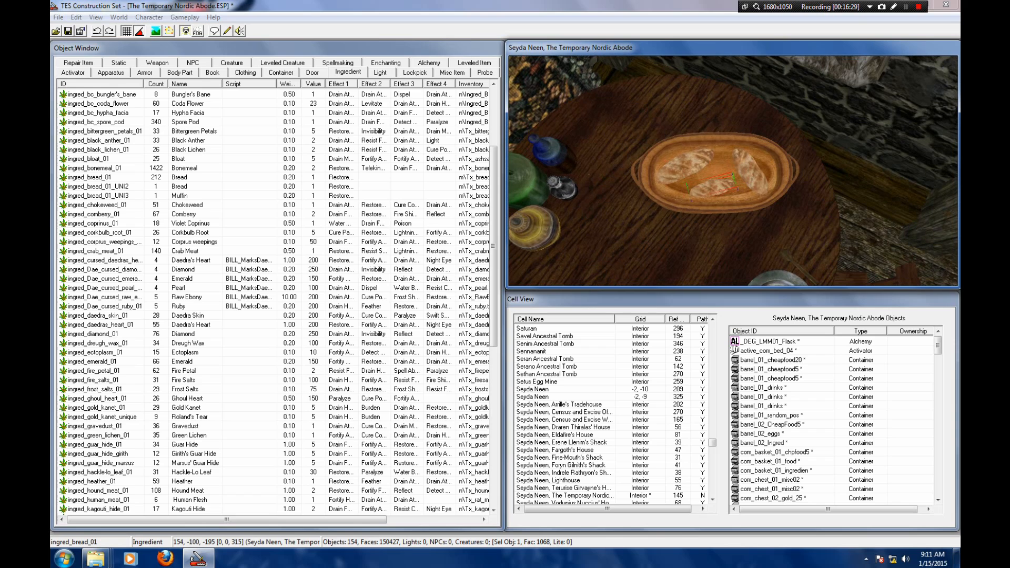
# Step: Add a Comberry (ingred_comberry_01) between the loaves on the platter at about 154, -111, rotated to 180 degrees about Z
pyautogui.click(95, 214)
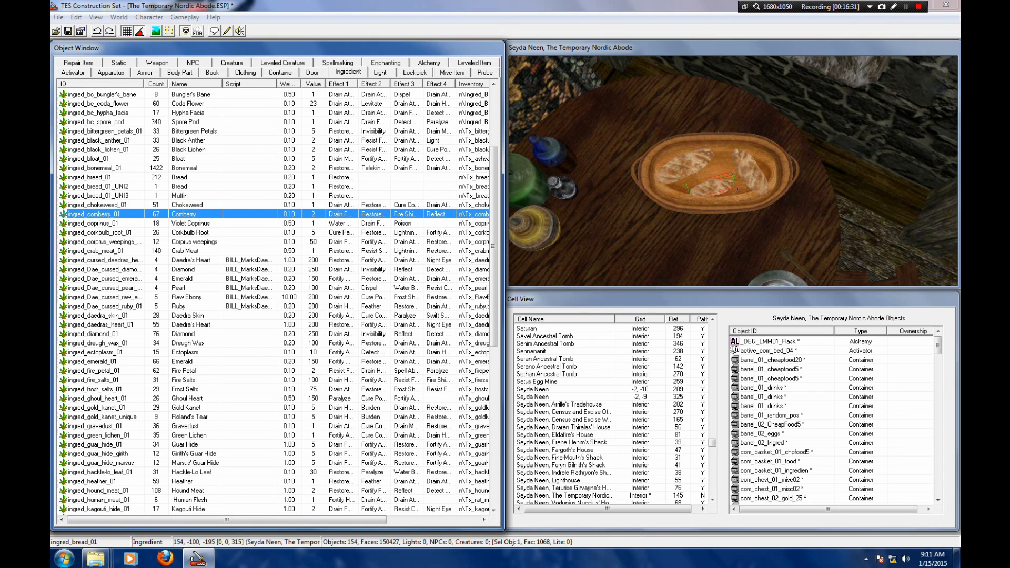
pyautogui.moveTo(95, 215); pyautogui.dragTo(693, 105)
pyautogui.press('f')
pyautogui.moveTo(702, 167); pyautogui.dragTo(683, 129)
pyautogui.scroll(5, 713, 153)
pyautogui.moveTo(705, 129); pyautogui.dragTo(726, 129, button='right')
pyautogui.scroll(-10, 733, 170)
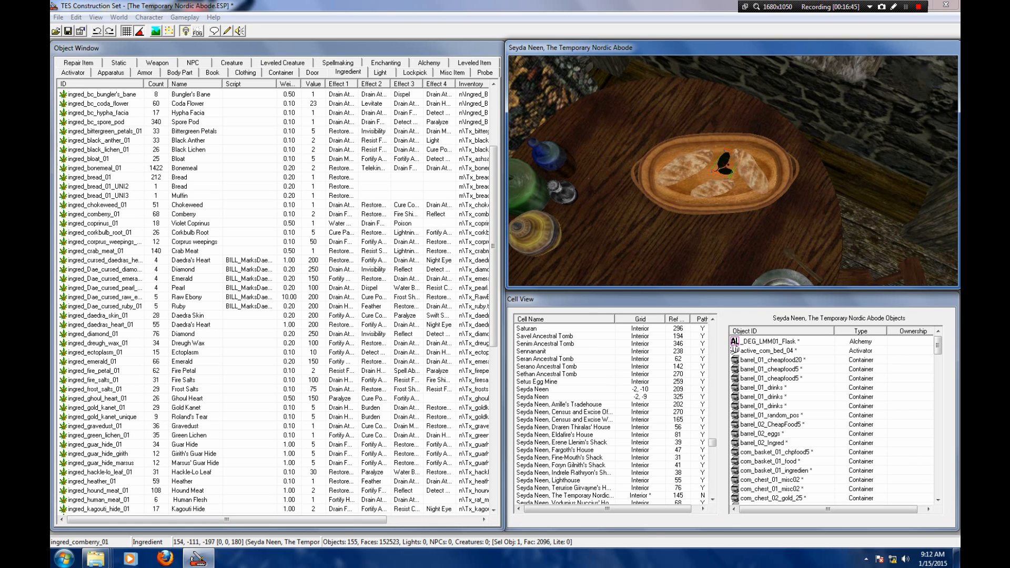
# Step: Duplicate the comberry in place and move the copy to about 165, -93 on the platter, rotated to 30 degrees about Z
pyautogui.click(76, 18)
pyautogui.click(105, 70)
pyautogui.click(76, 17)
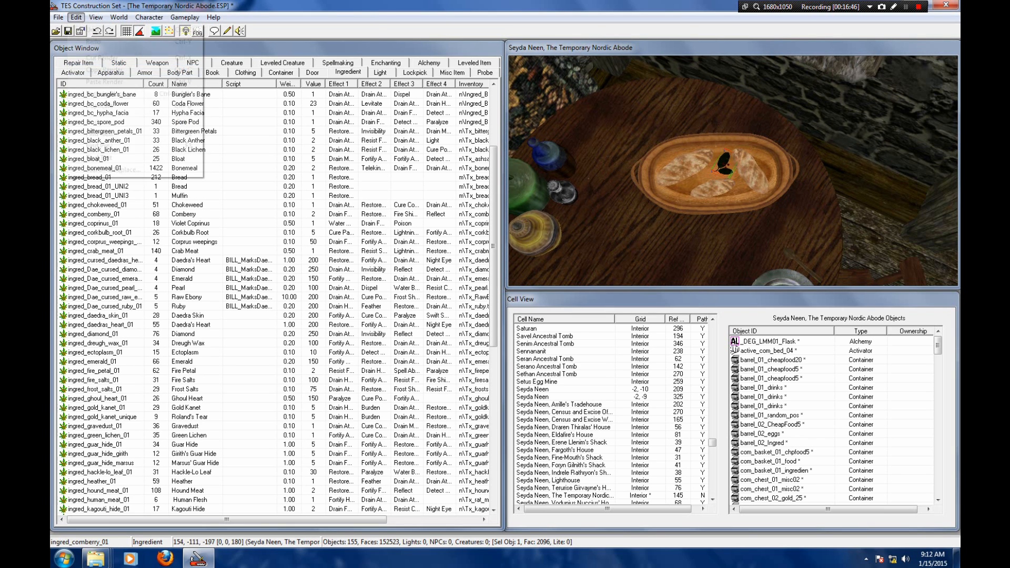
pyautogui.click(106, 94)
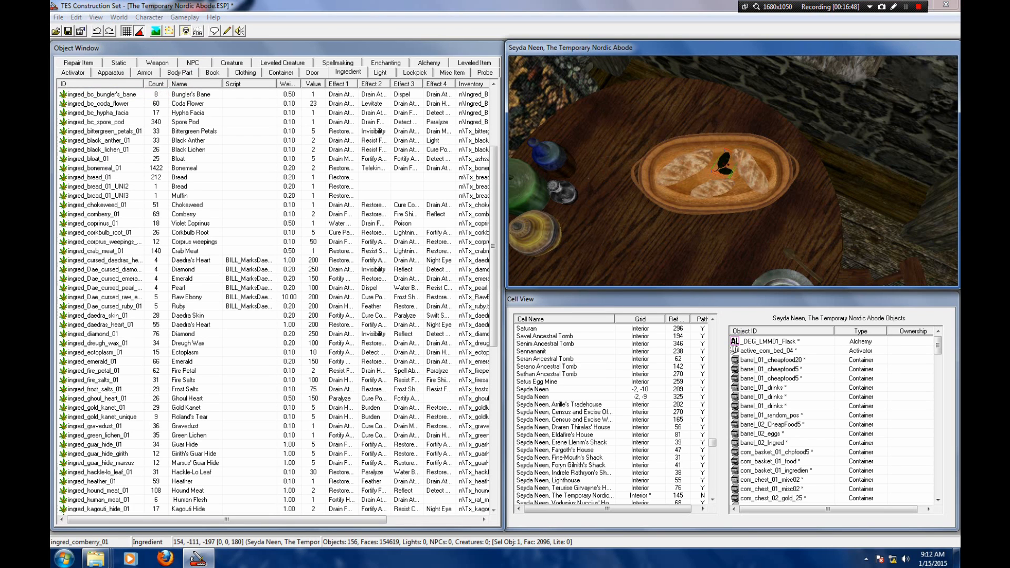
pyautogui.moveTo(724, 168); pyautogui.dragTo(685, 188)
pyautogui.scroll(6, 699, 162)
pyautogui.moveTo(685, 187); pyautogui.dragTo(663, 148, button='middle')
pyautogui.moveTo(663, 147); pyautogui.dragTo(705, 147, button='right')
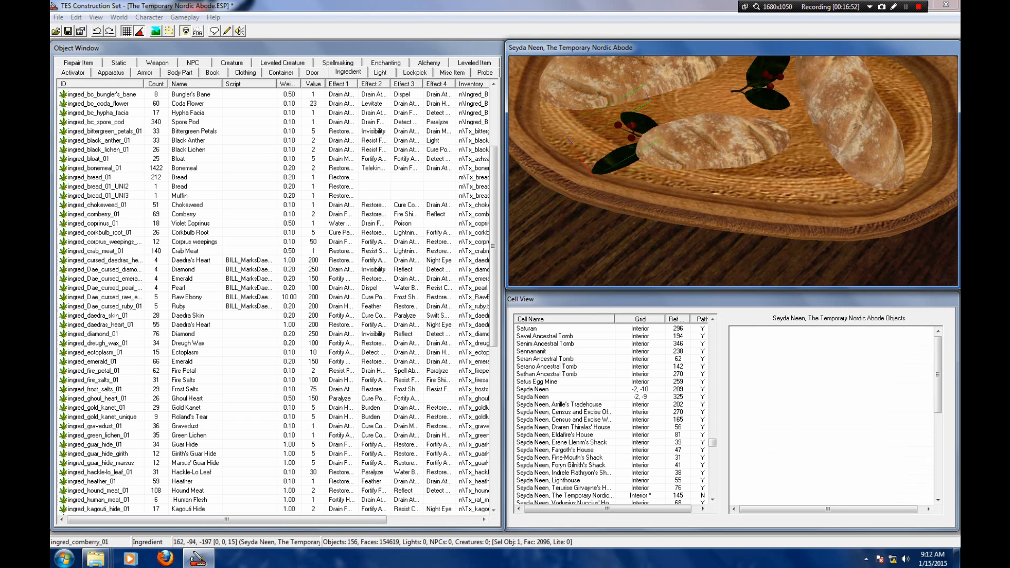
pyautogui.moveTo(628, 139); pyautogui.dragTo(606, 131)
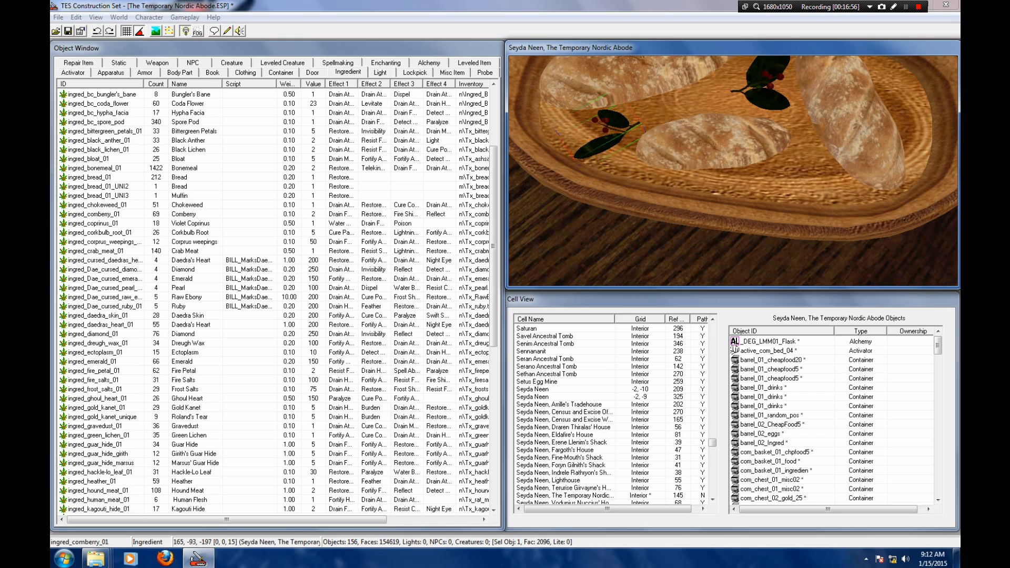
pyautogui.moveTo(606, 131); pyautogui.dragTo(614, 131, button='right')
pyautogui.scroll(-5, 733, 171)
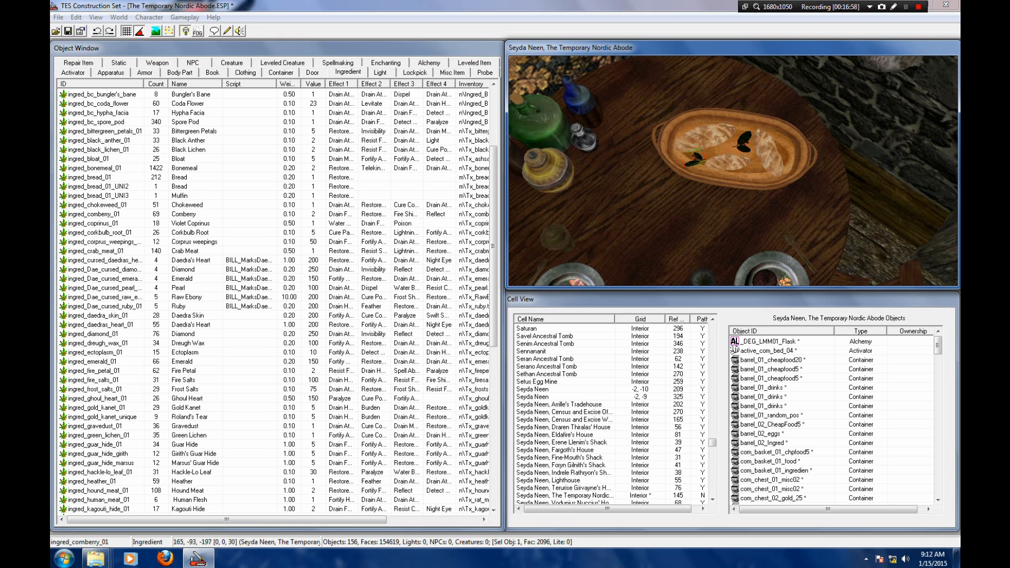
# Step: Select the empty rectangular table (furn_com_rm_table_05) beside the bed and examine its top up close
pyautogui.press('shift')
pyautogui.scroll(-3, 733, 171)
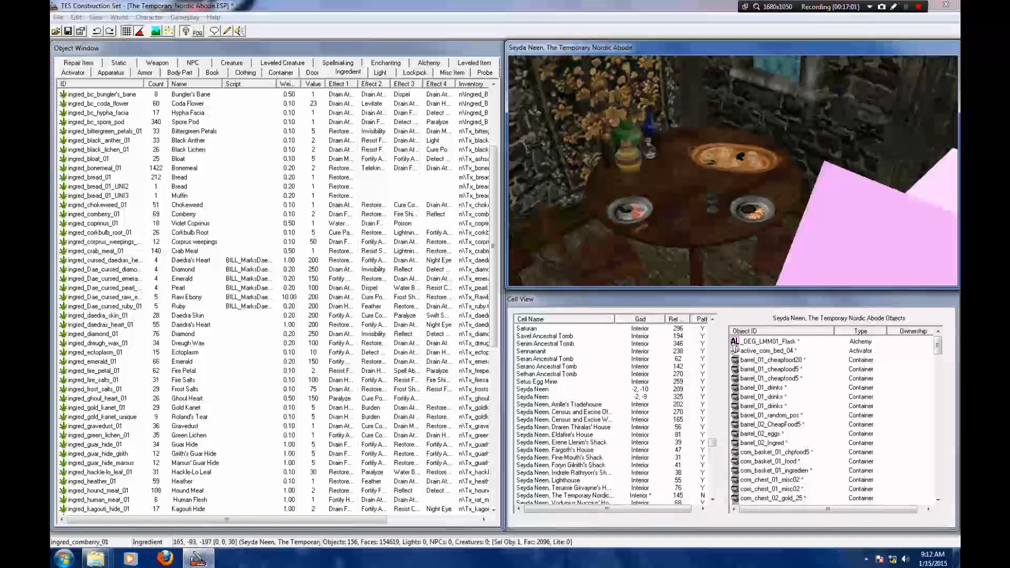
pyautogui.moveTo(733, 171); pyautogui.dragTo(817, 127, button='middle')
pyautogui.press('shift')
pyautogui.press('shift')
pyautogui.moveTo(733, 171); pyautogui.dragTo(733, 63, button='middle')
pyautogui.press('shift')
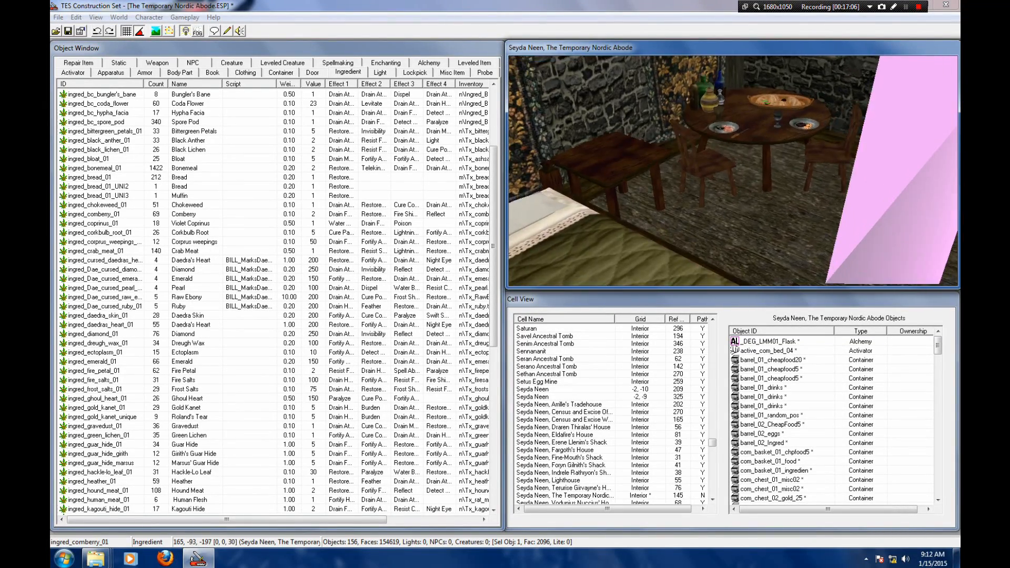
pyautogui.click(617, 158)
pyautogui.press('shift')
pyautogui.press('shift')
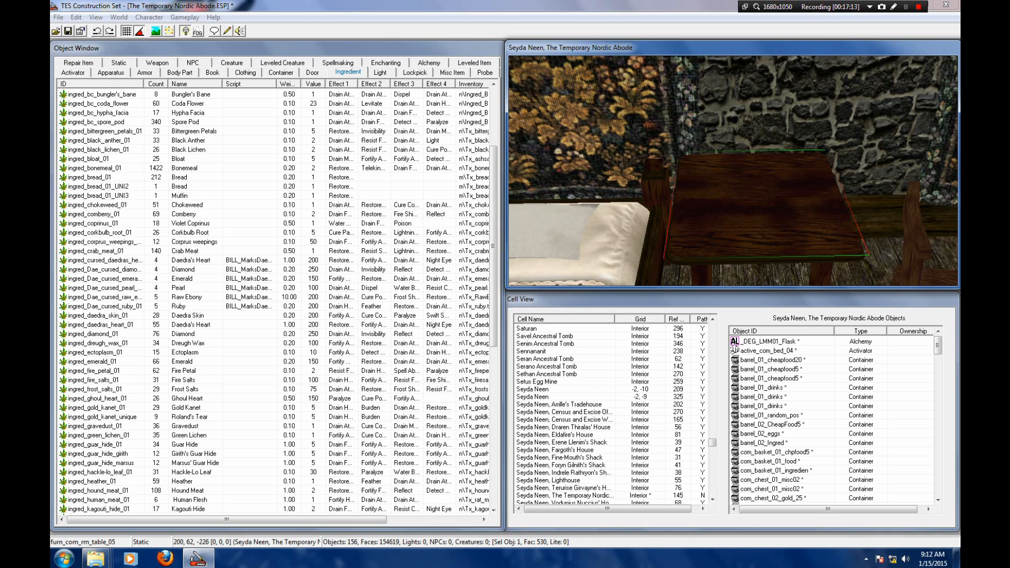
# Step: Examine the skill books available among the book objects, comparing the Acrobatics, Athletics and Armorer titles
pyautogui.click(212, 73)
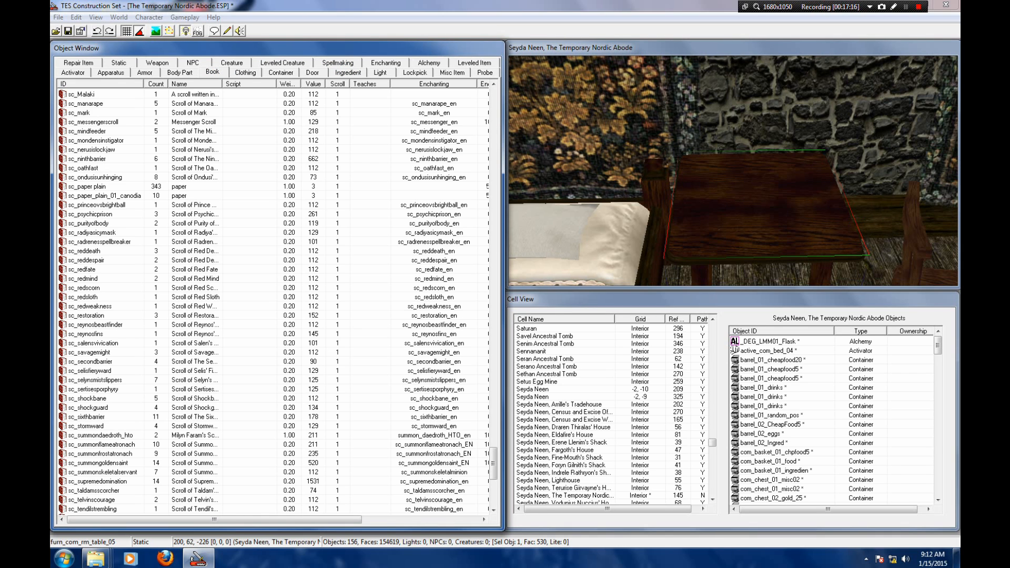
pyautogui.moveTo(494, 464); pyautogui.dragTo(493, 348)
pyautogui.click(410, 260)
pyautogui.scroll(6, 410, 260)
pyautogui.scroll(12, 410, 260)
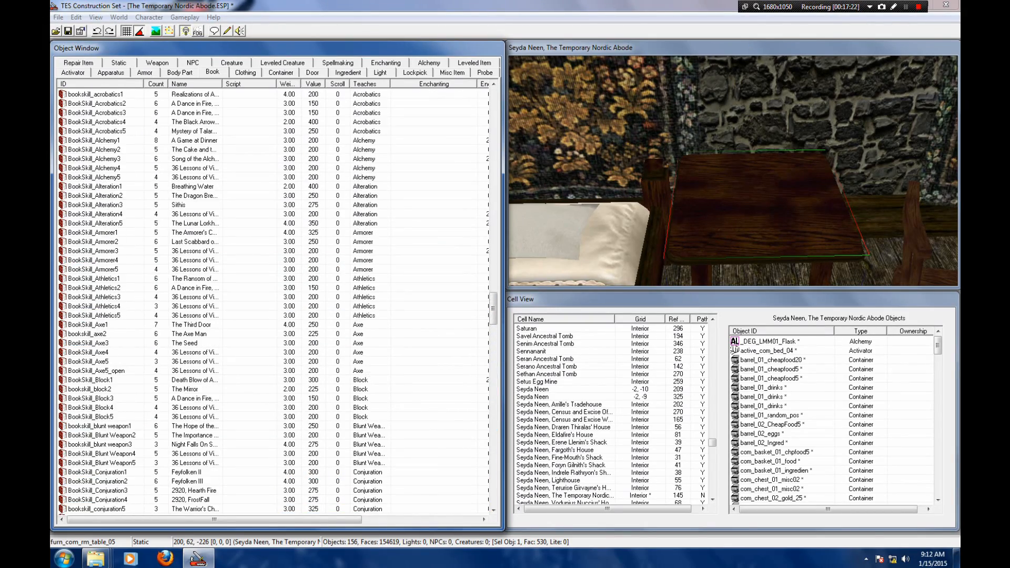
pyautogui.scroll(4, 276, 303)
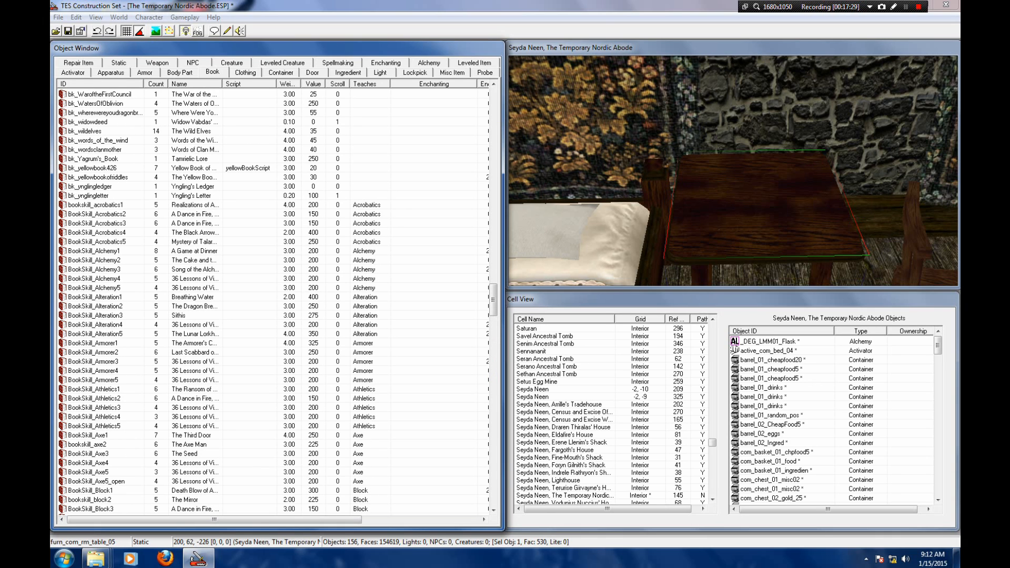
pyautogui.click(97, 214)
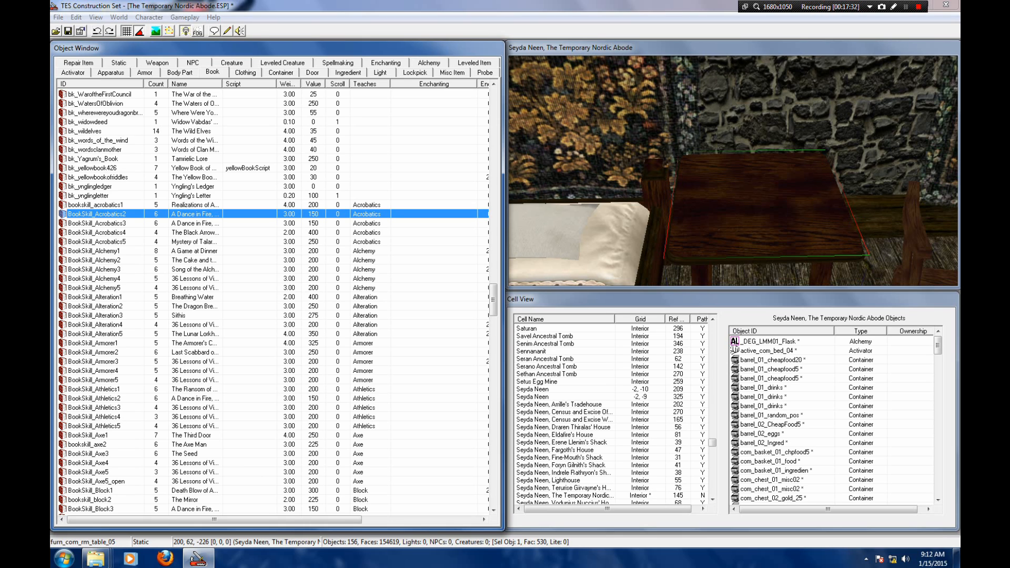
pyautogui.scroll(-3, 273, 300)
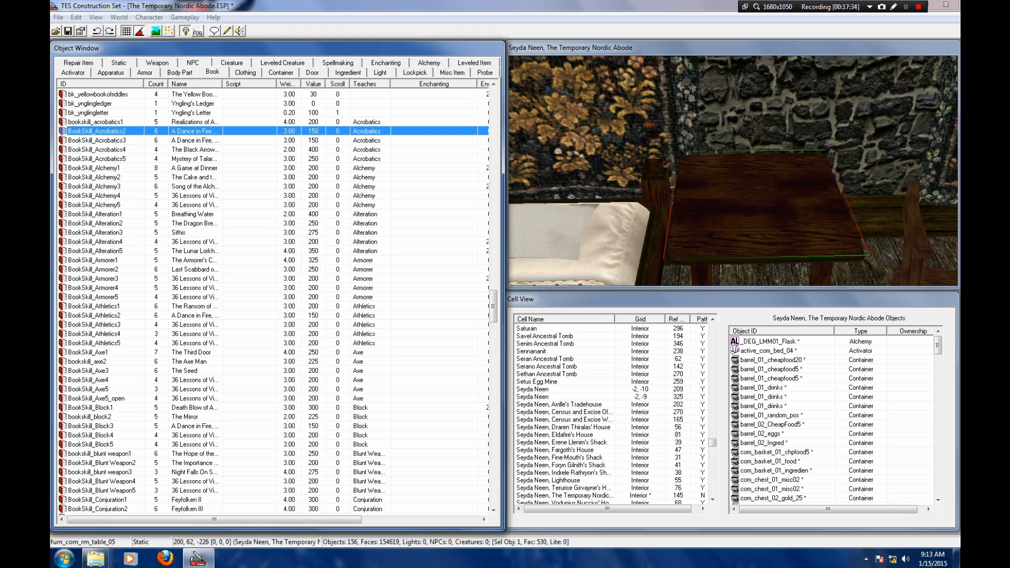
pyautogui.click(95, 316)
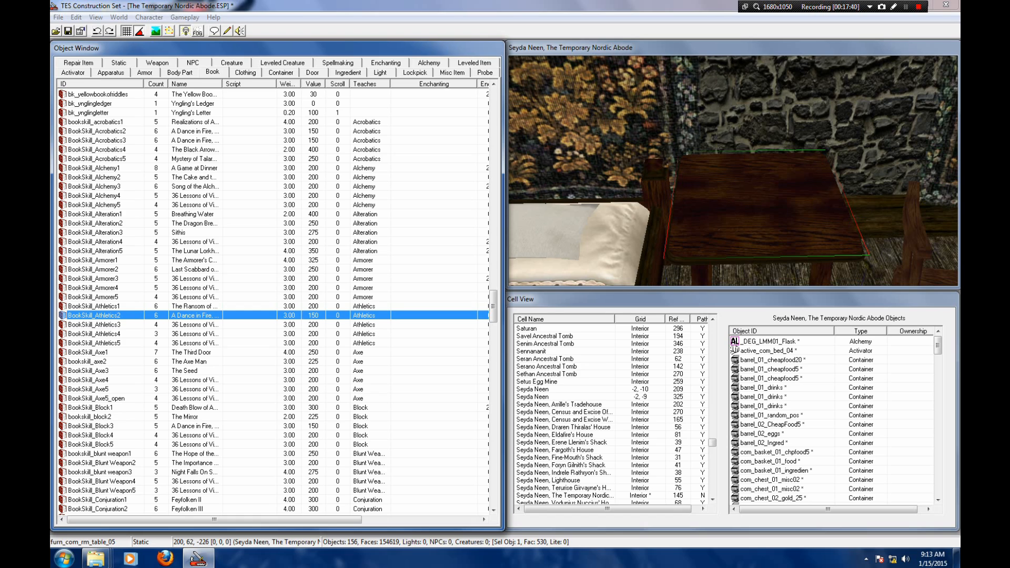
pyautogui.click(95, 260)
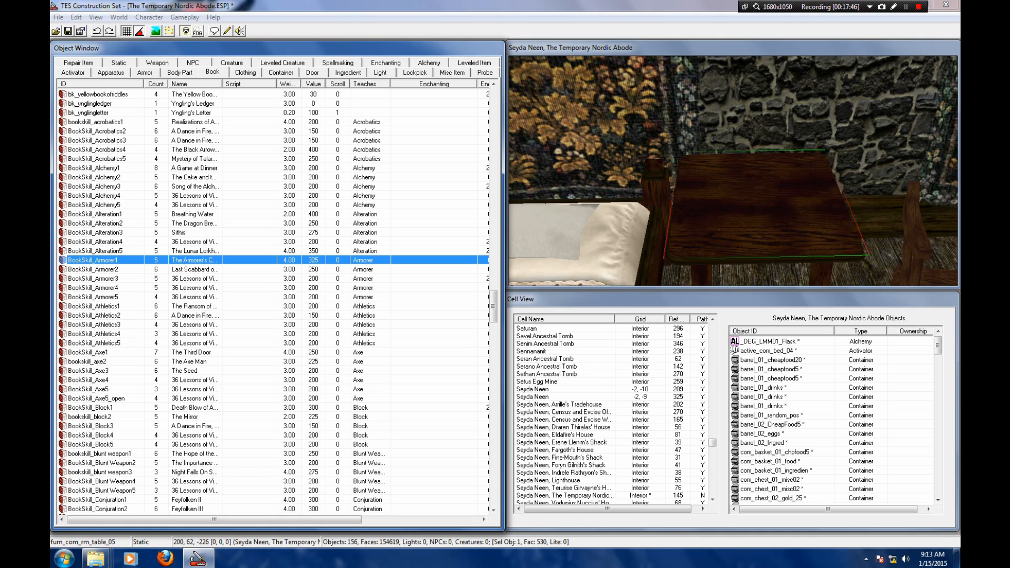
pyautogui.click(94, 270)
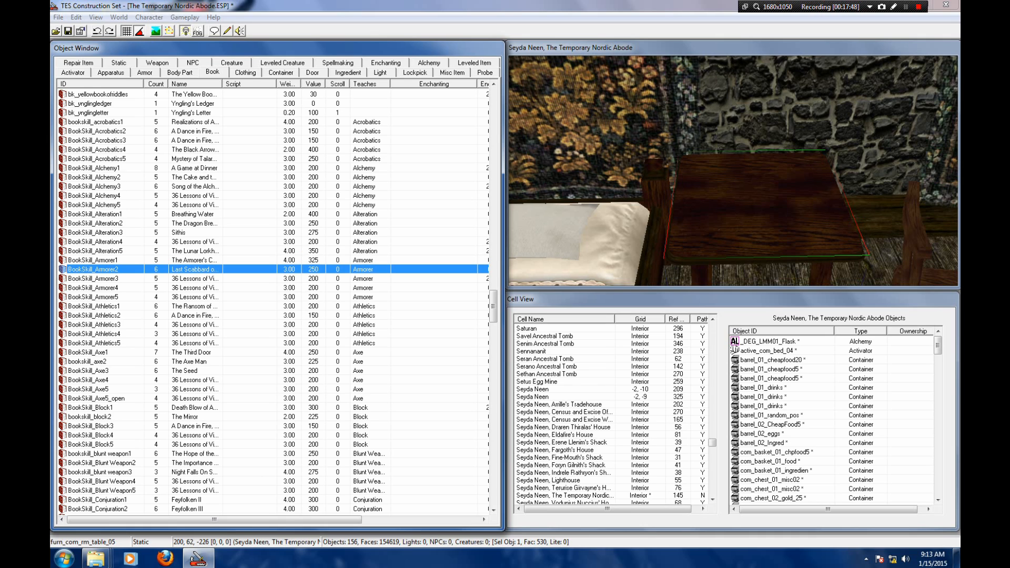
# Step: Place The Rear Guard (BookSkill_Light Armor1) on the table beside the bed at about 197, 69, rotated to 75 degrees about Z
pyautogui.scroll(-2, 279, 303)
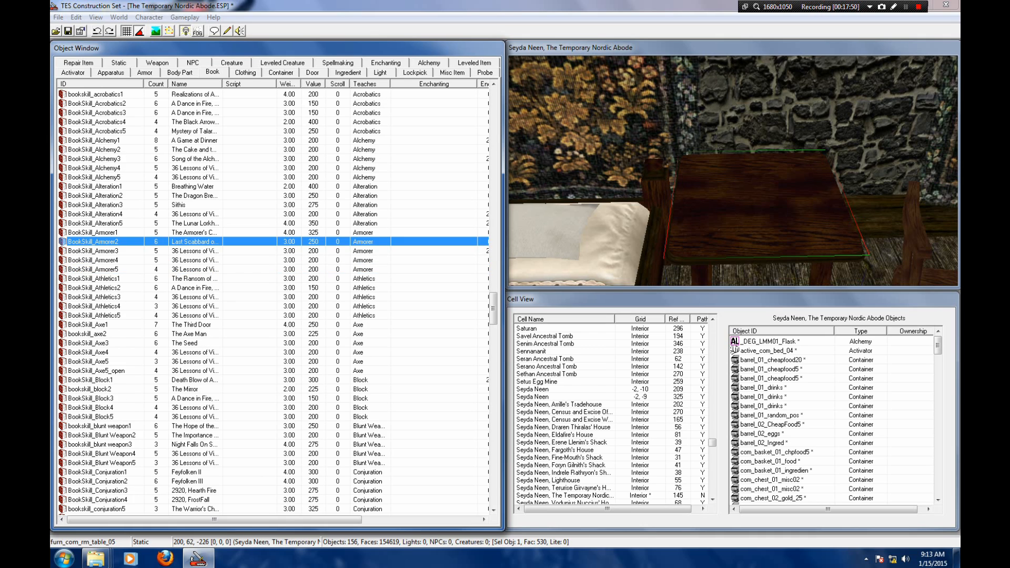
pyautogui.scroll(-1, 278, 303)
pyautogui.scroll(-2, 278, 302)
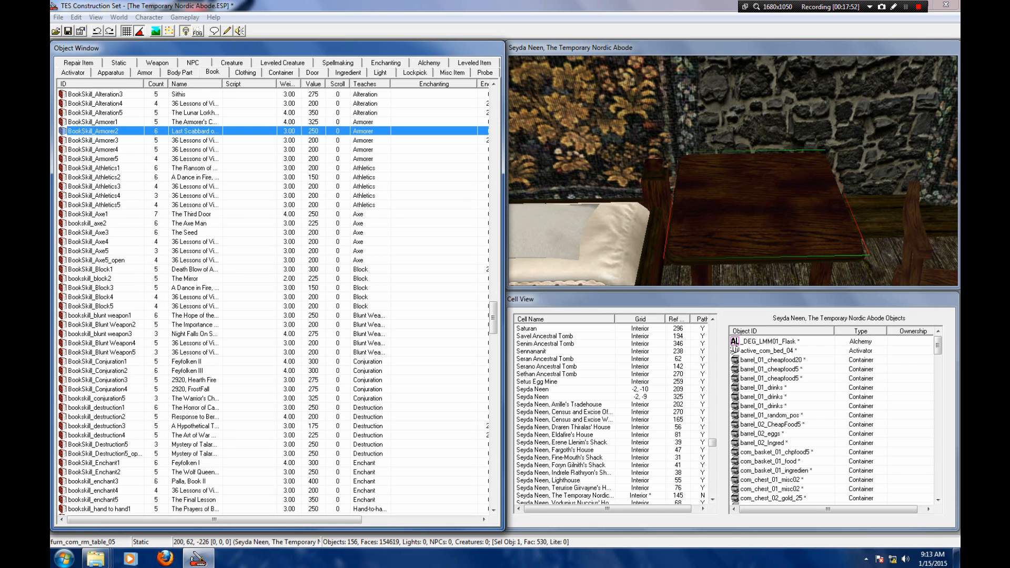
pyautogui.scroll(-2, 278, 303)
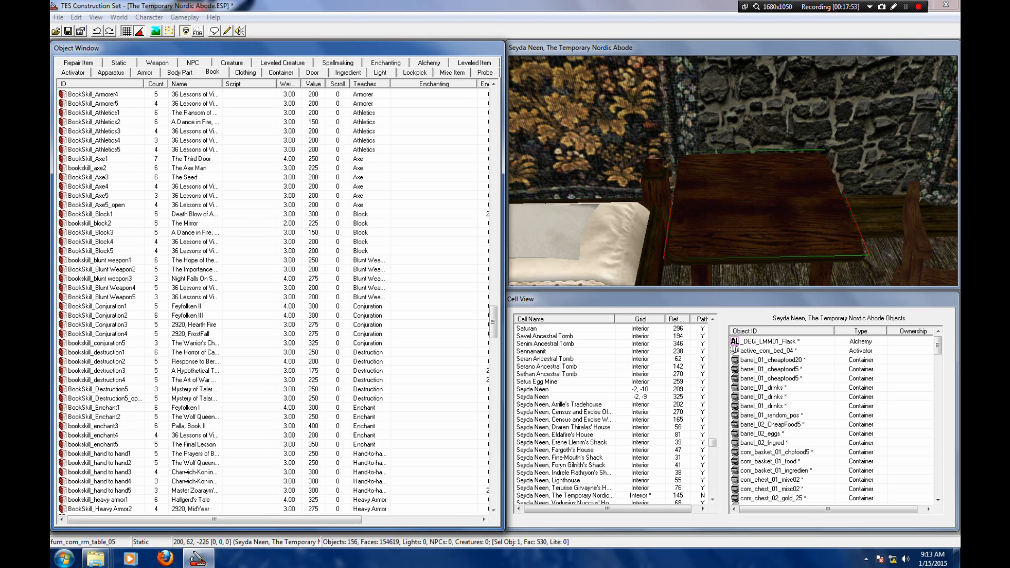
pyautogui.scroll(-3, 278, 303)
pyautogui.scroll(-2, 279, 303)
pyautogui.scroll(-1, 278, 302)
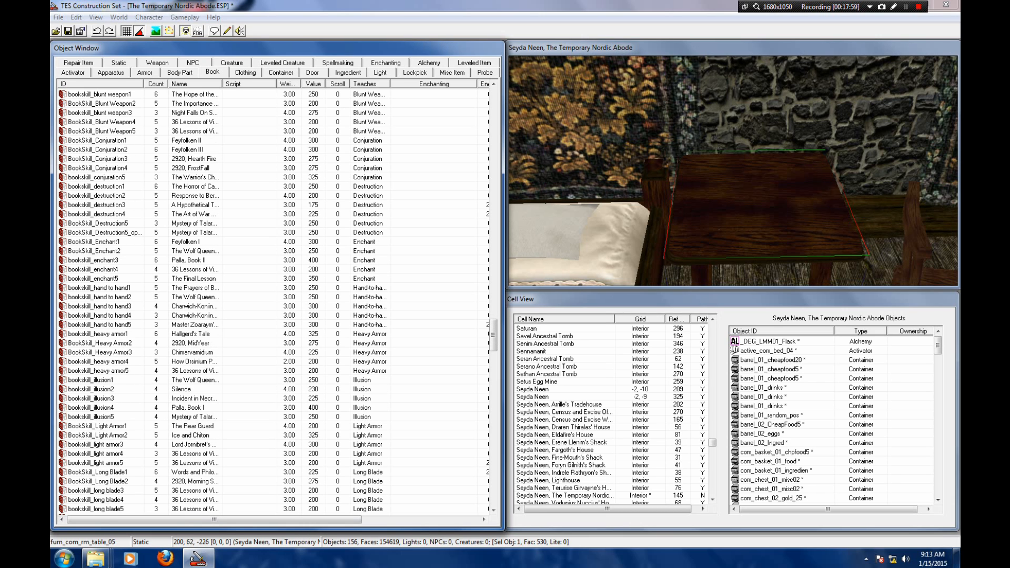
pyautogui.click(97, 426)
pyautogui.moveTo(97, 426); pyautogui.dragTo(747, 163)
pyautogui.moveTo(747, 163); pyautogui.dragTo(763, 163, button='right')
pyautogui.moveTo(752, 166); pyautogui.dragTo(760, 167)
pyautogui.press('f')
pyautogui.moveTo(756, 211); pyautogui.dragTo(745, 200)
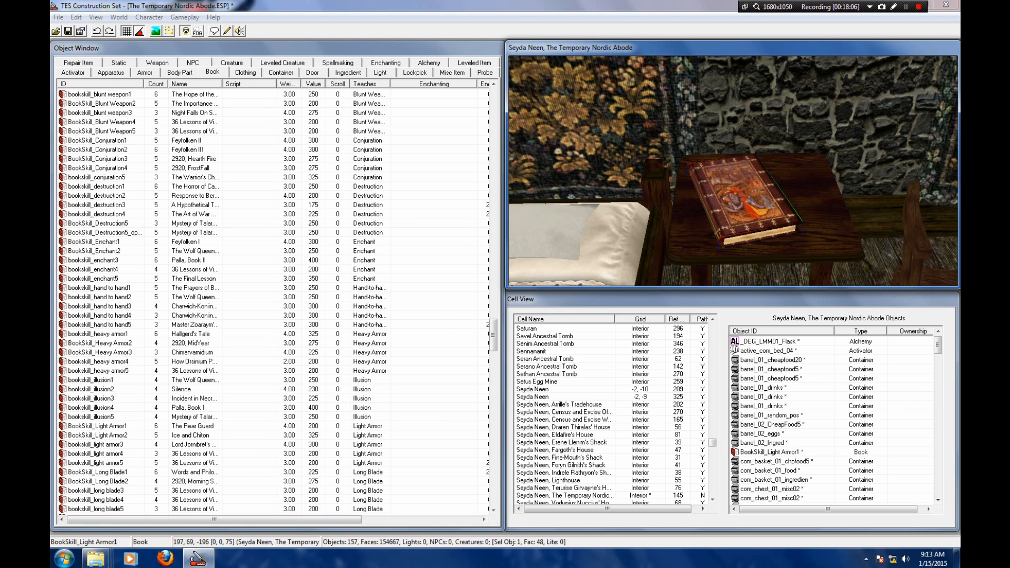
# Step: Raise The Rear Guard book to a Z position of -194 on the tabletop
pyautogui.doubleClick(745, 200)
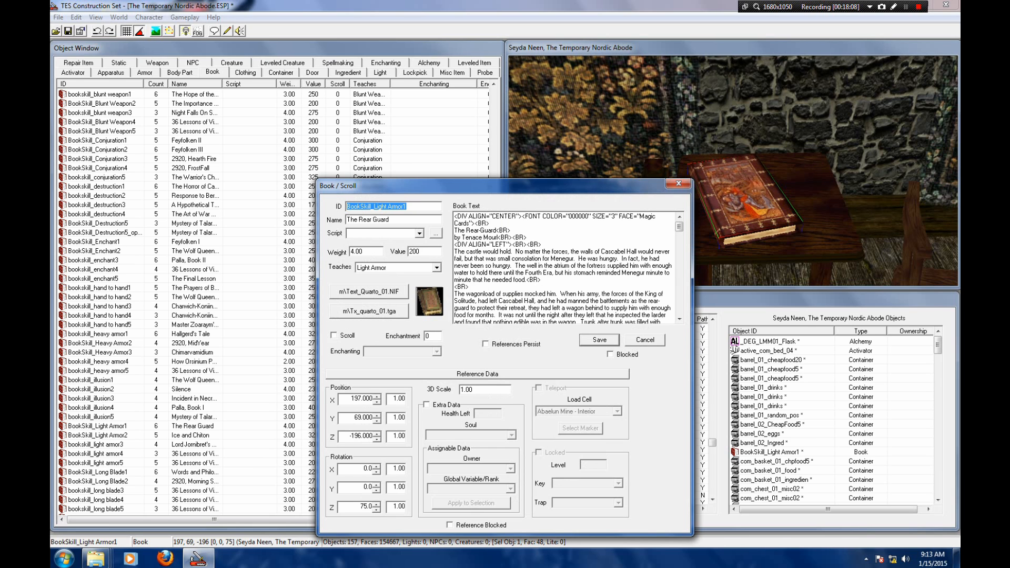
pyautogui.click(377, 433)
pyautogui.click(645, 340)
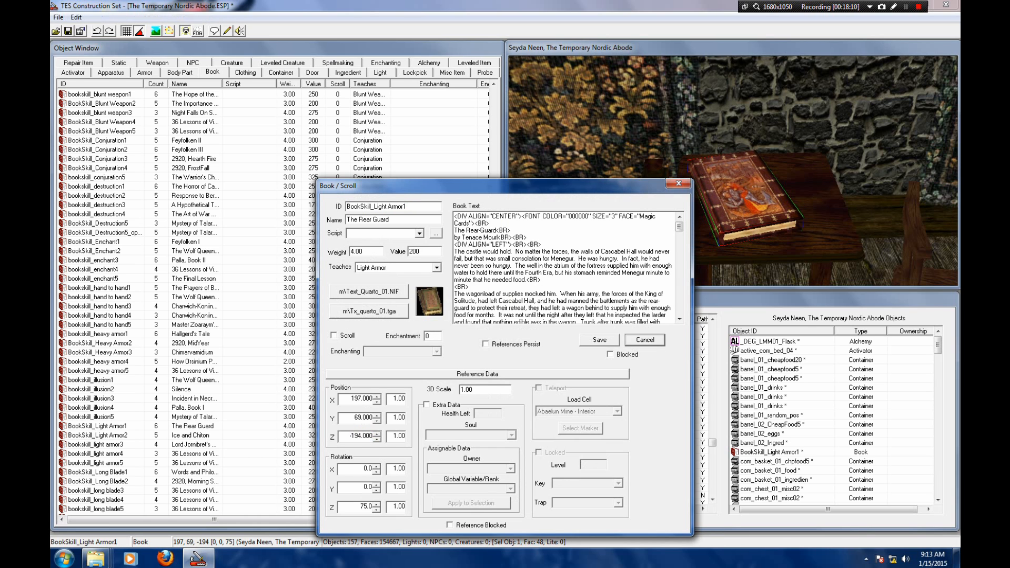
pyautogui.press('shift')
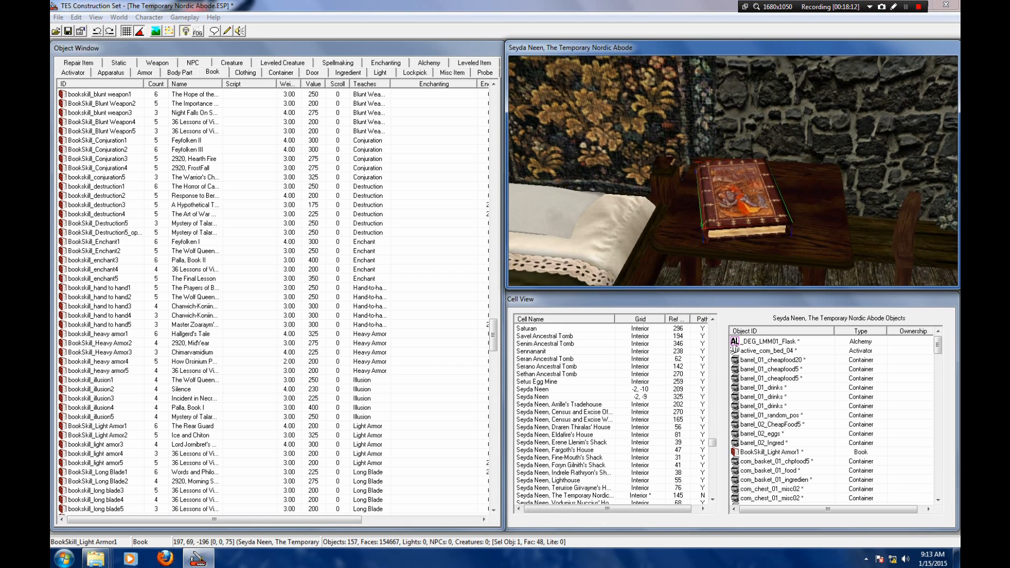
pyautogui.press('space')
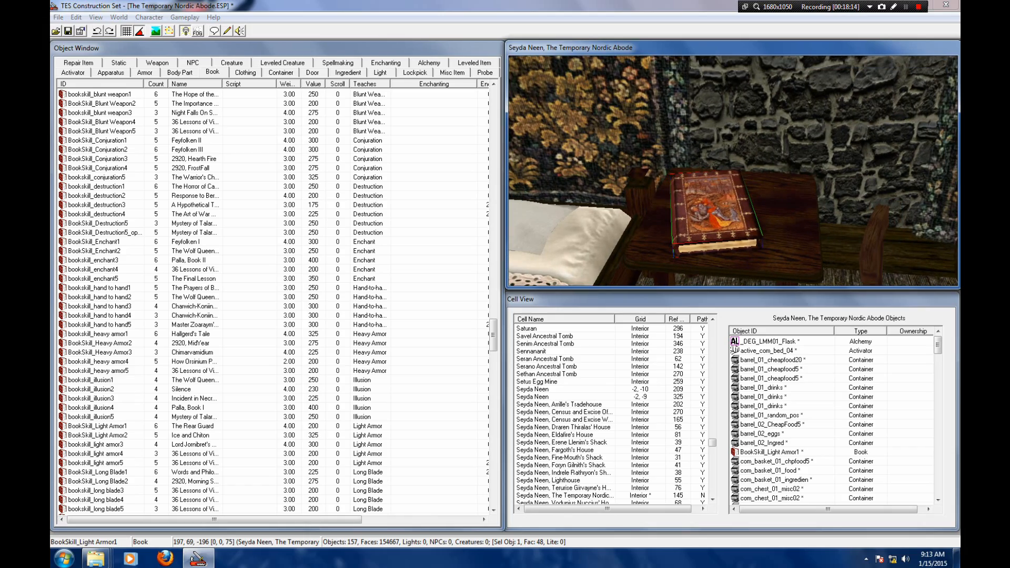
# Step: Look through the general books and scrolls, checking the details of Great Houses of Morrowind (bk_great_houses)
pyautogui.moveTo(493, 339); pyautogui.dragTo(493, 177)
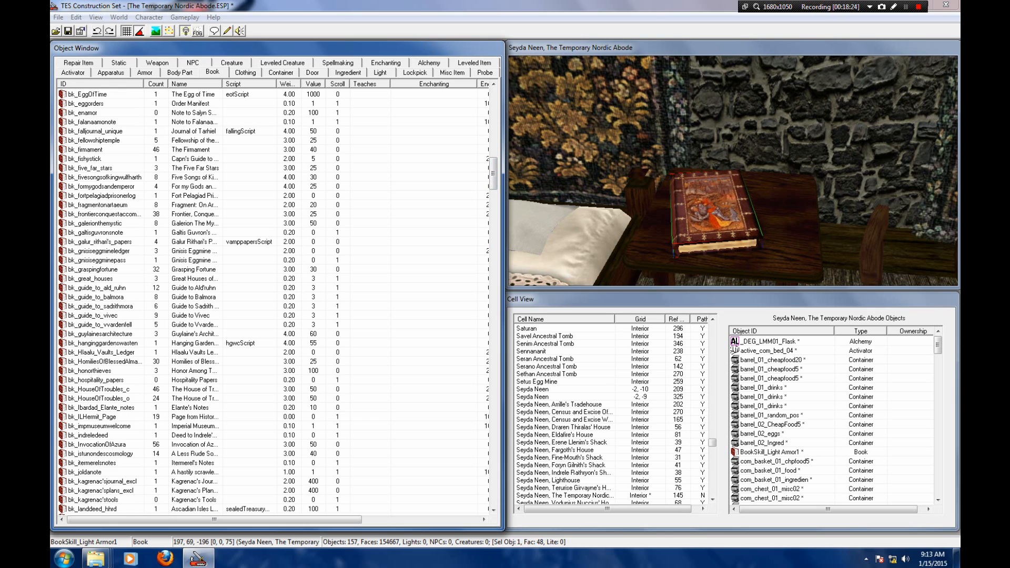
pyautogui.doubleClick(91, 279)
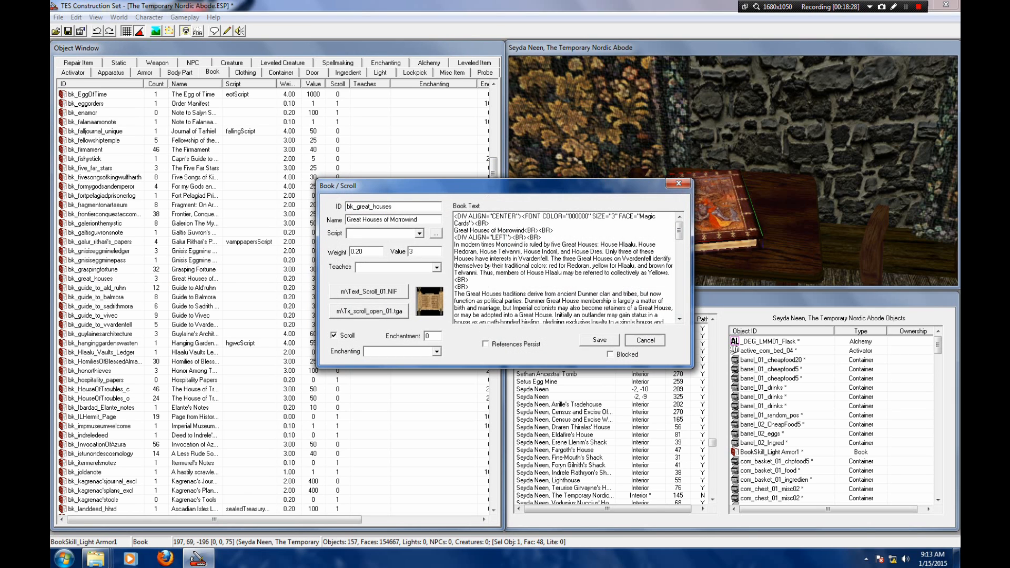
pyautogui.press('Escape')
pyautogui.doubleClick(94, 223)
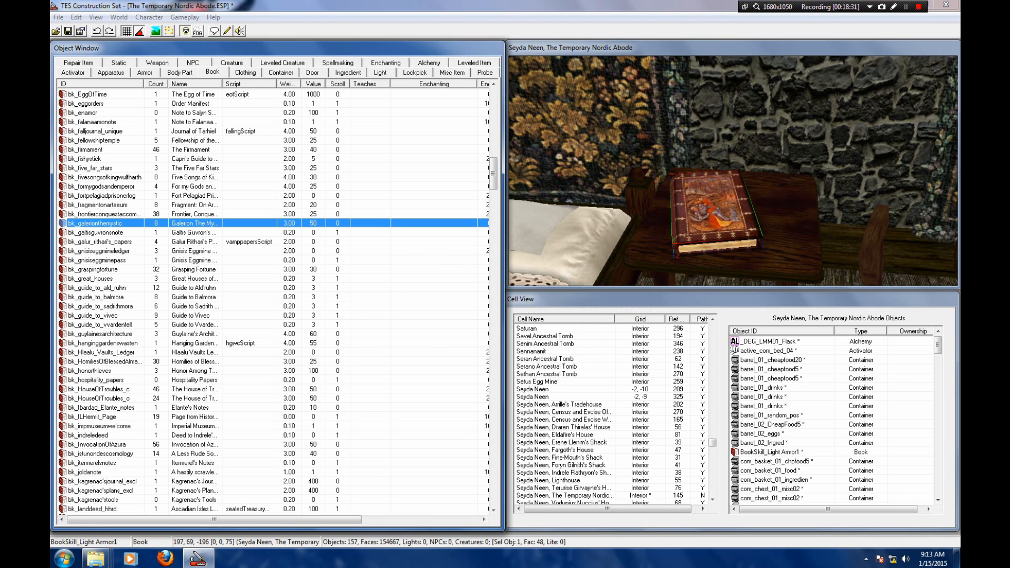
# Step: Place the bk_guide_to_sadrithmora scroll on top of the book at about 194, 70, rotated to 15 degrees about Z
pyautogui.click(100, 307)
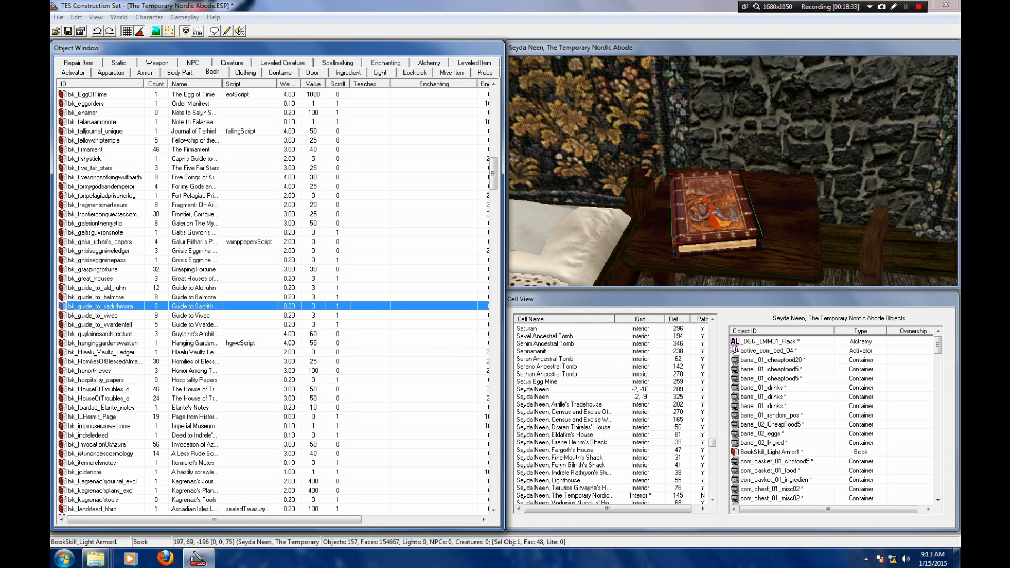
pyautogui.moveTo(100, 306); pyautogui.dragTo(696, 147)
pyautogui.keyDown('shift'); pyautogui.moveTo(695, 147); pyautogui.dragTo(695, 173, button='middle'); pyautogui.keyUp('shift')
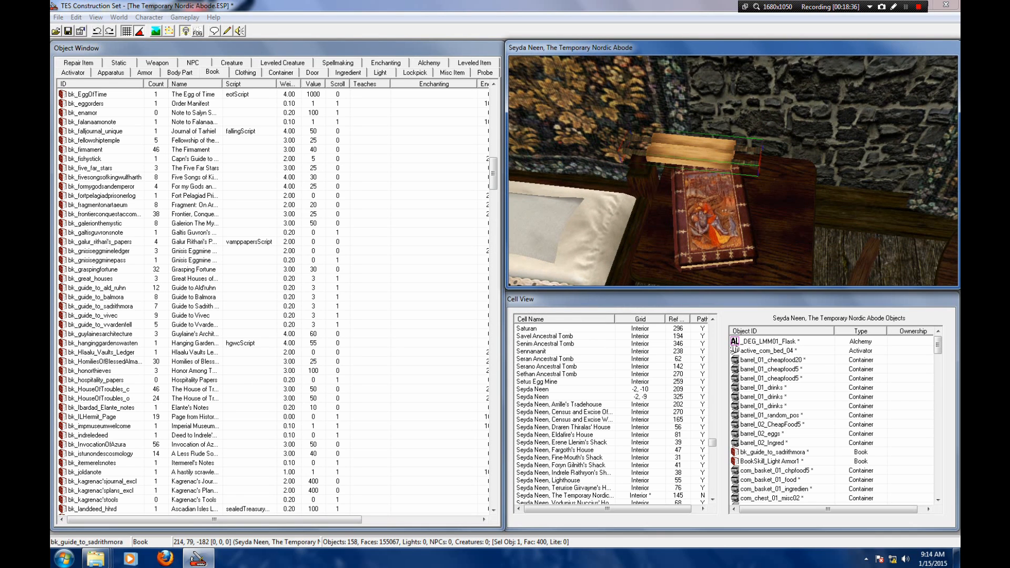
pyautogui.moveTo(694, 157); pyautogui.dragTo(699, 200)
pyautogui.moveTo(699, 200); pyautogui.dragTo(705, 201, button='right')
pyautogui.press('f')
pyautogui.moveTo(703, 210); pyautogui.dragTo(708, 212)
pyautogui.keyDown('shift'); pyautogui.moveTo(709, 212); pyautogui.dragTo(724, 176, button='middle'); pyautogui.keyUp('shift')
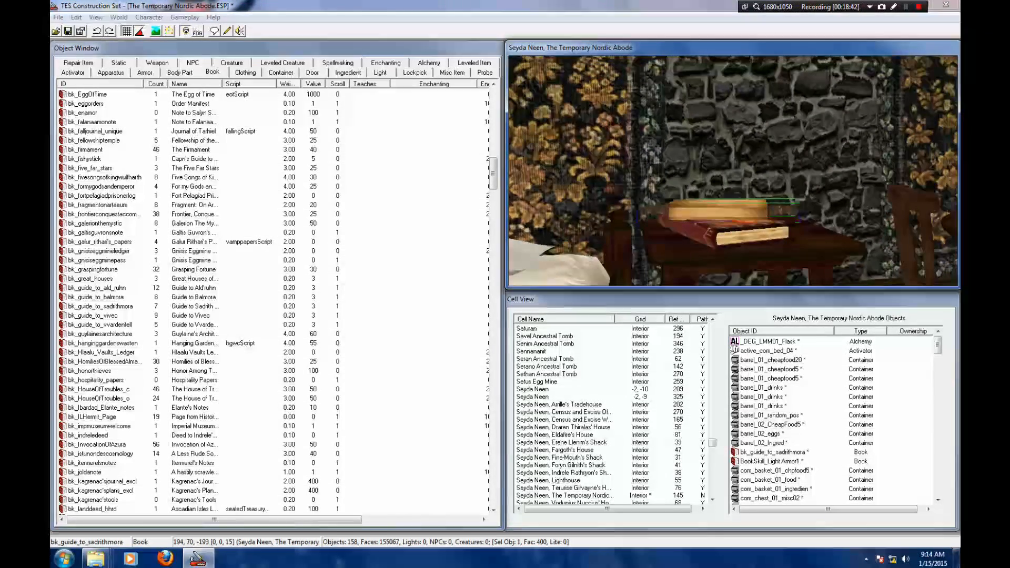
# Step: Try raising the Sadrith Mora guide scroll's Z position, and drop it back onto the book beneath
pyautogui.doubleClick(725, 210)
pyautogui.click(377, 433)
pyautogui.click(376, 434)
pyautogui.click(599, 340)
pyautogui.keyDown('shift'); pyautogui.moveTo(726, 206); pyautogui.dragTo(744, 245, button='middle'); pyautogui.keyUp('shift')
pyautogui.press('f')
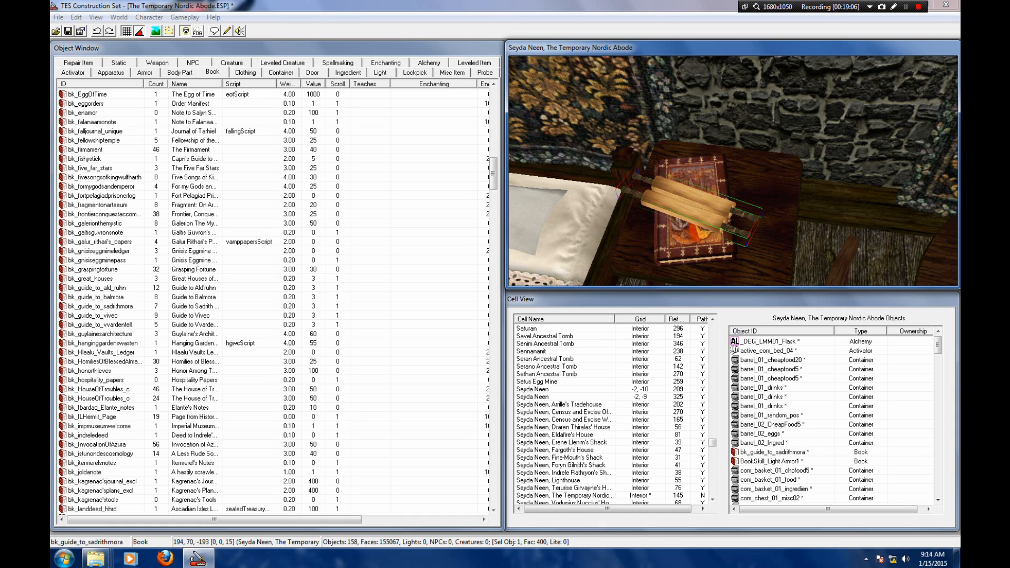
pyautogui.moveTo(691, 210); pyautogui.dragTo(663, 229, button='middle')
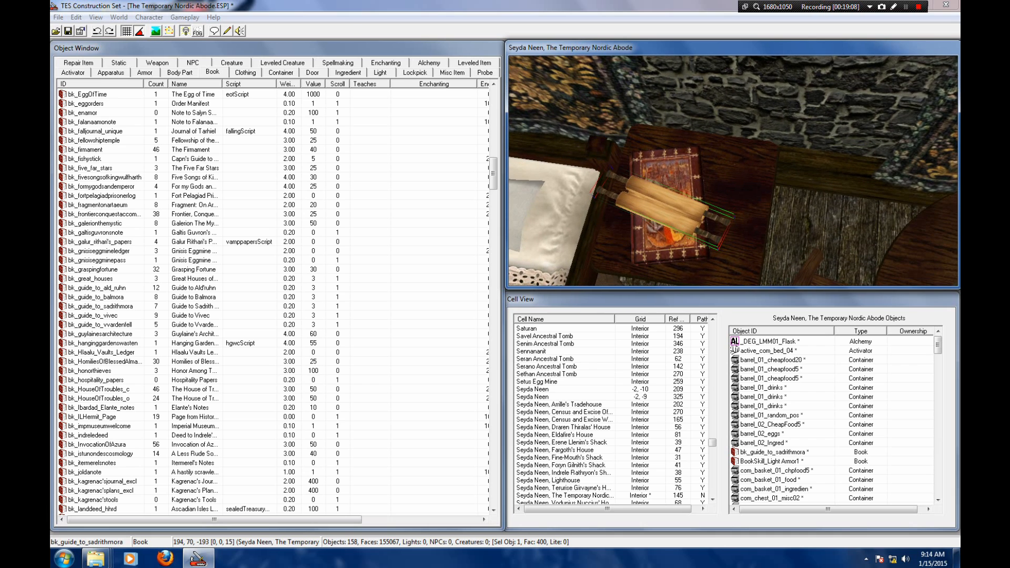
# Step: Add a Cyrodilic Brandy (potion_cyro_brandy_01) to the table's far corner beside the book at about 224, 41
pyautogui.click(429, 63)
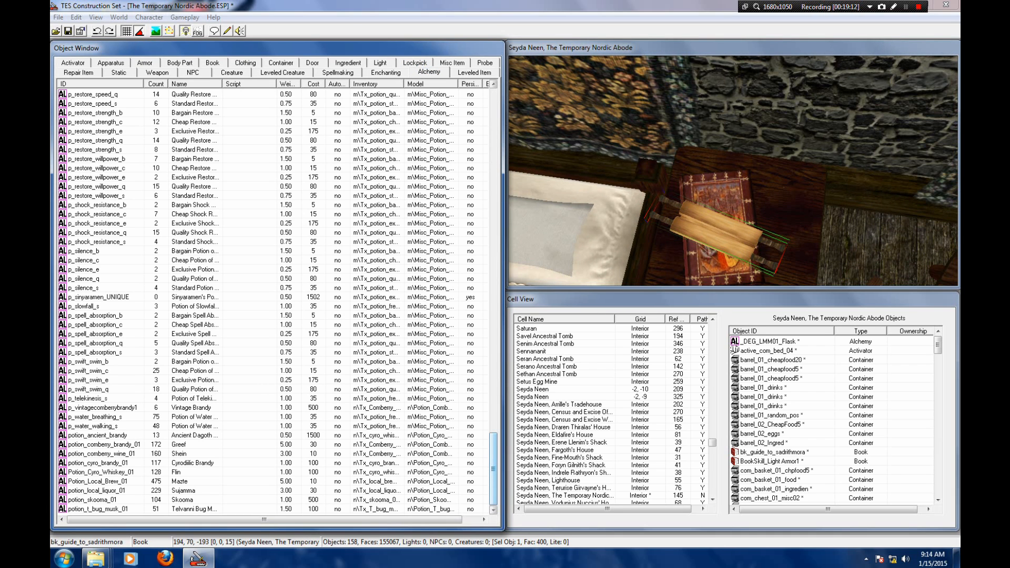
pyautogui.click(102, 454)
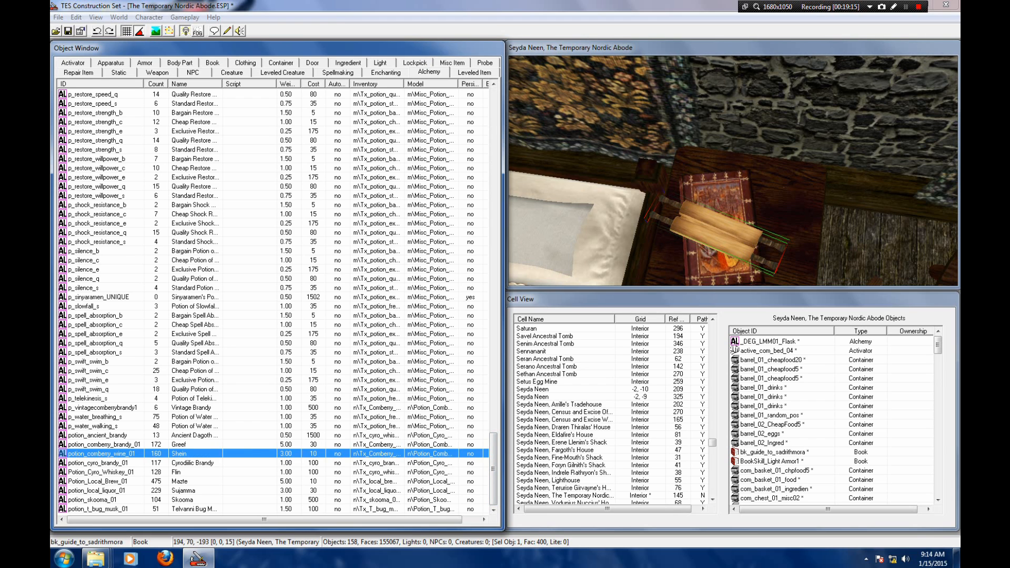
pyautogui.click(98, 463)
pyautogui.moveTo(98, 463); pyautogui.dragTo(813, 141)
pyautogui.press('f')
pyautogui.moveTo(788, 203); pyautogui.dragTo(804, 179)
pyautogui.keyDown('shift'); pyautogui.moveTo(804, 178); pyautogui.dragTo(784, 153, button='middle'); pyautogui.keyUp('shift')
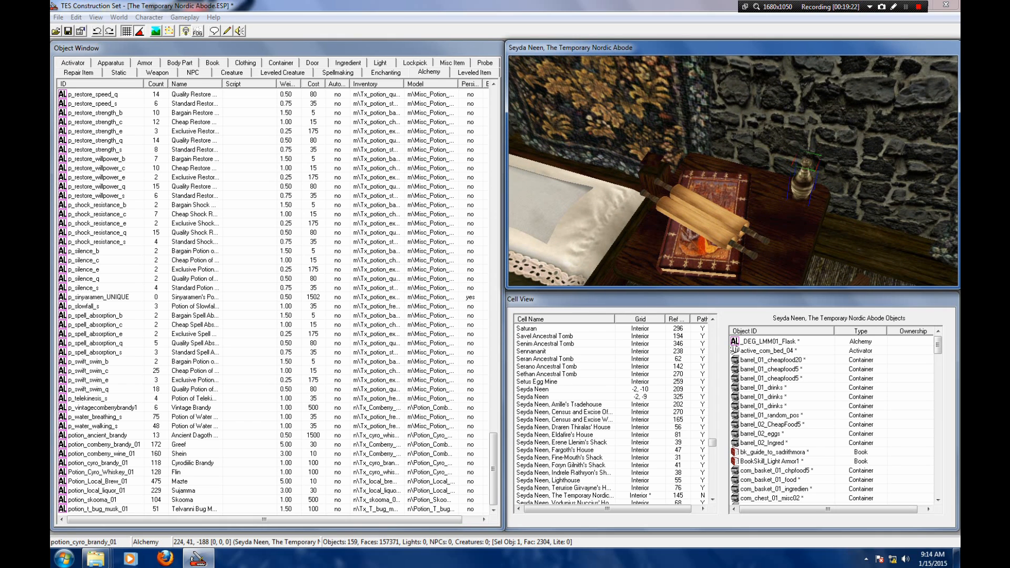
# Step: Try a wooden cup (misc_com_wood_cup_01) next to the brandy bottle, and delete it
pyautogui.click(452, 62)
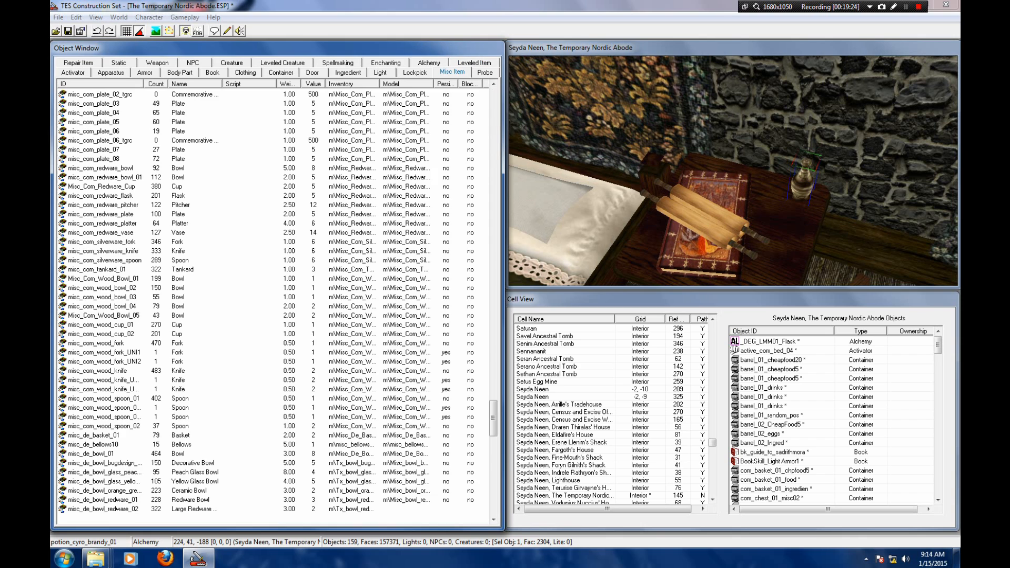
pyautogui.click(103, 251)
pyautogui.scroll(-2, 103, 251)
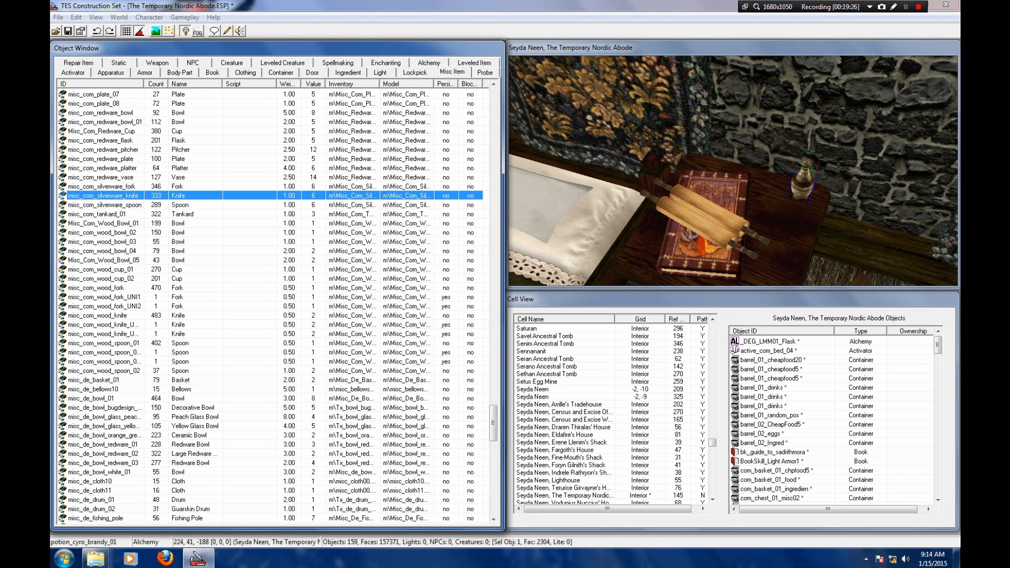
pyautogui.scroll(4, 103, 251)
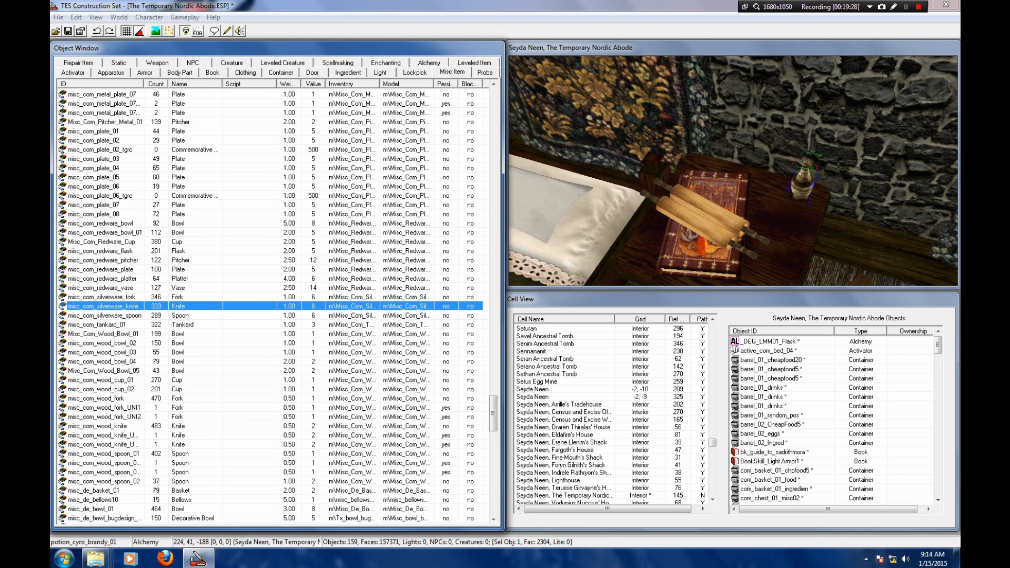
pyautogui.click(101, 380)
pyautogui.moveTo(101, 380); pyautogui.dragTo(761, 158)
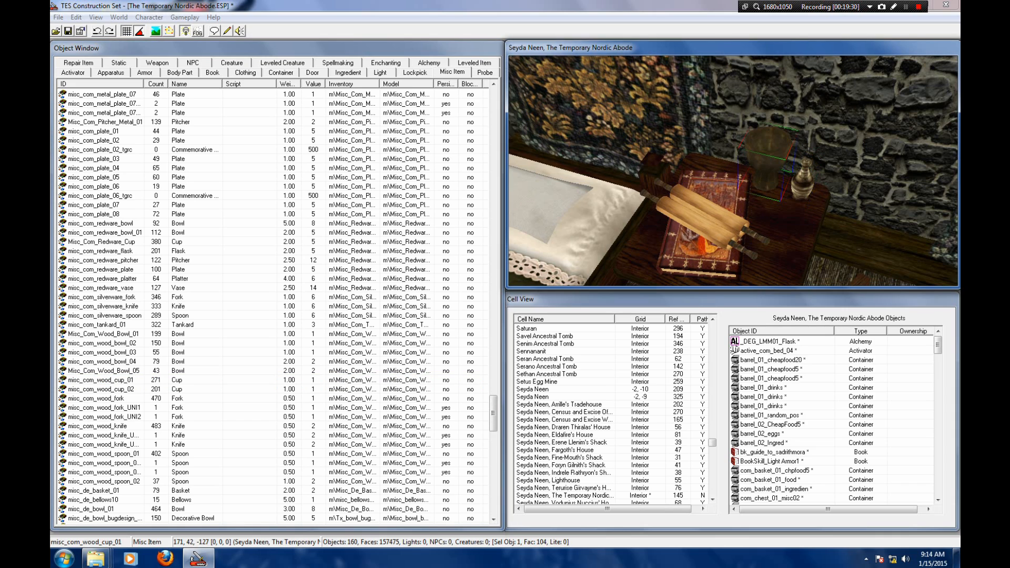
pyautogui.press('Delete')
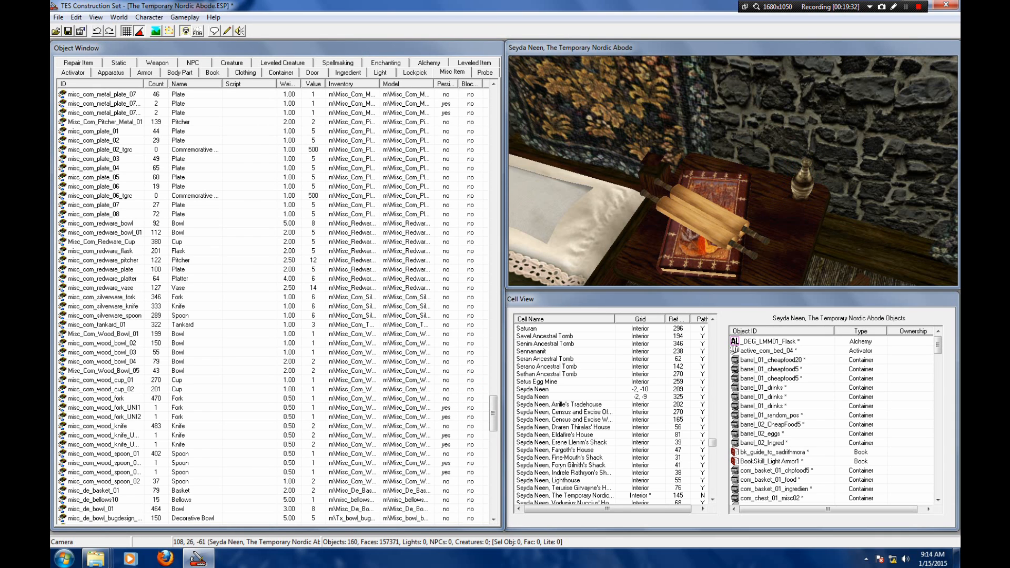
# Step: Place a wooden cup (misc_com_wood_cup_02) on the bedside table beside the brandy bottle at about 215, 50
pyautogui.click(101, 389)
pyautogui.moveTo(101, 388); pyautogui.dragTo(790, 132)
pyautogui.press('f')
pyautogui.moveTo(770, 268); pyautogui.dragTo(776, 191)
pyautogui.keyDown('shift'); pyautogui.moveTo(776, 192); pyautogui.dragTo(776, 221, button='middle'); pyautogui.keyUp('shift')
pyautogui.moveTo(774, 196); pyautogui.dragTo(774, 194)
# Step: Try raising the wooden cup's Z position to -192, and drop it back onto the tabletop
pyautogui.doubleClick(773, 194)
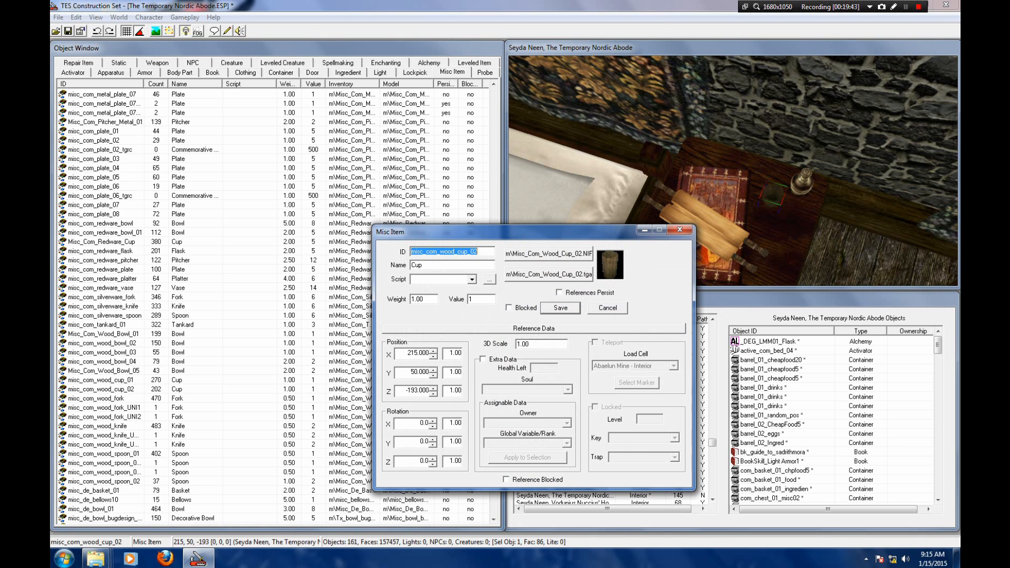
pyautogui.click(433, 388)
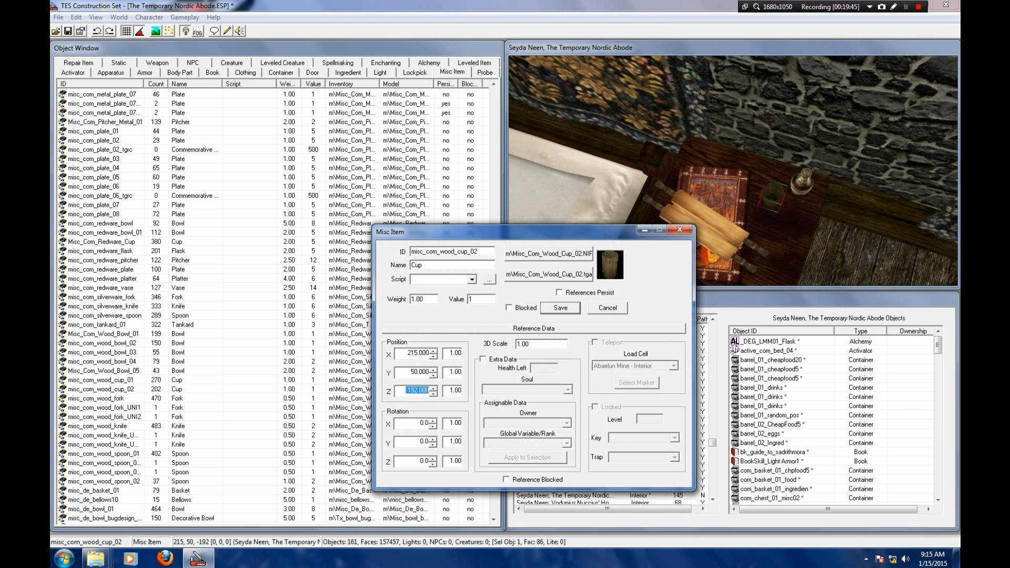
pyautogui.click(607, 309)
pyautogui.press('shift')
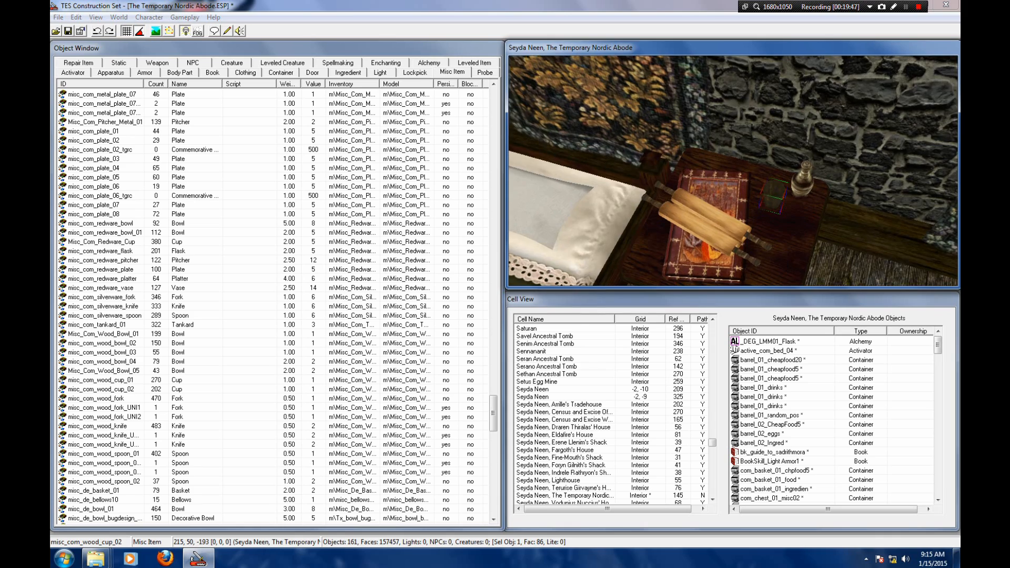
# Step: Look over the abode's interior and browse the static furniture objects for a floor rug
pyautogui.press('shift')
pyautogui.press('shift')
pyautogui.press('shift')
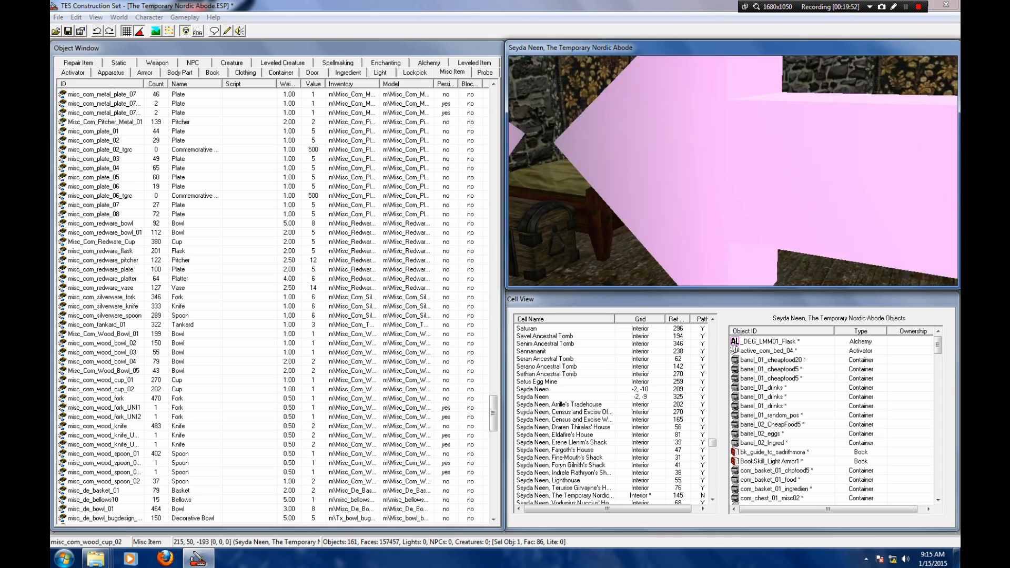
pyautogui.scroll(-5, 733, 171)
pyautogui.press('shift')
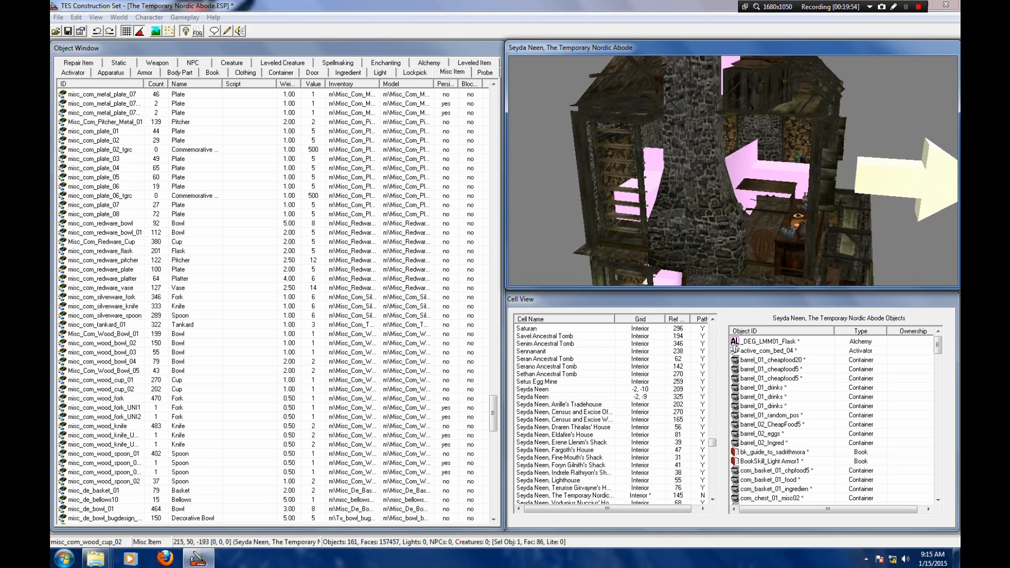
pyautogui.press('shift')
pyautogui.press('shift')
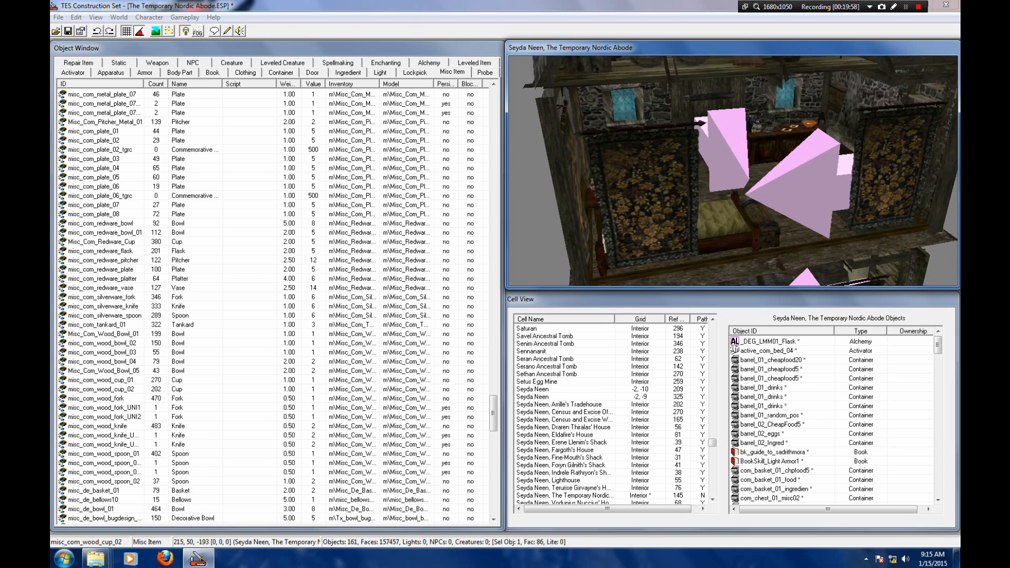
pyautogui.press('shift')
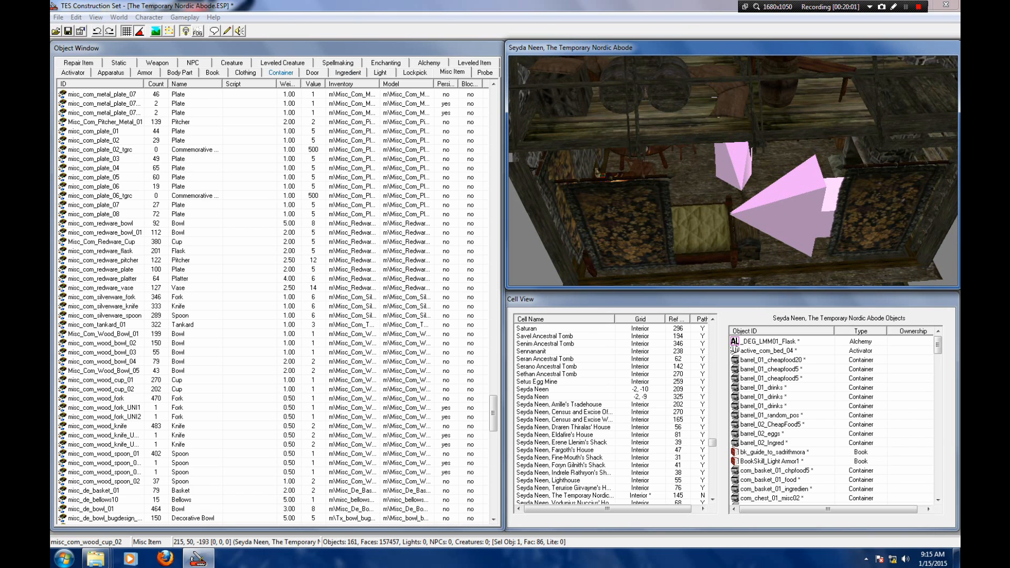
pyautogui.click(119, 63)
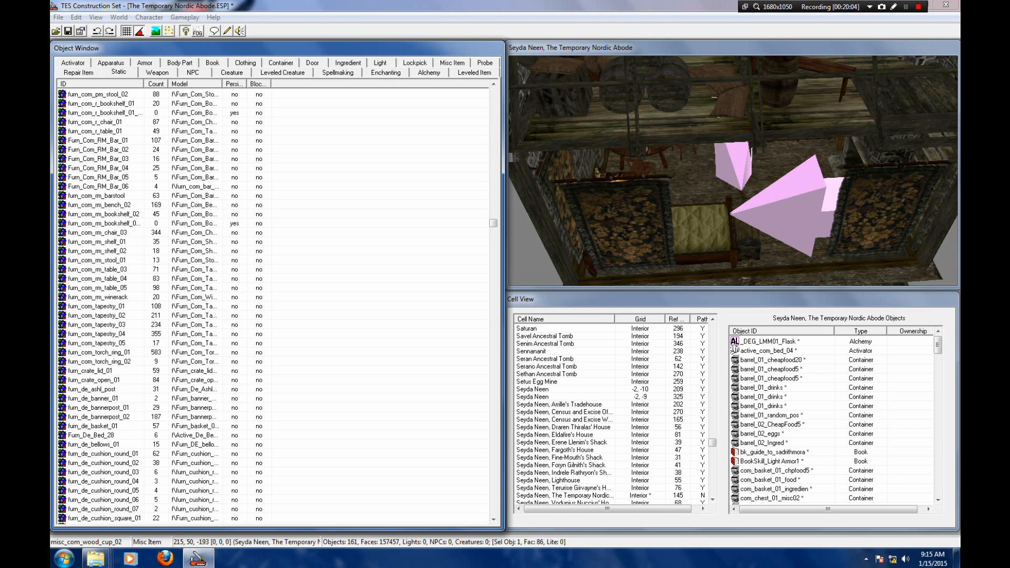
pyautogui.click(108, 270)
pyautogui.scroll(-16, 108, 270)
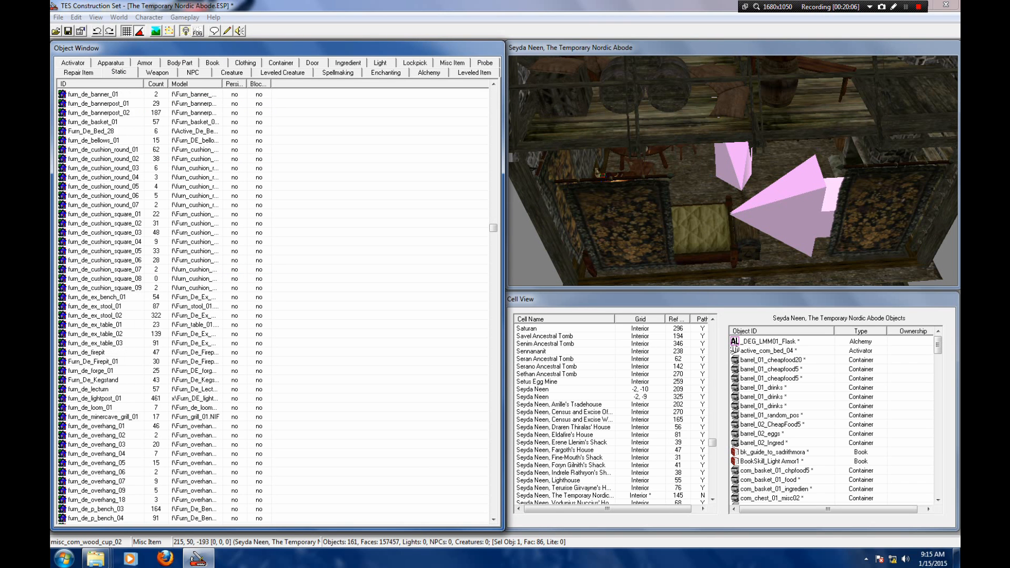
pyautogui.scroll(-20, 274, 305)
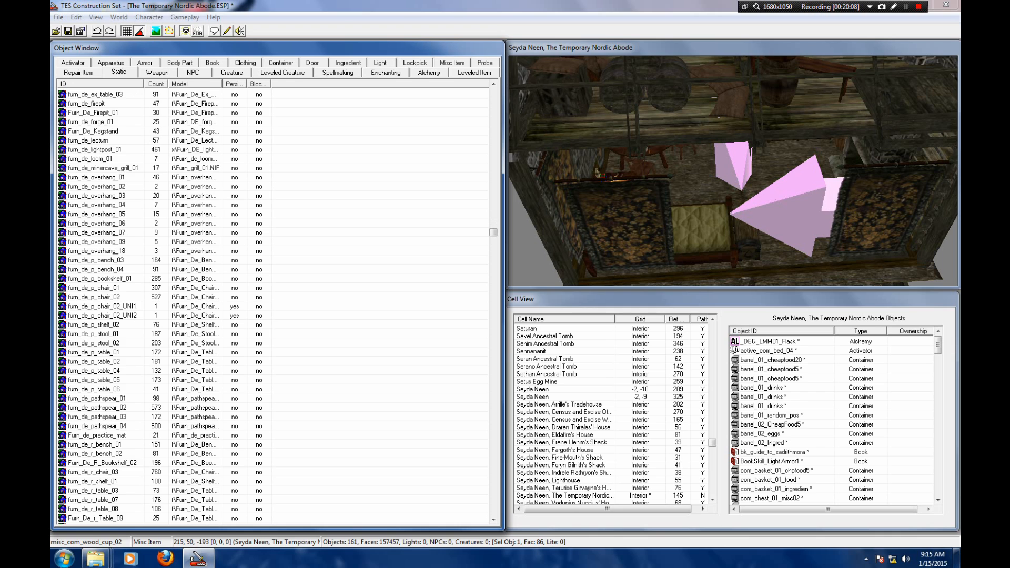
pyautogui.scroll(-3, 273, 305)
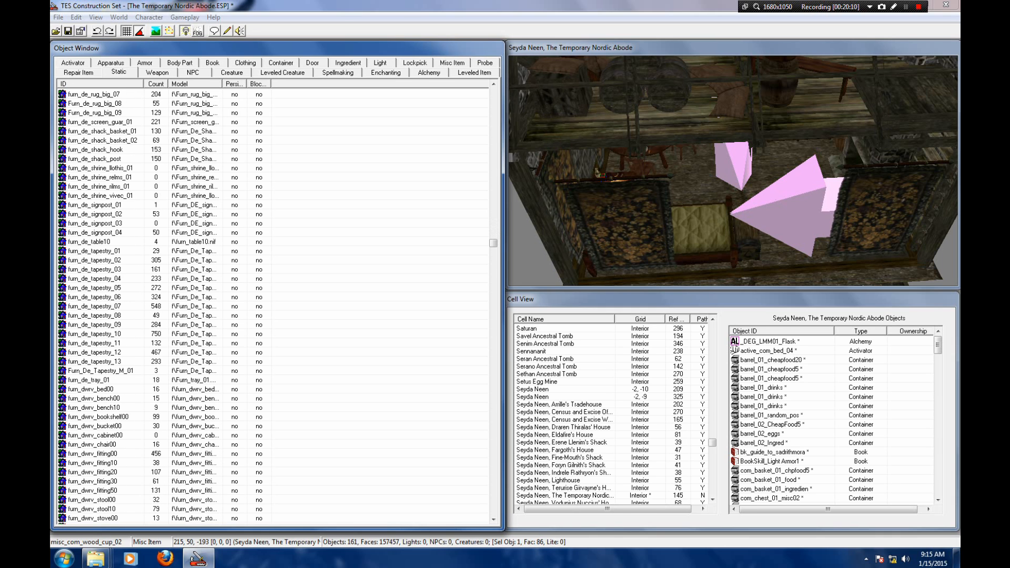
pyautogui.scroll(5, 274, 305)
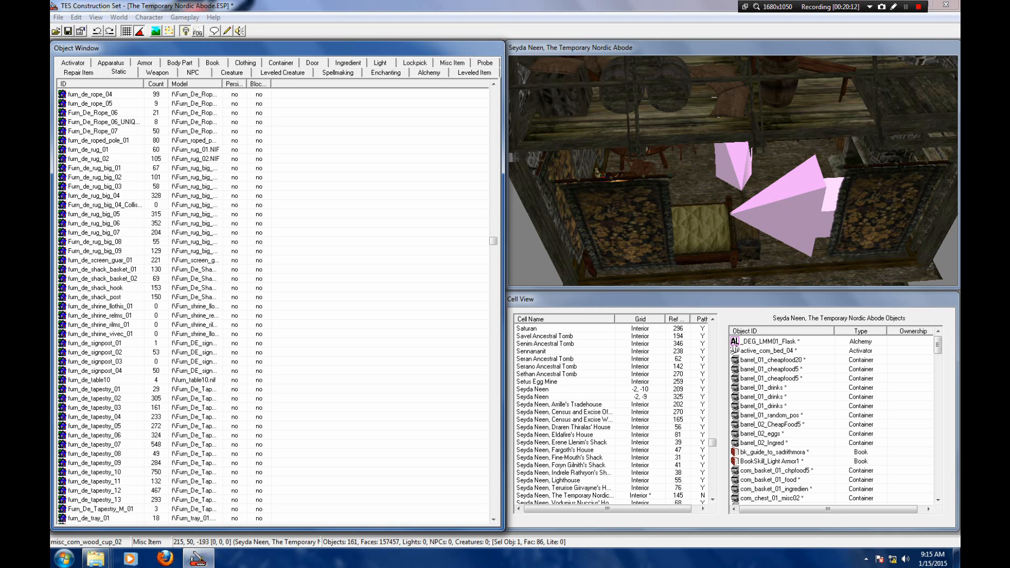
# Step: Try the furn_de_rug_big_04 rug in the room, and delete it
pyautogui.click(95, 196)
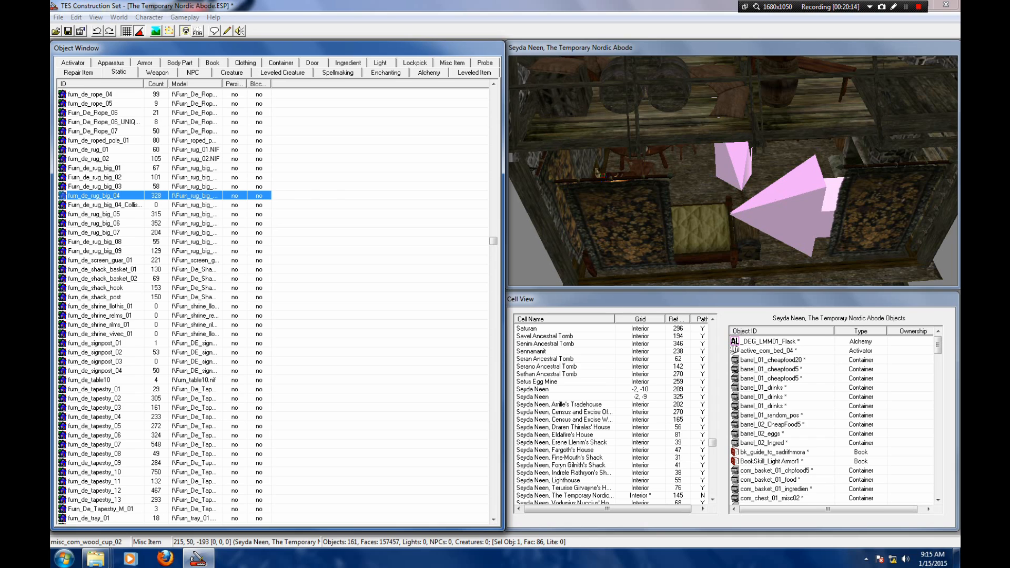
pyautogui.moveTo(94, 196); pyautogui.dragTo(700, 157)
pyautogui.press('Delete')
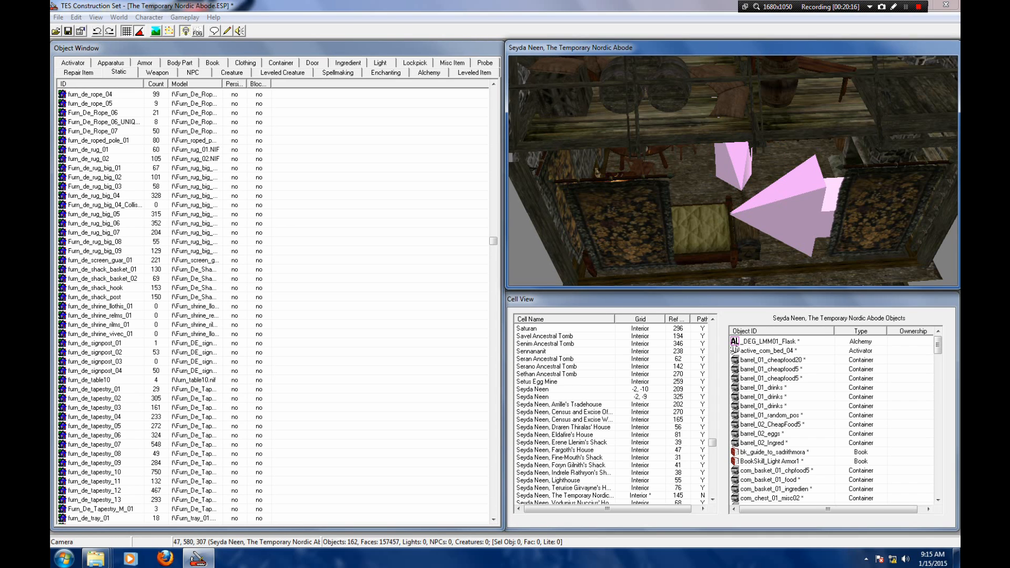
# Step: Place the round Furn_de_rug_big_03 rug on the open floor at about -48, -4, rotated to 30 degrees about Z
pyautogui.click(95, 186)
pyautogui.moveTo(95, 186); pyautogui.dragTo(796, 171)
pyautogui.scroll(3, 733, 171)
pyautogui.keyDown('shift'); pyautogui.moveTo(795, 171); pyautogui.dragTo(810, 206, button='middle'); pyautogui.keyUp('shift')
pyautogui.moveTo(810, 205); pyautogui.dragTo(813, 226)
pyautogui.moveTo(813, 226); pyautogui.dragTo(829, 226, button='right')
pyautogui.keyDown('shift'); pyautogui.moveTo(828, 226); pyautogui.dragTo(795, 202, button='middle'); pyautogui.keyUp('shift')
pyautogui.moveTo(795, 203); pyautogui.dragTo(795, 204)
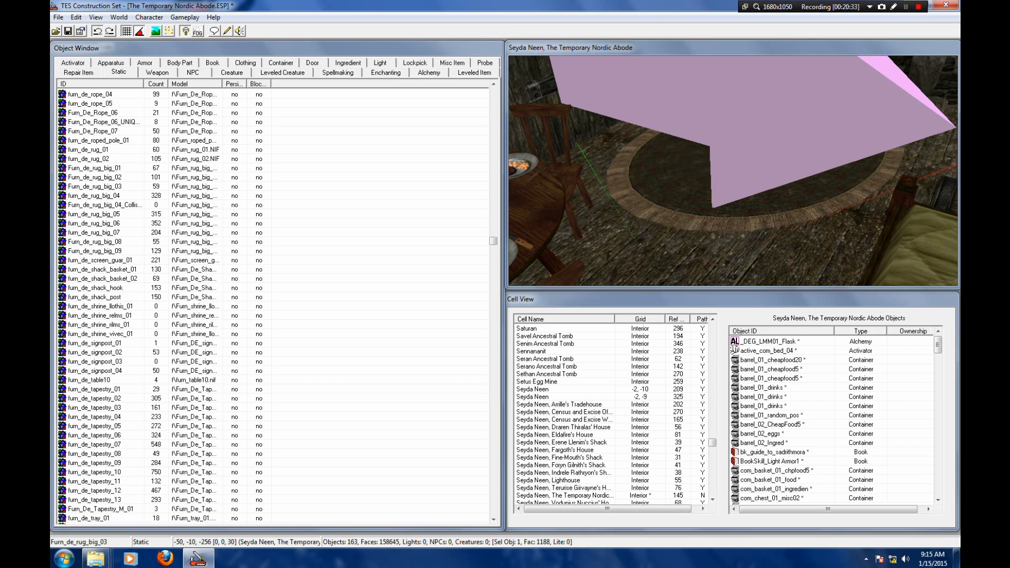
pyautogui.click(789, 210)
pyautogui.keyDown('shift'); pyautogui.moveTo(789, 211); pyautogui.dragTo(726, 173, button='middle'); pyautogui.keyUp('shift')
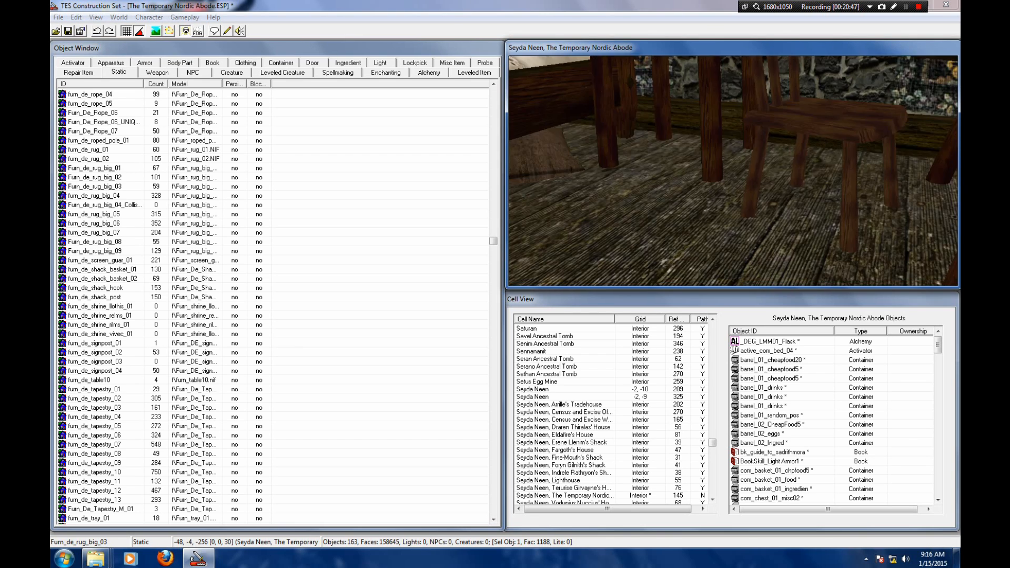
# Step: Place a Gold_001 coin on the floor by the bedside table's leg at about 176, 75, rotated to 30 degrees about Z
pyautogui.click(696, 101)
pyautogui.keyDown('shift'); pyautogui.moveTo(733, 171); pyautogui.dragTo(753, 167, button='middle'); pyautogui.keyUp('shift')
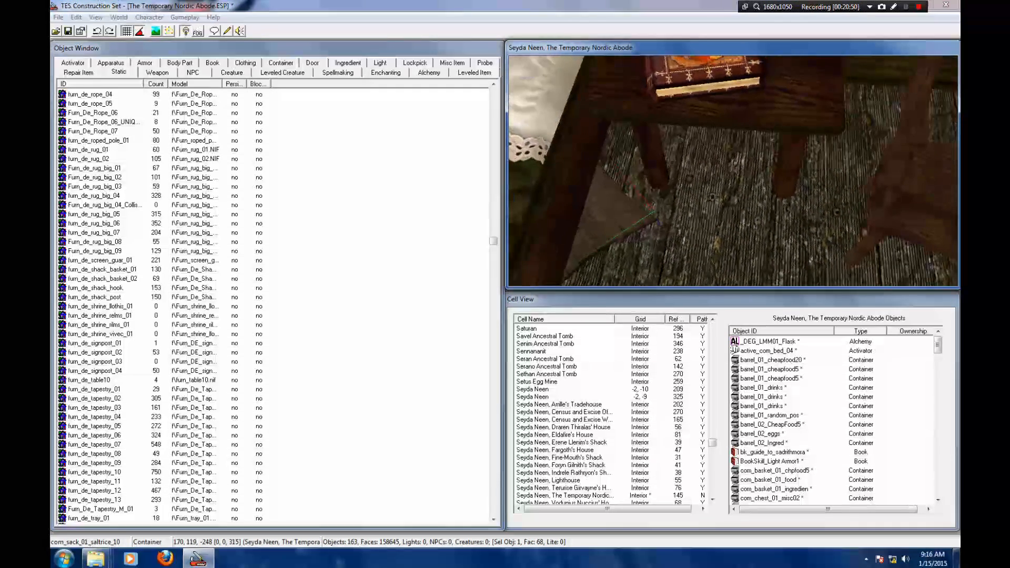
pyautogui.click(452, 63)
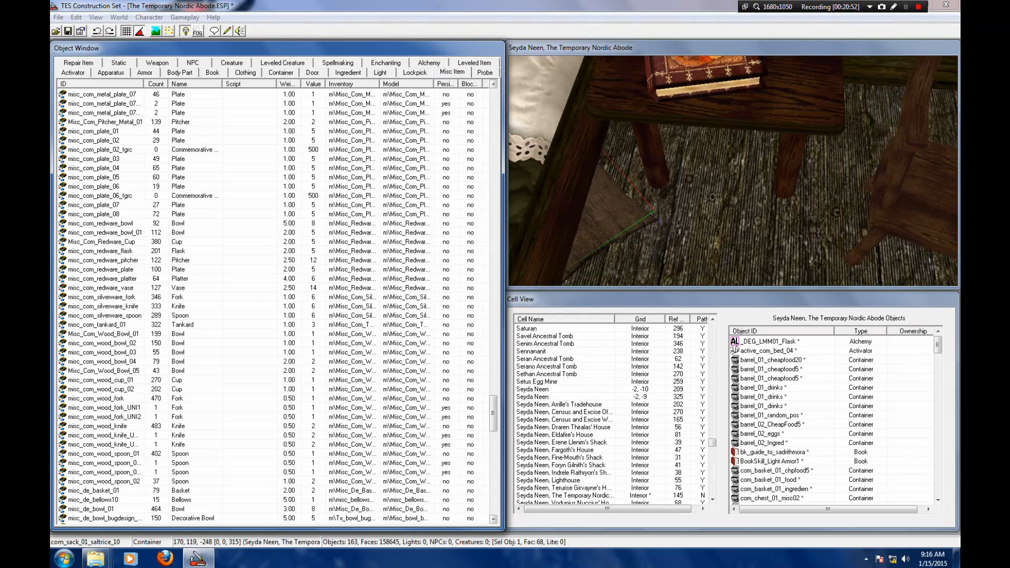
pyautogui.moveTo(493, 414); pyautogui.dragTo(493, 105)
pyautogui.moveTo(657, 158); pyautogui.dragTo(679, 137, button='middle')
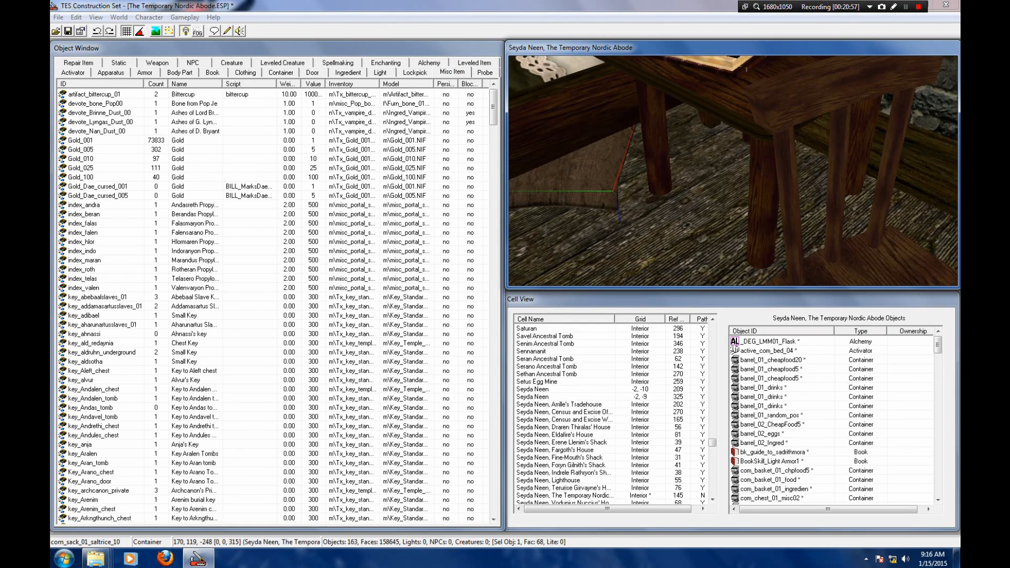
pyautogui.scroll(3, 734, 171)
pyautogui.moveTo(733, 171); pyautogui.dragTo(748, 227, button='middle')
pyautogui.scroll(-4, 734, 171)
pyautogui.click(81, 140)
pyautogui.moveTo(81, 140); pyautogui.dragTo(713, 157)
pyautogui.press('f')
pyautogui.moveTo(723, 276); pyautogui.dragTo(715, 223)
pyautogui.moveTo(714, 223); pyautogui.dragTo(699, 192, button='middle')
pyautogui.moveTo(700, 207); pyautogui.dragTo(707, 208, button='right')
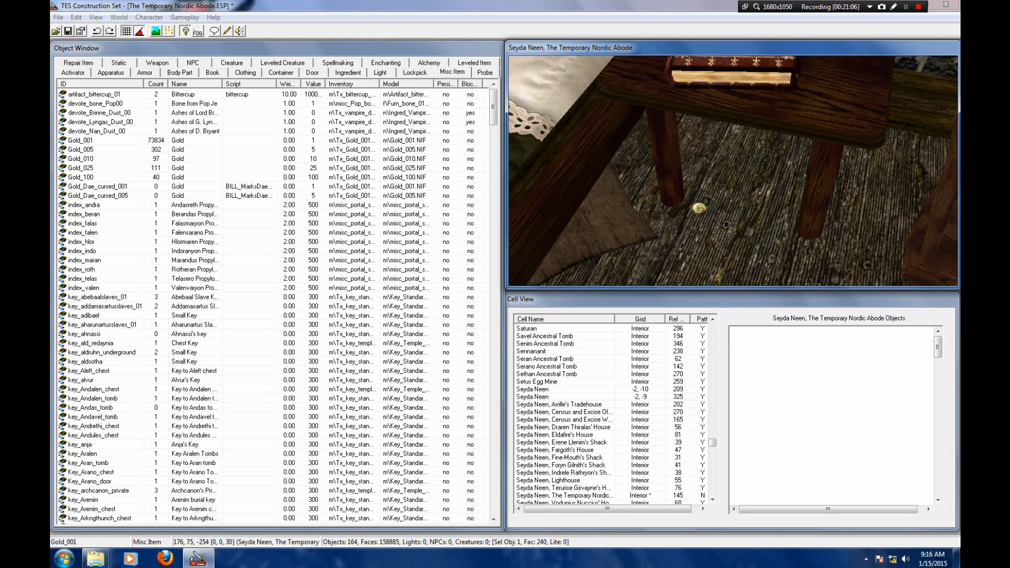
# Step: Try raising the coin's Z position to -253, and drop it back onto the floor by the bedside table
pyautogui.doubleClick(700, 208)
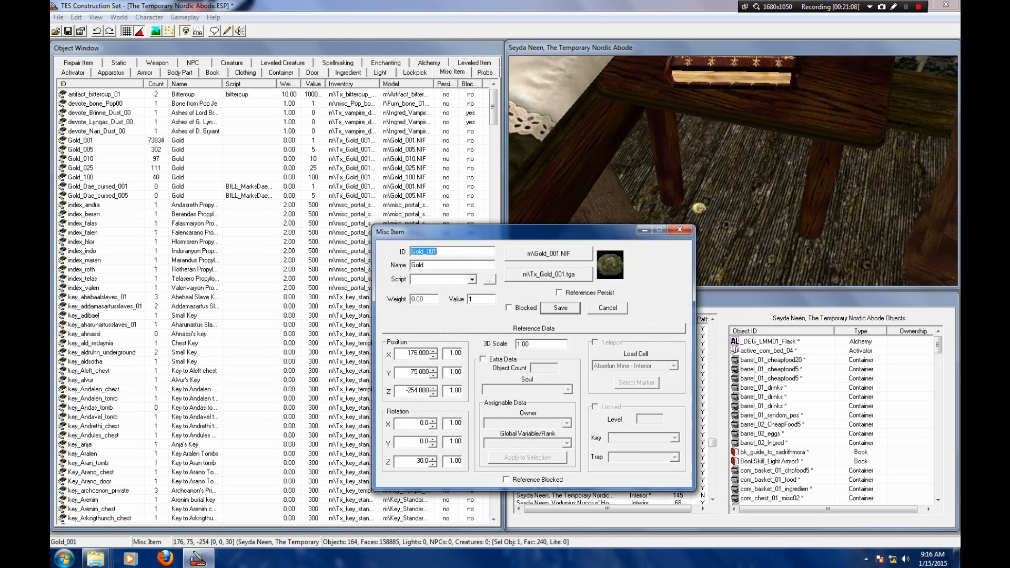
pyautogui.click(433, 388)
pyautogui.click(607, 307)
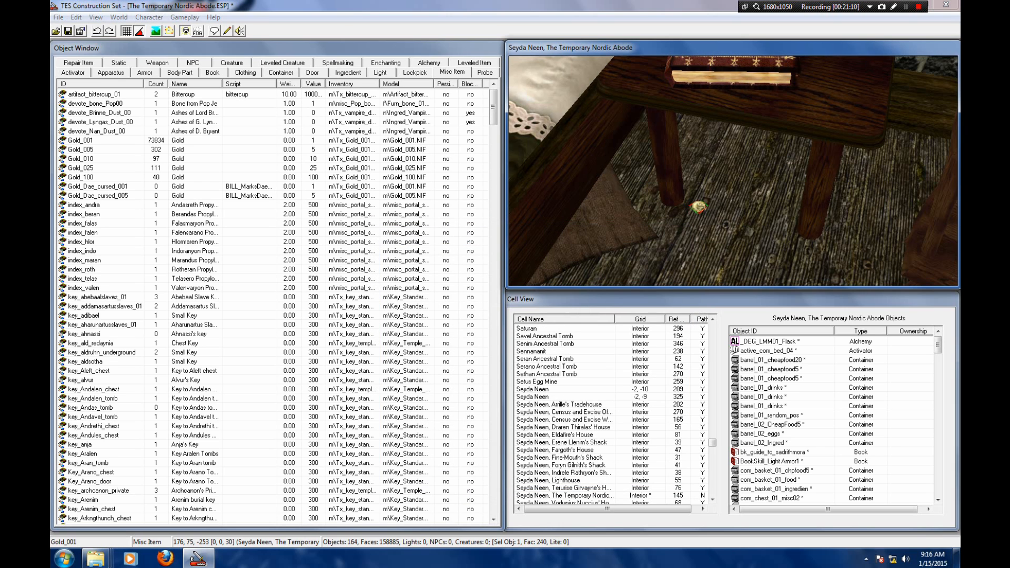
pyautogui.press('shift')
pyautogui.press('space')
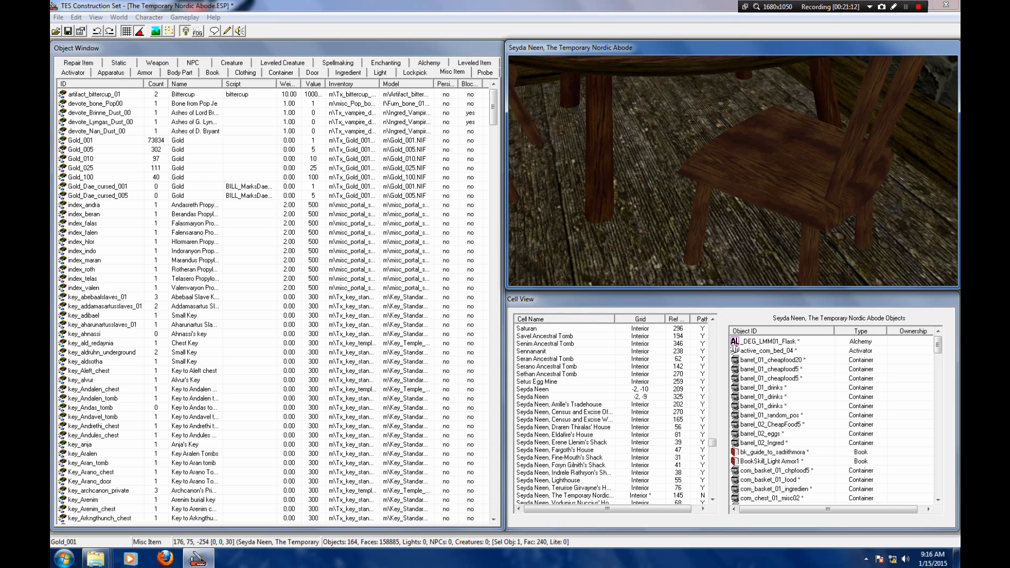
# Step: Add a second Gold_001 coin to the floor under the dining table at about 160, -118, rotated to 75 degrees about Z
pyautogui.click(779, 163)
pyautogui.press('shift')
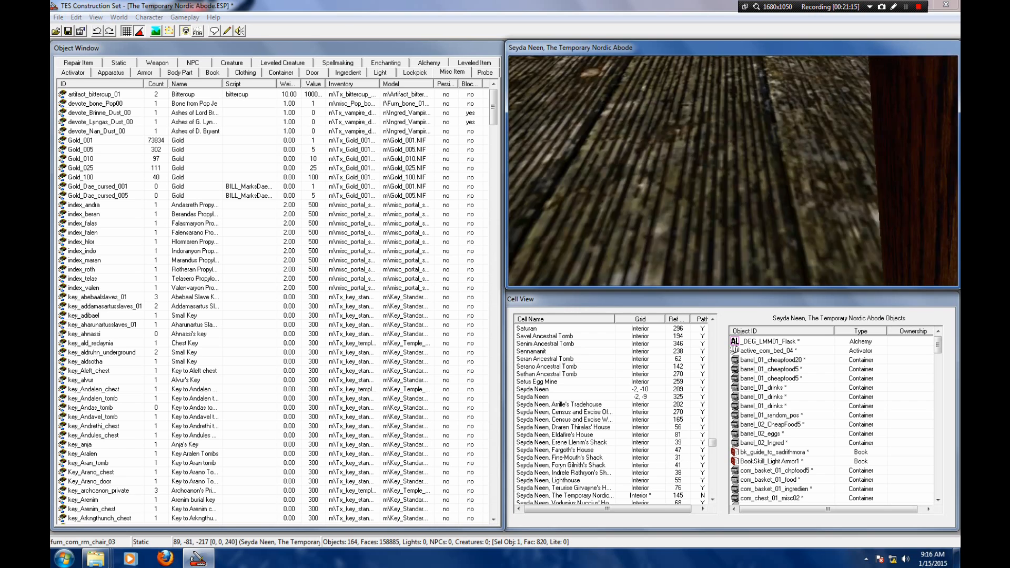
pyautogui.press('shift')
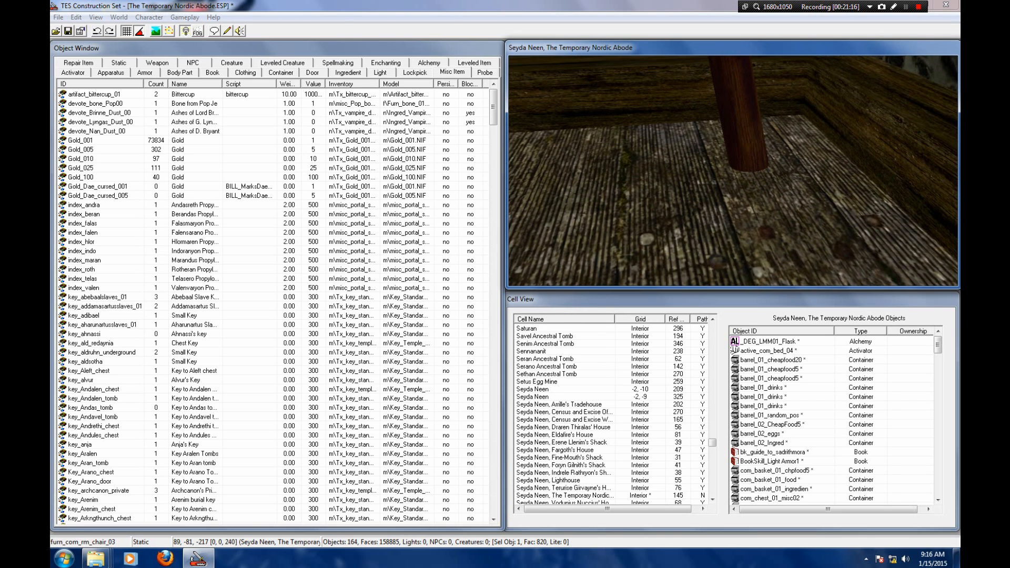
pyautogui.moveTo(81, 140); pyautogui.dragTo(662, 153)
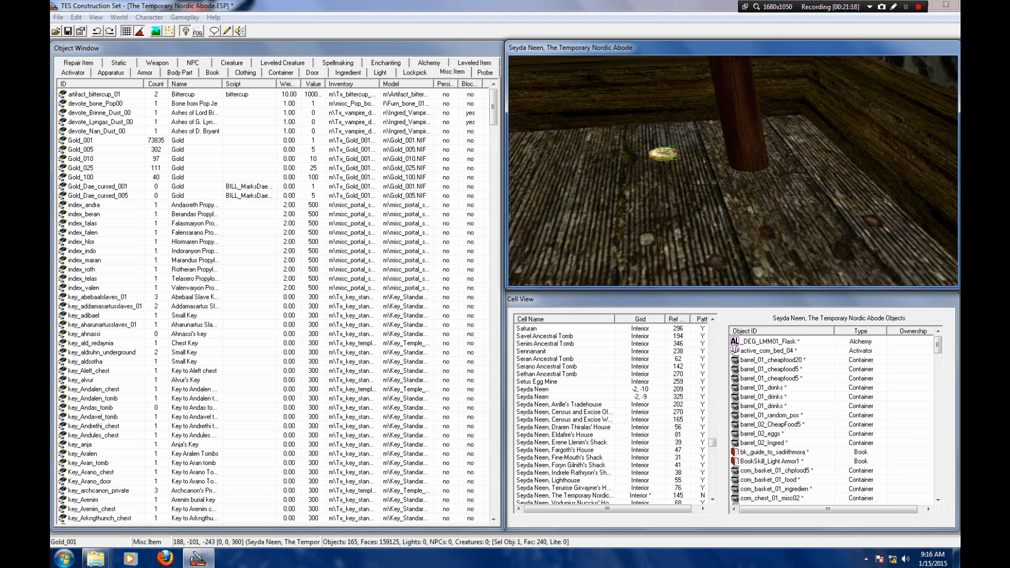
pyautogui.moveTo(662, 153); pyautogui.dragTo(667, 153, button='right')
pyautogui.press('f')
pyautogui.press('shift')
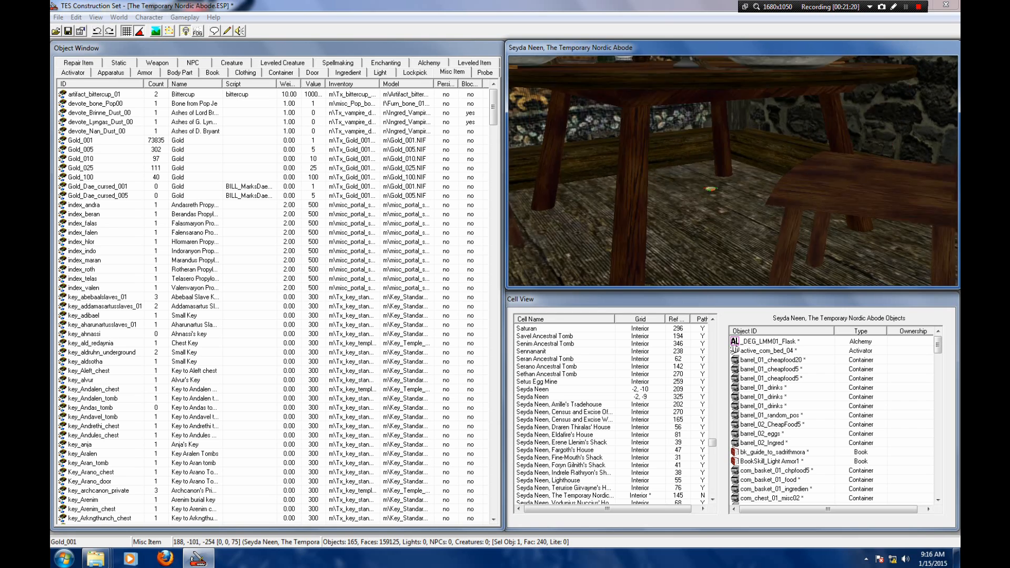
pyautogui.press('shift')
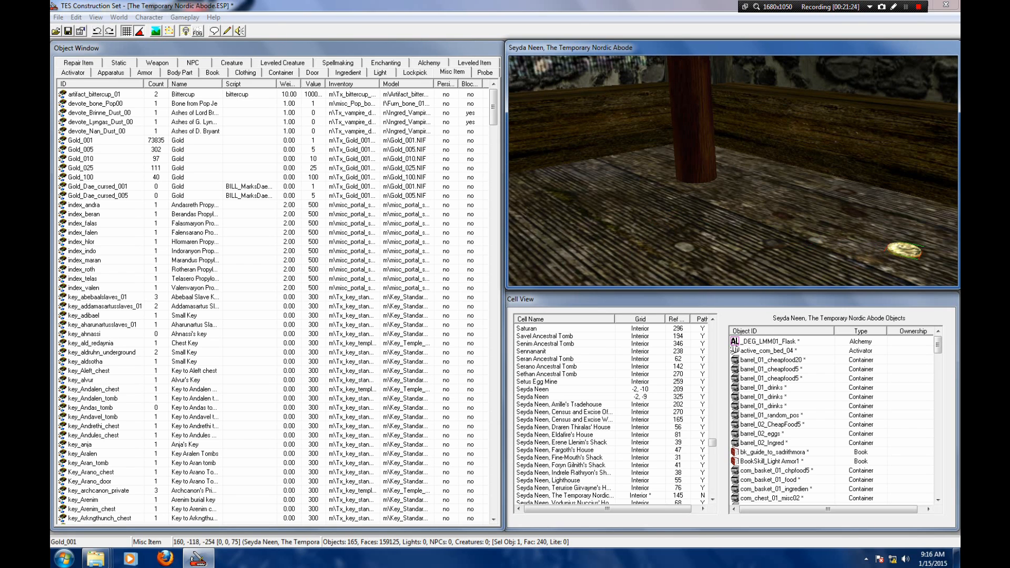
# Step: Set the Z position of the coin under the dining table to -253
pyautogui.doubleClick(904, 250)
pyautogui.click(433, 389)
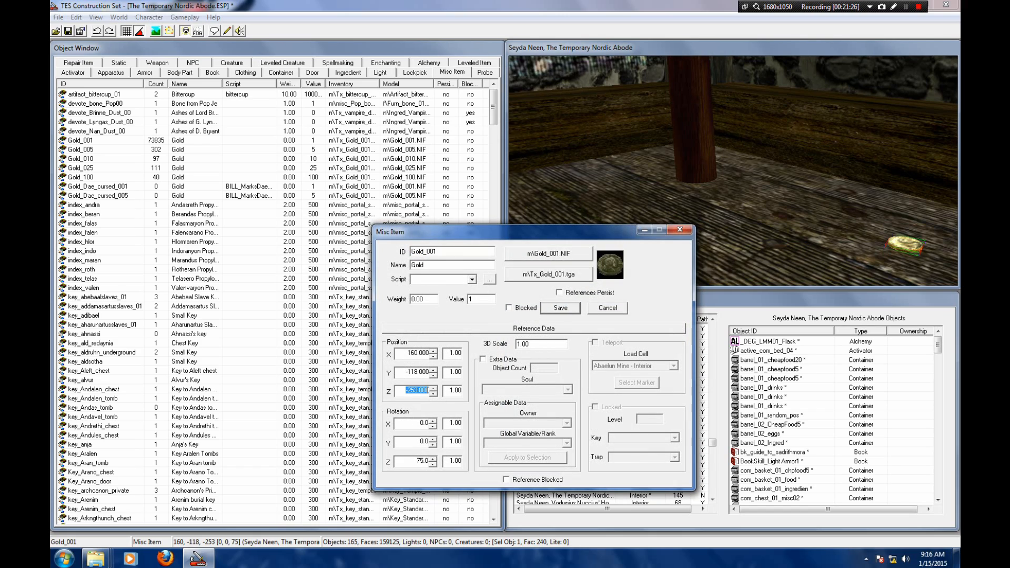
pyautogui.click(680, 230)
# Step: Add a third Gold_001 coin to the floor beside the wicker basket at about -193, -85, rotated to 210 degrees about Z
pyautogui.scroll(-4, 733, 171)
pyautogui.moveTo(789, 197); pyautogui.dragTo(568, 221, button='middle')
pyautogui.click(829, 132)
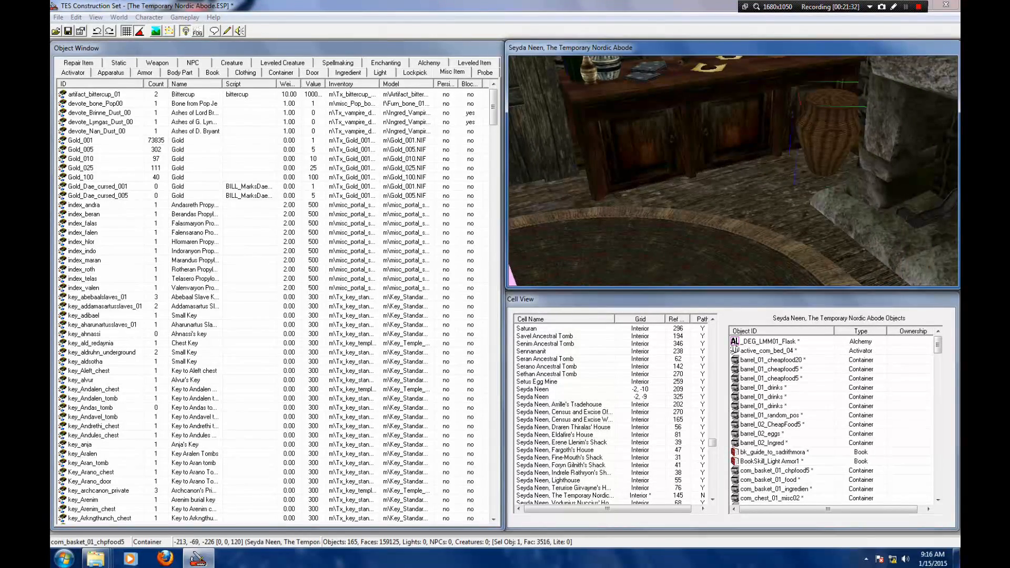
pyautogui.scroll(3, 829, 132)
pyautogui.moveTo(829, 132); pyautogui.dragTo(718, 189, button='middle')
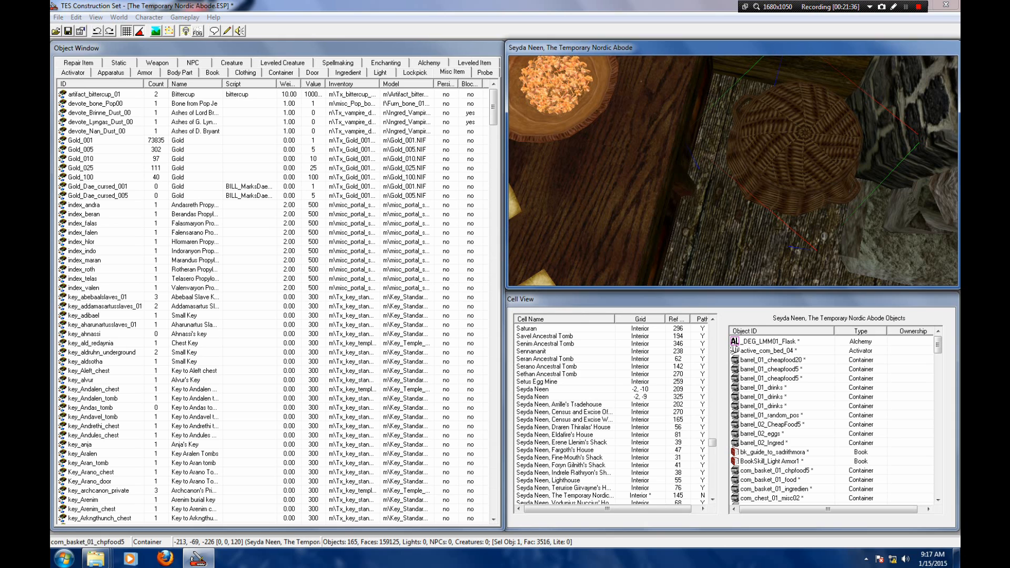
pyautogui.click(80, 140)
pyautogui.moveTo(80, 140); pyautogui.dragTo(714, 169)
pyautogui.moveTo(714, 169); pyautogui.dragTo(732, 171, button='right')
pyautogui.press('f')
pyautogui.moveTo(733, 171); pyautogui.dragTo(698, 150, button='middle')
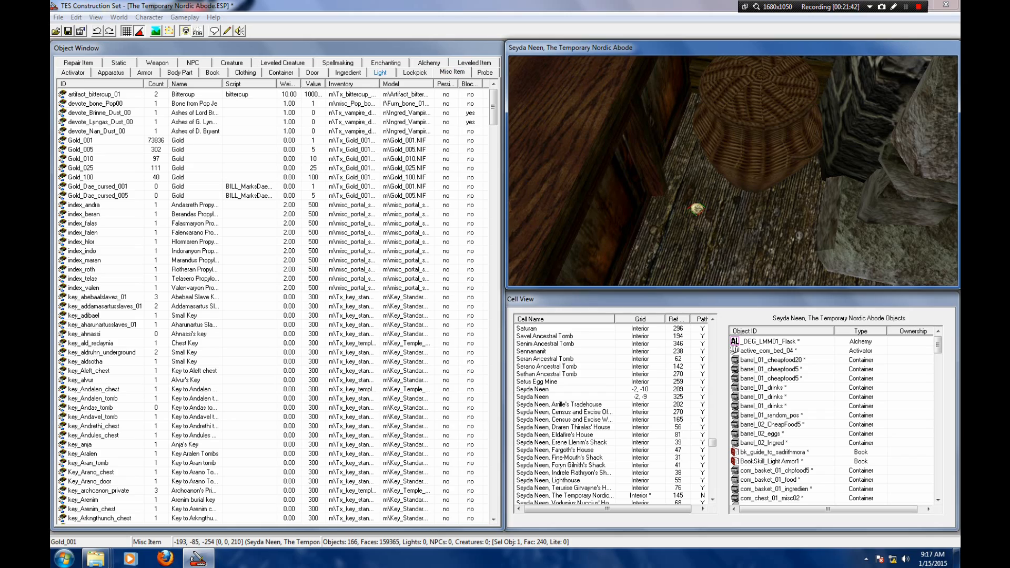
# Step: Find ingred_saltrice_01 among the ingredients and place one beside the wicker basket
pyautogui.click(348, 72)
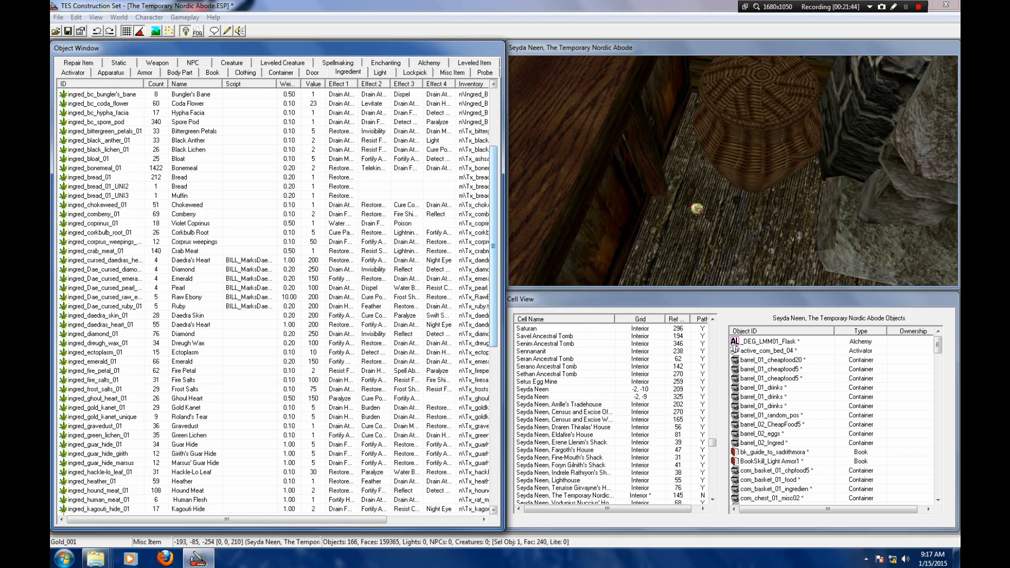
pyautogui.moveTo(493, 246); pyautogui.dragTo(493, 352)
pyautogui.click(67, 334)
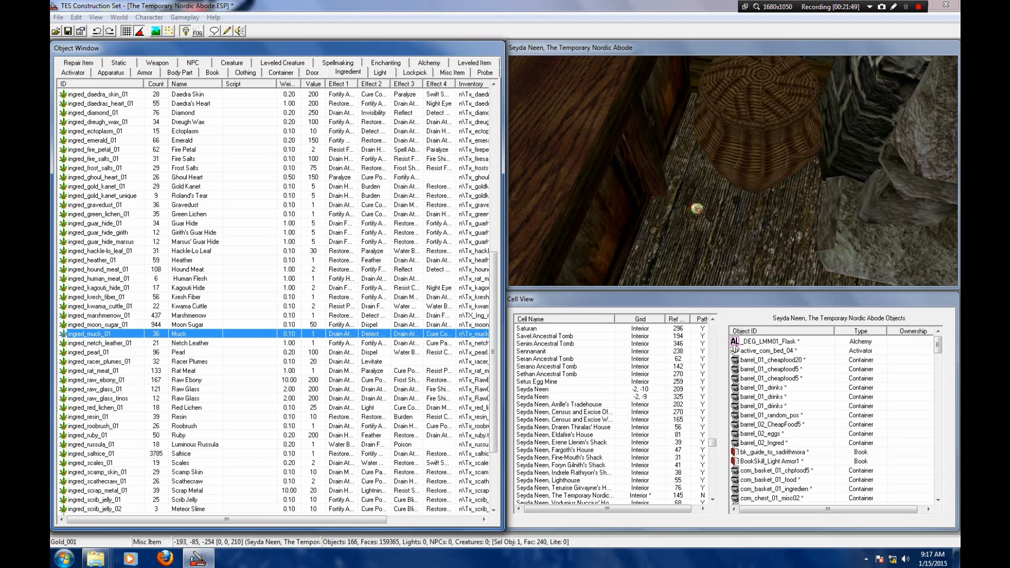
pyautogui.scroll(-1, 63, 335)
pyautogui.scroll(-3, 63, 334)
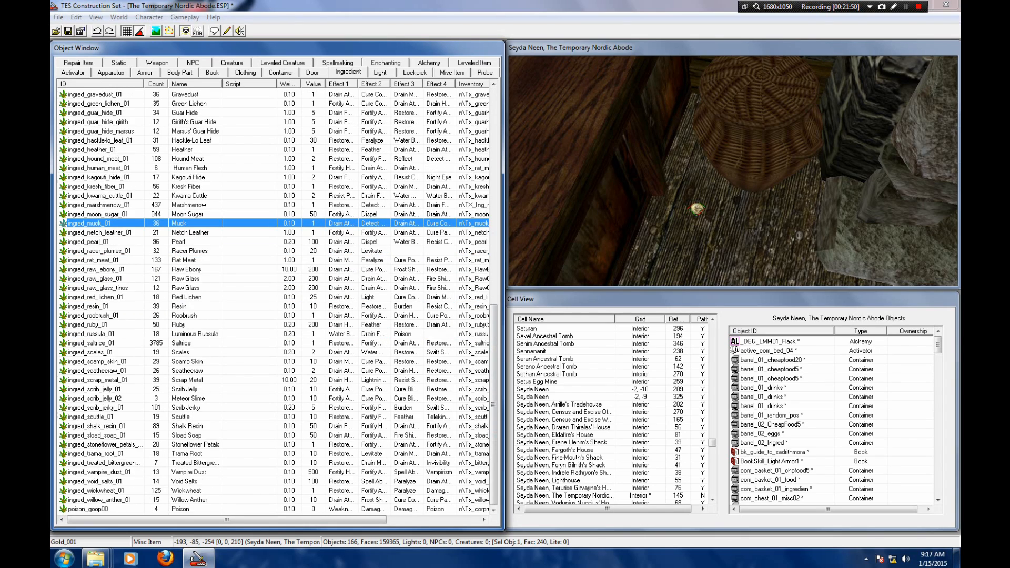
pyautogui.scroll(6, 63, 334)
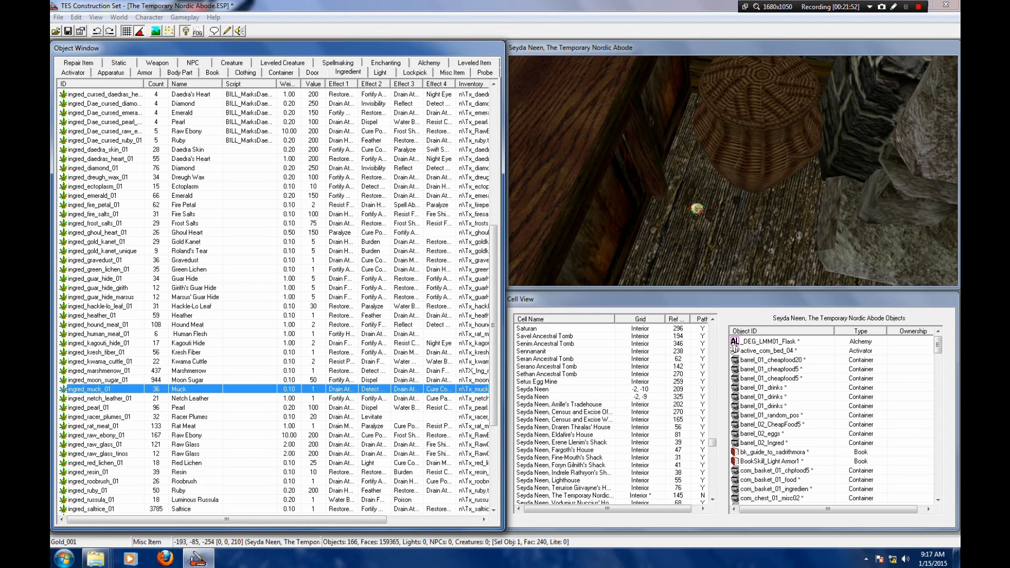
pyautogui.scroll(-5, 63, 335)
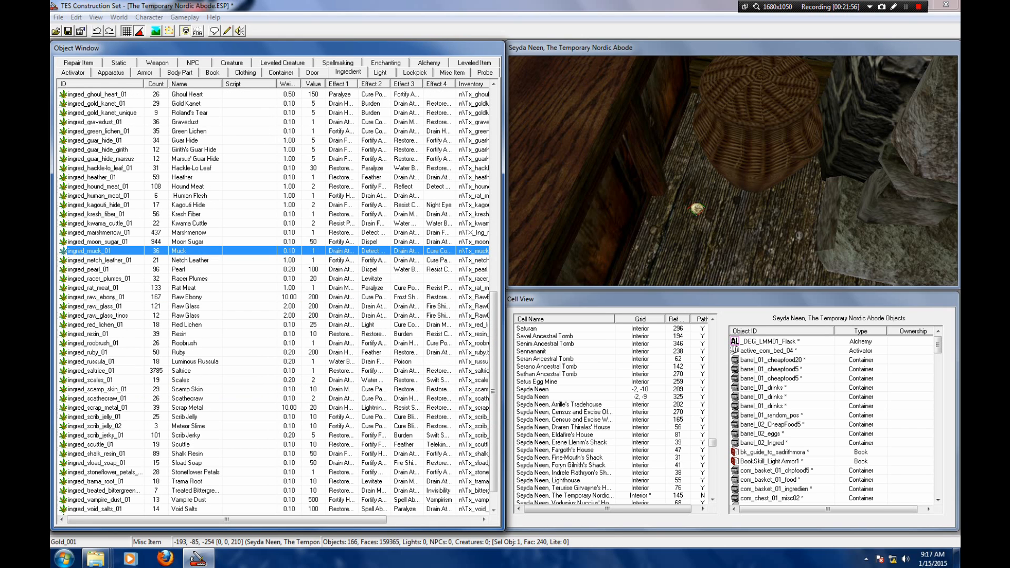
pyautogui.click(64, 371)
pyautogui.moveTo(63, 371); pyautogui.dragTo(776, 192)
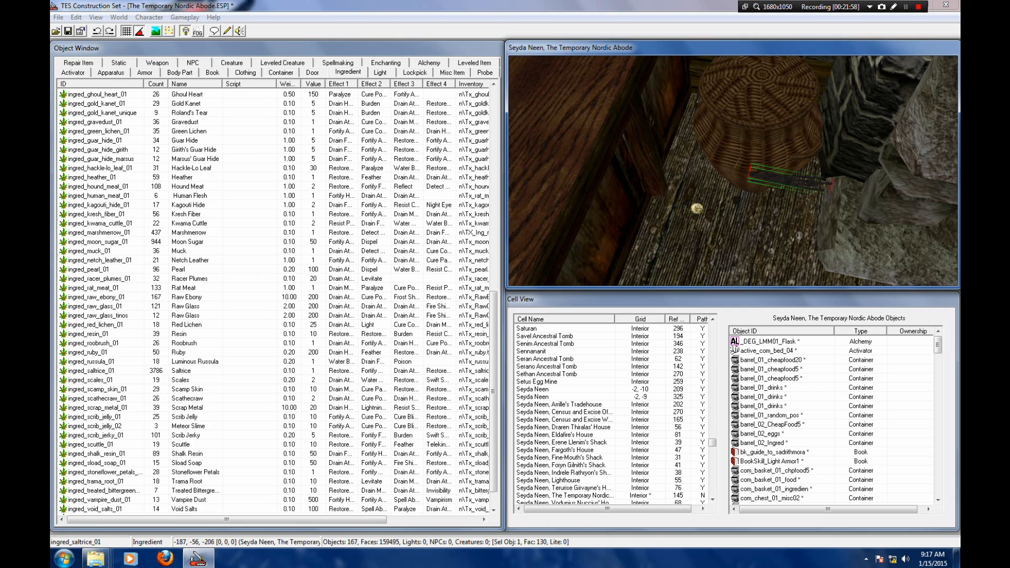
# Step: Drop the saltrice onto the floor by the wicker basket at about -206, -54, rotated to 315 degrees about Z
pyautogui.press('f')
pyautogui.moveTo(774, 243); pyautogui.dragTo(791, 187)
pyautogui.press('shift')
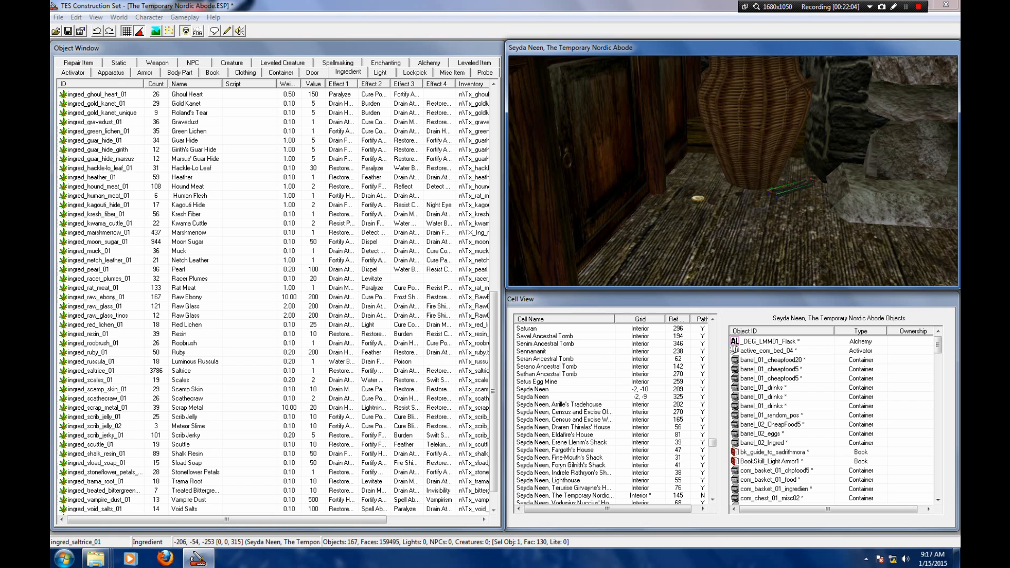
pyautogui.doubleClick(791, 188)
pyautogui.click(619, 319)
pyautogui.press('f')
pyautogui.moveTo(791, 179); pyautogui.dragTo(716, 171, button='middle')
# Step: Add a fourth Gold_001 coin to the floor beside the bed leg at about 9, 113, rotated to 75 degrees about Z
pyautogui.click(863, 167)
pyautogui.moveTo(863, 168); pyautogui.dragTo(737, 242, button='middle')
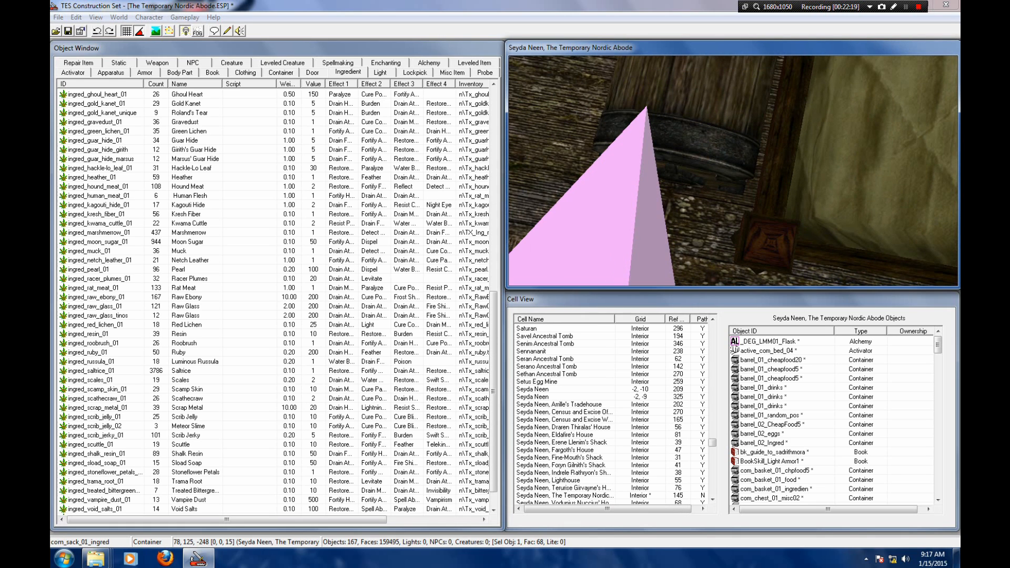
pyautogui.click(452, 73)
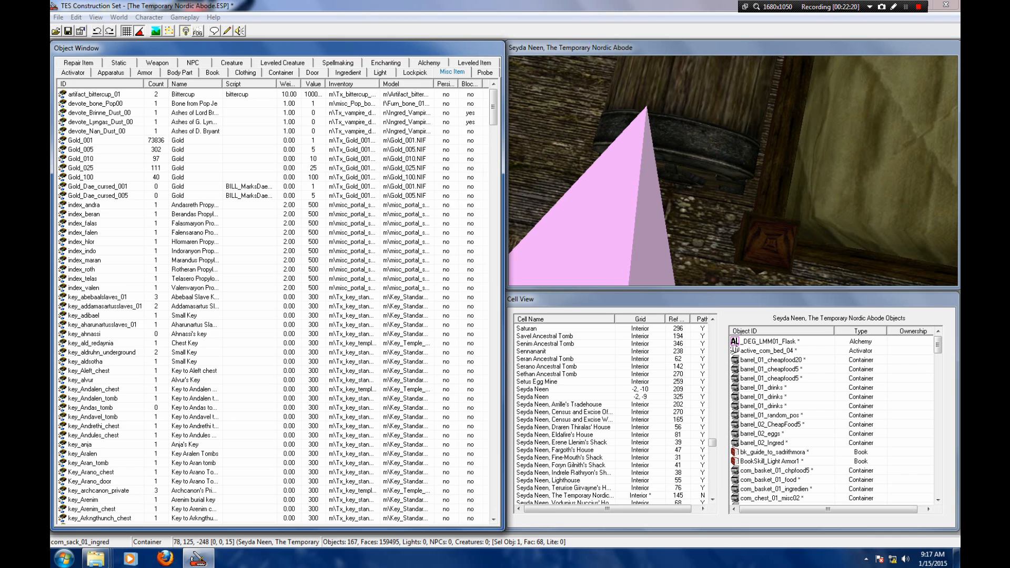
pyautogui.click(80, 140)
pyautogui.moveTo(80, 141); pyautogui.dragTo(731, 178)
pyautogui.moveTo(730, 177); pyautogui.dragTo(743, 177, button='right')
pyautogui.press('f')
pyautogui.press('shift')
pyautogui.press('shift')
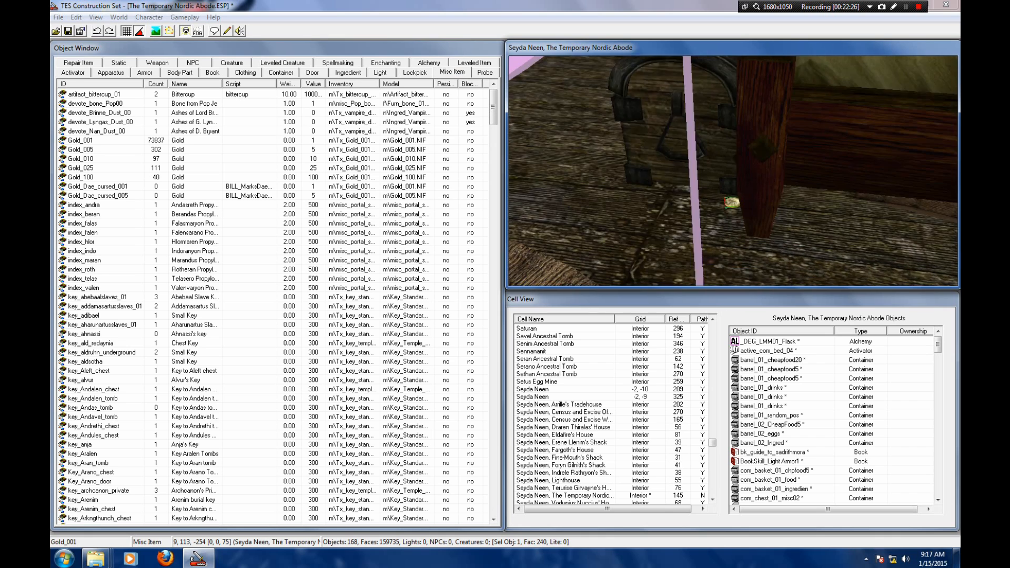
# Step: Add a misc_com_bottle_02 between the two sacks at about 118, 91, tipped onto its side at about 274, 297, 126 degrees
pyautogui.press('shift')
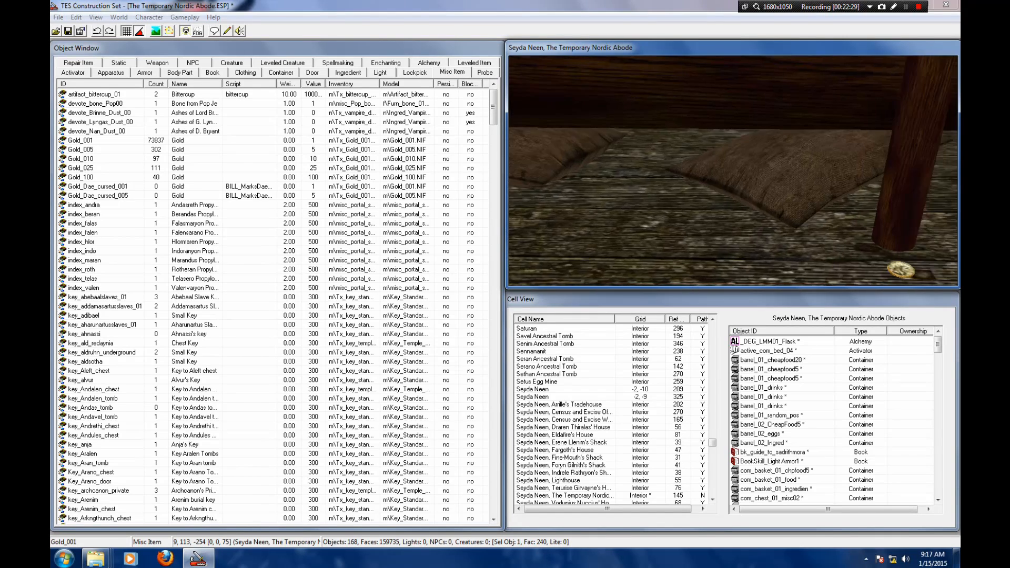
pyautogui.press('shift')
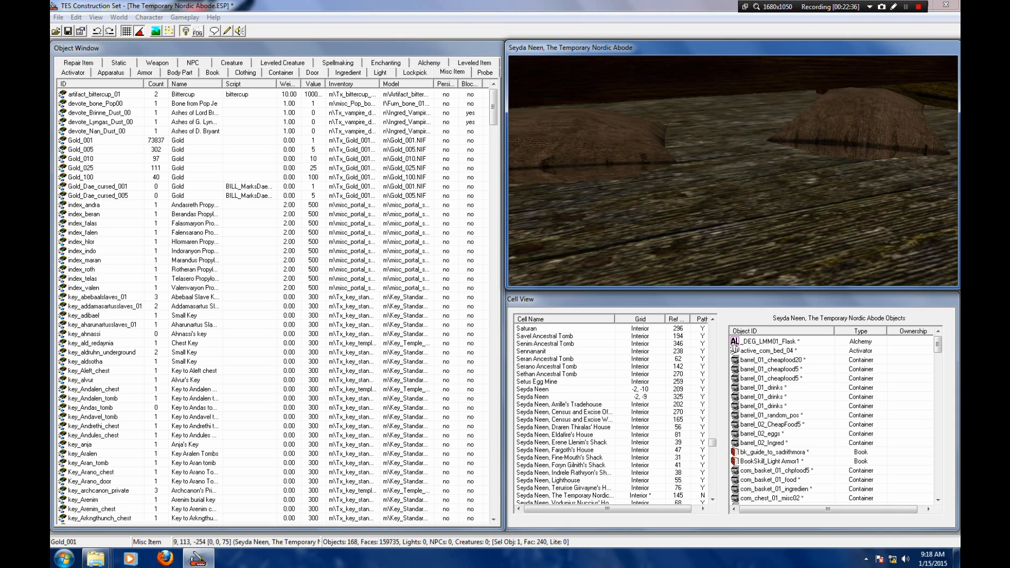
pyautogui.moveTo(493, 107); pyautogui.dragTo(493, 384)
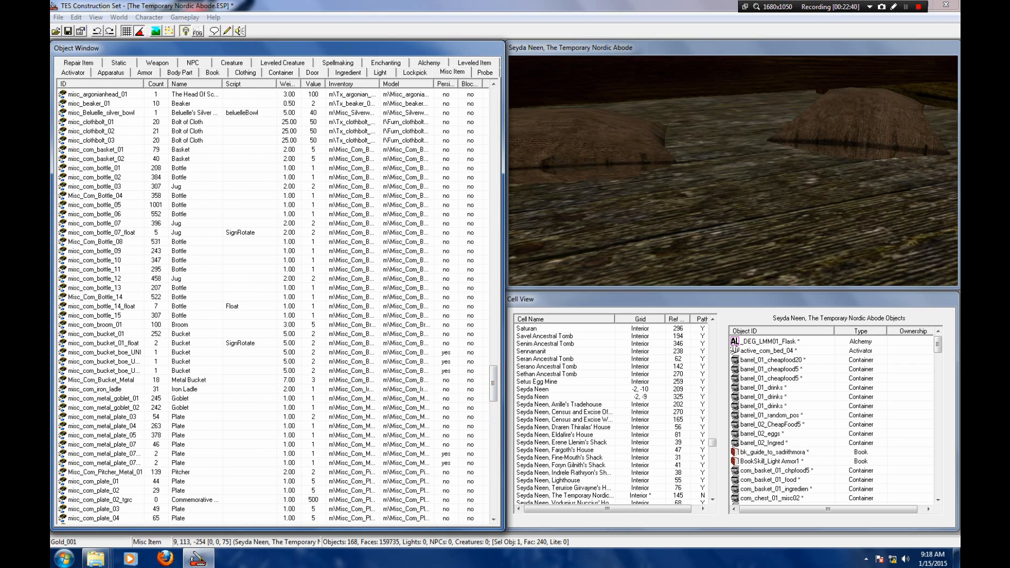
pyautogui.click(95, 177)
pyautogui.moveTo(95, 177); pyautogui.dragTo(779, 147)
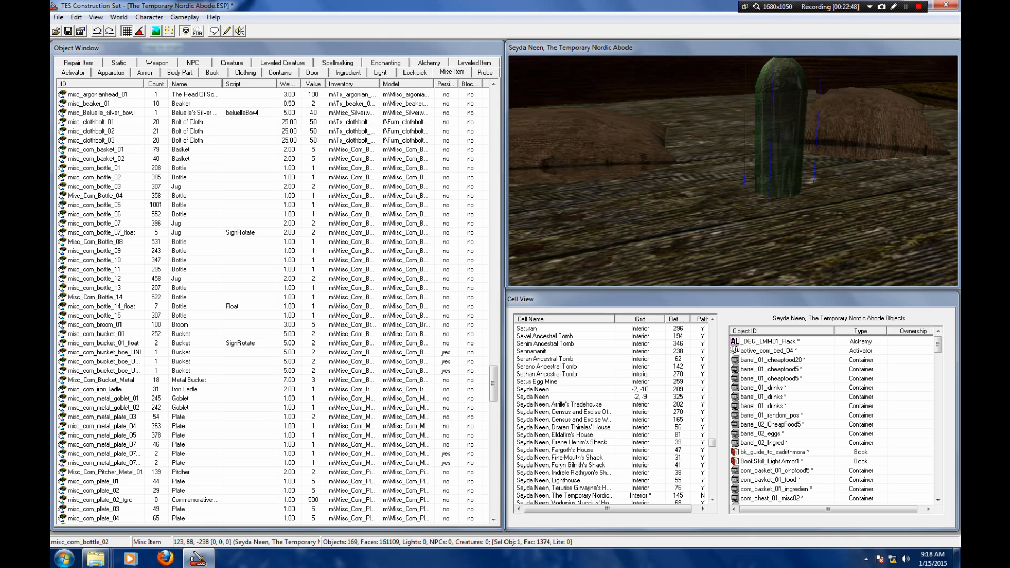
pyautogui.moveTo(780, 131); pyautogui.dragTo(804, 190, button='right')
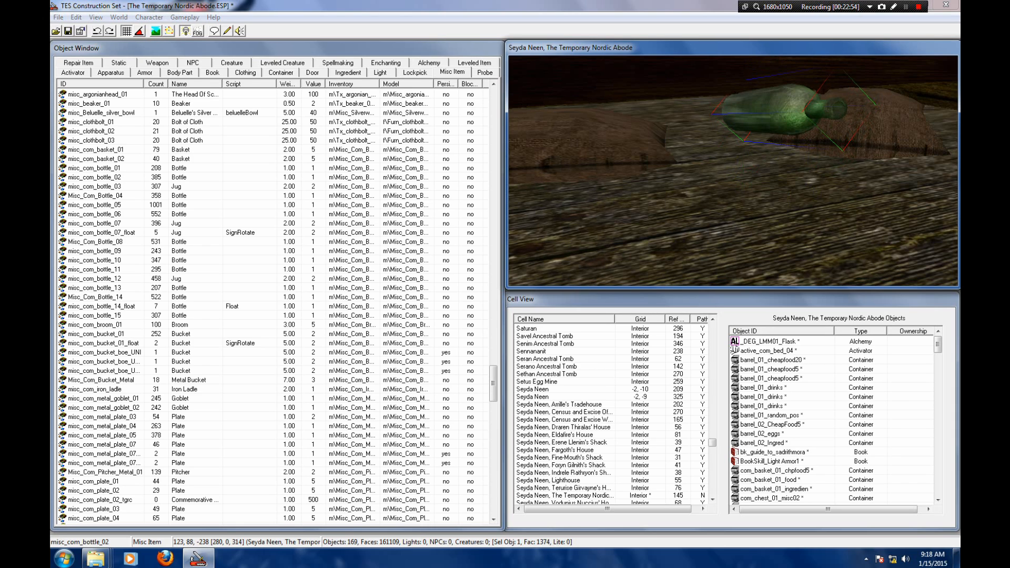
pyautogui.moveTo(792, 119); pyautogui.dragTo(895, 121, button='right')
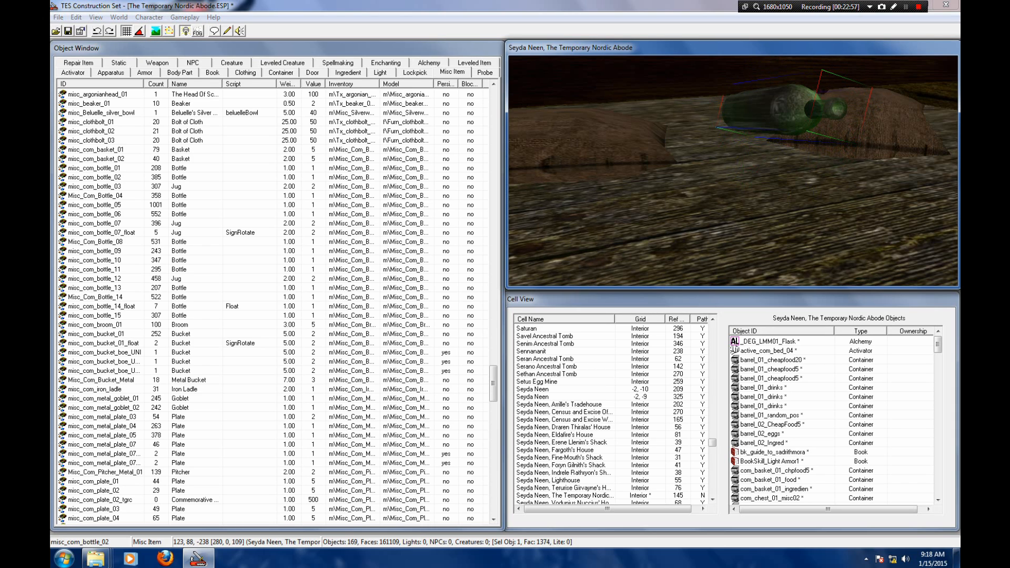
pyautogui.moveTo(789, 112); pyautogui.dragTo(767, 106, button='right')
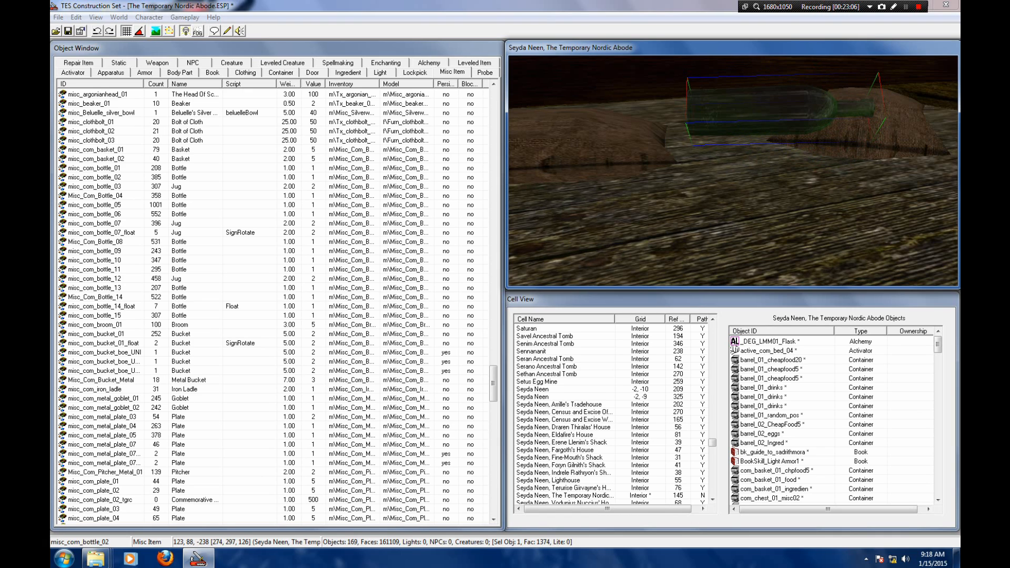
pyautogui.moveTo(773, 111); pyautogui.dragTo(739, 111)
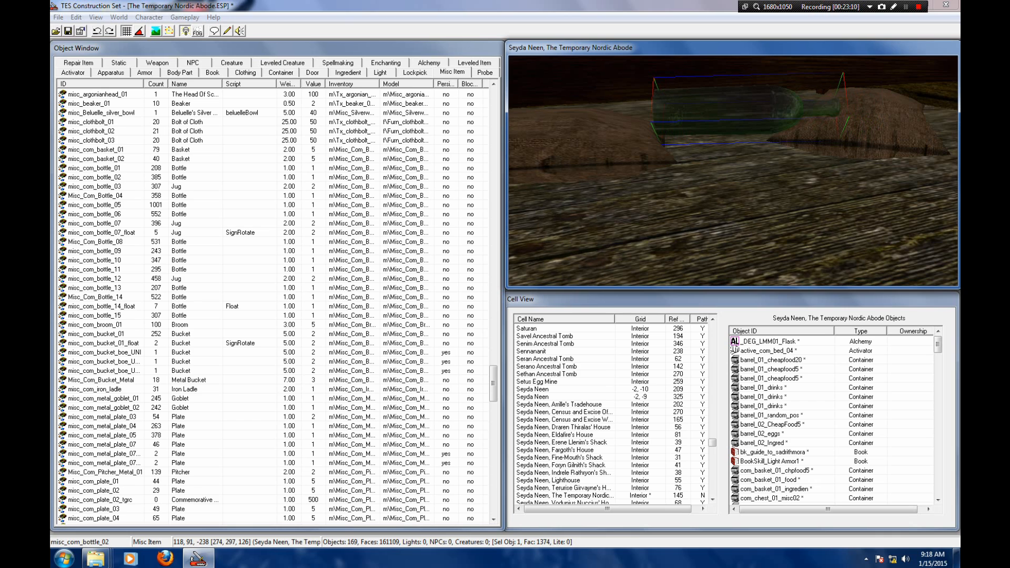
# Step: Level the misc_com_bottle_02 by setting its X rotation to 270 degrees and its Z rotation to 127.1 degrees
pyautogui.doubleClick(739, 111)
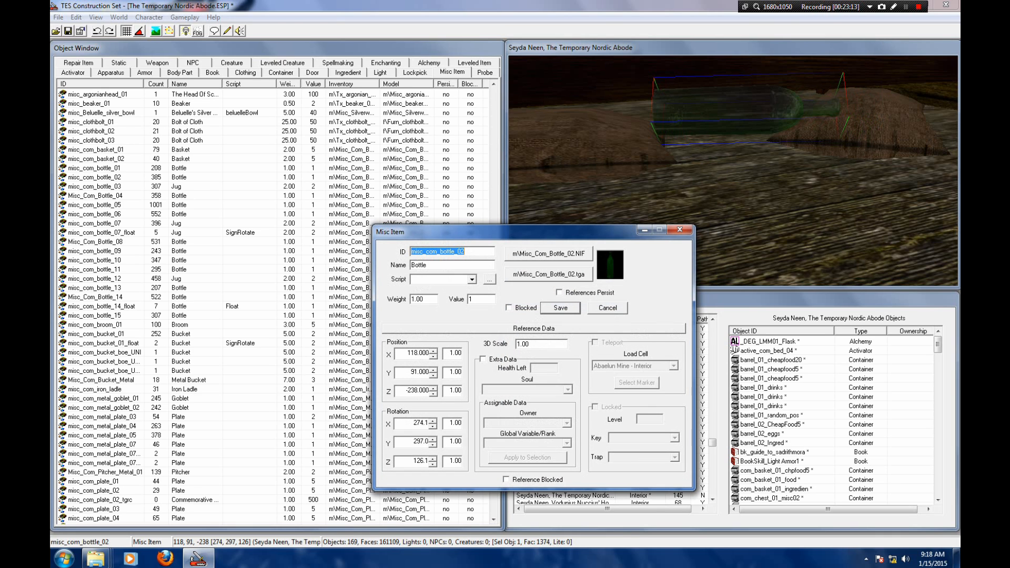
pyautogui.click(433, 459)
pyautogui.click(433, 426)
pyautogui.click(433, 427)
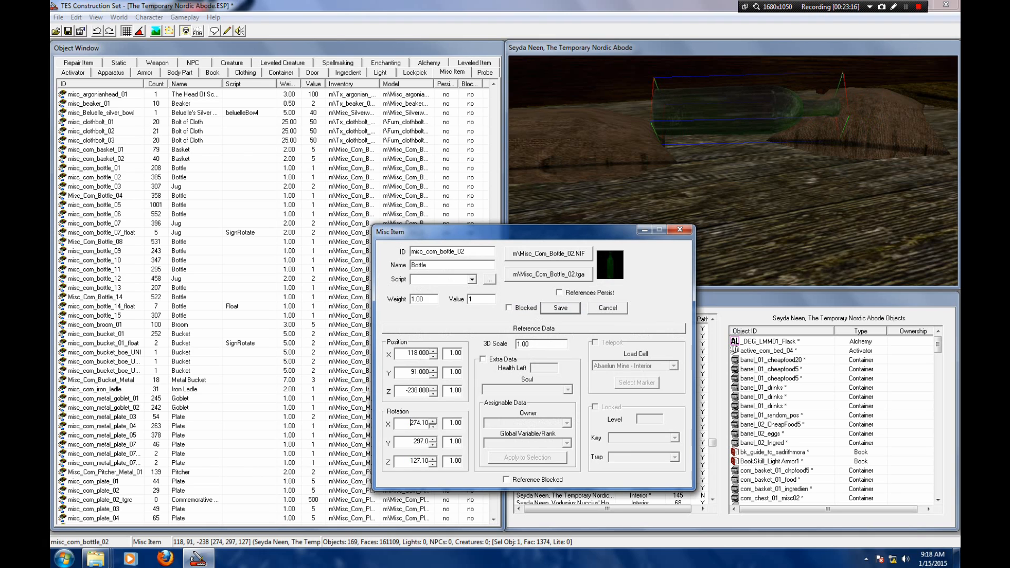
pyautogui.click(433, 426)
pyautogui.click(433, 426)
pyautogui.click(427, 423)
pyautogui.click(560, 308)
# Step: Rotate the misc_com_bottle_02 to 150 degrees about Z and move it down to the floor at about 130, 140, -249
pyautogui.moveTo(742, 138); pyautogui.dragTo(731, 124)
pyautogui.moveTo(731, 124); pyautogui.dragTo(741, 124, button='right')
pyautogui.moveTo(741, 124); pyautogui.dragTo(748, 122)
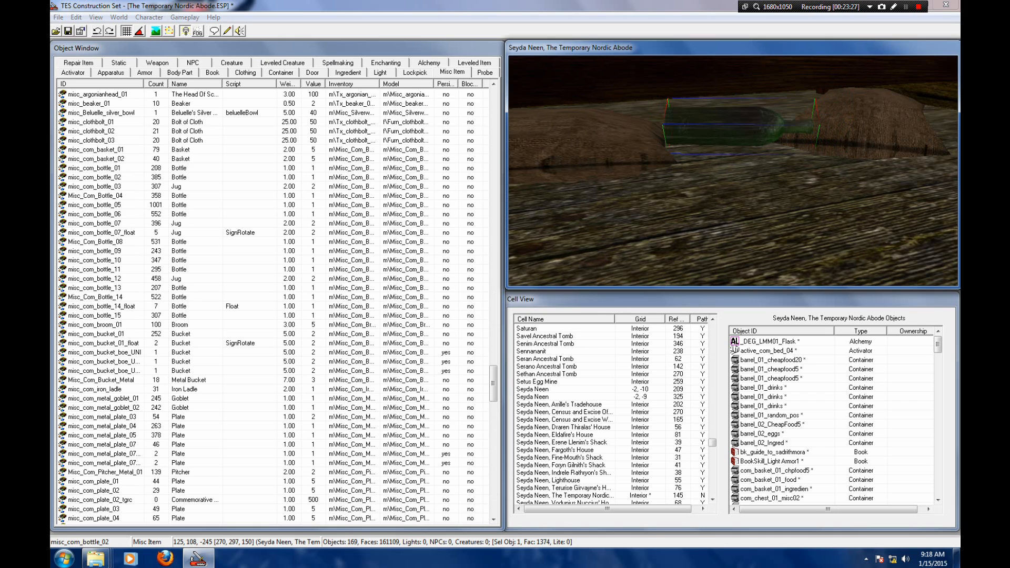
pyautogui.moveTo(747, 123); pyautogui.dragTo(730, 116)
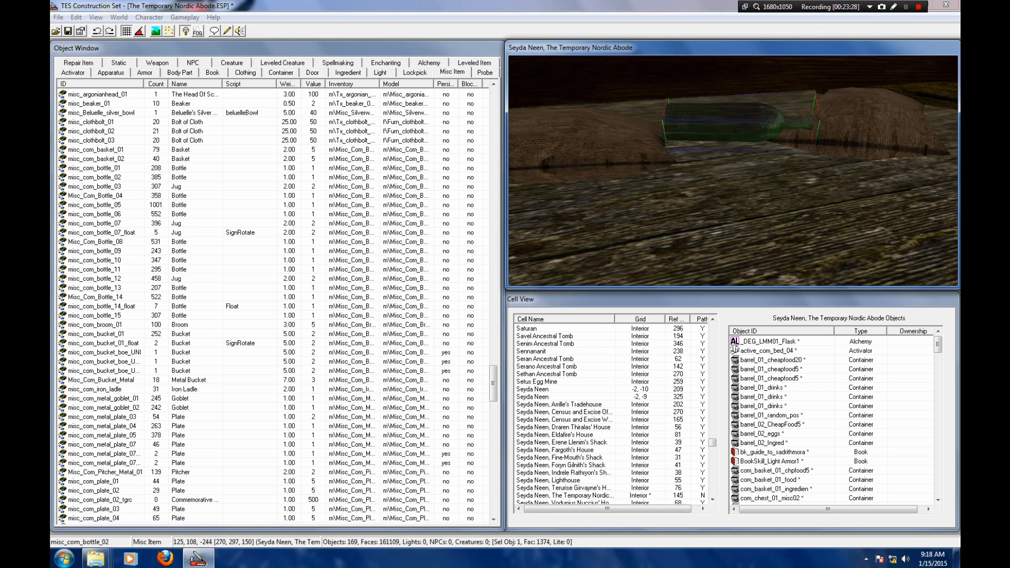
pyautogui.moveTo(731, 117)
pyautogui.keyDown('shift'); pyautogui.mouseDown(button='middle')
pyautogui.moveTo(721, 102)
pyautogui.moveTo(717, 120)
pyautogui.mouseUp(button='middle'); pyautogui.keyUp('shift')
pyautogui.moveTo(717, 117); pyautogui.dragTo(718, 111)
# Step: Add a misc_com_bottle_05 under the dining table at about 190, -64
pyautogui.keyDown('shift'); pyautogui.moveTo(719, 111); pyautogui.dragTo(576, 143, button='middle'); pyautogui.keyUp('shift')
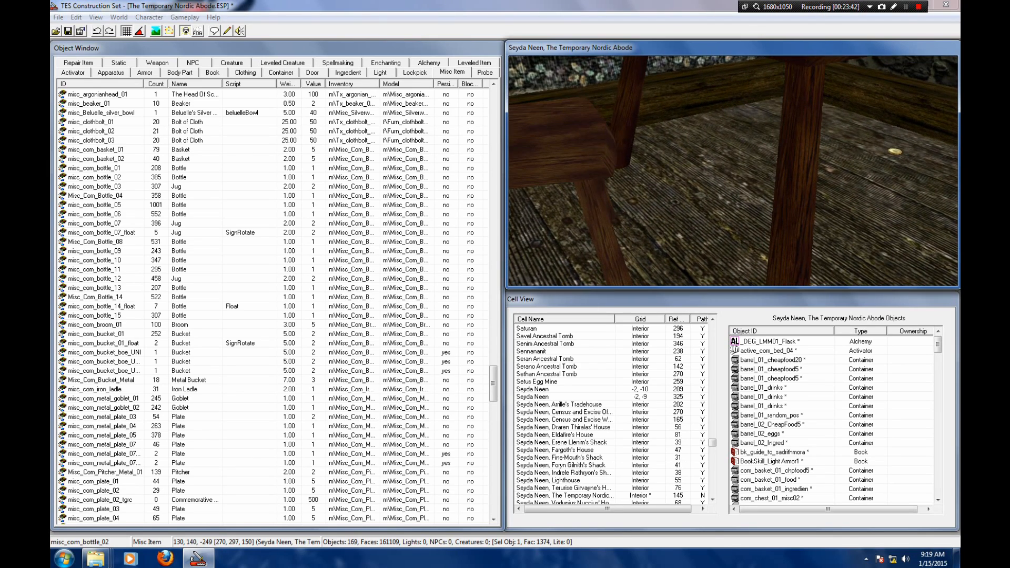
pyautogui.click(95, 215)
pyautogui.click(94, 204)
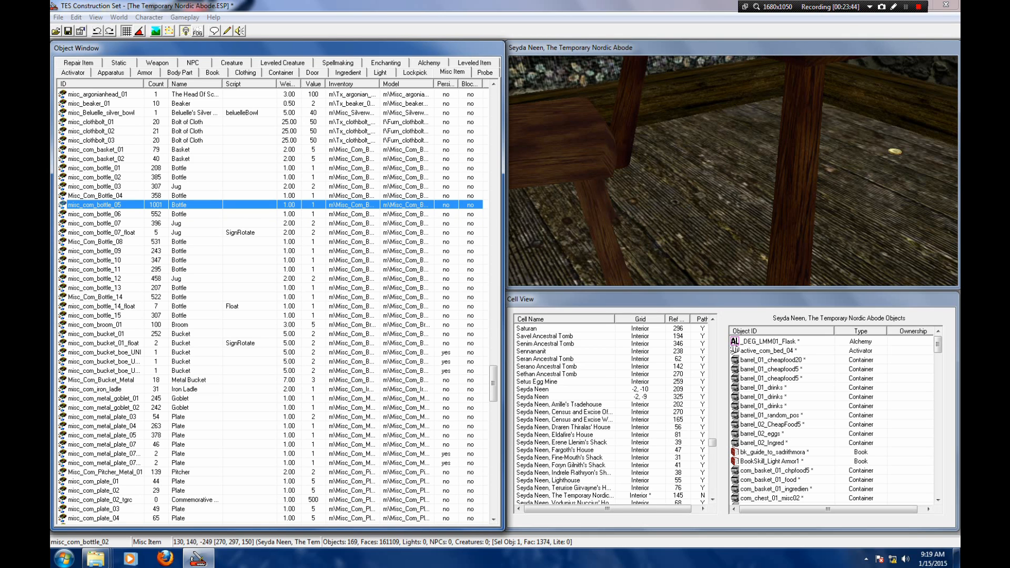
pyautogui.moveTo(95, 205); pyautogui.dragTo(710, 121)
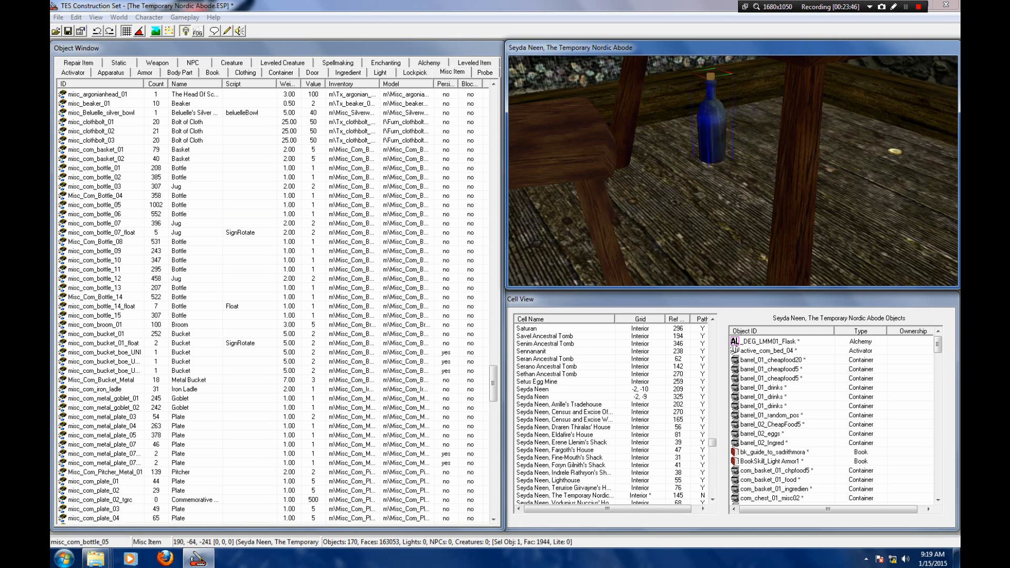
# Step: Lay the misc_com_bottle_05 on its side with rotations of 90 degrees about X and 40 degrees about Y
pyautogui.doubleClick(711, 128)
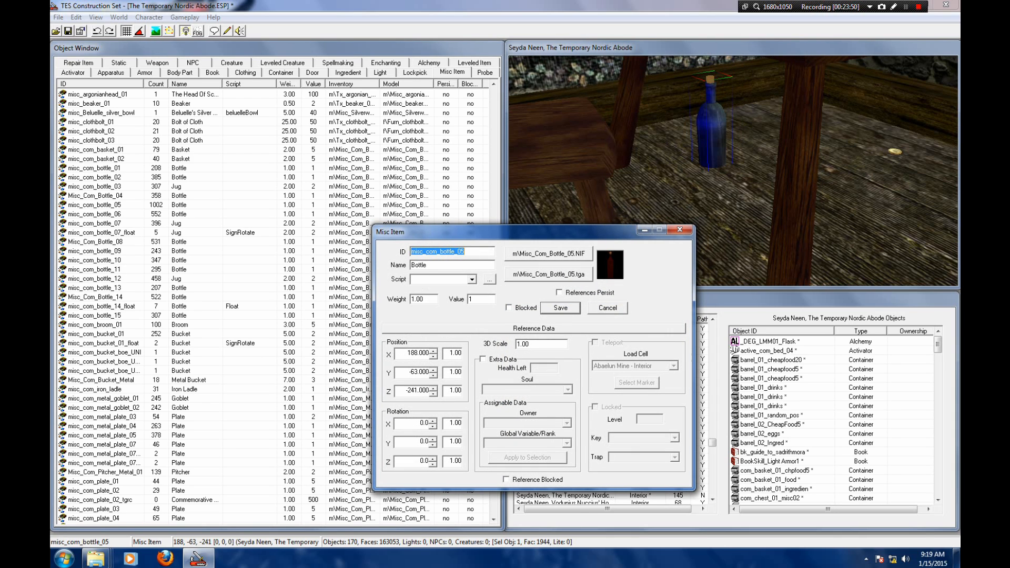
pyautogui.click(421, 423)
pyautogui.click(433, 421)
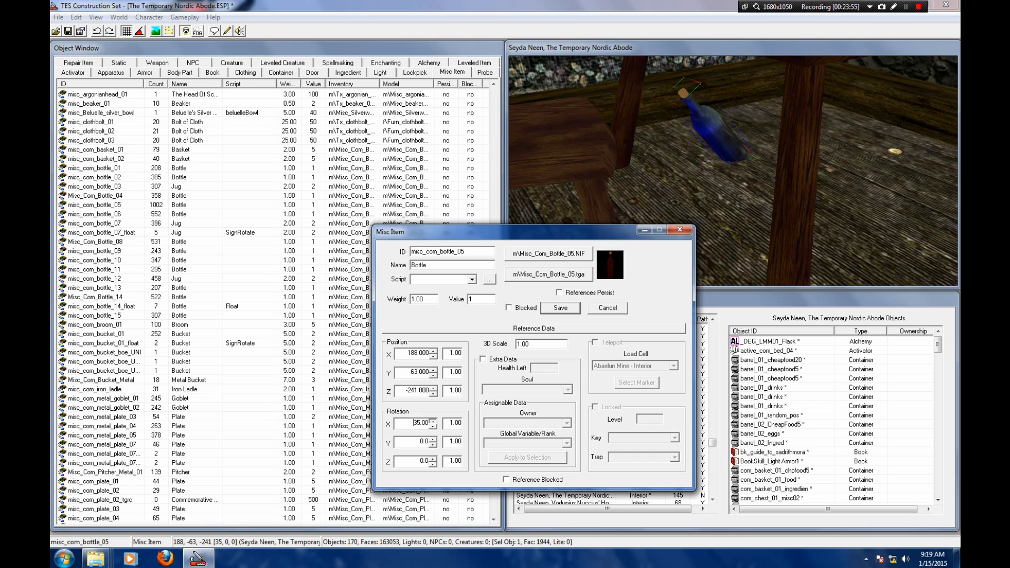
pyautogui.click(433, 420)
pyautogui.click(433, 439)
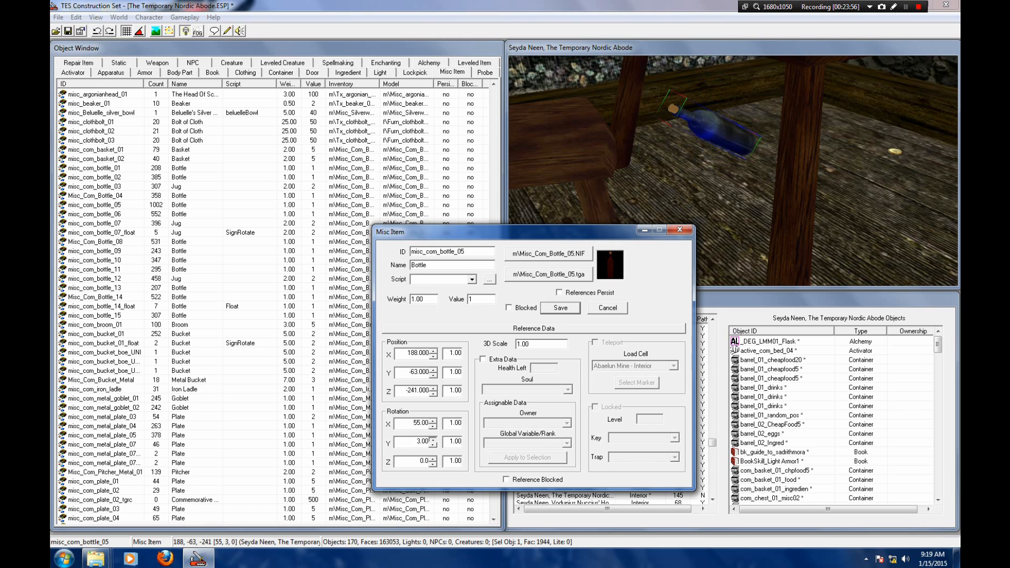
pyautogui.click(433, 439)
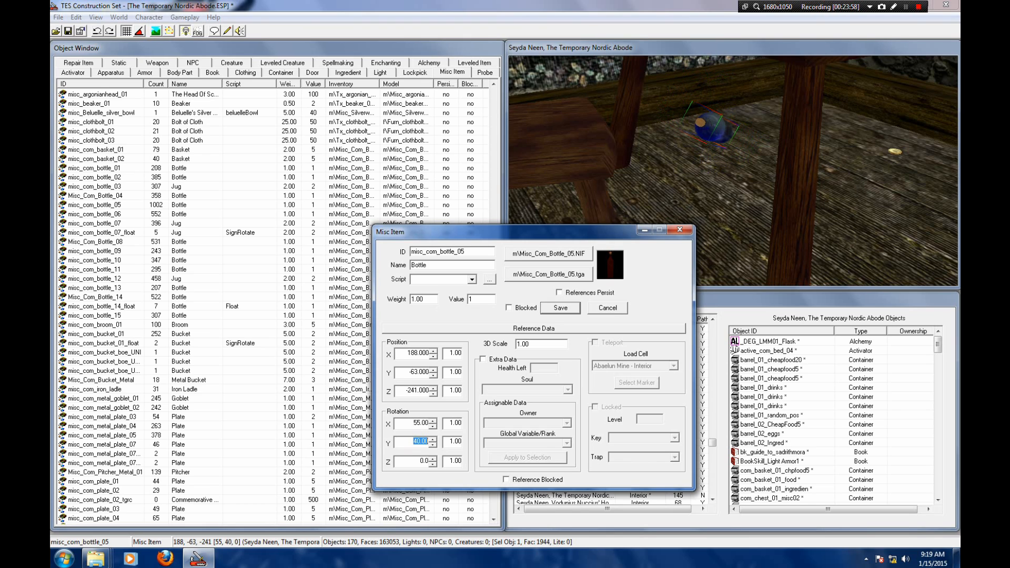
pyautogui.click(433, 421)
pyautogui.click(433, 420)
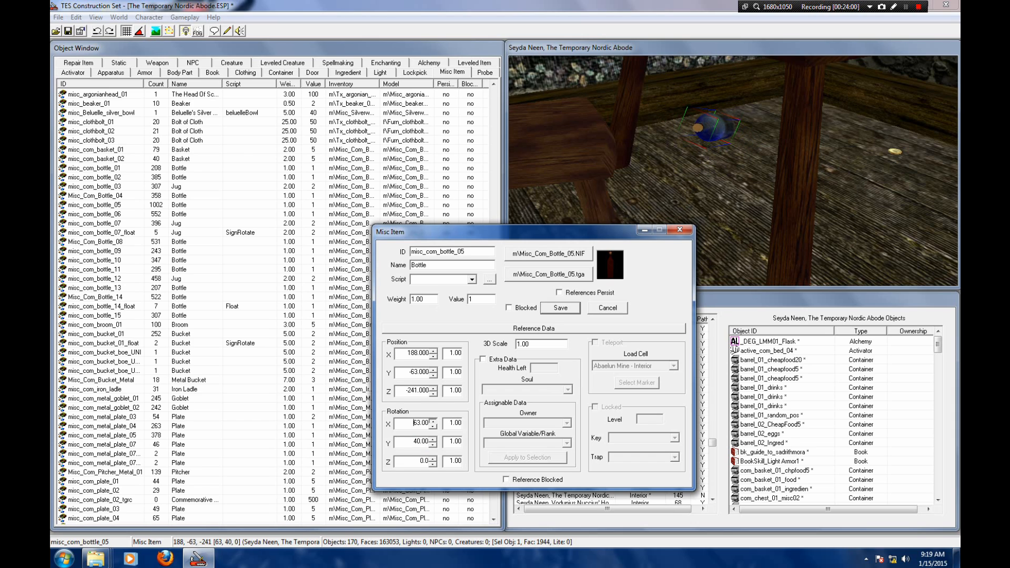
pyautogui.click(433, 421)
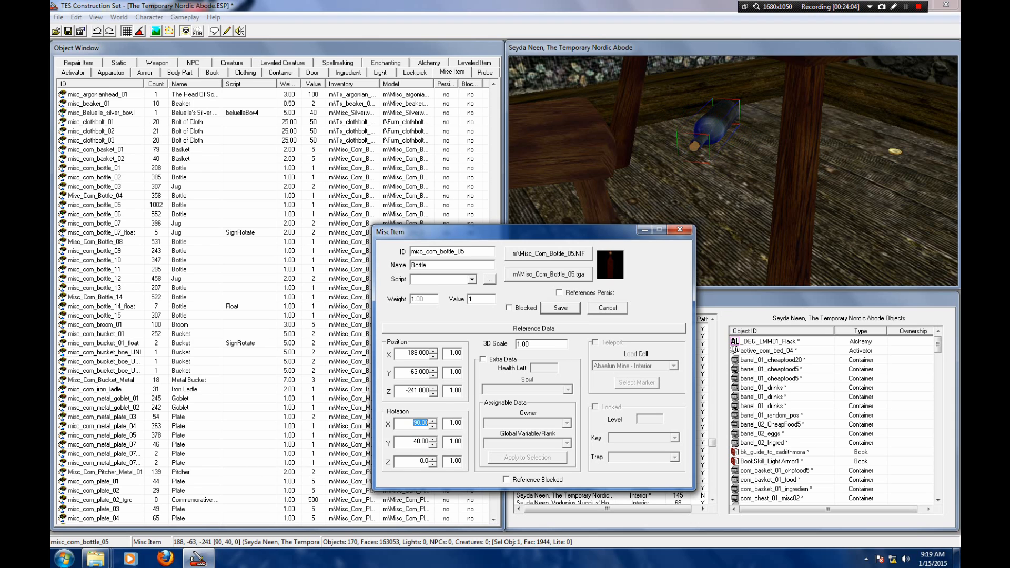
pyautogui.click(608, 309)
# Step: Lower the misc_com_bottle_05 to the floor at about 193, -66, -249, and check its placement under the dining table
pyautogui.moveTo(711, 126); pyautogui.dragTo(713, 143)
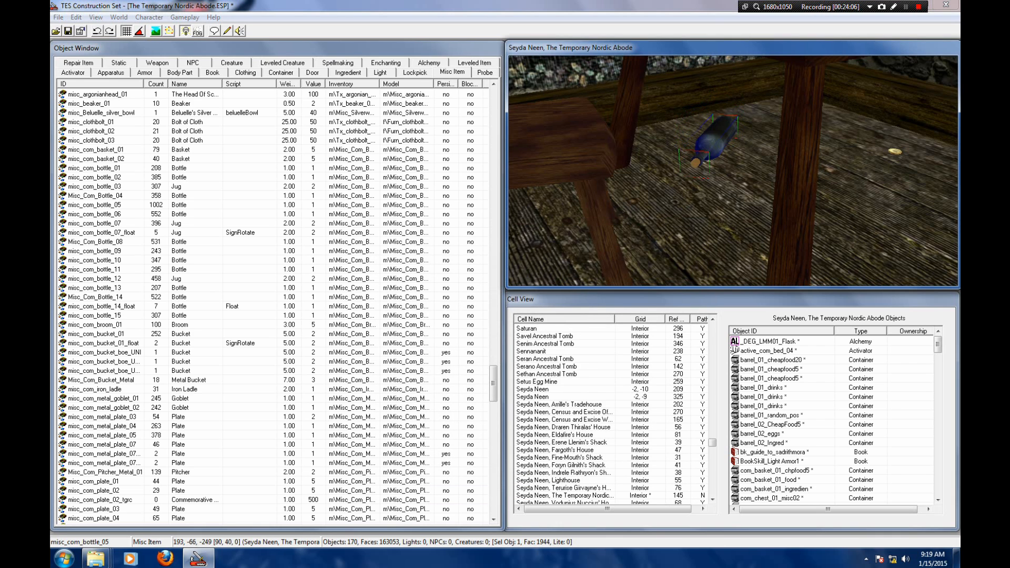
pyautogui.press('shift')
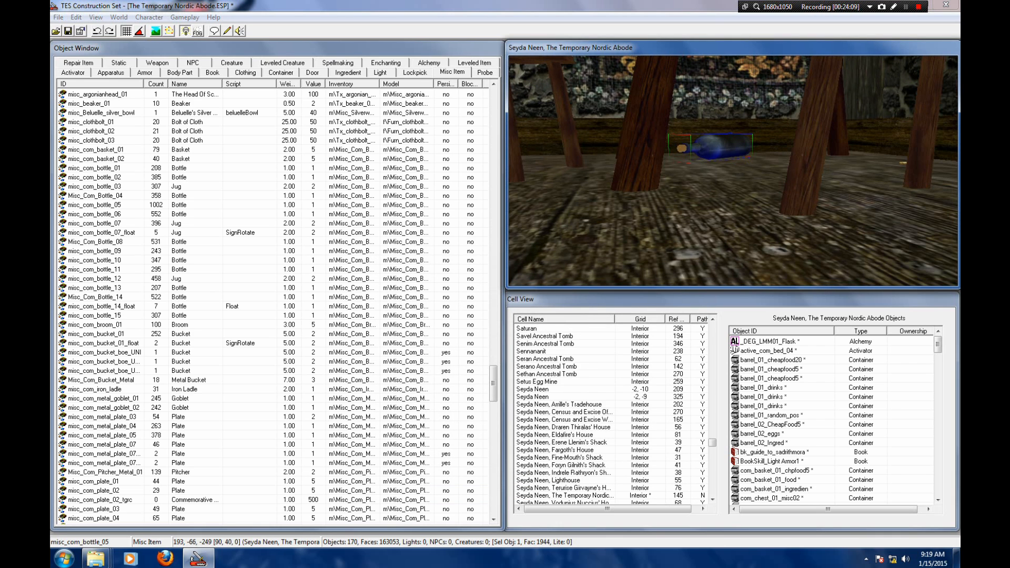
pyautogui.press('shift')
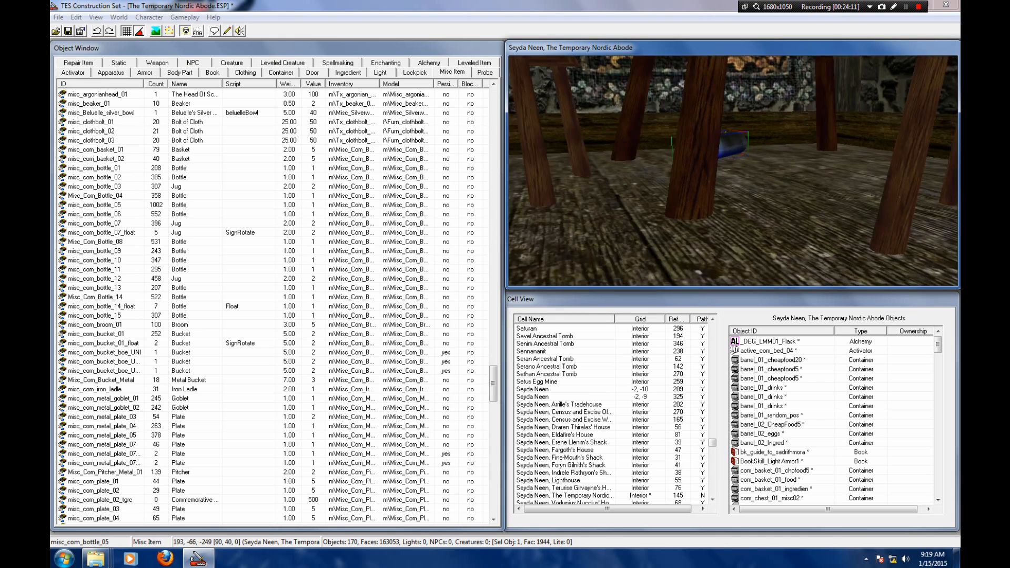
pyautogui.scroll(-5, 733, 171)
pyautogui.press('shift')
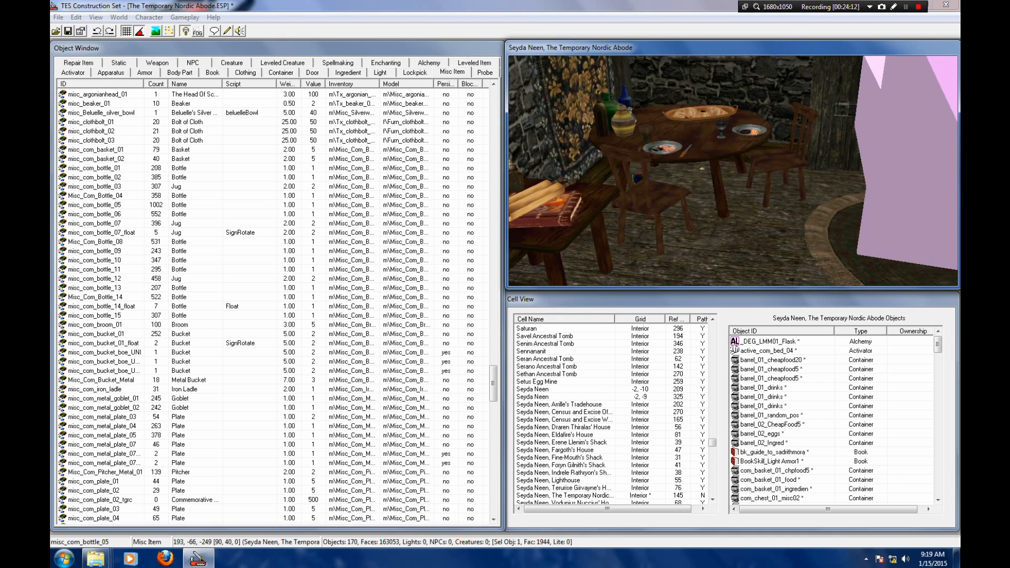
# Step: Place a misc_de_cloth10 on the floor beside the dining table leg at about 110, -36, -254, turned 15 degrees about Z
pyautogui.press('shift')
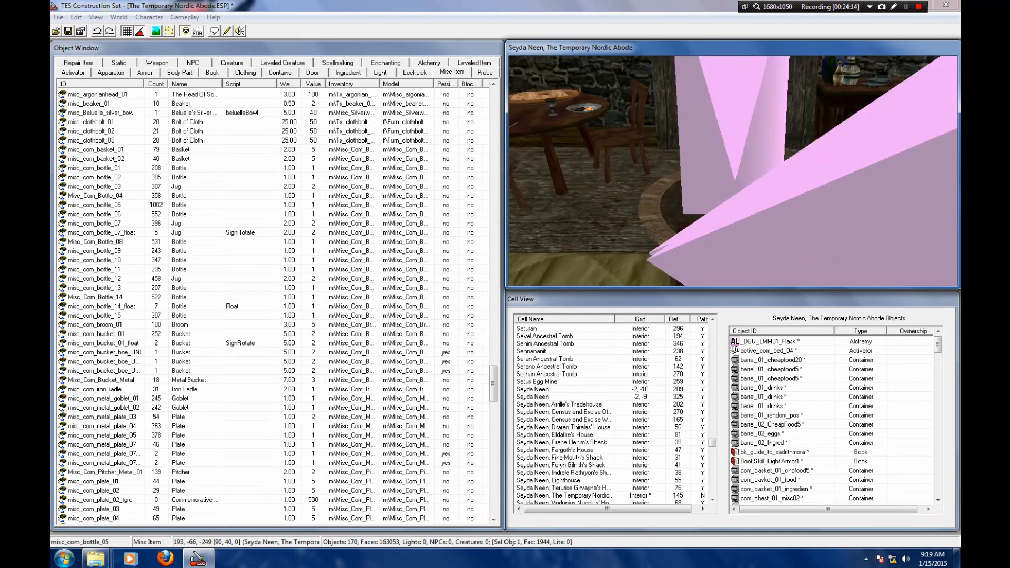
pyautogui.press('shift')
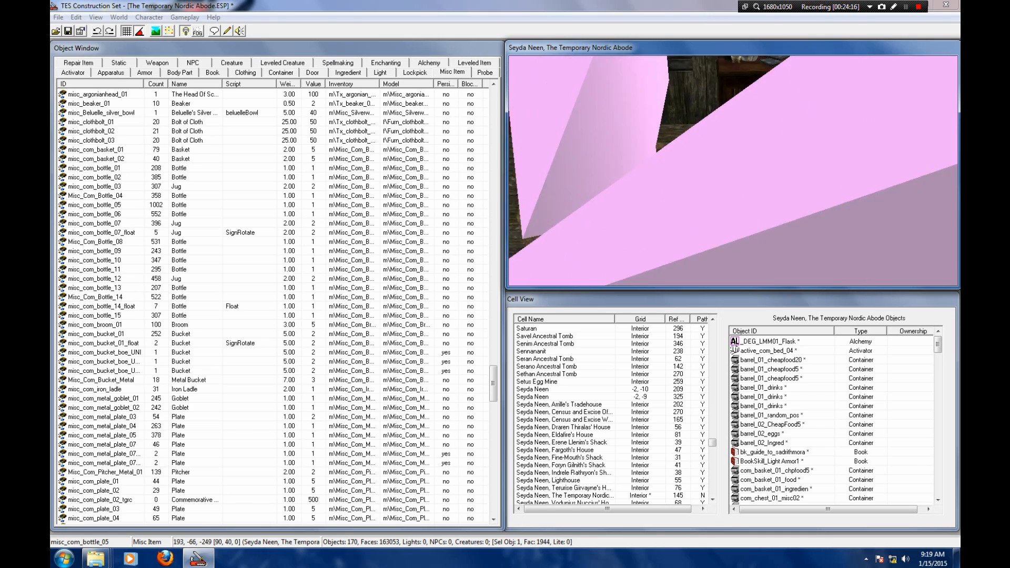
pyautogui.press('shift')
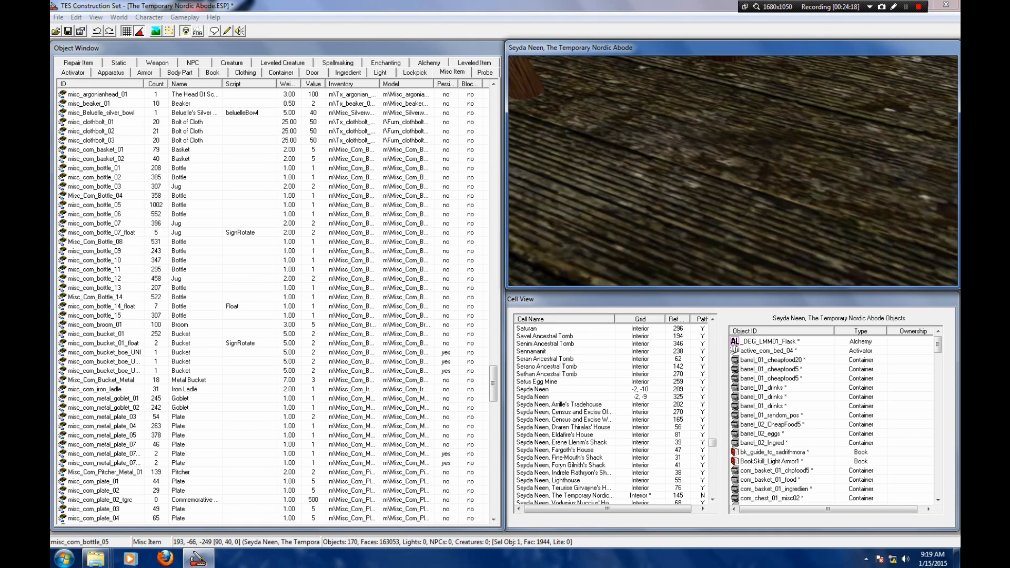
pyautogui.click(841, 113)
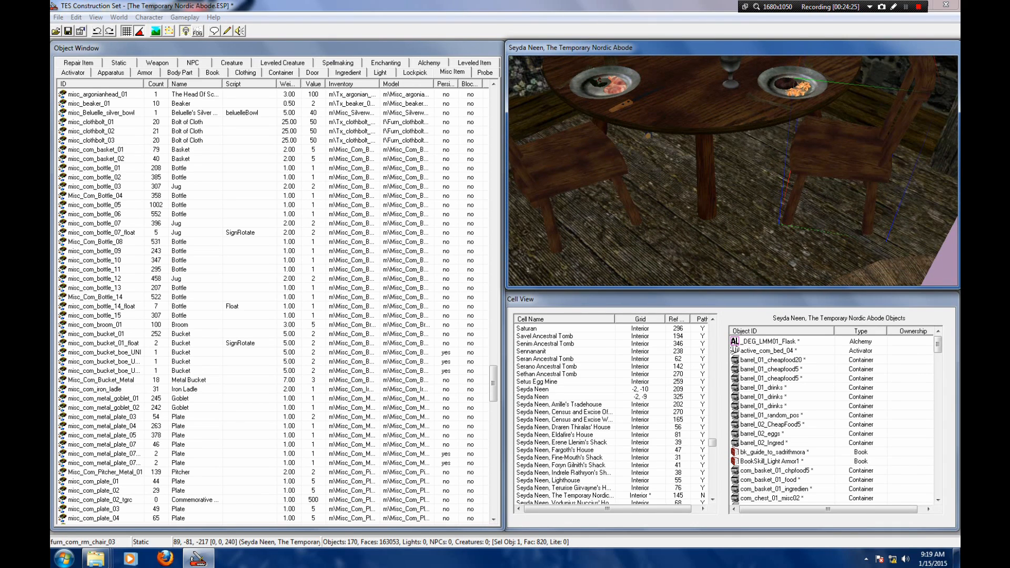
pyautogui.scroll(-8, 276, 305)
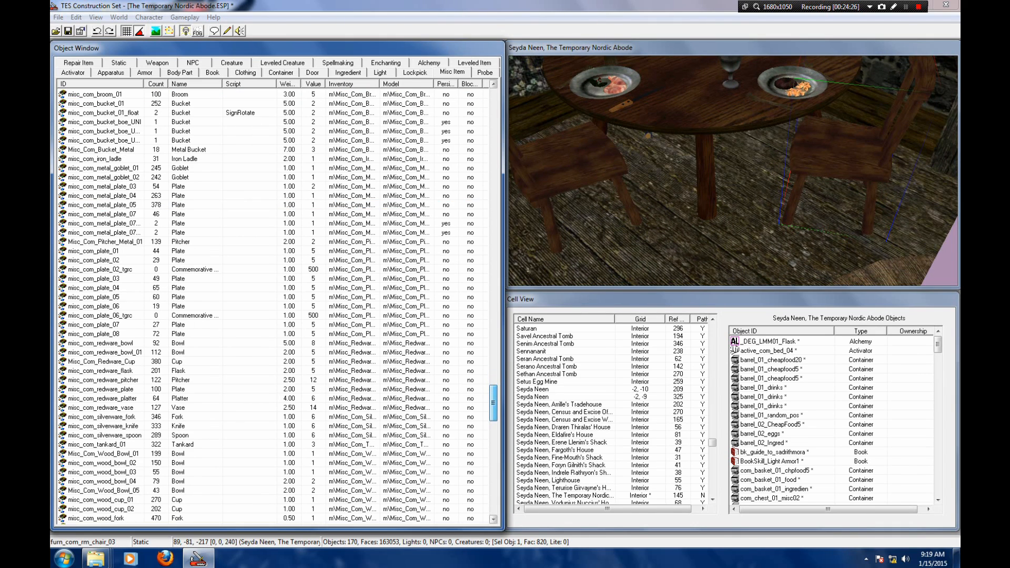
pyautogui.scroll(-4, 276, 306)
pyautogui.scroll(-10, 274, 305)
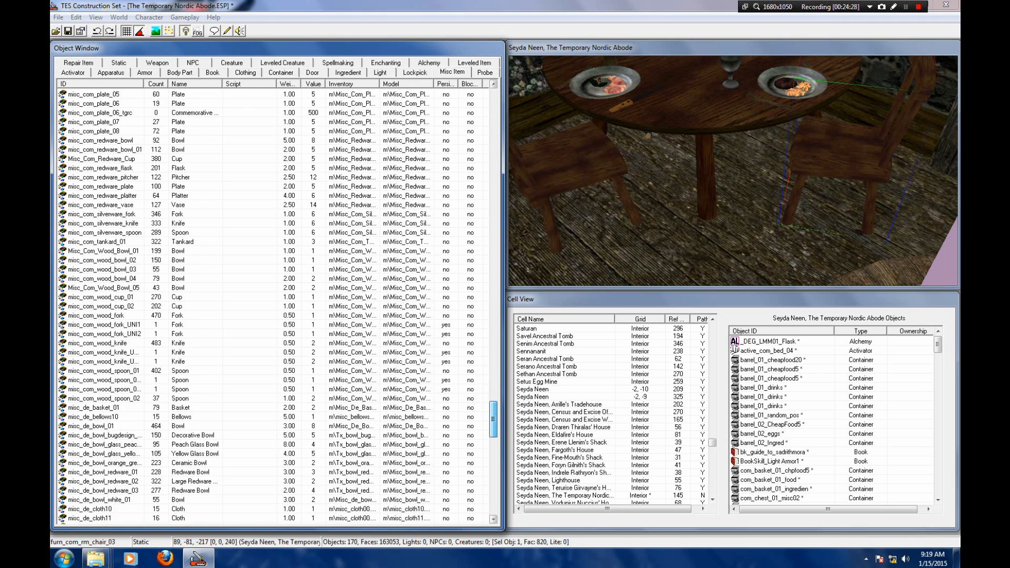
pyautogui.click(105, 325)
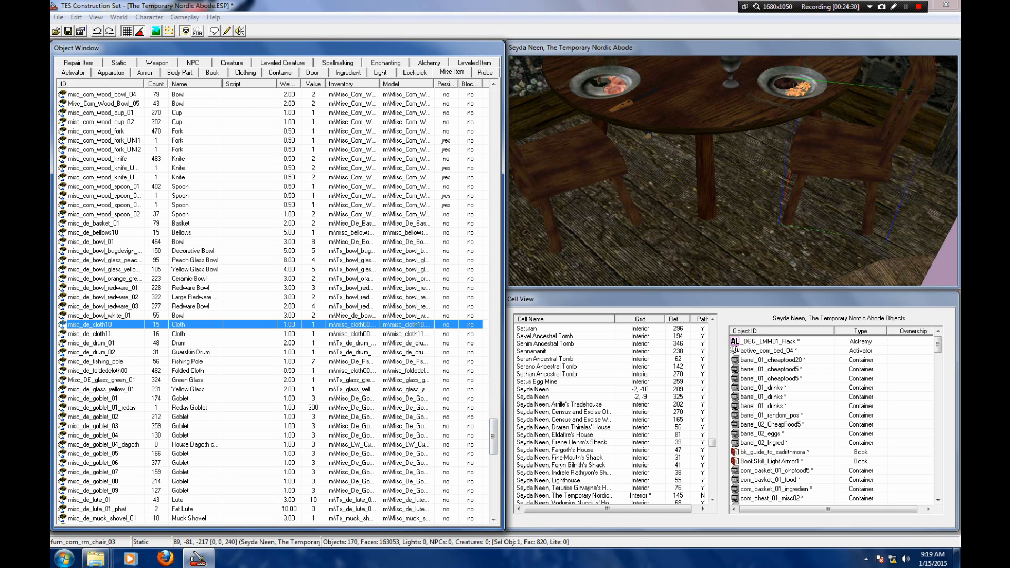
pyautogui.moveTo(105, 325); pyautogui.dragTo(716, 151)
pyautogui.press('f')
pyautogui.moveTo(719, 276); pyautogui.dragTo(732, 231)
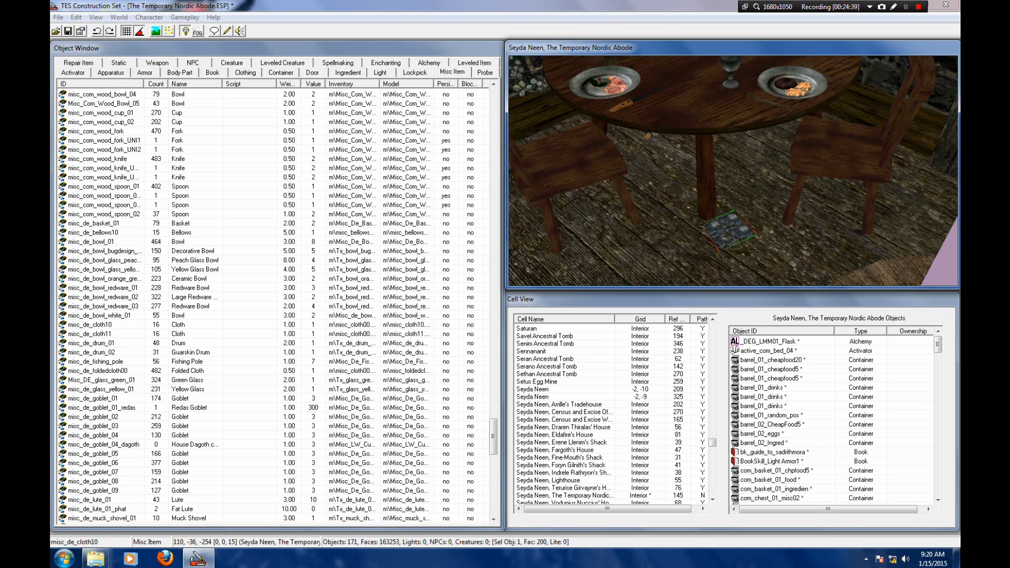
# Step: Try to raise the misc_de_cloth10 beside the dining table leg to a Z position of -252
pyautogui.scroll(5, 732, 231)
pyautogui.moveTo(732, 231); pyautogui.dragTo(769, 148, button='middle')
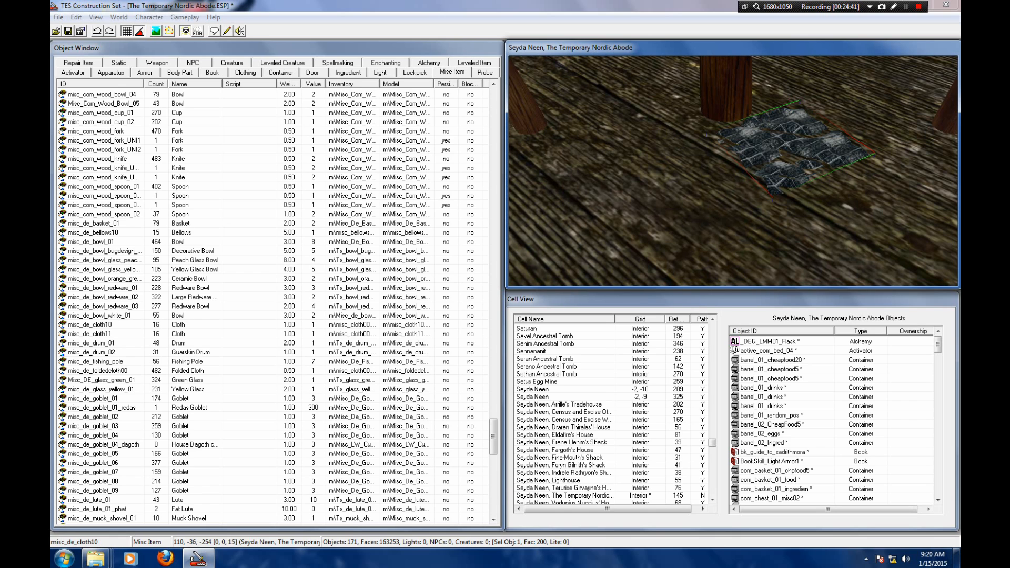
pyautogui.doubleClick(796, 145)
pyautogui.doubleClick(433, 388)
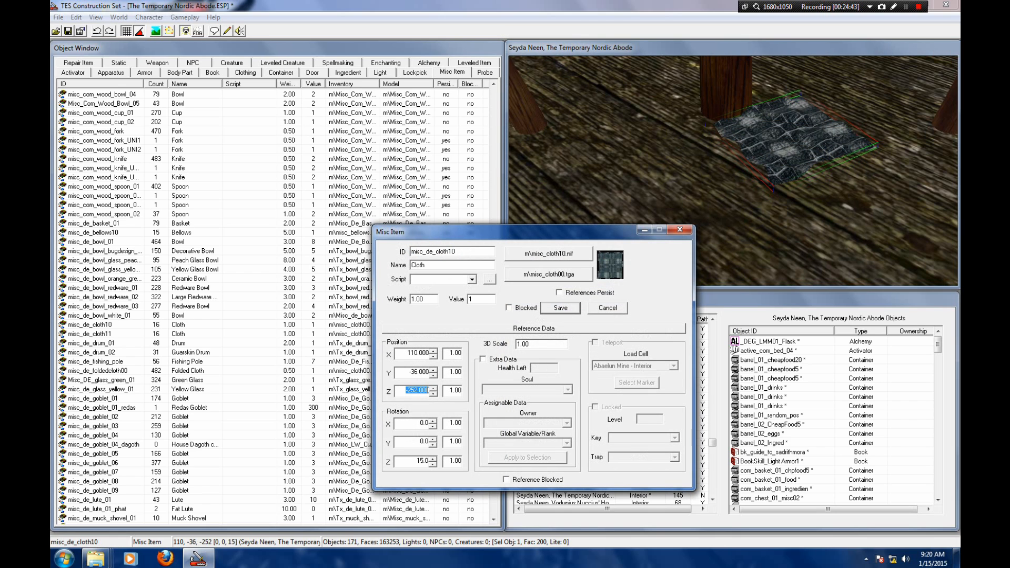
pyautogui.press('Escape')
pyautogui.press('shift')
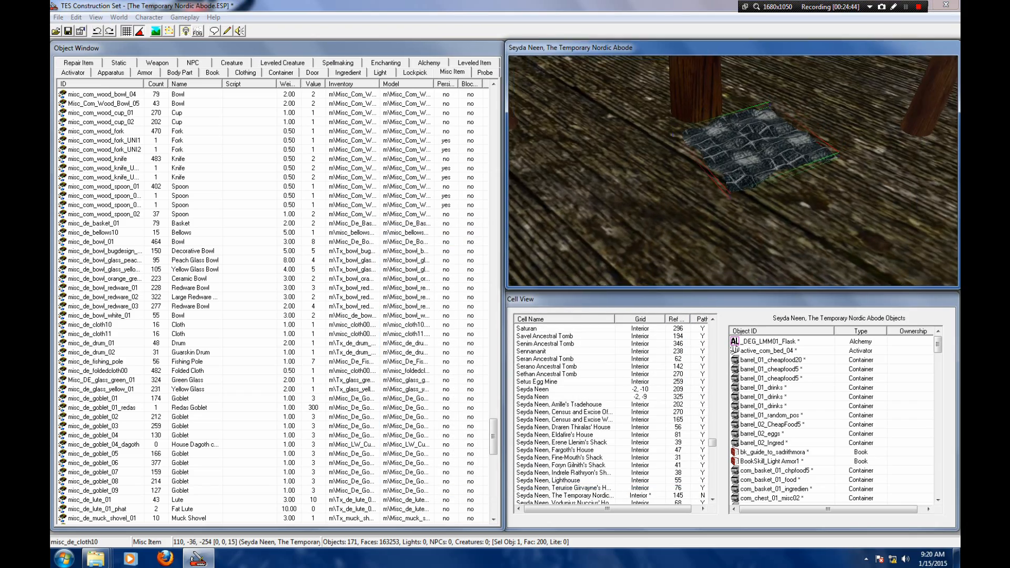
# Step: Inspect the arrangement of book, scrolls, wooden cup and bottle on the bedside table
pyautogui.scroll(-5, 733, 171)
pyautogui.moveTo(733, 171); pyautogui.dragTo(833, 153, button='middle')
pyautogui.press('shift')
pyautogui.scroll(5, 733, 171)
pyautogui.moveTo(564, 121); pyautogui.dragTo(508, 198, button='middle')
pyautogui.click(801, 137)
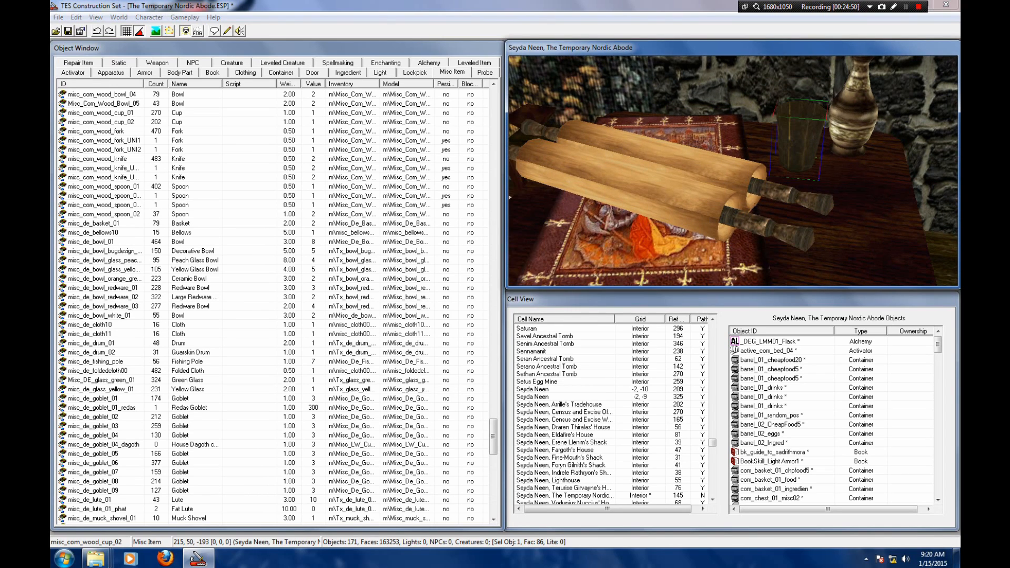
pyautogui.scroll(-5, 801, 138)
pyautogui.press('shift')
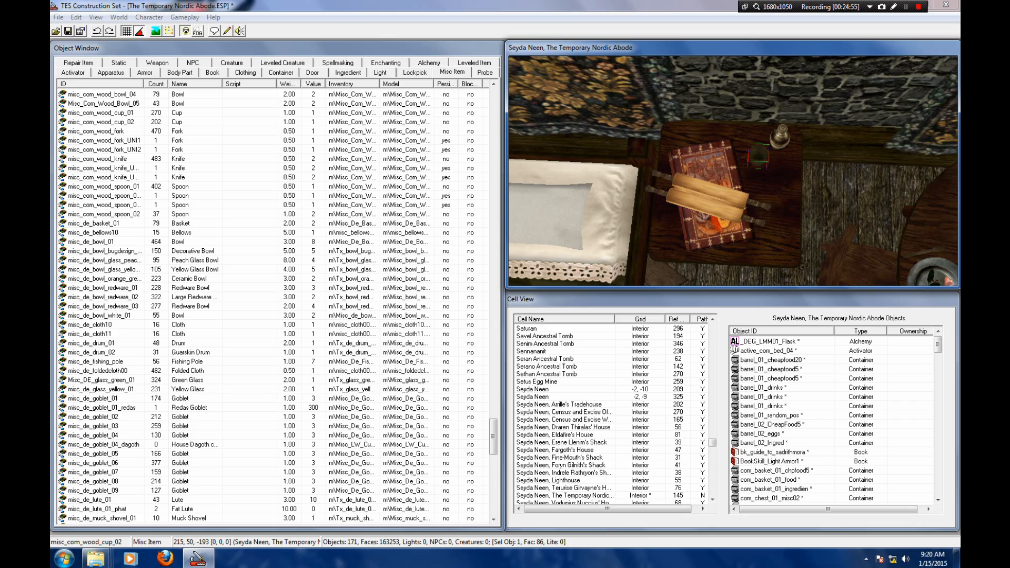
# Step: Add a Gold_025 pile to the bedside table near the wooden cup at about 204, 40, -198
pyautogui.moveTo(493, 435); pyautogui.dragTo(493, 107)
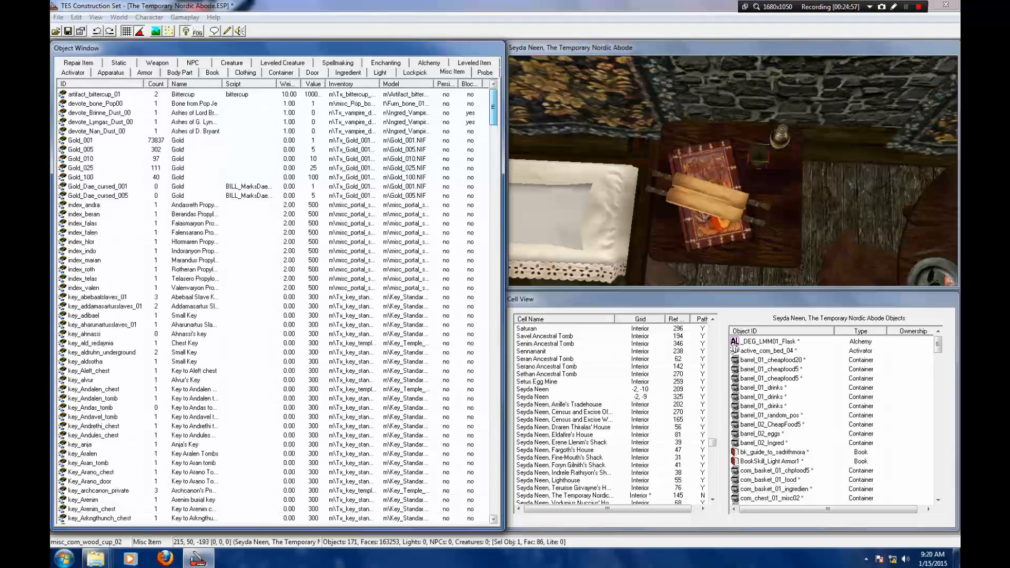
pyautogui.click(81, 168)
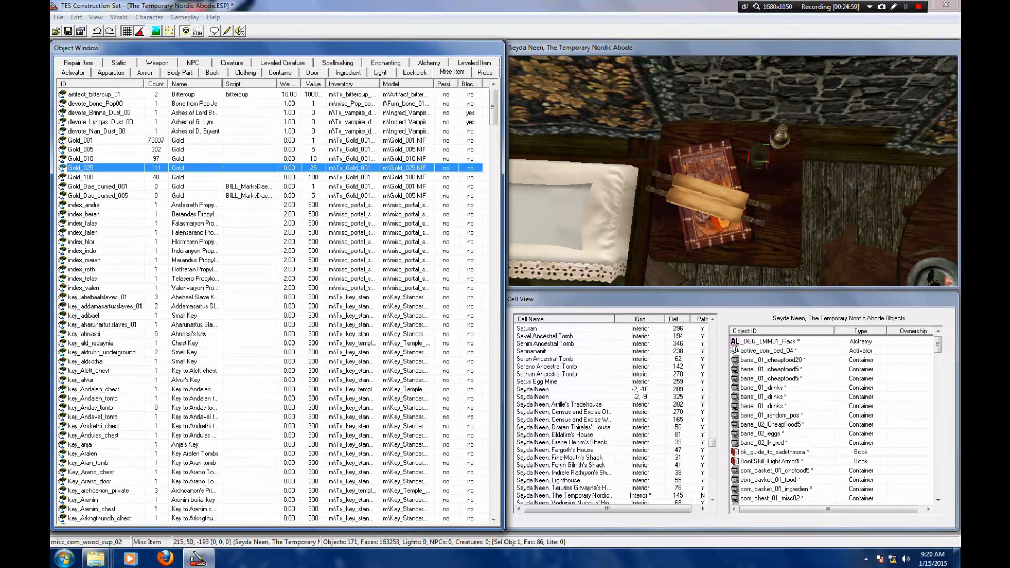
pyautogui.moveTo(80, 168); pyautogui.dragTo(773, 132)
pyautogui.press('f')
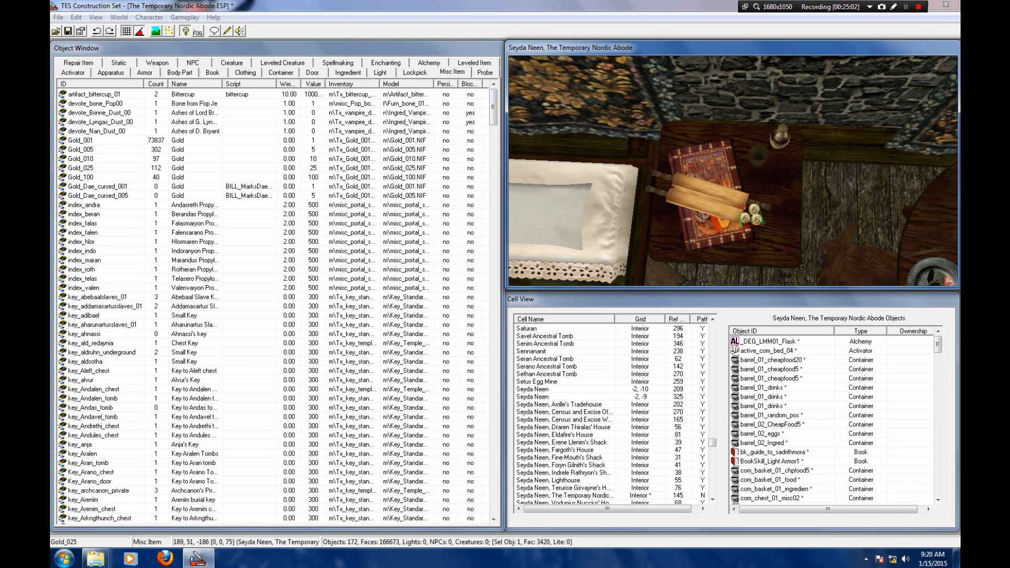
pyautogui.moveTo(750, 214); pyautogui.dragTo(779, 186)
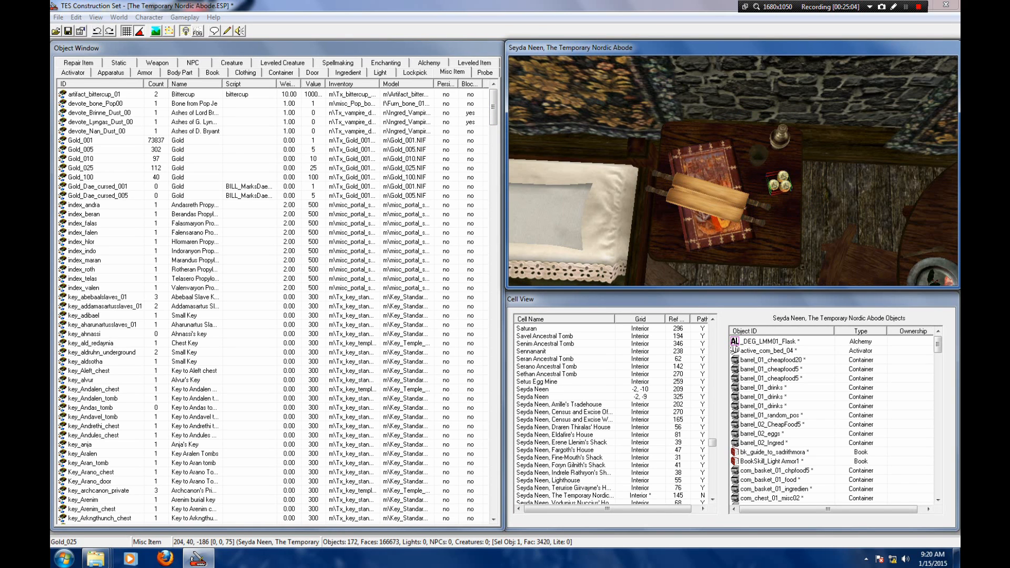
pyautogui.keyDown('shift'); pyautogui.moveTo(778, 186); pyautogui.dragTo(733, 187, button='middle'); pyautogui.keyUp('shift')
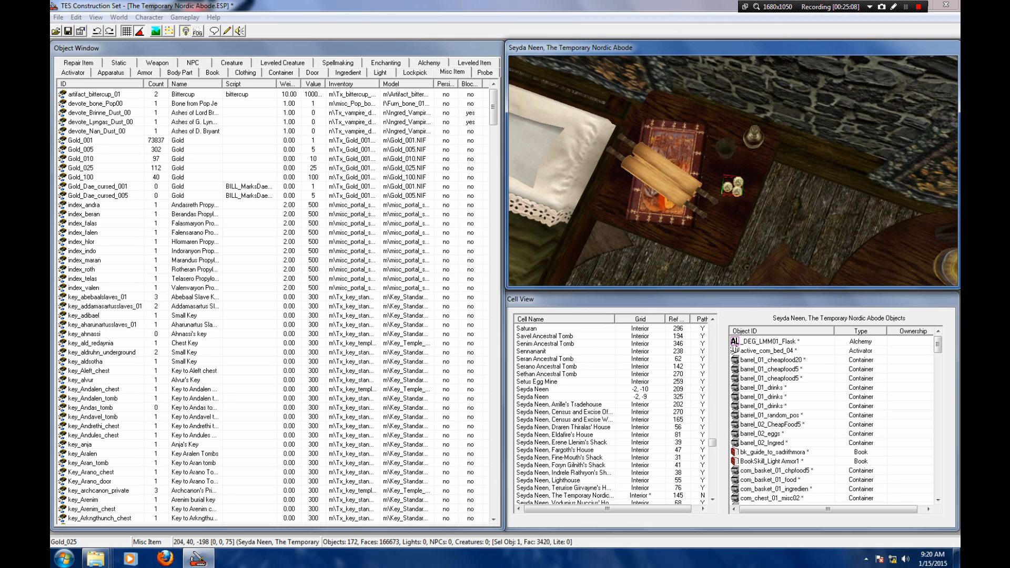
# Step: Add a Gold_001 coin beside the Gold_025 pile at about 191, 42, -199, rotated 45 degrees about Z
pyautogui.click(81, 140)
pyautogui.moveTo(81, 140); pyautogui.dragTo(729, 215)
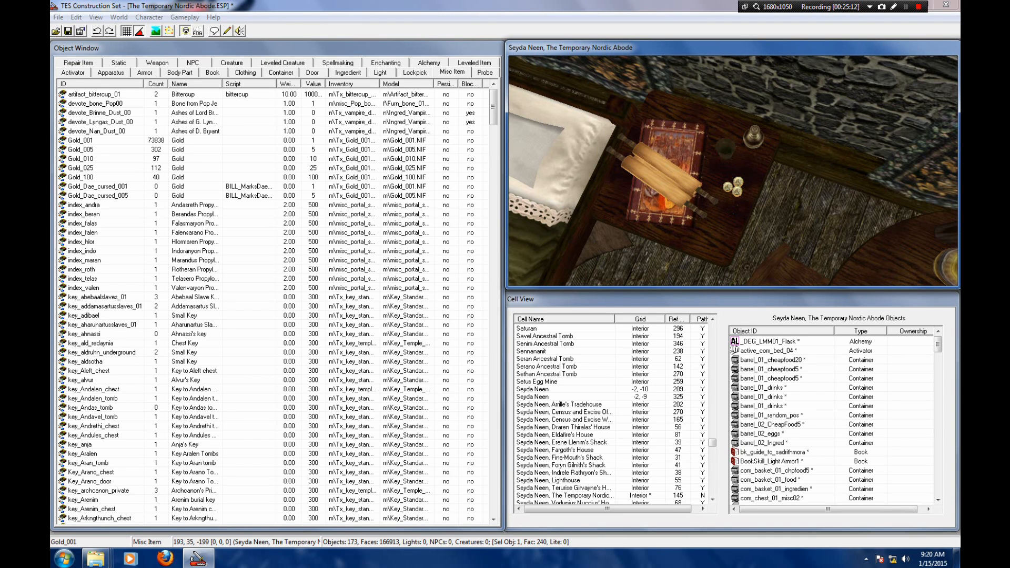
pyautogui.doubleClick(754, 212)
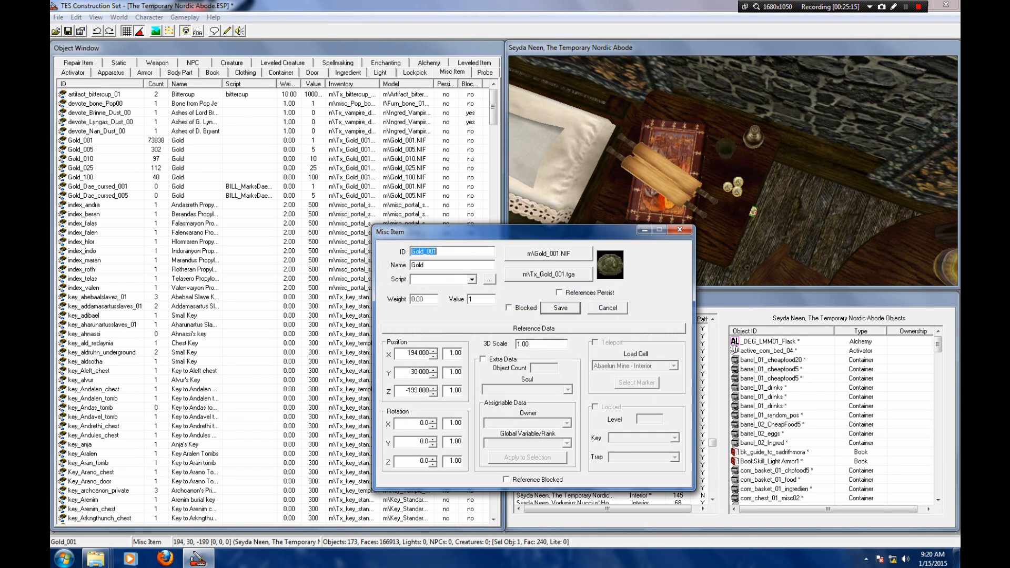
pyautogui.click(433, 387)
pyautogui.press('Return')
pyautogui.moveTo(753, 211); pyautogui.dragTo(745, 210)
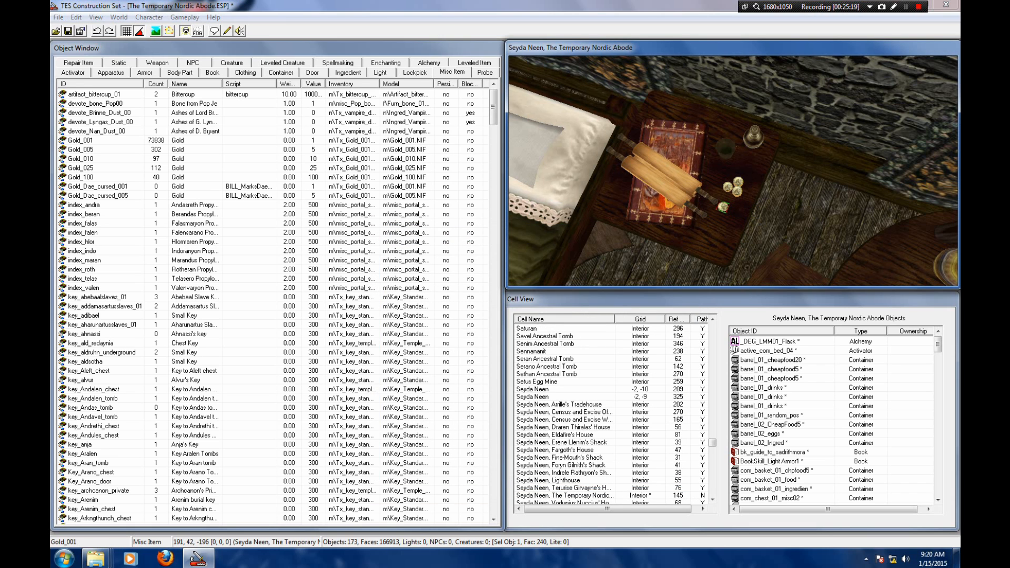
pyautogui.moveTo(724, 206); pyautogui.dragTo(730, 206, button='right')
# Step: Add an ingred_scrib_jerky_01 on the floor under the bedside table at about 208, 76, -254, rotated 30 degrees about Z
pyautogui.press('shift')
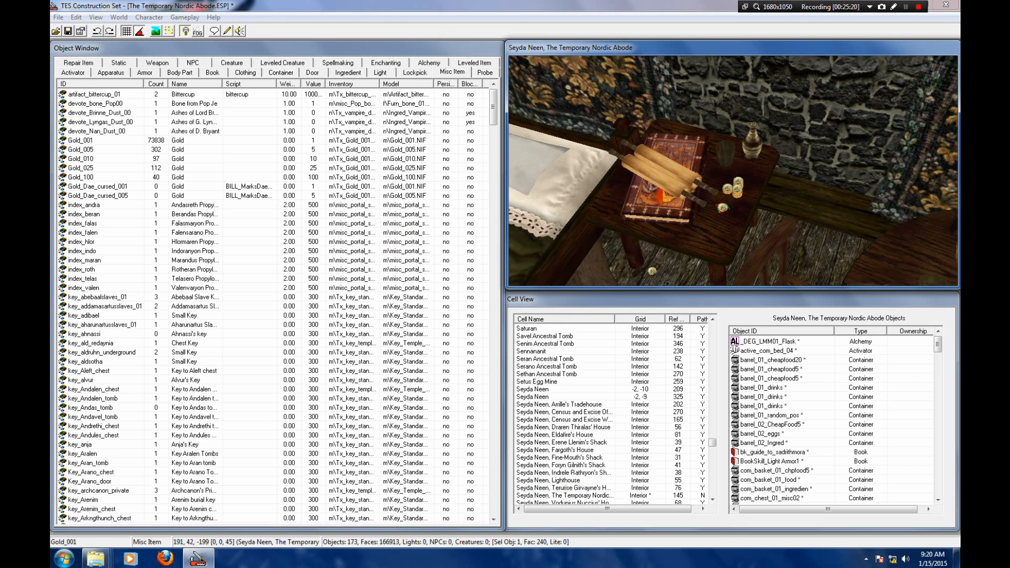
pyautogui.scroll(-3, 733, 170)
pyautogui.scroll(4, 733, 170)
pyautogui.scroll(3, 733, 171)
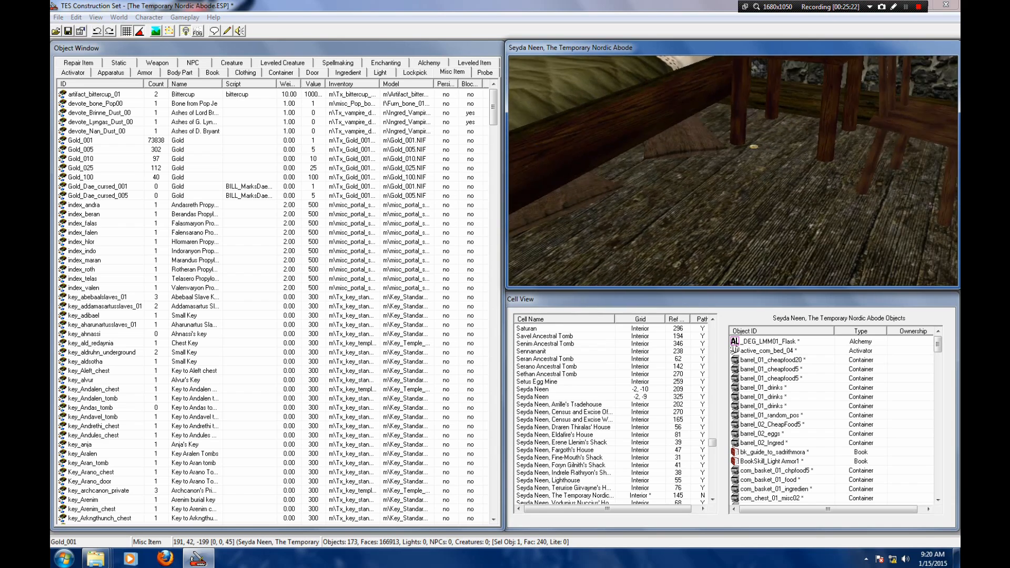
pyautogui.scroll(-4, 733, 171)
pyautogui.press('shift')
pyautogui.moveTo(733, 247); pyautogui.dragTo(735, 70, button='middle')
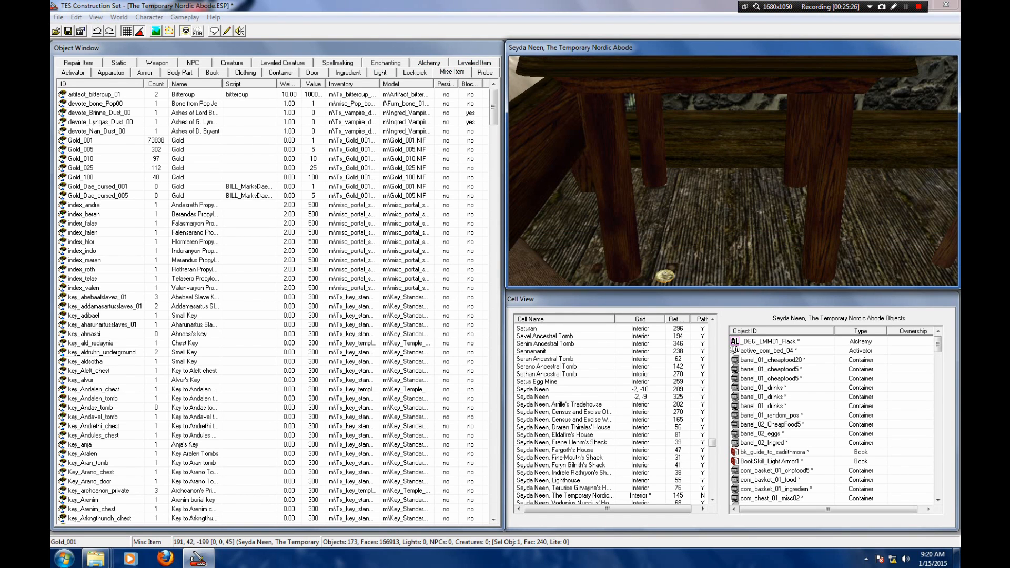
pyautogui.click(348, 72)
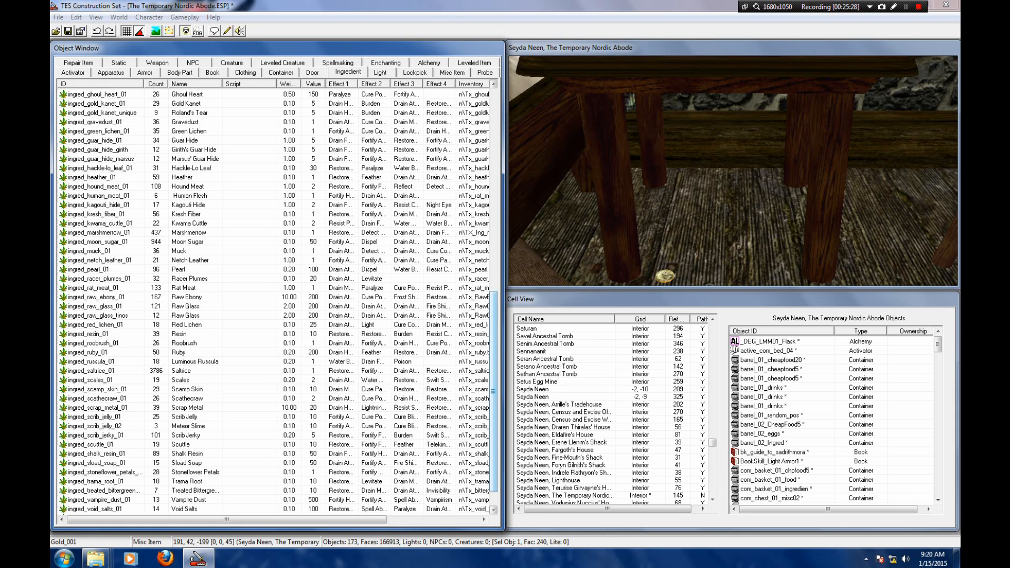
pyautogui.scroll(-1, 494, 391)
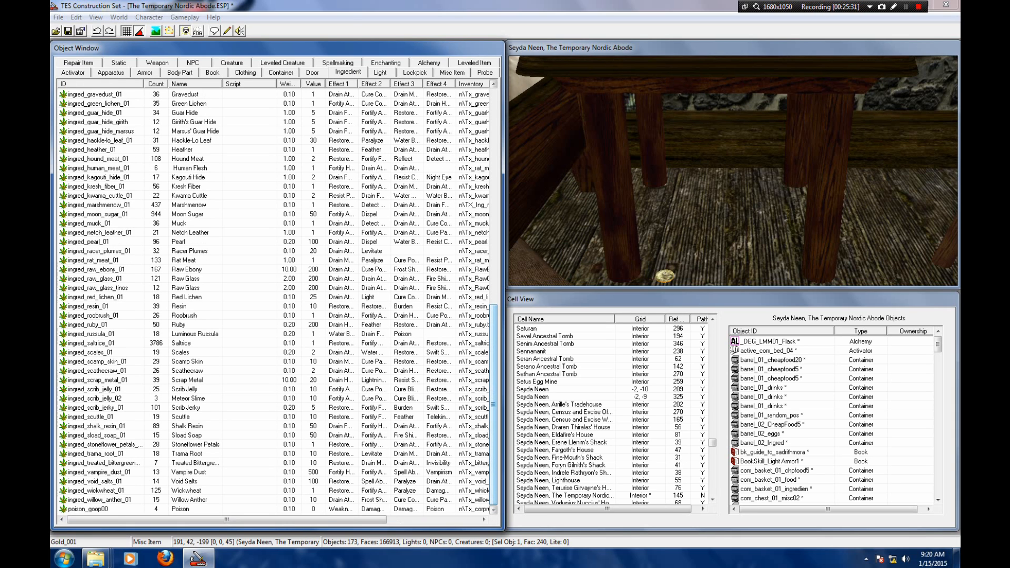
pyautogui.moveTo(96, 408); pyautogui.dragTo(739, 175)
pyautogui.moveTo(739, 175); pyautogui.dragTo(761, 176, button='right')
pyautogui.moveTo(741, 201); pyautogui.dragTo(677, 205)
pyautogui.keyDown('shift'); pyautogui.moveTo(676, 205); pyautogui.dragTo(676, 171, button='middle'); pyautogui.keyUp('shift')
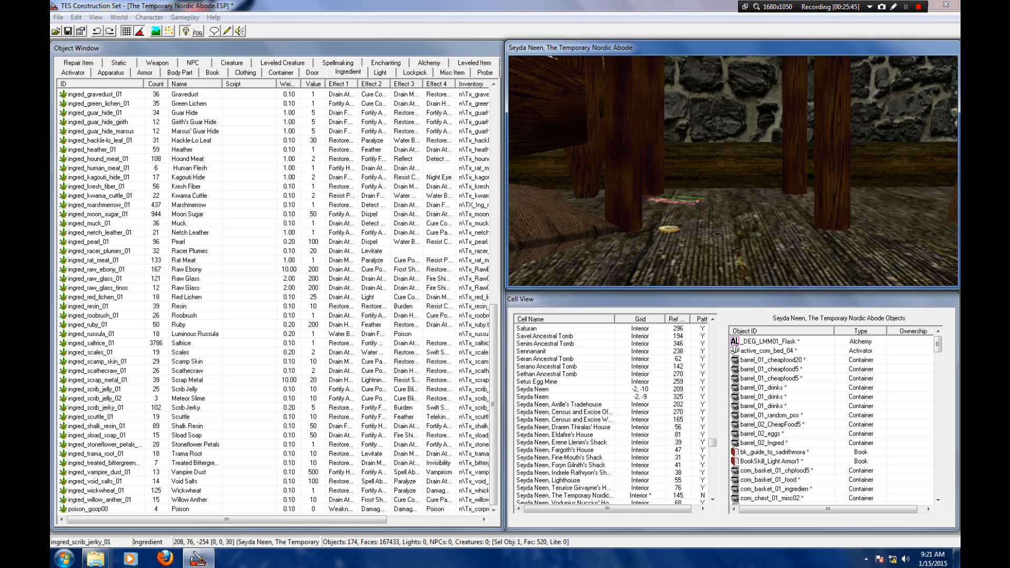
# Step: Adjust the ingred_scrib_jerky_01's height and move it farther under the bedside table to about 213, 88, -254
pyautogui.doubleClick(678, 200)
pyautogui.click(422, 401)
pyautogui.click(619, 320)
pyautogui.keyDown('shift'); pyautogui.moveTo(676, 179); pyautogui.dragTo(673, 221, button='middle'); pyautogui.keyUp('shift')
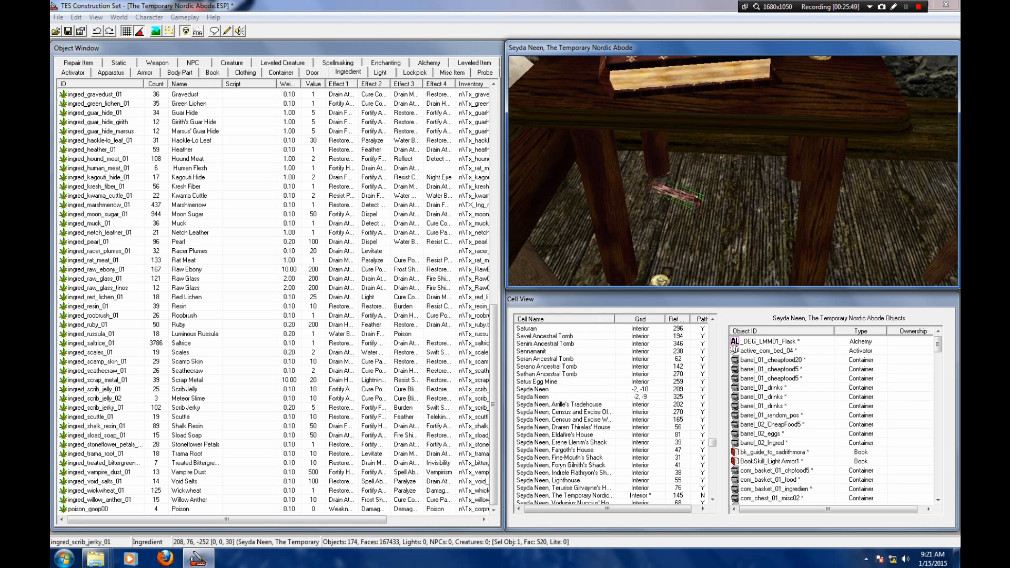
pyautogui.moveTo(678, 196); pyautogui.dragTo(645, 187)
pyautogui.keyDown('shift'); pyautogui.moveTo(645, 187); pyautogui.dragTo(684, 182, button='middle'); pyautogui.keyUp('shift')
# Step: Look over the decorated interior and examine the floor around the in_com_traptop_01 trapdoor near the round rug
pyautogui.scroll(-3, 700, 176)
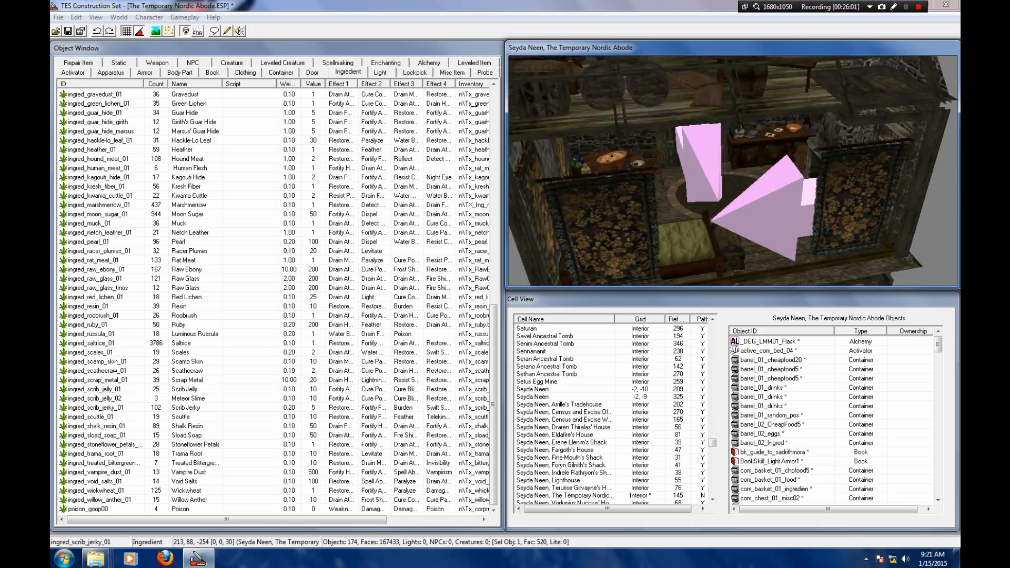
pyautogui.keyDown('shift'); pyautogui.moveTo(731, 171); pyautogui.dragTo(760, 152, button='middle'); pyautogui.keyUp('shift')
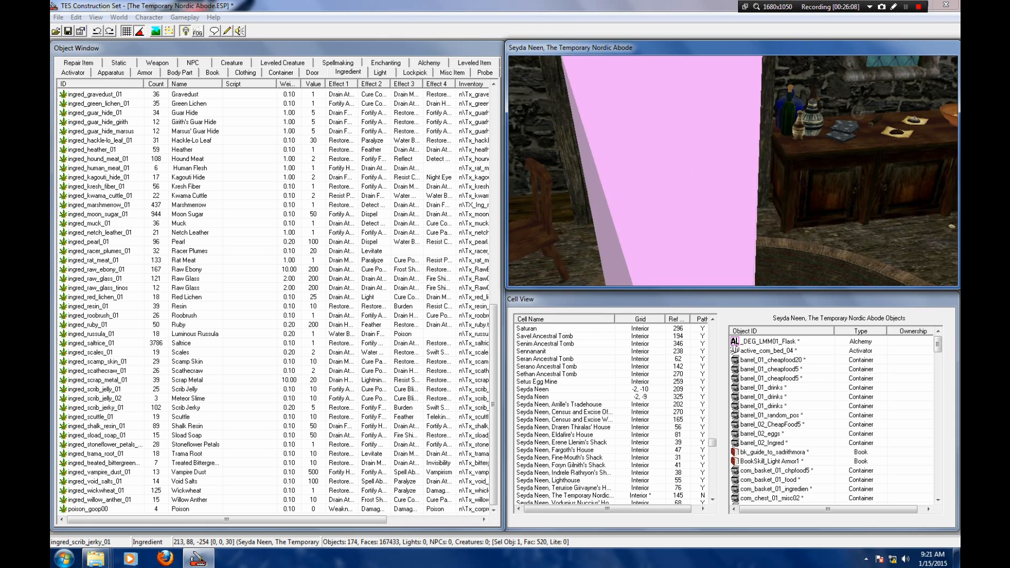
pyautogui.press('shift')
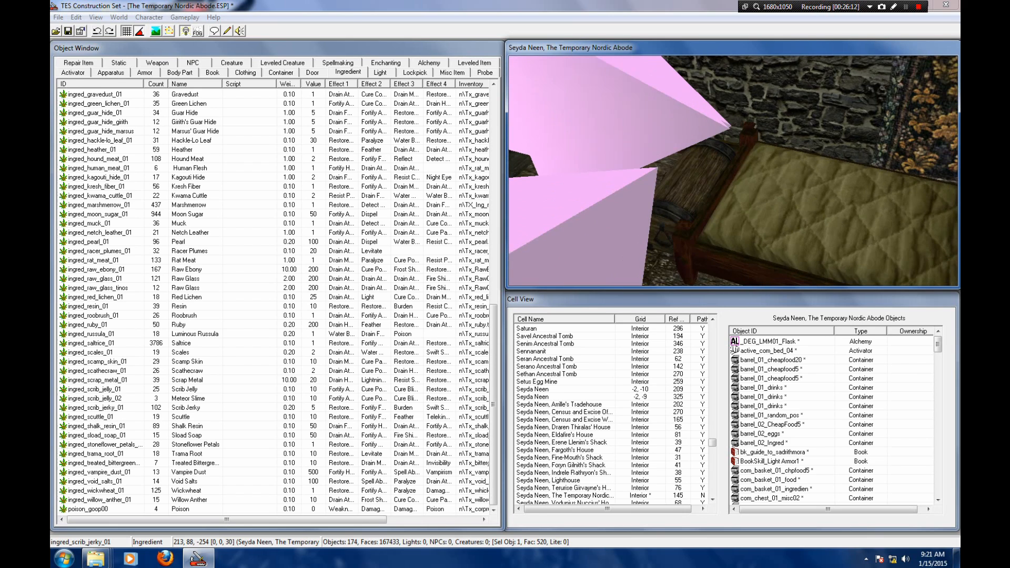
pyautogui.click(684, 163)
pyautogui.press('shift')
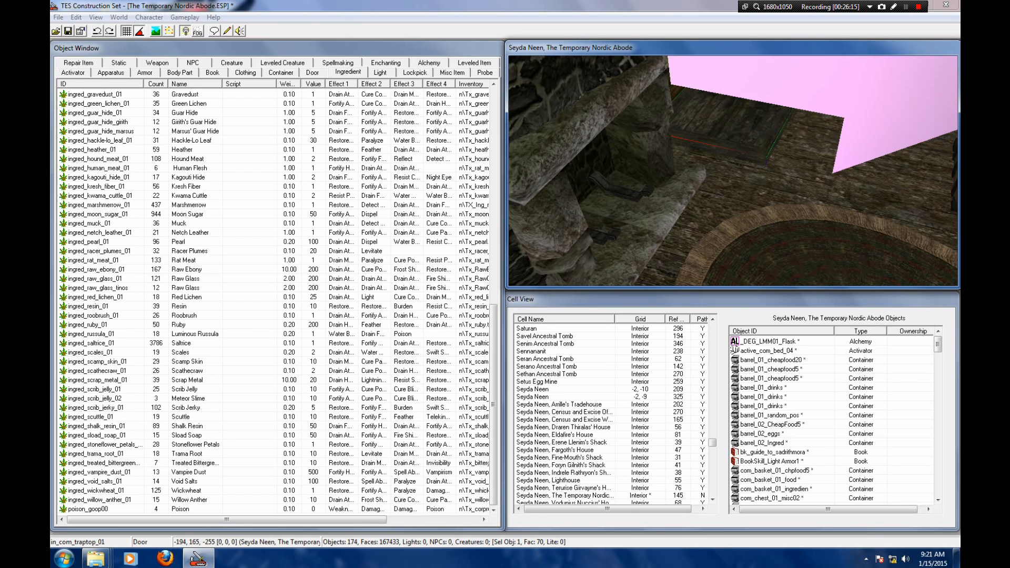
pyautogui.press('shift')
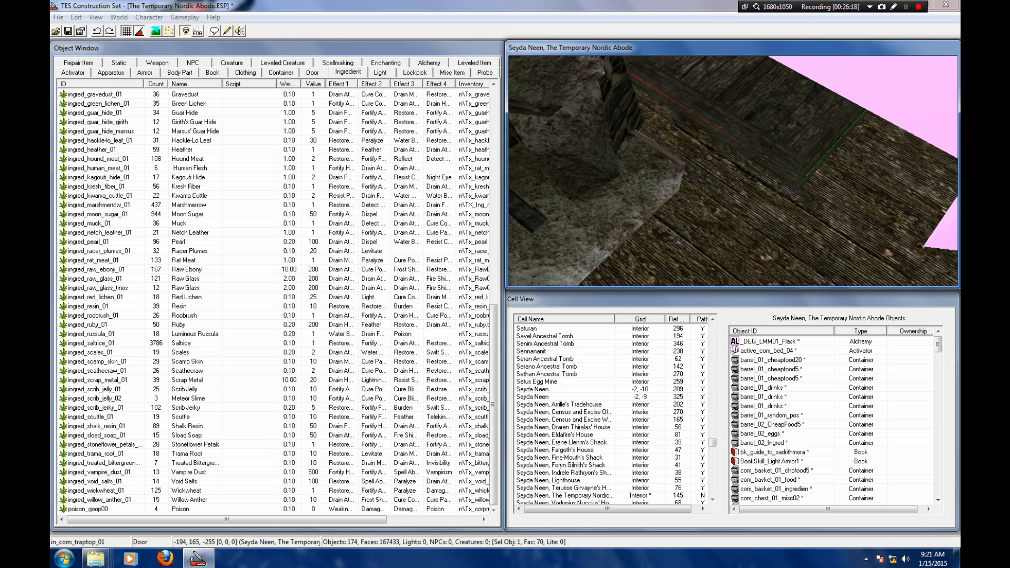
# Step: Place an ingred_muck_01 ingredient on the wooden floor beside the trapdoor, rotate it to about 195° and settle it on the boards
pyautogui.click(91, 353)
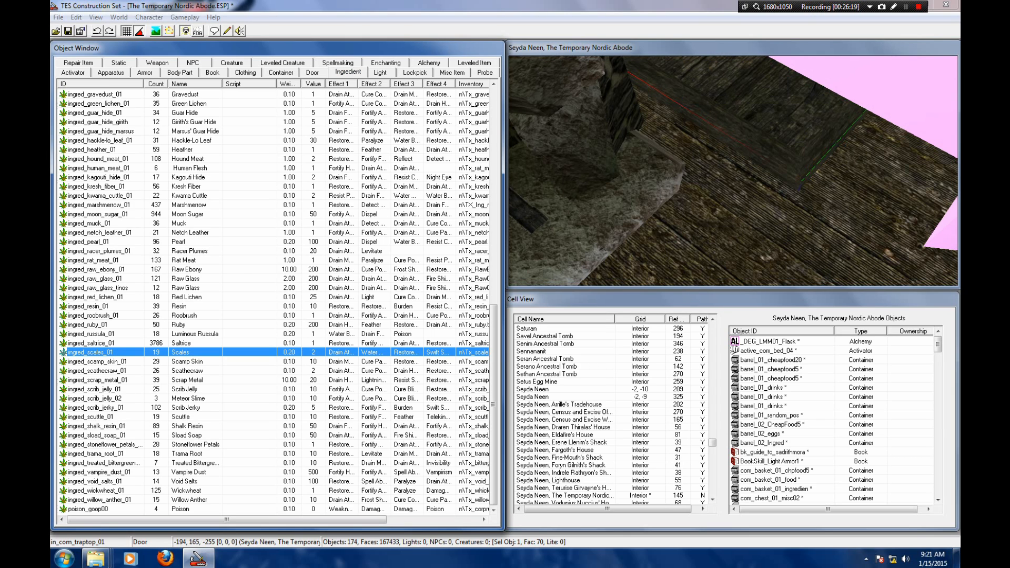
pyautogui.moveTo(91, 223); pyautogui.dragTo(710, 153)
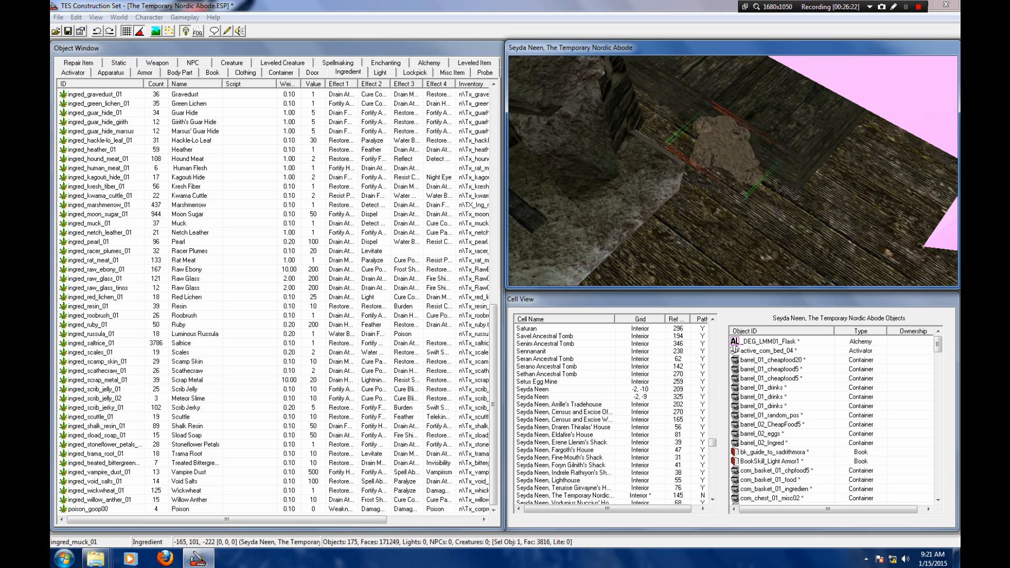
pyautogui.press('f')
pyautogui.moveTo(711, 178); pyautogui.dragTo(778, 179, button='right')
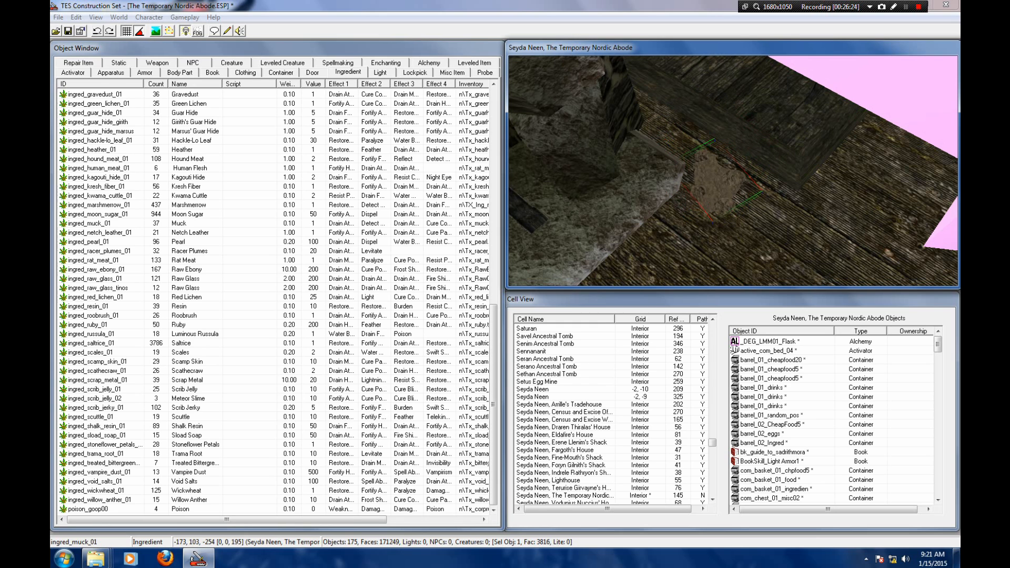
pyautogui.moveTo(717, 181); pyautogui.dragTo(712, 179)
pyautogui.keyDown('shift'); pyautogui.moveTo(712, 179); pyautogui.dragTo(720, 155, button='middle'); pyautogui.keyUp('shift')
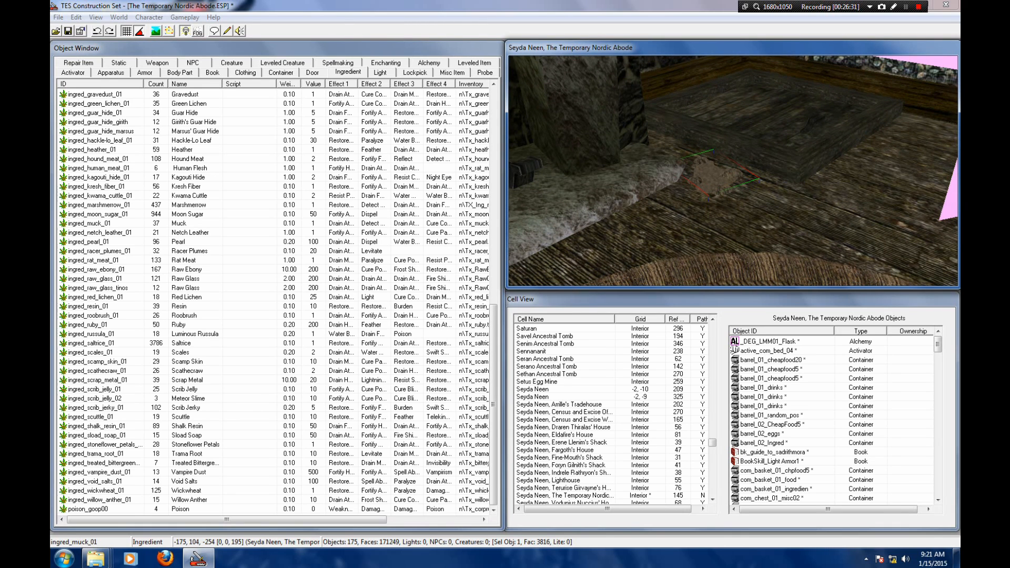
pyautogui.doubleClick(716, 176)
pyautogui.click(423, 400)
pyautogui.press('Escape')
pyautogui.keyDown('shift'); pyautogui.moveTo(720, 176); pyautogui.dragTo(776, 198, button='middle'); pyautogui.keyUp('shift')
pyautogui.scroll(-3, 733, 171)
pyautogui.press('d')
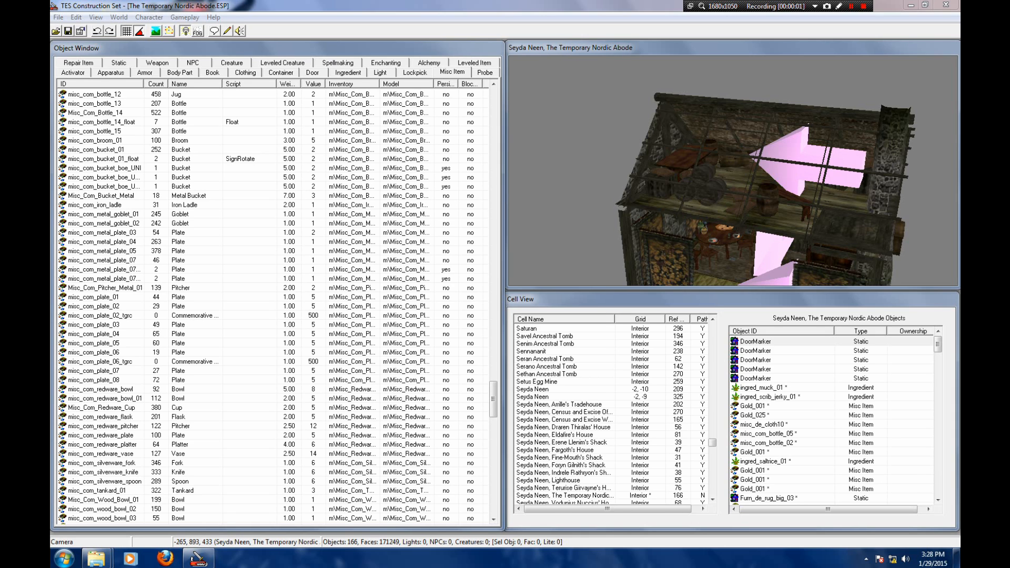
# Step: Add a misc_com_basket_01 basket at the empty table on the upper floor
pyautogui.click(705, 171)
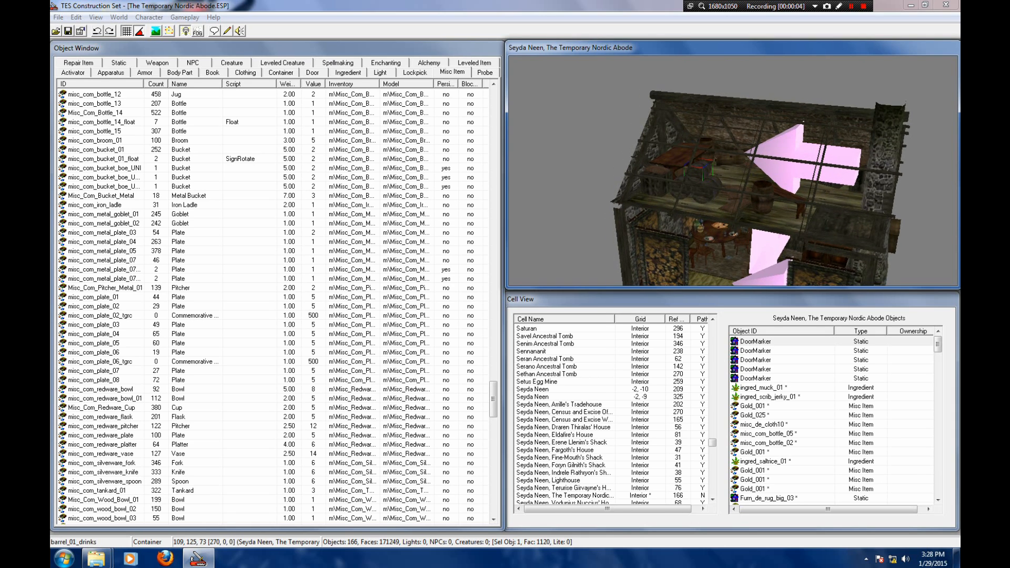
pyautogui.scroll(4, 734, 171)
pyautogui.keyDown('shift'); pyautogui.moveTo(733, 171); pyautogui.dragTo(733, 126, button='middle'); pyautogui.keyUp('shift')
pyautogui.scroll(5, 733, 171)
pyautogui.scroll(-4, 734, 171)
pyautogui.scroll(4, 734, 171)
pyautogui.click(95, 307)
pyautogui.scroll(-6, 95, 306)
pyautogui.scroll(4, 95, 307)
pyautogui.scroll(9, 278, 306)
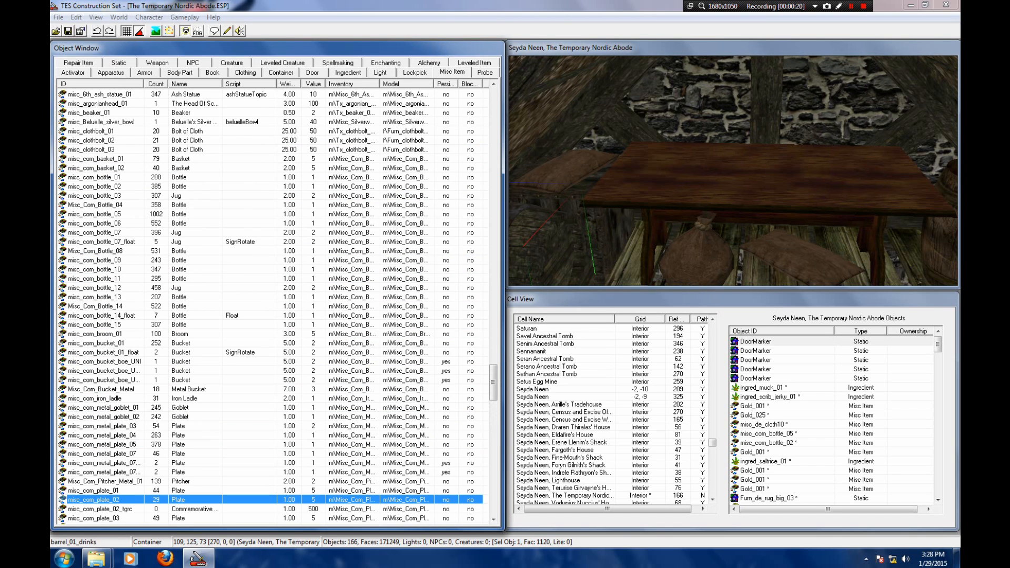
pyautogui.click(96, 168)
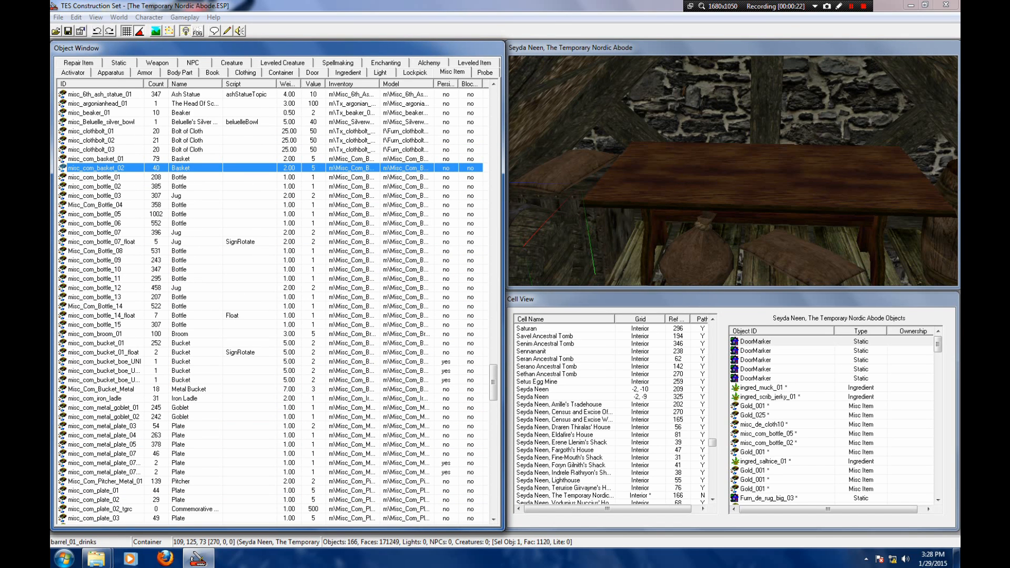
pyautogui.click(96, 159)
pyautogui.moveTo(96, 159); pyautogui.dragTo(681, 138)
# Step: Move the basket to the table's left end at about X 208, Y 84, raise it to Z 84 and drop it onto the tabletop
pyautogui.keyDown('shift'); pyautogui.moveTo(681, 138); pyautogui.dragTo(768, 232, button='middle'); pyautogui.keyUp('shift')
pyautogui.moveTo(771, 231); pyautogui.dragTo(752, 186)
pyautogui.keyDown('shift'); pyautogui.moveTo(753, 186); pyautogui.dragTo(736, 155, button='middle'); pyautogui.keyUp('shift')
pyautogui.scroll(5, 742, 176)
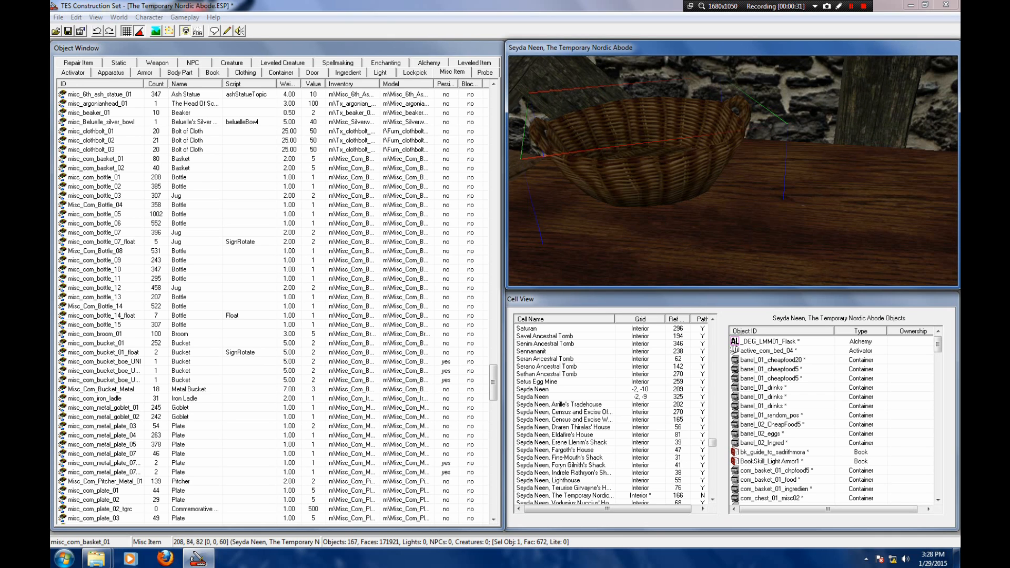
pyautogui.doubleClick(703, 158)
pyautogui.click(433, 389)
pyautogui.click(433, 388)
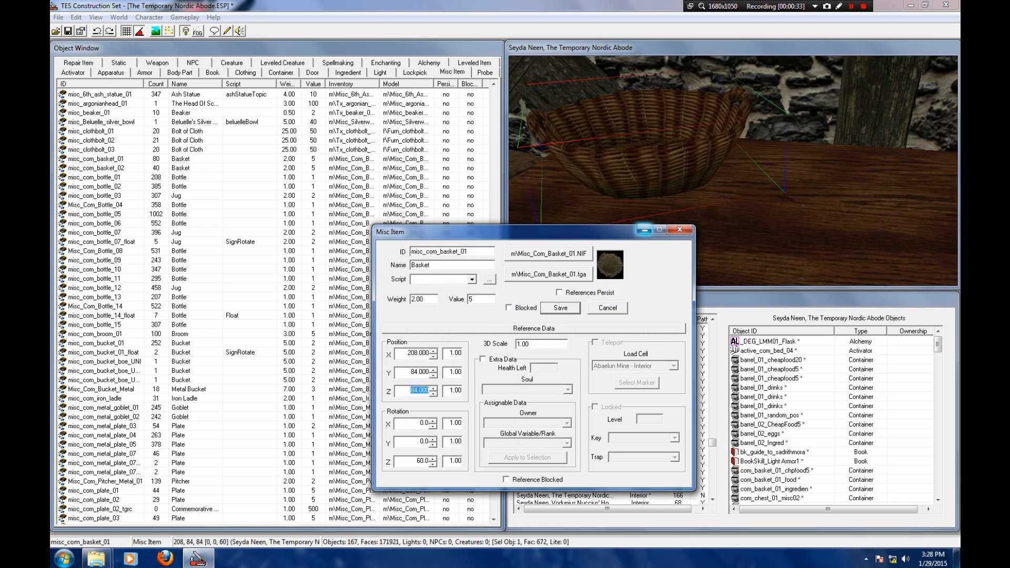
pyautogui.click(561, 309)
pyautogui.scroll(-5, 733, 171)
pyautogui.press('f')
# Step: Add a misc_com_bottle_07 jug rotated to 315° at the table's right rear corner, at about X 210, Y -21
pyautogui.moveTo(734, 171); pyautogui.dragTo(627, 199, button='middle')
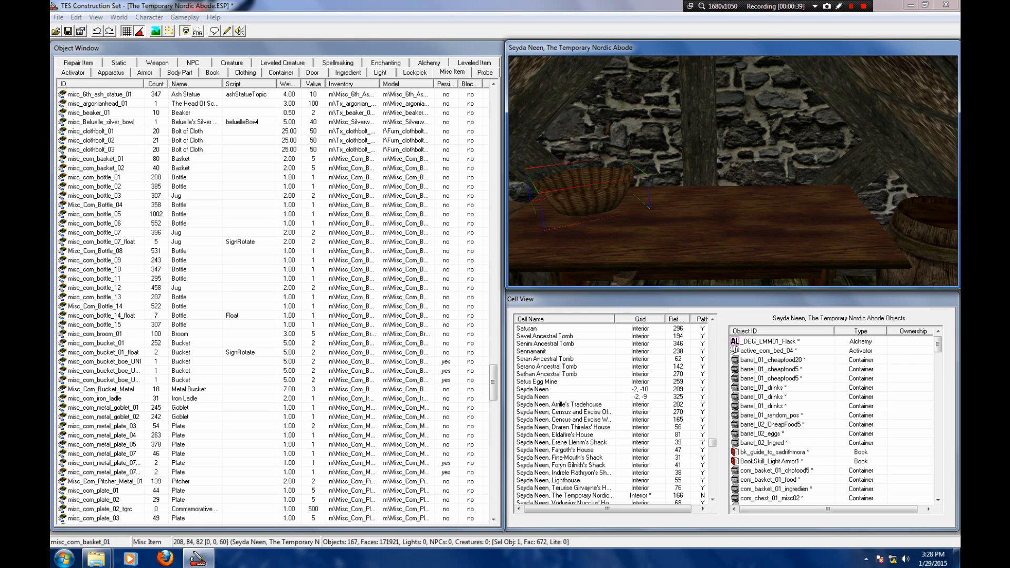
pyautogui.click(94, 233)
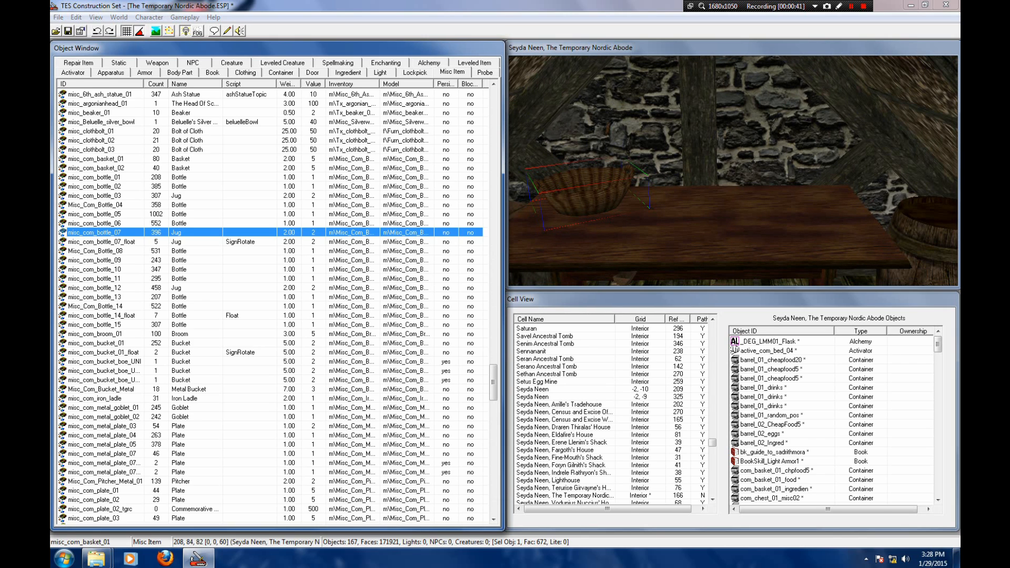
pyautogui.moveTo(95, 233); pyautogui.dragTo(783, 136)
pyautogui.moveTo(783, 137); pyautogui.dragTo(729, 137, button='right')
pyautogui.moveTo(788, 126); pyautogui.dragTo(789, 117)
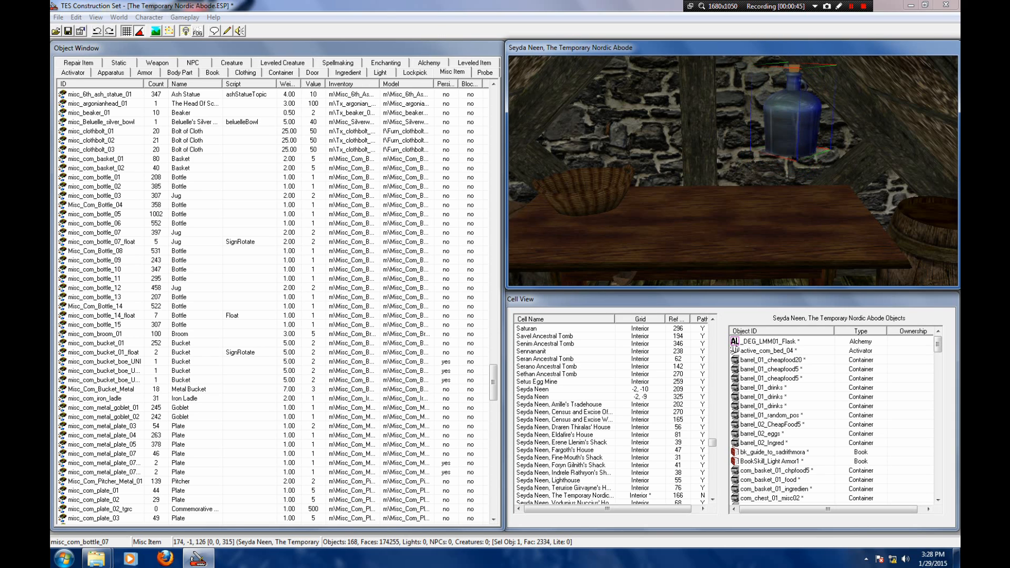
pyautogui.press('f')
pyautogui.moveTo(790, 203); pyautogui.dragTo(790, 192)
pyautogui.moveTo(817, 184); pyautogui.dragTo(823, 180)
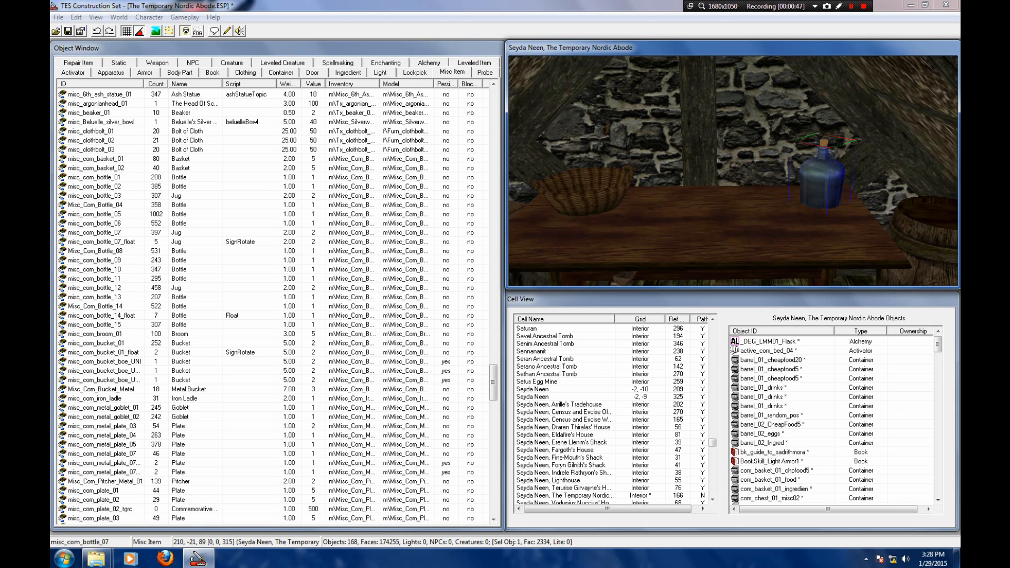
# Step: Raise the jug to Z 91, shift it to about X 218, Y -24 and drop it onto the tabletop
pyautogui.doubleClick(823, 180)
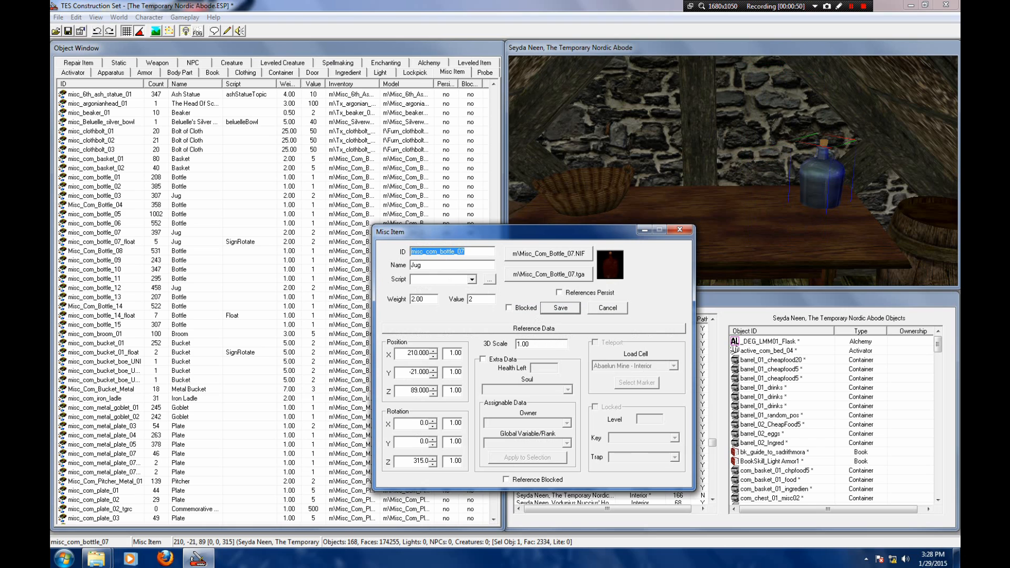
pyautogui.doubleClick(433, 389)
pyautogui.click(560, 308)
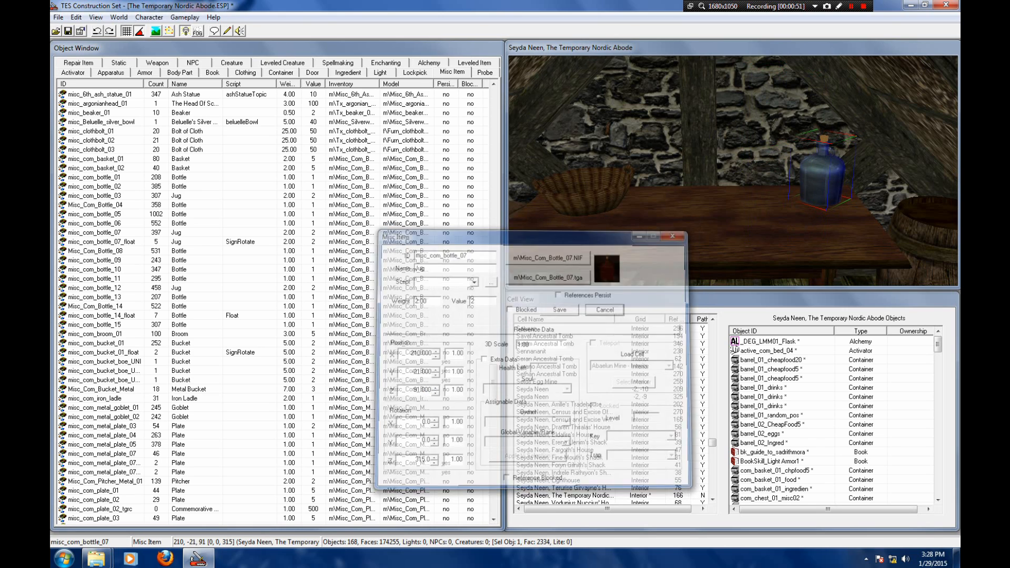
pyautogui.moveTo(830, 177); pyautogui.dragTo(825, 174)
pyautogui.press('f')
pyautogui.press('shift')
pyautogui.press('shift')
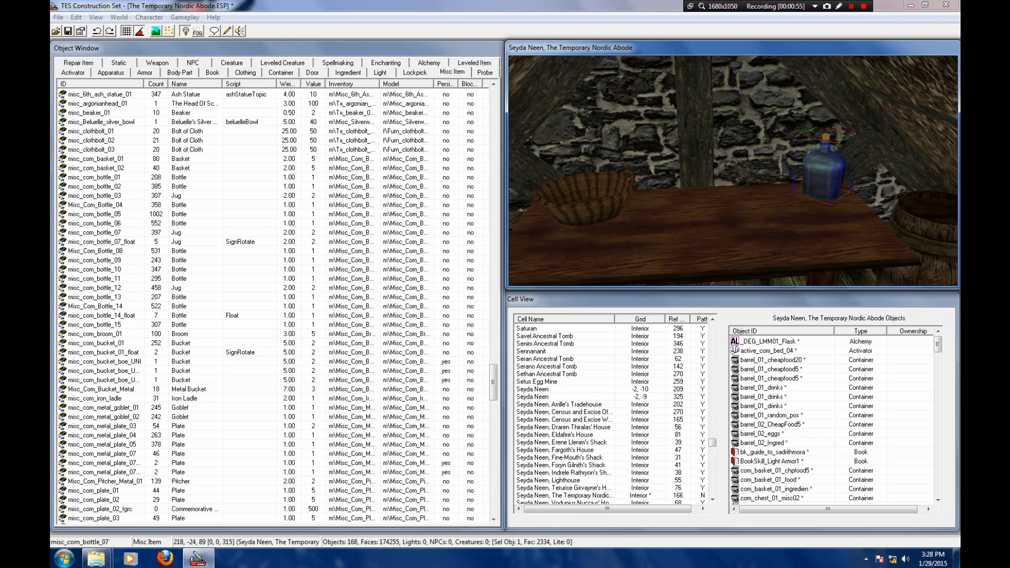
# Step: Place a misc_com_bottle_15 bottle on the tabletop beside the blue jug, at about X 218, Y -5
pyautogui.moveTo(95, 325); pyautogui.dragTo(769, 143)
pyautogui.press('f')
pyautogui.moveTo(769, 184); pyautogui.dragTo(781, 171)
pyautogui.moveTo(782, 171); pyautogui.dragTo(782, 181, button='middle')
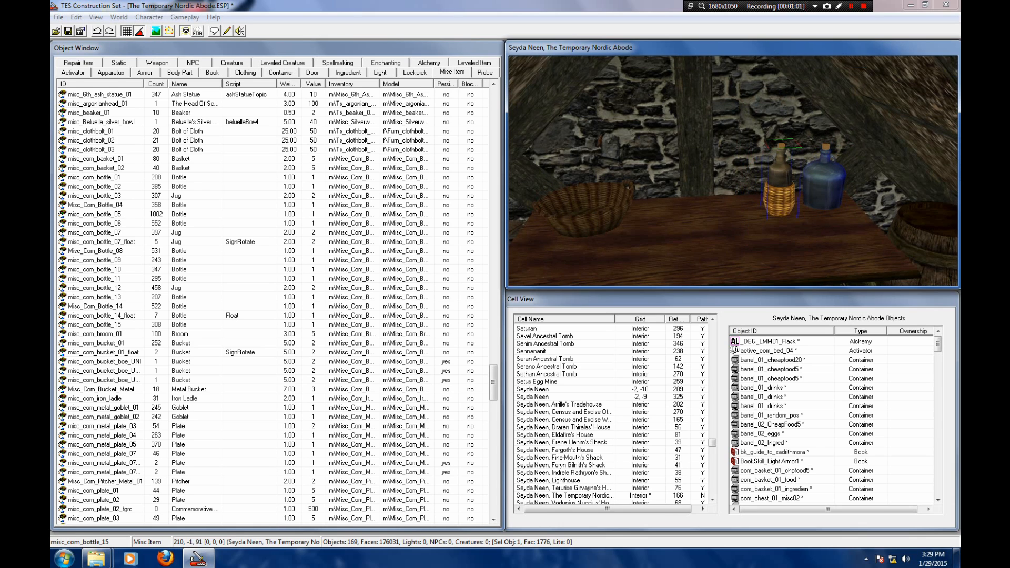
pyautogui.scroll(4, 781, 181)
pyautogui.moveTo(846, 196); pyautogui.dragTo(840, 175)
pyautogui.press('f')
pyautogui.keyDown('shift'); pyautogui.moveTo(840, 175); pyautogui.dragTo(868, 182, button='middle'); pyautogui.keyUp('shift')
pyautogui.scroll(-5, 868, 182)
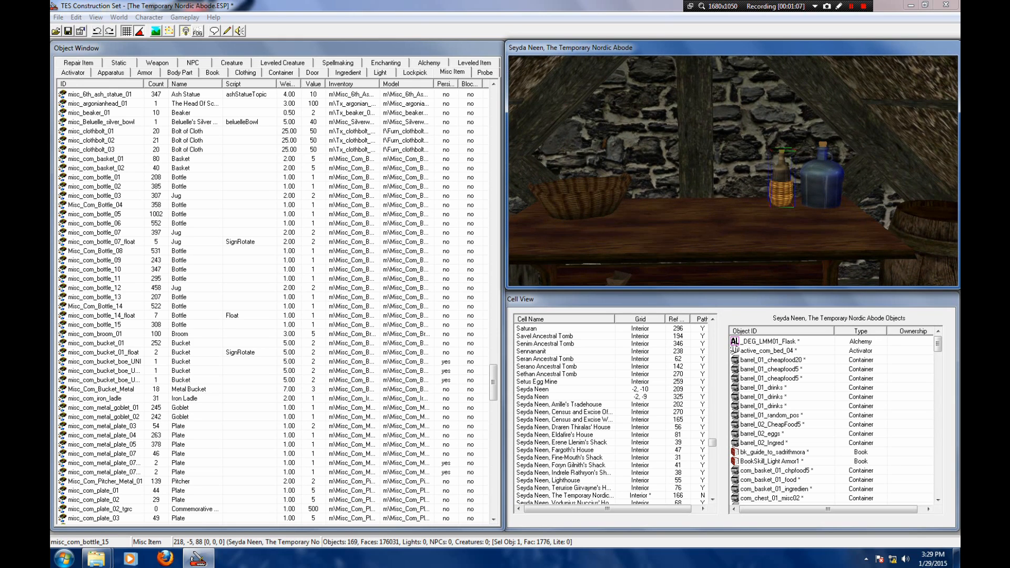
# Step: Add a misc_clothbolt_02 bolt of cloth at the middle of the table
pyautogui.click(91, 150)
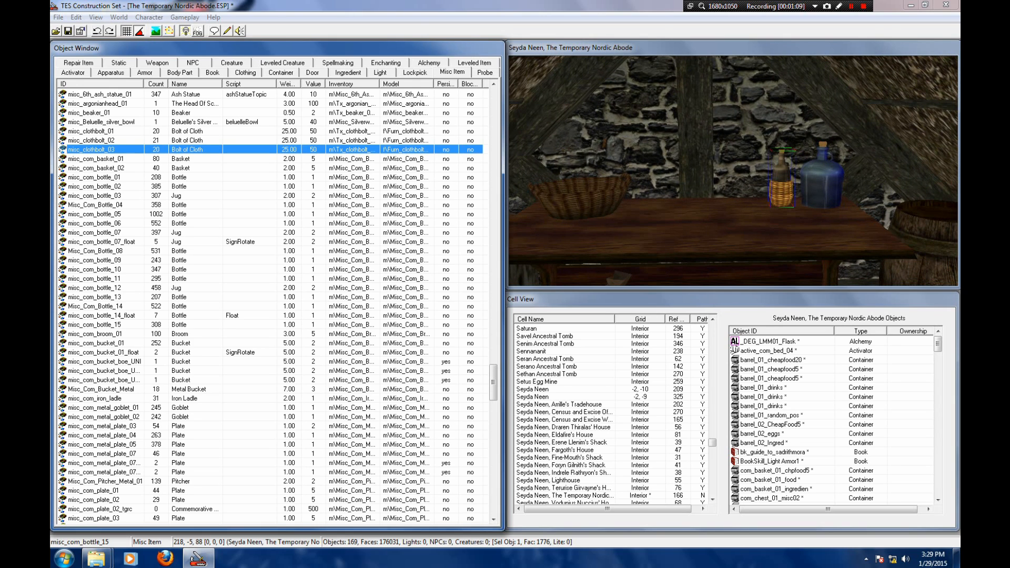
pyautogui.moveTo(736, 210); pyautogui.dragTo(863, 68, button='middle')
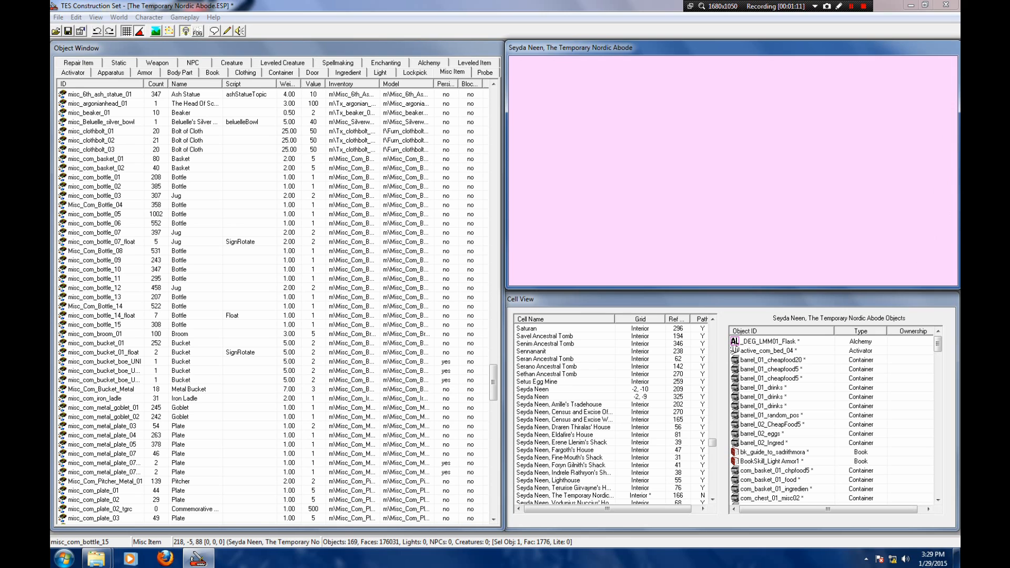
pyautogui.scroll(-3, 733, 171)
pyautogui.moveTo(733, 171); pyautogui.dragTo(733, 211, button='middle')
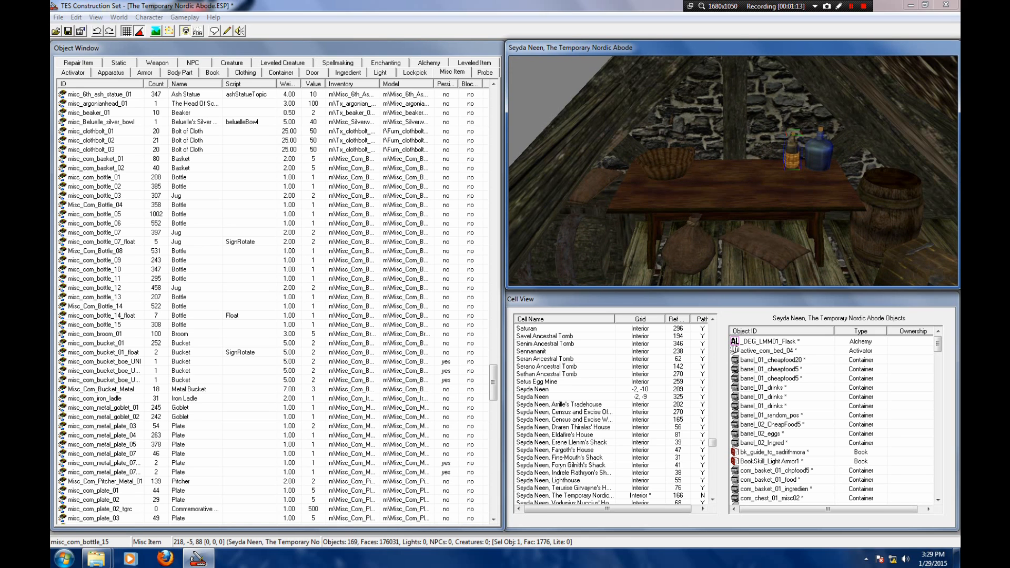
pyautogui.click(96, 150)
pyautogui.moveTo(95, 150); pyautogui.dragTo(116, 149)
pyautogui.press('Escape')
pyautogui.click(93, 140)
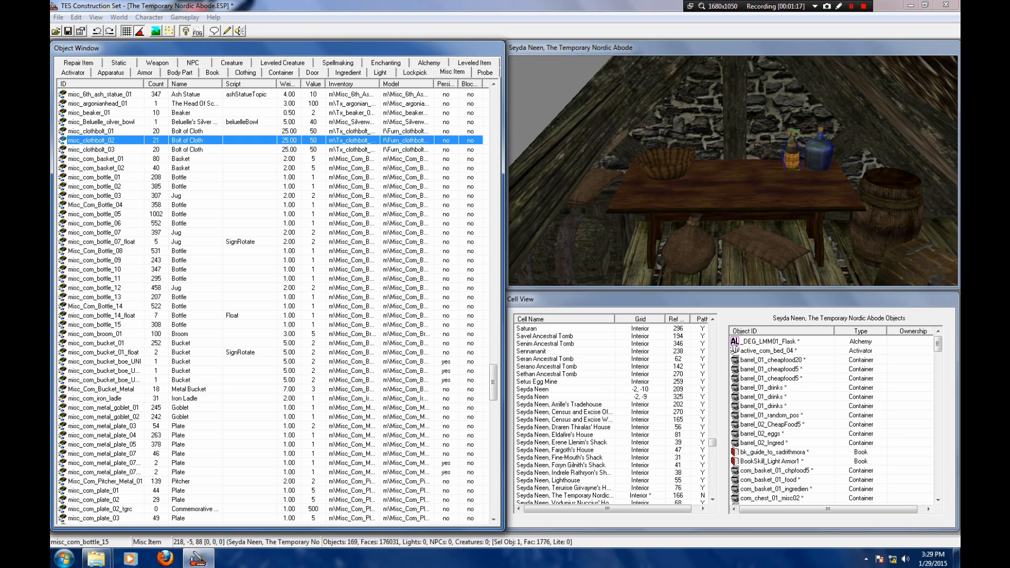
pyautogui.moveTo(92, 140); pyautogui.dragTo(741, 173)
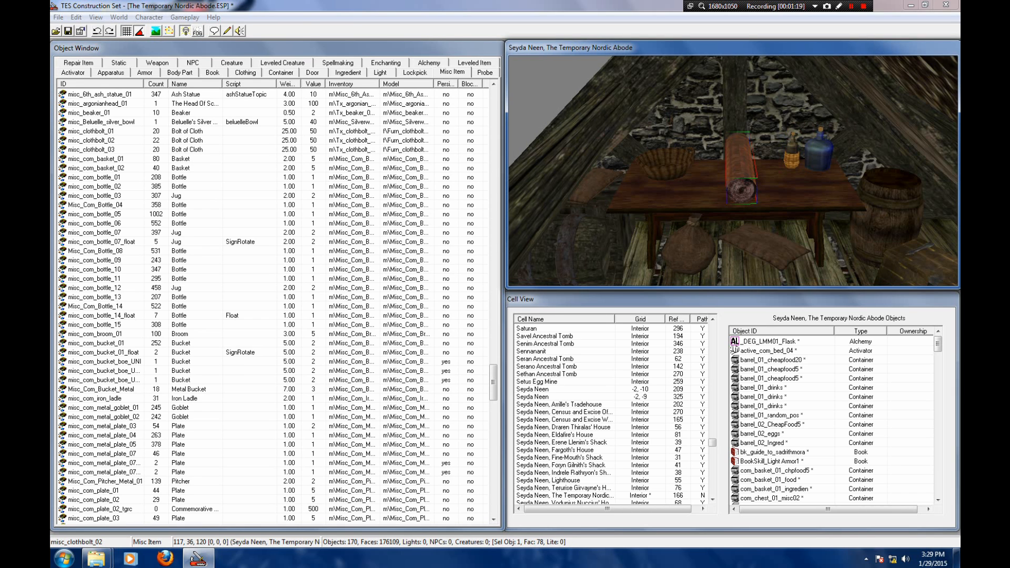
# Step: Rotate the bolt of cloth to 315° and lay it on the tabletop in front of the bottles, at about X 193, Y -2
pyautogui.moveTo(741, 174); pyautogui.dragTo(758, 174, button='right')
pyautogui.moveTo(734, 168); pyautogui.dragTo(814, 182)
pyautogui.scroll(4, 708, 182)
pyautogui.moveTo(815, 181); pyautogui.dragTo(858, 182, button='right')
pyautogui.moveTo(858, 181); pyautogui.dragTo(763, 202, button='middle')
pyautogui.moveTo(763, 203); pyautogui.dragTo(750, 203, button='right')
pyautogui.moveTo(713, 203); pyautogui.dragTo(766, 205)
pyautogui.moveTo(767, 206); pyautogui.dragTo(778, 205, button='right')
pyautogui.moveTo(766, 206); pyautogui.dragTo(773, 201)
pyautogui.keyDown('shift'); pyautogui.moveTo(774, 201); pyautogui.dragTo(779, 227, button='middle'); pyautogui.keyUp('shift')
pyautogui.moveTo(765, 197); pyautogui.dragTo(774, 202)
pyautogui.moveTo(774, 202)
pyautogui.keyDown('shift'); pyautogui.mouseDown(button='middle')
pyautogui.moveTo(765, 171)
pyautogui.moveTo(805, 178)
pyautogui.moveTo(757, 184)
pyautogui.moveTo(868, 153)
pyautogui.moveTo(784, 153)
pyautogui.moveTo(795, 171)
pyautogui.moveTo(791, 226)
pyautogui.moveTo(786, 182)
pyautogui.moveTo(774, 192)
pyautogui.mouseUp(button='middle'); pyautogui.keyUp('shift')
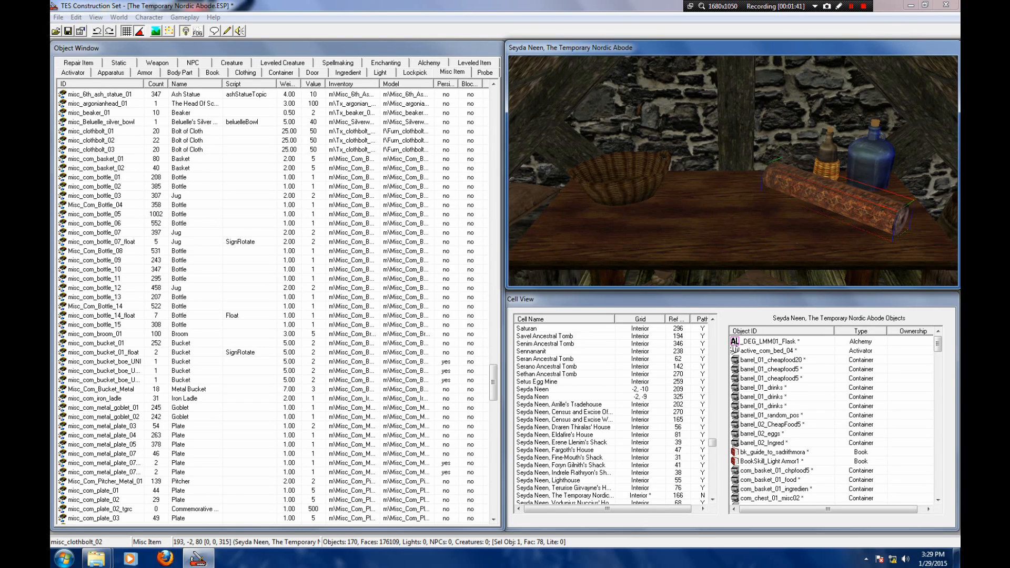
# Step: Place misc_shears_01 shears rotated to 240° on the tabletop in front of the basket, at about X 167, Y 69
pyautogui.scroll(-20, 273, 305)
pyautogui.scroll(-15, 274, 305)
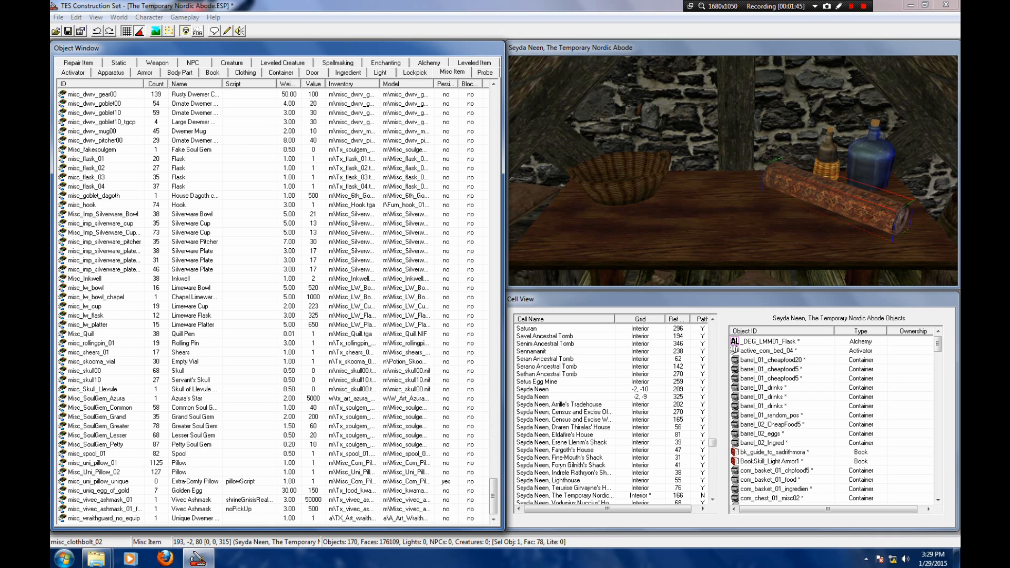
pyautogui.click(88, 353)
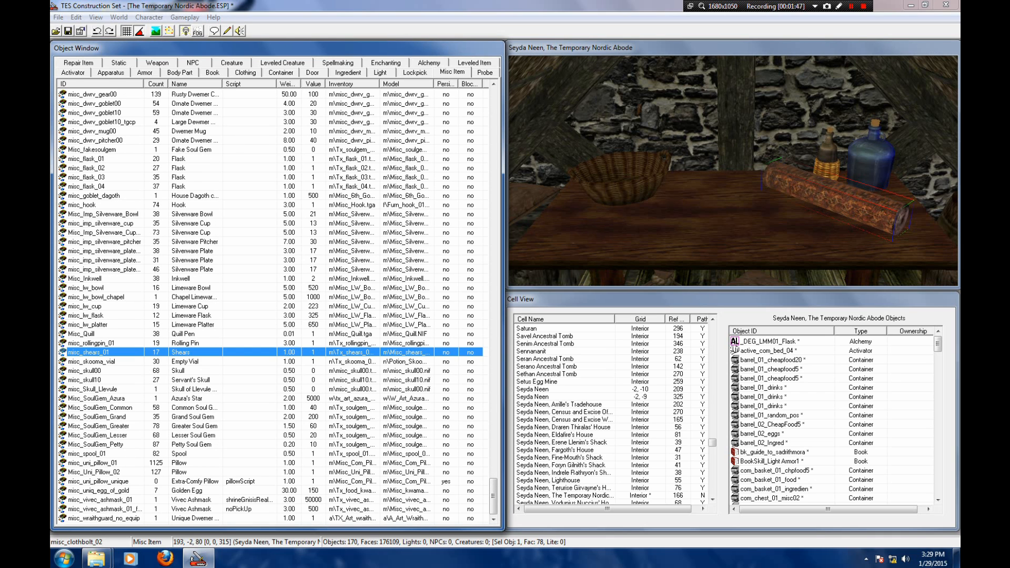
pyautogui.moveTo(88, 353); pyautogui.dragTo(592, 202)
pyautogui.moveTo(592, 202); pyautogui.dragTo(613, 202, button='right')
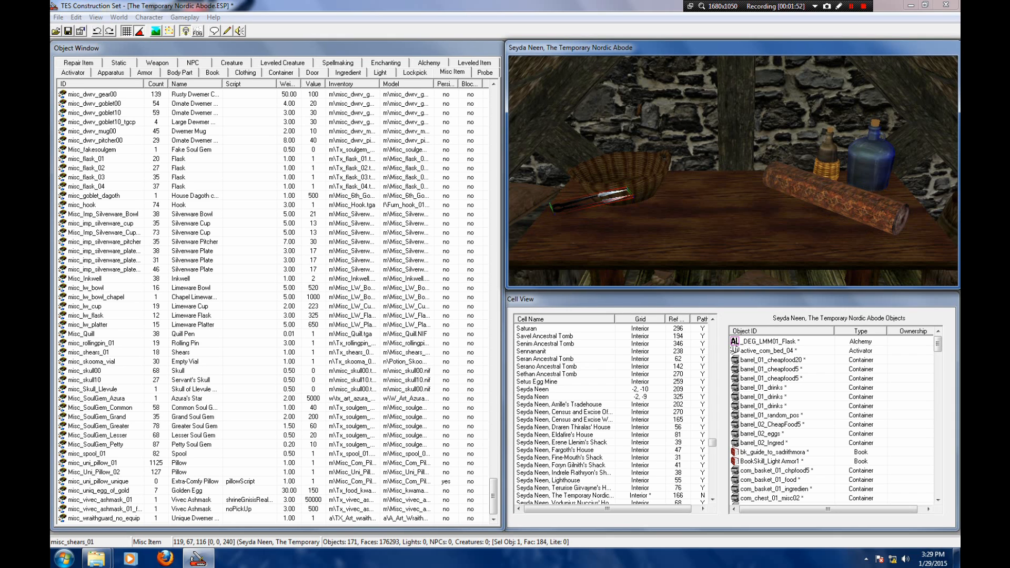
pyautogui.moveTo(592, 202); pyautogui.dragTo(612, 185)
pyautogui.keyDown('shift'); pyautogui.moveTo(613, 185); pyautogui.dragTo(614, 226, button='middle'); pyautogui.keyUp('shift')
pyautogui.moveTo(618, 181); pyautogui.dragTo(632, 105)
pyautogui.keyDown('shift'); pyautogui.moveTo(632, 105); pyautogui.dragTo(626, 132, button='middle'); pyautogui.keyUp('shift')
# Step: Place two misc_de_cloth10 cloths on the free area of the tabletop
pyautogui.scroll(20, 273, 305)
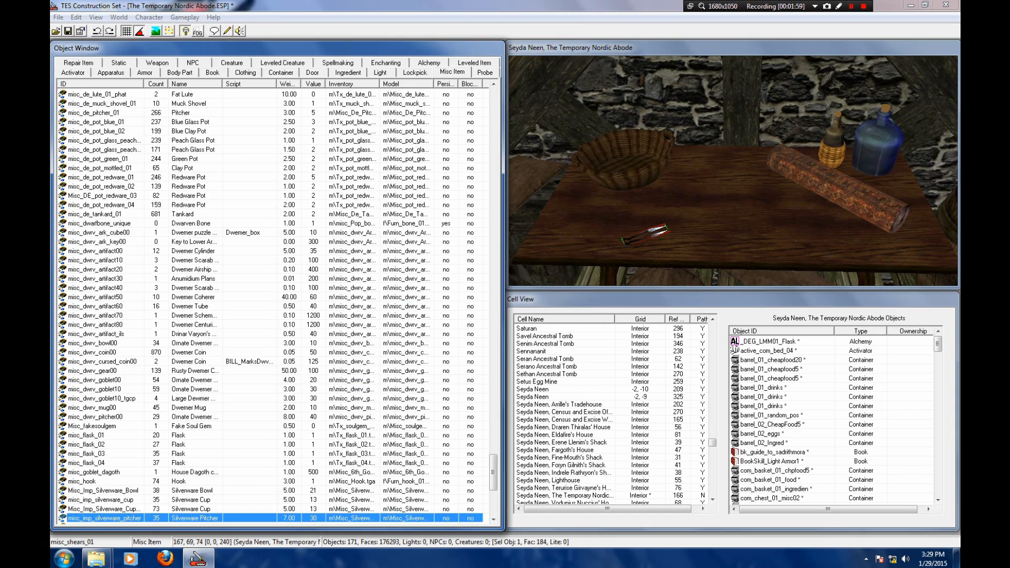
pyautogui.scroll(1, 273, 305)
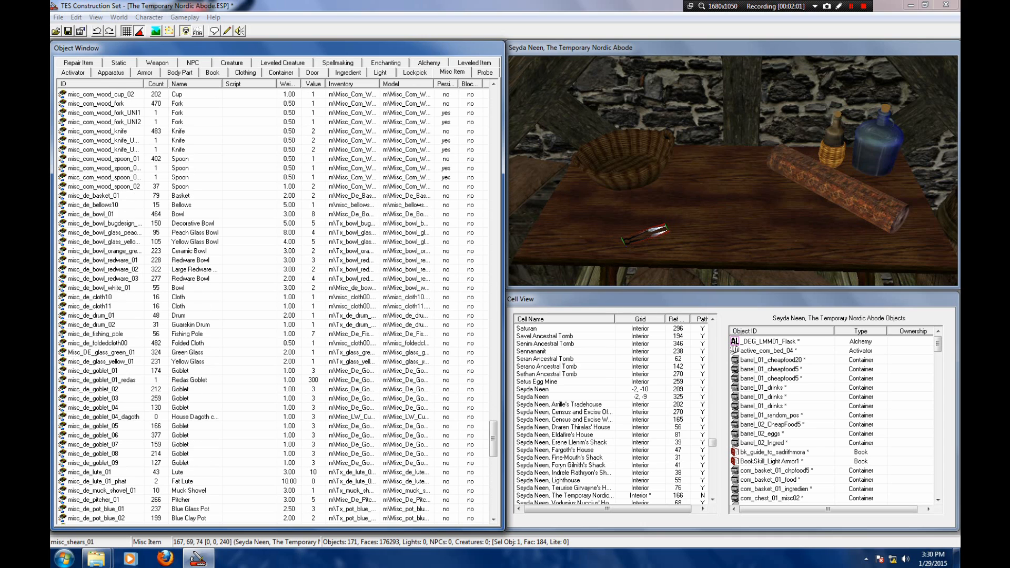
pyautogui.click(91, 297)
pyautogui.moveTo(91, 298); pyautogui.dragTo(692, 195)
pyautogui.moveTo(692, 195); pyautogui.dragTo(623, 176, button='middle')
pyautogui.moveTo(100, 297); pyautogui.dragTo(667, 169)
pyautogui.scroll(-3, 667, 168)
# Step: Drop a Gold_001 coin onto the upper floorboards near the table leg and barrel, at about X 172, Y -30
pyautogui.keyDown('shift'); pyautogui.moveTo(667, 168); pyautogui.dragTo(772, 232, button='middle'); pyautogui.keyUp('shift')
pyautogui.keyDown('shift'); pyautogui.moveTo(707, 244); pyautogui.dragTo(594, 169, button='middle'); pyautogui.keyUp('shift')
pyautogui.scroll(-3, 737, 196)
pyautogui.click(594, 168)
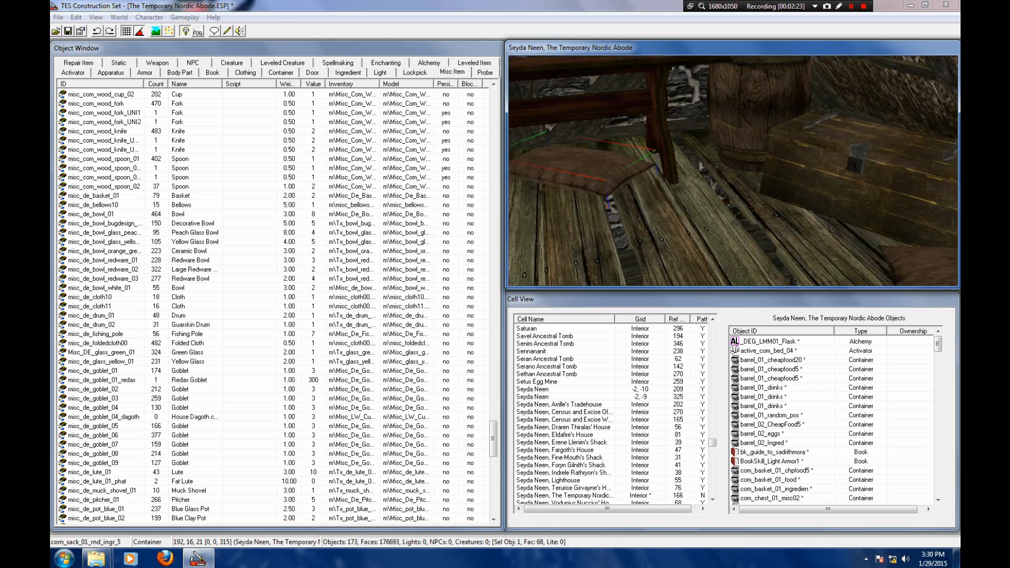
pyautogui.scroll(3, 733, 171)
pyautogui.moveTo(733, 171)
pyautogui.mouseDown(button='middle')
pyautogui.moveTo(684, 158)
pyautogui.moveTo(747, 179)
pyautogui.mouseUp(button='middle')
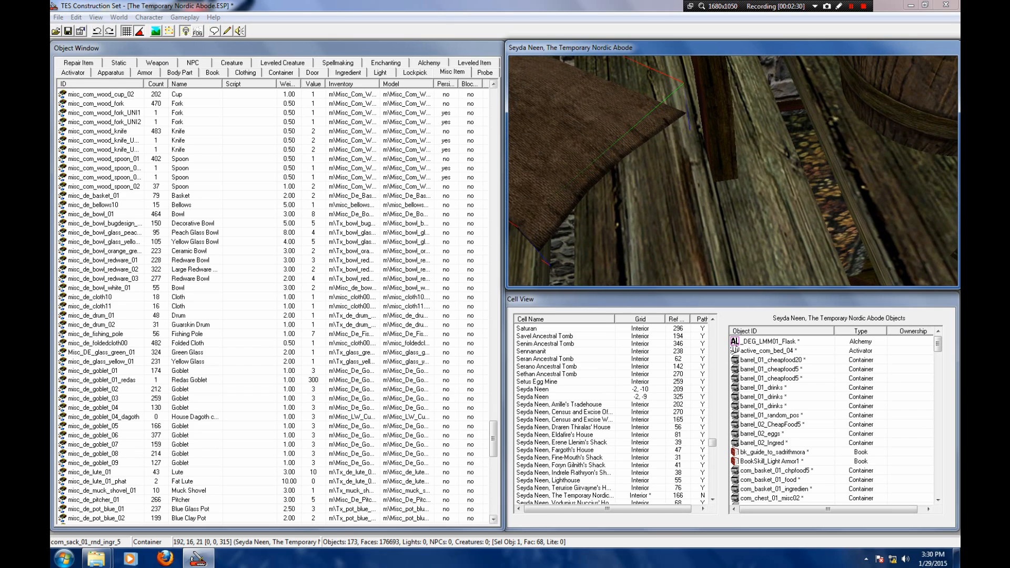
pyautogui.moveTo(494, 439); pyautogui.dragTo(494, 105)
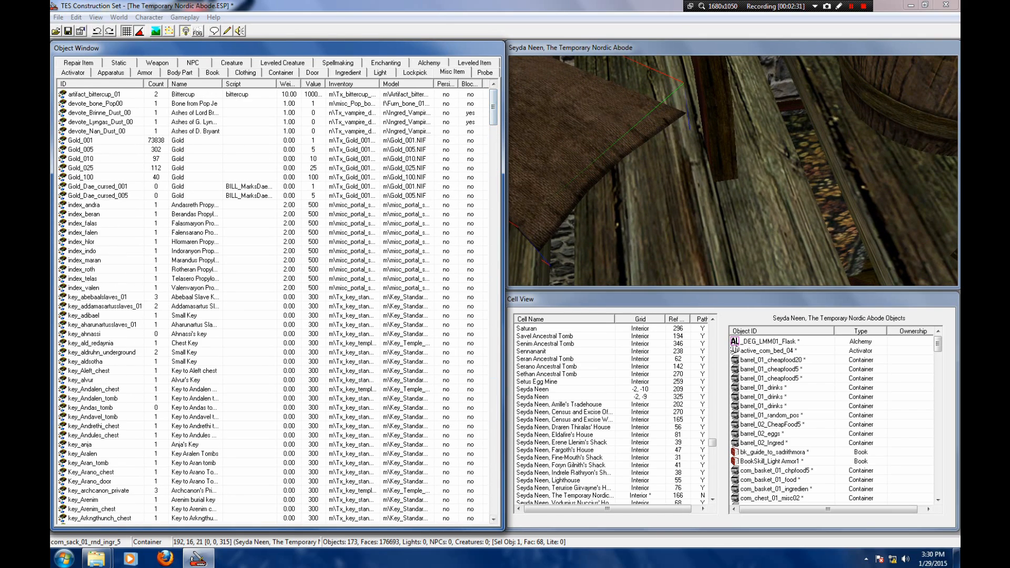
pyautogui.moveTo(80, 140); pyautogui.dragTo(776, 127)
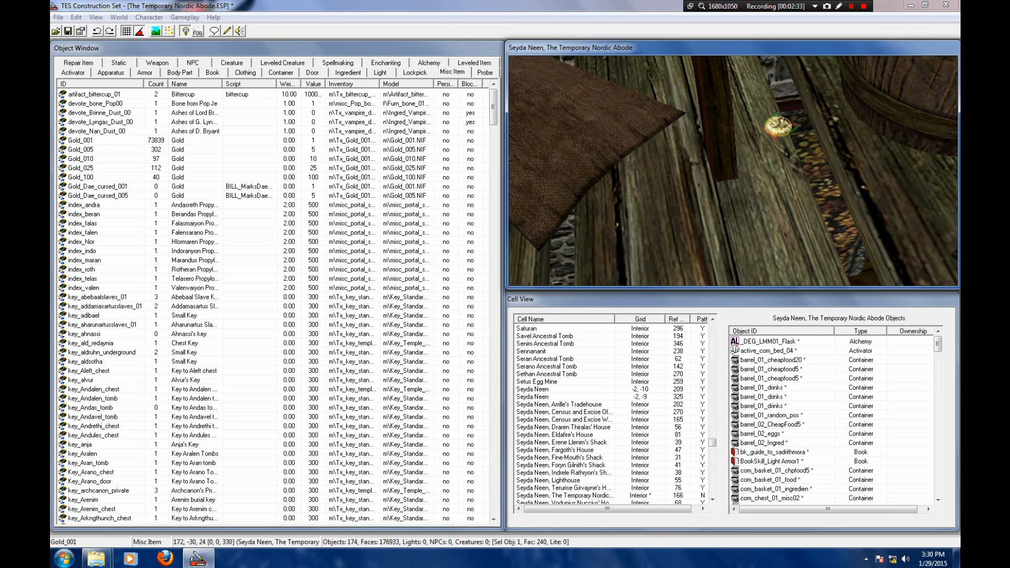
pyautogui.press('f')
pyautogui.scroll(-5, 733, 170)
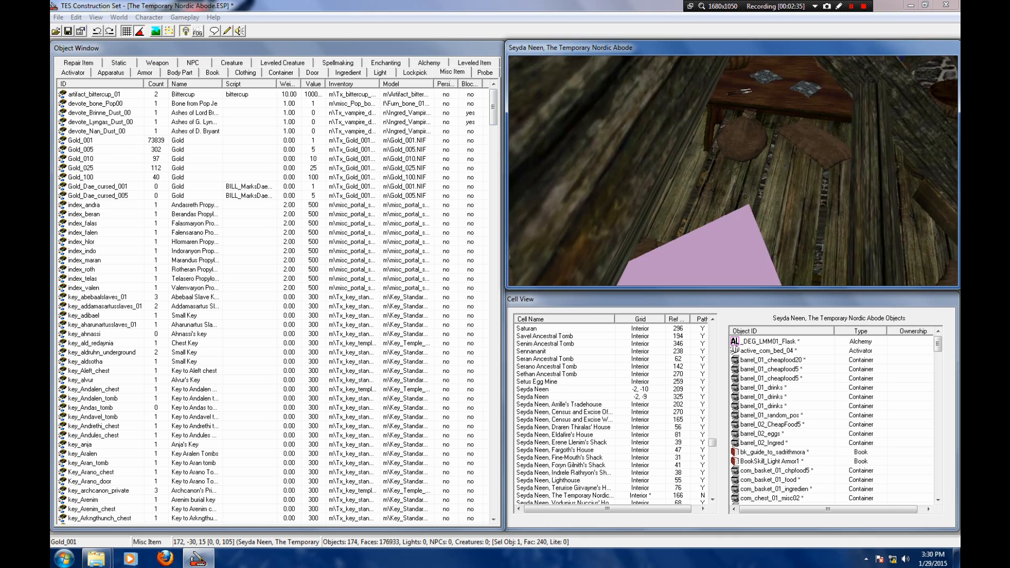
# Step: Survey the decorated upper-floor table, the loft and the ground-floor crates and sacks for spots that still need clutter
pyautogui.moveTo(734, 171); pyautogui.dragTo(710, 211, button='middle')
pyautogui.scroll(4, 742, 184)
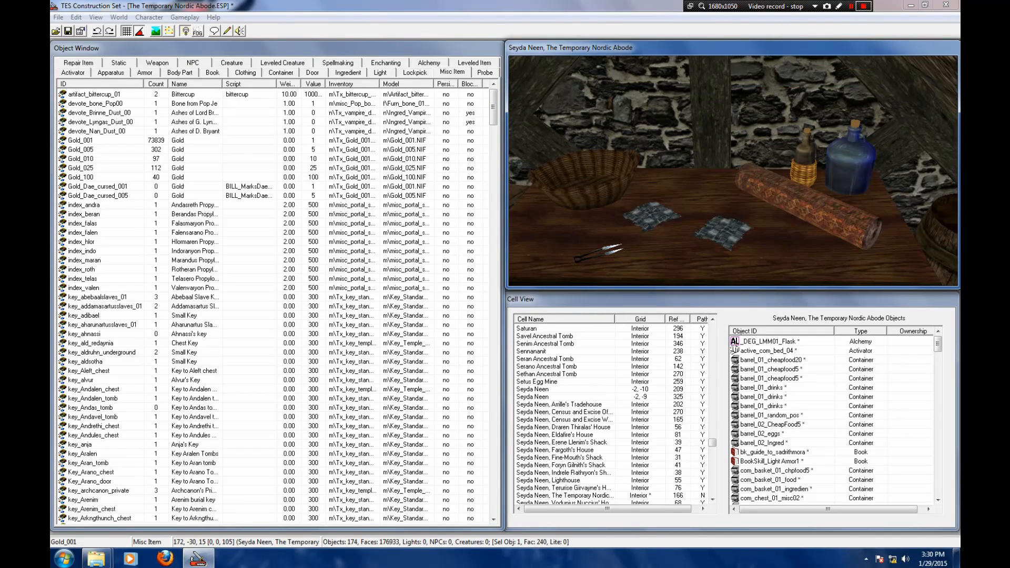
pyautogui.click(851, 6)
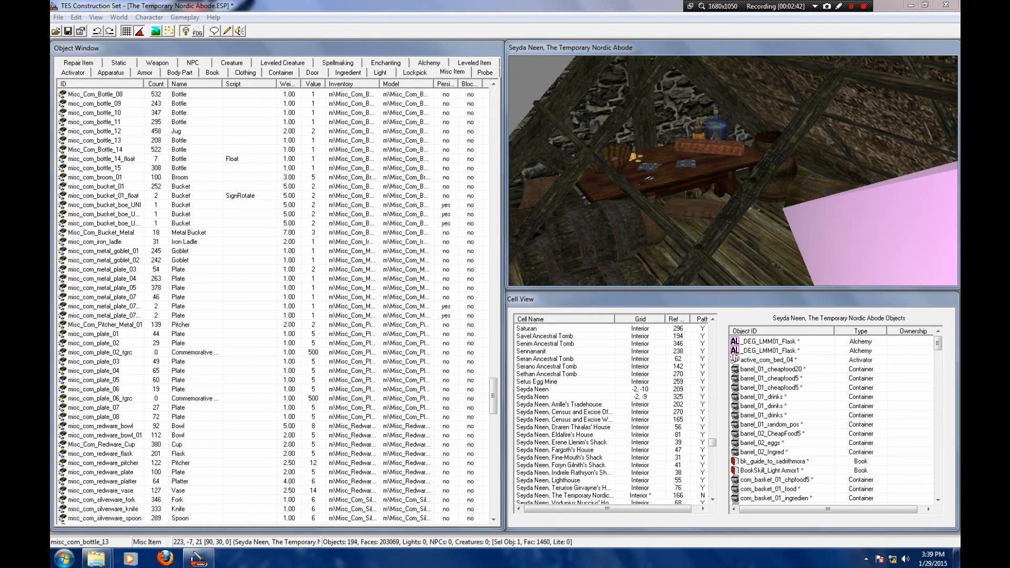
pyautogui.moveTo(731, 174); pyautogui.dragTo(748, 166, button='middle')
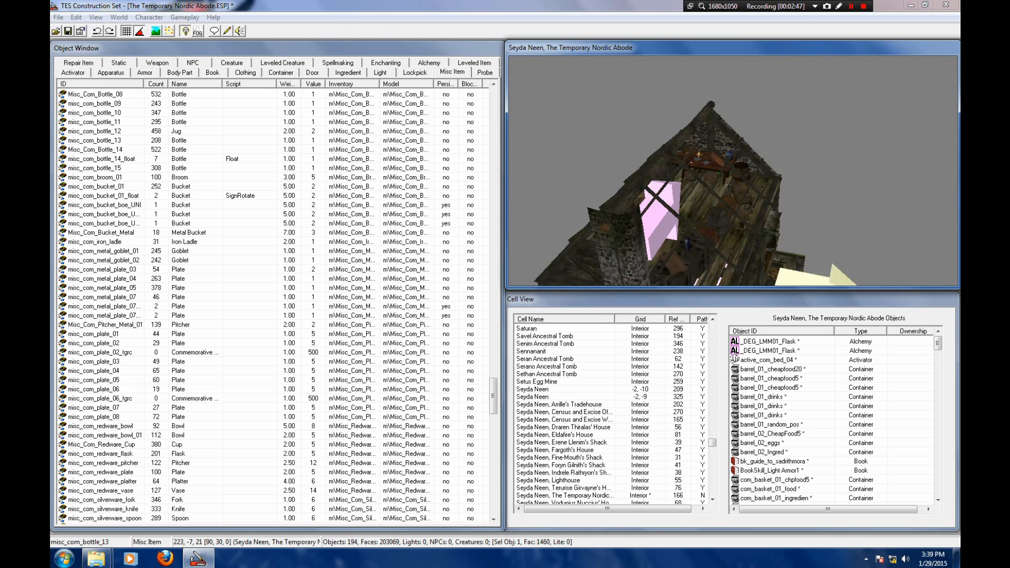
pyautogui.keyDown('shift'); pyautogui.moveTo(732, 174); pyautogui.dragTo(779, 168, button='middle'); pyautogui.keyUp('shift')
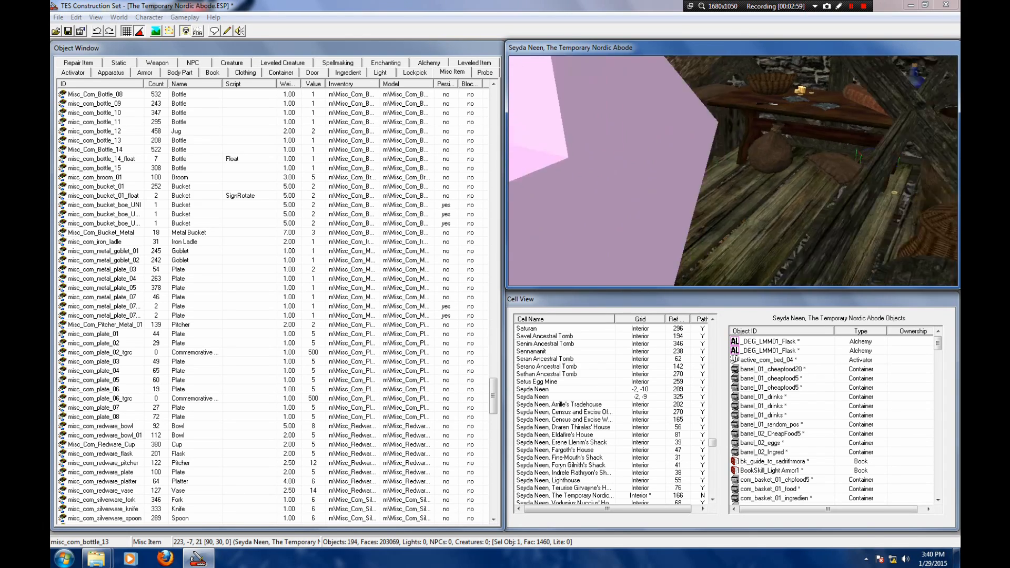
pyautogui.press('shift')
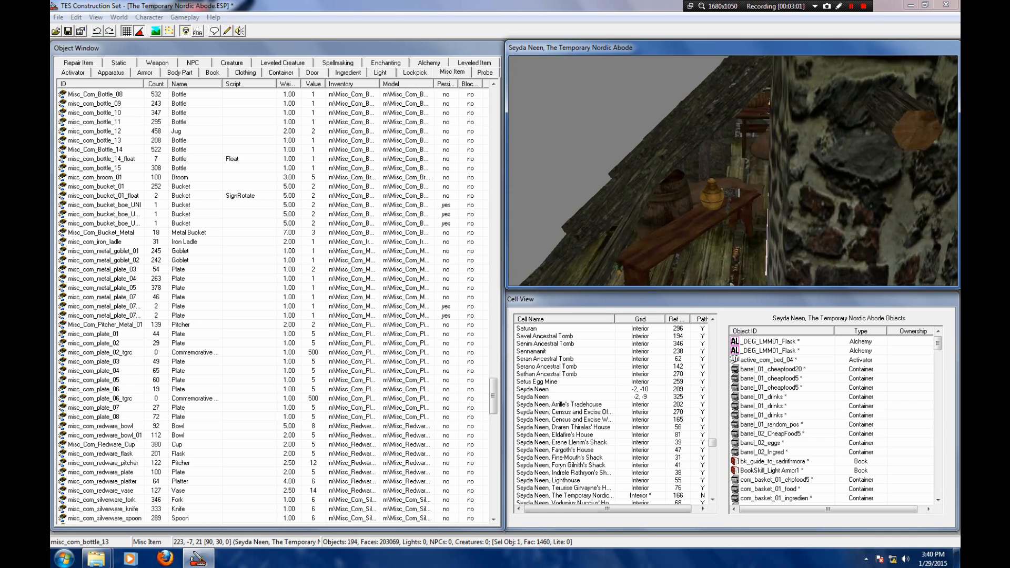
pyautogui.click(737, 171)
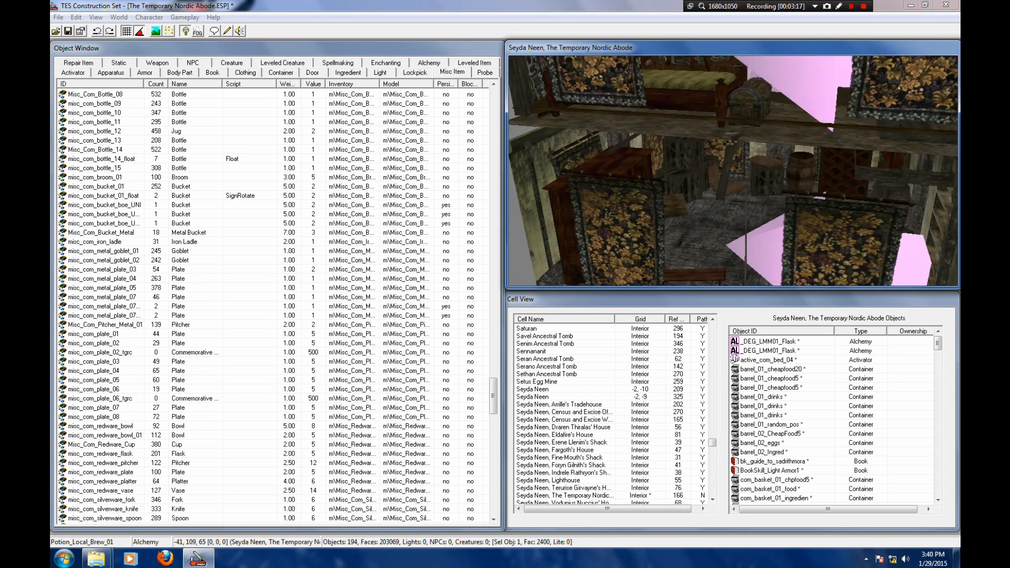
pyautogui.click(740, 187)
pyautogui.scroll(3, 739, 187)
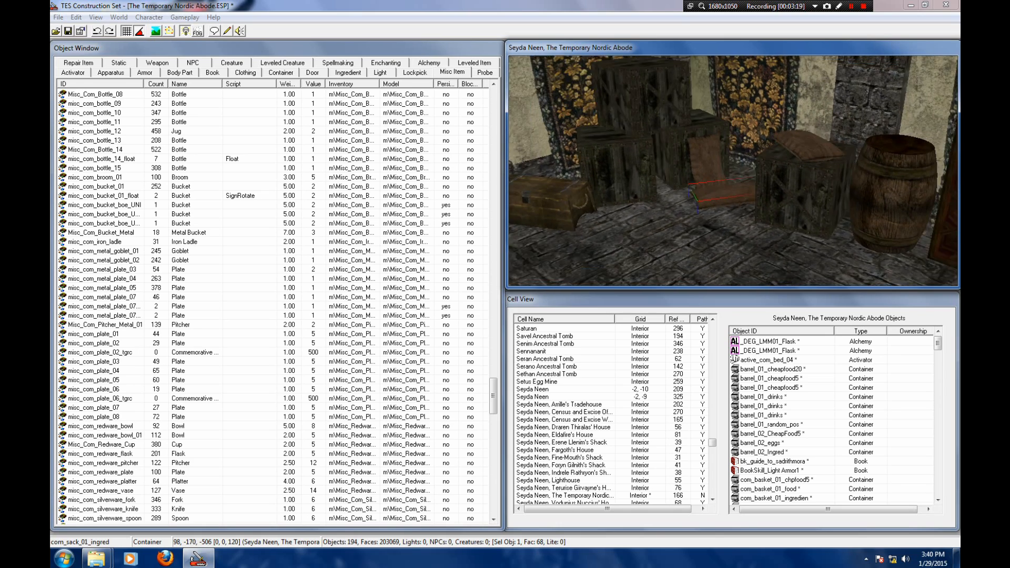
pyautogui.scroll(-3, 734, 171)
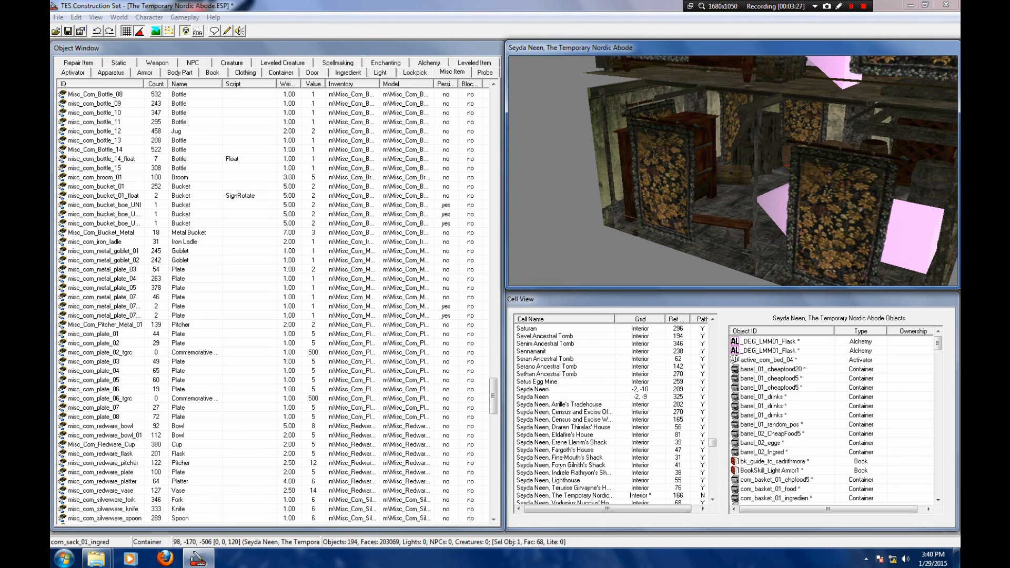
pyautogui.press('shift')
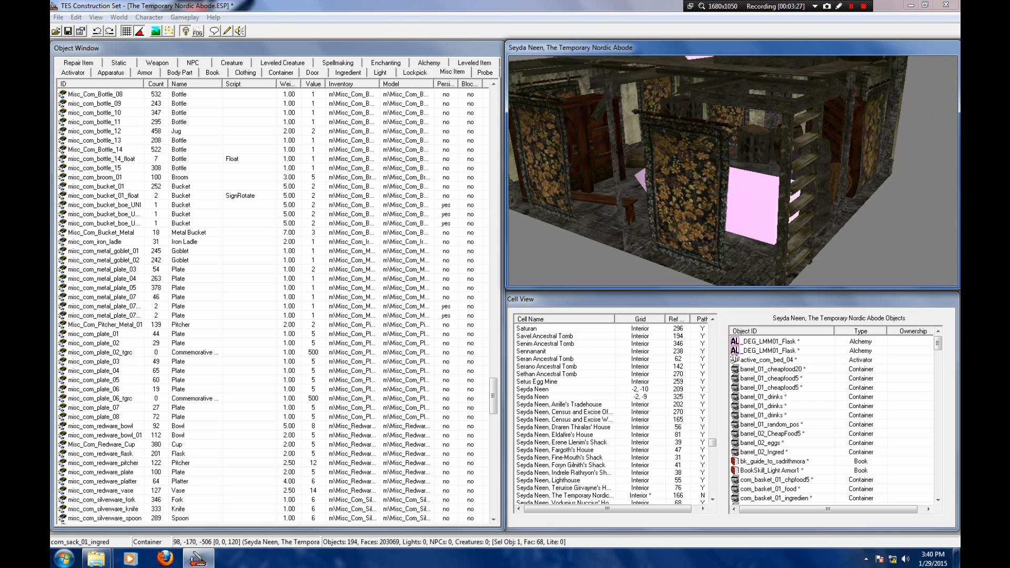
# Step: Examine the ground-floor corner with the two wine racks, the woven basket, the sack and the stacked barrels
pyautogui.scroll(8, 733, 171)
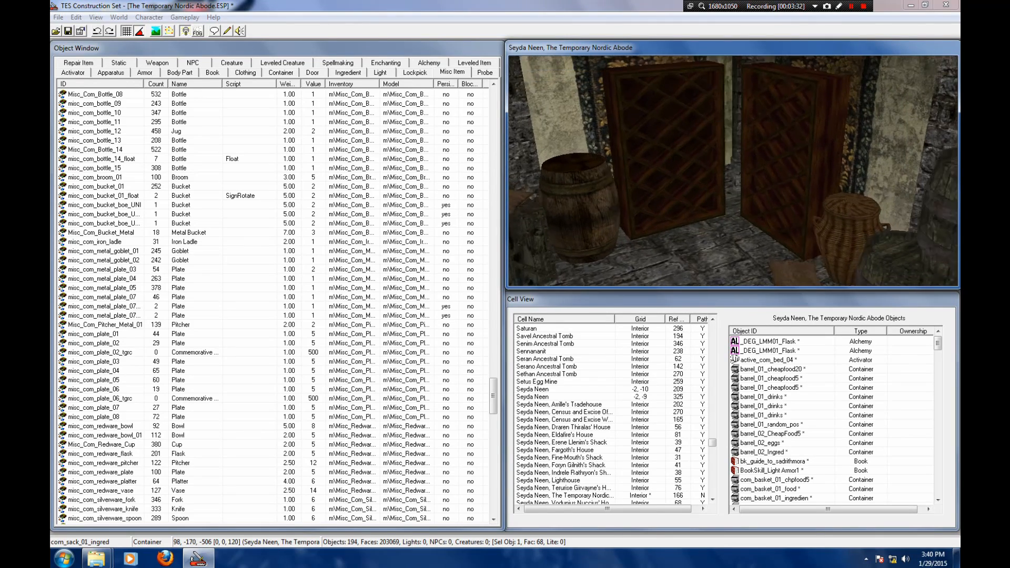
pyautogui.scroll(1, 733, 171)
pyautogui.click(776, 158)
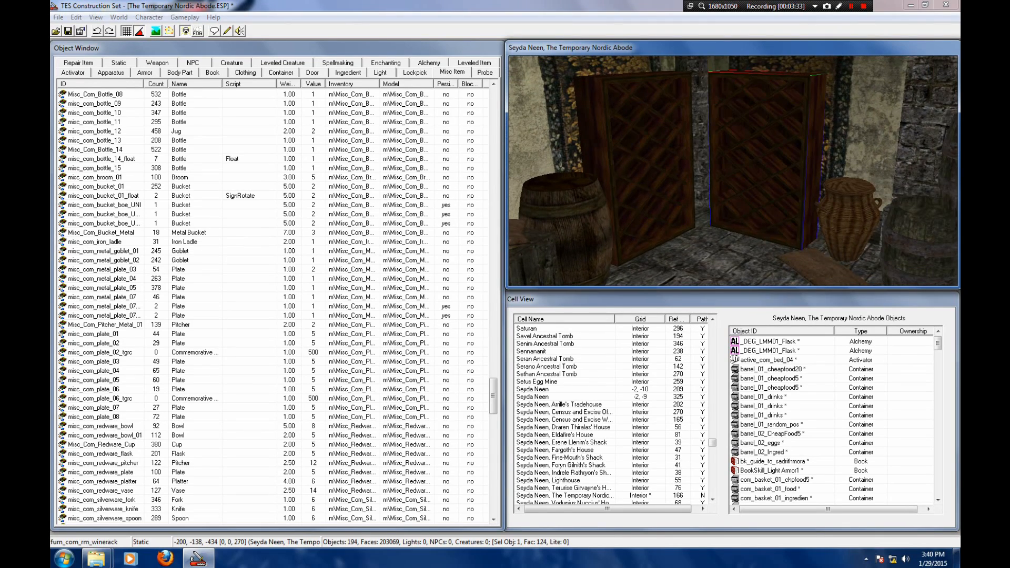
pyautogui.scroll(-5, 758, 163)
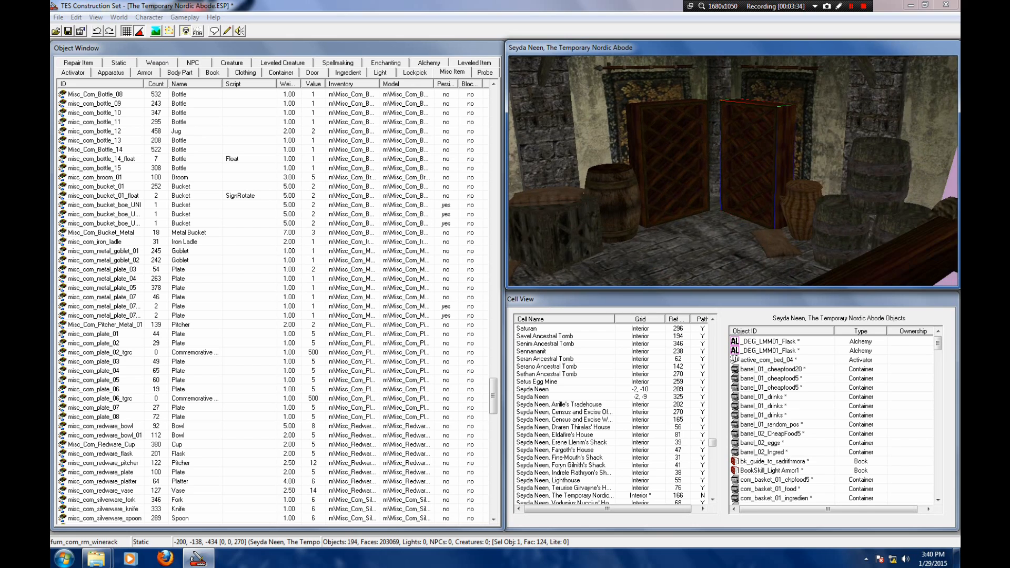
pyautogui.scroll(8, 733, 171)
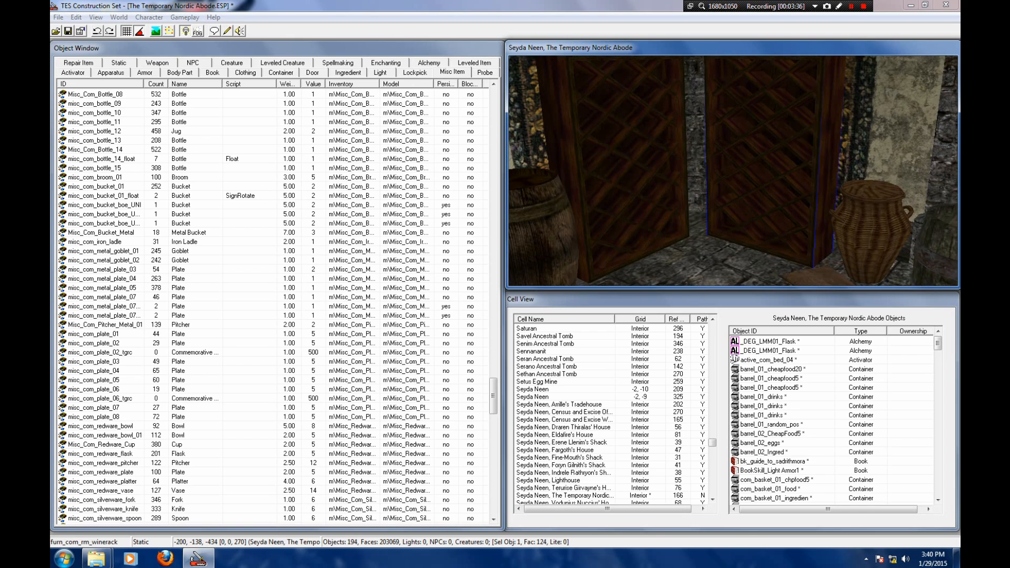
pyautogui.scroll(-5, 734, 171)
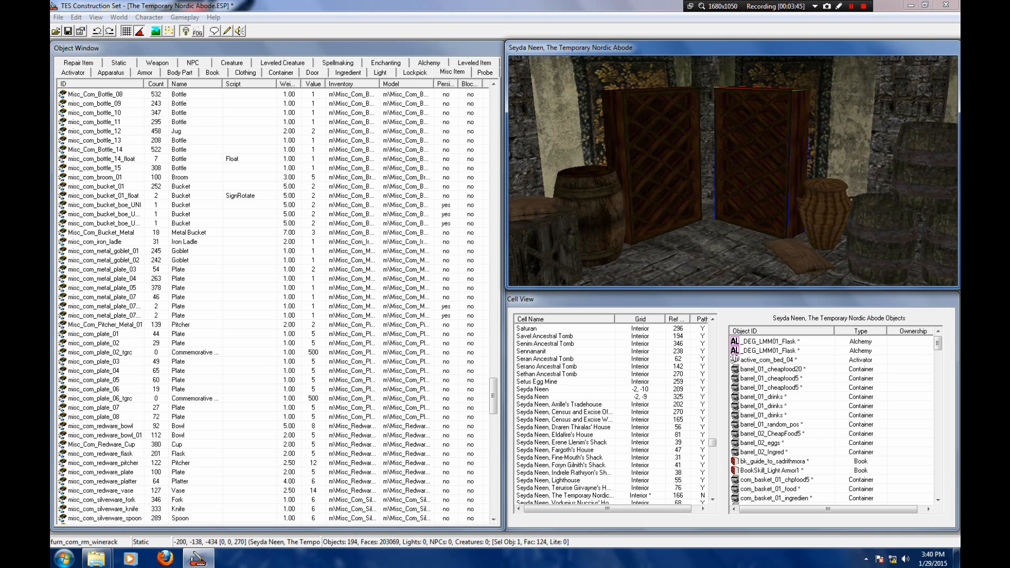
pyautogui.scroll(-5, 733, 171)
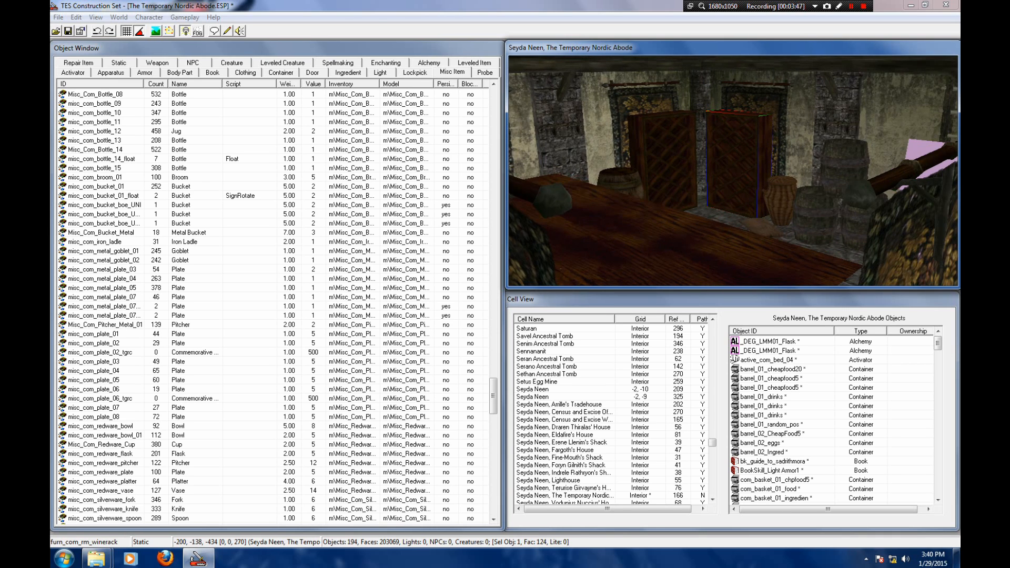
pyautogui.moveTo(733, 171); pyautogui.dragTo(668, 178, button='middle')
pyautogui.scroll(5, 733, 171)
pyautogui.moveTo(733, 171); pyautogui.dragTo(729, 137, button='middle')
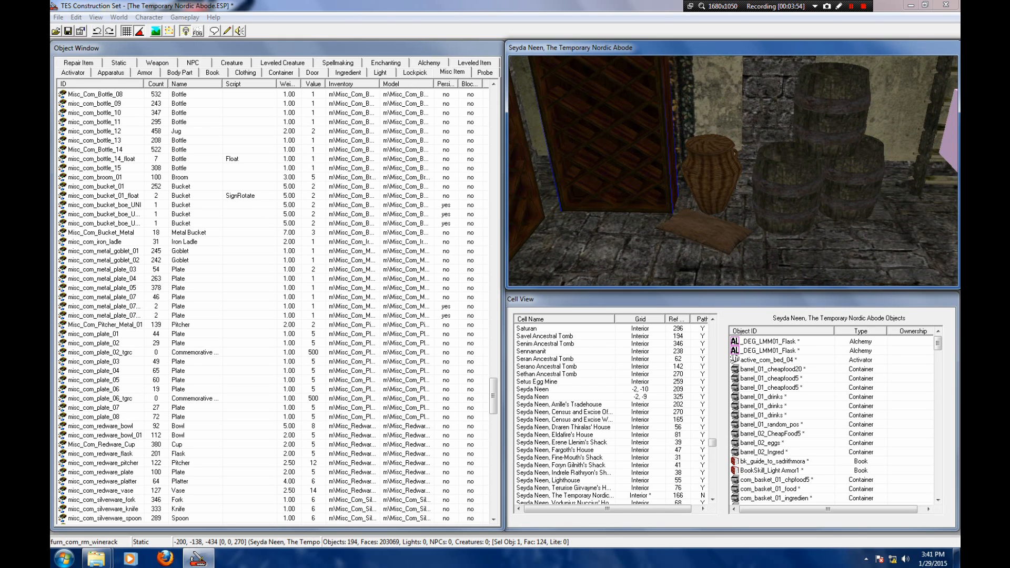
pyautogui.moveTo(733, 171); pyautogui.dragTo(678, 131, button='middle')
pyautogui.scroll(-3, 733, 171)
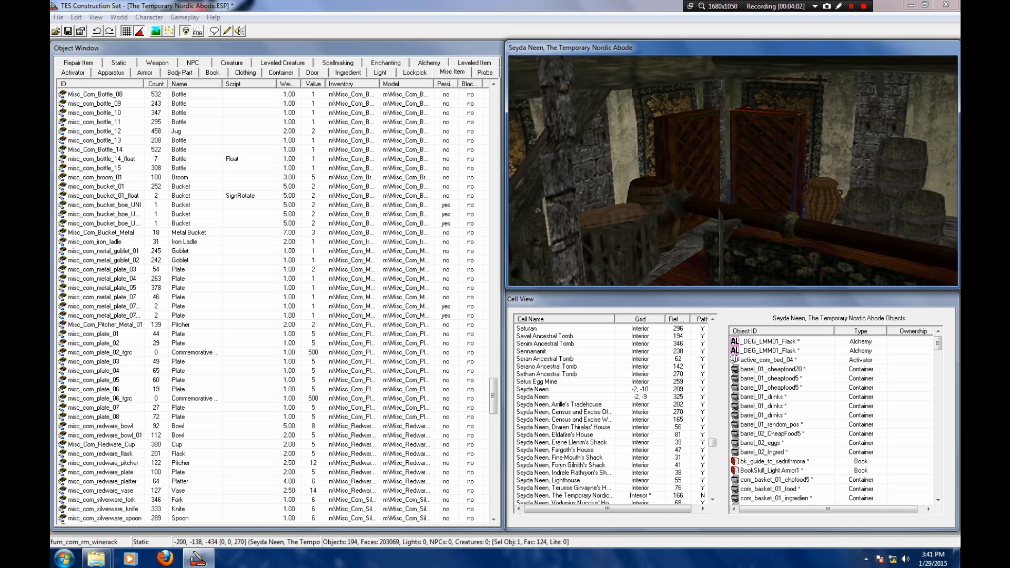
pyautogui.scroll(4, 733, 171)
pyautogui.click(801, 247)
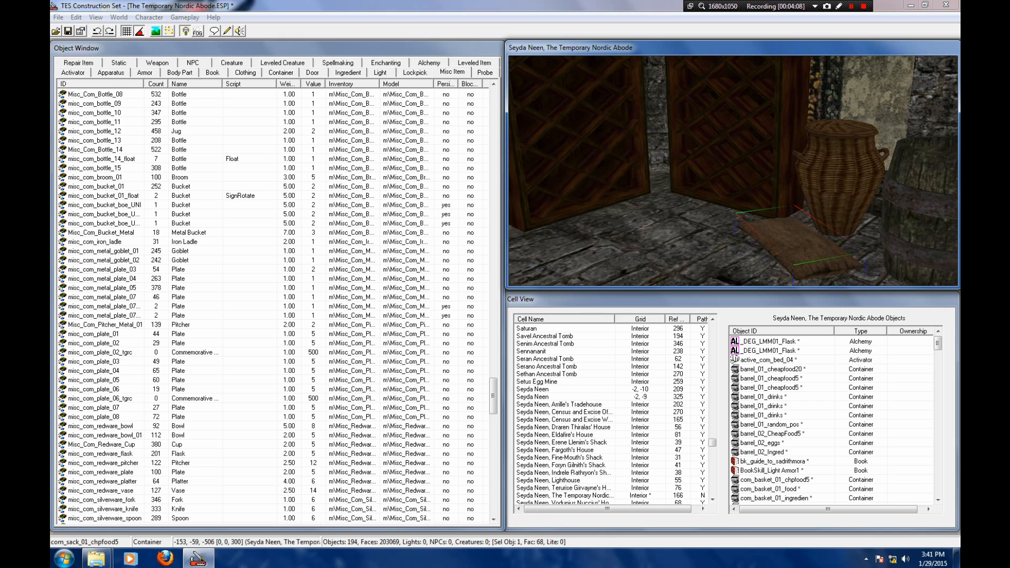
# Step: Bring up the bench beside the door and find common_shoes_05 among the clothing objects
pyautogui.moveTo(795, 211); pyautogui.dragTo(669, 216, button='middle')
pyautogui.moveTo(732, 211); pyautogui.dragTo(589, 179, button='middle')
pyautogui.moveTo(763, 179); pyautogui.dragTo(605, 174, button='middle')
pyautogui.moveTo(705, 173); pyautogui.dragTo(767, 176, button='middle')
pyautogui.click(679, 187)
pyautogui.moveTo(679, 187); pyautogui.dragTo(686, 198, button='middle')
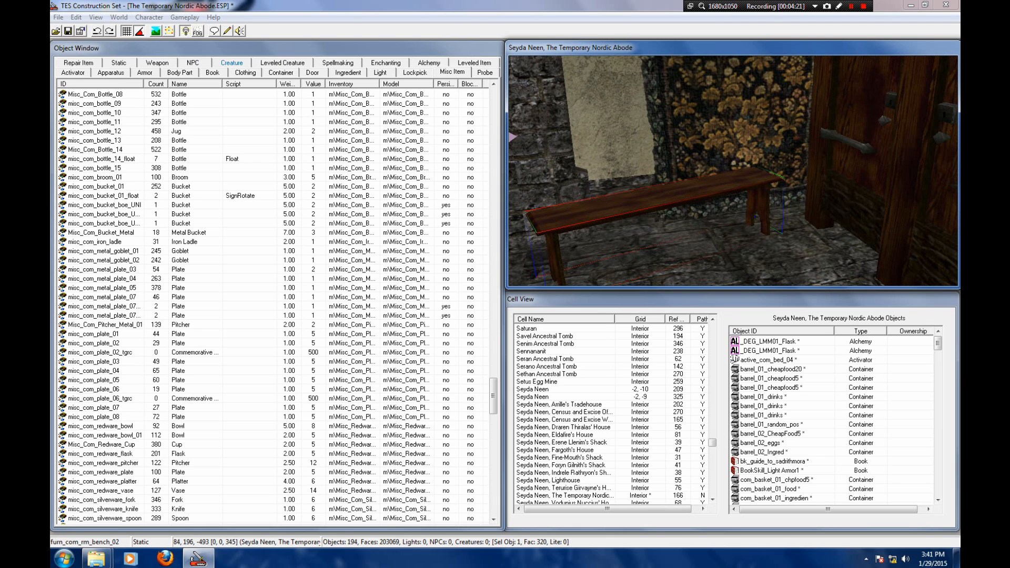
pyautogui.click(105, 168)
pyautogui.scroll(-3, 105, 168)
pyautogui.scroll(7, 105, 169)
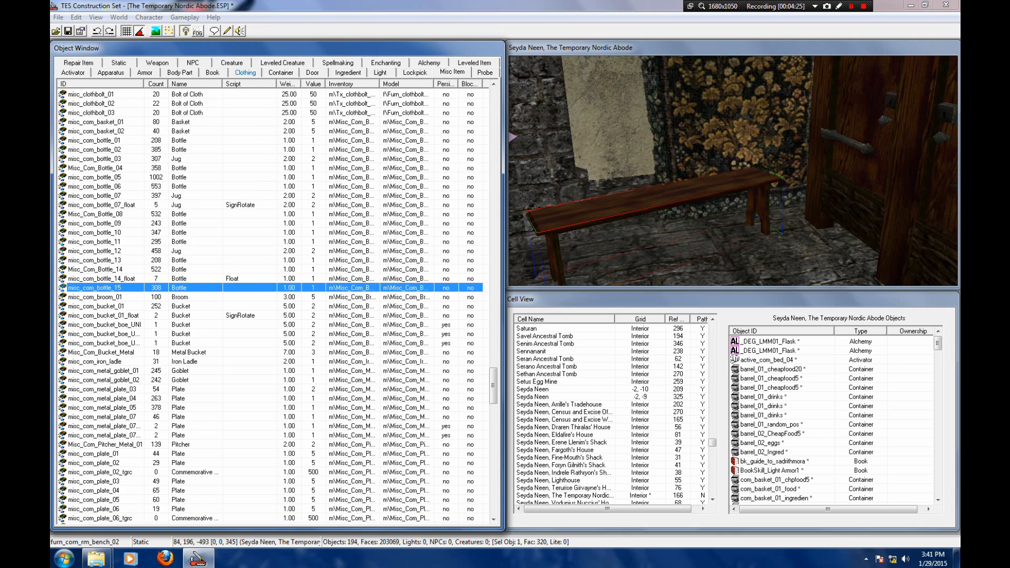
pyautogui.click(245, 72)
pyautogui.moveTo(493, 228)
pyautogui.mouseDown()
pyautogui.moveTo(493, 207)
pyautogui.moveTo(493, 238)
pyautogui.mouseUp()
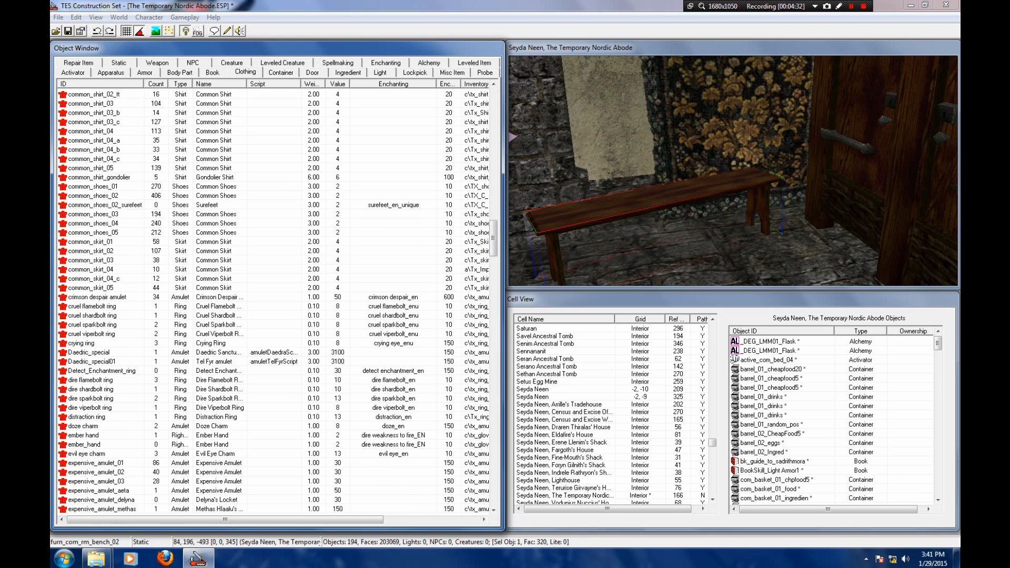
pyautogui.click(95, 224)
pyautogui.click(95, 233)
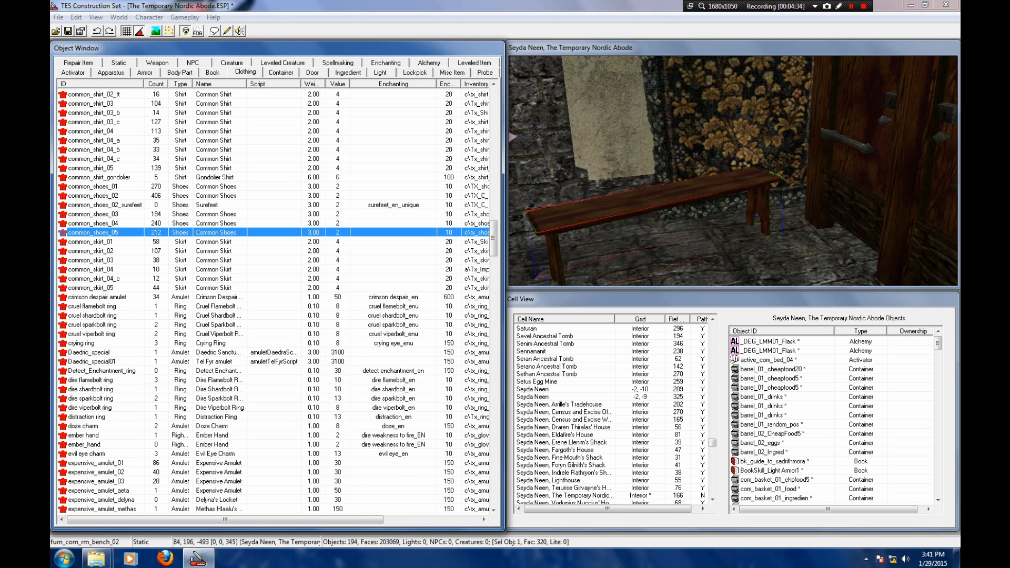
# Step: Place common_shoes_05 rotated to 45° on the floor by the bench leg, at about X 46, Y 183
pyautogui.moveTo(95, 232); pyautogui.dragTo(761, 214)
pyautogui.moveTo(760, 215); pyautogui.dragTo(774, 215, button='right')
pyautogui.moveTo(761, 215); pyautogui.dragTo(689, 203)
pyautogui.press('f')
pyautogui.moveTo(690, 203); pyautogui.dragTo(716, 179, button='middle')
pyautogui.scroll(-4, 717, 179)
pyautogui.moveTo(753, 273); pyautogui.dragTo(671, 236)
pyautogui.scroll(4, 694, 225)
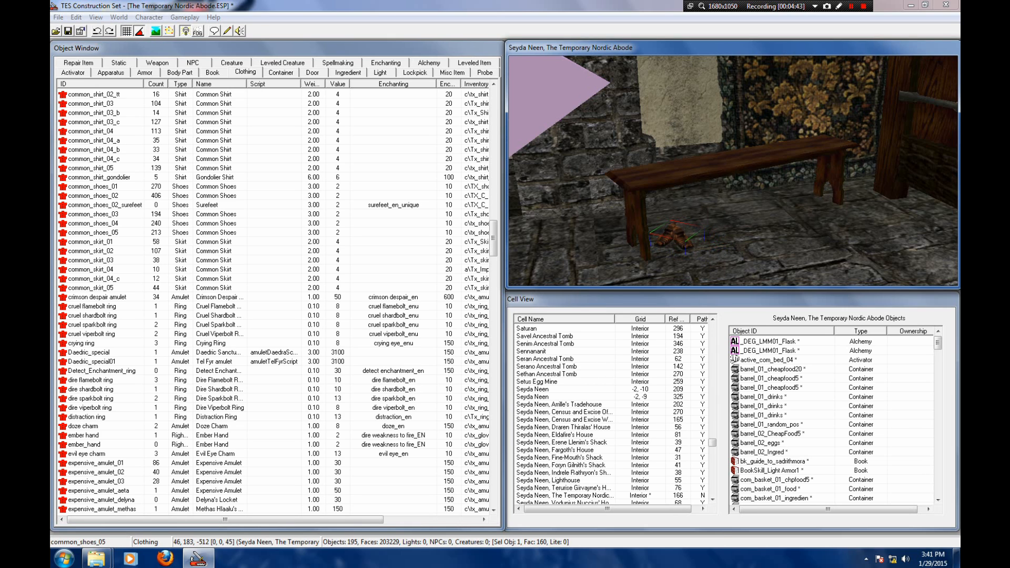
pyautogui.doubleClick(674, 237)
pyautogui.doubleClick(354, 434)
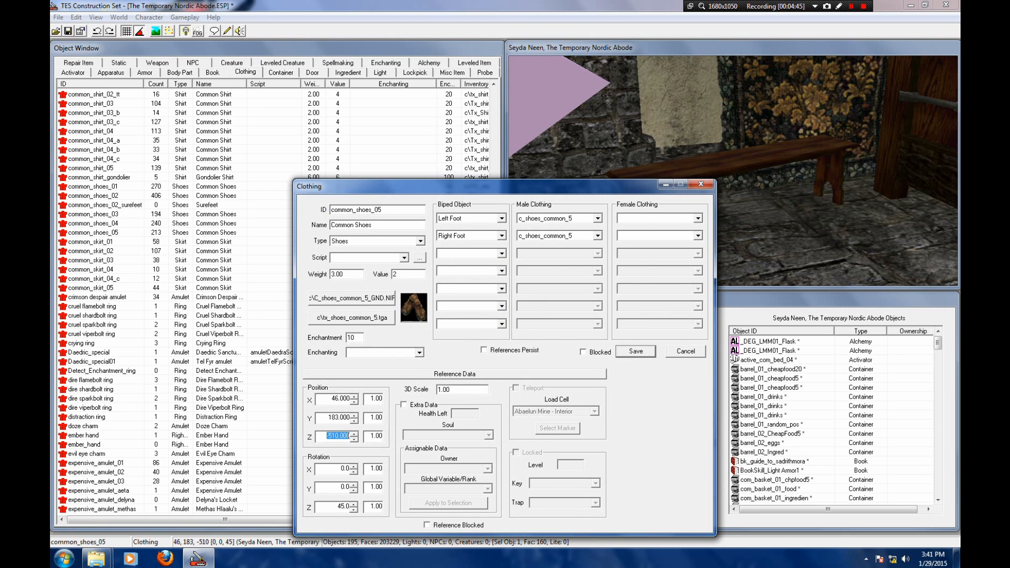
pyautogui.click(686, 352)
pyautogui.click(674, 237)
pyautogui.press('shift')
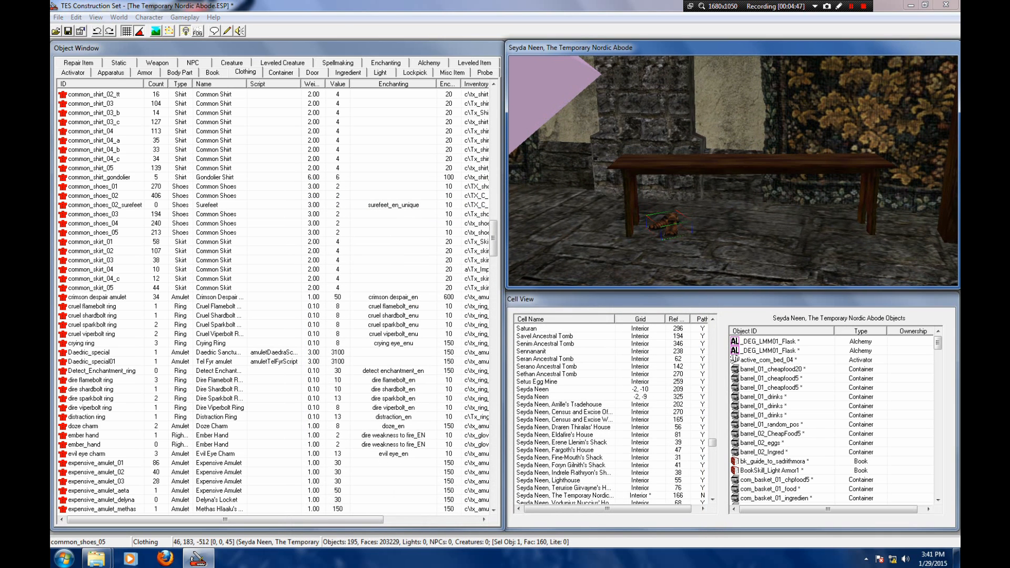
pyautogui.press('shift')
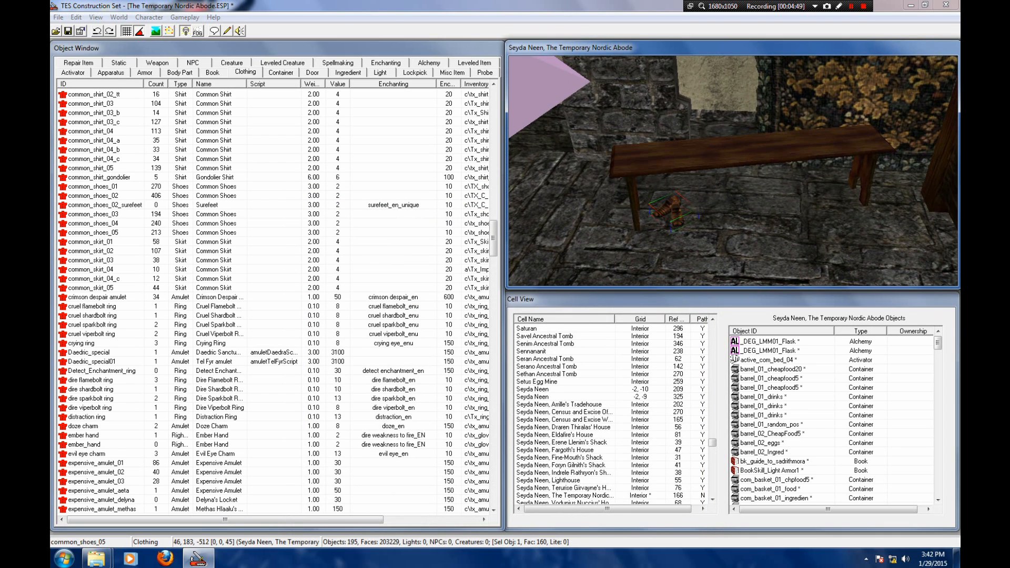
# Step: Place common_shoes_03 at 330° rotation on the floor beside the first pair of shoes, at about X 59, Y 200
pyautogui.click(93, 214)
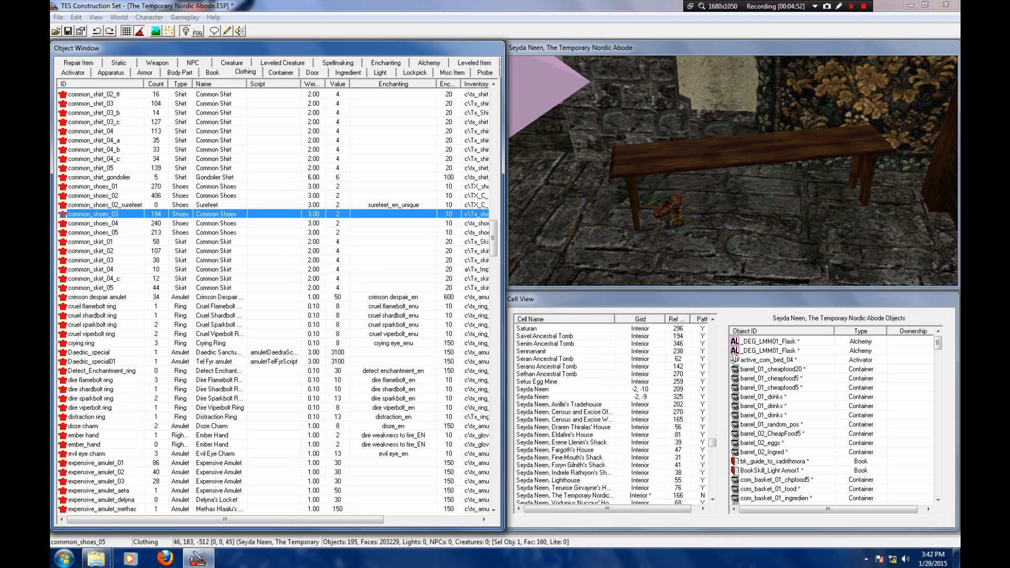
pyautogui.moveTo(63, 214); pyautogui.dragTo(715, 159)
pyautogui.press('f')
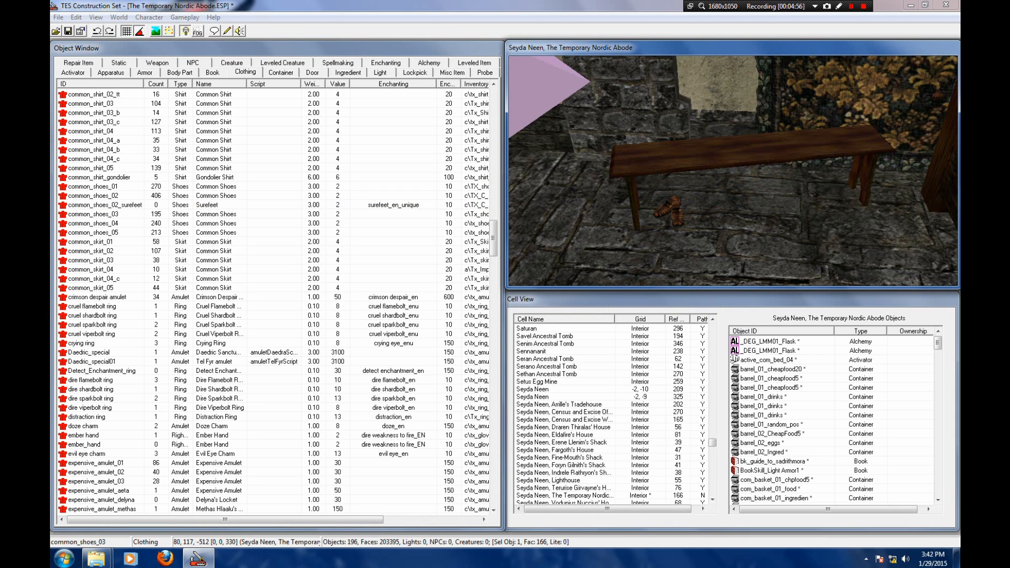
pyautogui.scroll(1, 733, 171)
pyautogui.scroll(-3, 733, 171)
pyautogui.moveTo(743, 260); pyautogui.dragTo(707, 207)
pyautogui.scroll(4, 707, 207)
pyautogui.moveTo(707, 207); pyautogui.dragTo(737, 153, button='middle')
pyautogui.scroll(-3, 700, 153)
pyautogui.moveTo(704, 148); pyautogui.dragTo(700, 146)
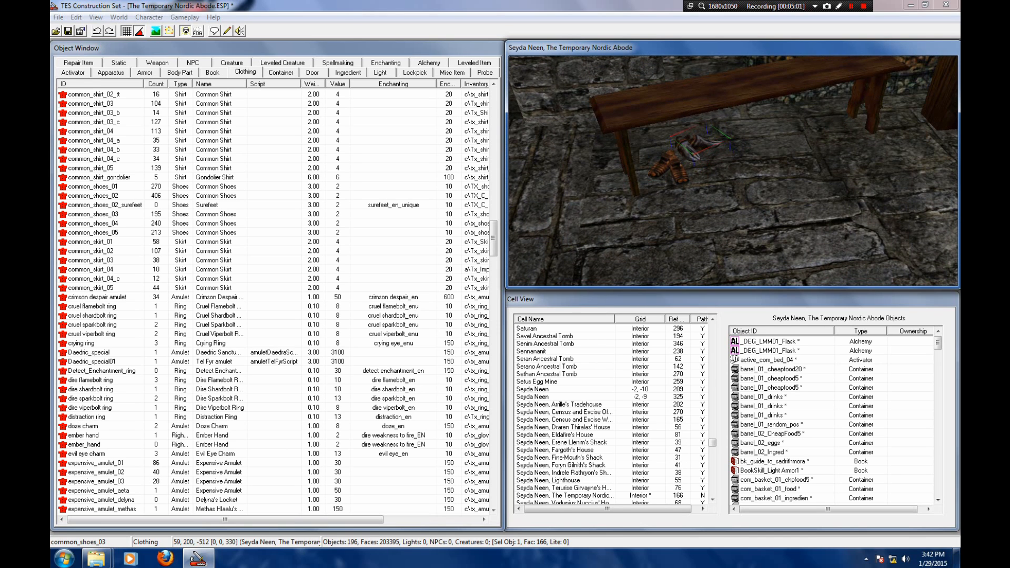
# Step: Bring the bench's door end into view and find fur_boots among the armor objects
pyautogui.moveTo(700, 146); pyautogui.dragTo(624, 241, button='middle')
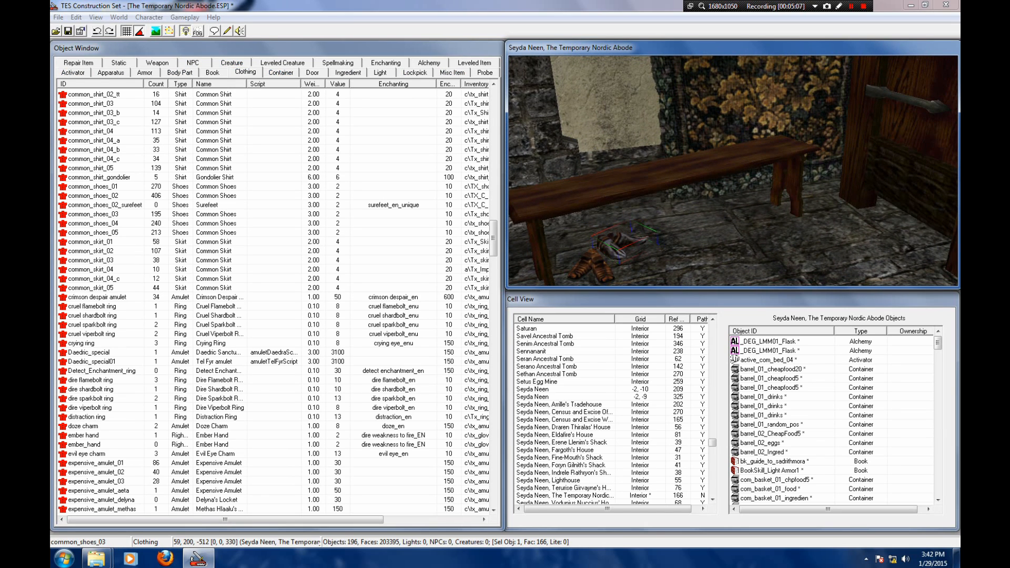
pyautogui.click(110, 72)
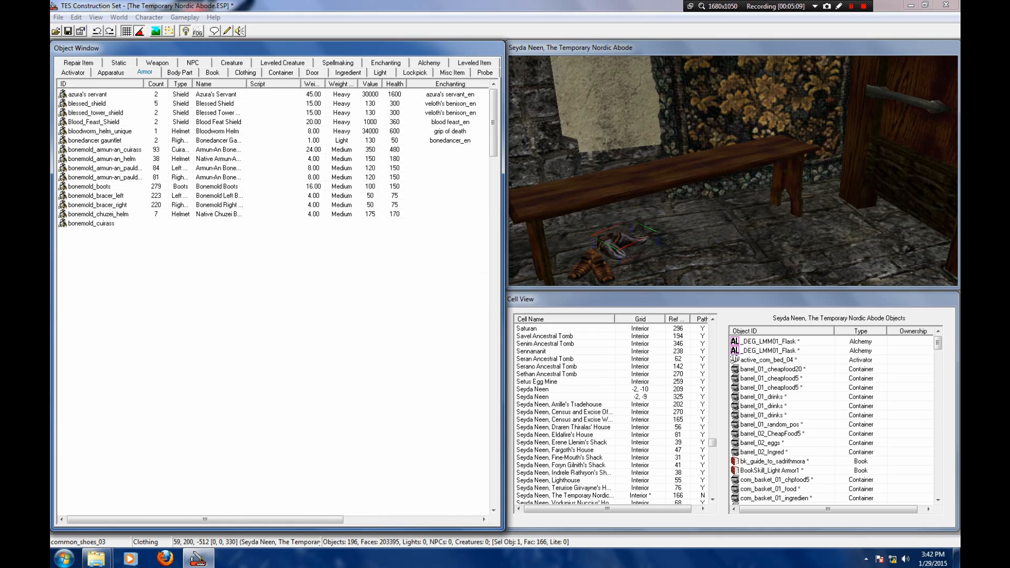
pyautogui.click(145, 72)
pyautogui.scroll(-5, 279, 300)
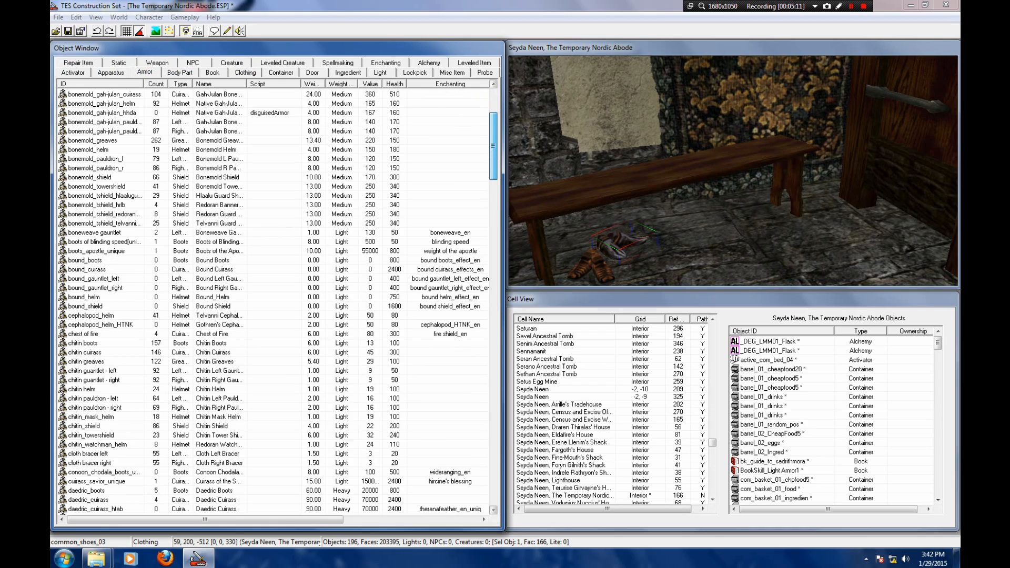
pyautogui.scroll(-20, 279, 300)
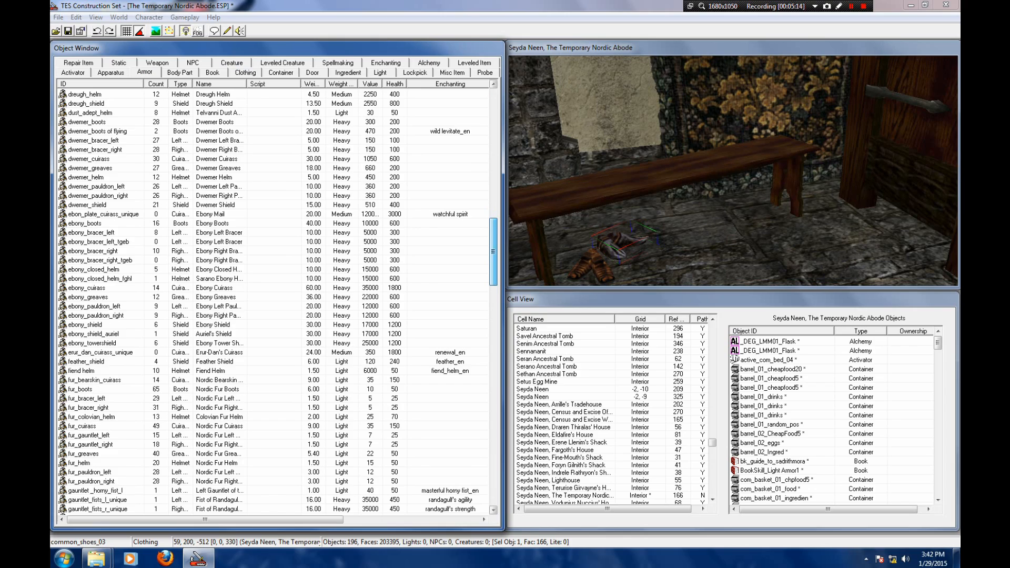
pyautogui.scroll(-6, 279, 300)
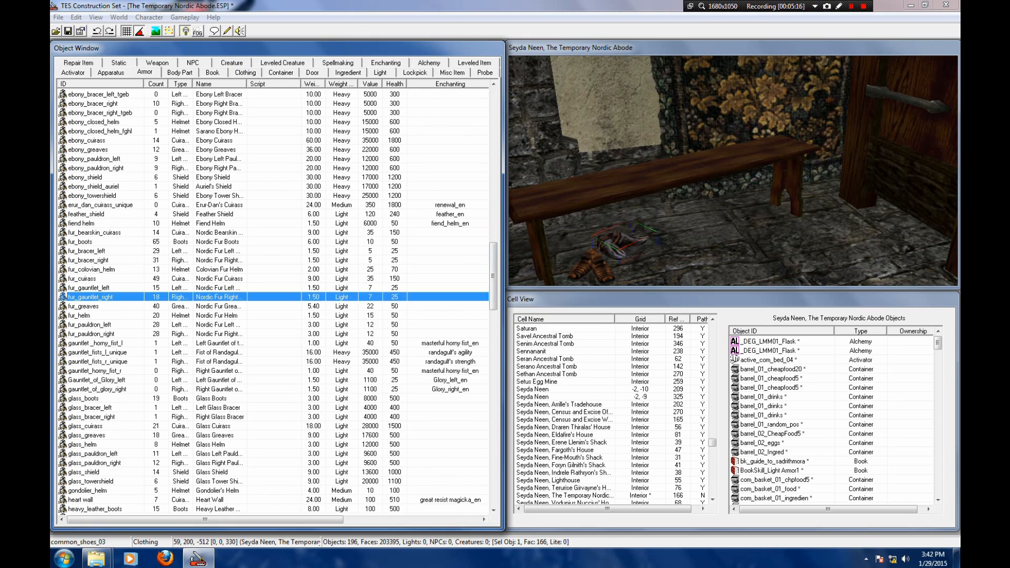
pyautogui.click(274, 296)
pyautogui.scroll(-4, 274, 297)
pyautogui.scroll(4, 273, 296)
# Step: Place fur_boots on the floor under the bench's door end, at about X 112, Y 202, Z -512
pyautogui.click(80, 241)
pyautogui.moveTo(80, 242); pyautogui.dragTo(757, 200)
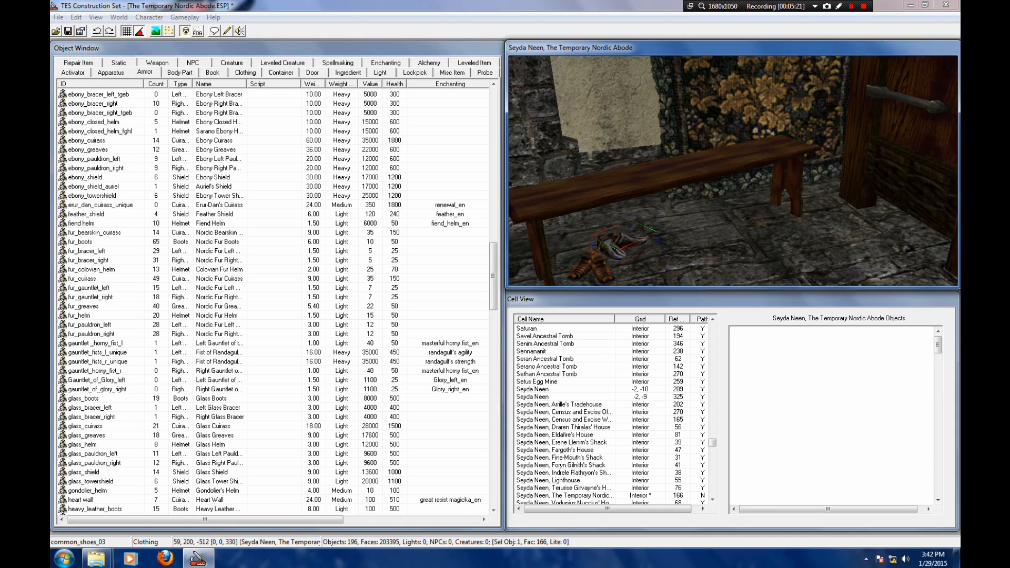
pyautogui.moveTo(757, 200); pyautogui.dragTo(758, 200, button='right')
pyautogui.moveTo(757, 200); pyautogui.dragTo(742, 220)
pyautogui.keyDown('shift'); pyautogui.moveTo(742, 220); pyautogui.dragTo(742, 194, button='middle'); pyautogui.keyUp('shift')
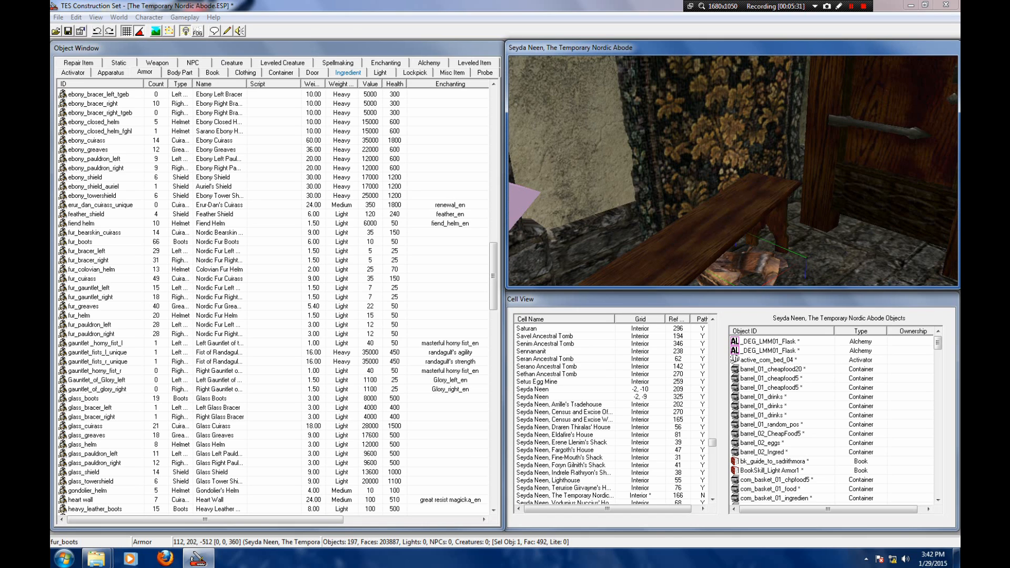
# Step: Place common_shirt_04 from the clothing objects on the bench's door end at 60° rotation, at about X 126, Y 207
pyautogui.click(245, 73)
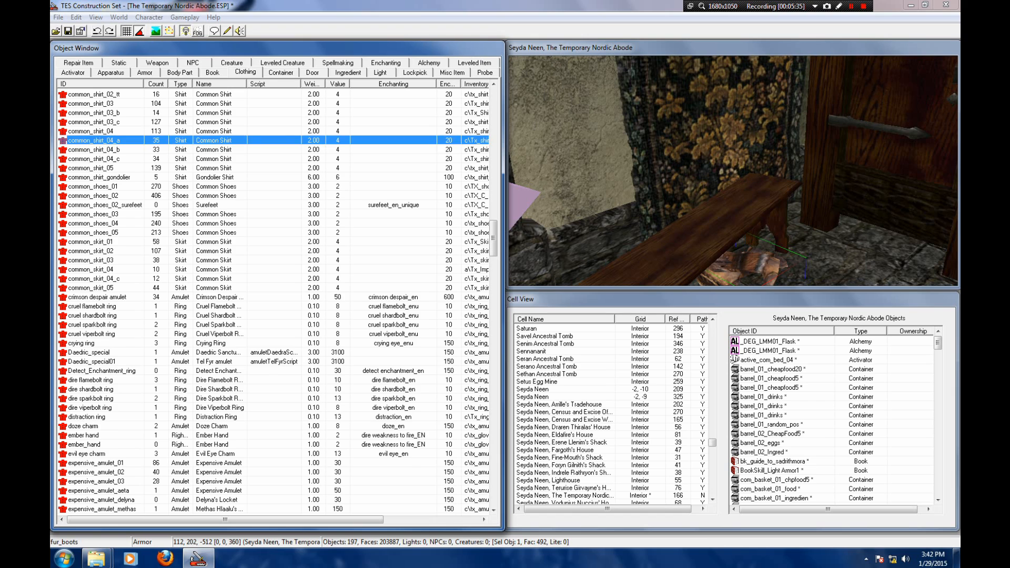
pyautogui.click(221, 141)
pyautogui.scroll(1, 221, 140)
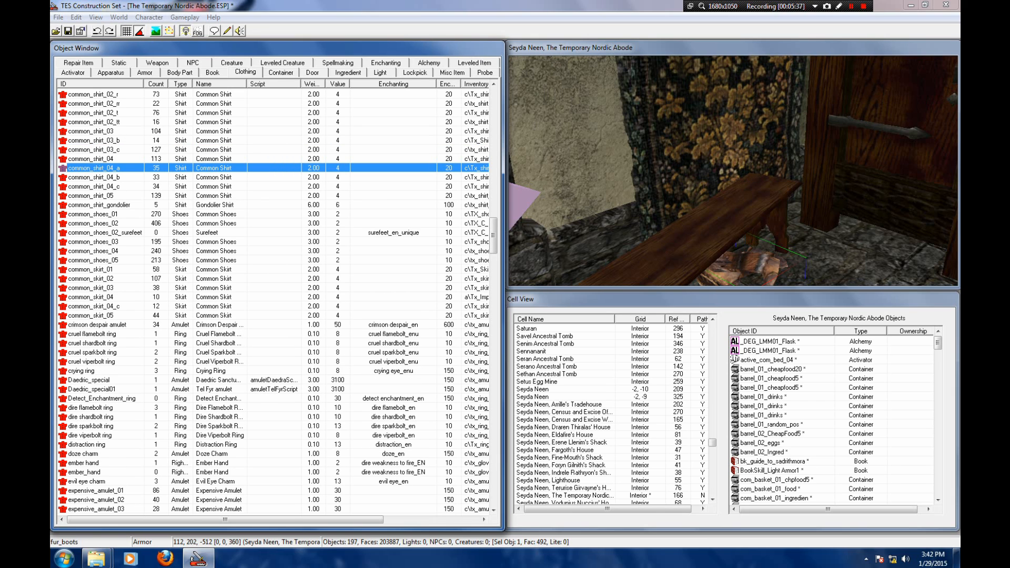
pyautogui.click(90, 159)
pyautogui.moveTo(90, 159); pyautogui.dragTo(705, 114)
pyautogui.press('f')
pyautogui.moveTo(710, 198); pyautogui.dragTo(802, 202)
pyautogui.scroll(3, 761, 188)
pyautogui.press('shift')
pyautogui.press('shift')
pyautogui.press('shift')
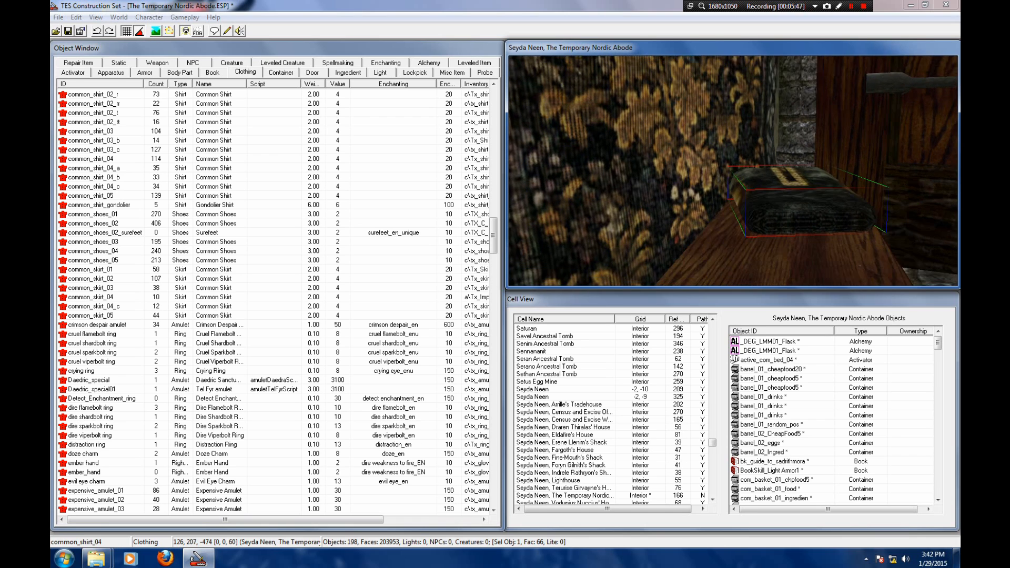
# Step: Lower the folded shirt on the bench's door end to Z -475 so it rests on the seat
pyautogui.moveTo(784, 210); pyautogui.dragTo(884, 143, button='middle')
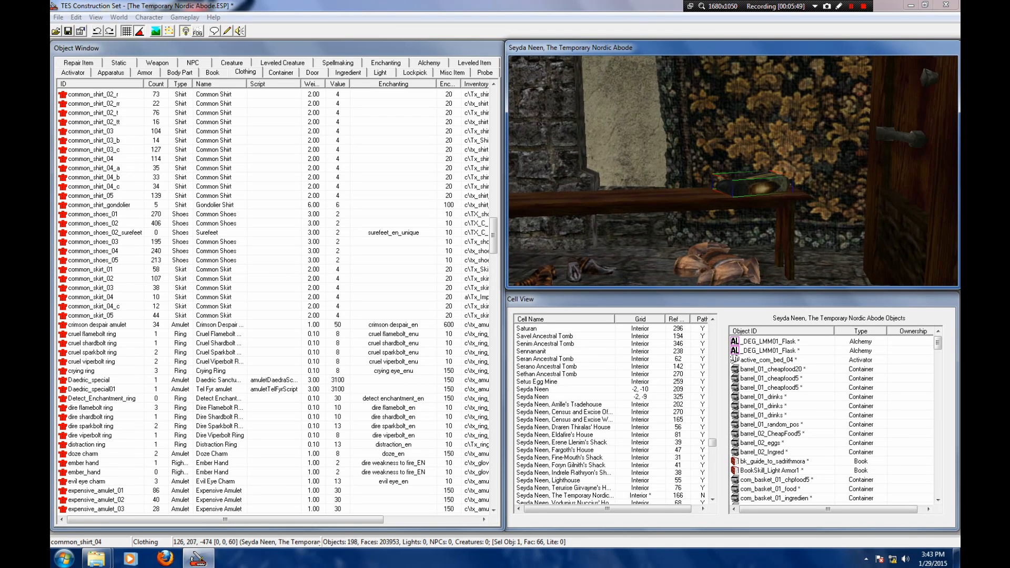
pyautogui.scroll(-3, 733, 171)
pyautogui.press('shift')
pyautogui.moveTo(868, 172); pyautogui.dragTo(868, 176)
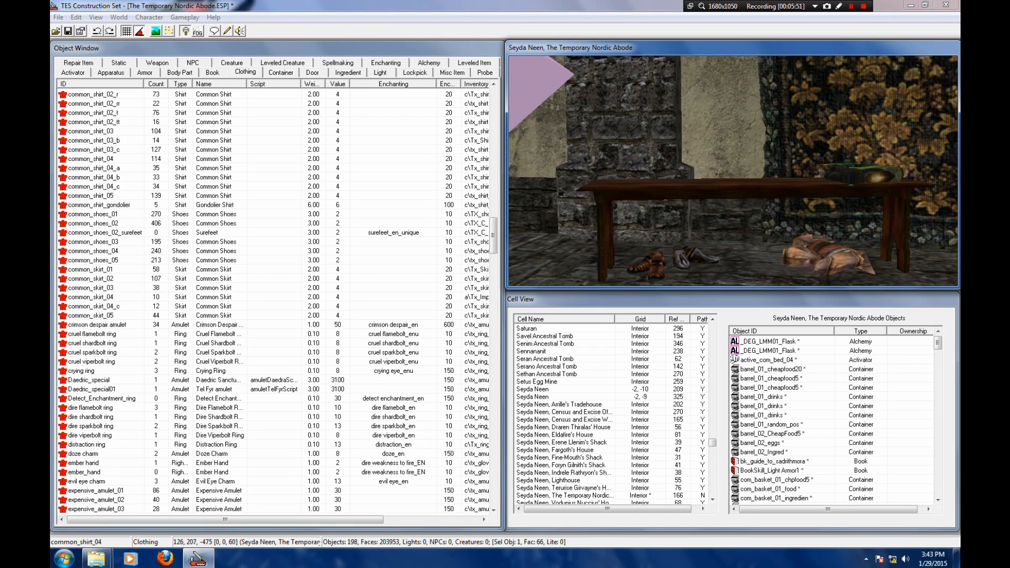
pyautogui.press('shift')
pyautogui.press('shift')
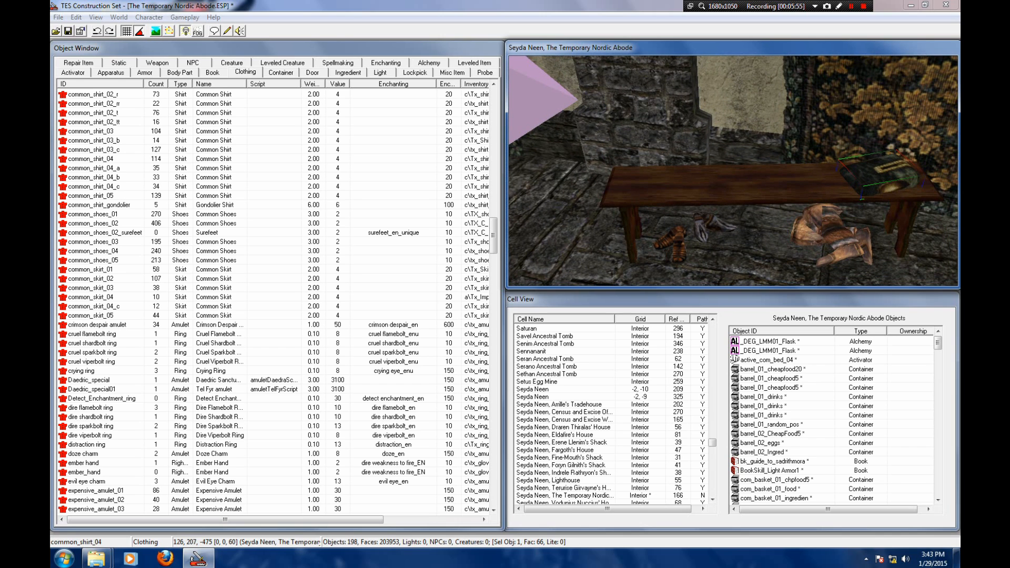
# Step: Place common_shirt_05 at 270° rotation on the opposite end of the bench, at about X 46, Y 186, Z -475
pyautogui.click(93, 186)
pyautogui.moveTo(94, 196); pyautogui.dragTo(691, 129)
pyautogui.moveTo(692, 130); pyautogui.dragTo(683, 130, button='right')
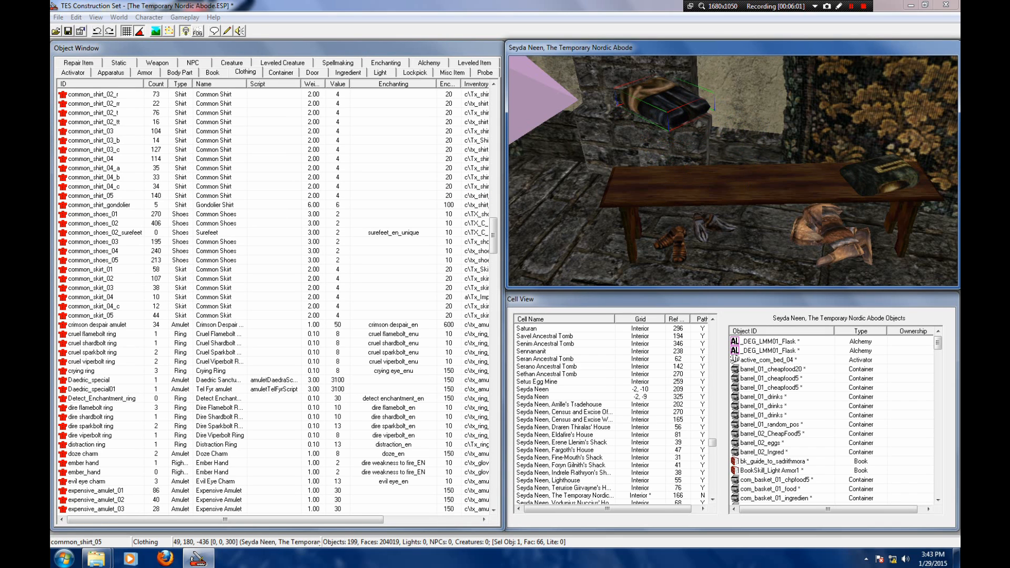
pyautogui.scroll(5, 734, 171)
pyautogui.press('shift')
pyautogui.moveTo(733, 171); pyautogui.dragTo(724, 171, button='right')
pyautogui.press('f')
pyautogui.press('shift')
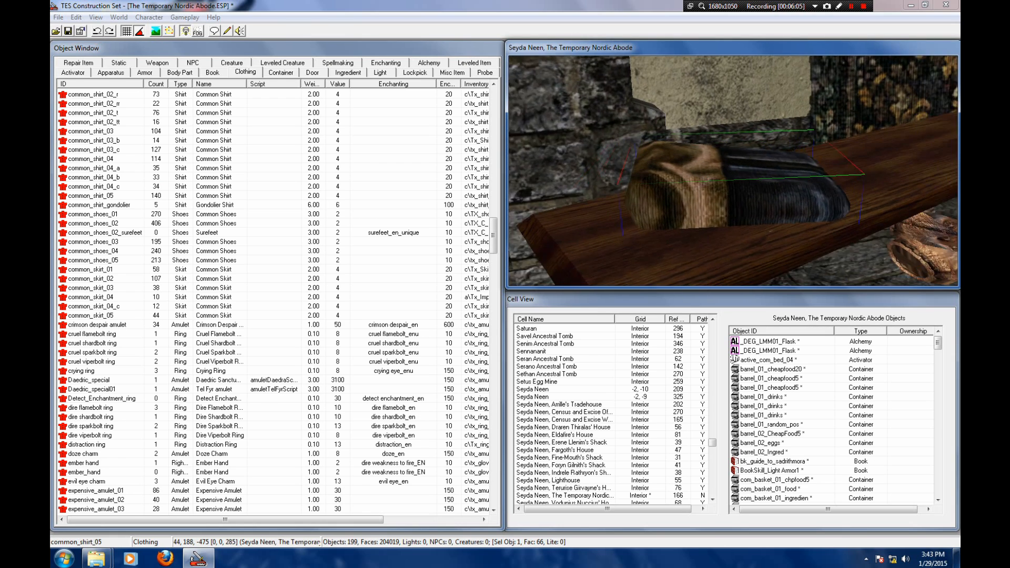
pyautogui.moveTo(733, 185); pyautogui.dragTo(754, 185)
pyautogui.moveTo(753, 185)
pyautogui.mouseDown(button='right')
pyautogui.moveTo(735, 185)
pyautogui.moveTo(753, 185)
pyautogui.moveTo(744, 185)
pyautogui.mouseUp(button='right')
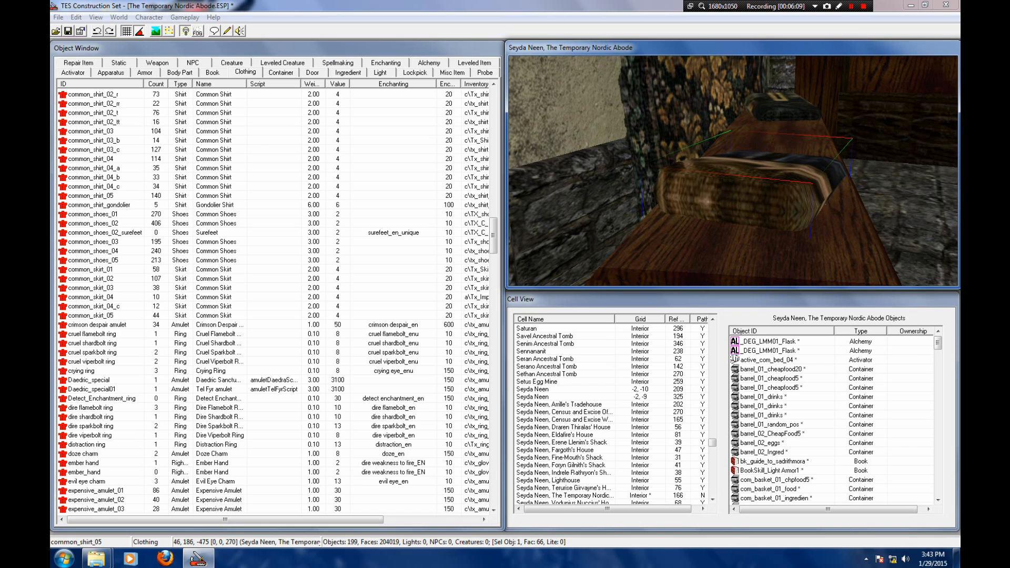
pyautogui.press('shift')
pyautogui.press('shift')
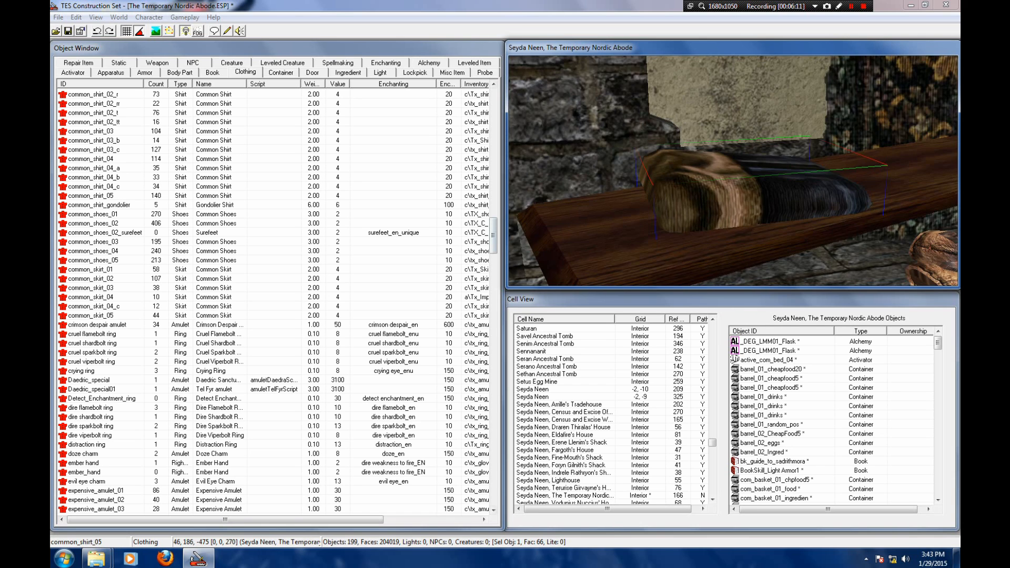
# Step: Find common_pants_04 among the clothing objects and drop a copy at the bench
pyautogui.scroll(-5, 733, 171)
pyautogui.press('shift')
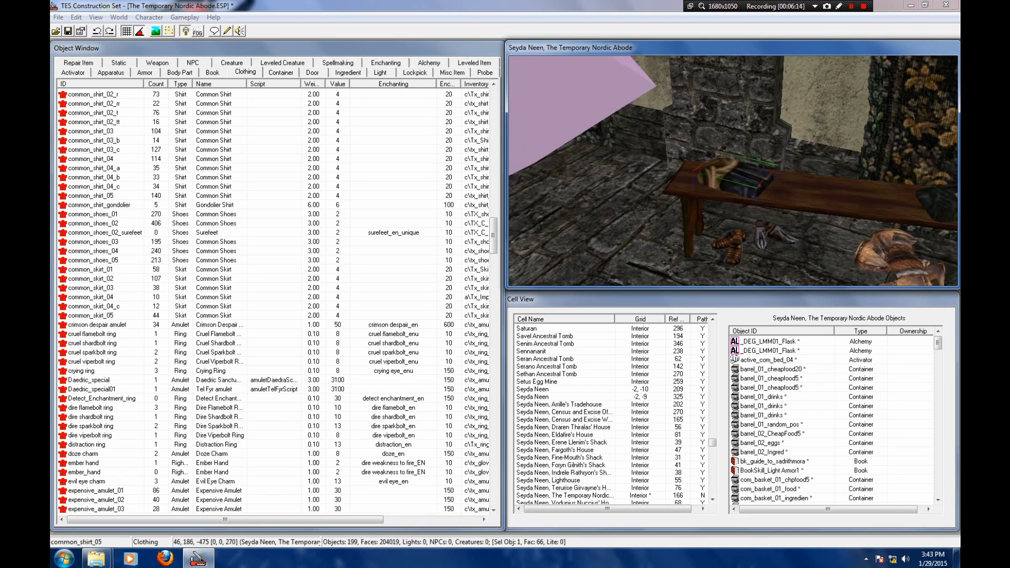
pyautogui.scroll(5, 733, 171)
pyautogui.scroll(-5, 734, 171)
pyautogui.press('shift')
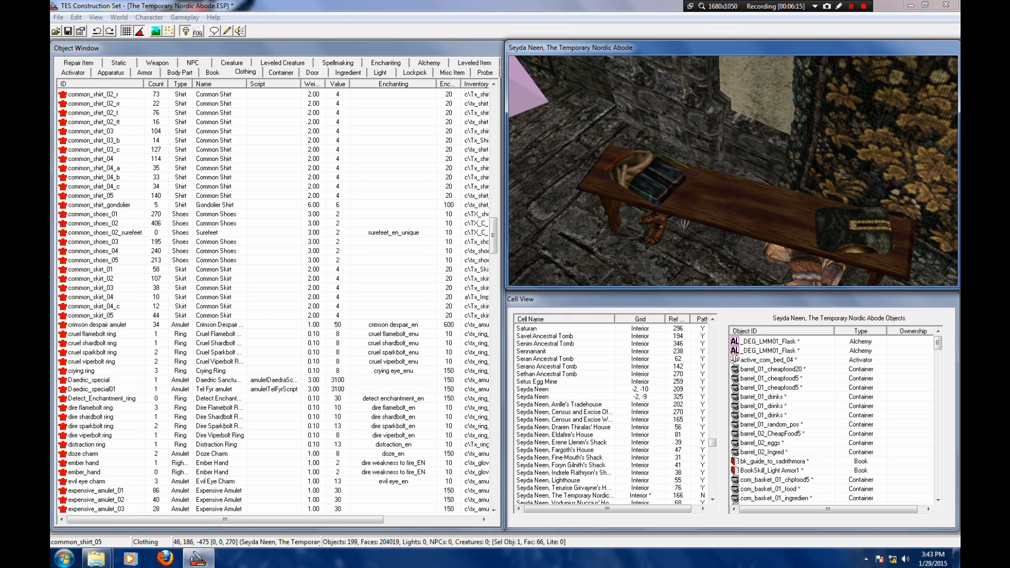
pyautogui.scroll(20, 273, 300)
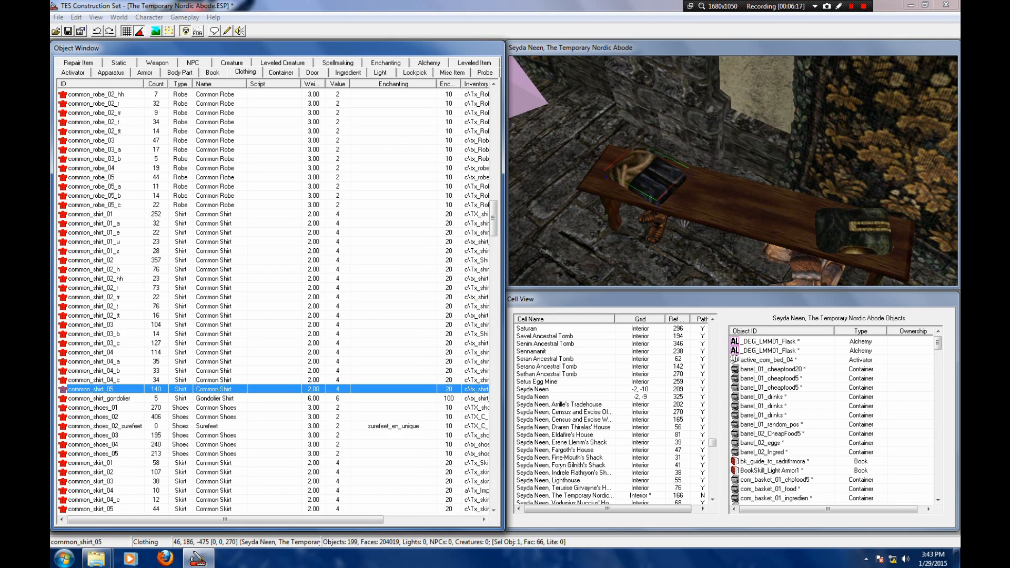
pyautogui.click(96, 251)
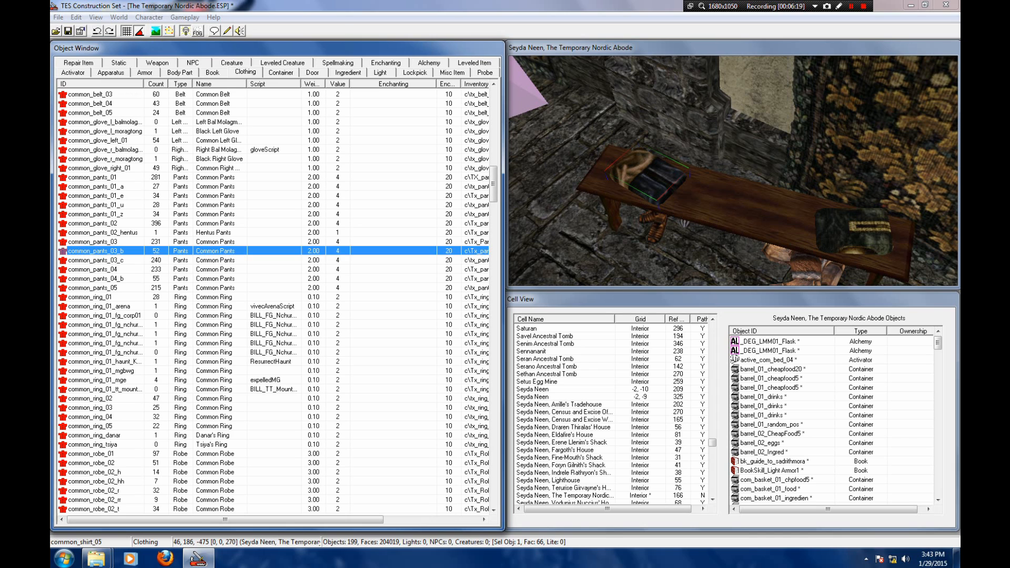
pyautogui.moveTo(93, 269); pyautogui.dragTo(677, 171)
pyautogui.press('f')
# Step: Reposition and rotate the placed common_pants_04 at the bench
pyautogui.moveTo(679, 173); pyautogui.dragTo(691, 104, button='middle')
pyautogui.moveTo(708, 230); pyautogui.dragTo(736, 191)
pyautogui.moveTo(736, 192); pyautogui.dragTo(763, 192, button='right')
pyautogui.scroll(4, 736, 189)
pyautogui.keyDown('shift'); pyautogui.moveTo(737, 189); pyautogui.dragTo(768, 200, button='middle'); pyautogui.keyUp('shift')
pyautogui.moveTo(763, 208); pyautogui.dragTo(776, 207, button='right')
pyautogui.scroll(-4, 763, 206)
pyautogui.keyDown('shift'); pyautogui.moveTo(763, 206); pyautogui.dragTo(742, 242, button='middle'); pyautogui.keyUp('shift')
pyautogui.moveTo(737, 191); pyautogui.dragTo(749, 191, button='right')
# Step: Bring up the stacked crates beside the chest and look through the miscellaneous items for a basket
pyautogui.scroll(-5, 738, 189)
pyautogui.keyDown('shift'); pyautogui.moveTo(737, 190); pyautogui.dragTo(627, 176, button='middle'); pyautogui.keyUp('shift')
pyautogui.click(797, 198)
pyautogui.keyDown('shift'); pyautogui.moveTo(798, 197); pyautogui.dragTo(642, 204, button='middle'); pyautogui.keyUp('shift')
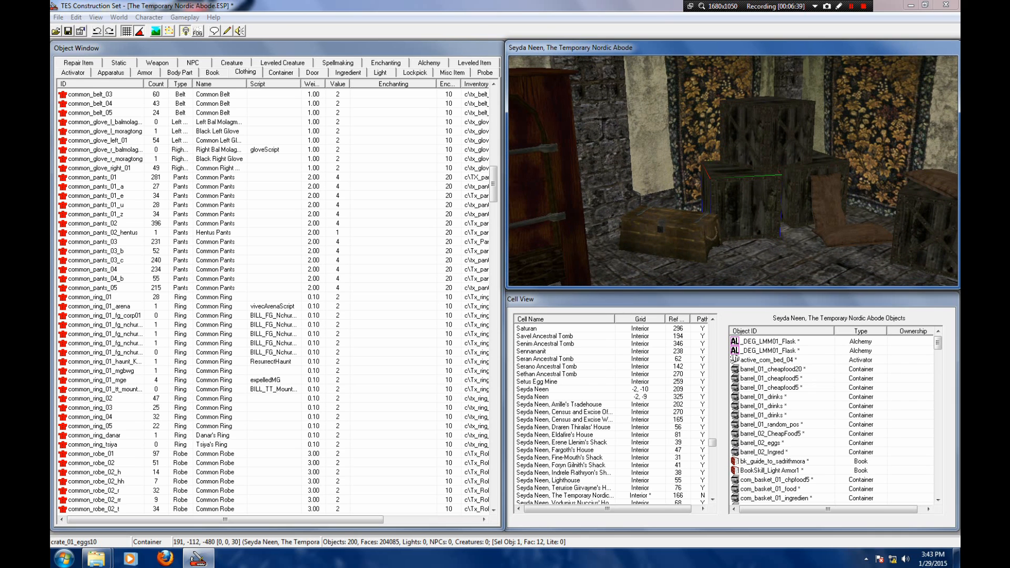
pyautogui.scroll(3, 733, 171)
pyautogui.keyDown('shift'); pyautogui.moveTo(733, 171); pyautogui.dragTo(736, 190, button='middle'); pyautogui.keyUp('shift')
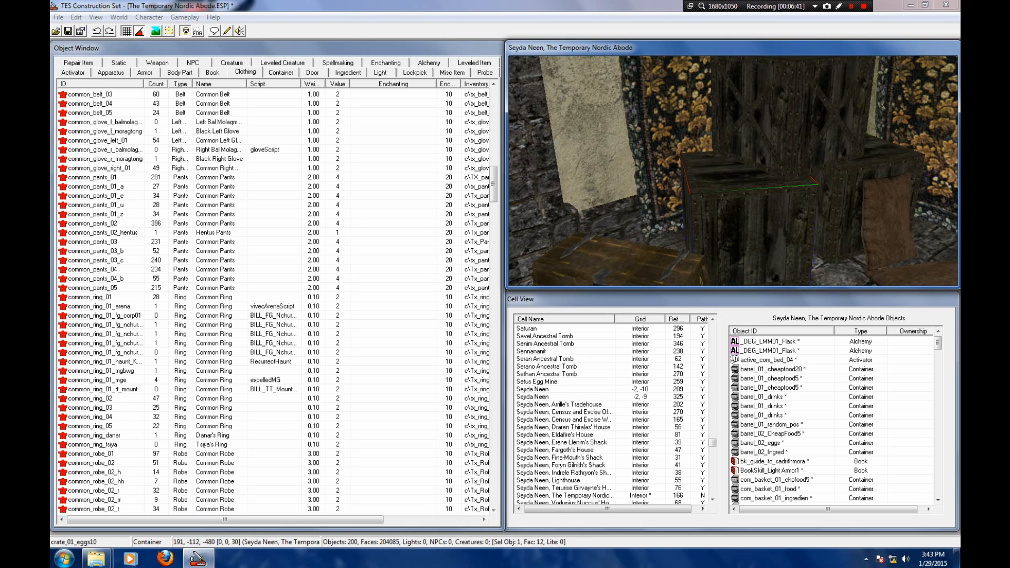
pyautogui.scroll(14, 274, 300)
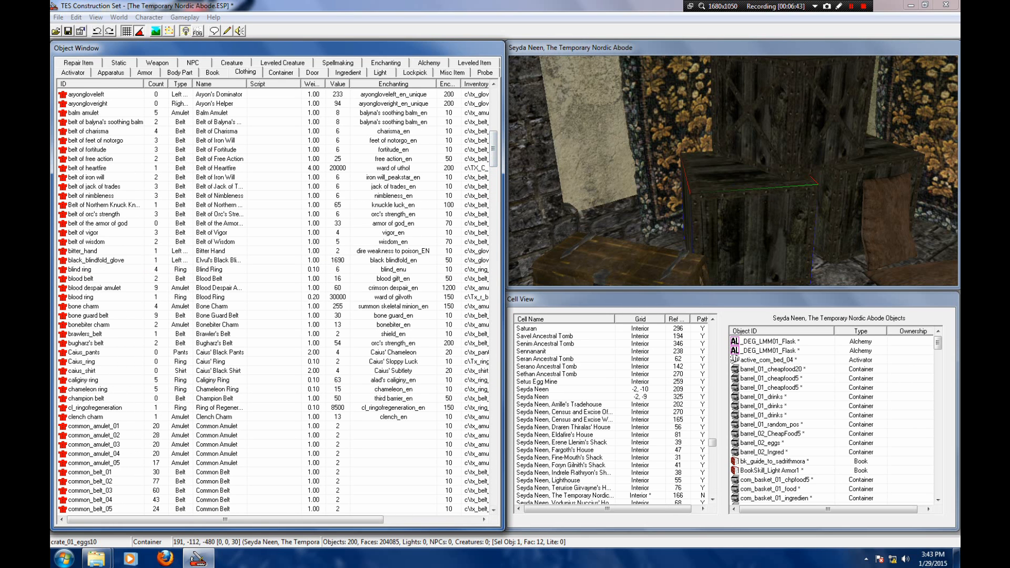
pyautogui.click(452, 72)
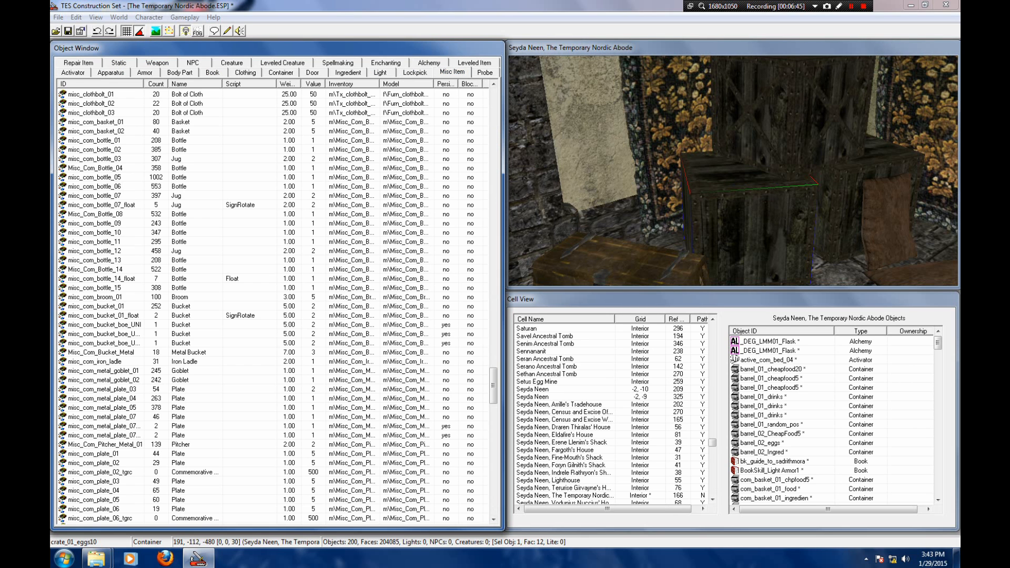
pyautogui.click(96, 214)
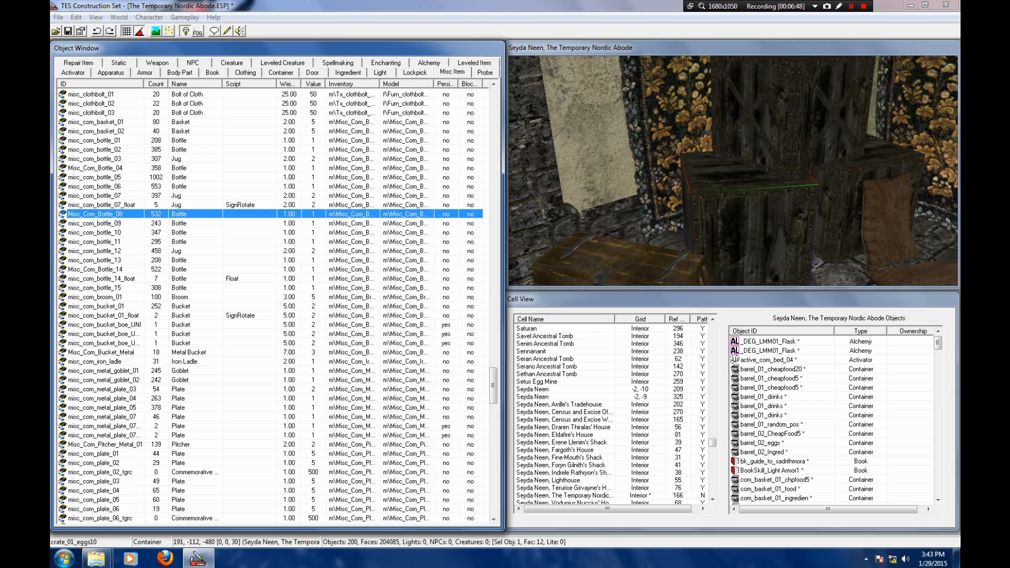
# Step: Place misc_com_basket_02 at 90° rotation on the low crate beside the chest, at about X 190, Y -95, Z -433
pyautogui.click(96, 131)
pyautogui.moveTo(96, 131); pyautogui.dragTo(732, 156)
pyautogui.moveTo(733, 156); pyautogui.dragTo(765, 155, button='right')
pyautogui.moveTo(736, 153); pyautogui.dragTo(738, 154)
pyautogui.keyDown('shift'); pyautogui.moveTo(739, 154); pyautogui.dragTo(736, 232, button='middle'); pyautogui.keyUp('shift')
pyautogui.scroll(3, 747, 205)
pyautogui.moveTo(737, 231); pyautogui.dragTo(678, 195)
pyautogui.moveTo(678, 194); pyautogui.dragTo(689, 195, button='right')
pyautogui.keyDown('shift'); pyautogui.moveTo(690, 195); pyautogui.dragTo(715, 158, button='middle'); pyautogui.keyUp('shift')
pyautogui.doubleClick(684, 207)
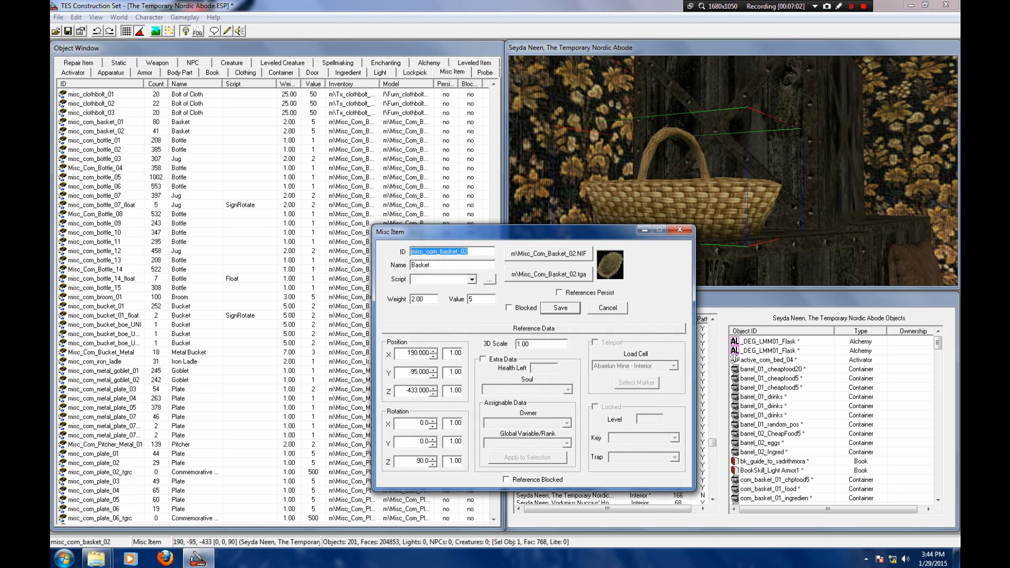
pyautogui.click(433, 389)
pyautogui.click(608, 308)
# Step: Drop a Gold_001 coin at 60° rotation onto the floor by the crates, at about X 137, Y -139, Z -512
pyautogui.moveTo(631, 232)
pyautogui.keyDown('shift'); pyautogui.mouseDown(button='middle')
pyautogui.moveTo(658, 221)
pyautogui.moveTo(650, 237)
pyautogui.mouseUp(button='middle'); pyautogui.keyUp('shift')
pyautogui.keyDown('shift'); pyautogui.moveTo(679, 195); pyautogui.dragTo(650, 198, button='middle'); pyautogui.keyUp('shift')
pyautogui.scroll(-5, 708, 210)
pyautogui.scroll(3, 650, 198)
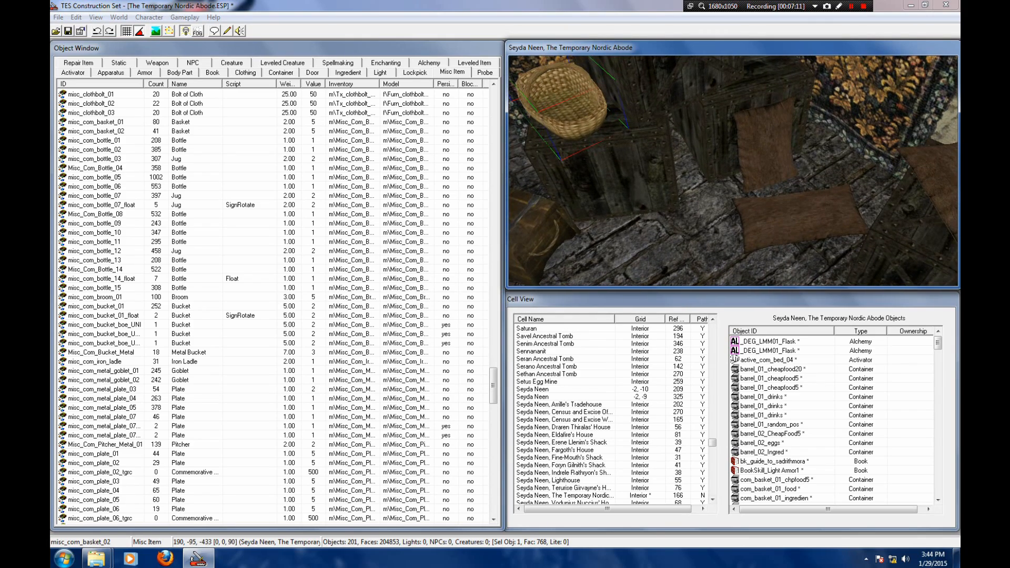
pyautogui.moveTo(493, 386); pyautogui.dragTo(493, 107)
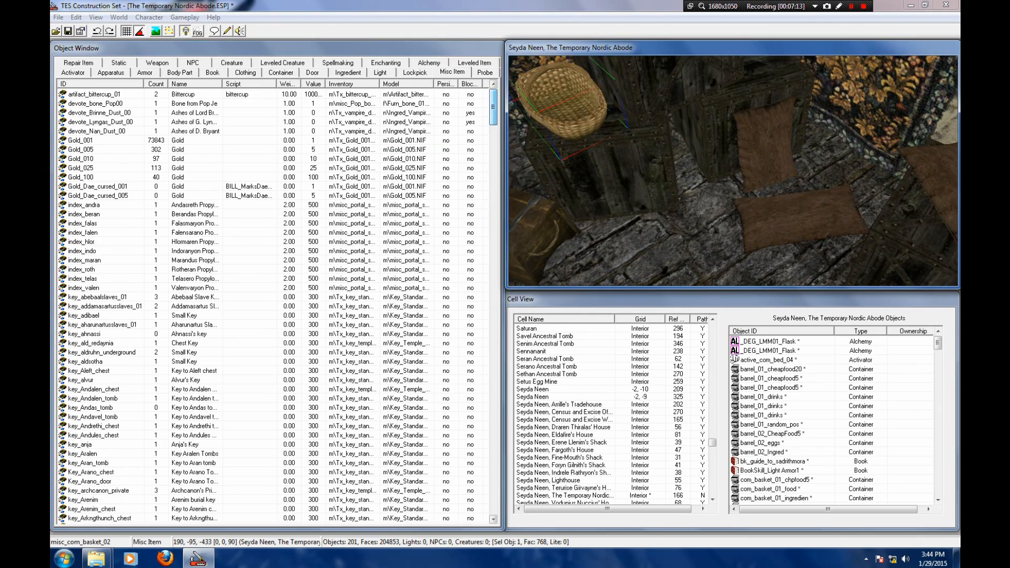
pyautogui.moveTo(81, 140); pyautogui.dragTo(684, 83)
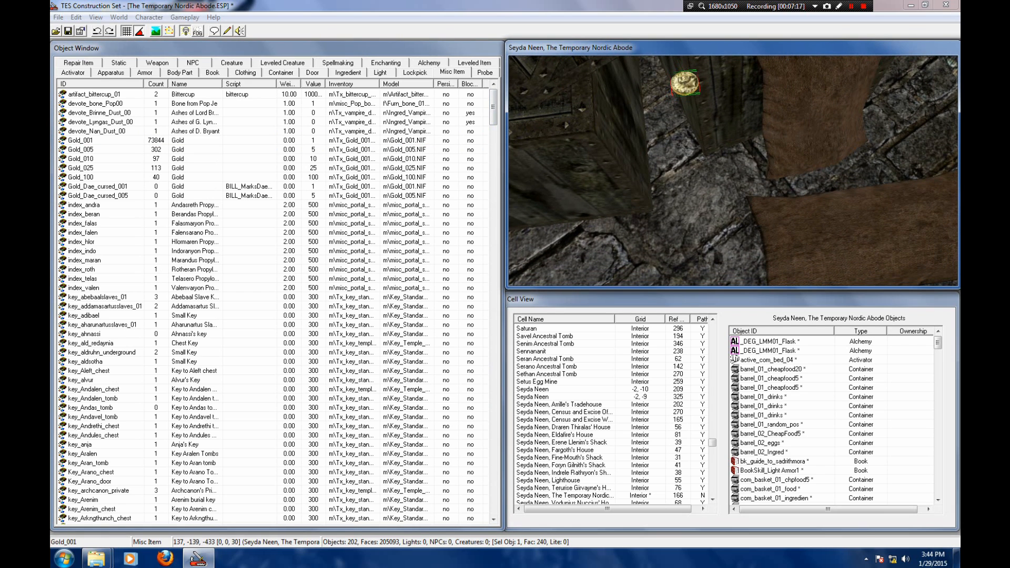
pyautogui.press('f')
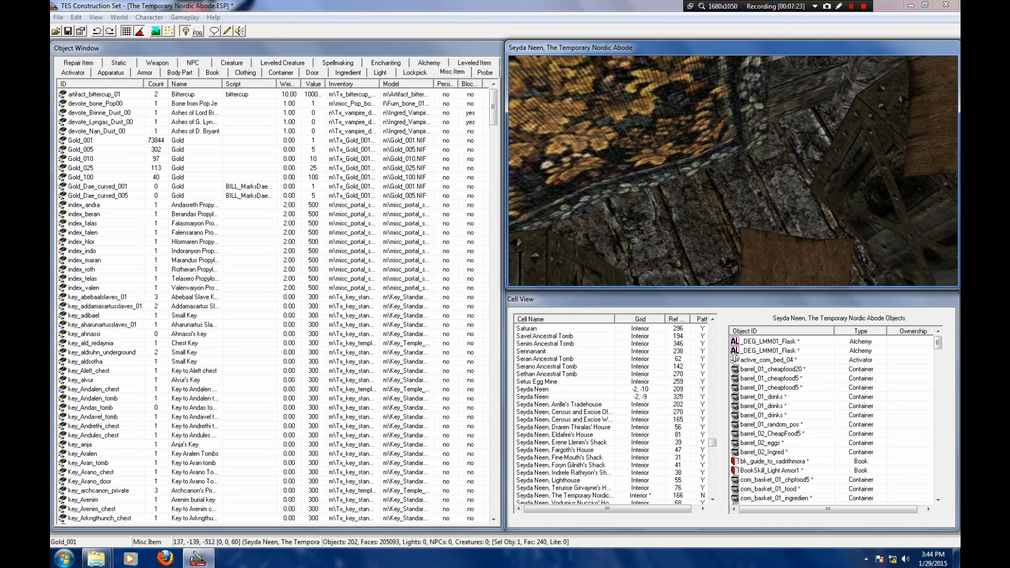
pyautogui.press('shift')
# Step: Drop another Gold_001 coin at 240° rotation on the floor beside the brown sacks, at about X 85, Y -212, Z -512
pyautogui.click(81, 141)
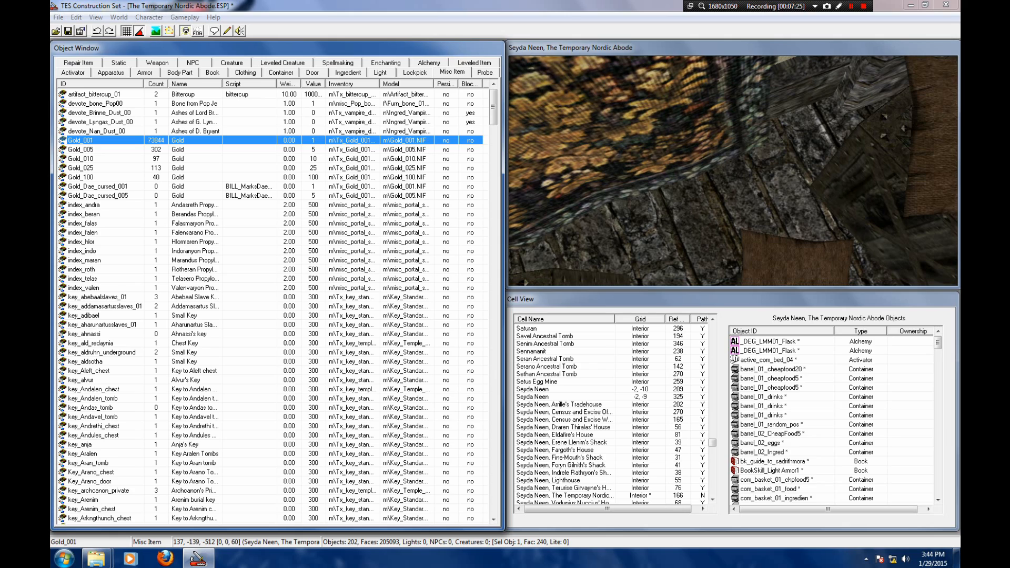
pyautogui.moveTo(81, 141); pyautogui.dragTo(814, 122)
pyautogui.press('f')
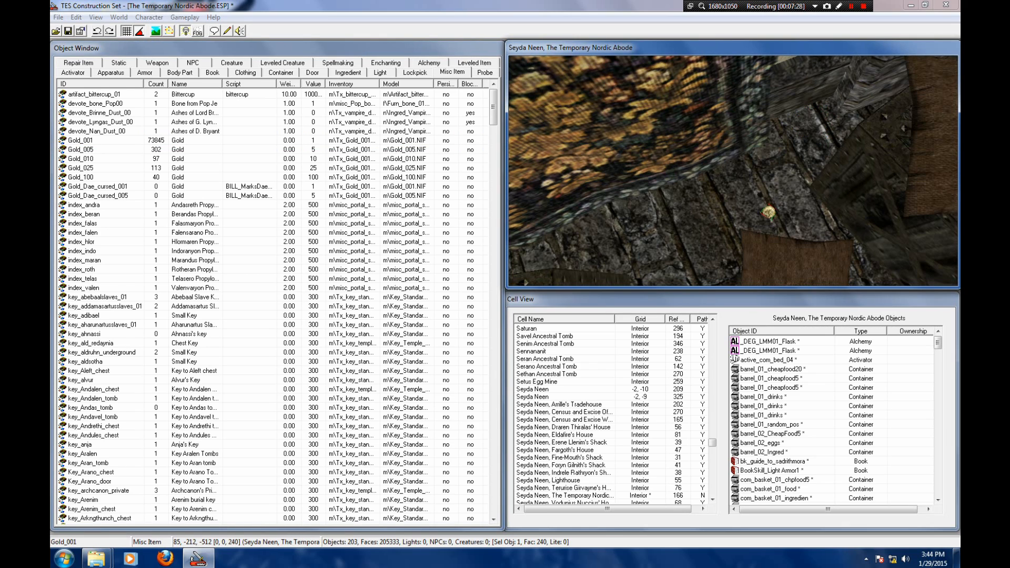
pyautogui.press('shift')
pyautogui.press('shift')
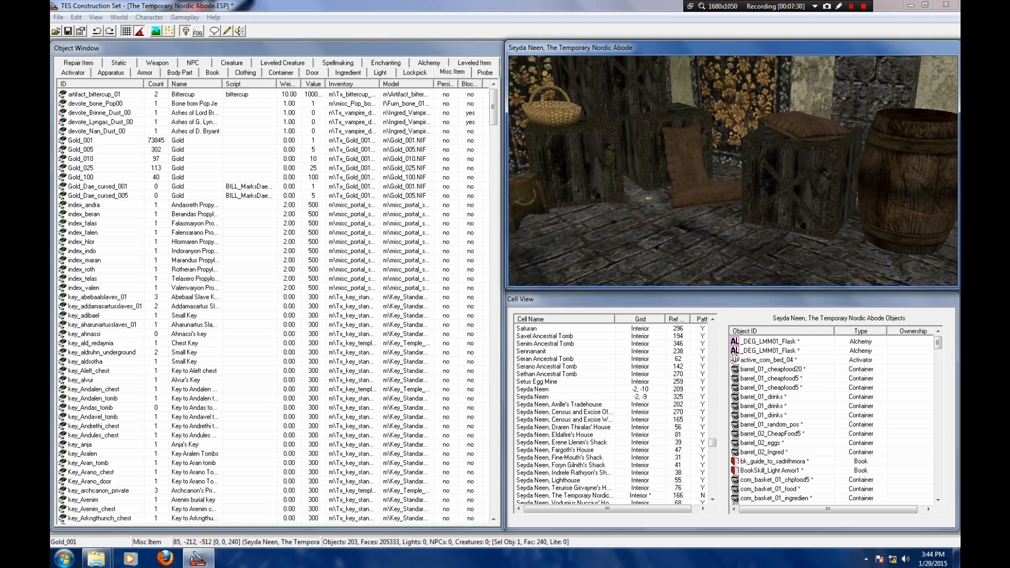
pyautogui.press('shift')
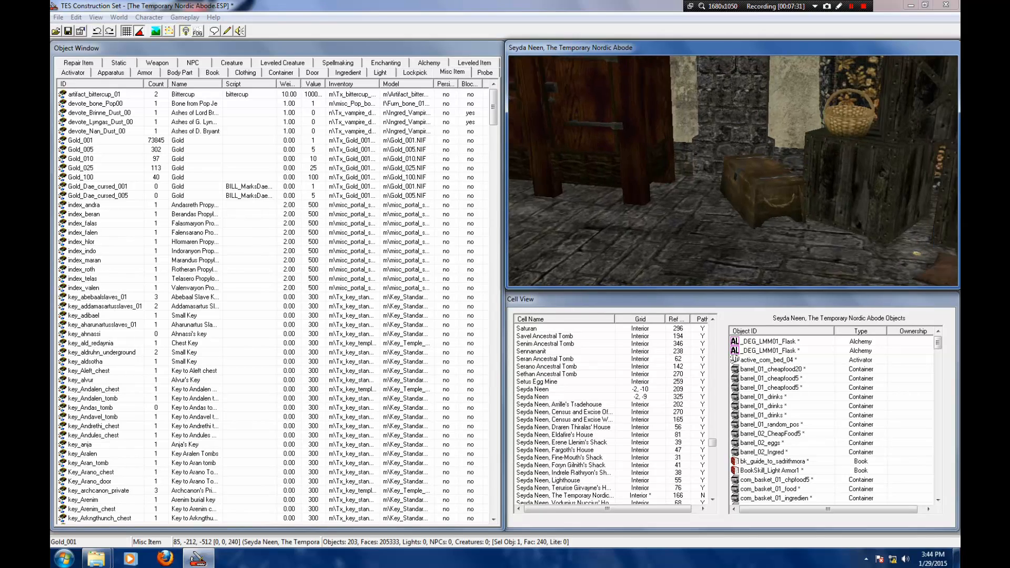
# Step: Find the iron war axe among the weapons and place one above the small crate in front of the stacked crates
pyautogui.press('shift')
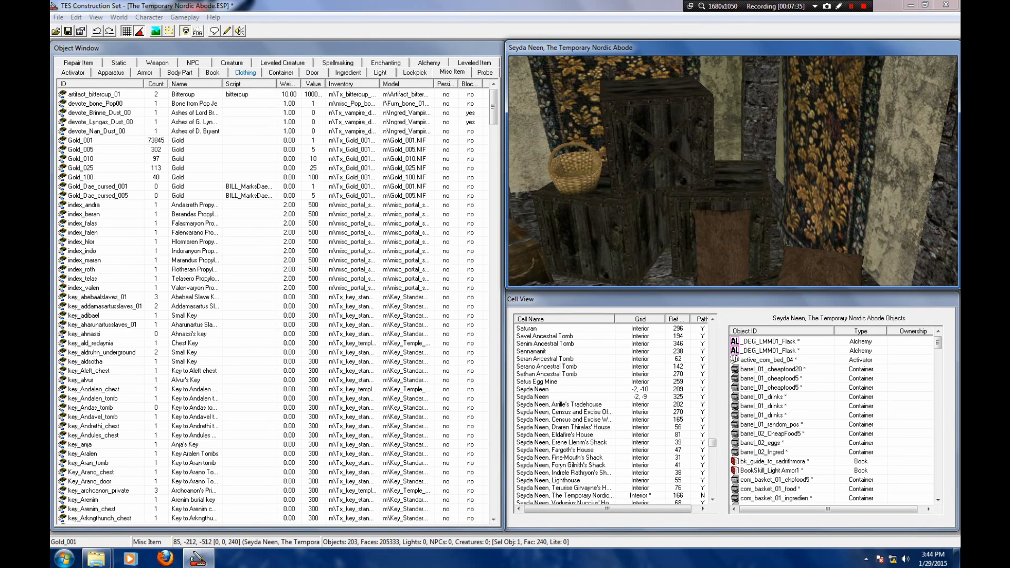
pyautogui.click(157, 62)
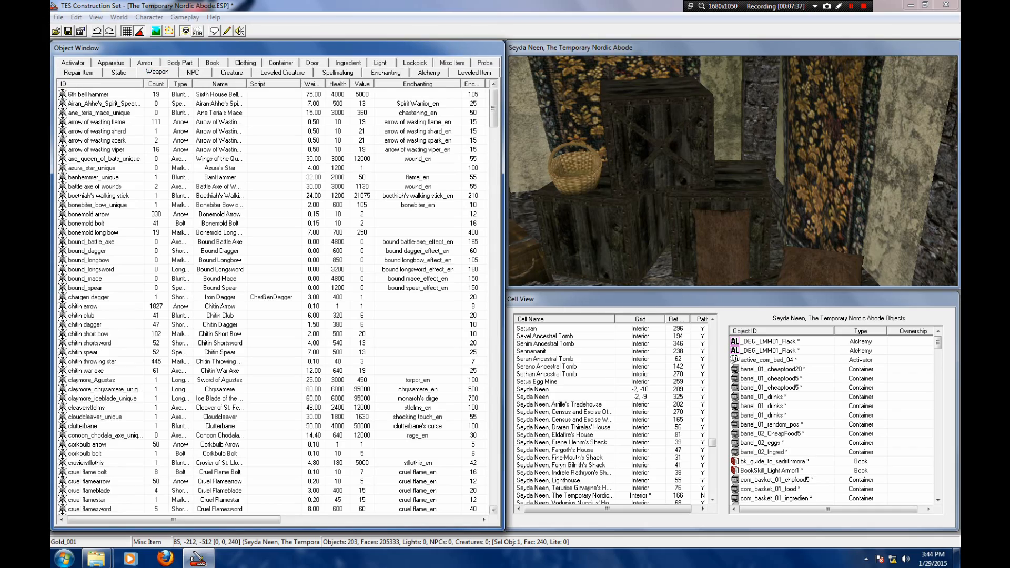
pyautogui.moveTo(493, 108); pyautogui.dragTo(493, 293)
pyautogui.click(221, 214)
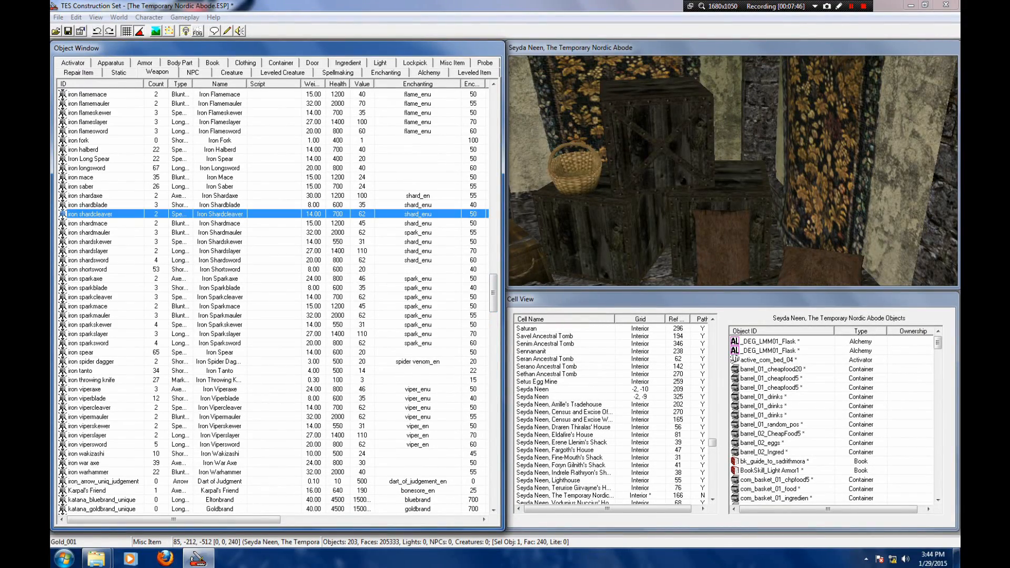
pyautogui.scroll(-3, 221, 214)
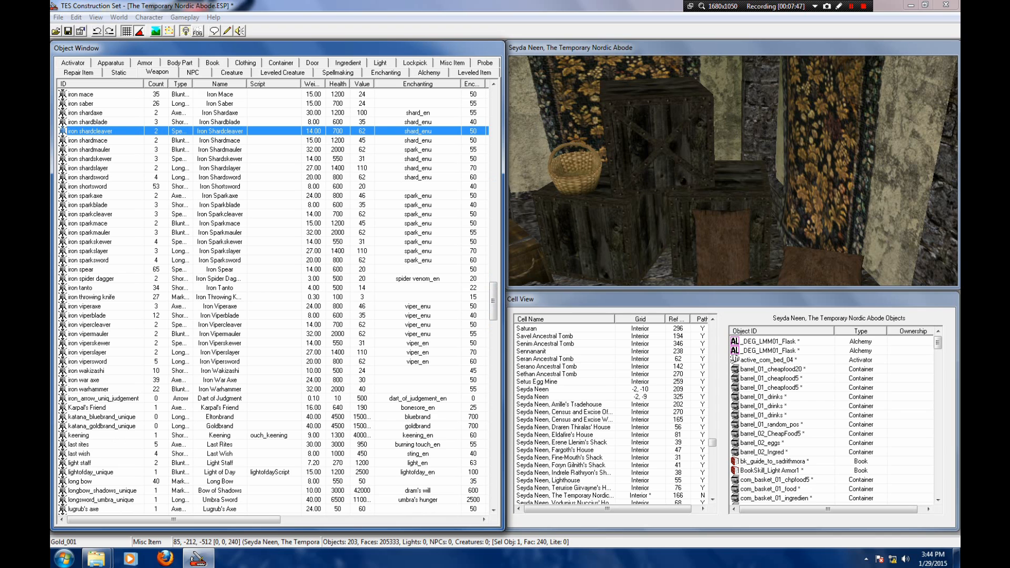
pyautogui.moveTo(221, 380); pyautogui.dragTo(747, 160)
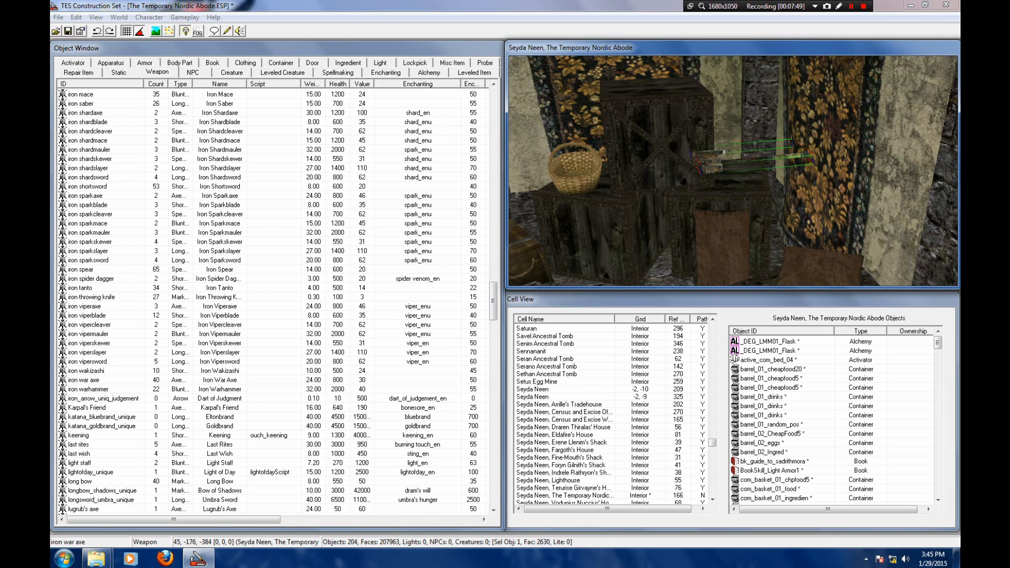
# Step: Rotate the iron war axe to 120° about Z and set it on the small crate, at about X 156, Y -188, Z -446
pyautogui.moveTo(747, 158); pyautogui.dragTo(795, 158, button='right')
pyautogui.moveTo(792, 145); pyautogui.dragTo(721, 139)
pyautogui.scroll(3, 720, 139)
pyautogui.moveTo(721, 139); pyautogui.dragTo(627, 236, button='middle')
pyautogui.scroll(-3, 733, 171)
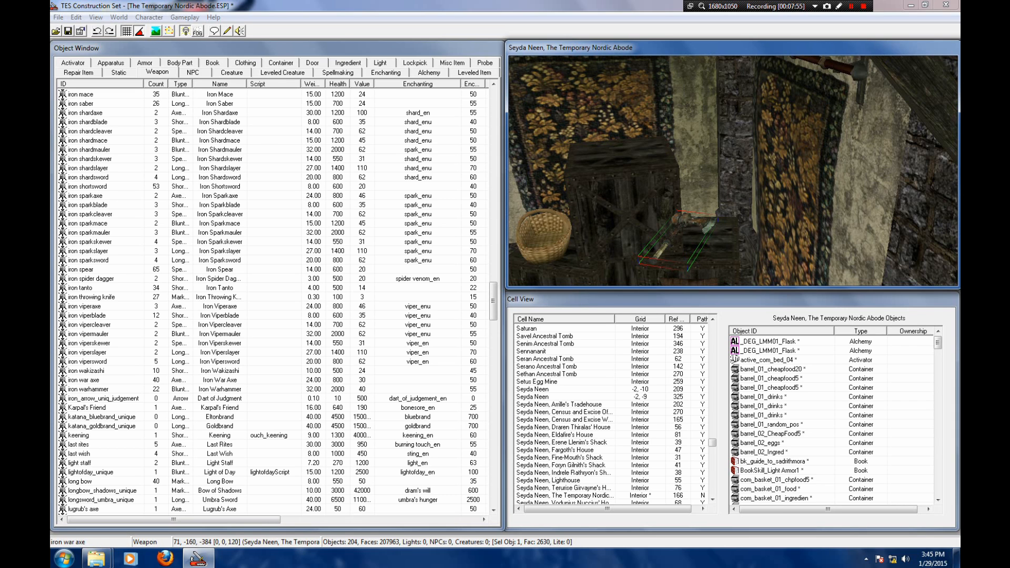
pyautogui.moveTo(679, 226); pyautogui.dragTo(703, 241)
pyautogui.scroll(3, 703, 241)
pyautogui.keyDown('shift'); pyautogui.moveTo(703, 241); pyautogui.dragTo(711, 203, button='middle'); pyautogui.keyUp('shift')
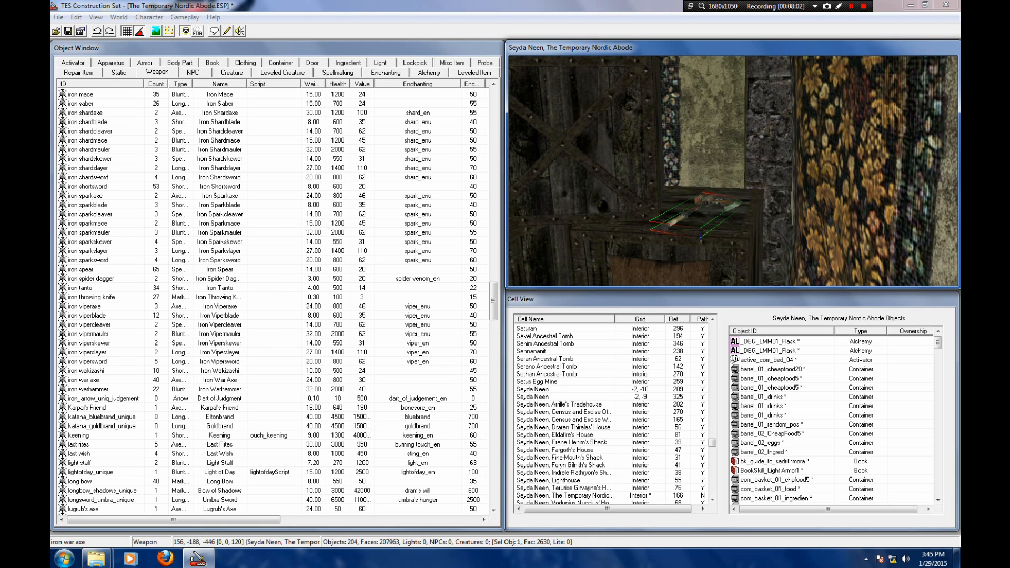
# Step: Tilt the axe upright with X rotation 288 and Y rotation 7, and raise it to Z -432
pyautogui.doubleClick(708, 203)
pyautogui.moveTo(595, 193); pyautogui.dragTo(503, 106)
pyautogui.click(342, 379)
pyautogui.click(343, 384)
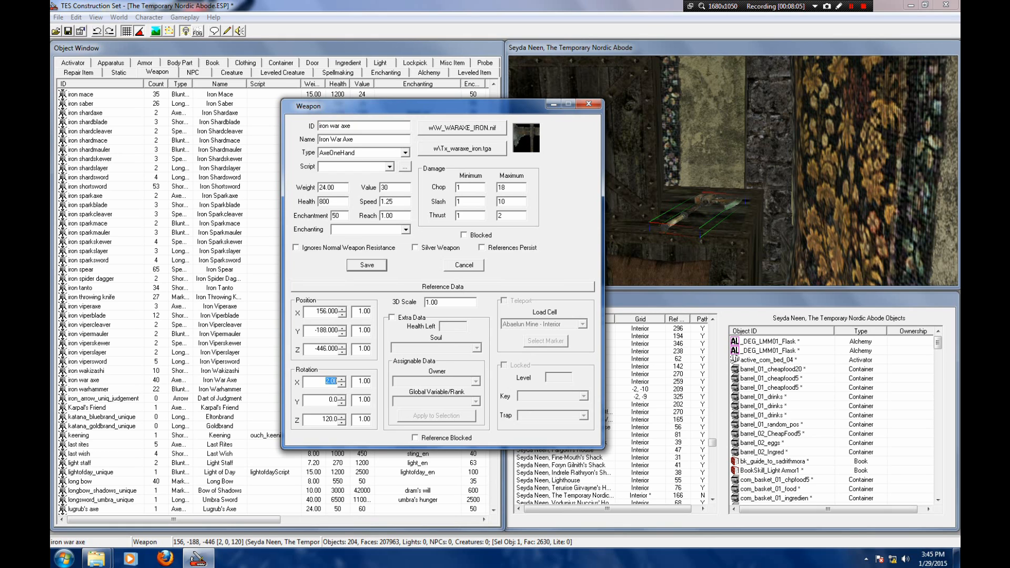
pyautogui.moveTo(342, 382); pyautogui.dragTo(342, 398)
pyautogui.click(342, 397)
pyautogui.click(343, 347)
pyautogui.moveTo(343, 347); pyautogui.dragTo(342, 347)
pyautogui.click(342, 378)
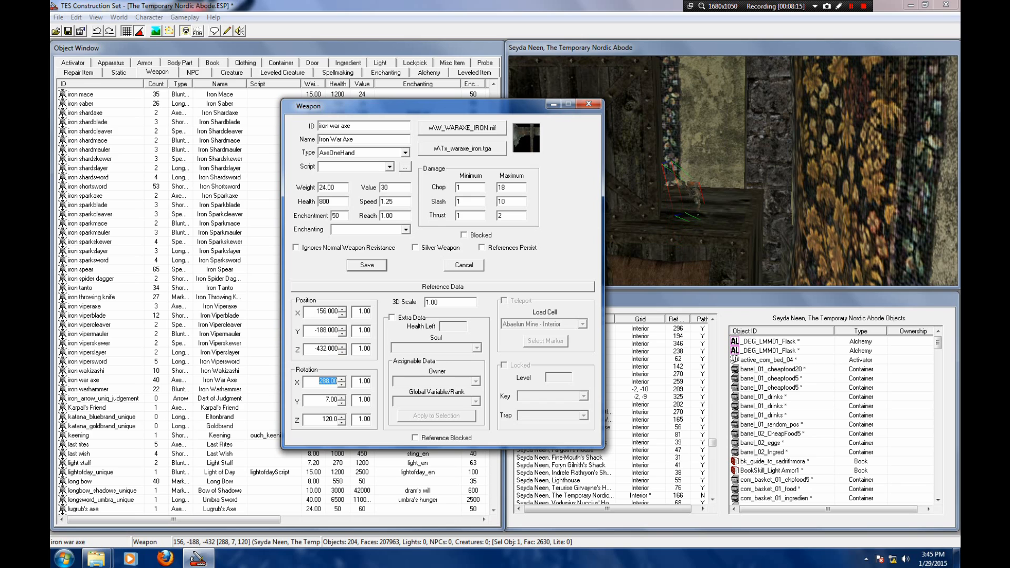
# Step: Refine the axe's rotation to X 287, Y 8, Z 105 and set its Z position to -434
pyautogui.click(342, 397)
pyautogui.click(342, 417)
pyautogui.moveTo(342, 422); pyautogui.dragTo(342, 423)
pyautogui.click(342, 384)
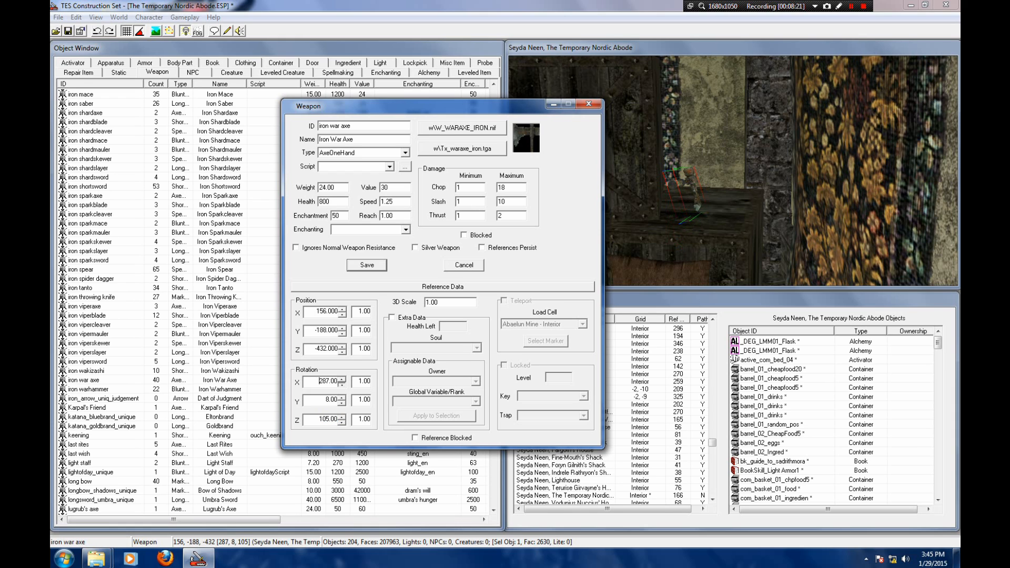
pyautogui.click(342, 352)
pyautogui.click(342, 352)
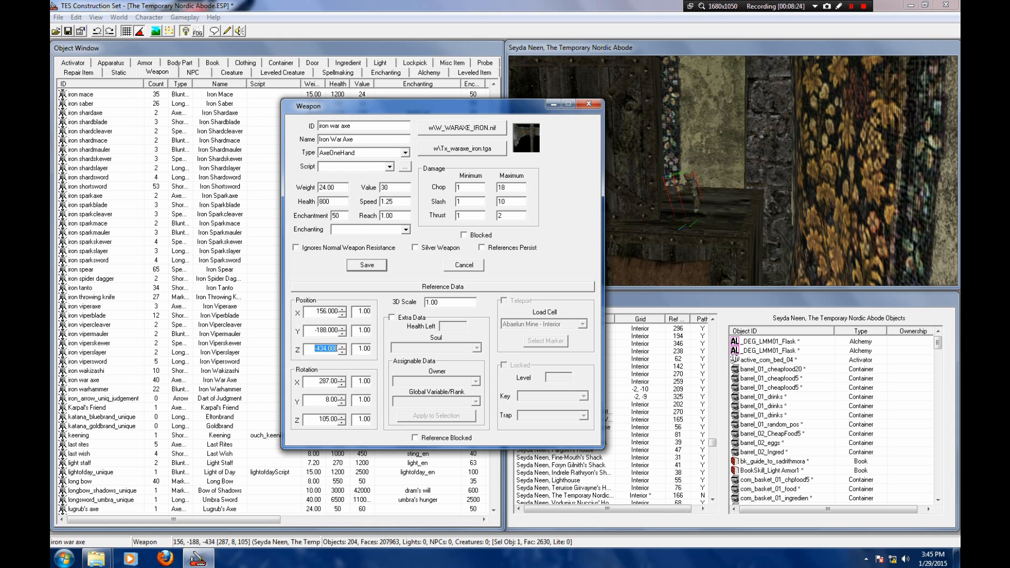
pyautogui.click(589, 104)
# Step: Move the iron war axe against the tall crate on the small crate, at about X 139, Y -186, Z -432
pyautogui.moveTo(689, 182); pyautogui.dragTo(683, 193)
pyautogui.keyDown('shift'); pyautogui.moveTo(683, 194); pyautogui.dragTo(722, 247, button='middle'); pyautogui.keyUp('shift')
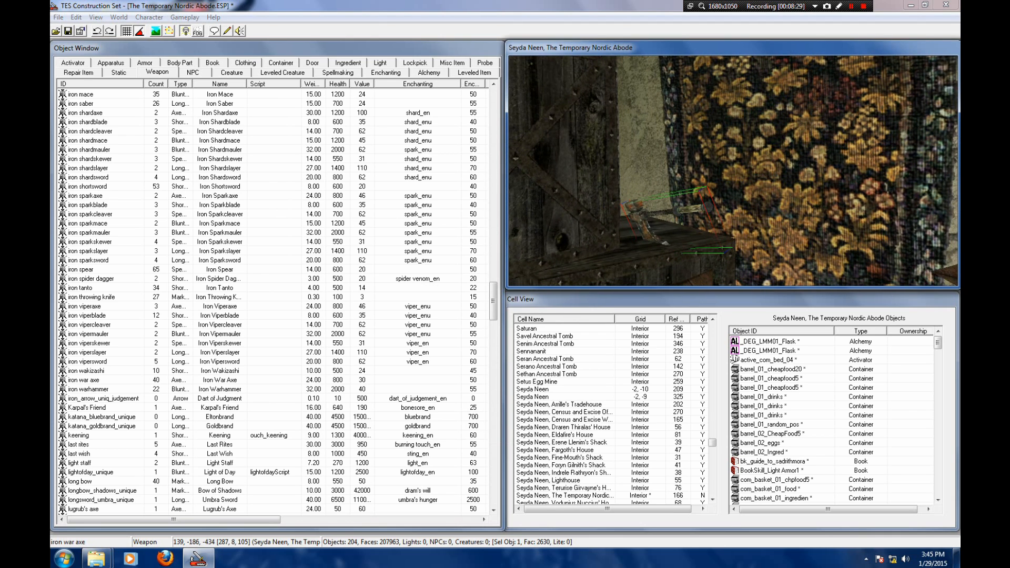
pyautogui.moveTo(684, 209); pyautogui.dragTo(684, 202)
pyautogui.scroll(-5, 733, 170)
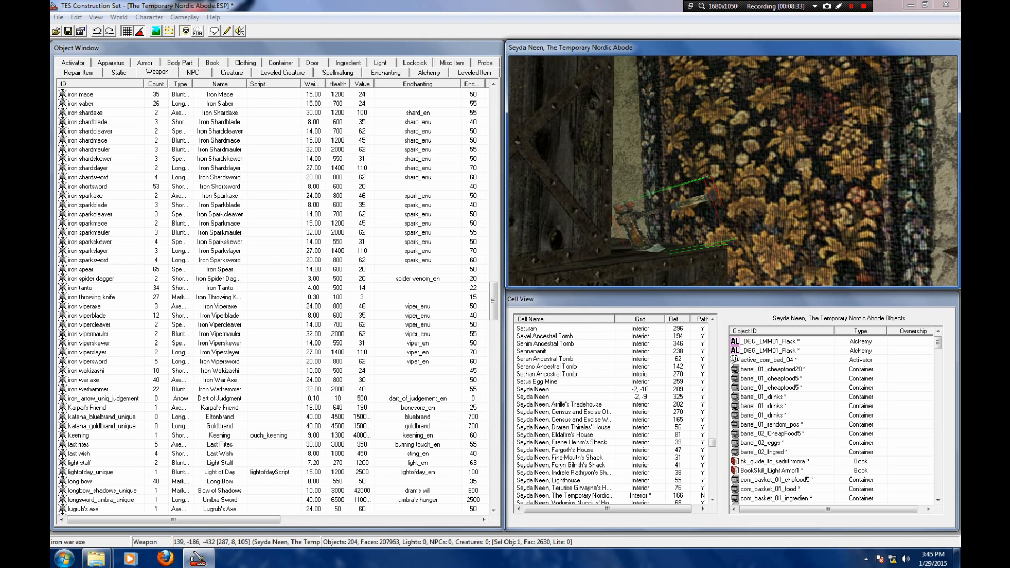
# Step: Examine the two wine racks with their bottles and the barrels, crates and baskets around them
pyautogui.moveTo(733, 171)
pyautogui.keyDown('shift'); pyautogui.mouseDown(button='middle')
pyautogui.moveTo(684, 174)
pyautogui.moveTo(733, 171)
pyautogui.mouseUp(button='middle'); pyautogui.keyUp('shift')
pyautogui.scroll(-5, 733, 171)
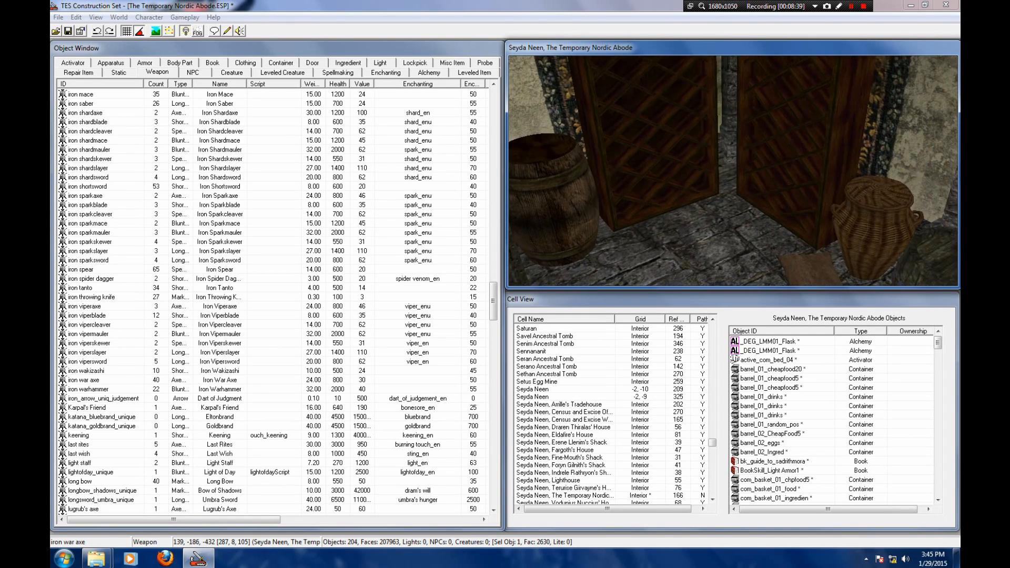
pyautogui.keyDown('shift'); pyautogui.moveTo(733, 170); pyautogui.dragTo(752, 166, button='middle'); pyautogui.keyUp('shift')
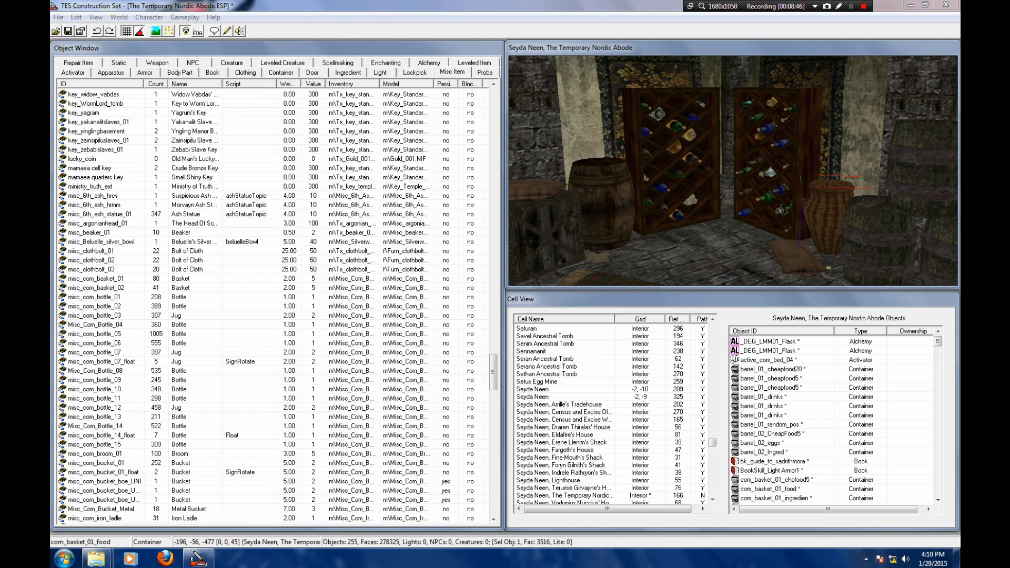
pyautogui.moveTo(733, 170); pyautogui.dragTo(733, 166, button='middle')
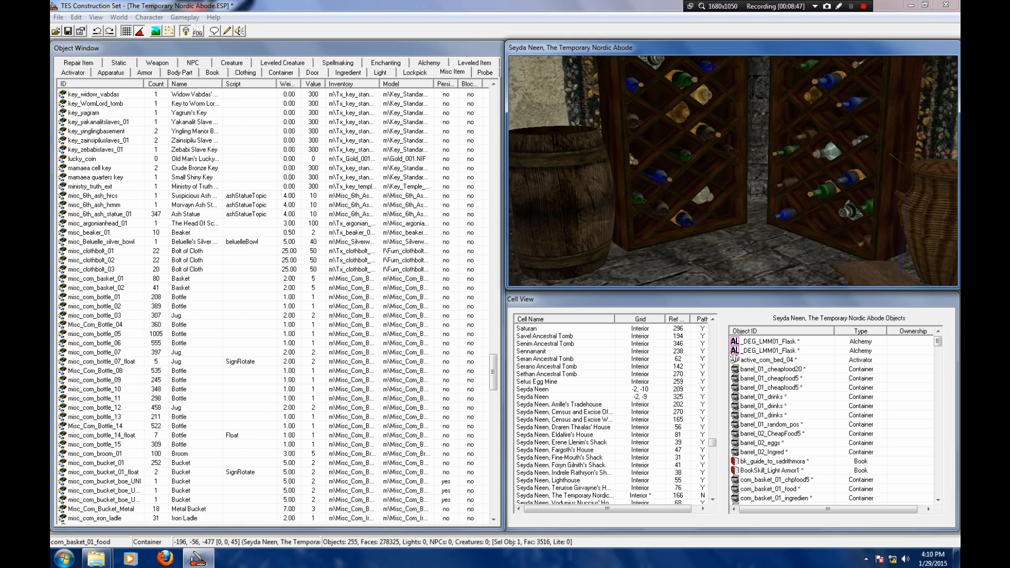
pyautogui.keyDown('shift'); pyautogui.moveTo(733, 170); pyautogui.dragTo(747, 174, button='middle'); pyautogui.keyUp('shift')
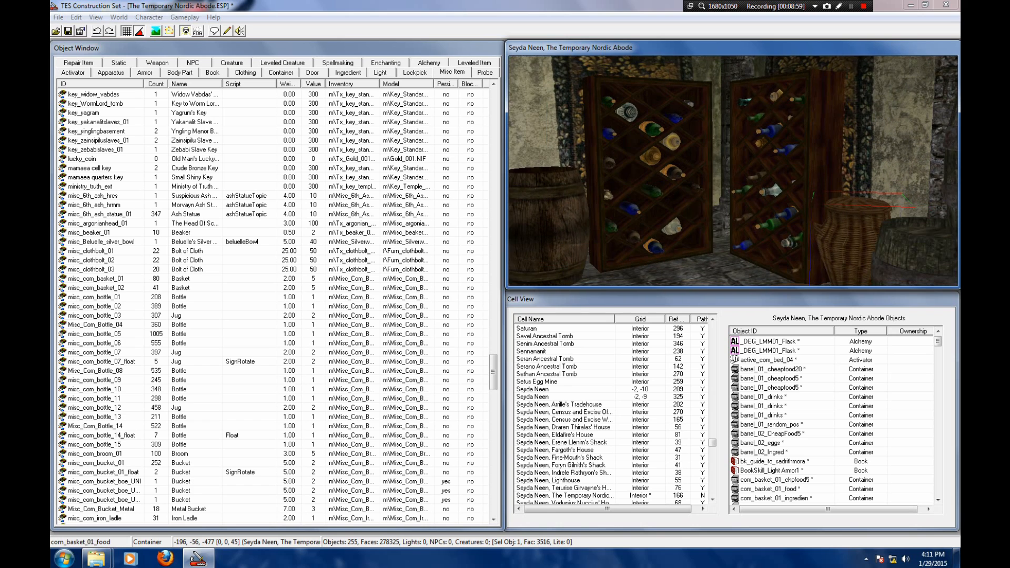
pyautogui.moveTo(734, 171); pyautogui.dragTo(776, 164, button='middle')
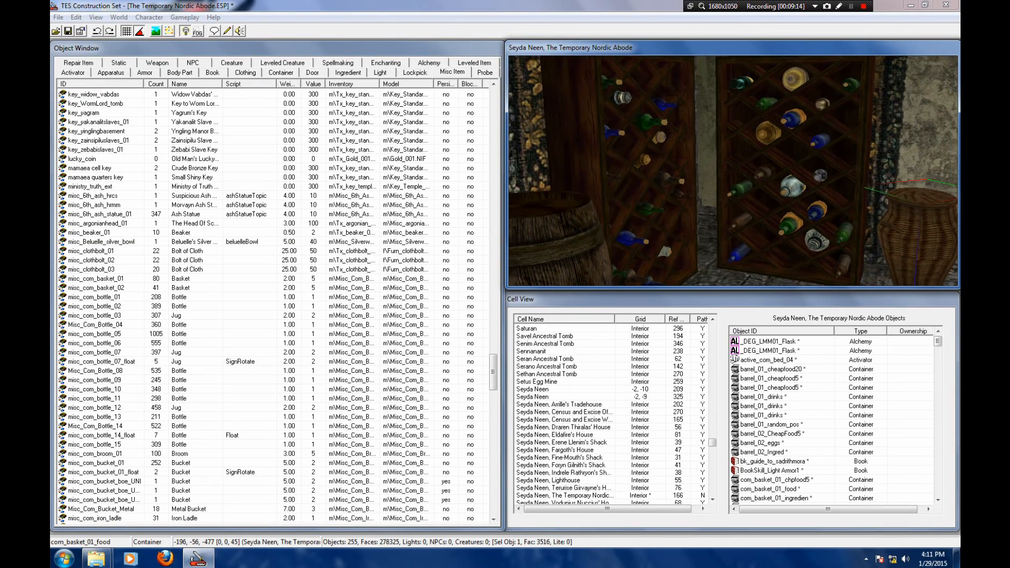
pyautogui.keyDown('shift'); pyautogui.moveTo(733, 171); pyautogui.dragTo(711, 180, button='middle'); pyautogui.keyUp('shift')
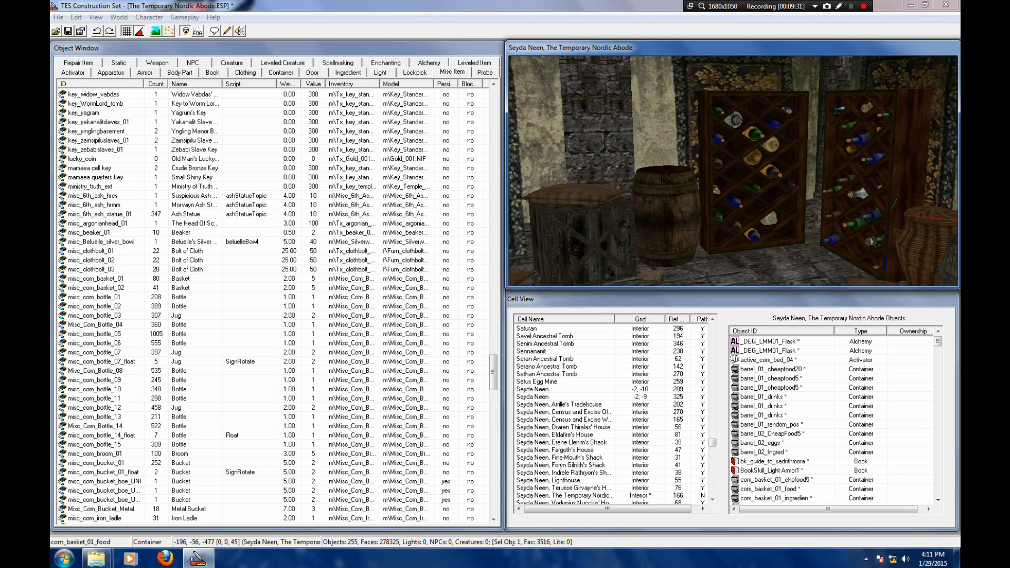
pyautogui.keyDown('shift'); pyautogui.moveTo(734, 171); pyautogui.dragTo(863, 171, button='middle'); pyautogui.keyUp('shift')
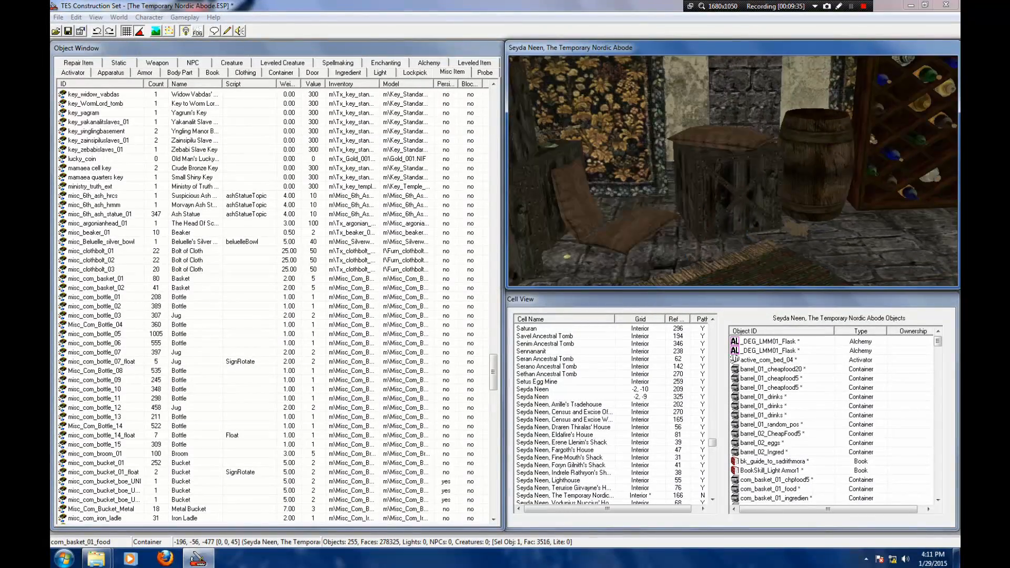
# Step: Inspect the brown sacks and the basket on the crates, and view the whole cell from above
pyautogui.click(660, 188)
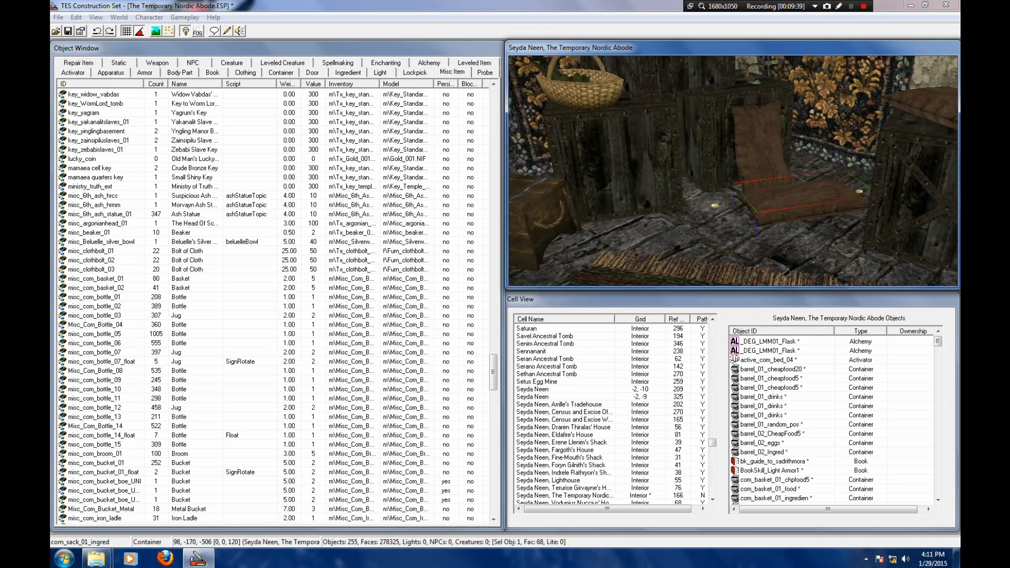
pyautogui.moveTo(733, 171)
pyautogui.keyDown('shift'); pyautogui.mouseDown(button='middle')
pyautogui.moveTo(684, 195)
pyautogui.moveTo(705, 198)
pyautogui.moveTo(732, 168)
pyautogui.mouseUp(button='middle'); pyautogui.keyUp('shift')
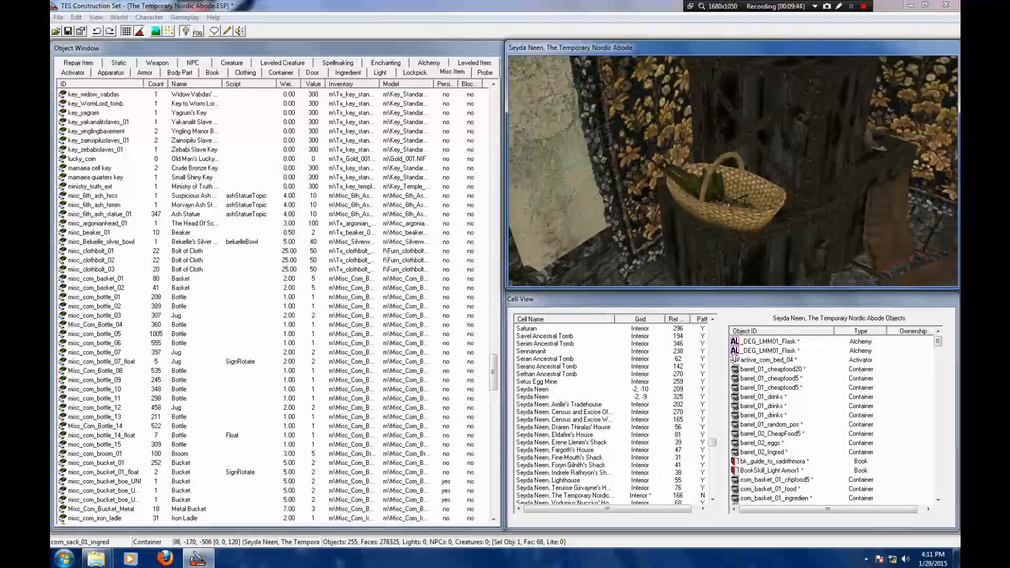
pyautogui.scroll(-3, 733, 171)
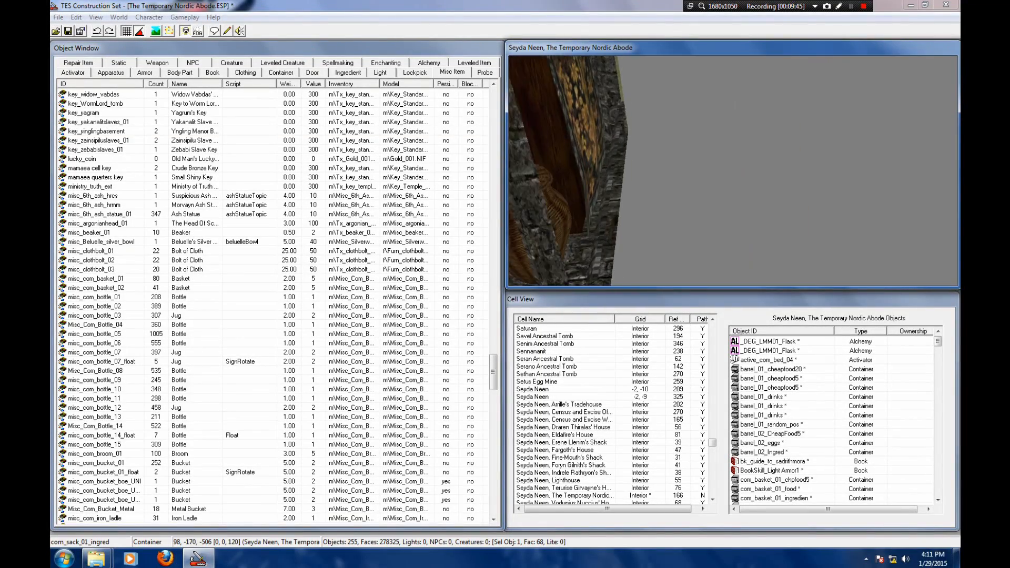
pyautogui.moveTo(733, 171)
pyautogui.keyDown('shift'); pyautogui.mouseDown(button='middle')
pyautogui.moveTo(847, 169)
pyautogui.moveTo(763, 181)
pyautogui.moveTo(847, 202)
pyautogui.moveTo(763, 176)
pyautogui.moveTo(858, 171)
pyautogui.moveTo(763, 176)
pyautogui.moveTo(858, 176)
pyautogui.moveTo(763, 176)
pyautogui.moveTo(795, 179)
pyautogui.mouseUp(button='middle'); pyautogui.keyUp('shift')
pyautogui.moveTo(734, 171)
pyautogui.mouseDown(button='middle')
pyautogui.moveTo(729, 194)
pyautogui.moveTo(714, 173)
pyautogui.mouseUp(button='middle')
pyautogui.press('d')
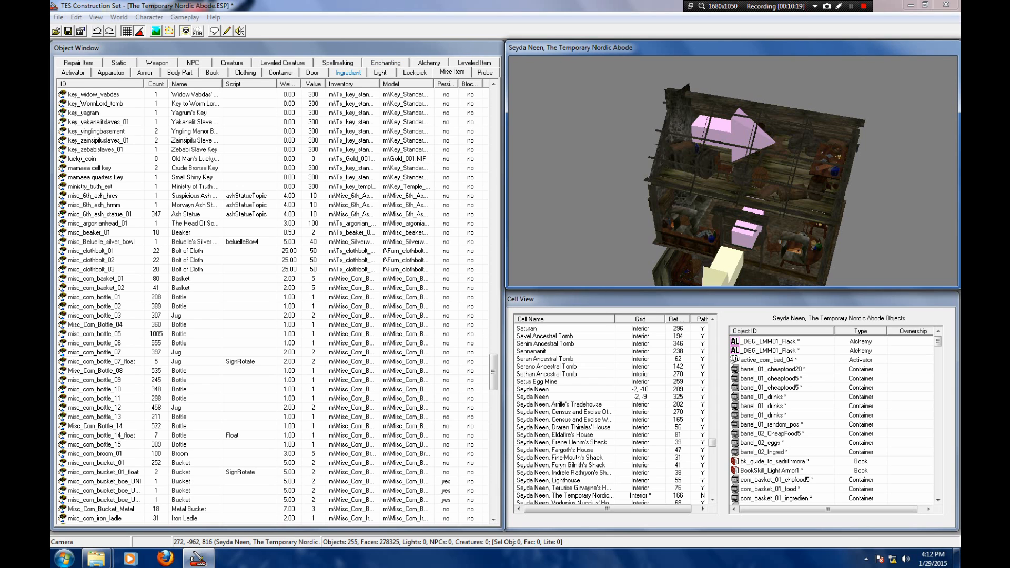
# Step: Create a new weapon with the ID _DEG_TTNA01_Dagger01
pyautogui.click(156, 63)
pyautogui.moveTo(493, 299); pyautogui.dragTo(493, 108)
pyautogui.rightClick(240, 168)
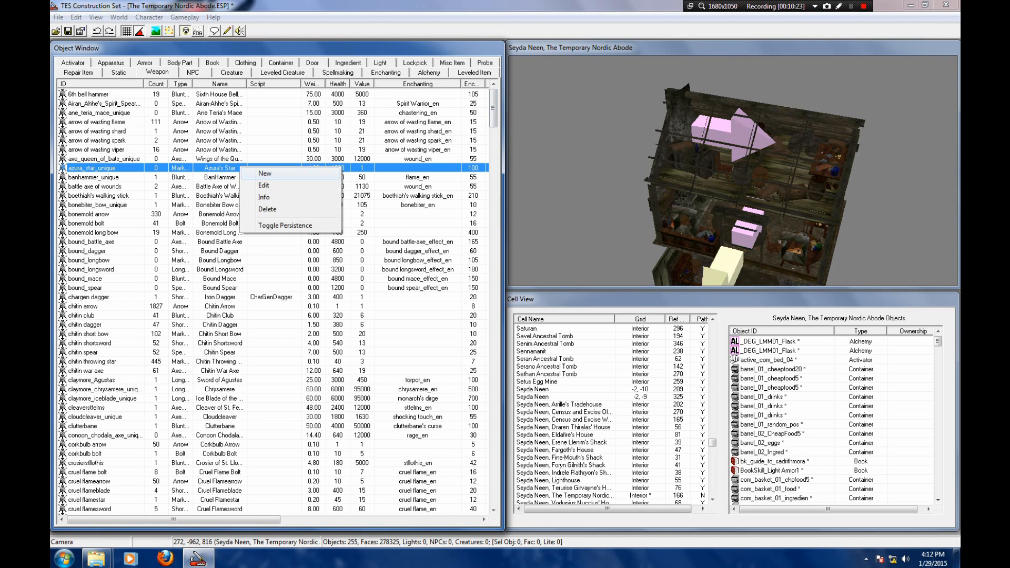
pyautogui.click(264, 173)
pyautogui.write('_de')
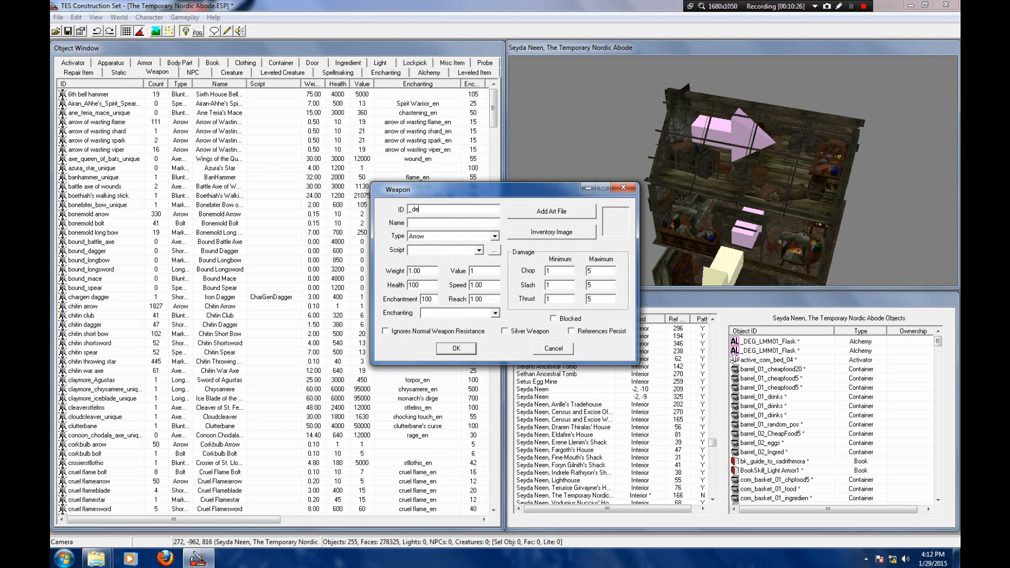
pyautogui.press('BackSpace')
pyautogui.press('BackSpace')
pyautogui.press('BackSpace')
pyautogui.write('DEG_TTNA01_')
pyautogui.press('BackSpace')
pyautogui.write('01_Dagger01')
# Step: Set the new weapon's type to ShortBladeOneHand
pyautogui.click(494, 237)
pyautogui.moveTo(495, 262); pyautogui.dragTo(496, 280)
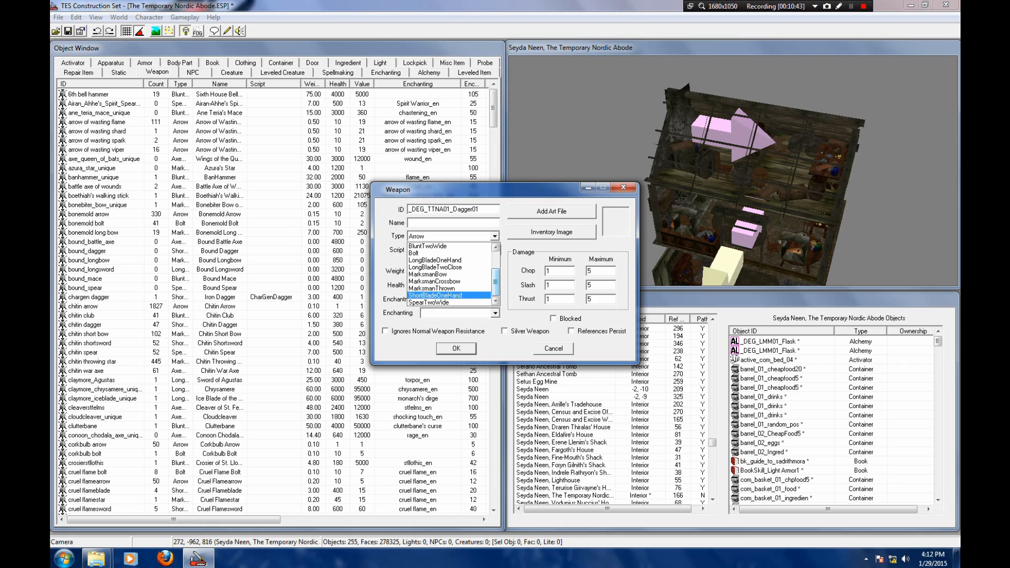
pyautogui.click(435, 295)
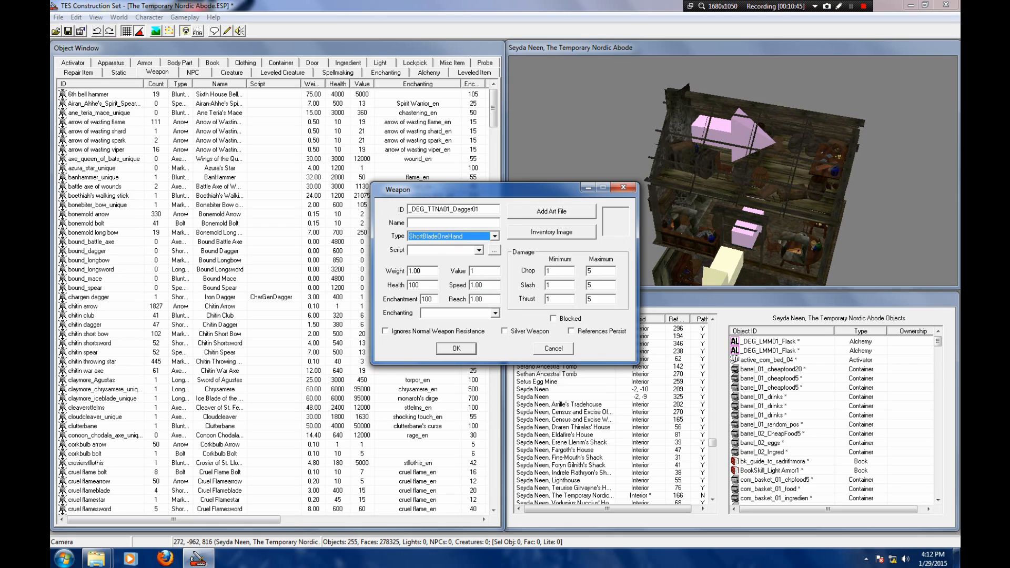
# Step: Open the existing silver dagger's properties beside the new weapon's for comparing their stats
pyautogui.click(337, 242)
pyautogui.moveTo(493, 332); pyautogui.dragTo(493, 367)
pyautogui.click(90, 261)
pyautogui.scroll(3, 273, 302)
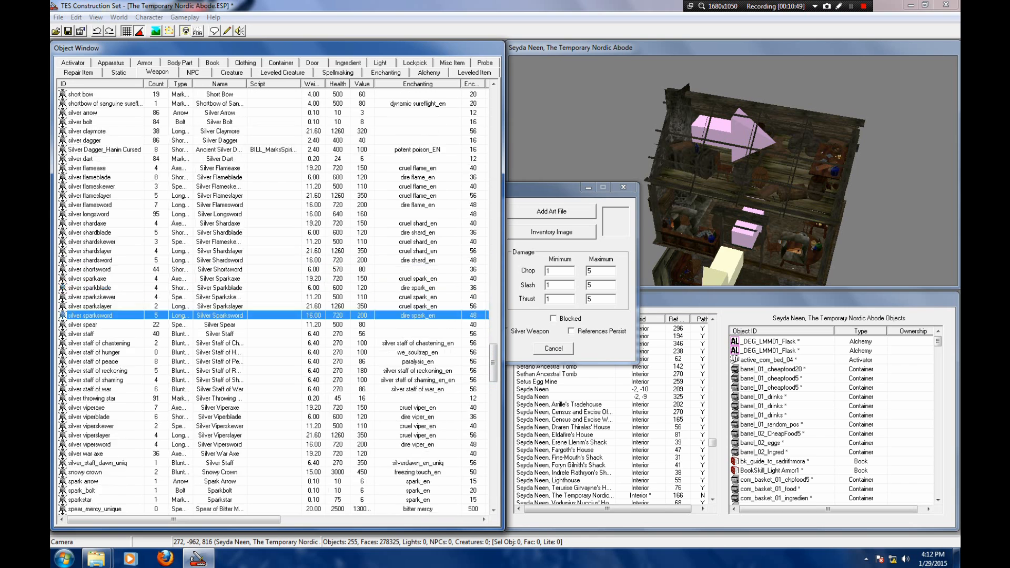
pyautogui.doubleClick(84, 168)
pyautogui.moveTo(473, 189); pyautogui.dragTo(327, 104)
pyautogui.moveTo(547, 188); pyautogui.dragTo(666, 96)
# Step: Set the new dagger's damage to chop 4–5, slash 4–5 and thrust 5–7
pyautogui.click(675, 180)
pyautogui.write('4')
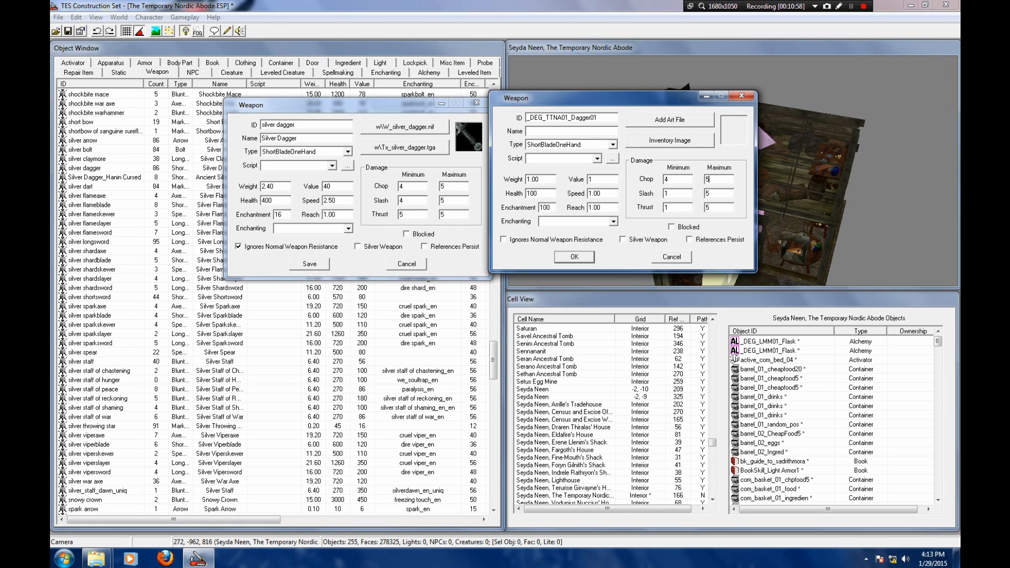
pyautogui.press('BackSpace')
pyautogui.write('4')
pyautogui.click(713, 208)
pyautogui.press('BackSpace')
pyautogui.write('7')
pyautogui.click(671, 208)
pyautogui.press('BackSpace')
pyautogui.write('5')
# Step: Set the new dagger's speed to 2.50 and its value to 115
pyautogui.moveTo(592, 194); pyautogui.dragTo(586, 193)
pyautogui.write('2')
pyautogui.press('BackSpace')
pyautogui.press('BackSpace')
pyautogui.write('5')
pyautogui.press('BackSpace')
pyautogui.write('115')
# Step: Set the new dagger's weight to 2.40, health to 400 and enchantment to 16, with Ignores Normal Weapon Resistance enabled
pyautogui.press('BackSpace')
pyautogui.write('2')
pyautogui.press('BackSpace')
pyautogui.press('BackSpace')
pyautogui.write('40')
pyautogui.press('Tab')
pyautogui.press('BackSpace')
pyautogui.write('400')
pyautogui.press('Tab')
pyautogui.press('BackSpace')
pyautogui.write('16')
# Step: Assign the model W_silver_dagger.nif from the w meshes folder to the new dagger
pyautogui.click(670, 120)
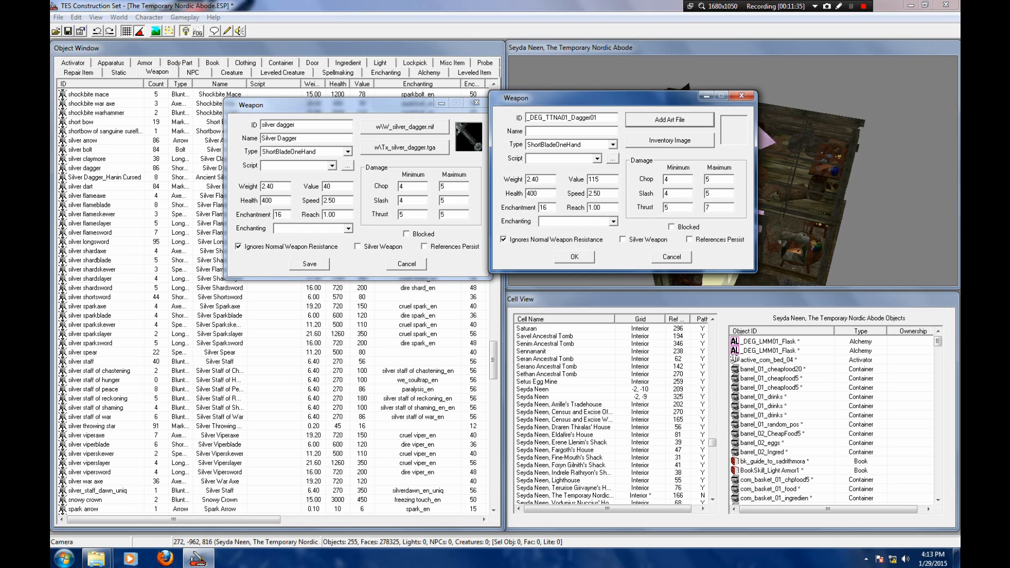
pyautogui.moveTo(717, 155); pyautogui.dragTo(717, 159)
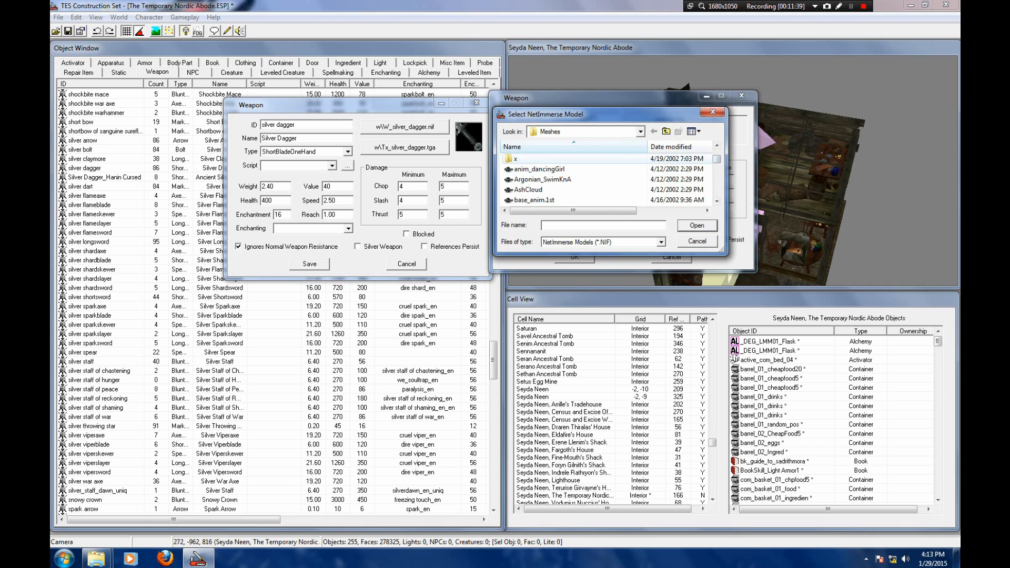
pyautogui.click(526, 159)
pyautogui.scroll(1, 526, 159)
pyautogui.doubleClick(526, 179)
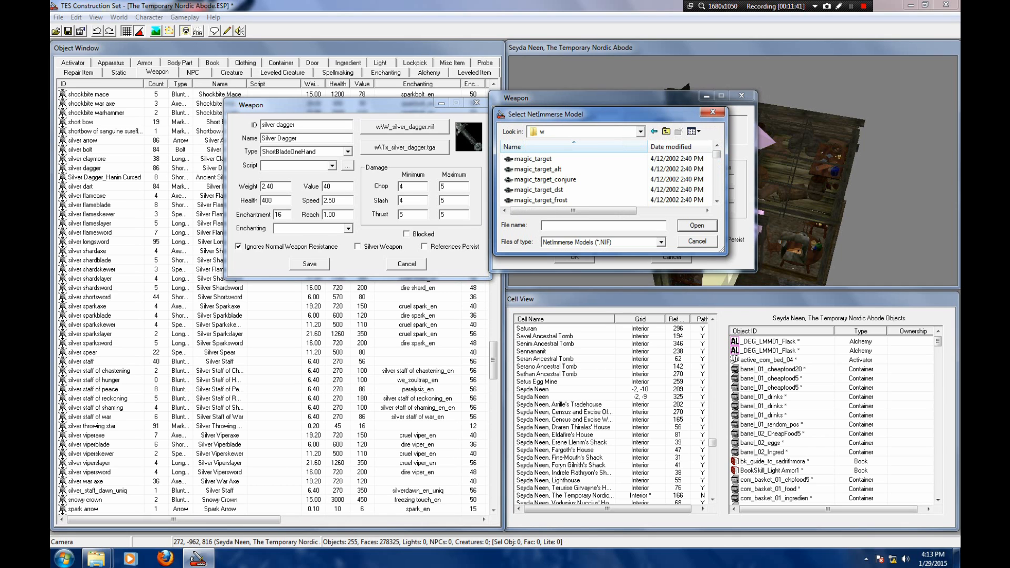
pyautogui.moveTo(717, 154); pyautogui.dragTo(717, 167)
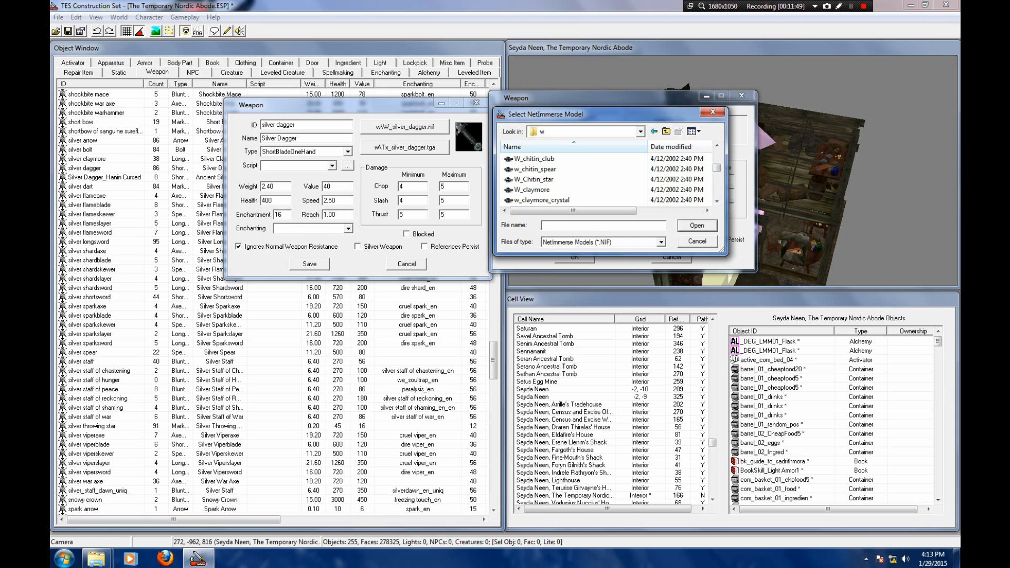
pyautogui.moveTo(717, 168); pyautogui.dragTo(717, 185)
pyautogui.click(537, 180)
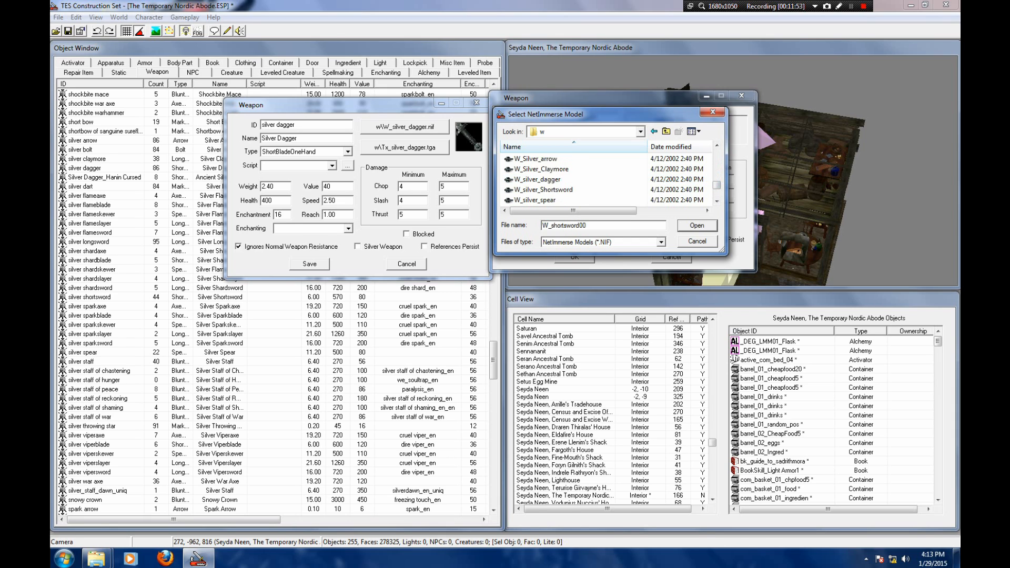
pyautogui.scroll(-1, 538, 180)
pyautogui.press('Escape')
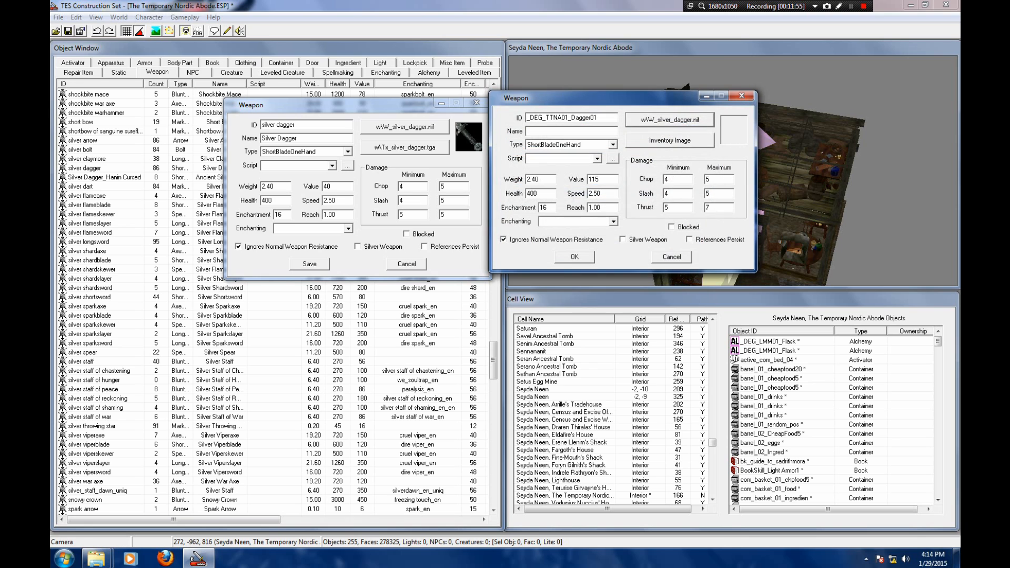
# Step: Assign the TGA icon Tx_silver_dagger.tga from the w icons folder as the new dagger's inventory image
pyautogui.click(670, 140)
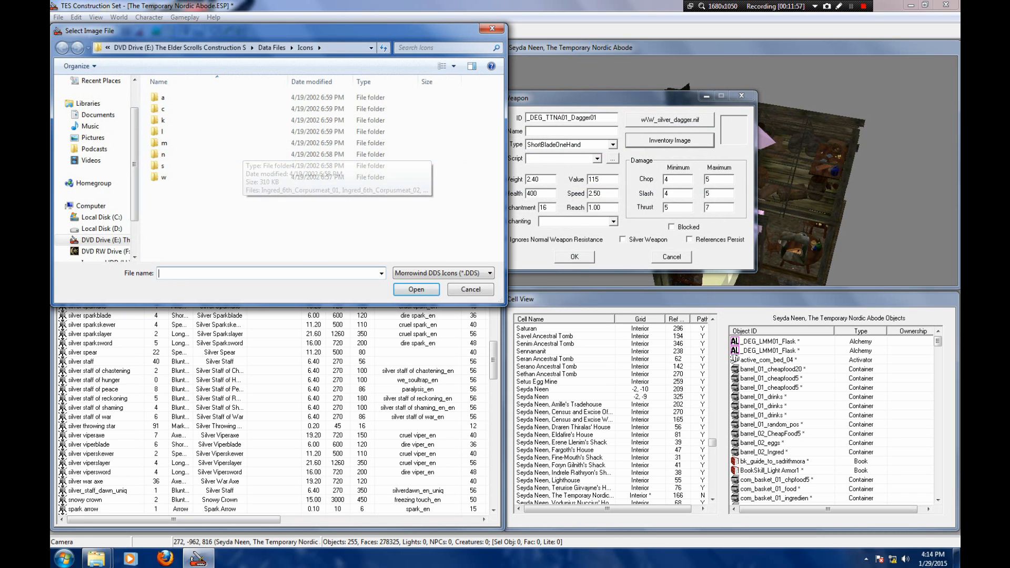
pyautogui.doubleClick(221, 177)
pyautogui.click(382, 273)
pyautogui.click(381, 273)
pyautogui.click(451, 273)
pyautogui.click(448, 293)
pyautogui.moveTo(500, 92); pyautogui.dragTo(499, 142)
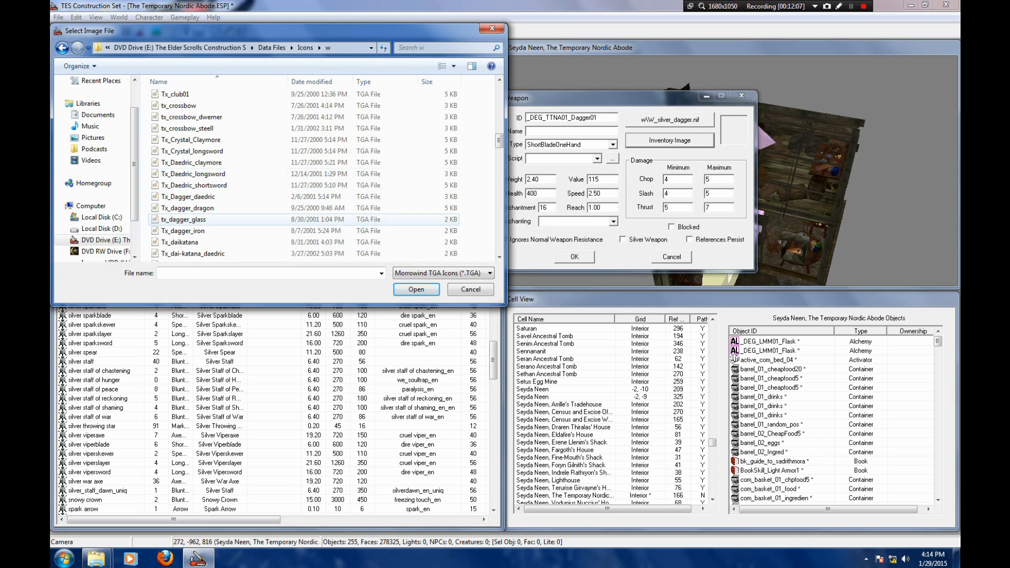
pyautogui.click(183, 219)
pyautogui.scroll(-20, 183, 220)
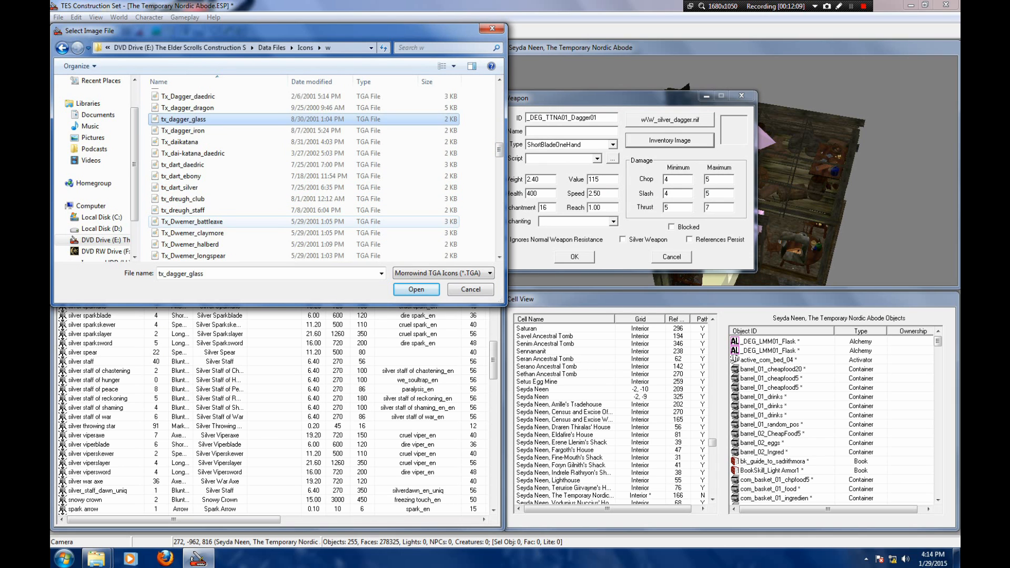
pyautogui.scroll(1, 184, 220)
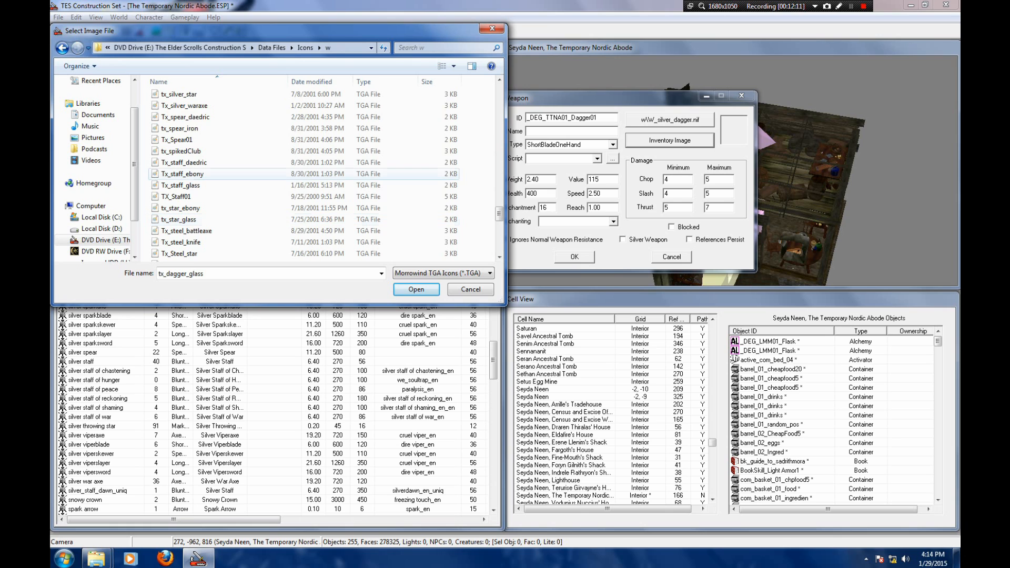
pyautogui.scroll(2, 208, 164)
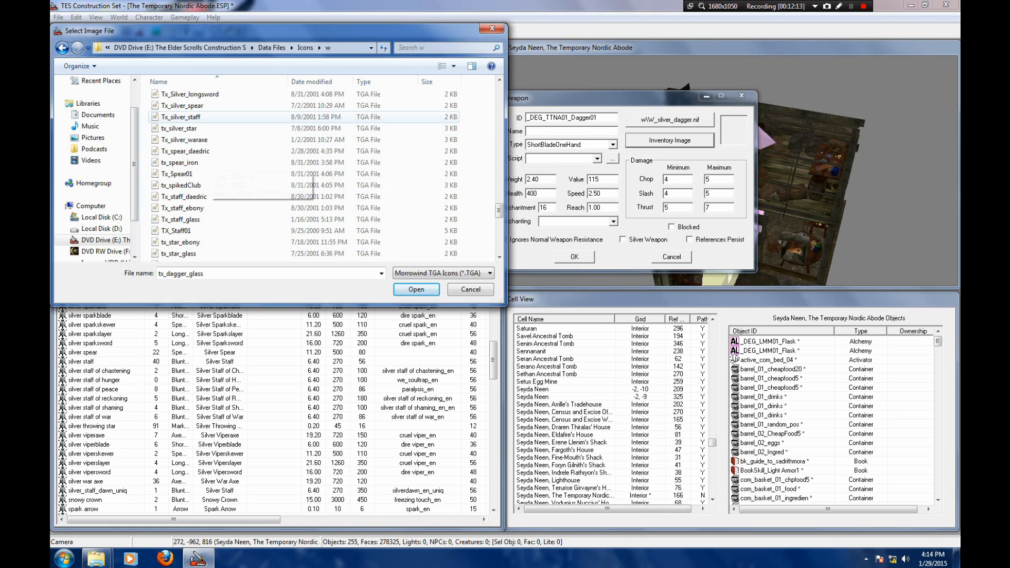
pyautogui.doubleClick(184, 117)
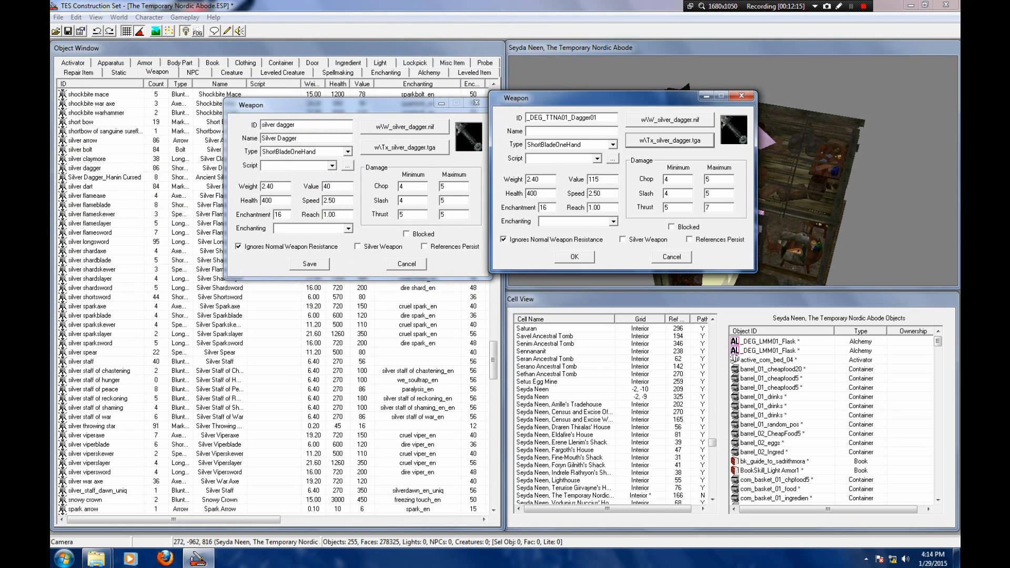
# Step: Close the silver dagger's properties unsaved, name the new weapon Dagger of Burdening Fire and save it
pyautogui.click(563, 132)
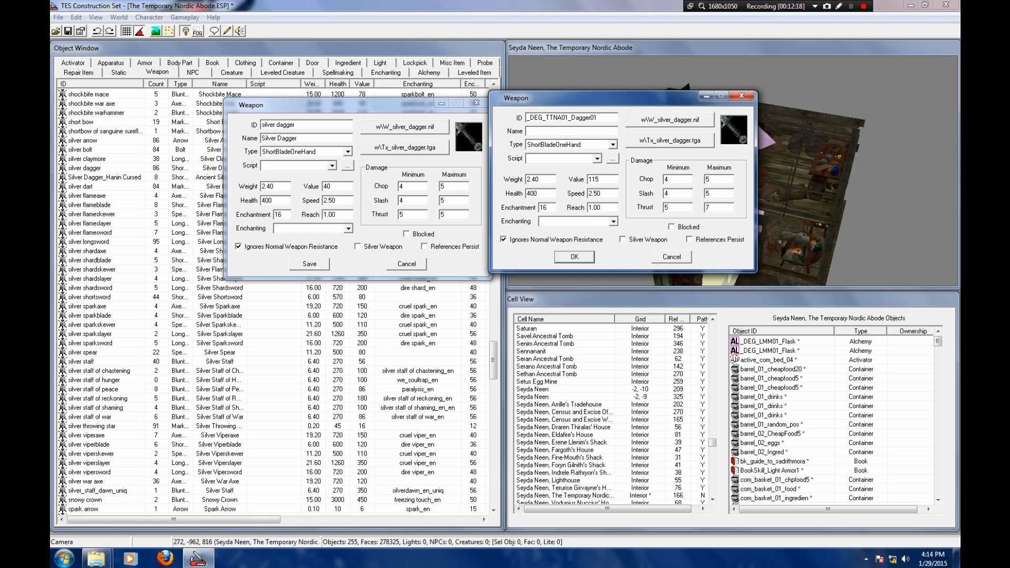
pyautogui.click(407, 264)
pyautogui.click(563, 131)
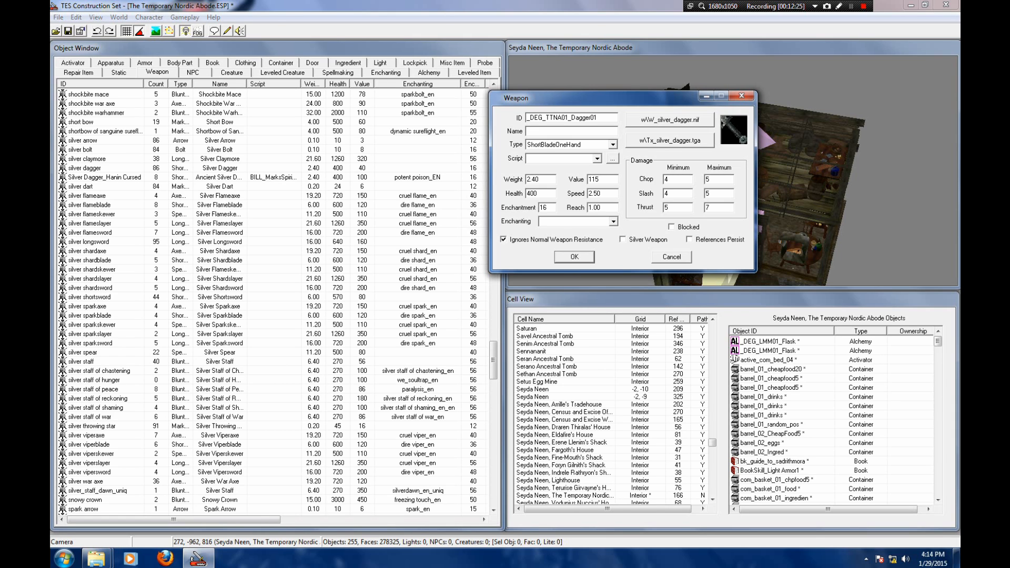
pyautogui.write('Dagger of Burdening Fire')
pyautogui.click(575, 256)
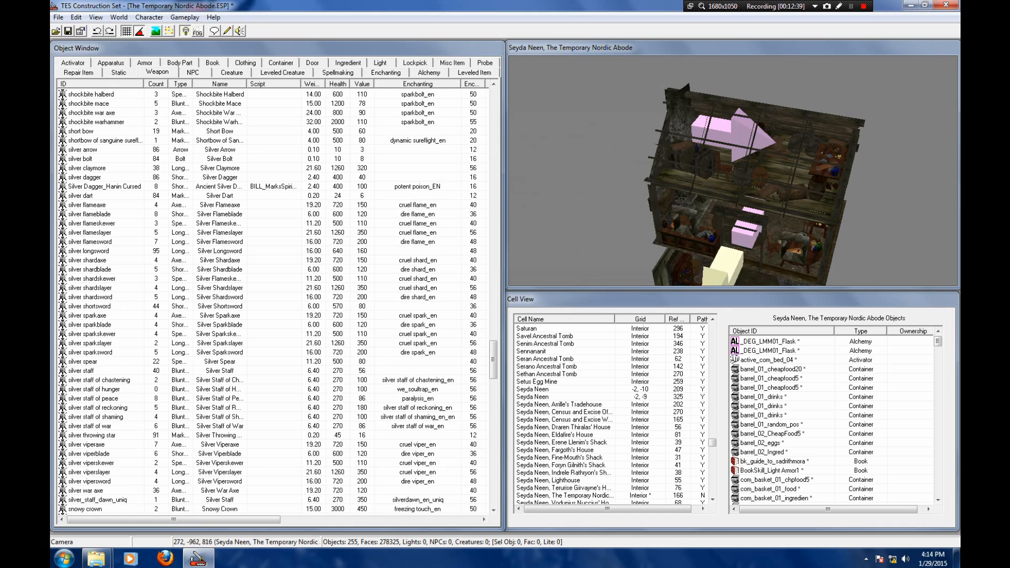
pyautogui.moveTo(493, 360); pyautogui.dragTo(494, 108)
# Step: Create a new enchantment with the ID _DEG_TTNA01_DagFire and the cast type Cast When Strikes
pyautogui.click(386, 72)
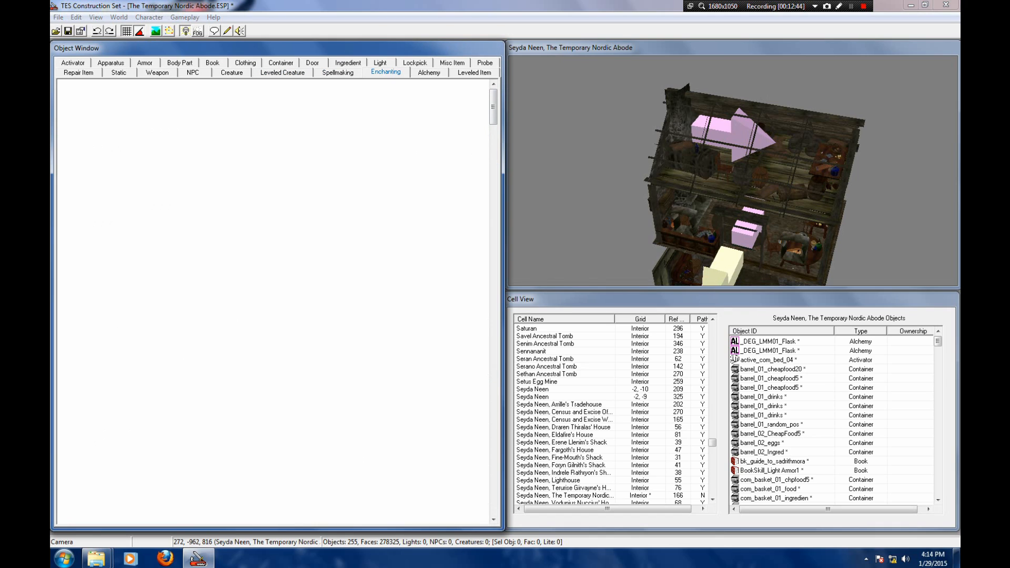
pyautogui.rightClick(223, 132)
pyautogui.click(248, 142)
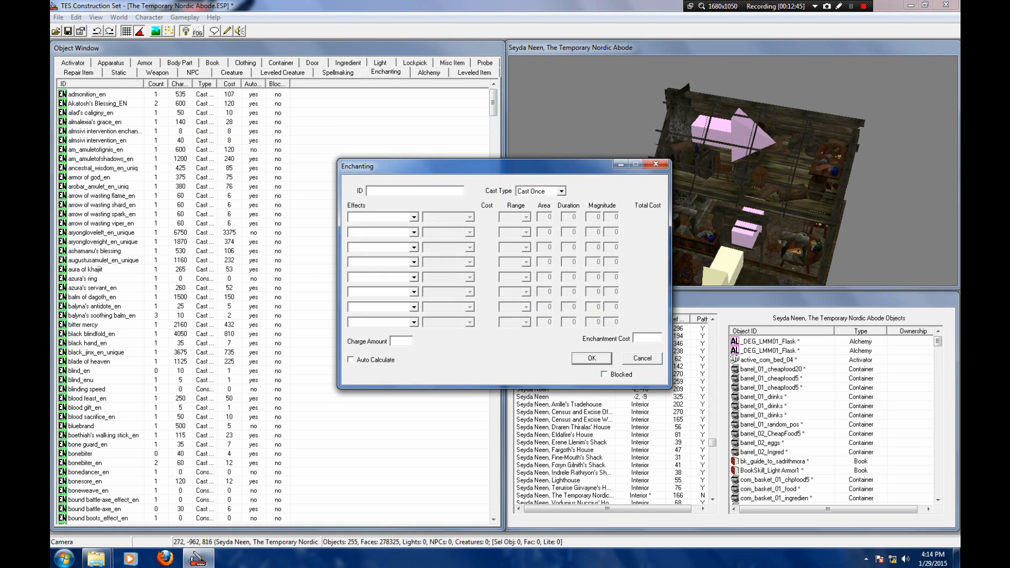
pyautogui.write('_DEG_TTNA01_DagFire')
pyautogui.click(561, 191)
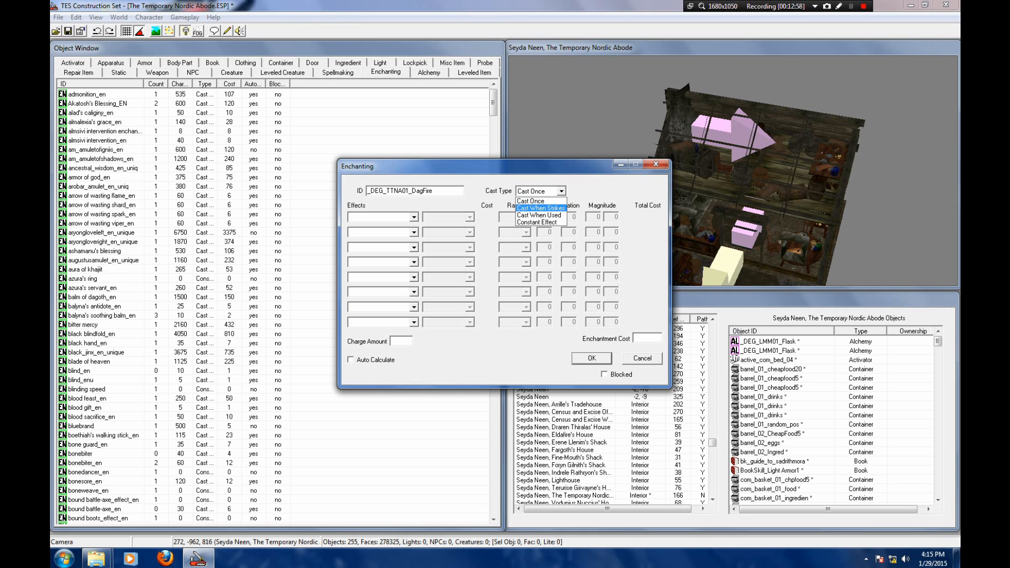
pyautogui.click(541, 208)
# Step: Add the effects Fire Damage and Burden to the enchantment, both with the range Touch
pyautogui.click(414, 216)
pyautogui.moveTo(415, 237); pyautogui.dragTo(415, 256)
pyautogui.click(373, 241)
pyautogui.click(414, 232)
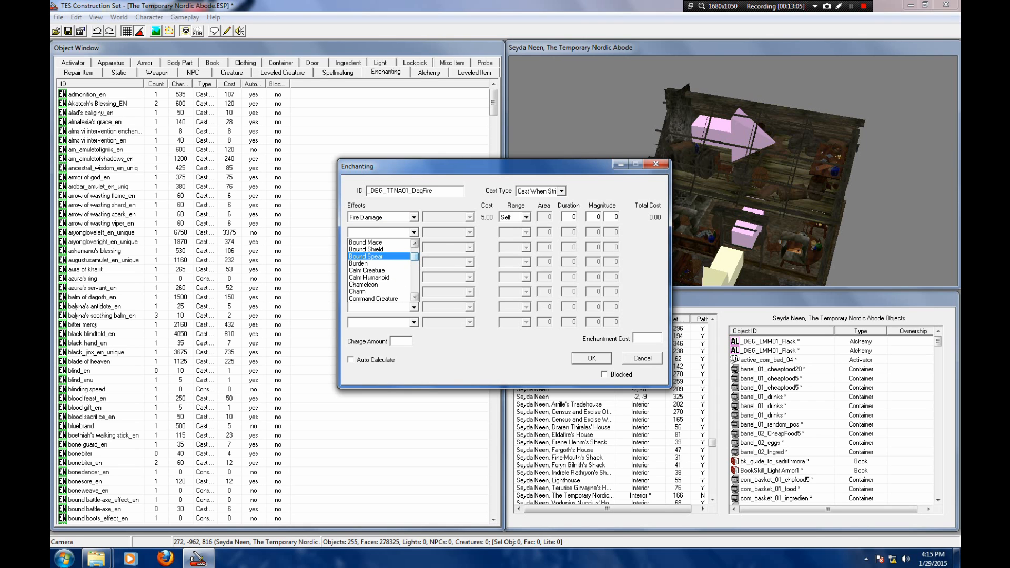
pyautogui.click(363, 263)
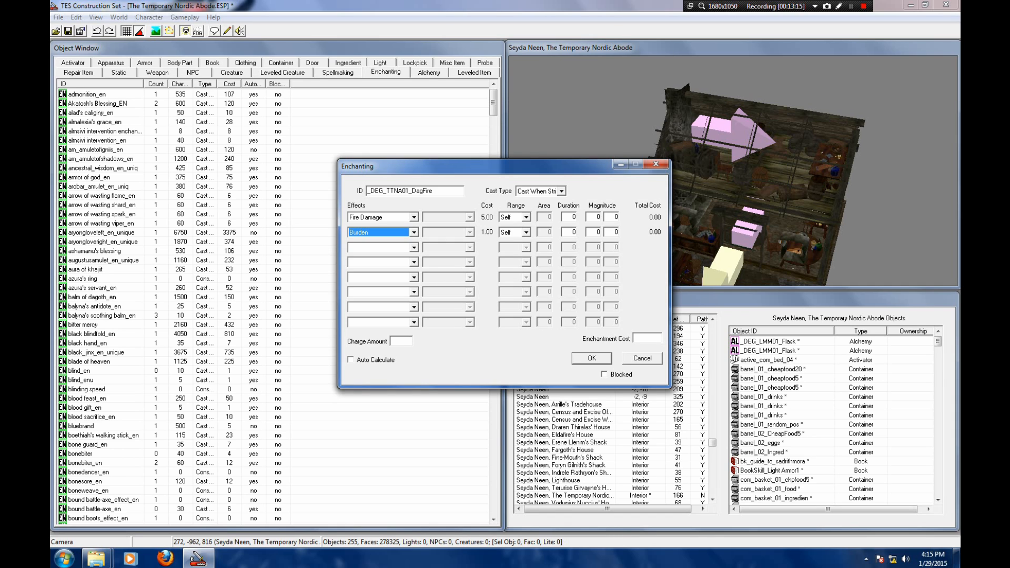
pyautogui.click(525, 217)
pyautogui.click(509, 235)
pyautogui.click(525, 232)
pyautogui.click(509, 248)
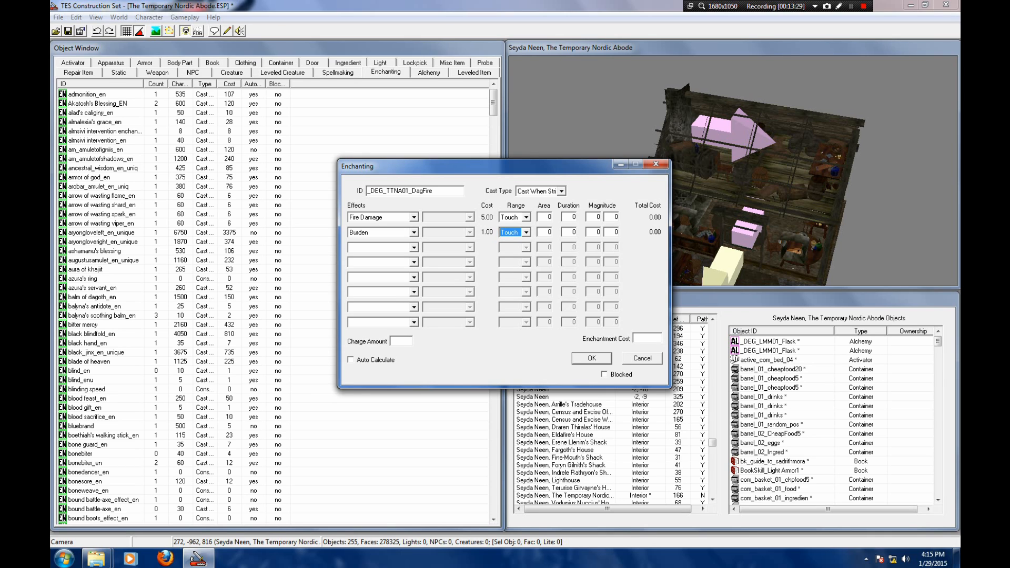
# Step: Set Fire Damage to duration 1 and Burden to duration 5, each with a magnitude of 5 to 20
pyautogui.click(574, 217)
pyautogui.write('2')
pyautogui.write('5')
pyautogui.write('2')
pyautogui.click(597, 232)
pyautogui.write('5')
# Step: Auto-calculate the enchantment's cost, then turn auto-calculation off, set the charge amount to 120 and save the enchantment
pyautogui.click(351, 360)
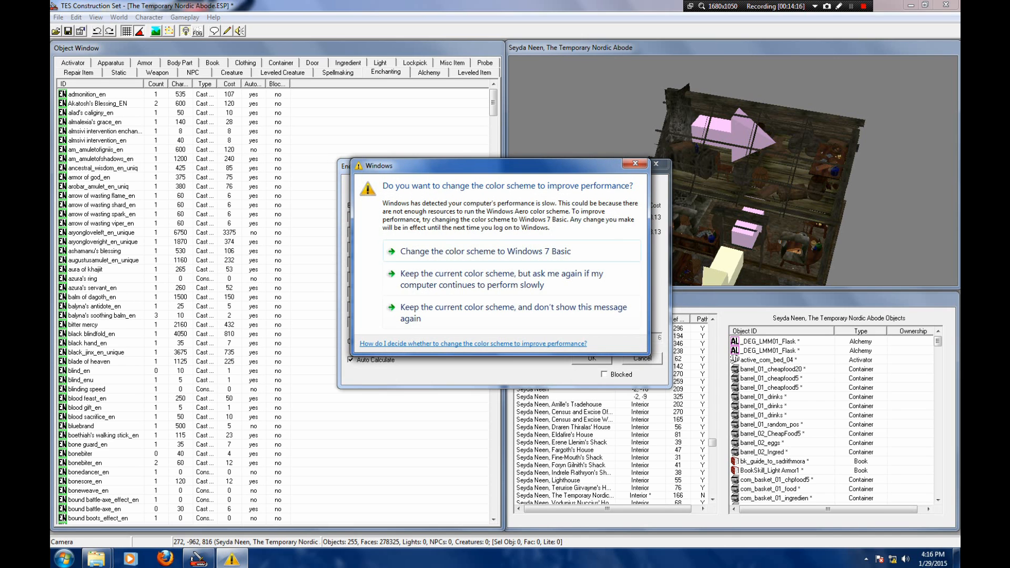
pyautogui.click(635, 163)
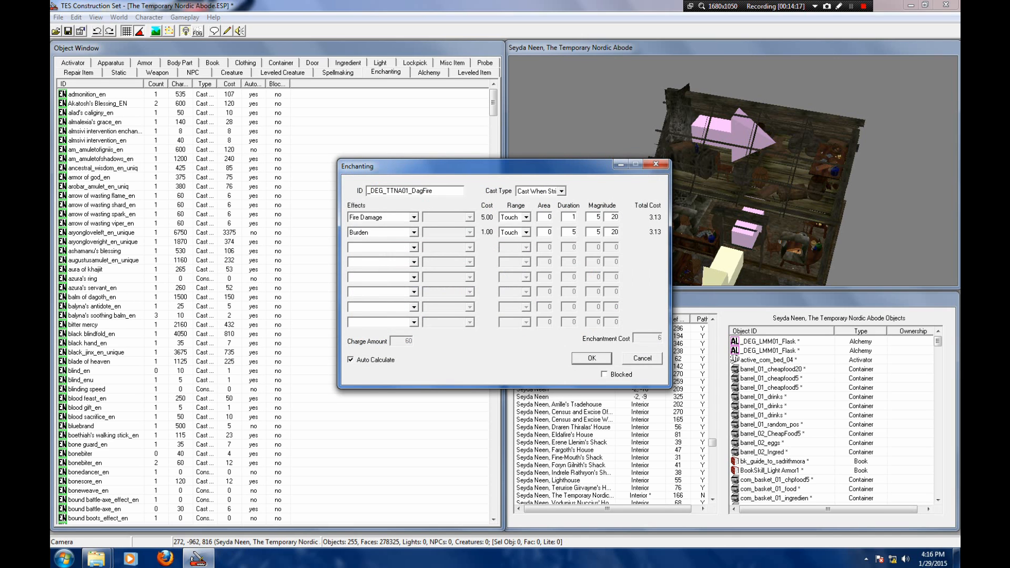
pyautogui.click(351, 360)
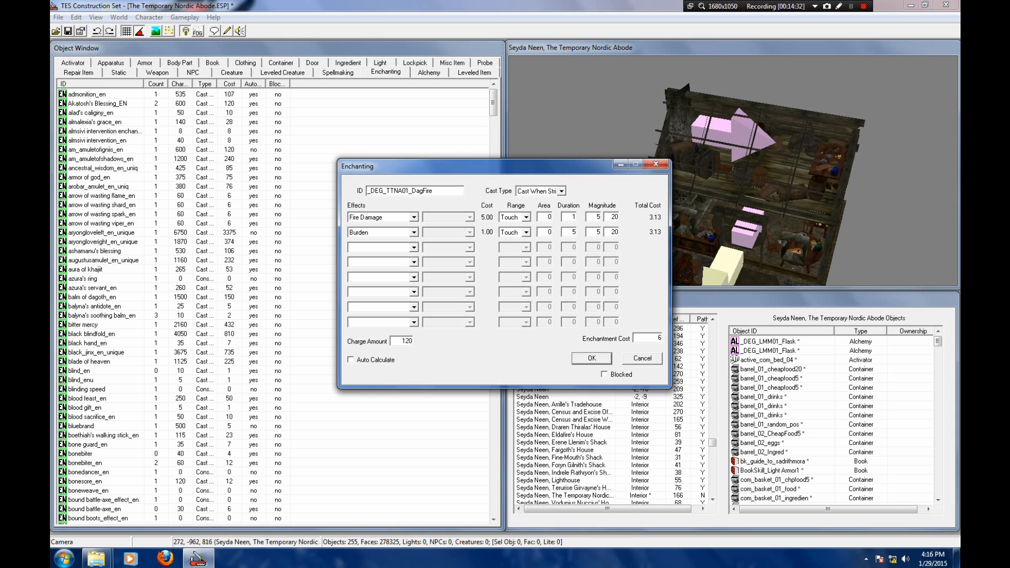
pyautogui.click(592, 359)
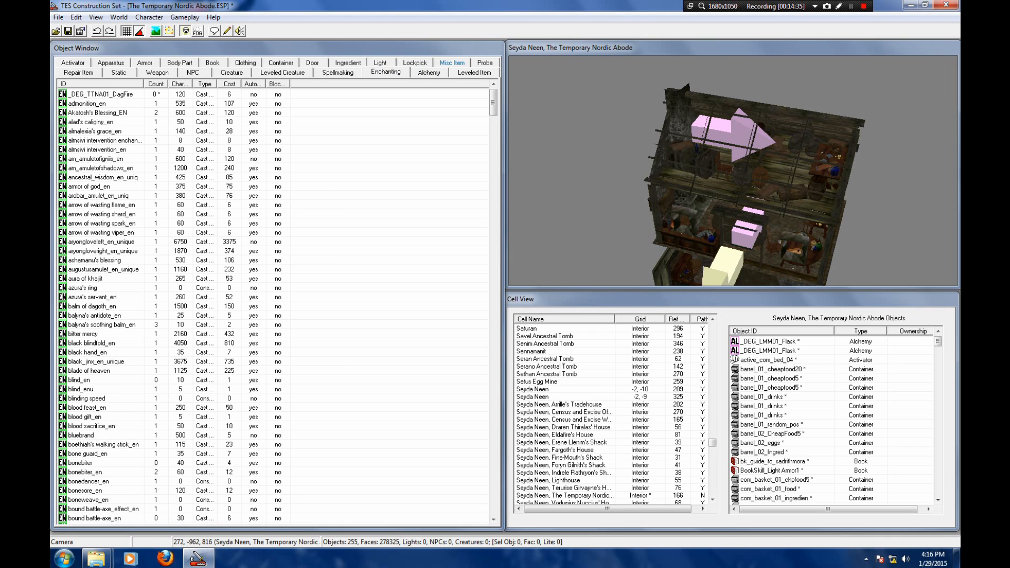
# Step: Assign the enchantment _DEG_TTNA01_DagFire to the weapon _DEG_TTNA01_Dagger01 and save the weapon
pyautogui.click(157, 72)
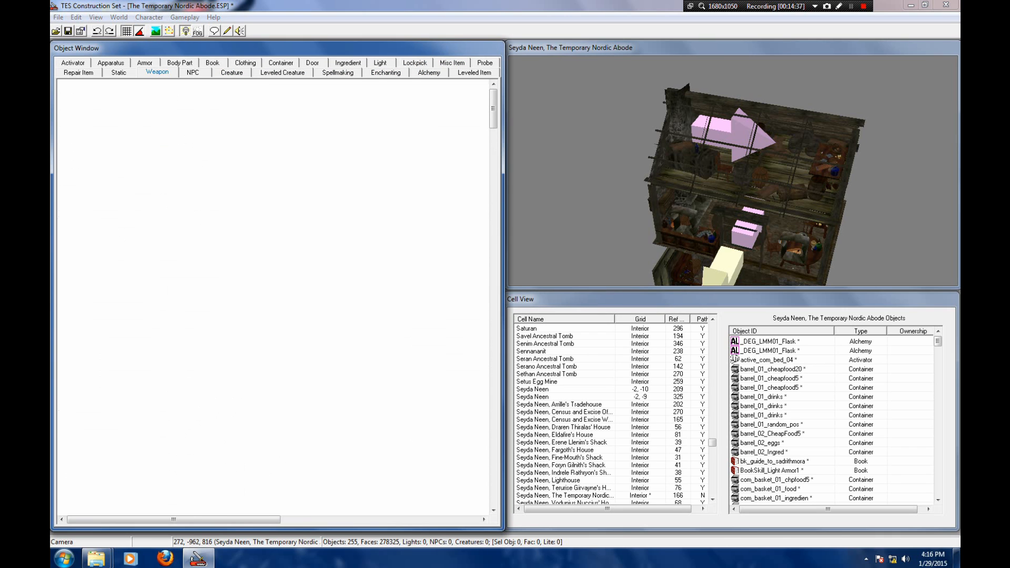
pyautogui.doubleClick(89, 103)
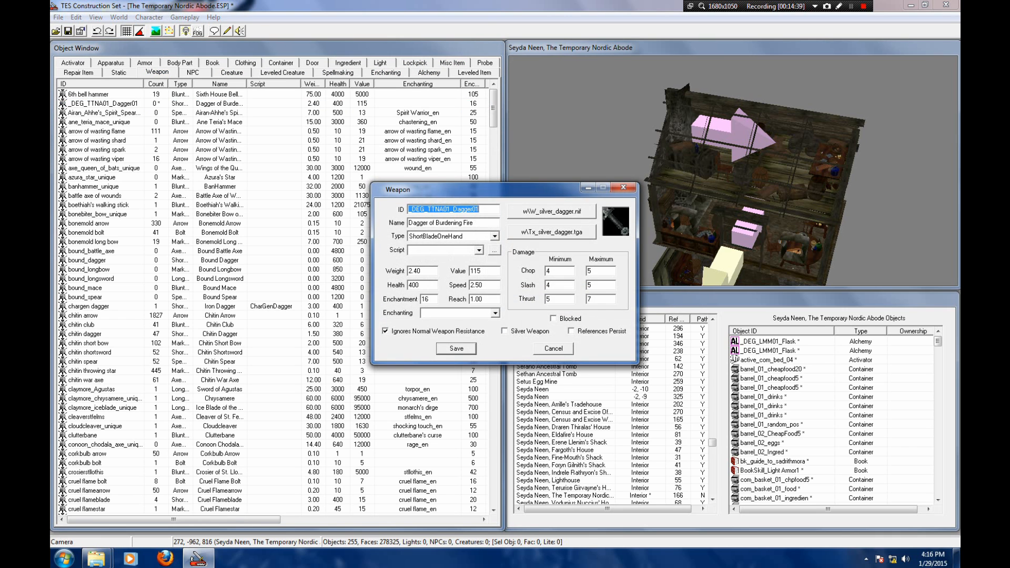
pyautogui.click(495, 313)
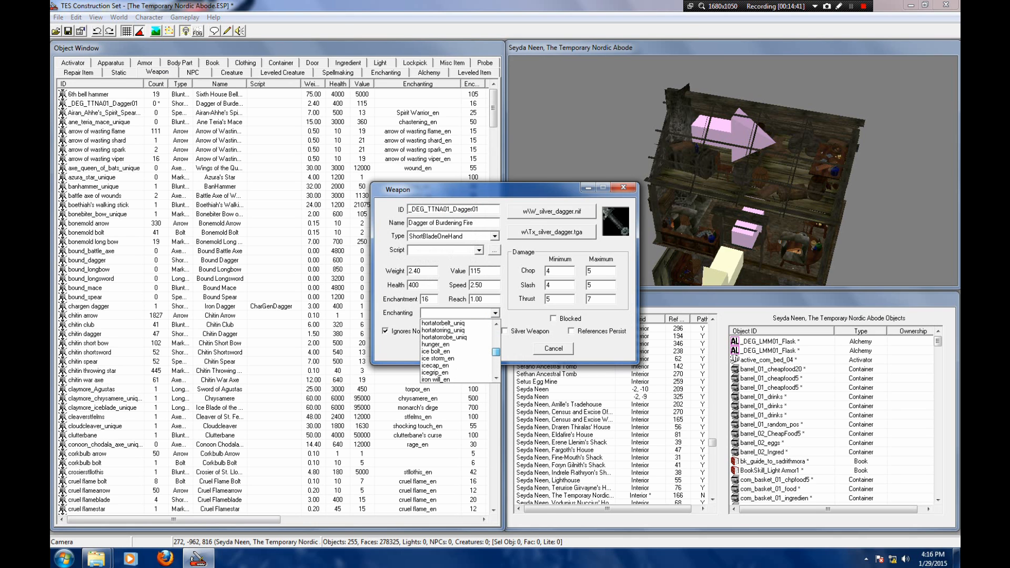
pyautogui.click(453, 330)
pyautogui.click(456, 348)
# Step: Place the weapon _DEG_TTNA01_Dagger01 on the attic floorboards beside the chair
pyautogui.moveTo(737, 158); pyautogui.dragTo(728, 196, button='middle')
pyautogui.scroll(2, 711, 217)
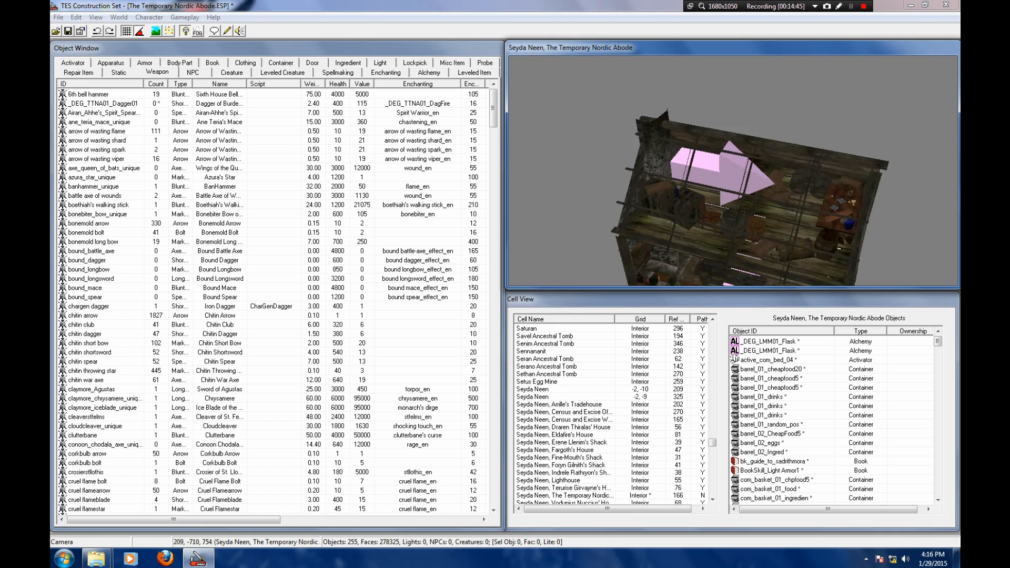
pyautogui.click(712, 218)
pyautogui.scroll(3, 711, 217)
pyautogui.press('shift')
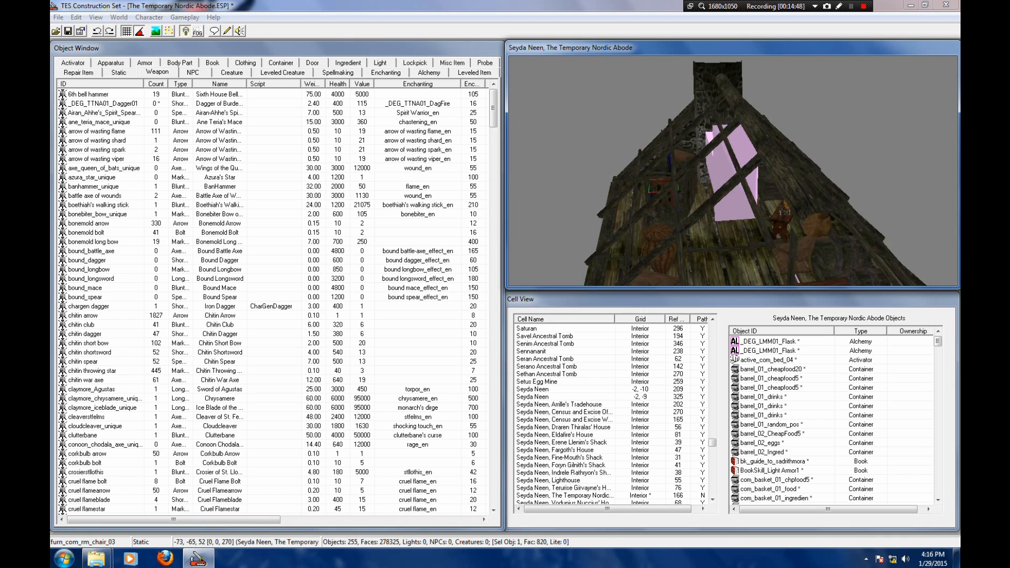
pyautogui.scroll(3, 711, 218)
pyautogui.moveTo(712, 217); pyautogui.dragTo(790, 266, button='middle')
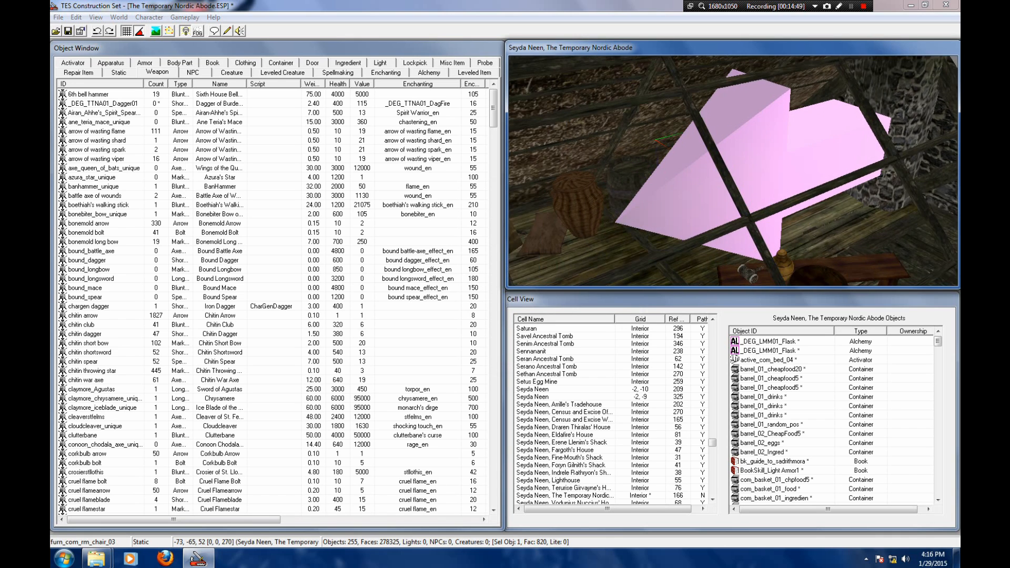
pyautogui.scroll(4, 733, 171)
pyautogui.moveTo(733, 171)
pyautogui.mouseDown(button='middle')
pyautogui.moveTo(842, 166)
pyautogui.moveTo(784, 221)
pyautogui.mouseUp(button='middle')
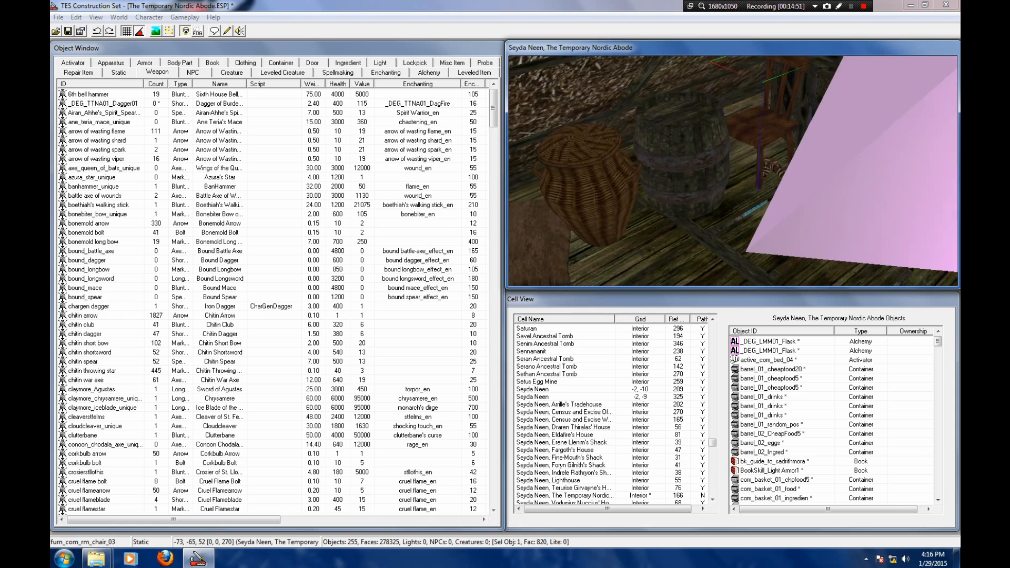
pyautogui.press('shift')
pyautogui.press('shift')
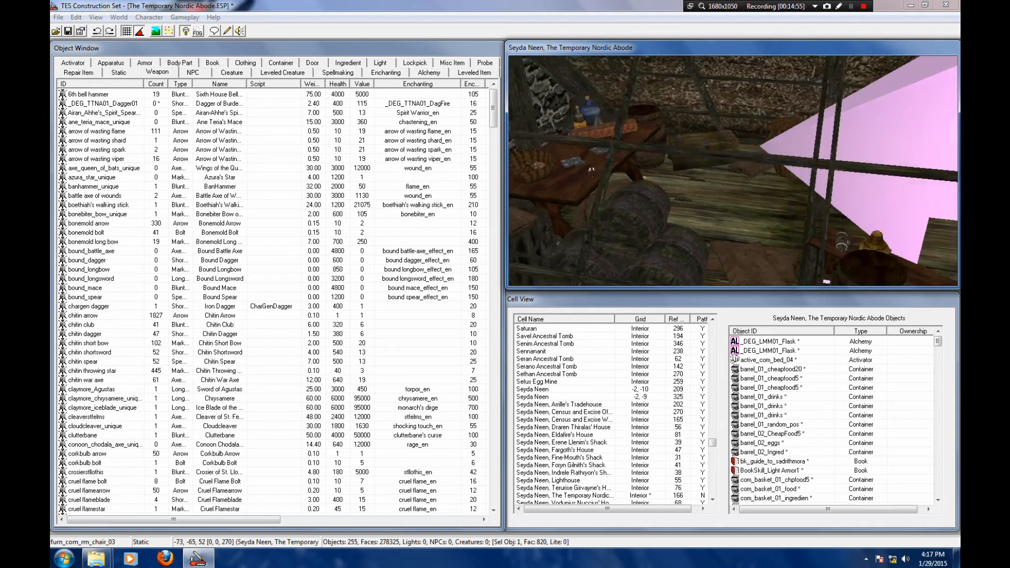
pyautogui.press('shift')
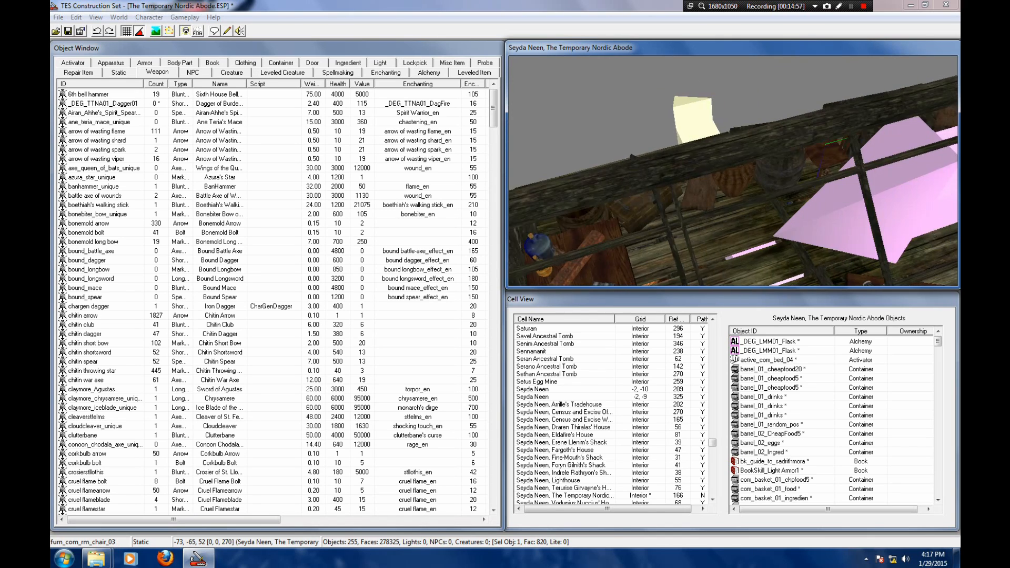
pyautogui.press('shift')
pyautogui.scroll(5, 733, 171)
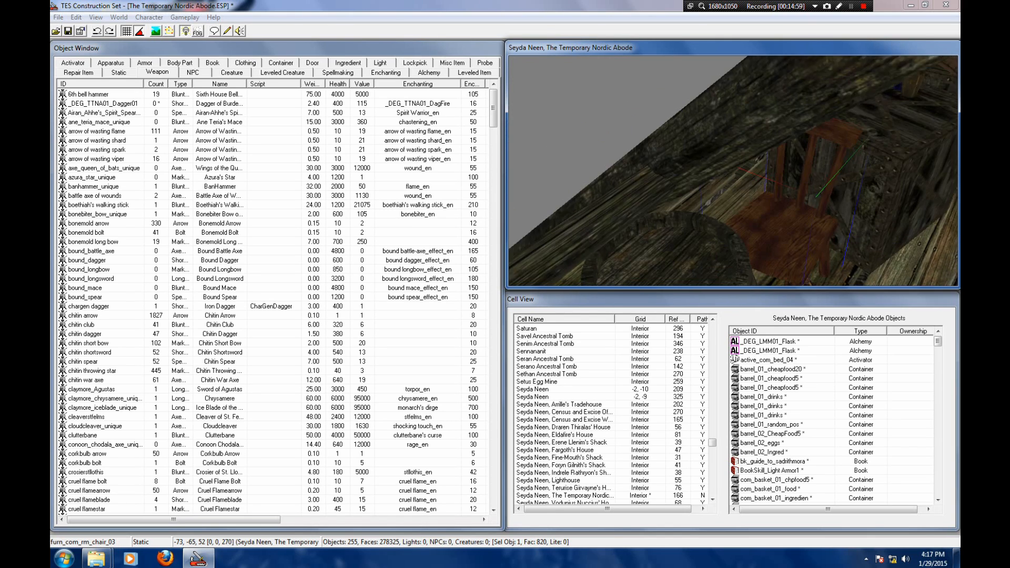
pyautogui.scroll(5, 733, 171)
pyautogui.press('shift')
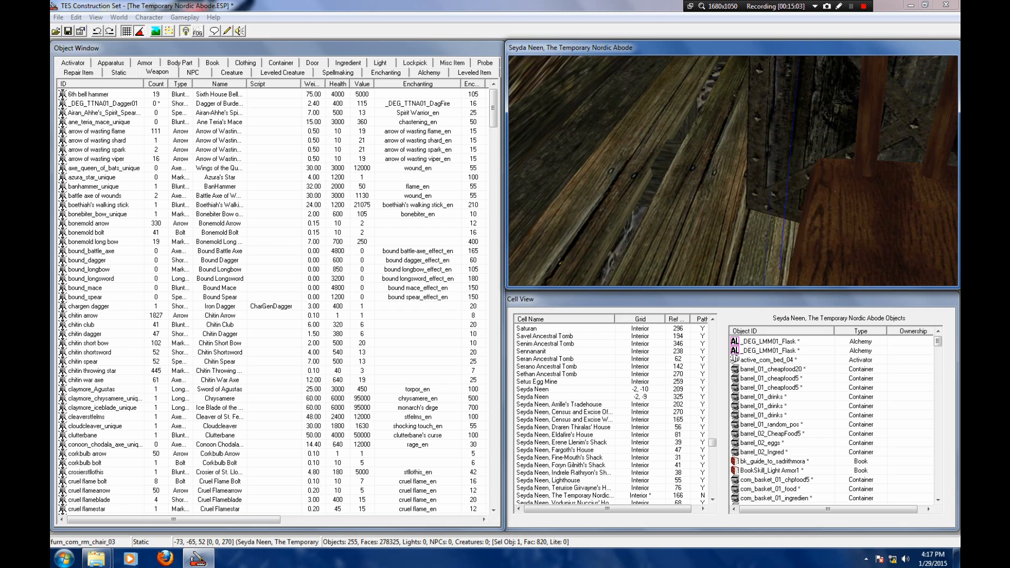
pyautogui.press('shift')
pyautogui.moveTo(103, 104); pyautogui.dragTo(705, 99)
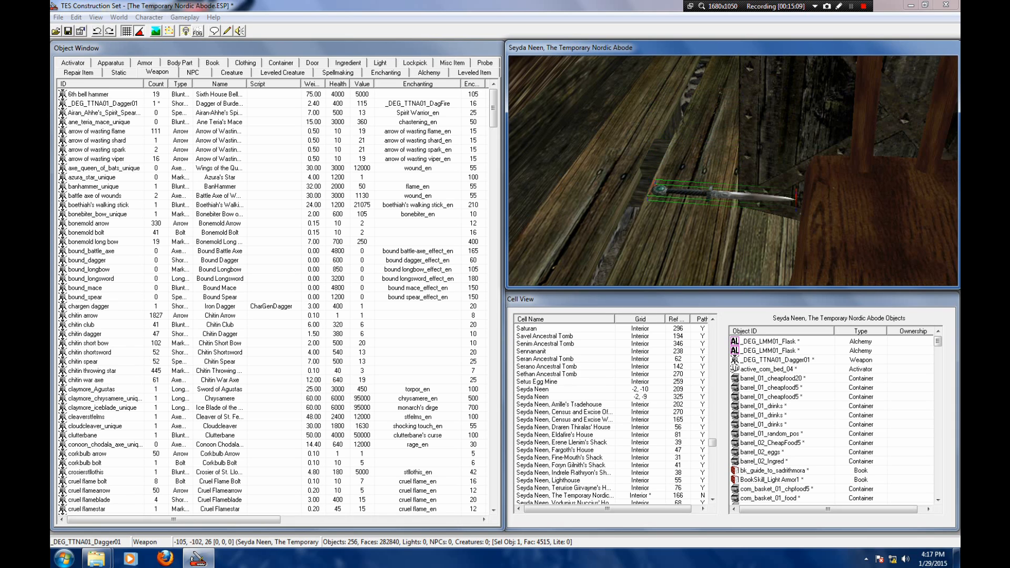
# Step: Rotate the dagger to 240 degrees about the vertical axis, shift it closer to the chair and drop it onto the floorboards
pyautogui.moveTo(705, 192); pyautogui.dragTo(763, 192, button='right')
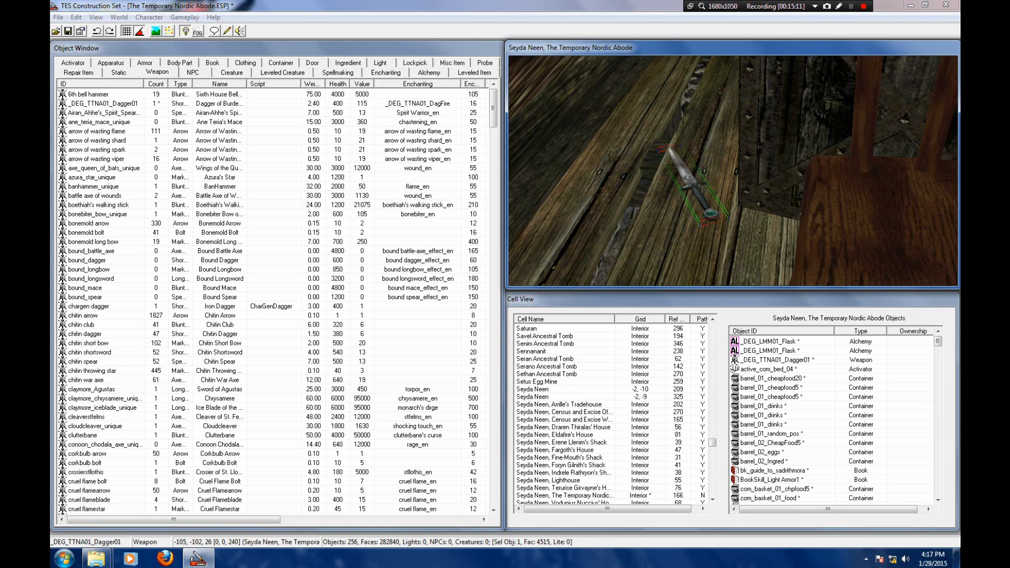
pyautogui.moveTo(695, 186); pyautogui.dragTo(737, 206)
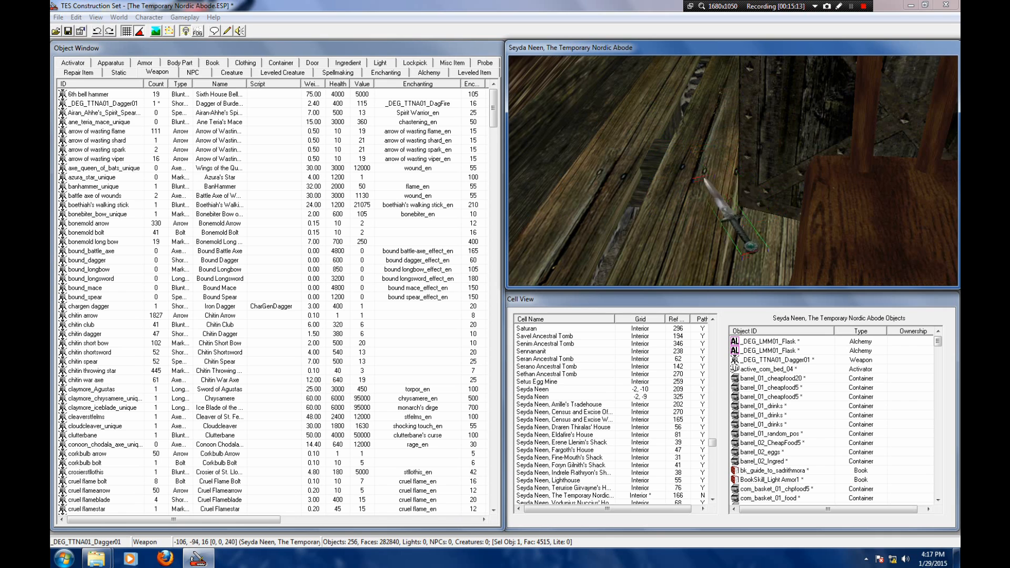
pyautogui.press('f')
# Step: Inspect the abode from outside and through its rooms, ending with a close view of the empty stone fireplace
pyautogui.press('shift')
pyautogui.press('shift')
pyautogui.scroll(-8, 733, 171)
pyautogui.press('shift')
pyautogui.press('shift')
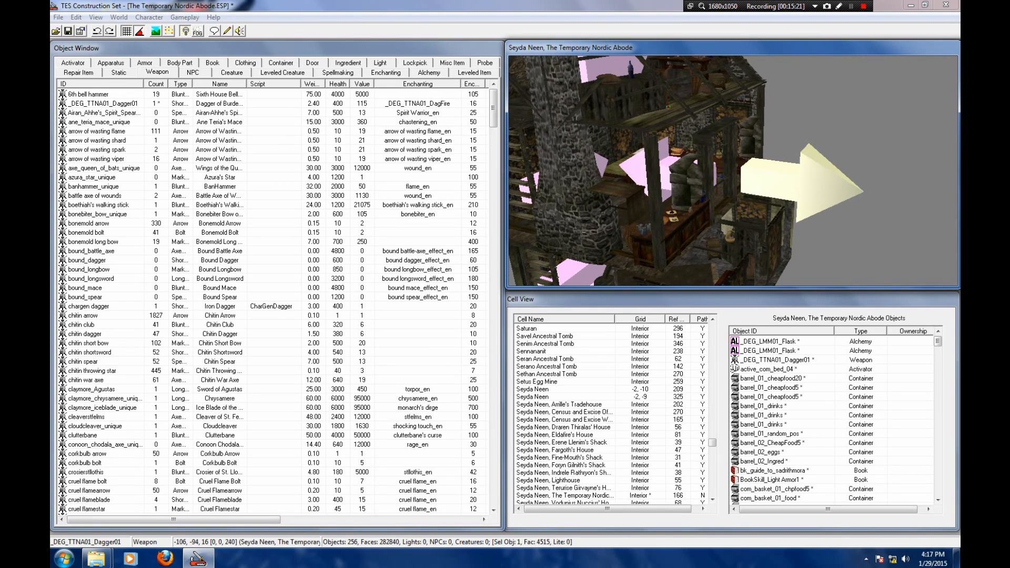
pyautogui.click(823, 175)
pyautogui.press('shift')
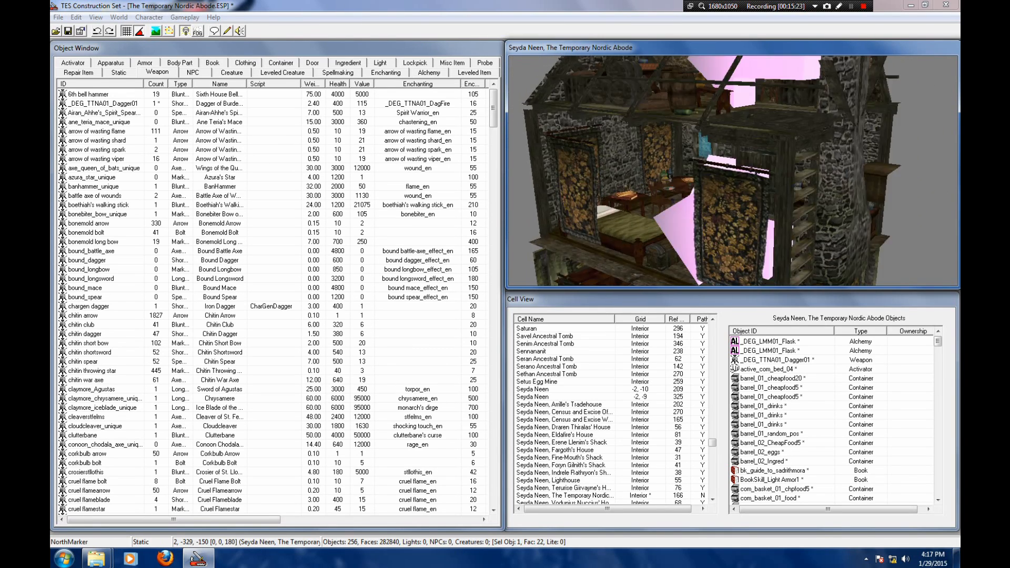
pyautogui.press('shift')
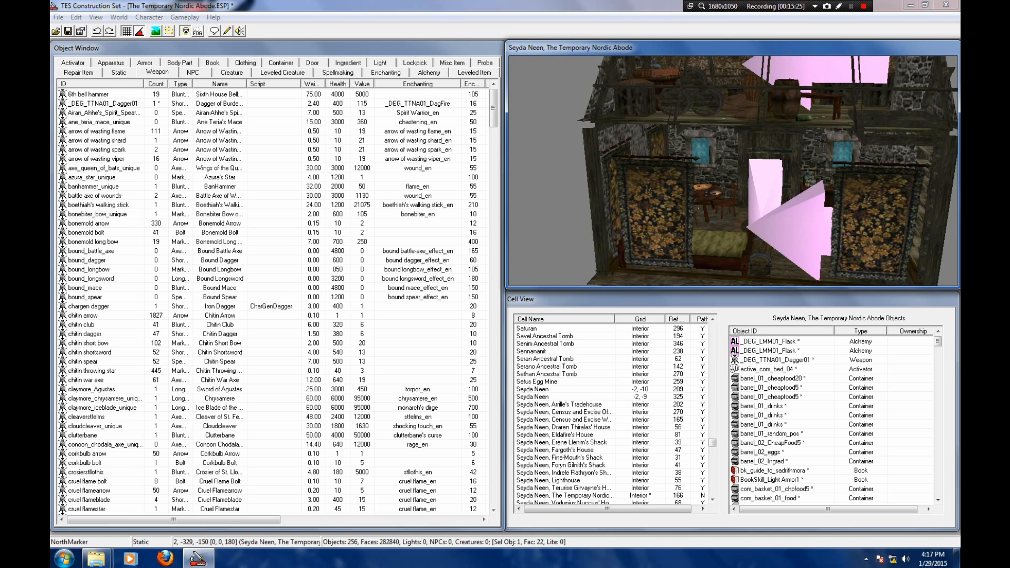
pyautogui.press('shift')
pyautogui.scroll(5, 733, 171)
pyautogui.moveTo(684, 184); pyautogui.dragTo(728, 202, button='middle')
pyautogui.click(693, 211)
pyautogui.scroll(-10, 733, 171)
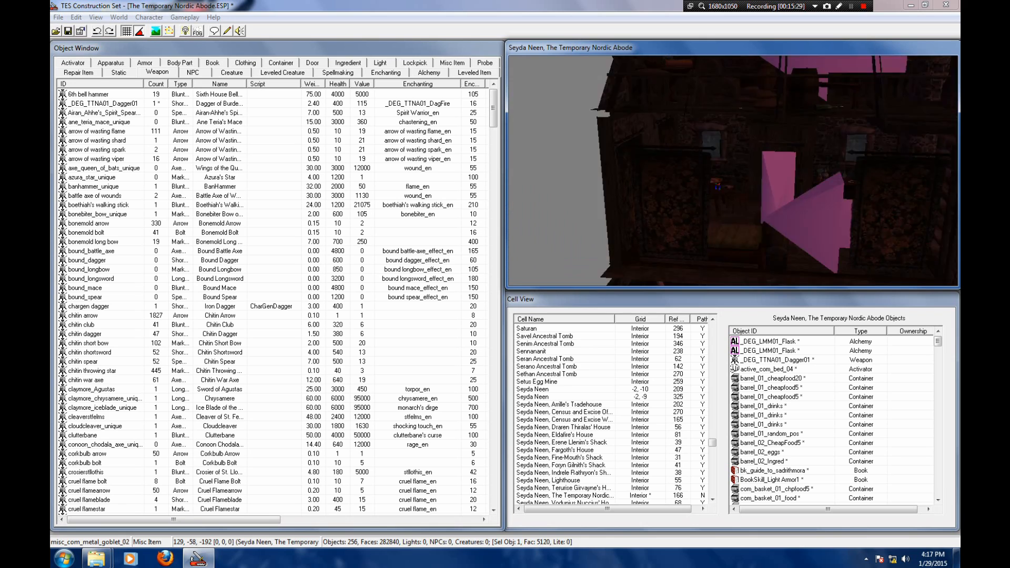
pyautogui.scroll(10, 733, 171)
pyautogui.scroll(10, 733, 171)
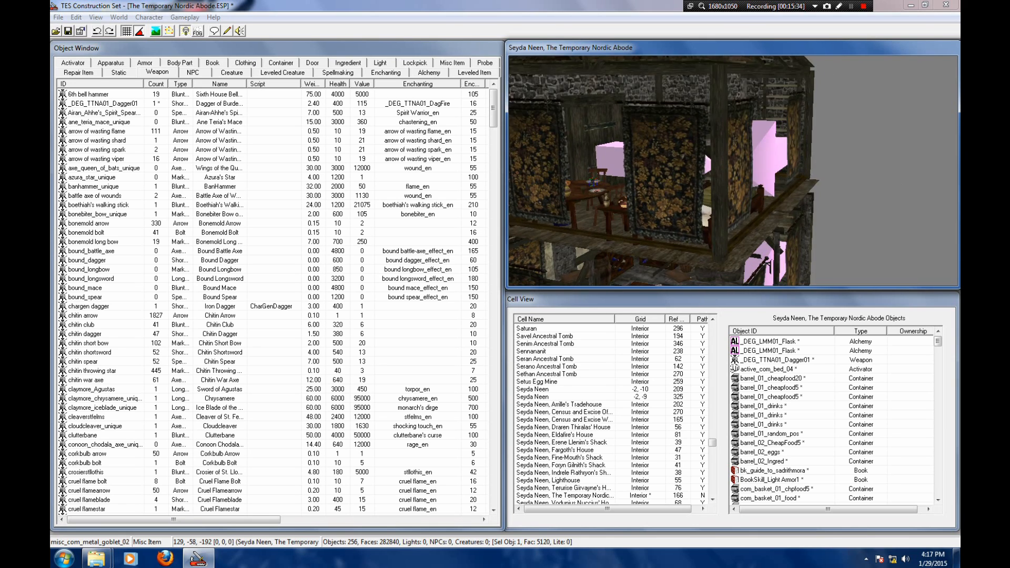
pyautogui.scroll(10, 733, 171)
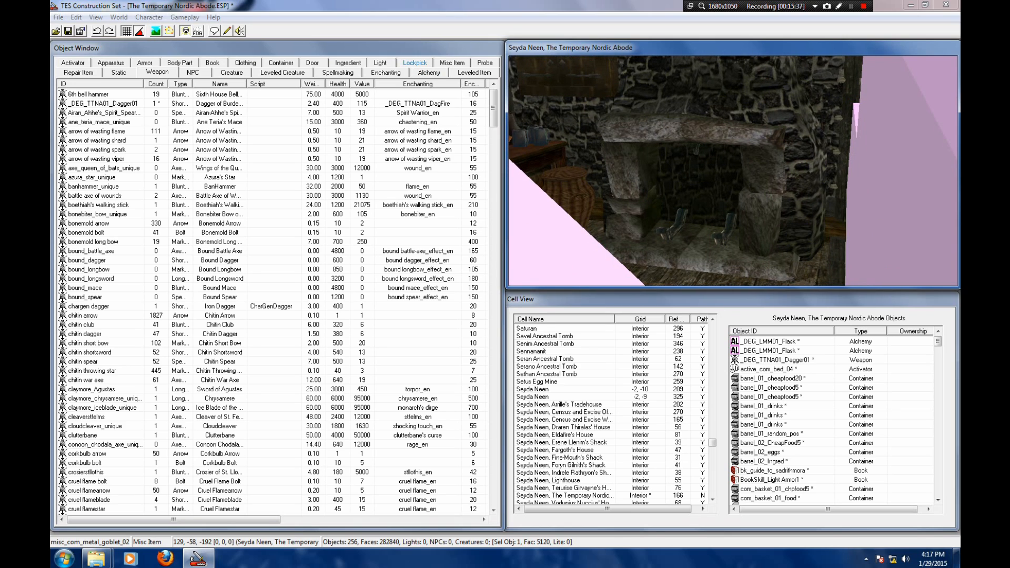
# Step: Browse the light objects for a fireplace log fire and check the settings of light_logpile_128
pyautogui.click(380, 63)
pyautogui.moveTo(493, 105); pyautogui.dragTo(493, 422)
pyautogui.click(89, 232)
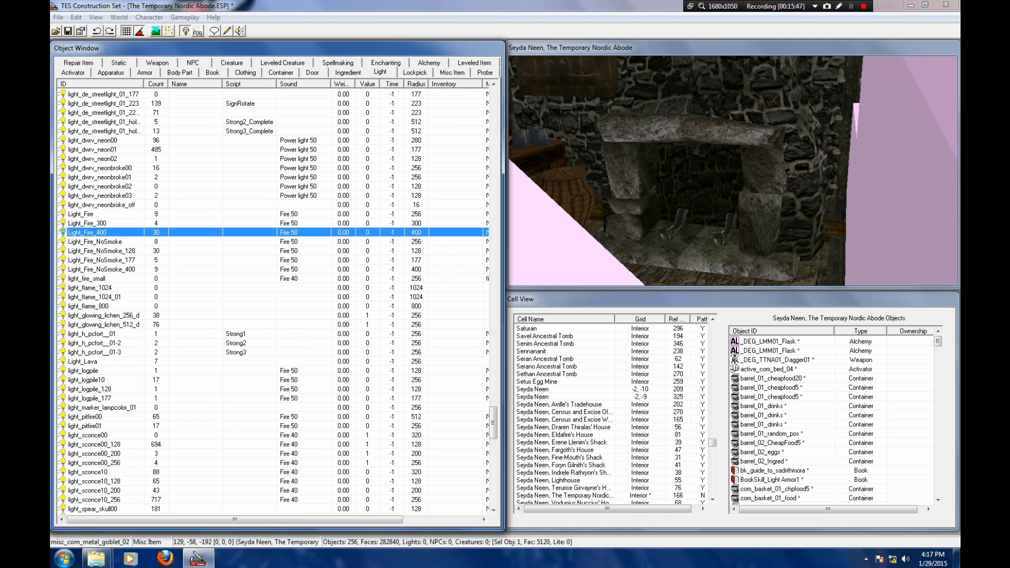
pyautogui.scroll(-2, 89, 233)
pyautogui.click(87, 324)
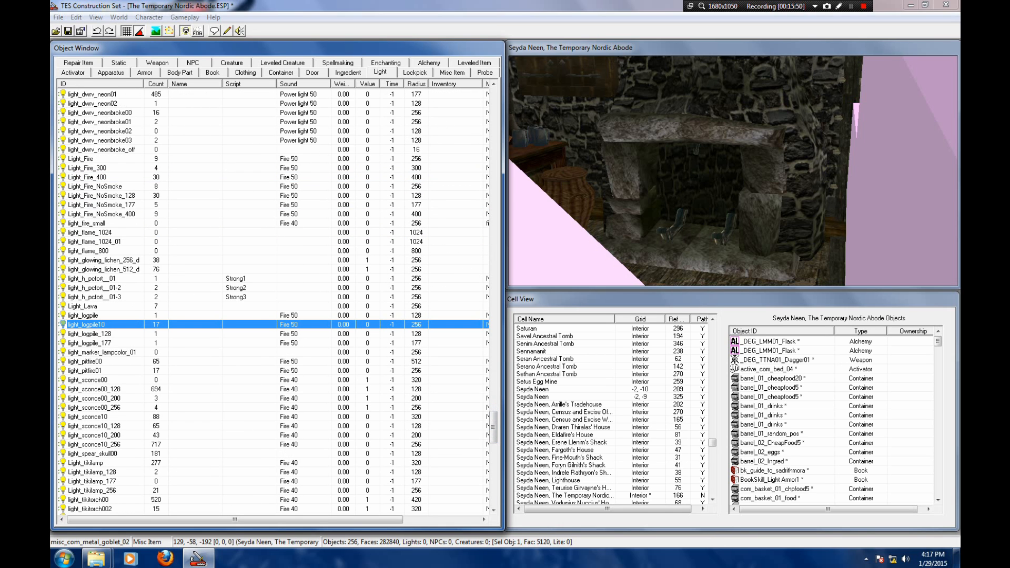
pyautogui.doubleClick(90, 334)
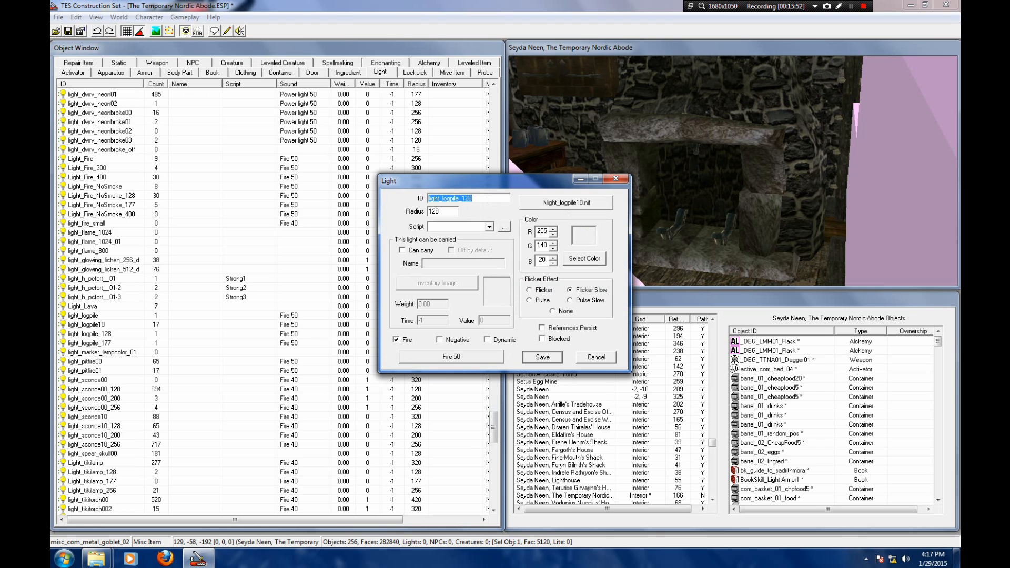
pyautogui.click(596, 357)
pyautogui.doubleClick(86, 324)
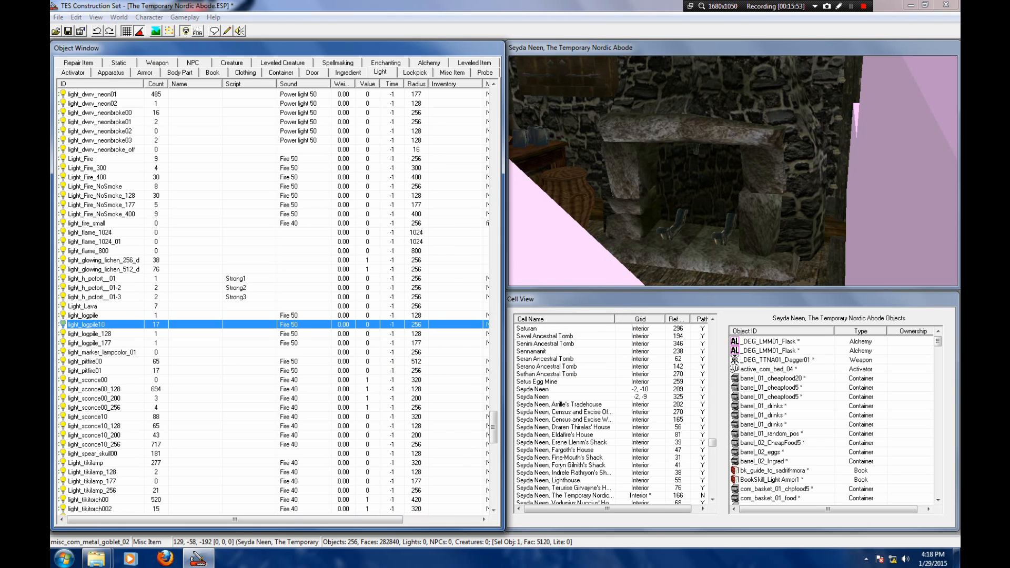
pyautogui.press('Escape')
# Step: Place light_logpile10 in the fireplace, rotated to 90 degrees about the vertical axis, and drop it to the hearth
pyautogui.moveTo(86, 325); pyautogui.dragTo(698, 174)
pyautogui.moveTo(698, 174); pyautogui.dragTo(740, 174, button='right')
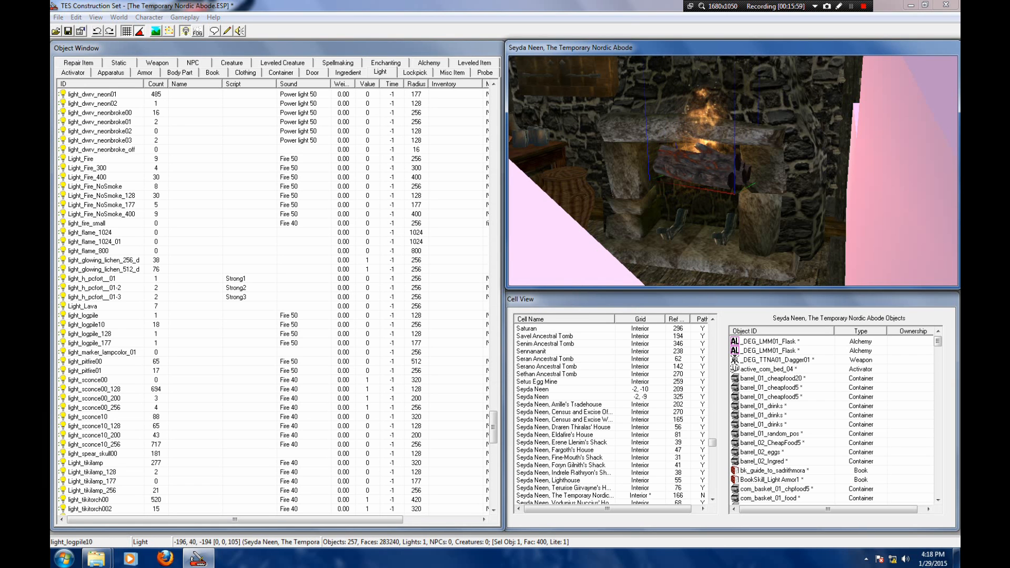
pyautogui.moveTo(697, 174); pyautogui.dragTo(700, 158)
pyautogui.press('f')
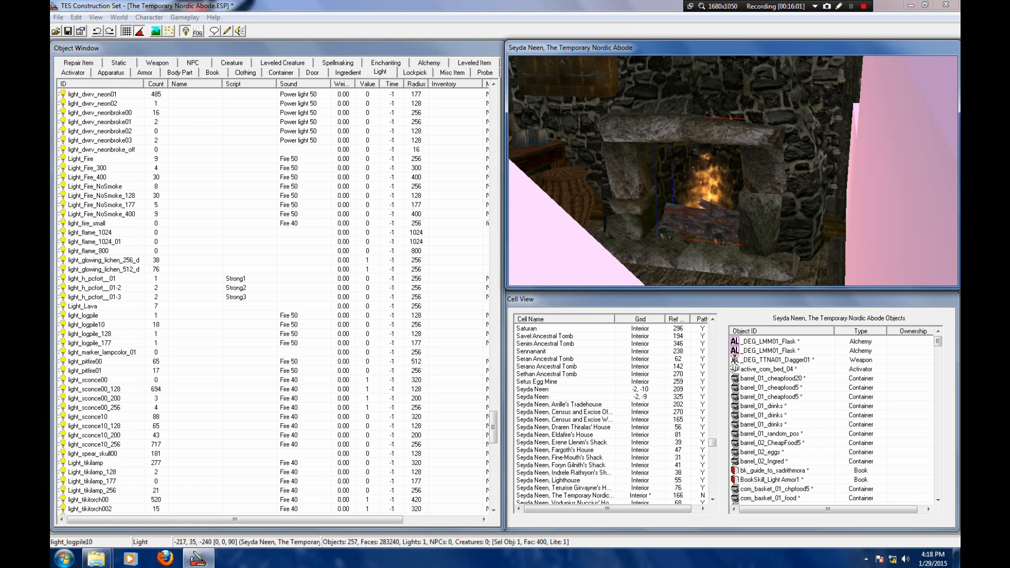
# Step: Centre the burning log pile in the fireplace opening so that it rests on the metal log holders
pyautogui.press('c')
pyautogui.keyDown('shift'); pyautogui.moveTo(731, 179); pyautogui.dragTo(757, 185, button='middle'); pyautogui.keyUp('shift')
pyautogui.moveTo(732, 194); pyautogui.dragTo(736, 199)
pyautogui.keyDown('shift'); pyautogui.moveTo(736, 199); pyautogui.dragTo(736, 232, button='middle'); pyautogui.keyUp('shift')
pyautogui.moveTo(736, 198); pyautogui.dragTo(740, 210)
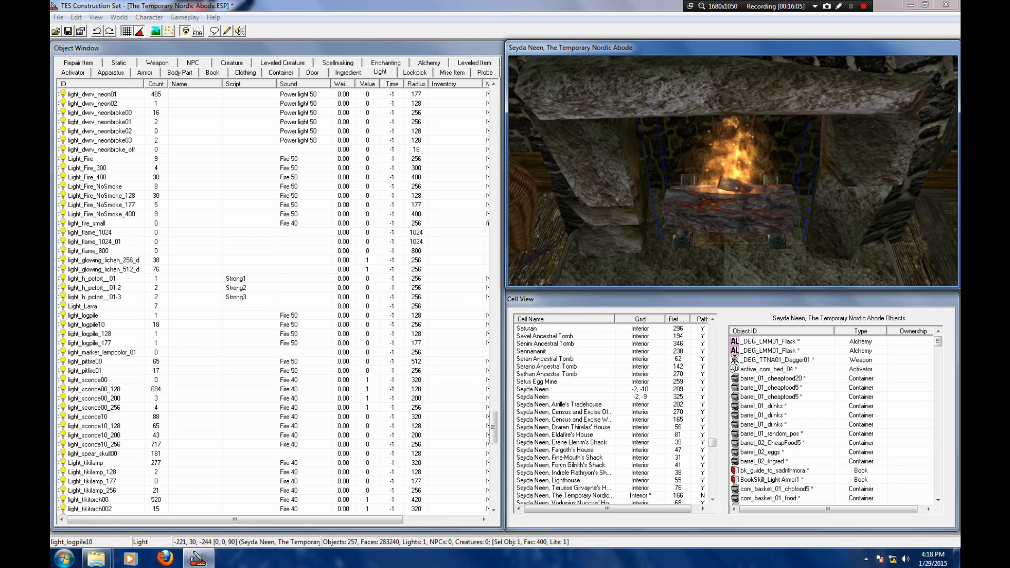
# Step: Preview the fireplace area under the cell's own lighting, and return to the bright view
pyautogui.scroll(-5, 733, 171)
pyautogui.press('a')
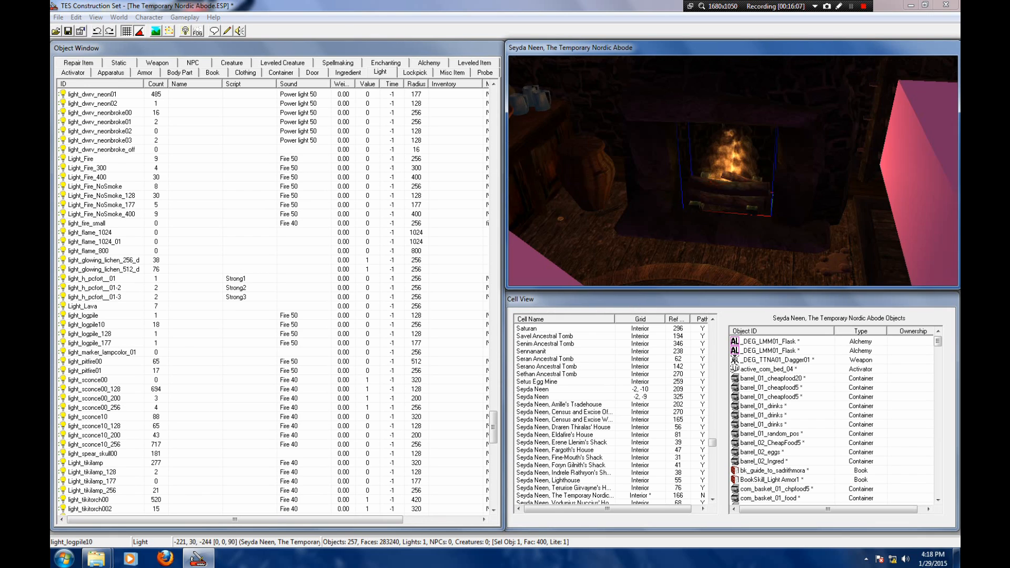
pyautogui.scroll(-5, 733, 171)
pyautogui.moveTo(733, 171)
pyautogui.keyDown('shift'); pyautogui.mouseDown(button='middle')
pyautogui.moveTo(858, 168)
pyautogui.moveTo(763, 176)
pyautogui.moveTo(848, 182)
pyautogui.moveTo(763, 174)
pyautogui.moveTo(794, 163)
pyautogui.moveTo(747, 171)
pyautogui.mouseUp(button='middle'); pyautogui.keyUp('shift')
pyautogui.press('a')
pyautogui.scroll(5, 733, 171)
# Step: Place the iron candlestick Light_Com_Candle_01_64 over the counter between the bottles and the folded cloths
pyautogui.click(625, 183)
pyautogui.moveTo(624, 184); pyautogui.dragTo(713, 196, button='middle')
pyautogui.scroll(4, 731, 182)
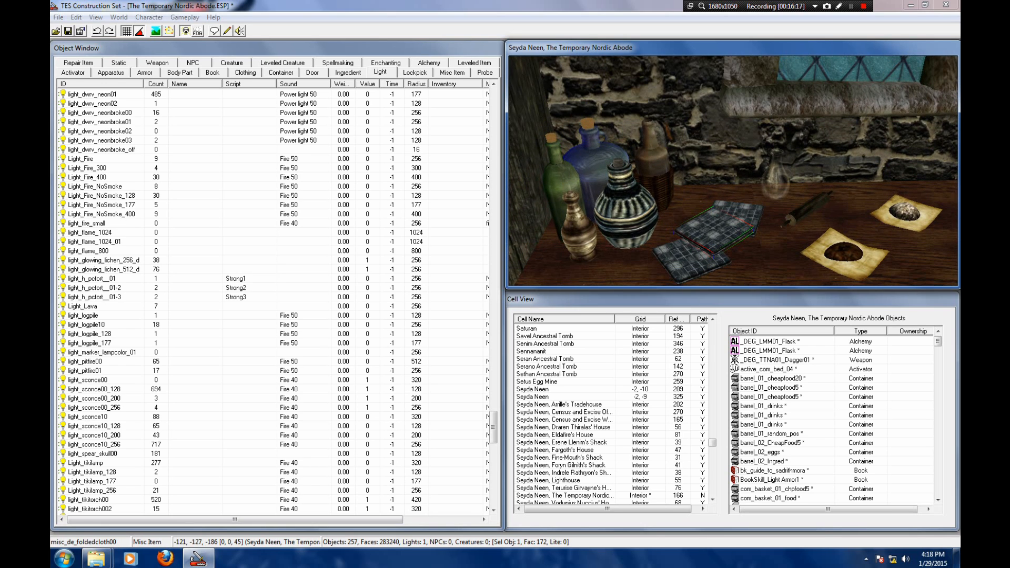
pyautogui.moveTo(493, 428); pyautogui.dragTo(493, 213)
pyautogui.click(104, 223)
pyautogui.scroll(5, 104, 223)
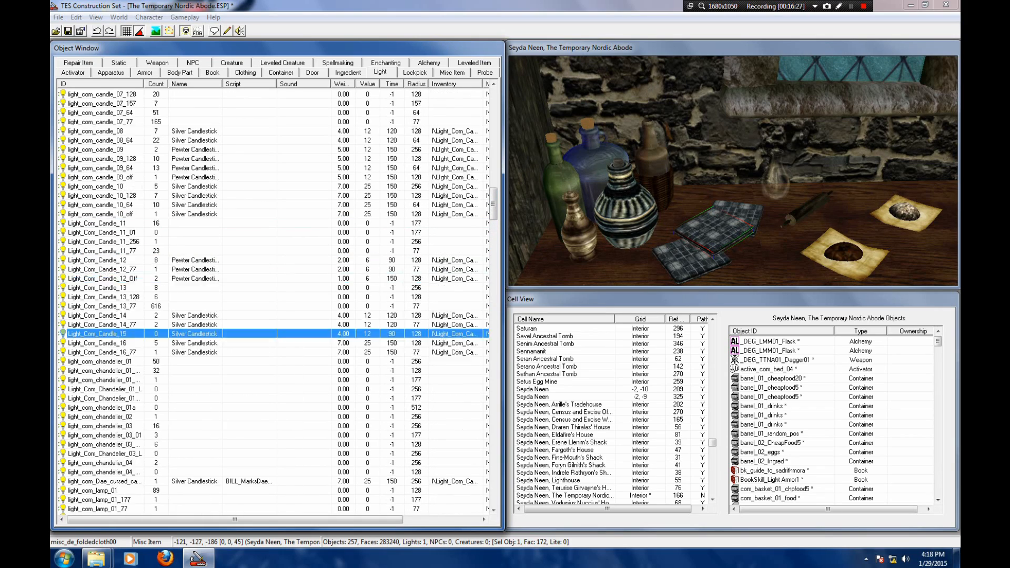
pyautogui.scroll(7, 104, 224)
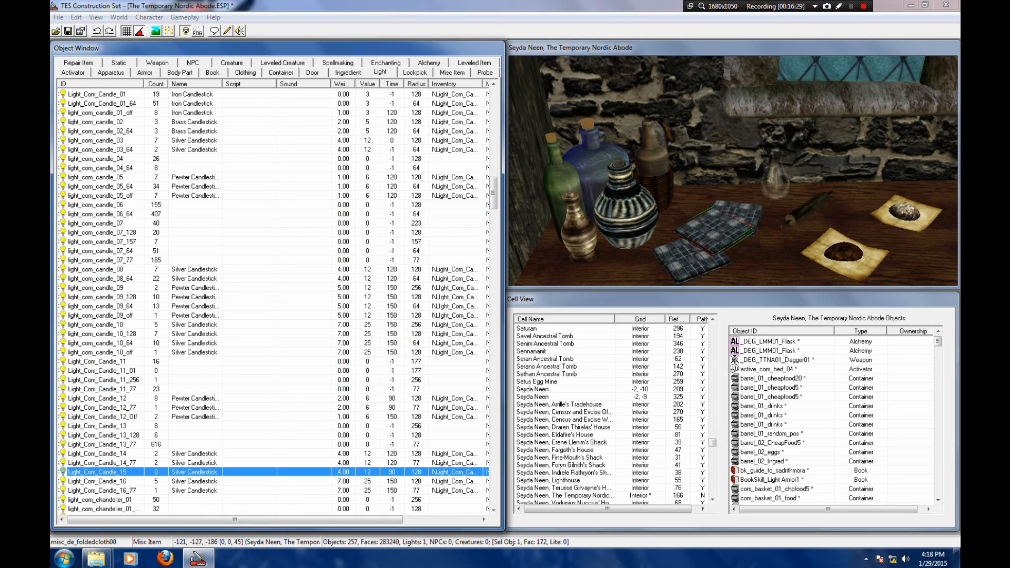
pyautogui.click(97, 178)
pyautogui.press('Down')
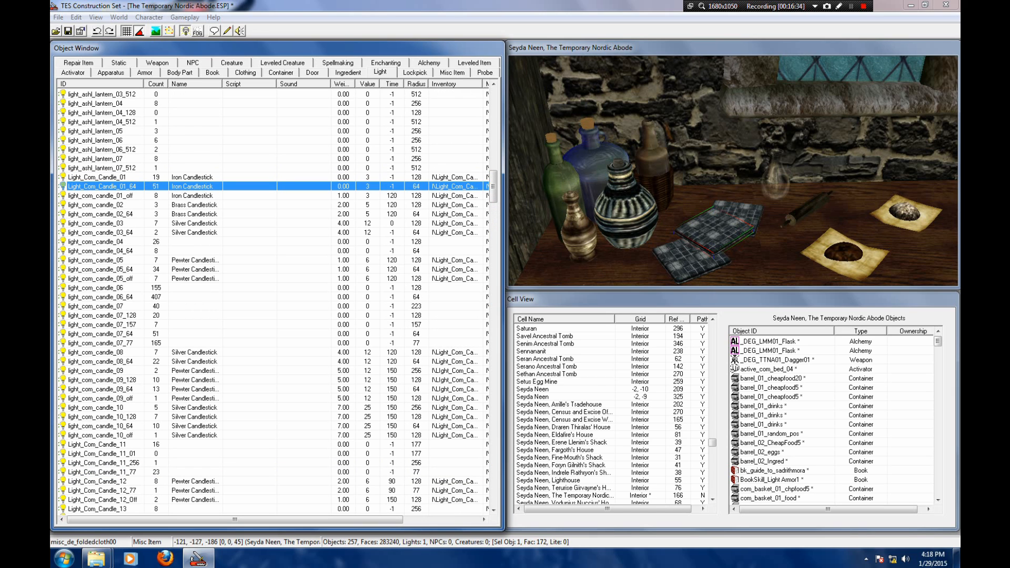
pyautogui.moveTo(102, 186); pyautogui.dragTo(693, 135)
# Step: Rotate the iron candlestick to 345 degrees about the vertical axis and lower it onto the counter behind the folded cloths
pyautogui.keyDown('shift'); pyautogui.moveTo(693, 135); pyautogui.dragTo(693, 143, button='middle'); pyautogui.keyUp('shift')
pyautogui.moveTo(693, 143); pyautogui.dragTo(694, 152)
pyautogui.moveTo(693, 163); pyautogui.dragTo(701, 163, button='right')
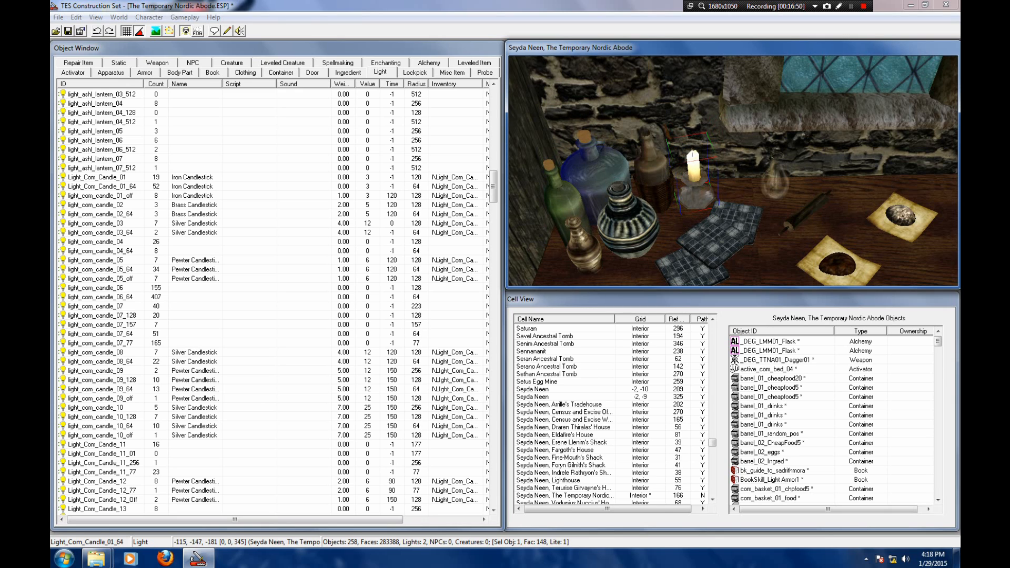
pyautogui.moveTo(693, 167); pyautogui.dragTo(693, 172)
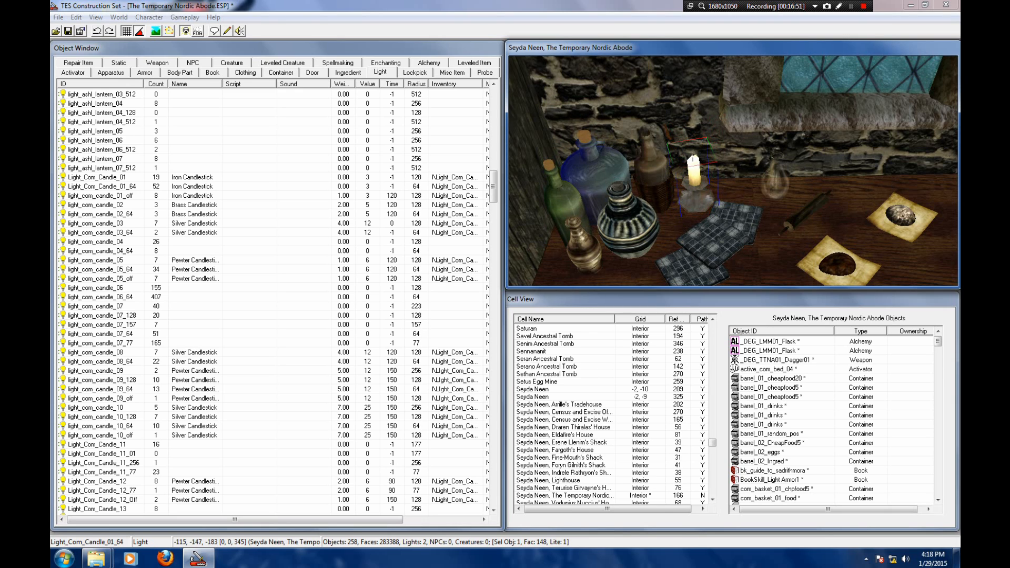
# Step: Place the pewter candelabrum light_com_candle_09_128 on the round dining table, rotated to 255 degrees about the vertical axis, in front of the bread platter
pyautogui.scroll(-10, 733, 171)
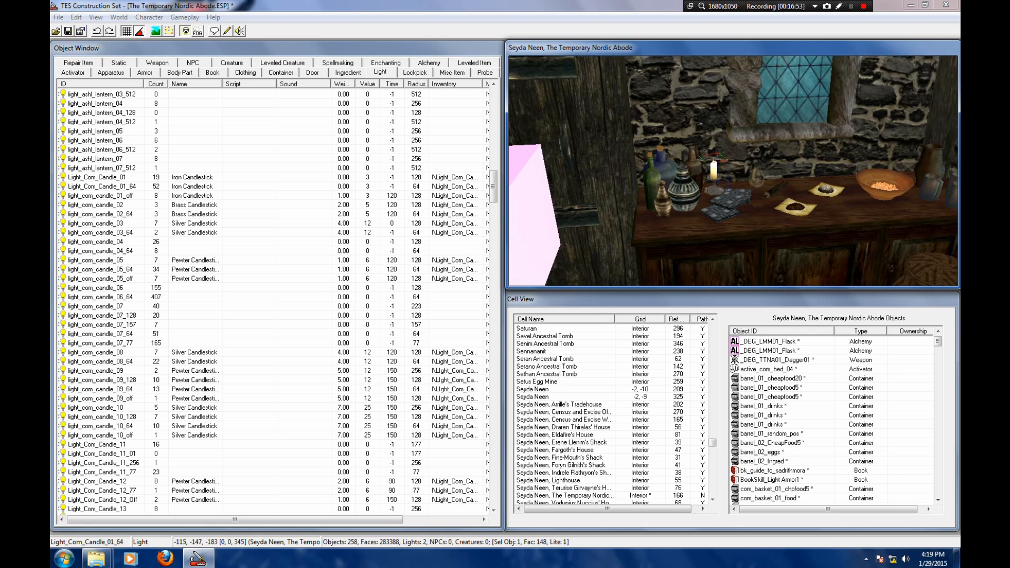
pyautogui.scroll(-10, 733, 171)
pyautogui.moveTo(733, 171); pyautogui.dragTo(774, 121, button='middle')
pyautogui.scroll(5, 733, 171)
pyautogui.click(96, 205)
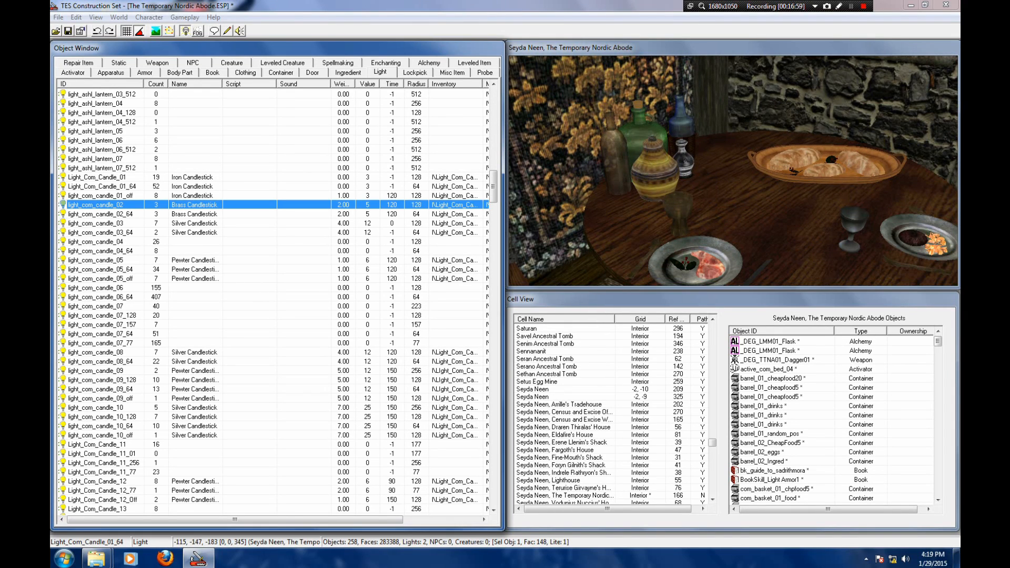
pyautogui.scroll(-1, 279, 300)
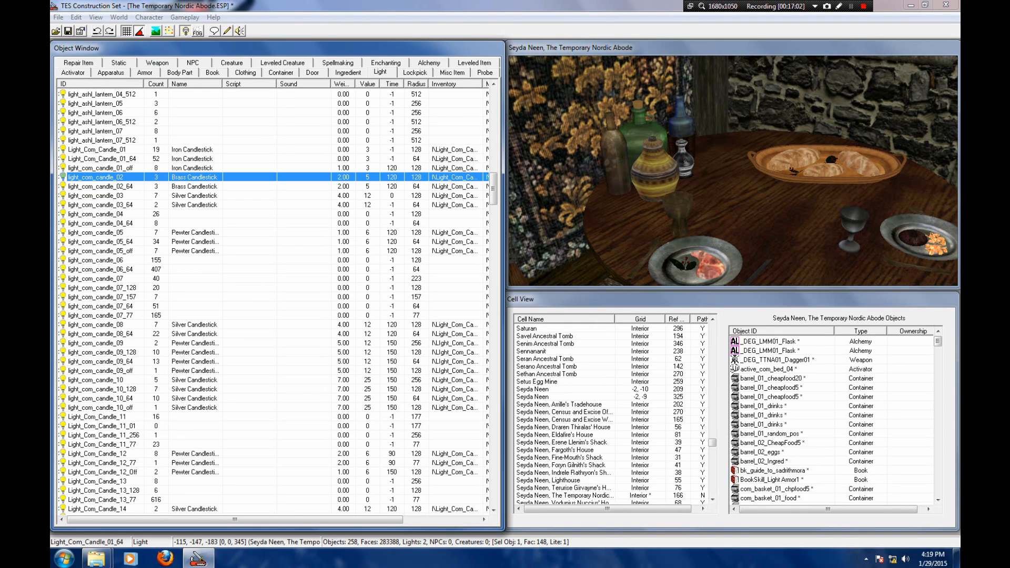
pyautogui.moveTo(96, 353); pyautogui.dragTo(768, 92)
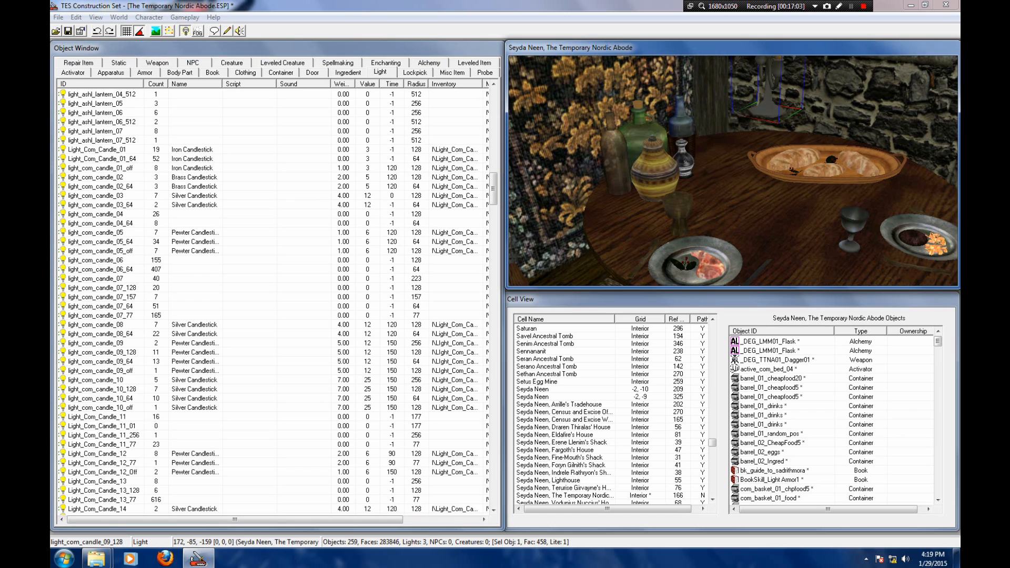
pyautogui.moveTo(768, 100); pyautogui.dragTo(756, 100, button='right')
pyautogui.moveTo(760, 100); pyautogui.dragTo(757, 110)
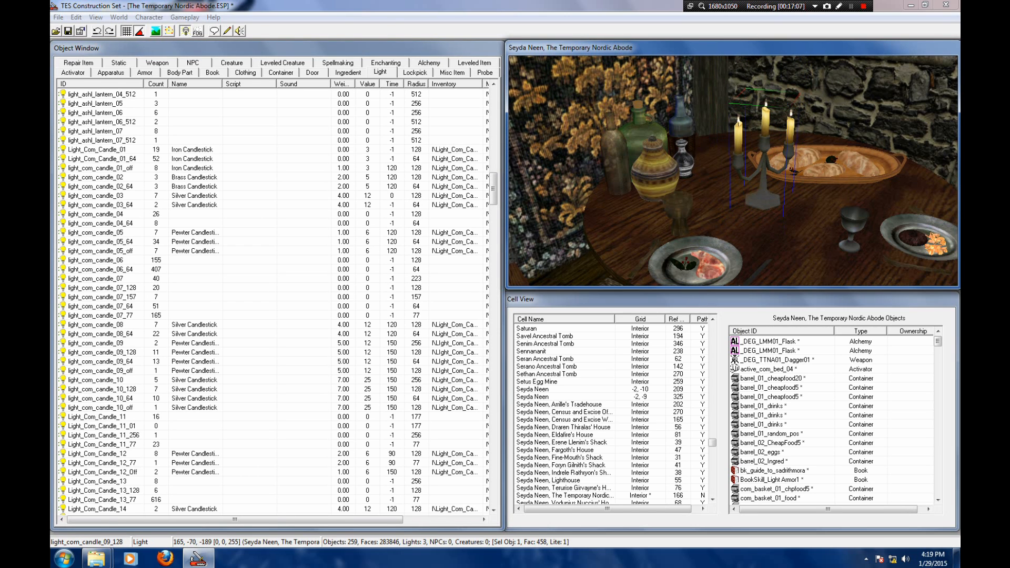
# Step: Preview the dining table's candlelight under the cell's own lighting, and return to the bright view at the bedside table
pyautogui.keyDown('shift'); pyautogui.moveTo(757, 111); pyautogui.dragTo(737, 119, button='middle'); pyautogui.keyUp('shift')
pyautogui.scroll(-5, 736, 158)
pyautogui.keyDown('shift'); pyautogui.moveTo(737, 158); pyautogui.dragTo(769, 185, button='middle'); pyautogui.keyUp('shift')
pyautogui.press('a')
pyautogui.press('a')
pyautogui.press('a')
pyautogui.scroll(3, 737, 168)
pyautogui.press('a')
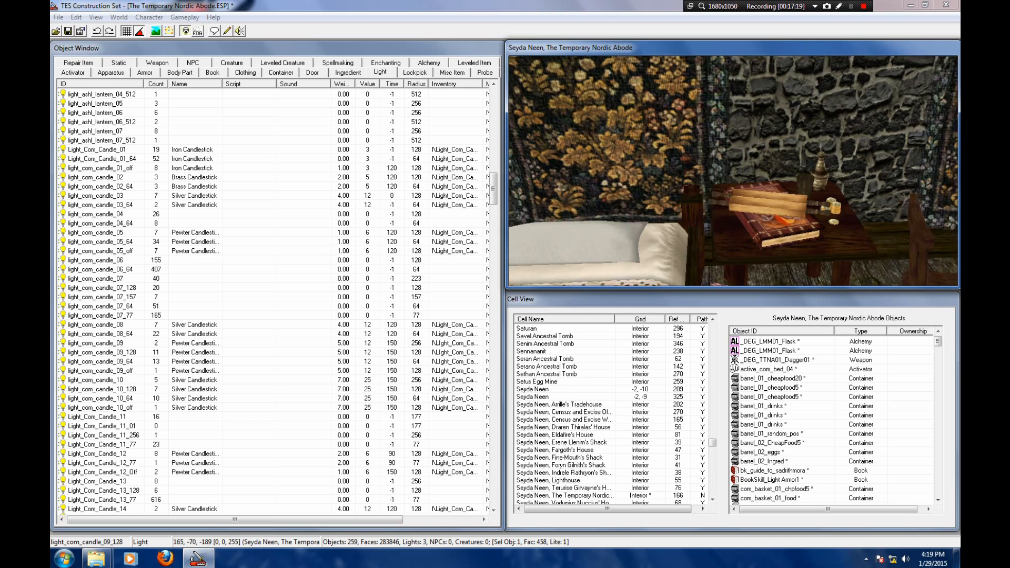
# Step: Place the iron candlestick Light_Com_Candle_01_64 over the bedside table, rotated to 15 degrees about the vertical axis
pyautogui.click(784, 187)
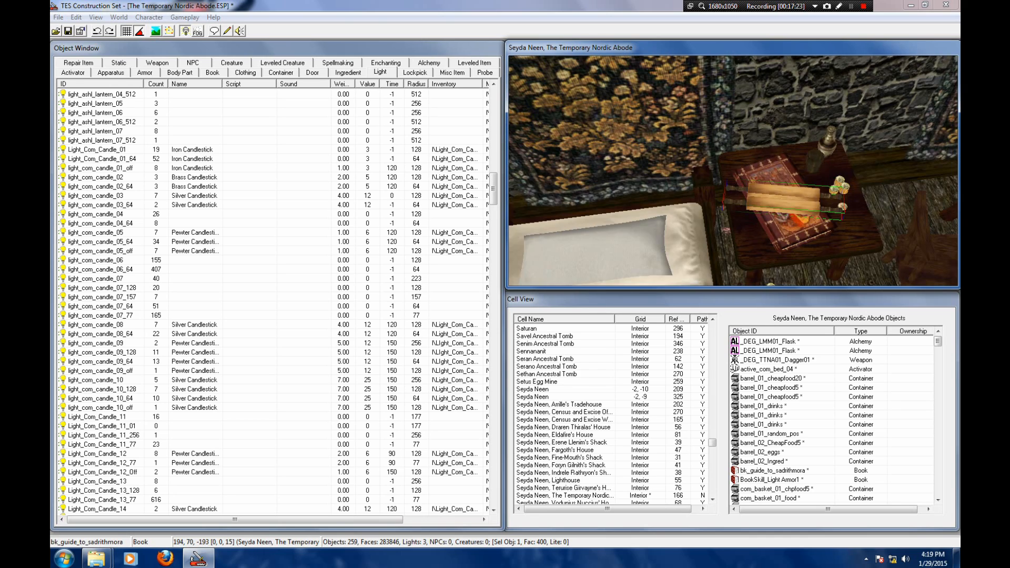
pyautogui.moveTo(97, 158); pyautogui.dragTo(779, 132)
pyautogui.moveTo(772, 237); pyautogui.dragTo(783, 208)
pyautogui.moveTo(783, 208); pyautogui.dragTo(790, 208, button='right')
pyautogui.moveTo(784, 208); pyautogui.dragTo(785, 201)
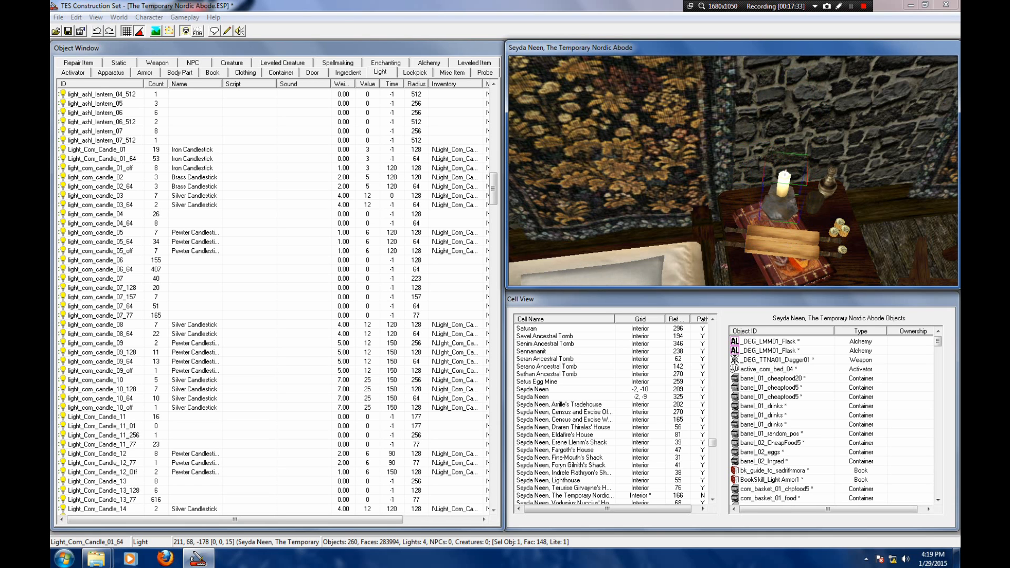
# Step: Move the iron candlestick to the back corner of the bedside table beside the bottle and rest it on the tabletop
pyautogui.scroll(5, 785, 201)
pyautogui.keyDown('shift'); pyautogui.moveTo(786, 201); pyautogui.dragTo(784, 245, button='middle'); pyautogui.keyUp('shift')
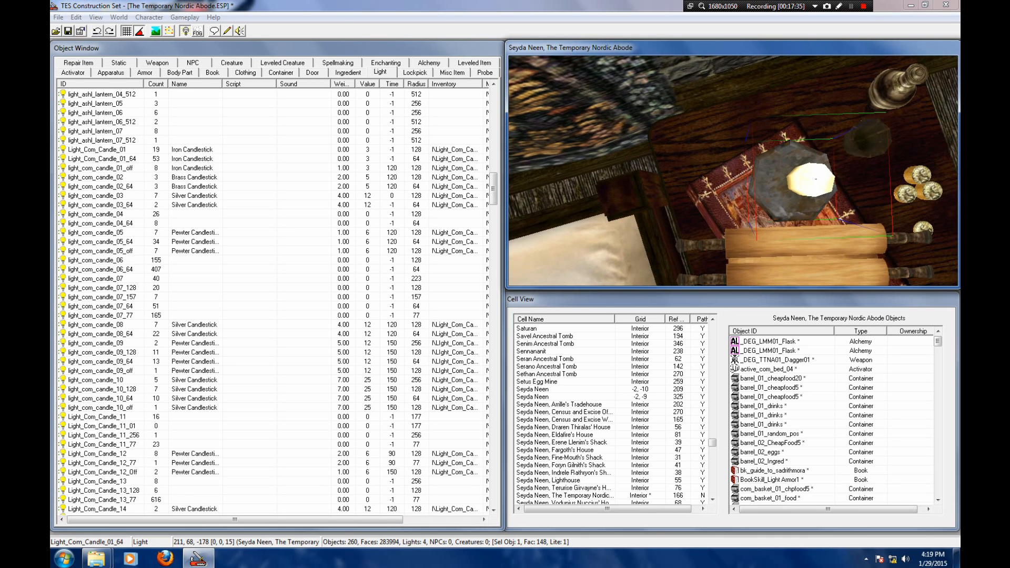
pyautogui.moveTo(794, 181); pyautogui.dragTo(821, 117)
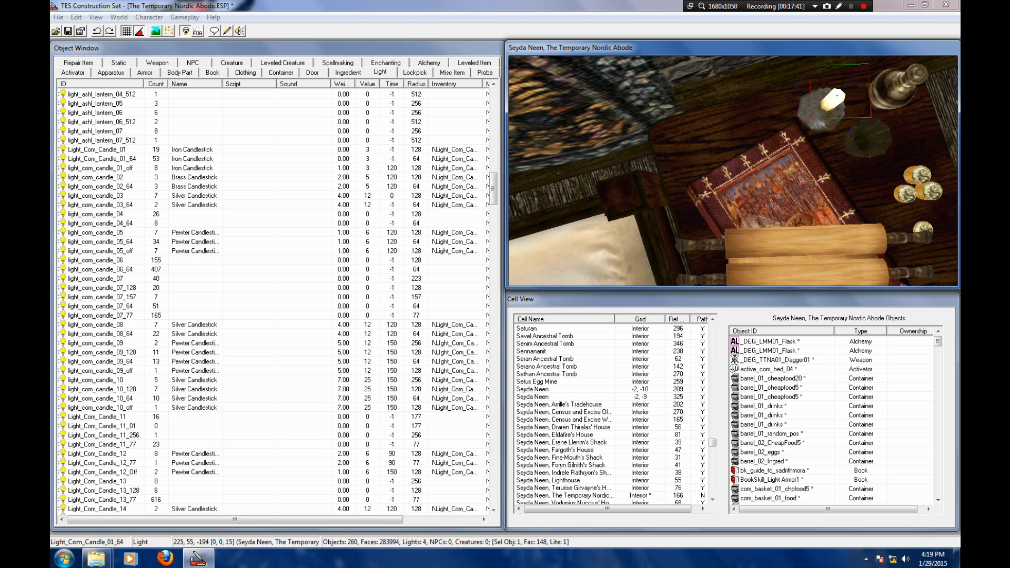
pyautogui.press('f')
pyautogui.press('shift')
pyautogui.scroll(-5, 733, 170)
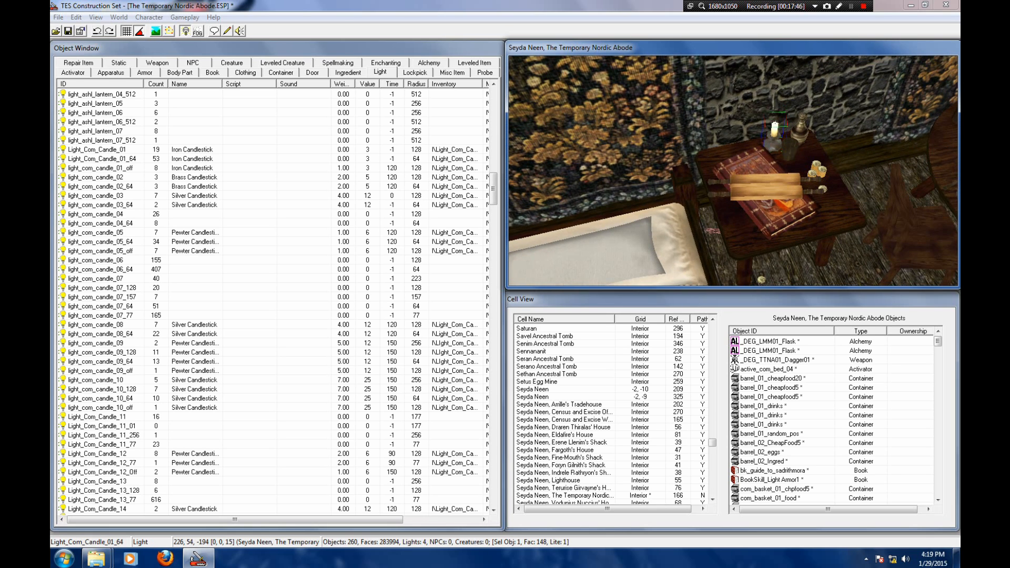
# Step: Examine the whole house from several sides under the cell's own lighting, and return to the bright view
pyautogui.press('a')
pyautogui.press('shift')
pyautogui.scroll(-3, 733, 170)
pyautogui.press('shift')
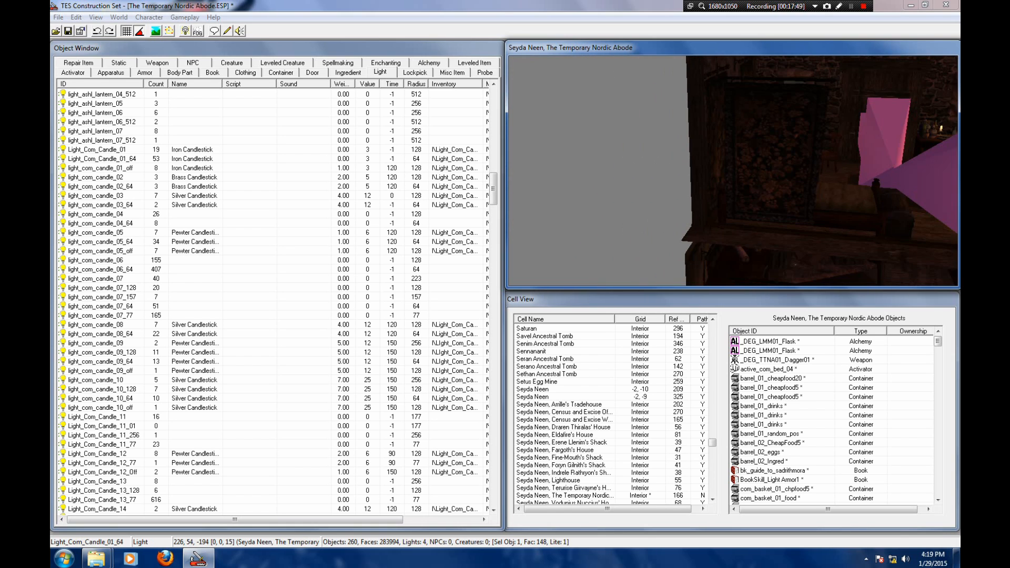
pyautogui.press('shift')
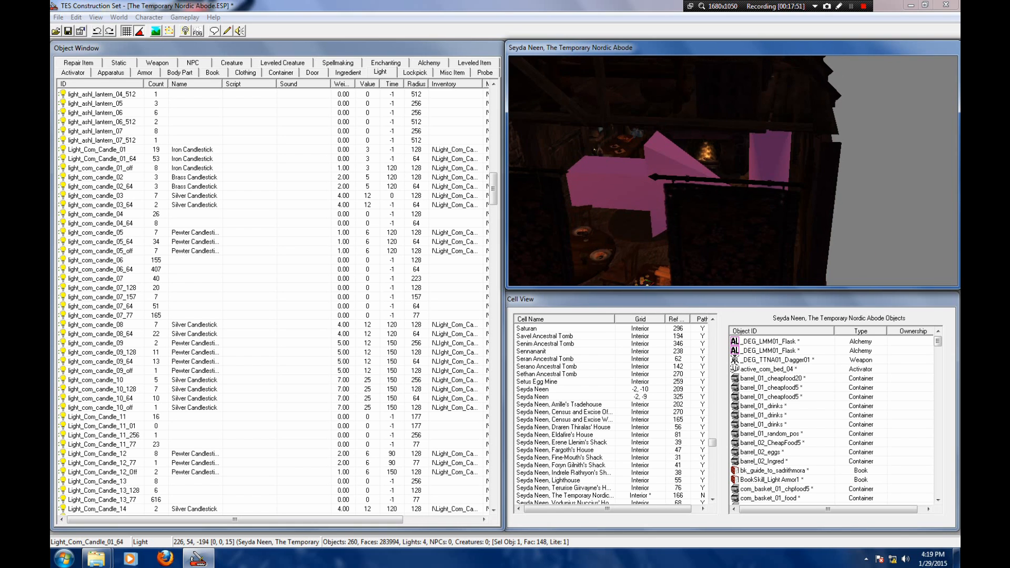
pyautogui.press('shift')
pyautogui.press('a')
pyautogui.press('shift')
pyautogui.moveTo(652, 158); pyautogui.dragTo(815, 187, button='middle')
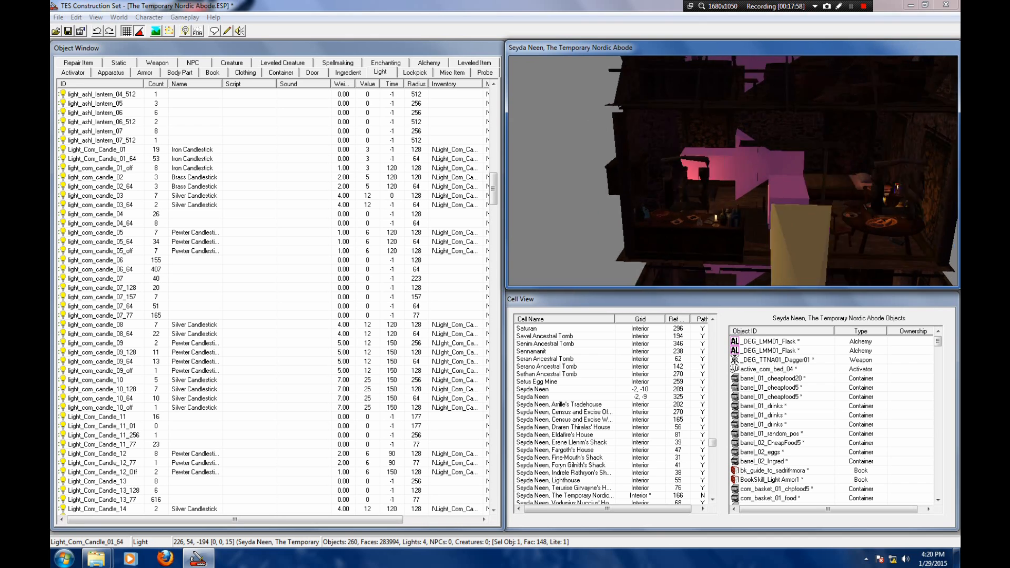
pyautogui.press('shift')
pyautogui.press('a')
# Step: Inspect the settings of the light light_com_chandelier_01 as a candidate for the lower room, and close them without changes
pyautogui.moveTo(747, 232)
pyautogui.mouseDown(button='middle')
pyautogui.moveTo(752, 136)
pyautogui.moveTo(737, 91)
pyautogui.mouseUp(button='middle')
pyautogui.press('shift')
pyautogui.scroll(4, 733, 171)
pyautogui.click(726, 242)
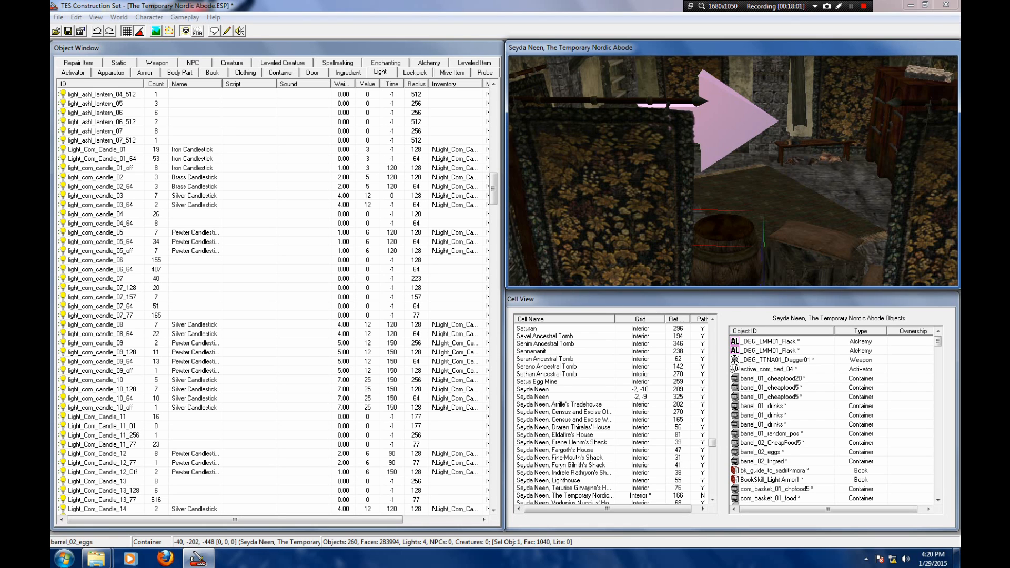
pyautogui.press('shift')
pyautogui.scroll(2, 733, 171)
pyautogui.press('shift')
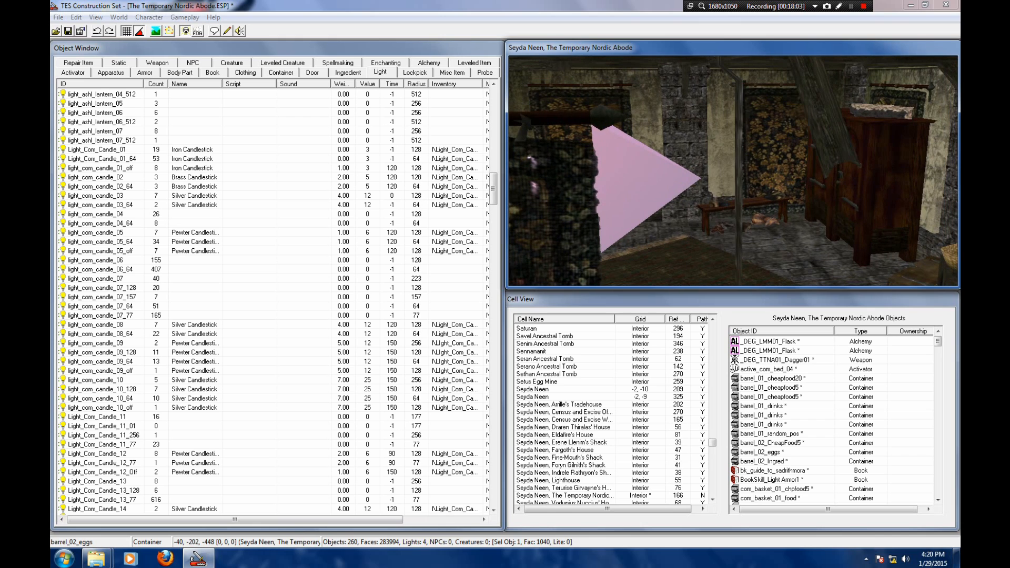
pyautogui.click(252, 288)
pyautogui.scroll(-9, 252, 287)
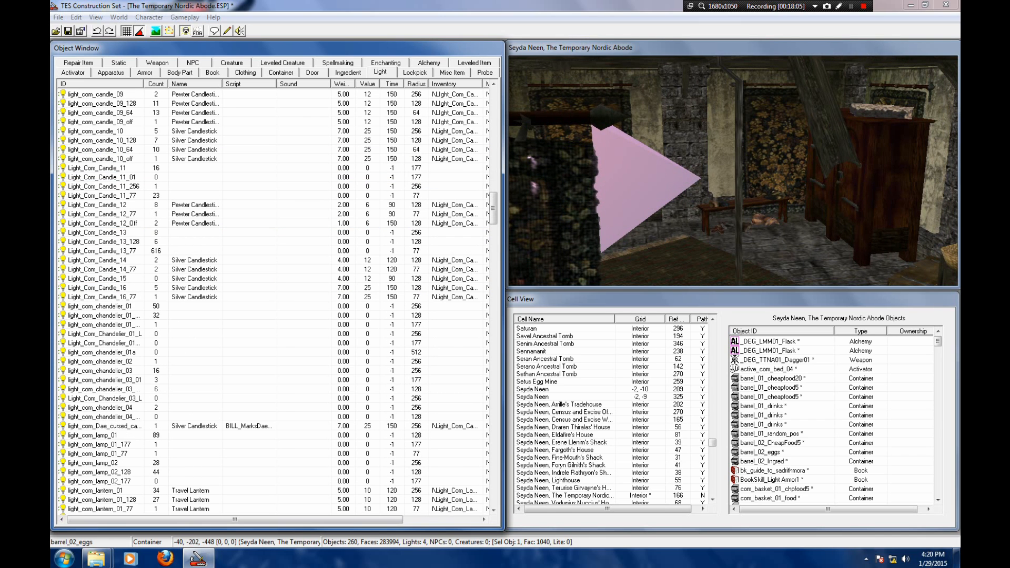
pyautogui.scroll(-1, 274, 300)
pyautogui.doubleClick(100, 279)
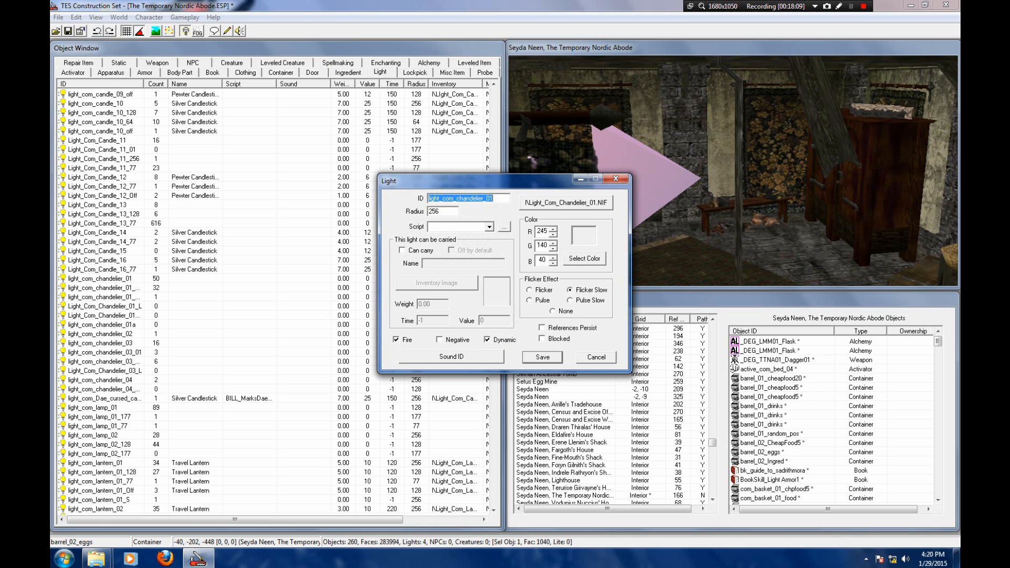
pyautogui.press('Return')
pyautogui.doubleClick(104, 288)
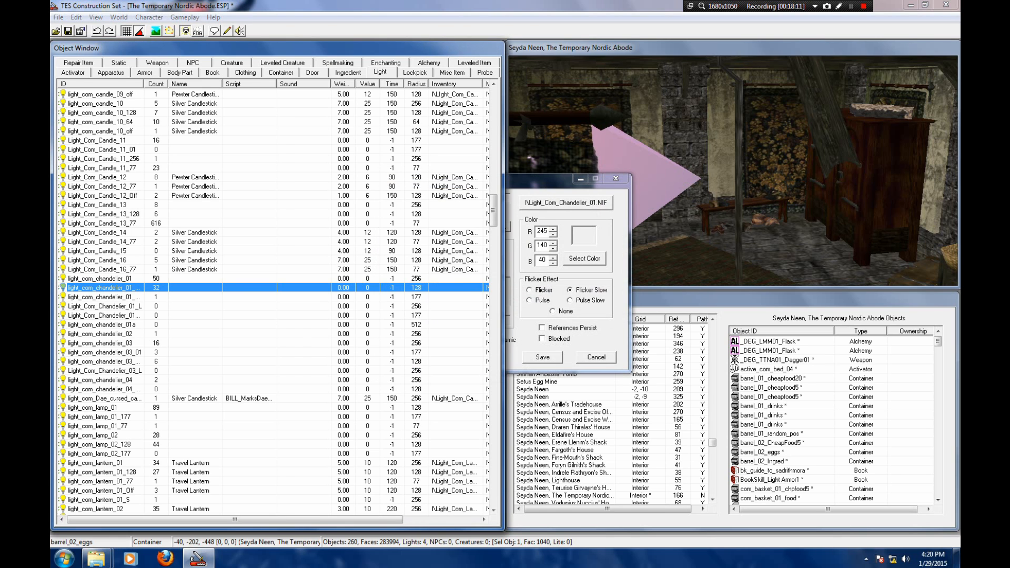
pyautogui.click(596, 357)
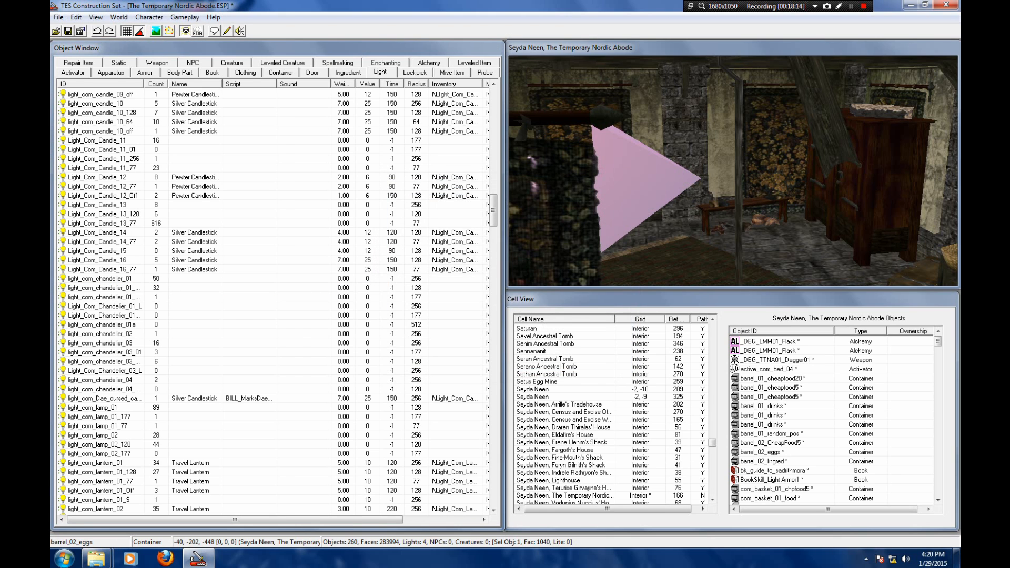
# Step: Try the 128-radius version of light_com_chandelier_01 in the lower room, and delete it from the cell
pyautogui.click(103, 297)
pyautogui.click(103, 288)
pyautogui.moveTo(104, 288); pyautogui.dragTo(745, 158)
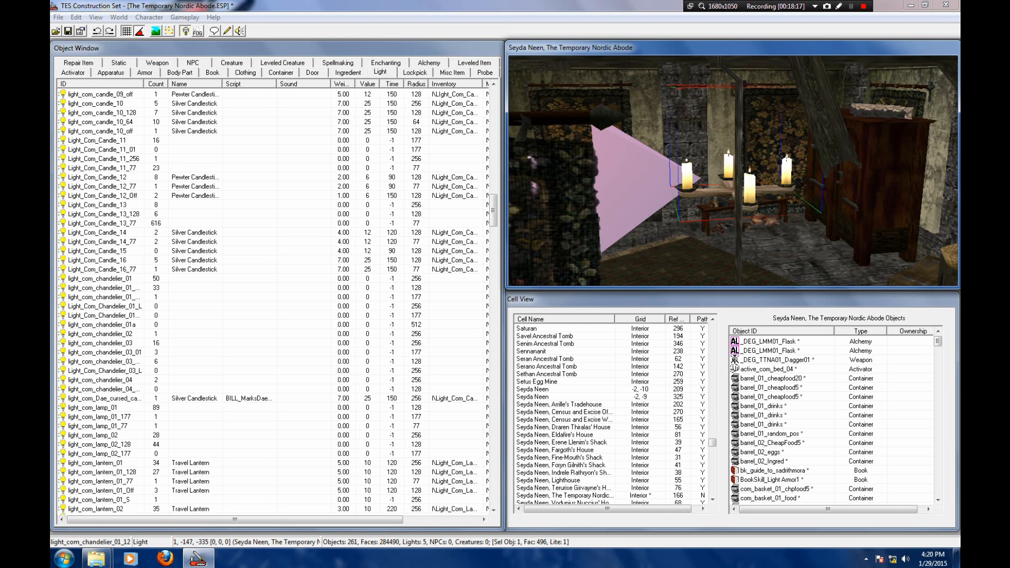
pyautogui.press('Delete')
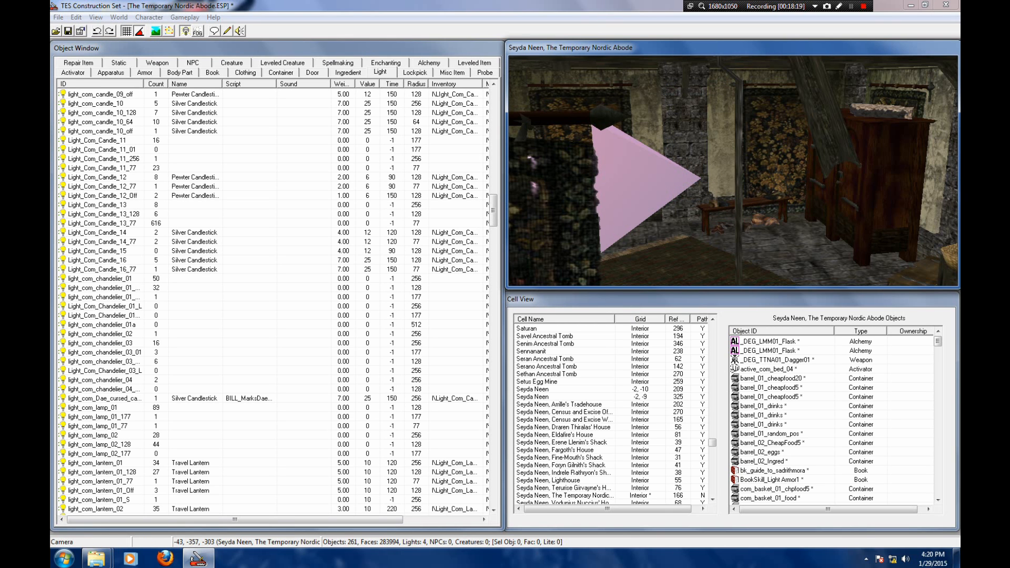
# Step: Inspect the settings of the light light_com_chandelier_03_128, and close them without changes
pyautogui.doubleClick(100, 343)
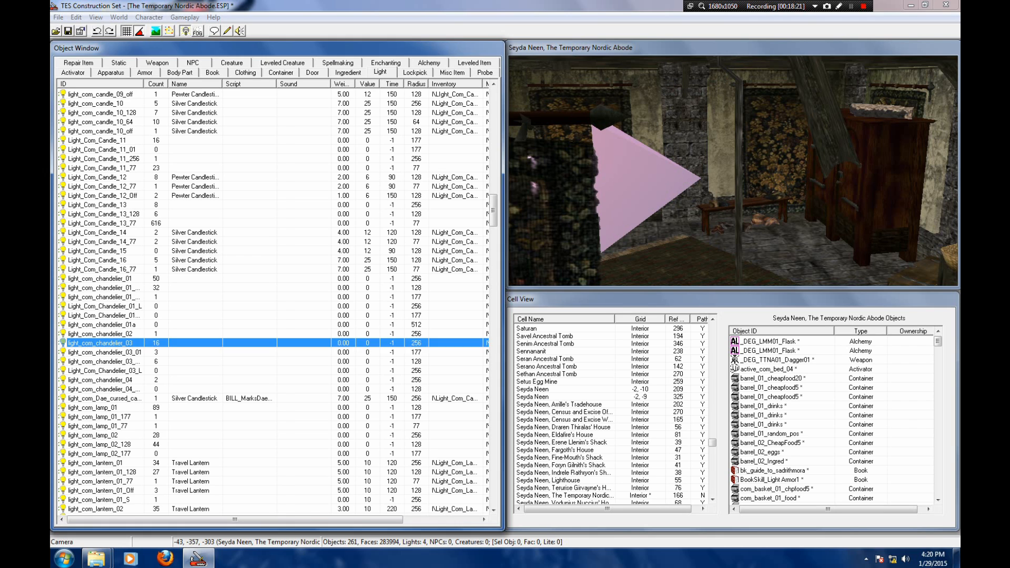
pyautogui.press('Escape')
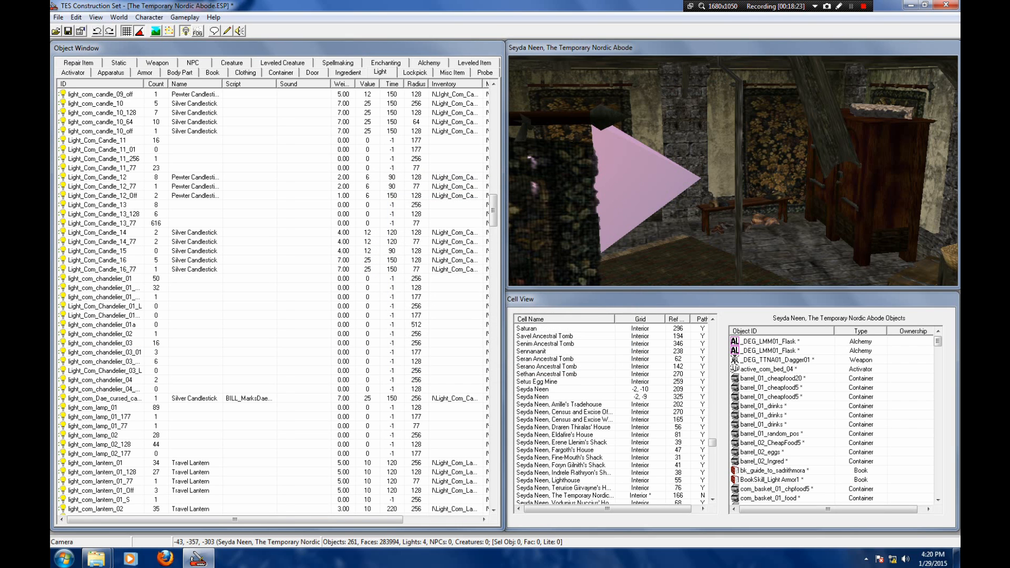
pyautogui.doubleClick(104, 362)
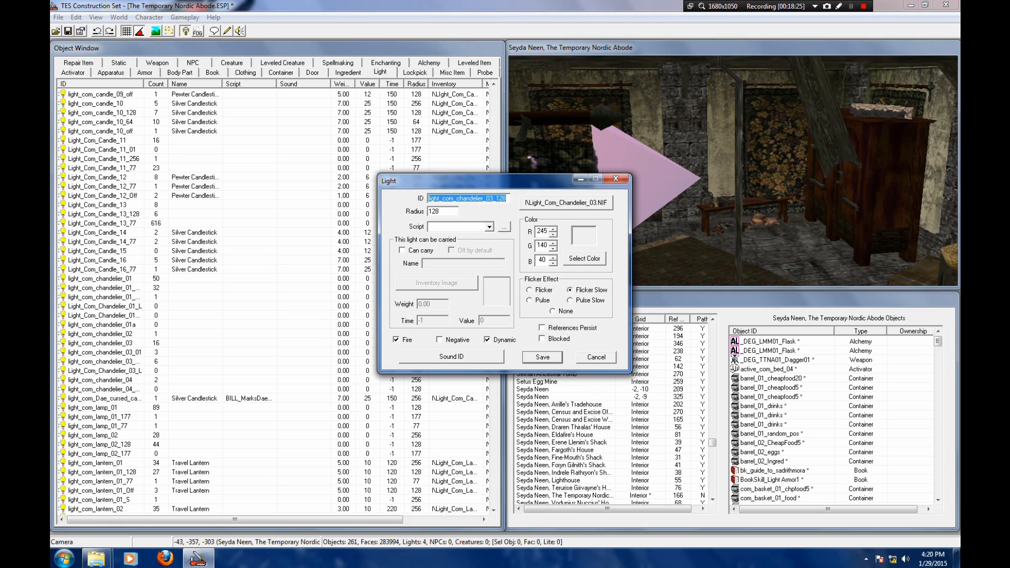
pyautogui.press('Escape')
# Step: Place the wooden chandelier light_com_chandelier_03_128 in the lower room and raise it to hang from the ceiling
pyautogui.moveTo(104, 362); pyautogui.dragTo(703, 171)
pyautogui.keyDown('shift'); pyautogui.moveTo(703, 171); pyautogui.dragTo(879, 200, button='middle'); pyautogui.keyUp('shift')
pyautogui.moveTo(814, 219); pyautogui.dragTo(686, 220)
pyautogui.keyDown('shift'); pyautogui.moveTo(686, 220); pyautogui.dragTo(757, 168, button='middle'); pyautogui.keyUp('shift')
pyautogui.scroll(4, 763, 185)
pyautogui.moveTo(758, 169); pyautogui.dragTo(758, 164)
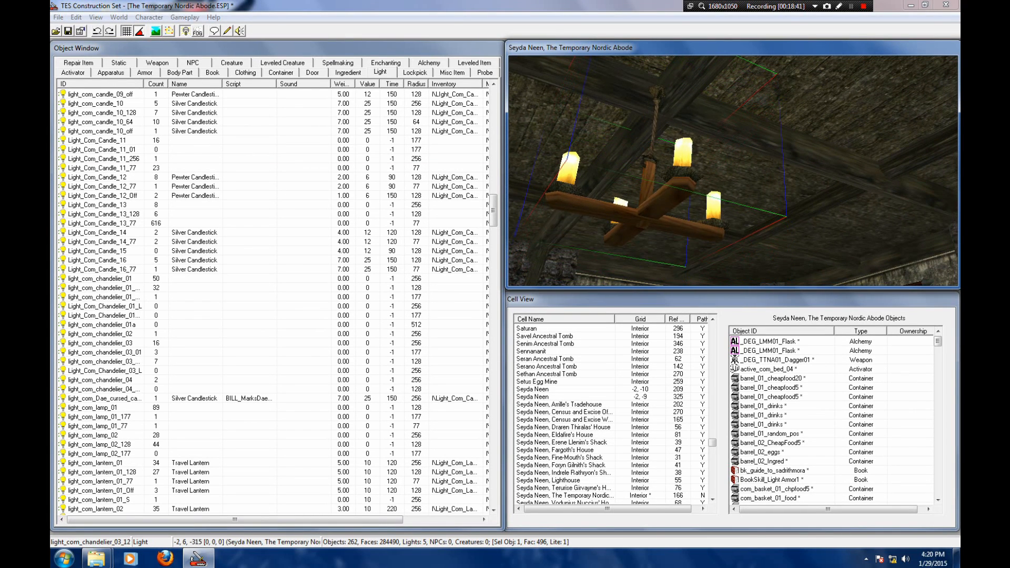
# Step: Align the wooden chandelier's rope with the crossing of the ceiling beams, at about X 10, Y -2
pyautogui.moveTo(638, 213); pyautogui.dragTo(652, 229)
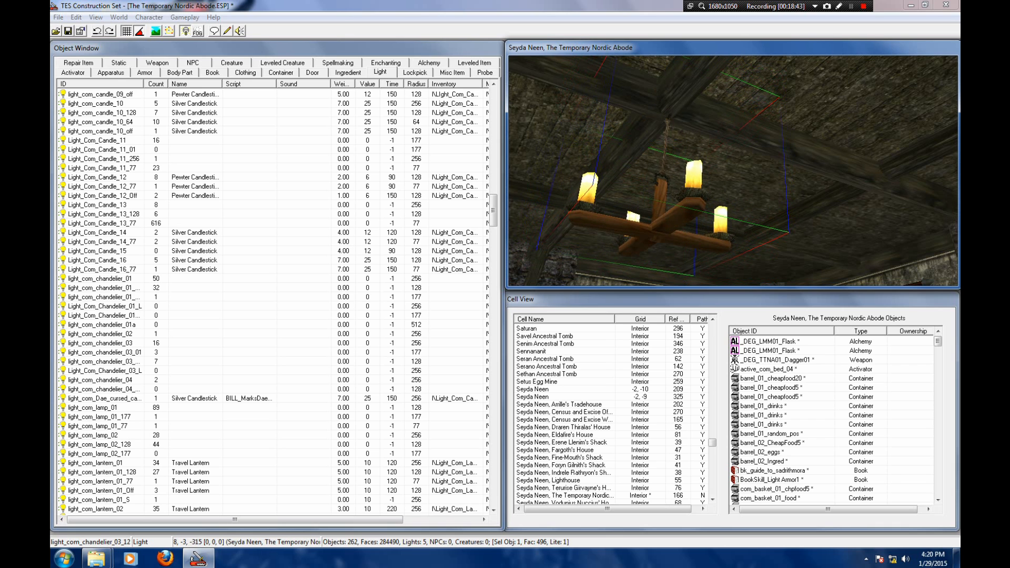
pyautogui.keyDown('shift'); pyautogui.moveTo(653, 229); pyautogui.dragTo(732, 250, button='middle'); pyautogui.keyUp('shift')
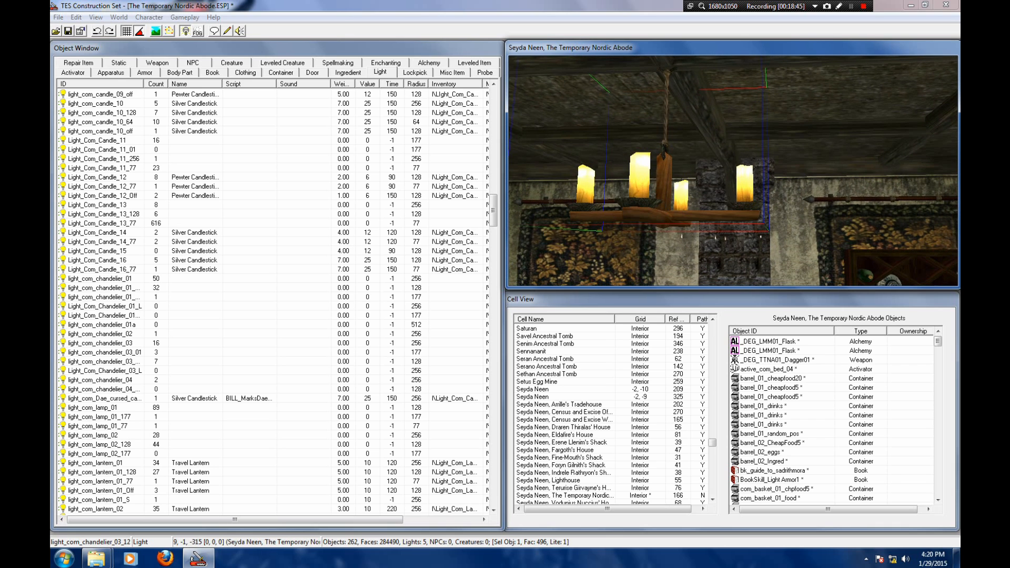
pyautogui.moveTo(664, 210); pyautogui.dragTo(658, 211)
# Step: Preview the chandelier's light on the lower floor under the cell's own lighting, and return to the bright view near the crates
pyautogui.keyDown('shift'); pyautogui.moveTo(657, 212); pyautogui.dragTo(753, 210, button='middle'); pyautogui.keyUp('shift')
pyautogui.scroll(-3, 733, 171)
pyautogui.scroll(-4, 733, 171)
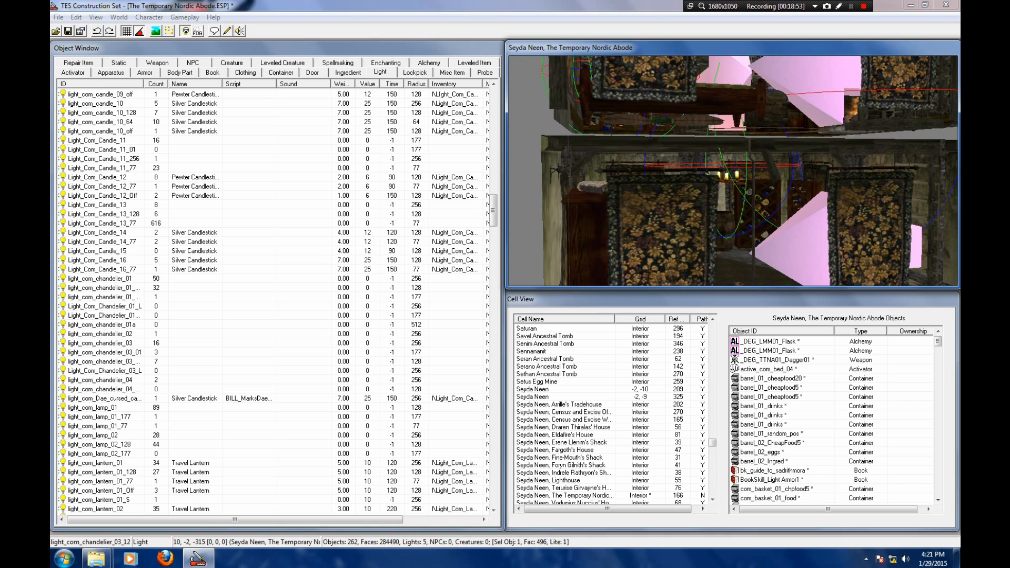
pyautogui.keyDown('shift'); pyautogui.moveTo(705, 211); pyautogui.dragTo(768, 211, button='middle'); pyautogui.keyUp('shift')
pyautogui.scroll(-5, 733, 171)
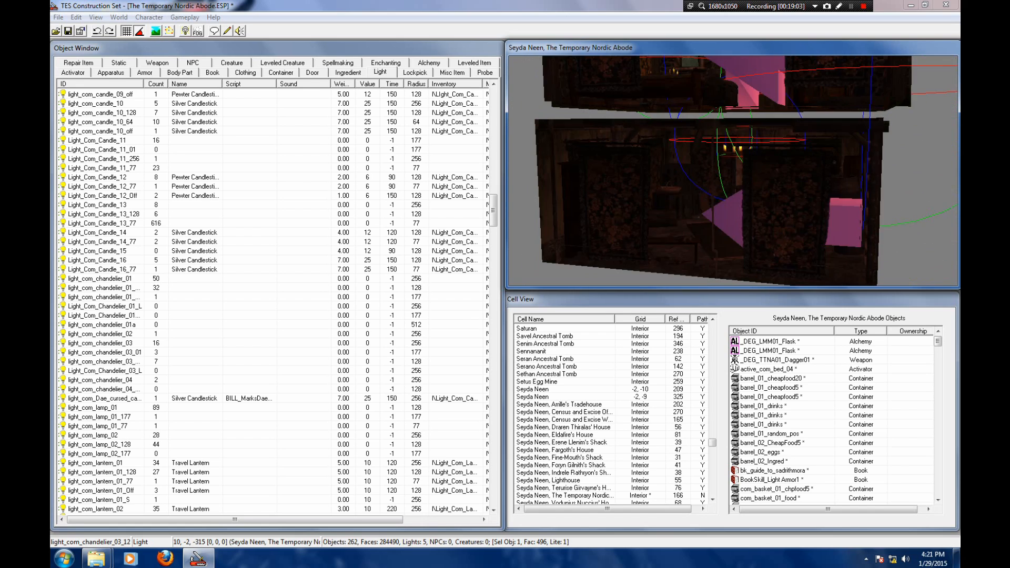
pyautogui.scroll(5, 733, 171)
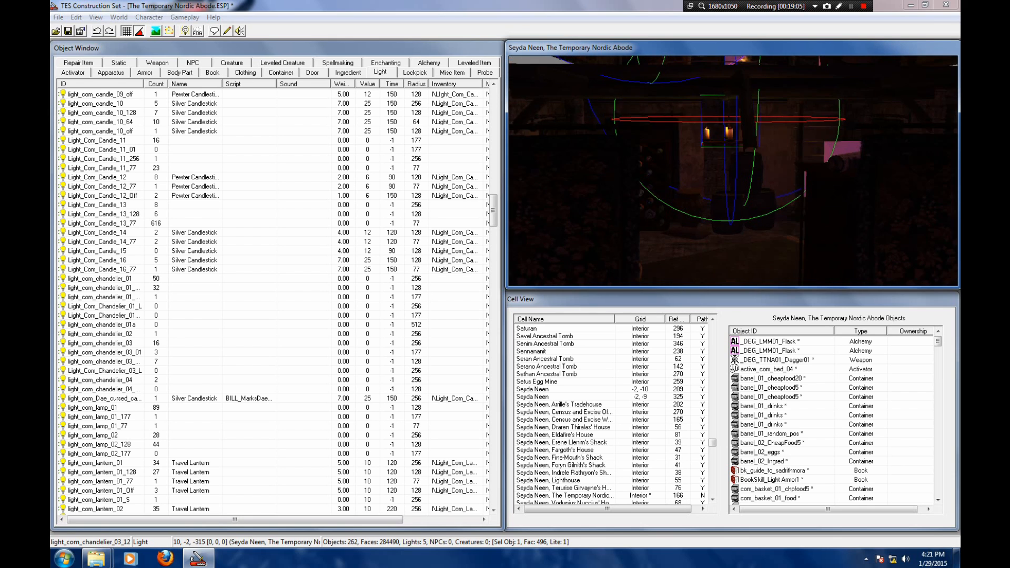
pyautogui.press('shift')
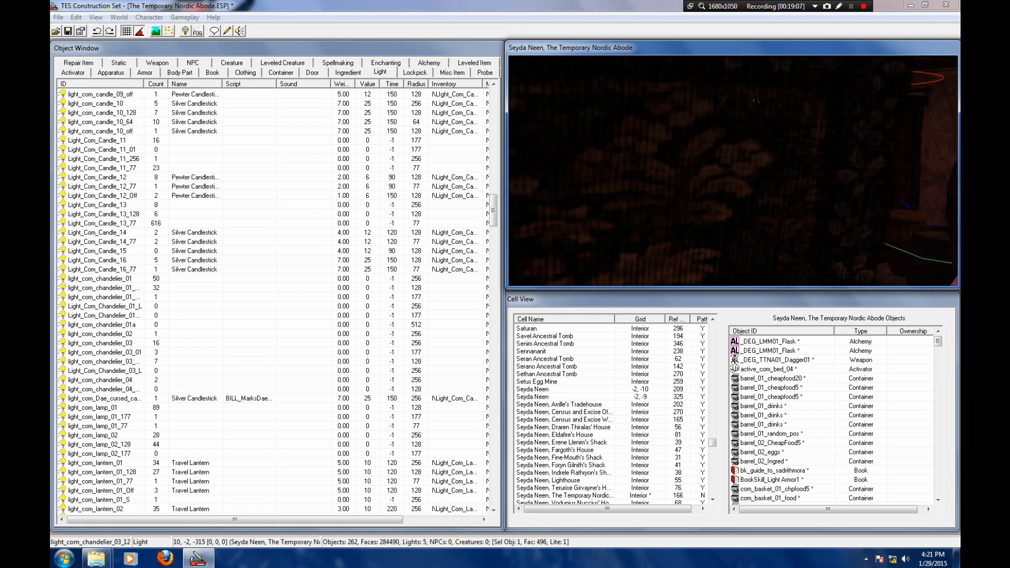
pyautogui.scroll(3, 733, 171)
pyautogui.scroll(-5, 733, 171)
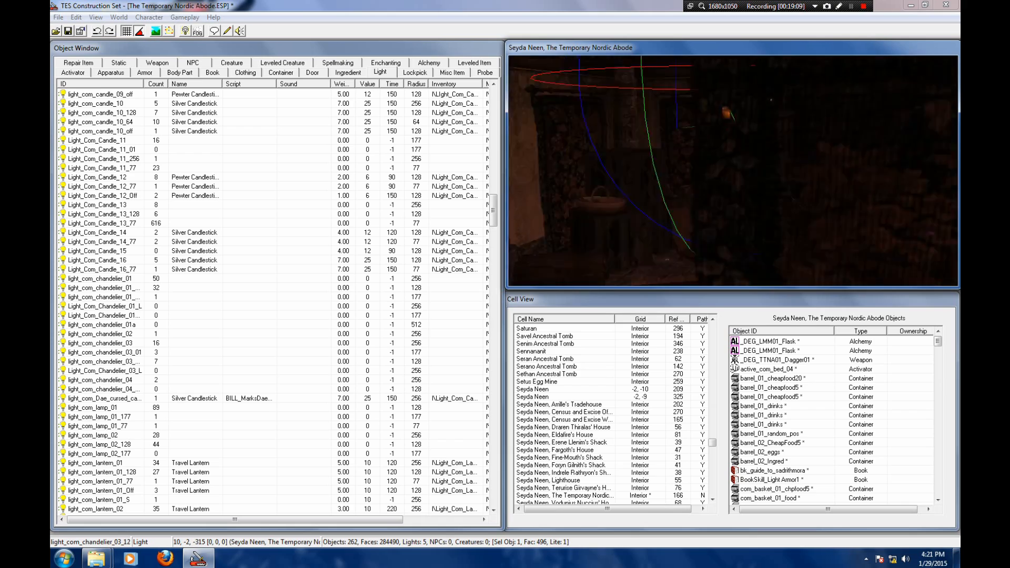
pyautogui.press('a')
pyautogui.press('shift')
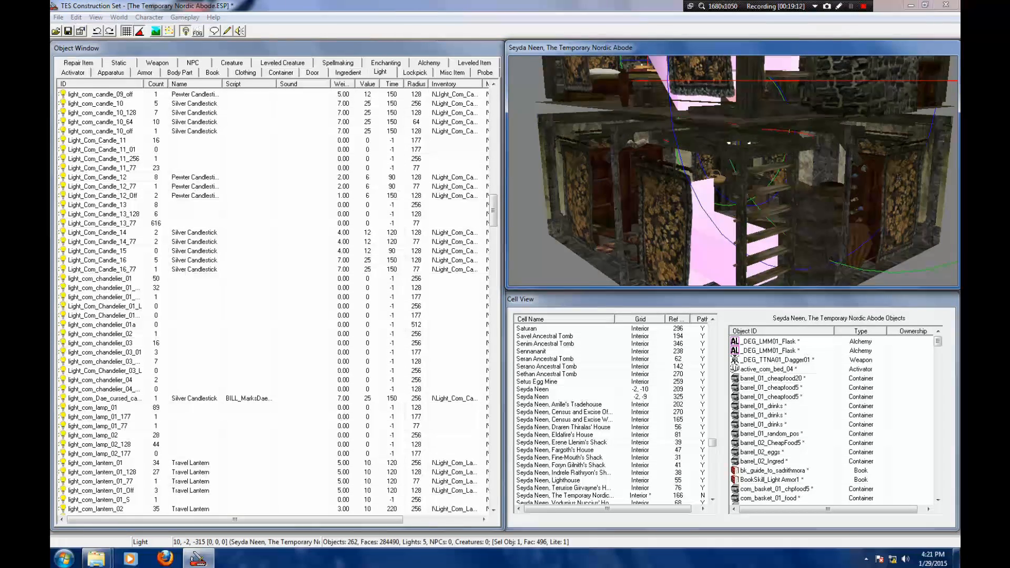
pyautogui.scroll(5, 733, 171)
pyautogui.click(732, 208)
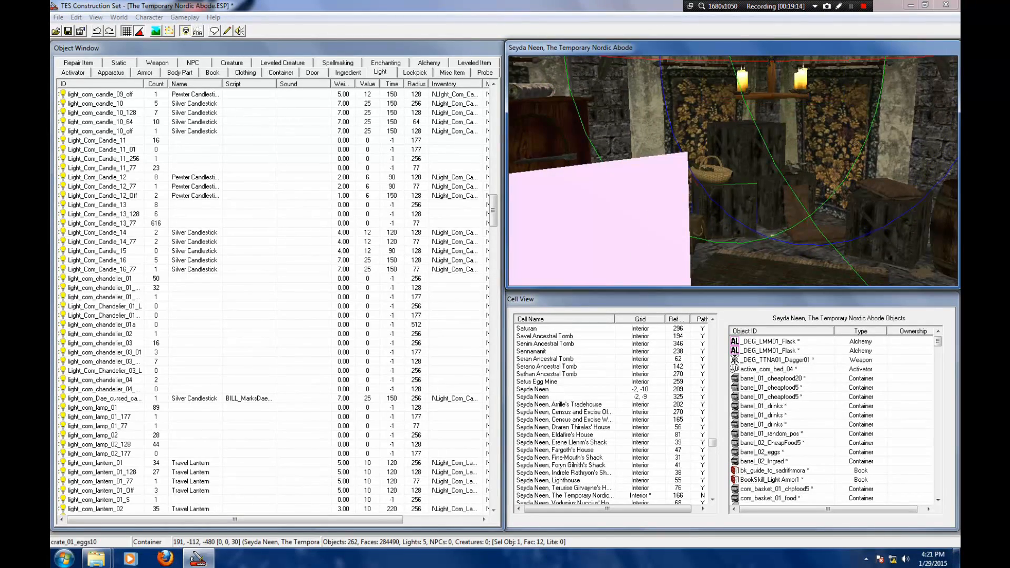
# Step: Search the light objects for the standing candle lamp light_com_lamp_01, inspect its settings, and close them without changes
pyautogui.press('shift')
pyautogui.press('shift')
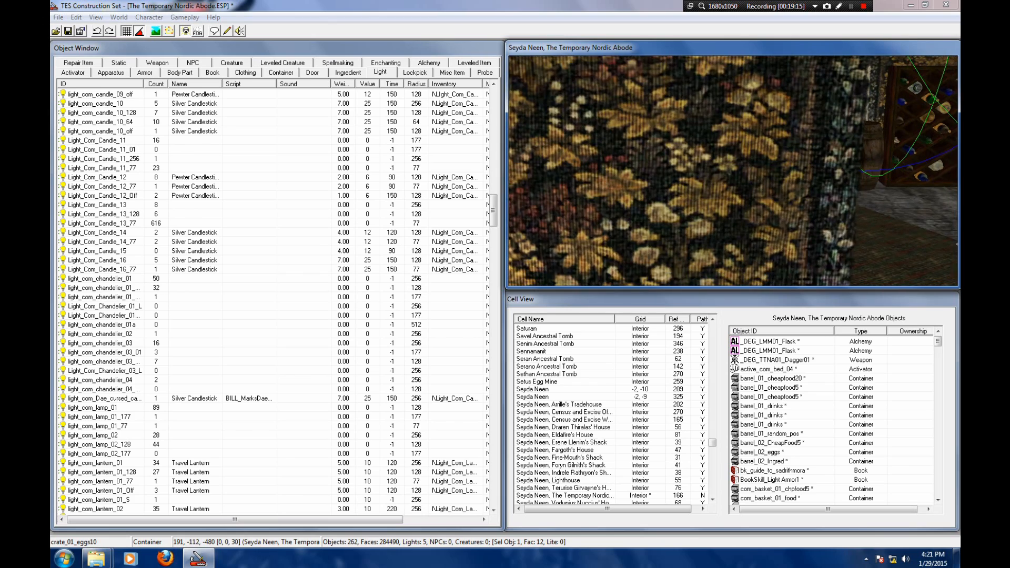
pyautogui.press('shift')
pyautogui.scroll(2, 733, 171)
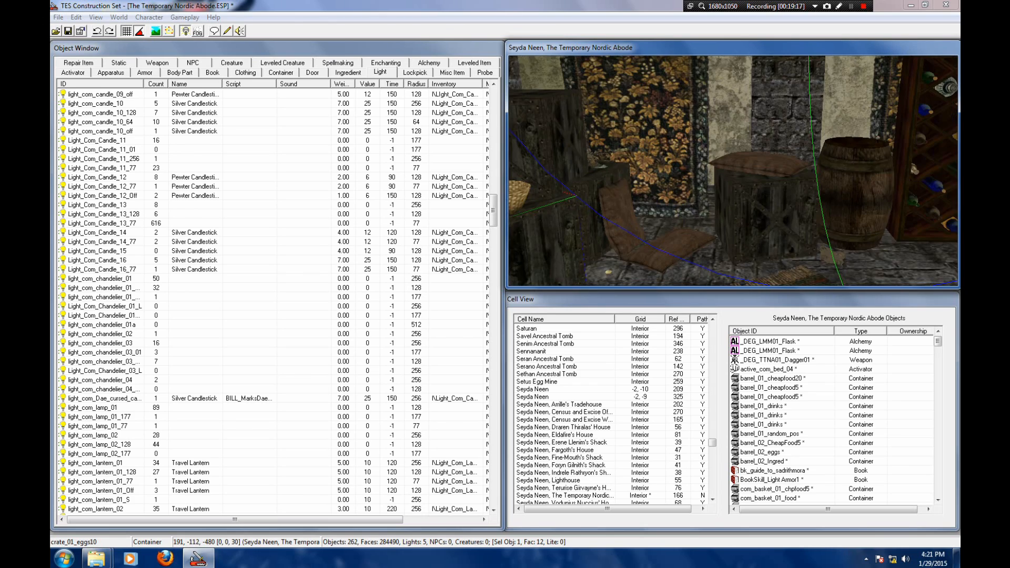
pyautogui.scroll(-13, 273, 287)
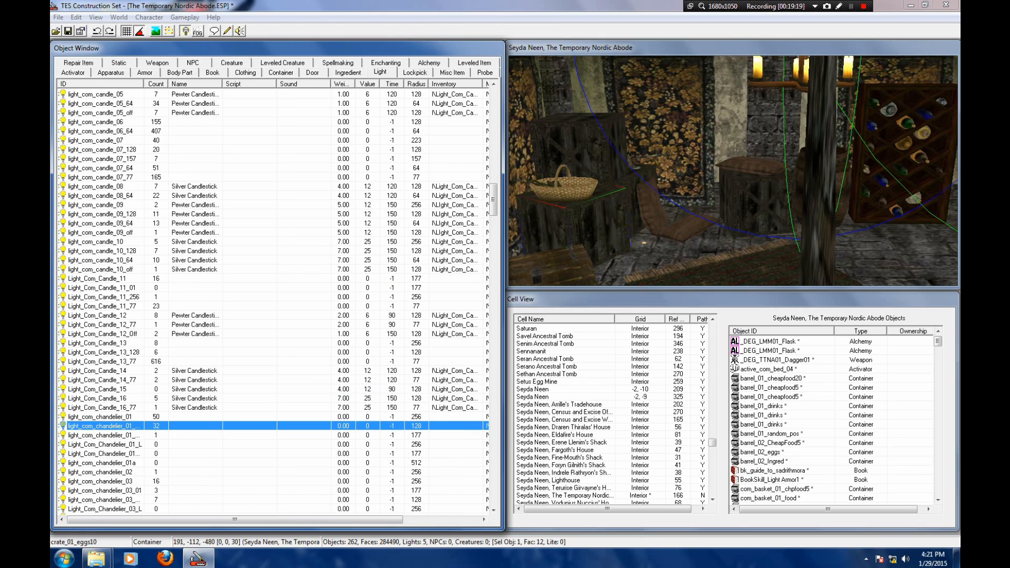
pyautogui.scroll(-6, 273, 287)
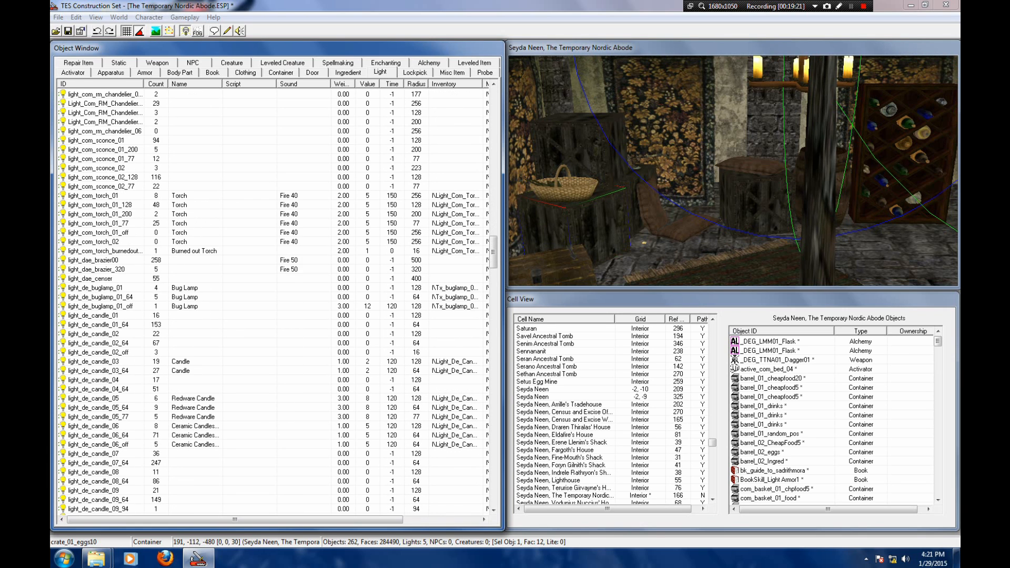
pyautogui.scroll(5, 273, 287)
pyautogui.scroll(4, 274, 287)
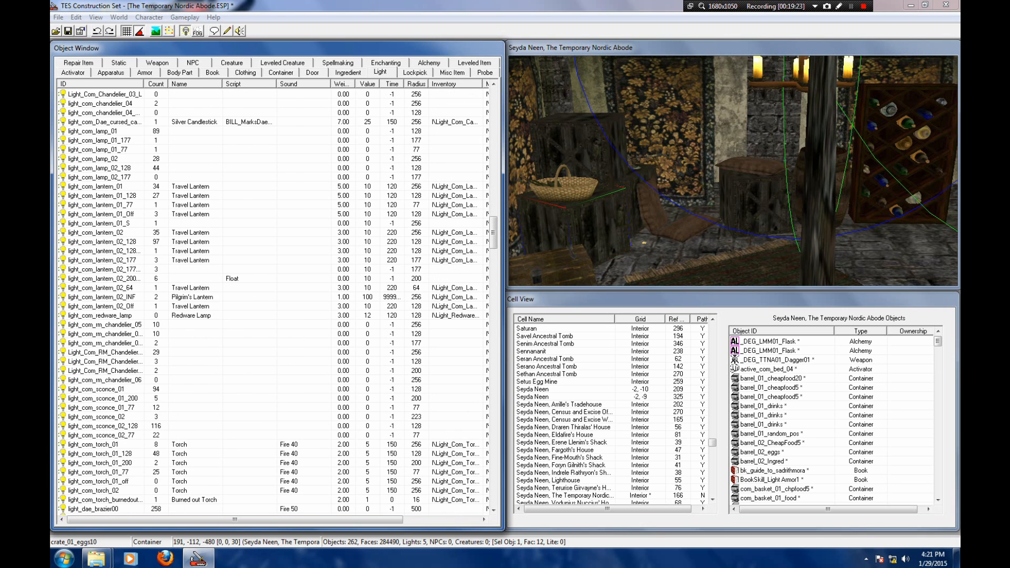
pyautogui.scroll(1, 274, 286)
pyautogui.doubleClick(93, 159)
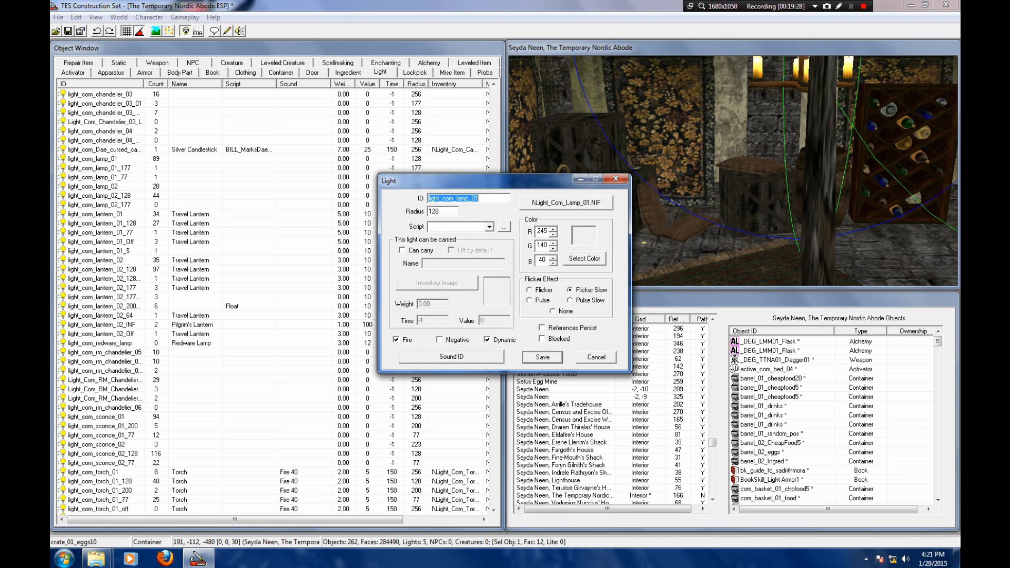
pyautogui.click(596, 357)
# Step: Place light_com_lamp_01 in the lower room and move it to the corner beside the stairs, about X -209, Y 214
pyautogui.moveTo(93, 158)
pyautogui.mouseDown()
pyautogui.moveTo(690, 176)
pyautogui.moveTo(689, 127)
pyautogui.moveTo(709, 138)
pyautogui.moveTo(890, 135)
pyautogui.mouseUp()
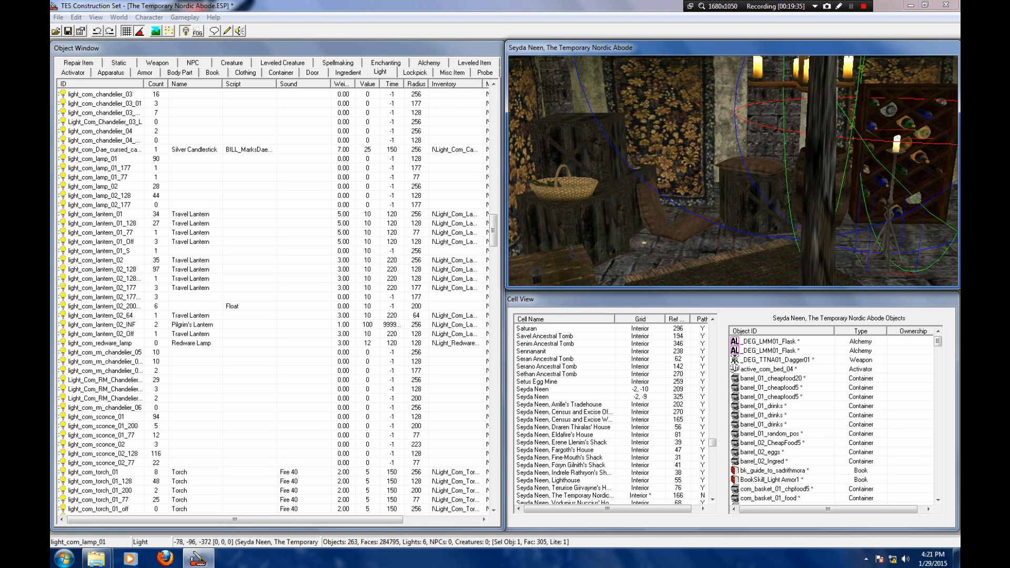
pyautogui.press('shift')
pyautogui.press('shift')
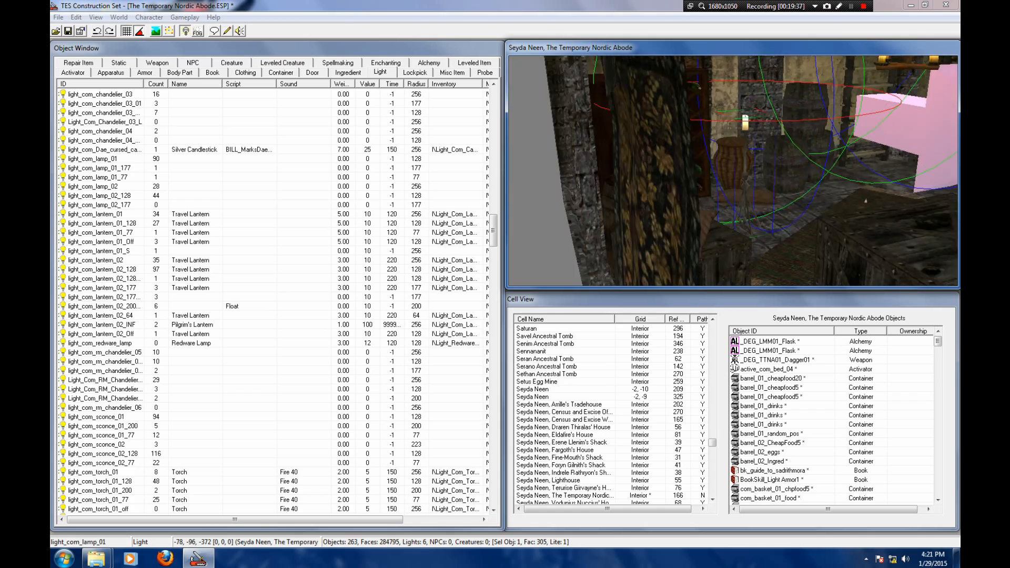
pyautogui.moveTo(720, 149); pyautogui.dragTo(722, 153)
pyautogui.press('shift')
pyautogui.scroll(-5, 722, 154)
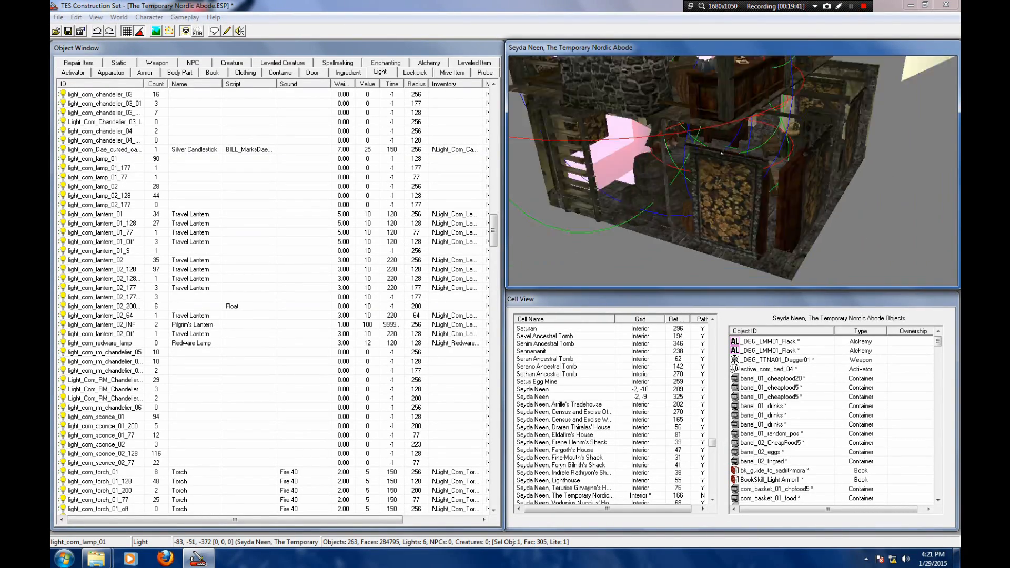
pyautogui.press('shift')
pyautogui.moveTo(711, 166); pyautogui.dragTo(637, 176)
pyautogui.scroll(10, 733, 170)
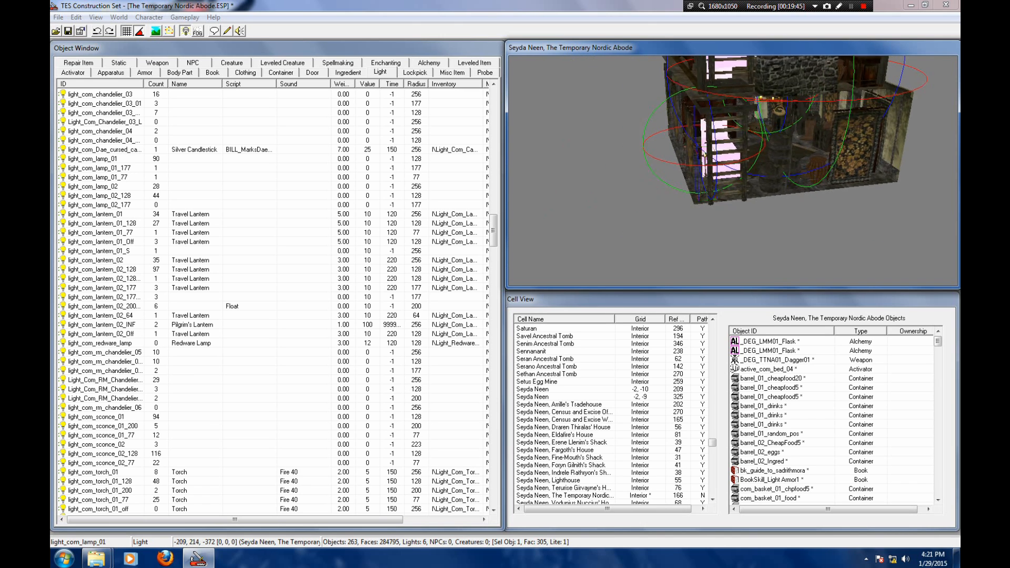
# Step: Fine-tune the standing lamp on the corner floor, at about X -200, Y 213, Z -375
pyautogui.press('shift')
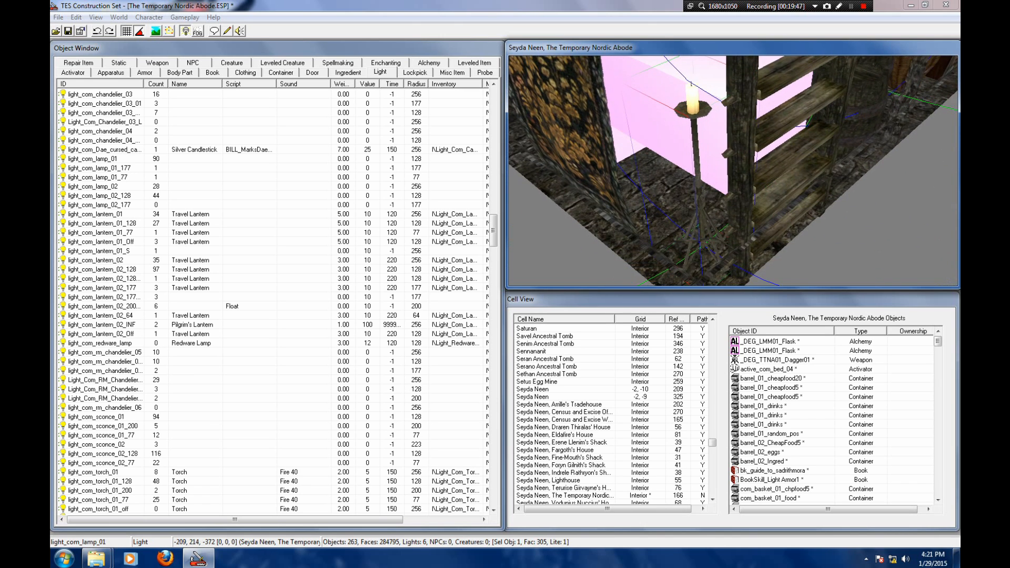
pyautogui.moveTo(690, 174); pyautogui.dragTo(695, 177)
pyautogui.press('shift')
pyautogui.press('shift')
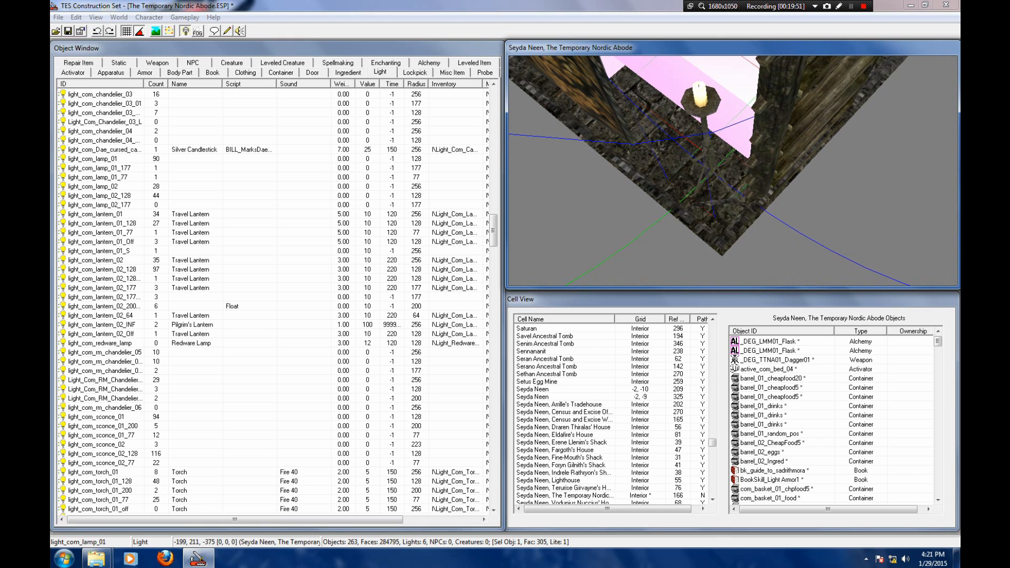
pyautogui.press('shift')
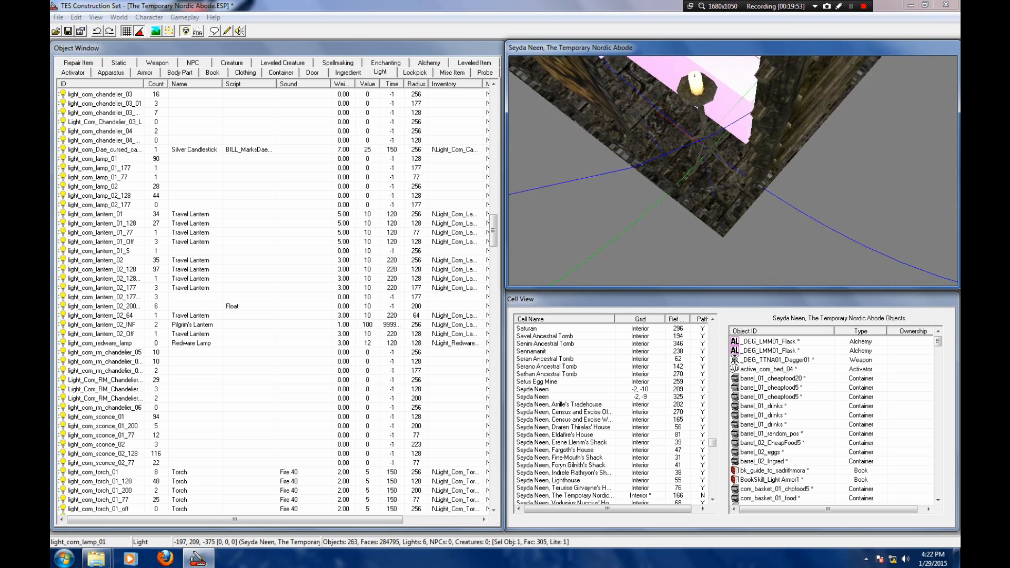
pyautogui.moveTo(734, 105); pyautogui.dragTo(732, 169, button='middle')
pyautogui.moveTo(732, 129); pyautogui.dragTo(736, 163)
pyautogui.scroll(-5, 733, 171)
# Step: Preview the standing lamp's glow under the cell's own lighting, and return to the bright view near the wine racks
pyautogui.press('a')
pyautogui.press('shift')
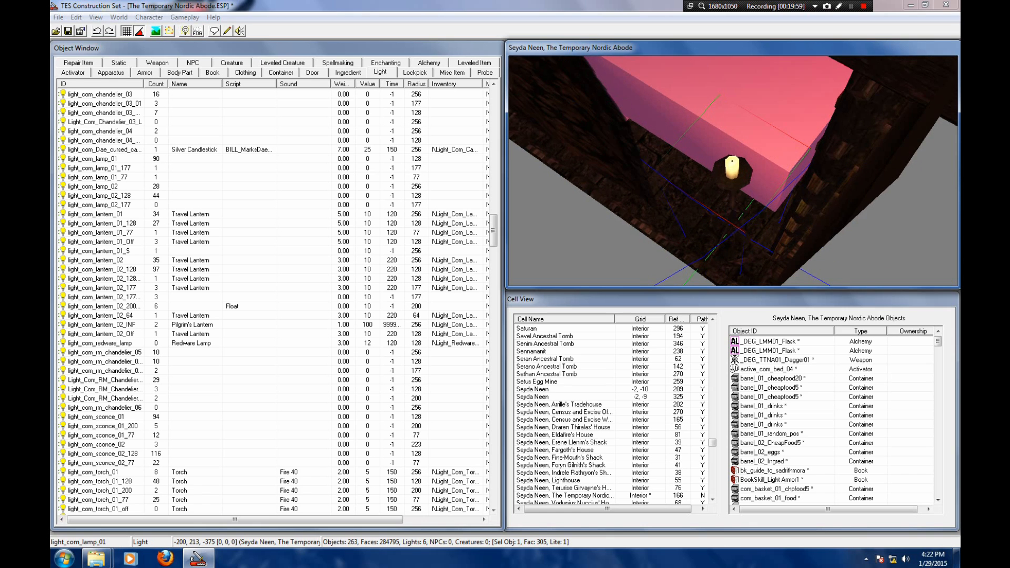
pyautogui.press('shift')
pyautogui.scroll(-5, 734, 171)
pyautogui.moveTo(734, 171); pyautogui.dragTo(789, 176, button='middle')
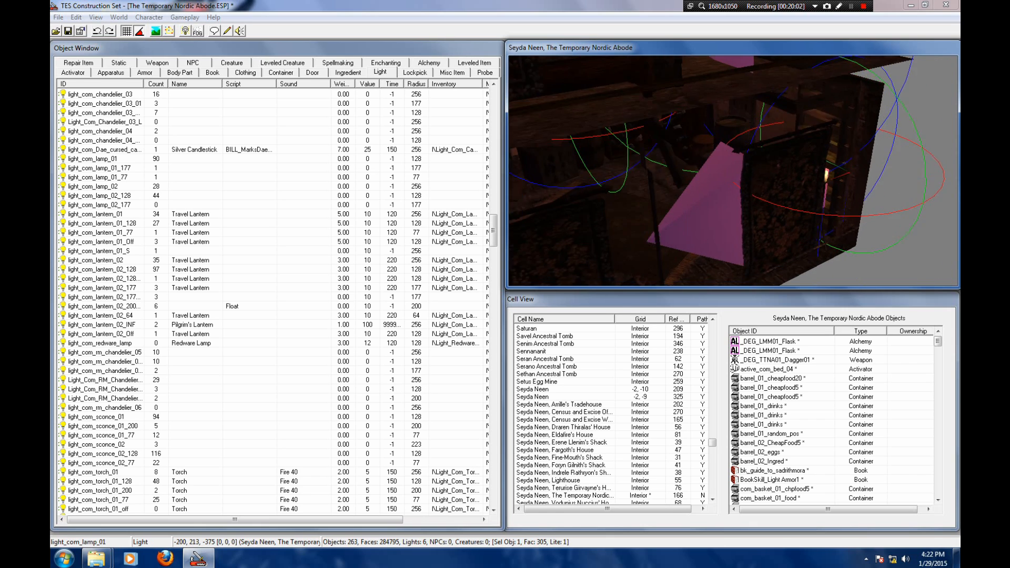
pyautogui.press('shift')
pyautogui.scroll(3, 733, 171)
pyautogui.press('a')
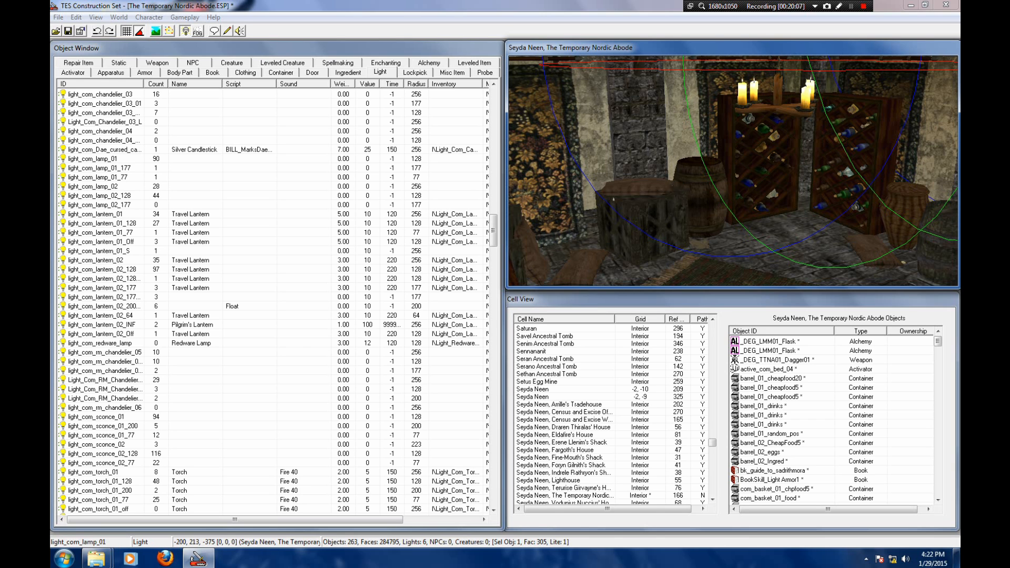
# Step: Search the light objects for the wall candle light_com_sconce_01, inspect its settings, and close them without changes
pyautogui.click(274, 232)
pyautogui.scroll(-8, 274, 232)
pyautogui.scroll(13, 274, 232)
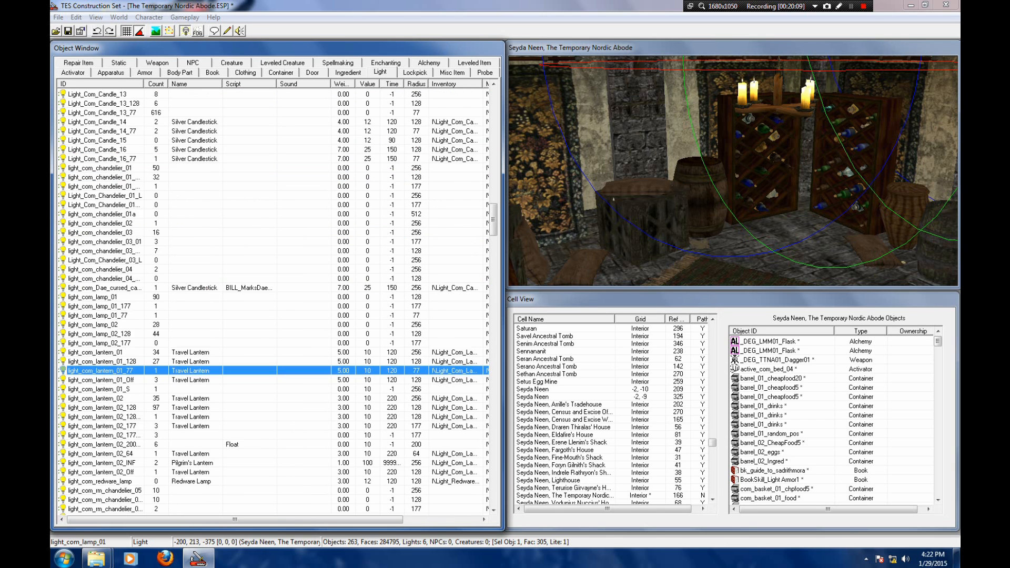
pyautogui.scroll(18, 274, 300)
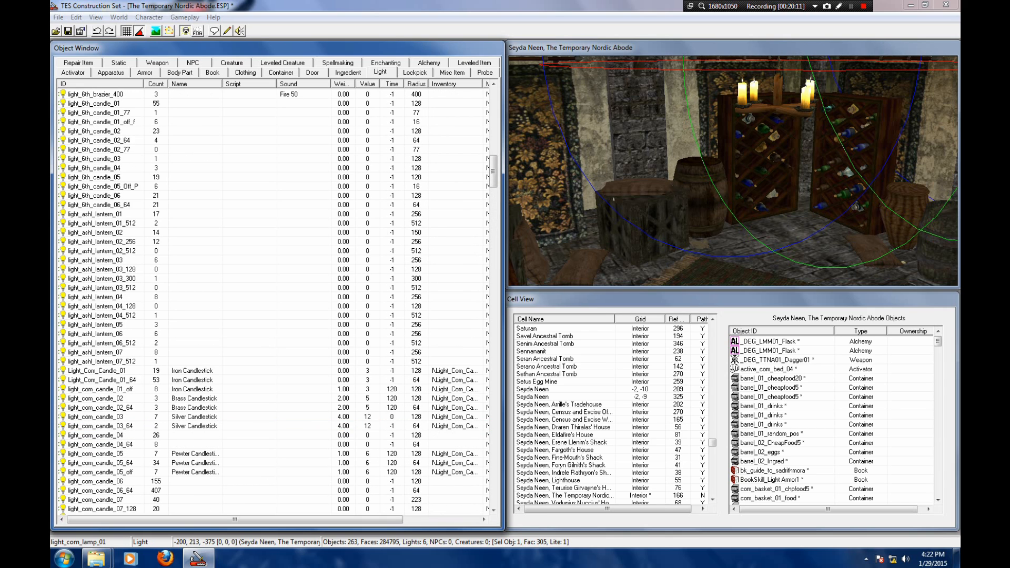
pyautogui.scroll(-20, 274, 300)
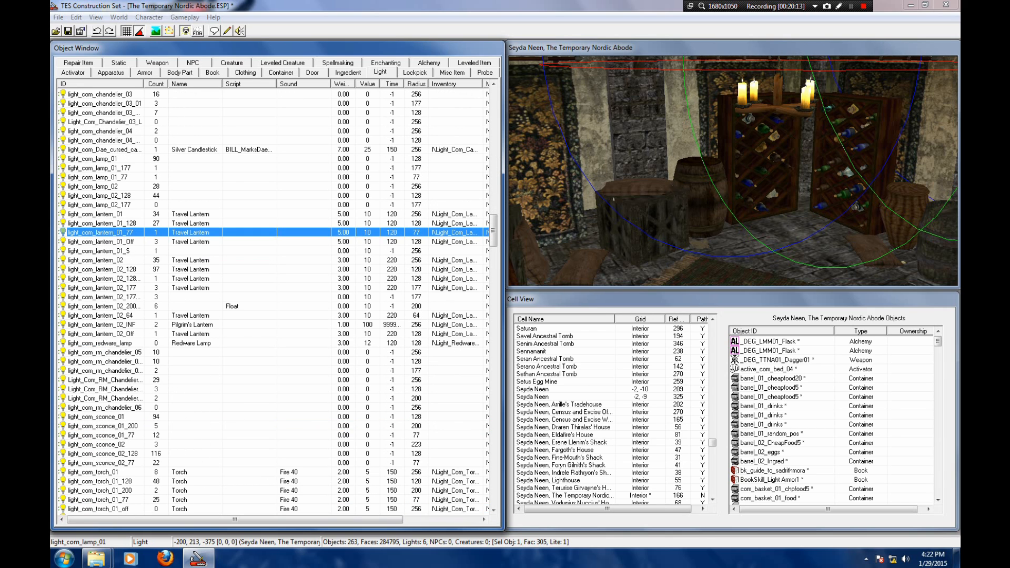
pyautogui.scroll(-1, 273, 300)
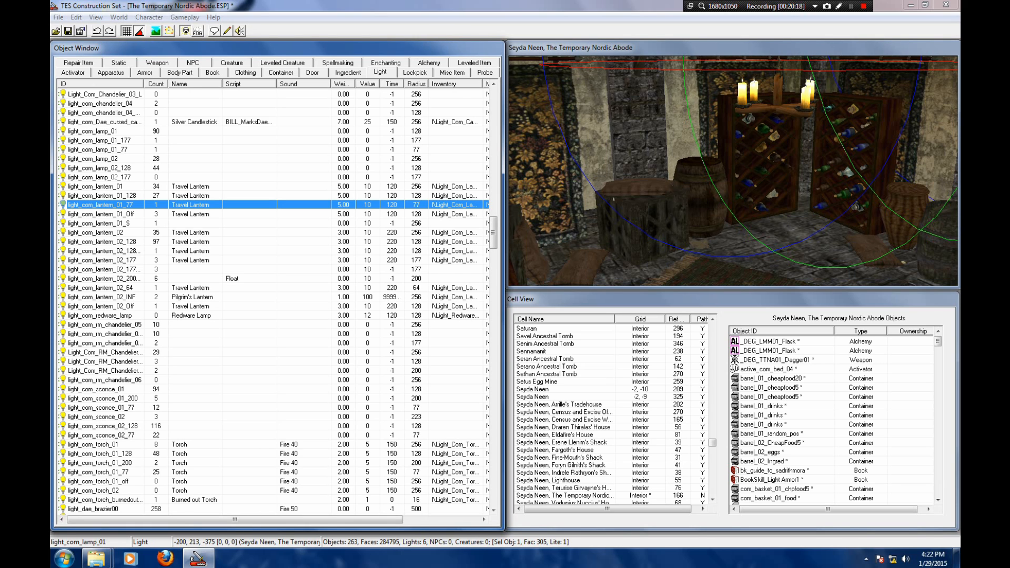
pyautogui.scroll(-3, 274, 300)
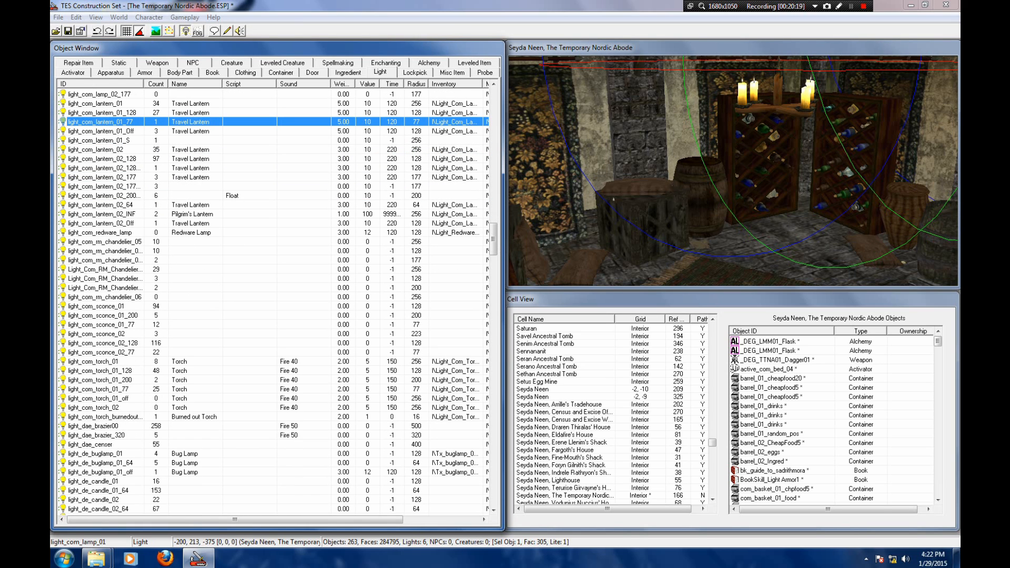
pyautogui.doubleClick(96, 307)
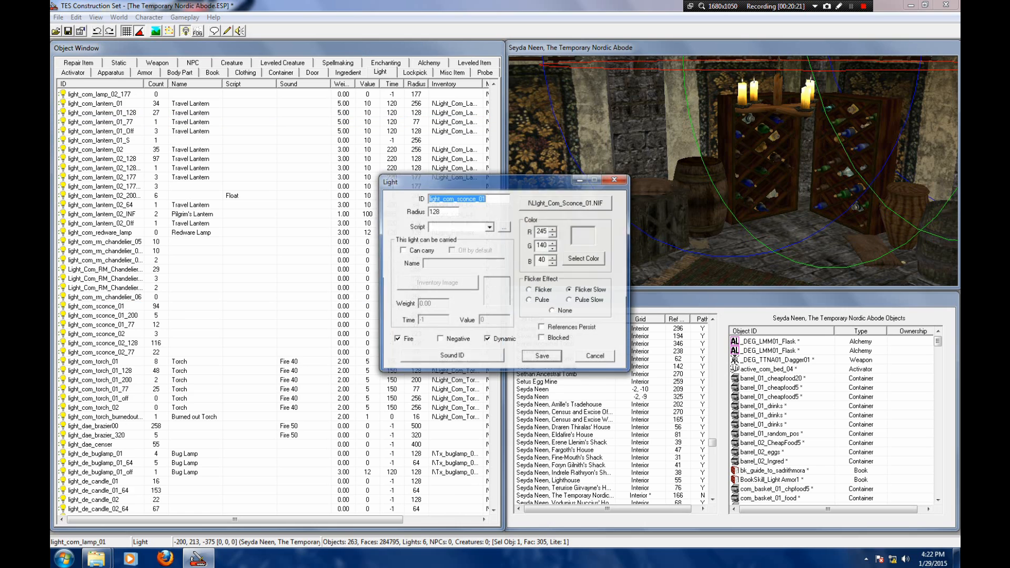
pyautogui.click(595, 357)
# Step: Place light_com_sconce_01 against the lower room's stone wall between the pillars, at about X 10, Y -224, Z -367
pyautogui.moveTo(96, 306); pyautogui.dragTo(643, 141)
pyautogui.moveTo(643, 141); pyautogui.dragTo(703, 181, button='middle')
pyautogui.scroll(5, 657, 163)
pyautogui.moveTo(625, 247); pyautogui.dragTo(676, 204)
pyautogui.moveTo(676, 204); pyautogui.dragTo(680, 231, button='middle')
pyautogui.scroll(5, 705, 215)
pyautogui.moveTo(680, 232); pyautogui.dragTo(679, 231)
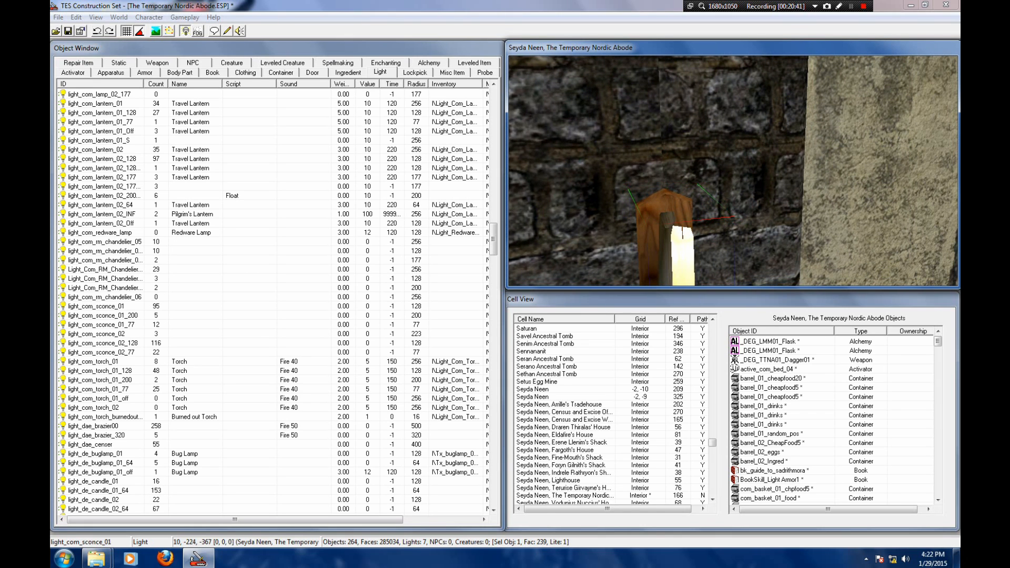
# Step: Check the sconce's fit against the stone wall and lower it to about Z -373
pyautogui.scroll(-7, 679, 231)
pyautogui.moveTo(679, 232); pyautogui.dragTo(669, 184, button='middle')
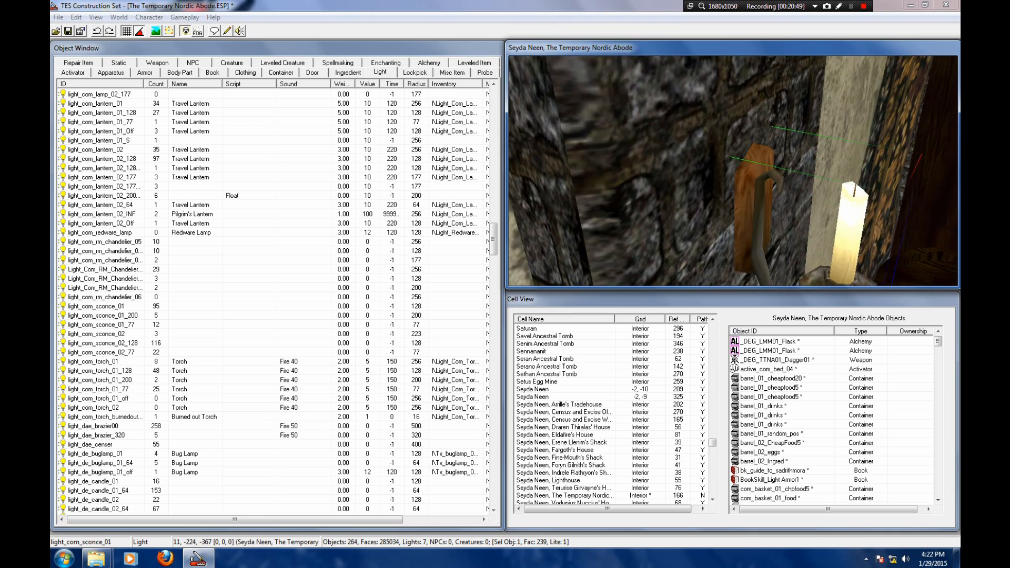
pyautogui.scroll(-3, 733, 171)
pyautogui.press('shift')
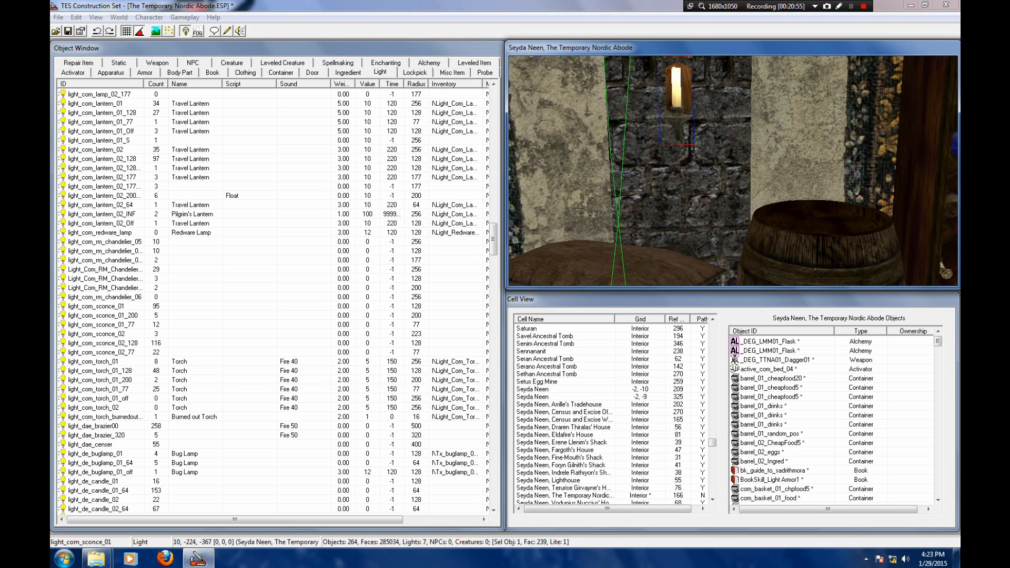
pyautogui.scroll(-4, 733, 171)
pyautogui.press('shift')
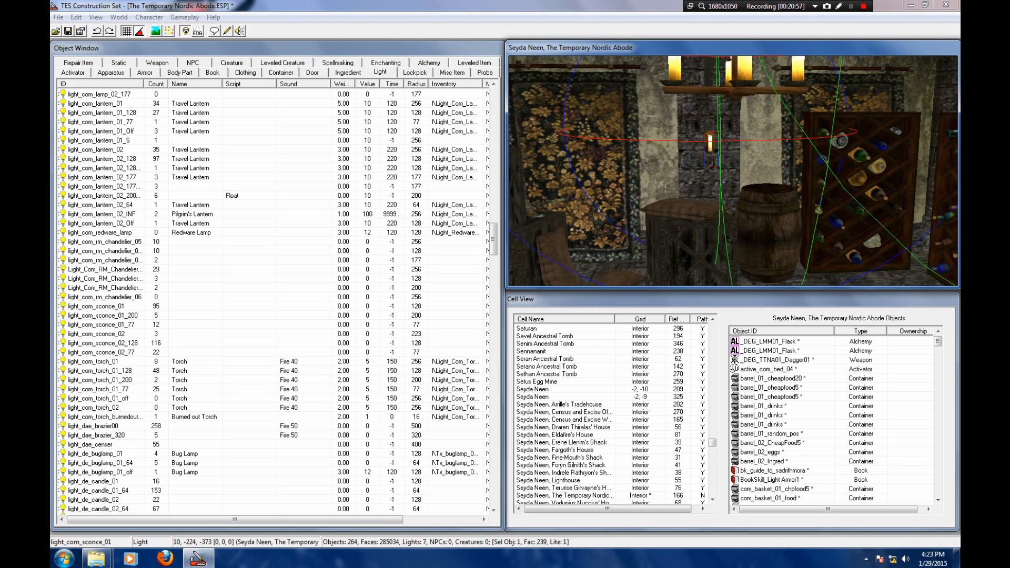
# Step: Preview the wall sconce under the cell's own lighting, and return to the bright view near the crates
pyautogui.press('a')
pyautogui.press('shift')
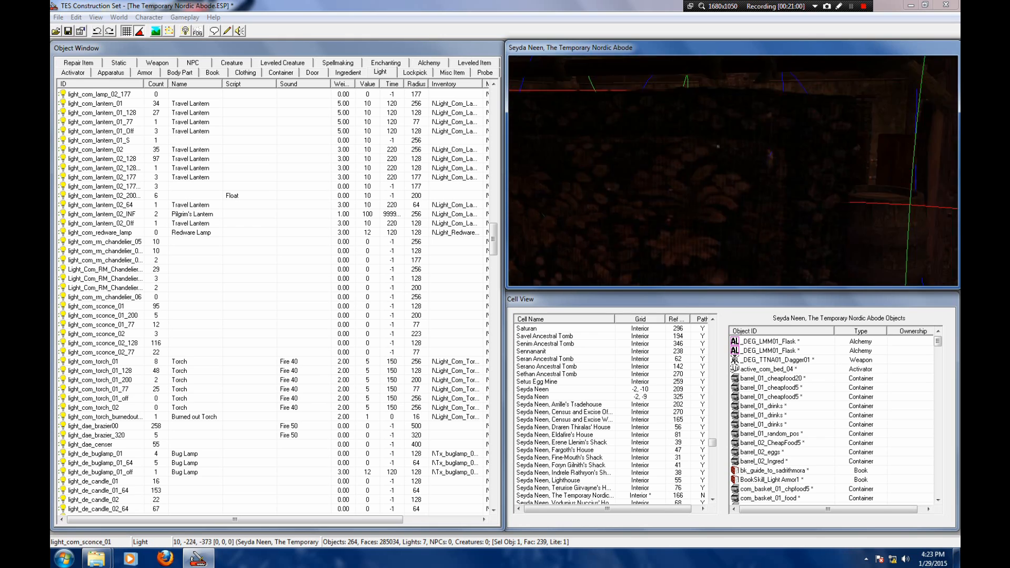
pyautogui.press('shift')
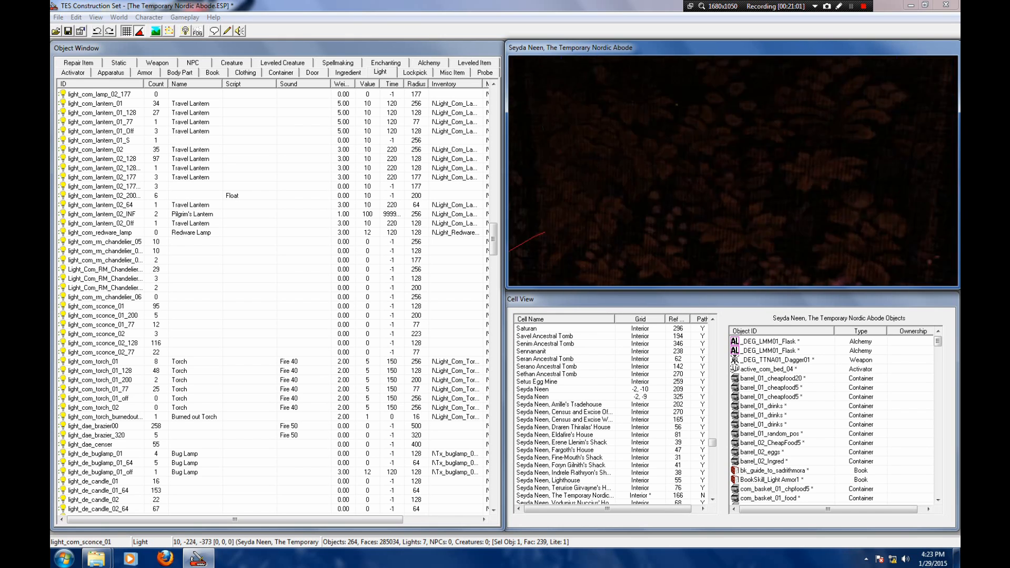
pyautogui.press('a')
pyautogui.press('shift')
pyautogui.scroll(3, 733, 171)
# Step: Paste a copy of the sconce in place, move it to the wall beside the wardrobe, and rotate it to 270 degrees
pyautogui.click(76, 18)
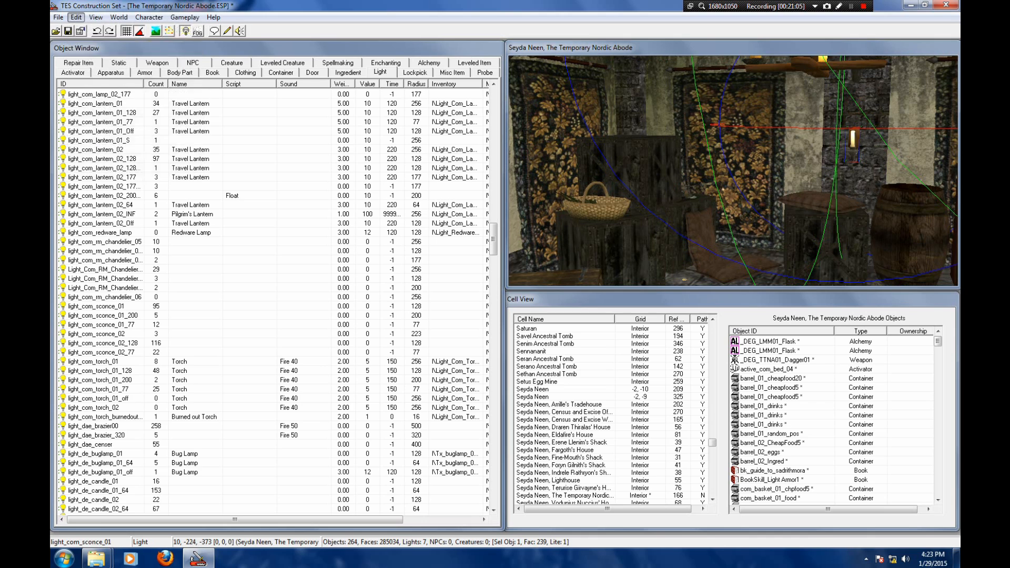
pyautogui.click(76, 17)
pyautogui.click(76, 18)
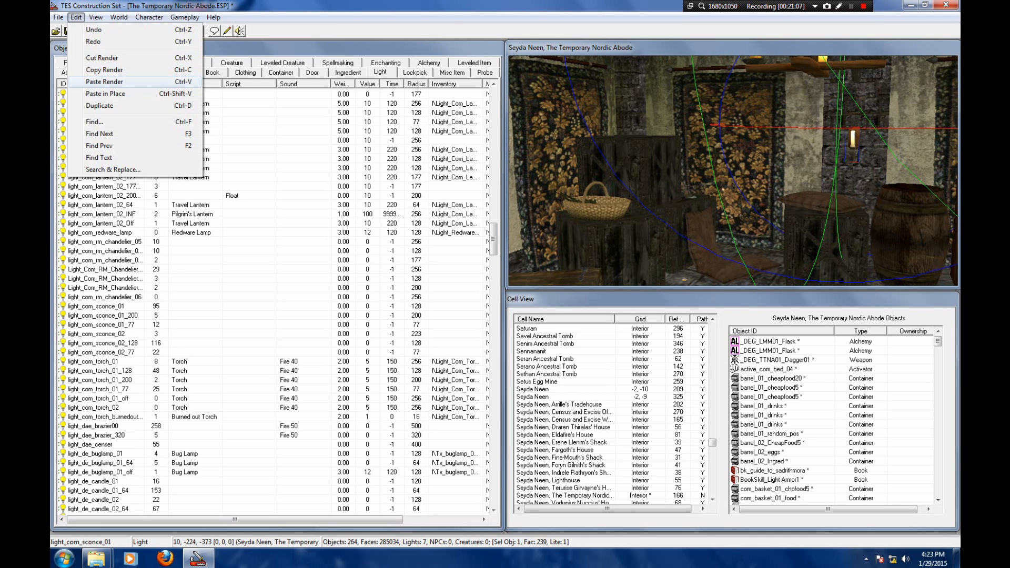
pyautogui.click(105, 94)
pyautogui.moveTo(853, 141); pyautogui.dragTo(693, 143)
pyautogui.moveTo(692, 143); pyautogui.dragTo(847, 145, button='middle')
pyautogui.moveTo(848, 145); pyautogui.dragTo(668, 151)
pyautogui.moveTo(667, 151); pyautogui.dragTo(813, 131, button='middle')
pyautogui.moveTo(813, 131); pyautogui.dragTo(797, 132, button='right')
pyautogui.moveTo(797, 132); pyautogui.dragTo(730, 131)
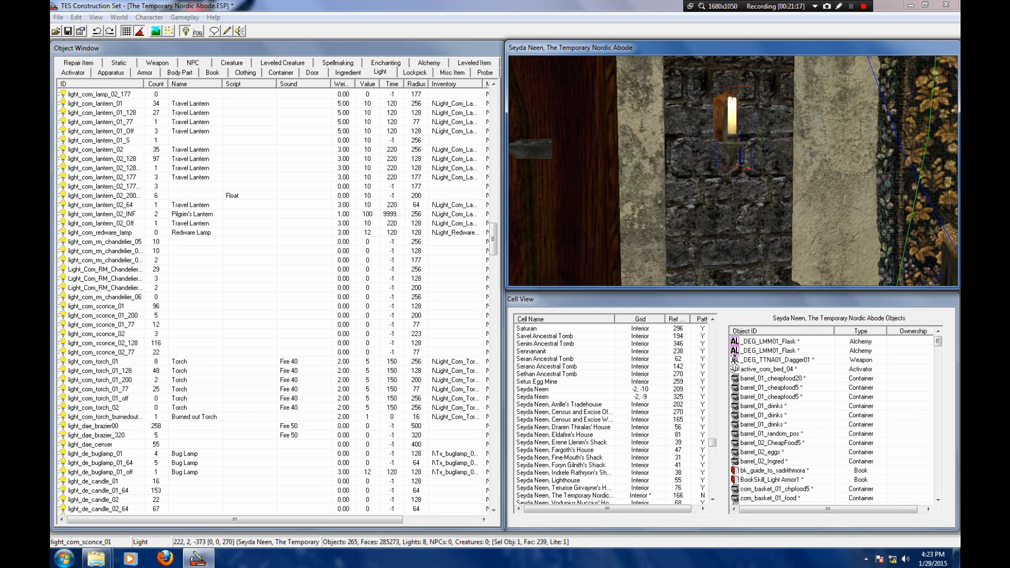
# Step: Fit the copied sconce flush and centred on the stone wall beside the wardrobe, at about X 232, Y -3
pyautogui.scroll(3, 730, 130)
pyautogui.moveTo(730, 131); pyautogui.dragTo(740, 210, button='middle')
pyautogui.moveTo(679, 263); pyautogui.dragTo(689, 237, button='middle')
pyautogui.moveTo(689, 237); pyautogui.dragTo(709, 222)
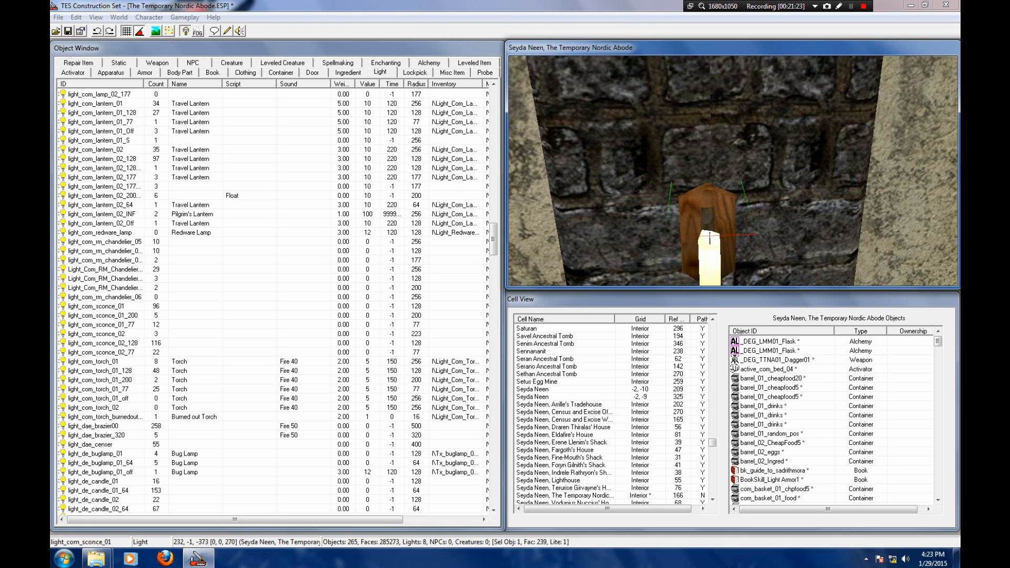
pyautogui.scroll(-4, 709, 222)
pyautogui.moveTo(709, 222); pyautogui.dragTo(713, 189, button='middle')
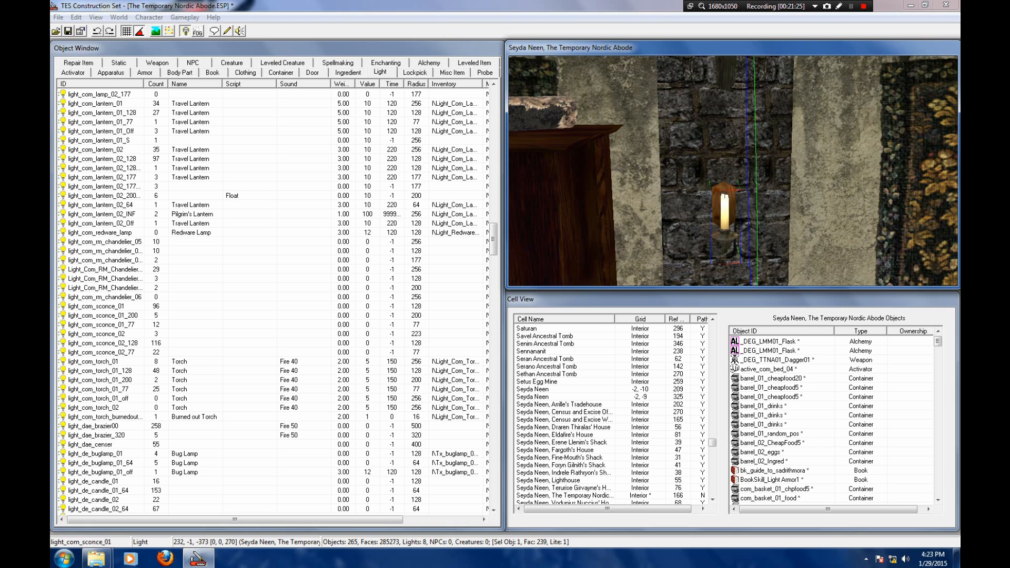
pyautogui.scroll(-4, 733, 171)
# Step: Preview the lower floor with both sconces under the cell's own lighting, and return to the bright view
pyautogui.press('a')
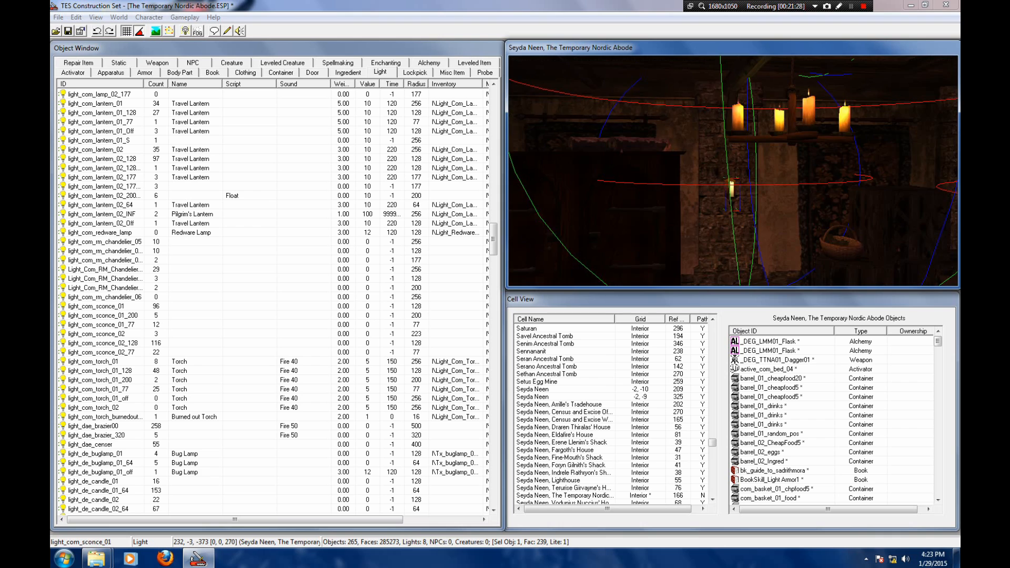
pyautogui.scroll(-5, 733, 171)
pyautogui.scroll(-3, 733, 171)
pyautogui.moveTo(733, 171); pyautogui.dragTo(781, 242, button='middle')
pyautogui.press('a')
# Step: Place the static furn_de_rope_03 under the roof of the upper floor, near the table by the gable
pyautogui.scroll(3, 733, 171)
pyautogui.click(697, 221)
pyautogui.moveTo(697, 221); pyautogui.dragTo(784, 224, button='middle')
pyautogui.scroll(3, 733, 171)
pyautogui.moveTo(733, 171); pyautogui.dragTo(780, 184, button='middle')
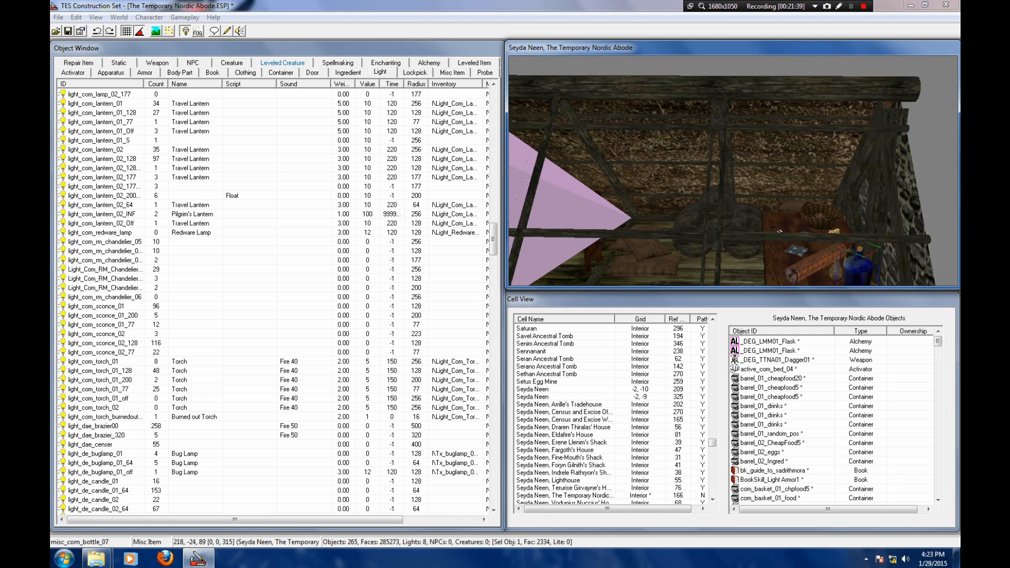
pyautogui.click(119, 63)
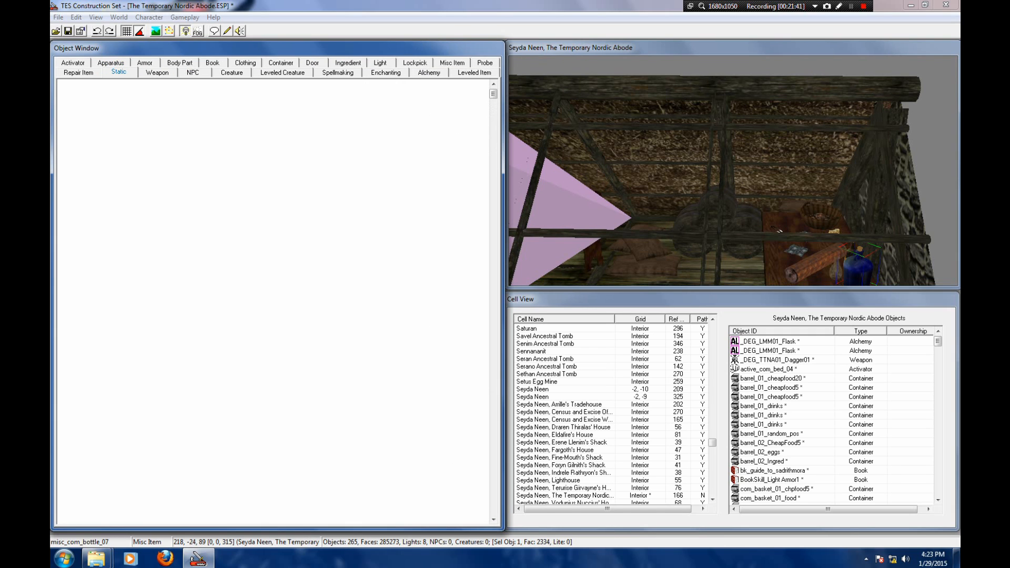
pyautogui.click(95, 242)
pyautogui.scroll(-3, 94, 242)
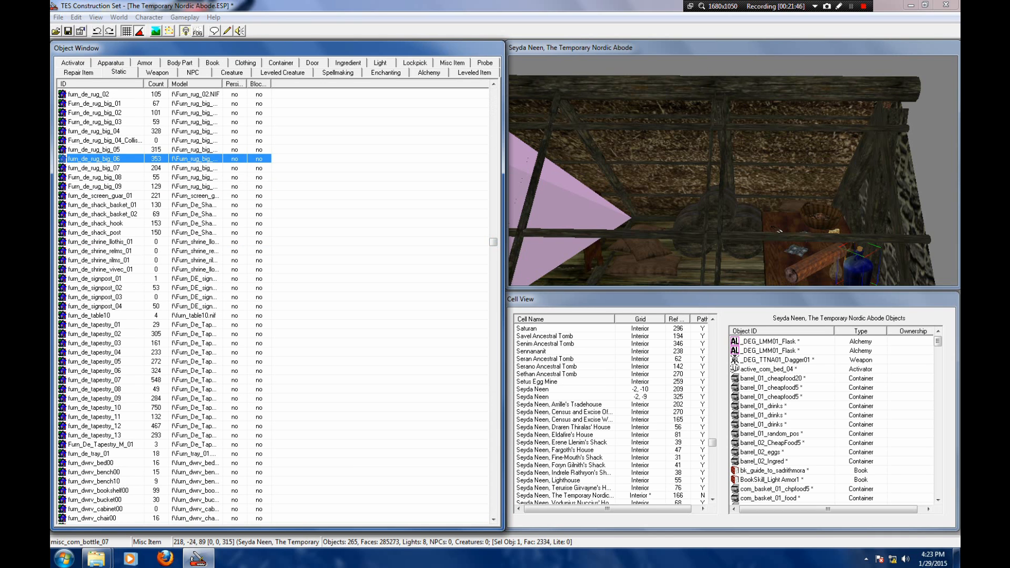
pyautogui.scroll(-2, 158, 305)
pyautogui.scroll(10, 158, 305)
pyautogui.scroll(9, 165, 307)
pyautogui.scroll(-8, 164, 307)
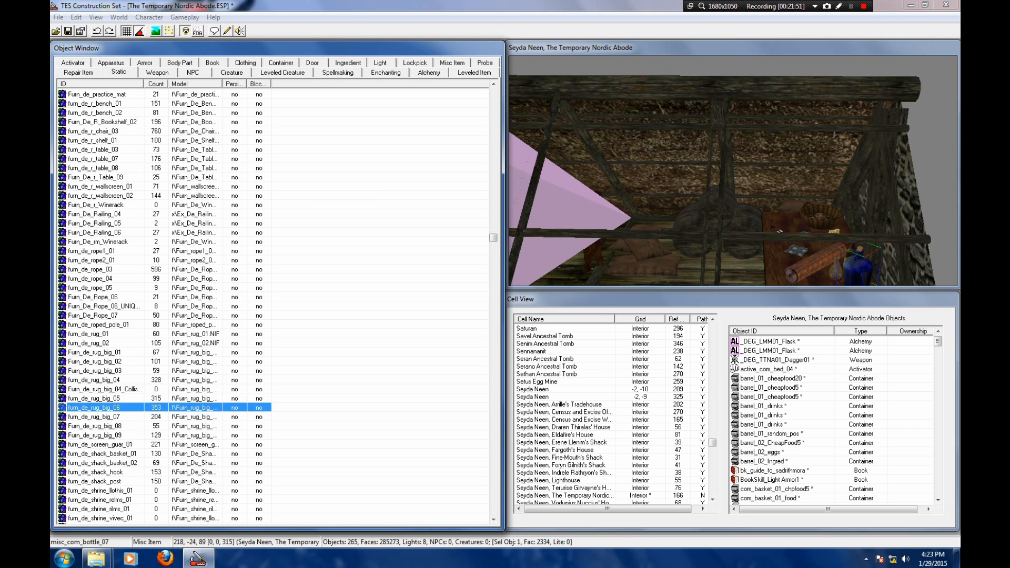
pyautogui.scroll(-1, 165, 306)
pyautogui.moveTo(90, 242); pyautogui.dragTo(777, 152)
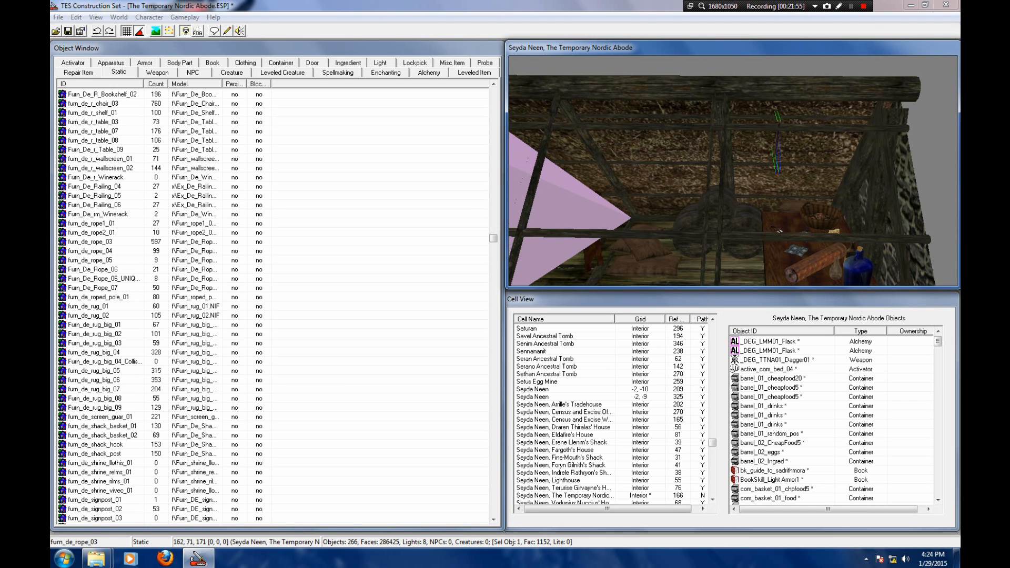
# Step: Move the rope to the gable end above the upper-floor table, at about X 203, Y 37
pyautogui.keyDown('shift'); pyautogui.moveTo(777, 153); pyautogui.dragTo(792, 200, button='middle'); pyautogui.keyUp('shift')
pyautogui.scroll(3, 733, 171)
pyautogui.moveTo(792, 200); pyautogui.dragTo(781, 203)
pyautogui.keyDown('shift'); pyautogui.moveTo(781, 203); pyautogui.dragTo(876, 200, button='middle'); pyautogui.keyUp('shift')
pyautogui.moveTo(756, 167); pyautogui.dragTo(693, 167)
pyautogui.keyDown('shift'); pyautogui.moveTo(692, 168); pyautogui.dragTo(605, 168, button='middle'); pyautogui.keyUp('shift')
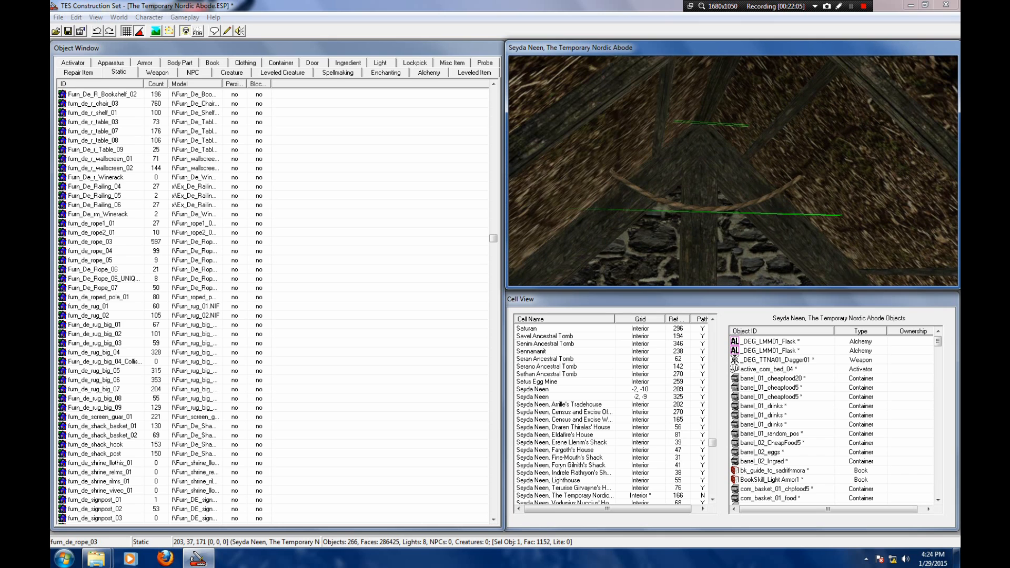
# Step: Raise the rope to about Z 186 and fit it between the rafters at about X 212, Y 38
pyautogui.moveTo(708, 210); pyautogui.dragTo(708, 190)
pyautogui.keyDown('shift'); pyautogui.moveTo(708, 190); pyautogui.dragTo(691, 247, button='middle'); pyautogui.keyUp('shift')
pyautogui.scroll(-2, 733, 170)
pyautogui.scroll(4, 733, 170)
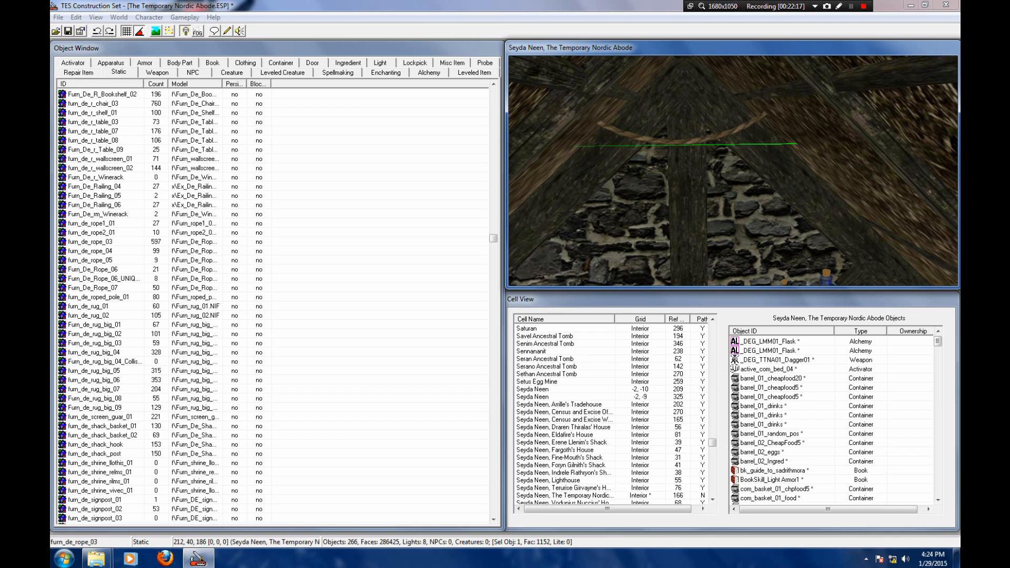
pyautogui.moveTo(684, 142); pyautogui.dragTo(687, 142, button='right')
pyautogui.scroll(-3, 688, 142)
pyautogui.keyDown('shift'); pyautogui.moveTo(687, 142); pyautogui.dragTo(742, 174, button='middle'); pyautogui.keyUp('shift')
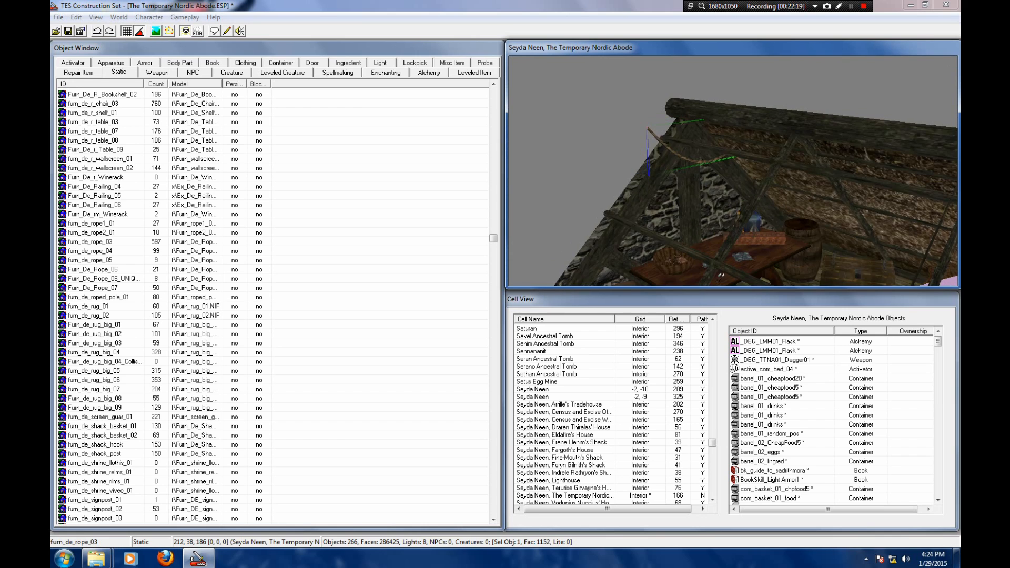
# Step: Copy the fitted rope and paste the copy in place
pyautogui.click(77, 17)
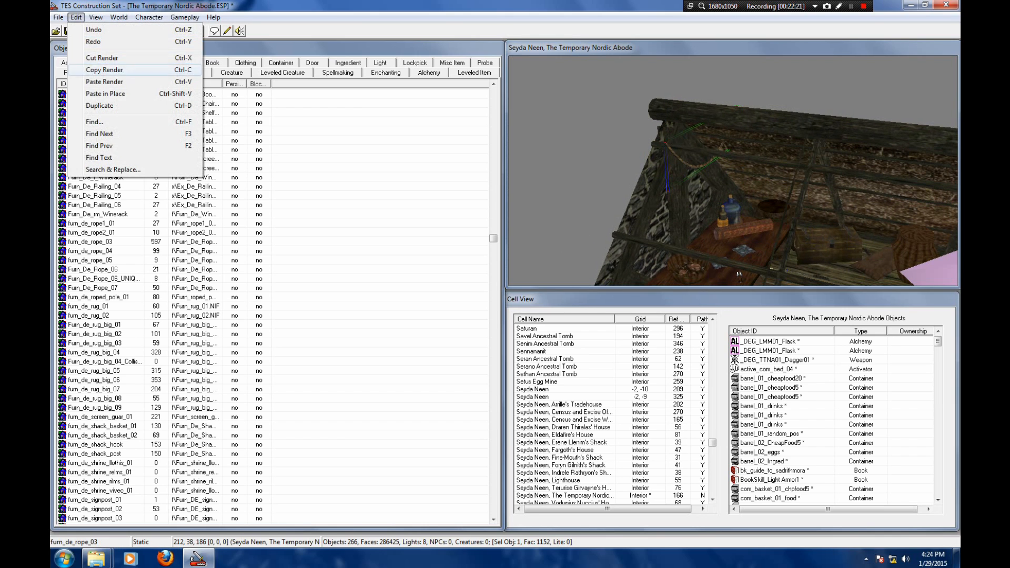
pyautogui.click(132, 69)
pyautogui.click(76, 18)
pyautogui.click(118, 95)
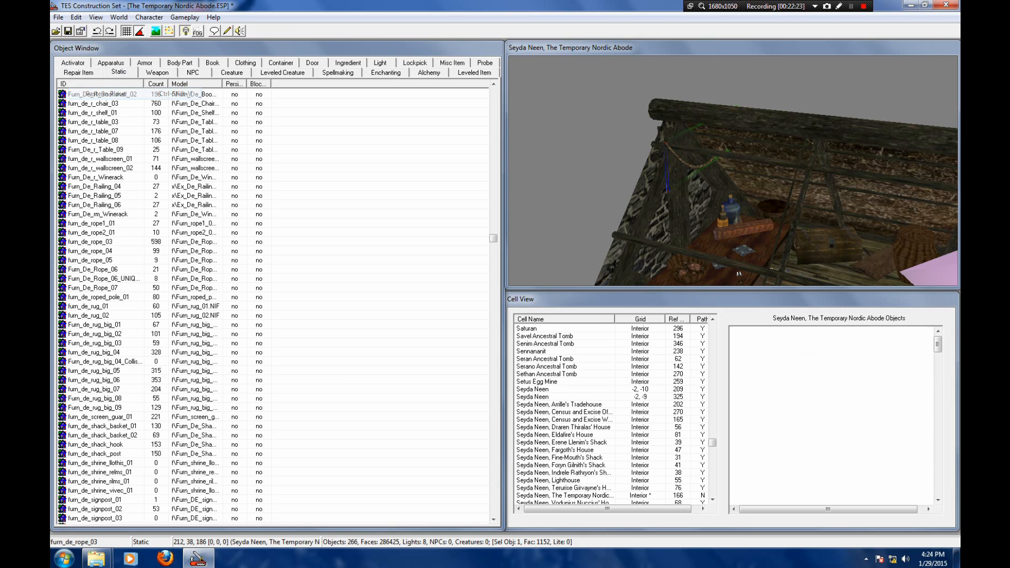
pyautogui.scroll(4, 721, 171)
pyautogui.scroll(-3, 746, 271)
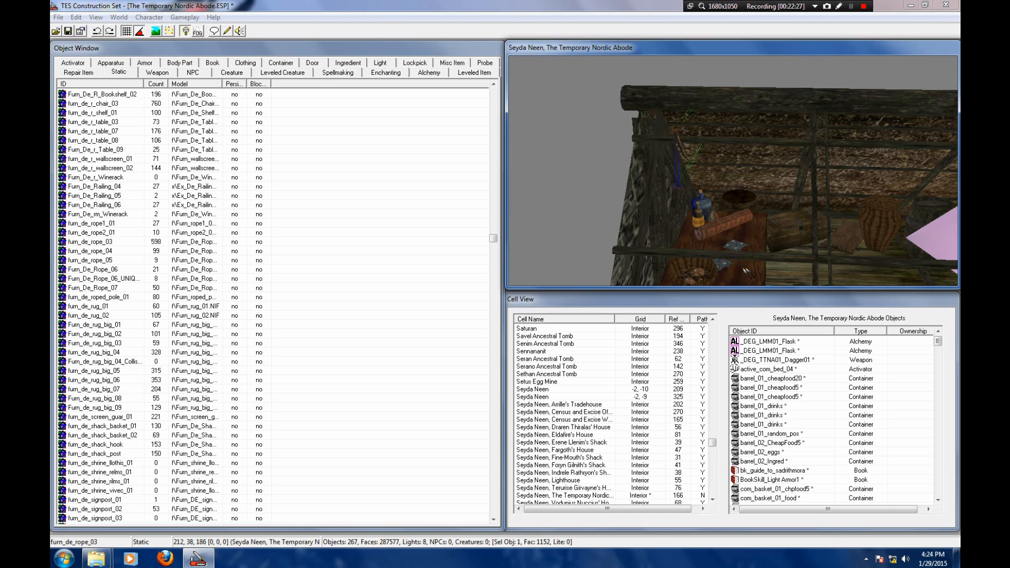
# Step: Move the copied rope along the roof to the opposite gable end, at about X -203, Y 28
pyautogui.scroll(-2, 745, 271)
pyautogui.moveTo(702, 166); pyautogui.dragTo(703, 166)
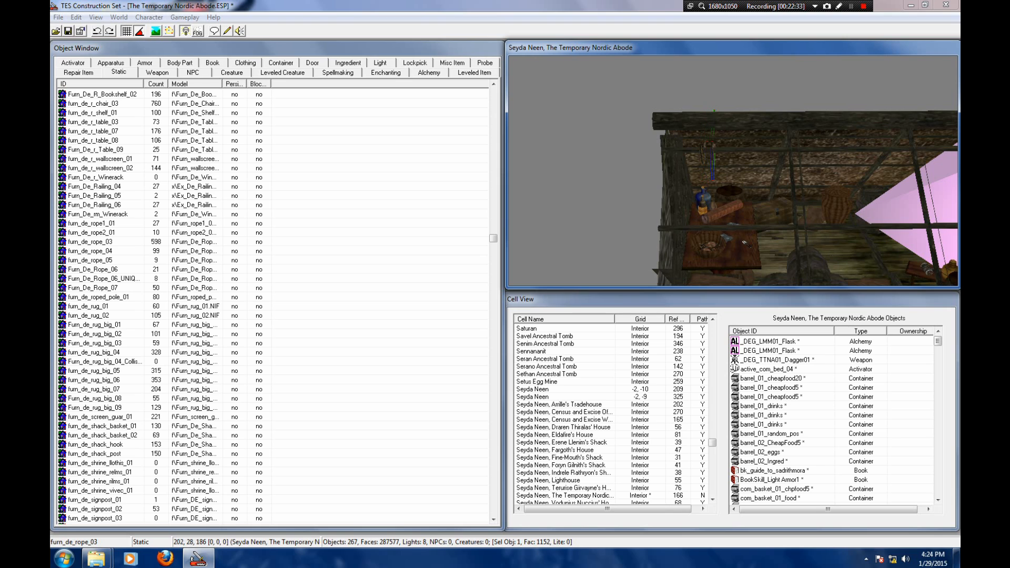
pyautogui.moveTo(773, 165); pyautogui.dragTo(837, 167)
pyautogui.moveTo(837, 167); pyautogui.dragTo(732, 175, button='middle')
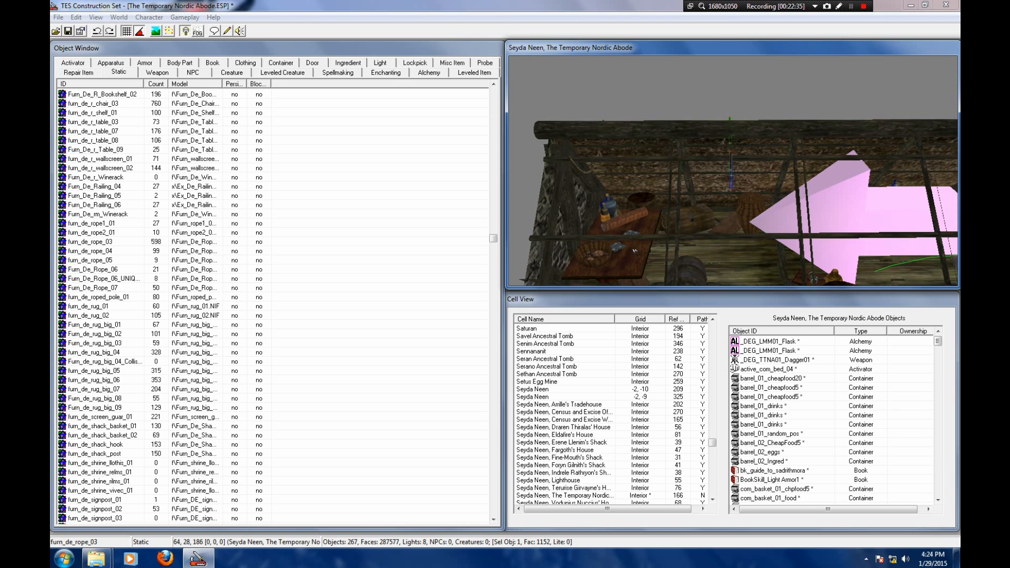
pyautogui.moveTo(731, 158); pyautogui.dragTo(829, 174)
pyautogui.moveTo(853, 168); pyautogui.dragTo(685, 189, button='middle')
pyautogui.moveTo(679, 179); pyautogui.dragTo(747, 179)
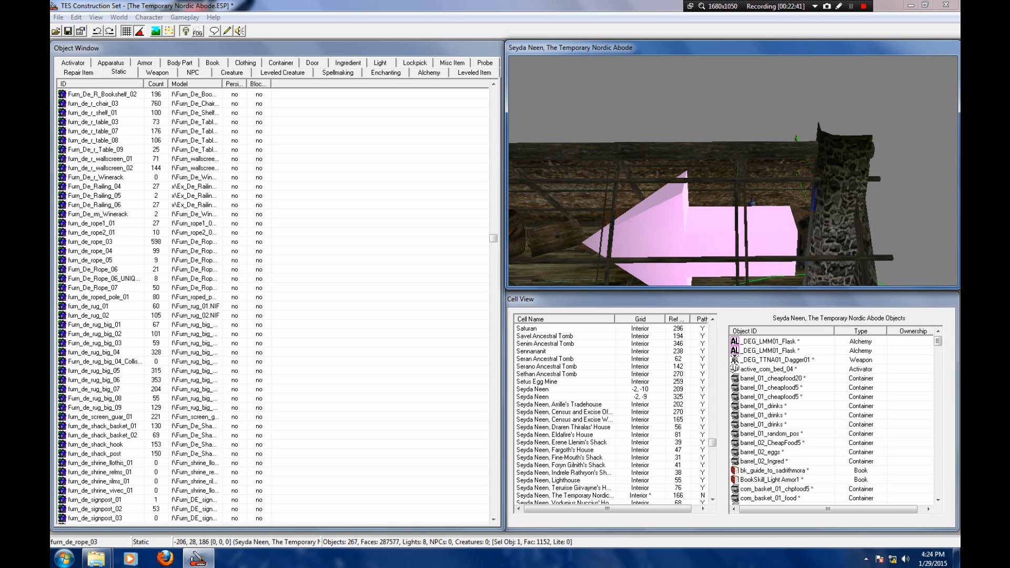
pyautogui.moveTo(747, 200); pyautogui.dragTo(699, 172, button='middle')
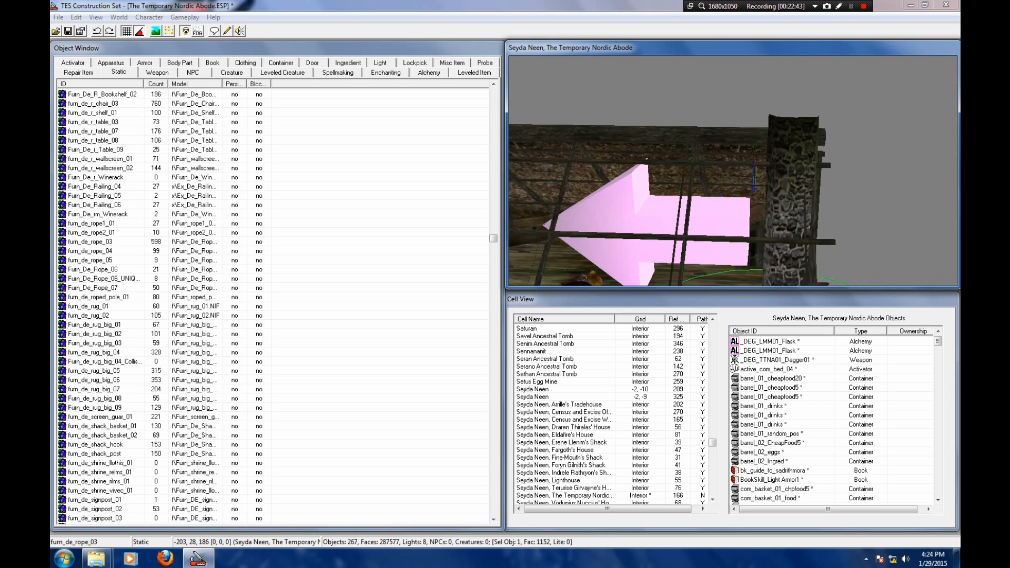
# Step: Centre the copied rope between the rafters of the far gable, at about X -202, Y 36
pyautogui.scroll(5, 733, 171)
pyautogui.scroll(3, 734, 171)
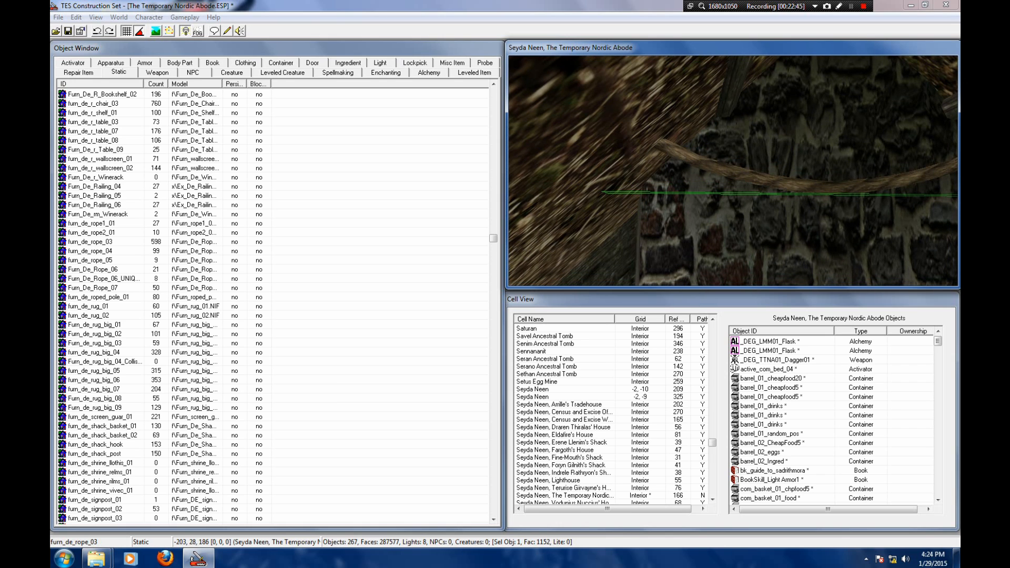
pyautogui.scroll(-5, 734, 172)
pyautogui.keyDown('shift'); pyautogui.moveTo(734, 171); pyautogui.dragTo(811, 176, button='middle'); pyautogui.keyUp('shift')
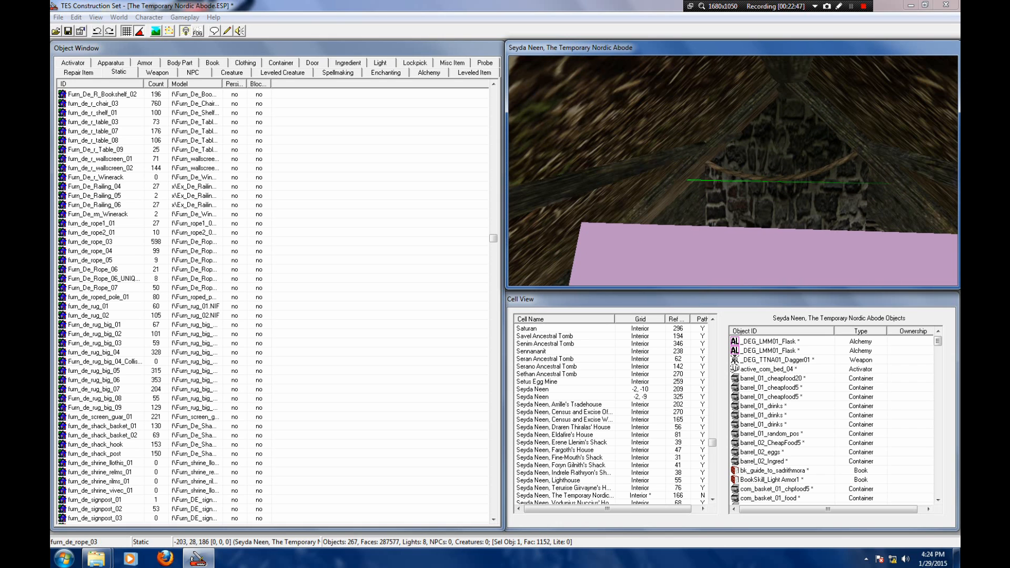
pyautogui.moveTo(780, 179); pyautogui.dragTo(780, 174)
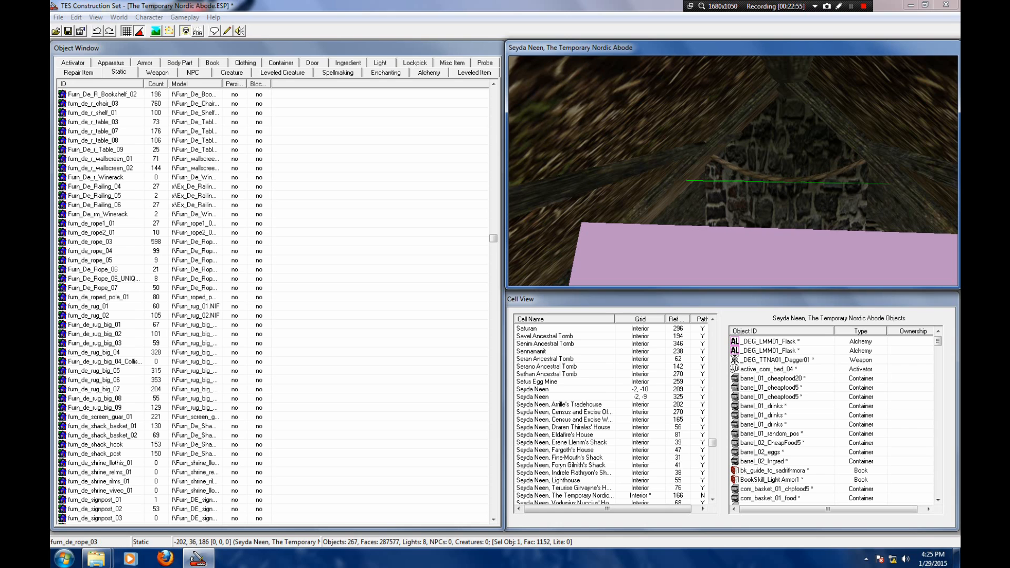
pyautogui.keyDown('shift'); pyautogui.moveTo(780, 175); pyautogui.dragTo(747, 174, button='middle'); pyautogui.keyUp('shift')
# Step: Check the properties of light_com_lantern_02, and place a light_com_lantern_02_128 just below the copied rope
pyautogui.click(380, 62)
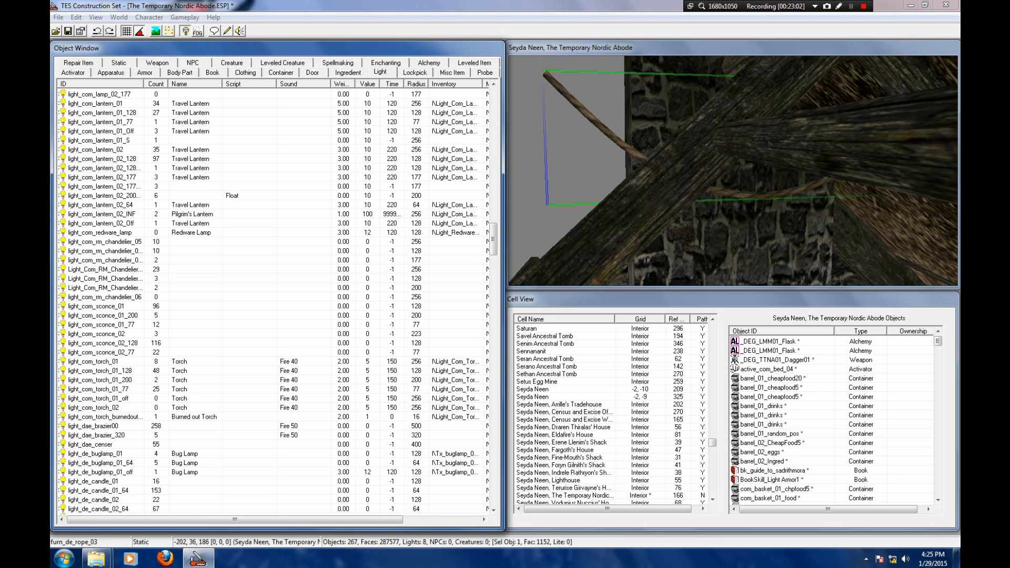
pyautogui.moveTo(493, 239); pyautogui.dragTo(493, 241)
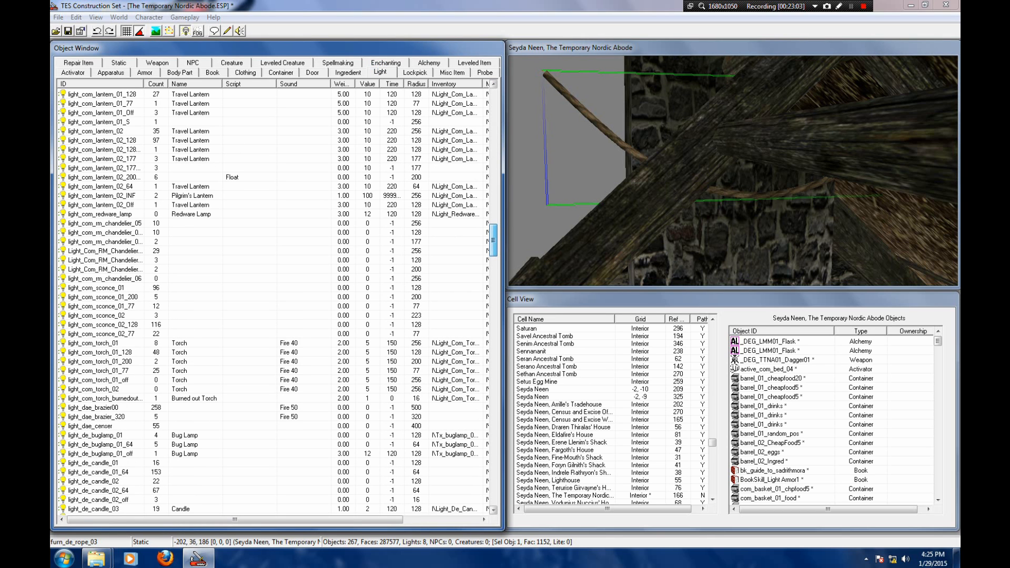
pyautogui.doubleClick(96, 131)
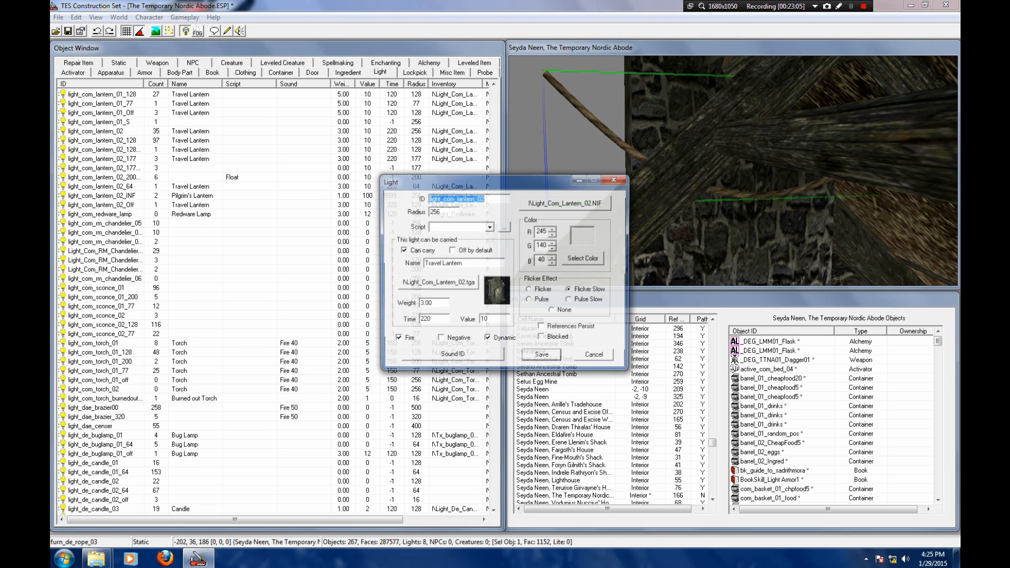
pyautogui.click(543, 357)
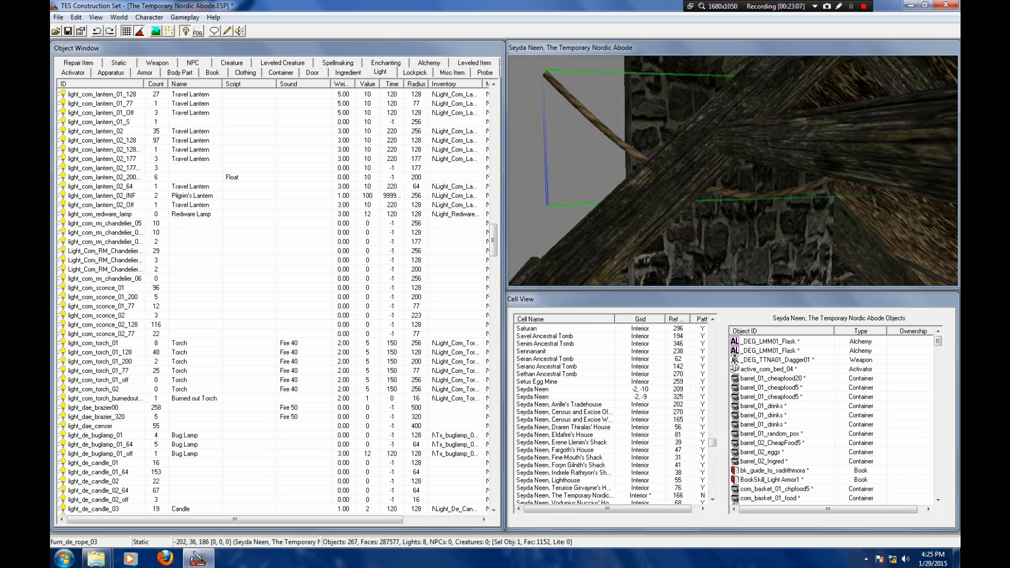
pyautogui.moveTo(100, 140); pyautogui.dragTo(776, 248)
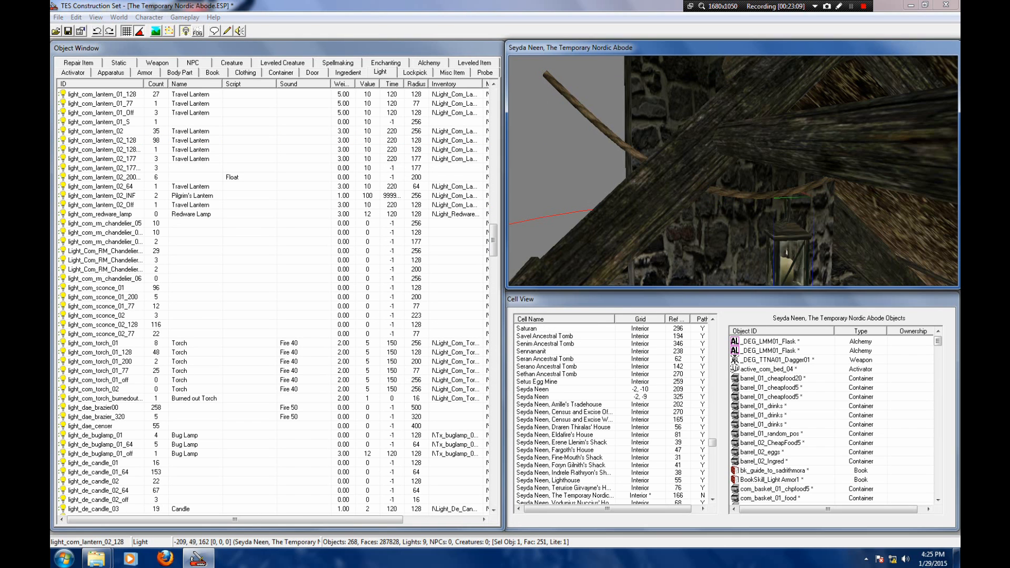
# Step: Hang the lantern from the middle of the copied rope, at about X -200, Y 38, Z 165
pyautogui.keyDown('shift'); pyautogui.moveTo(776, 247); pyautogui.dragTo(737, 195, button='middle'); pyautogui.keyUp('shift')
pyautogui.moveTo(771, 188); pyautogui.dragTo(760, 197)
pyautogui.moveTo(760, 197); pyautogui.dragTo(779, 197, button='right')
pyautogui.hotkey('ctrl', 'z')
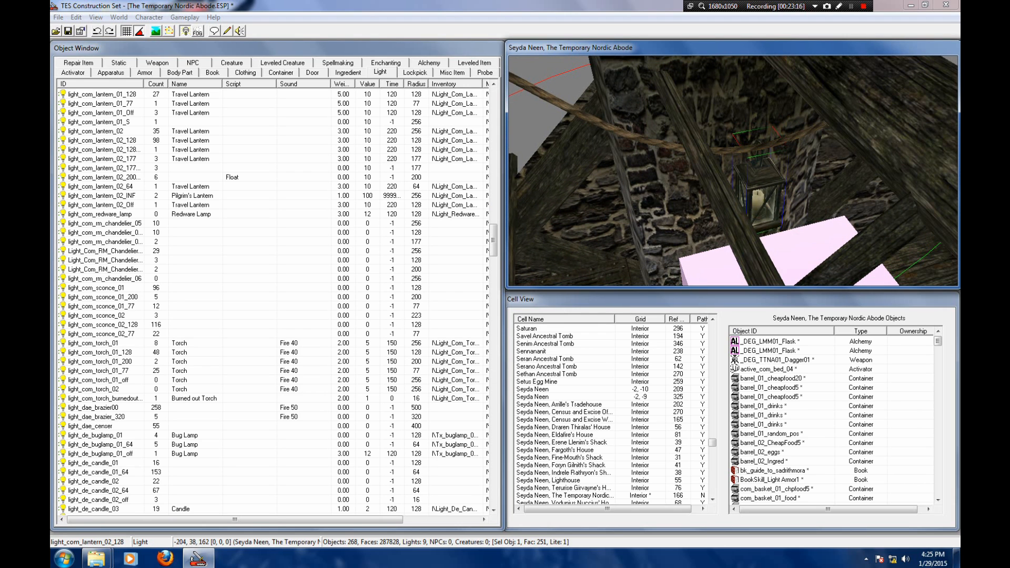
pyautogui.moveTo(760, 197); pyautogui.dragTo(764, 198)
pyautogui.scroll(5, 764, 193)
pyautogui.scroll(-5, 764, 192)
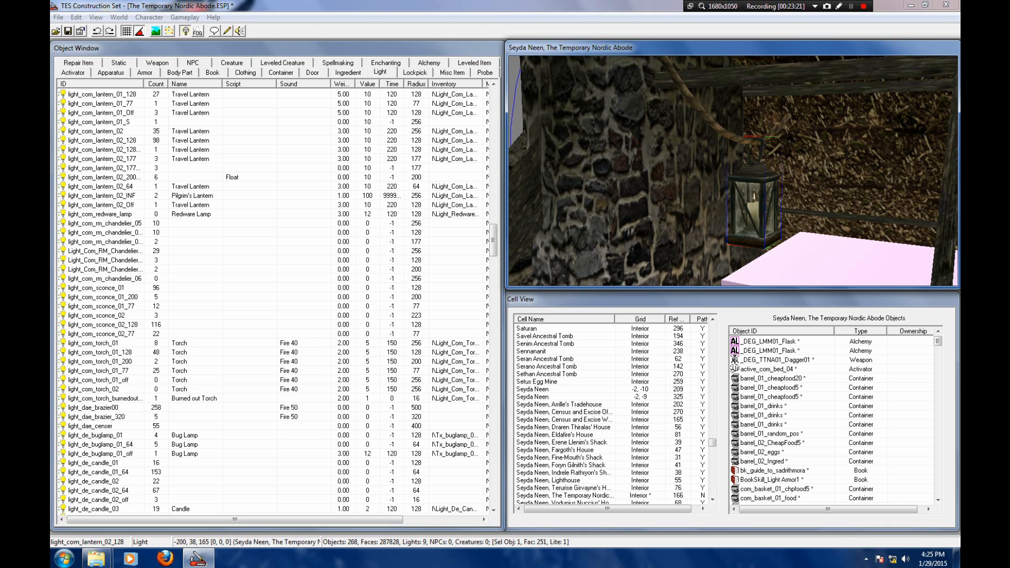
# Step: Preview the lantern under the cell's own lighting, and paste a copy of it in place
pyautogui.keyDown('shift'); pyautogui.moveTo(764, 198); pyautogui.dragTo(644, 177, button='middle'); pyautogui.keyUp('shift')
pyautogui.press('a')
pyautogui.scroll(-5, 763, 182)
pyautogui.press('a')
pyautogui.click(76, 18)
pyautogui.click(104, 70)
pyautogui.click(76, 18)
pyautogui.click(104, 94)
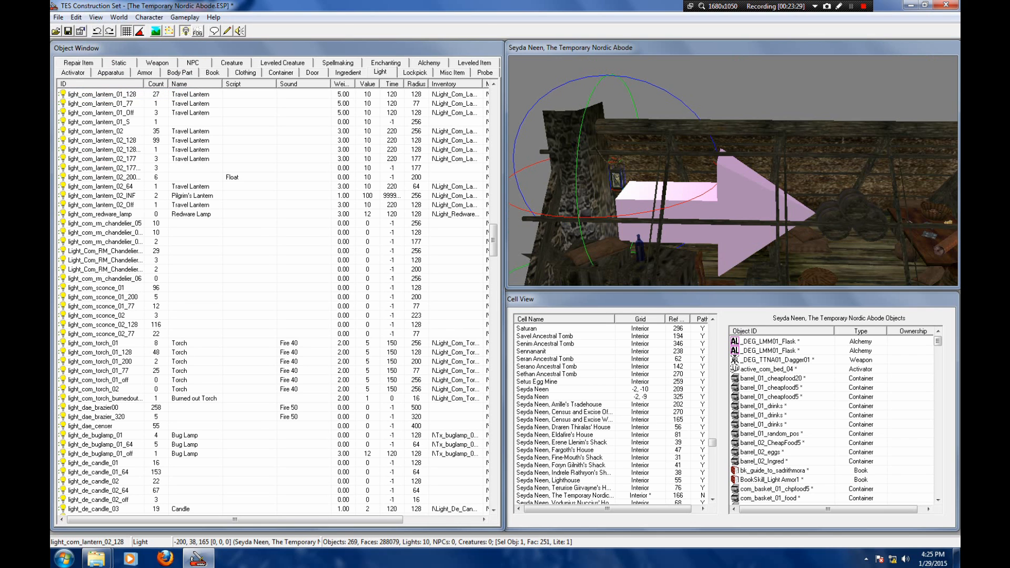
# Step: Move the copied lantern to the rope at the opposite gable and hang it at about X 215, Y 38, Z 166
pyautogui.moveTo(915, 171); pyautogui.dragTo(755, 152, button='middle')
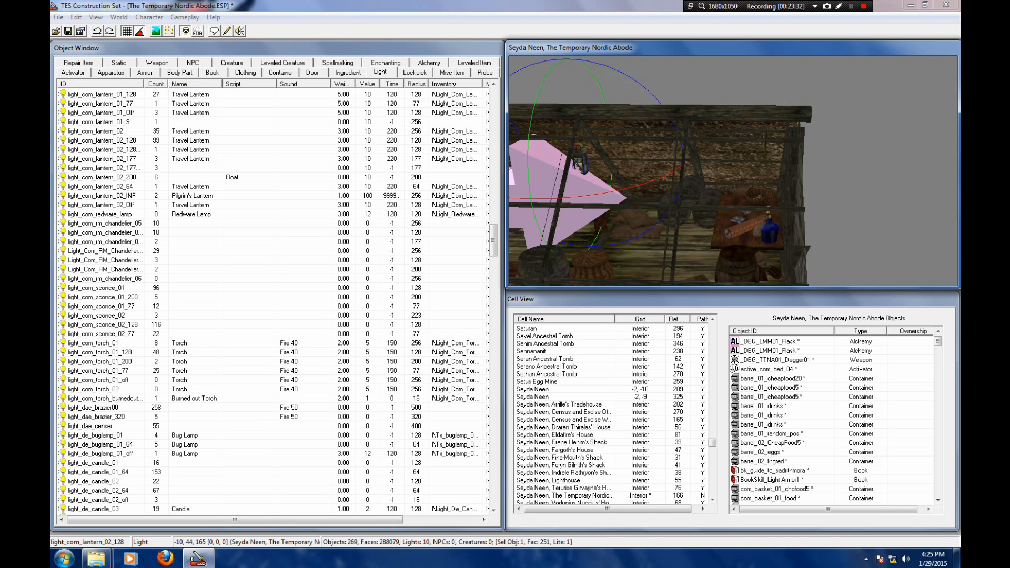
pyautogui.scroll(-3, 755, 153)
pyautogui.moveTo(628, 167); pyautogui.dragTo(749, 165)
pyautogui.scroll(4, 749, 165)
pyautogui.keyDown('shift'); pyautogui.moveTo(749, 165); pyautogui.dragTo(627, 166, button='middle'); pyautogui.keyUp('shift')
pyautogui.scroll(4, 821, 126)
pyautogui.scroll(3, 678, 168)
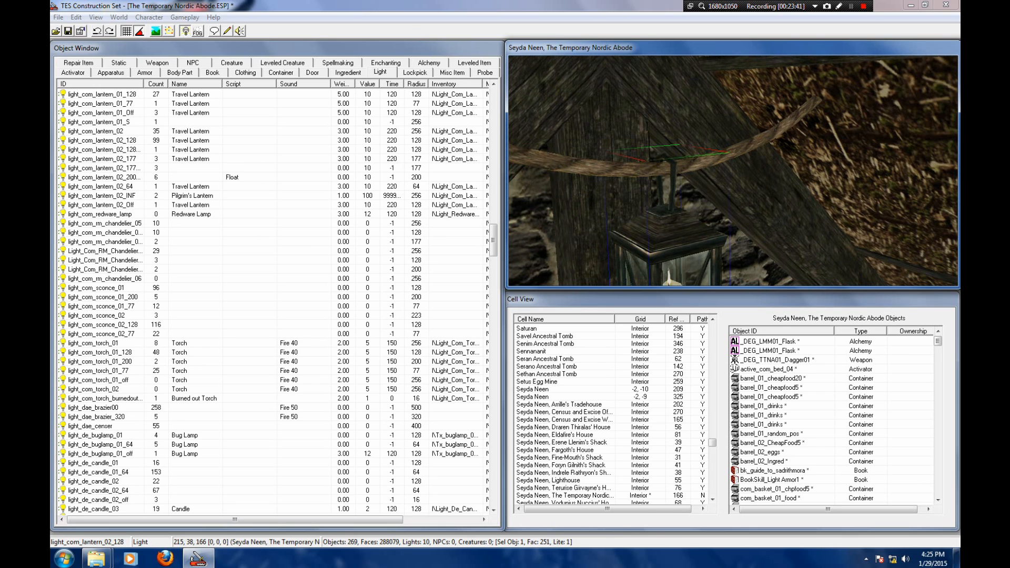
# Step: Preview the upper floor with both hanging lanterns under the cell's own lighting, and return to the bright view
pyautogui.keyDown('shift'); pyautogui.moveTo(679, 164); pyautogui.dragTo(723, 176, button='middle'); pyautogui.keyUp('shift')
pyautogui.scroll(-5, 731, 173)
pyautogui.press('a')
pyautogui.moveTo(724, 176)
pyautogui.keyDown('shift'); pyautogui.mouseDown()
pyautogui.moveTo(747, 179)
pyautogui.moveTo(729, 187)
pyautogui.mouseUp(); pyautogui.keyUp('shift')
pyautogui.scroll(3, 747, 179)
pyautogui.press('a')
pyautogui.scroll(-5, 729, 187)
pyautogui.moveTo(729, 187)
pyautogui.keyDown('shift'); pyautogui.mouseDown(button='middle')
pyautogui.moveTo(737, 182)
pyautogui.moveTo(657, 127)
pyautogui.moveTo(815, 171)
pyautogui.moveTo(736, 178)
pyautogui.moveTo(848, 169)
pyautogui.mouseUp(button='middle'); pyautogui.keyUp('shift')
pyautogui.press('a')
pyautogui.scroll(5, 678, 168)
# Step: Start path grid editing for the cell, and move its dialog clear of the lower-floor view
pyautogui.click(676, 173)
pyautogui.click(675, 179)
pyautogui.keyDown('shift'); pyautogui.moveTo(676, 176); pyautogui.dragTo(518, 164, button='middle'); pyautogui.keyUp('shift')
pyautogui.scroll(3, 733, 171)
pyautogui.keyDown('shift'); pyautogui.moveTo(733, 171); pyautogui.dragTo(674, 171, button='middle'); pyautogui.keyUp('shift')
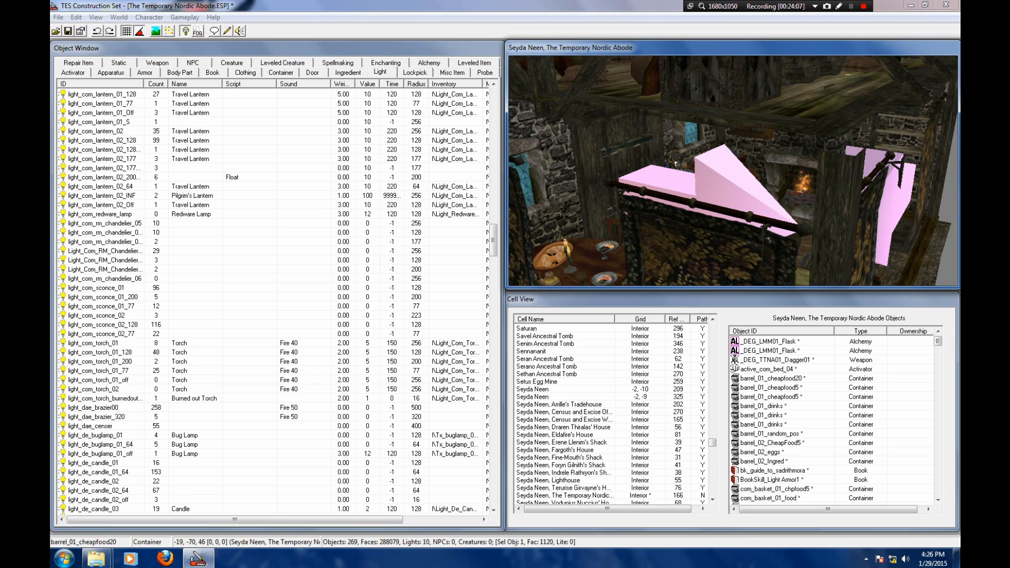
pyautogui.press('shift')
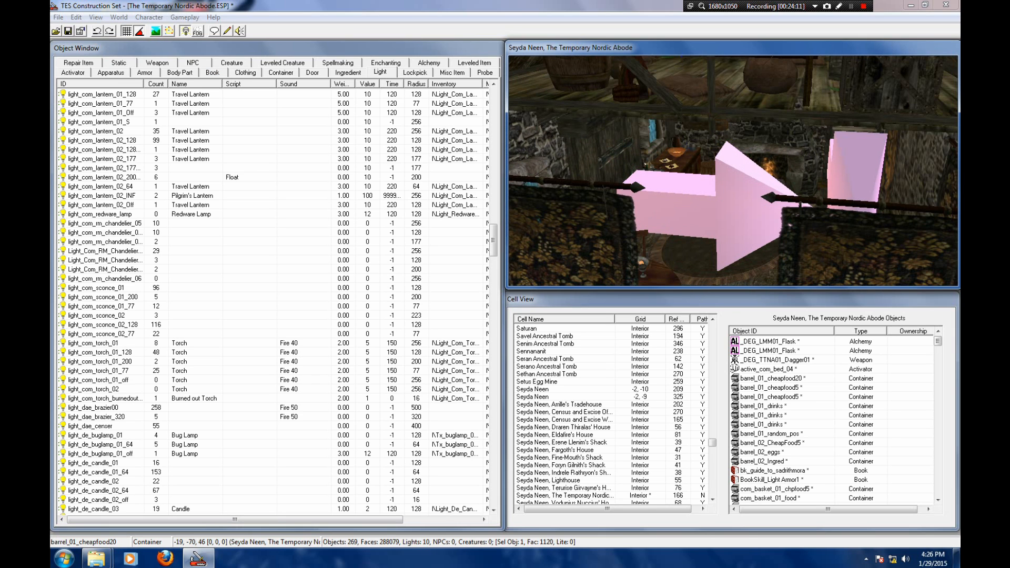
pyautogui.click(169, 31)
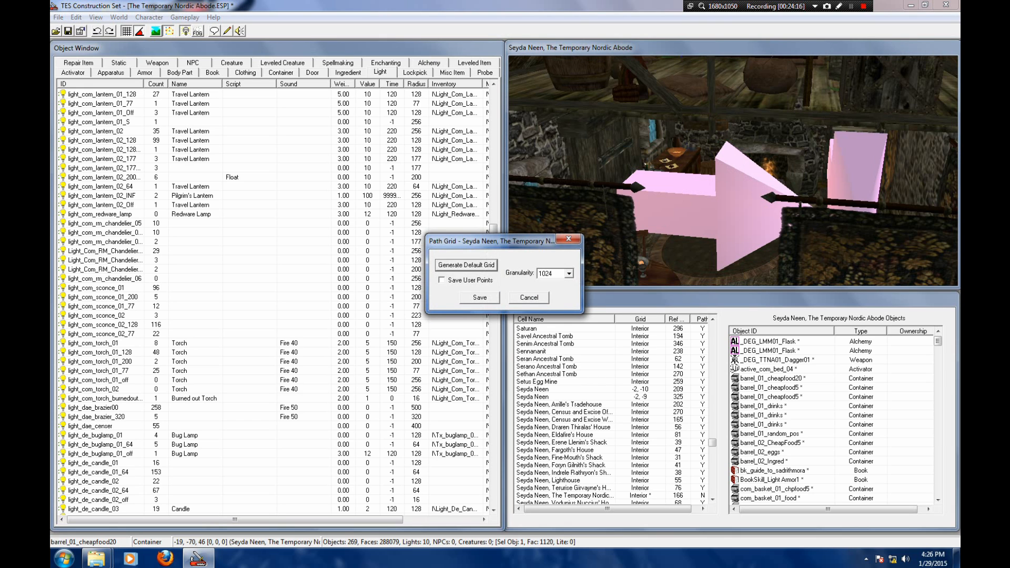
pyautogui.moveTo(489, 241); pyautogui.dragTo(436, 158)
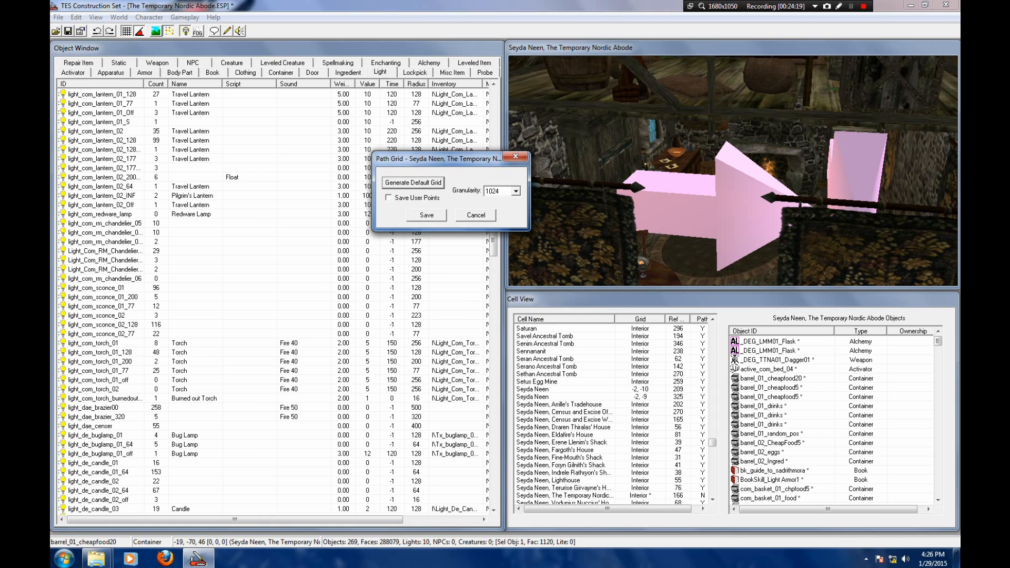
# Step: Place the first path grid point on the main floor at about X 1, Y -76, Z -253
pyautogui.click(733, 171)
pyautogui.scroll(-6, 733, 171)
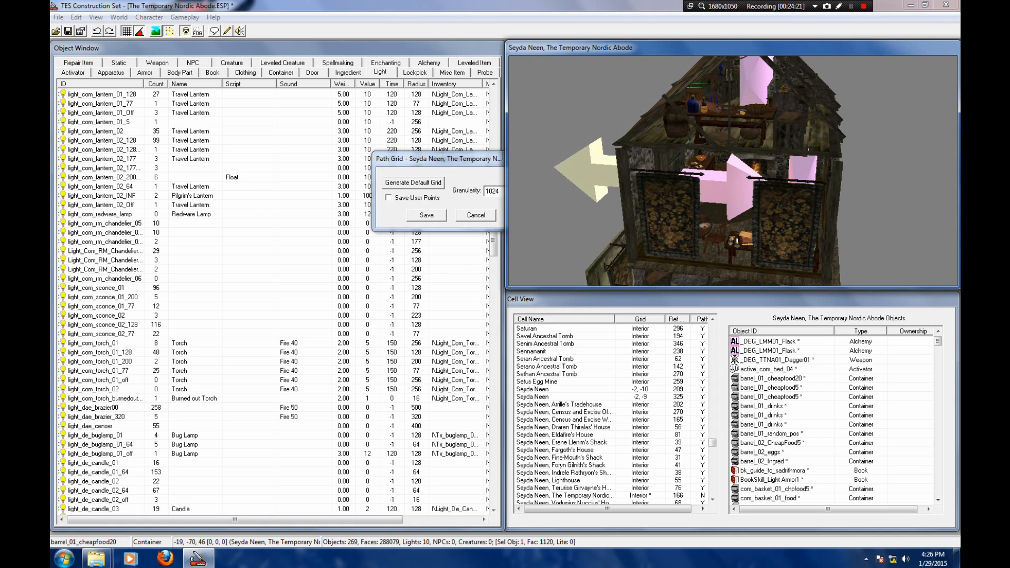
pyautogui.moveTo(733, 171)
pyautogui.mouseDown(button='middle')
pyautogui.moveTo(711, 186)
pyautogui.moveTo(729, 208)
pyautogui.moveTo(733, 182)
pyautogui.mouseUp(button='middle')
pyautogui.click(413, 183)
pyautogui.scroll(3, 733, 171)
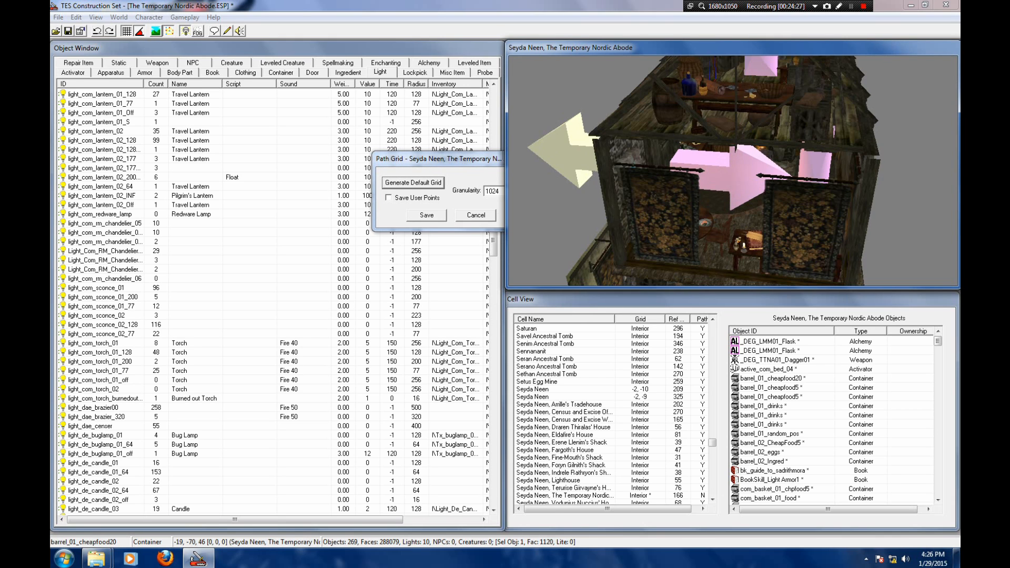
pyautogui.scroll(6, 733, 171)
pyautogui.moveTo(733, 171)
pyautogui.keyDown('shift'); pyautogui.mouseDown(button='middle')
pyautogui.moveTo(726, 160)
pyautogui.moveTo(739, 171)
pyautogui.moveTo(732, 168)
pyautogui.mouseUp(button='middle'); pyautogui.keyUp('shift')
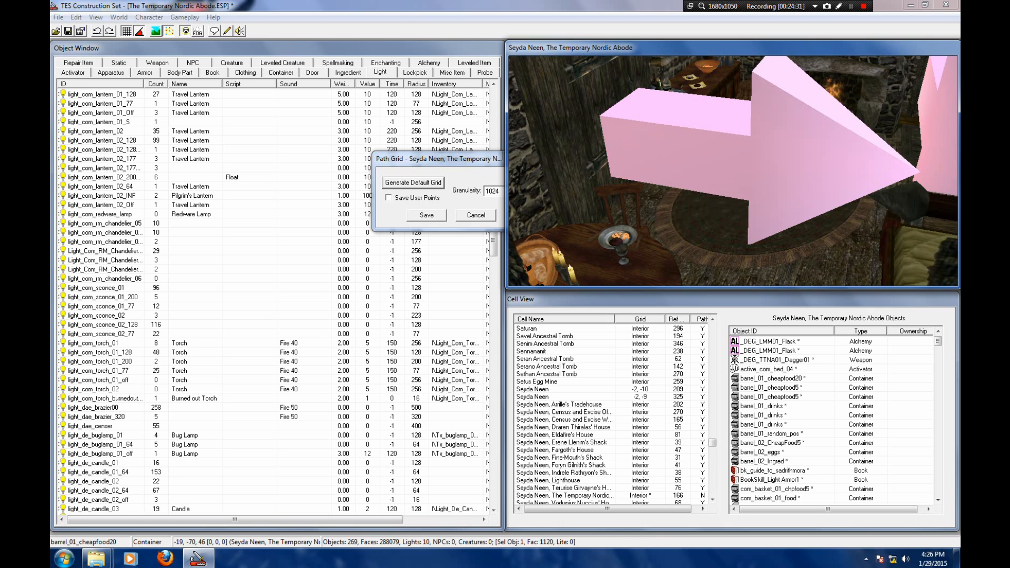
pyautogui.doubleClick(684, 207)
pyautogui.moveTo(684, 207)
pyautogui.mouseDown()
pyautogui.moveTo(645, 199)
pyautogui.moveTo(706, 209)
pyautogui.moveTo(688, 201)
pyautogui.mouseUp()
pyautogui.moveTo(688, 202)
pyautogui.keyDown('shift'); pyautogui.mouseDown(button='middle')
pyautogui.moveTo(676, 199)
pyautogui.moveTo(700, 210)
pyautogui.moveTo(684, 205)
pyautogui.moveTo(708, 184)
pyautogui.moveTo(682, 203)
pyautogui.mouseUp(button='middle'); pyautogui.keyUp('shift')
pyautogui.moveTo(682, 202); pyautogui.dragTo(672, 204)
pyautogui.keyDown('shift'); pyautogui.moveTo(674, 204); pyautogui.dragTo(737, 200, button='middle'); pyautogui.keyUp('shift')
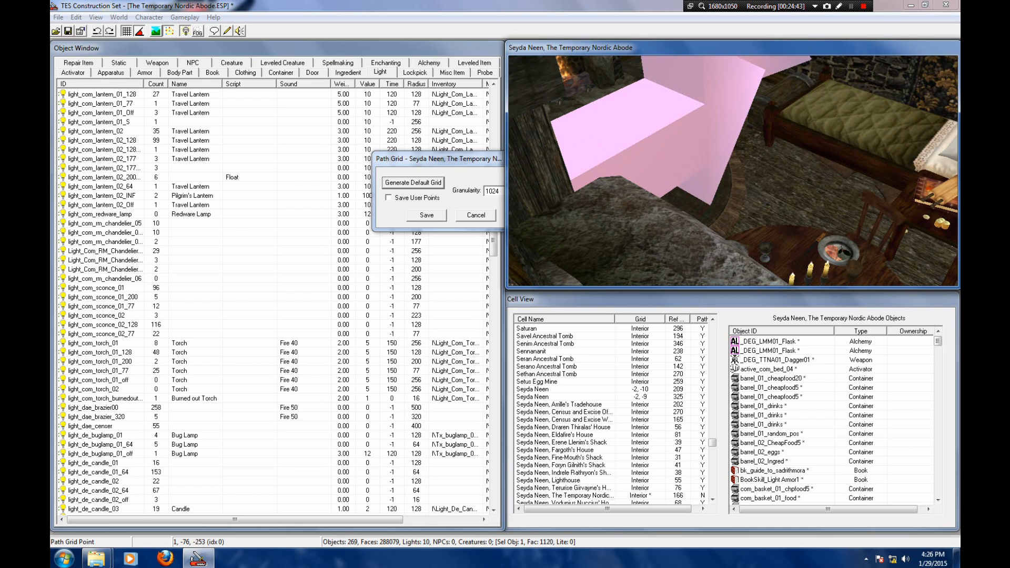
# Step: Add three more main-floor path grid points at about X 69, Y 54; X -112, Y -19; and X -84, Y 160
pyautogui.click(872, 189)
pyautogui.keyDown('shift'); pyautogui.moveTo(872, 188); pyautogui.dragTo(737, 192, button='middle'); pyautogui.keyUp('shift')
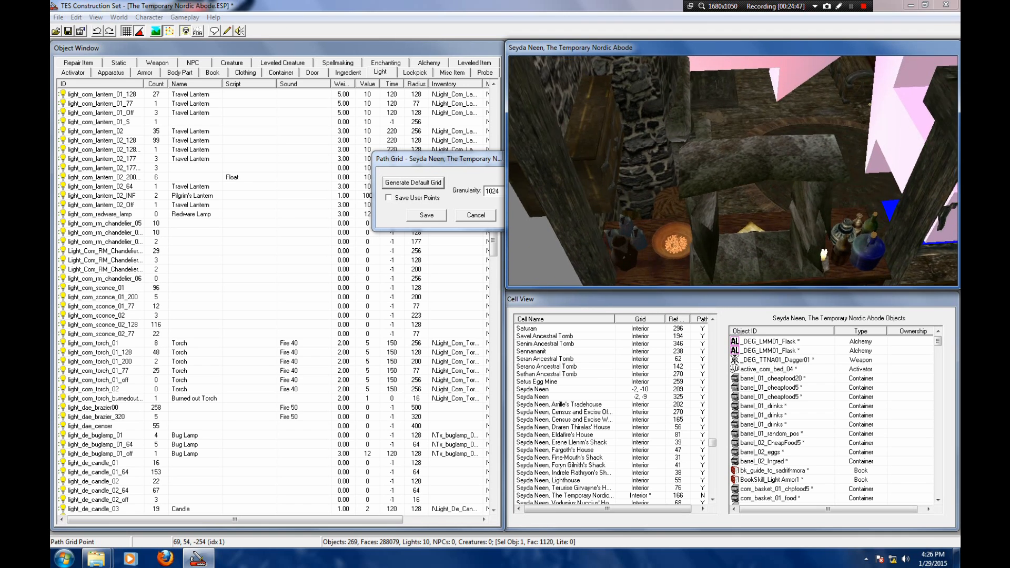
pyautogui.moveTo(811, 211); pyautogui.dragTo(767, 204)
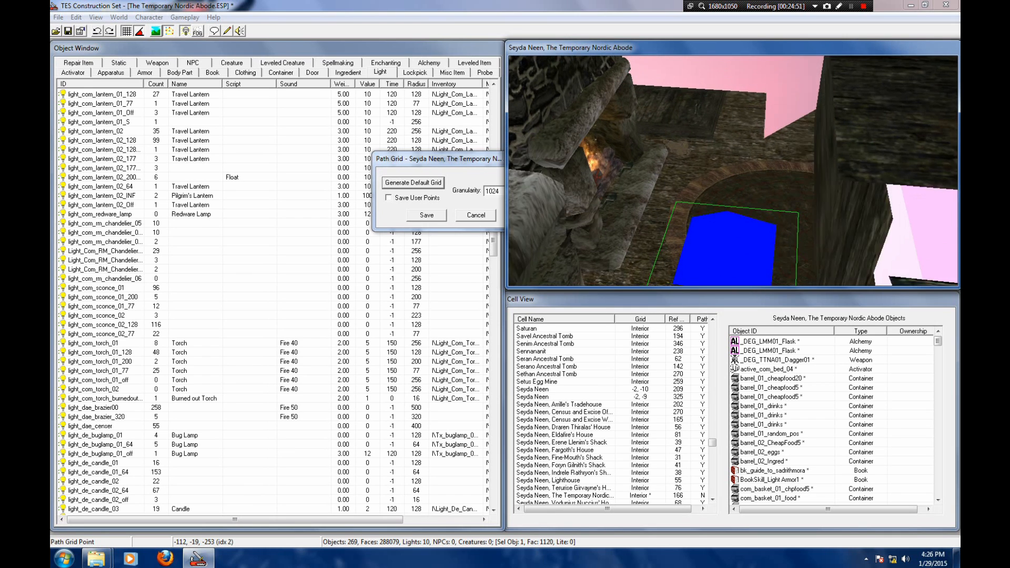
pyautogui.click(777, 140)
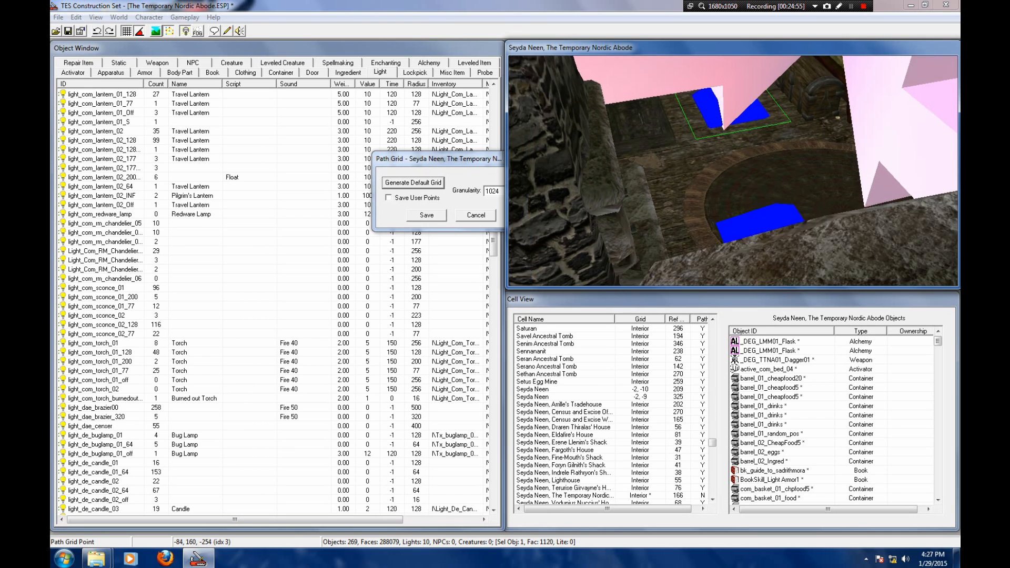
# Step: Add a central path grid point on the main floor's round hearth area, positioned at about X -46, Y 46, Z -253
pyautogui.moveTo(804, 199); pyautogui.dragTo(797, 221)
pyautogui.click(810, 123)
pyautogui.scroll(-3, 809, 124)
pyautogui.press('shift')
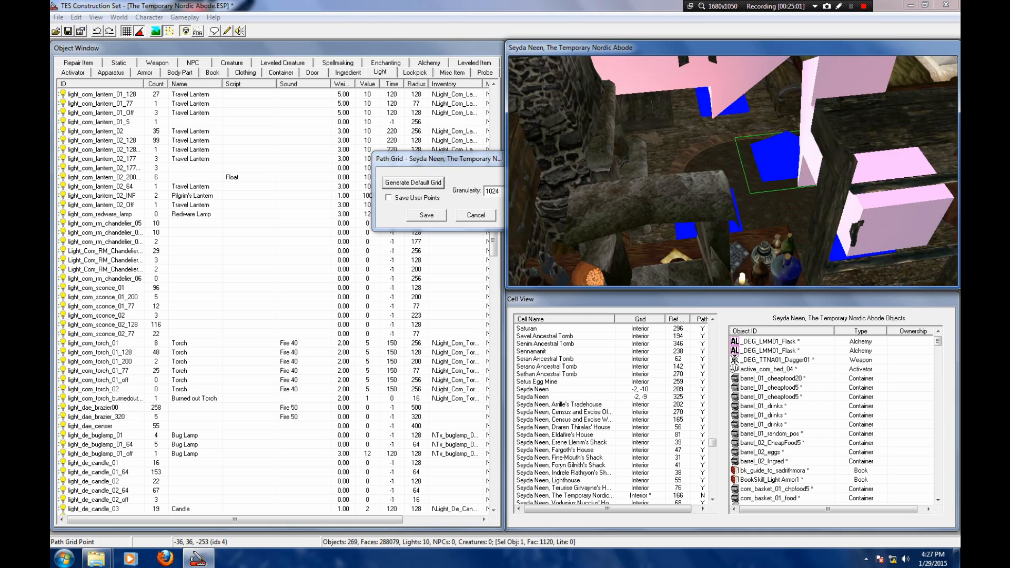
pyautogui.moveTo(732, 172); pyautogui.dragTo(719, 167)
pyautogui.press('shift')
pyautogui.press('shift')
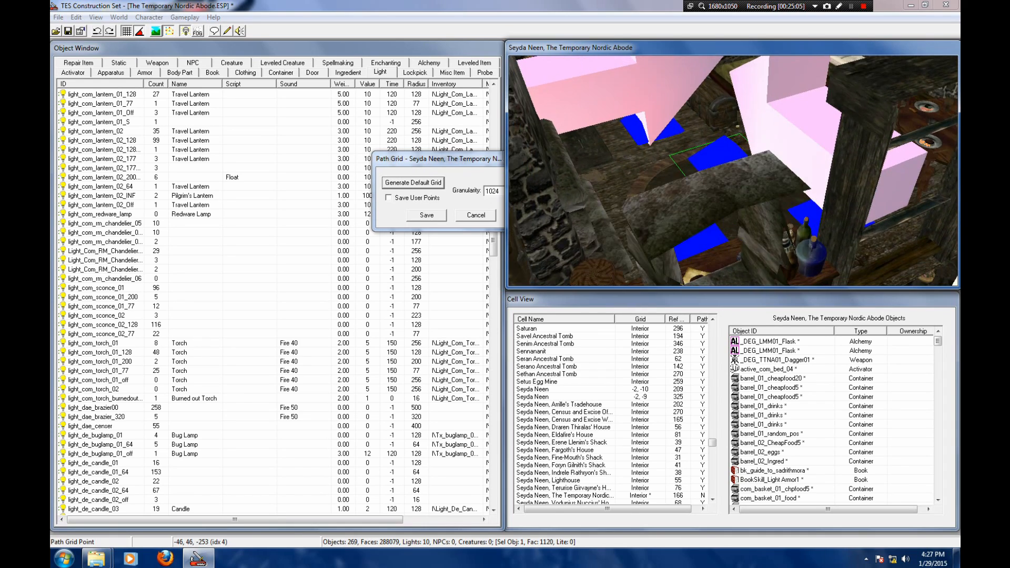
pyautogui.press('shift')
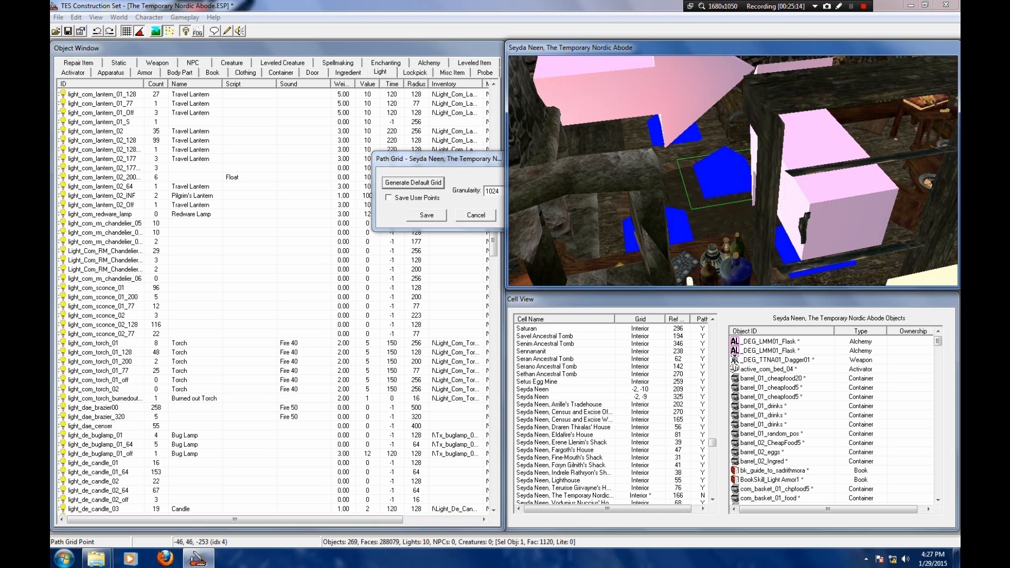
# Step: Link the central main-floor path grid point to the points surrounding it
pyautogui.rightClick(684, 135)
pyautogui.rightClick(679, 228)
pyautogui.rightClick(786, 249)
pyautogui.press('shift')
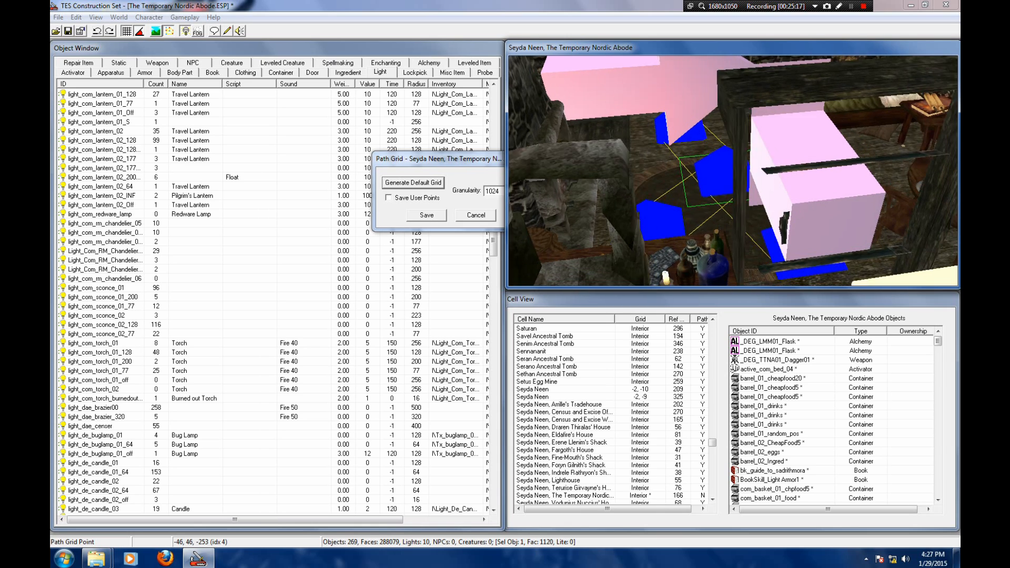
pyautogui.press('shift')
pyautogui.press('shift')
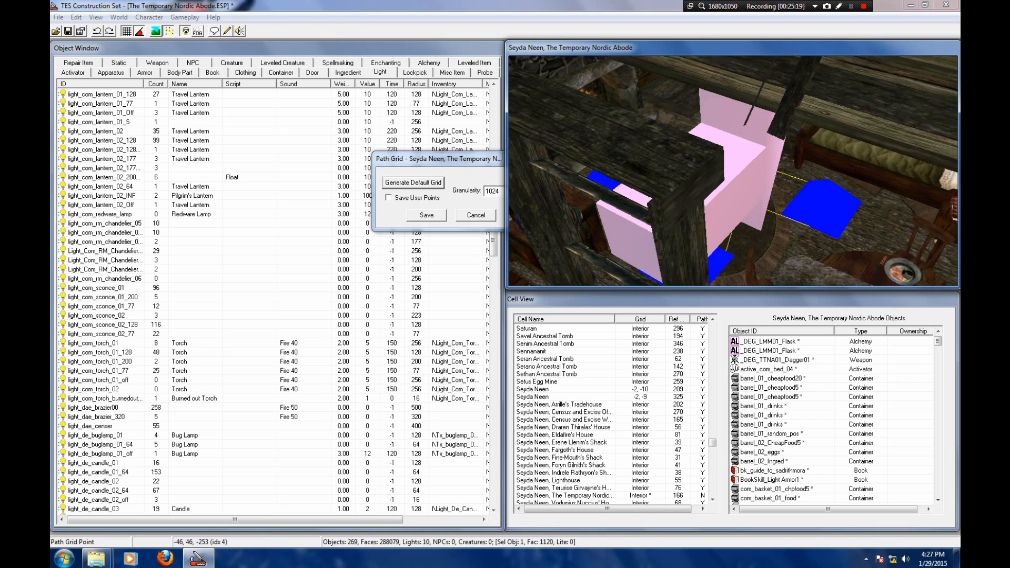
# Step: Link the outer main-floor path grid points to each other, including the point at X 1, Y -76 and the one beside the fireplace
pyautogui.click(831, 198)
pyautogui.rightClick(773, 269)
pyautogui.press('shift')
pyautogui.click(754, 284)
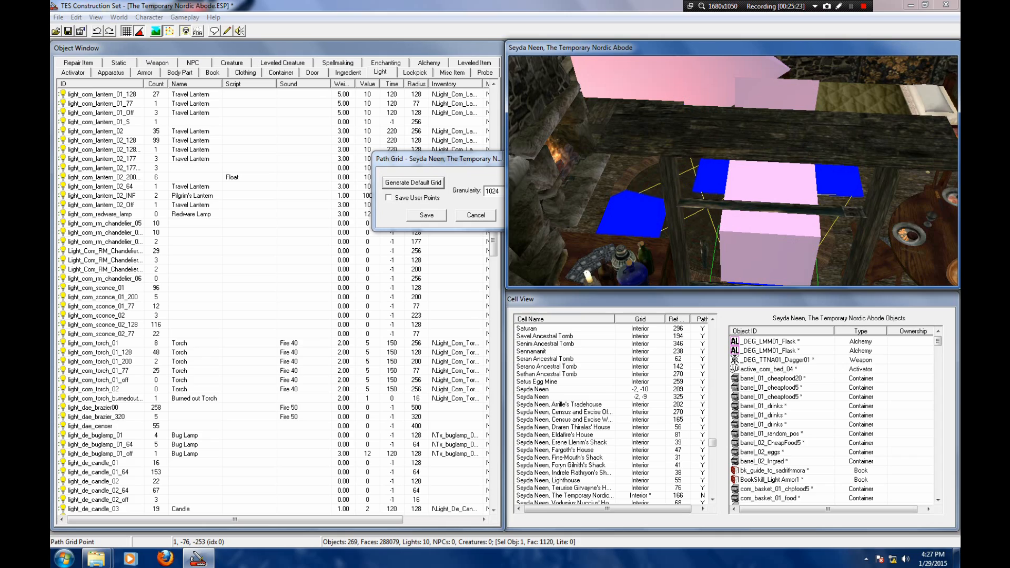
pyautogui.press('shift')
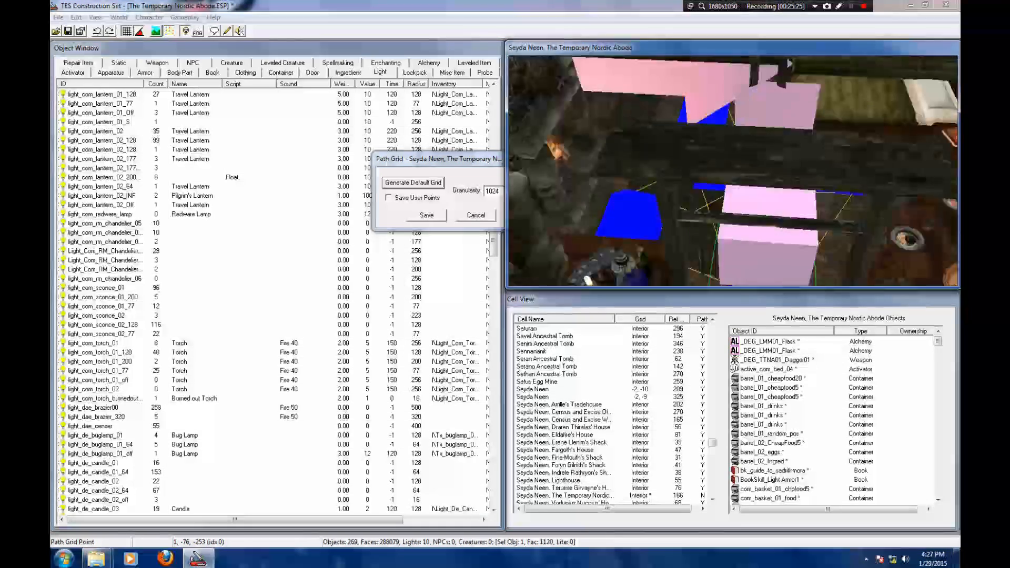
pyautogui.click(655, 239)
pyautogui.rightClick(664, 136)
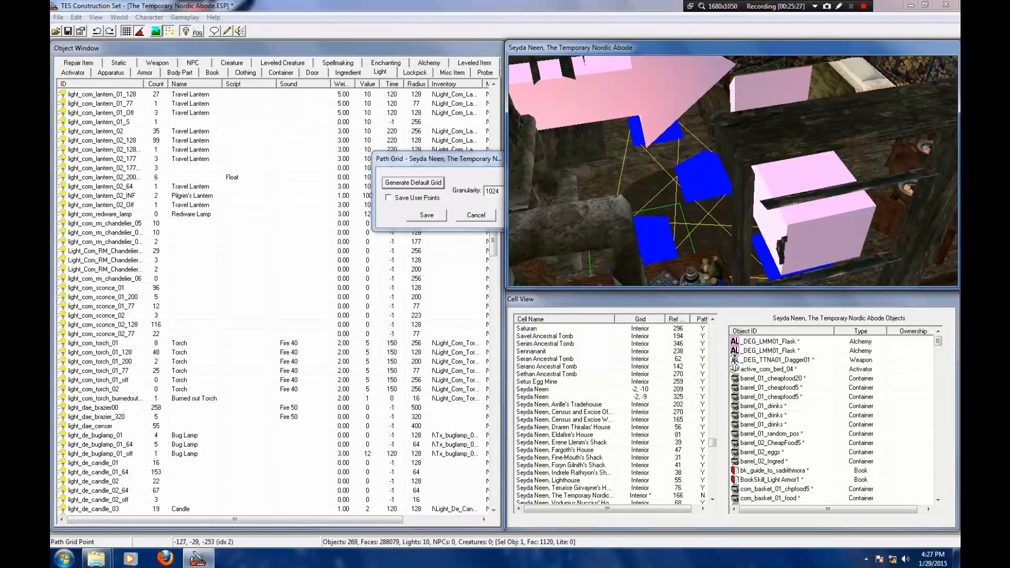
pyautogui.press('shift')
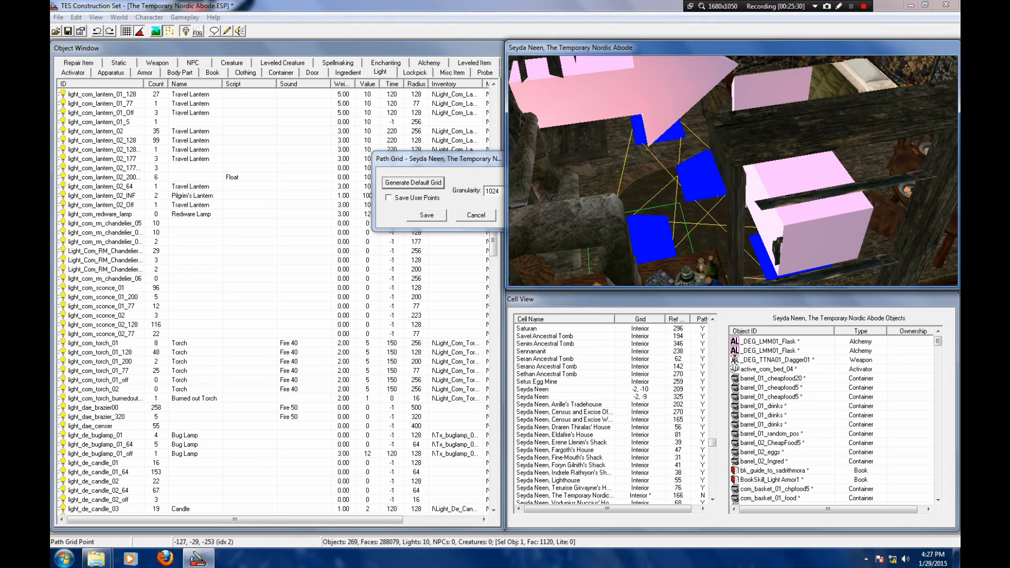
pyautogui.press('shift')
# Step: Place a path grid point on the lower floor beside the ladder, at about X -161, Y 163, Z -512
pyautogui.scroll(-2, 733, 171)
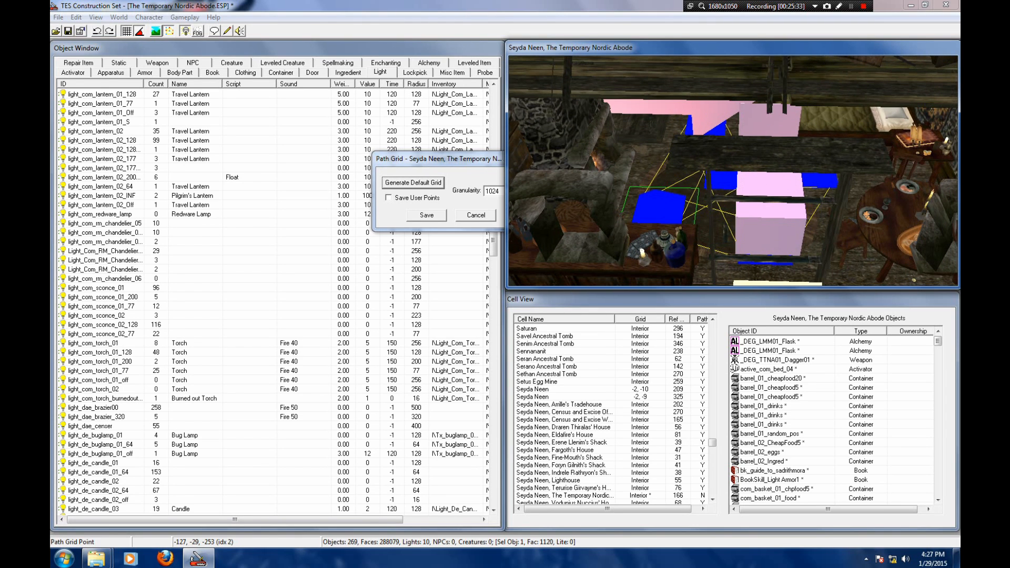
pyautogui.press('shift')
pyautogui.scroll(-2, 734, 171)
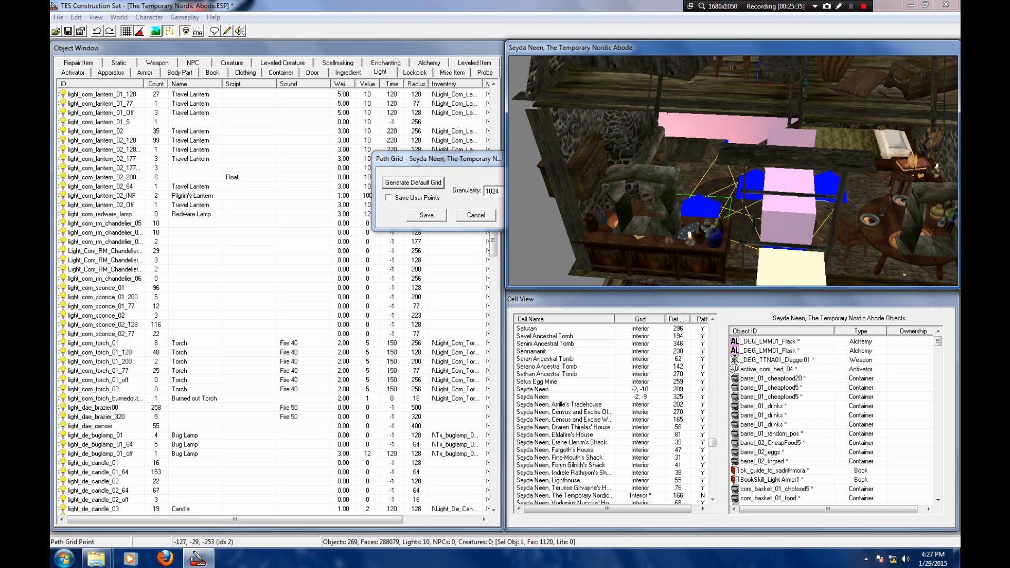
pyautogui.press('shift')
pyautogui.moveTo(733, 171)
pyautogui.mouseDown(button='middle')
pyautogui.moveTo(726, 205)
pyautogui.moveTo(737, 164)
pyautogui.moveTo(763, 153)
pyautogui.moveTo(742, 171)
pyautogui.mouseUp(button='middle')
pyautogui.press('shift')
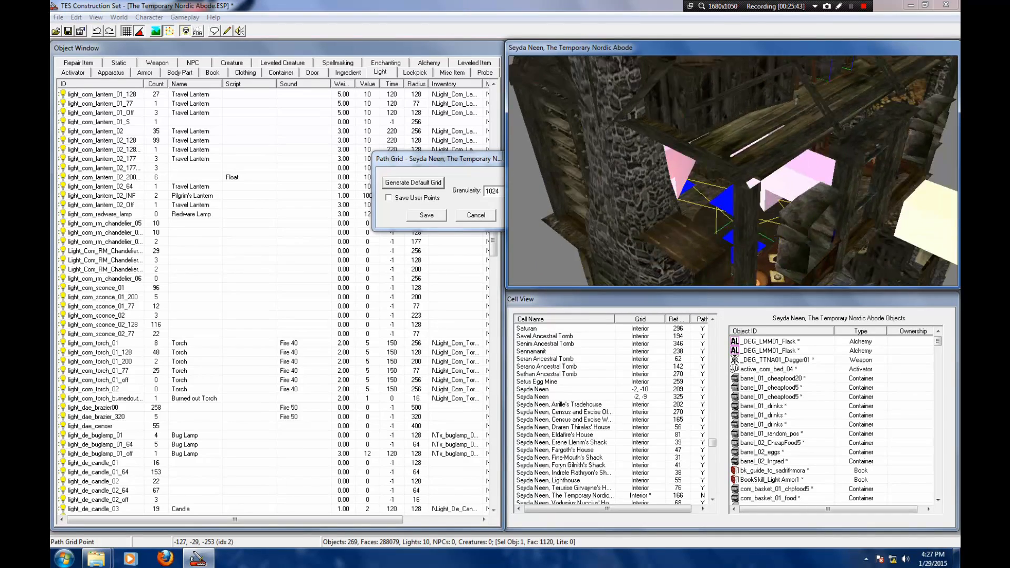
pyautogui.scroll(-5, 734, 171)
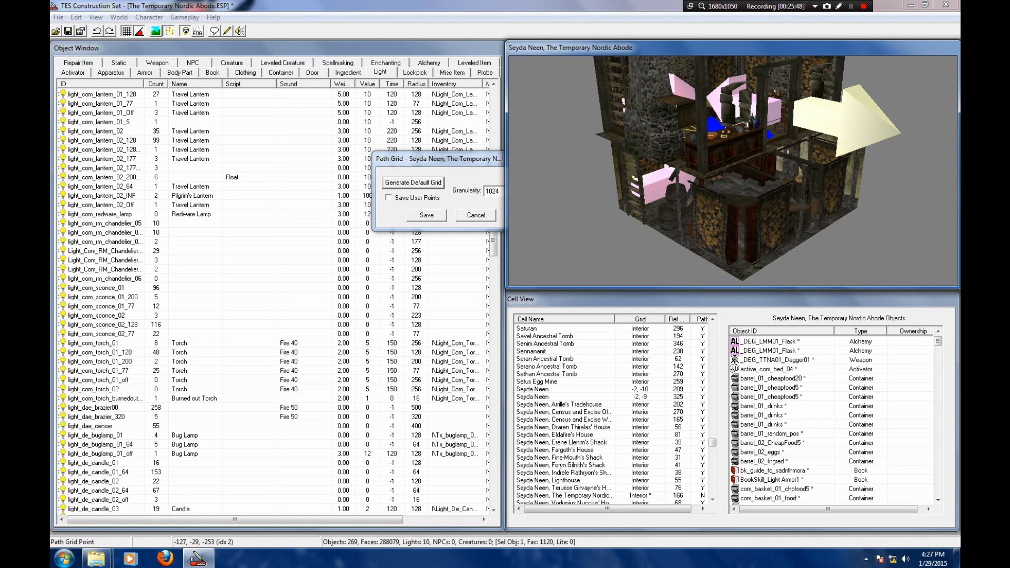
pyautogui.scroll(5, 734, 171)
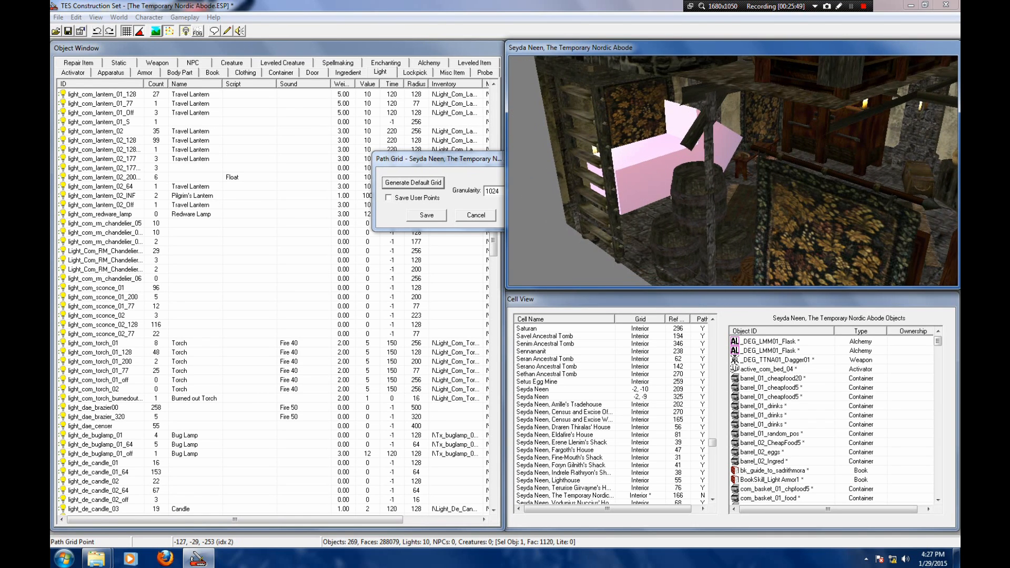
pyautogui.press('shift')
pyautogui.click(666, 215)
pyautogui.moveTo(666, 214)
pyautogui.mouseDown()
pyautogui.moveTo(654, 208)
pyautogui.moveTo(654, 223)
pyautogui.mouseUp()
pyautogui.press('shift')
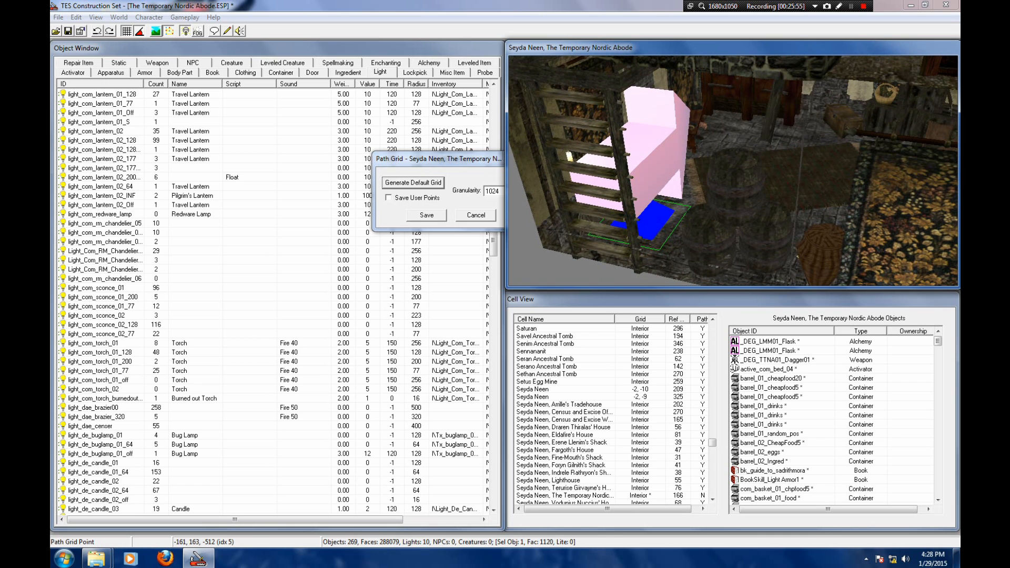
# Step: Add a lower-floor path grid point at the edge of the rug, at about X -50, Y 165, Z -509
pyautogui.press('shift')
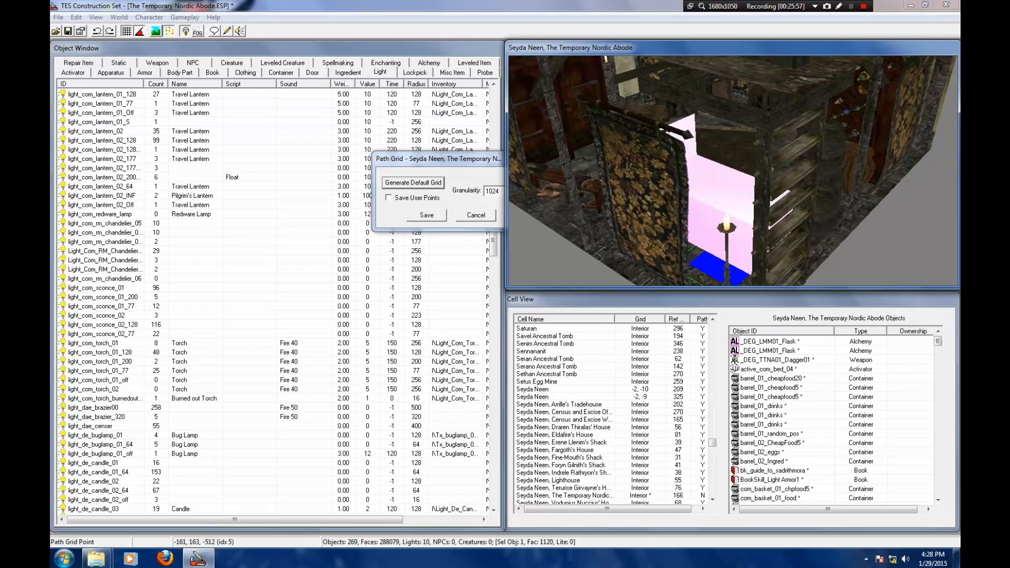
pyautogui.press('shift')
pyautogui.doubleClick(690, 231)
pyautogui.moveTo(690, 231); pyautogui.dragTo(732, 222)
pyautogui.press('shift')
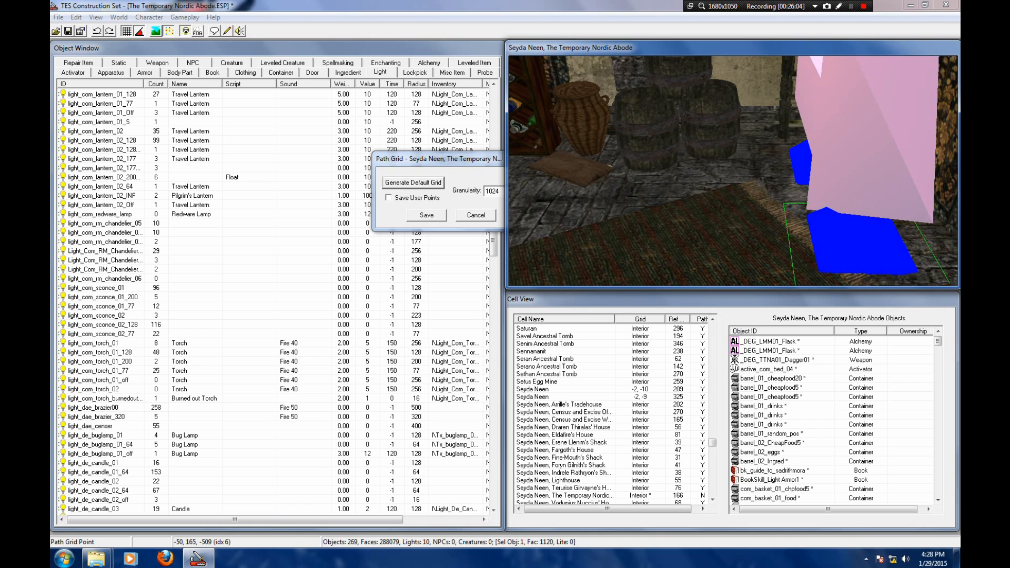
# Step: Add three lower-floor path grid points: one on the rug, one by the wine racks and one at about X 12, Y -66, Z -509
pyautogui.press('shift')
pyautogui.doubleClick(906, 213)
pyautogui.press('shift')
pyautogui.doubleClick(674, 175)
pyautogui.scroll(-3, 697, 171)
pyautogui.press('shift')
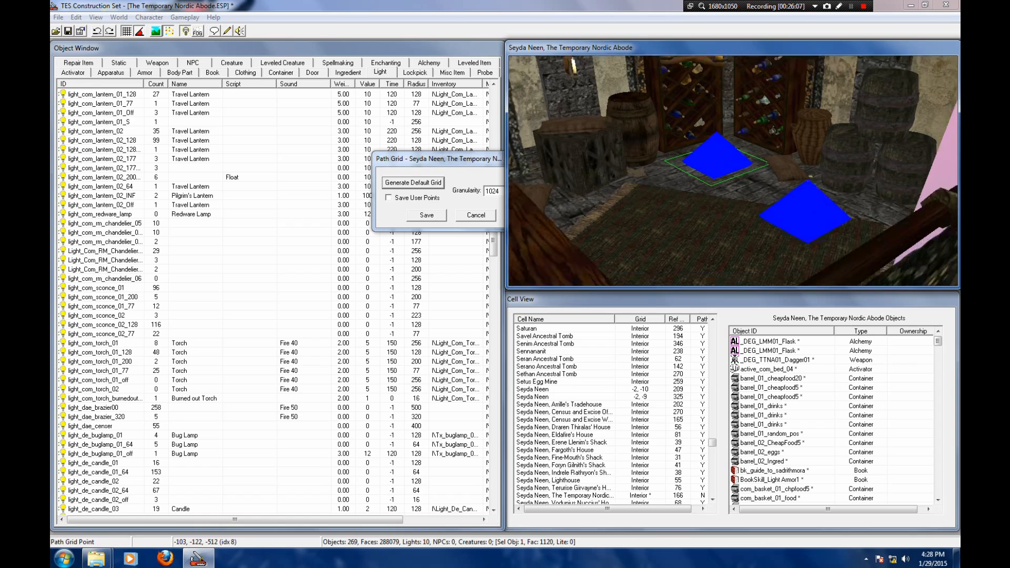
pyautogui.doubleClick(656, 206)
pyautogui.press('shift')
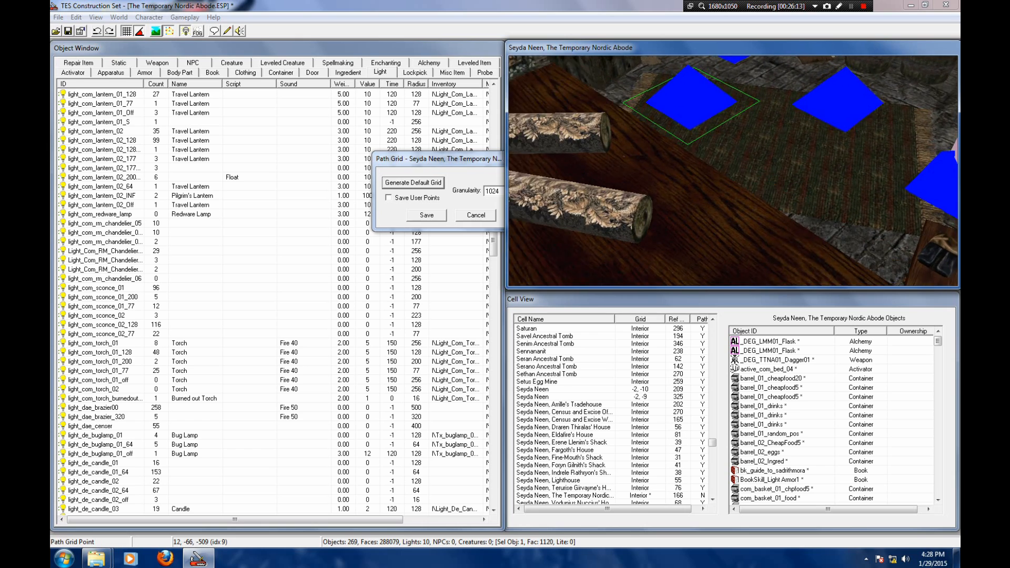
# Step: Delete the misplaced path grid point on the upper level and add one on the lower floor at about X 112, Y 111, Z -512
pyautogui.doubleClick(700, 199)
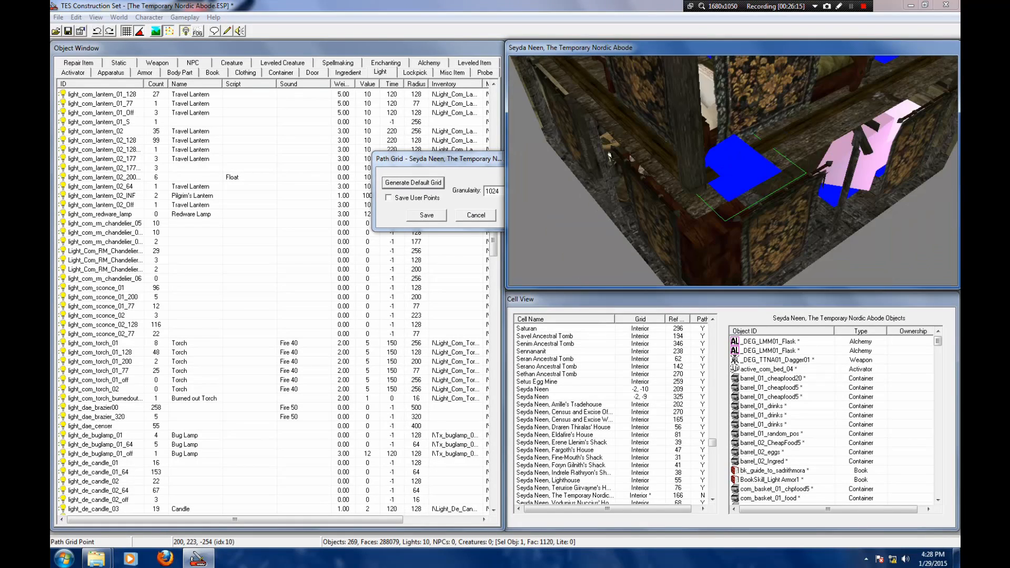
pyautogui.press('Delete')
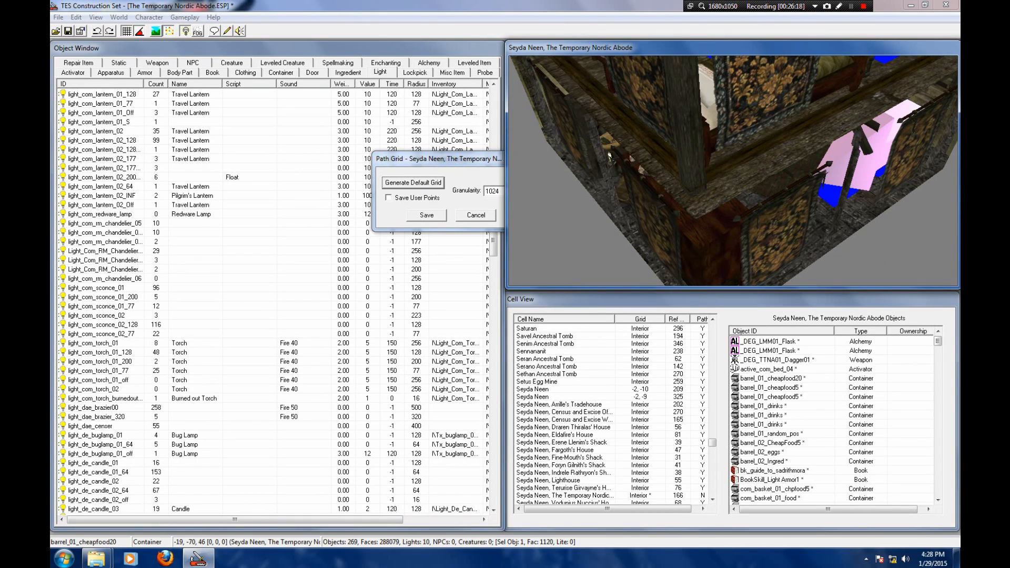
pyautogui.doubleClick(752, 219)
pyautogui.moveTo(751, 221); pyautogui.dragTo(597, 228)
pyautogui.moveTo(597, 228); pyautogui.dragTo(631, 221, button='middle')
pyautogui.scroll(-5, 733, 172)
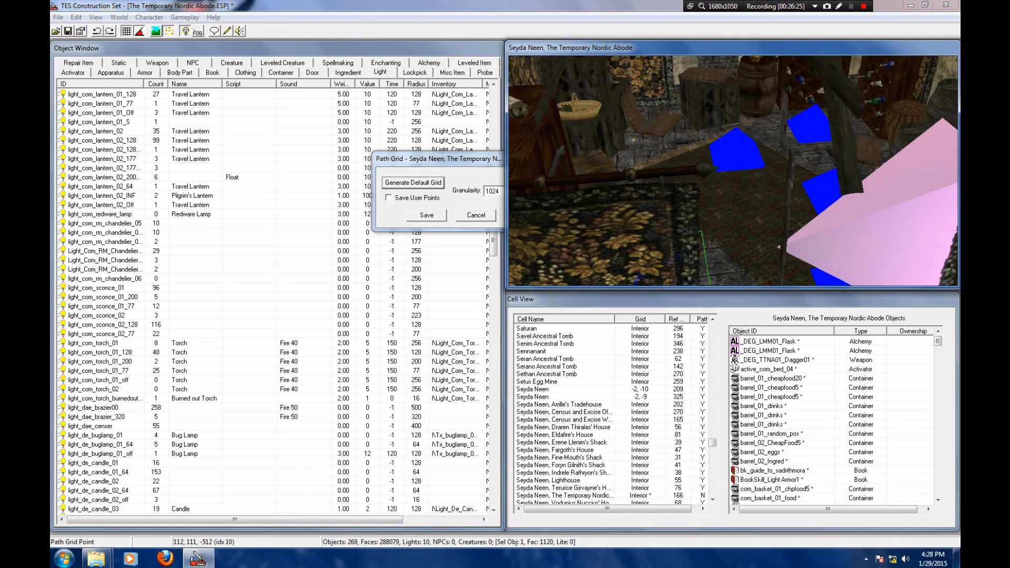
# Step: Add another lower-floor path grid point at the rug's edge, at about X 93, Y -10, Z -509
pyautogui.moveTo(733, 171); pyautogui.dragTo(711, 177, button='middle')
pyautogui.scroll(4, 733, 171)
pyautogui.scroll(-4, 733, 171)
pyautogui.doubleClick(657, 182)
pyautogui.moveTo(657, 182); pyautogui.dragTo(678, 177)
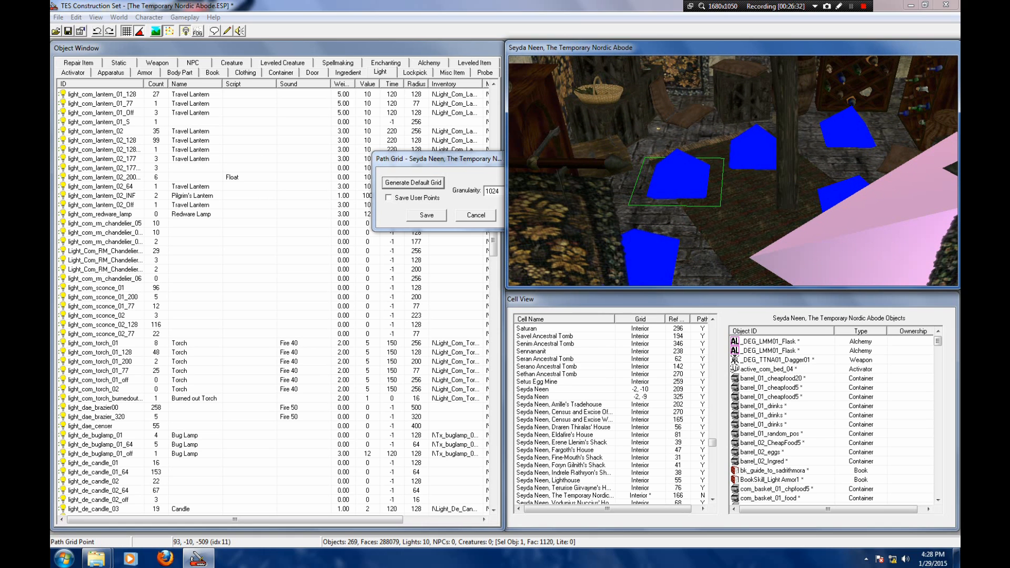
# Step: Link the point at X 93, Y -10 to its neighbours, and the rug point at X -80, Y 34 to the two far points
pyautogui.rightClick(753, 150)
pyautogui.rightClick(840, 193)
pyautogui.click(840, 193)
pyautogui.rightClick(847, 129)
pyautogui.rightClick(753, 150)
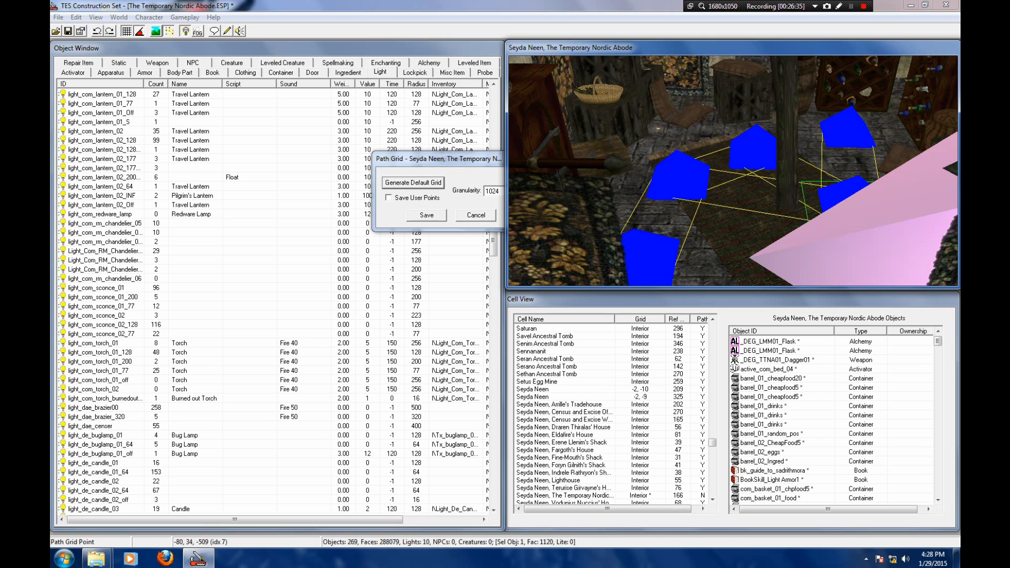
# Step: Link the points at X -50, Y 165 and X 112, Y 111 across the rug to the lower-floor points opposite them
pyautogui.scroll(-5, 753, 150)
pyautogui.click(790, 213)
pyautogui.rightClick(697, 136)
pyautogui.press('shift')
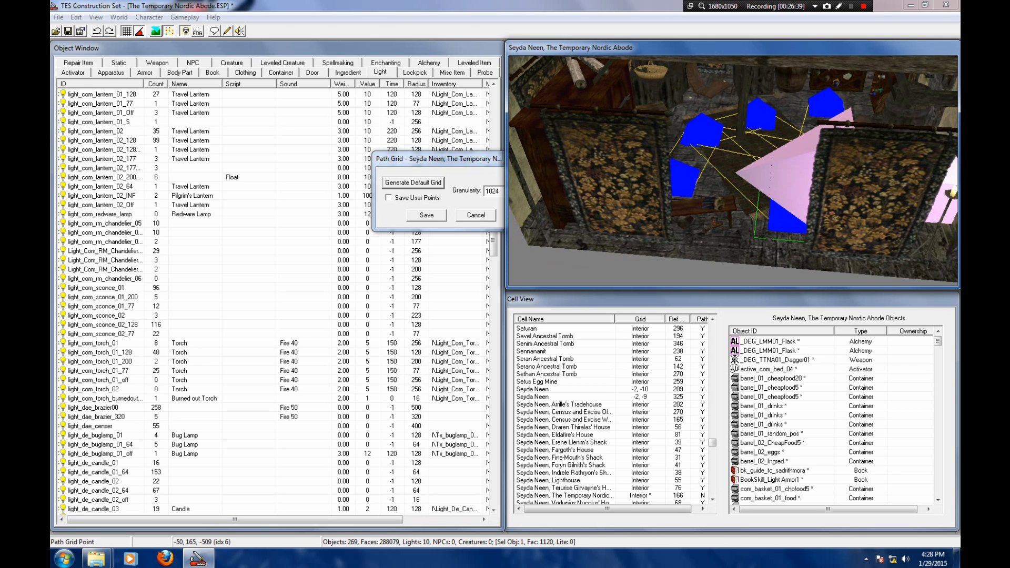
pyautogui.click(685, 179)
pyautogui.rightClick(801, 159)
pyautogui.click(801, 159)
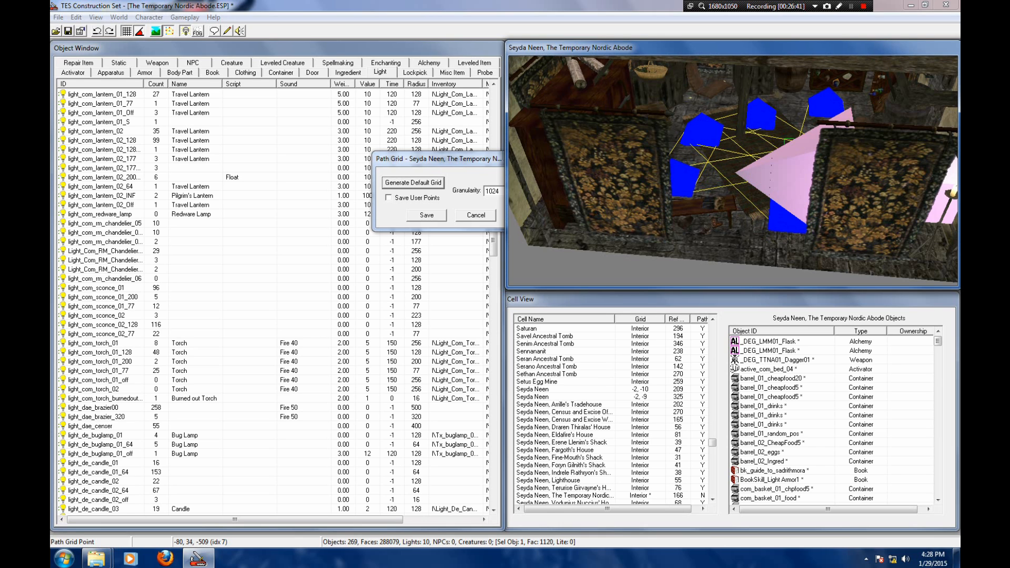
# Step: Link the lower-floor point at X 12, Y -66 to the neighbouring far point, and check the points at X -50, Y 165 and X -161, Y 163
pyautogui.press('shift')
pyautogui.click(734, 108)
pyautogui.rightClick(788, 93)
pyautogui.press('shift')
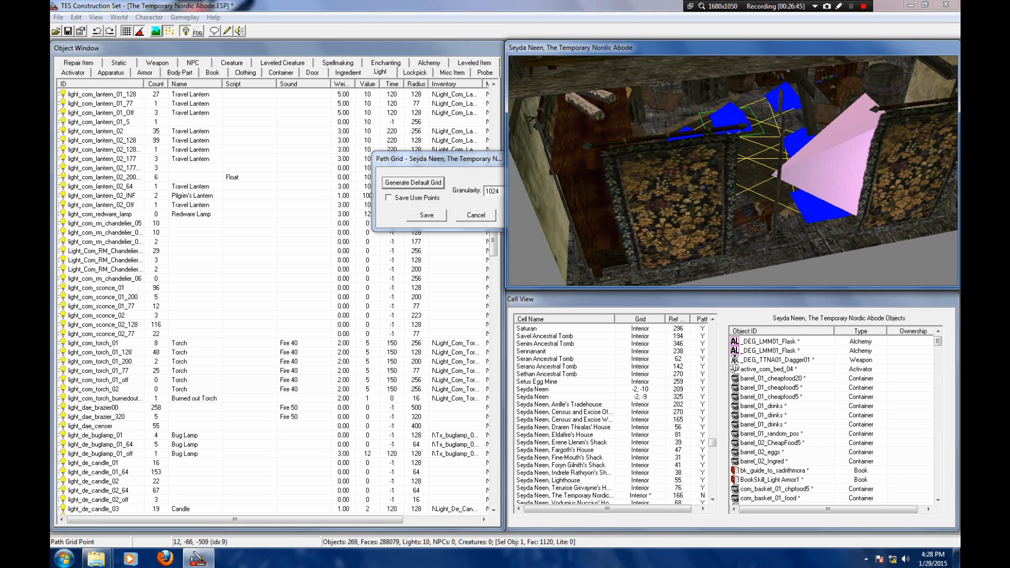
pyautogui.click(815, 206)
pyautogui.press('shift')
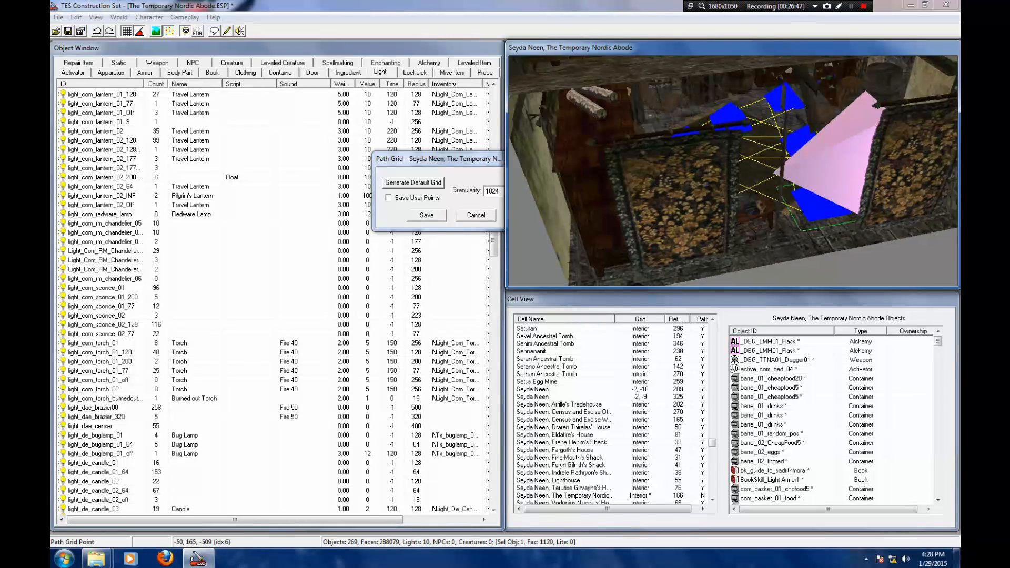
pyautogui.click(858, 265)
pyautogui.press('shift')
pyautogui.press('shift')
pyautogui.press('shift')
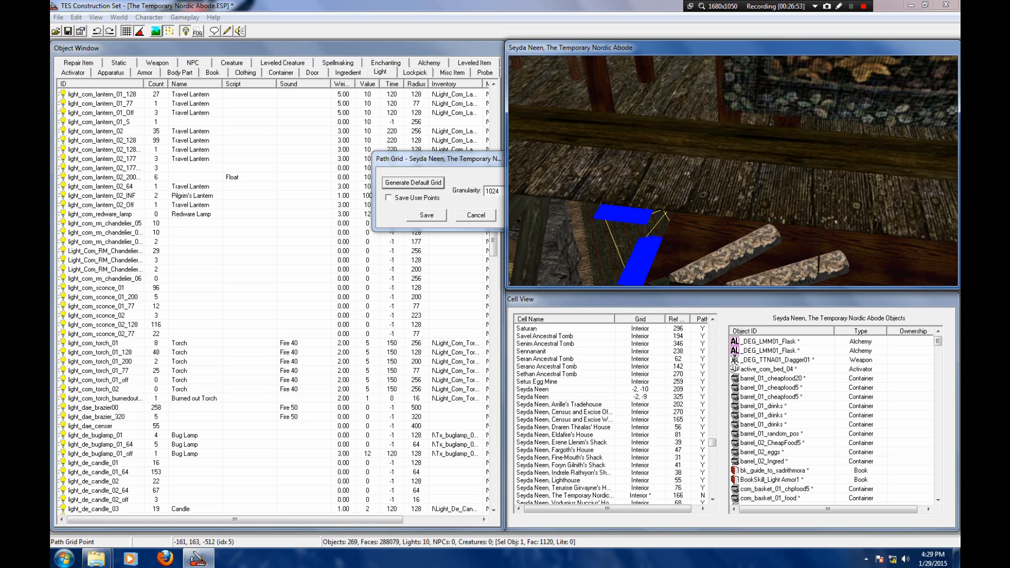
# Step: Move the lower-floor path grid point at X 112, Y 111 slightly to about X 110, Y 101, Z -512
pyautogui.press('shift')
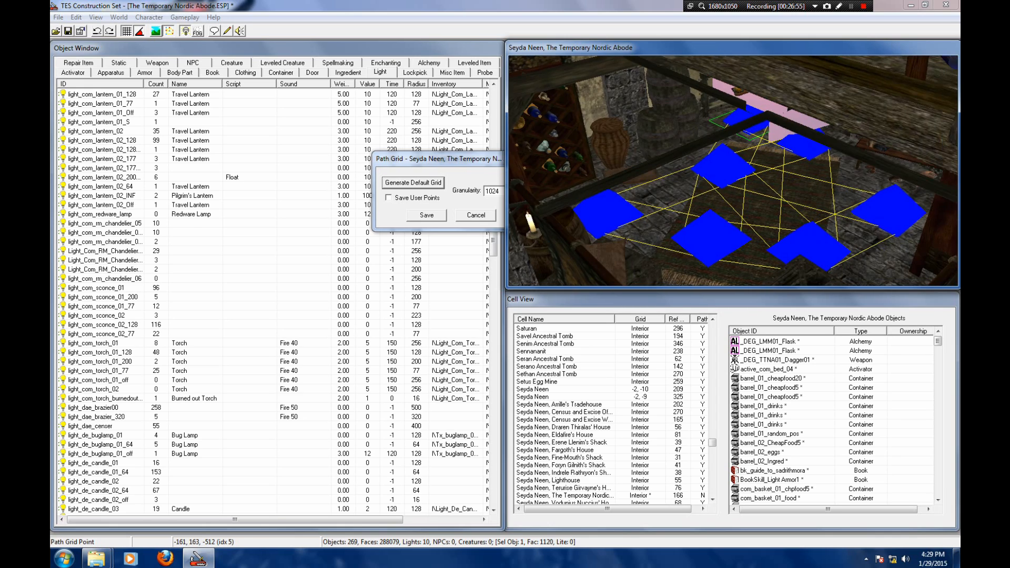
pyautogui.press('shift')
pyautogui.click(890, 200)
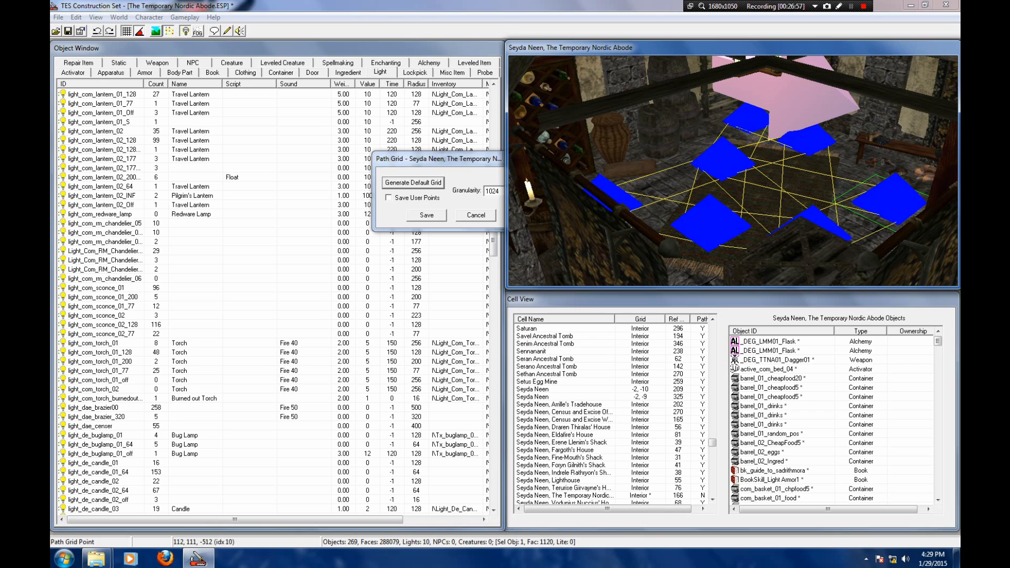
pyautogui.moveTo(890, 200); pyautogui.dragTo(883, 201)
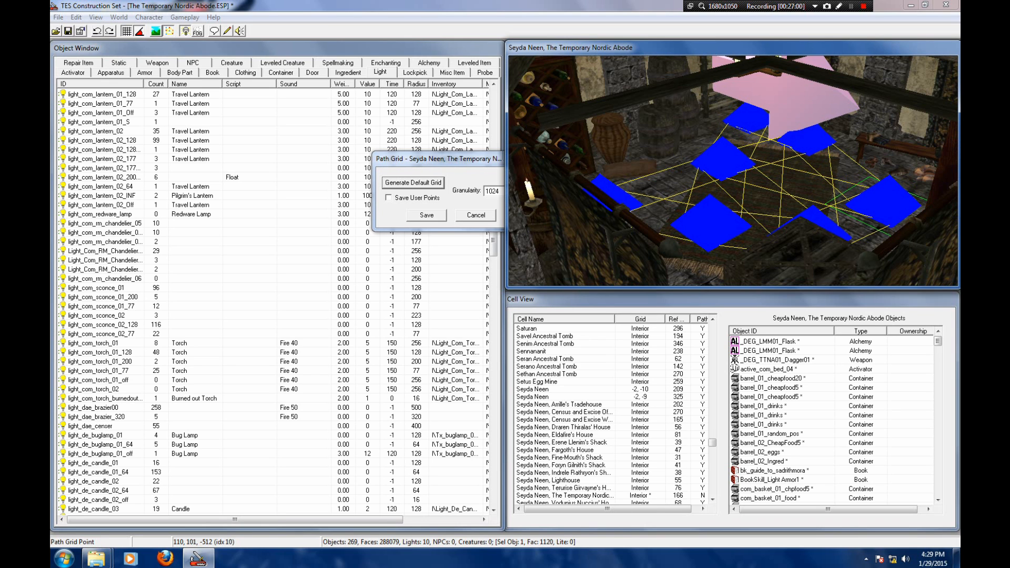
# Step: Examine the lower-floor path grid and its links from several angles, including the whole house from outside
pyautogui.press('shift')
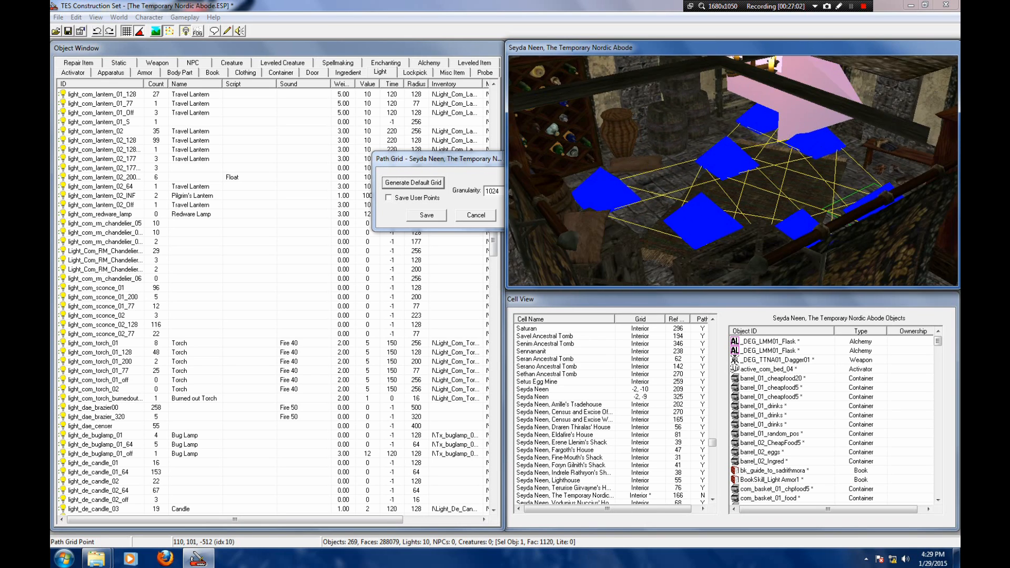
pyautogui.press('shift')
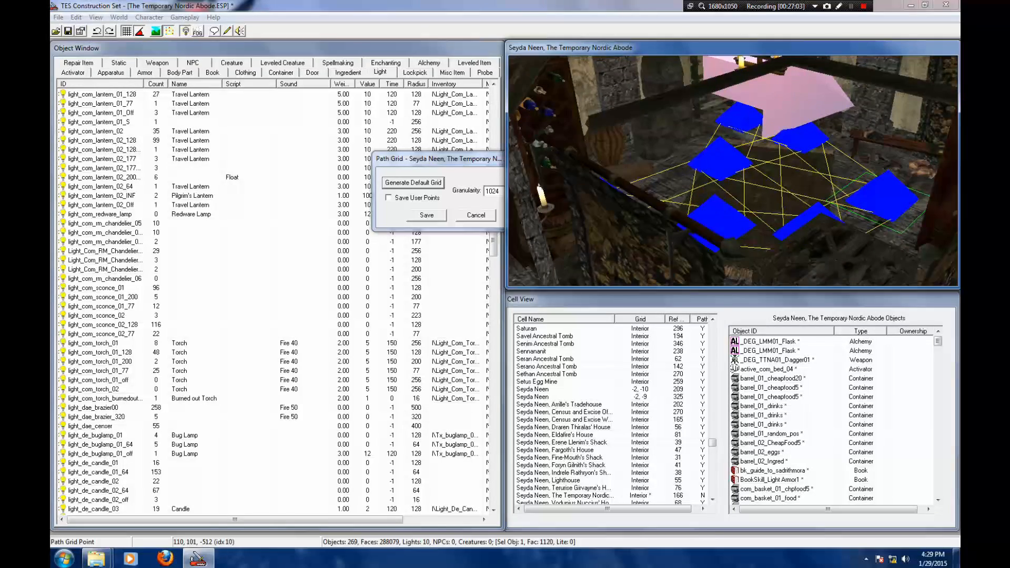
pyautogui.press('shift')
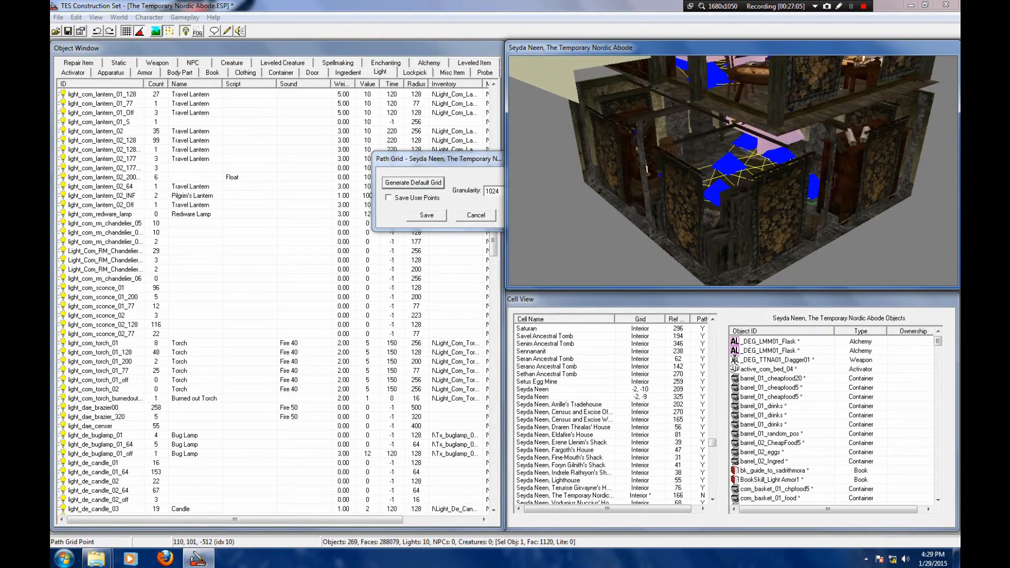
pyautogui.press('shift')
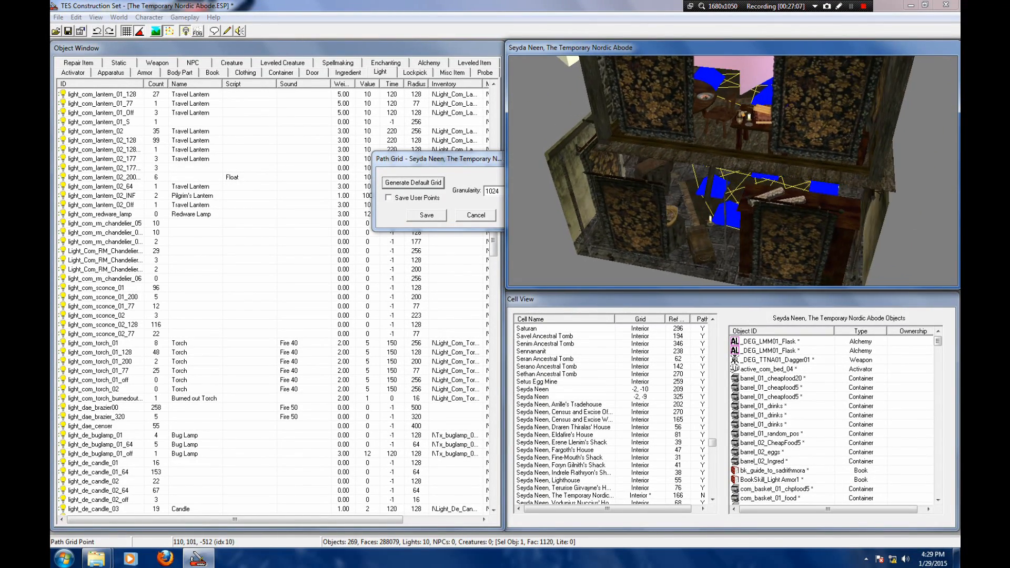
pyautogui.press('shift')
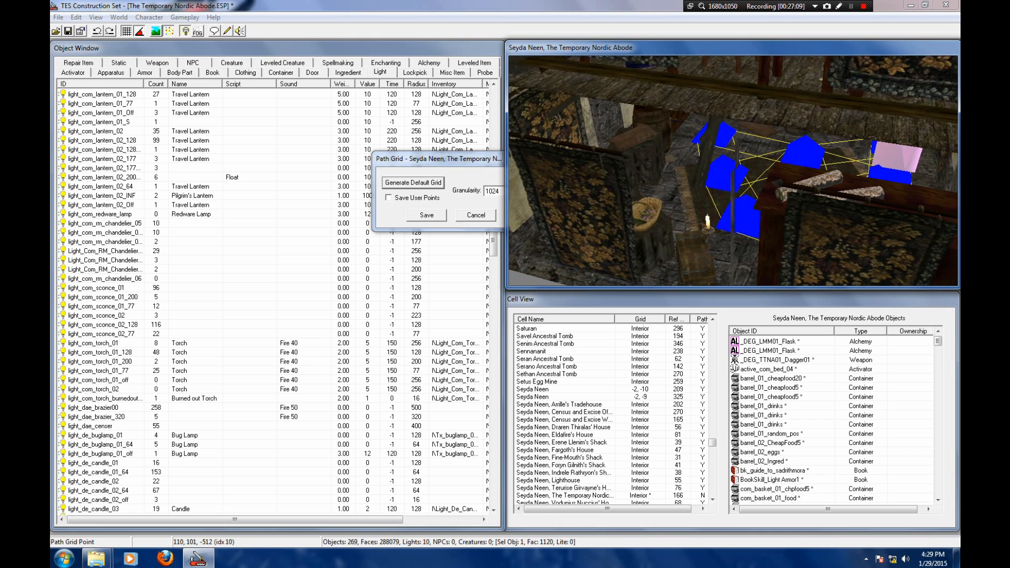
pyautogui.scroll(-5, 733, 171)
pyautogui.scroll(-2, 733, 171)
pyautogui.press('shift')
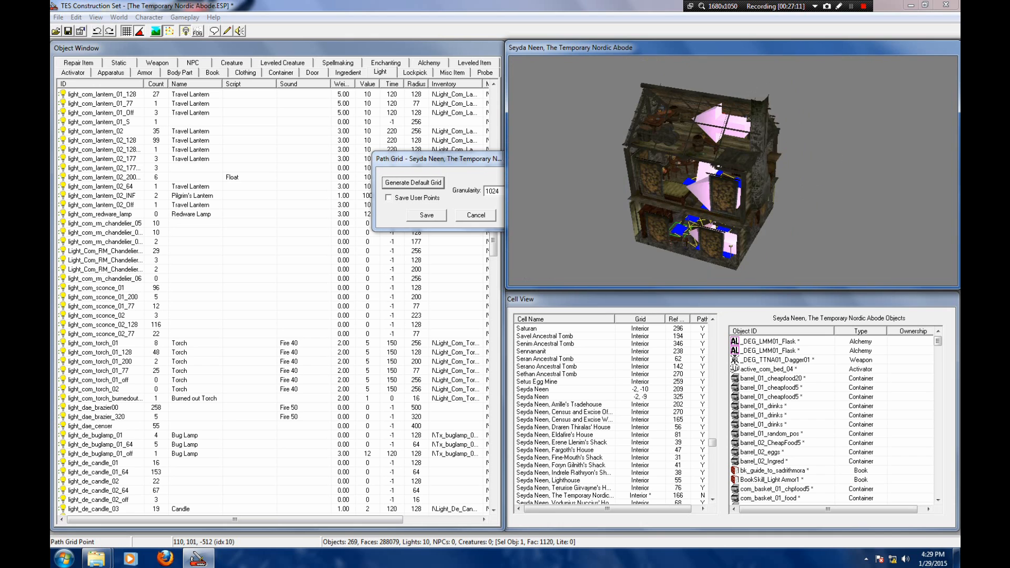
pyautogui.moveTo(715, 168); pyautogui.dragTo(749, 180, button='middle')
# Step: Save the cell's path grid with Save User Points enabled
pyautogui.click(389, 197)
pyautogui.click(427, 215)
pyautogui.moveTo(711, 196); pyautogui.dragTo(715, 206, button='middle')
pyautogui.click(715, 206)
# Step: Reopen path grid editing for the cell and save it again with Save User Points enabled
pyautogui.click(169, 32)
pyautogui.click(731, 173)
pyautogui.scroll(4, 731, 174)
pyautogui.keyDown('shift'); pyautogui.moveTo(732, 174); pyautogui.dragTo(589, 166, button='middle'); pyautogui.keyUp('shift')
pyautogui.click(442, 280)
pyautogui.click(479, 298)
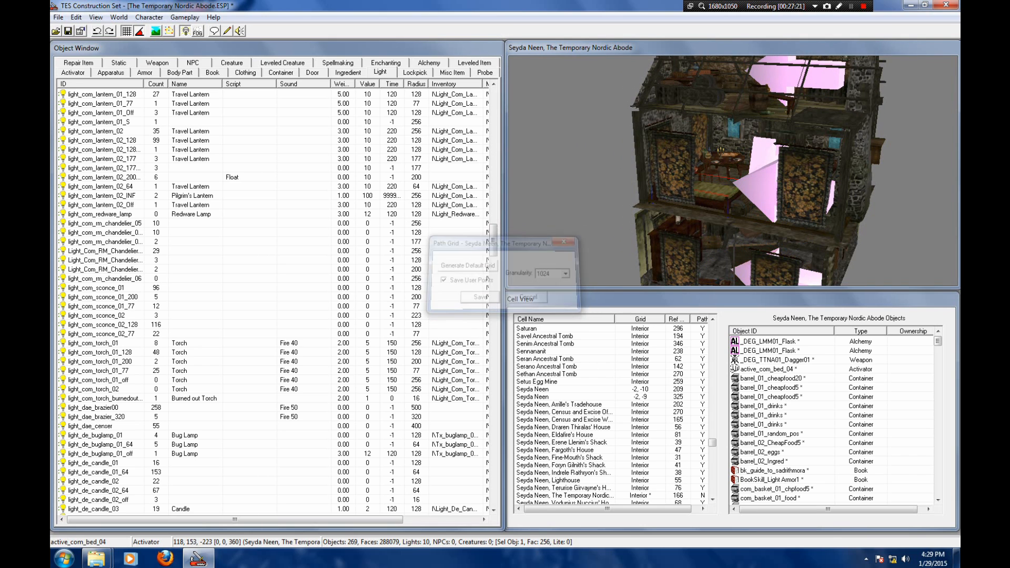
# Step: Clear the object selection, save the plugin The Temporary Nordic Abode.ESP and close the Construction Set
pyautogui.click(595, 200)
pyautogui.moveTo(595, 200)
pyautogui.mouseDown(button='middle')
pyautogui.moveTo(572, 272)
pyautogui.moveTo(586, 193)
pyautogui.mouseUp(button='middle')
pyautogui.scroll(-3, 585, 226)
pyautogui.click(745, 156)
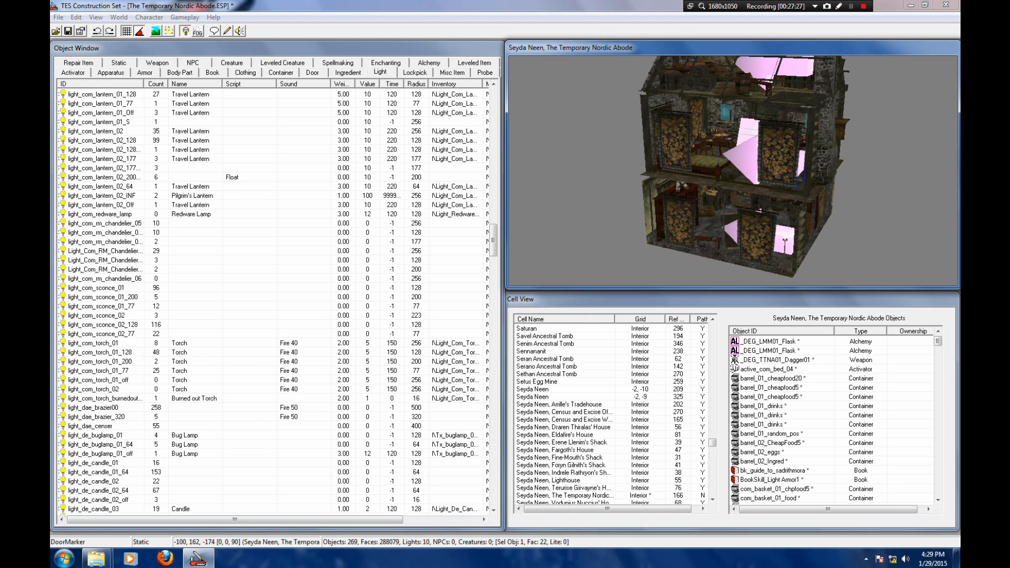
pyautogui.scroll(-4, 744, 155)
pyautogui.keyDown('shift'); pyautogui.moveTo(745, 155); pyautogui.dragTo(763, 171, button='middle'); pyautogui.keyUp('shift')
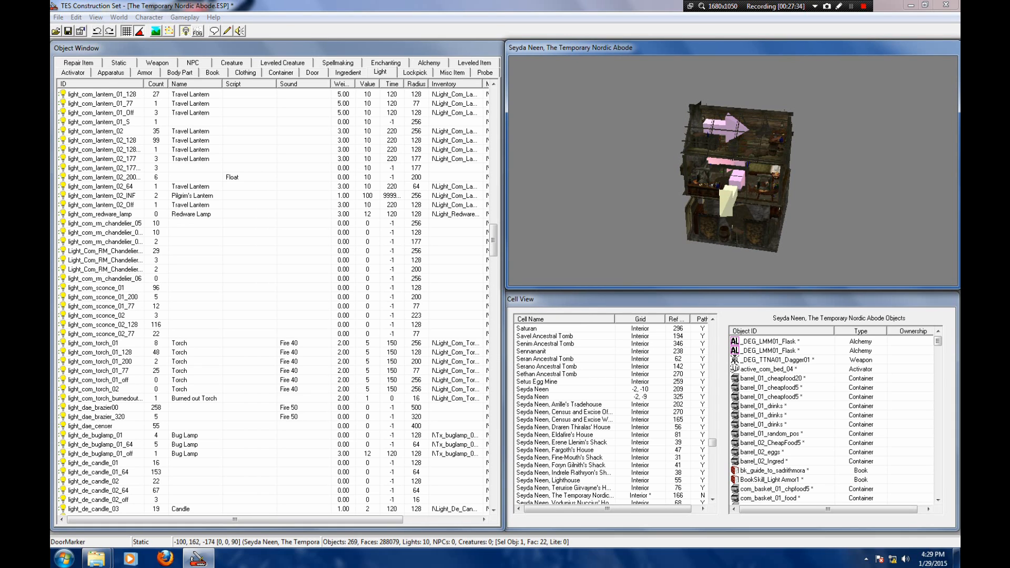
pyautogui.press('d')
pyautogui.hotkey('alt', 'f')
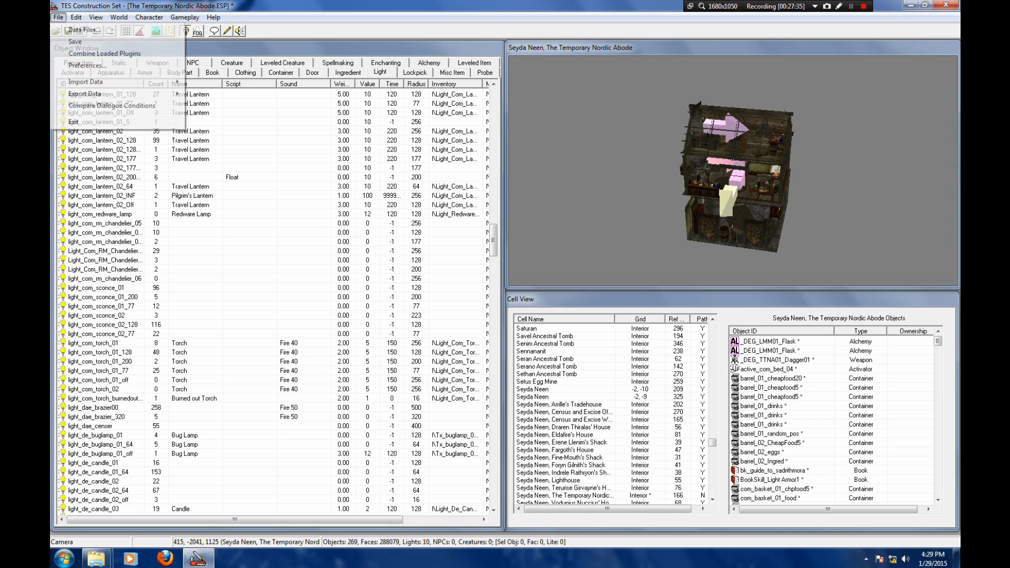
pyautogui.press('s')
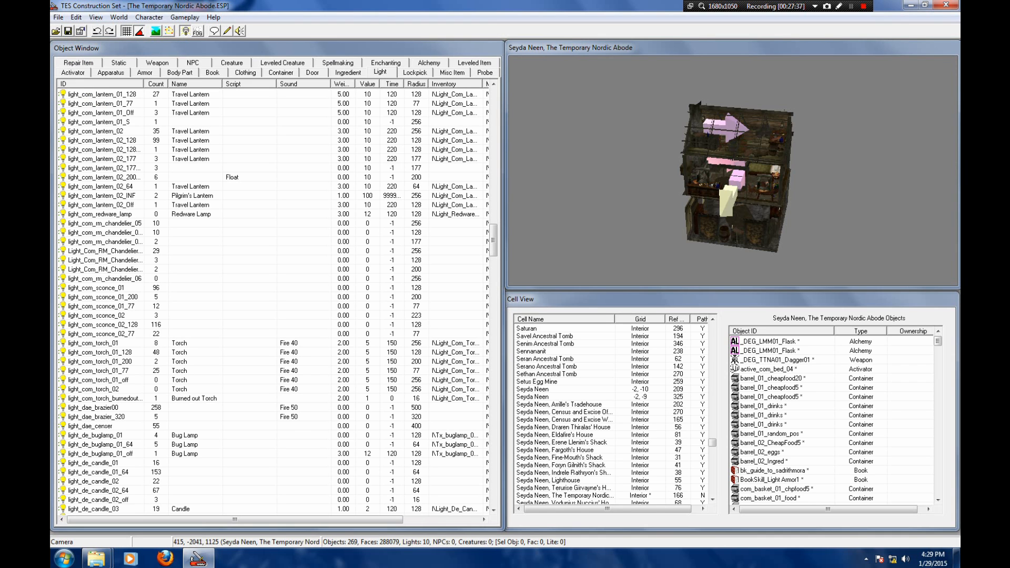
pyautogui.click(946, 5)
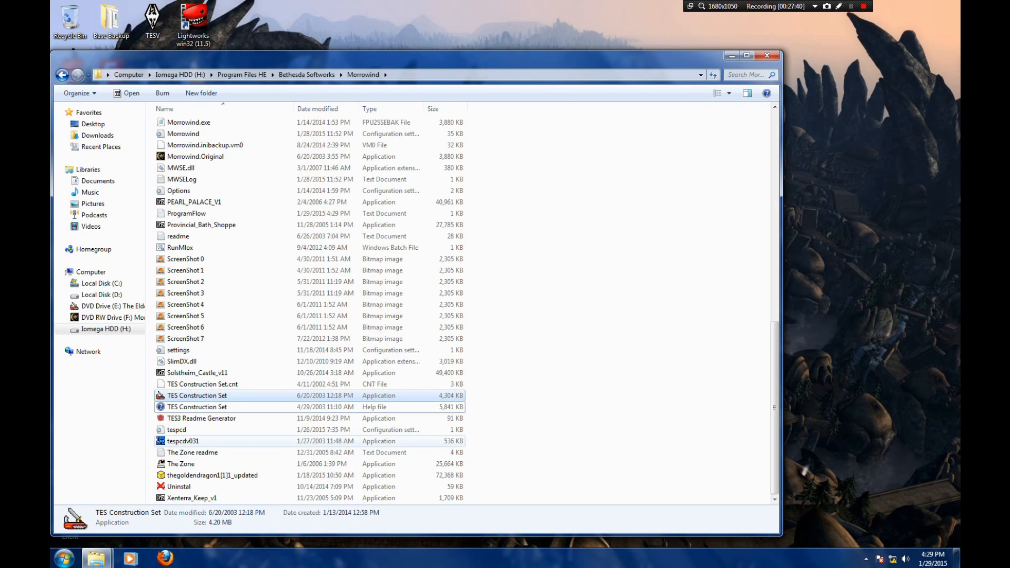
# Step: Start Morrowind Enchanted Editor and open The Temporary Nordic Abode plugin from the Data Files folder
pyautogui.click(64, 558)
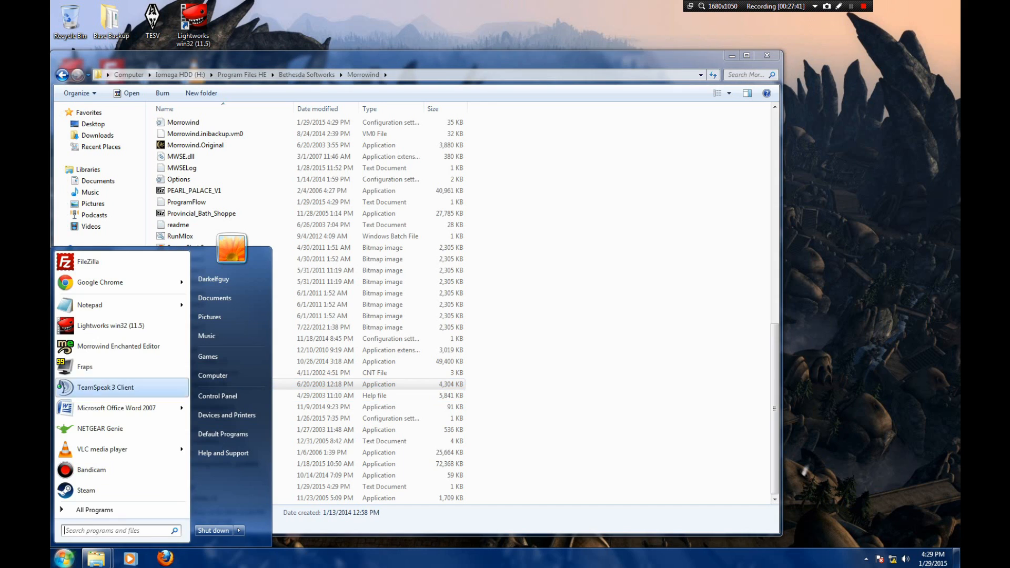
pyautogui.click(119, 346)
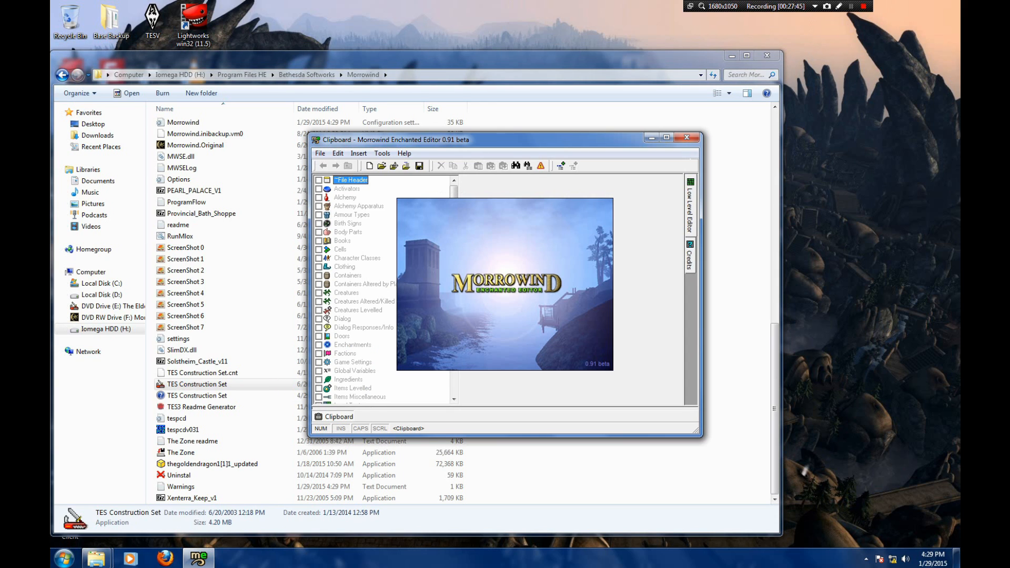
pyautogui.click(320, 153)
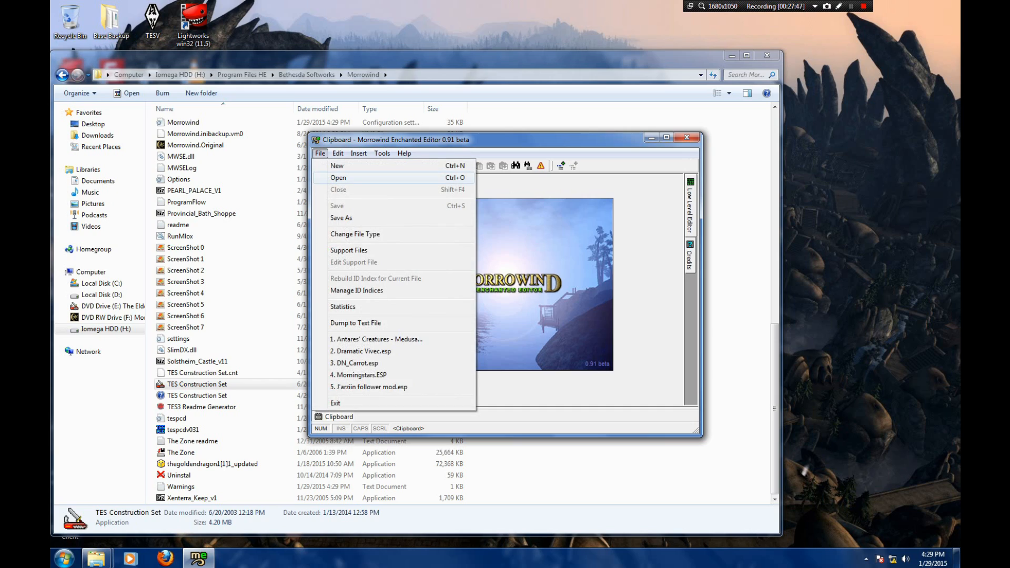
pyautogui.click(338, 177)
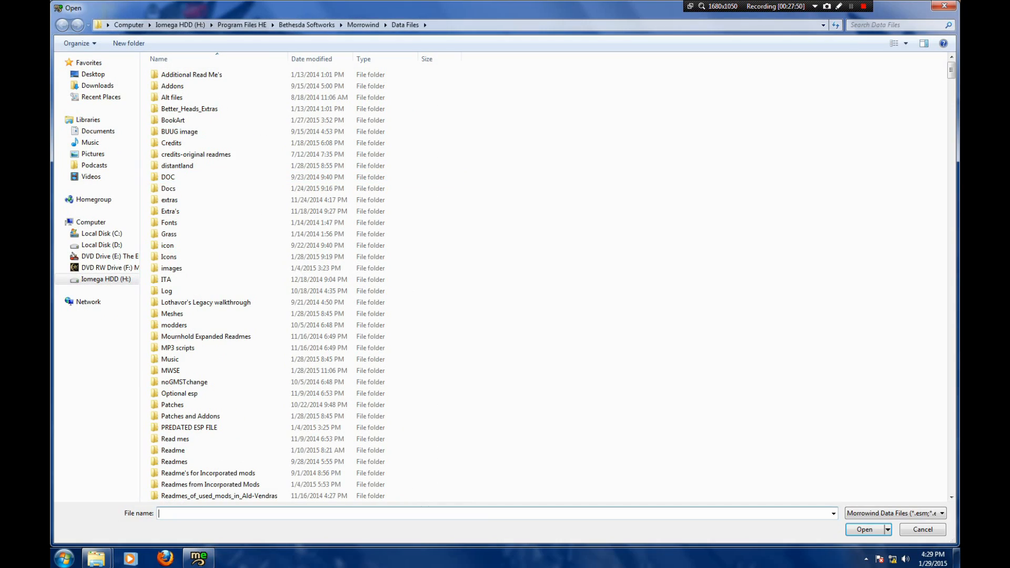
pyautogui.moveTo(952, 70); pyautogui.dragTo(951, 427)
pyautogui.scroll(-9, 237, 336)
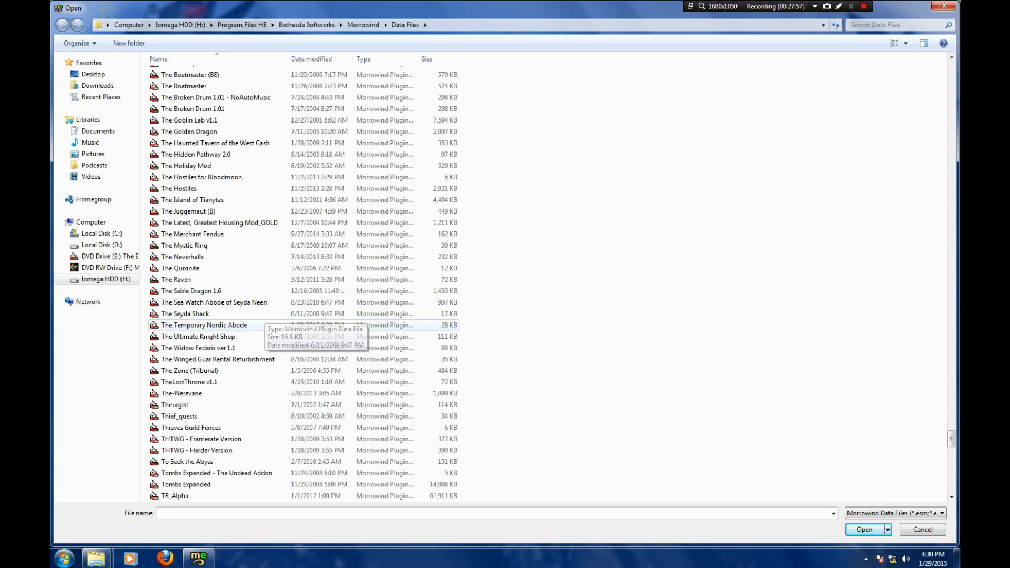
pyautogui.doubleClick(205, 325)
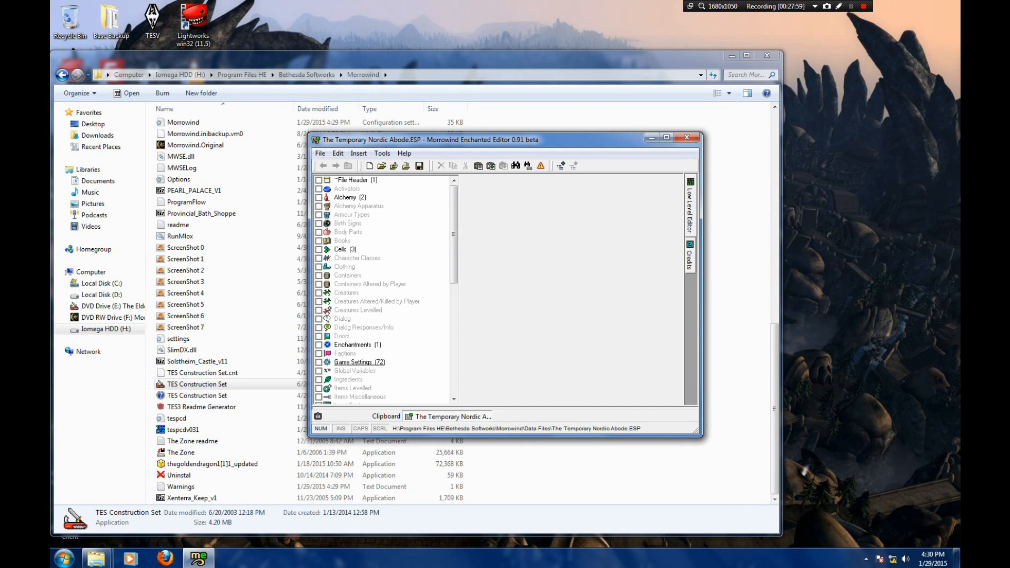
# Step: Mark all Game Settings entries in the plugin and delete them
pyautogui.click(319, 362)
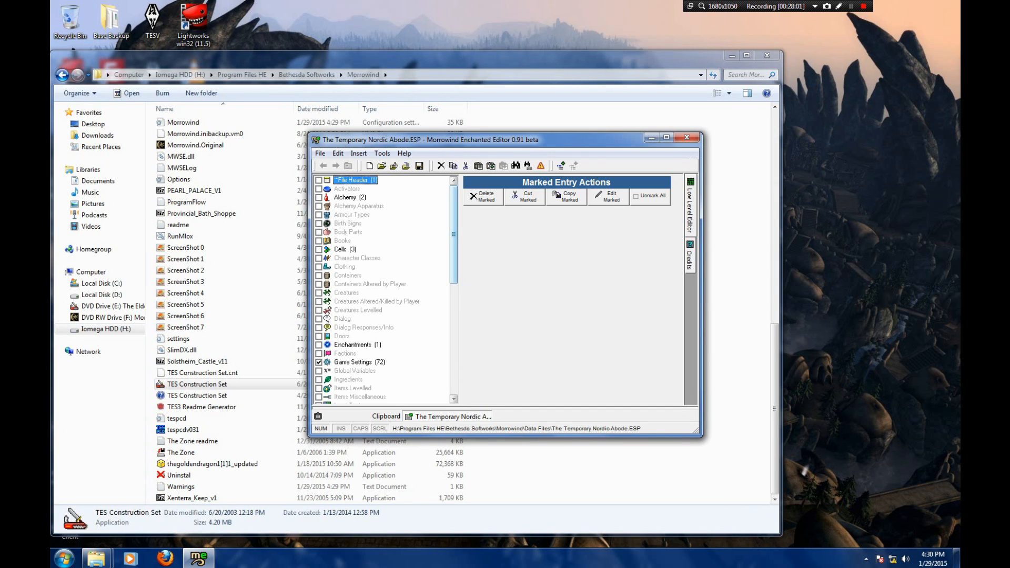
pyautogui.moveTo(453, 237)
pyautogui.mouseDown()
pyautogui.moveTo(454, 312)
pyautogui.moveTo(454, 237)
pyautogui.mouseUp()
pyautogui.click(483, 197)
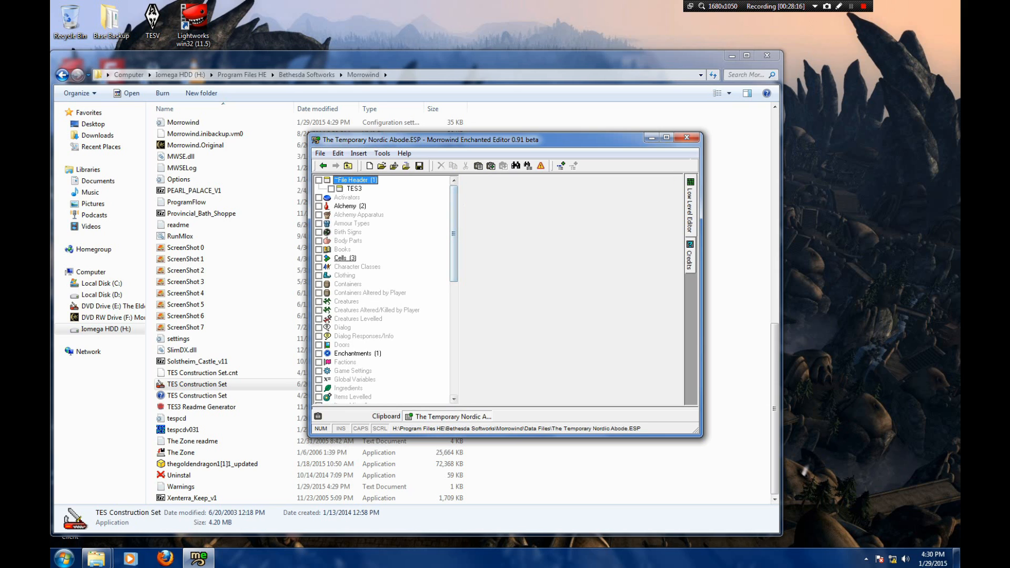
# Step: Expand the Cells group and look through the plugin's remaining record types for unwanted entries
pyautogui.click(340, 257)
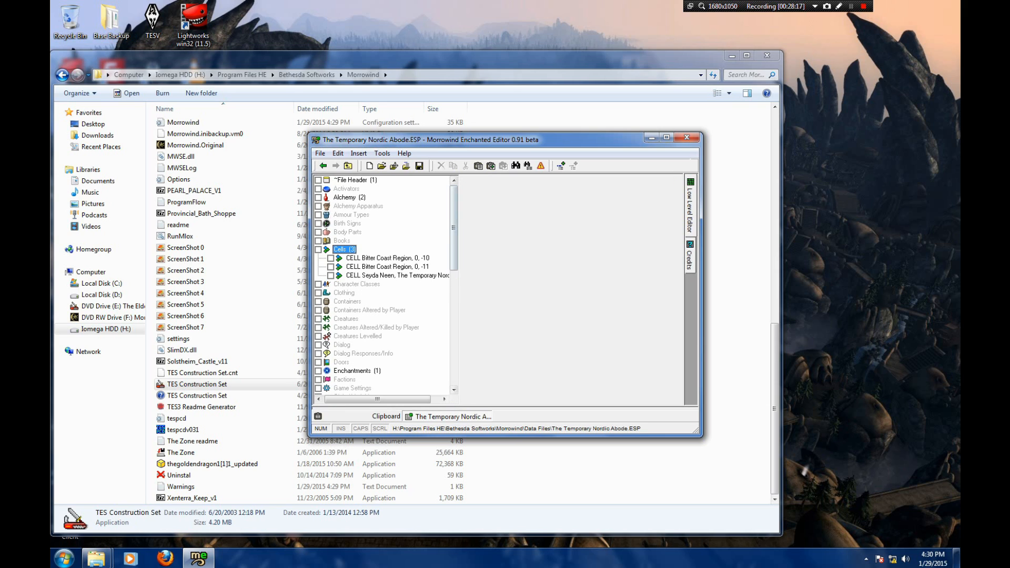
pyautogui.scroll(-12, 386, 284)
pyautogui.click(351, 388)
pyautogui.scroll(8, 351, 389)
pyautogui.scroll(2, 387, 290)
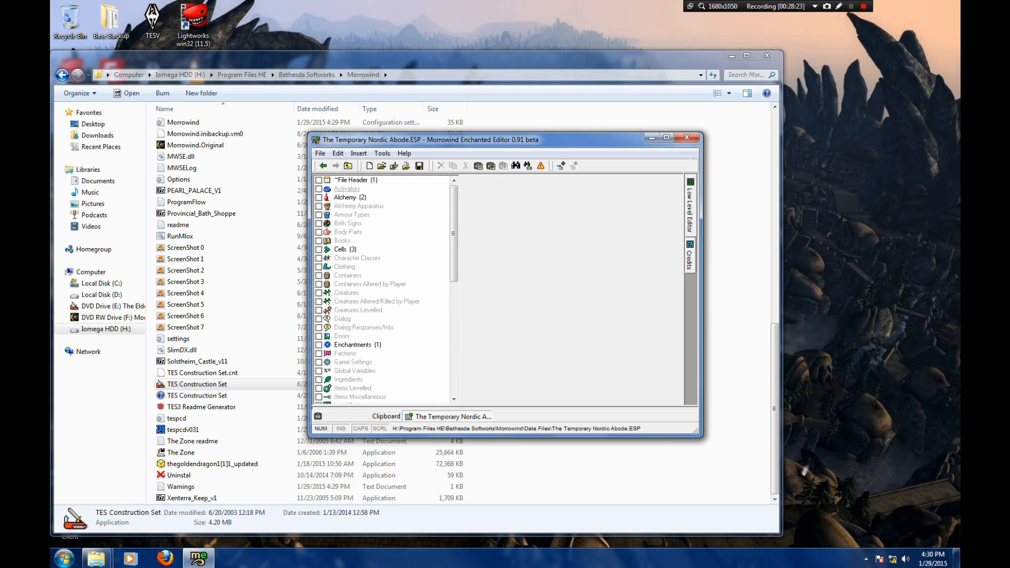
# Step: Mark the ALCH _DEG_LMM01_Flask entry in the Alchemy group, then clear the mark and collapse the group
pyautogui.click(350, 197)
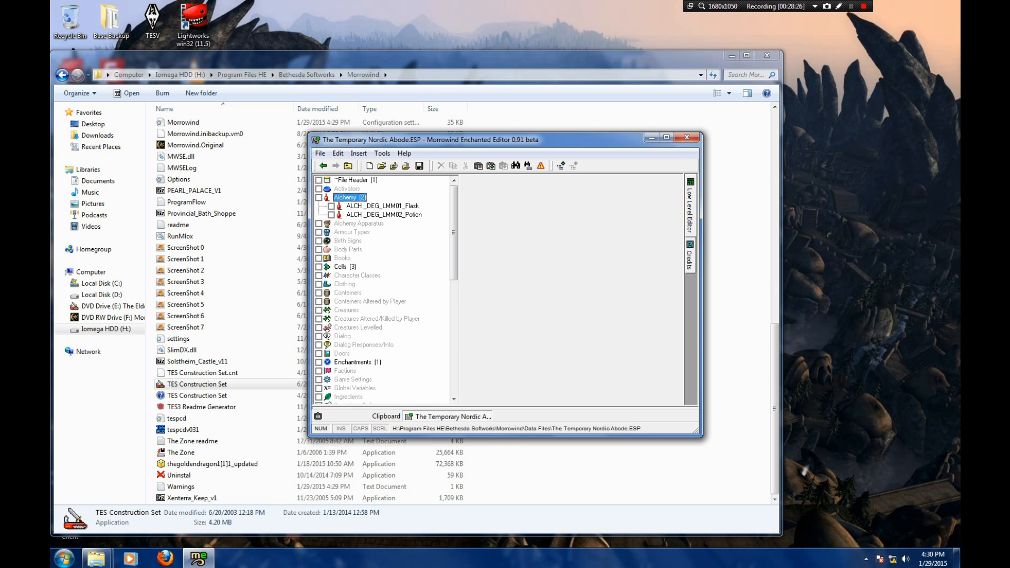
pyautogui.click(332, 206)
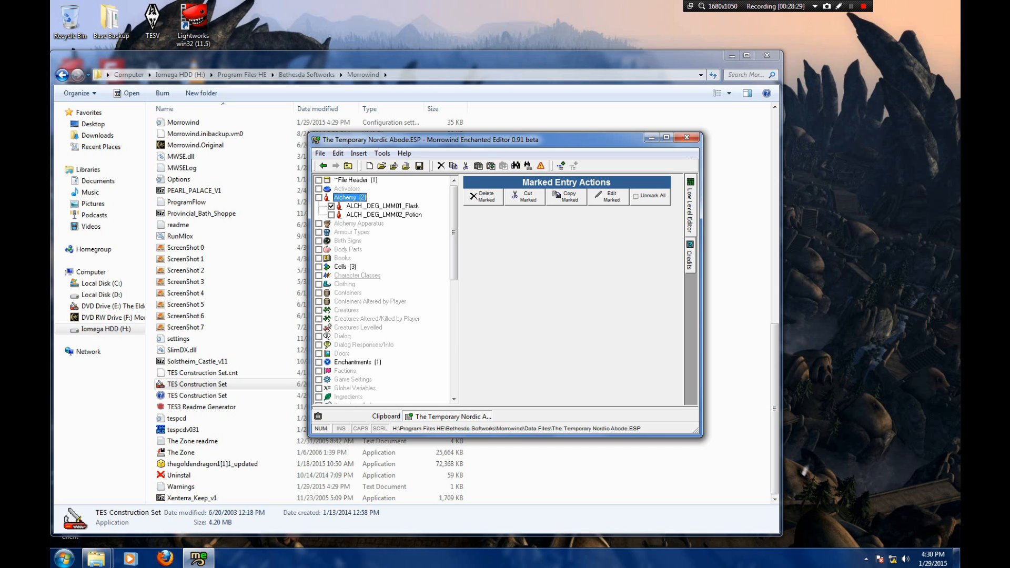
pyautogui.click(344, 267)
pyautogui.click(342, 241)
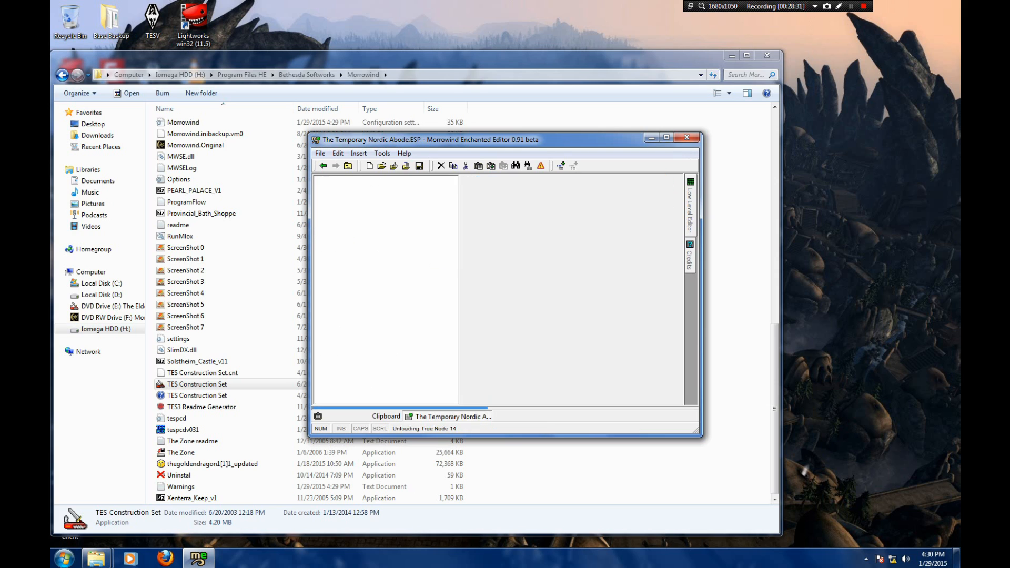
pyautogui.click(348, 198)
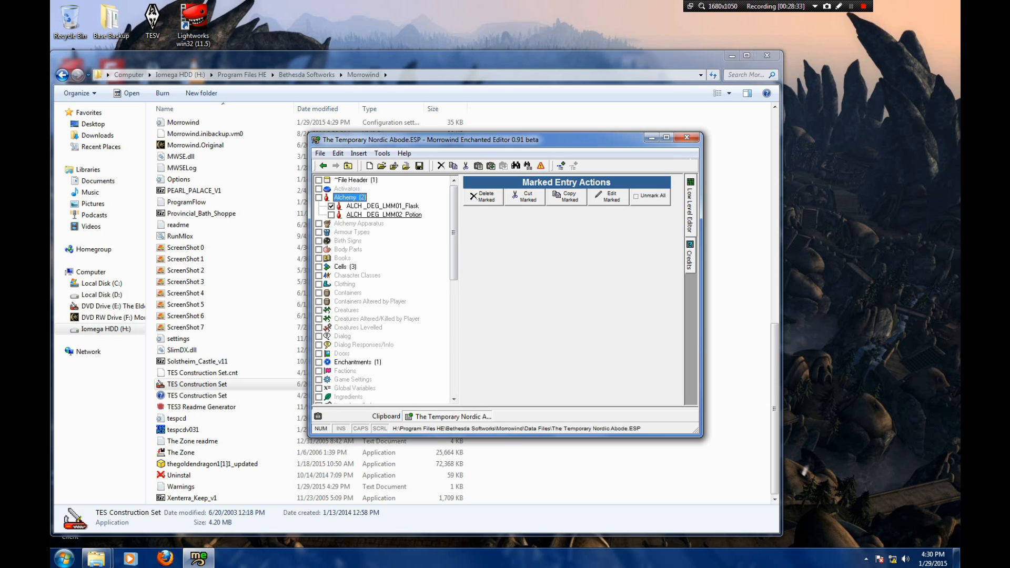
pyautogui.click(331, 206)
pyautogui.click(349, 197)
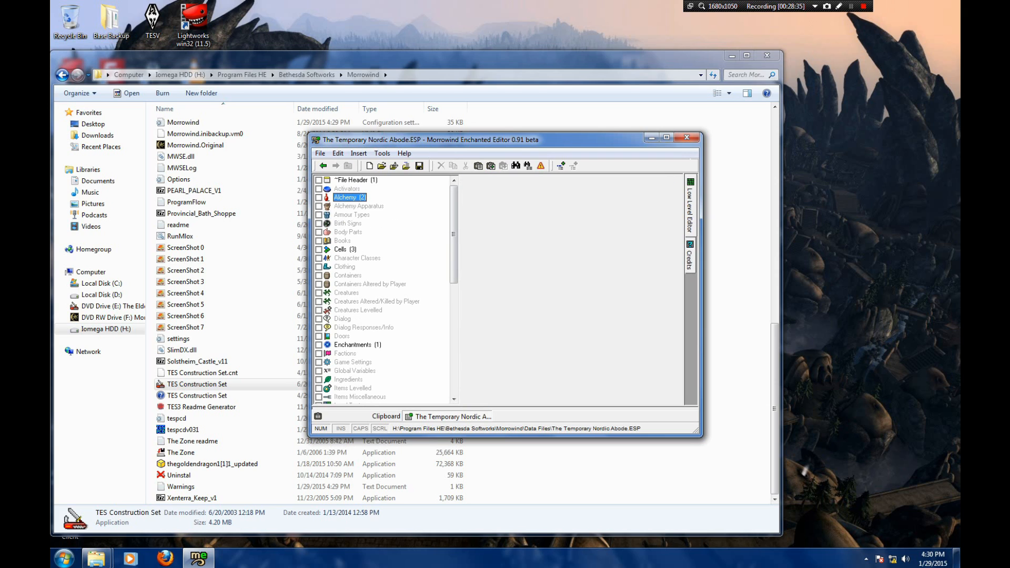
# Step: Expand the Cells and Enchantments groups and check the plugin's record types down to Weapons for unwanted entries
pyautogui.moveTo(453, 234)
pyautogui.mouseDown()
pyautogui.moveTo(454, 344)
pyautogui.moveTo(454, 234)
pyautogui.mouseUp()
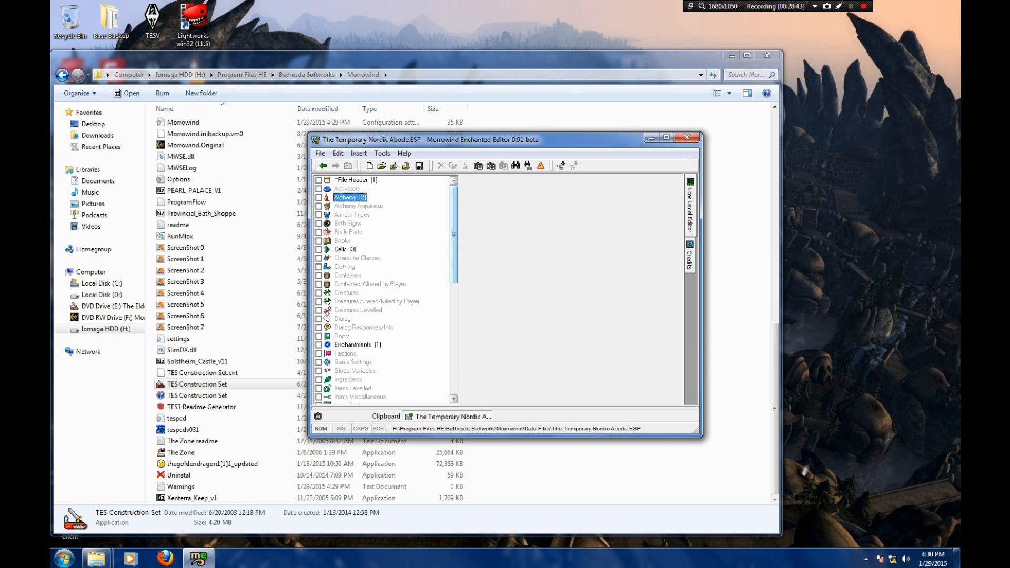
pyautogui.doubleClick(341, 249)
pyautogui.scroll(-3, 345, 302)
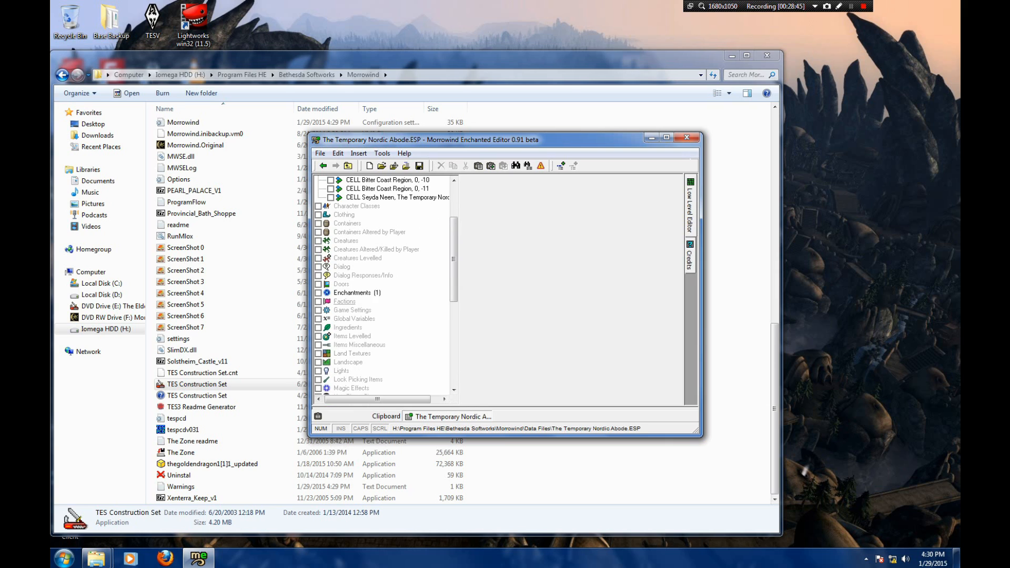
pyautogui.doubleClick(344, 293)
pyautogui.scroll(-7, 344, 294)
pyautogui.scroll(-3, 369, 292)
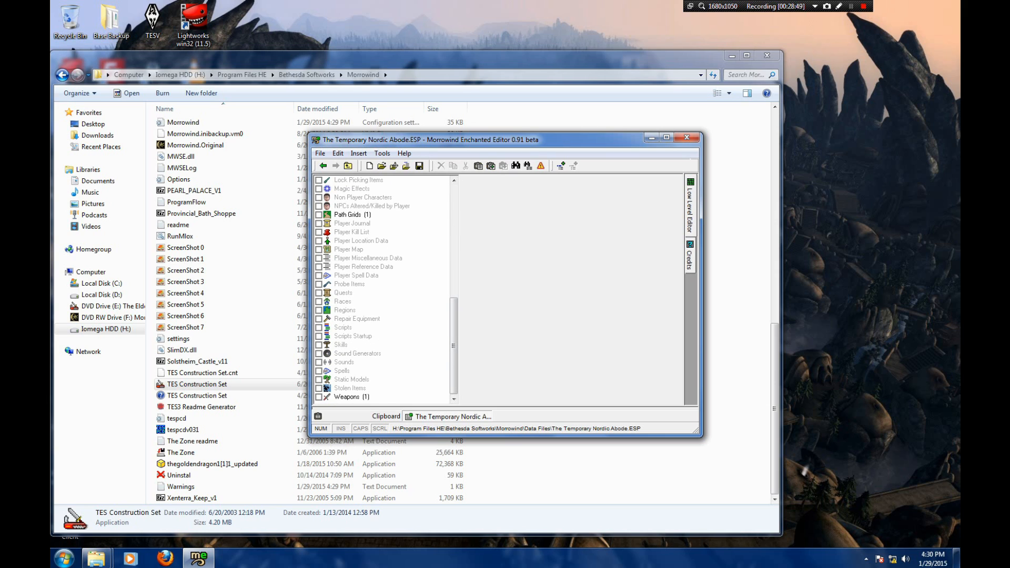
pyautogui.moveTo(454, 346); pyautogui.dragTo(454, 231)
# Step: Save the cleaned plugin and close Morrowind Enchanted Editor
pyautogui.click(320, 153)
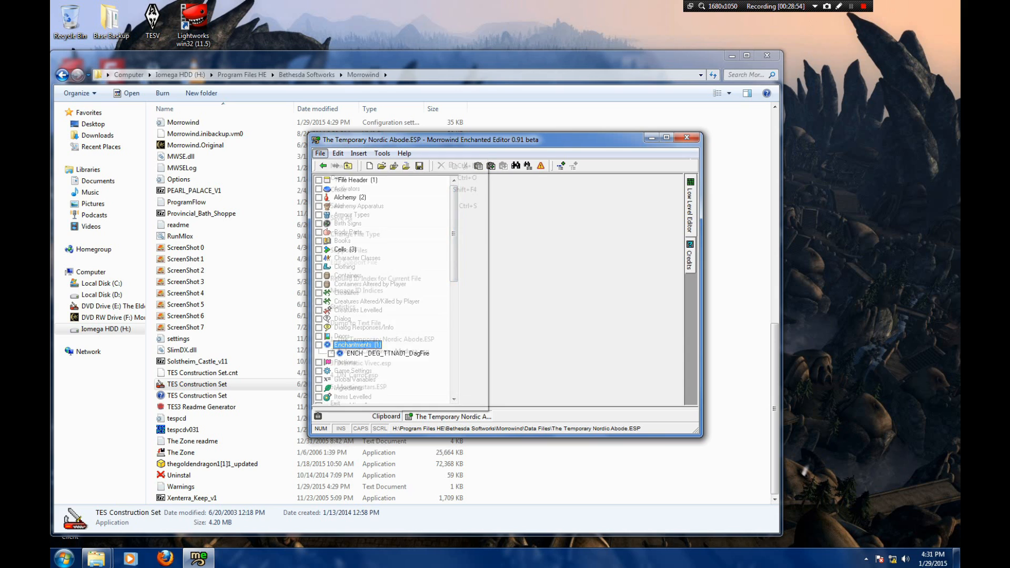
pyautogui.click(347, 206)
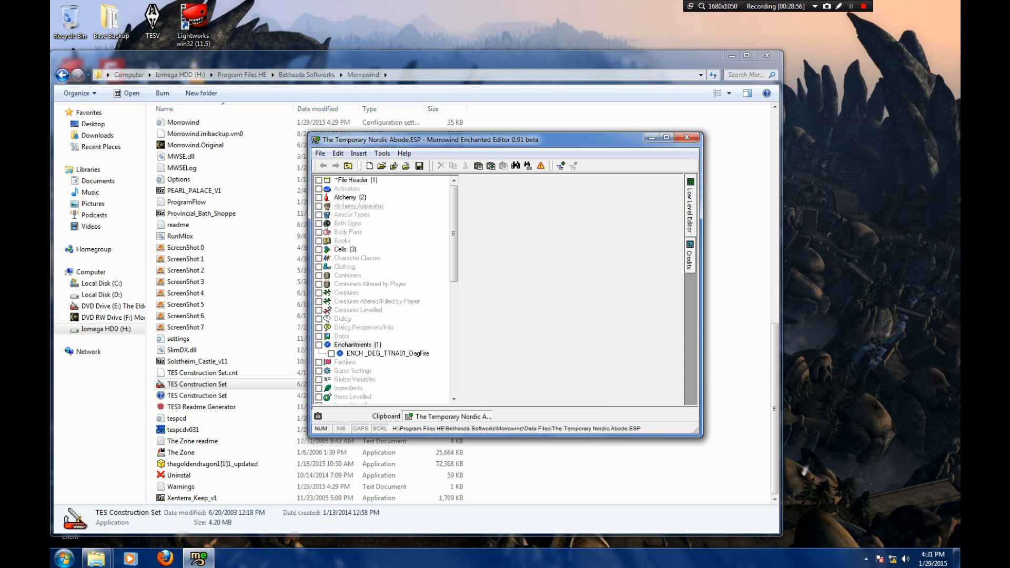
pyautogui.click(687, 138)
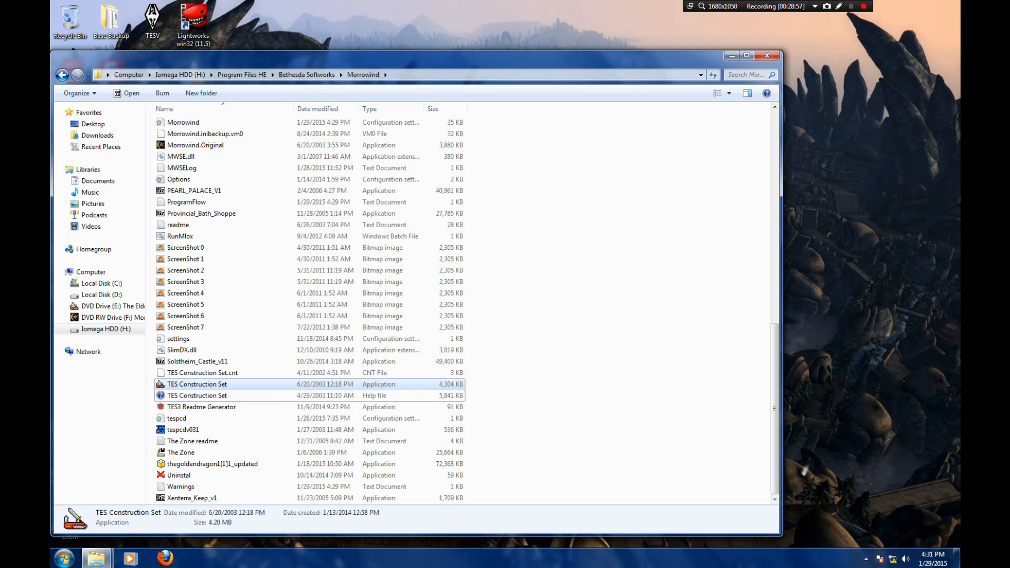
# Step: Start Morrowind Launcher from the Morrowind program folder
pyautogui.click(621, 253)
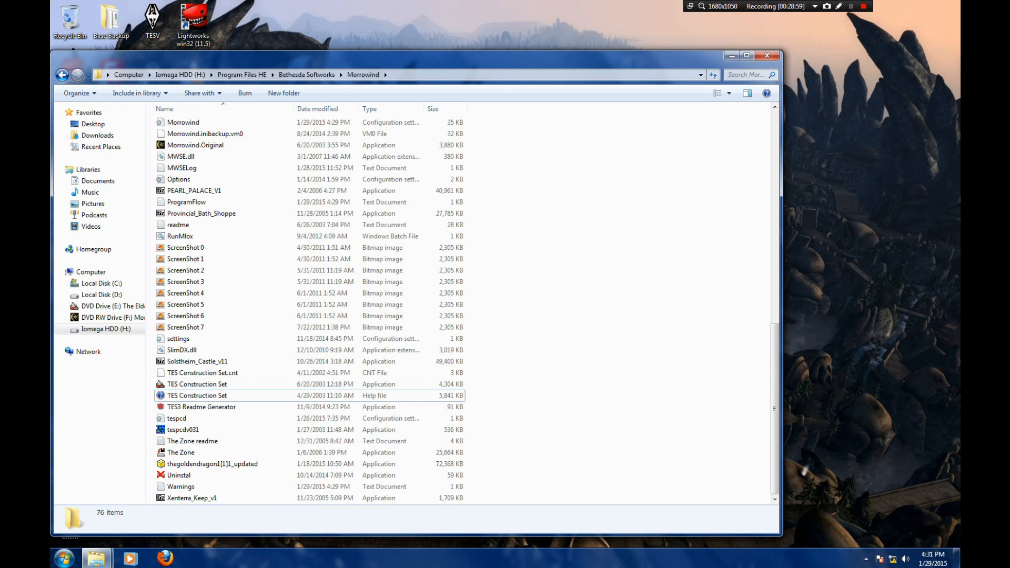
pyautogui.scroll(5, 315, 396)
pyautogui.click(198, 258)
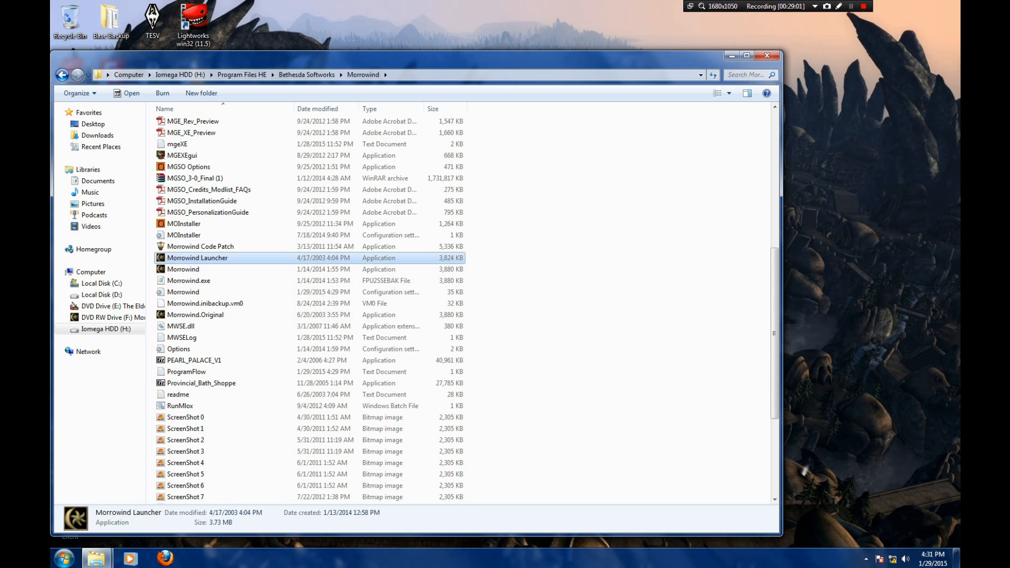
# Step: Enable The Temporary Nordic Abode plugin in the launcher's Data Files list and accept the selection
pyautogui.click(506, 253)
pyautogui.scroll(-15, 407, 289)
pyautogui.scroll(5, 408, 289)
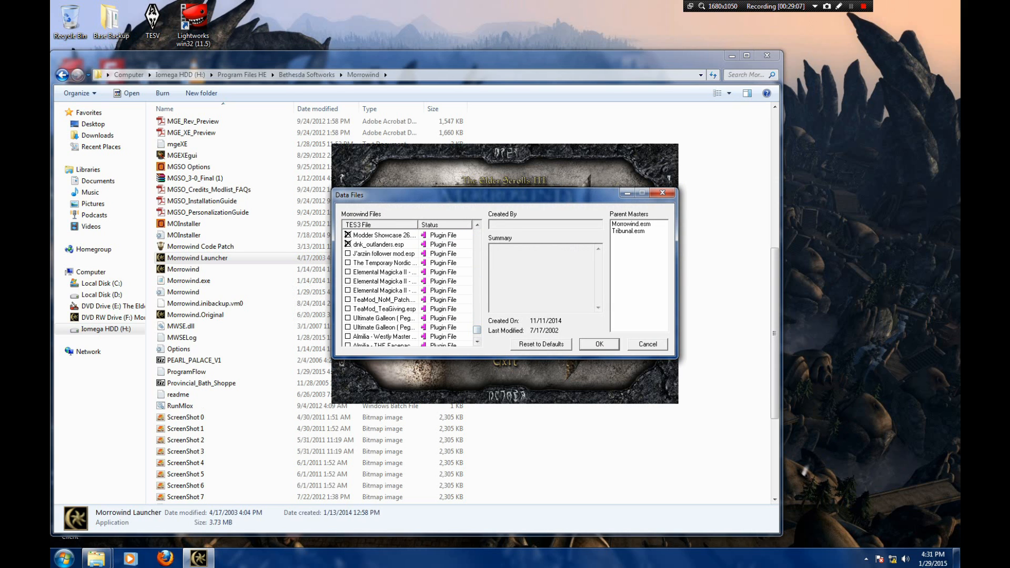
pyautogui.doubleClick(384, 263)
pyautogui.scroll(1, 384, 262)
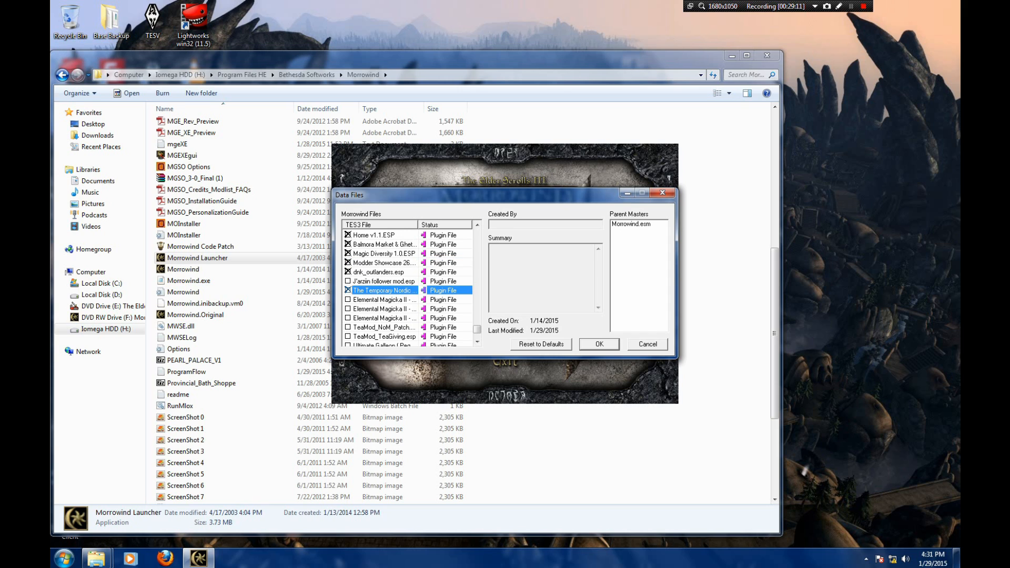
pyautogui.click(599, 345)
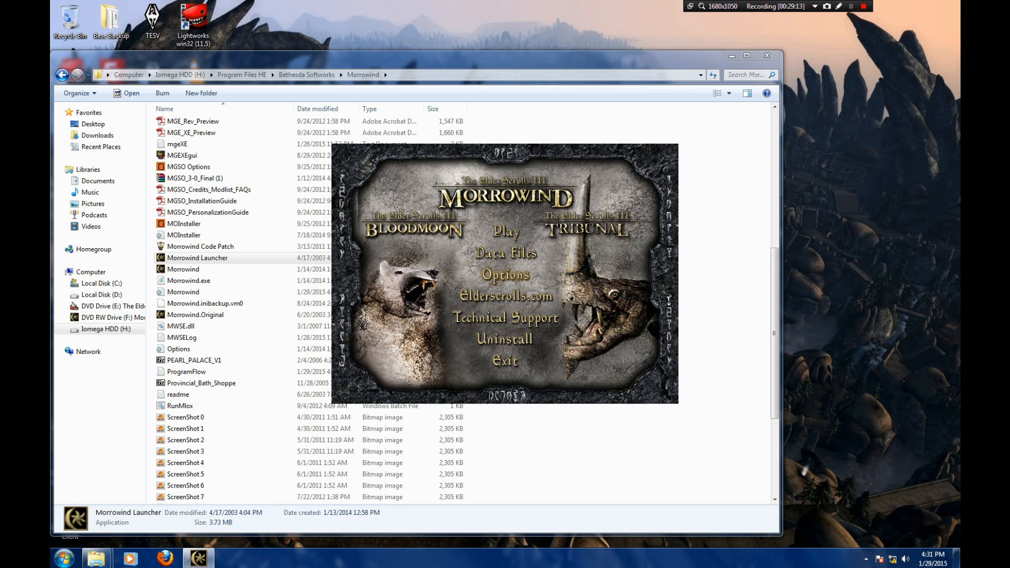
# Step: Reopen the Data Files list, accept it without edits, and exit the launcher
pyautogui.click(505, 253)
pyautogui.click(599, 344)
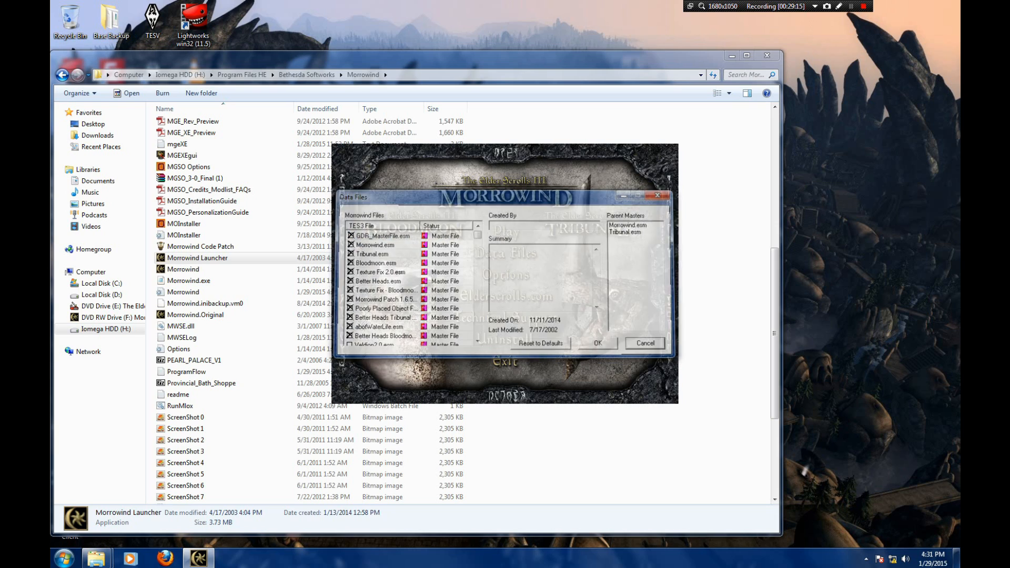
pyautogui.click(506, 361)
pyautogui.click(505, 361)
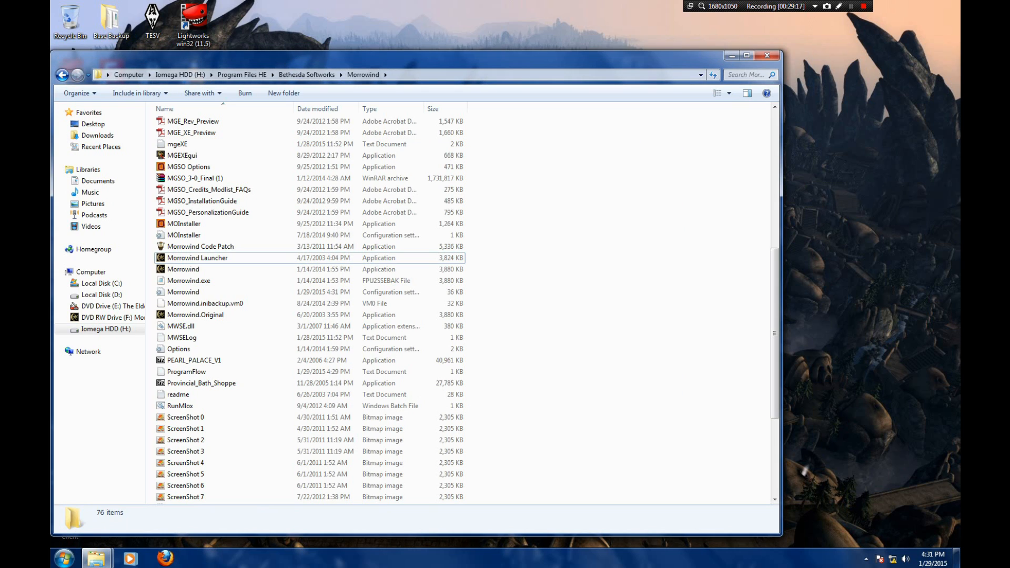